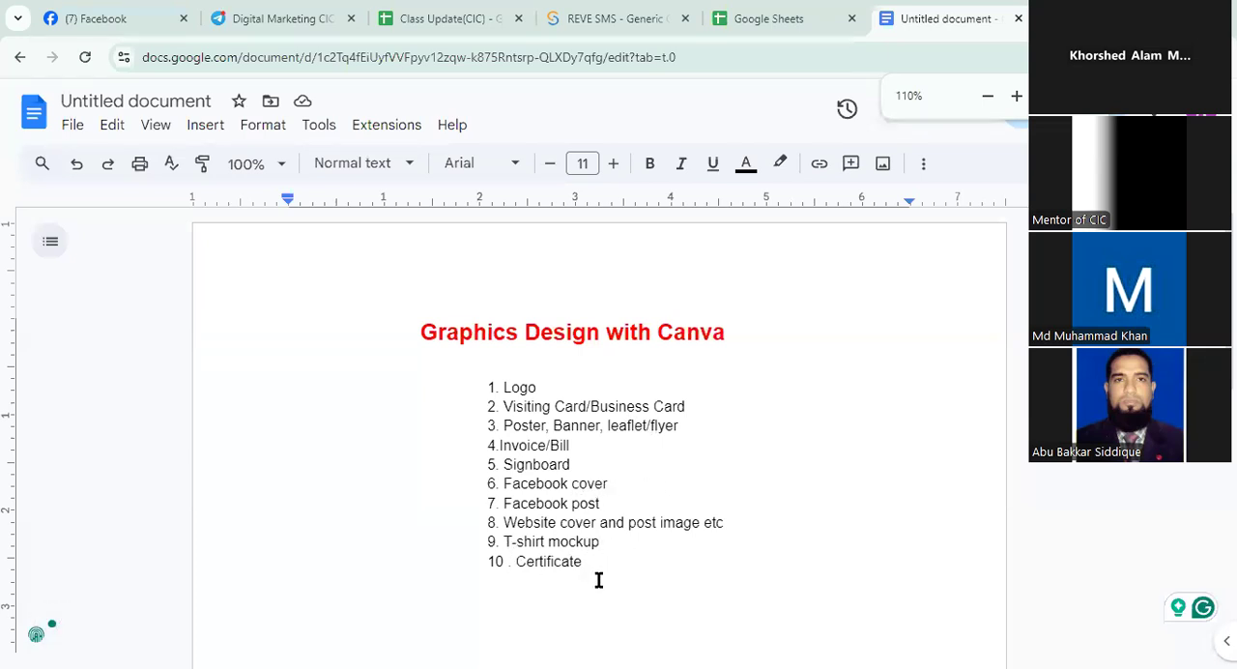
Review the ten-item topic list under the Graphics Design with Canva heading as a whole
drag(482, 381, 593, 575)
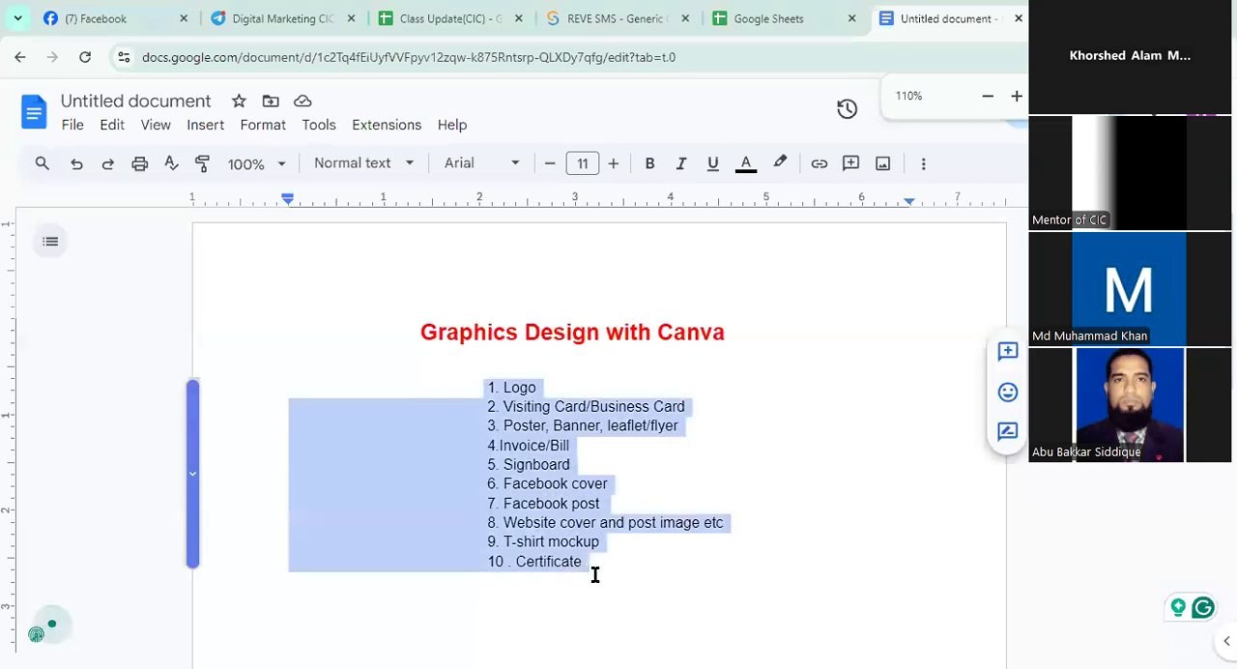
click(632, 586)
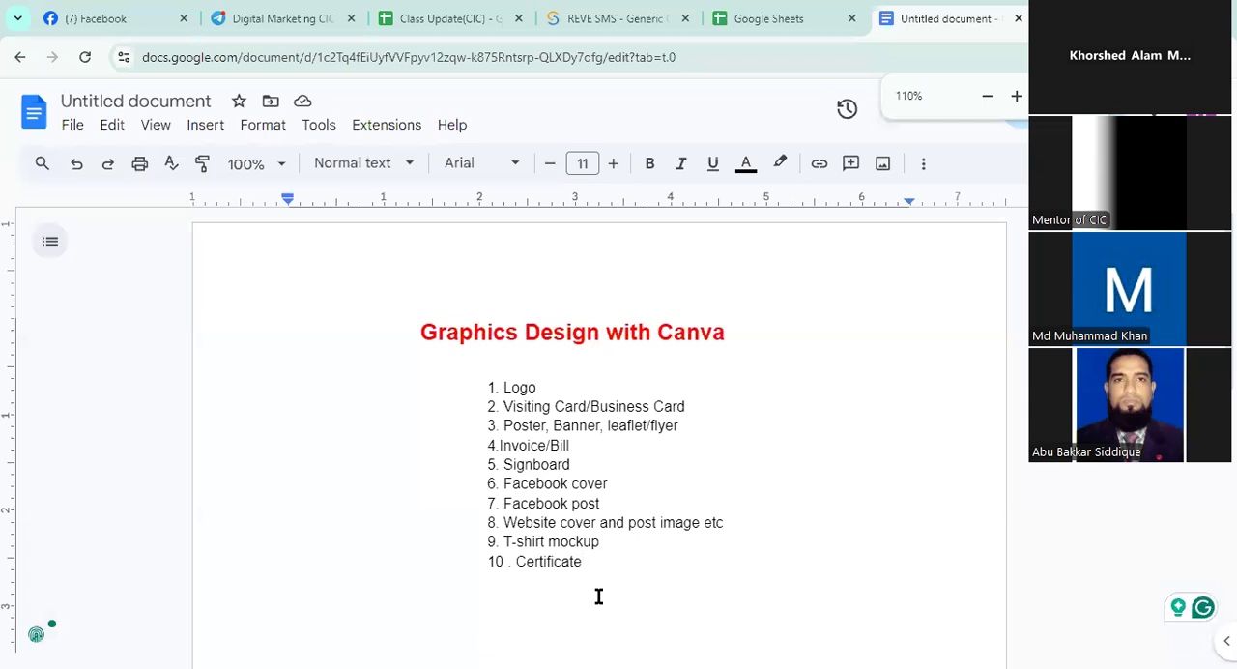
scroll(568, 304, down, 3)
scroll(568, 304, up, 3)
drag(414, 328, 598, 577)
click(598, 577)
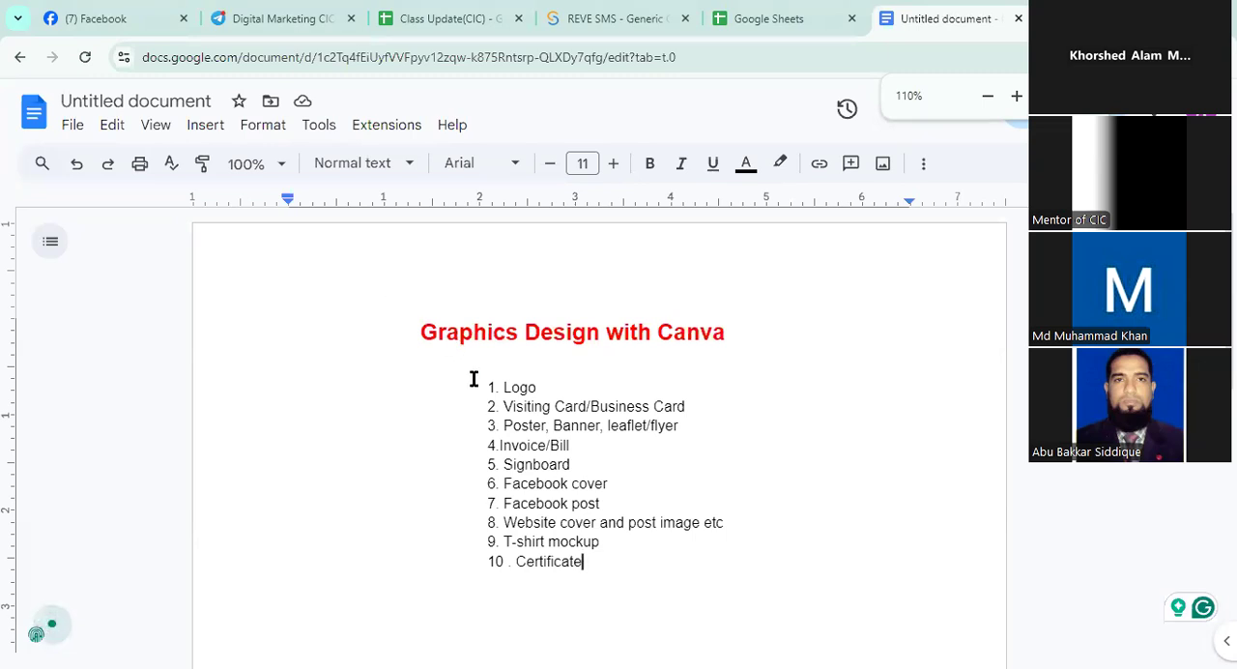
drag(602, 564, 473, 387)
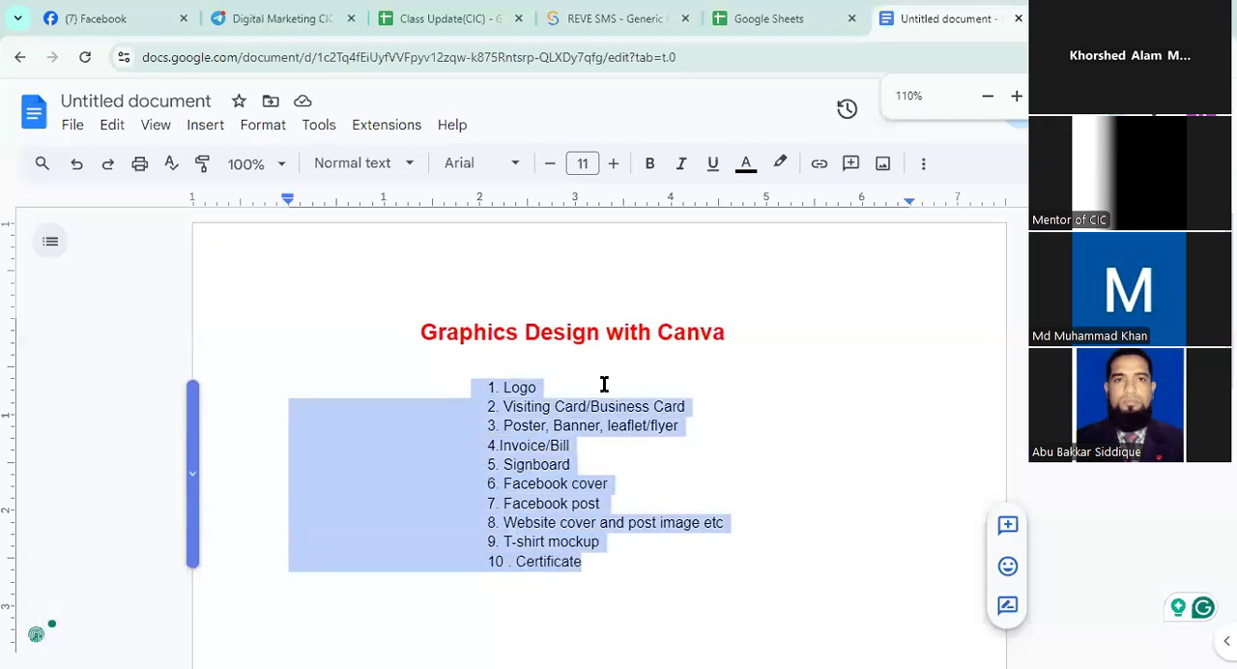
click(750, 384)
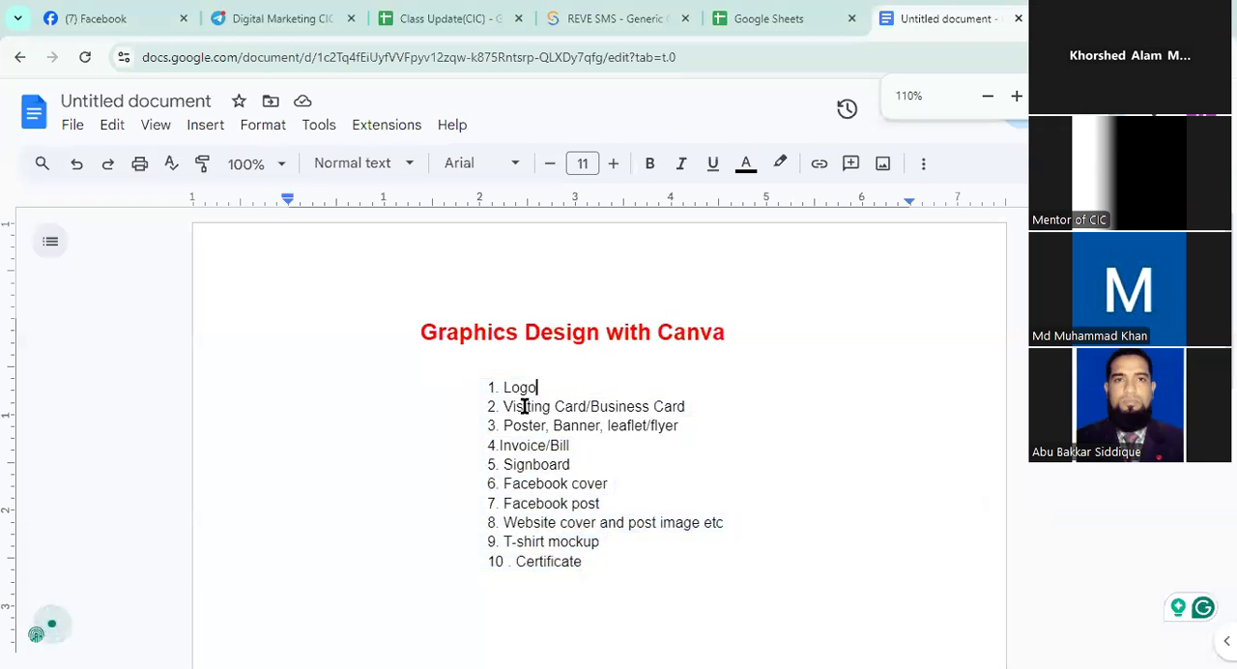
Go through the listed design topics one at a time, from Logo down to T-shirt mockup
drag(468, 384, 566, 385)
click(739, 422)
drag(489, 404, 602, 405)
click(690, 406)
click(493, 423)
drag(497, 421, 548, 423)
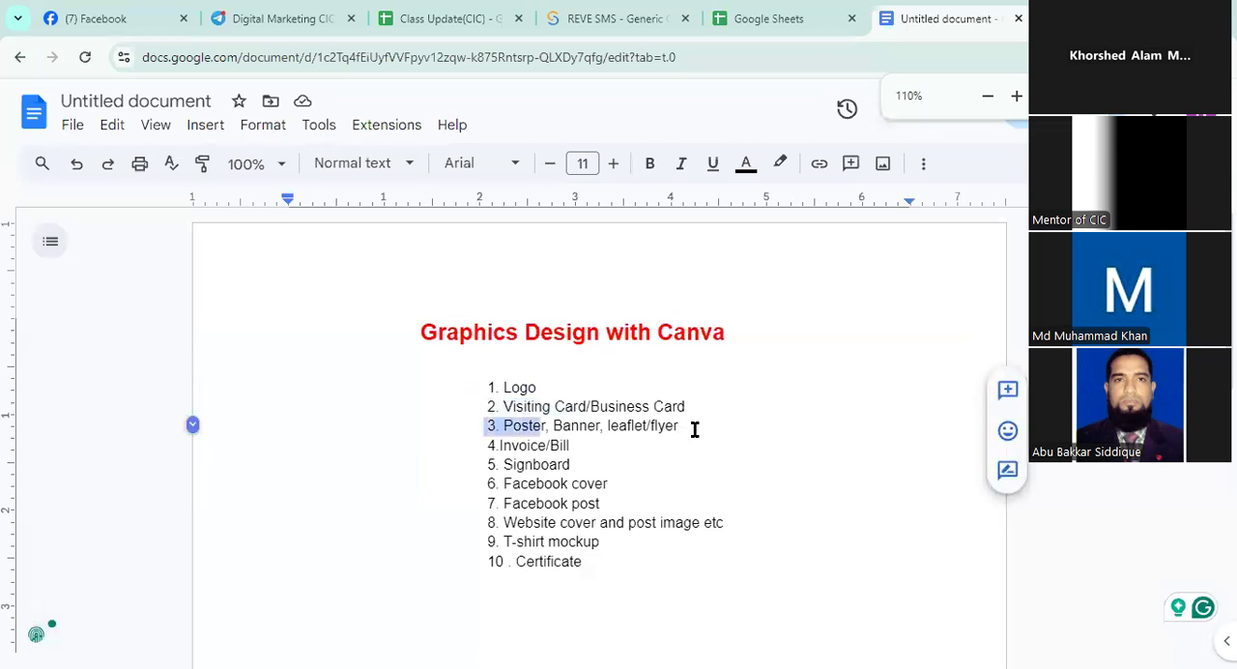
drag(473, 445, 544, 445)
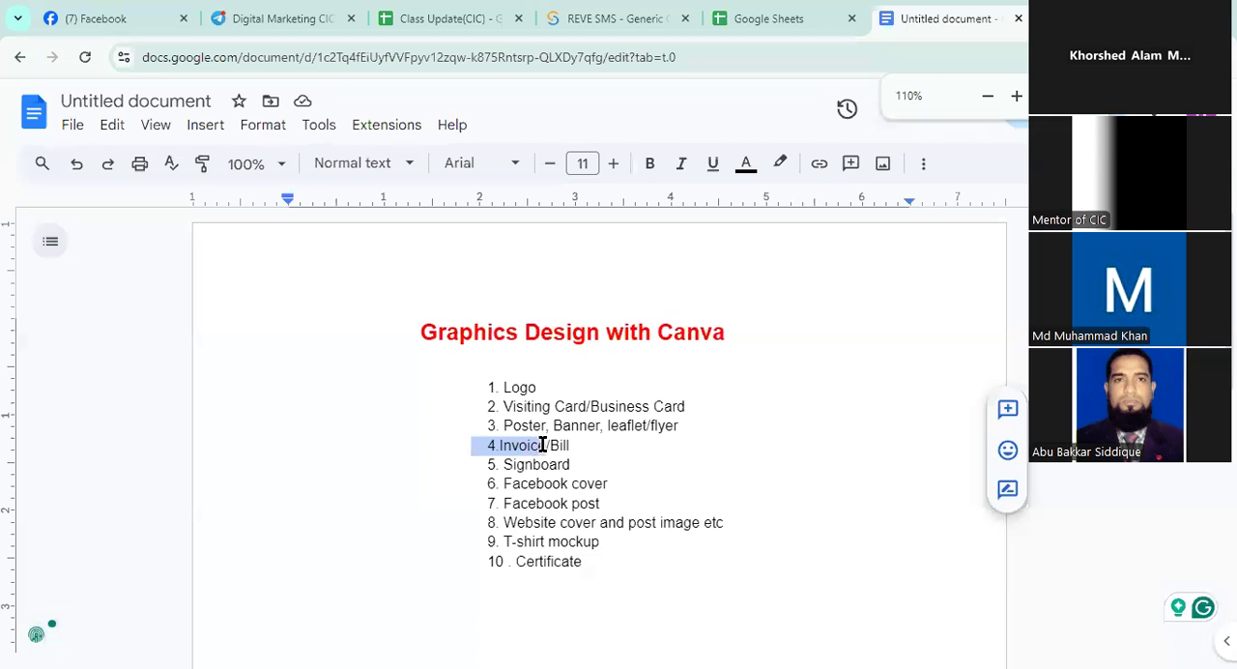
click(590, 449)
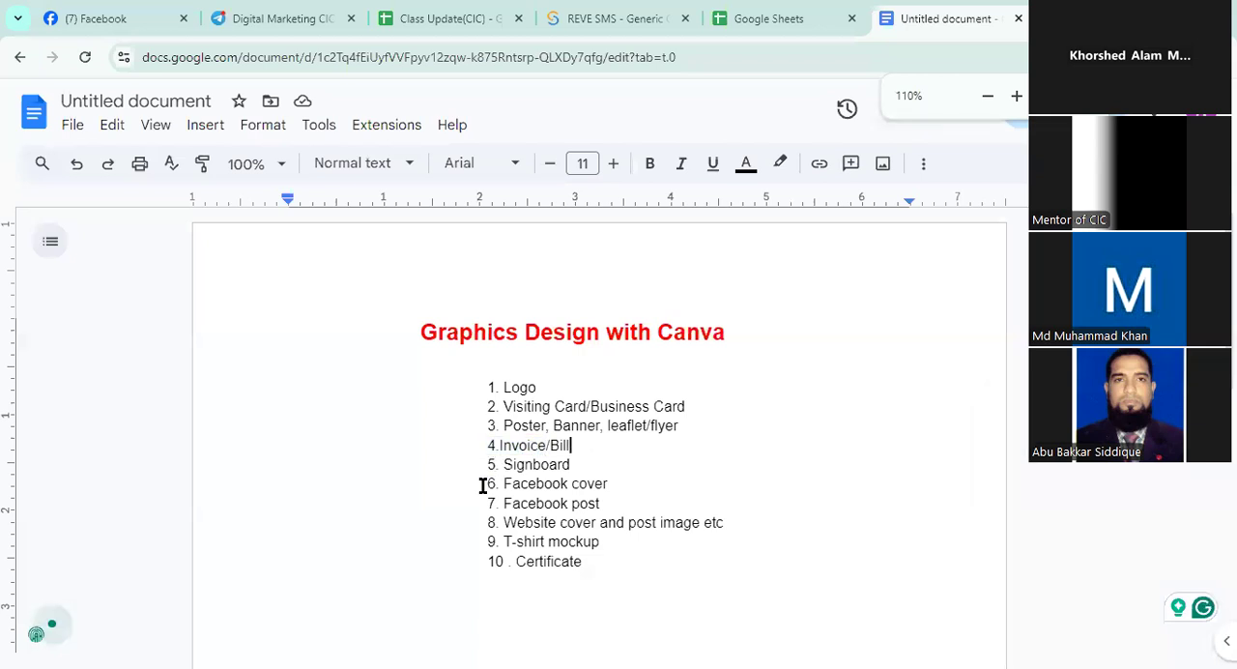
drag(482, 485, 625, 493)
click(625, 493)
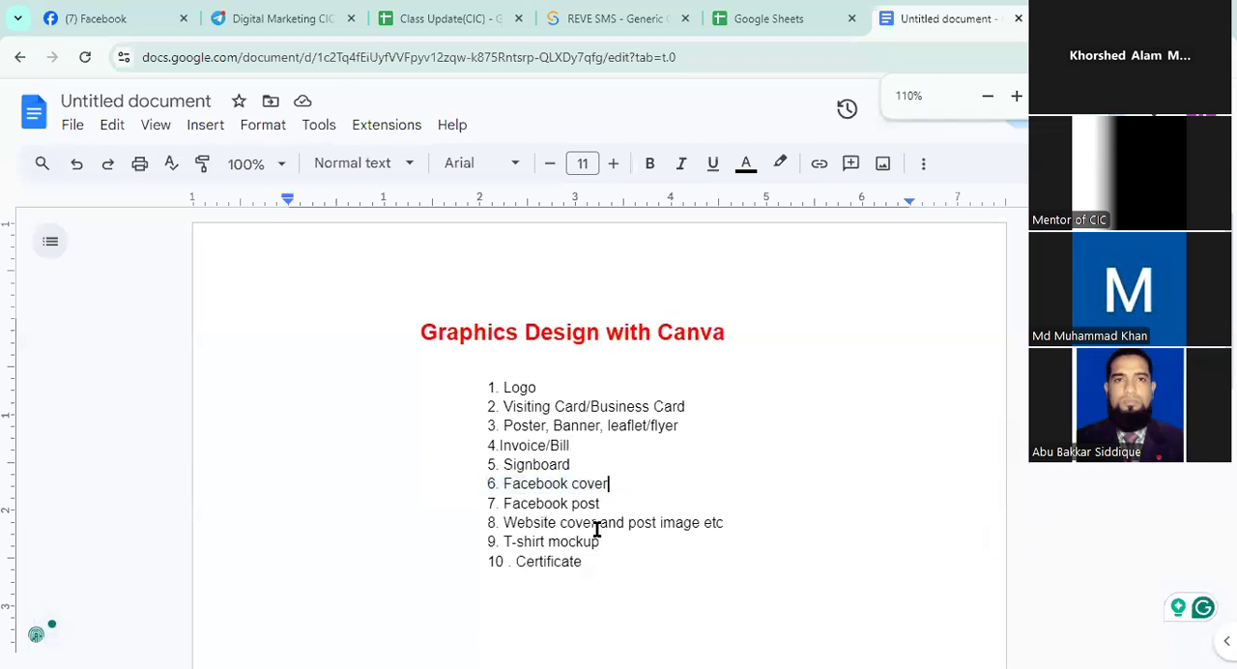
drag(476, 526, 596, 524)
click(765, 526)
drag(488, 541, 603, 544)
click(603, 544)
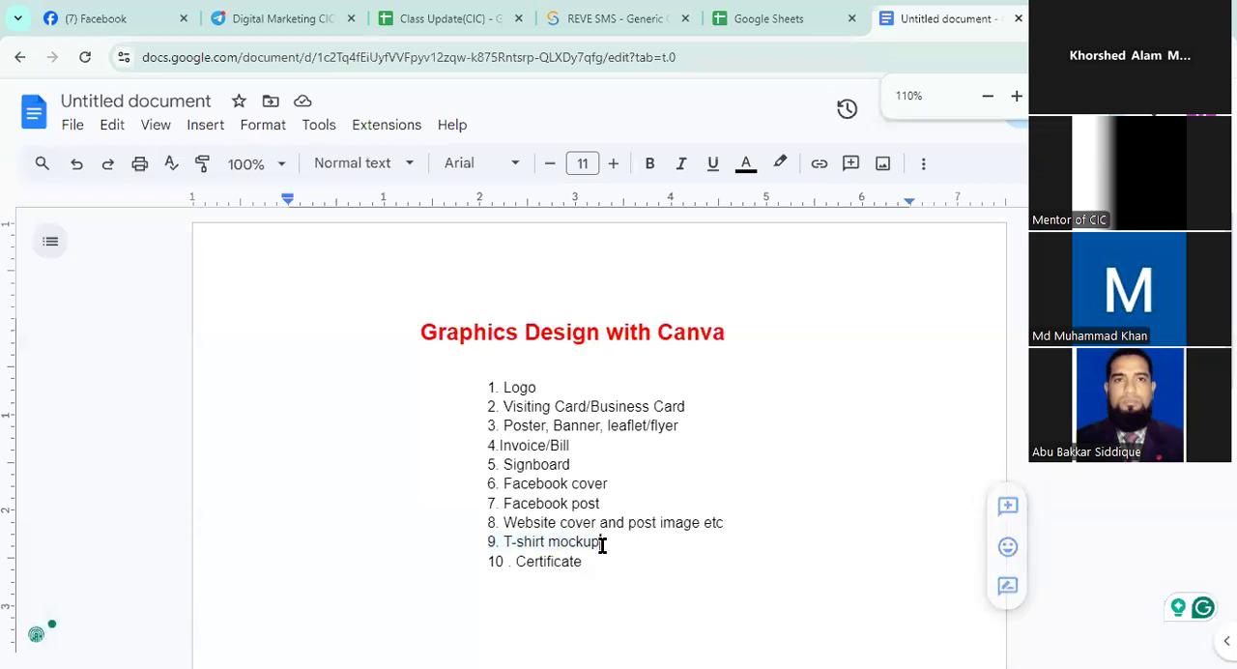
Delete one space in front of list item 10, Certificate
click(487, 566)
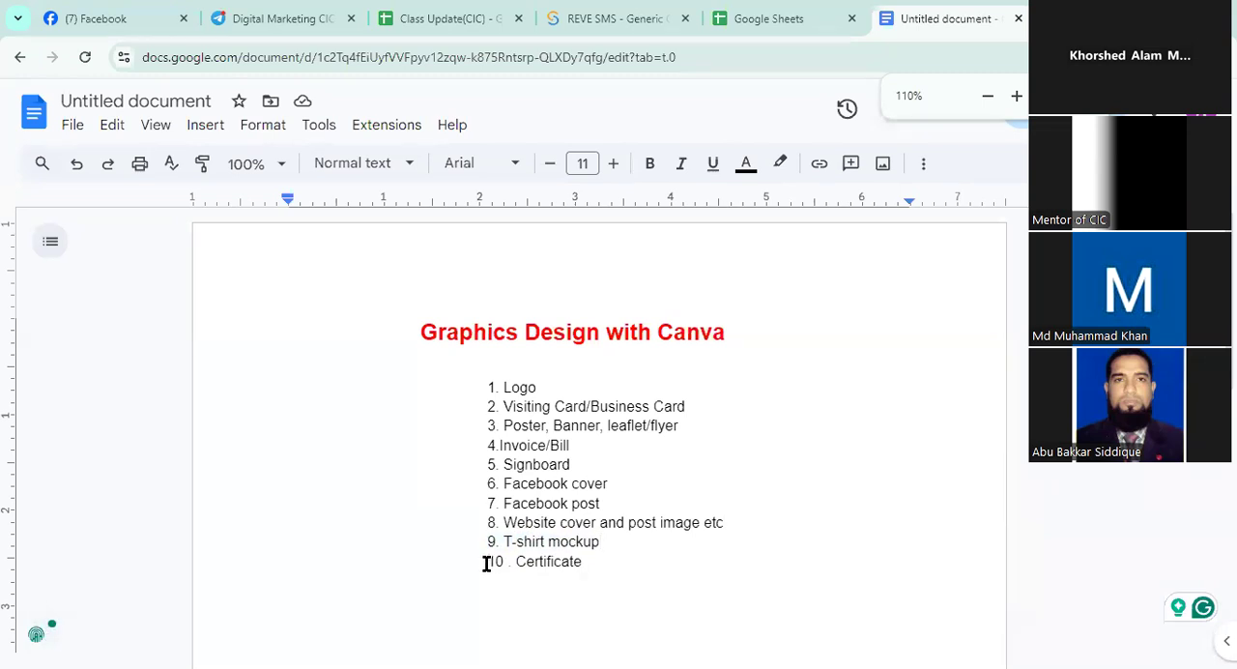
key(Delete)
drag(476, 561, 660, 559)
click(641, 564)
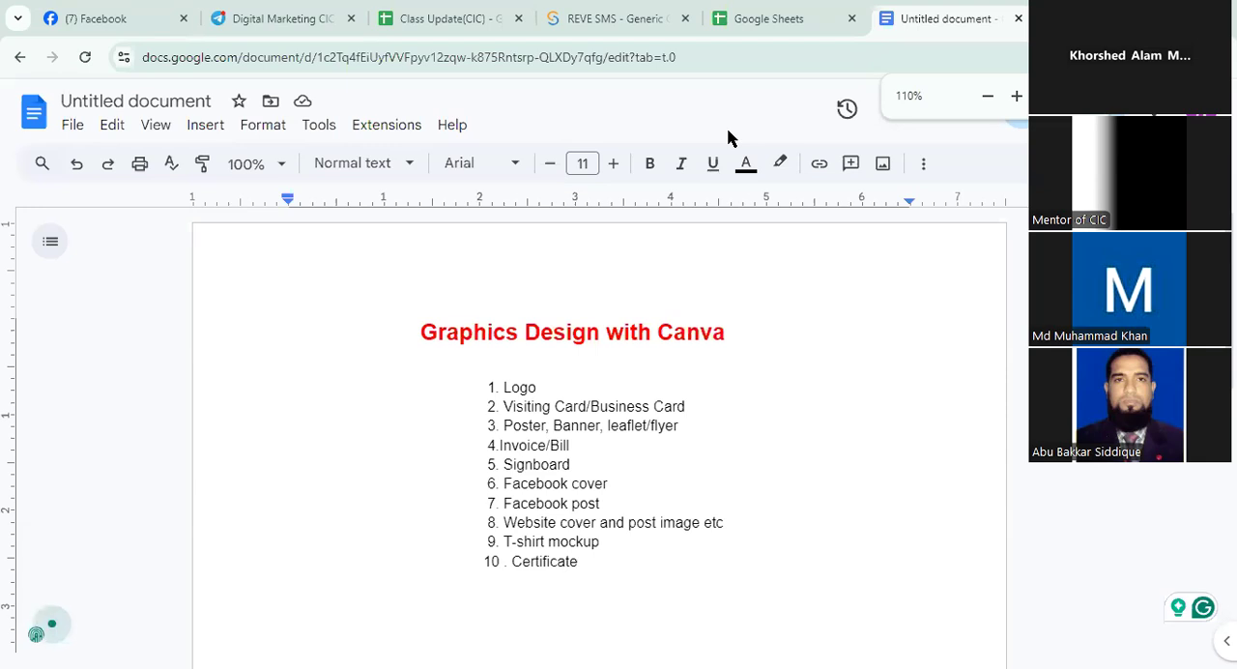
drag(406, 321, 690, 592)
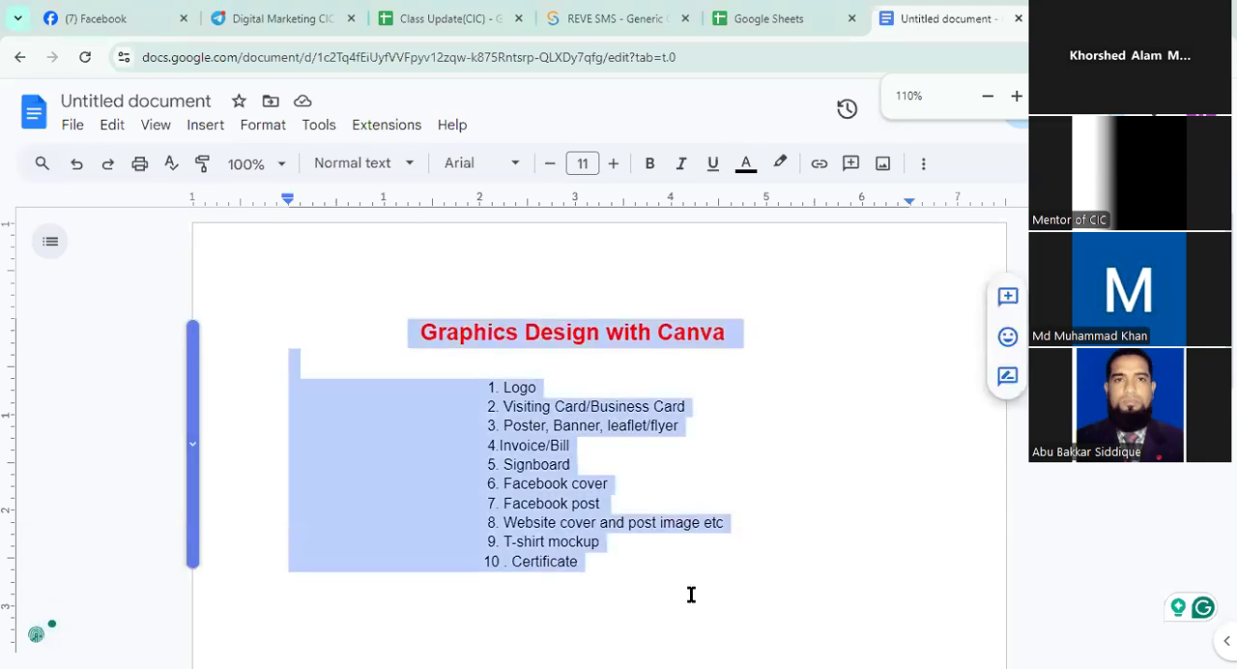
key(Right)
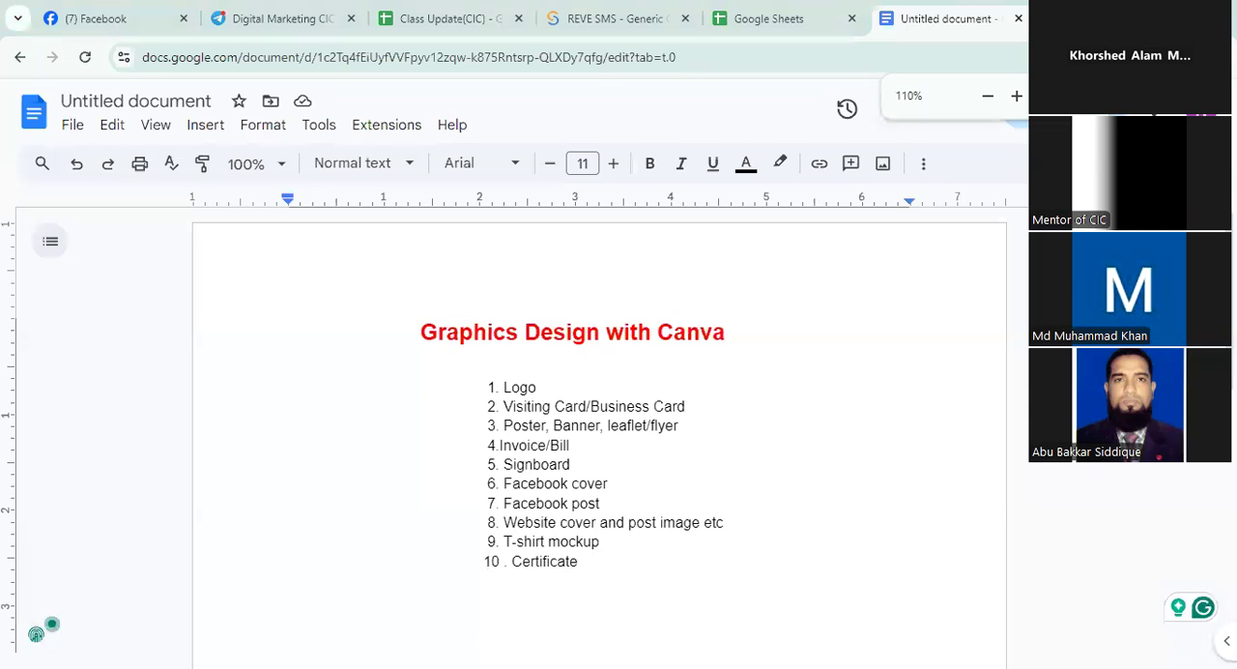
Switch to Canva by opening canva.com in a new browser tab
key(ctrl+t)
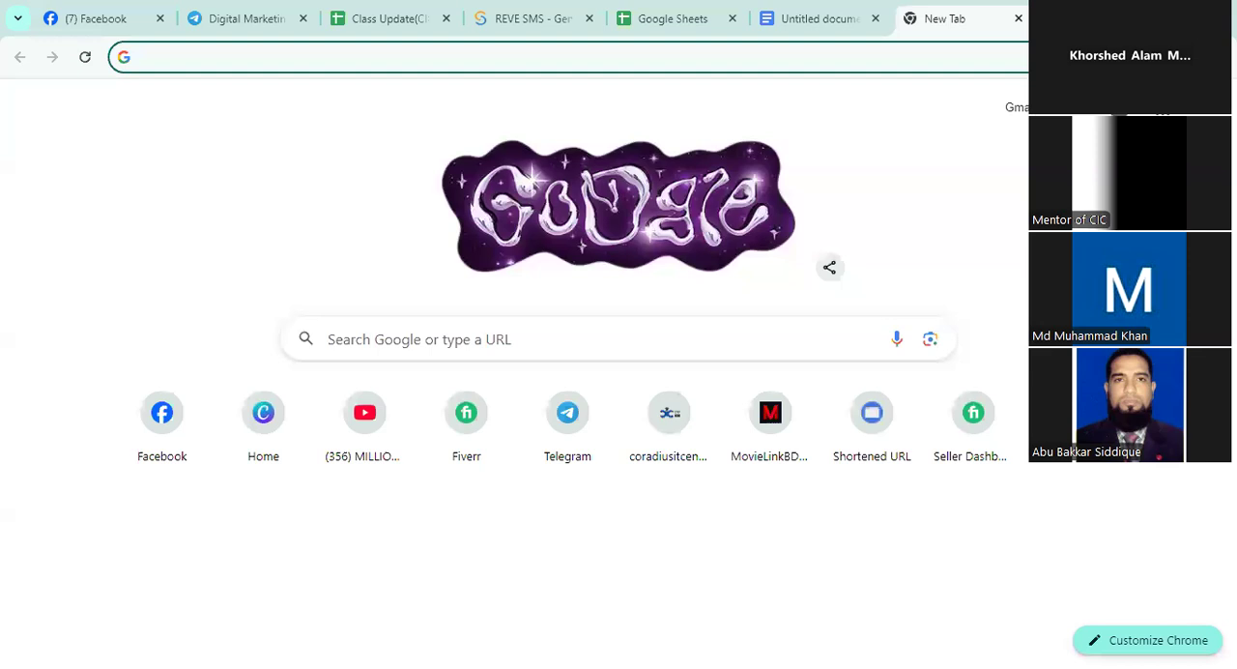
text(canva.com)
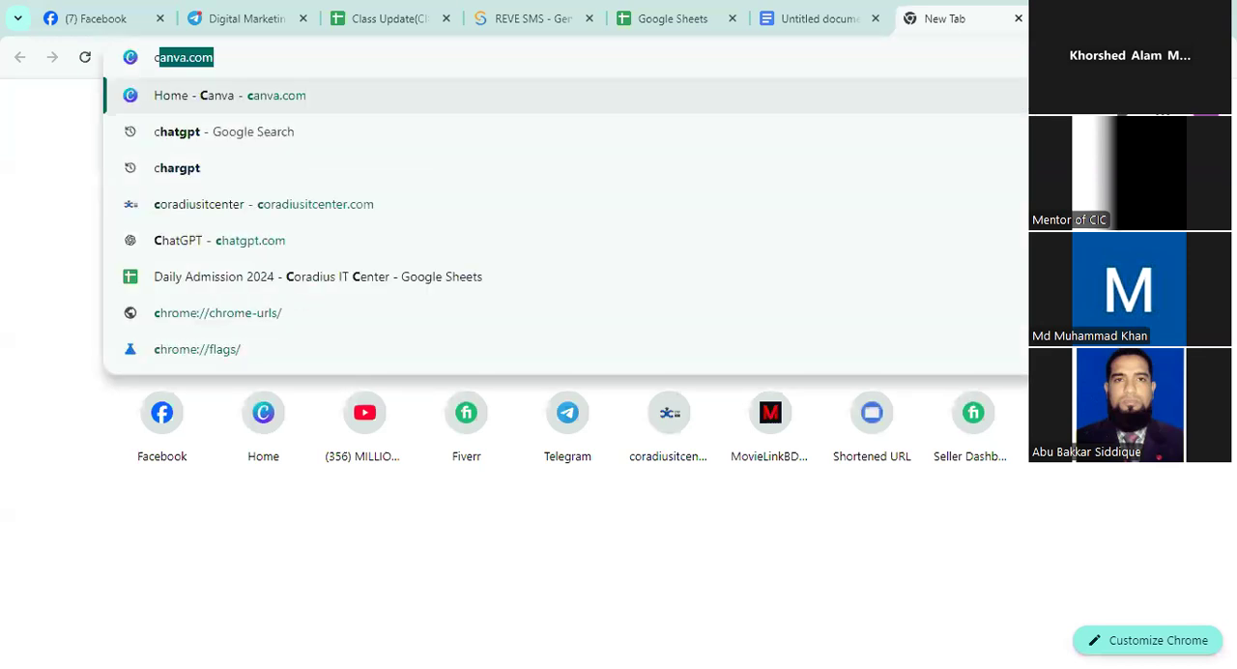
key(Return)
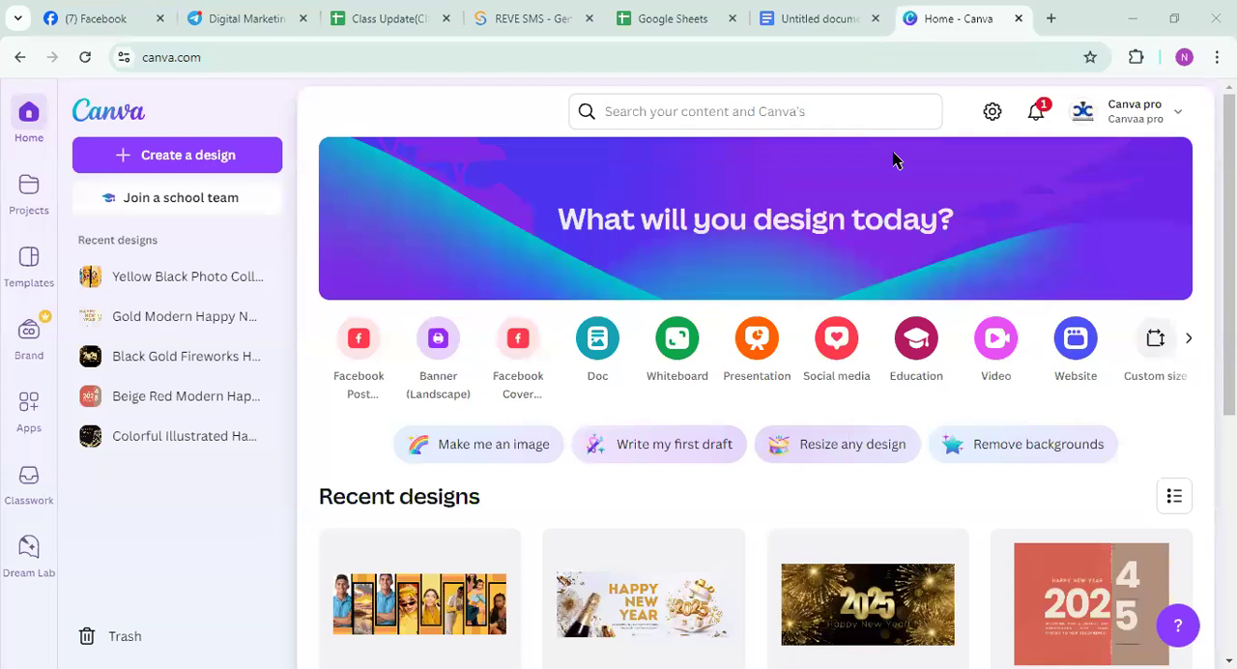
Search Canva's content for "logo"
click(676, 111)
text(logo)
key(Return)
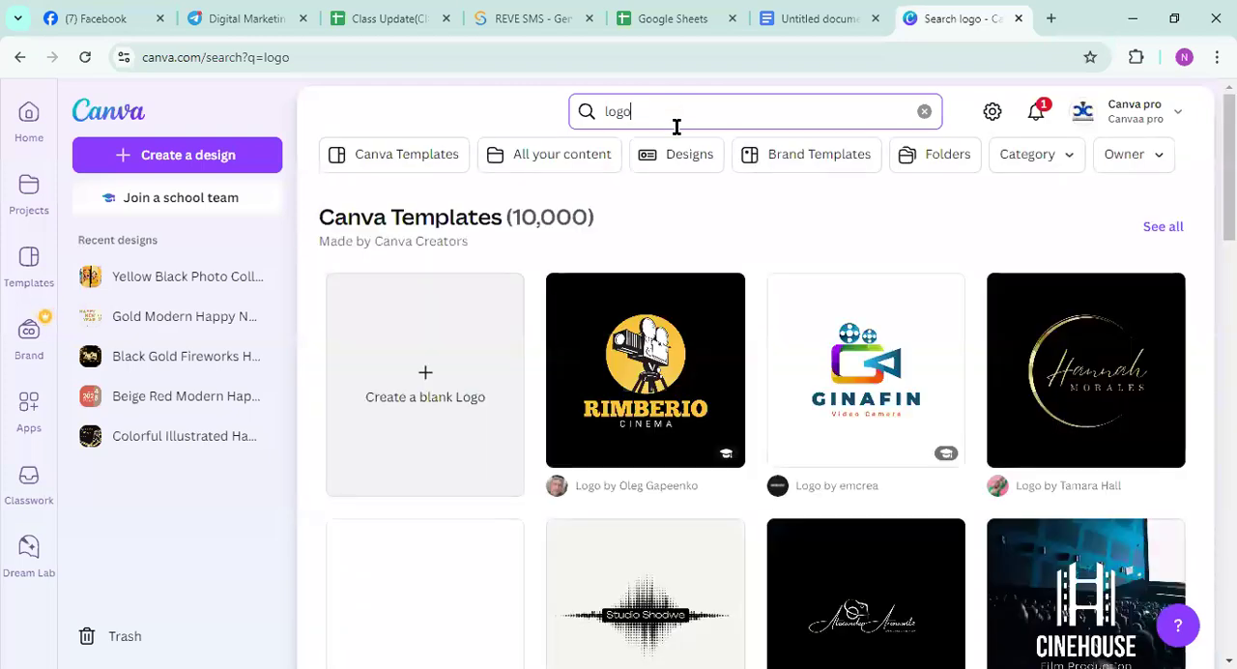
Browse the logo template results down to the related apps to compare the available designs
scroll(780, 333, down, 1)
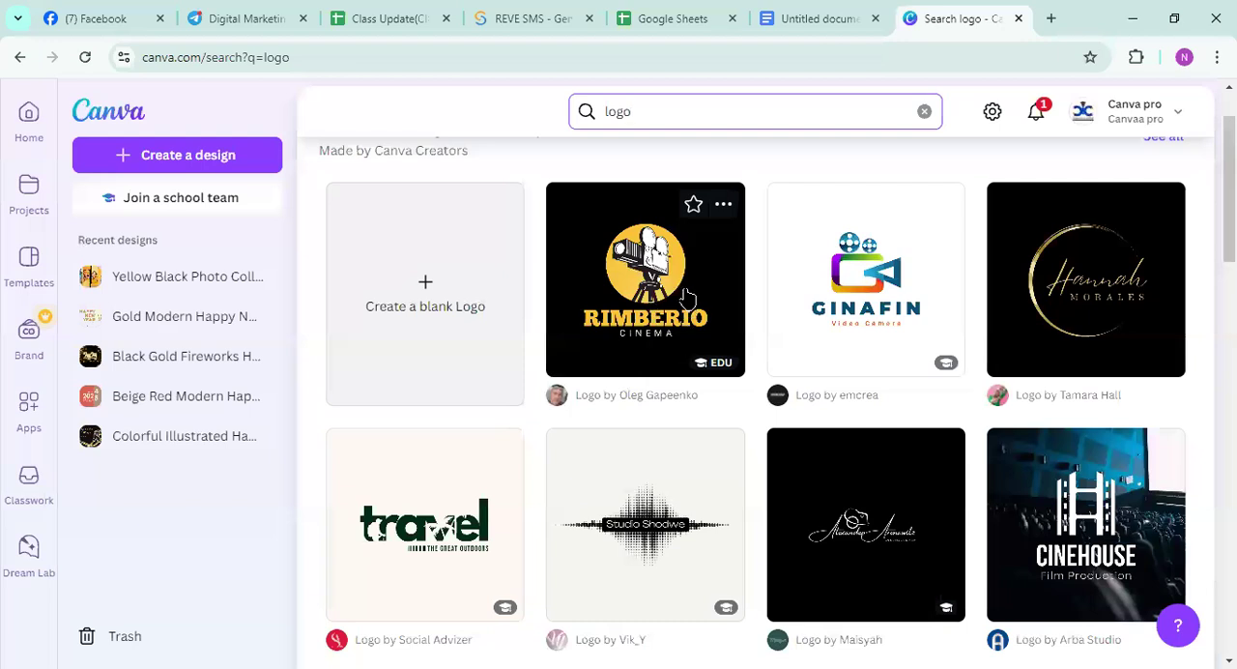
scroll(686, 295, down, 6)
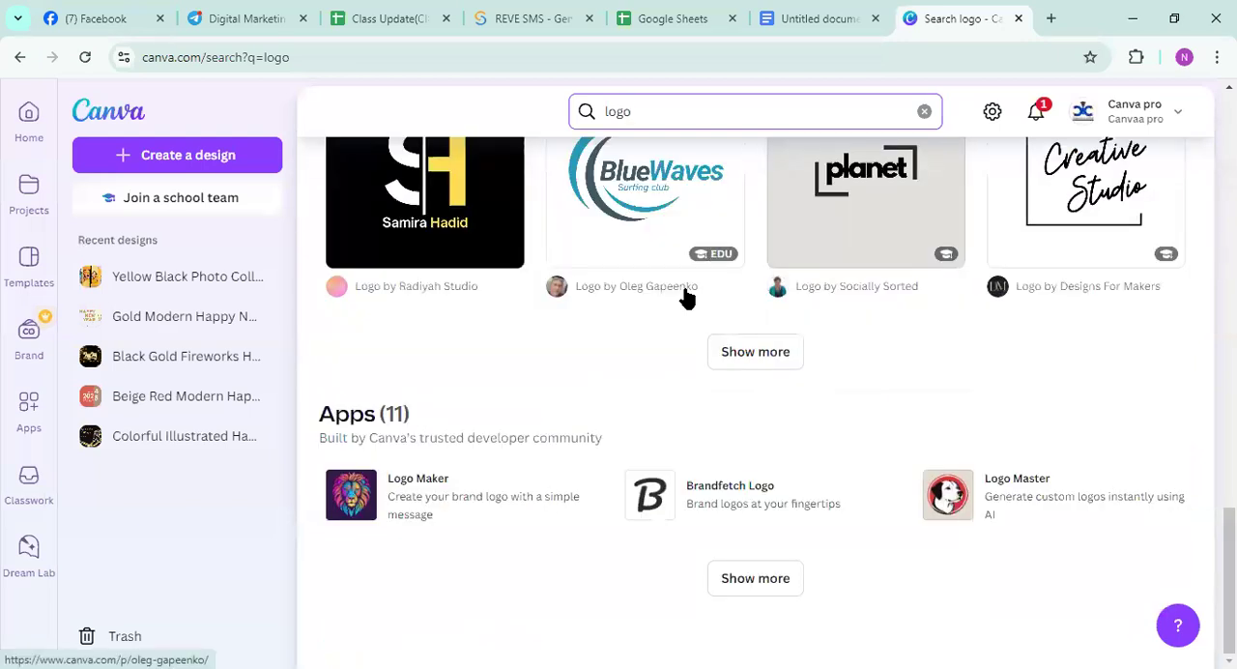
scroll(686, 295, up, 6)
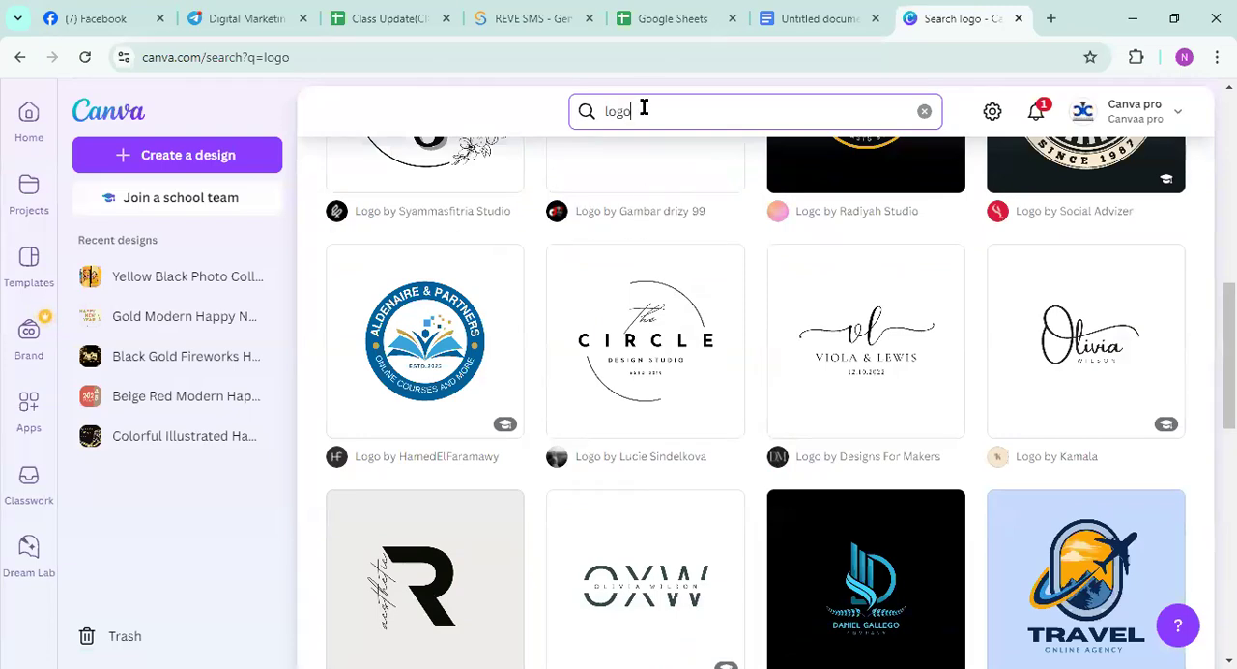
scroll(654, 267, down, 5)
scroll(654, 281, up, 2)
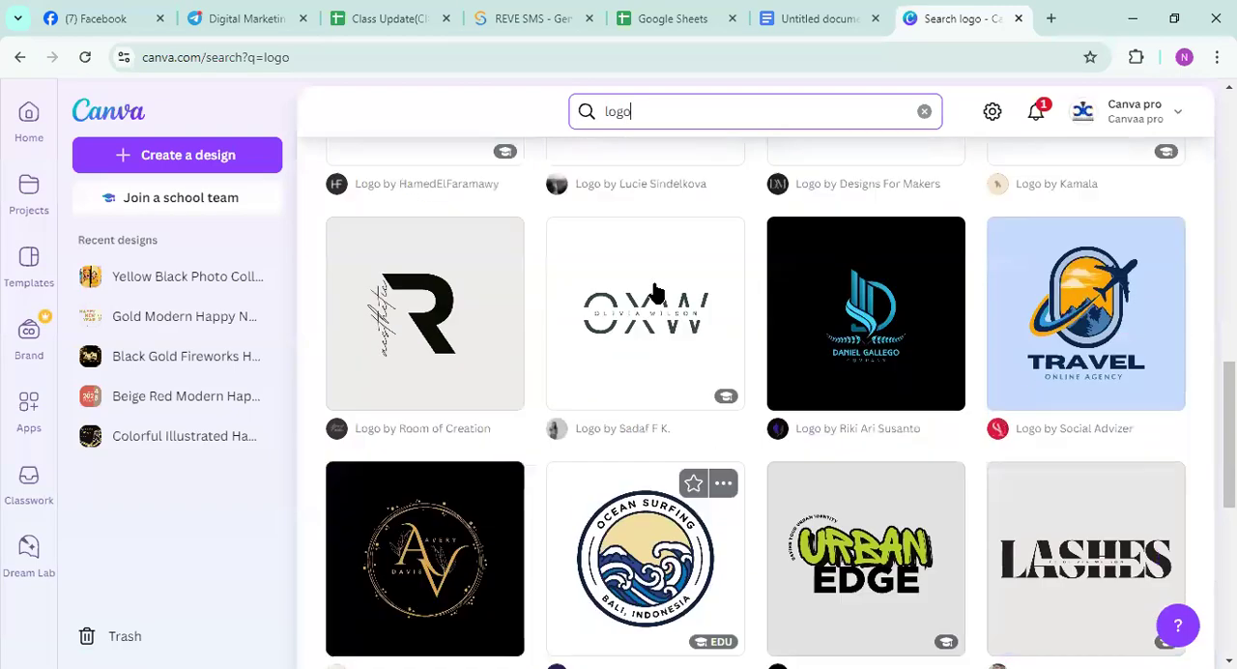
scroll(655, 290, down, 5)
scroll(663, 318, up, 3)
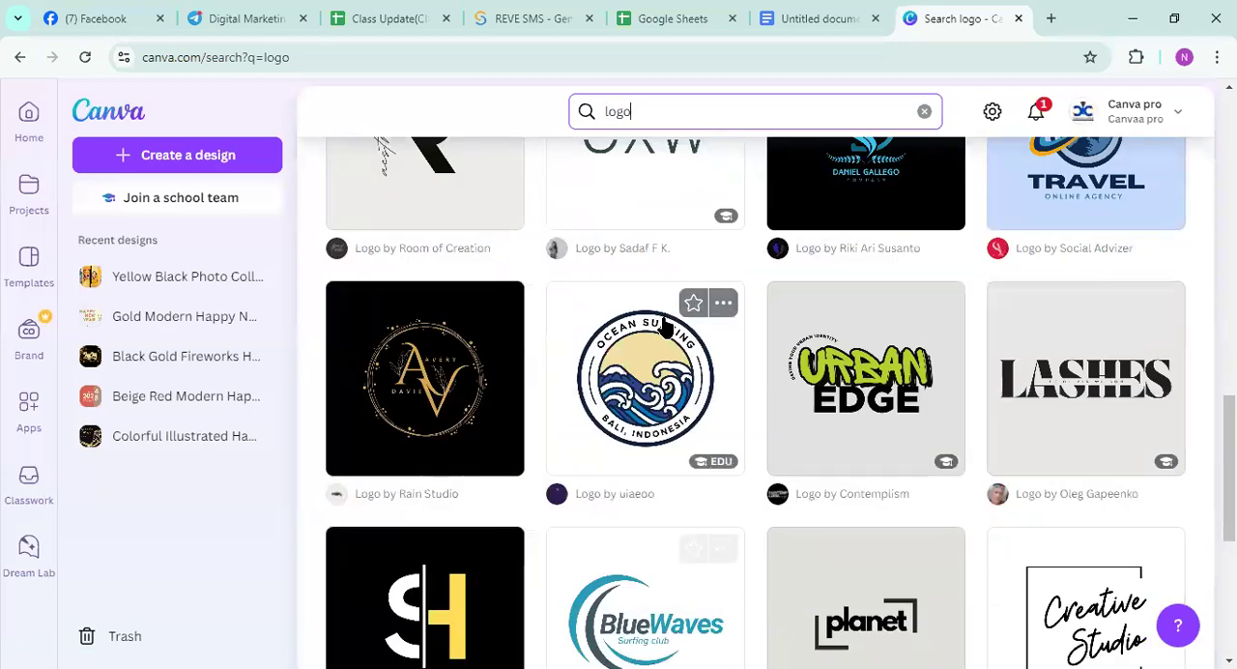
scroll(664, 334, up, 5)
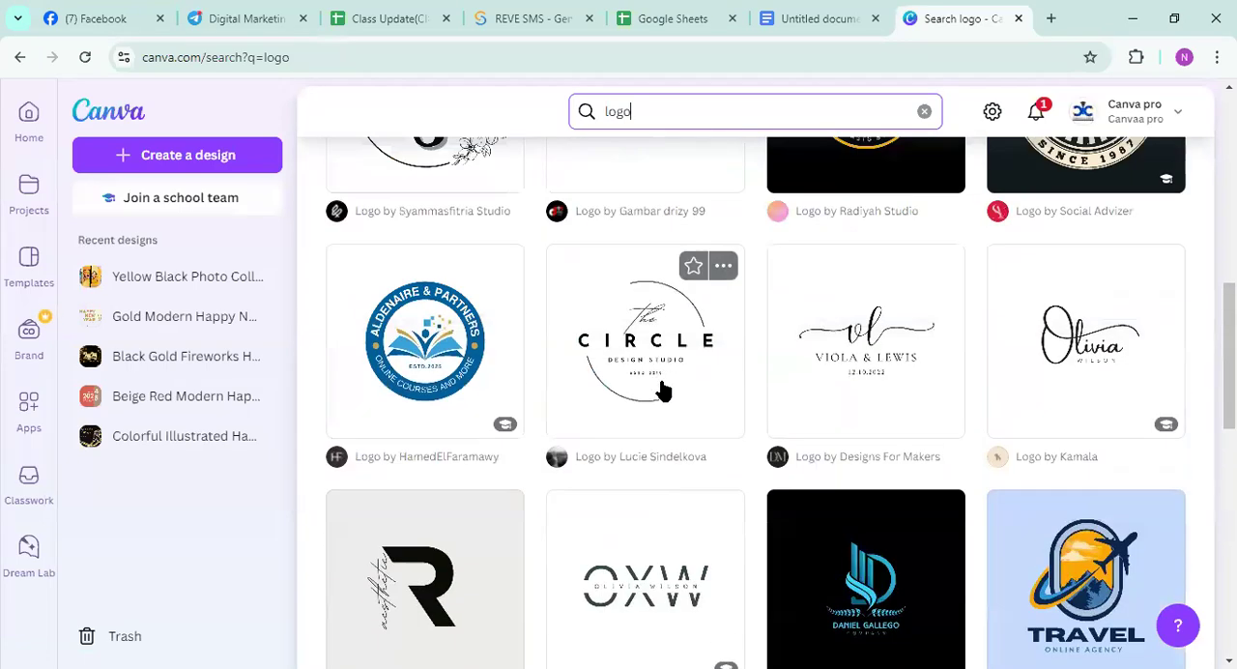
scroll(663, 391, up, 2)
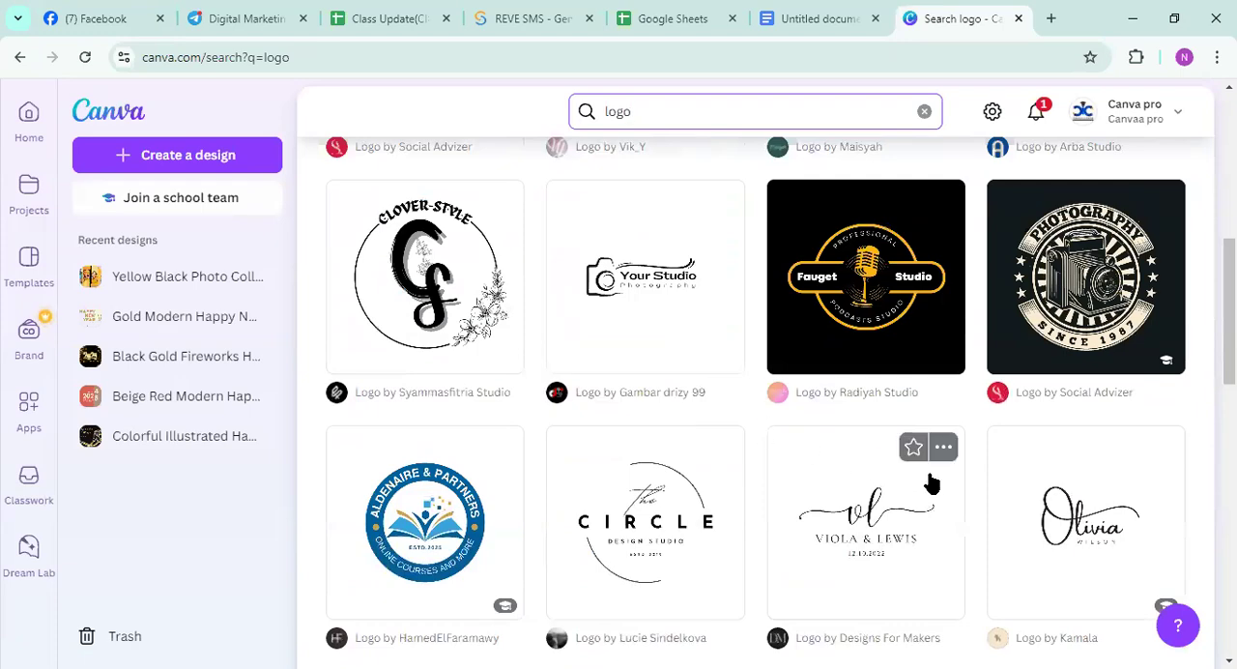
scroll(930, 485, down, 5)
scroll(930, 485, up, 2)
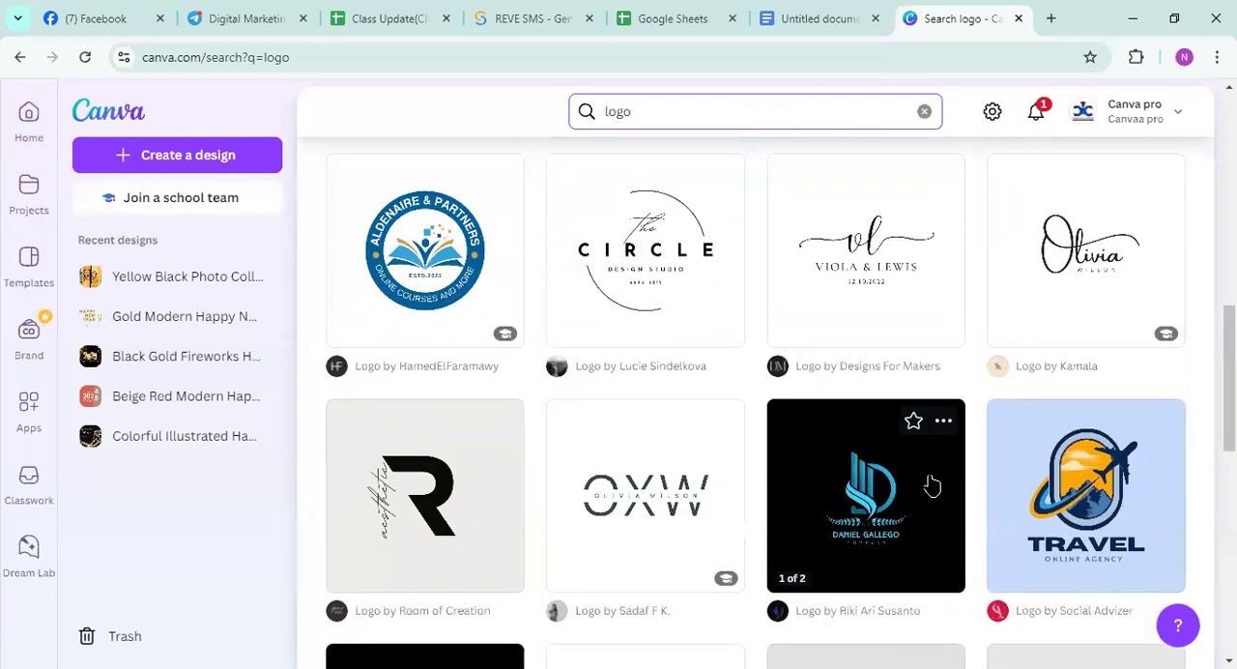
scroll(931, 486, down, 5)
scroll(928, 484, down, 4)
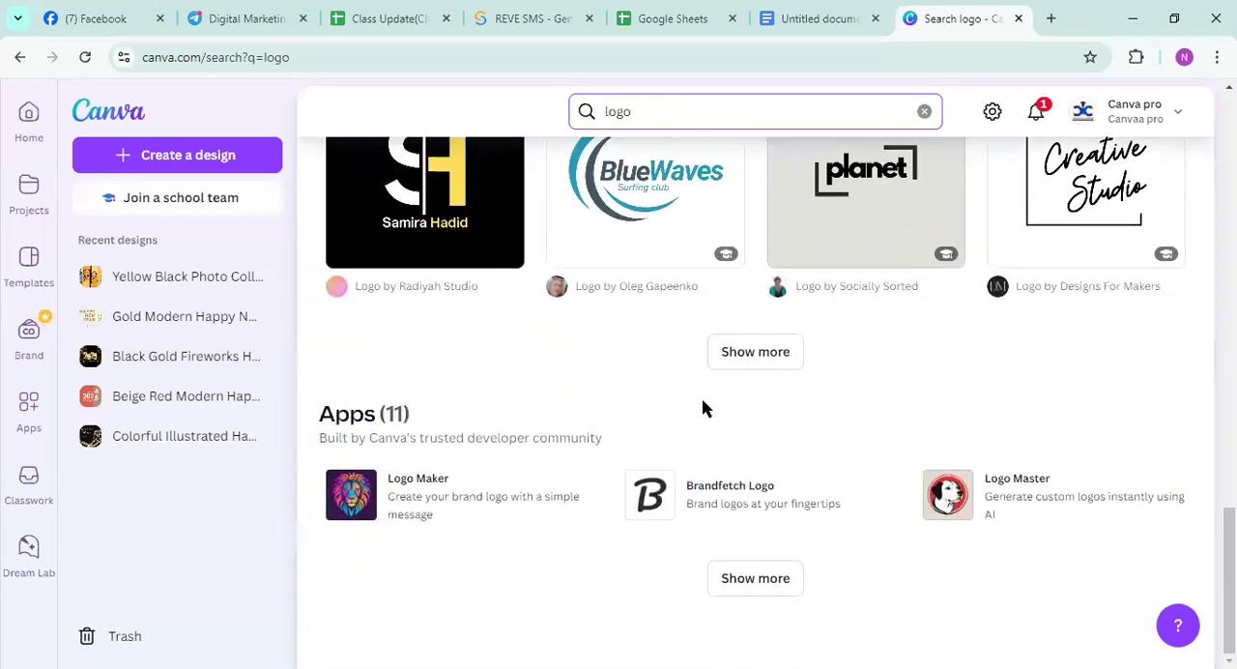
Choose the Blue Waves Surfing Club Logo template and open it for customization
click(609, 183)
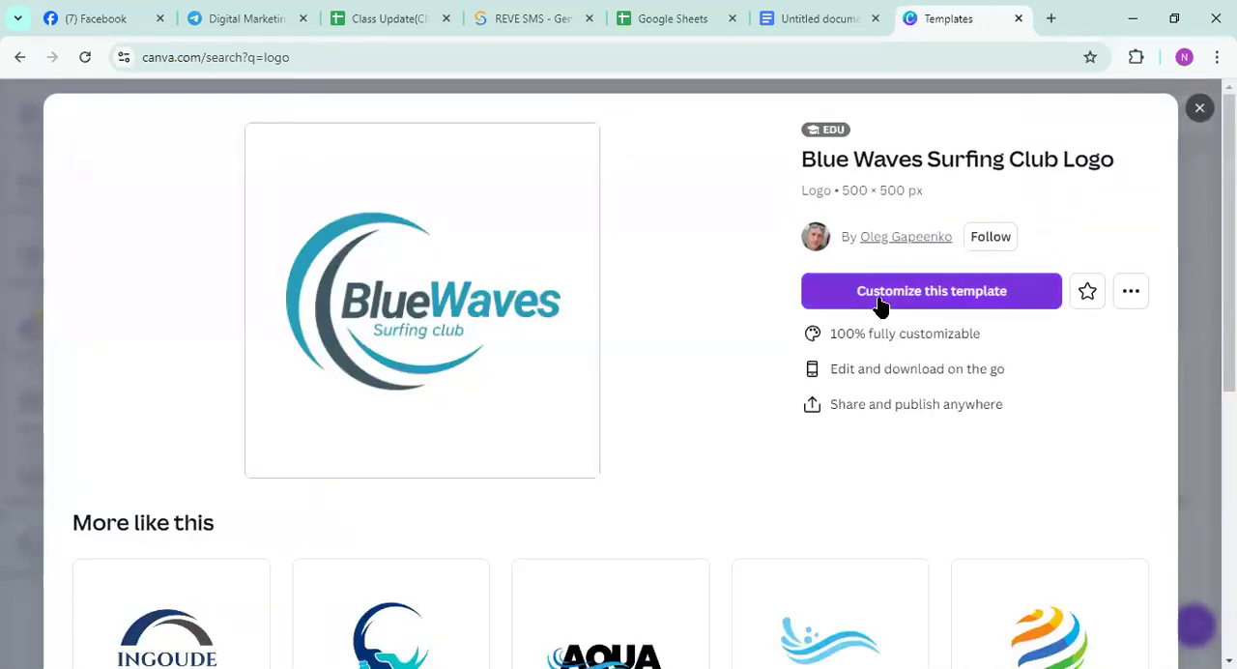
click(877, 298)
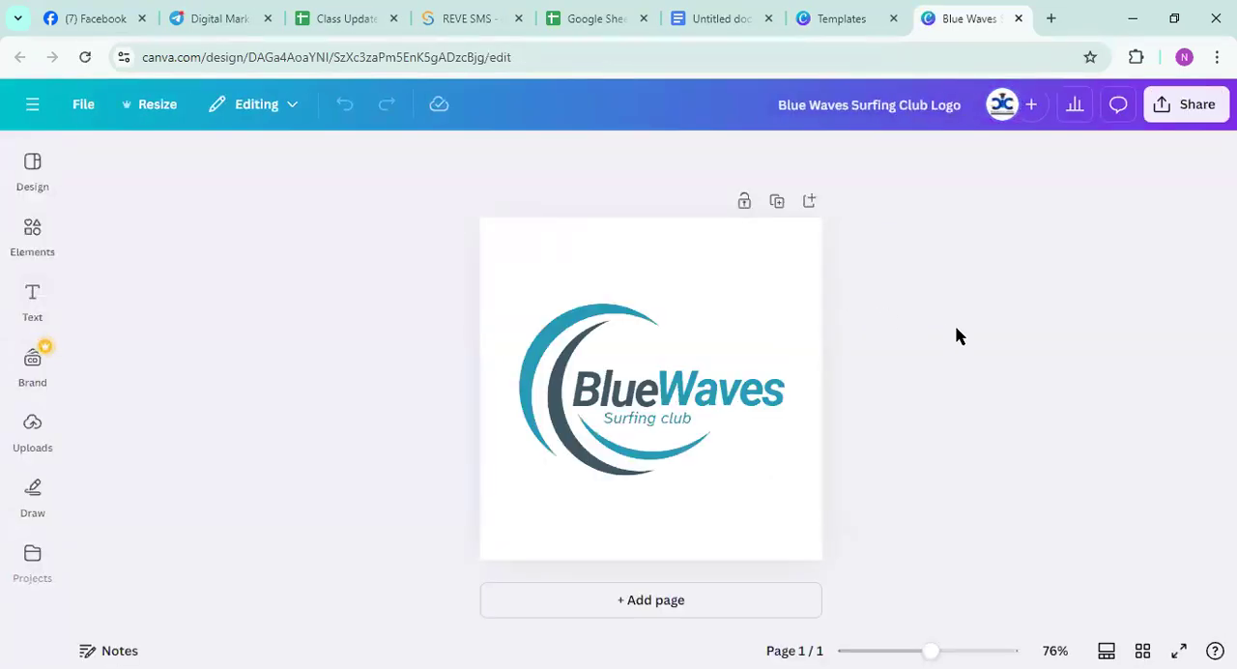
click(44, 578)
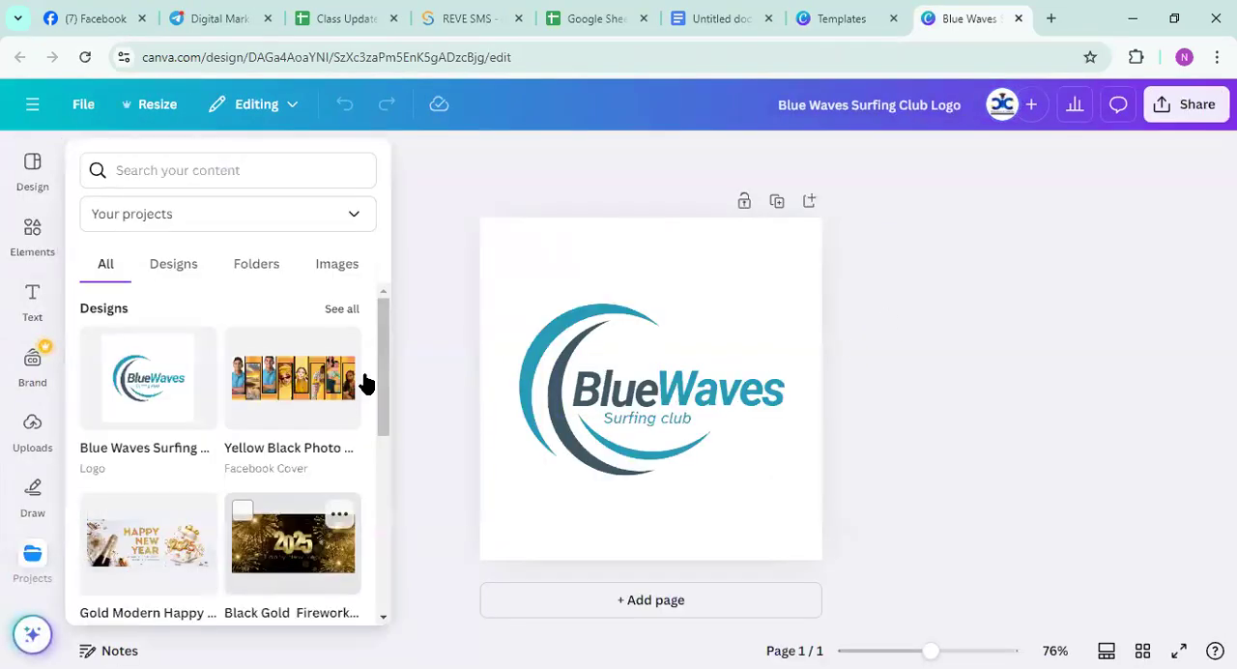
drag(1109, 322, 108, 338)
drag(174, 470, 122, 212)
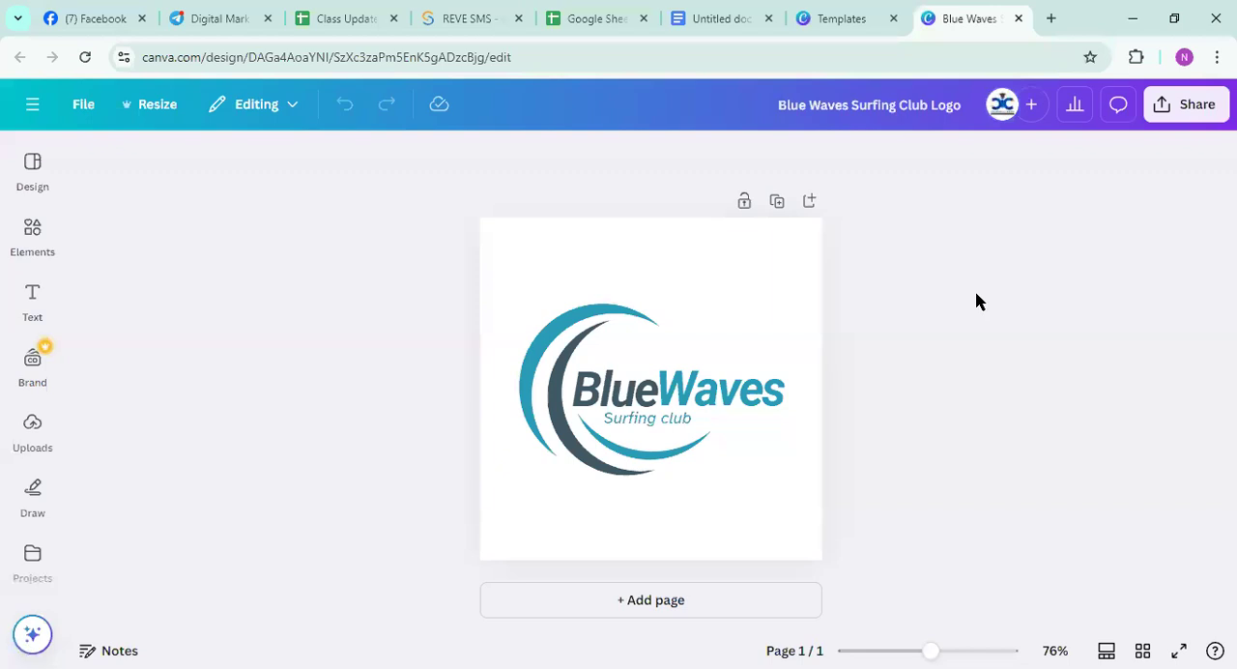
drag(394, 196, 934, 105)
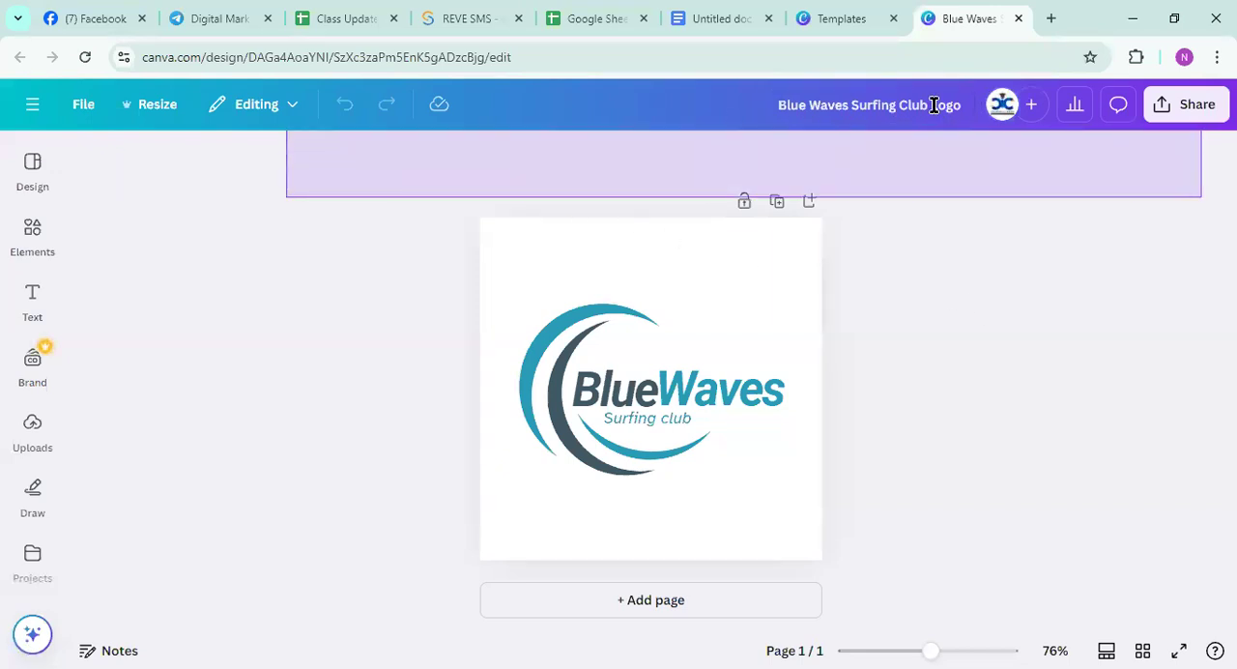
click(732, 251)
drag(451, 184, 908, 146)
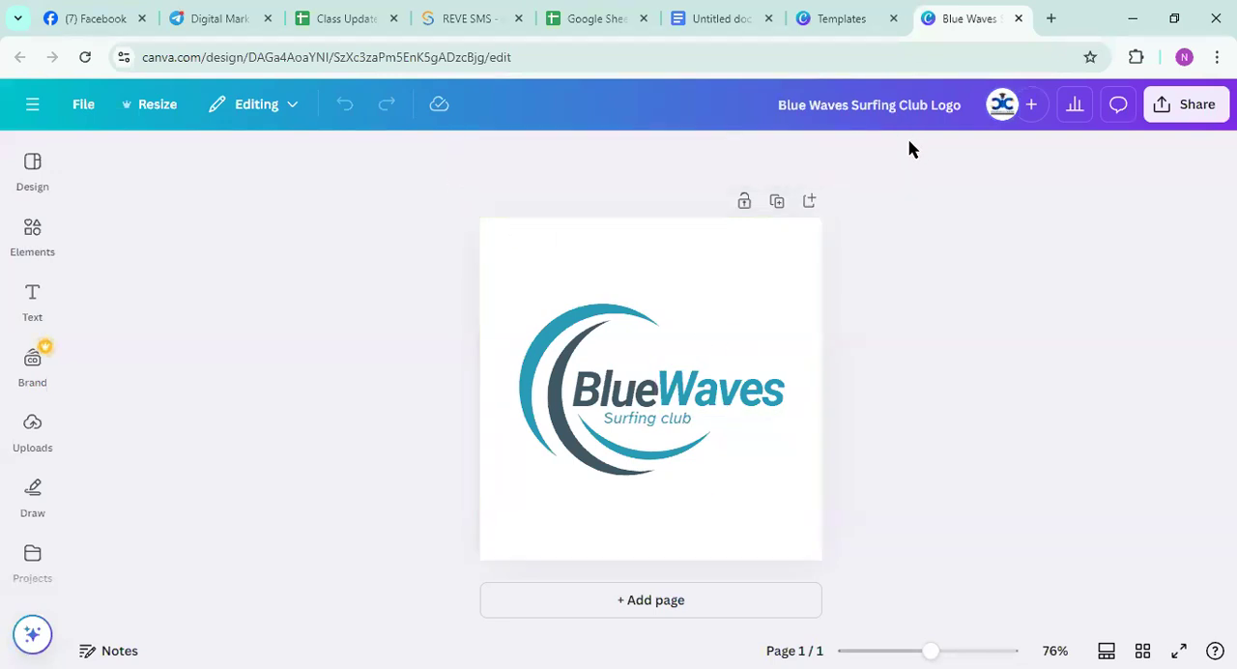
drag(140, 558, 2, 169)
Set the background of the Blue Waves logo page to the light purple solid default color
click(734, 272)
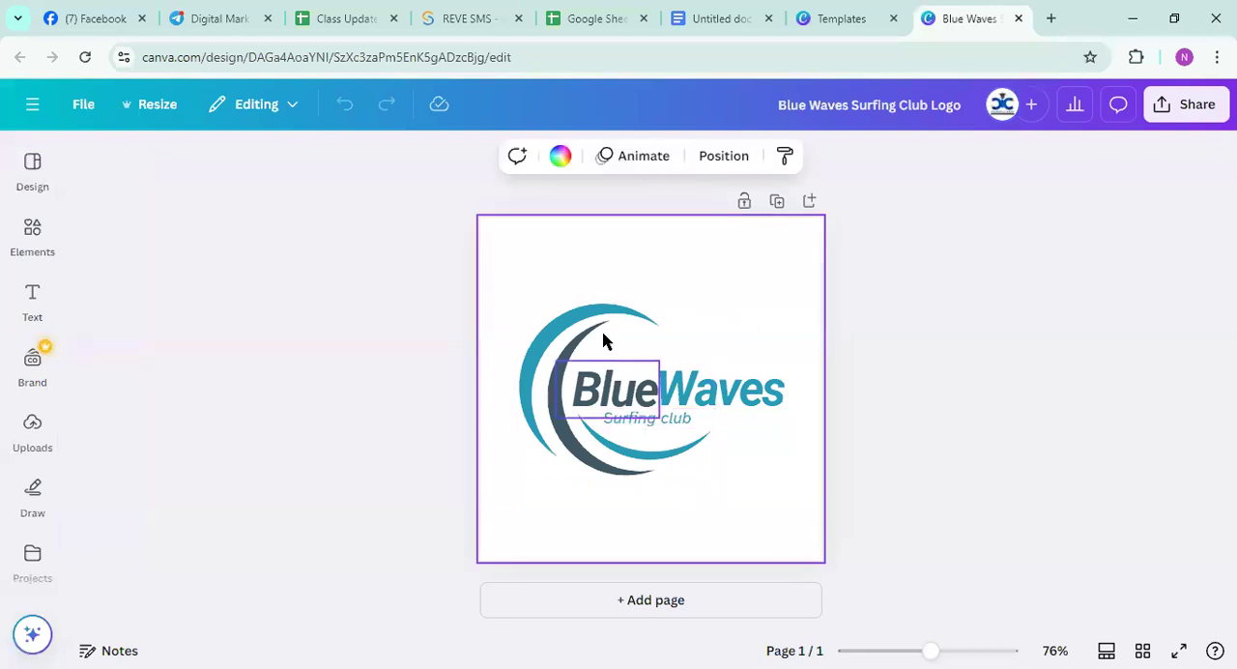
click(556, 160)
click(251, 546)
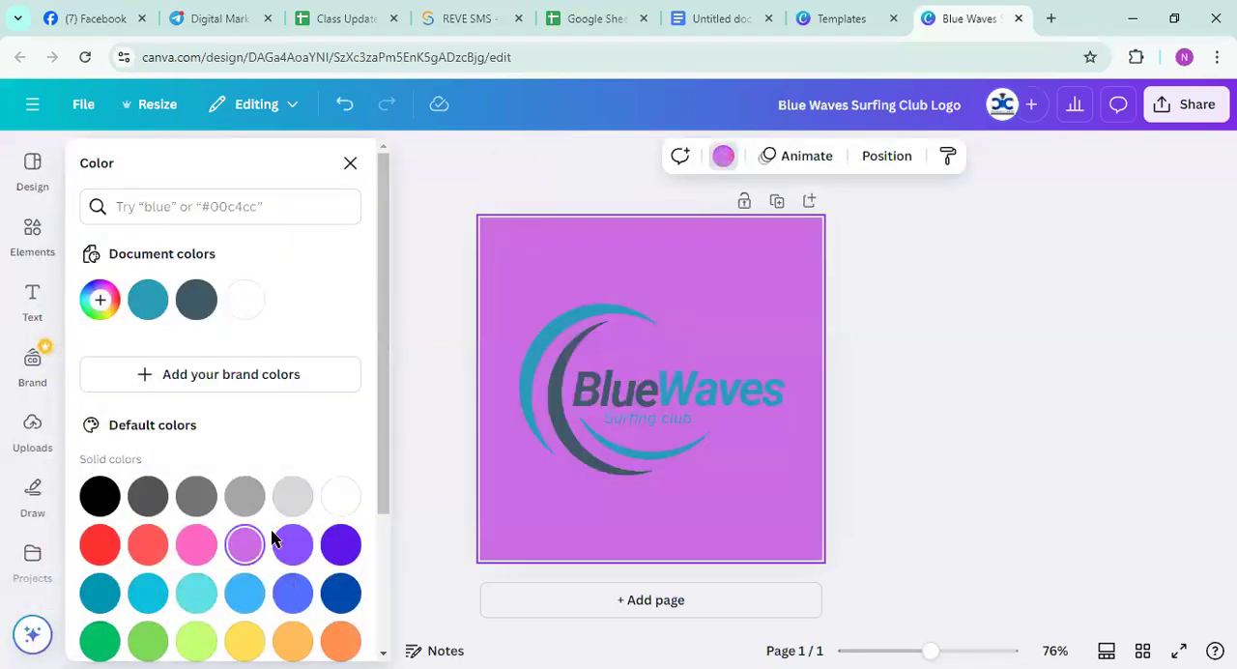
Set the logo page's background to the white solid default color
click(783, 160)
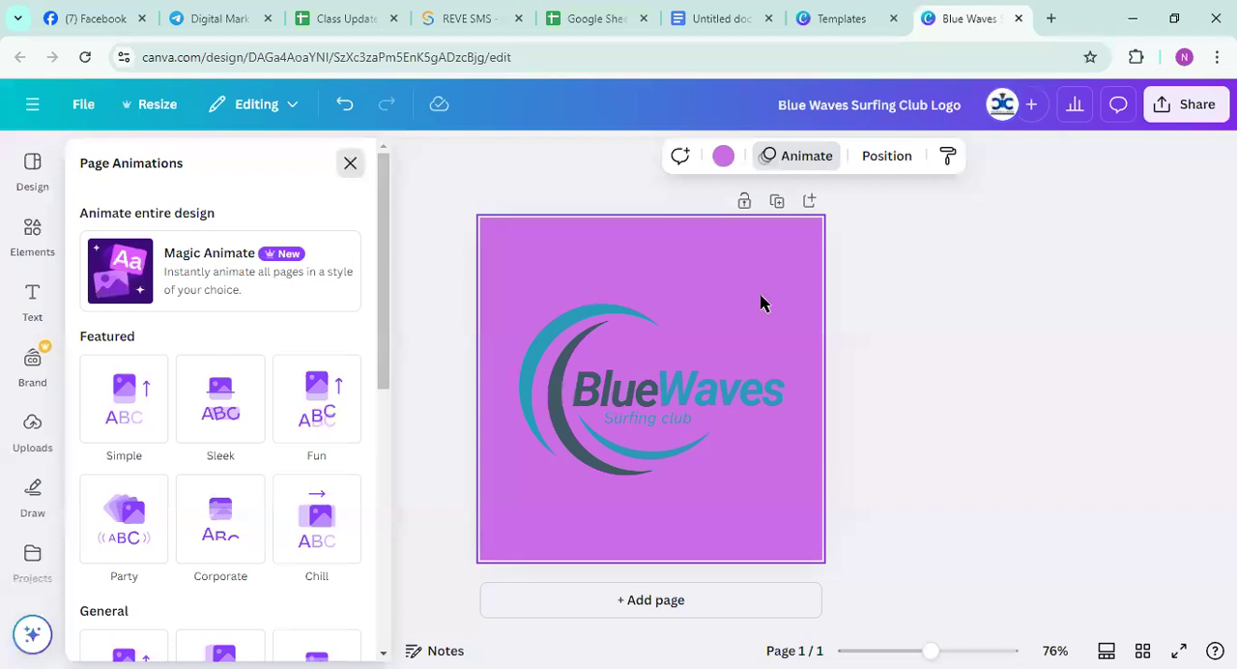
key(Escape)
click(561, 155)
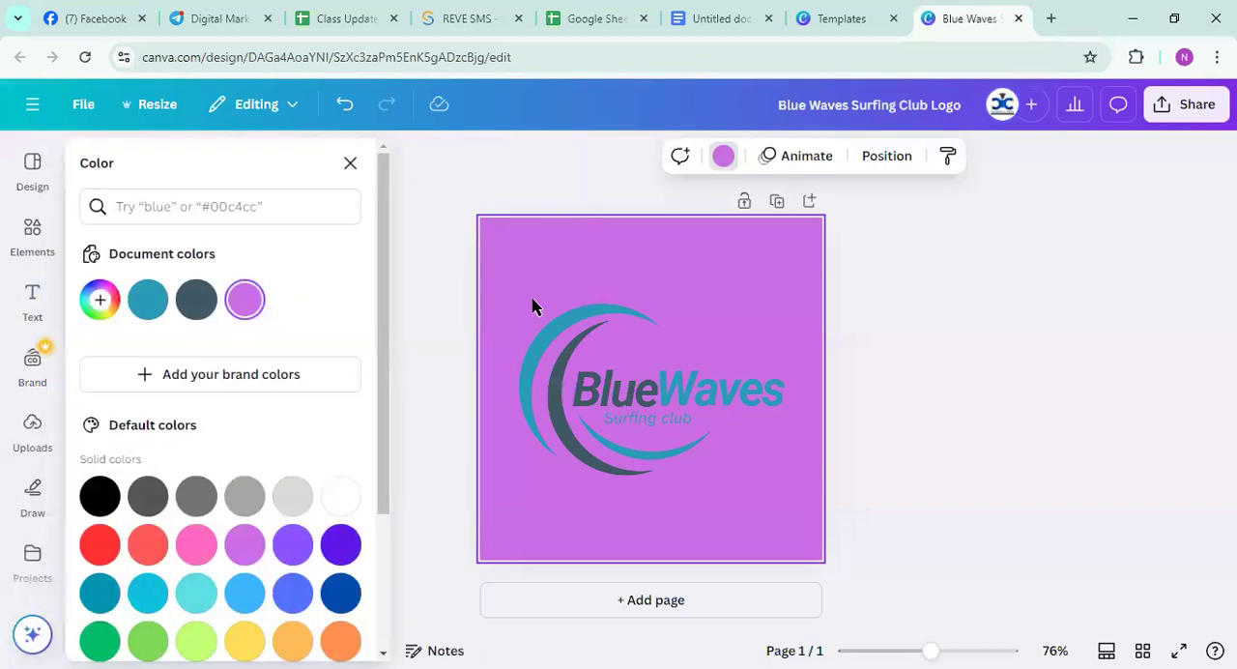
click(340, 495)
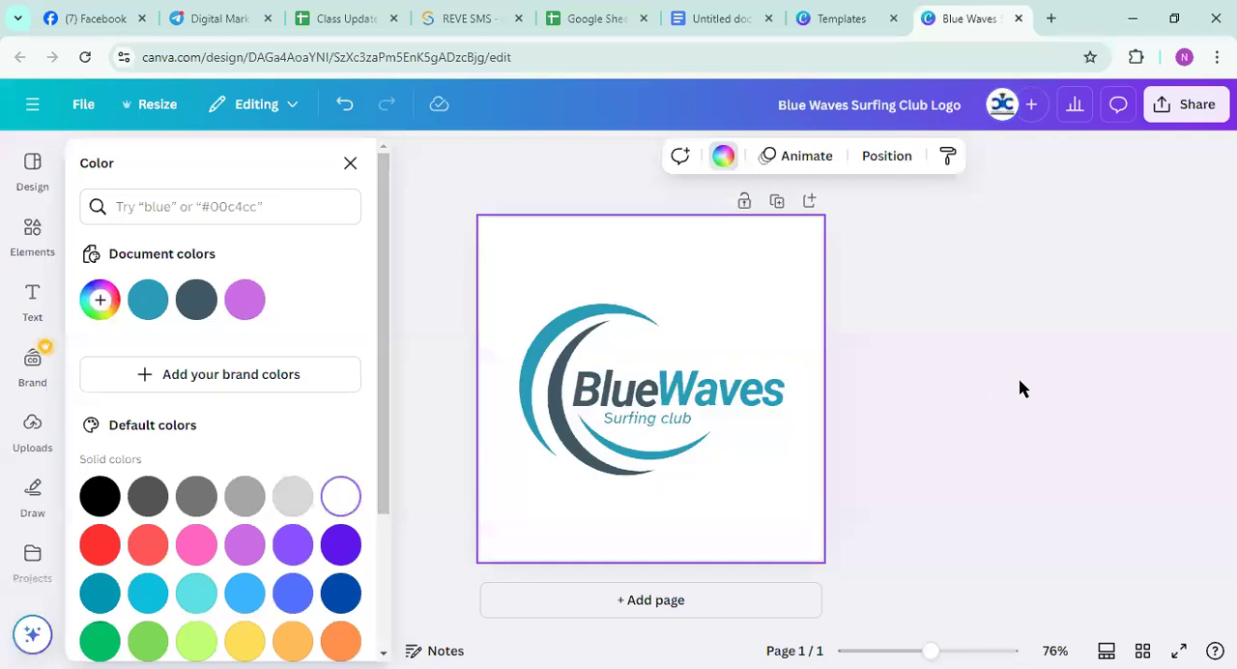
key(Escape)
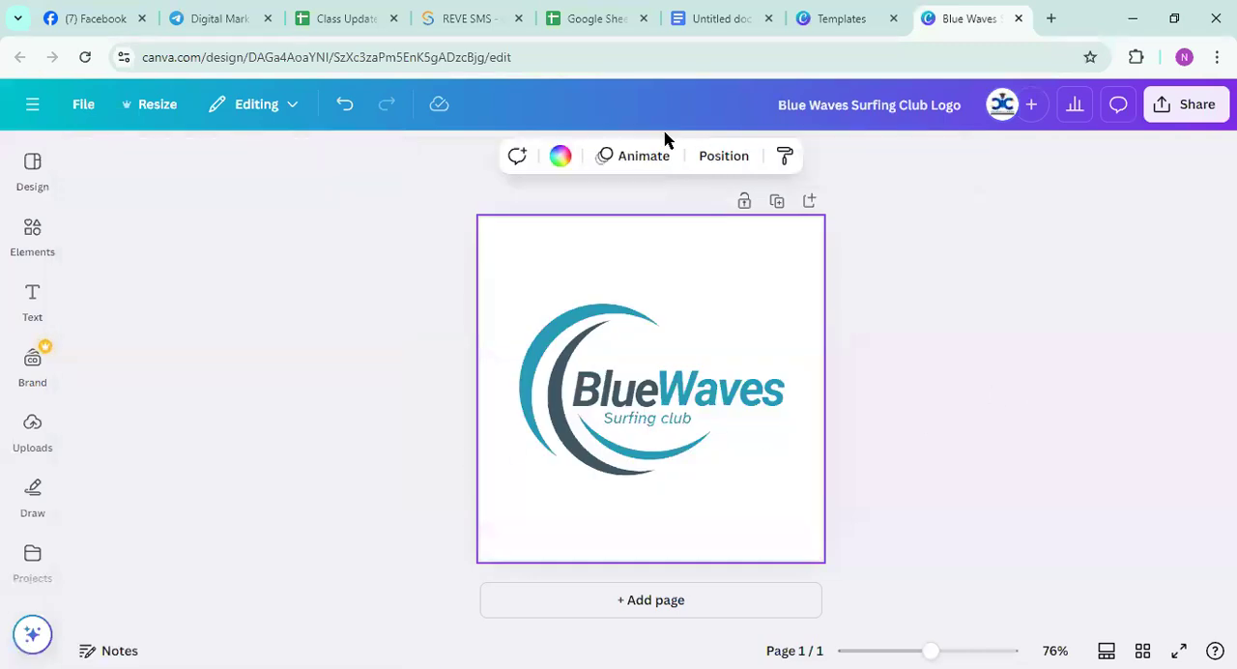
Browse the suggested logo templates available for this design inside the editor
click(31, 162)
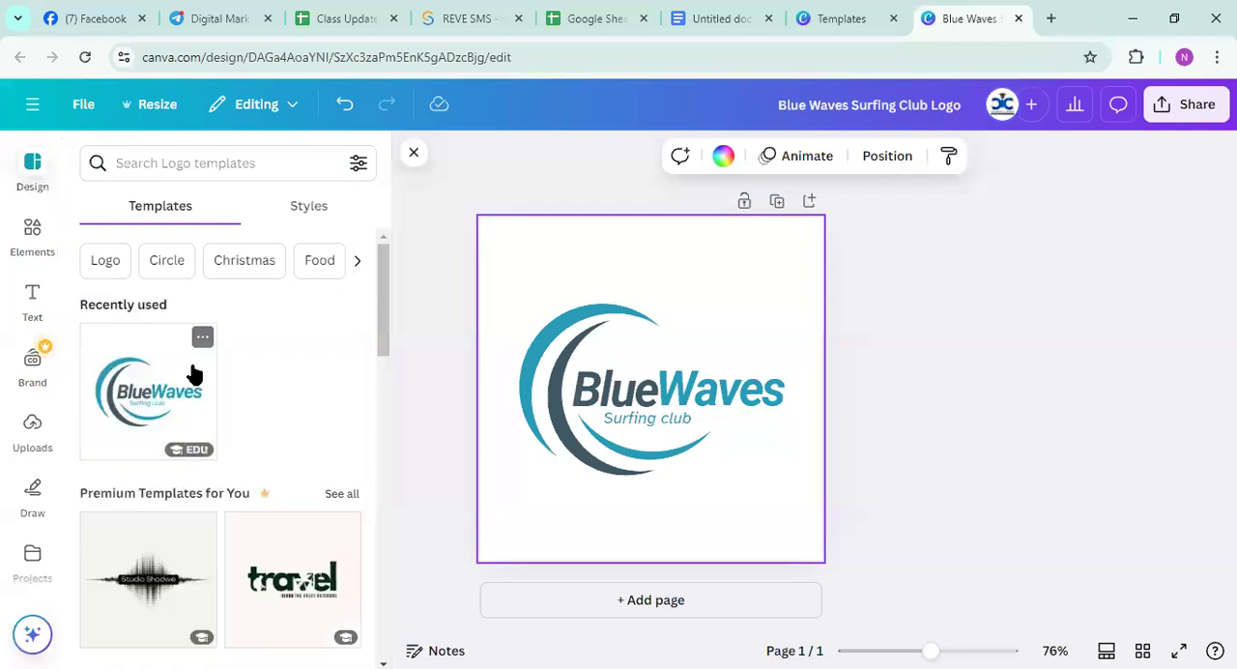
scroll(198, 377, down, 2)
scroll(200, 384, down, 10)
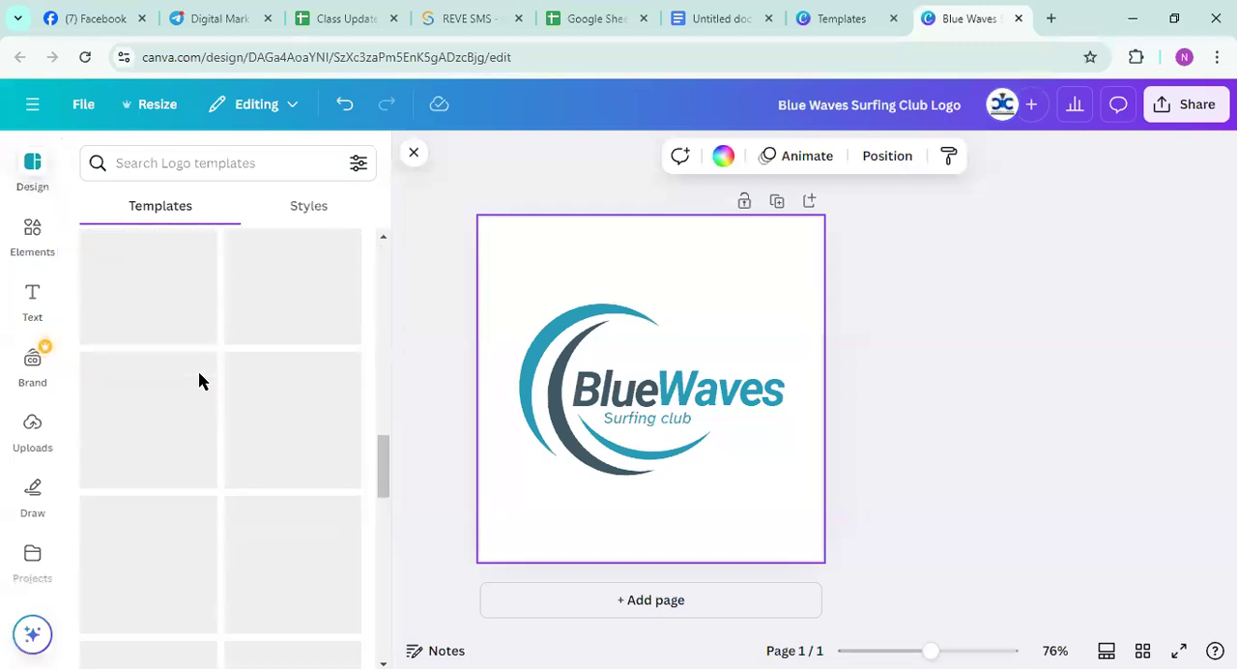
scroll(206, 394, up, 12)
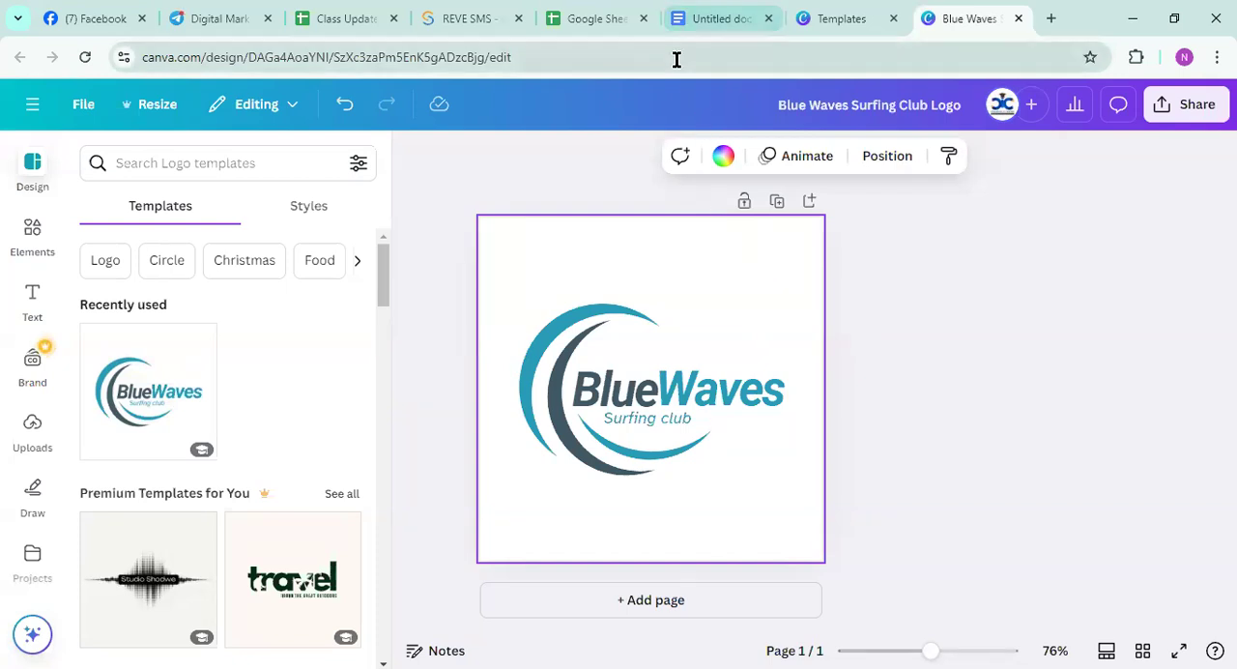
Search Canva's home page for "logo" and reopen the Blue Waves Surfing Club Logo design for editing
click(31, 106)
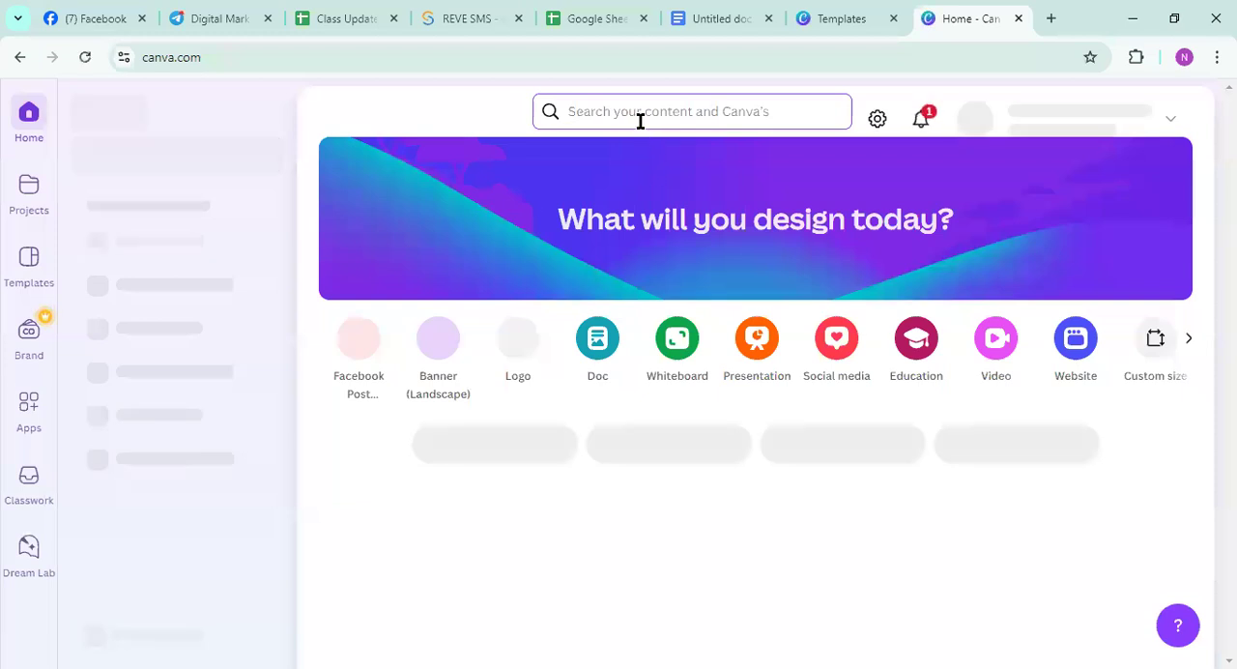
click(639, 121)
text(logo)
key(Return)
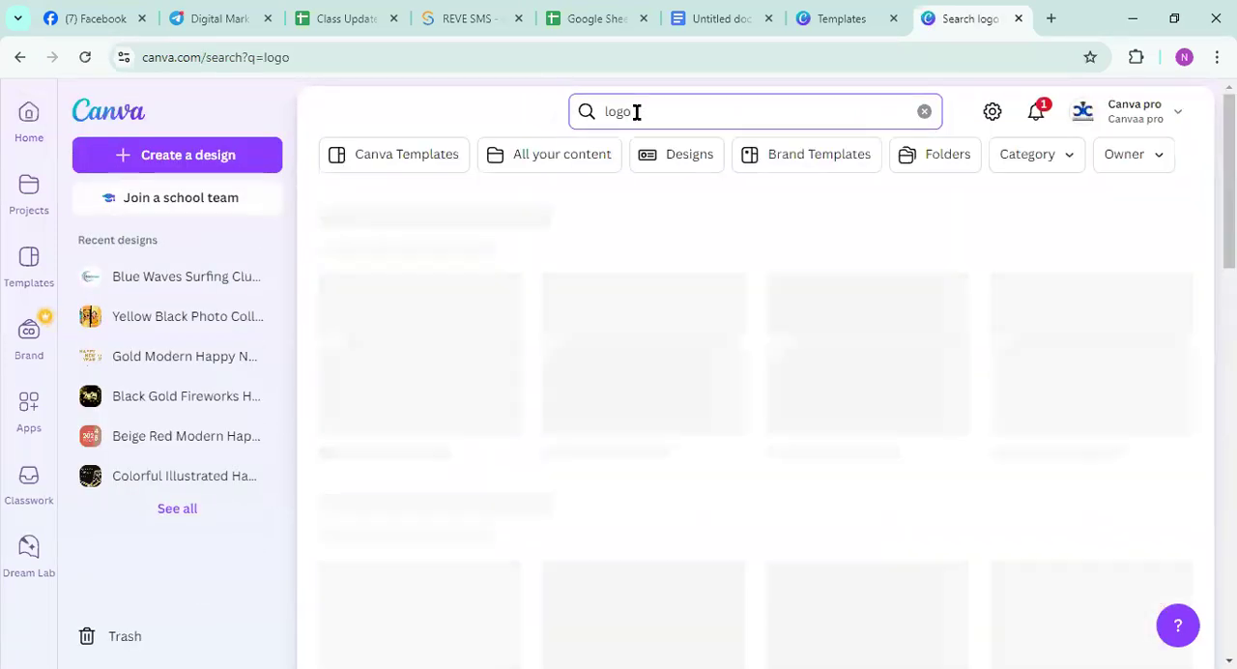
click(458, 362)
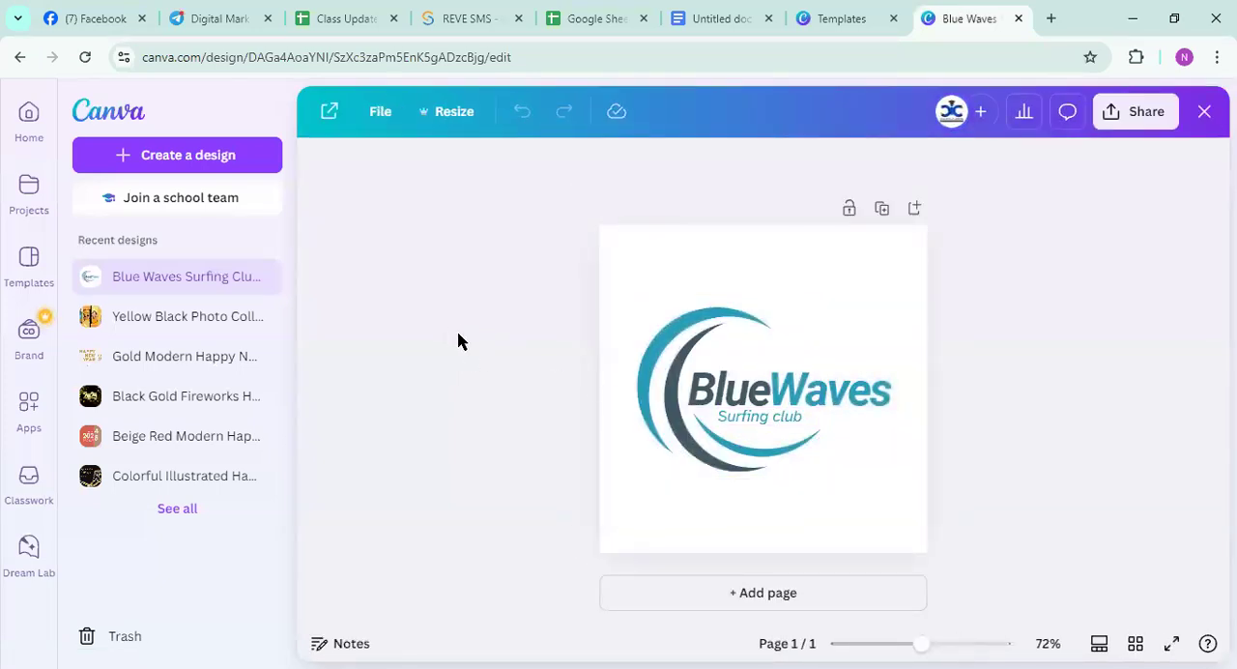
click(651, 267)
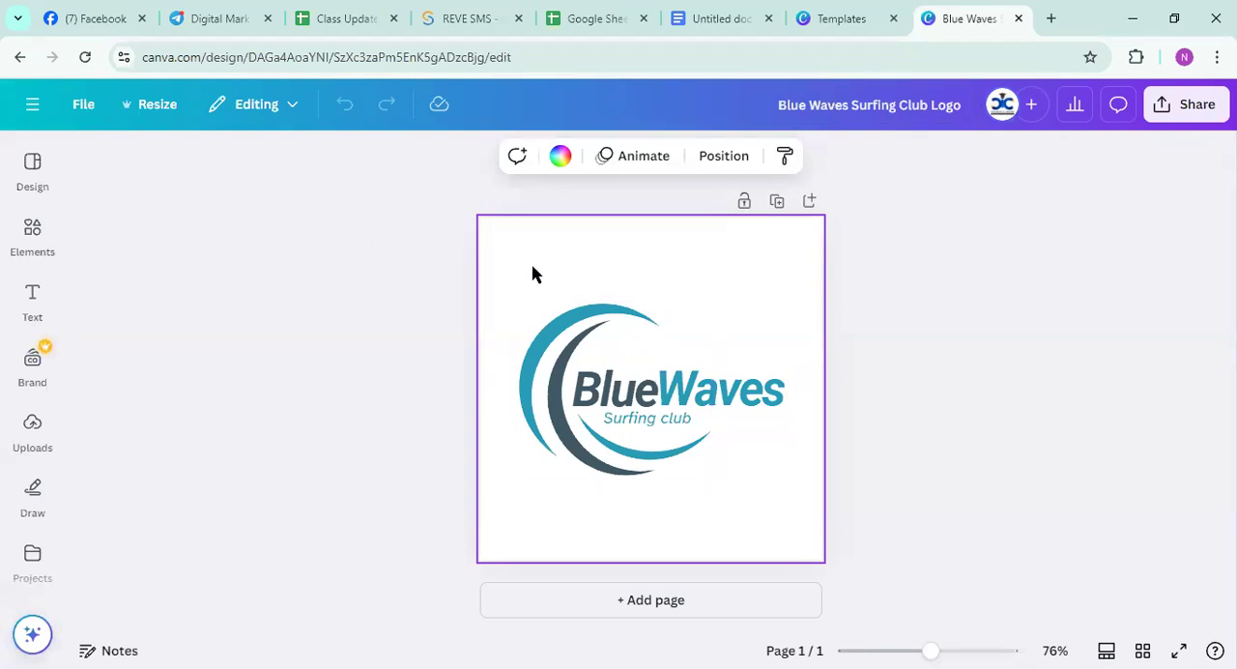
Review the resize options for the logo design, including the suggested formats and the size categories
click(150, 113)
scroll(225, 317, down, 3)
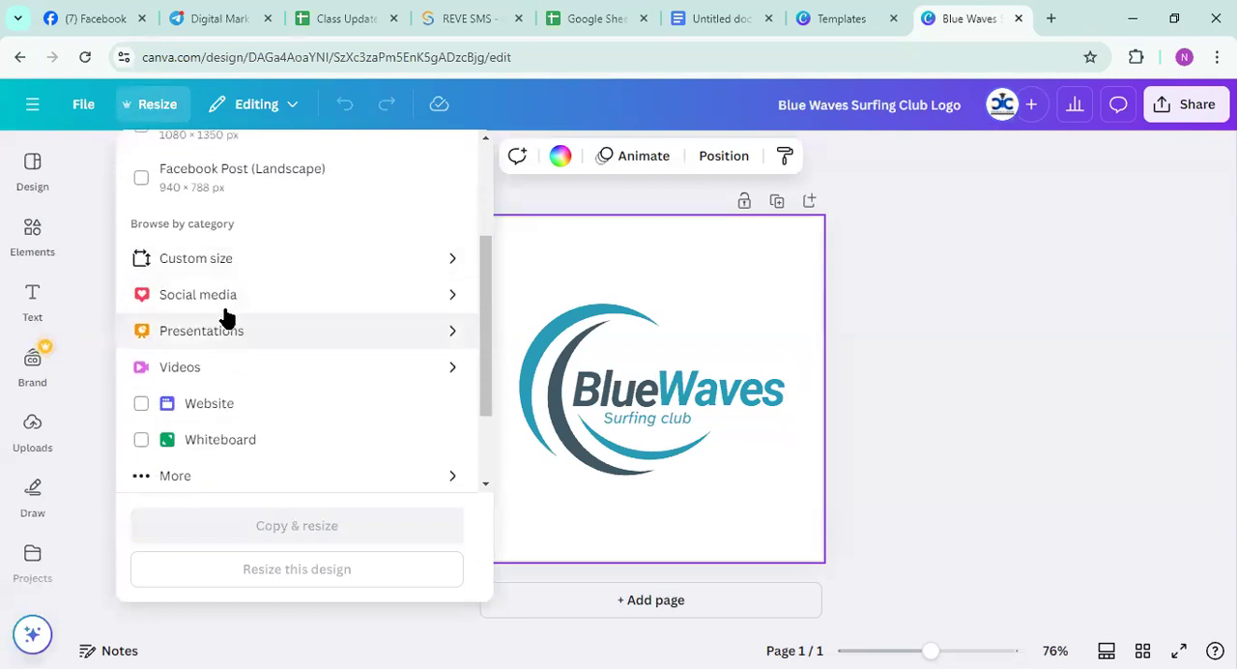
click(917, 383)
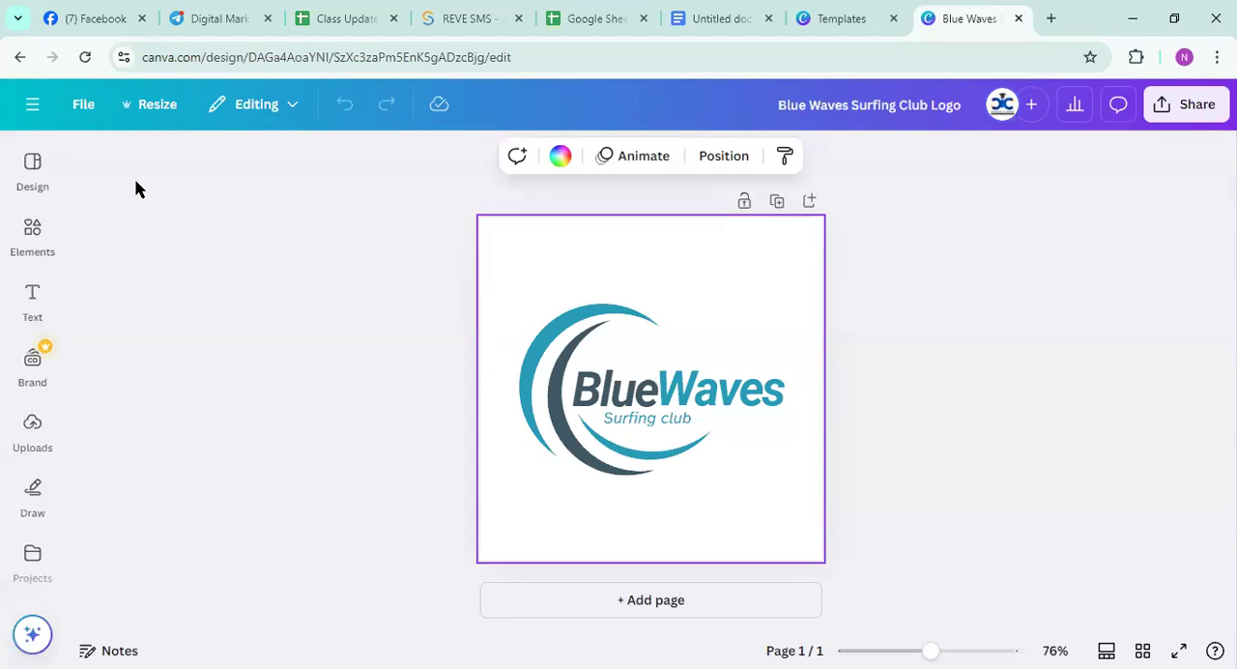
click(145, 109)
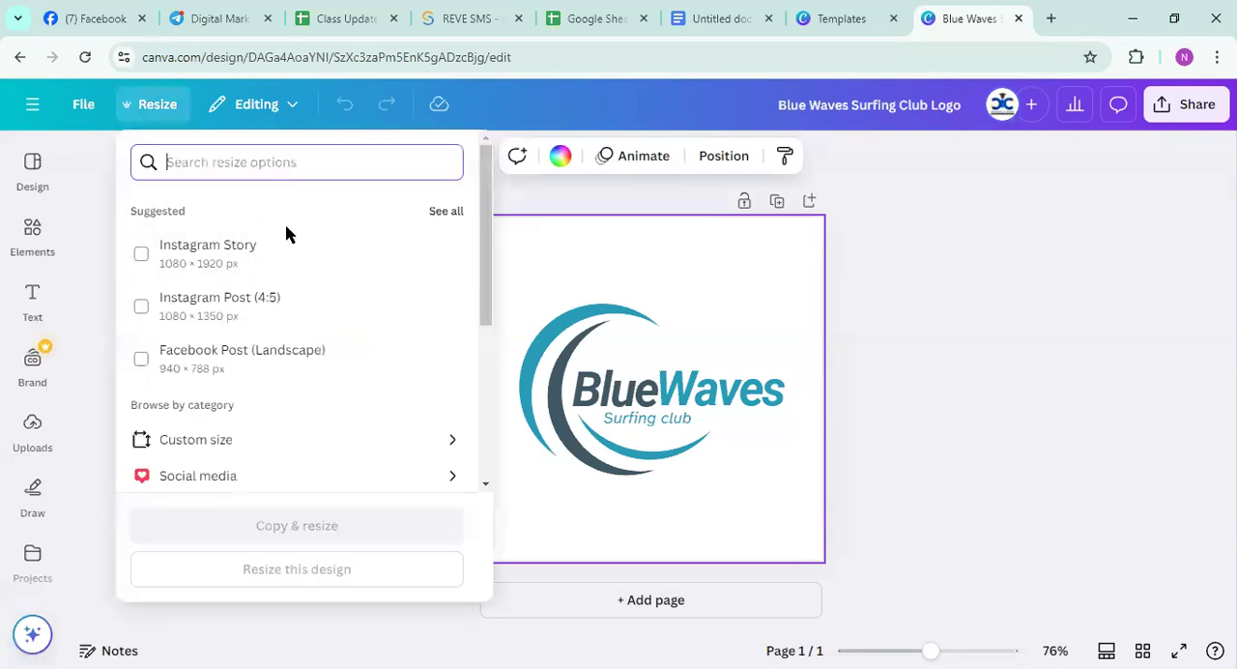
click(663, 285)
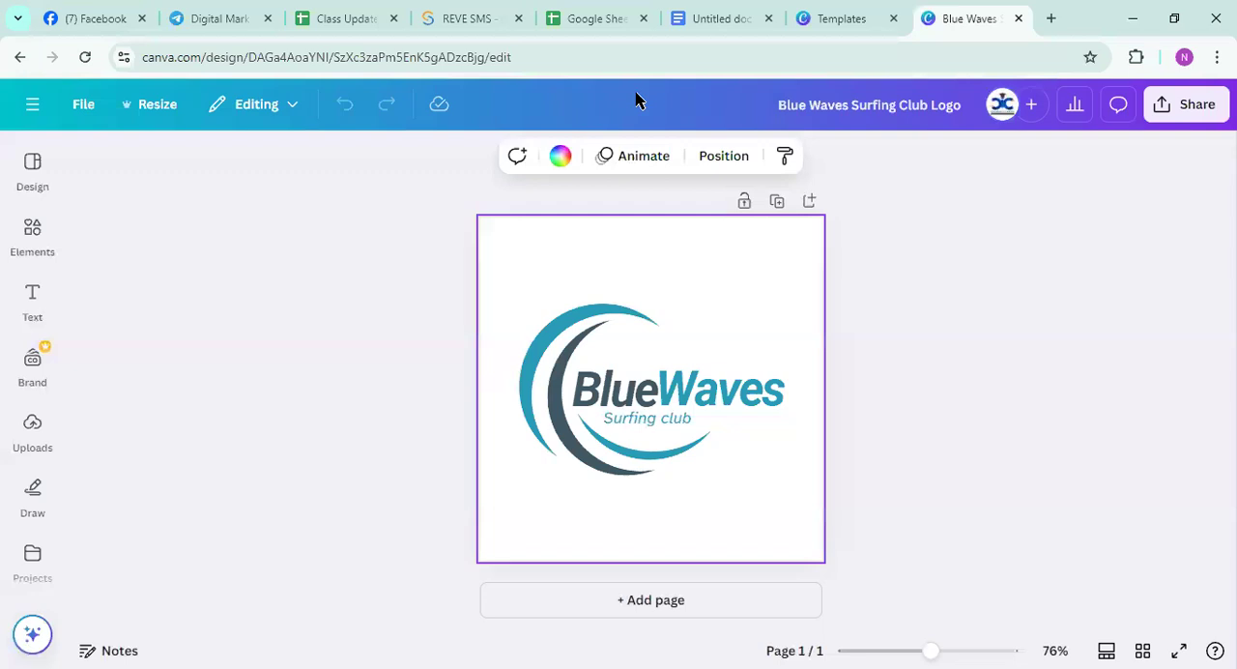
click(883, 346)
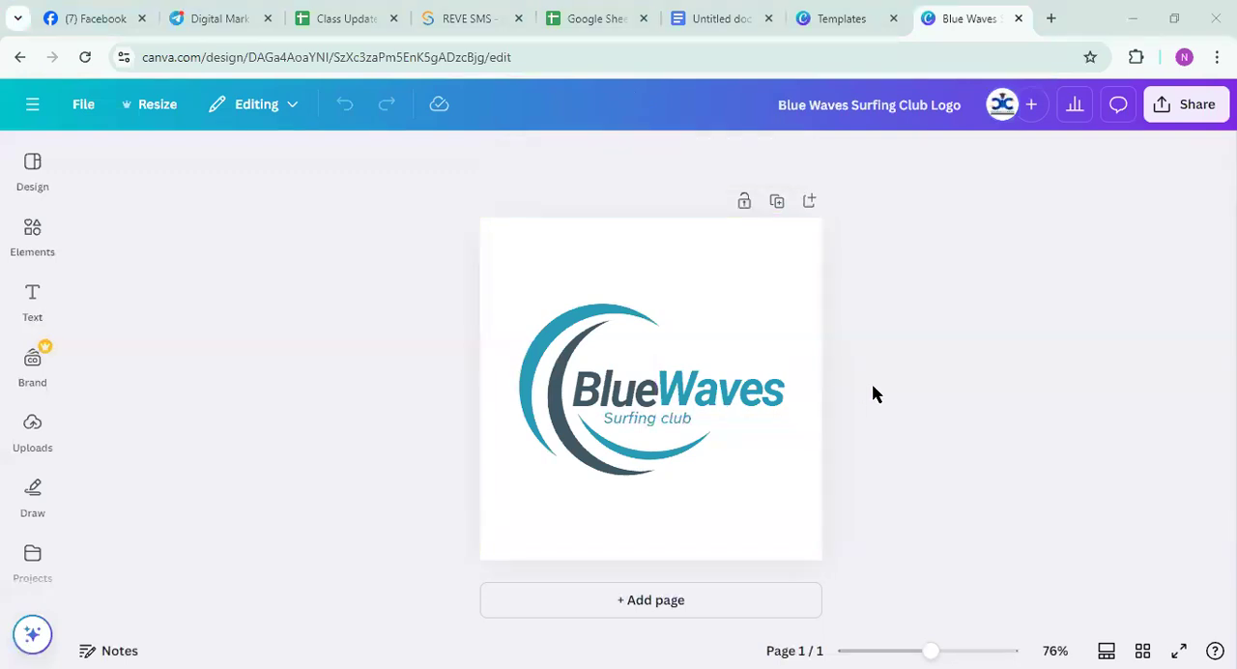
Replace the logo's "Blue" text with "Deshi" and its "Waves" text with "Food"
click(604, 387)
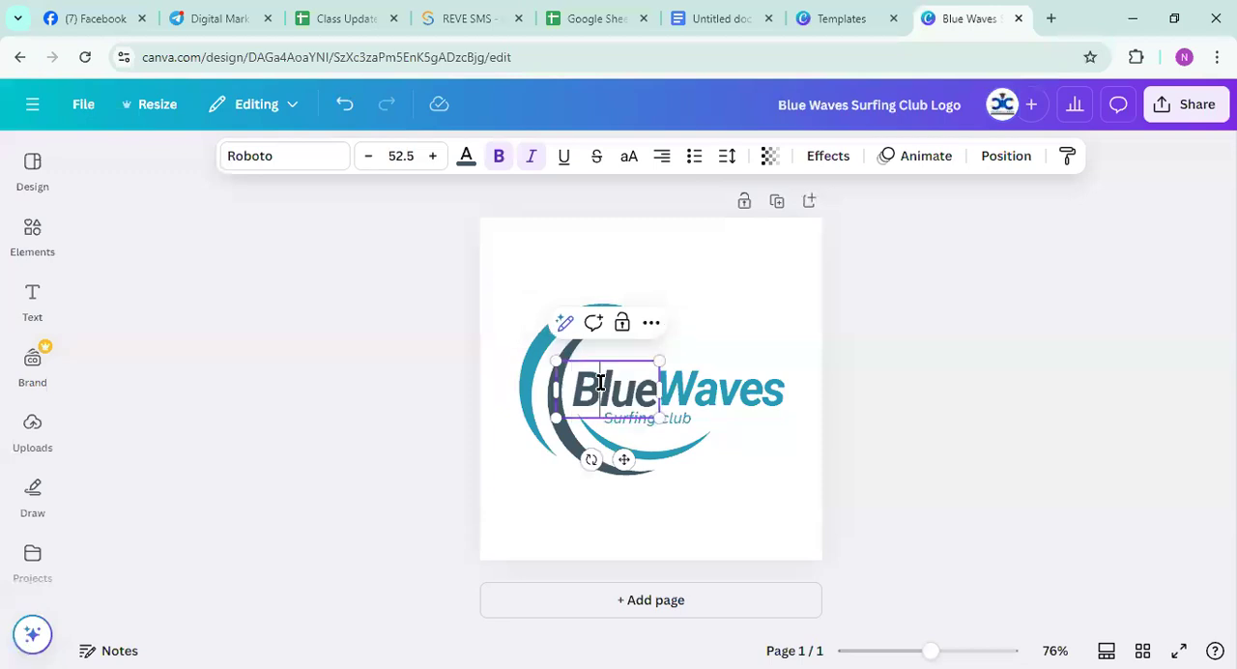
double_click(600, 382)
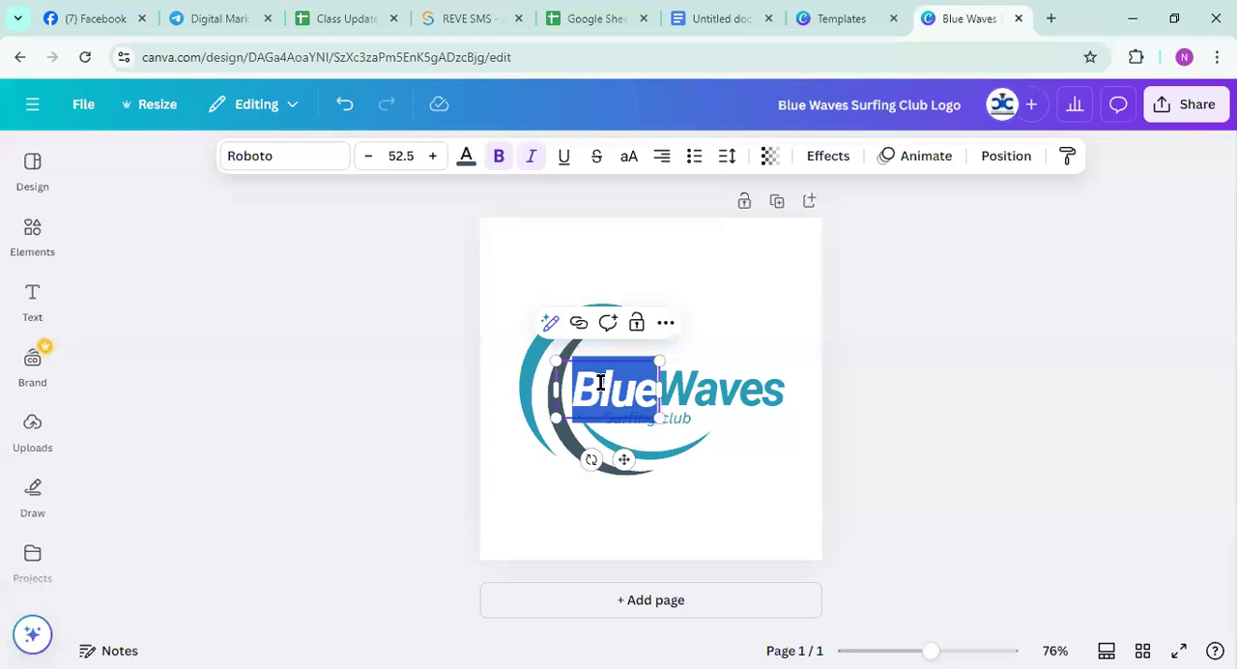
text(Deshi)
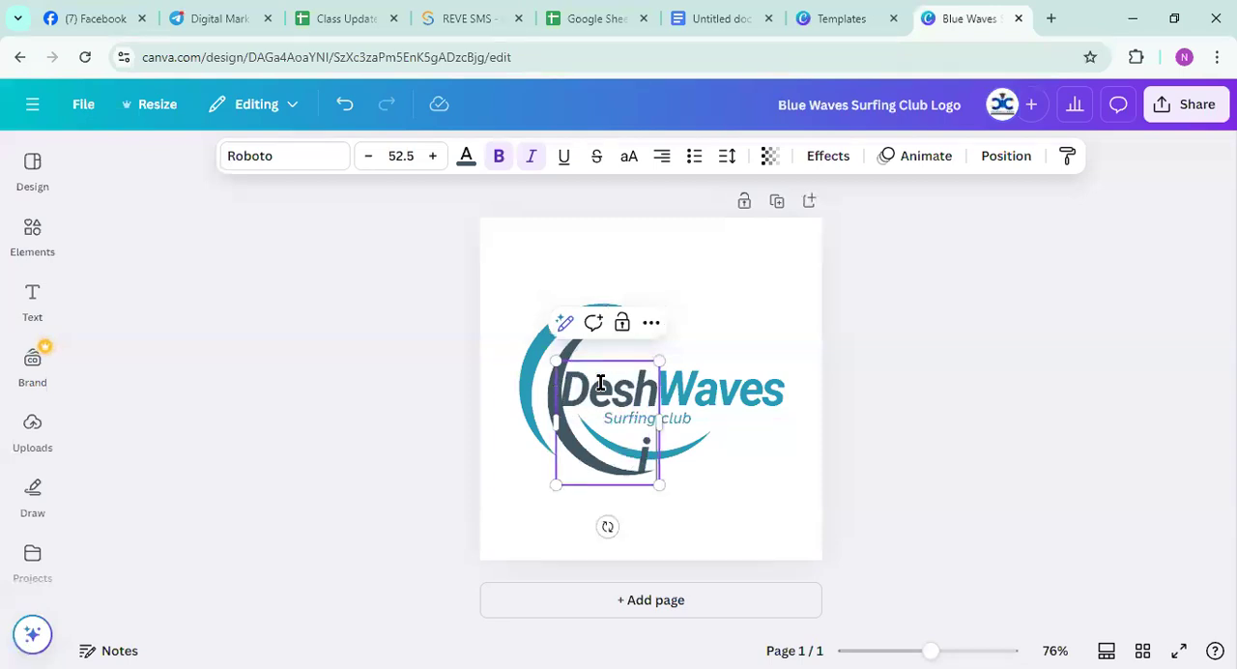
click(701, 398)
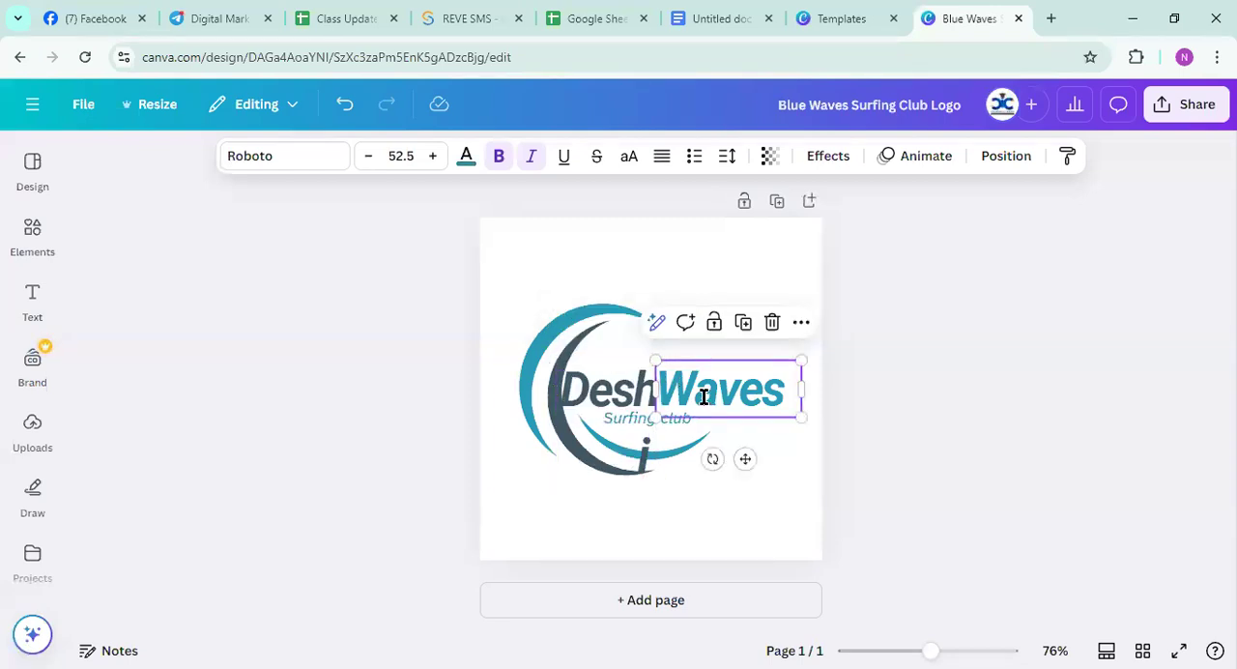
click(703, 396)
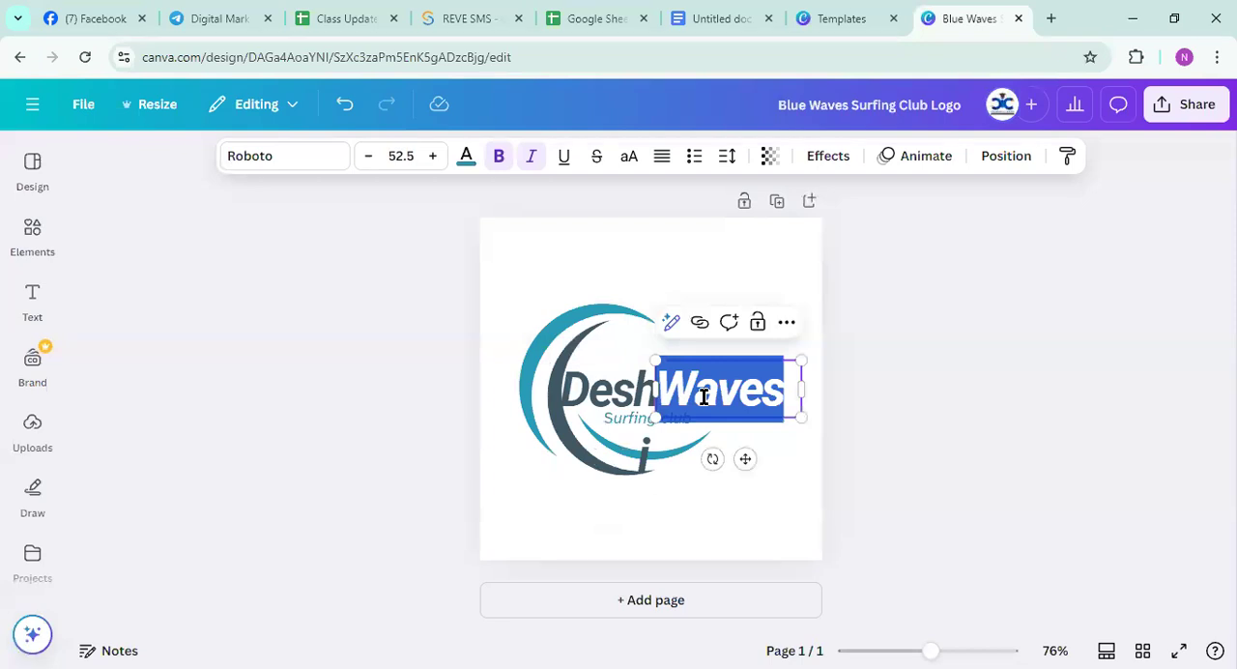
text(Food)
click(963, 480)
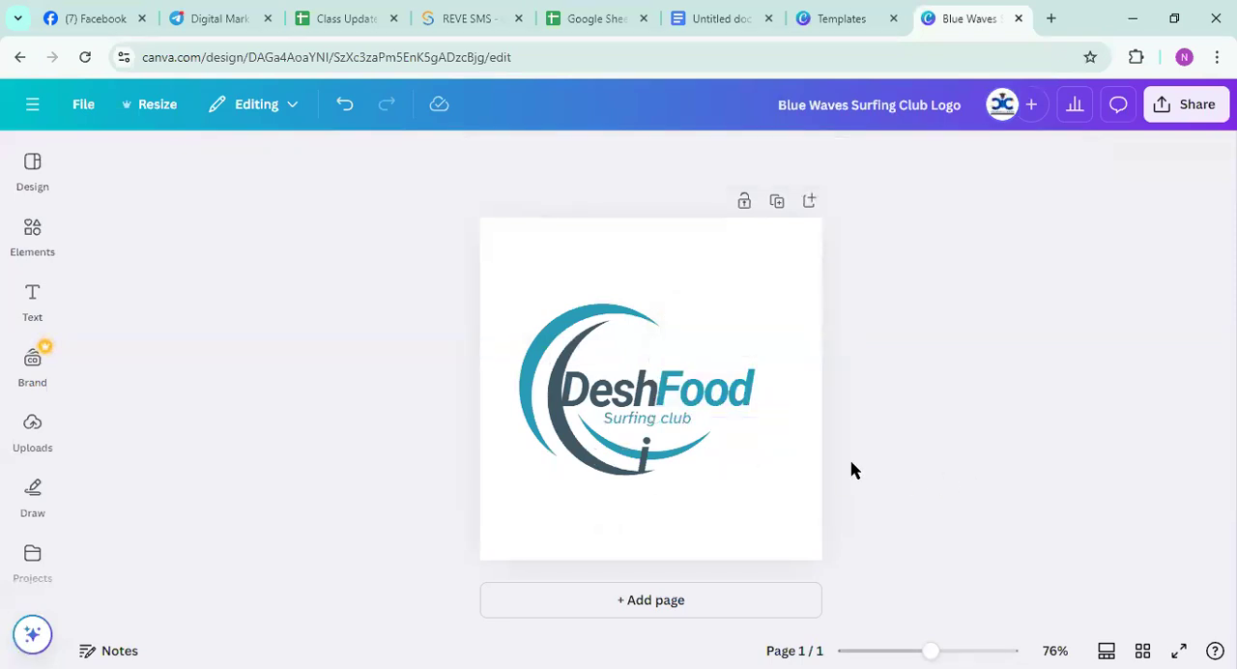
click(632, 249)
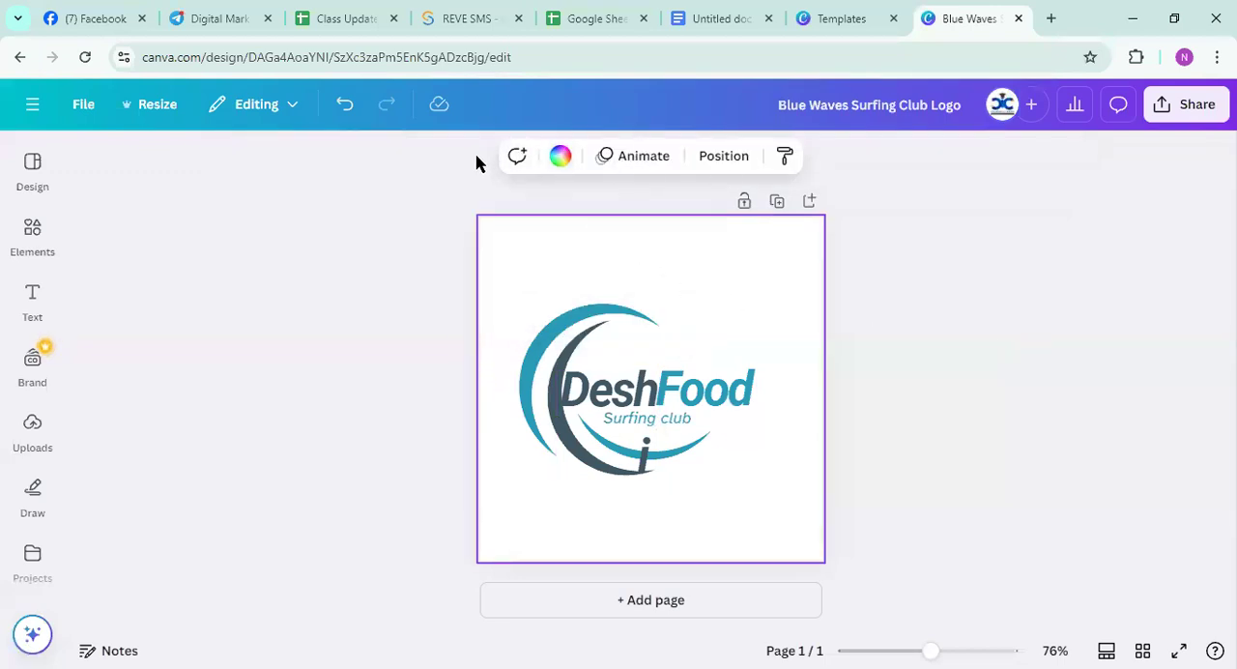
click(875, 150)
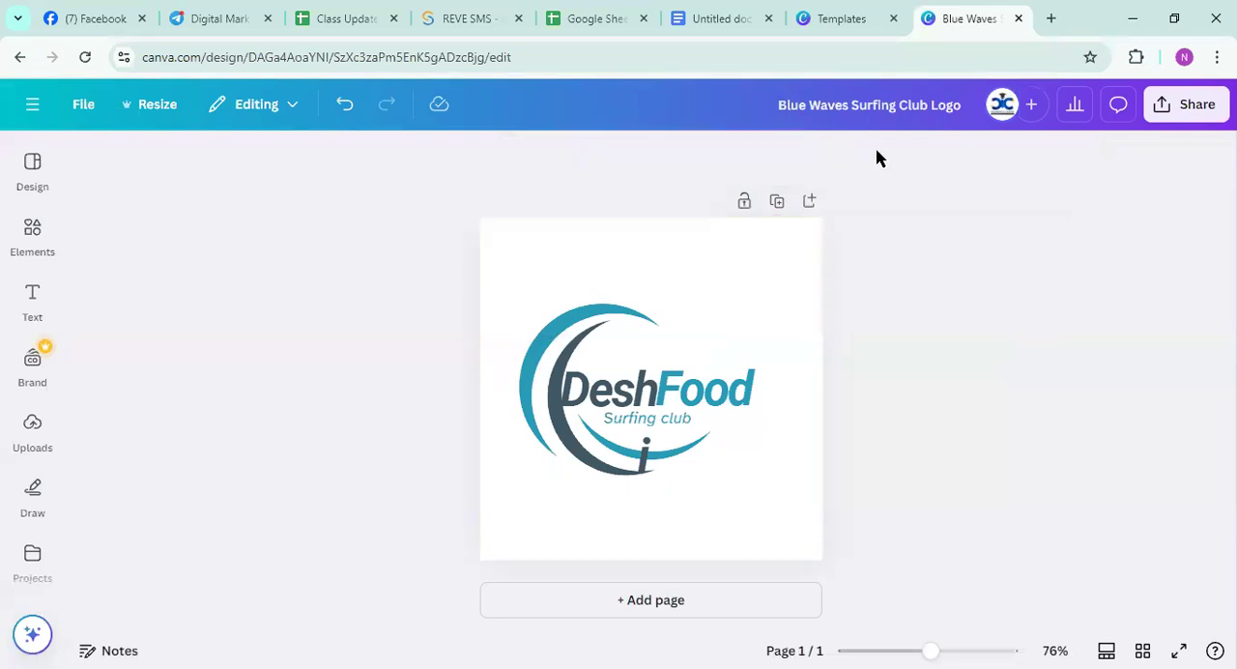
click(523, 276)
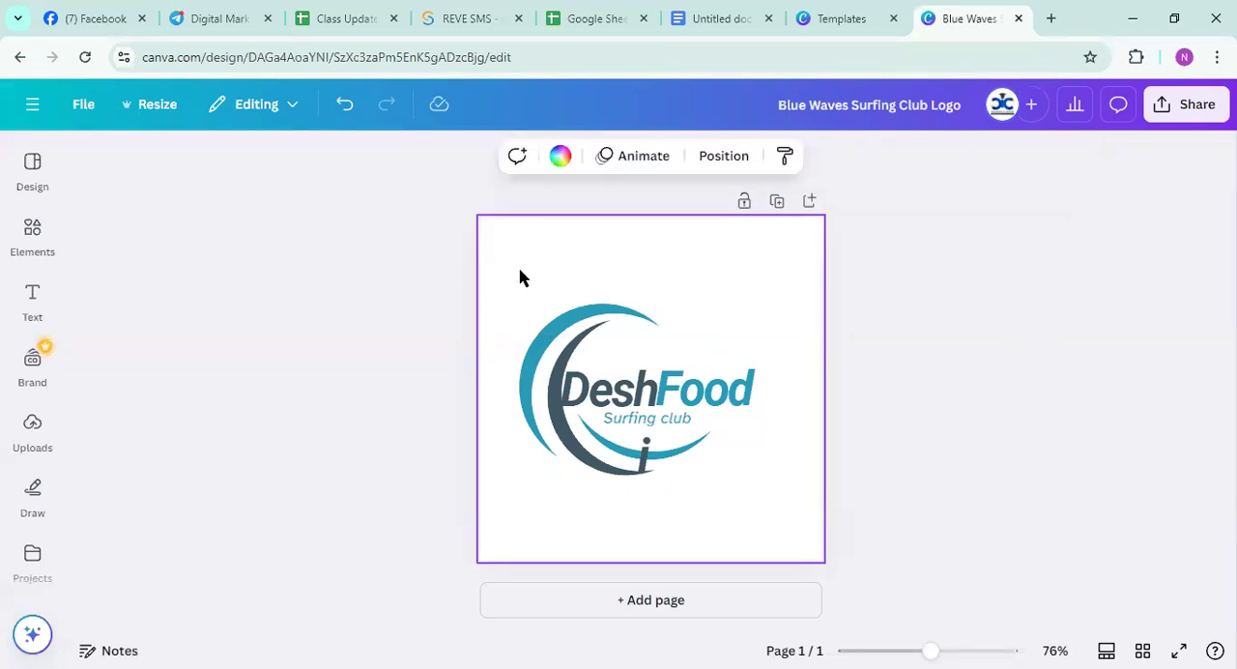
click(608, 407)
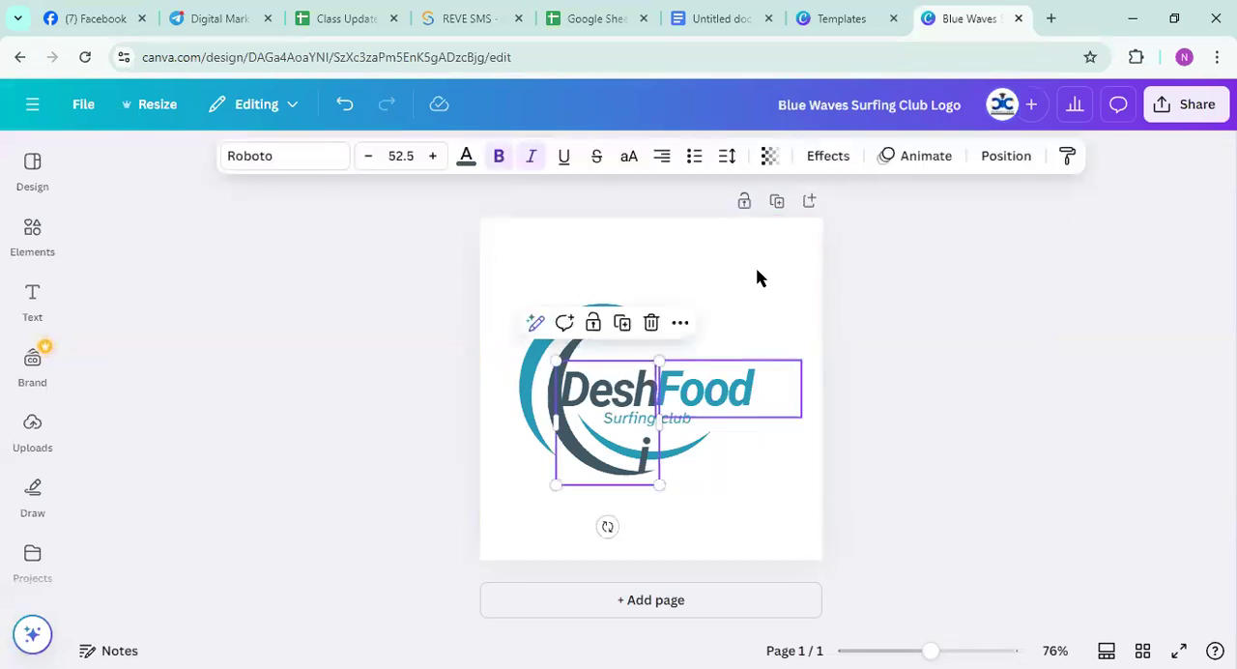
drag(1151, 241, 173, 74)
drag(137, 422, 33, 123)
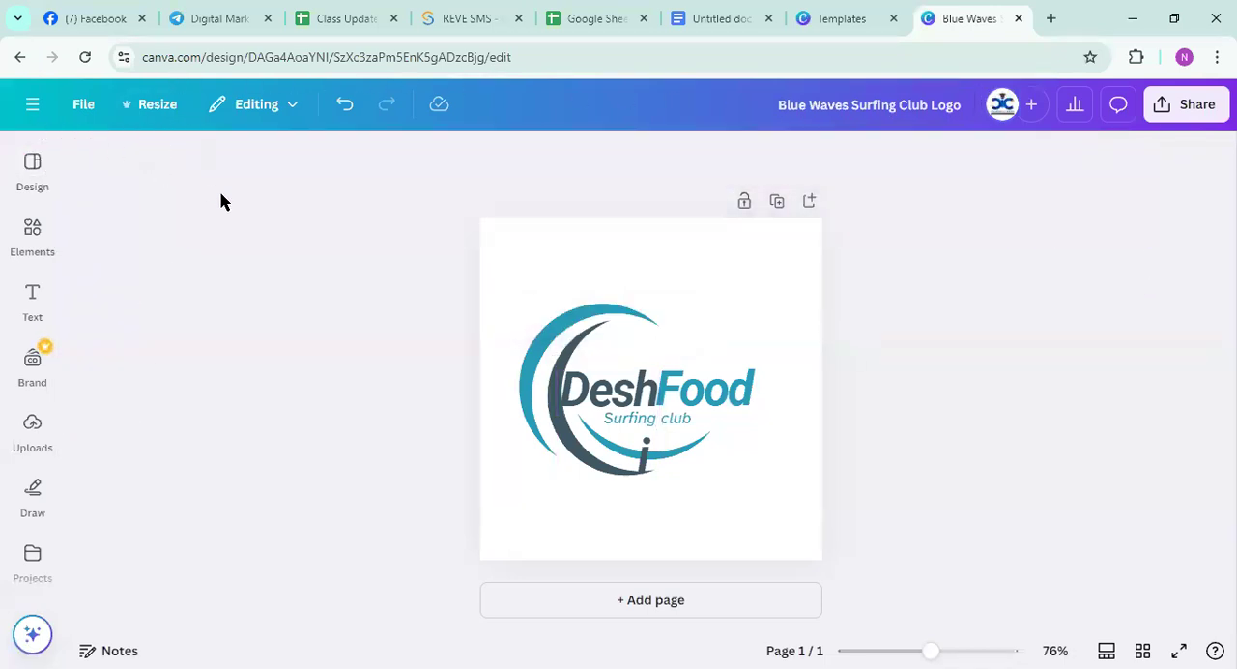
Reduce the font size of both the "Deshi" and "Food" texts to 47.5
click(625, 393)
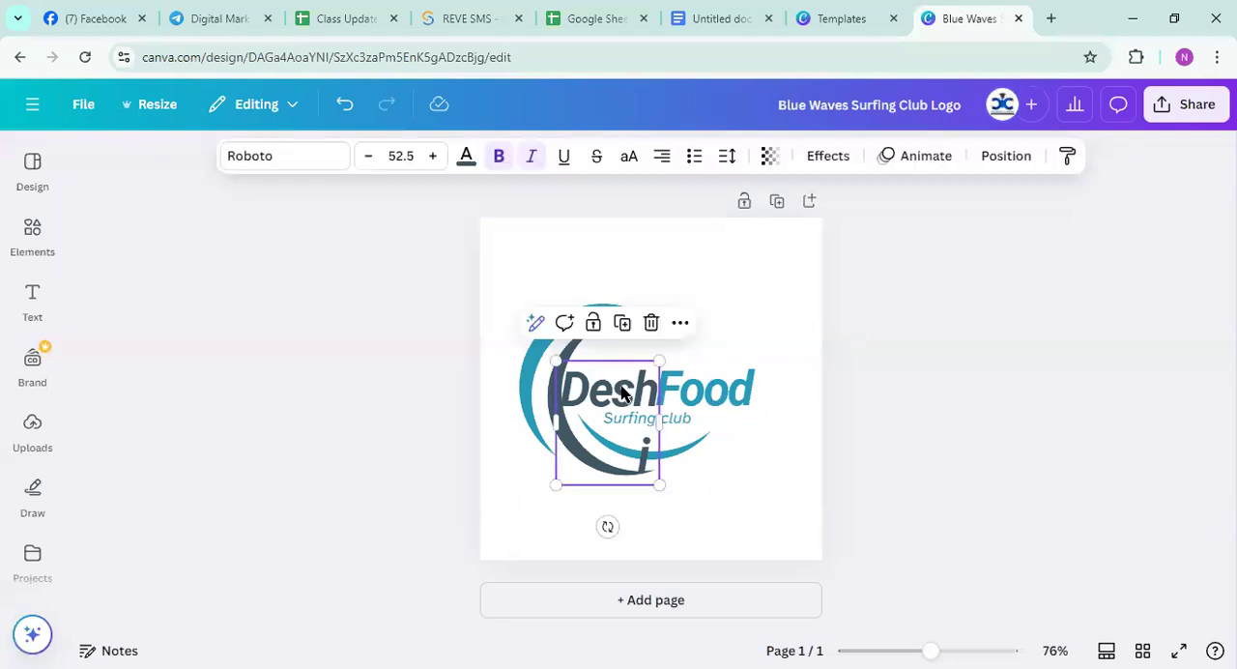
click(367, 156)
click(367, 155)
click(368, 155)
click(368, 156)
click(368, 155)
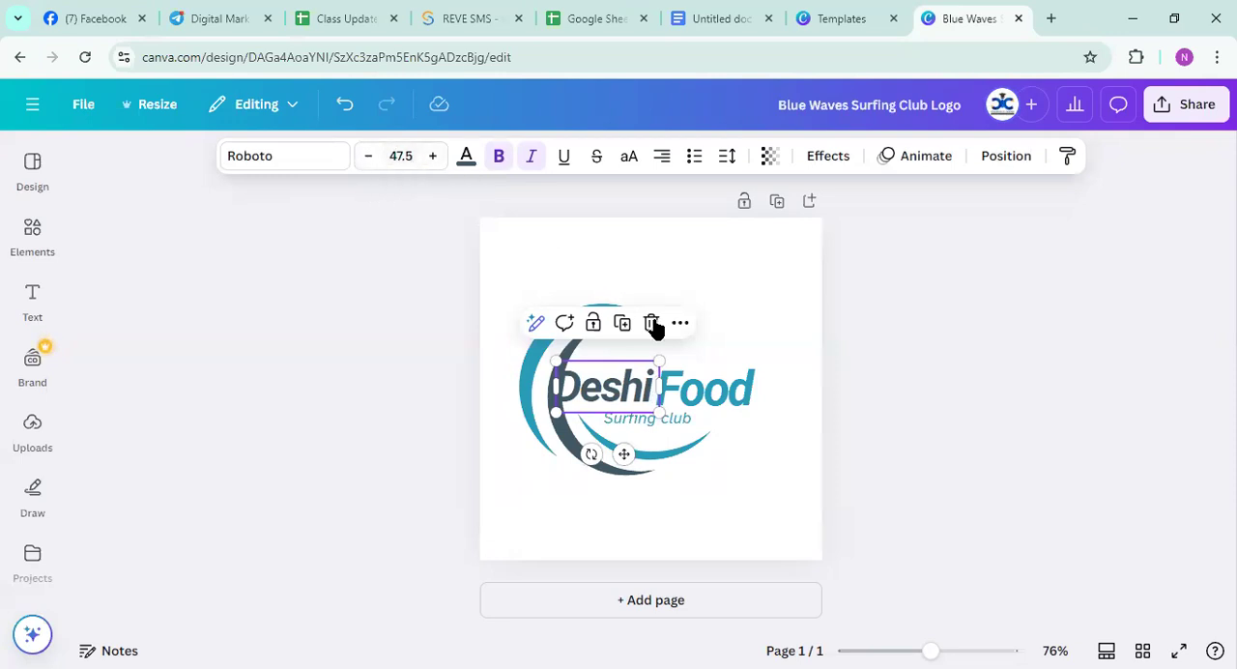
click(698, 392)
click(369, 157)
click(369, 156)
click(368, 157)
click(368, 156)
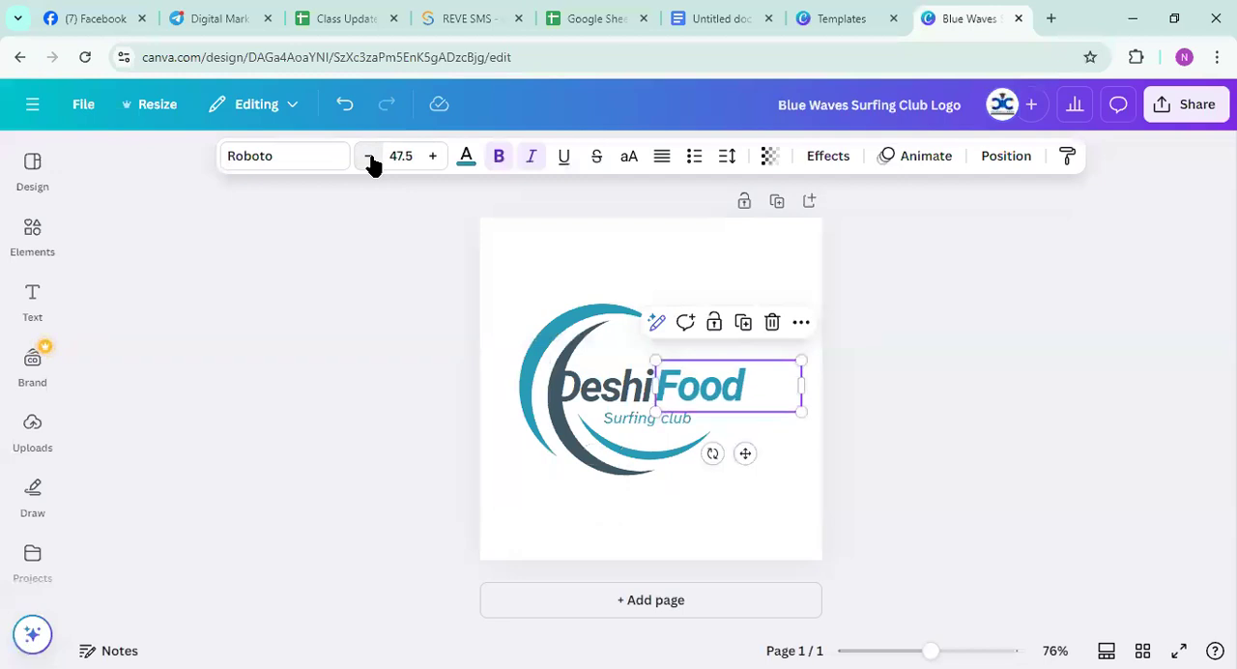
click(391, 279)
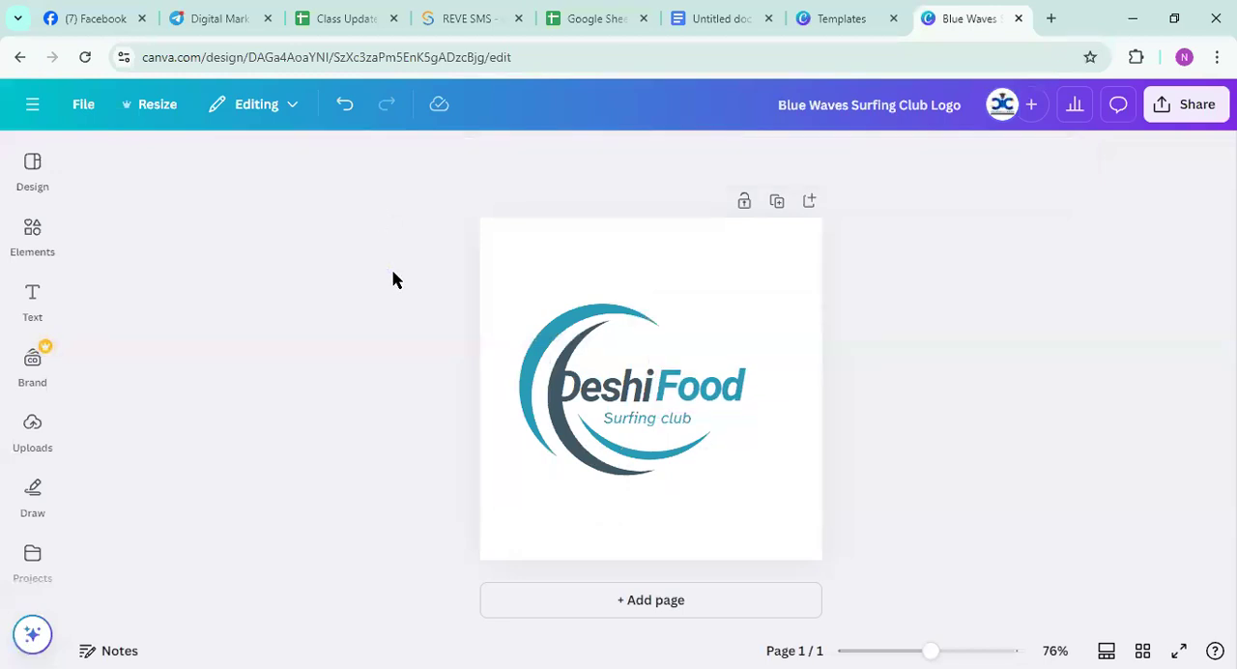
Move the curved swoosh graphic slightly to the left of the lettering and nudge the "Deshi" text a little left
drag(543, 388, 522, 380)
click(876, 381)
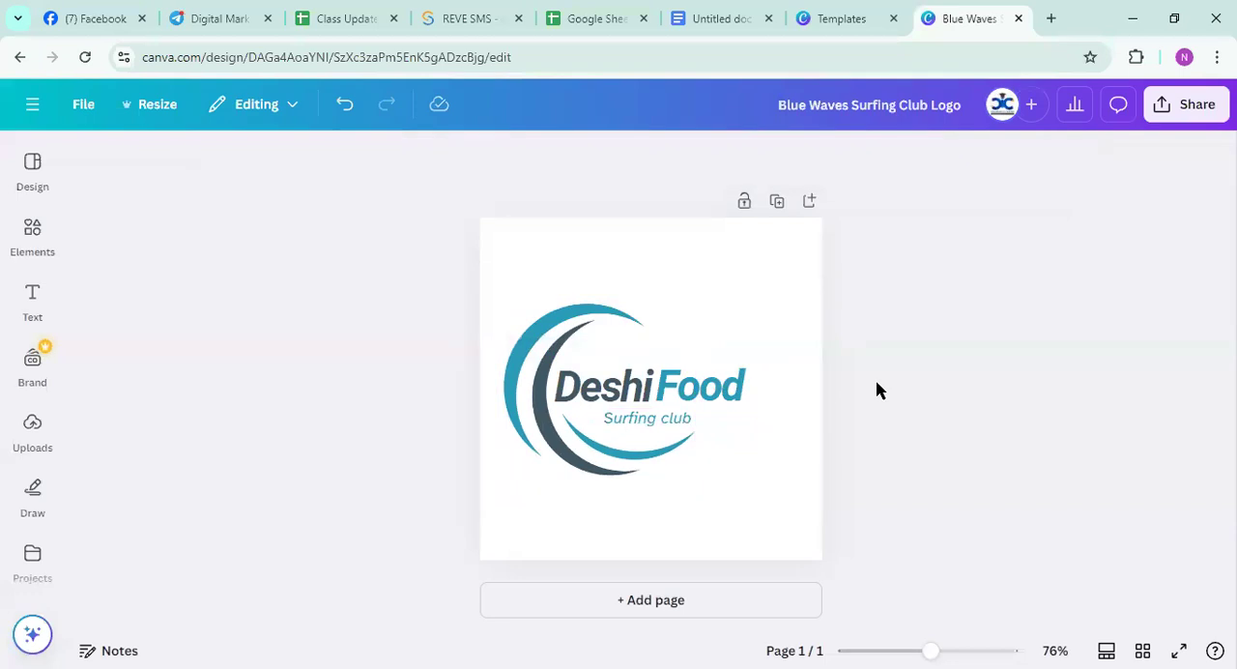
click(606, 390)
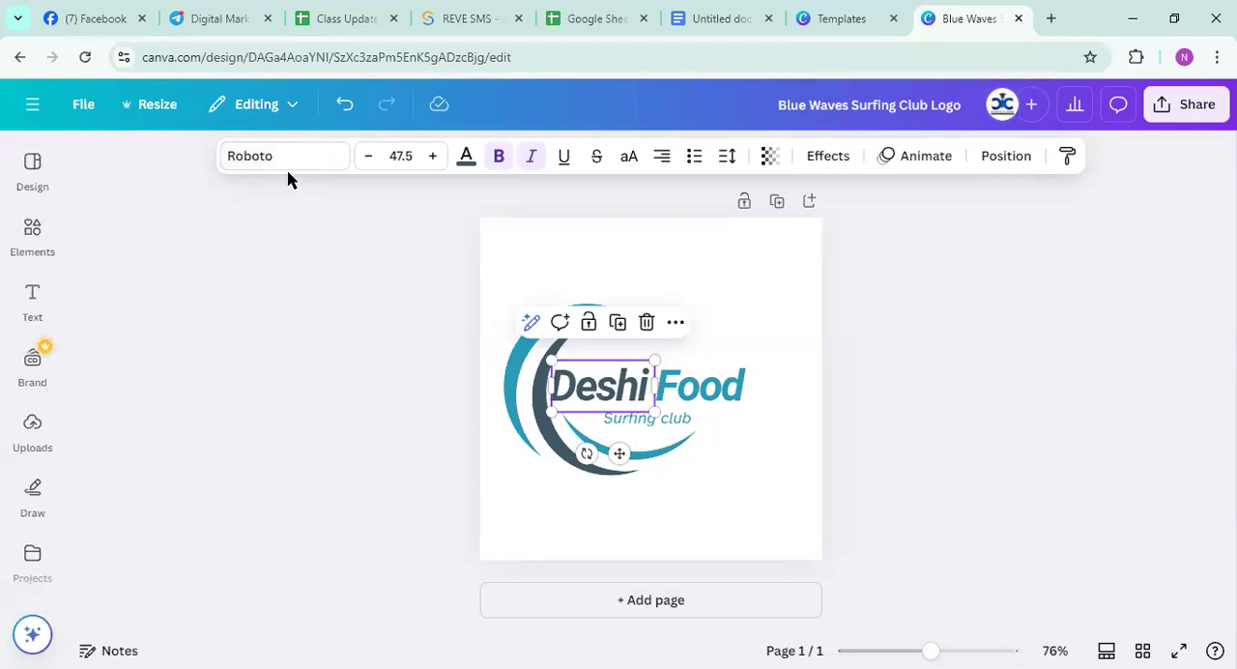
Change the font of the "Deshi" text to AiryFly
click(601, 397)
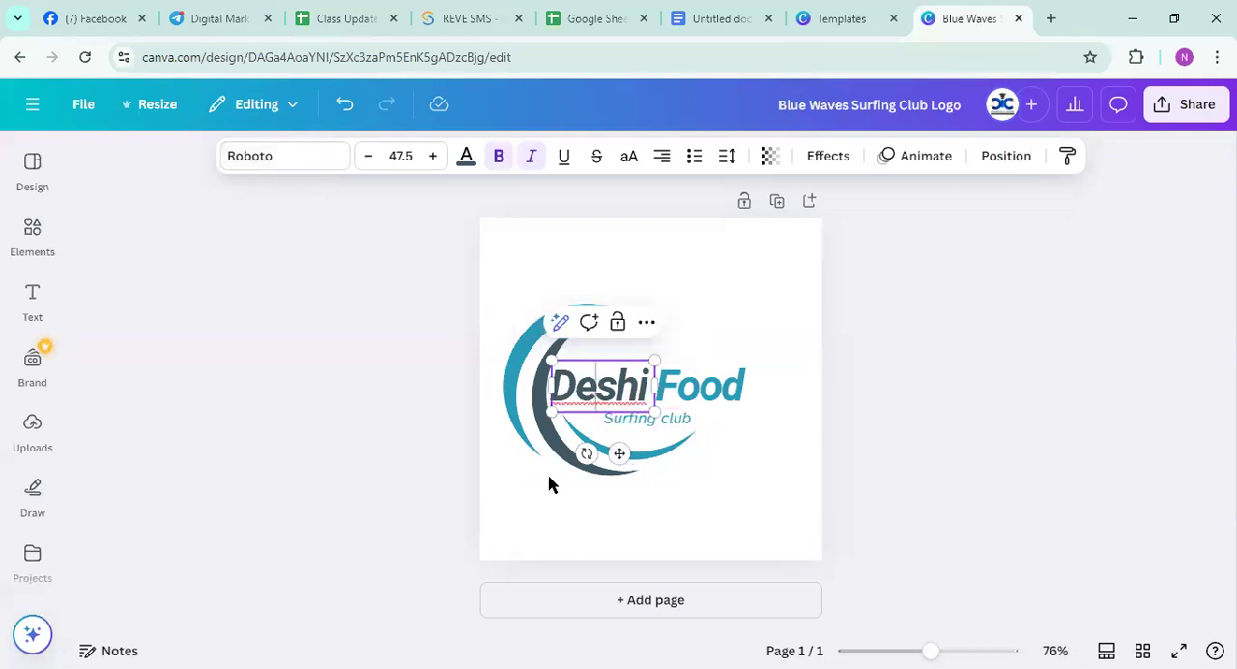
click(254, 162)
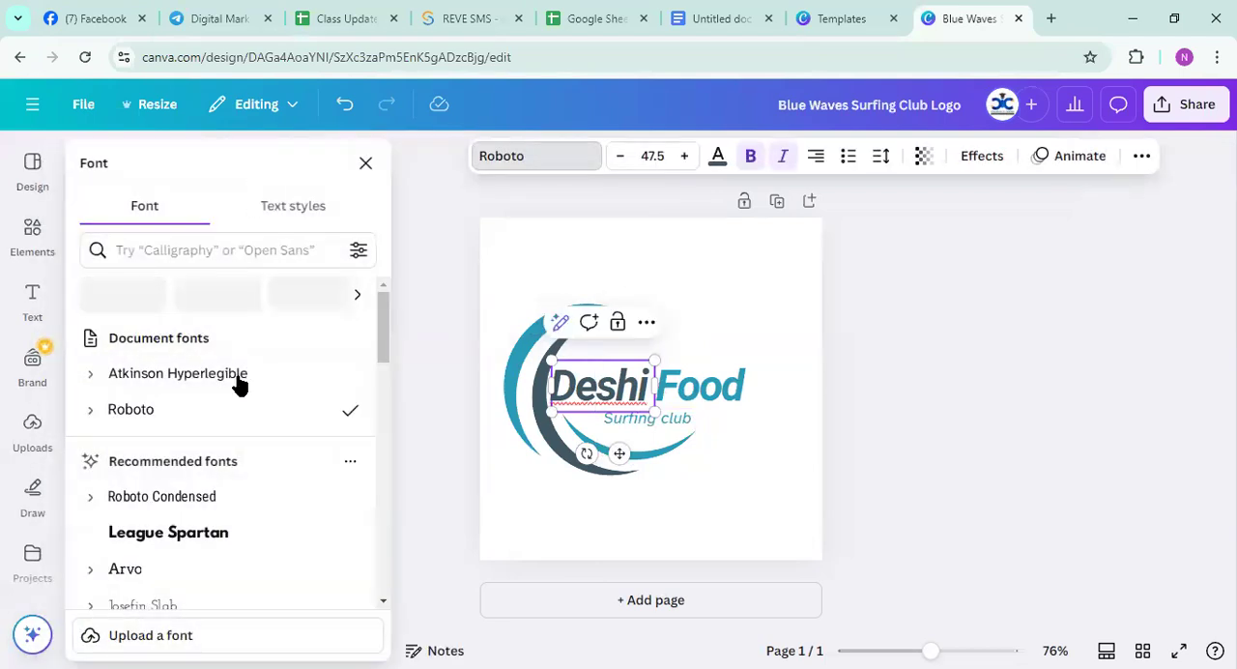
scroll(234, 391, down, 15)
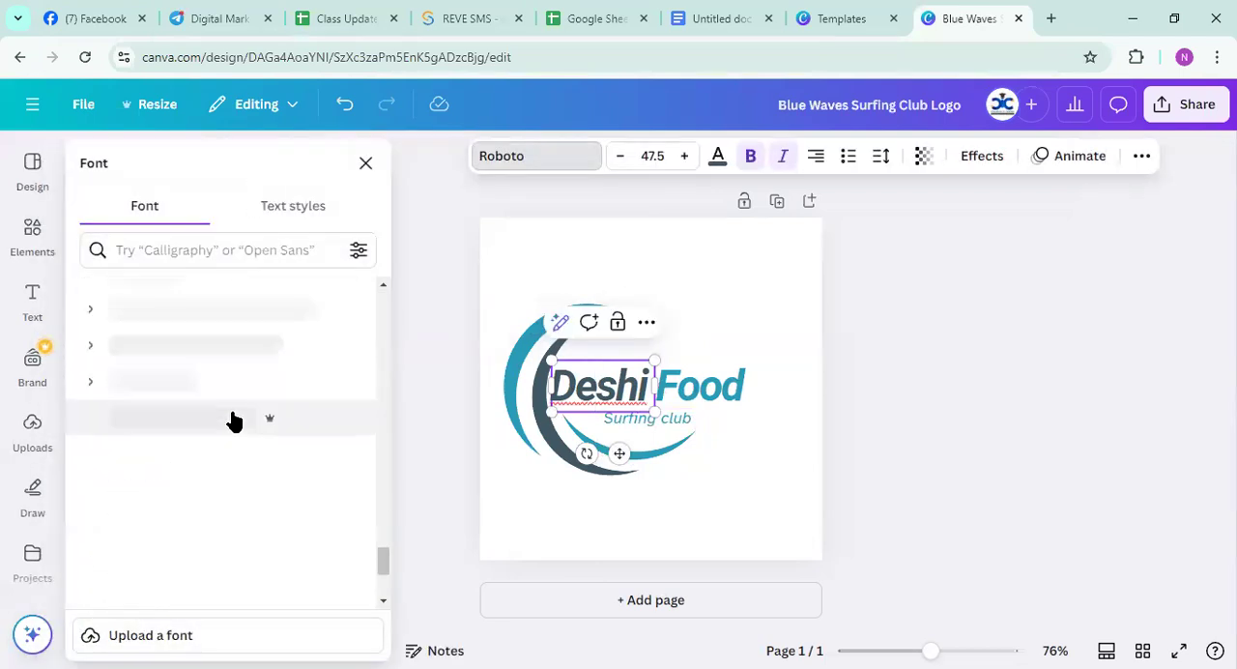
scroll(232, 418, up, 10)
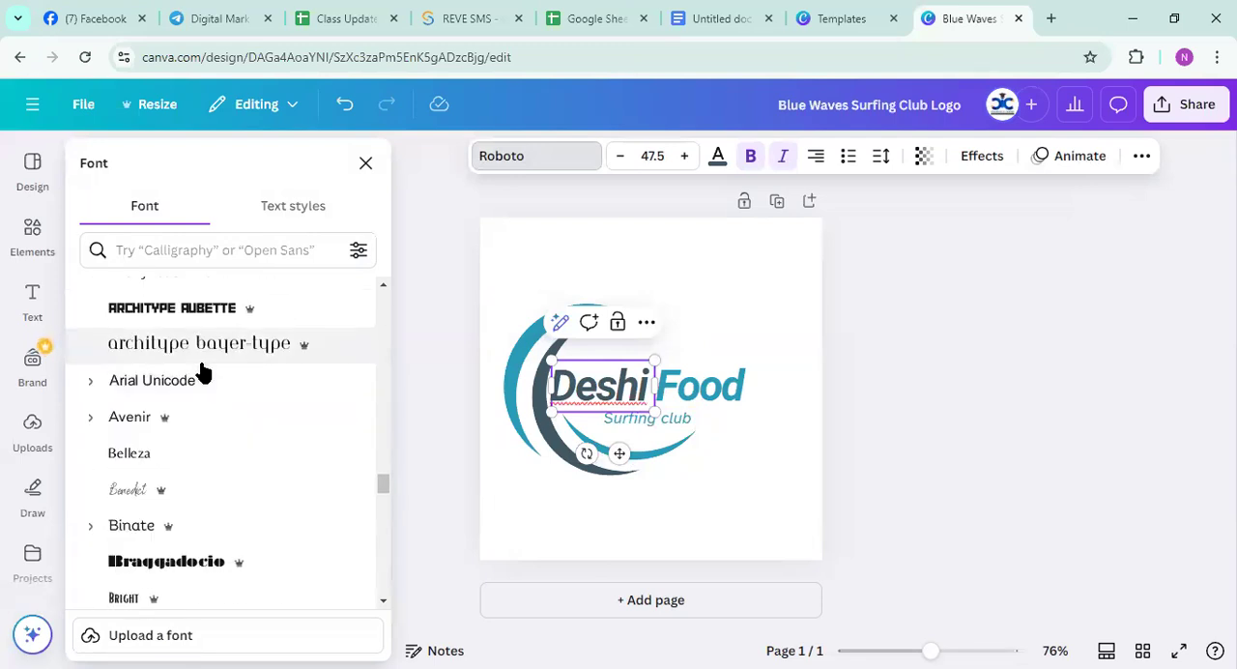
scroll(203, 372, down, 10)
scroll(203, 372, down, 5)
scroll(203, 372, down, 10)
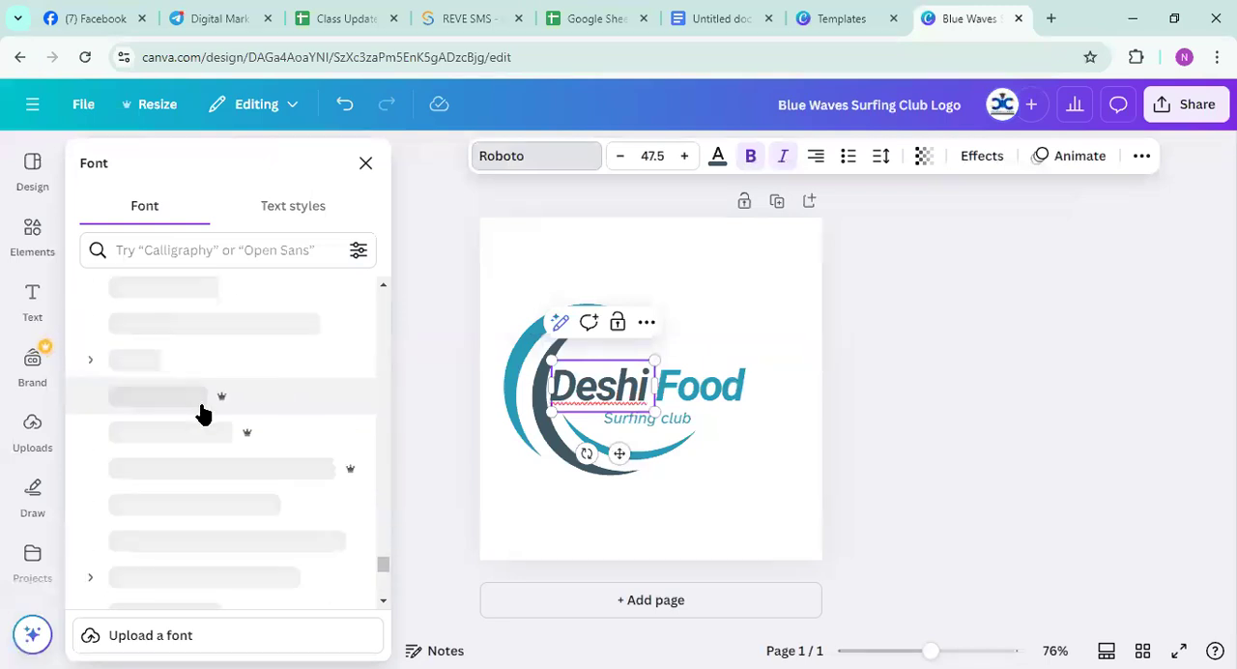
scroll(203, 417, down, 10)
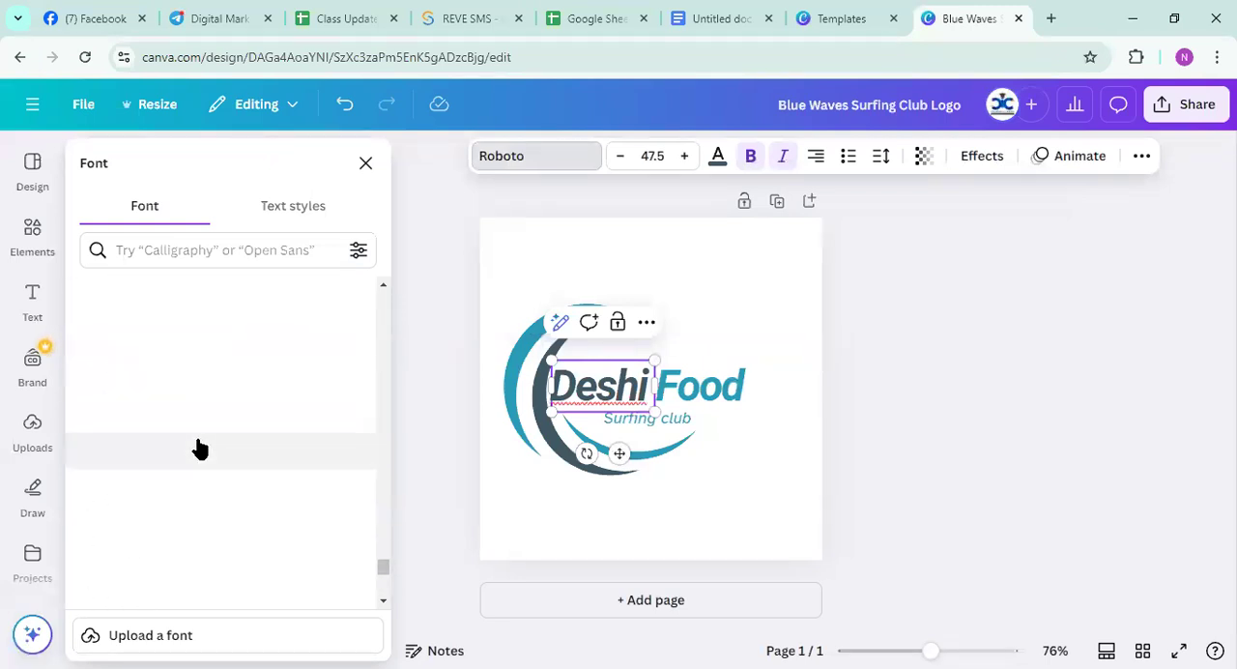
scroll(198, 448, up, 15)
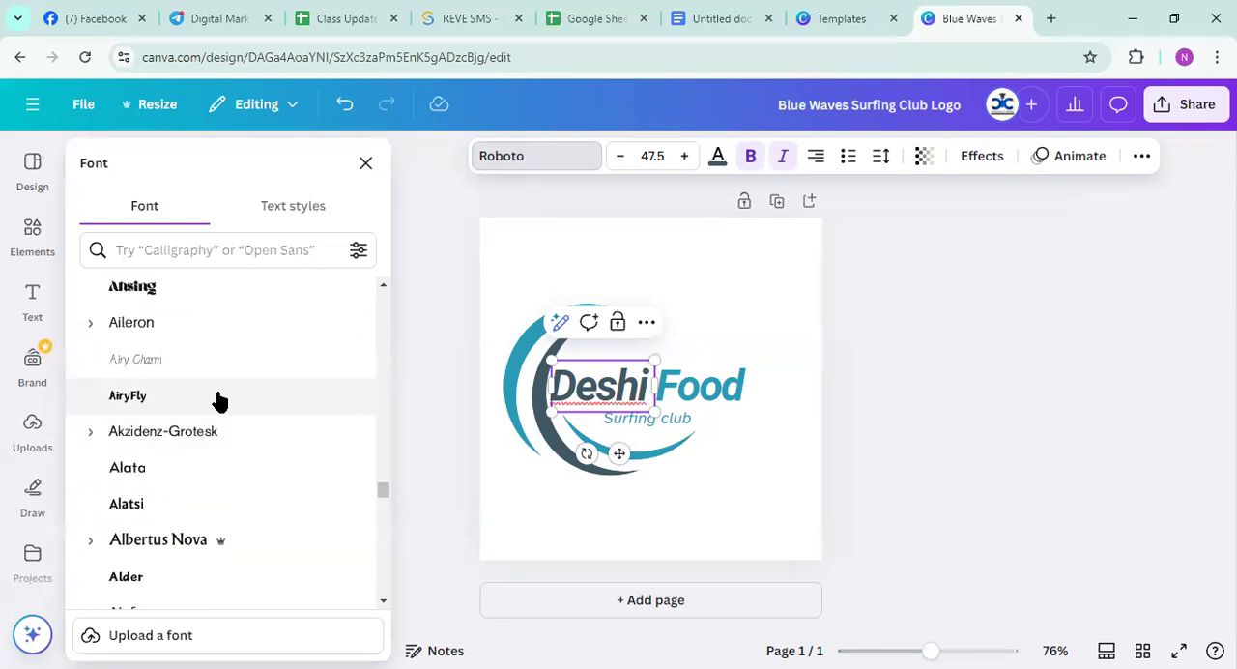
click(219, 397)
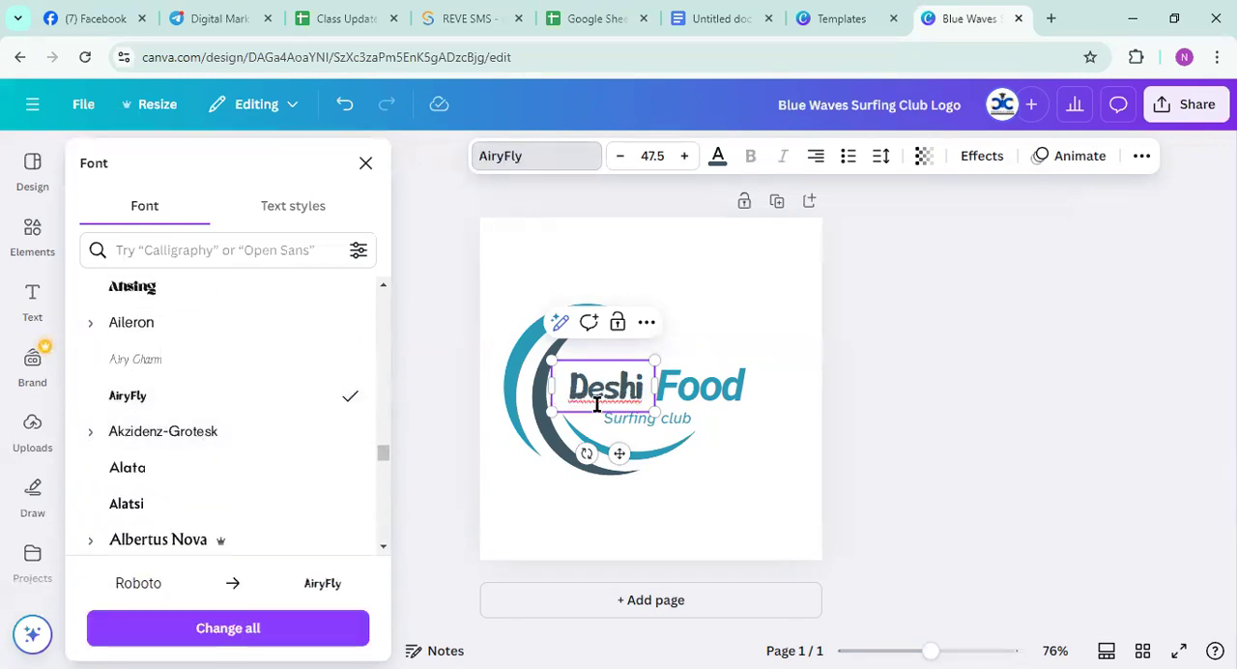
Apply the AiryFly font to the "Food" text as well
click(701, 396)
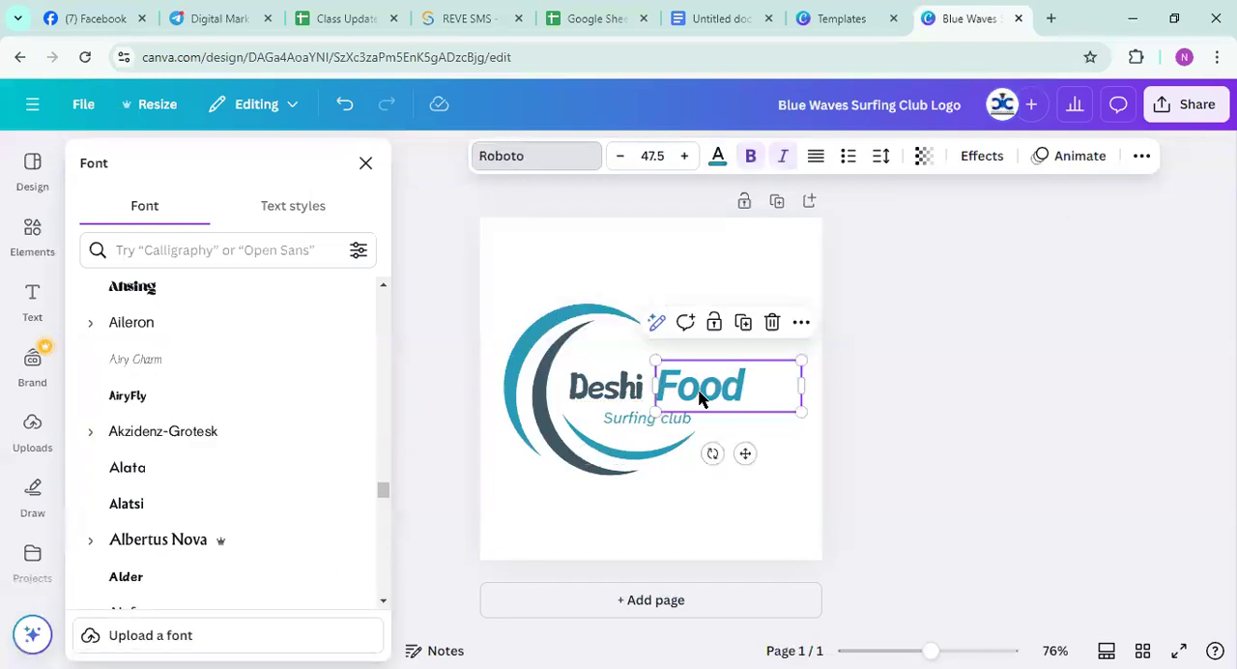
click(196, 406)
key(Escape)
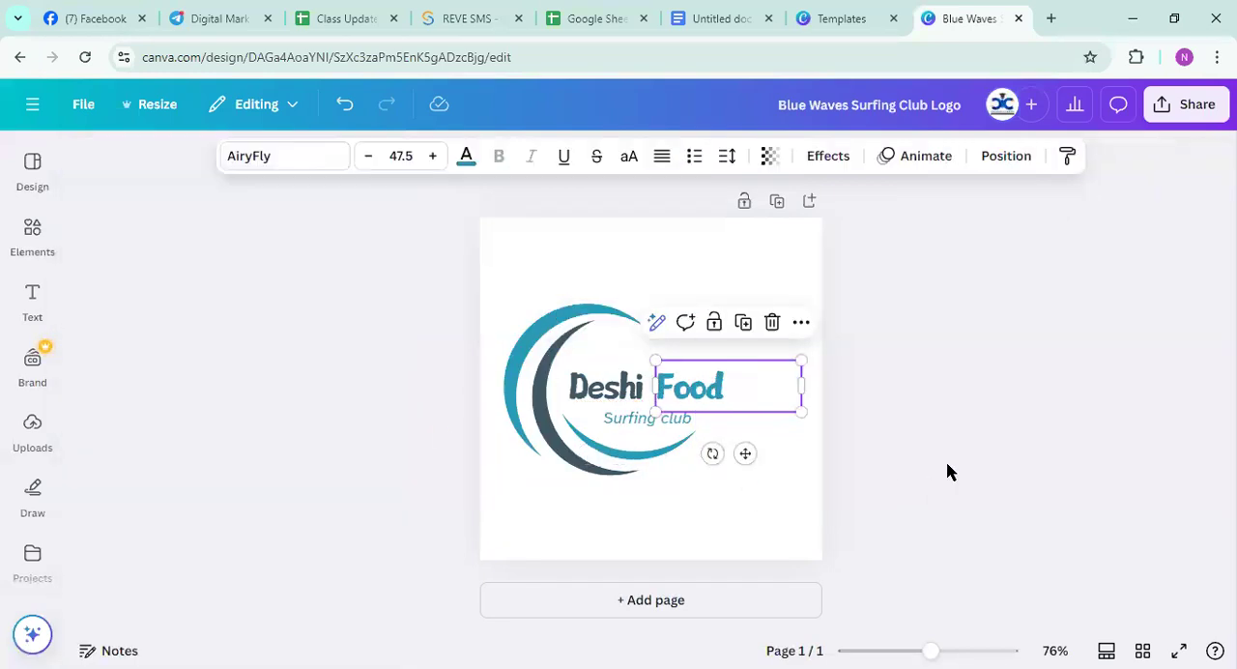
Explore uploading a custom font for the "Deshi" text by browsing the Downloads folder, and leave without choosing a file
click(604, 388)
click(271, 159)
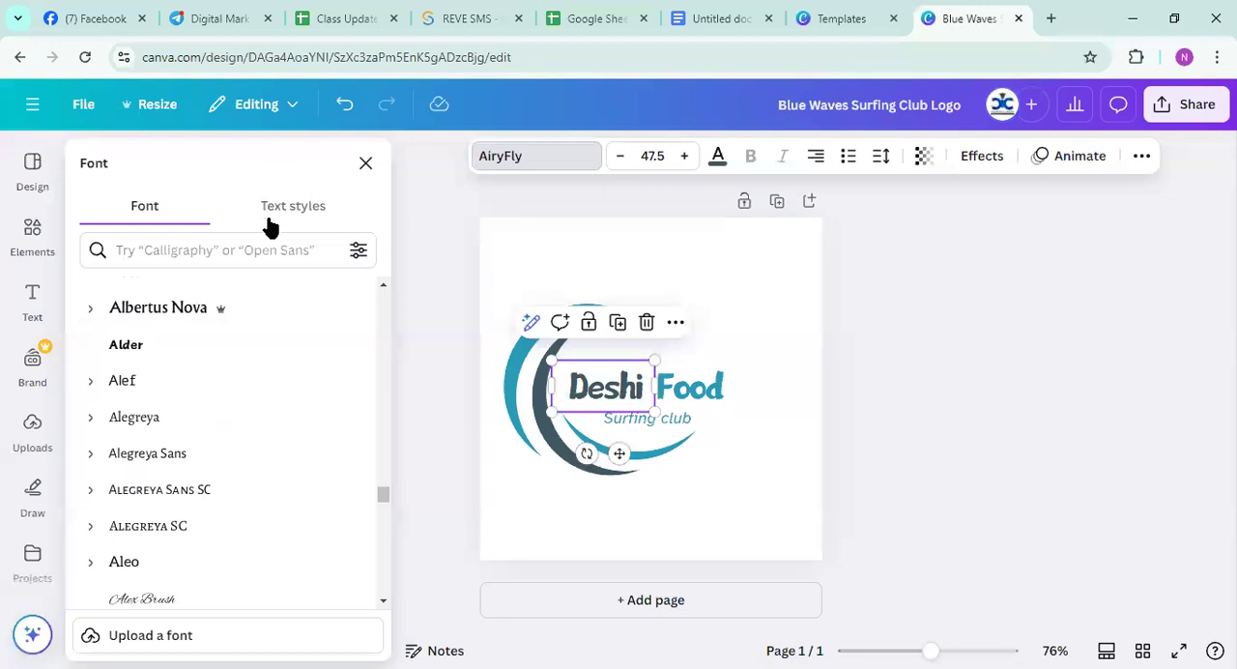
scroll(275, 454, down, 3)
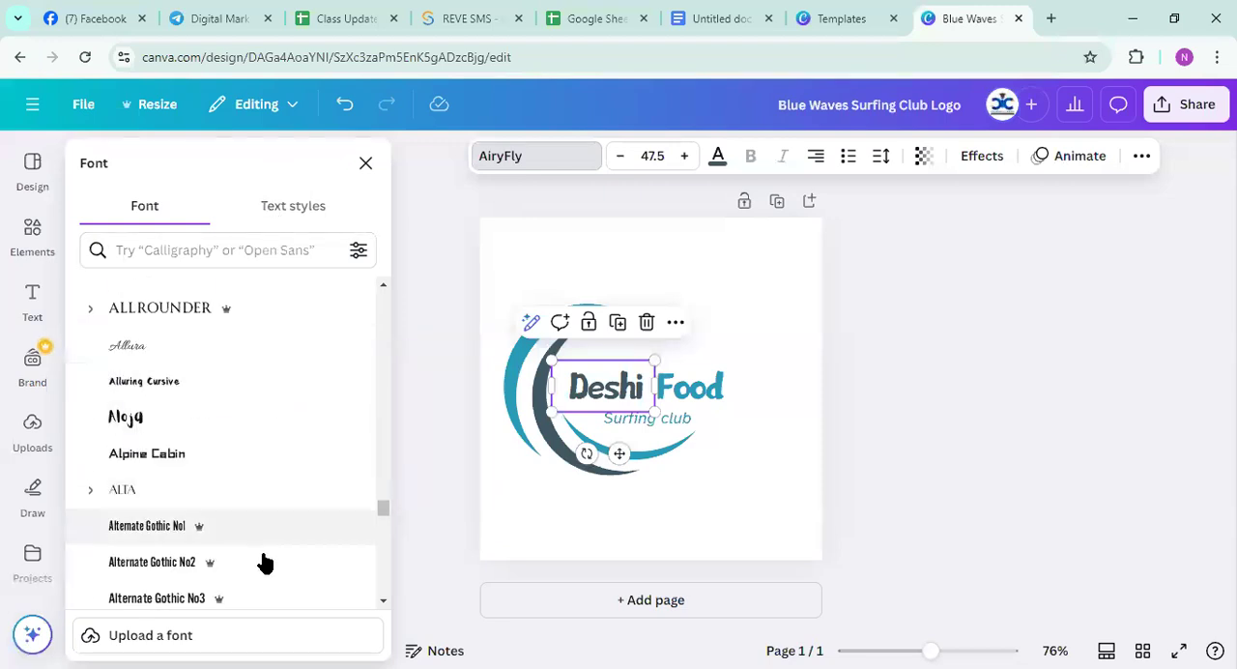
click(124, 639)
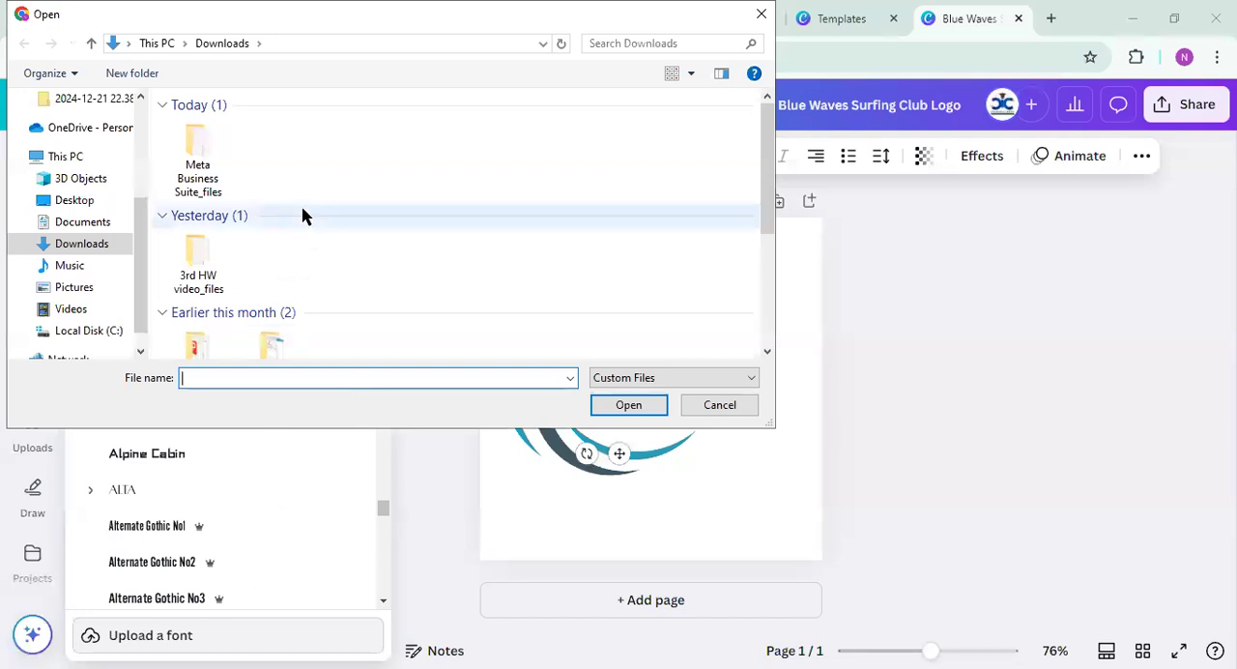
scroll(305, 219, down, 5)
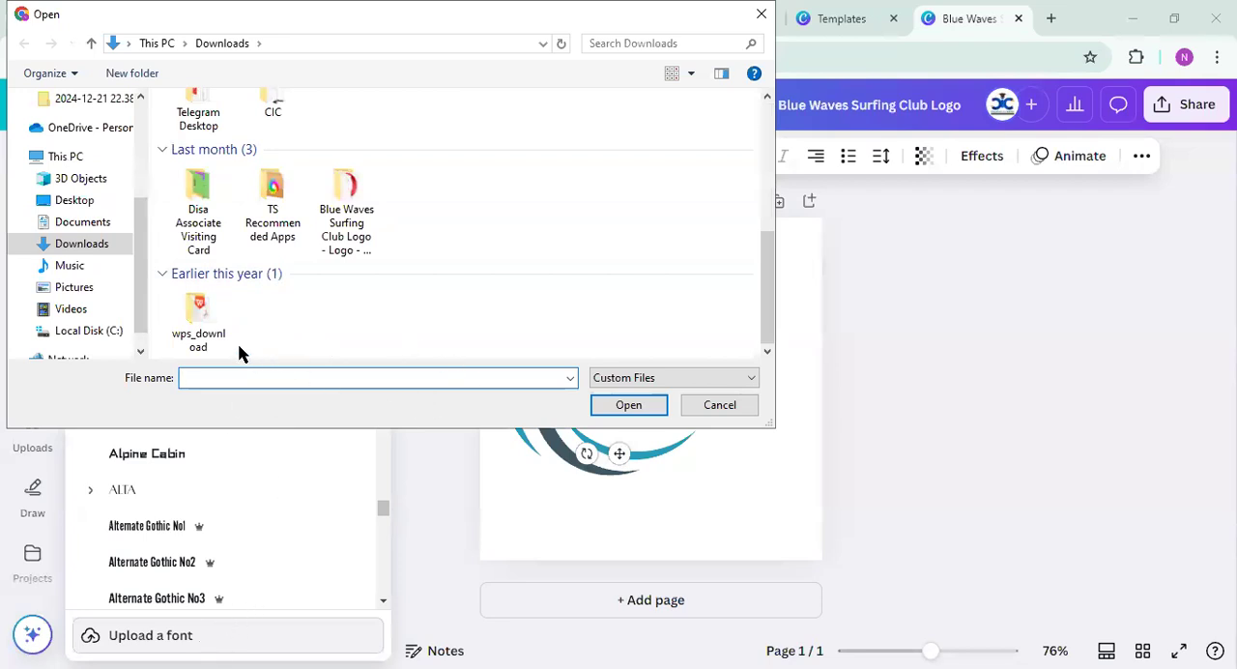
click(204, 322)
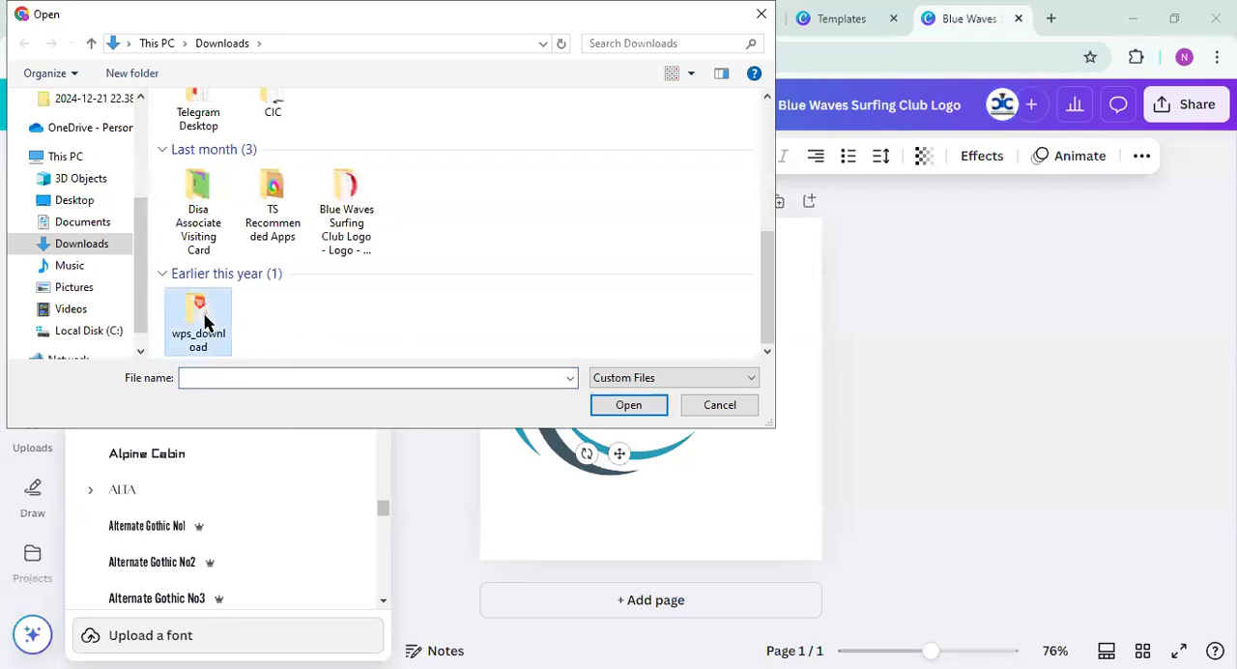
click(263, 217)
click(262, 216)
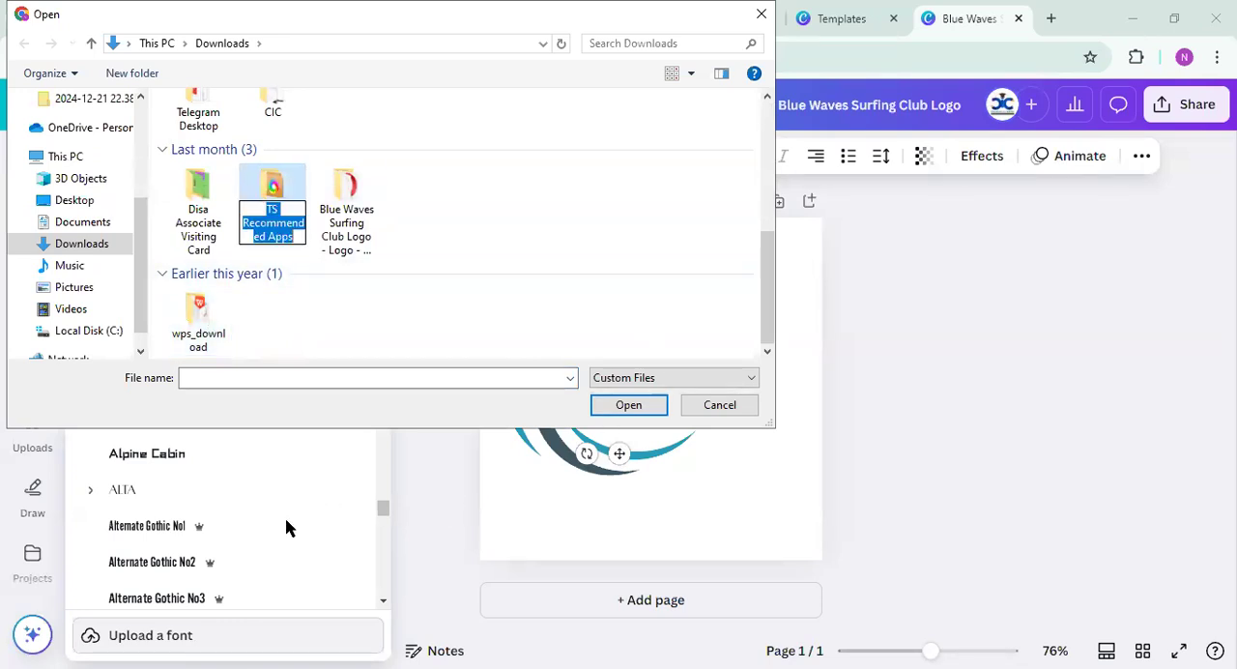
scroll(683, 277, up, 3)
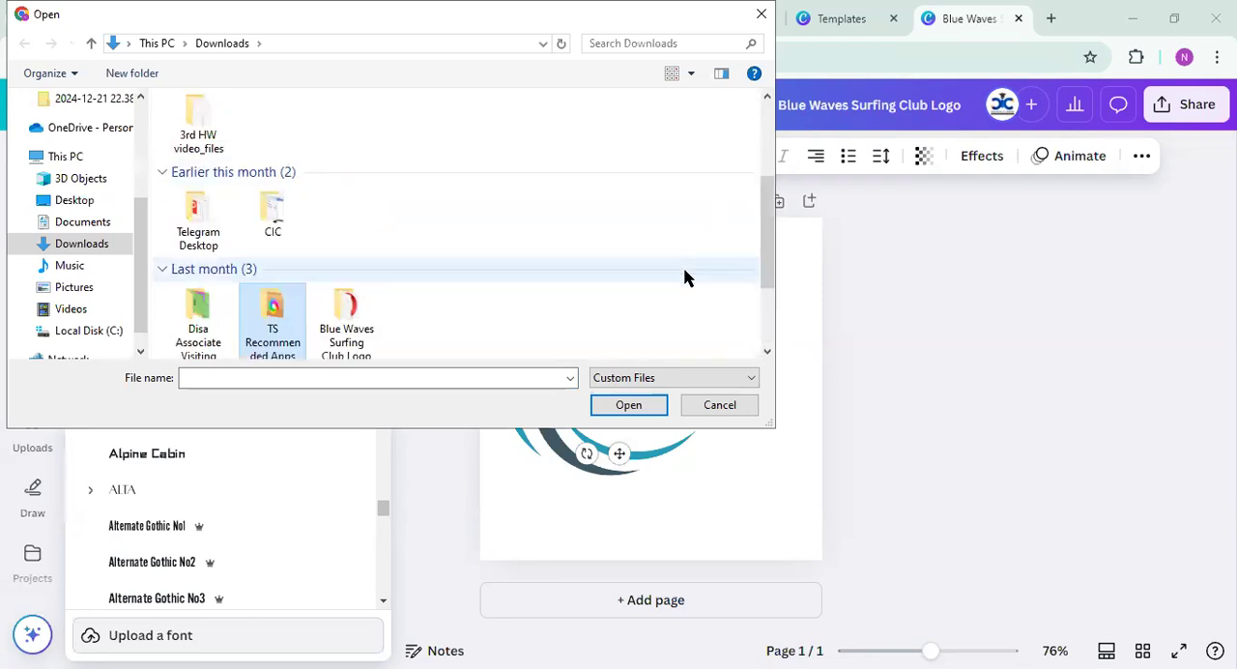
scroll(683, 277, up, 2)
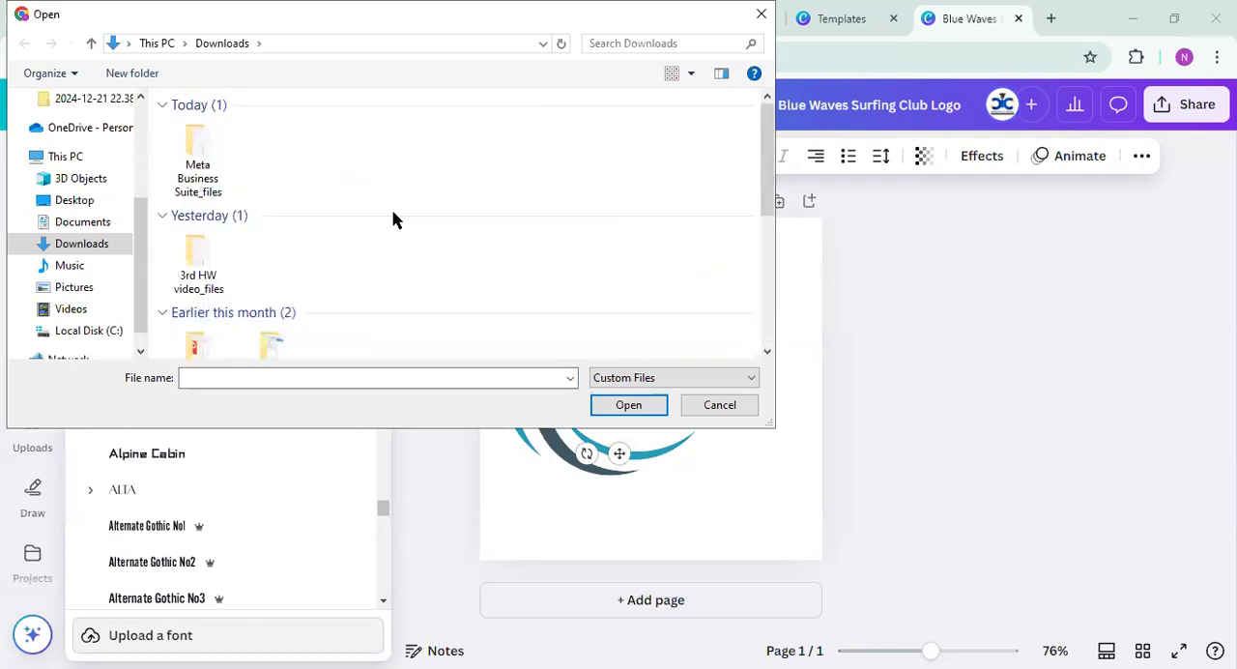
click(761, 171)
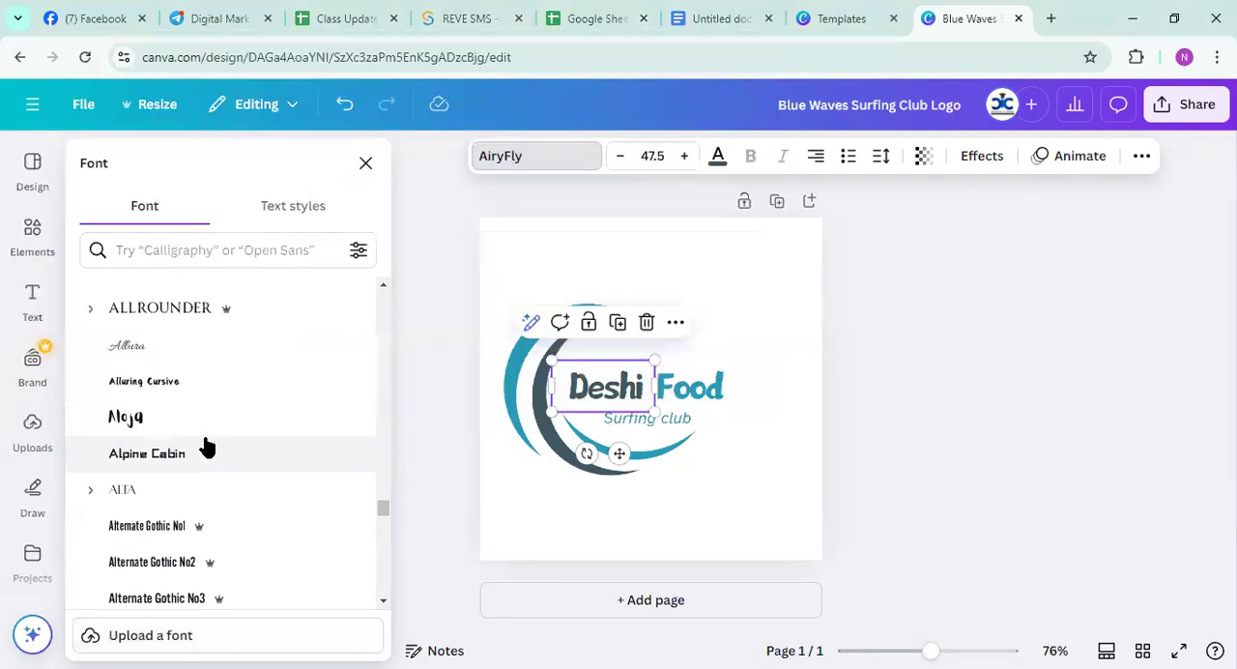
Review the font list, the font search suggestions and the document text styles
scroll(205, 446, up, 10)
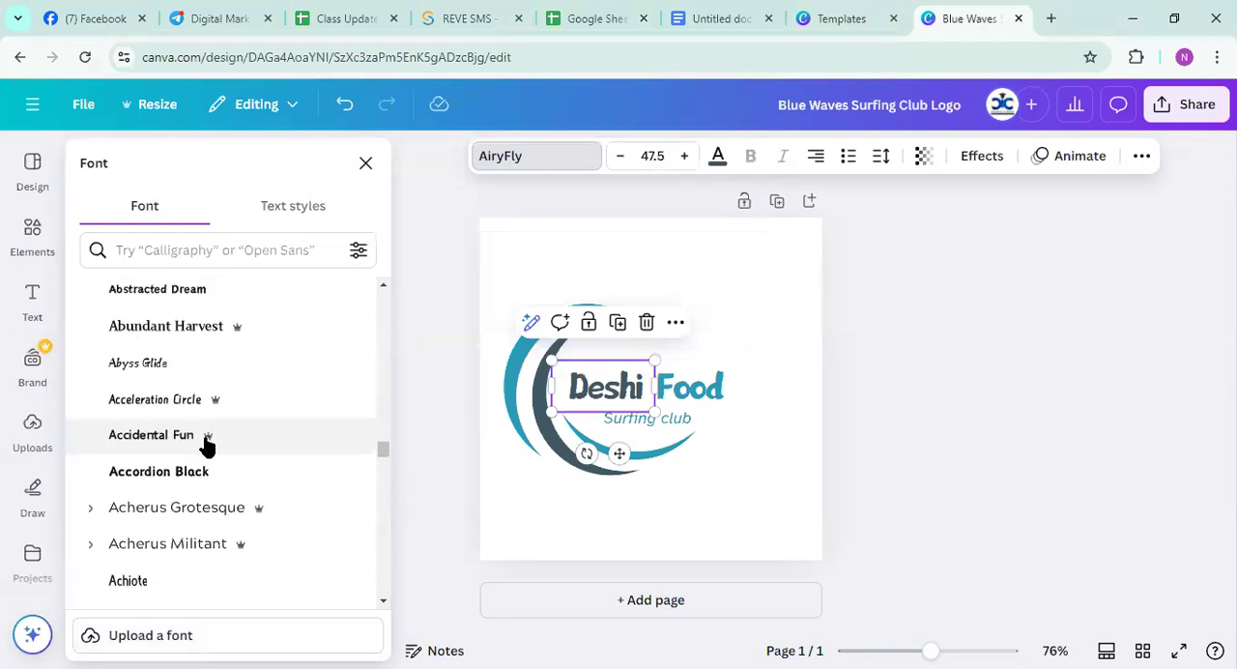
click(192, 254)
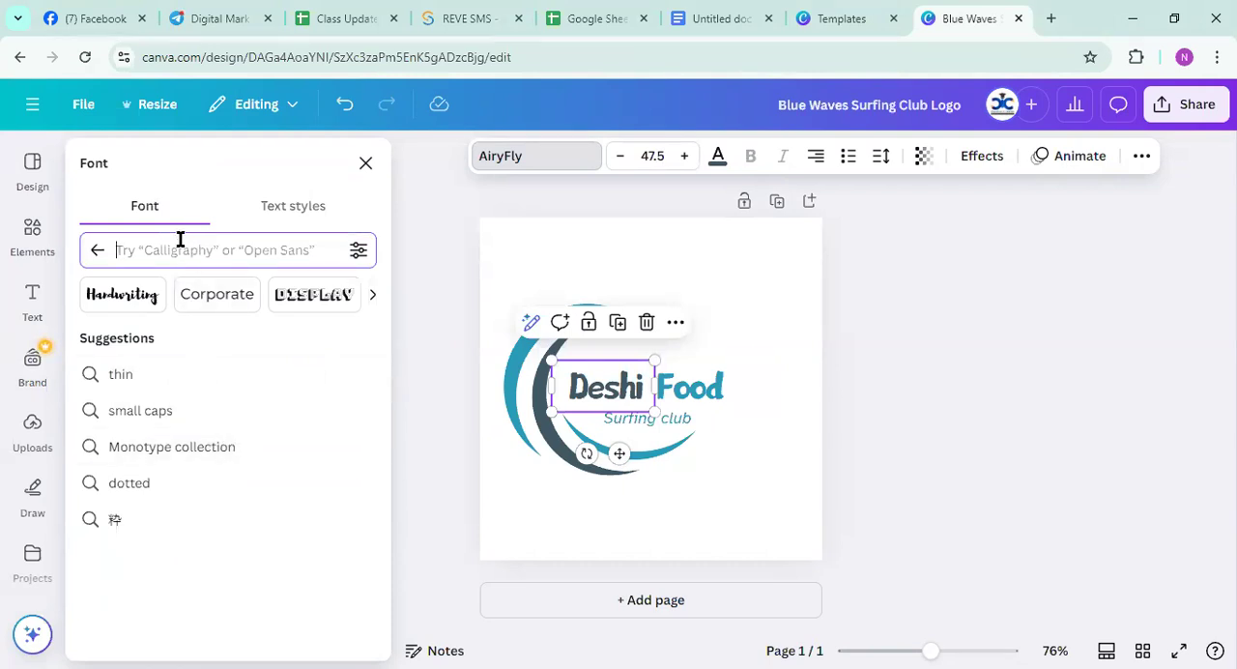
click(291, 215)
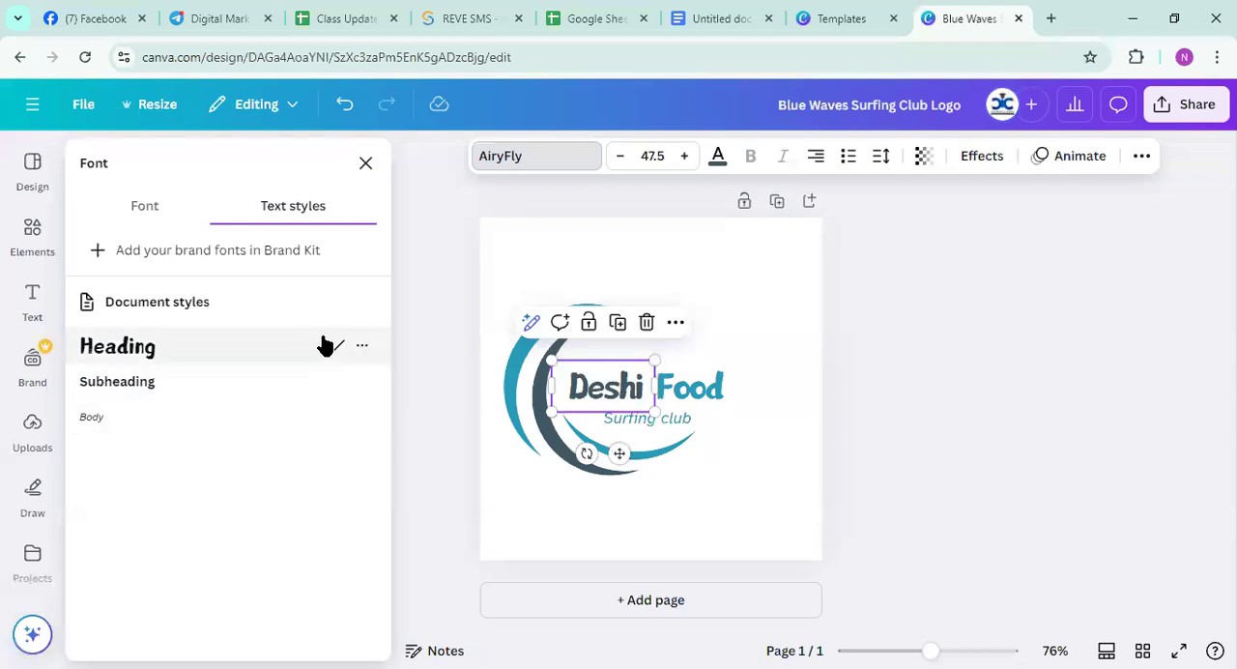
click(366, 163)
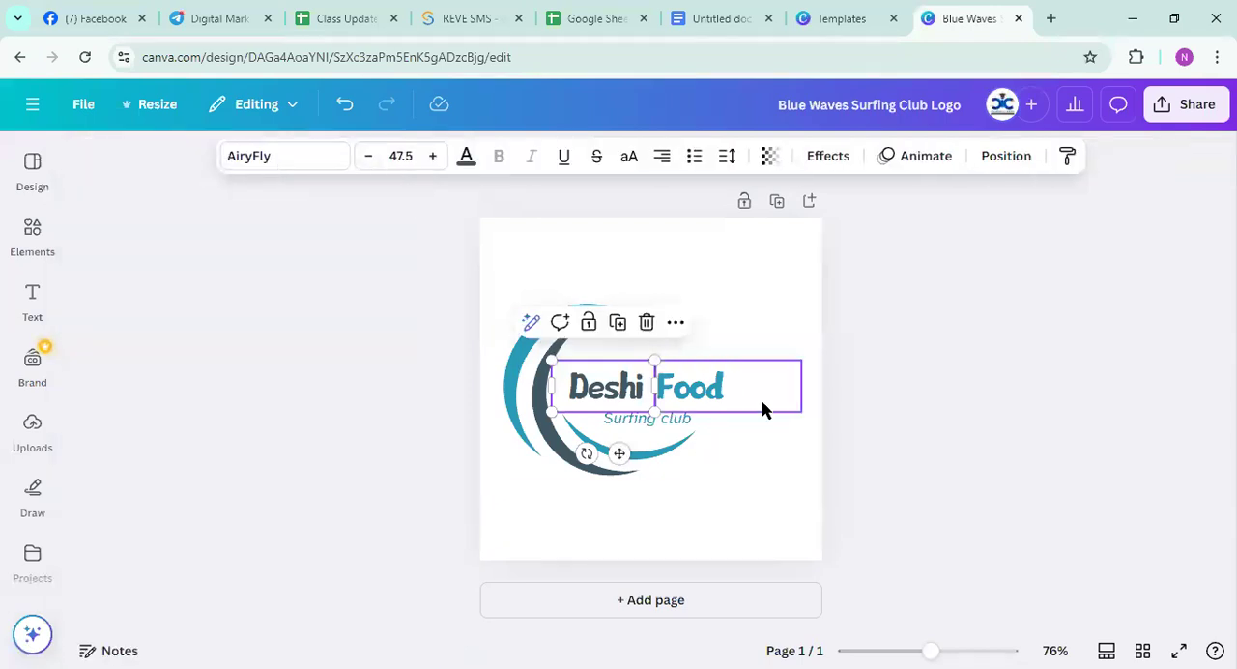
Replace the "Surfing club" tagline under the logo name with "Tasty Club"
click(903, 425)
click(628, 420)
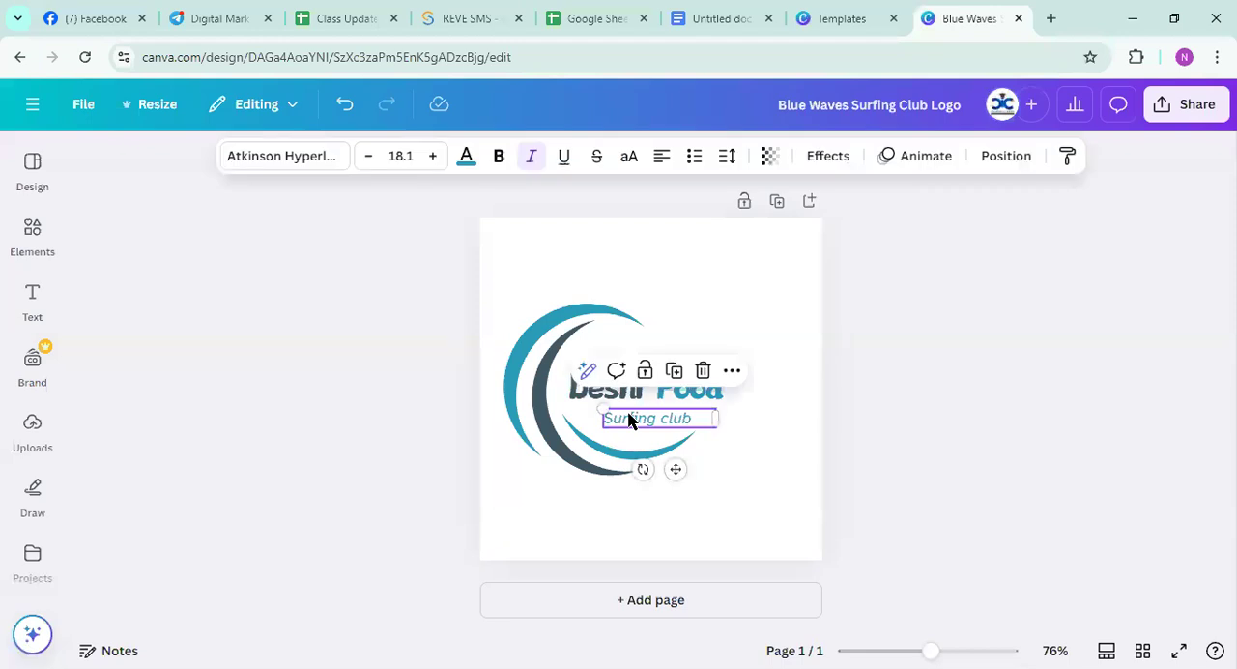
click(628, 417)
key(BackSpace)
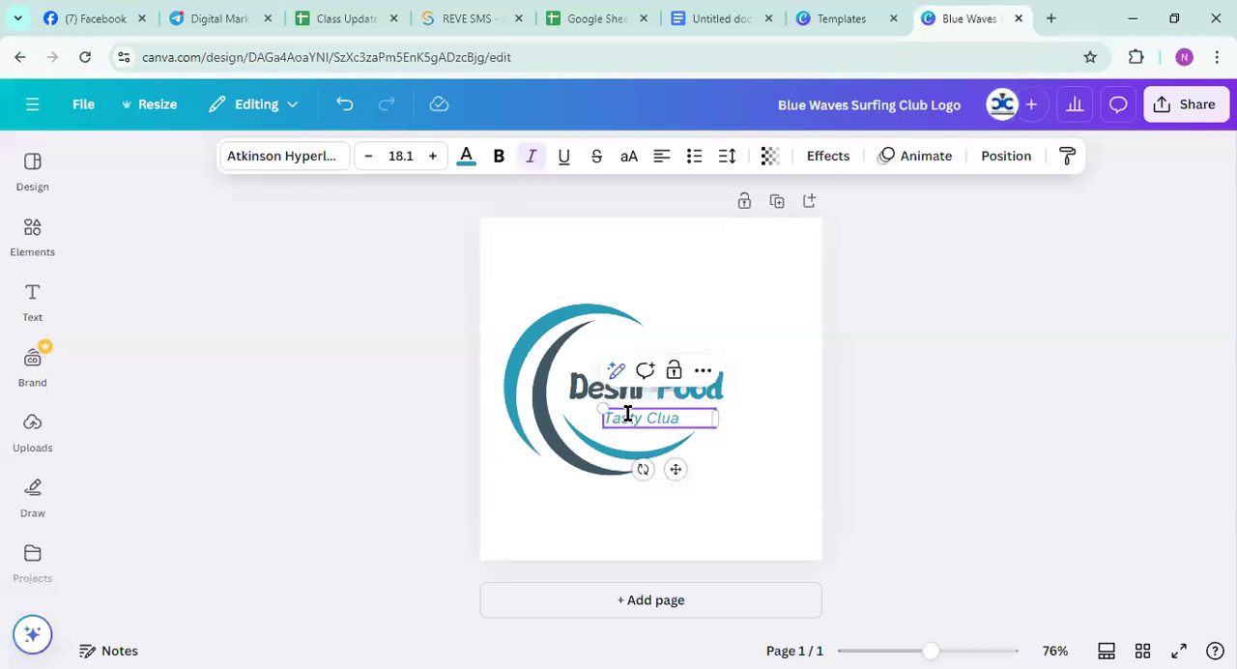
key(BackSpace)
key(BackSpace)
text(b)
click(759, 428)
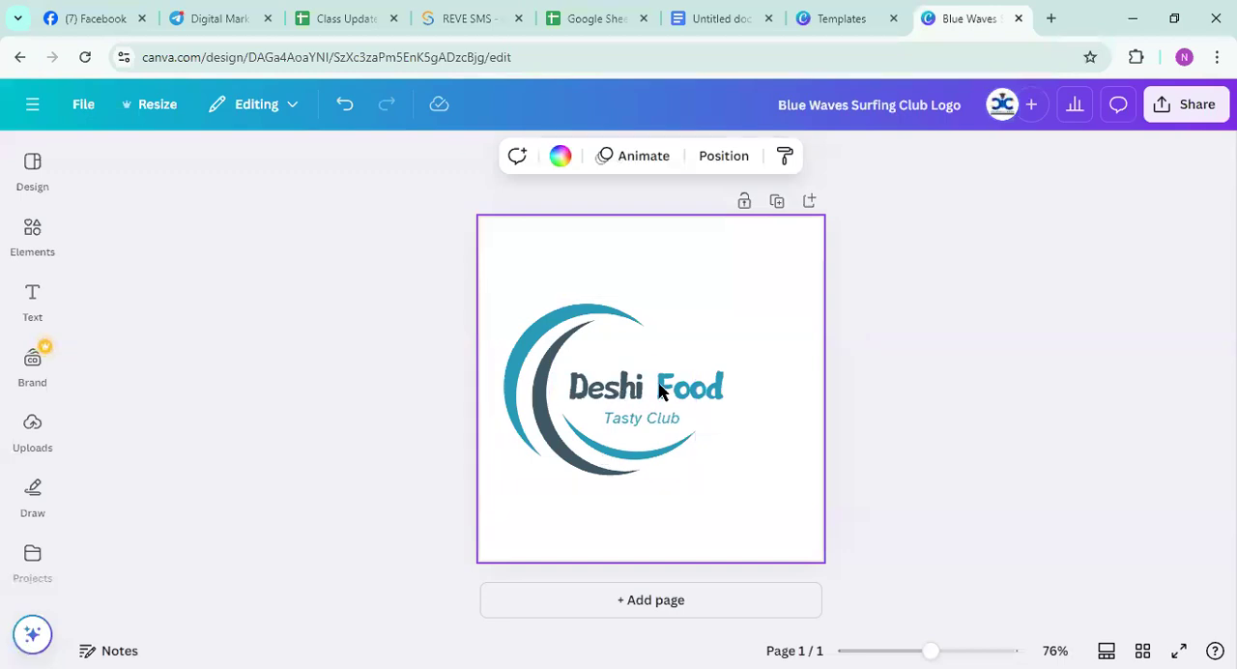
click(980, 381)
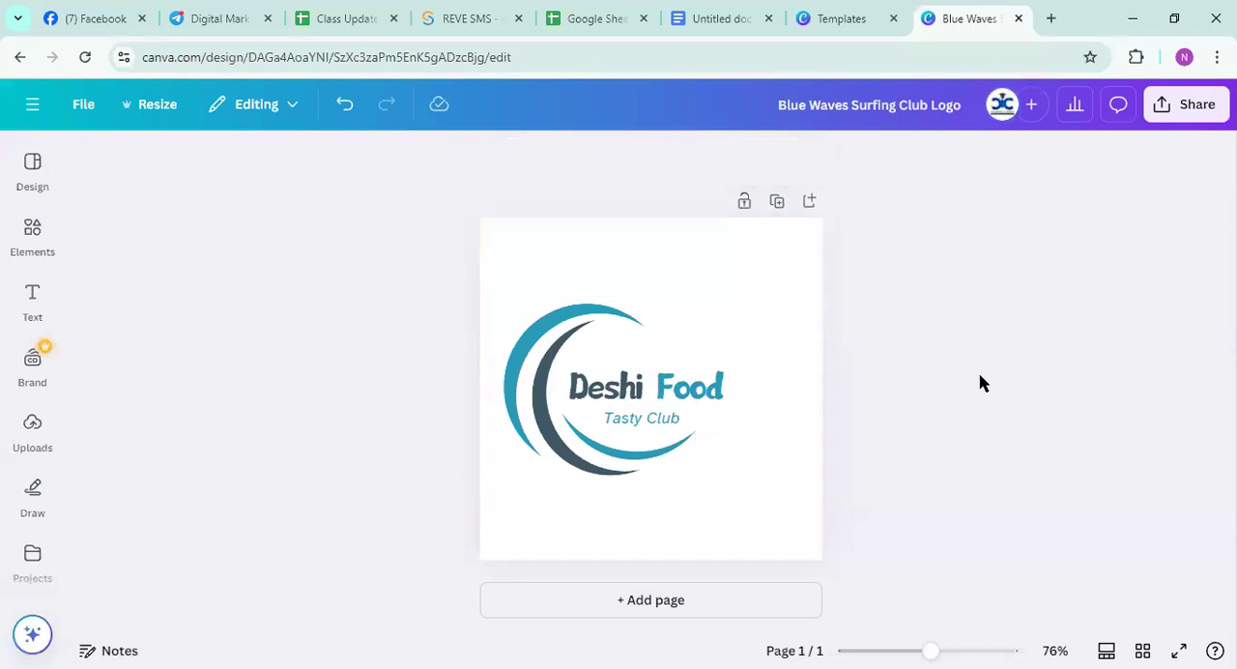
Recolor the "Food" text with the yellow default solid color
click(677, 390)
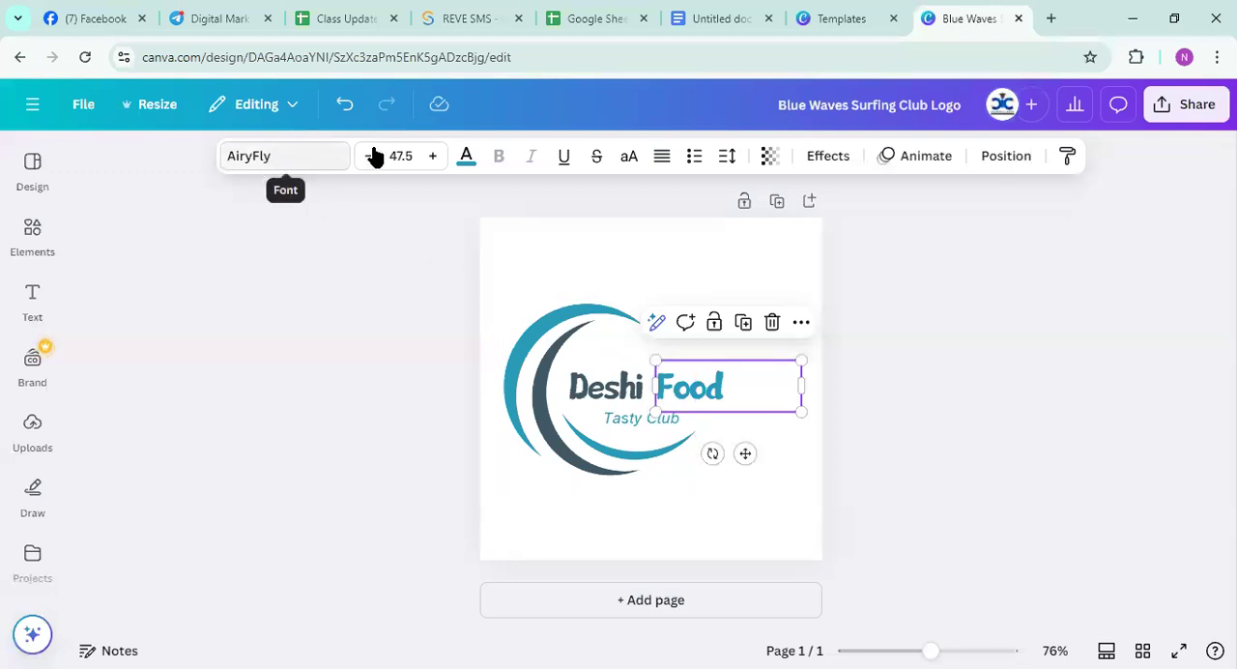
click(466, 159)
scroll(218, 547, down, 1)
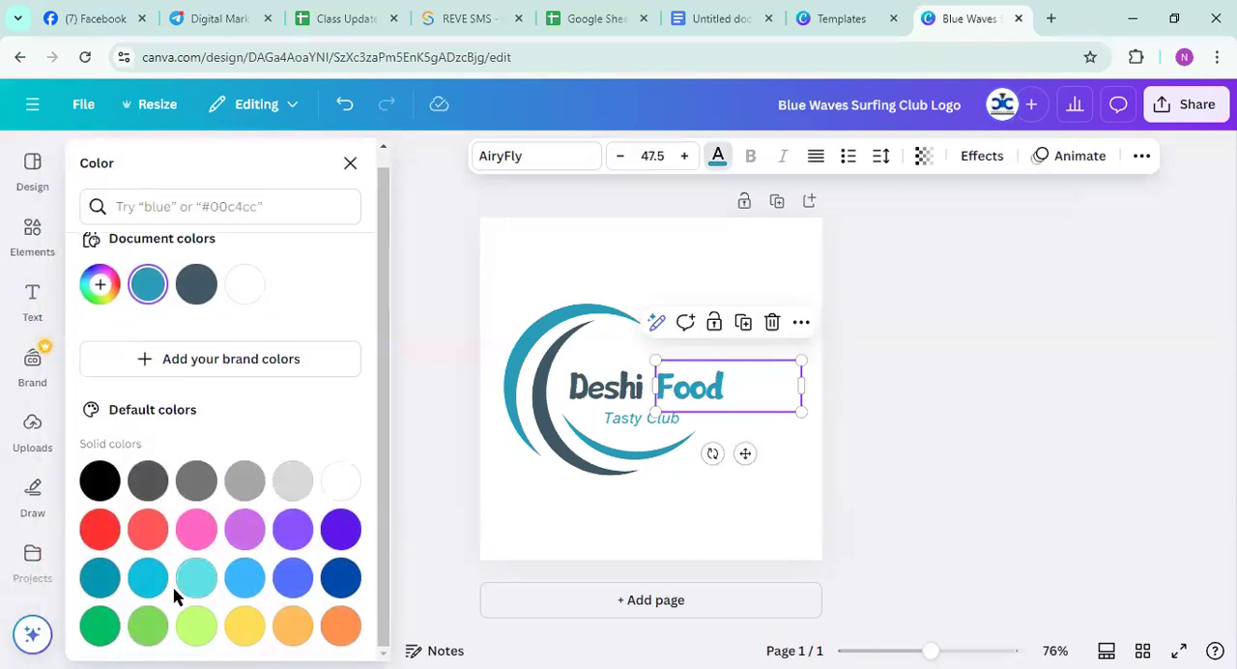
Recolor the "Deshi" text with the default Grass green #7ed957
click(609, 387)
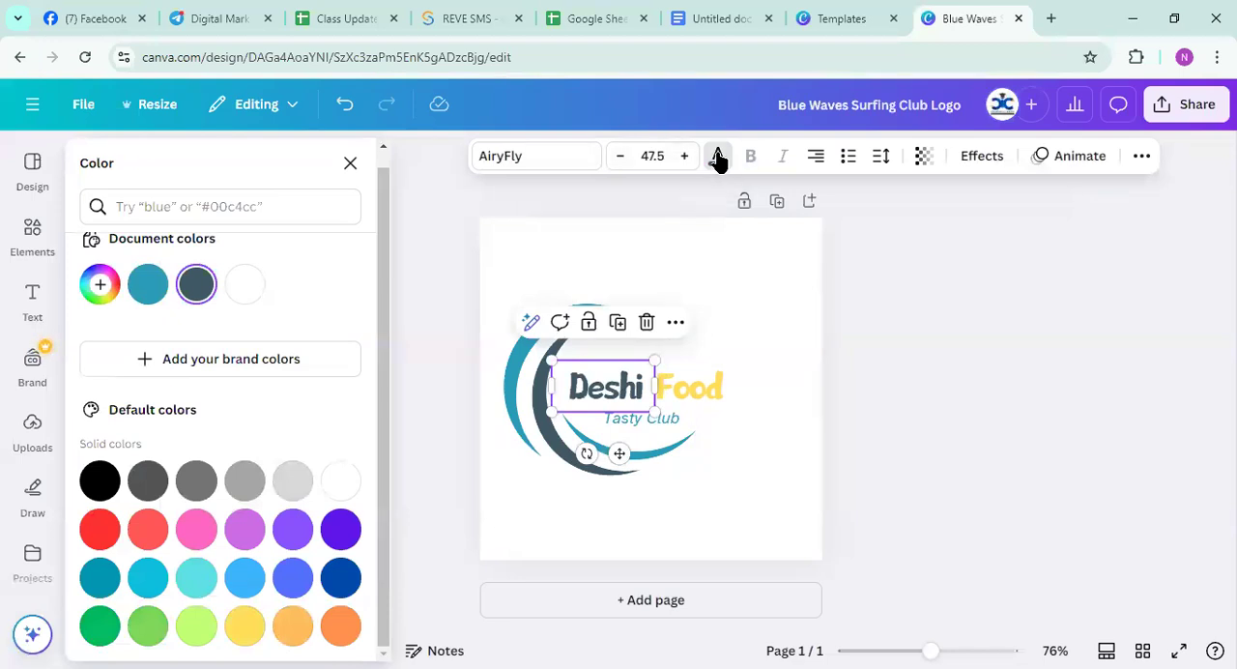
click(717, 155)
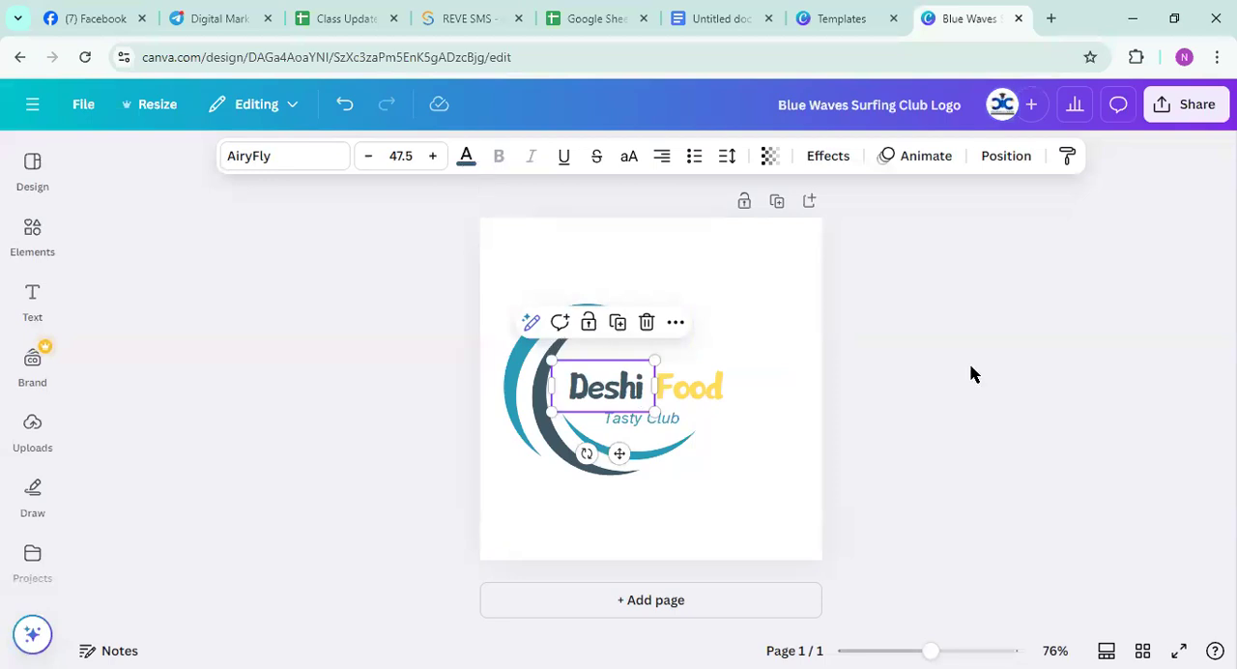
click(322, 317)
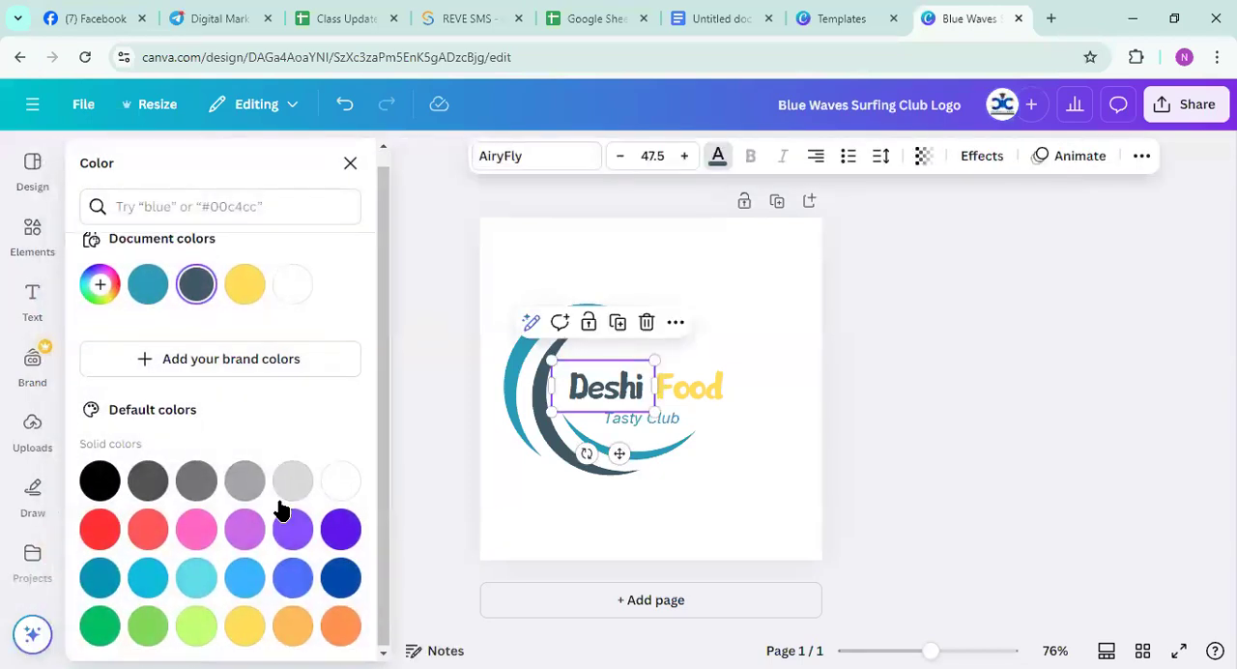
click(148, 627)
click(1069, 445)
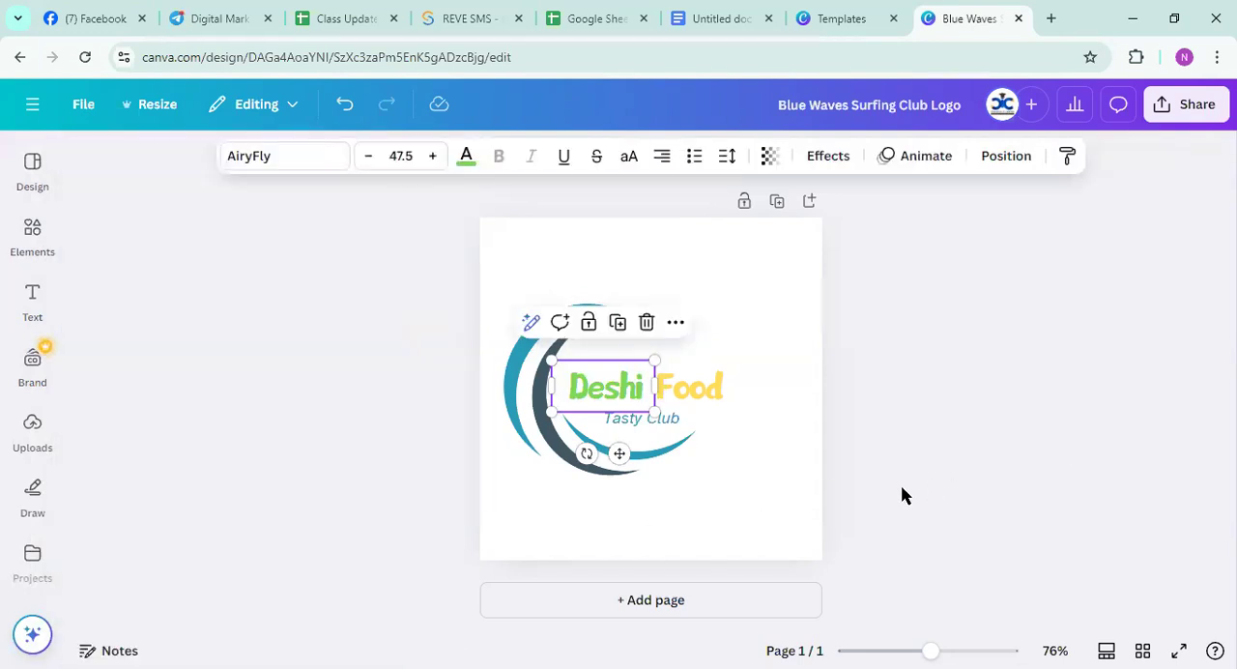
Make the "Tasty Club" tagline bold and remove its italic formatting
click(757, 488)
click(654, 426)
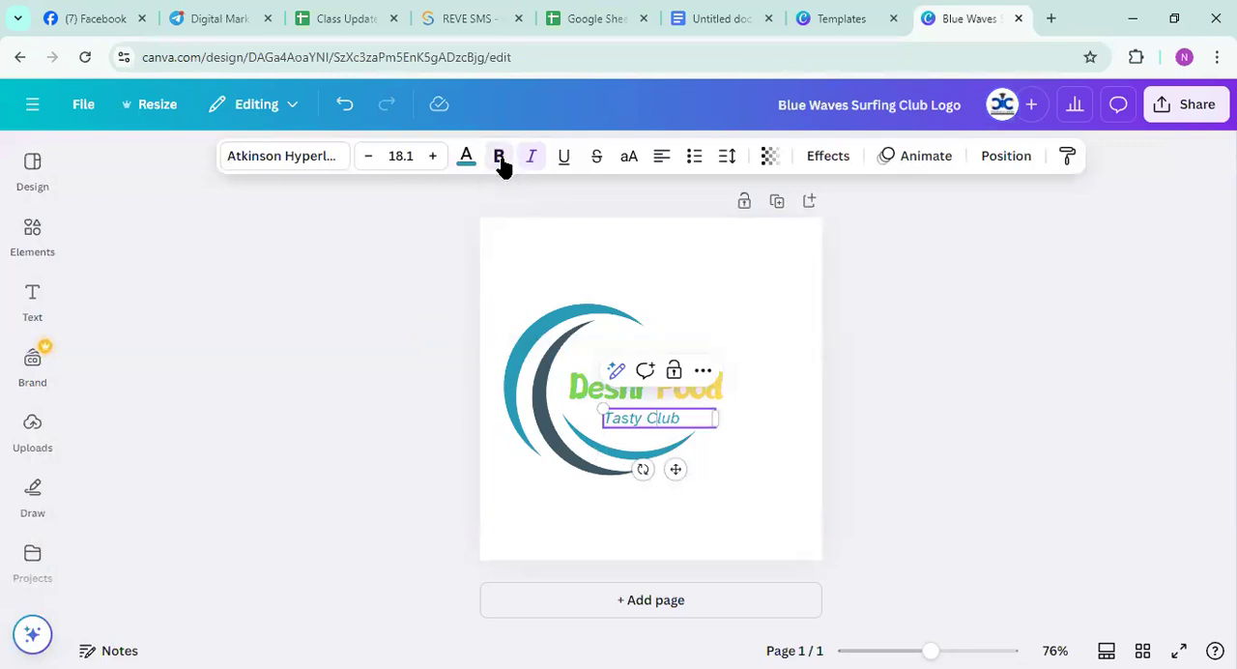
double_click(660, 418)
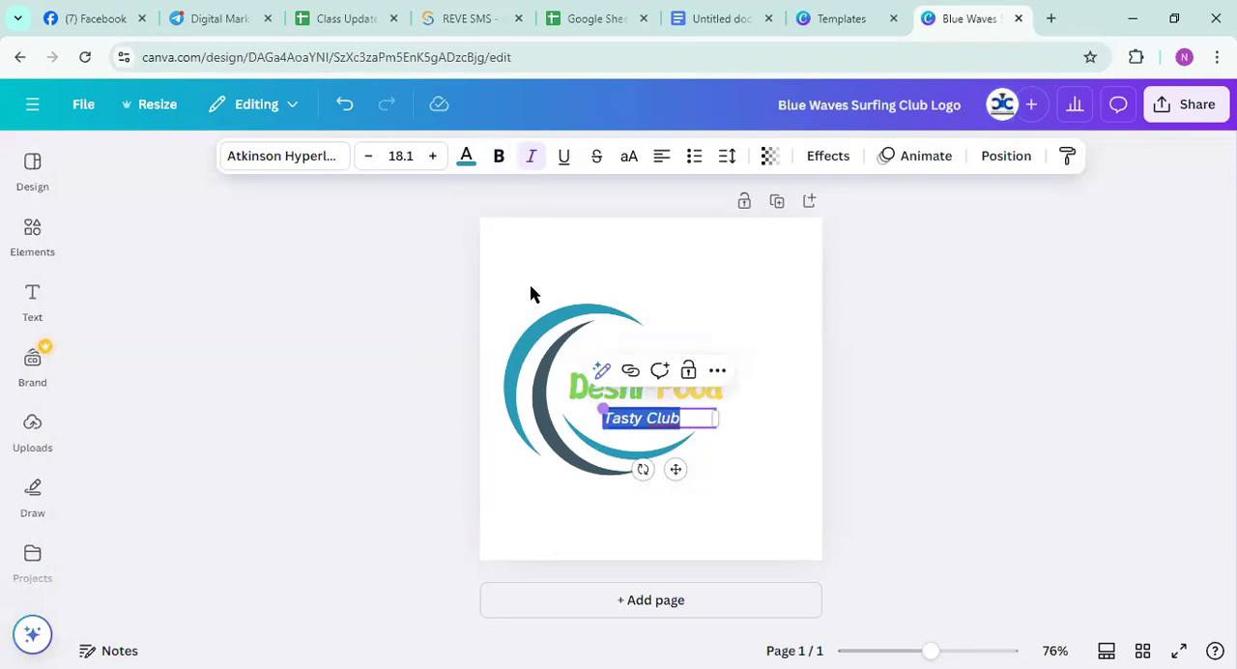
click(497, 157)
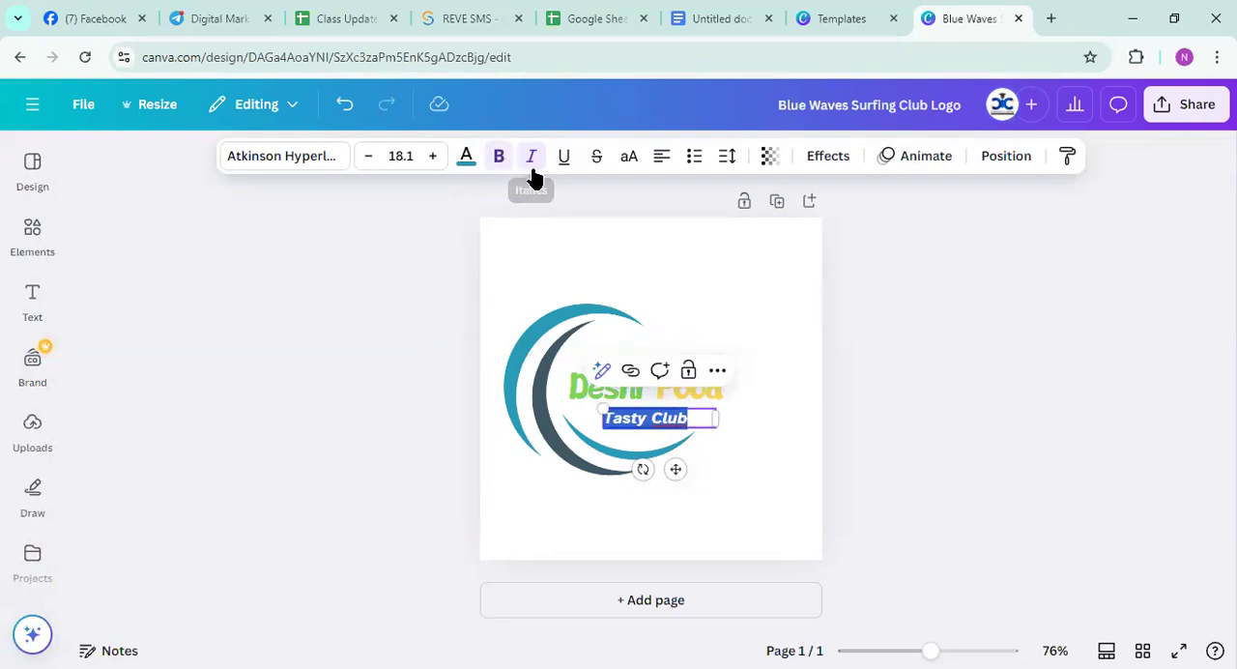
click(532, 162)
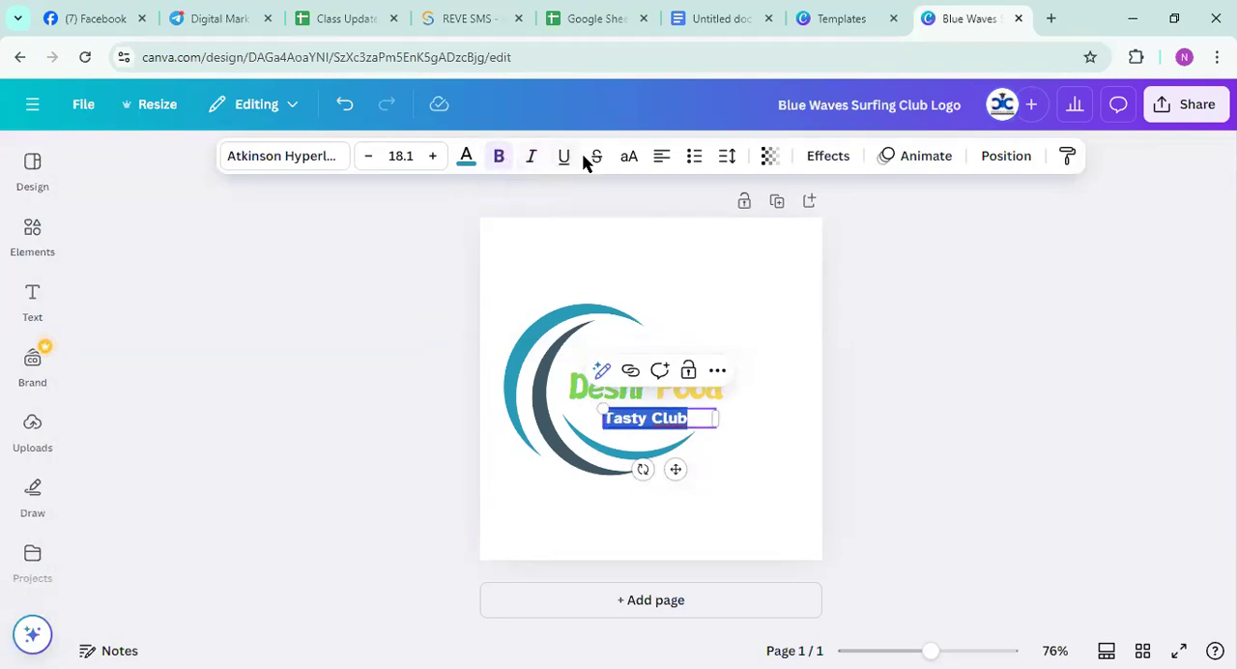
Format the "Tasty Club" tagline as a bulleted list and check its letter and line spacing options
click(692, 160)
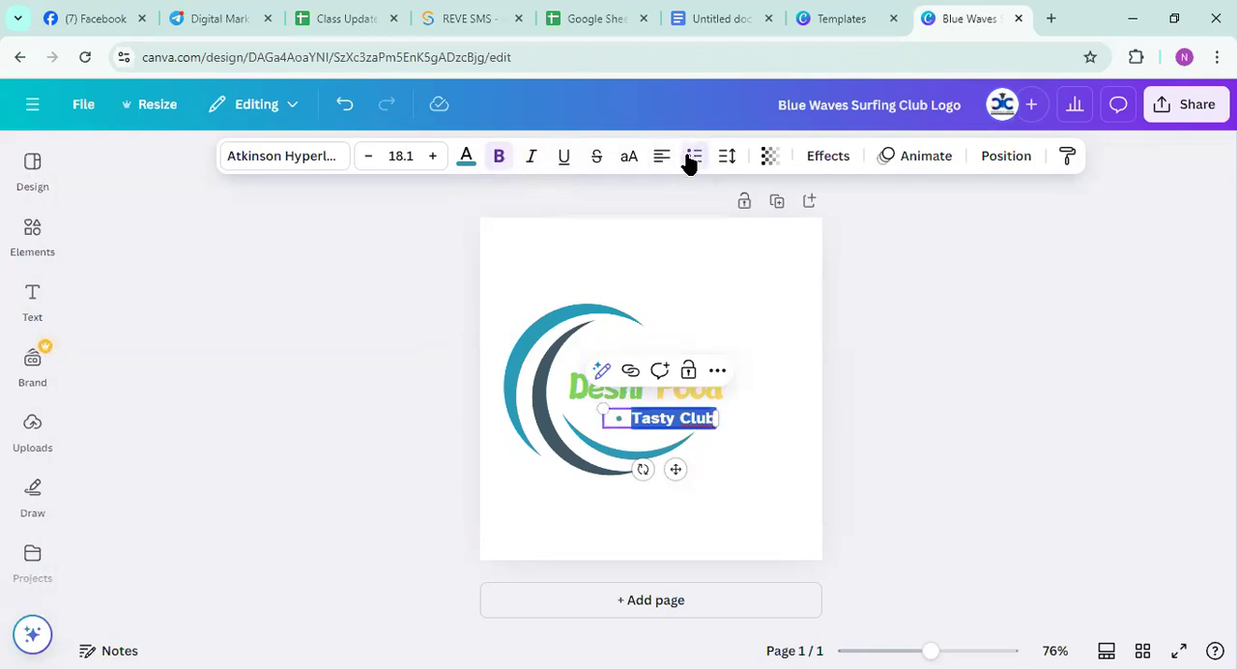
click(728, 158)
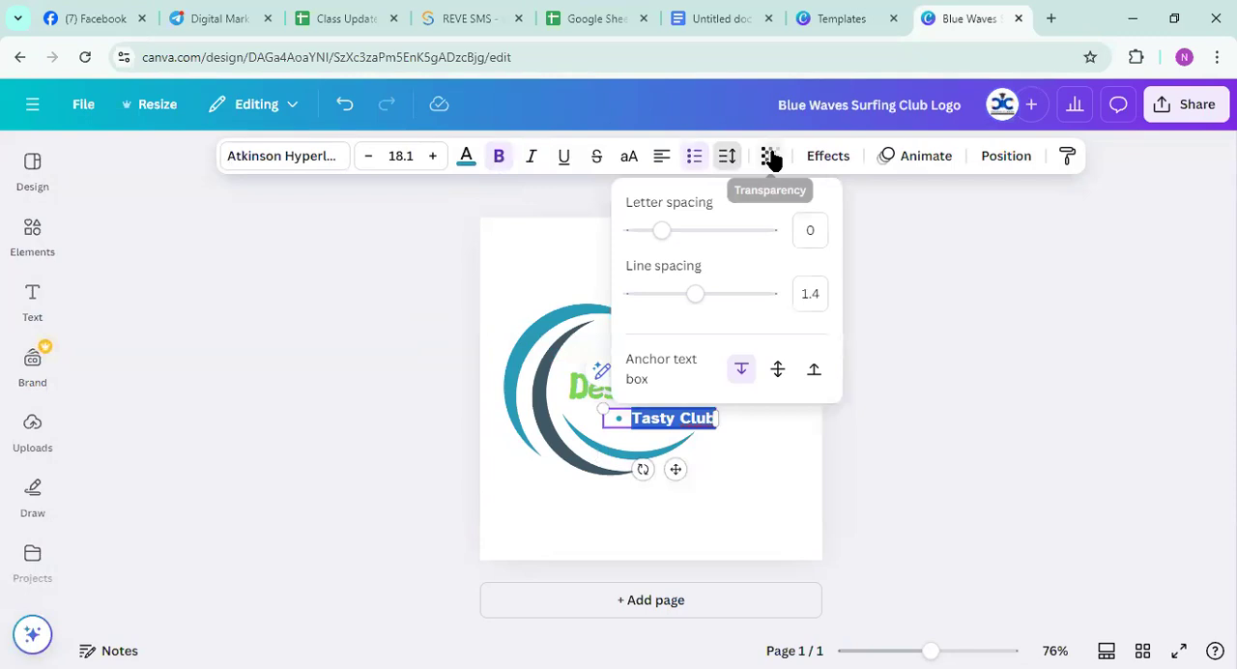
click(971, 239)
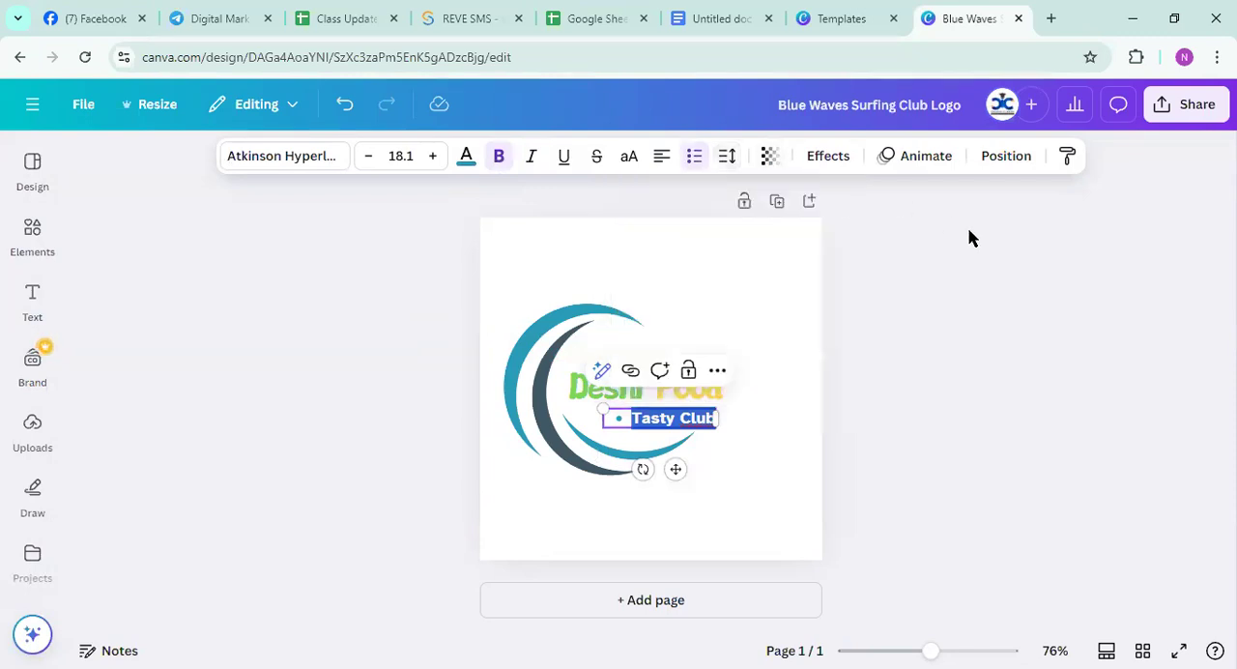
Apply the Glitch text effect to the "Tasty Club" tagline
click(831, 159)
scroll(199, 533, down, 3)
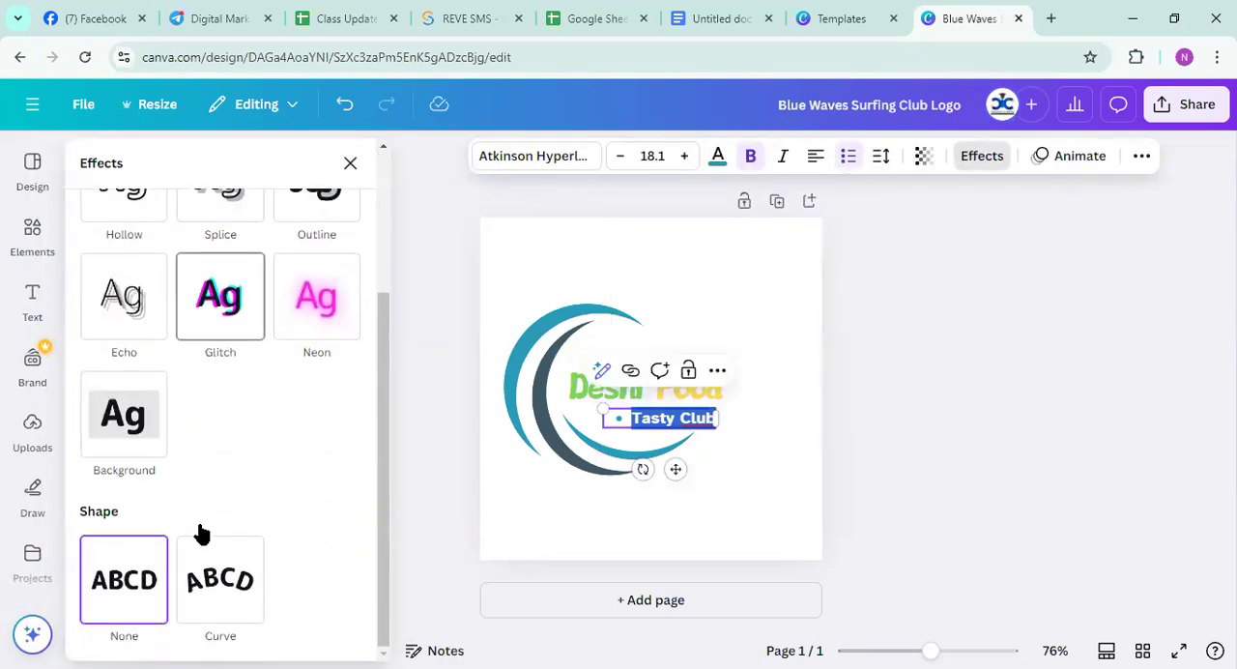
click(200, 319)
key(Escape)
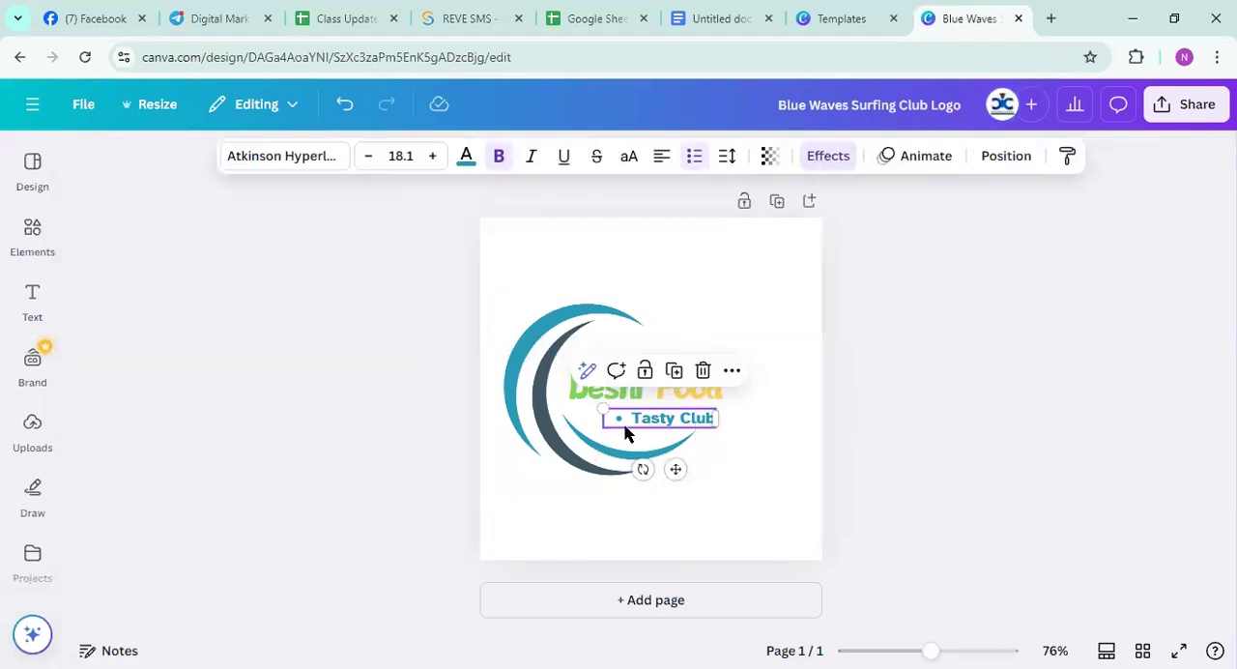
Remove the bullet in front of the "Tasty Club" tagline
double_click(621, 418)
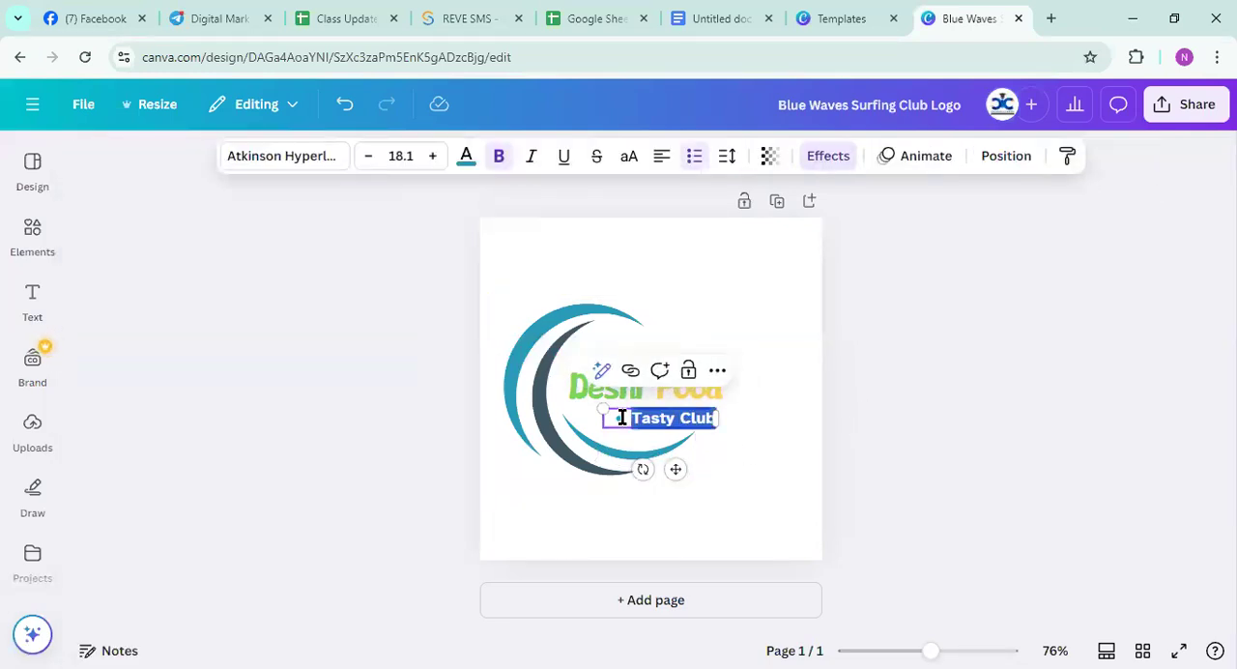
click(778, 428)
click(623, 419)
click(623, 415)
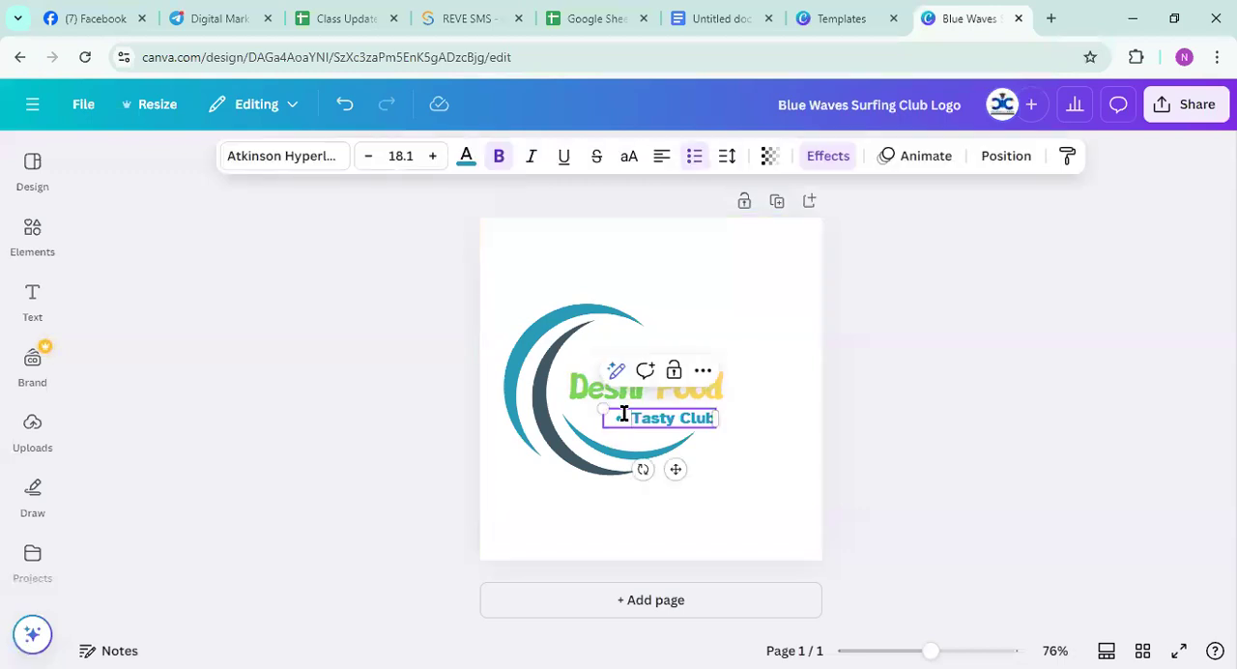
click(761, 436)
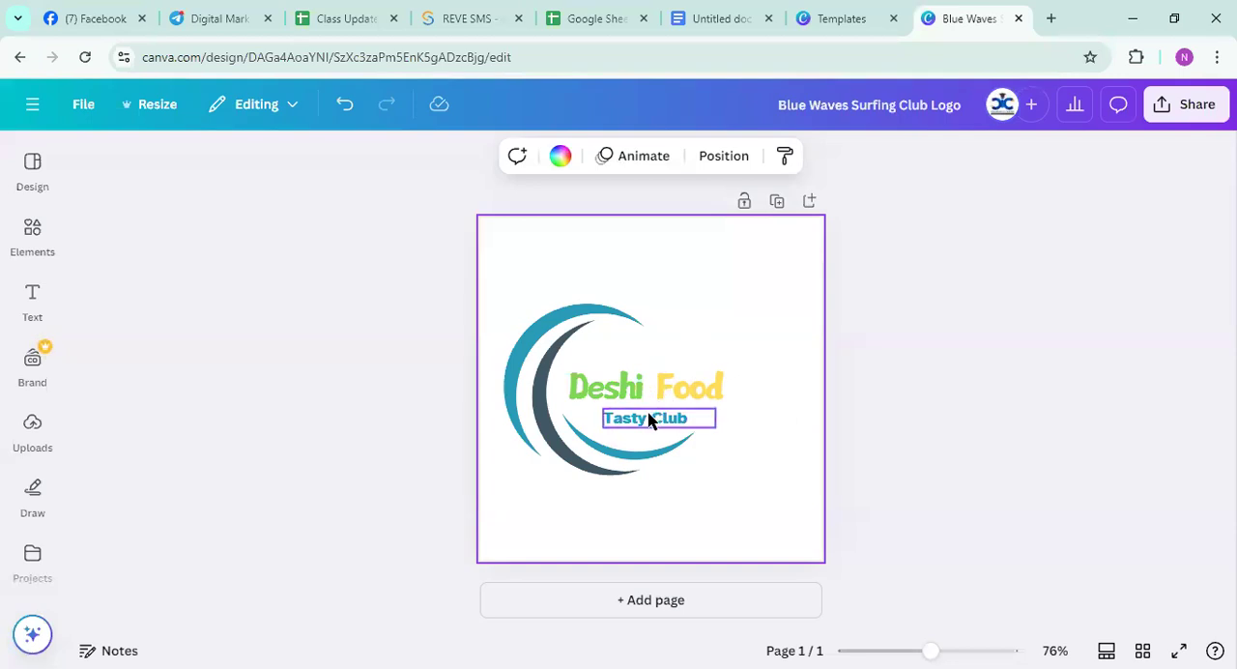
Flip the crescent wave graphic horizontally and place it so it curves around the right side of the logo text
click(543, 392)
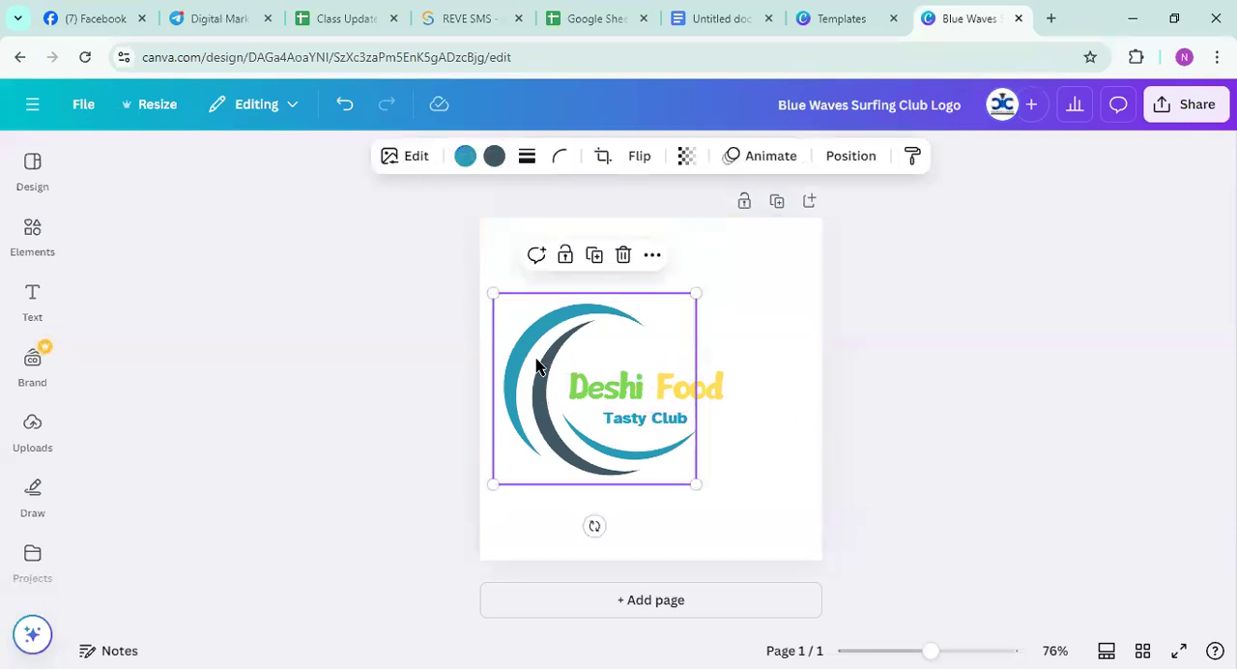
click(642, 162)
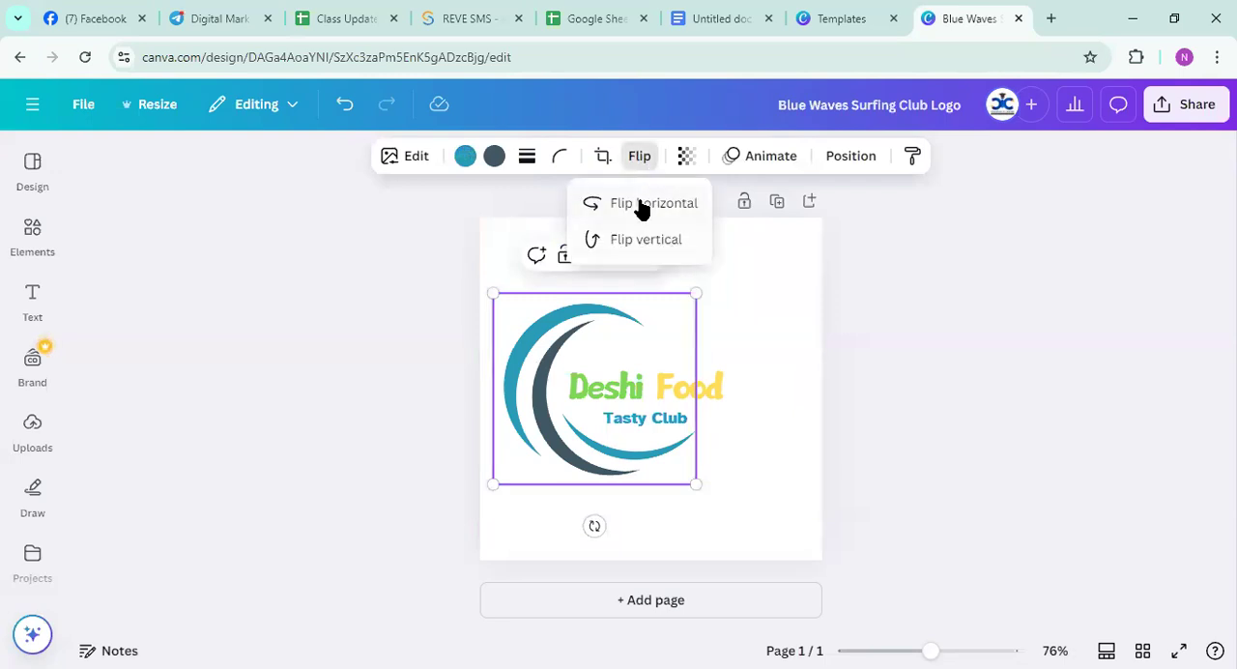
click(644, 205)
drag(648, 345, 1136, 361)
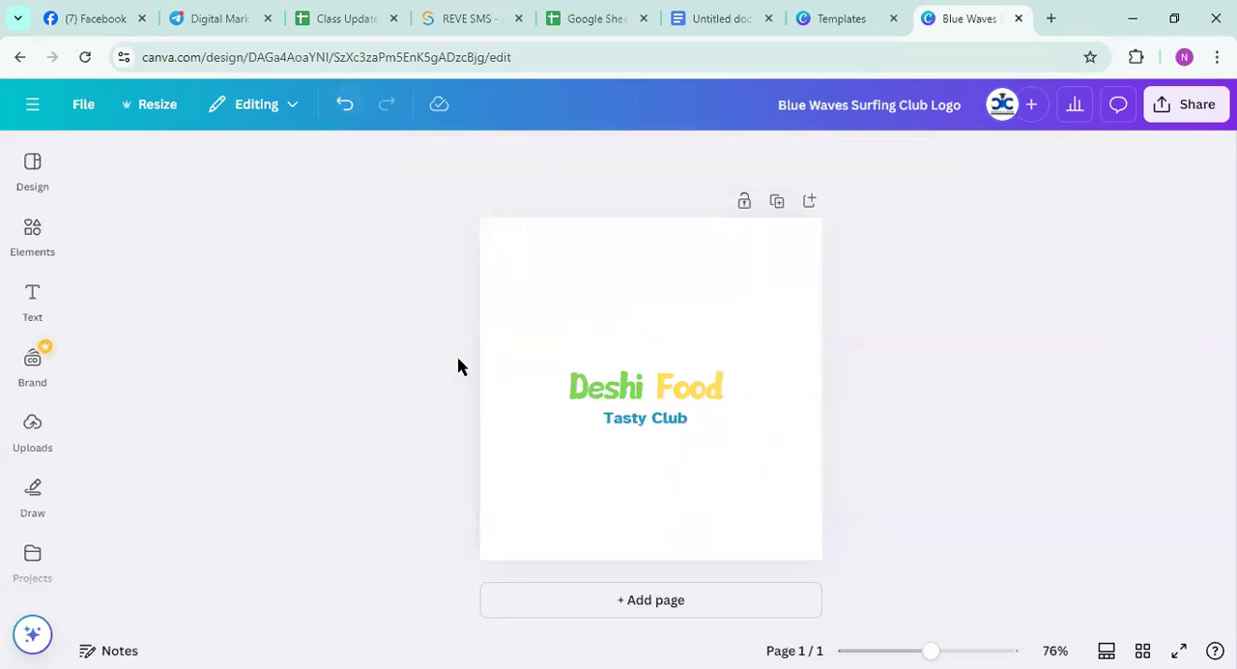
click(344, 106)
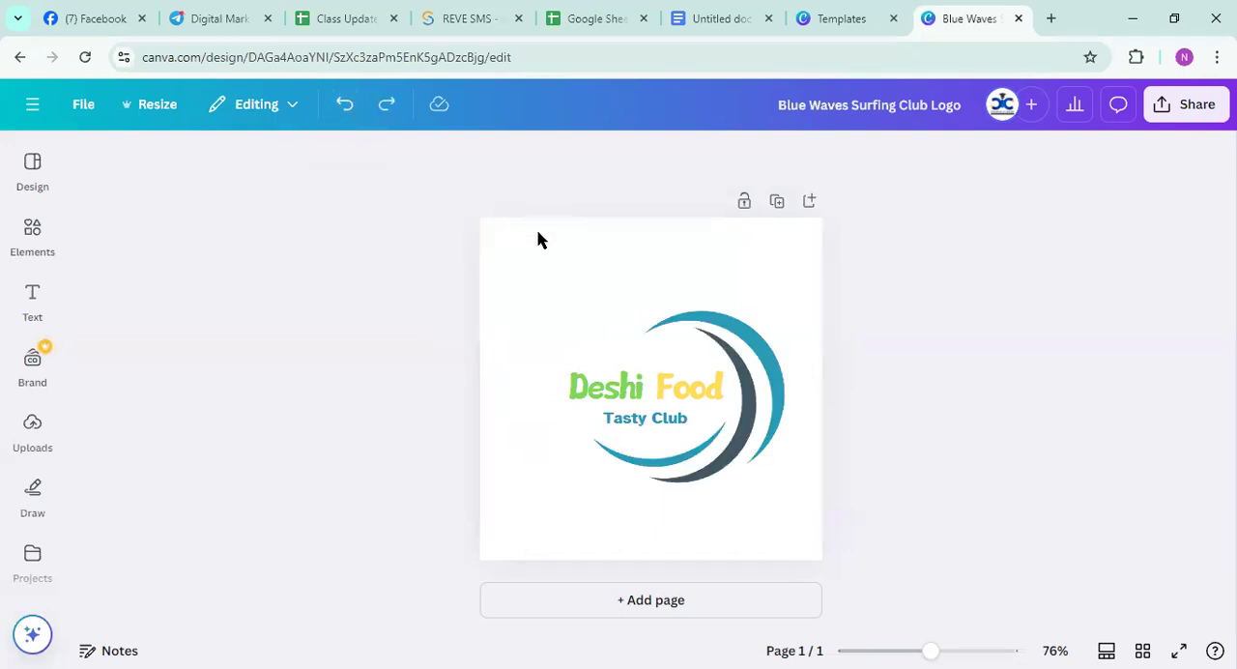
click(590, 325)
Search the elements library for "food icon"
click(38, 172)
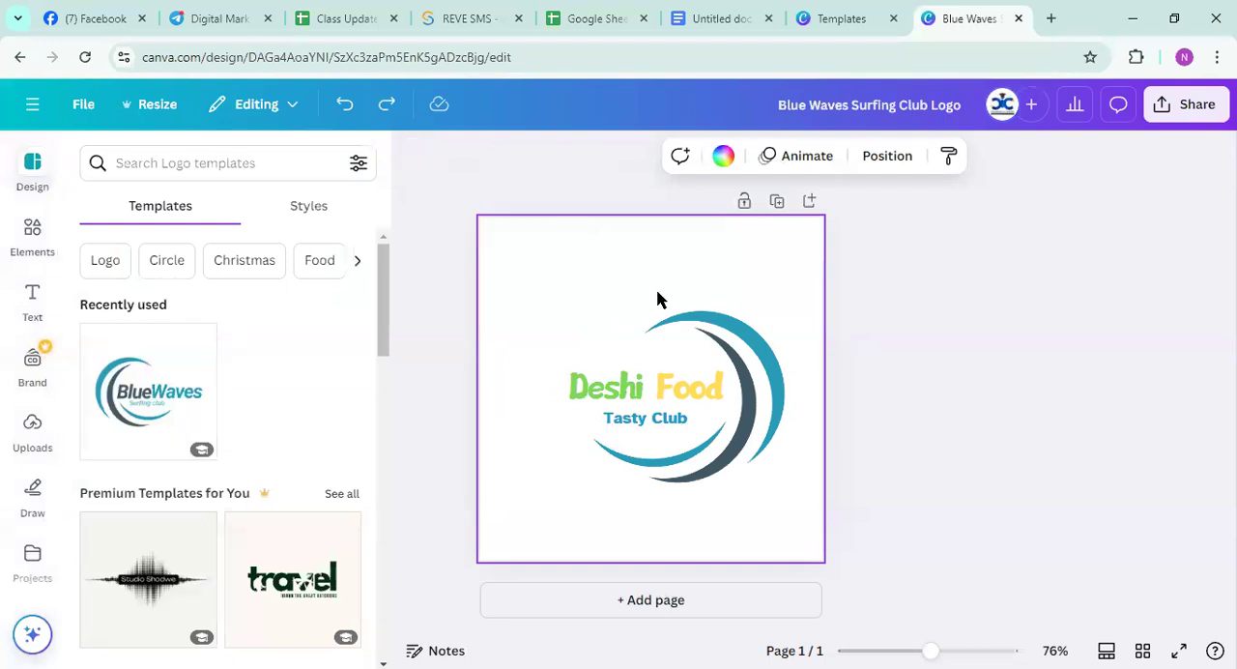
click(34, 244)
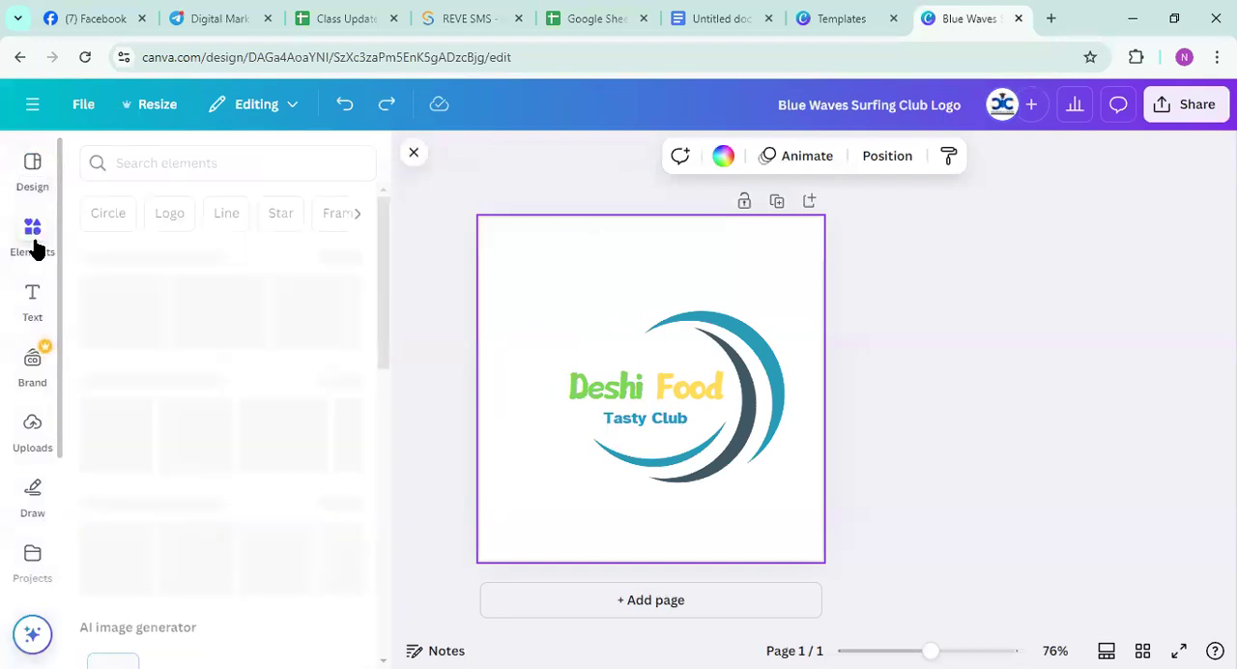
click(138, 164)
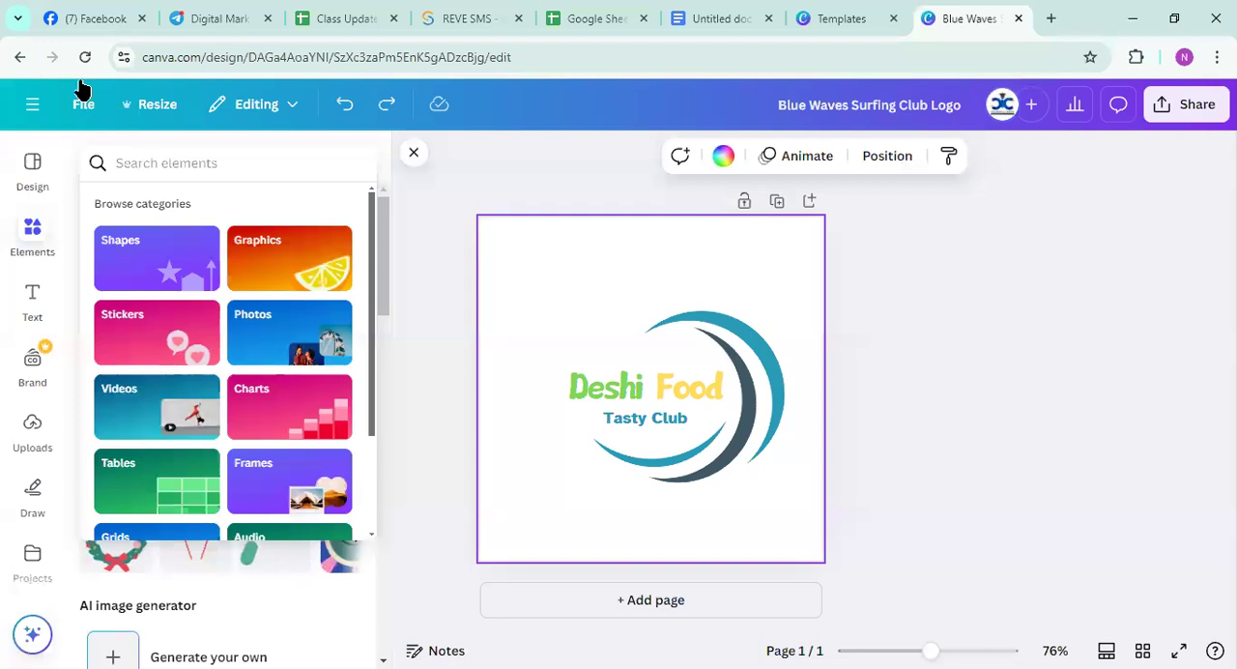
click(41, 168)
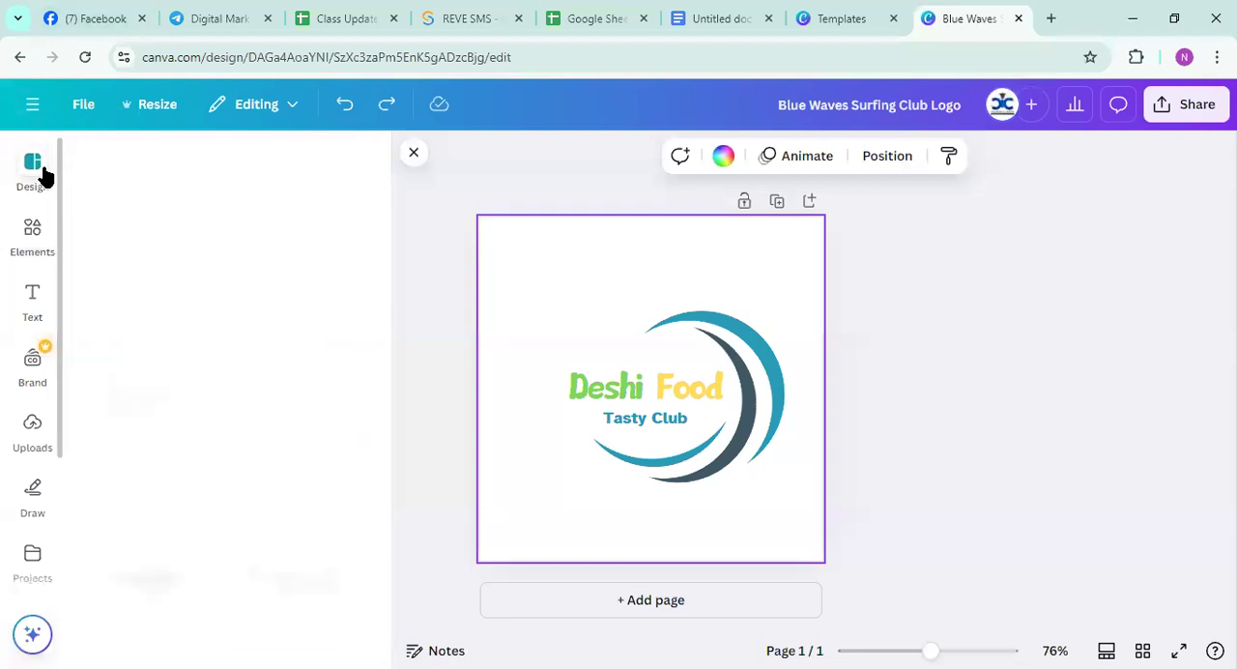
click(32, 232)
click(143, 167)
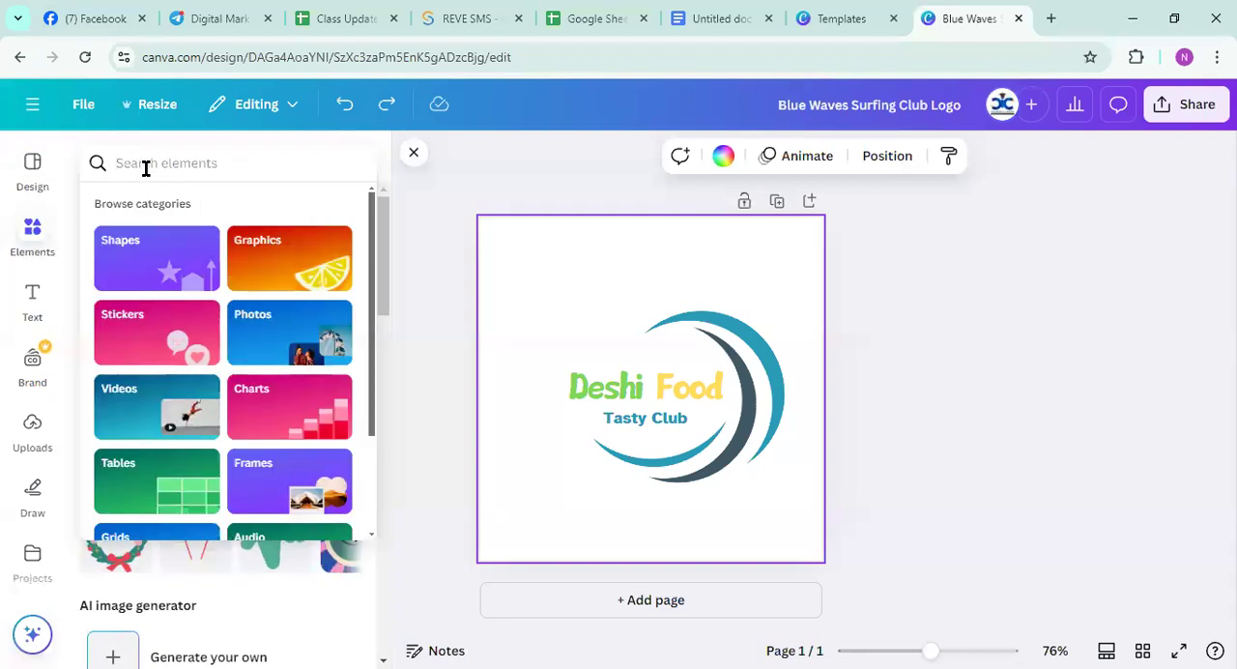
text(food)
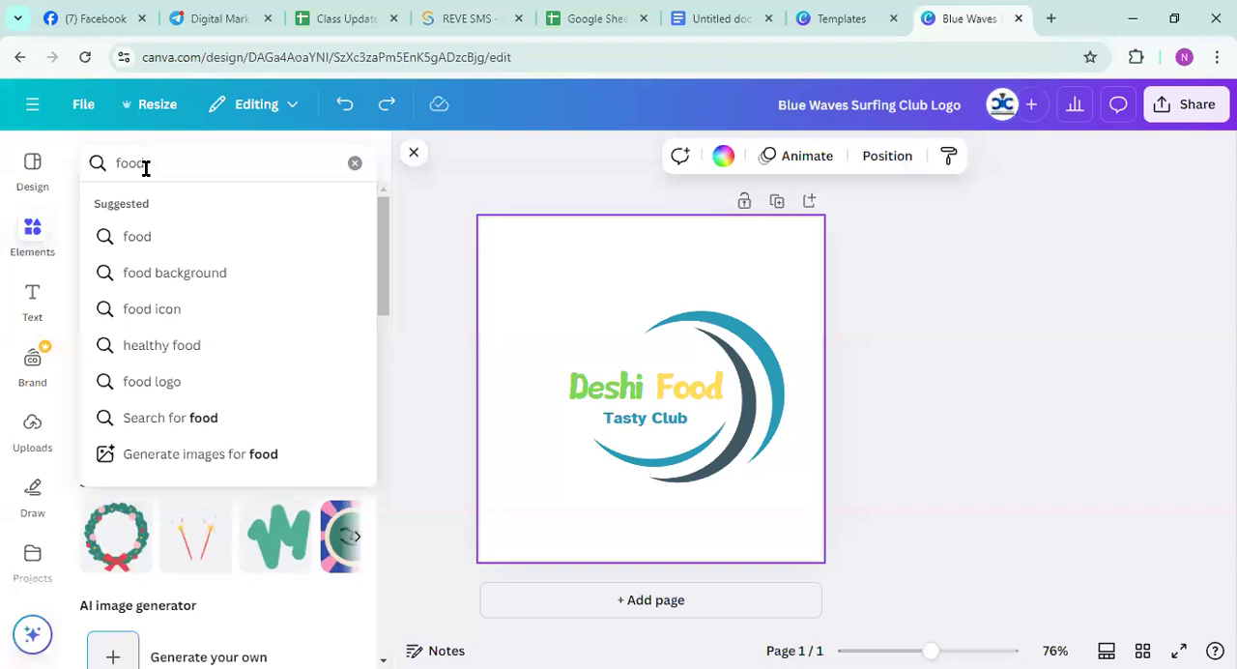
click(183, 308)
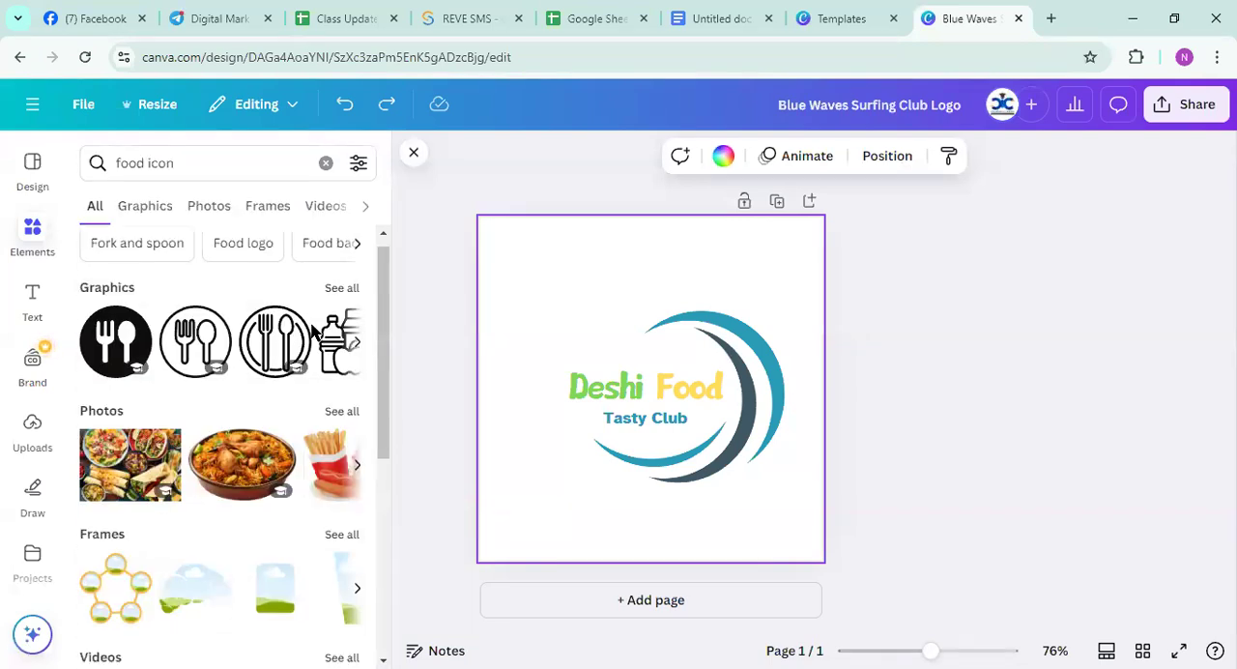
scroll(311, 328, down, 4)
scroll(312, 328, up, 5)
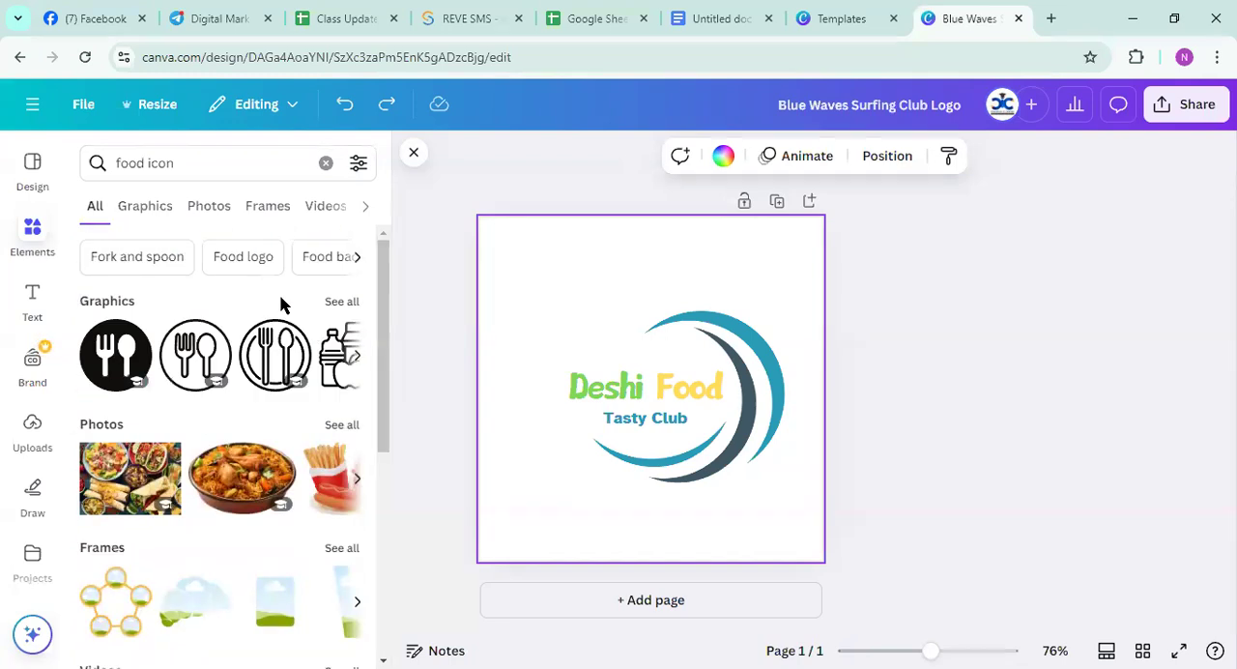
Add the black outline vegetable bowl from the food icon graphics and place it behind the logo name, about 227 by 237 px
click(138, 215)
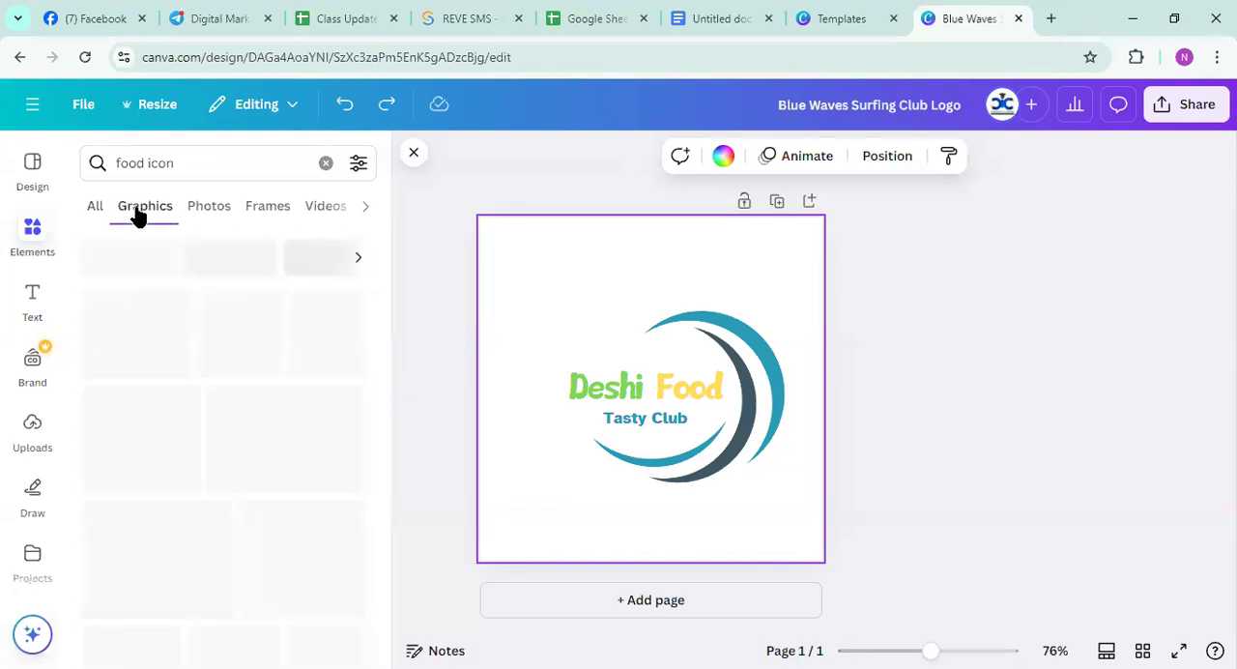
scroll(221, 357, down, 3)
scroll(220, 358, down, 1)
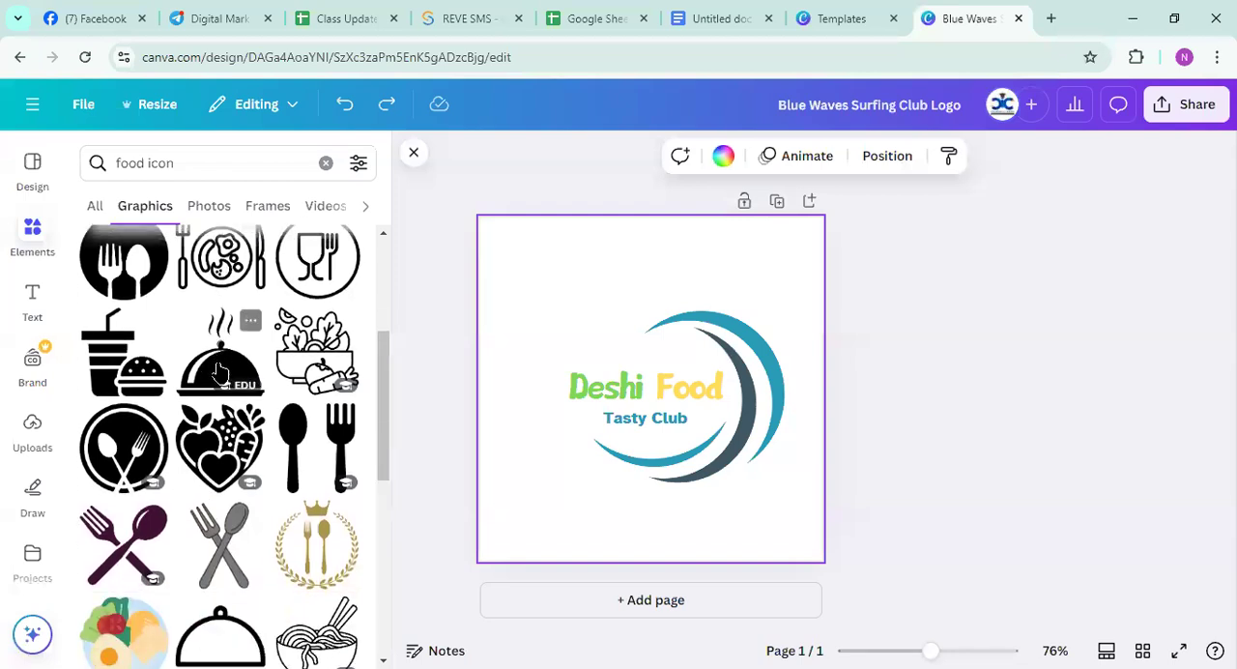
click(317, 349)
drag(718, 460, 758, 479)
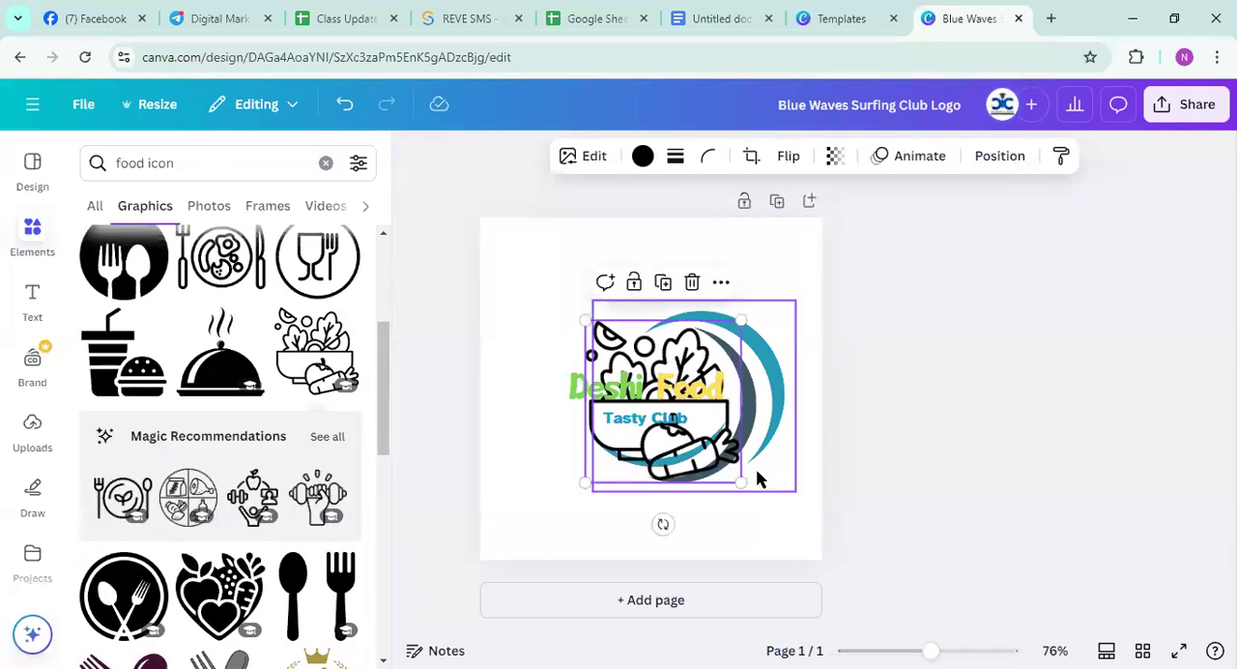
Keep the vegetable bowl graphic's transparency at 100 and send the graphic to the back
click(834, 158)
mouse_move(877, 232)
mouse_down()
mouse_move(803, 235)
mouse_move(894, 237)
mouse_up()
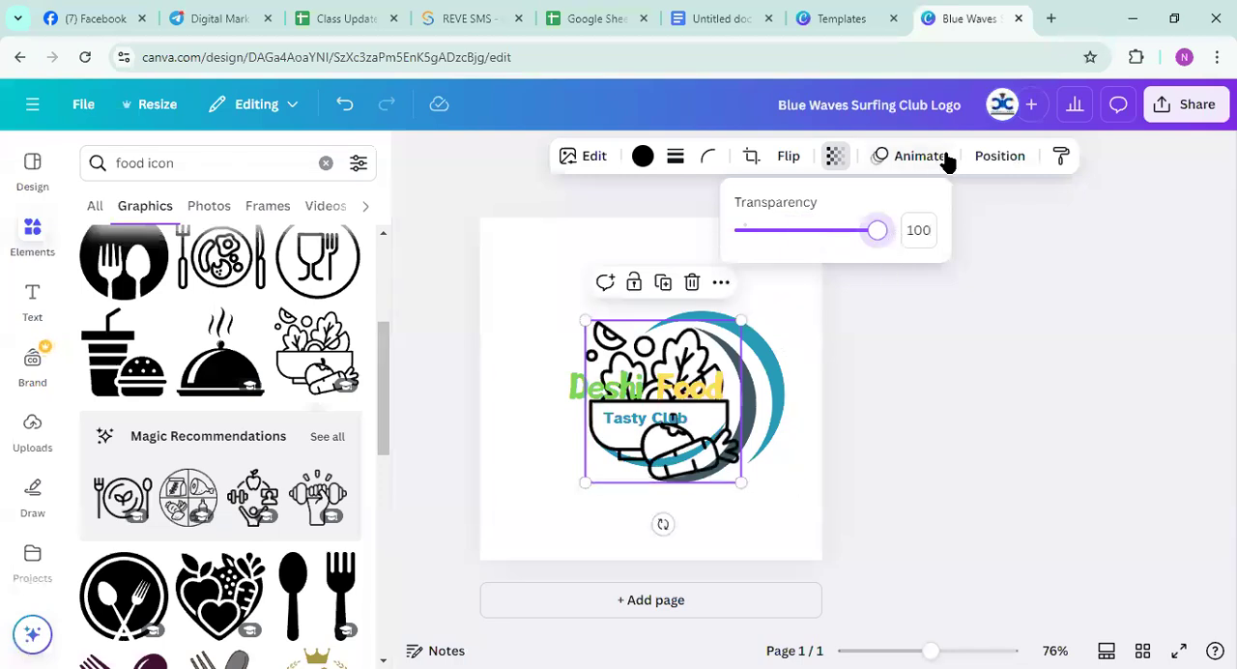
click(986, 155)
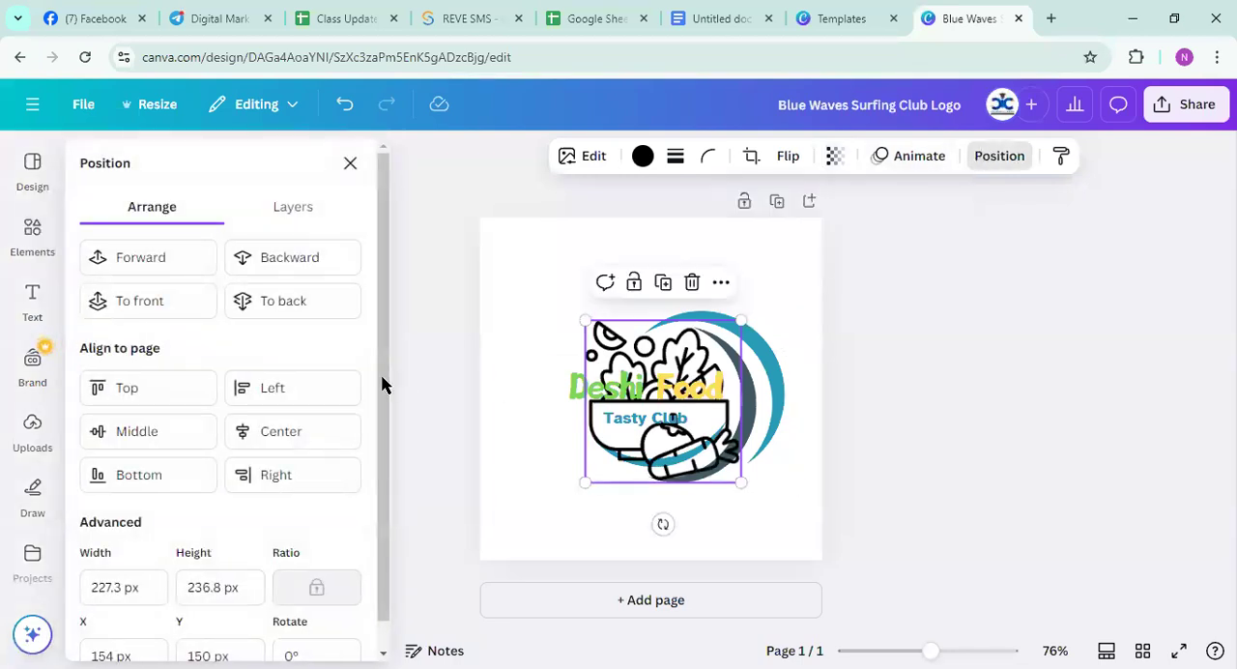
click(287, 302)
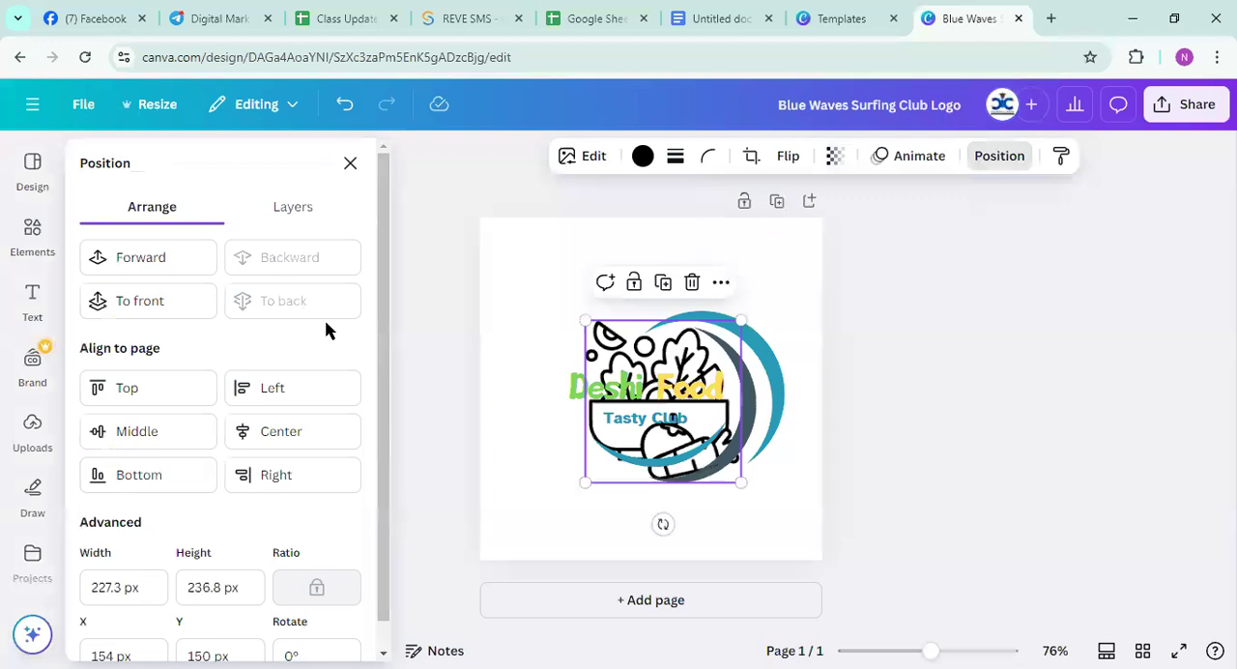
key(Escape)
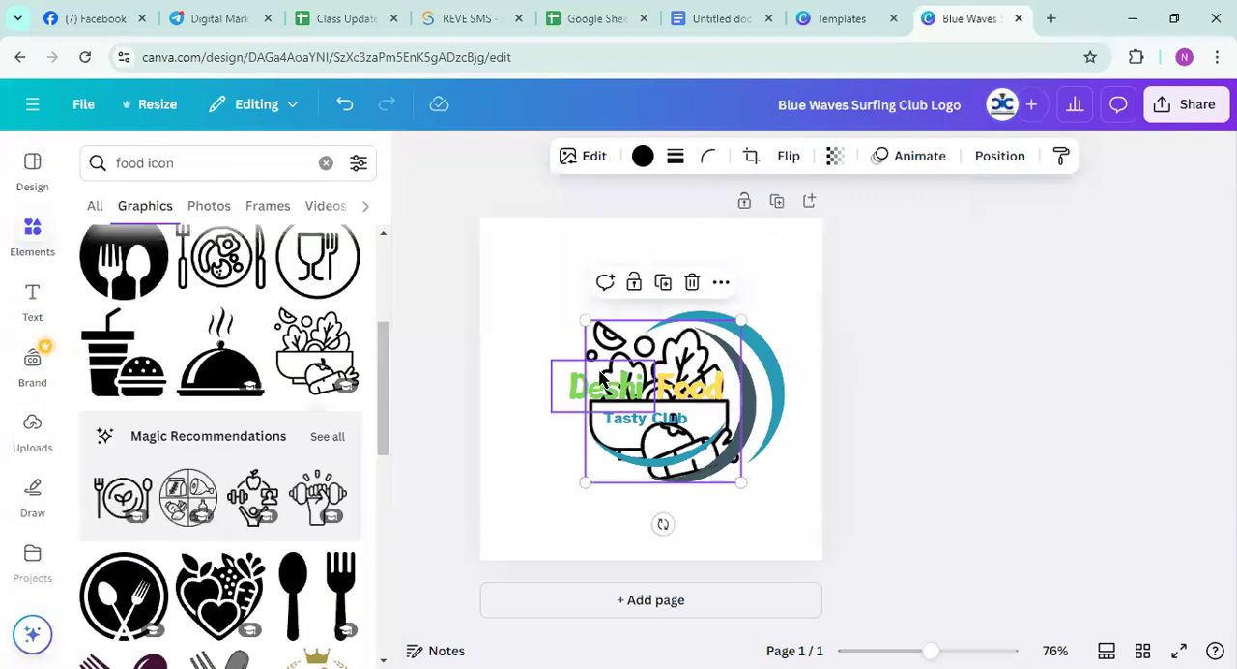
Send the crescent wave graphic to the back, behind the vegetable bowl
click(723, 317)
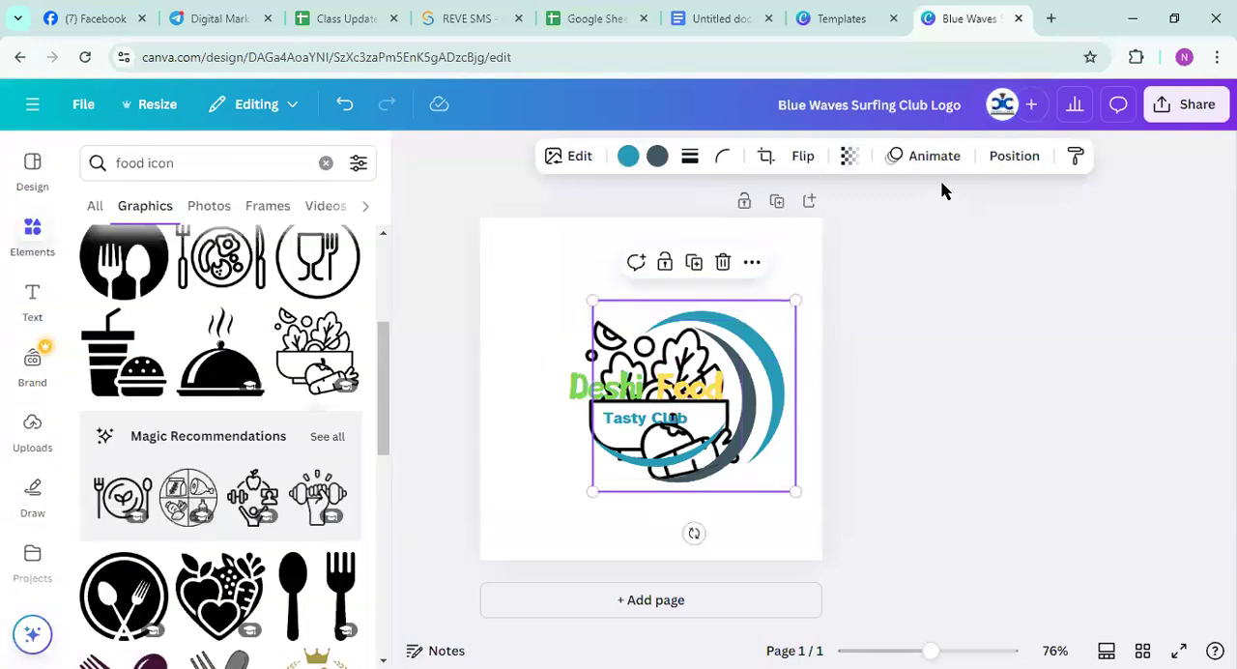
click(996, 158)
click(275, 303)
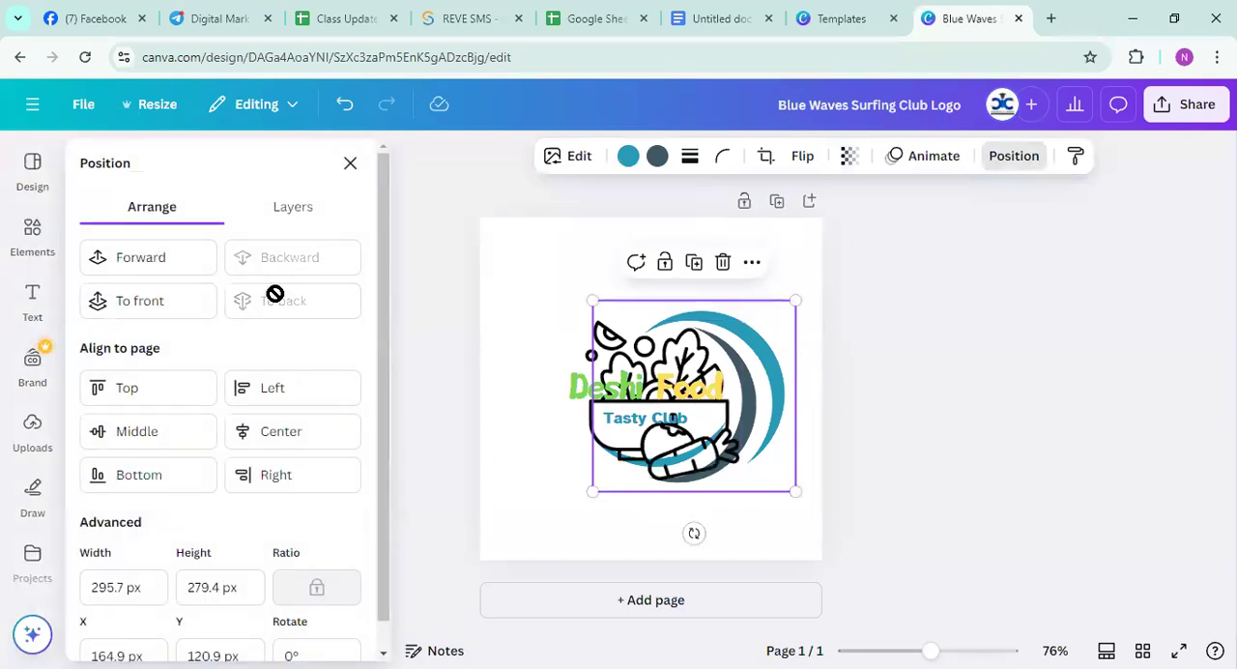
click(522, 326)
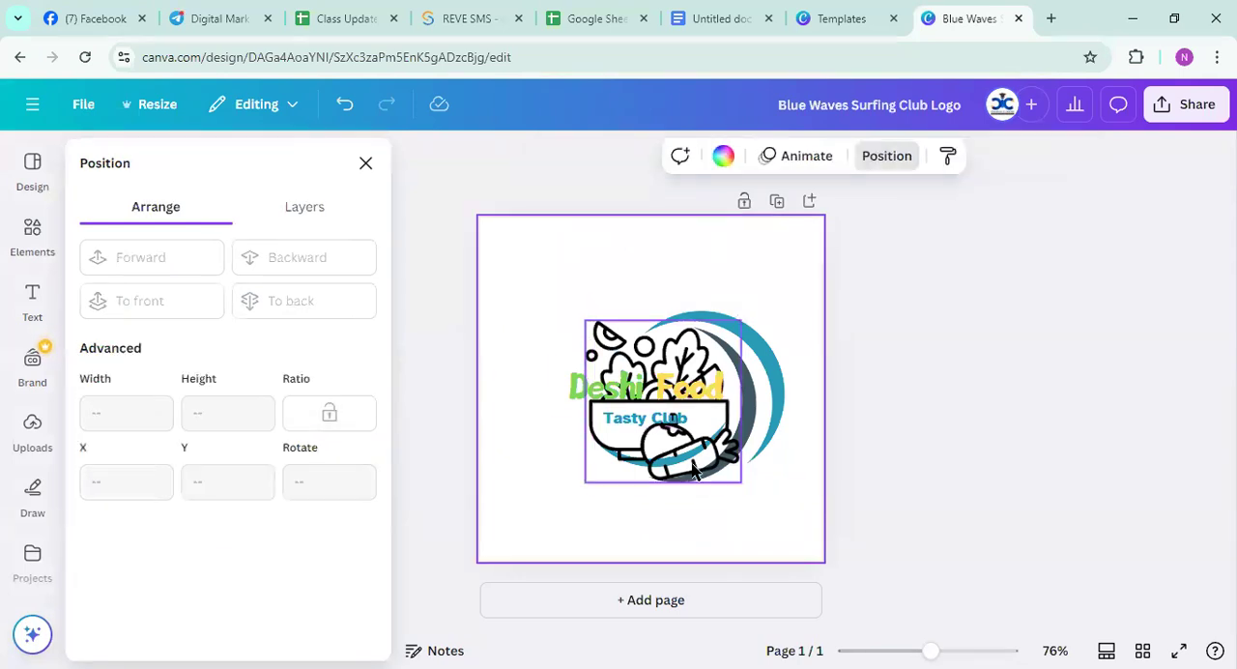
Nudge the vegetable bowl graphic slightly upward behind the logo name and set its transparency to 29
mouse_move(703, 449)
mouse_down()
mouse_move(618, 443)
mouse_move(695, 433)
mouse_move(702, 444)
mouse_up()
click(834, 155)
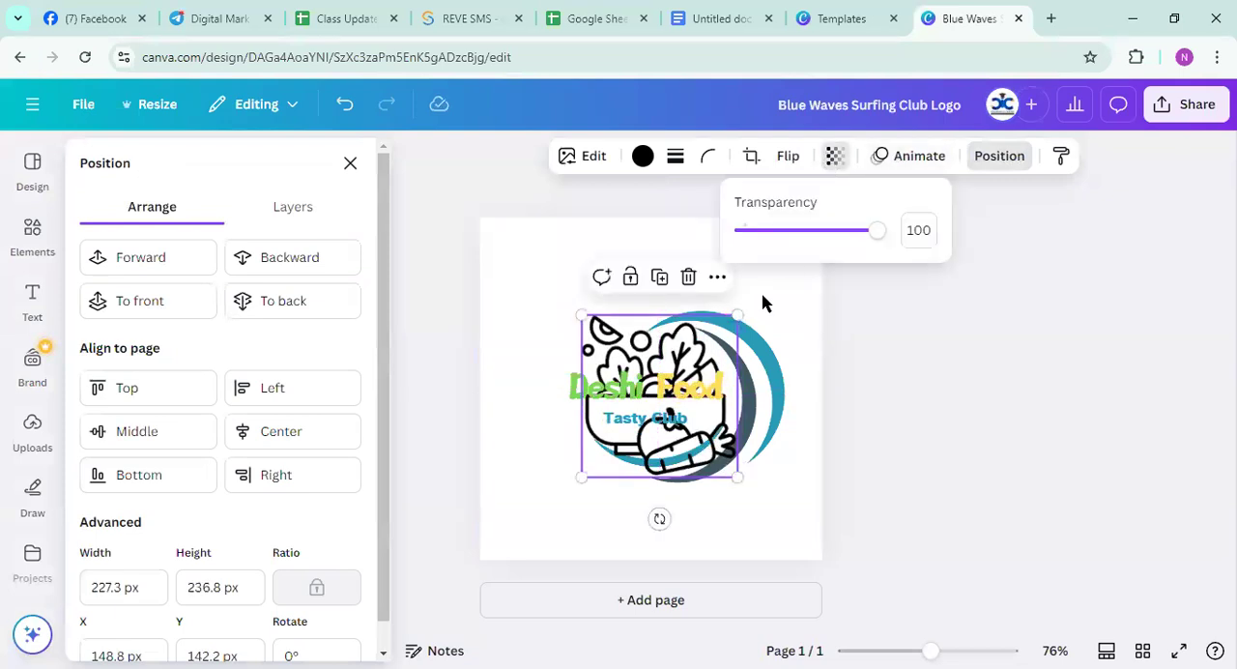
drag(865, 233, 779, 237)
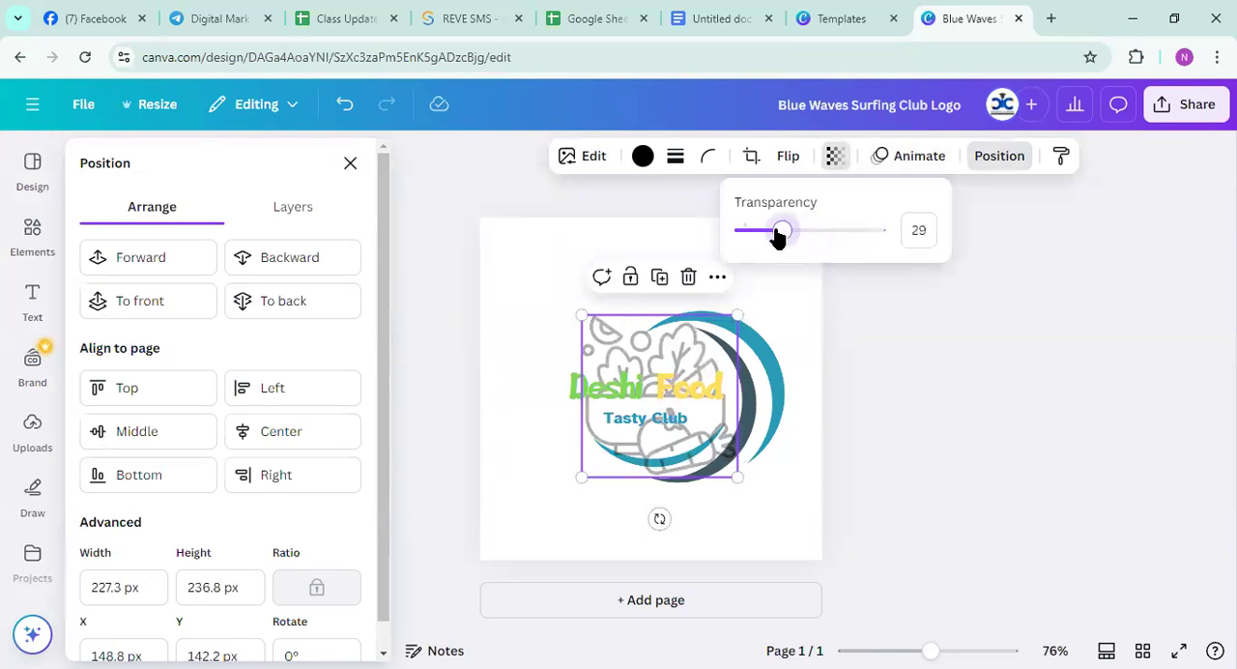
click(512, 416)
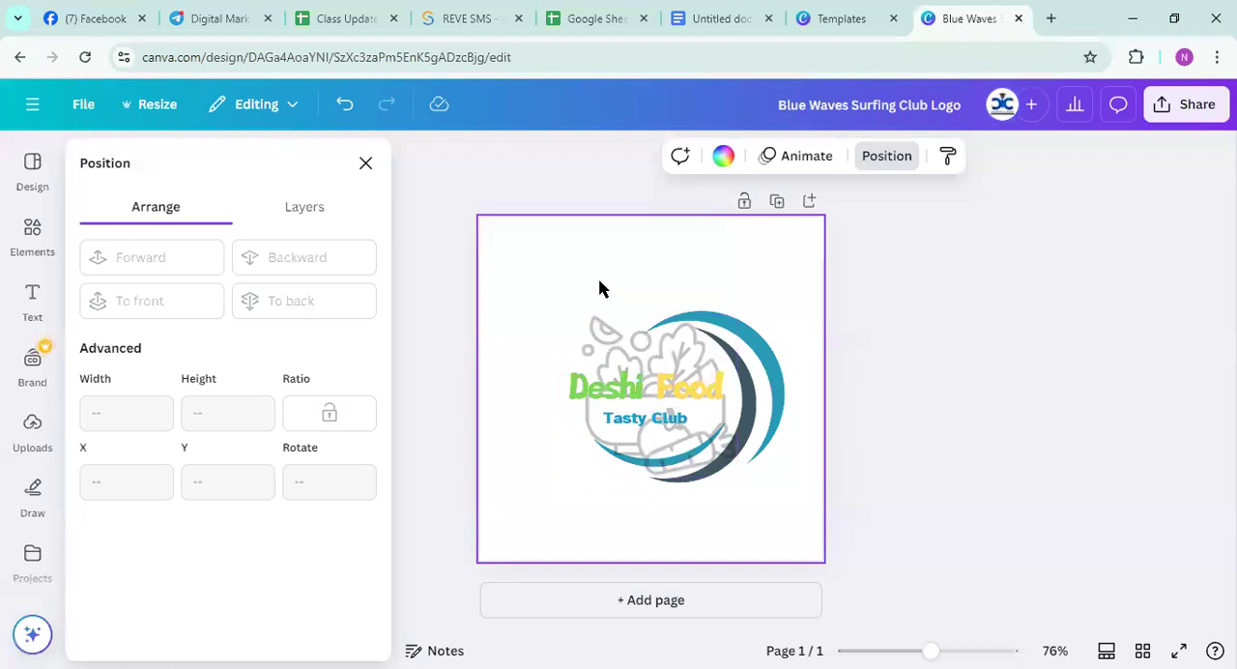
Download the Deshi Food logo design as a PNG at 500 × 500 px
click(1194, 108)
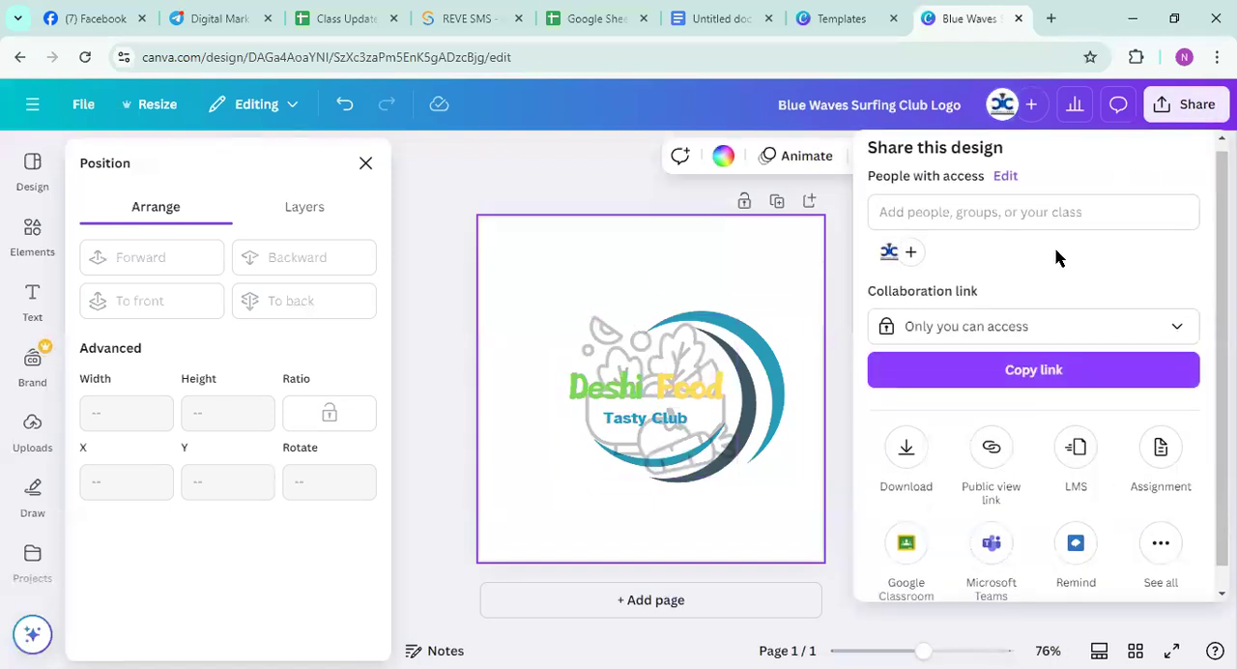
click(908, 432)
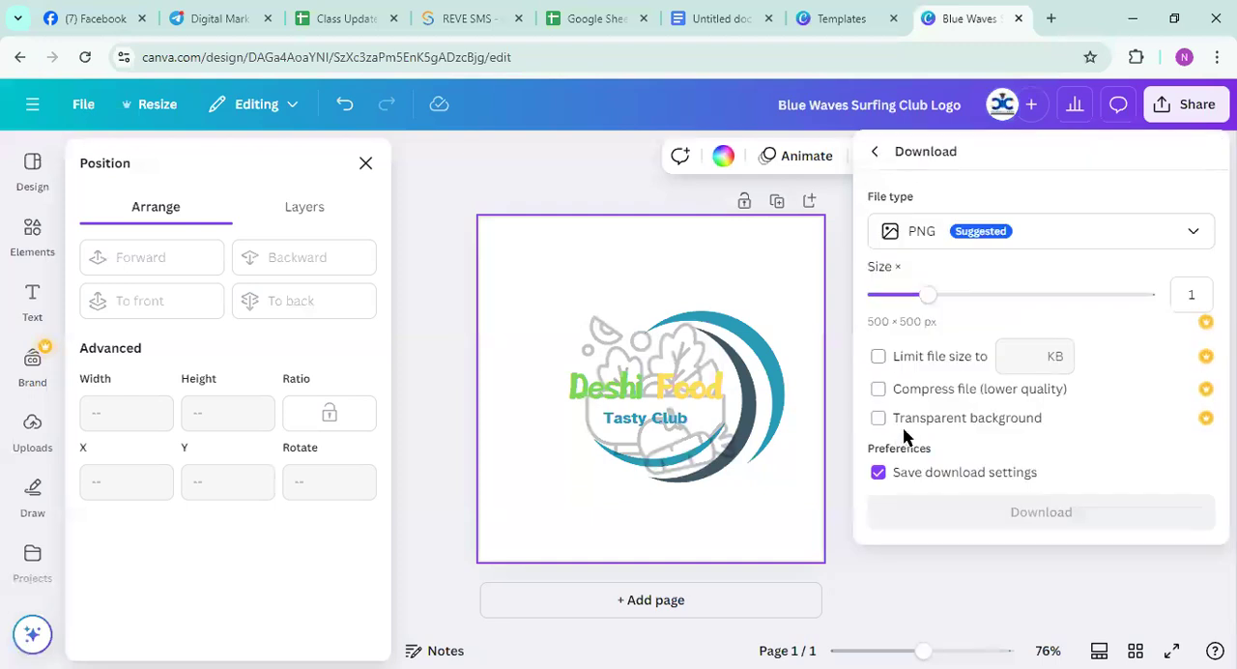
click(1012, 519)
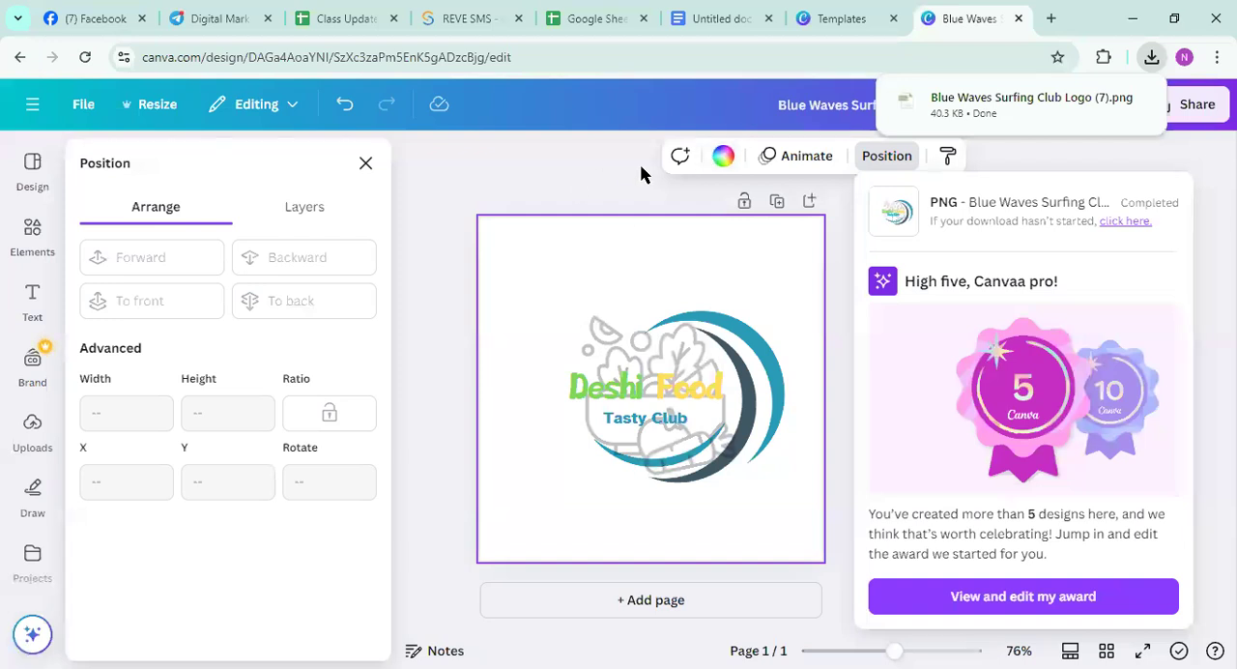
Dismiss the download notice and return from the logo design to the Canva home page
click(594, 179)
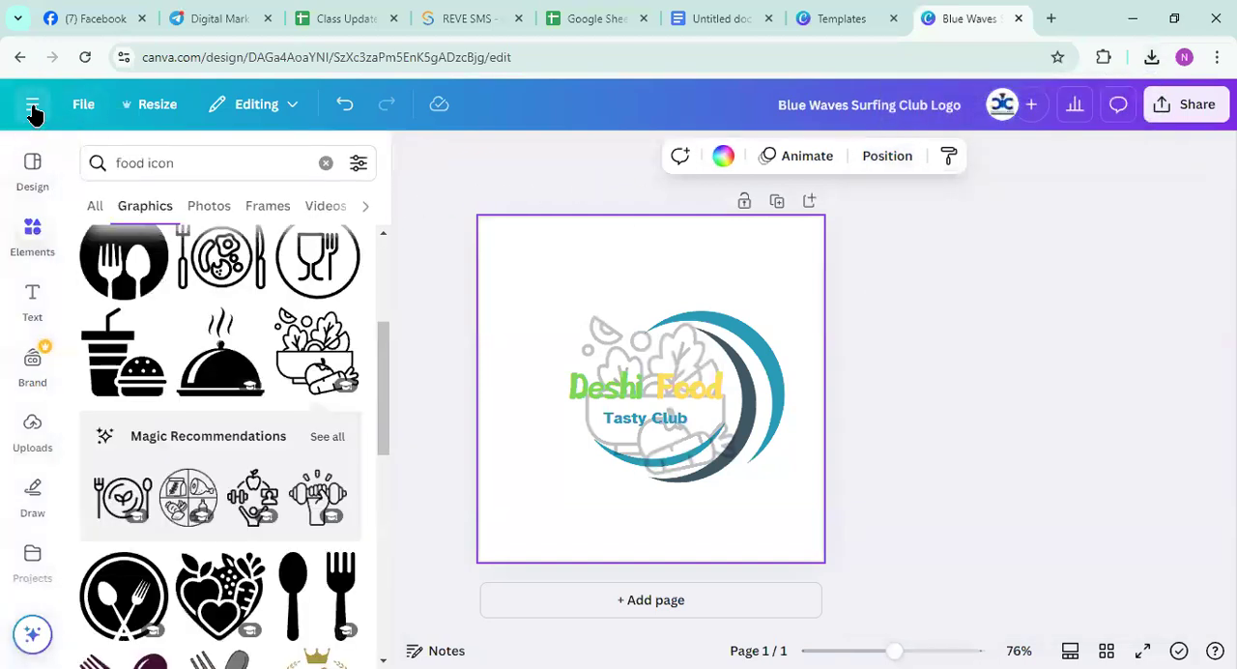
click(33, 112)
click(29, 112)
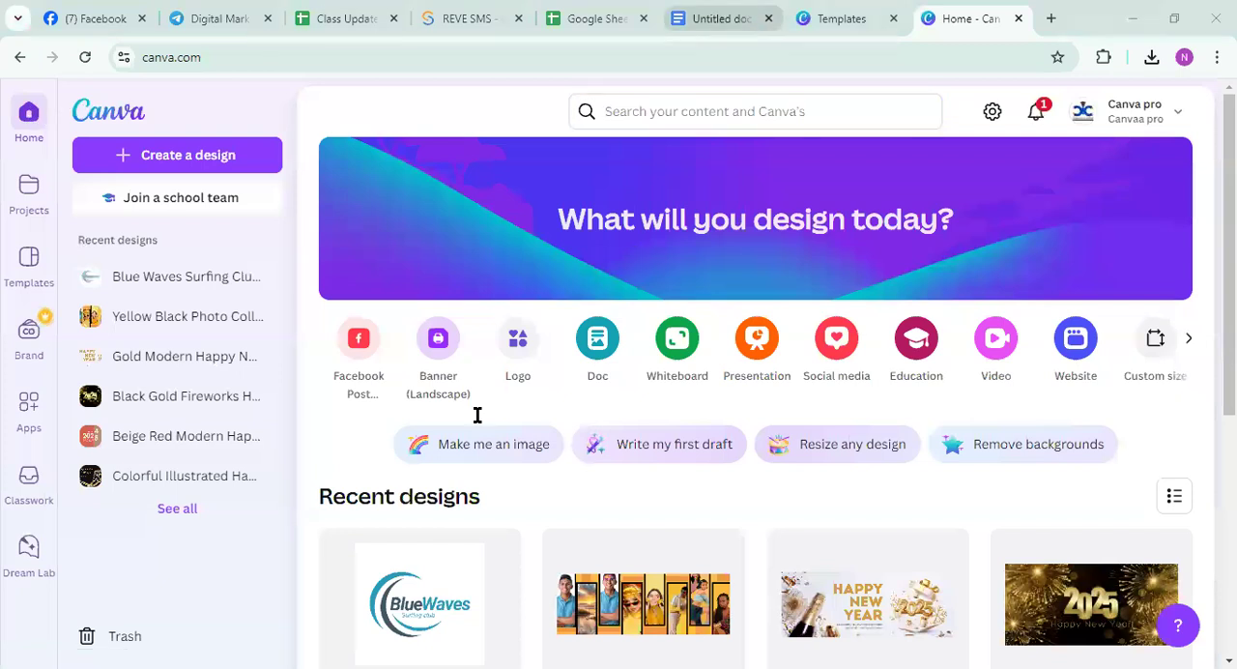
Check the Visiting Card/Business Card topic in the Google Docs outline, and return to the Canva home page
click(720, 18)
drag(477, 414, 567, 403)
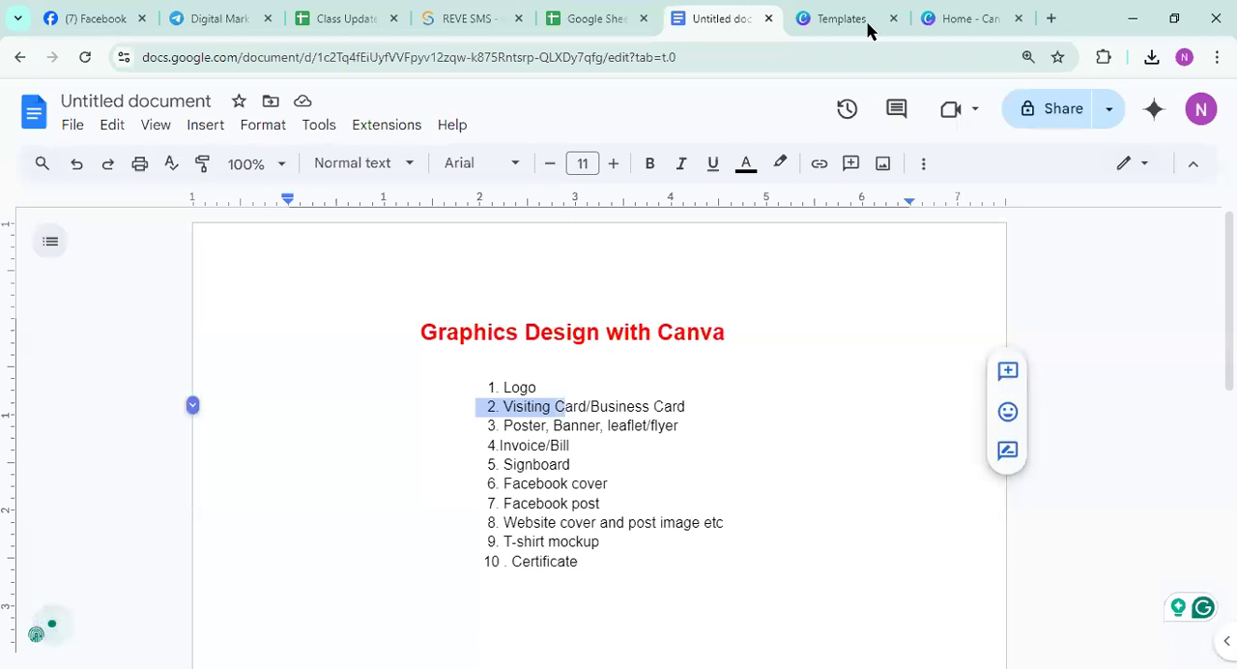
click(961, 19)
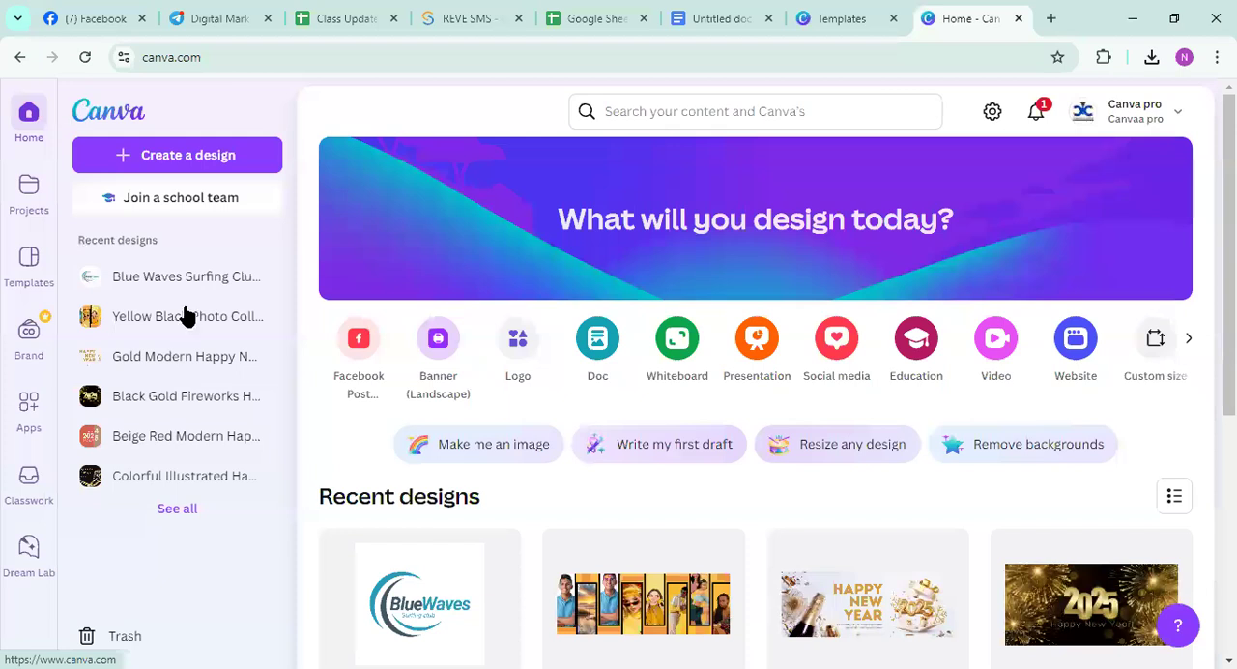
Search Canva's content for "visiting card"
click(623, 110)
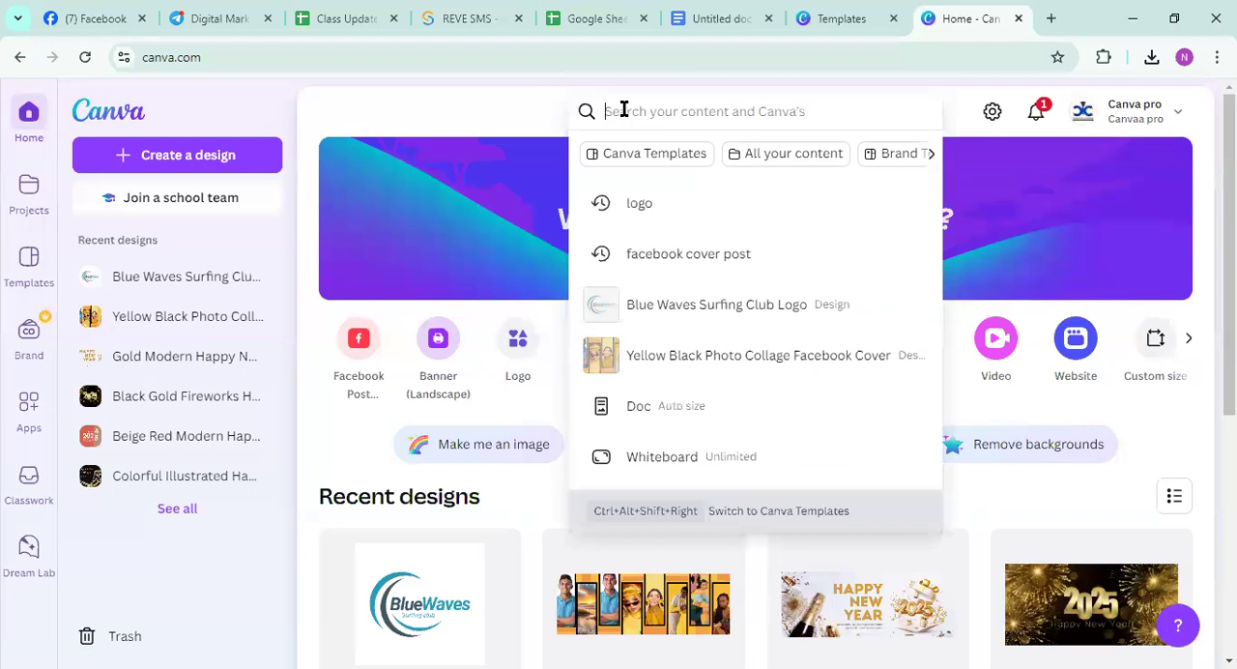
text(visiting card)
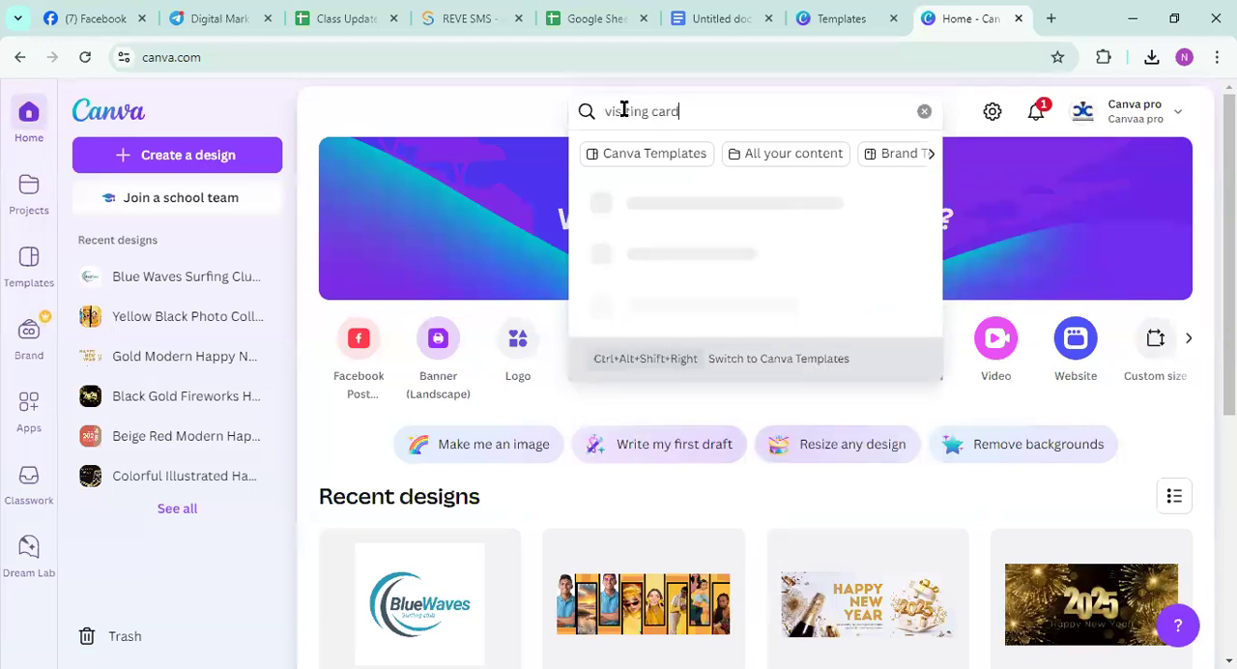
key(Return)
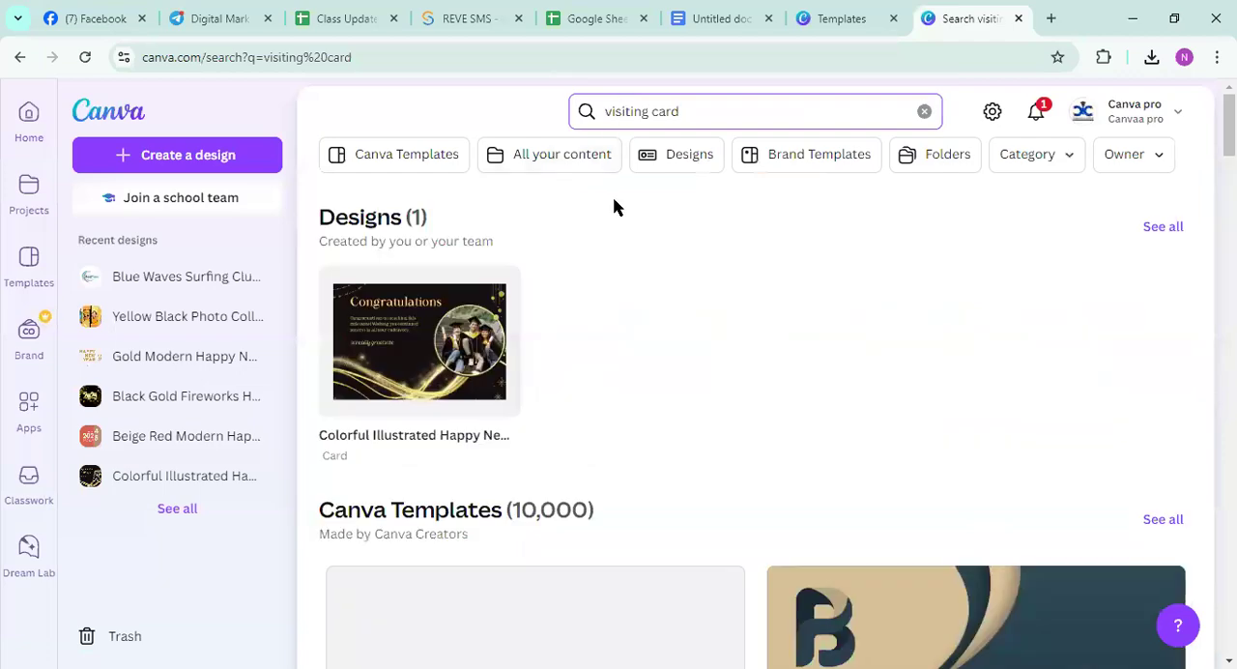
Browse the business card templates and open the Black Gold Modern Business Card template for customizing
scroll(618, 222, down, 10)
scroll(623, 248, down, 9)
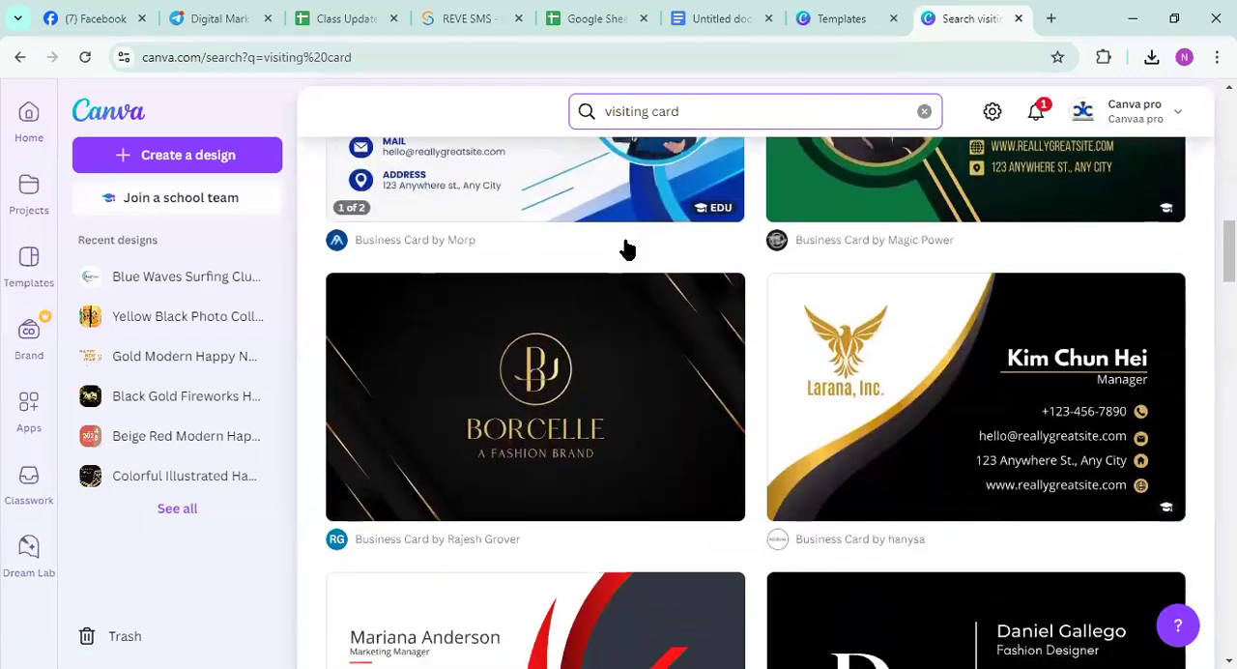
scroll(630, 280, down, 10)
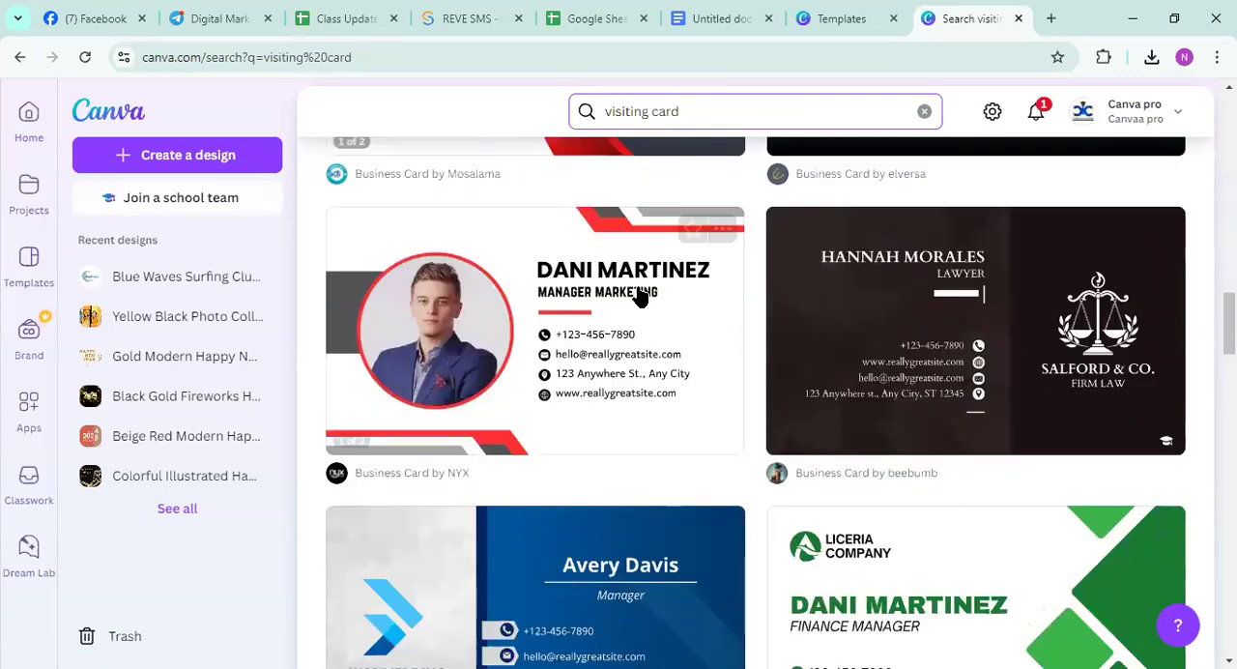
scroll(643, 297, up, 3)
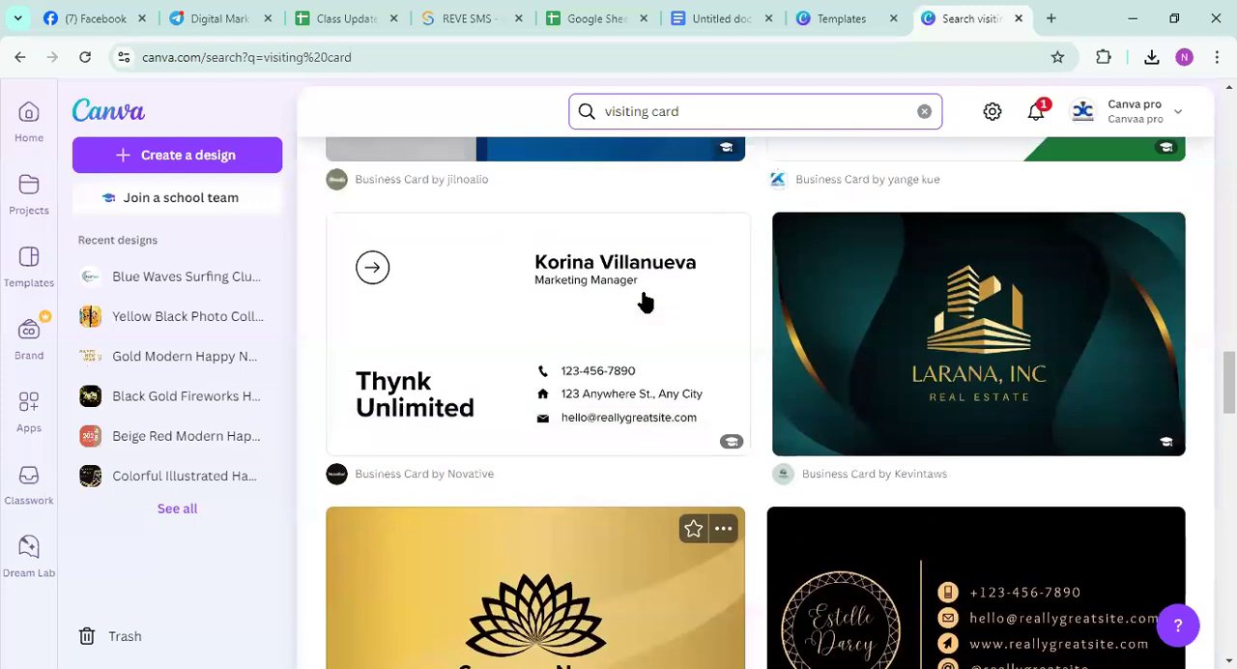
scroll(645, 299, down, 5)
scroll(647, 309, up, 2)
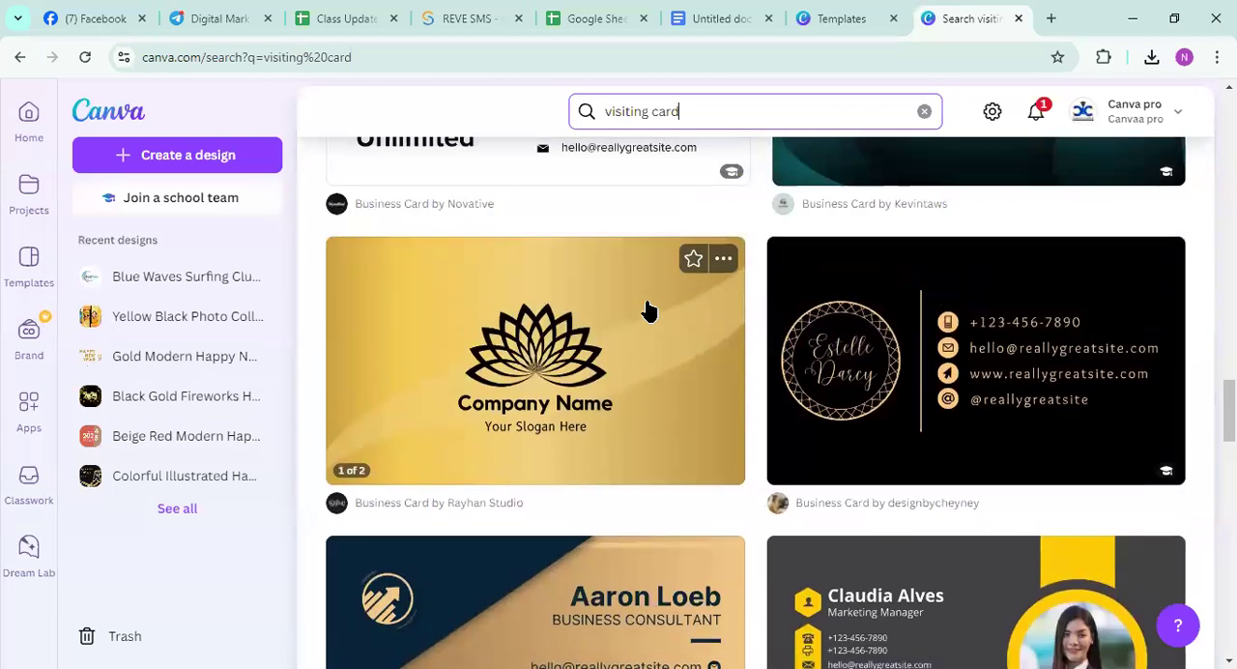
scroll(648, 309, down, 4)
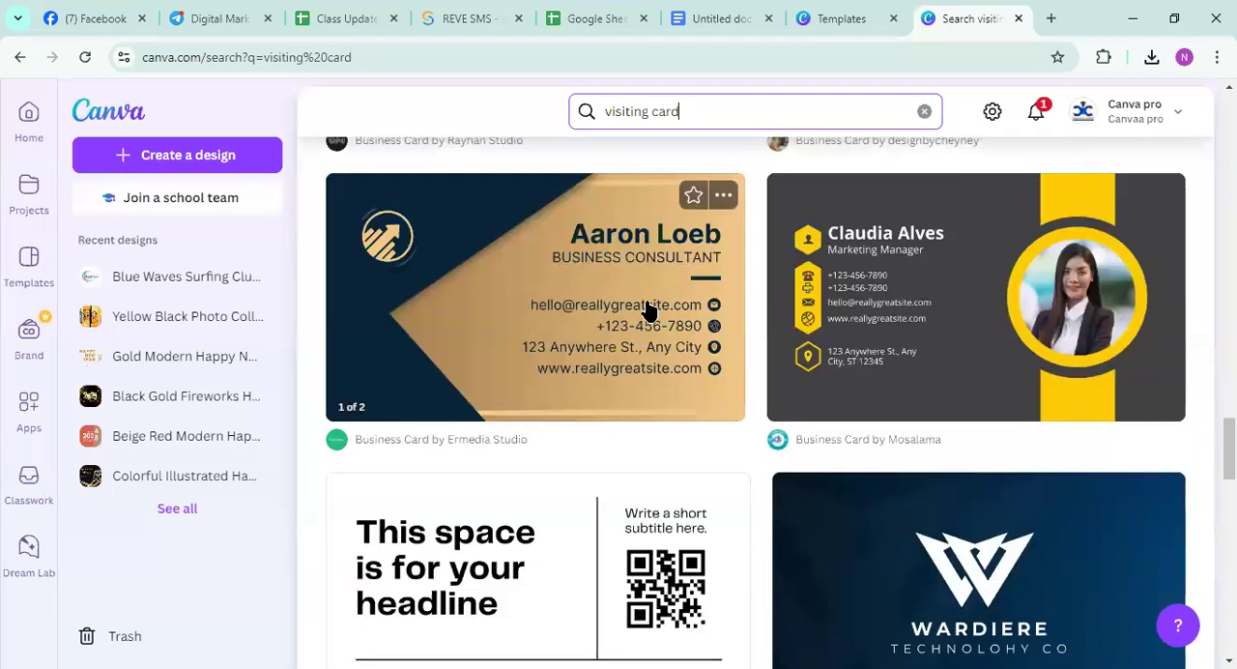
scroll(647, 309, down, 6)
scroll(648, 309, up, 10)
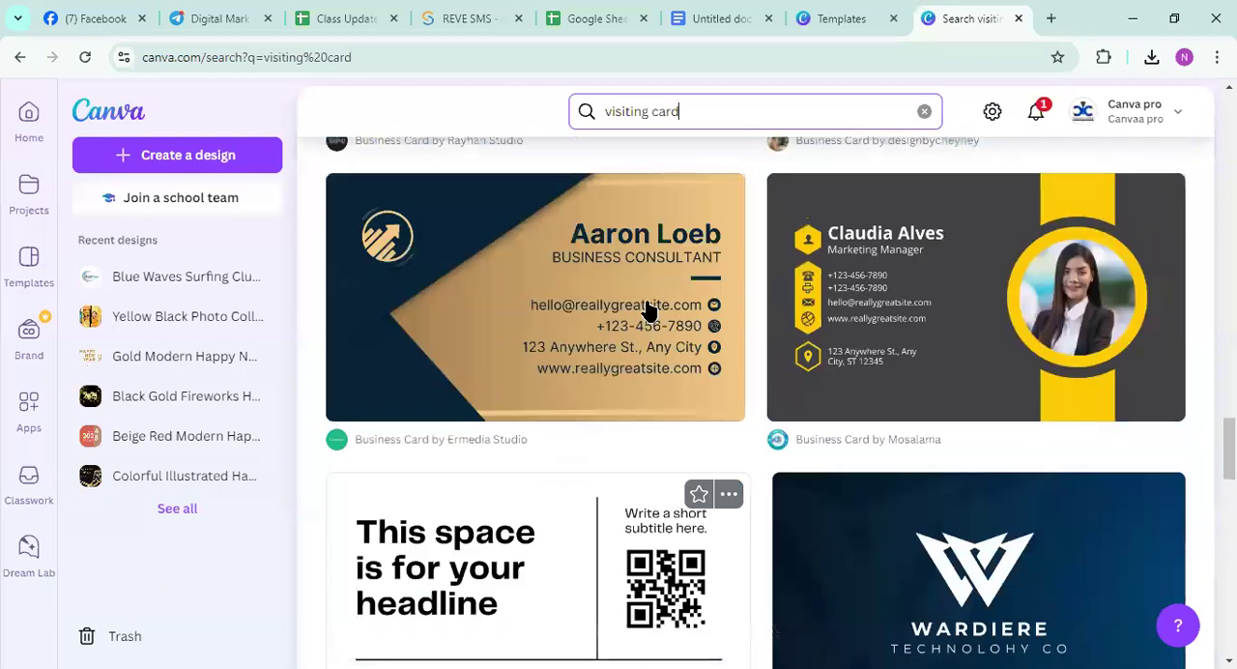
scroll(647, 309, up, 5)
scroll(649, 311, up, 2)
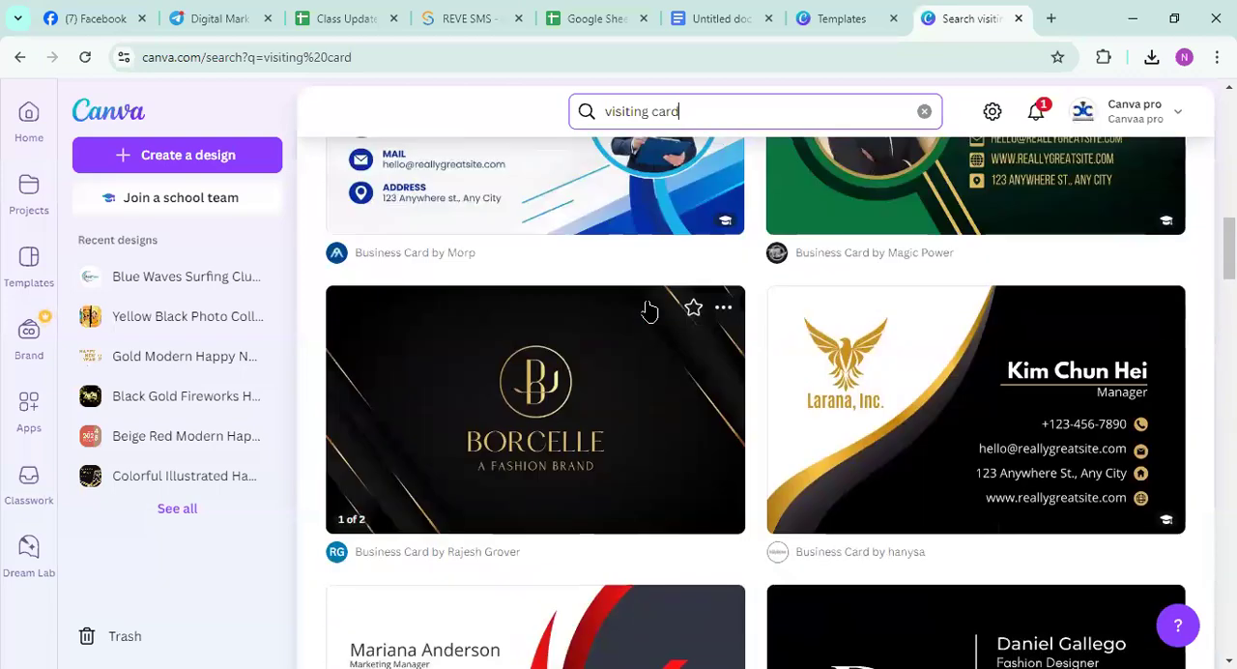
click(907, 396)
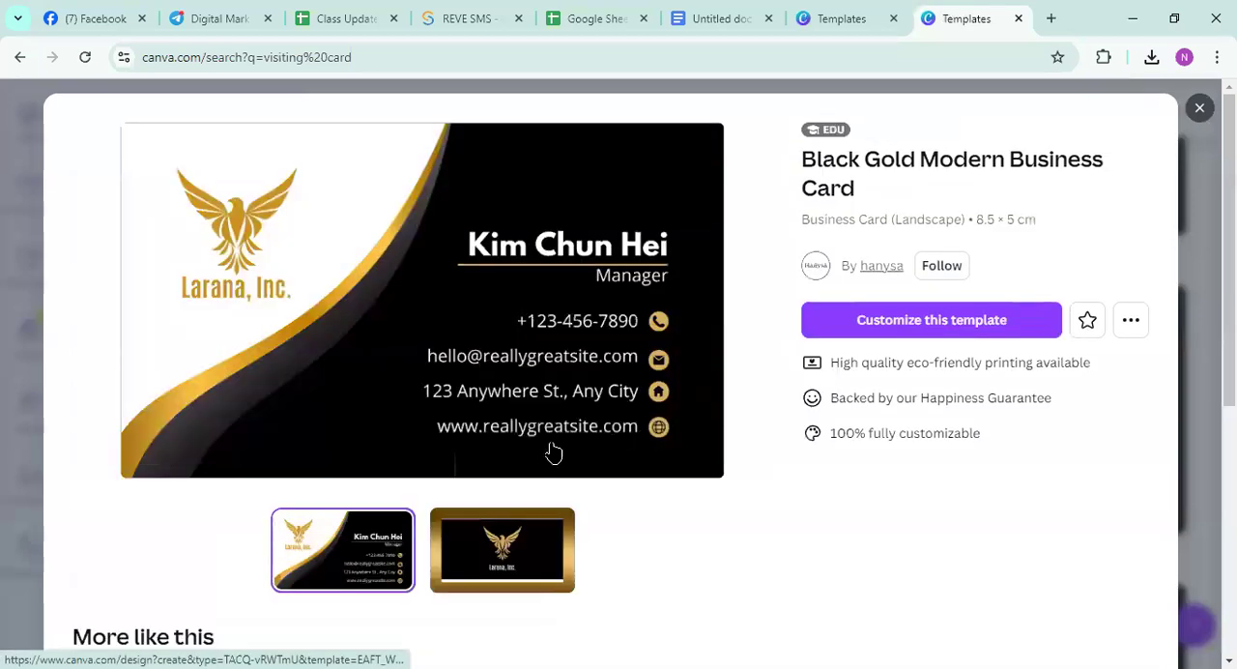
click(948, 326)
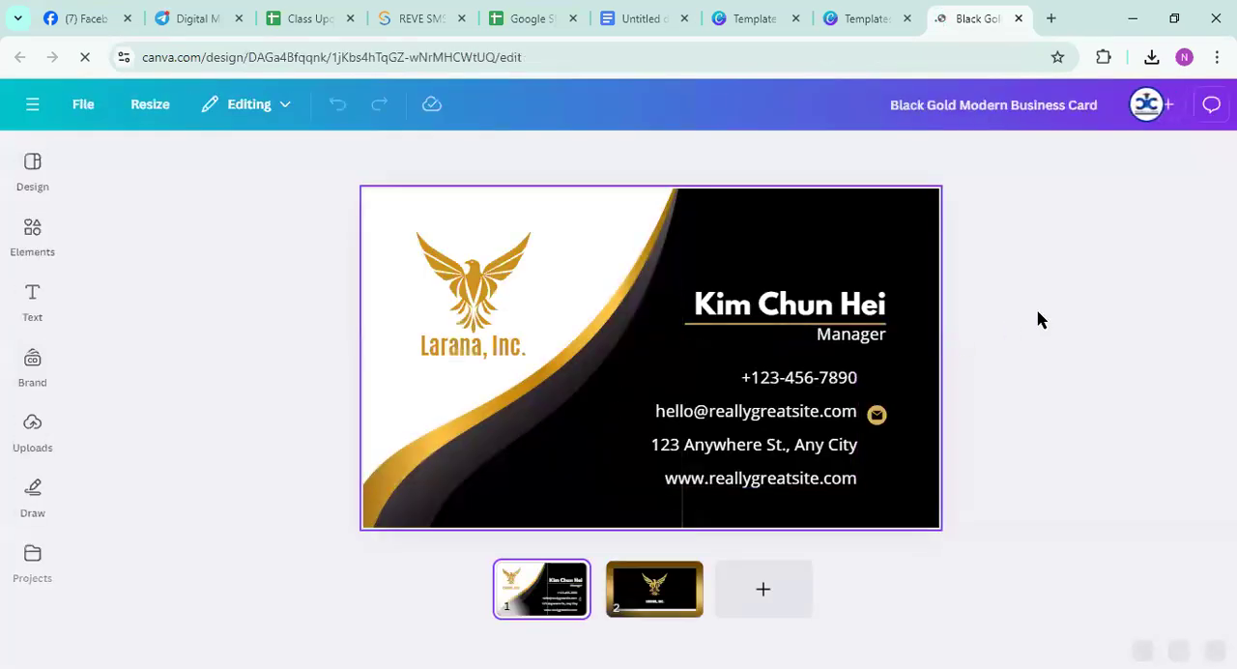
Look through the suggested business card templates and briefly select all elements on the card's front page to review them
click(31, 162)
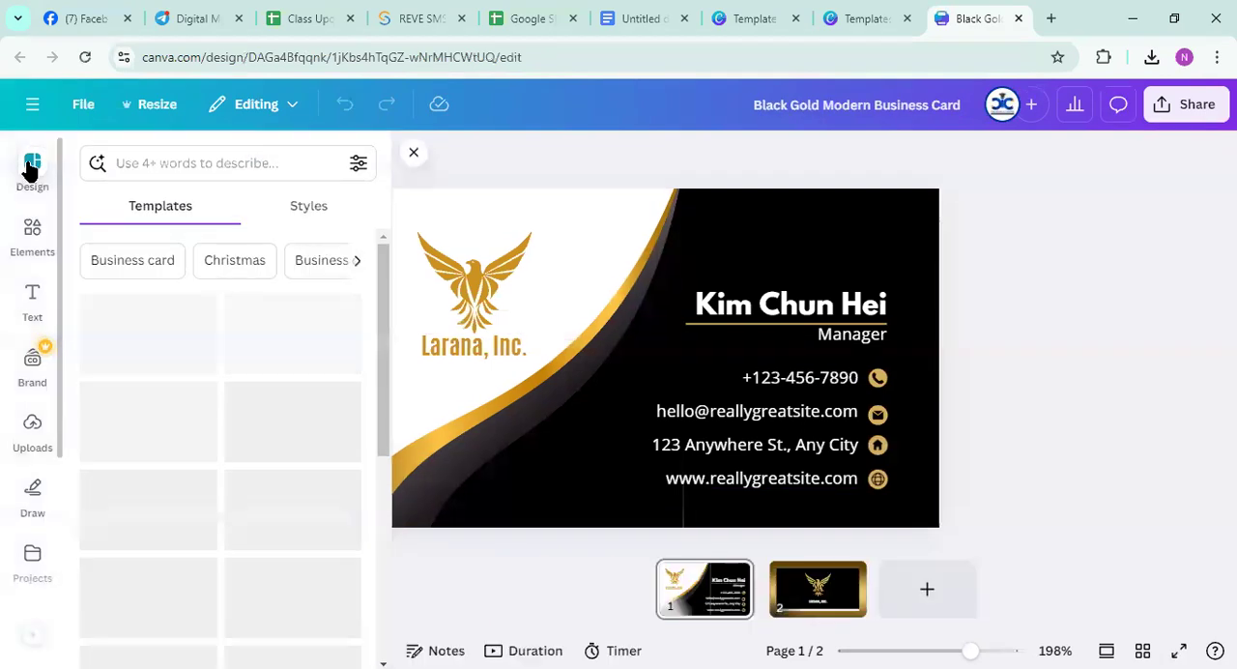
scroll(261, 348, down, 5)
scroll(262, 350, down, 6)
scroll(269, 362, up, 9)
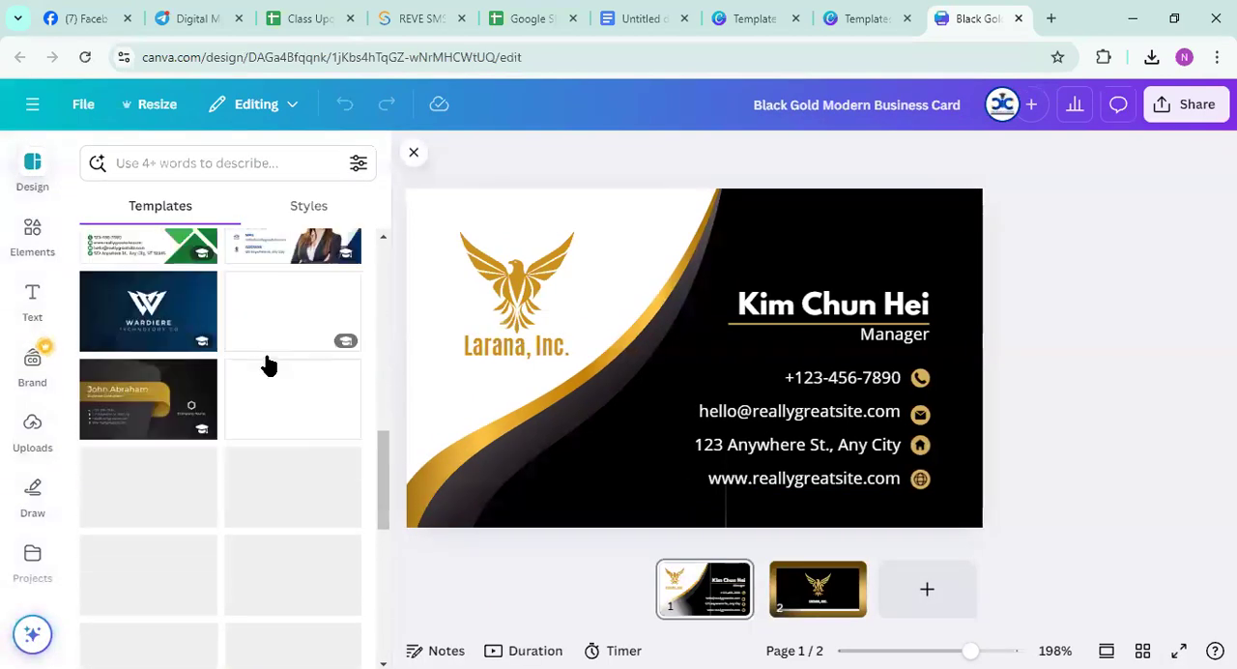
drag(1138, 493, 408, 207)
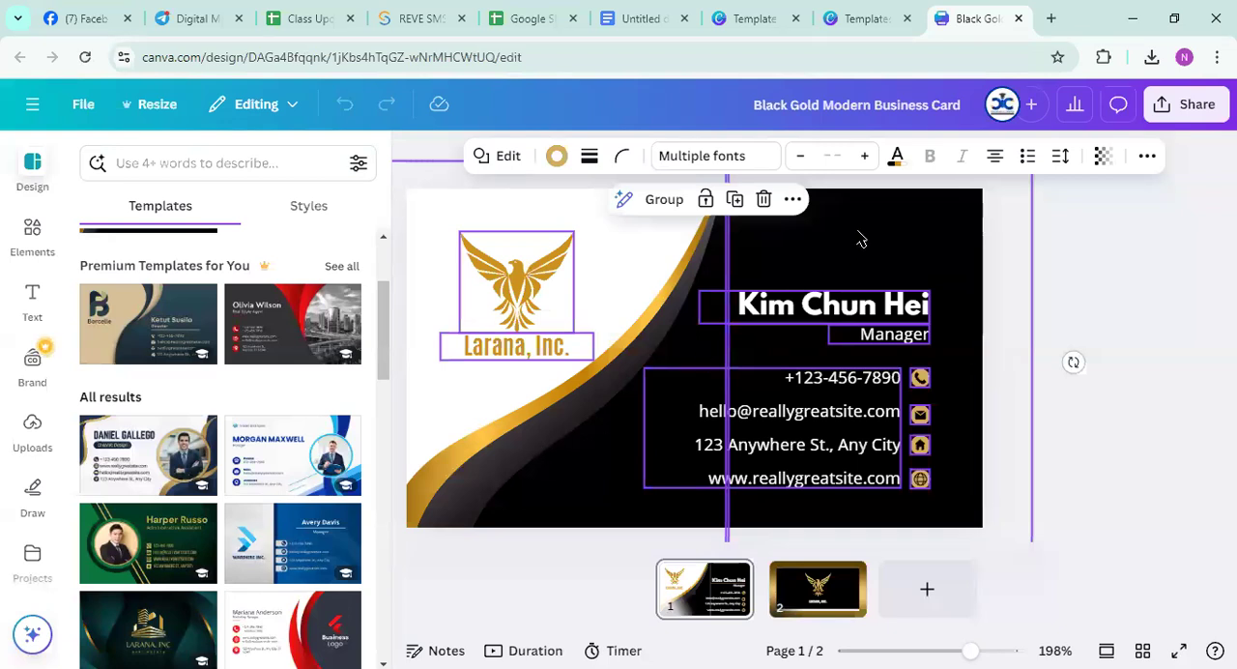
click(1073, 254)
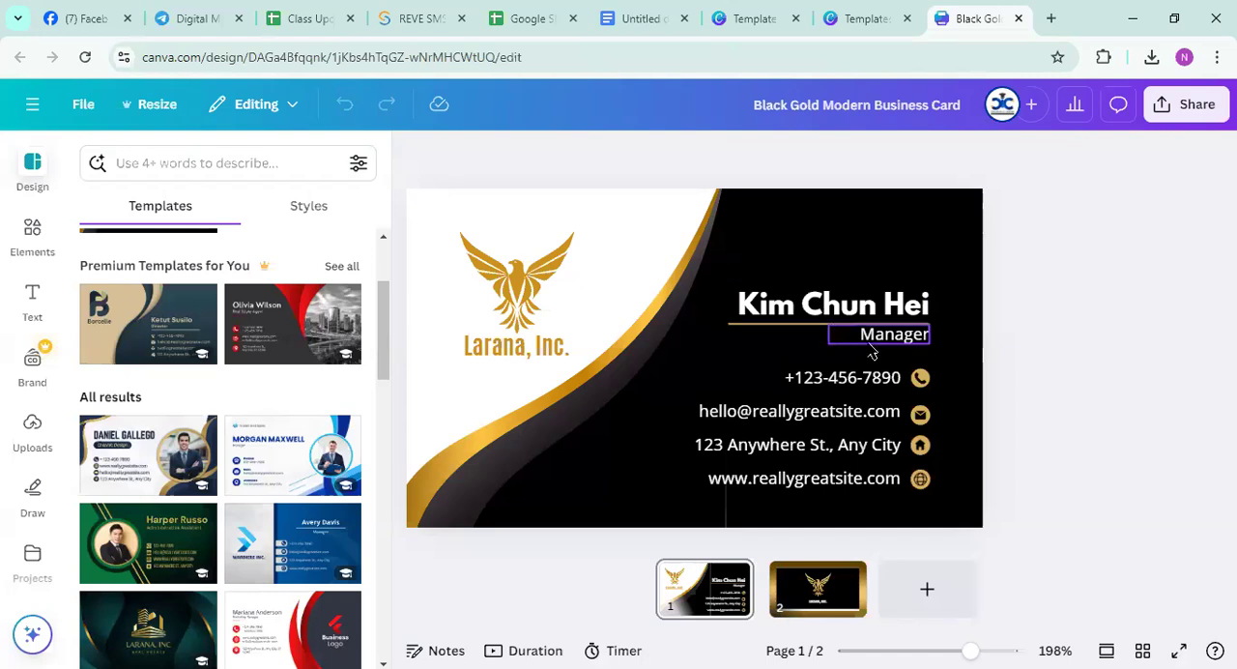
double_click(779, 304)
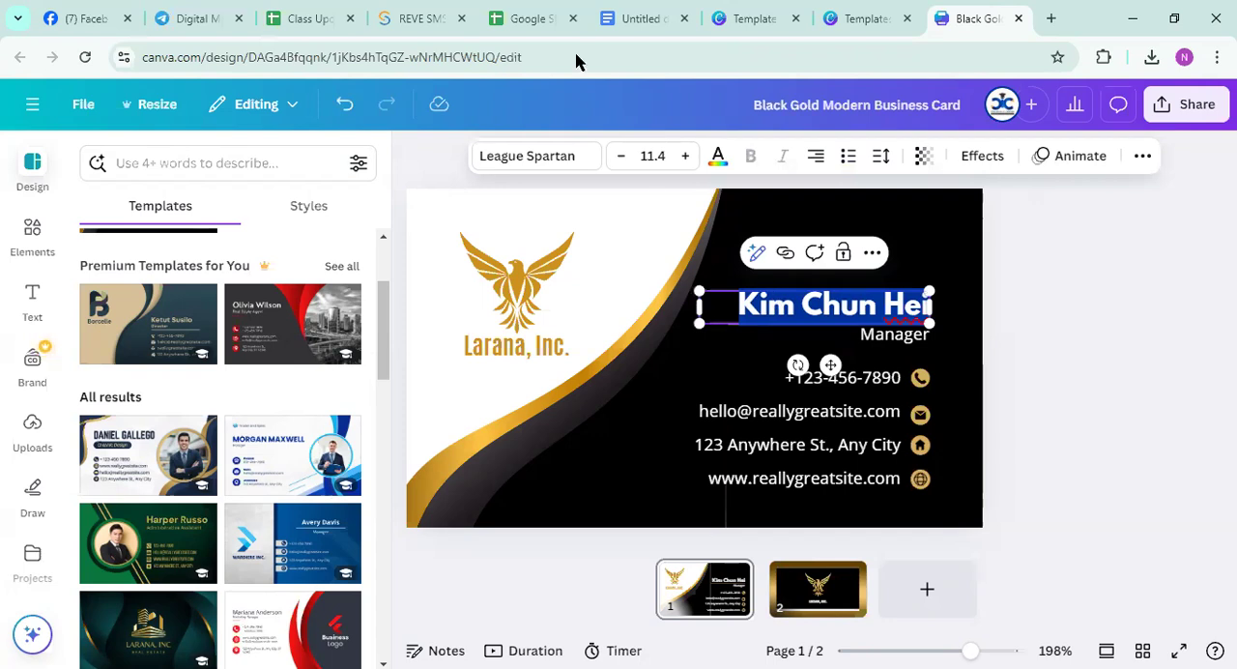
key(Escape)
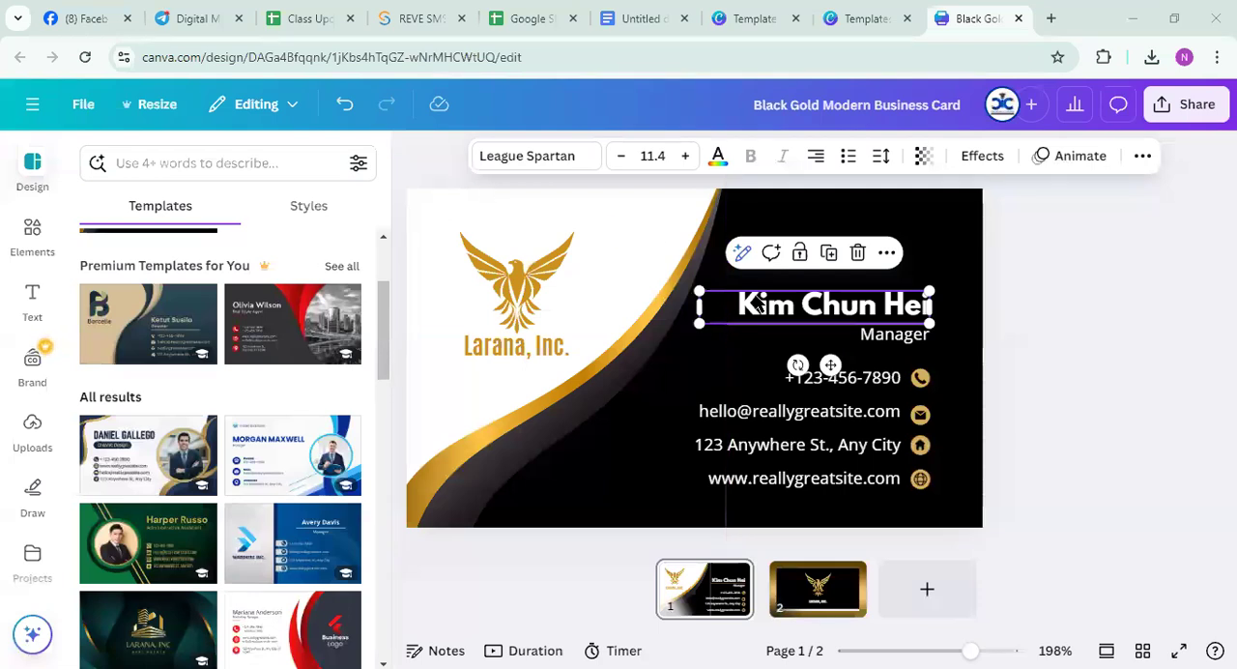
key(Return)
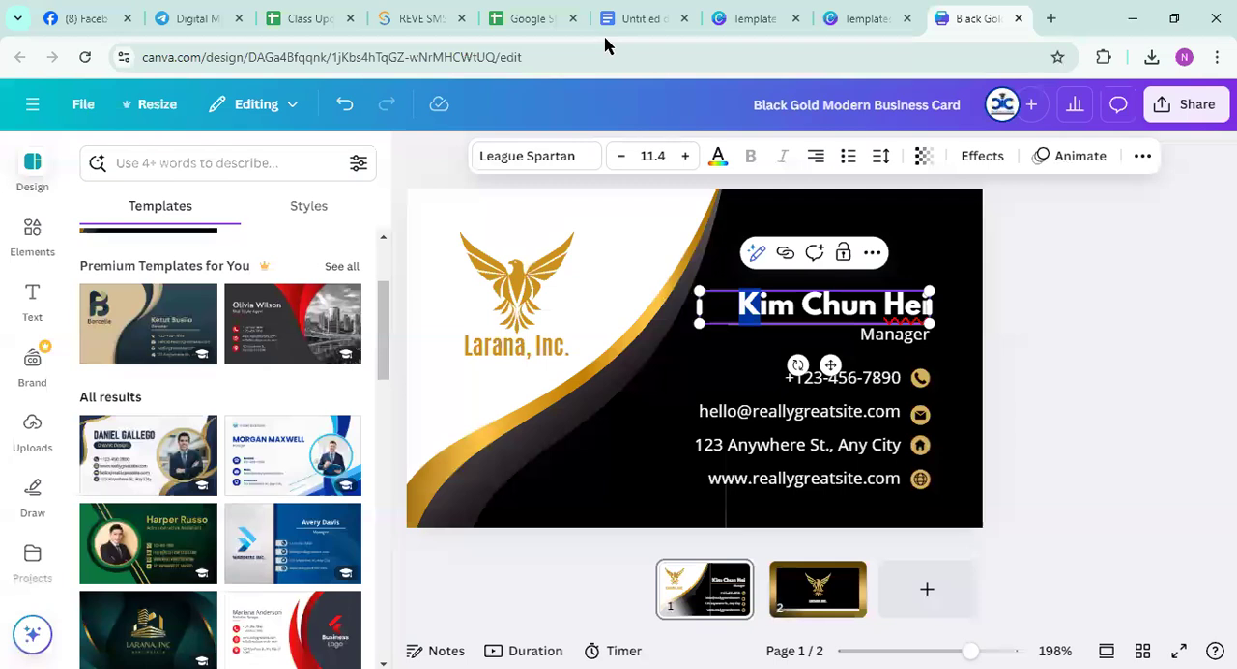
key(Escape)
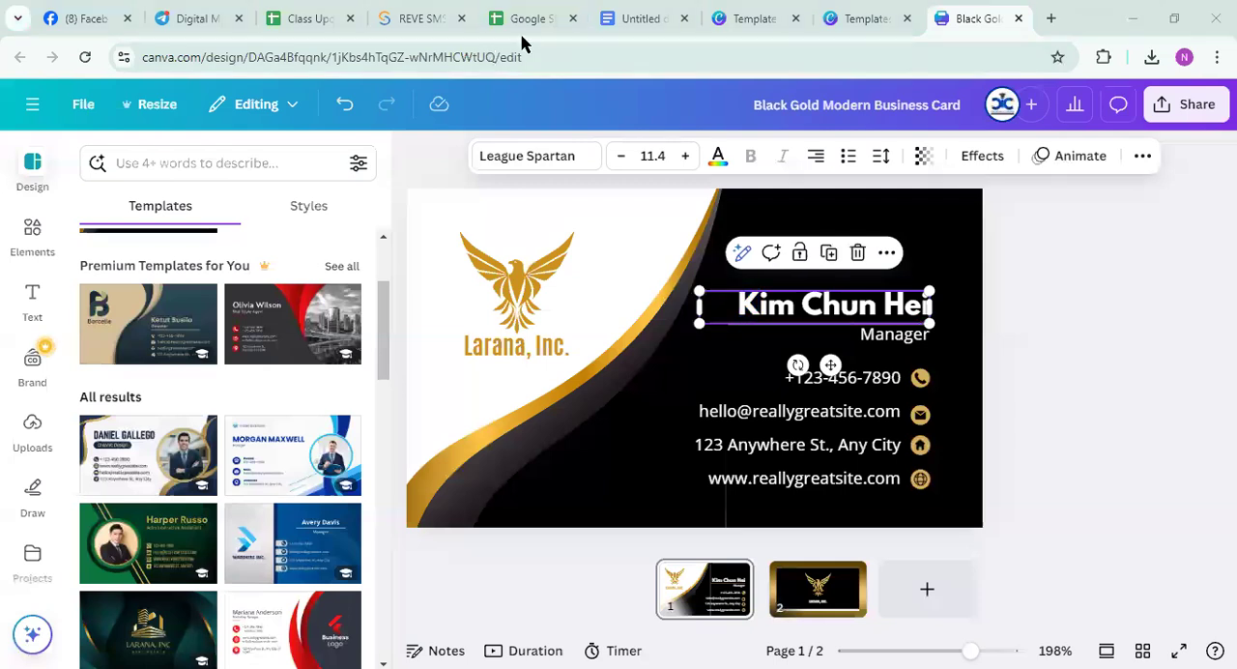
click(1042, 280)
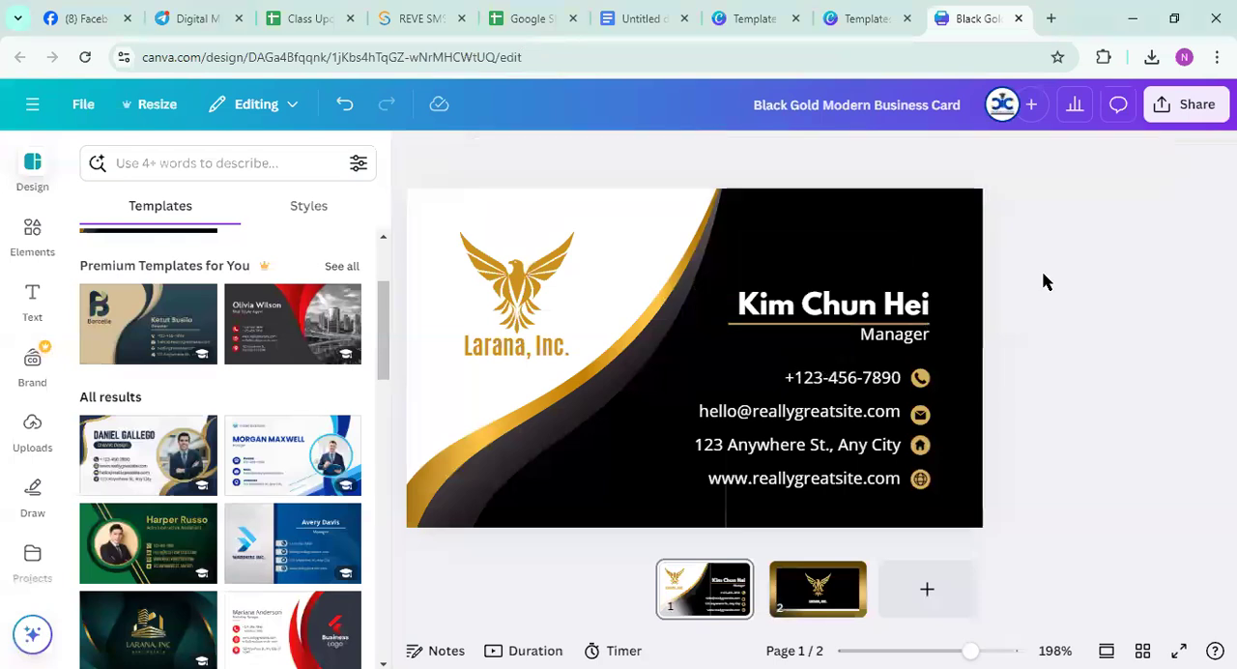
Replace the sample name on the card front with the cardholder's full name and reduce its font size to 9.4
double_click(805, 295)
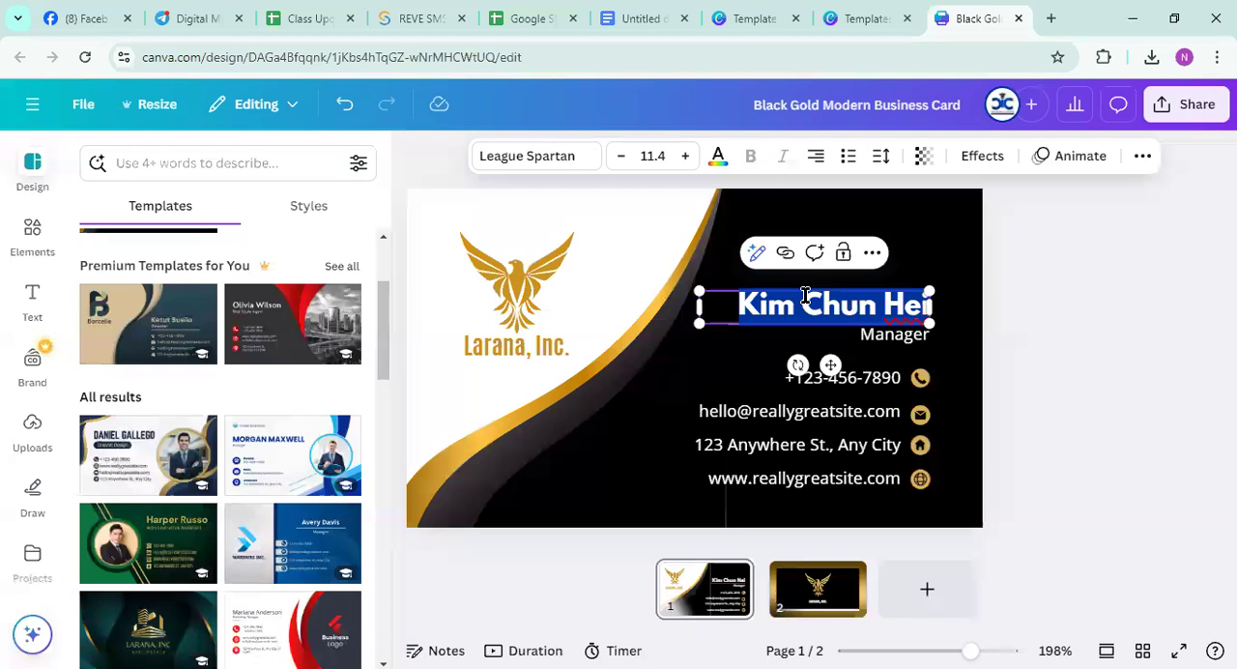
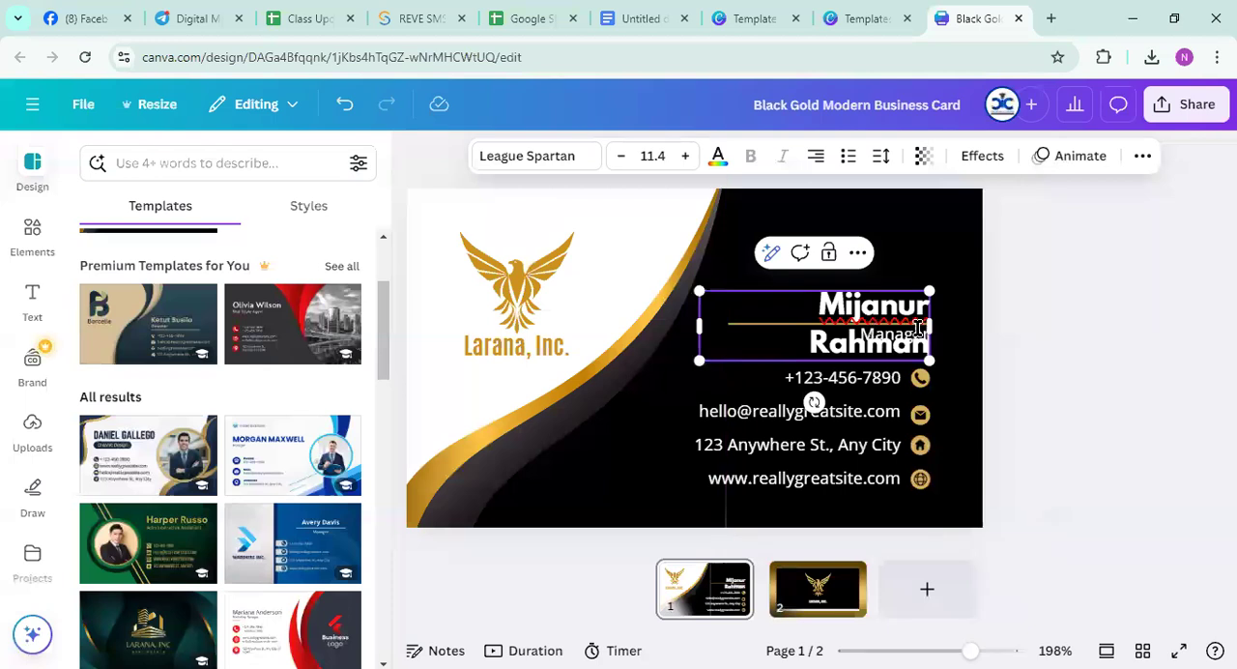
click(620, 156)
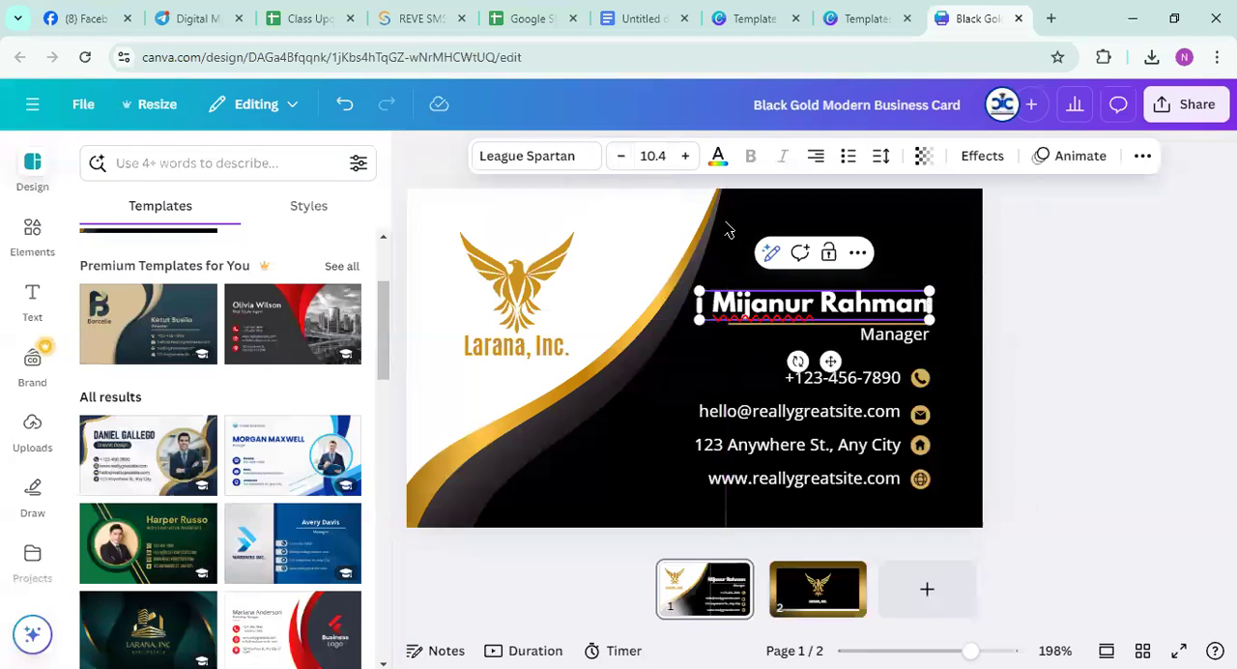
click(618, 156)
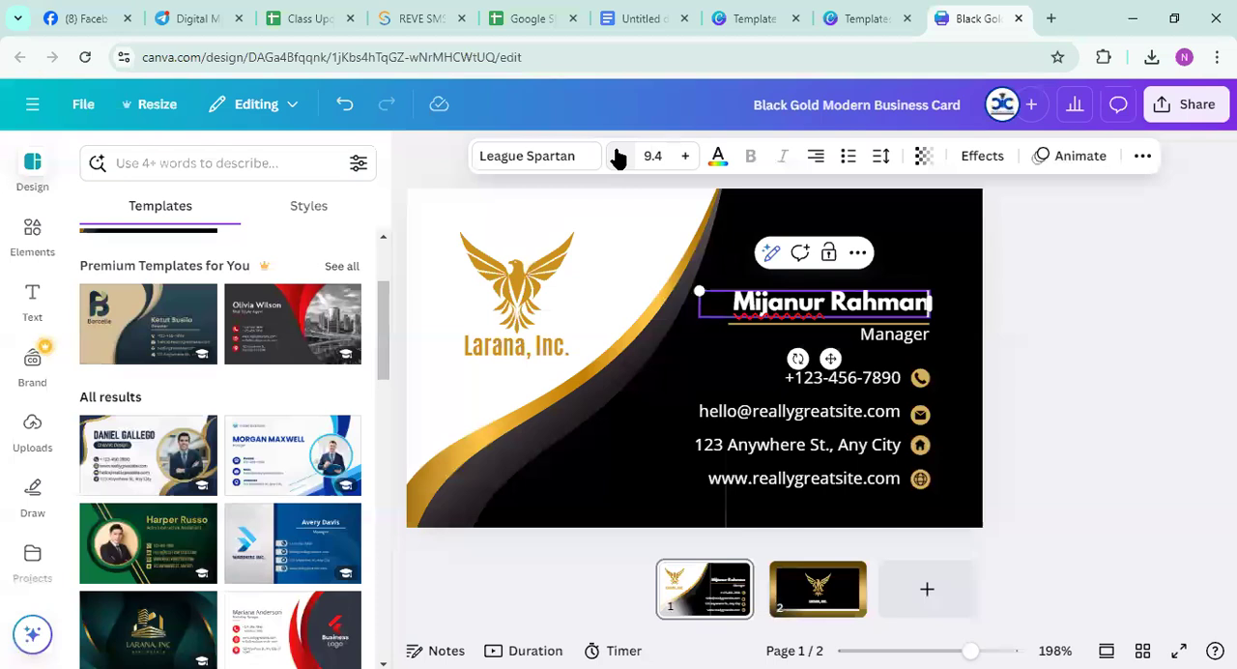
Move the Manager title so it sits centred beneath the cardholder's name
click(926, 328)
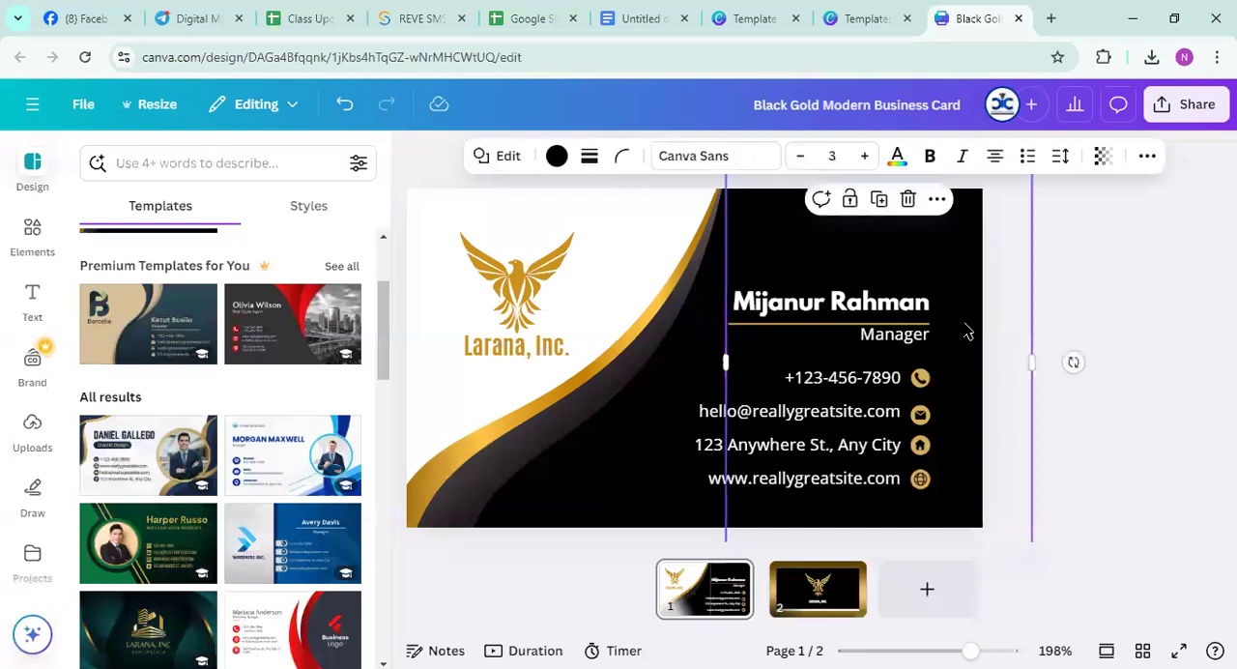
double_click(902, 336)
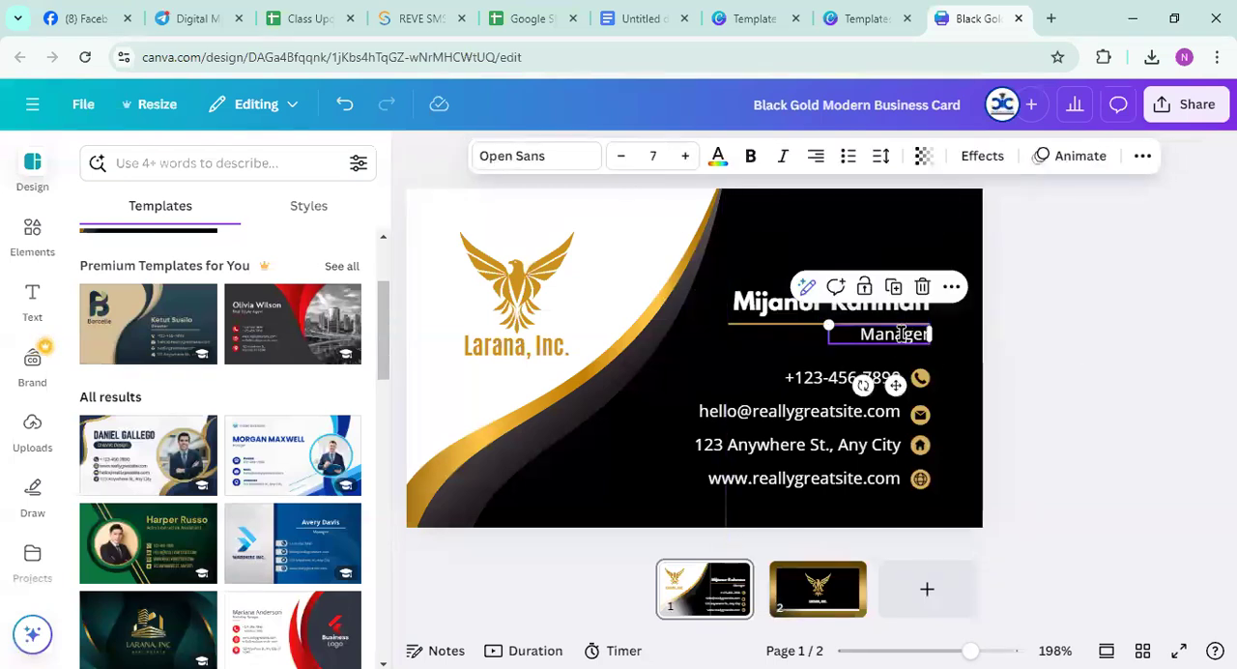
click(798, 345)
click(888, 343)
drag(896, 386, 821, 376)
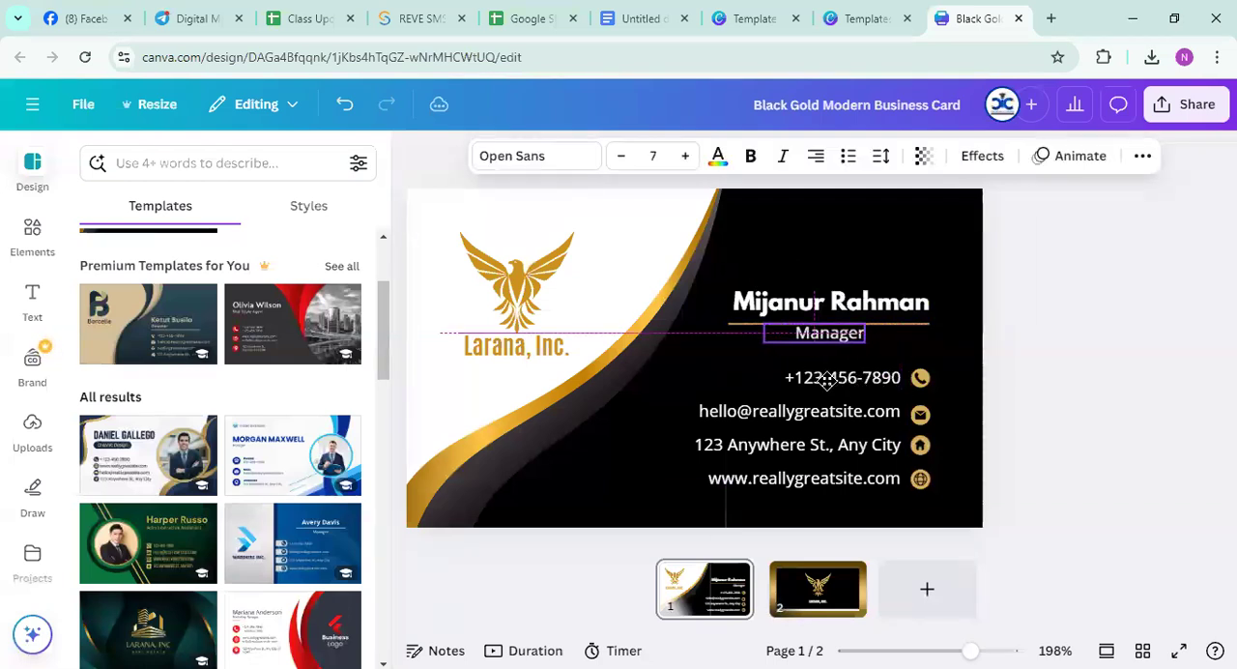
Move the Manager title down away from the gold underline and take that underline off the card
click(994, 345)
click(857, 335)
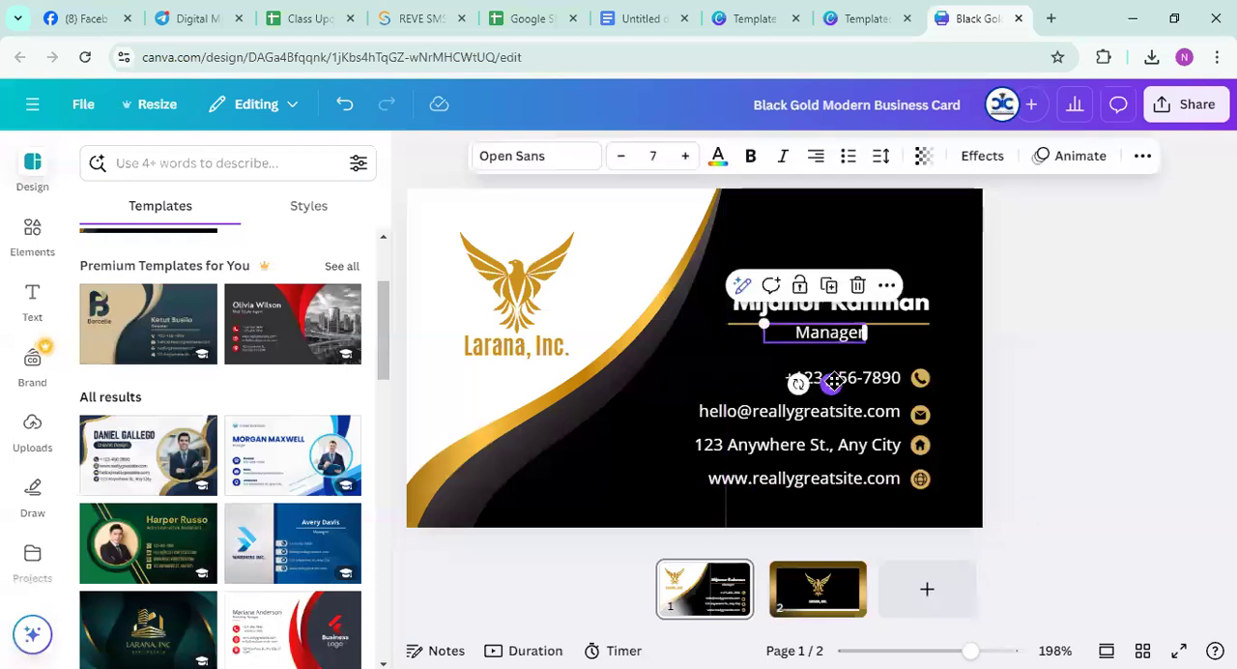
drag(828, 384, 838, 413)
click(935, 374)
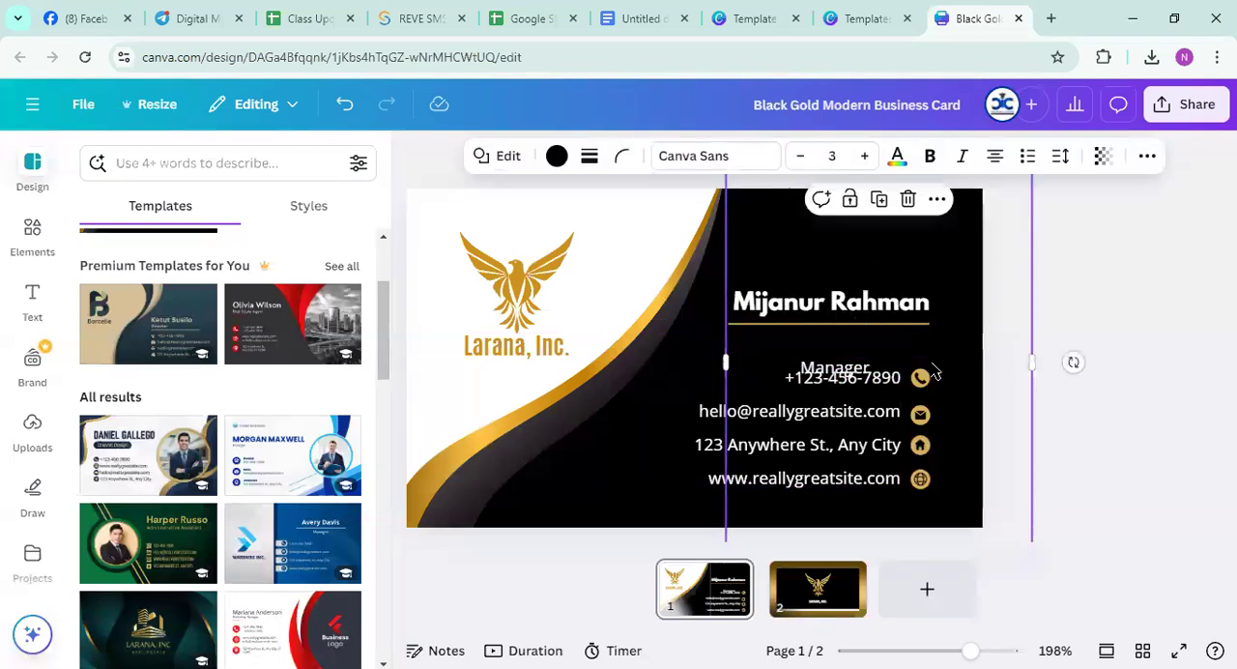
click(867, 331)
drag(866, 333, 1198, 319)
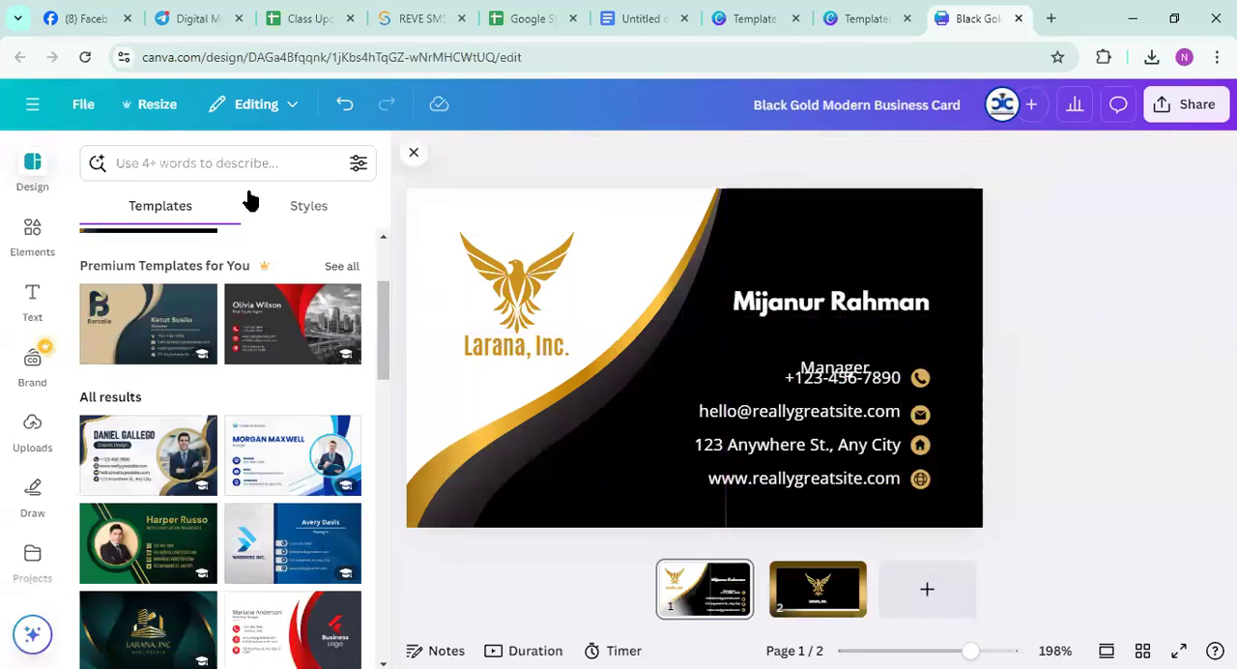
Search the elements for "line" and add the ornamental gold divider to the card
click(12, 237)
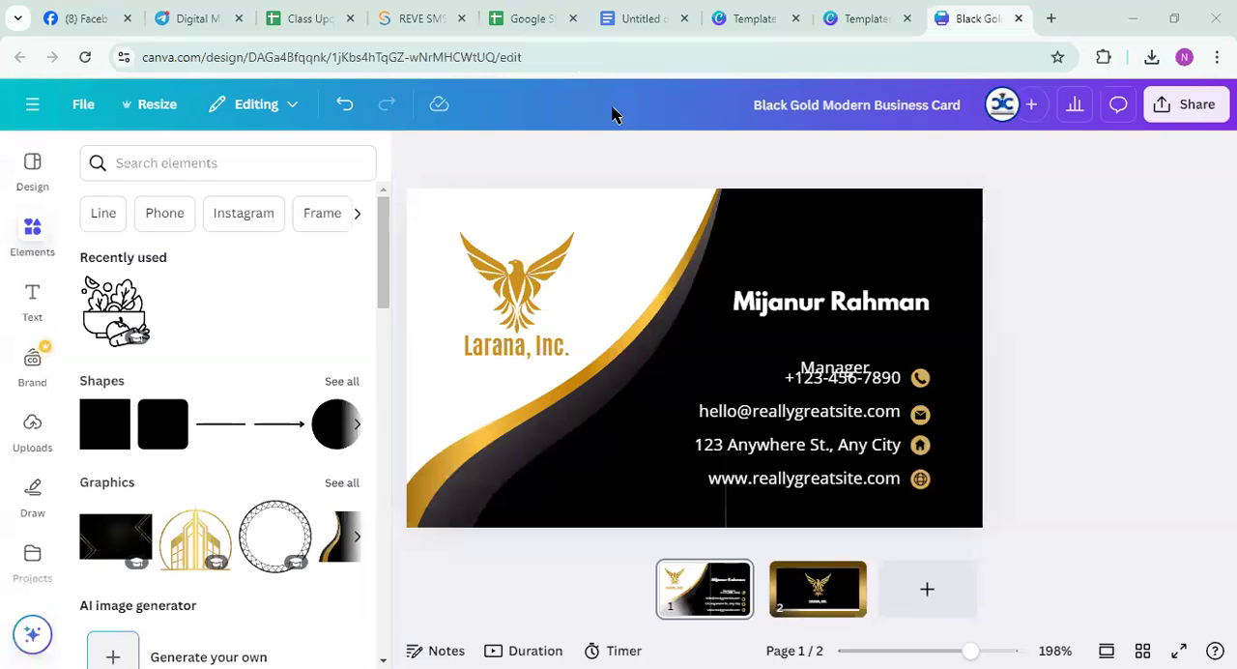
click(180, 161)
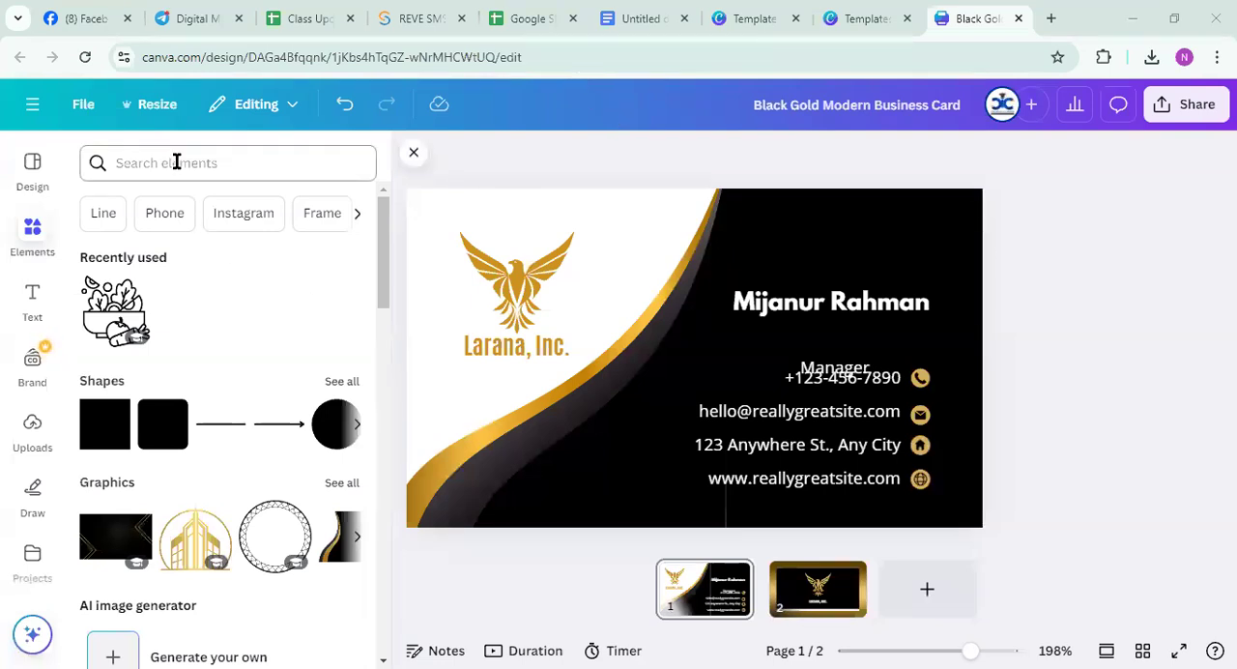
text(e)
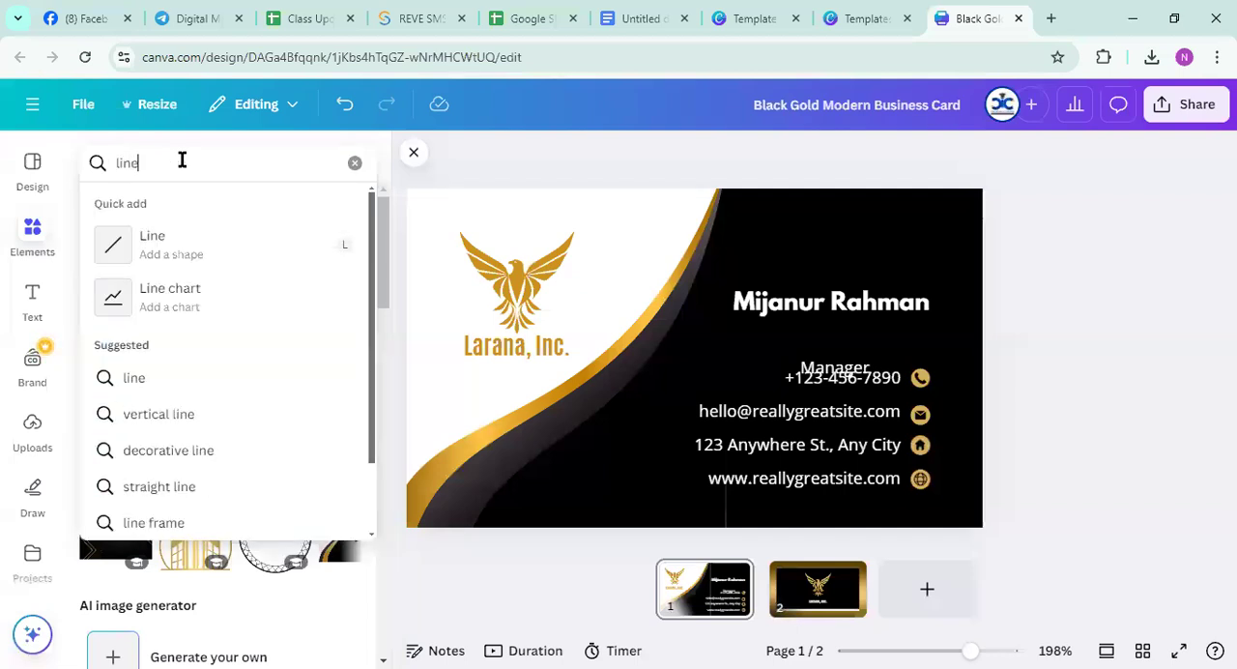
key(Return)
scroll(135, 290, down, 10)
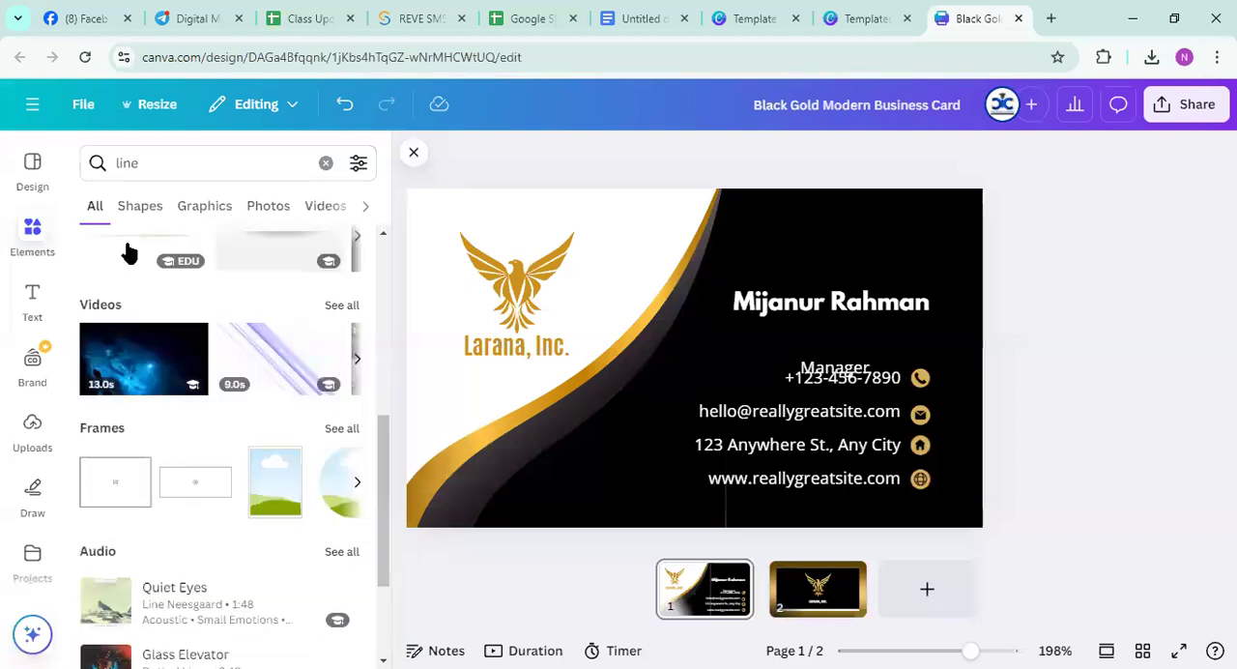
click(129, 253)
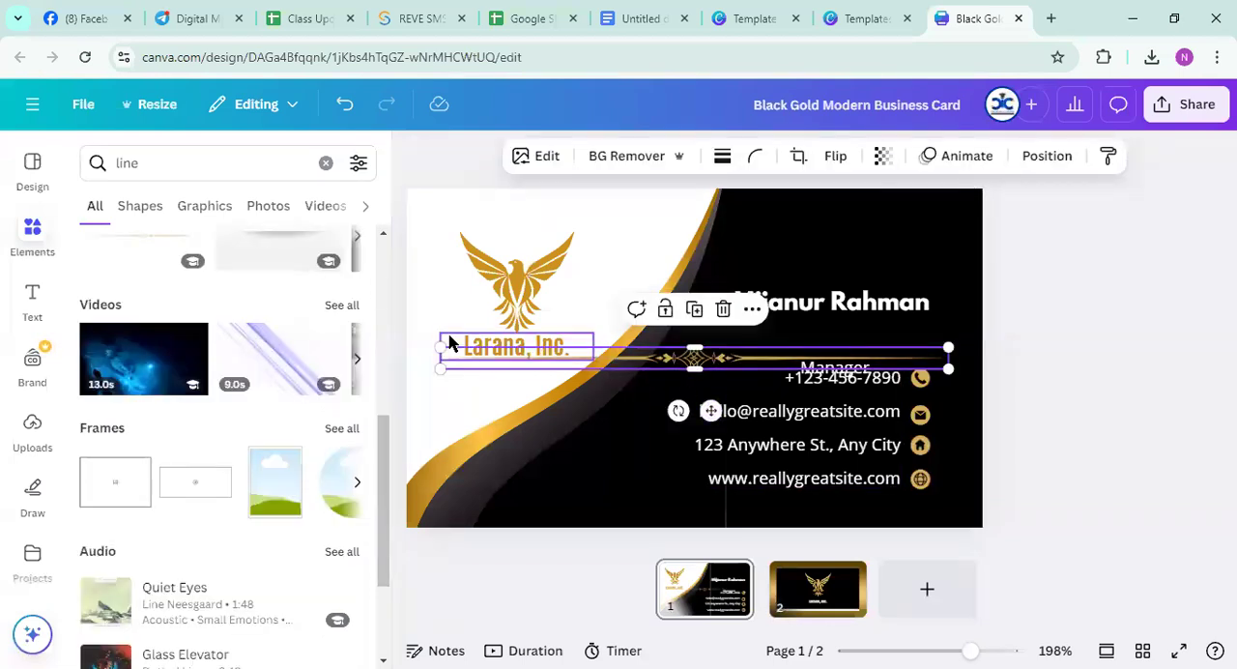
Shrink the gold divider to about the width of the name and place it directly under the name
drag(441, 345, 735, 369)
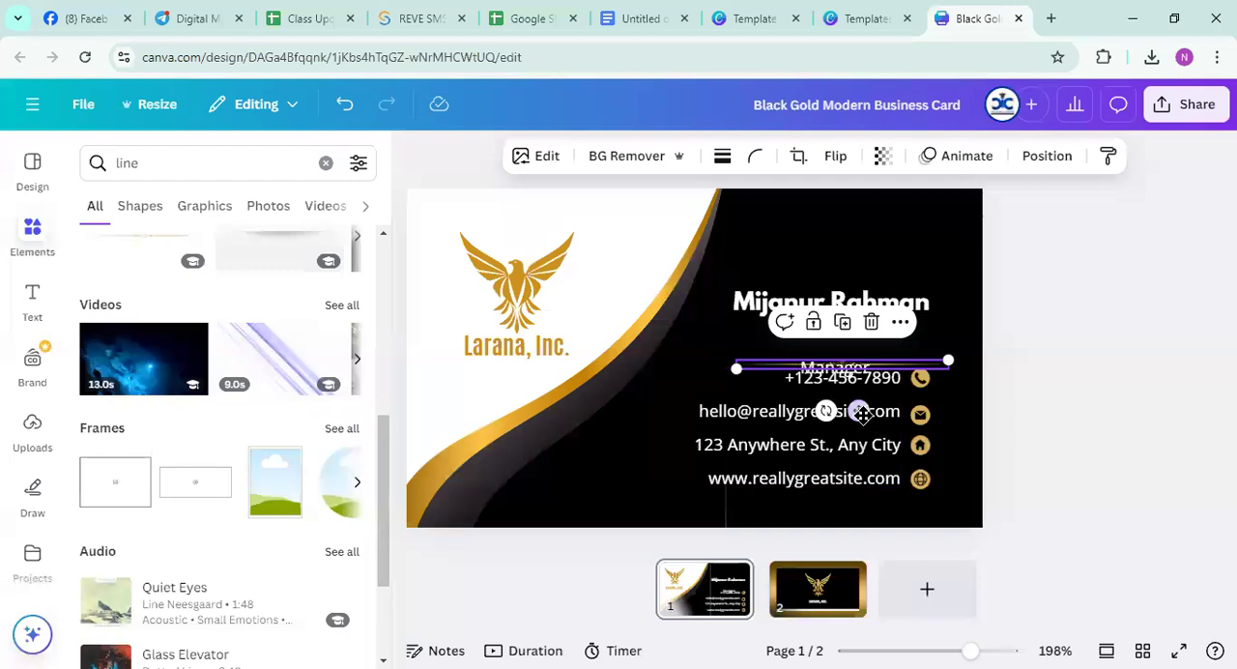
drag(859, 410, 844, 385)
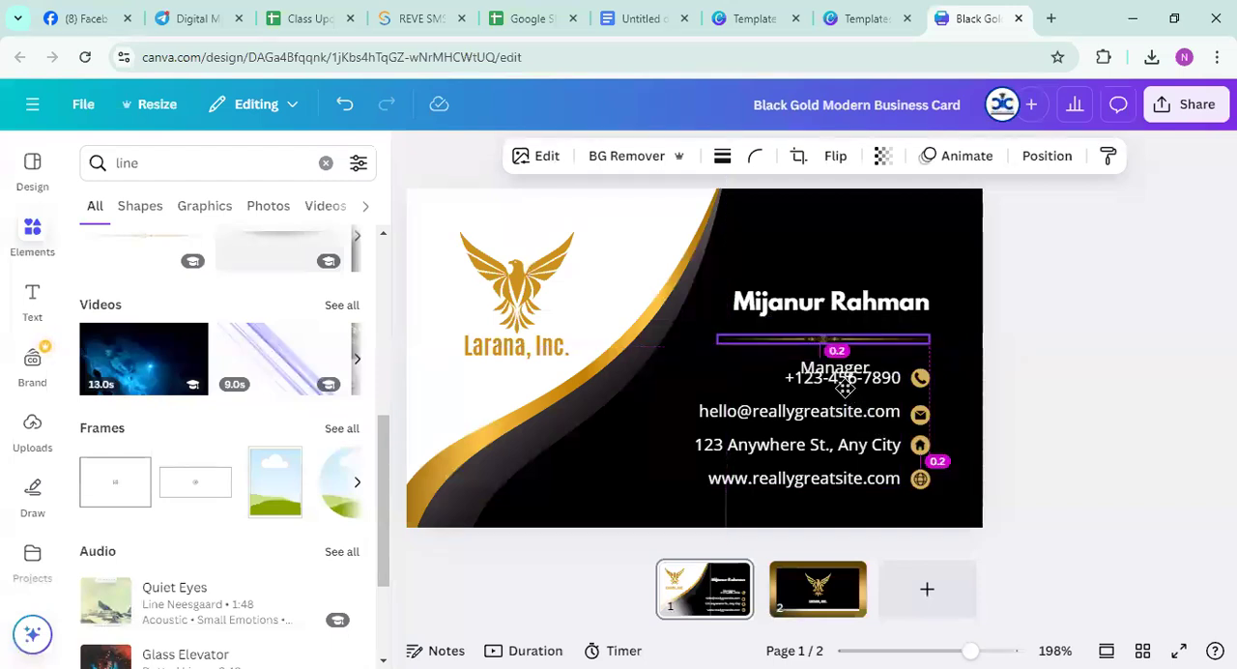
drag(717, 338, 735, 345)
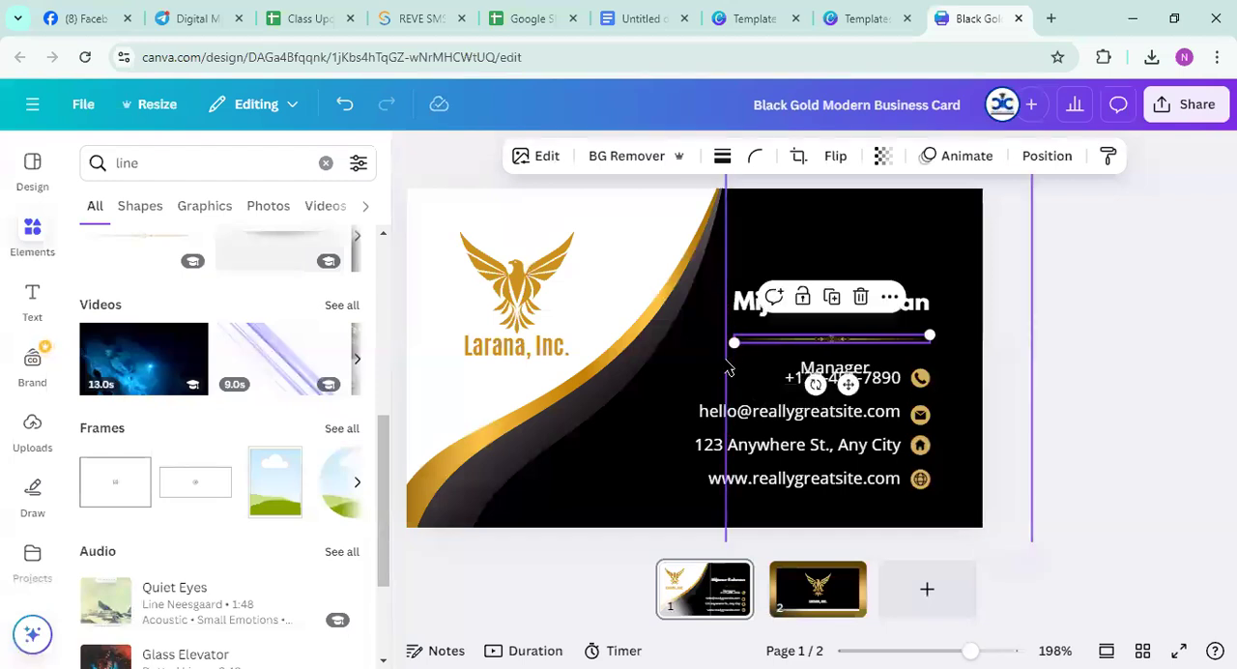
drag(846, 384, 842, 372)
click(1087, 327)
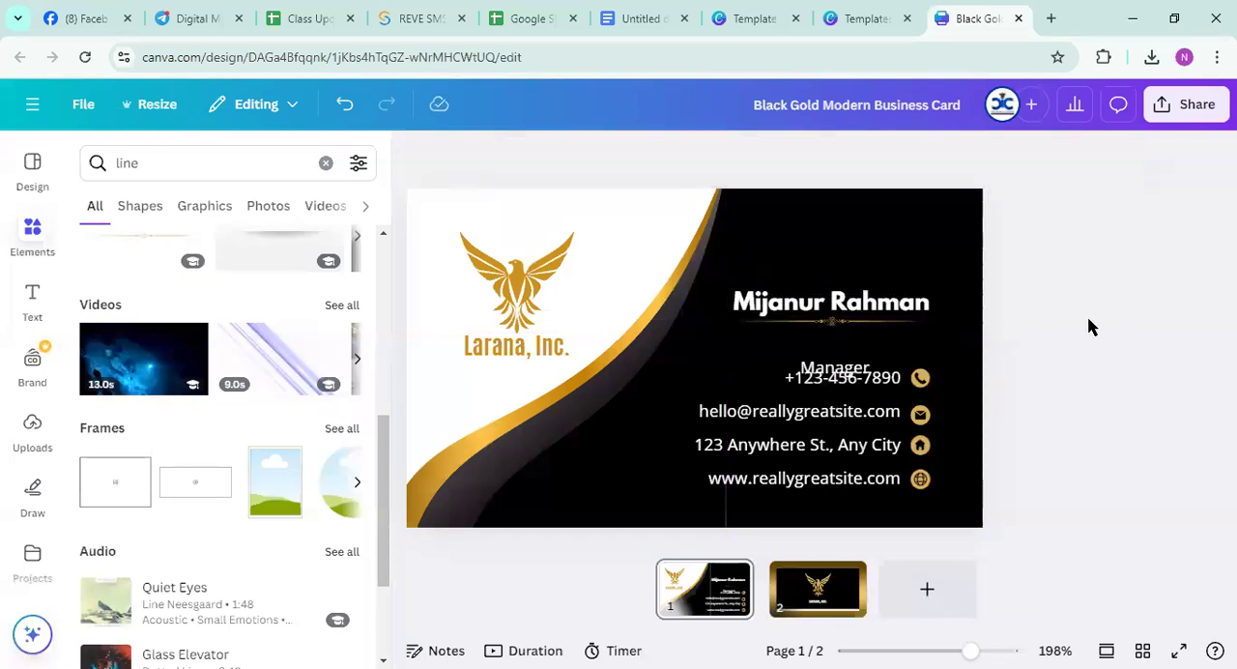
Move the Manager title up so it sits centred just below the gold divider
click(847, 363)
drag(834, 420, 833, 389)
click(1165, 375)
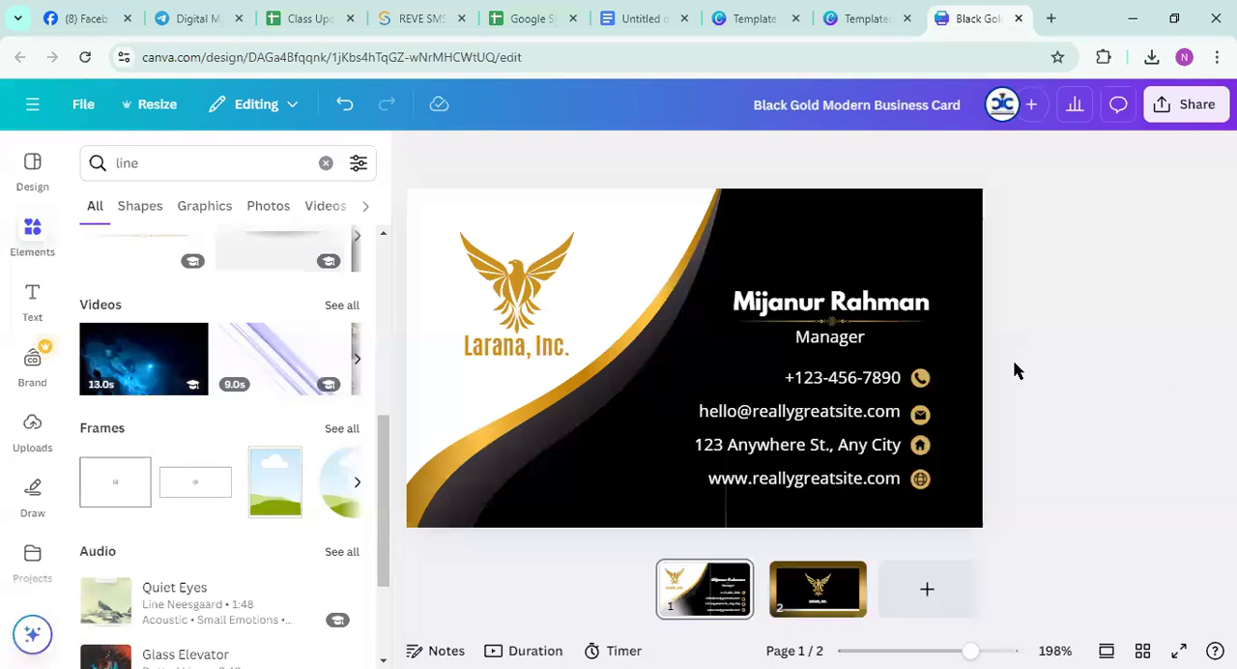
double_click(861, 299)
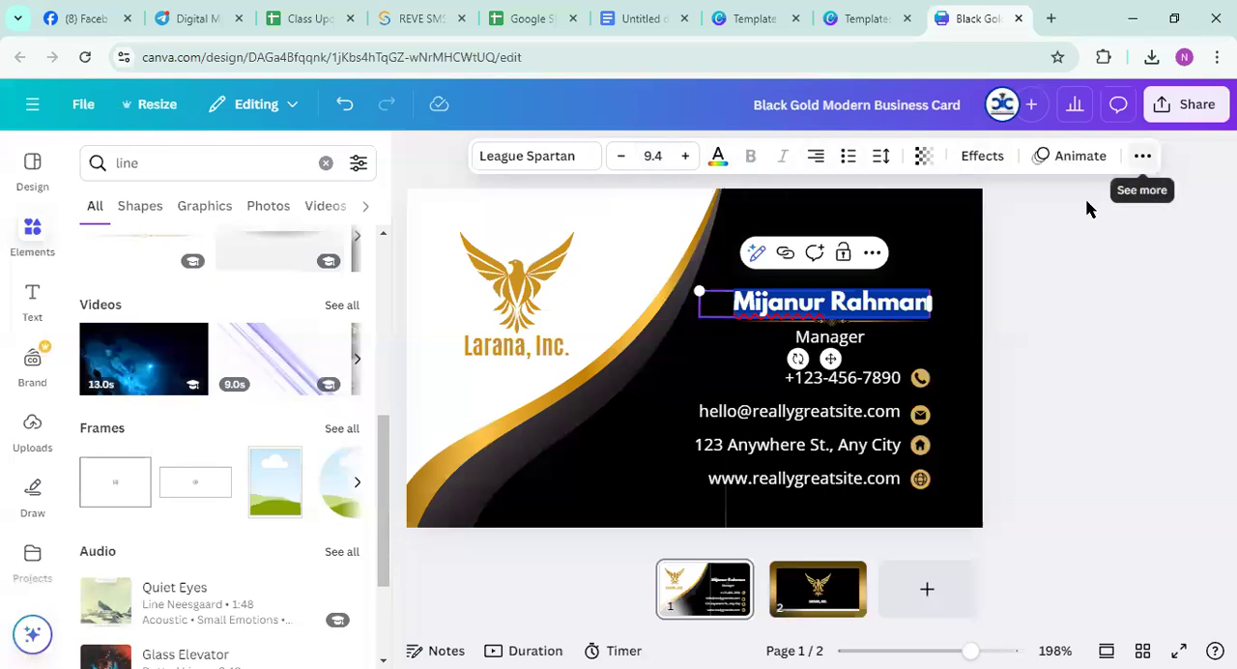
click(939, 336)
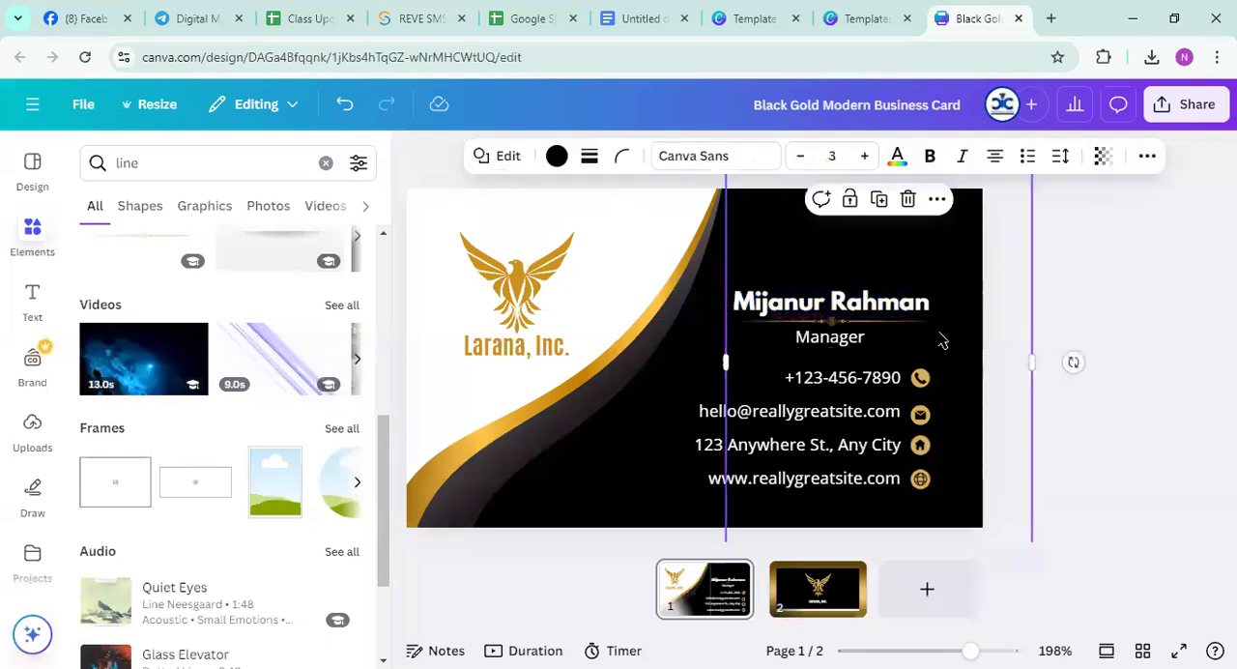
click(828, 340)
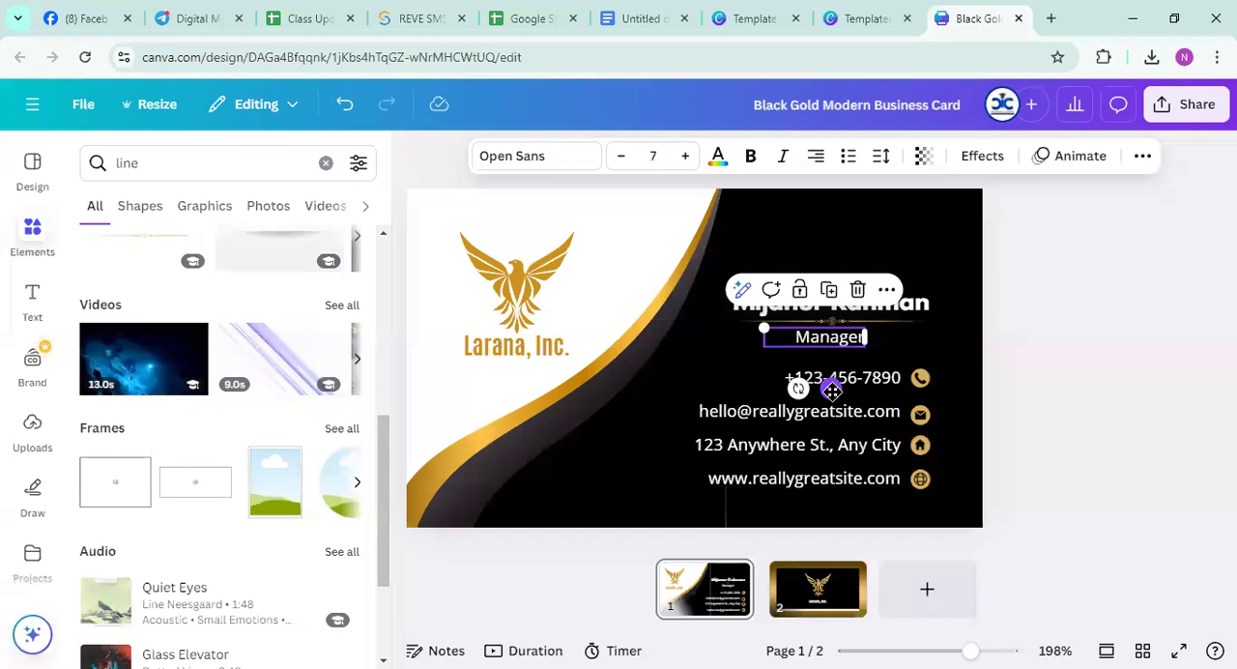
click(1150, 304)
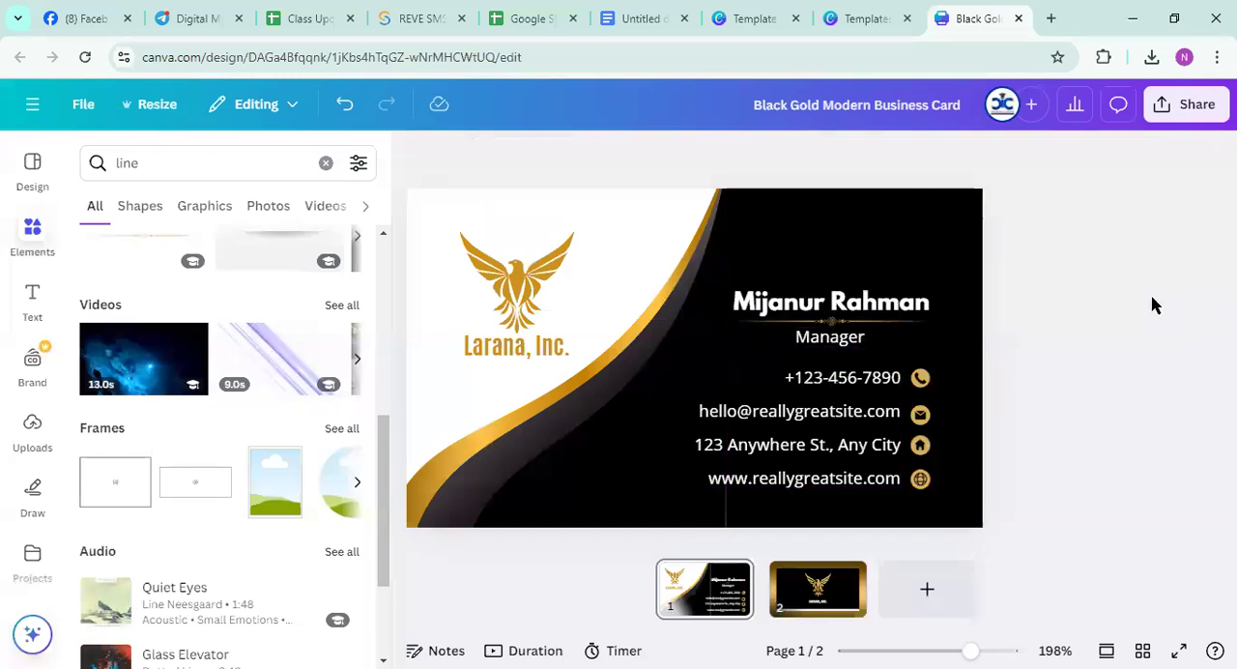
Shift the contact details text slightly closer to the contact icons
click(144, 163)
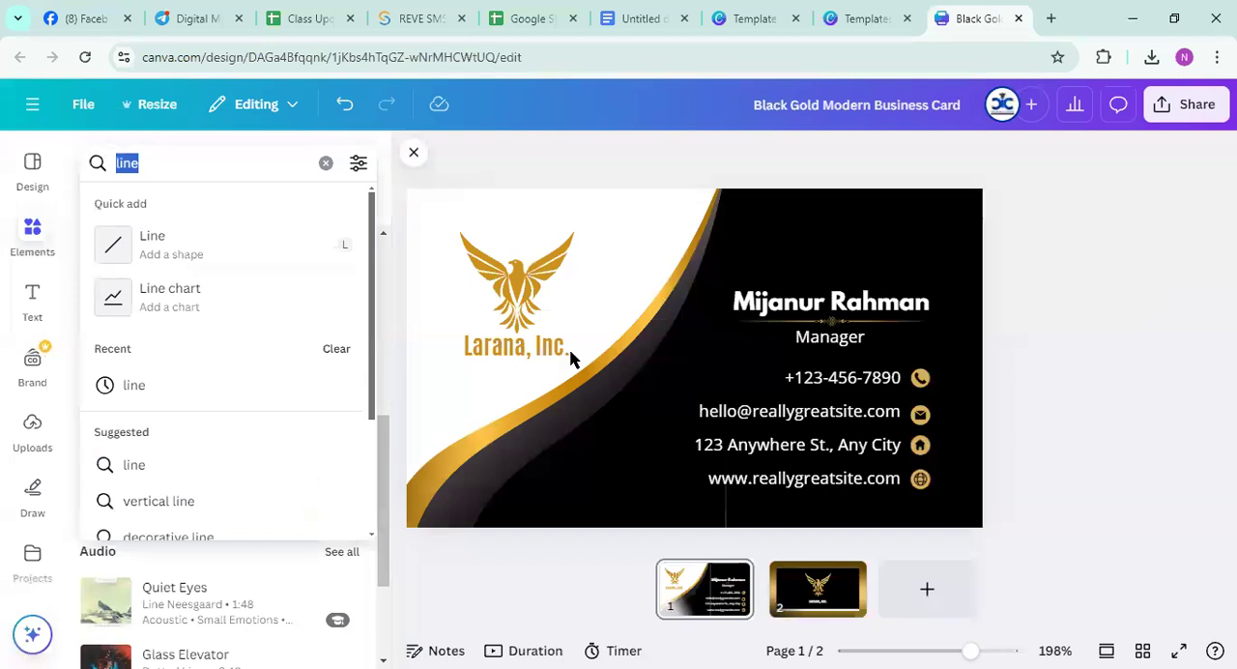
mouse_move(783, 377)
mouse_down()
mouse_move(867, 370)
mouse_move(789, 381)
mouse_up()
click(1104, 372)
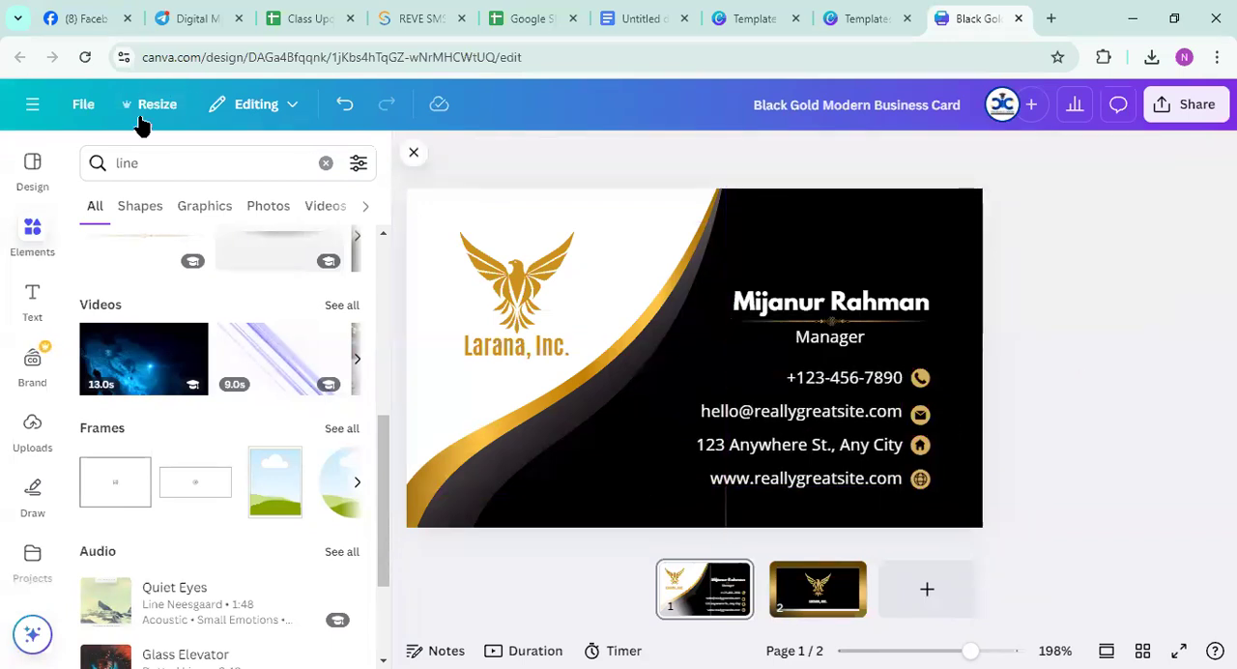
Search the elements for "call icon" and add the black circular phone graphic to the card
click(129, 164)
double_click(129, 164)
text(call)
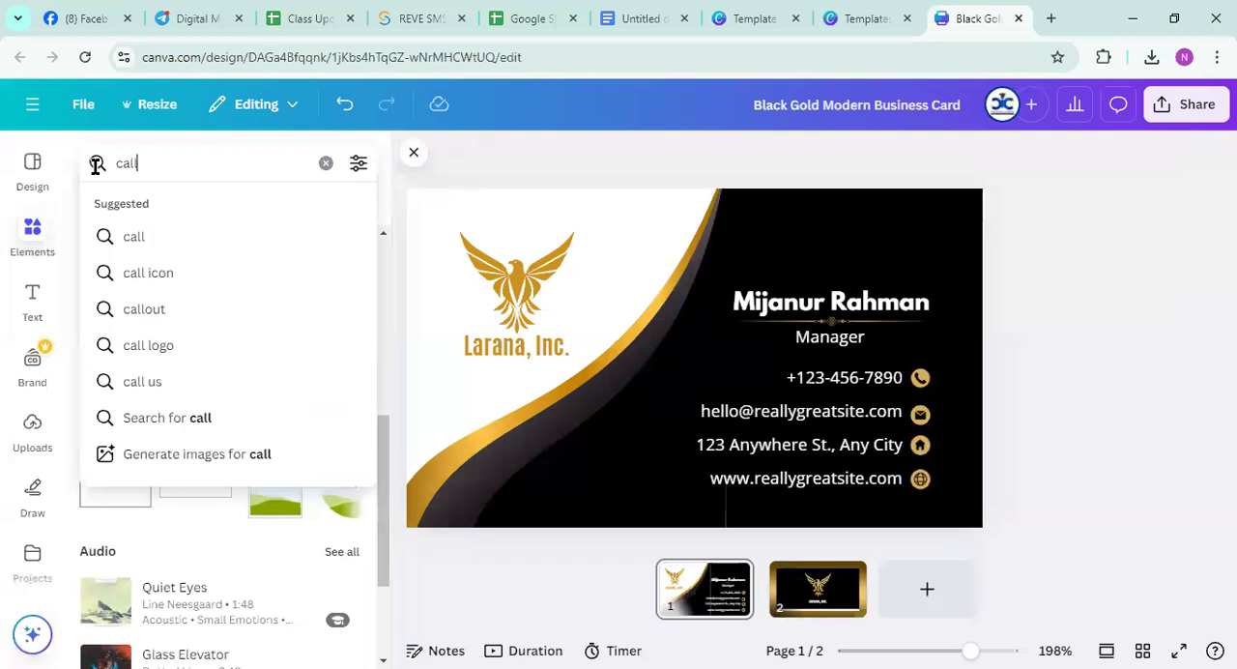
click(145, 272)
scroll(198, 377, down, 5)
scroll(174, 367, up, 5)
click(114, 353)
Move the phone graphic to the lower middle of the card and recolor it with the light gold document color
drag(671, 361, 603, 447)
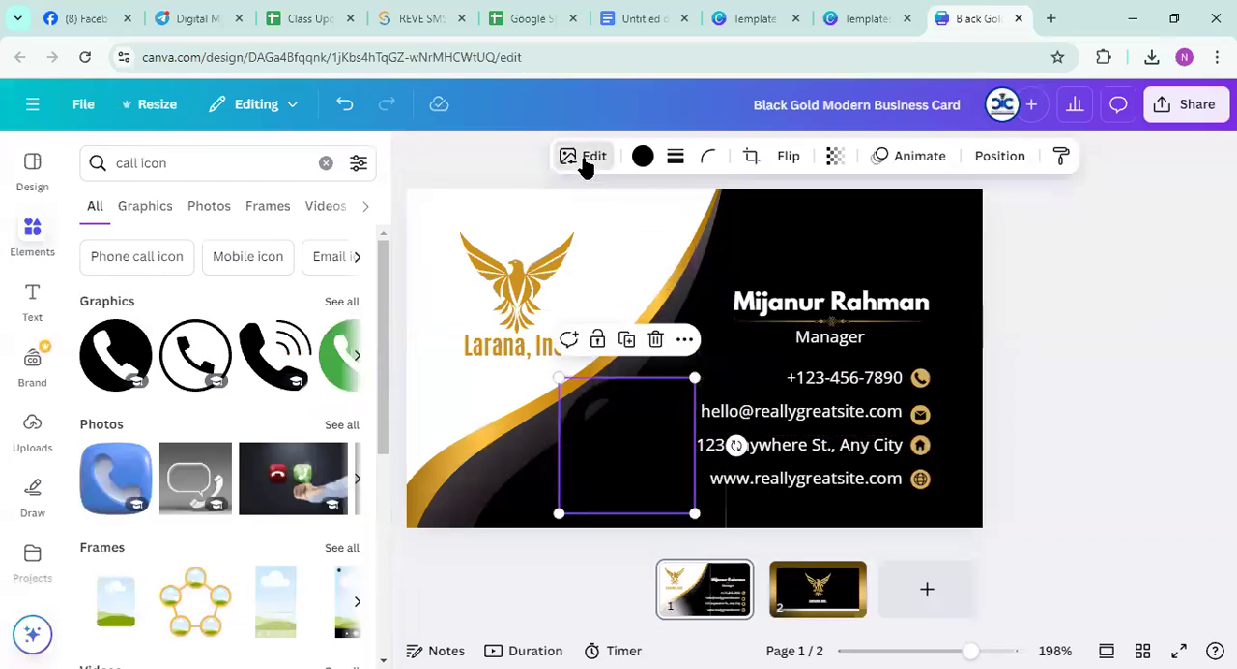
click(642, 156)
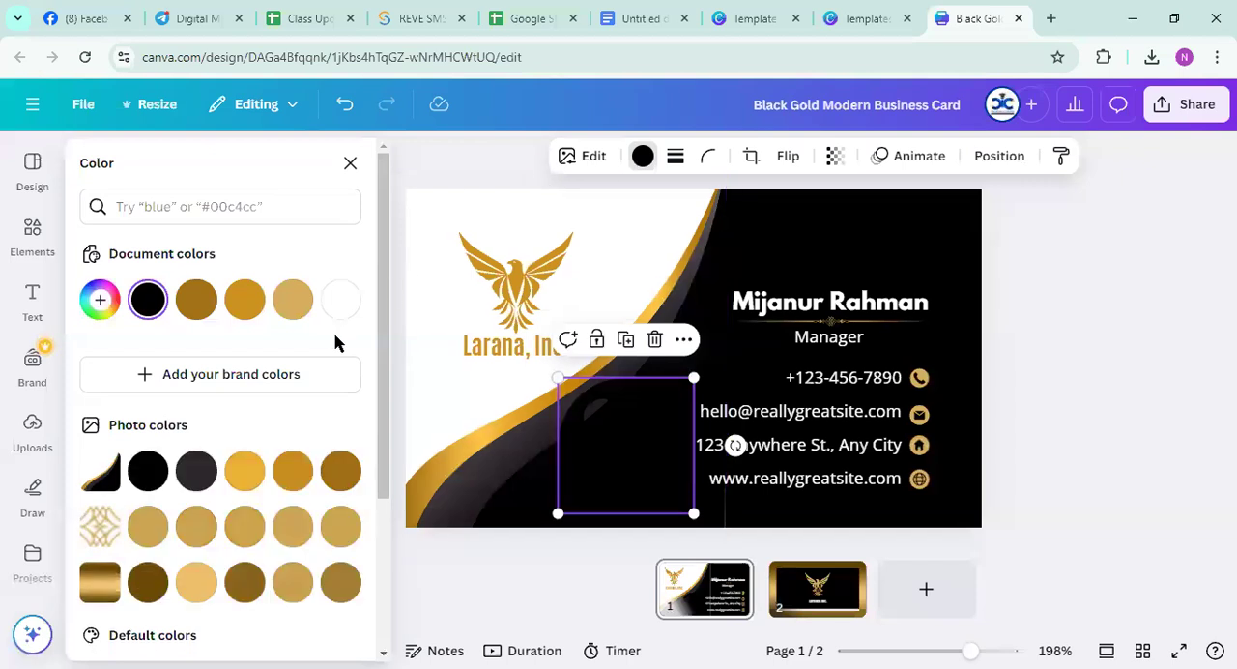
click(293, 301)
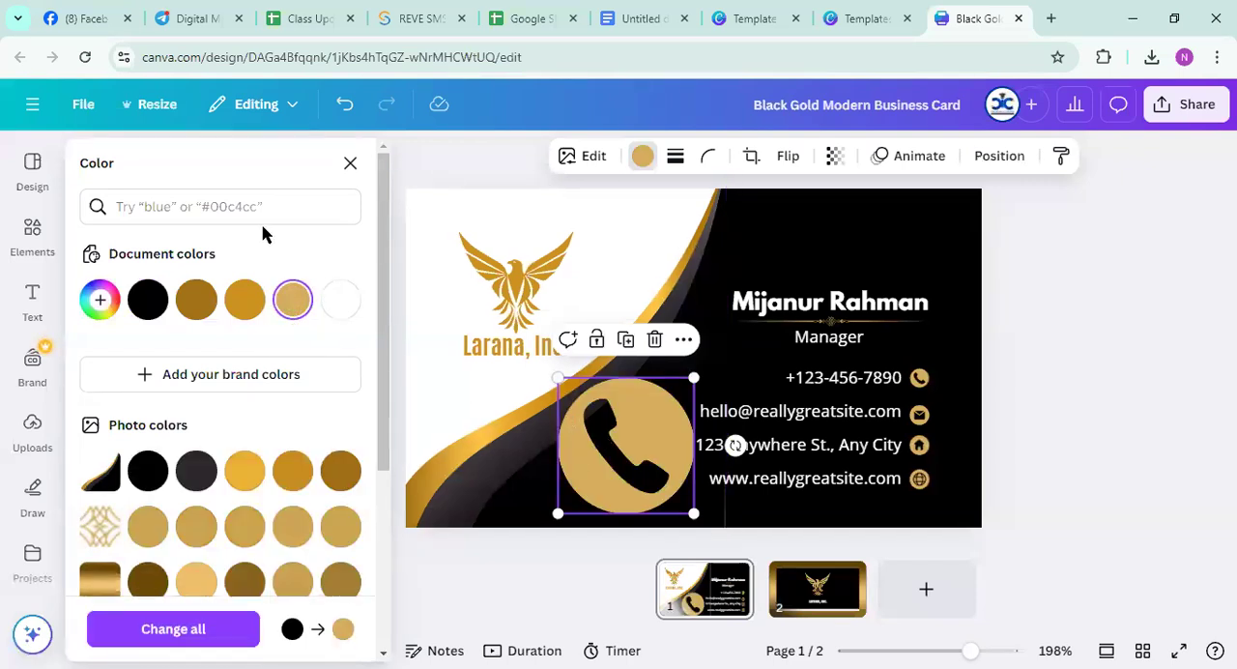
click(350, 162)
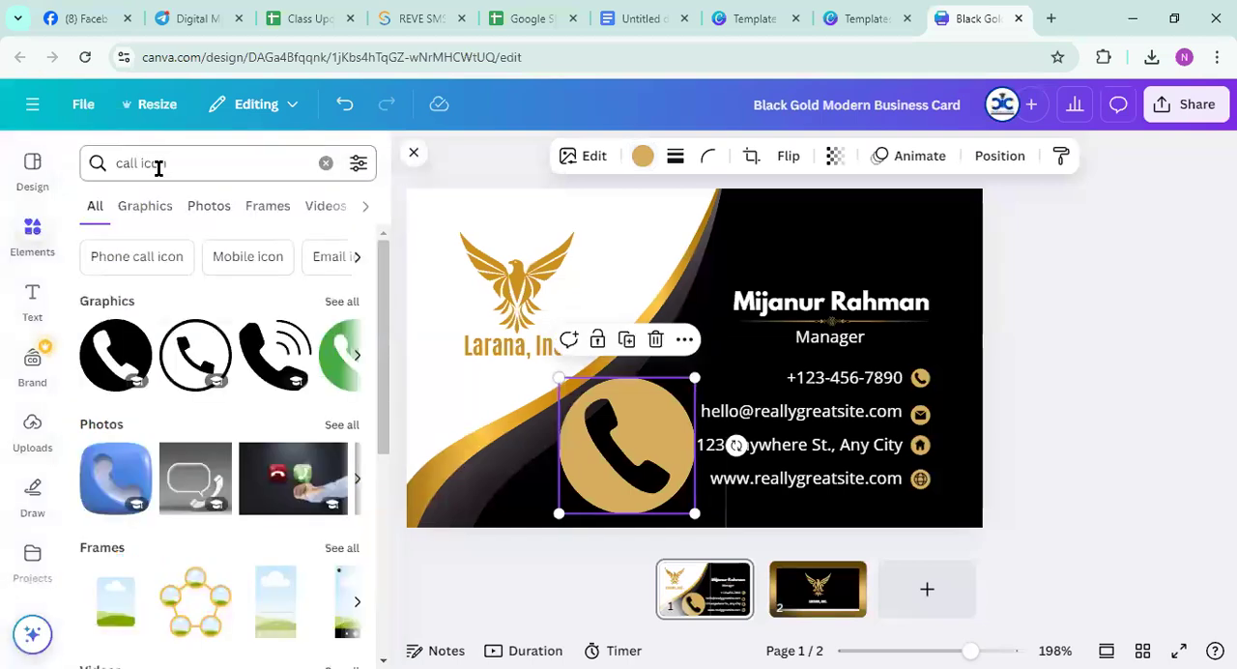
Search the elements for "gmail icon", add the open Gmail envelope graphic to the card and recolor its black outline with the gold document color
drag(170, 163, 74, 157)
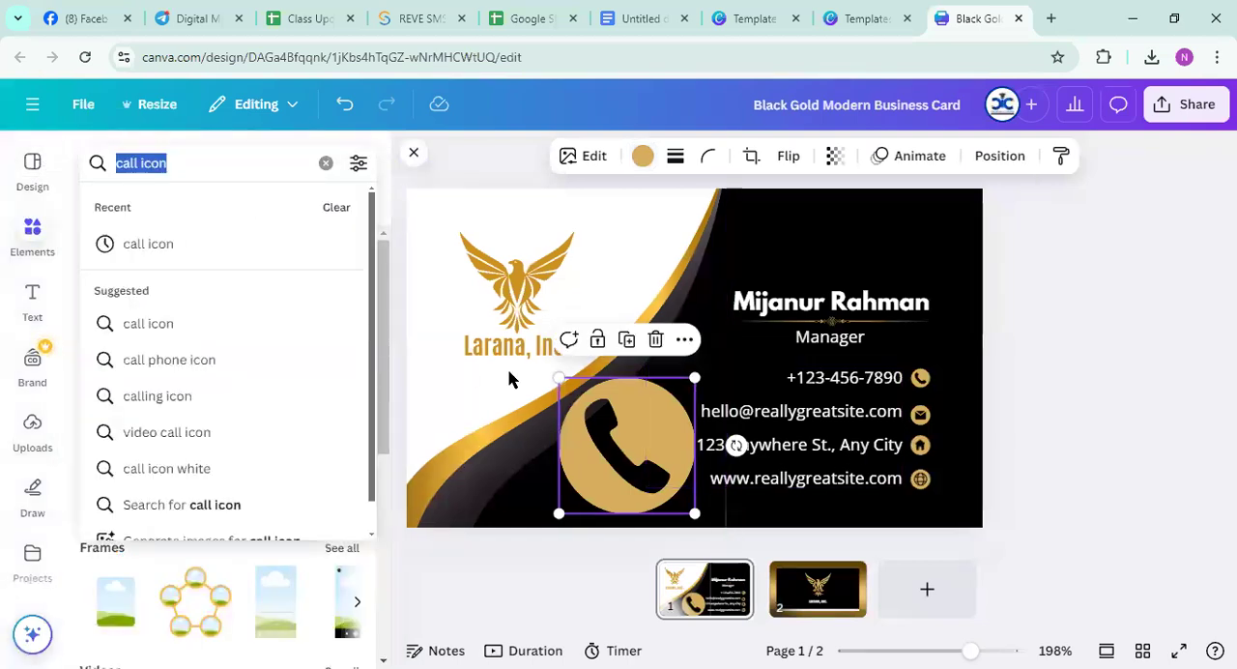
click(923, 417)
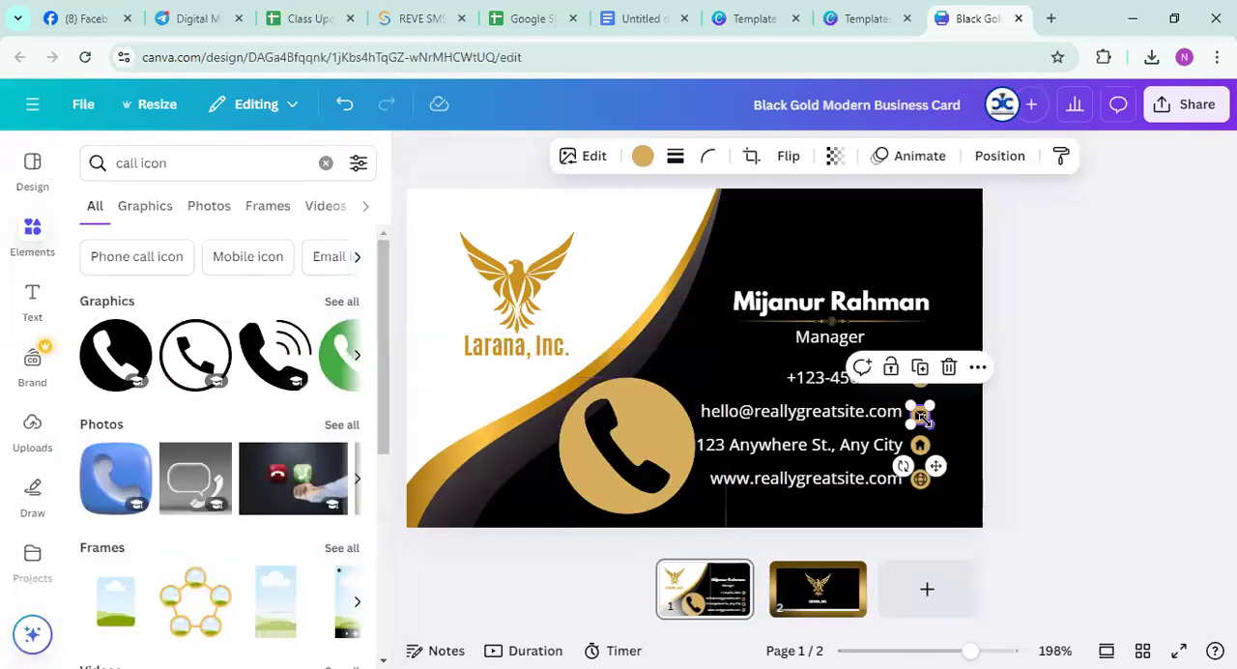
drag(174, 162, 94, 161)
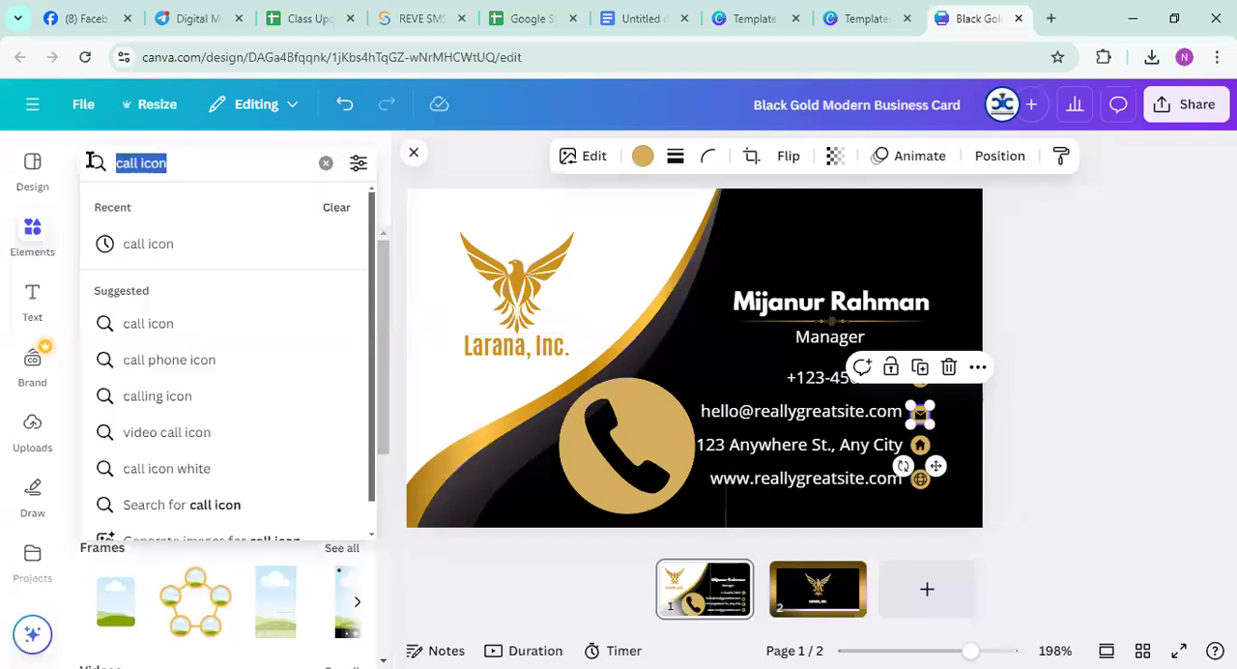
text(maill)
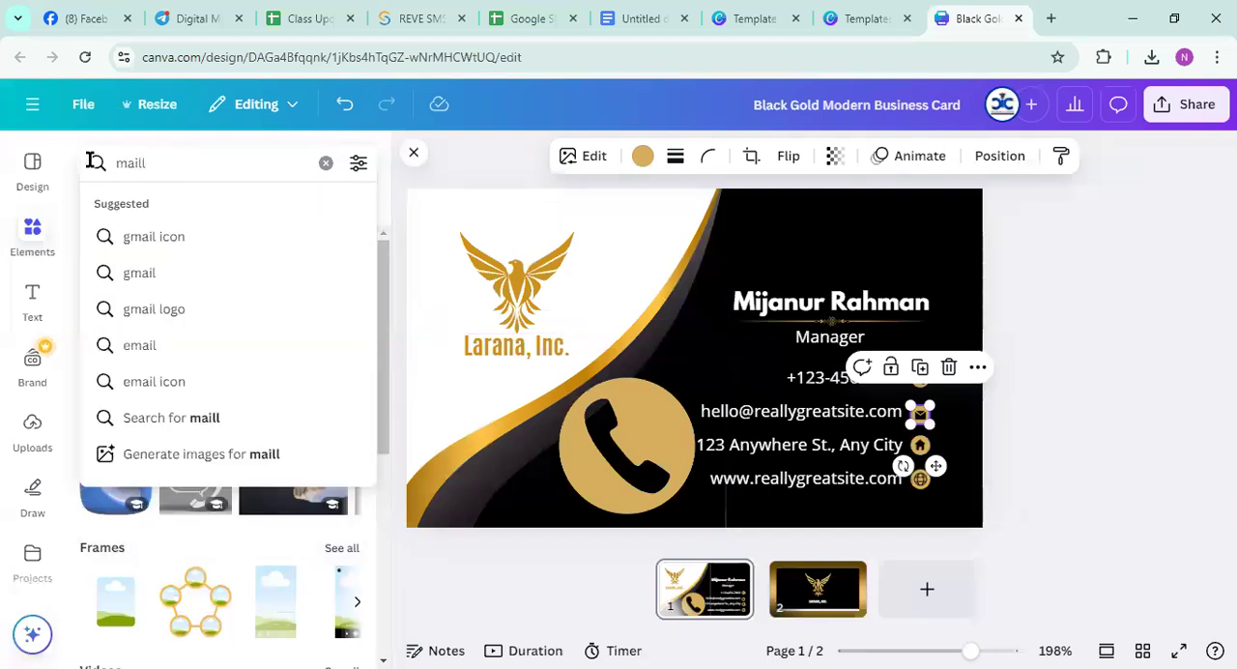
click(131, 236)
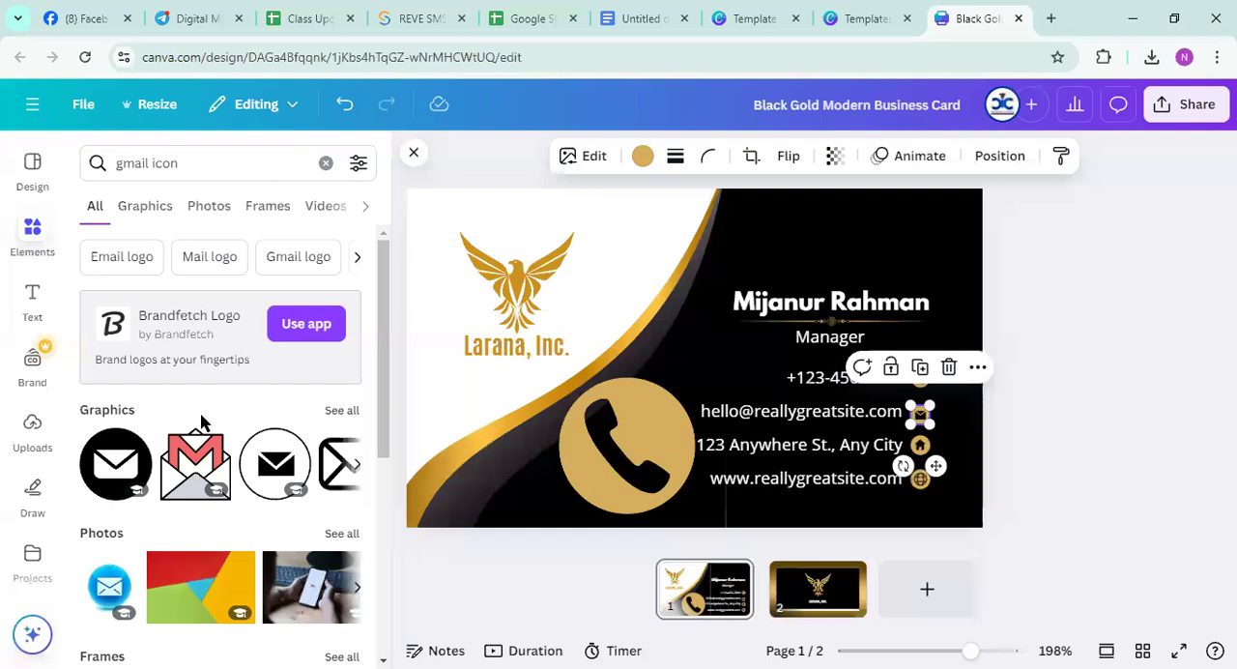
drag(601, 372, 681, 359)
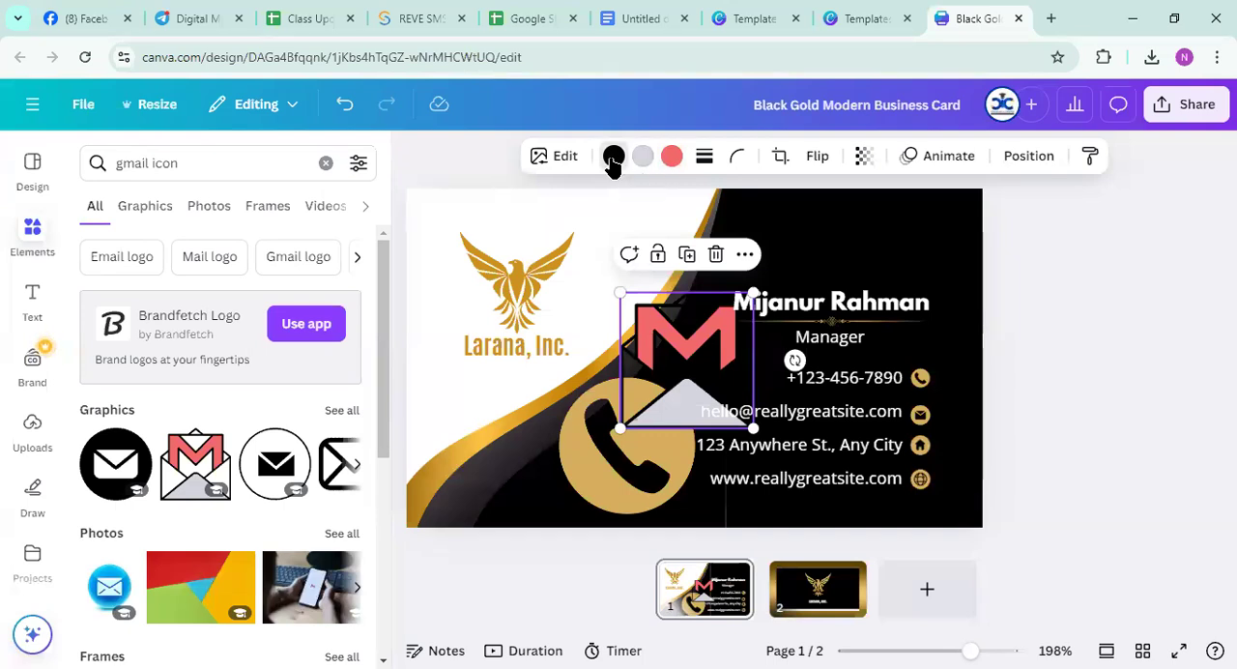
click(613, 157)
click(290, 300)
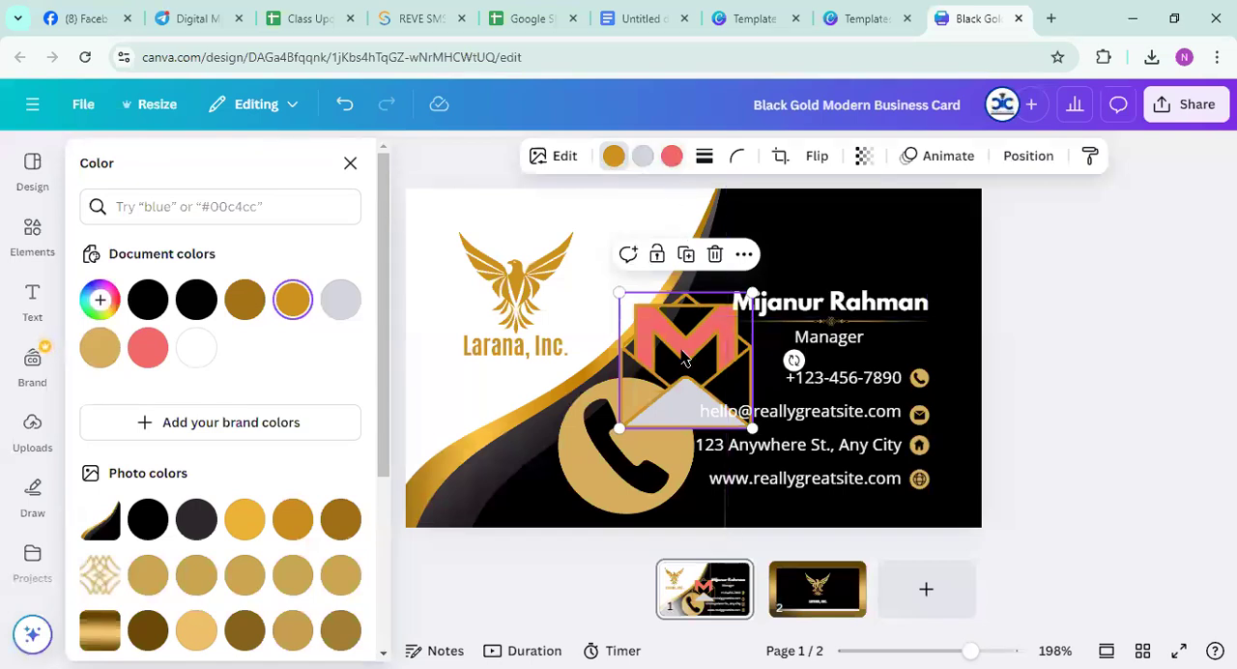
Delete the envelope graphic and the large gold phone graphic from the card
drag(684, 361, 1082, 326)
key(Delete)
click(586, 451)
drag(827, 406, 1179, 349)
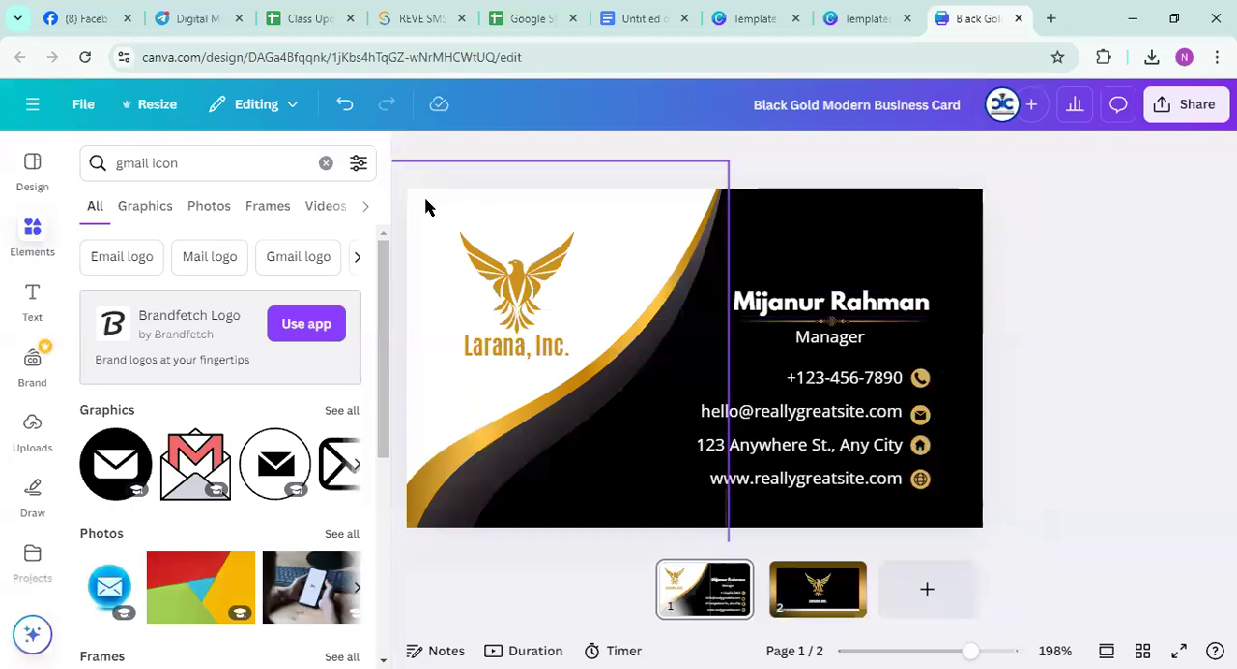
Move the eagle logo slightly up, away from the company name
click(503, 279)
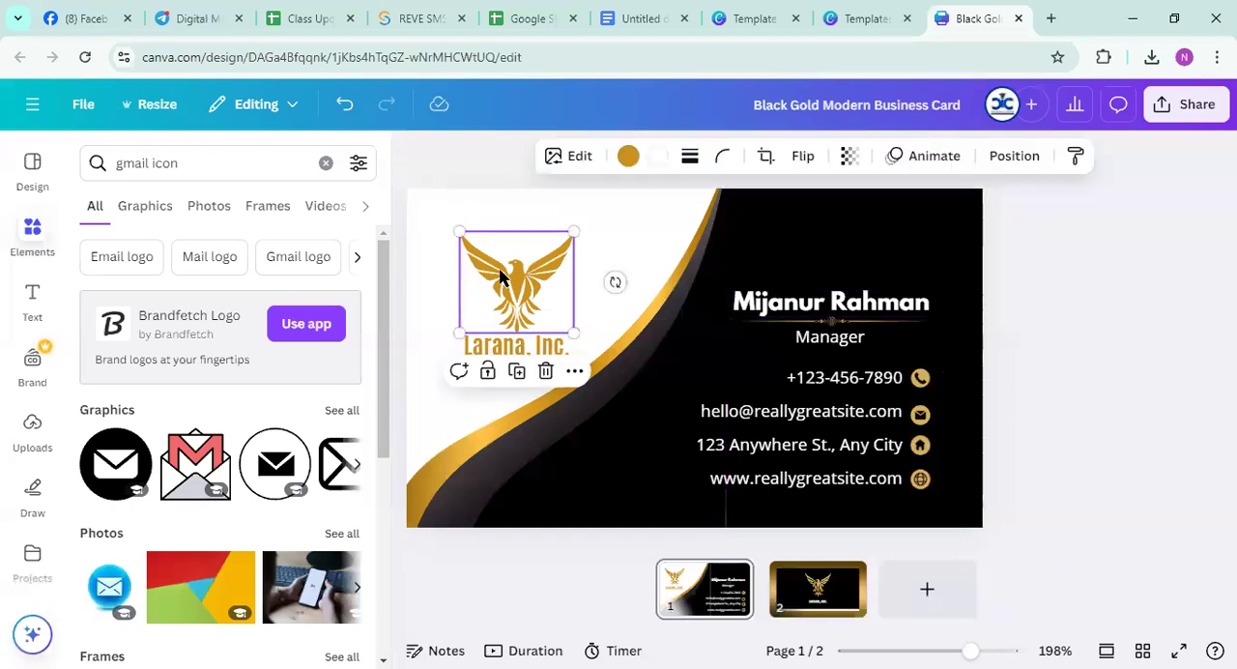
mouse_move(507, 279)
mouse_down()
mouse_move(778, 275)
mouse_move(1169, 325)
mouse_move(502, 257)
mouse_up()
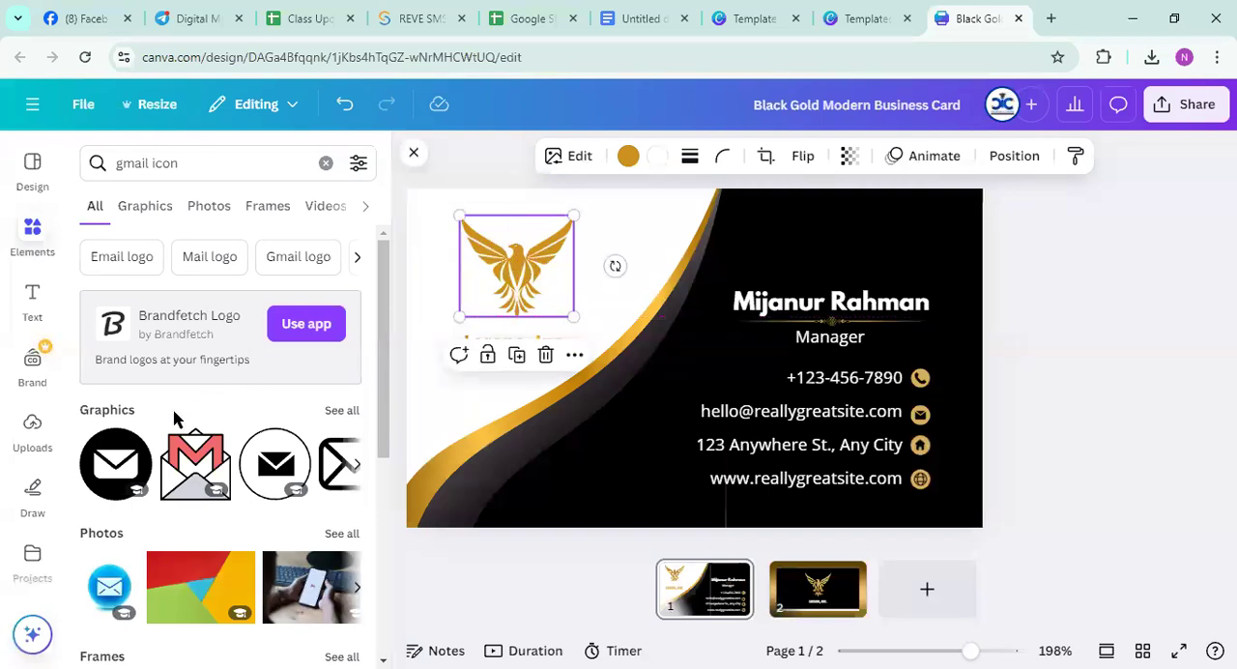
scroll(174, 425, down, 3)
scroll(116, 435, up, 1)
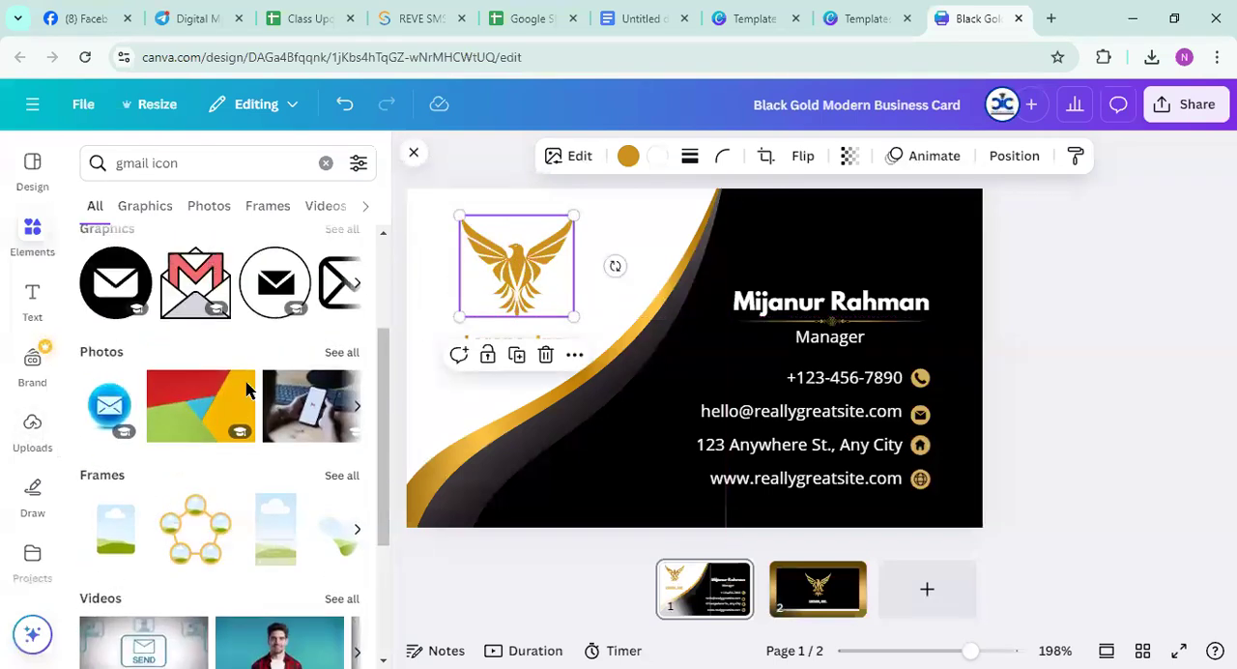
Upload the image file "Blue Waves Surfing Club Logo (7)" from the Downloads folder
click(32, 425)
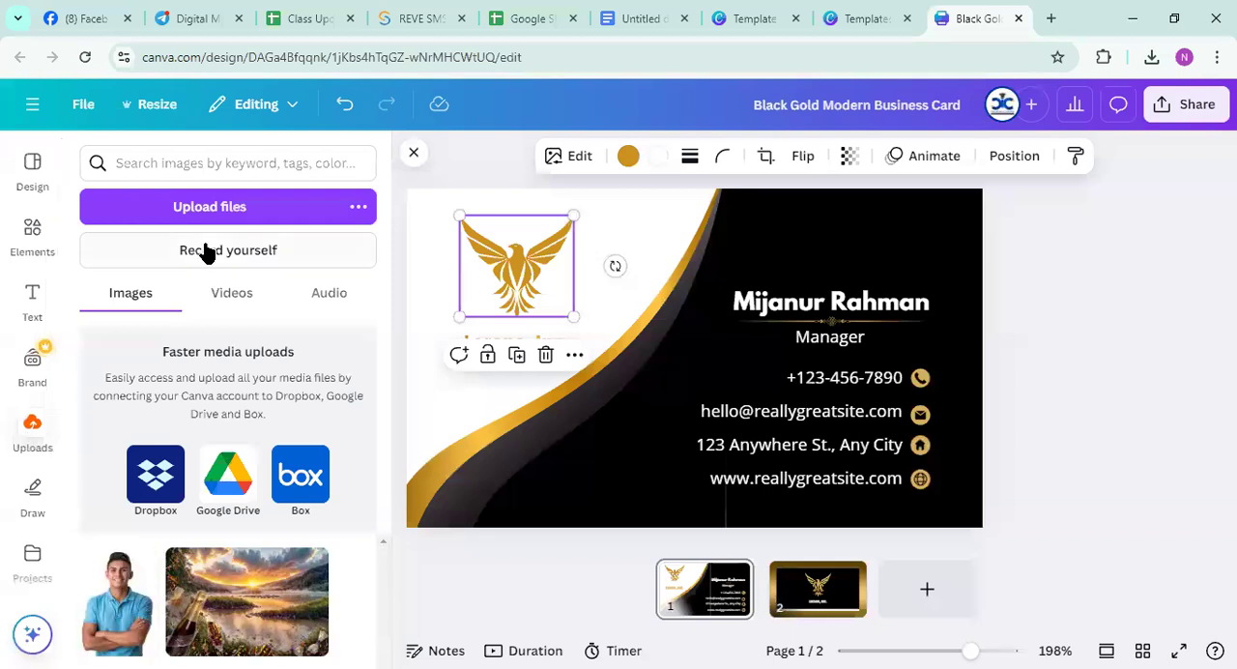
click(210, 207)
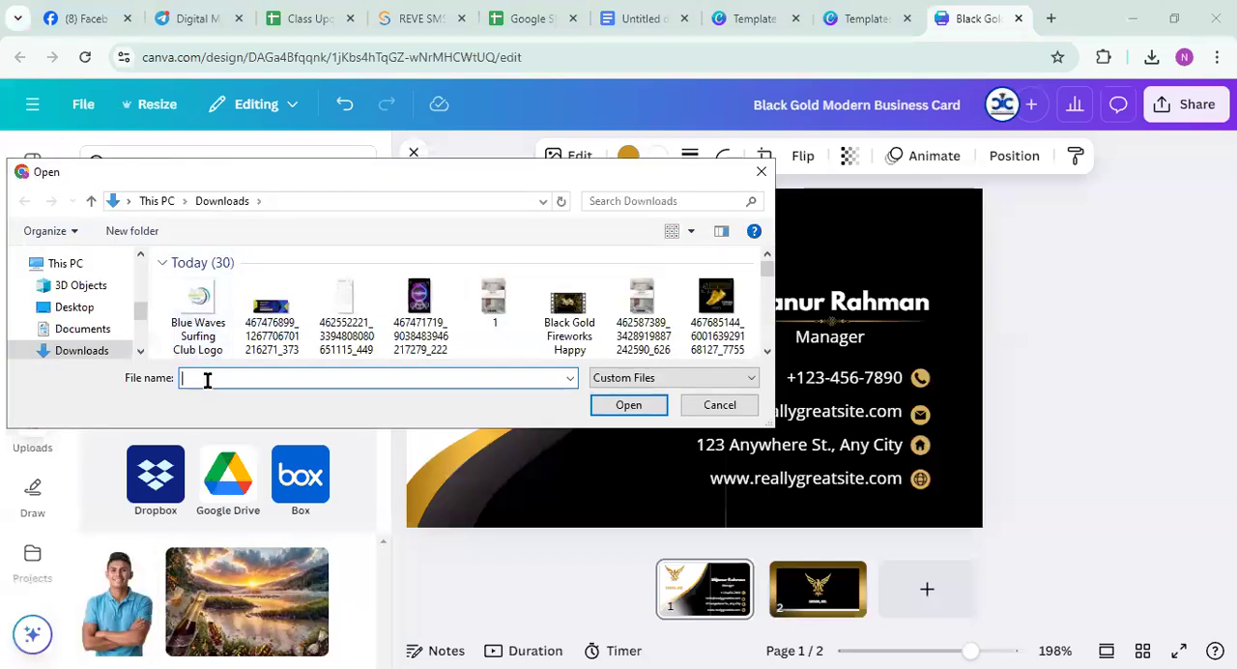
click(194, 320)
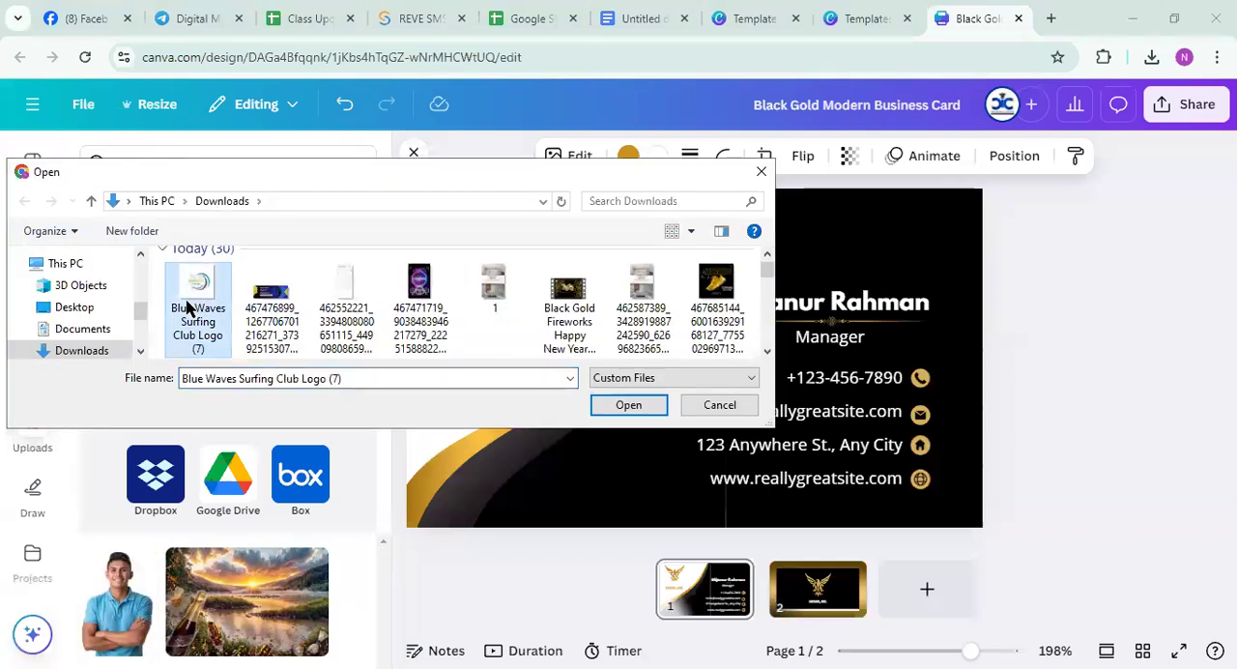
click(641, 406)
Remove the eagle logo and place the uploaded Deshi Food logo over the black part of the card
drag(513, 271, 515, 483)
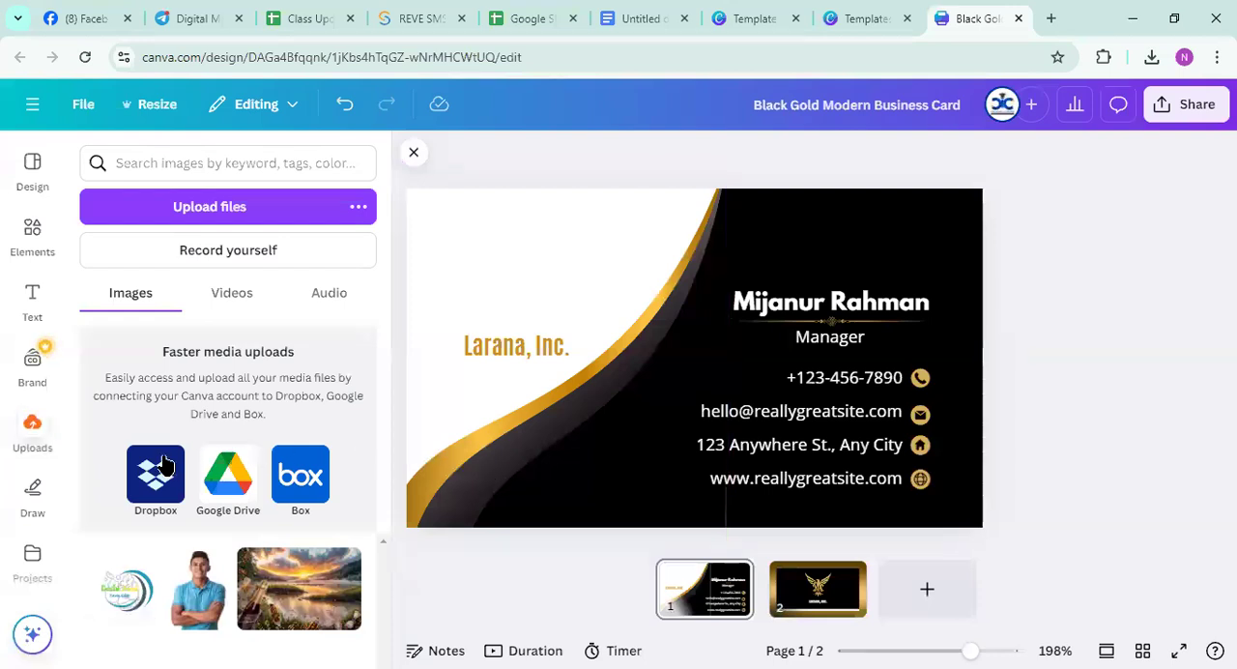
click(126, 589)
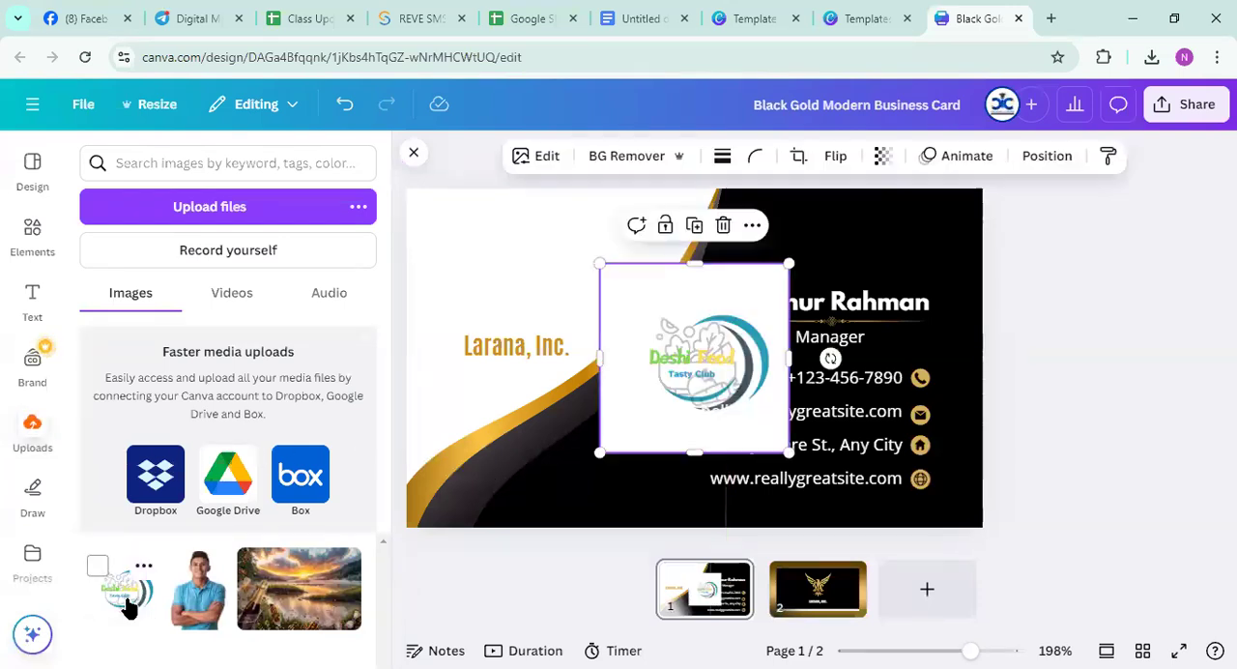
drag(706, 361, 829, 382)
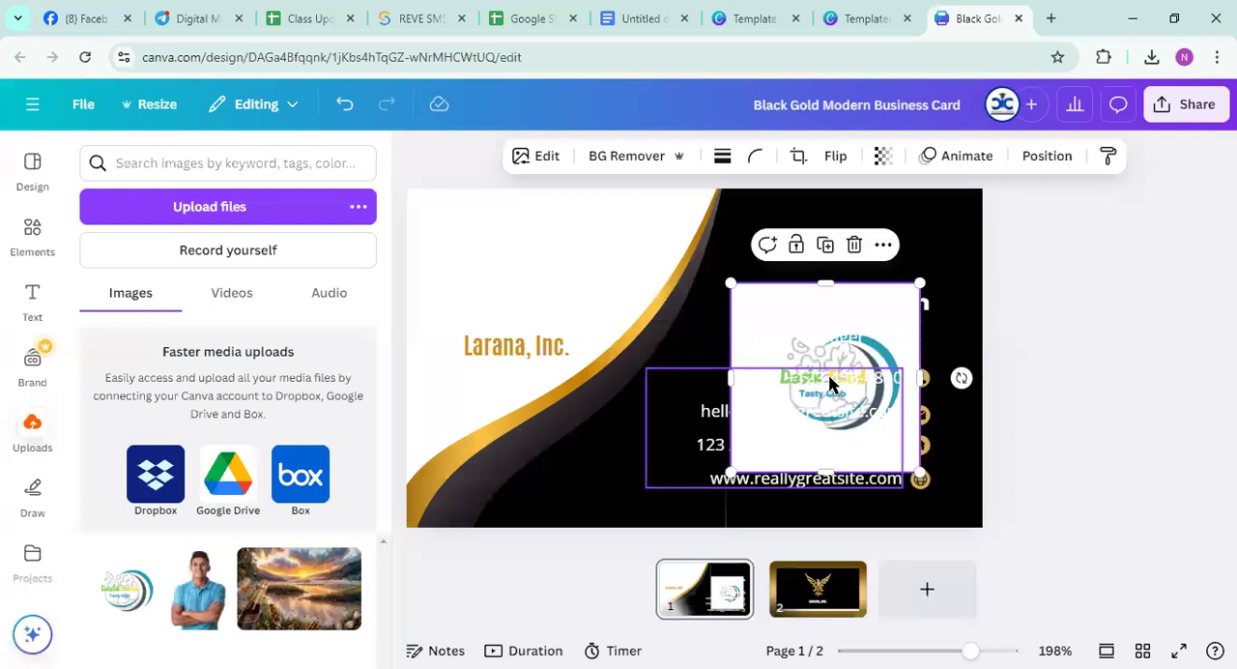
Remove the Deshi Food logo's background and place the logo in the white area just above the company name
click(618, 155)
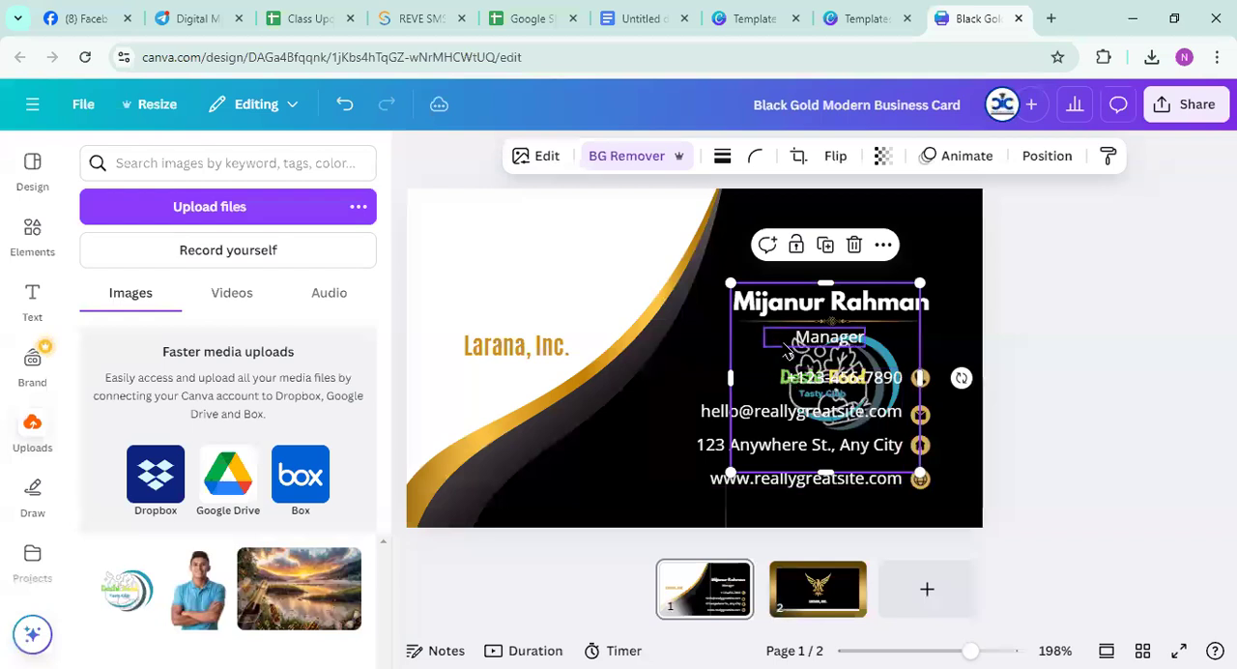
drag(763, 362, 432, 247)
click(410, 147)
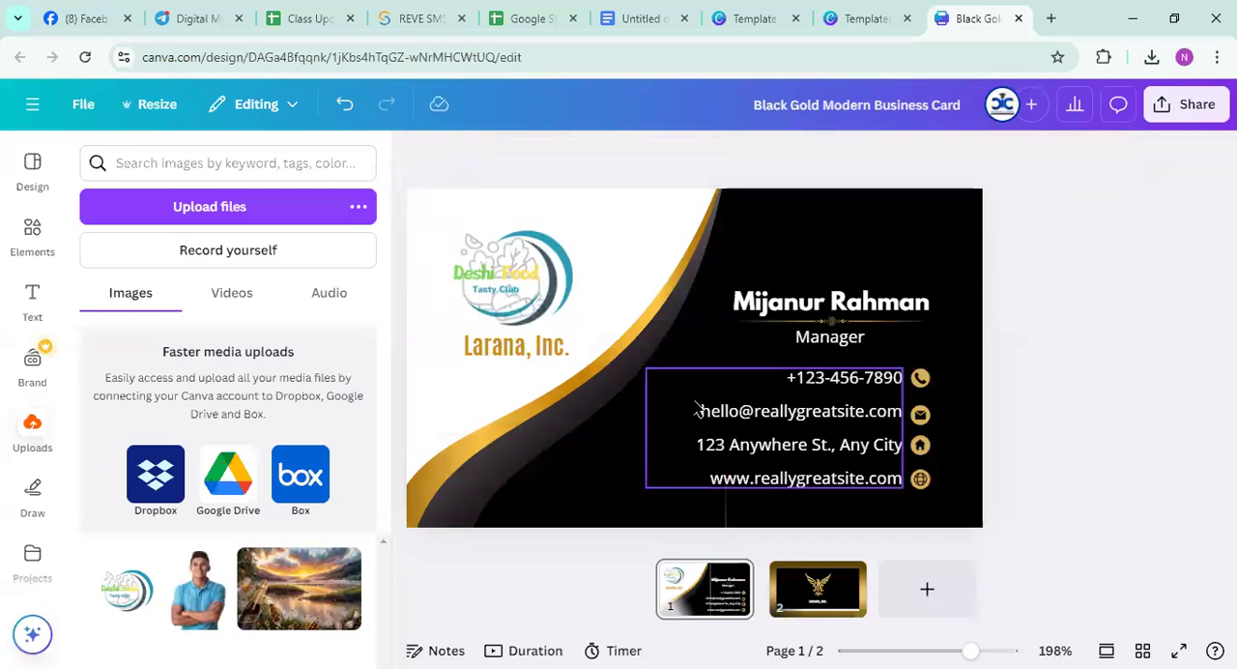
Replace the company name below the logo with "Deshi Food"
click(505, 348)
click(505, 348)
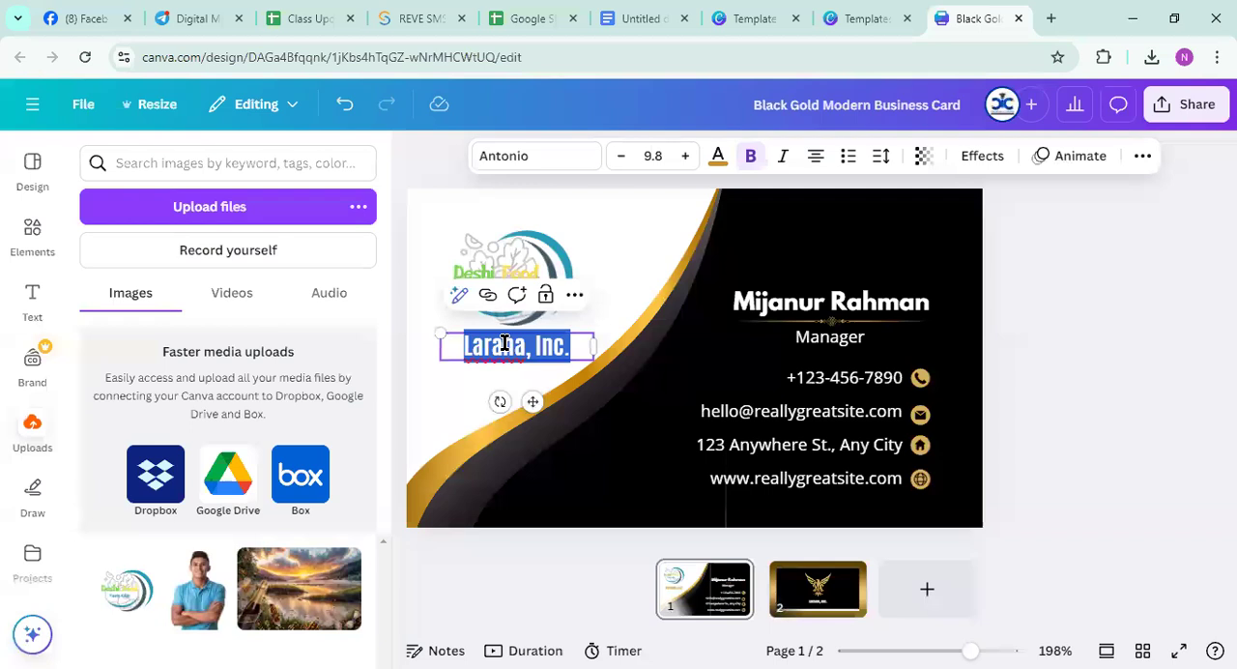
text(Deshi)
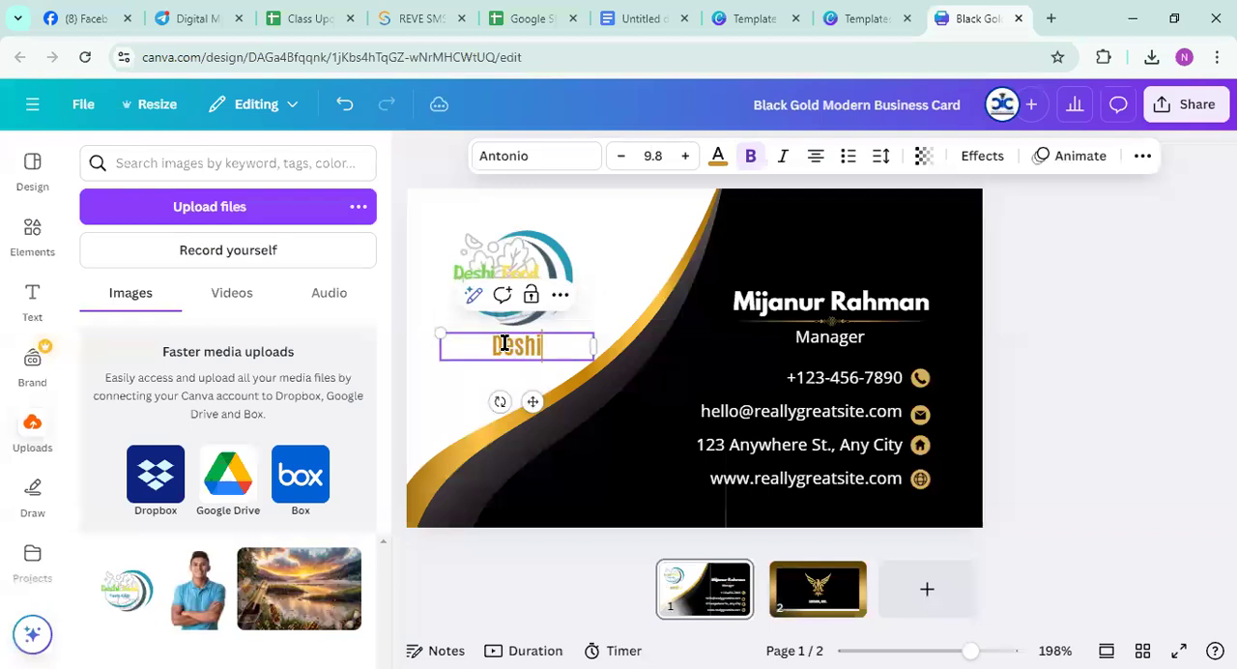
text( Food)
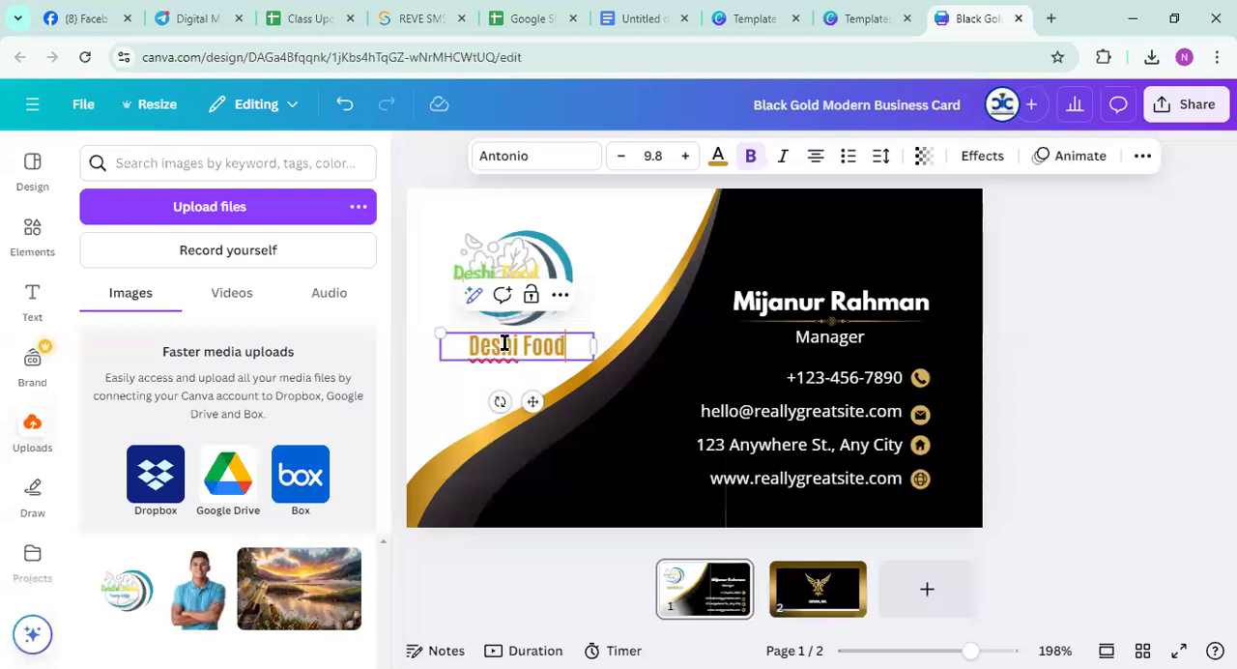
click(622, 299)
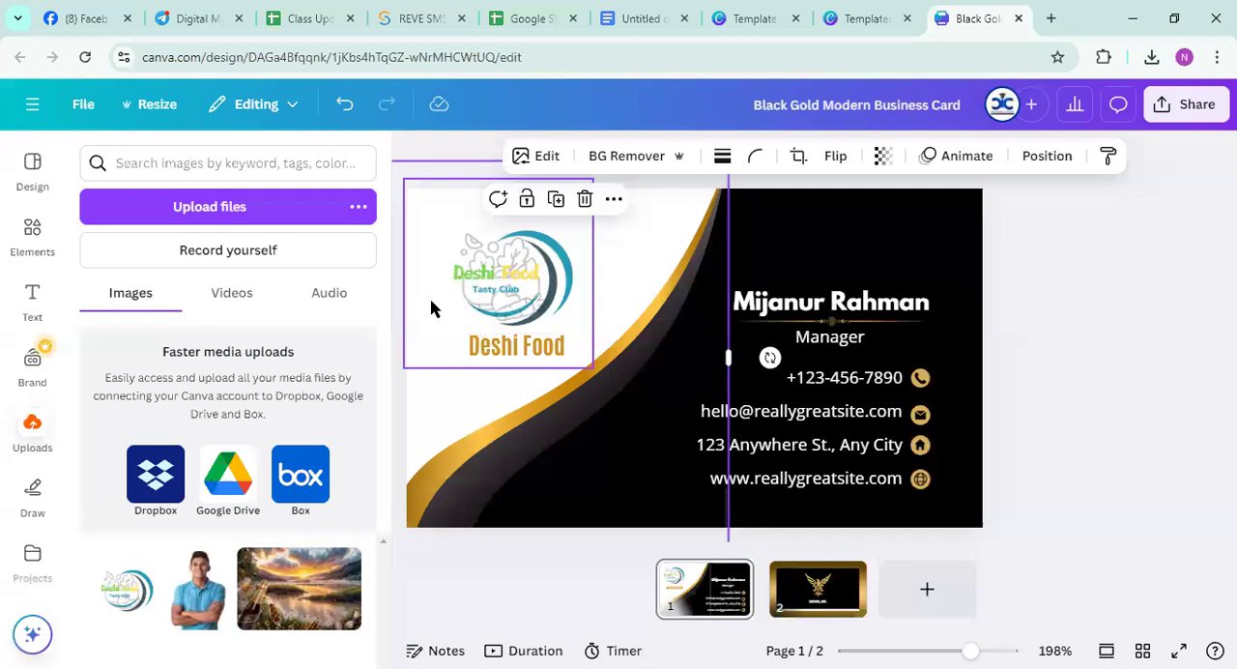
Search the elements for "corner"
click(171, 164)
click(34, 242)
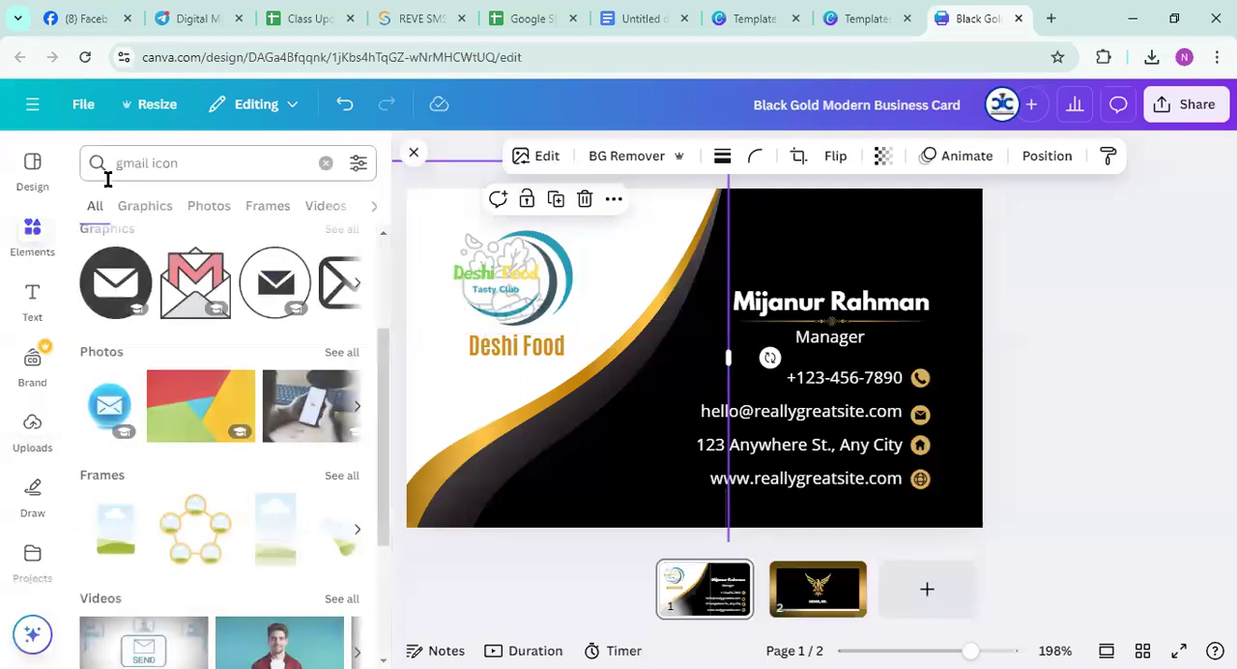
click(121, 164)
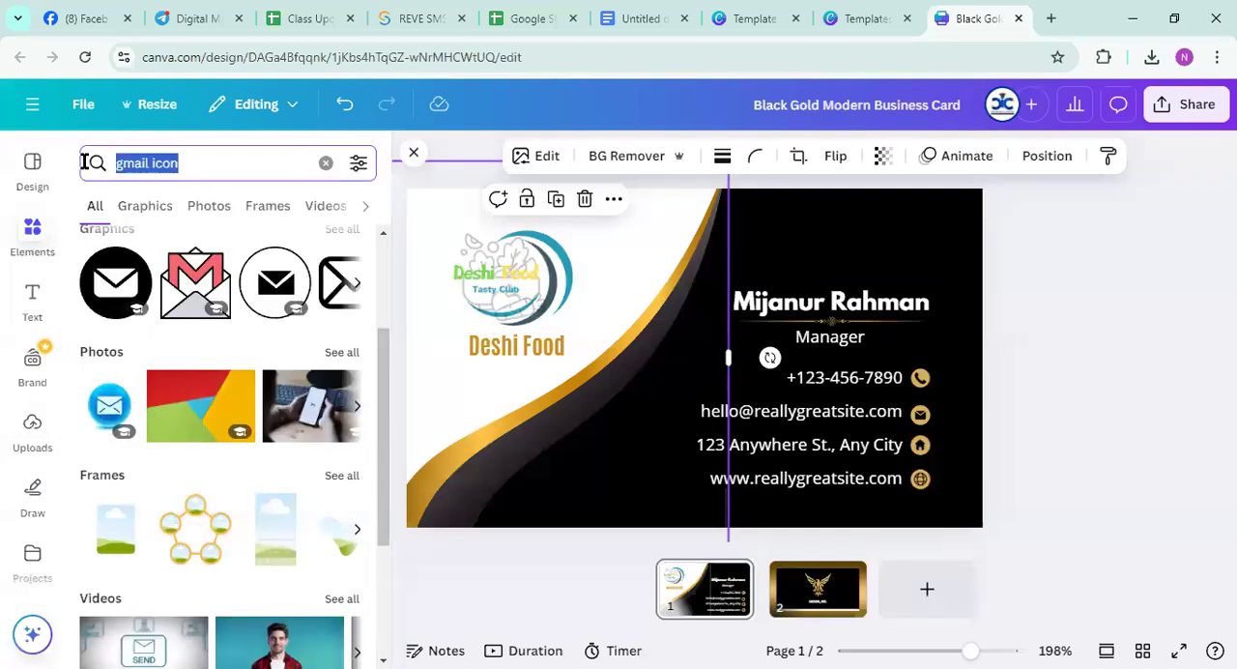
text(corner)
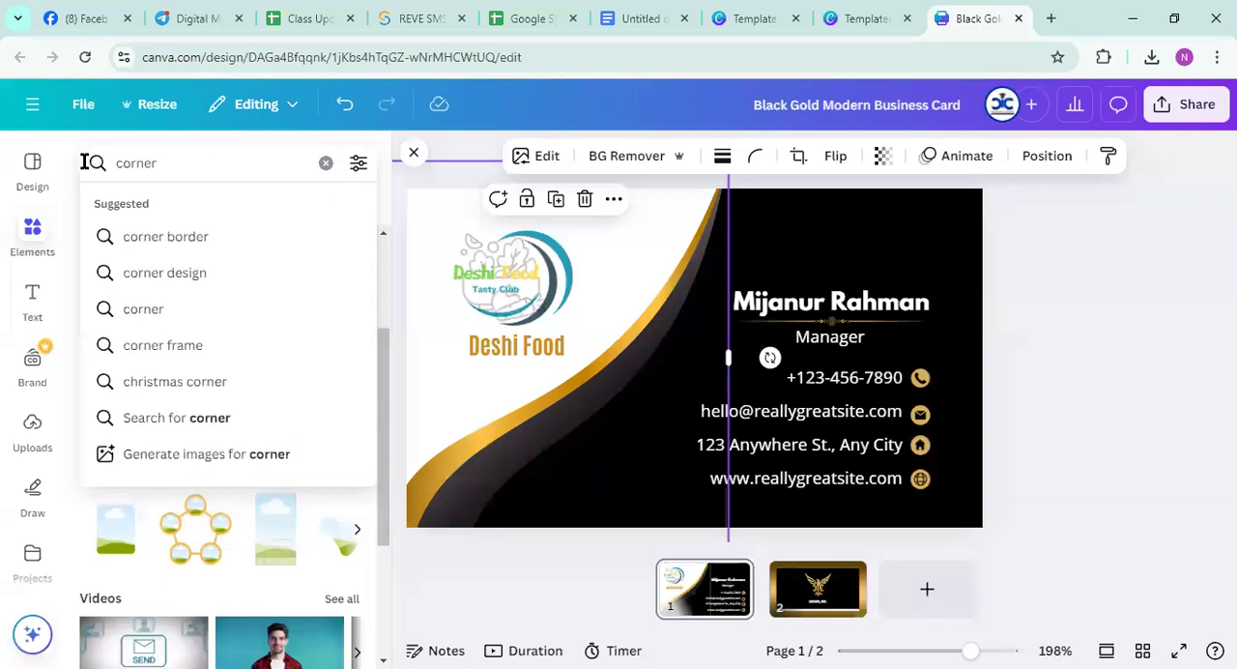
key(Return)
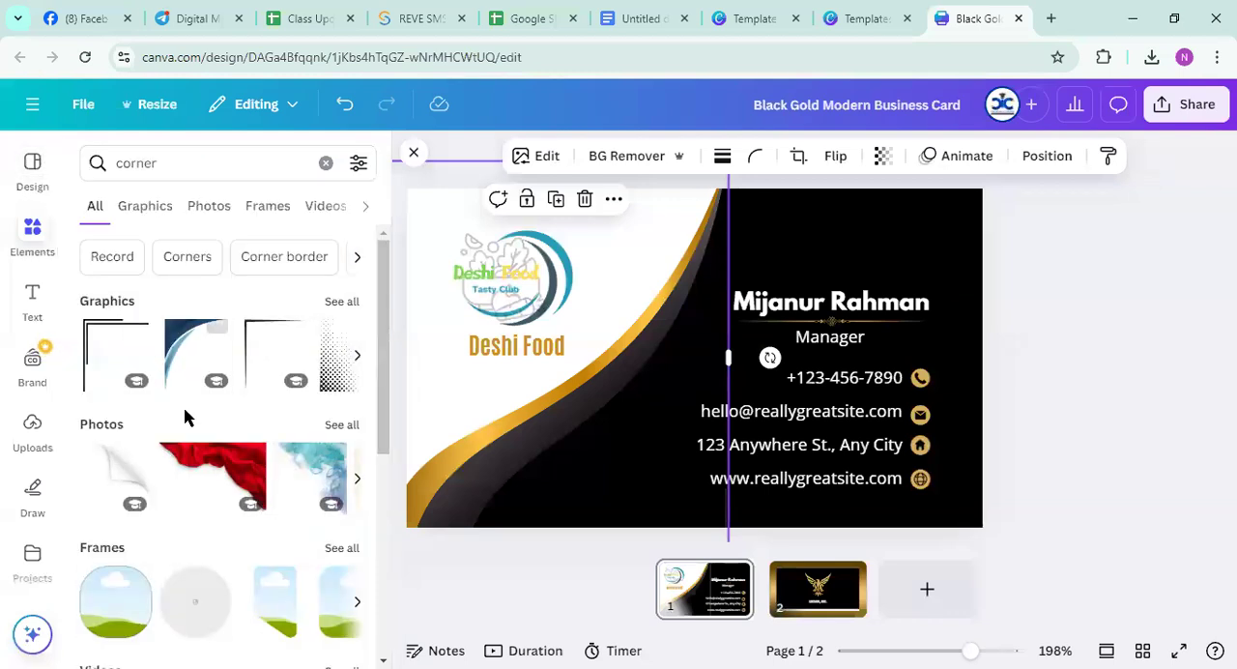
scroll(183, 407, down, 2)
click(207, 375)
drag(851, 232, 802, 246)
drag(511, 206, 1067, 266)
Add the teal marbled corner photo and place it over the card's upper right corner
click(297, 367)
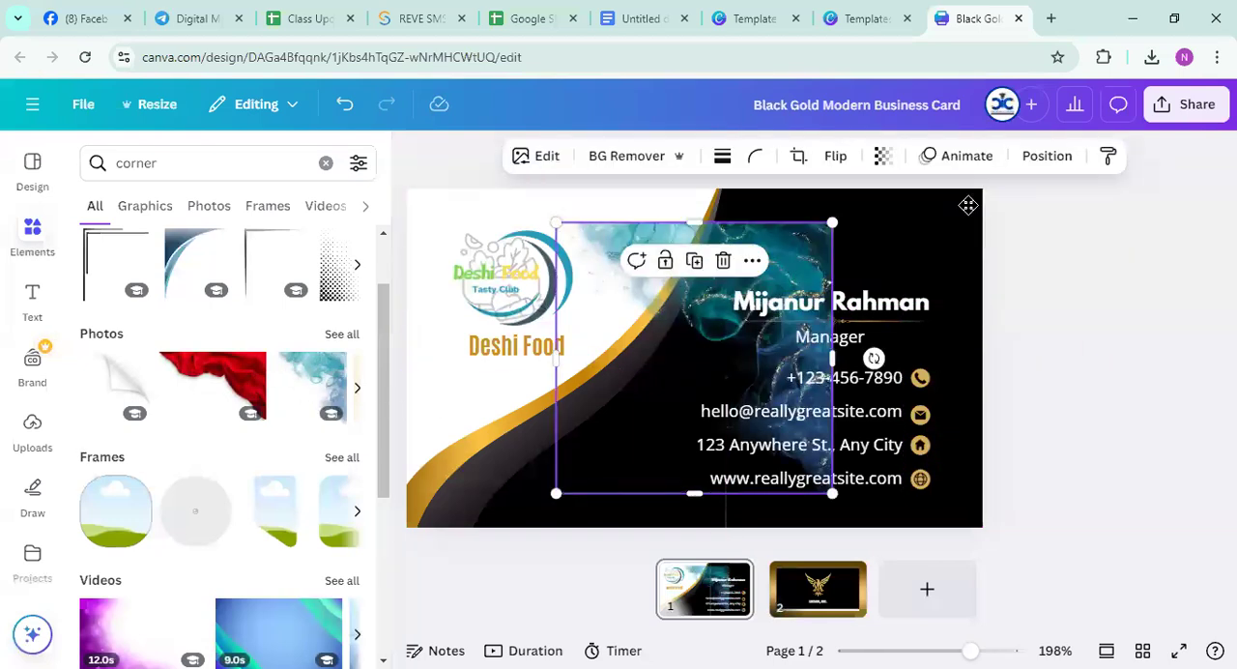
drag(995, 189, 999, 188)
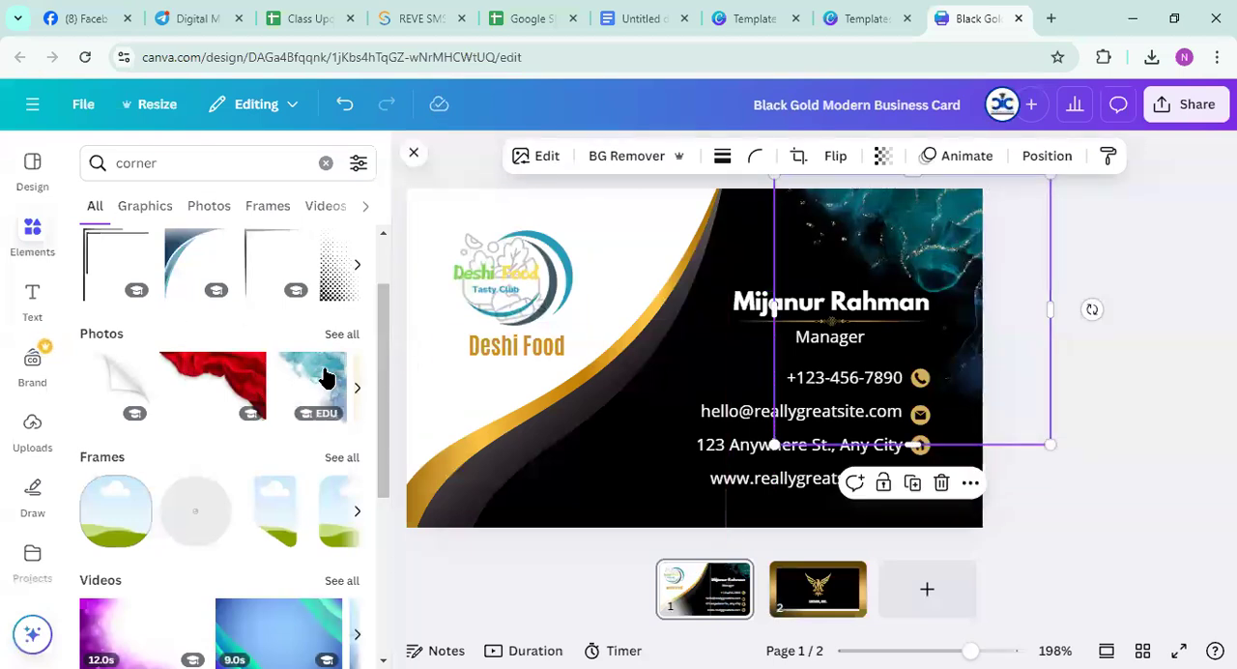
Duplicate the teal corner photo, flip the copy horizontally and fit it into the card's upper left corner
click(693, 268)
drag(665, 283, 483, 334)
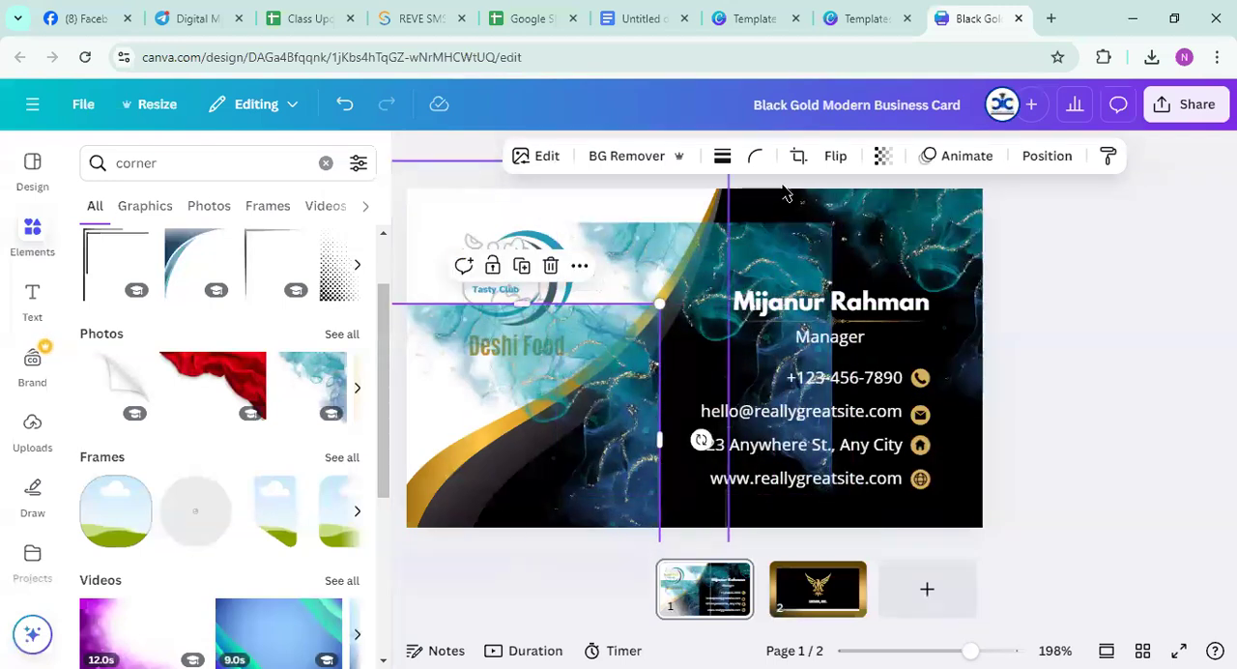
click(831, 159)
click(824, 200)
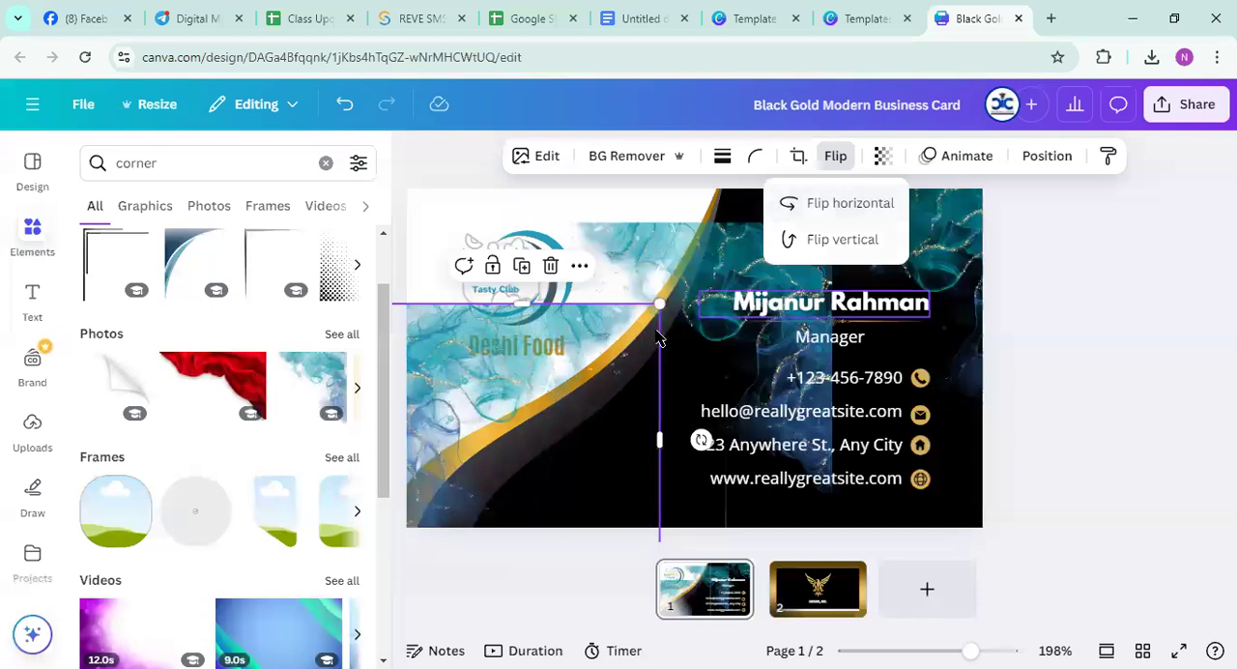
drag(464, 351, 424, 201)
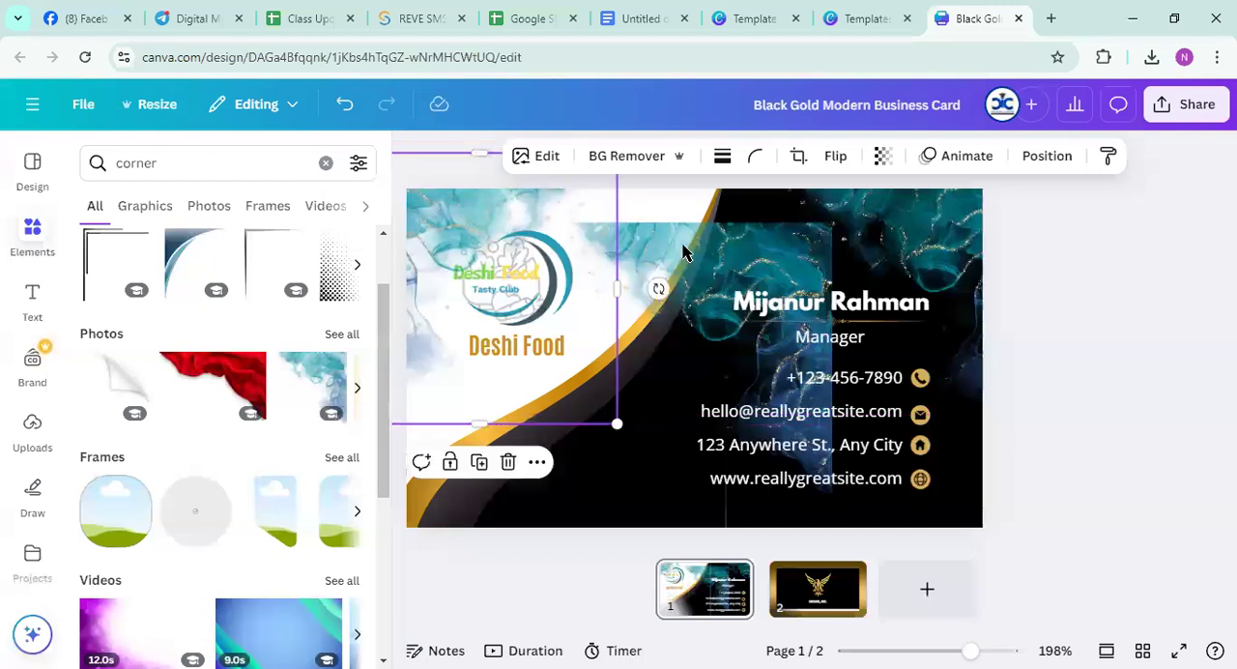
Duplicate the teal corner photo in the card's middle, flip the copy vertically and fit it into the lower right corner at about 3.03 × 2.97 cm
click(719, 271)
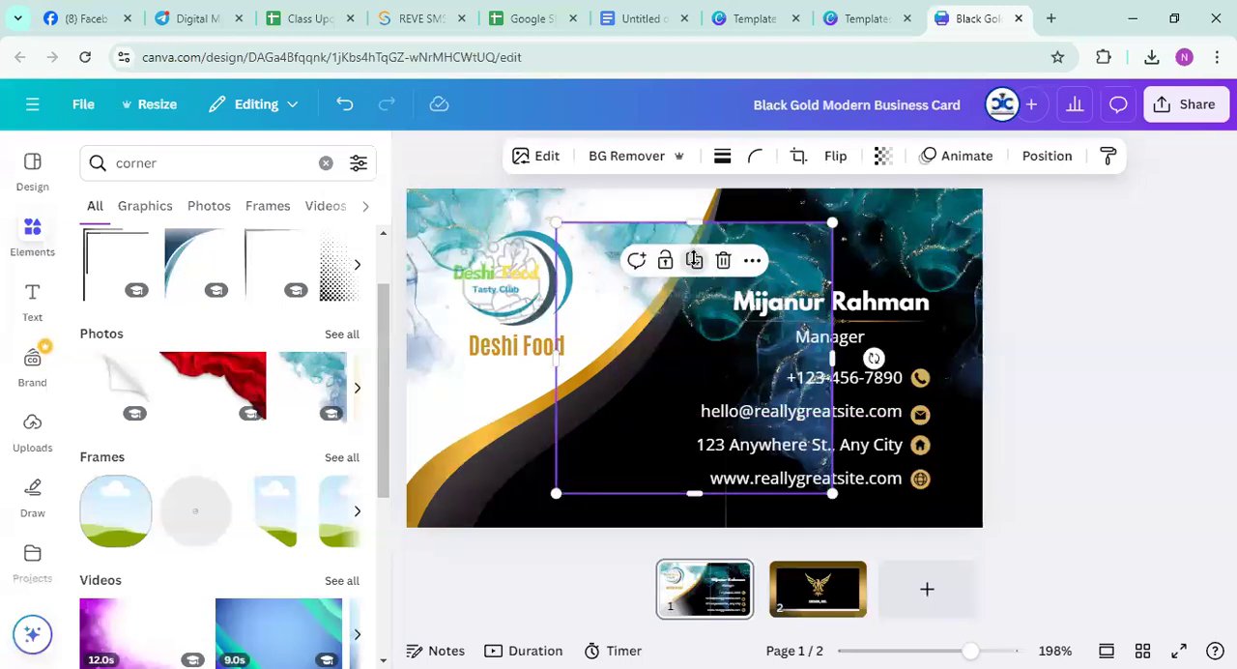
click(694, 263)
click(833, 155)
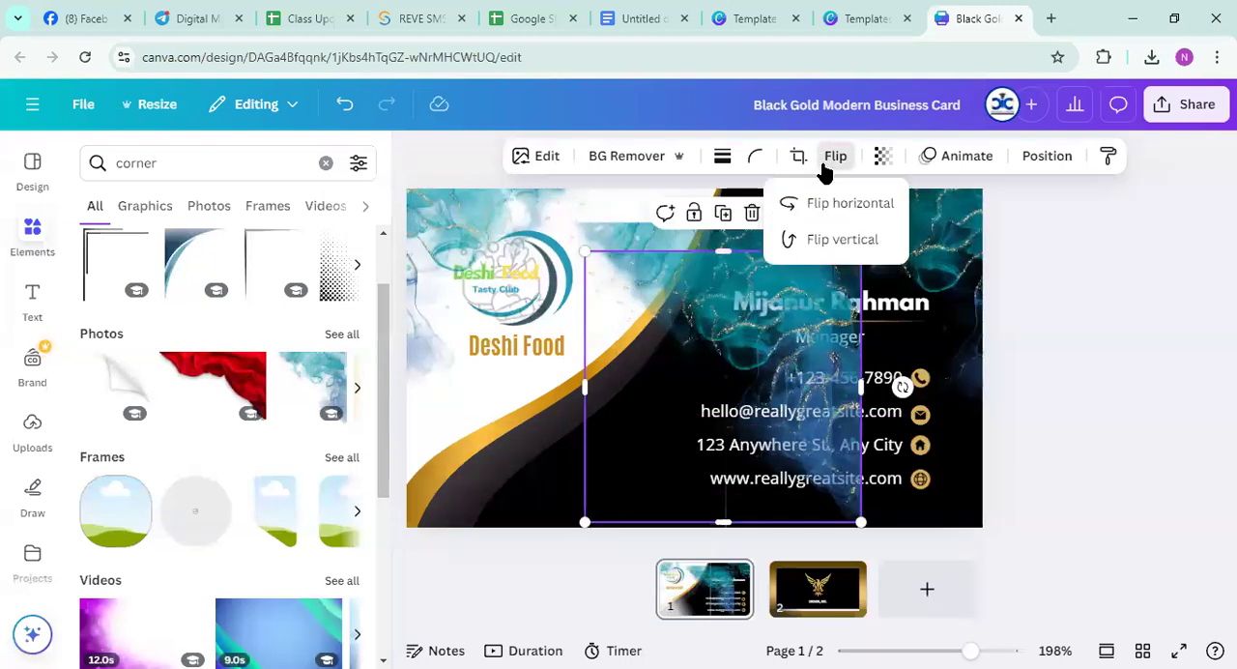
click(836, 239)
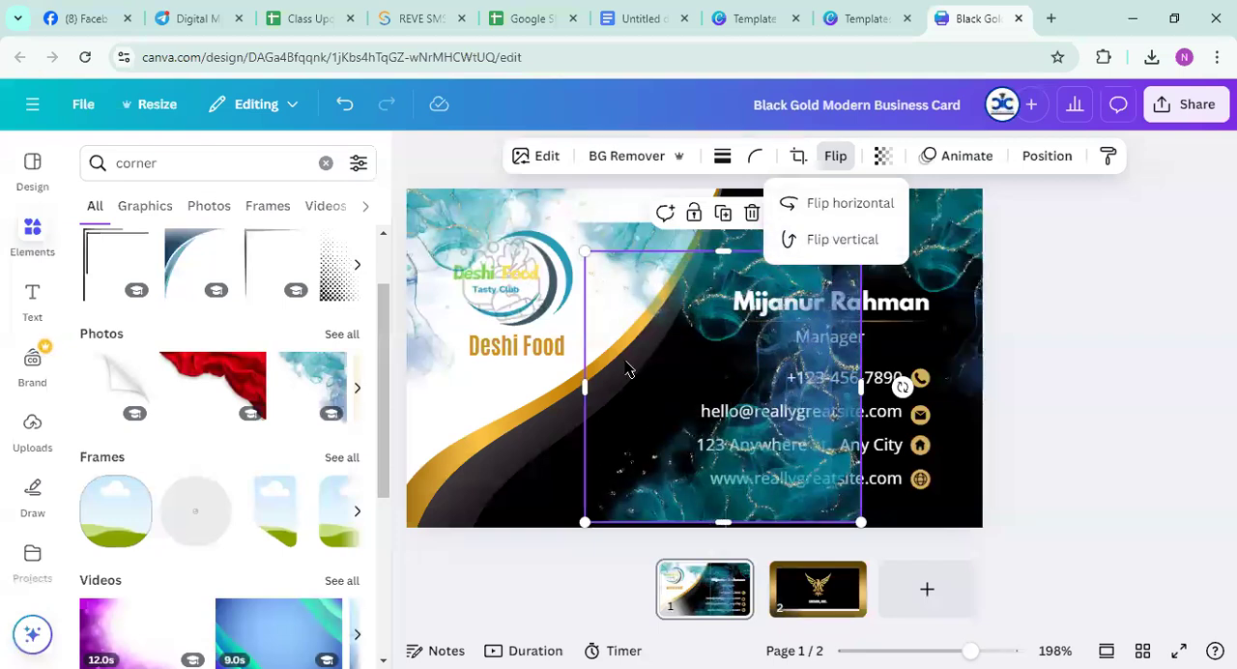
drag(579, 249, 654, 320)
Move the remaining middle photo into the card's lower left corner, flipped vertically and shrunk to about 3.05 × 2.99 cm
drag(717, 388, 488, 367)
click(835, 155)
click(808, 238)
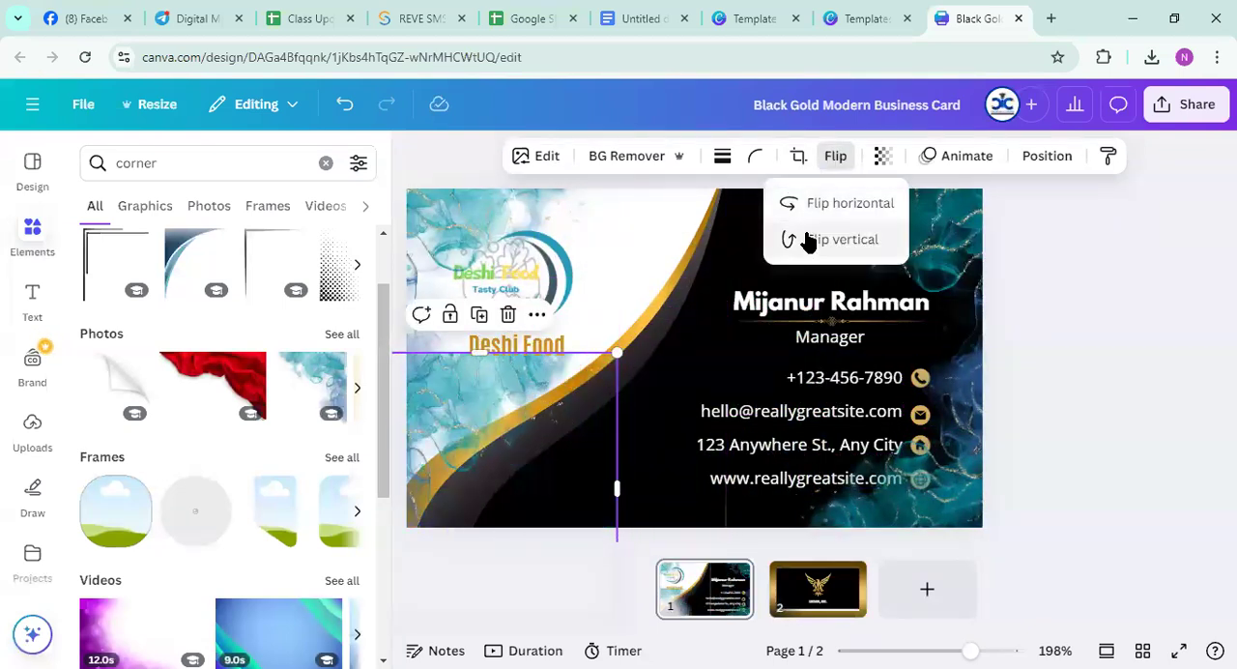
click(809, 242)
drag(472, 453, 549, 415)
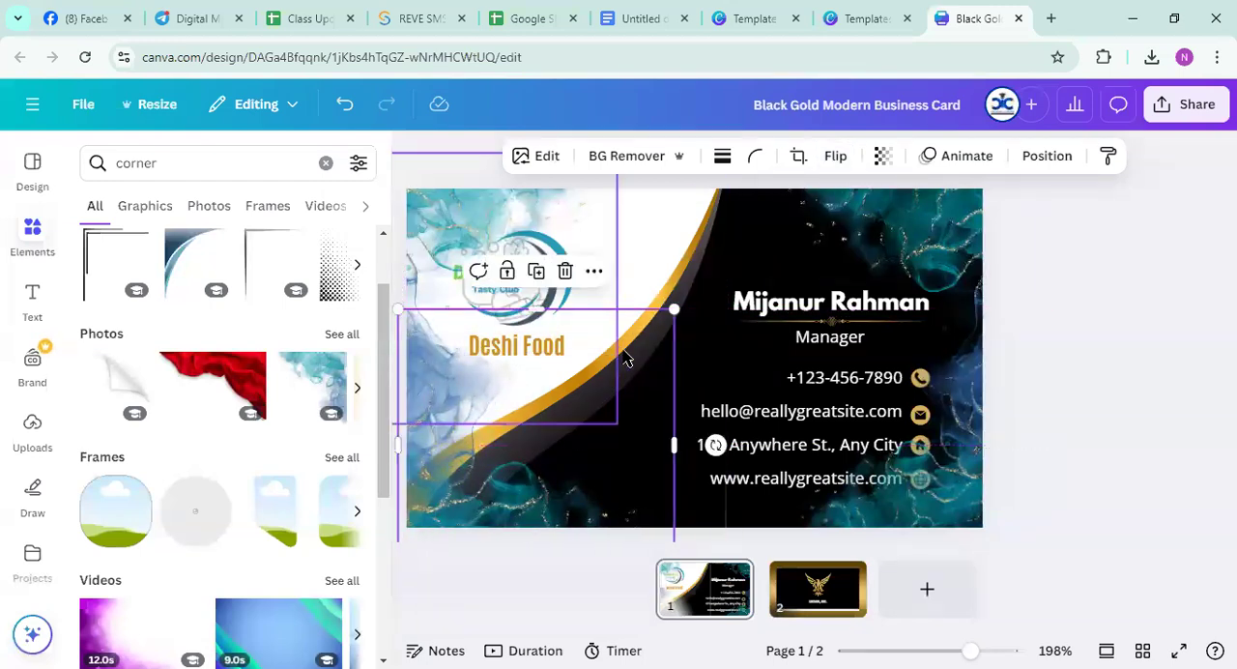
drag(674, 310, 603, 378)
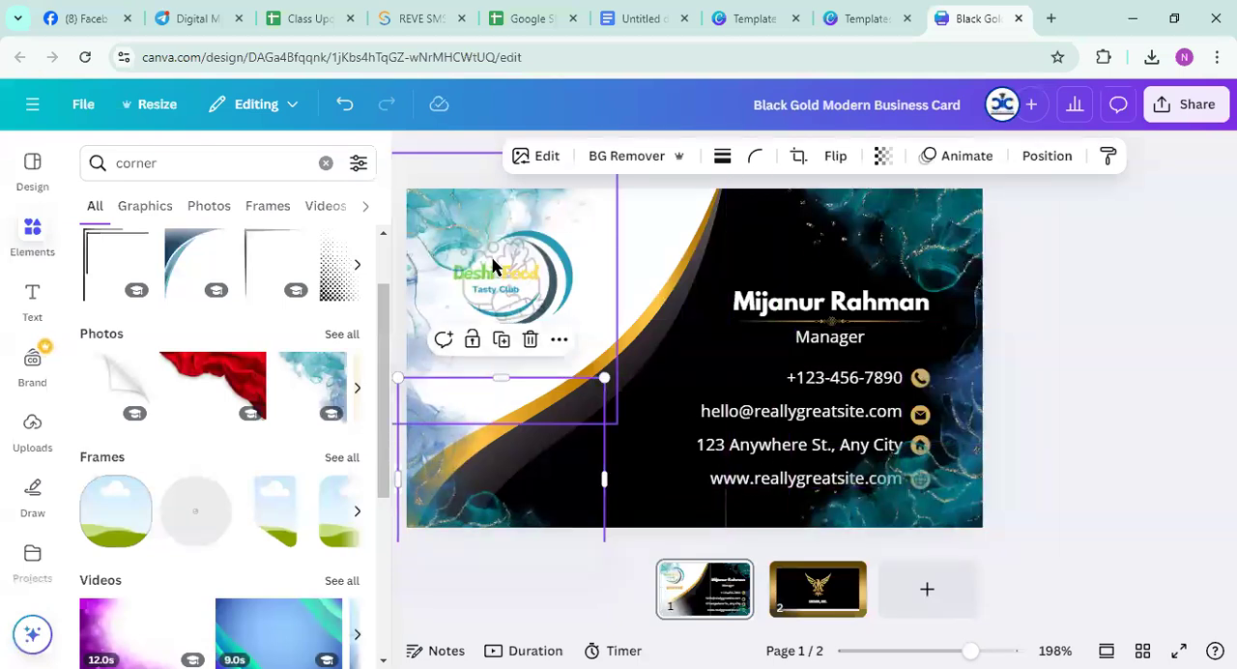
Try to send the teal photo in the card's upper left corner to the back of the layer order
click(437, 239)
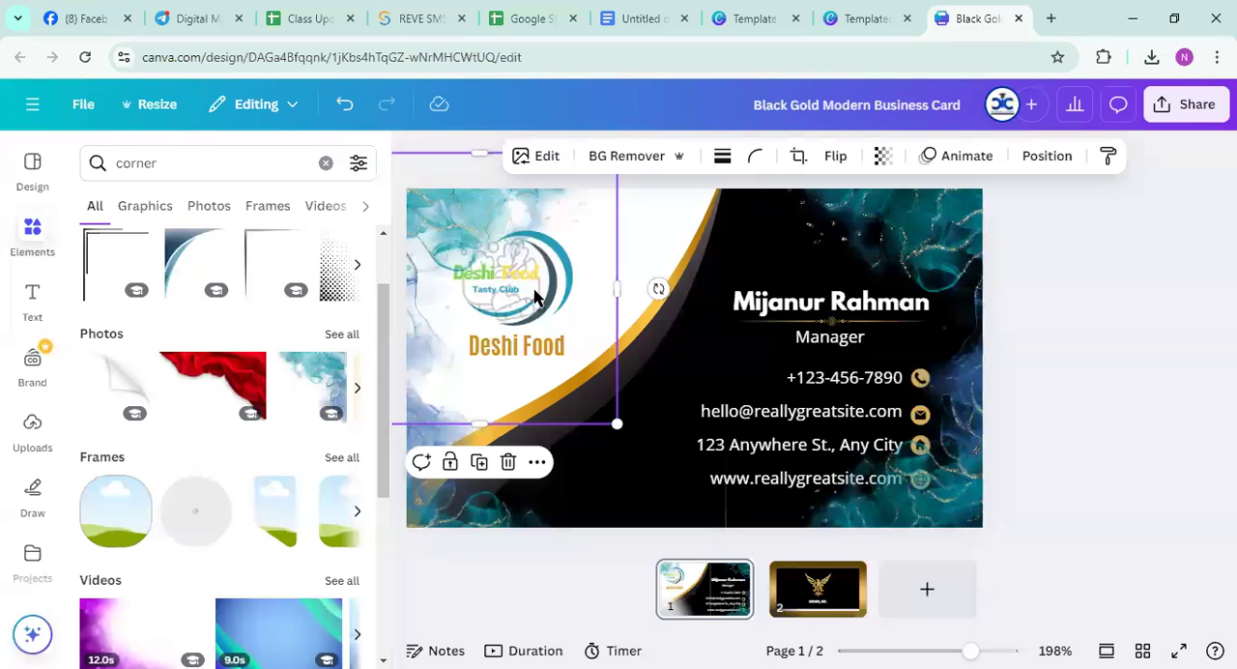
click(1036, 160)
click(319, 301)
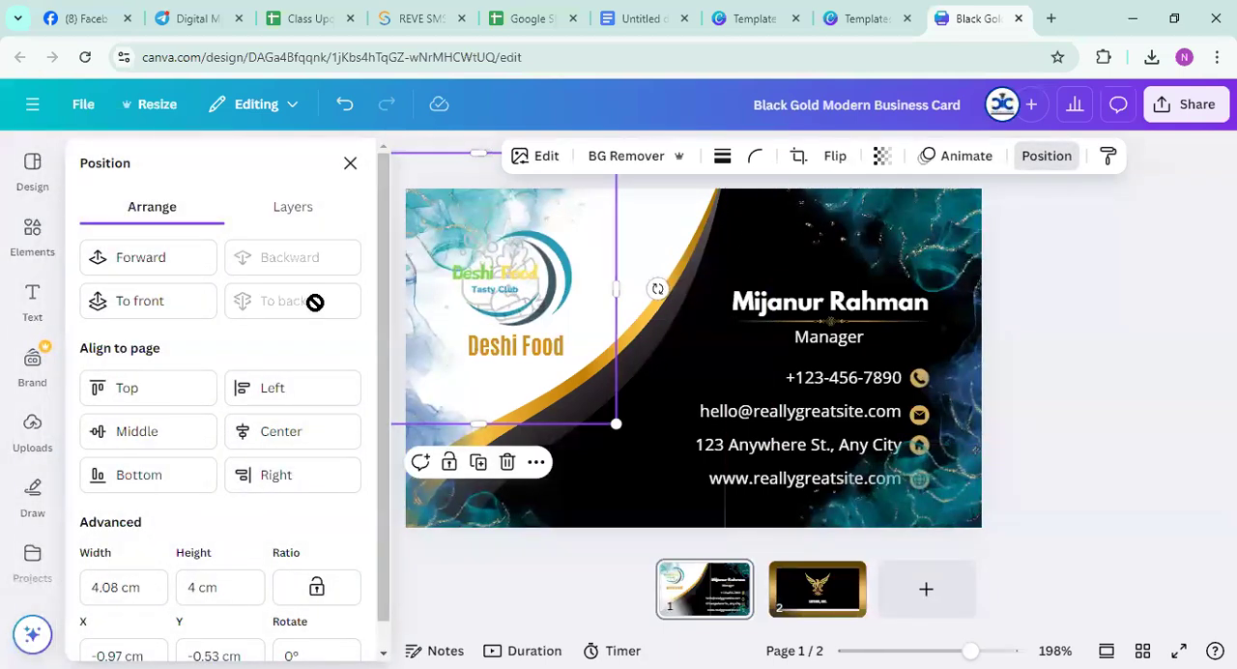
Shift the logo and the "Deshi Food" text toward the middle of the white area and shrink the logo slightly
click(653, 238)
drag(534, 280, 597, 251)
drag(508, 348, 580, 309)
click(599, 235)
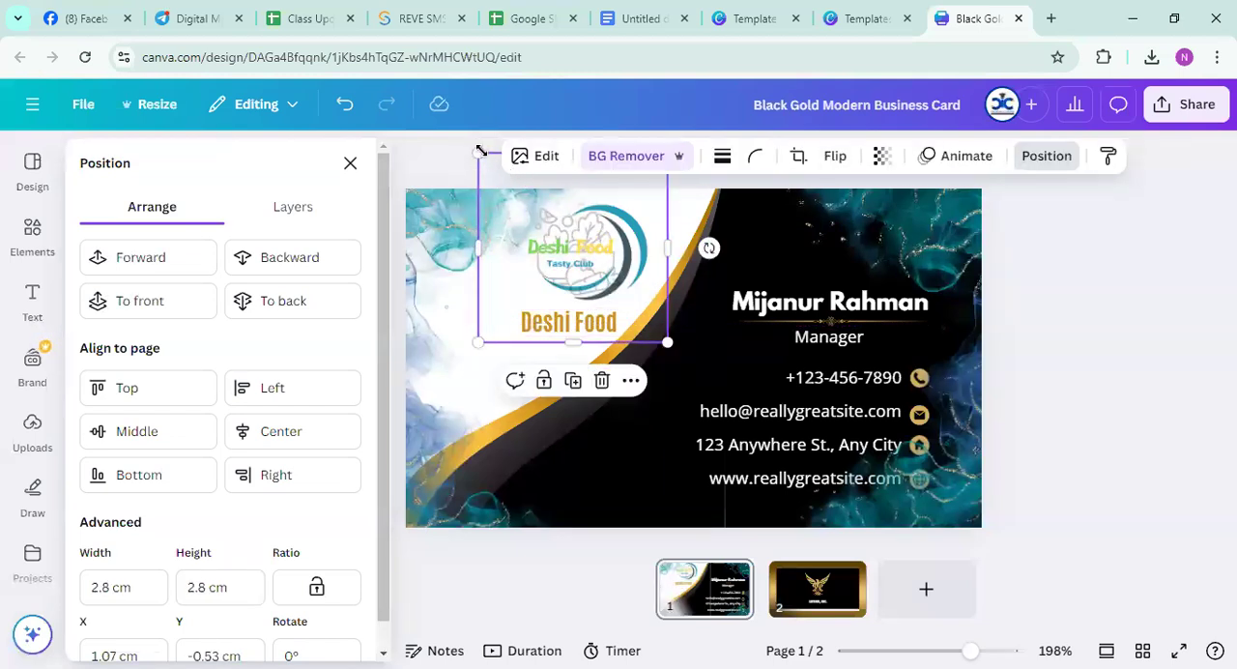
drag(483, 158, 510, 185)
mouse_move(573, 229)
mouse_down()
mouse_move(582, 248)
mouse_move(558, 252)
mouse_move(563, 242)
mouse_up()
Shrink the lower right and lower left corner photos, and fit the upper right one into its corner at about 2.19 × 2.15 cm
click(582, 425)
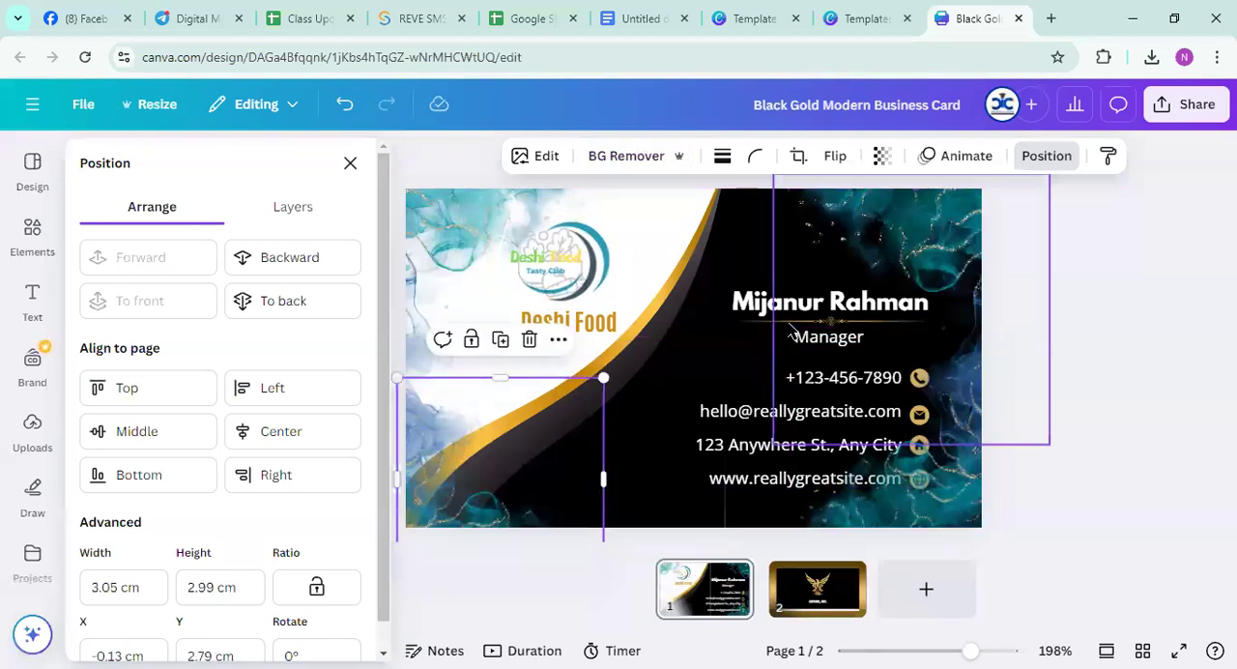
click(942, 474)
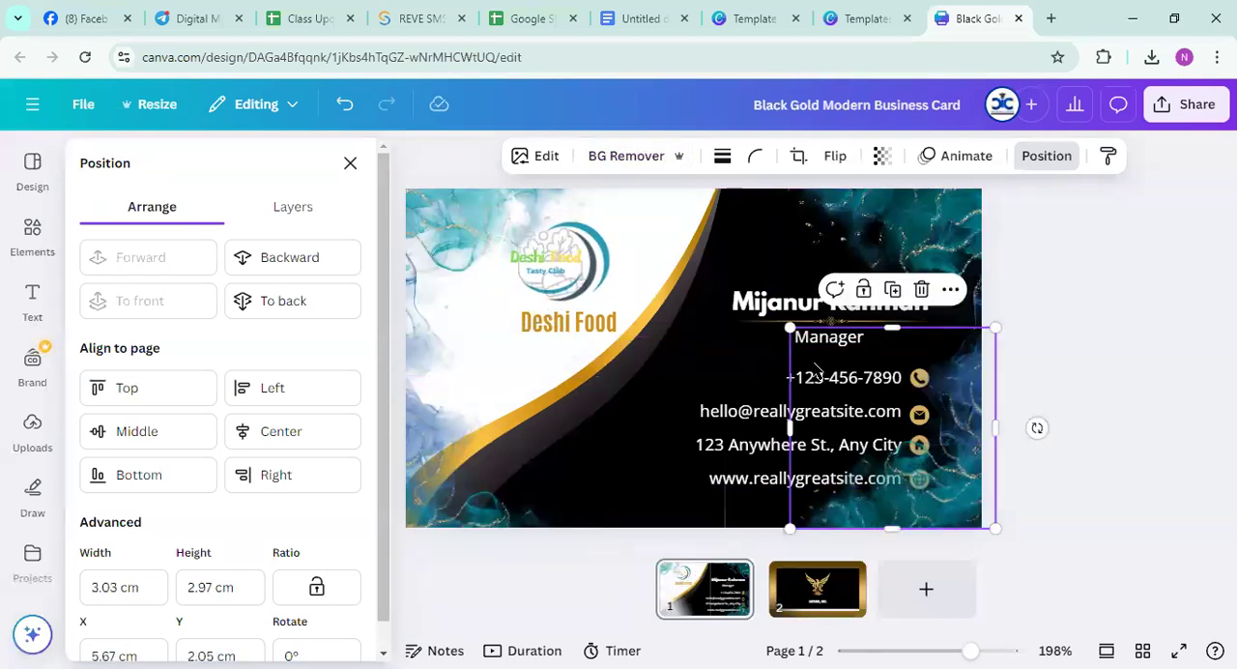
drag(788, 327, 841, 410)
click(909, 267)
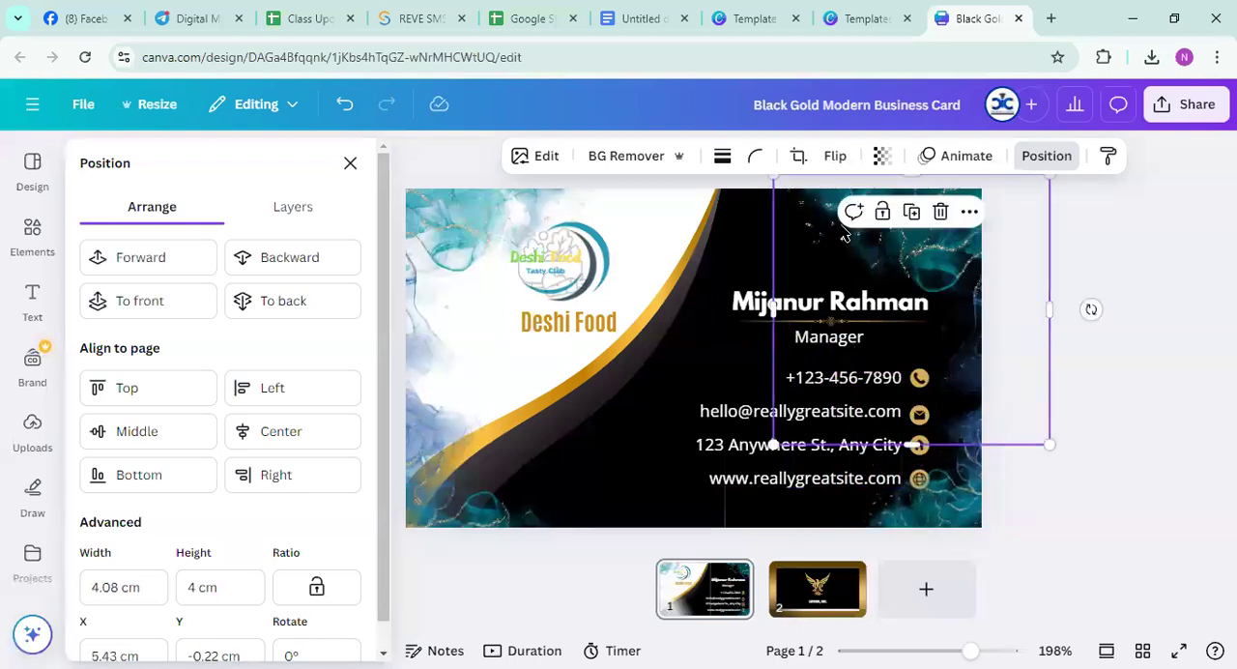
drag(773, 445, 901, 319)
drag(935, 255, 894, 245)
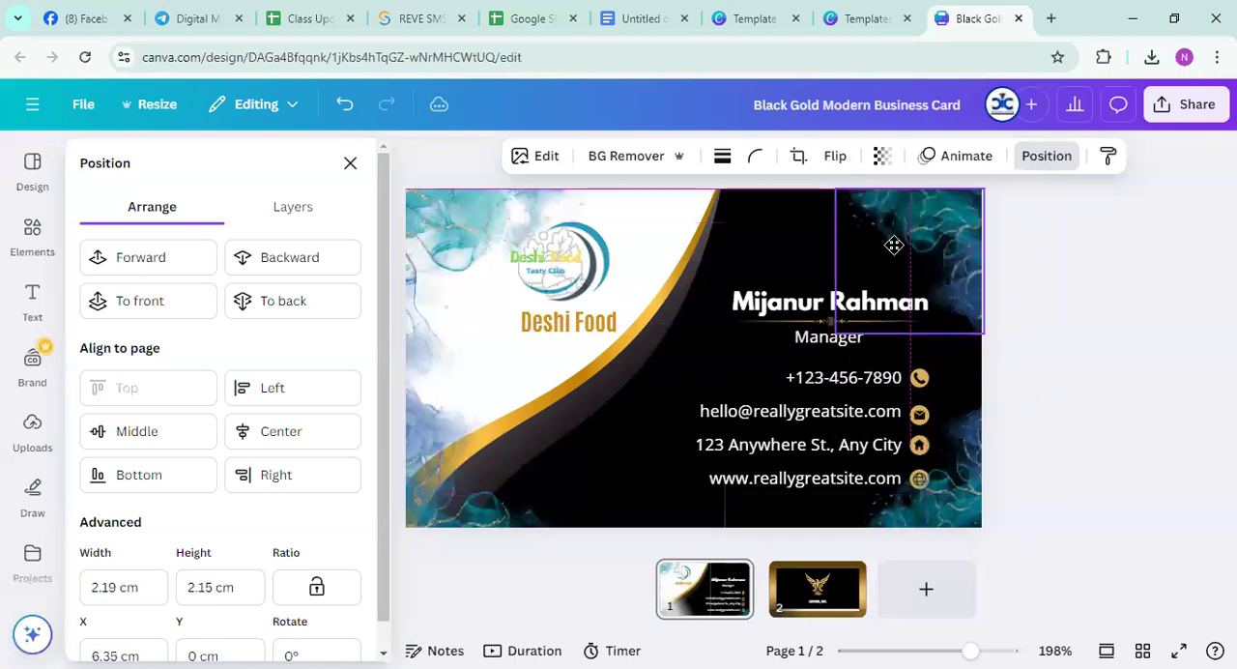
click(452, 446)
drag(606, 378, 580, 392)
Move the white and gold curved shape slightly right and up on the card
click(475, 248)
click(436, 241)
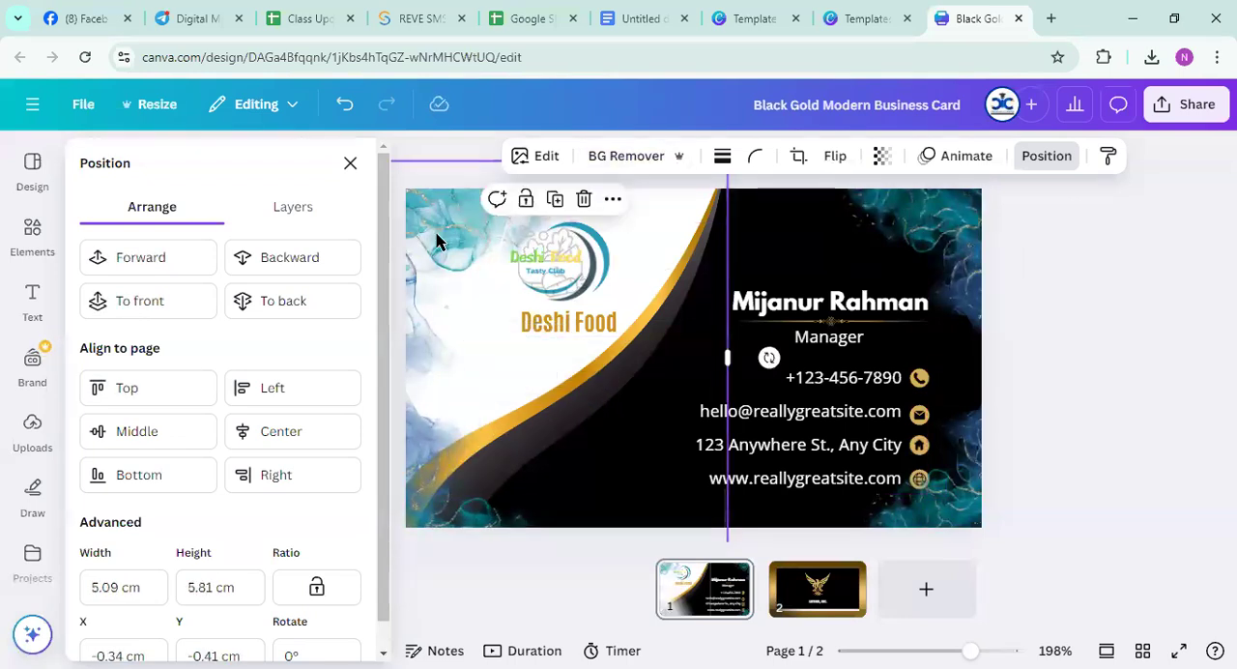
mouse_move(470, 361)
mouse_down()
mouse_move(577, 389)
mouse_move(490, 331)
mouse_move(536, 384)
mouse_move(484, 348)
mouse_up()
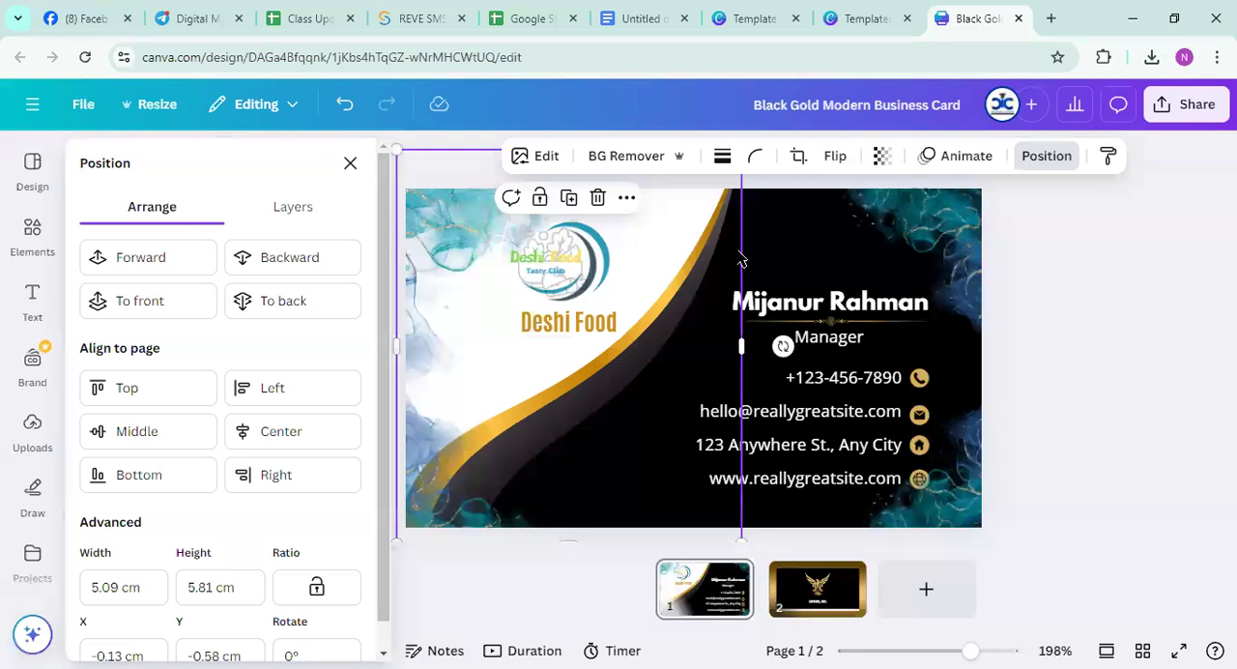
Select the teal photo in the card's upper right corner
click(772, 233)
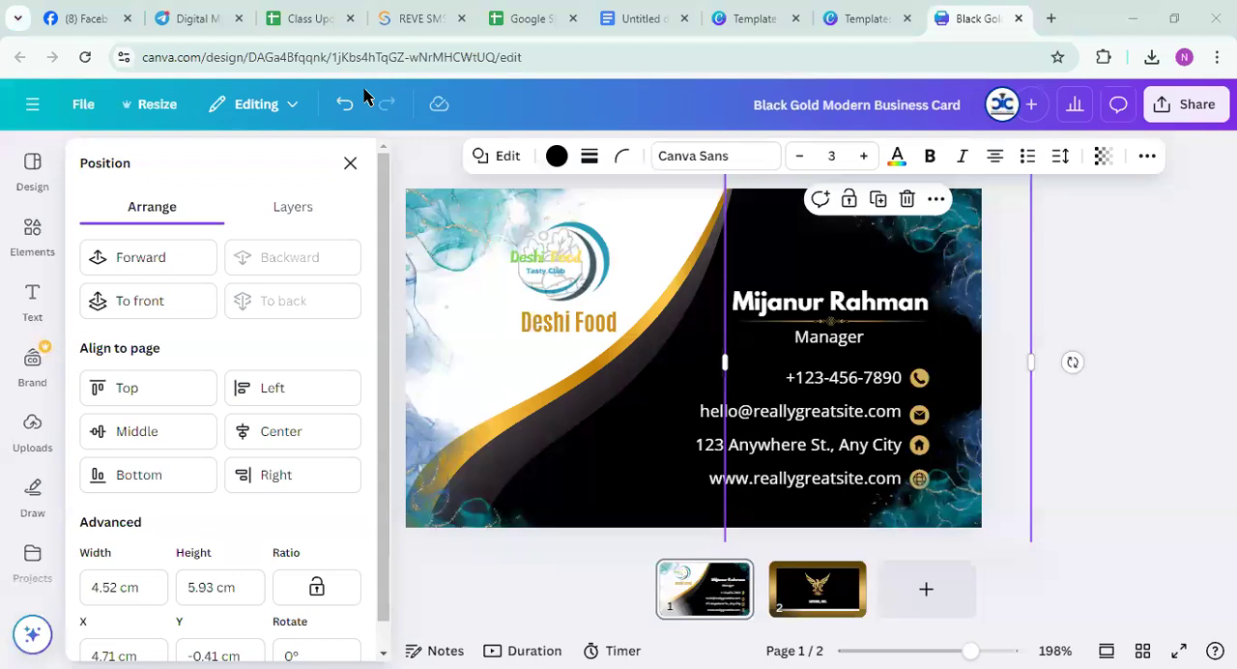
click(851, 247)
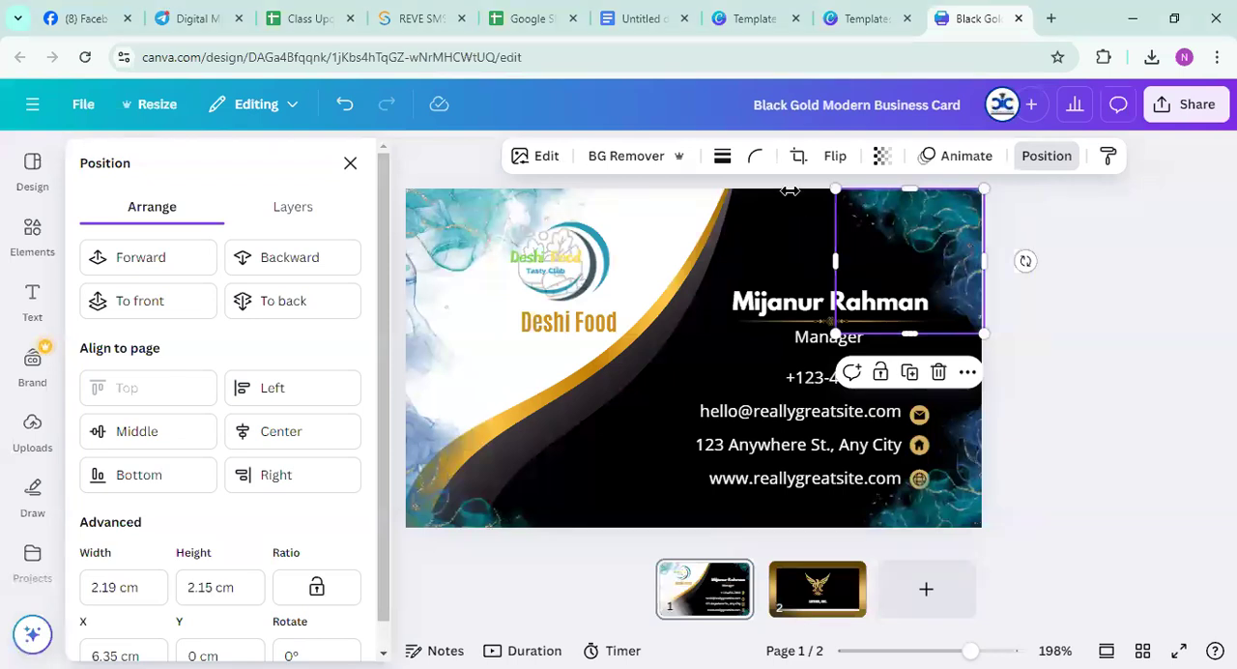
Remove the white and gold curved shape from the card by moving it completely off the page
drag(640, 379, 1207, 464)
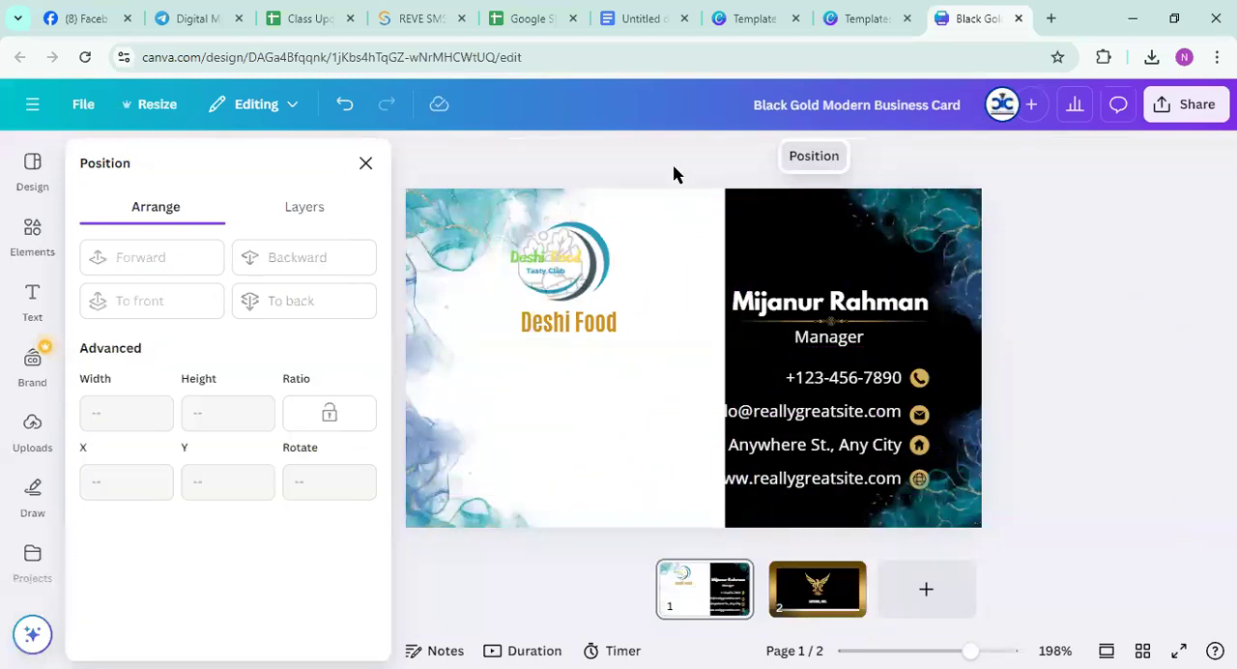
Look through the element categories and the recently used elements for a replacement dividing shape
click(27, 241)
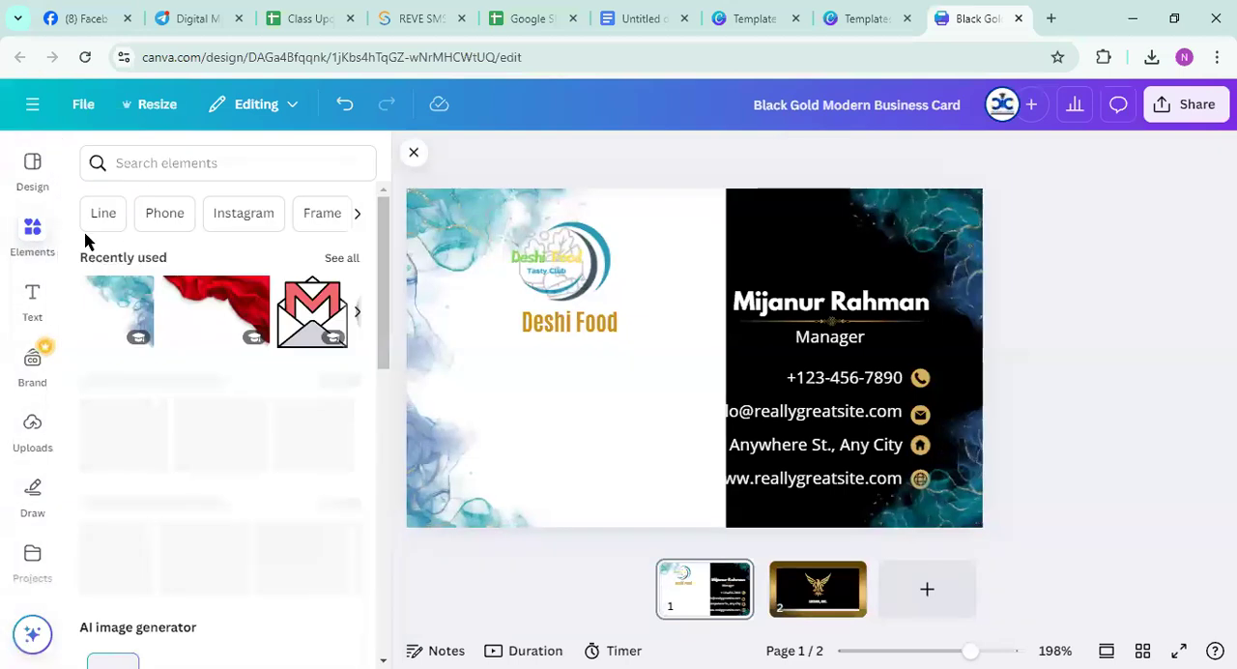
scroll(203, 406, down, 10)
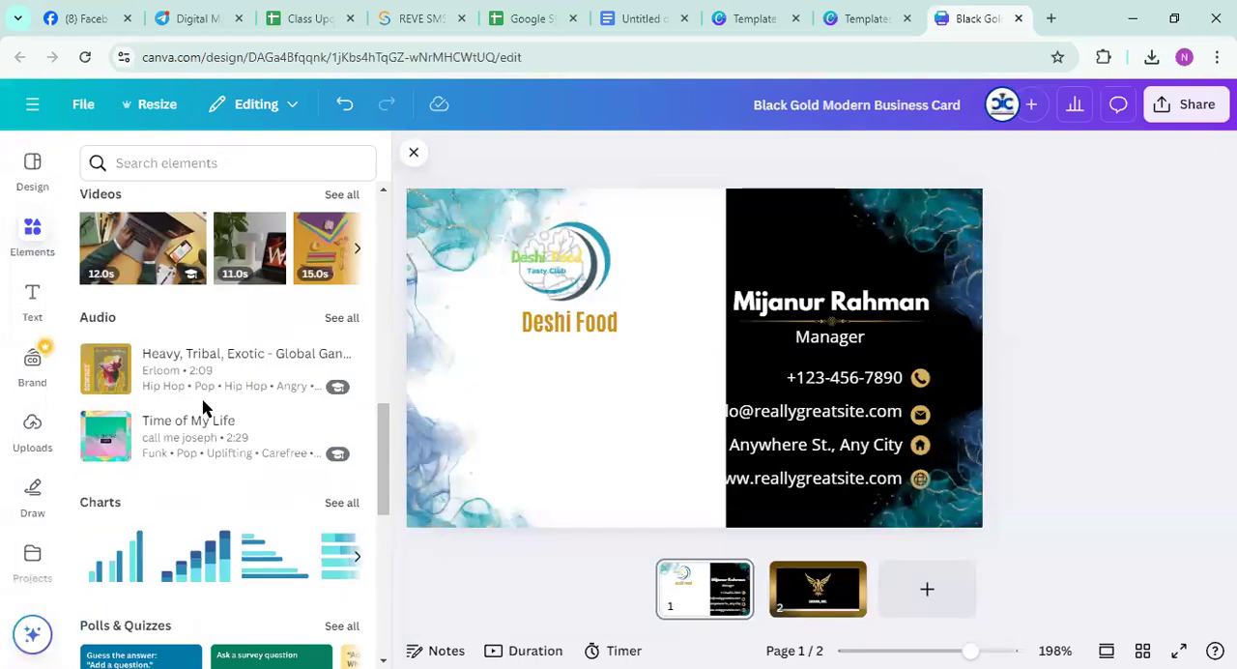
scroll(203, 408, down, 1)
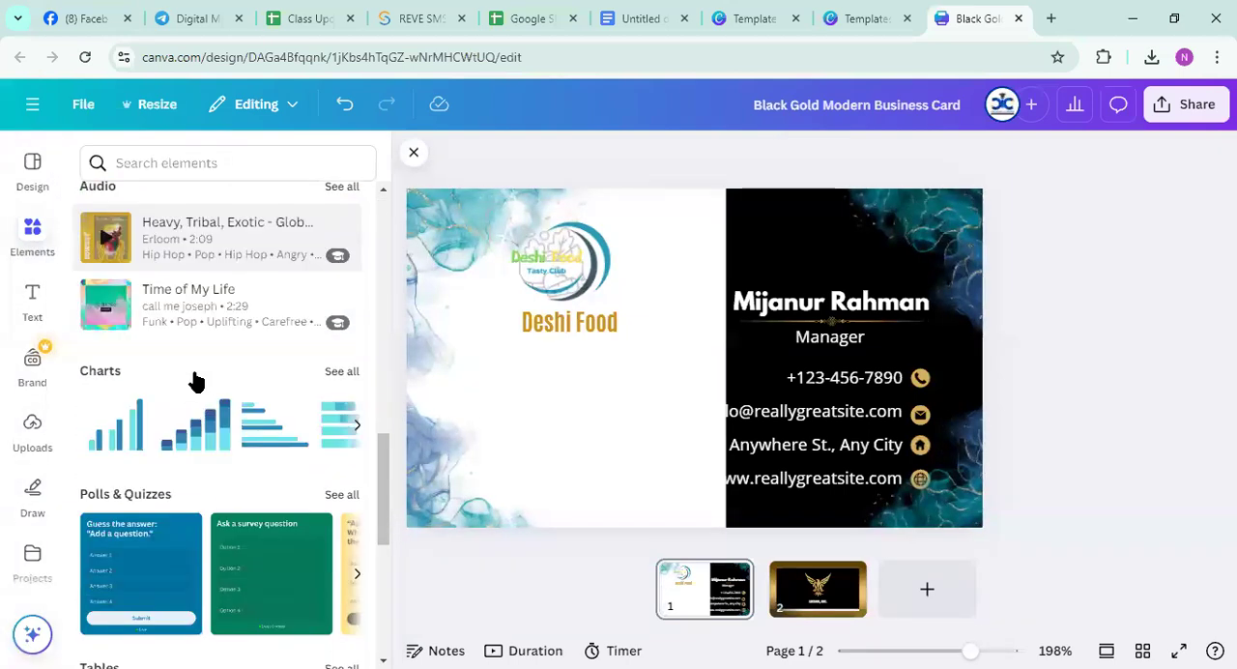
scroll(196, 378, up, 12)
click(347, 259)
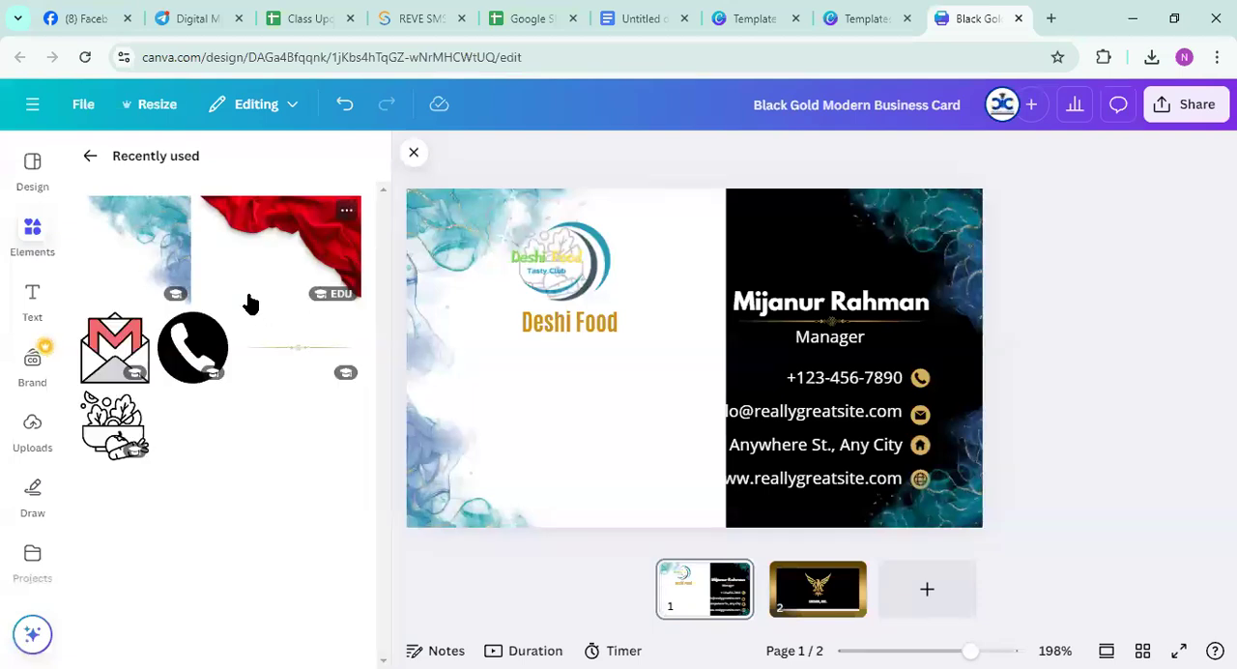
click(412, 153)
click(27, 231)
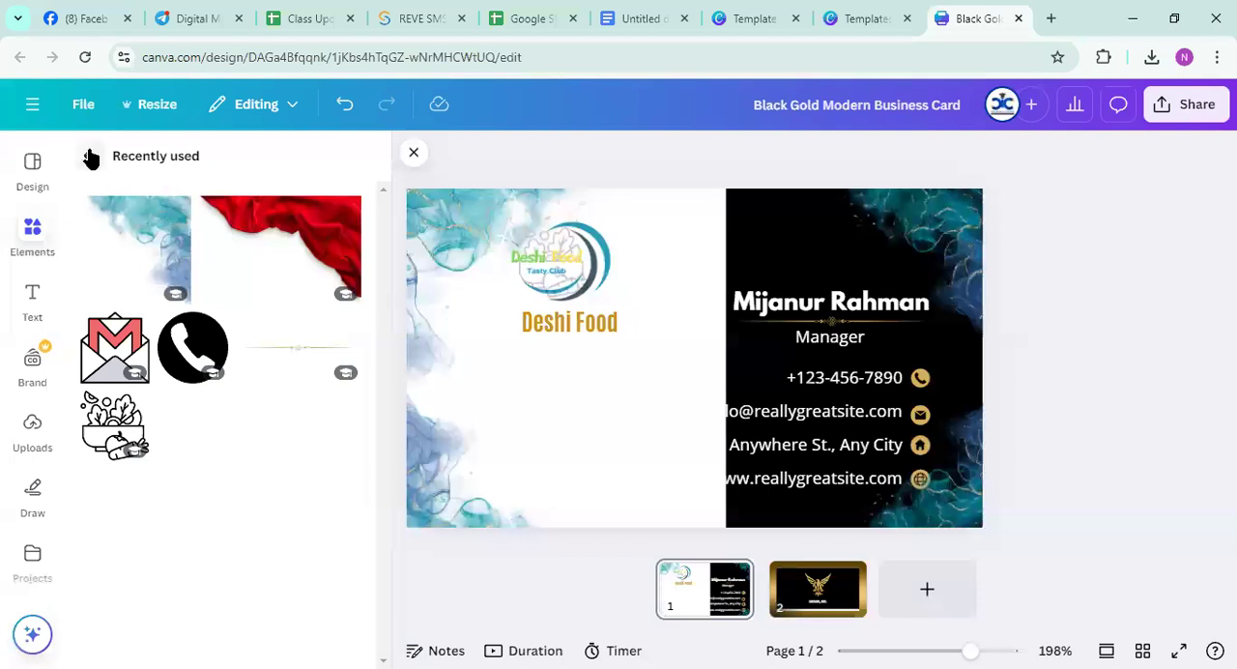
click(90, 157)
scroll(171, 333, down, 5)
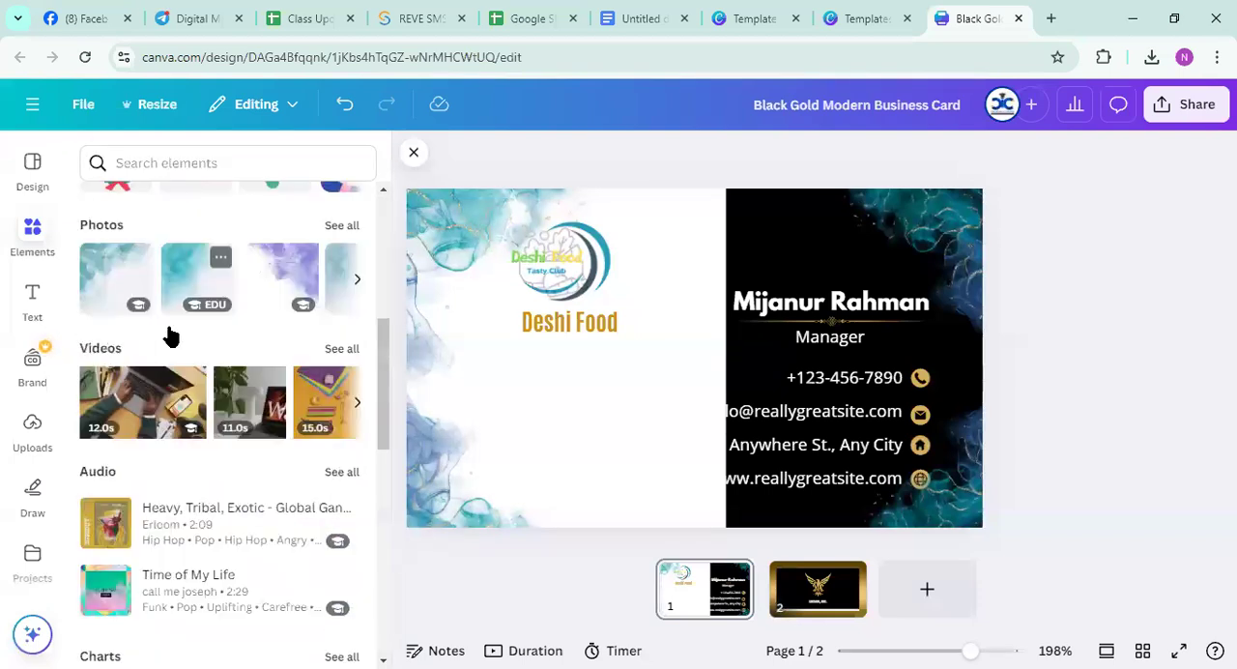
scroll(184, 350, up, 5)
Search the elements for "corner" and show all of the photo results
click(152, 163)
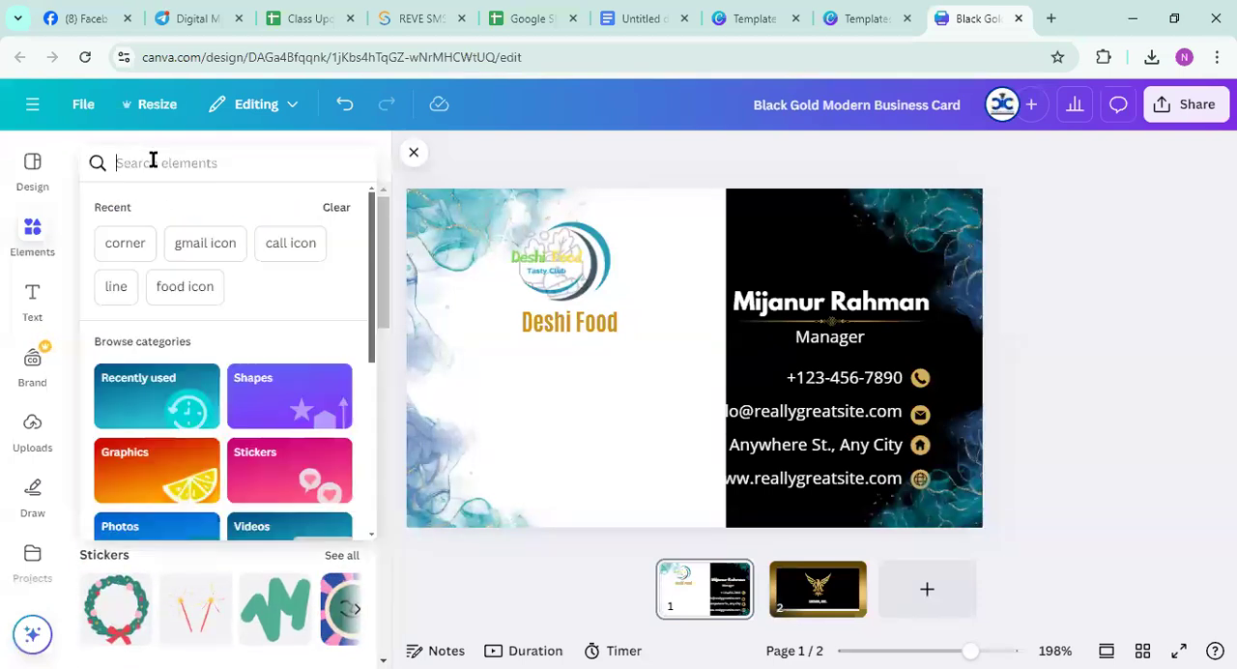
text(co)
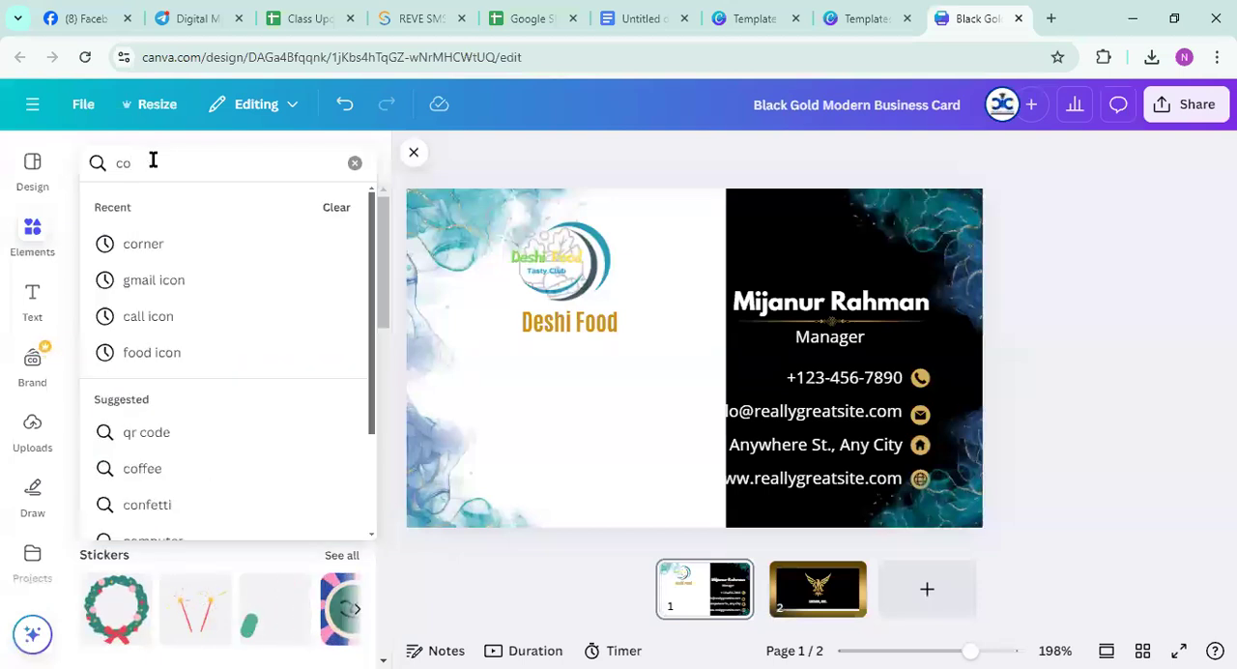
text(rner)
key(Return)
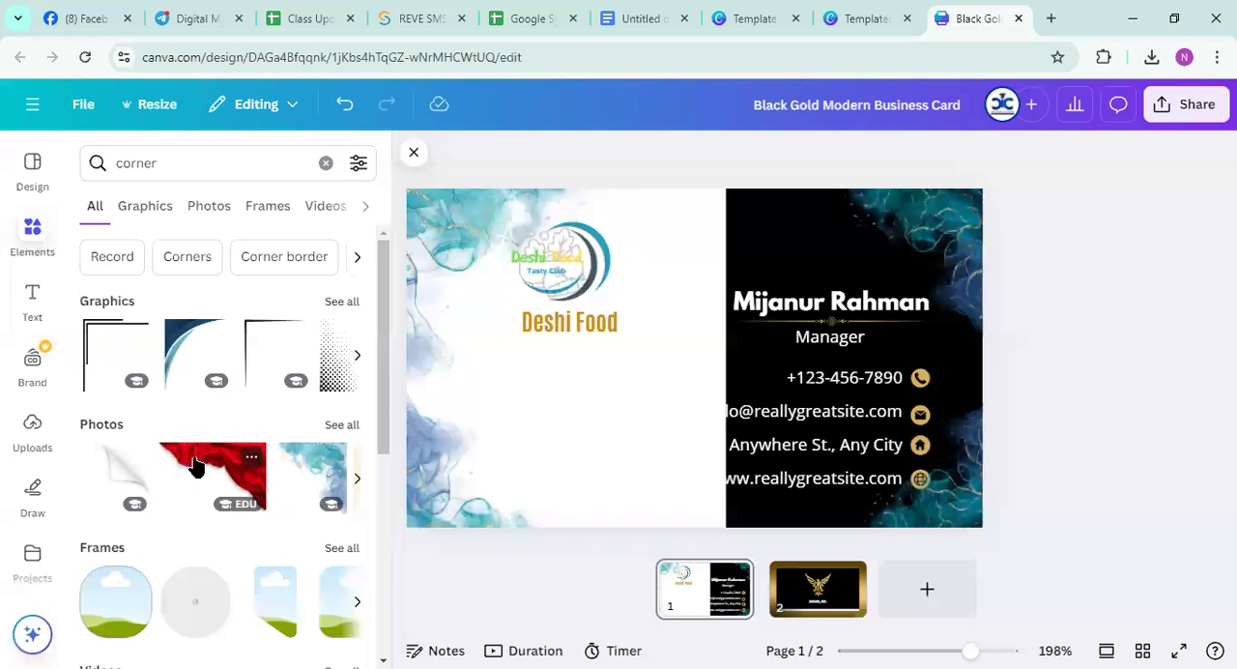
scroll(194, 466, down, 3)
scroll(193, 467, up, 3)
click(341, 424)
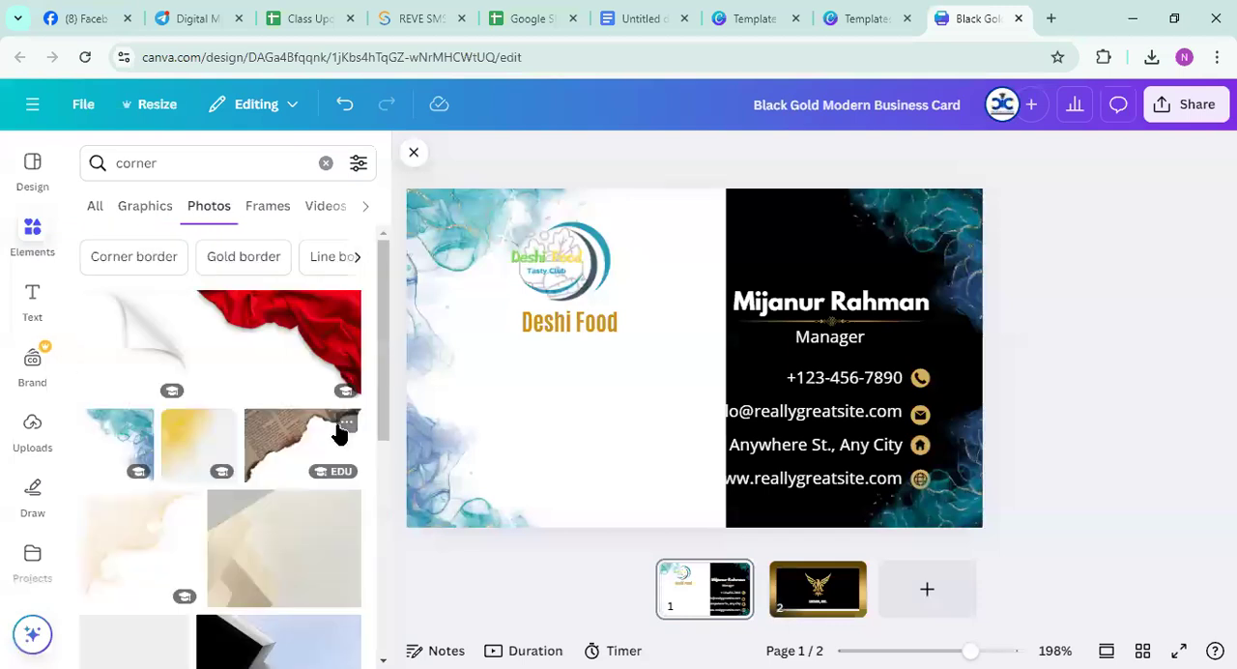
Insert the black and gold page-curl photo from the results and enlarge it to cover the upper part of the card
scroll(314, 464, down, 5)
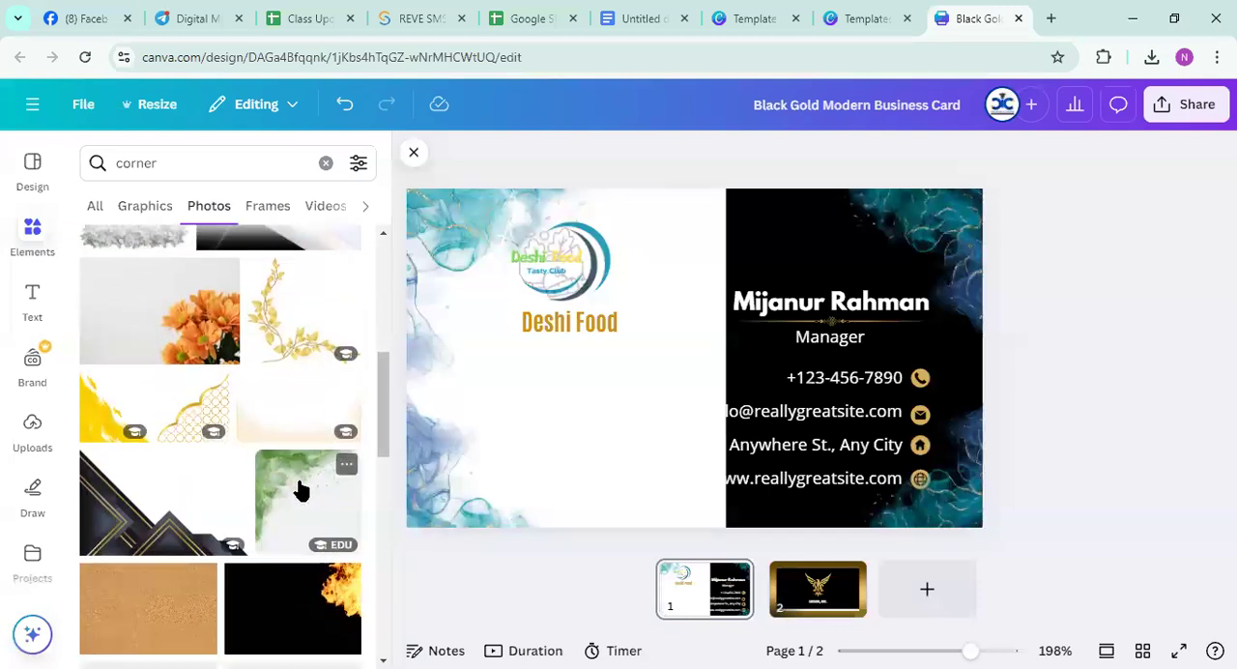
scroll(298, 483, down, 5)
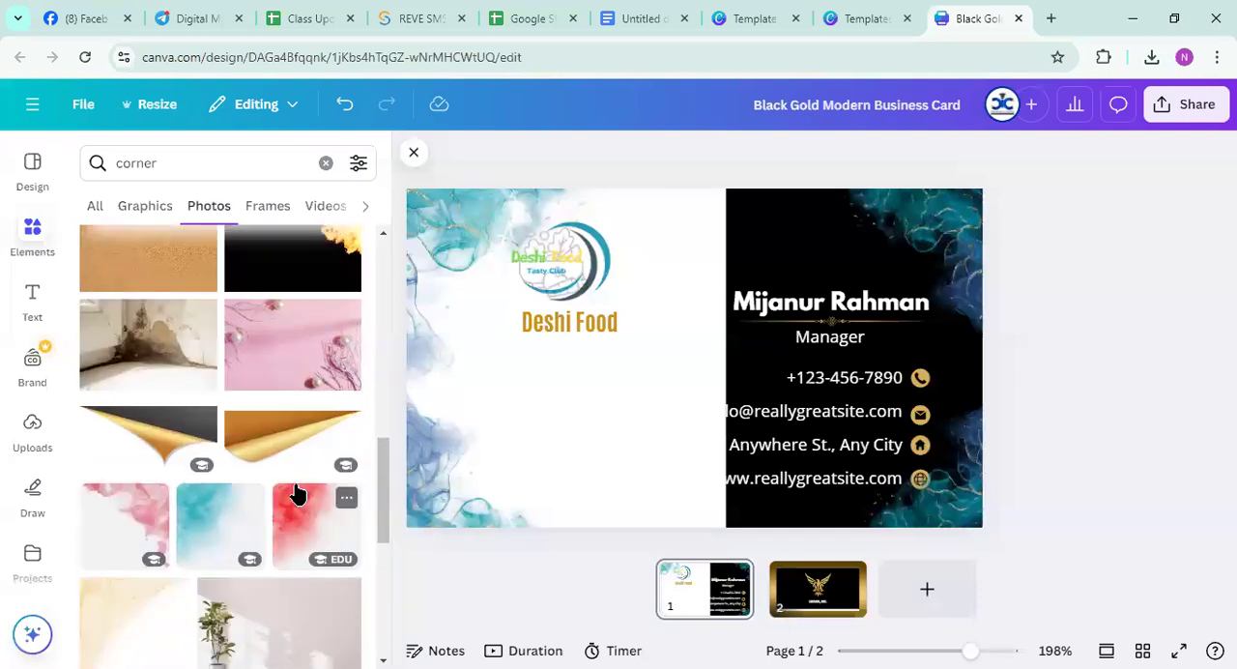
click(179, 423)
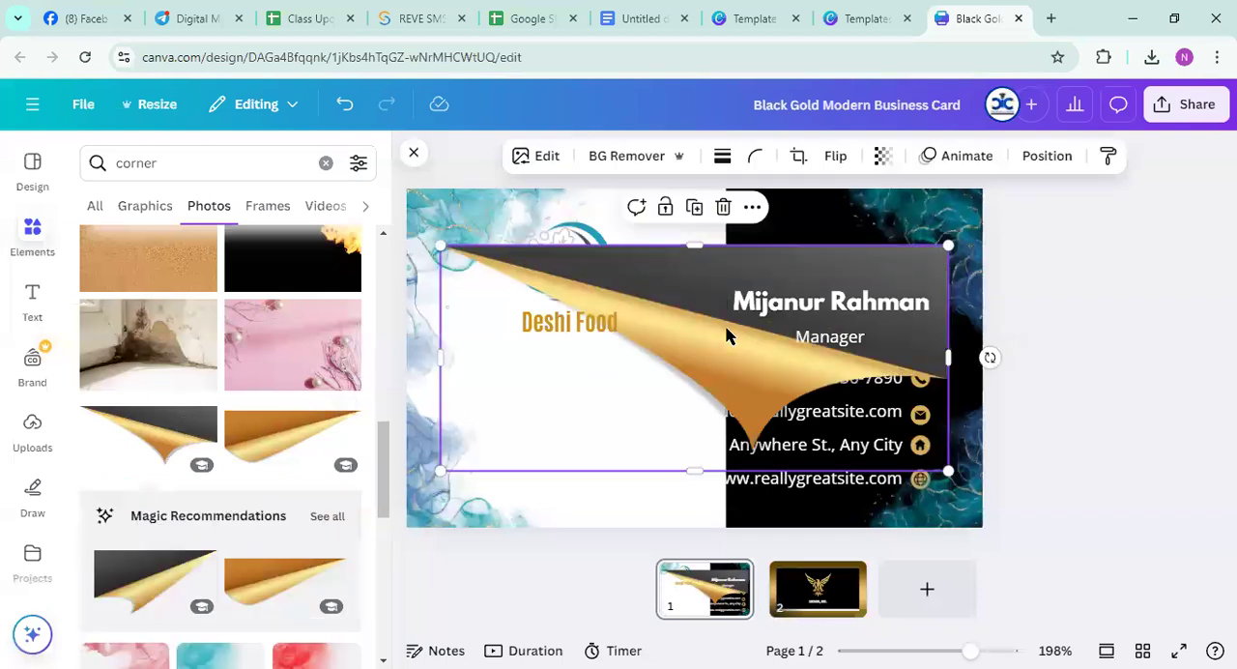
drag(440, 250, 13, 91)
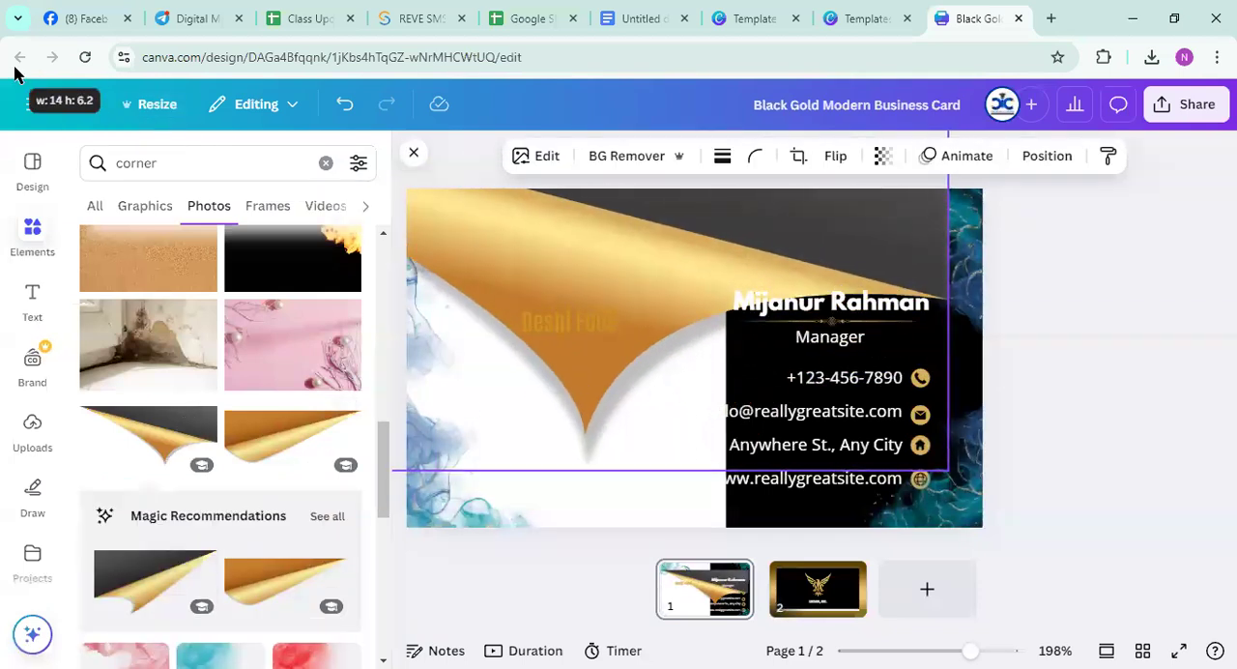
drag(679, 261, 726, 389)
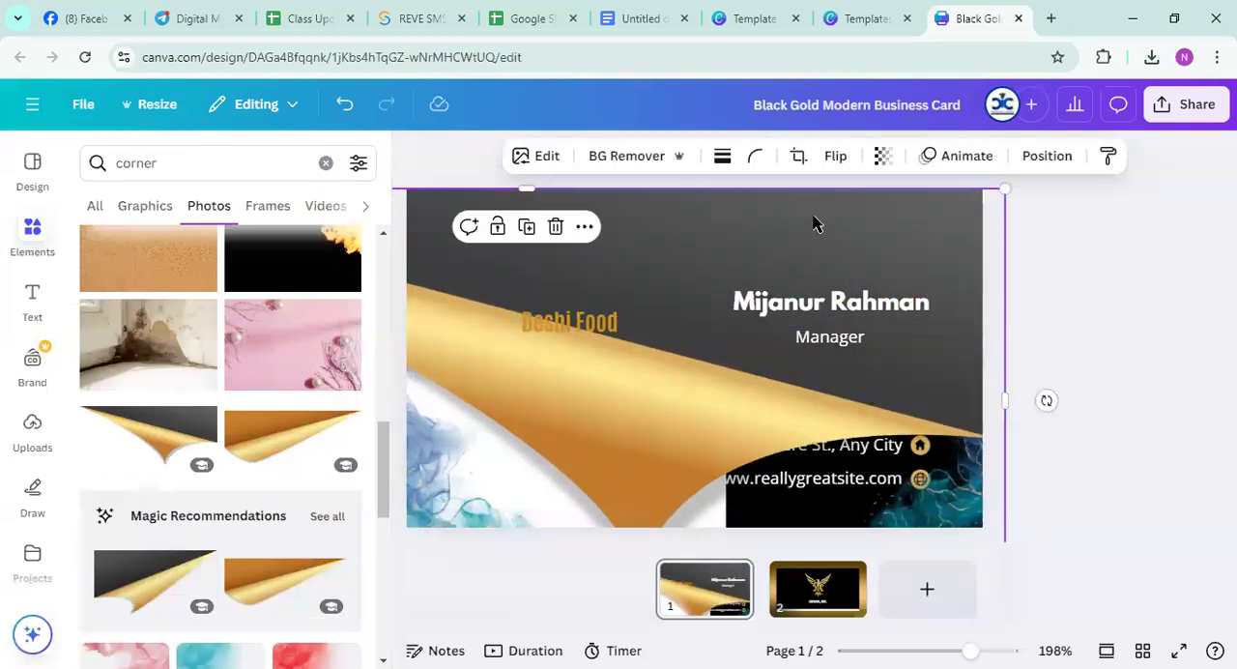
Flip the page-curl photo horizontally, try it further down the card, and delete it
click(828, 157)
click(854, 202)
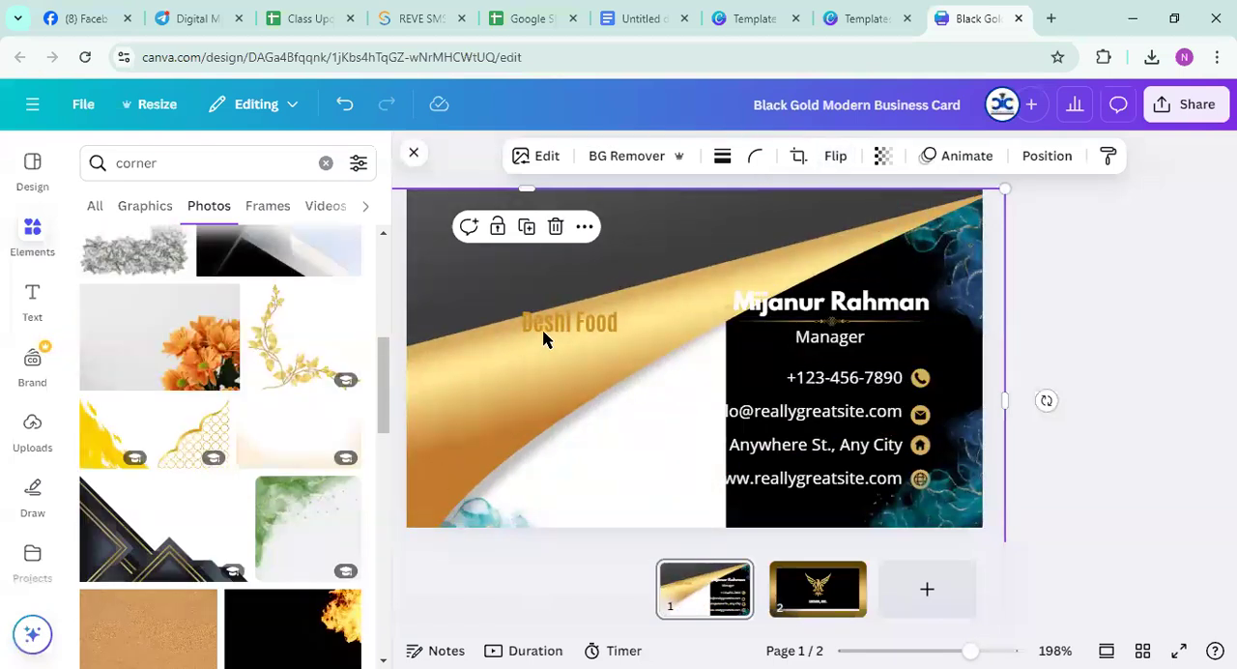
drag(754, 239, 924, 466)
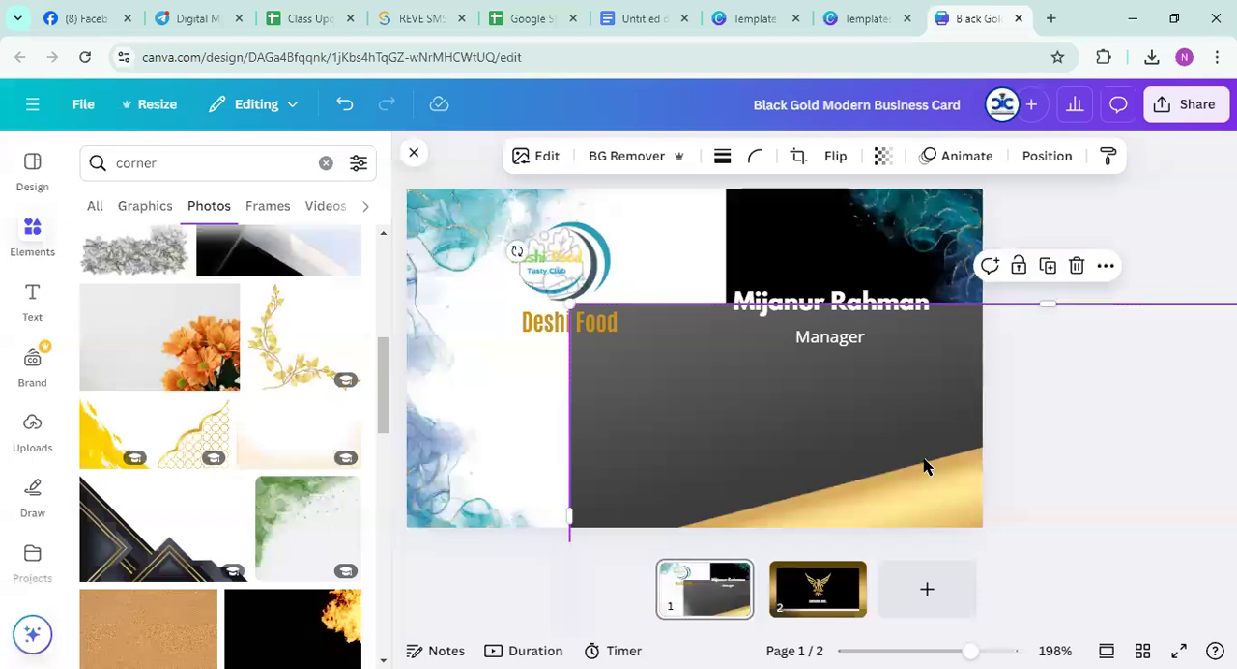
key(Delete)
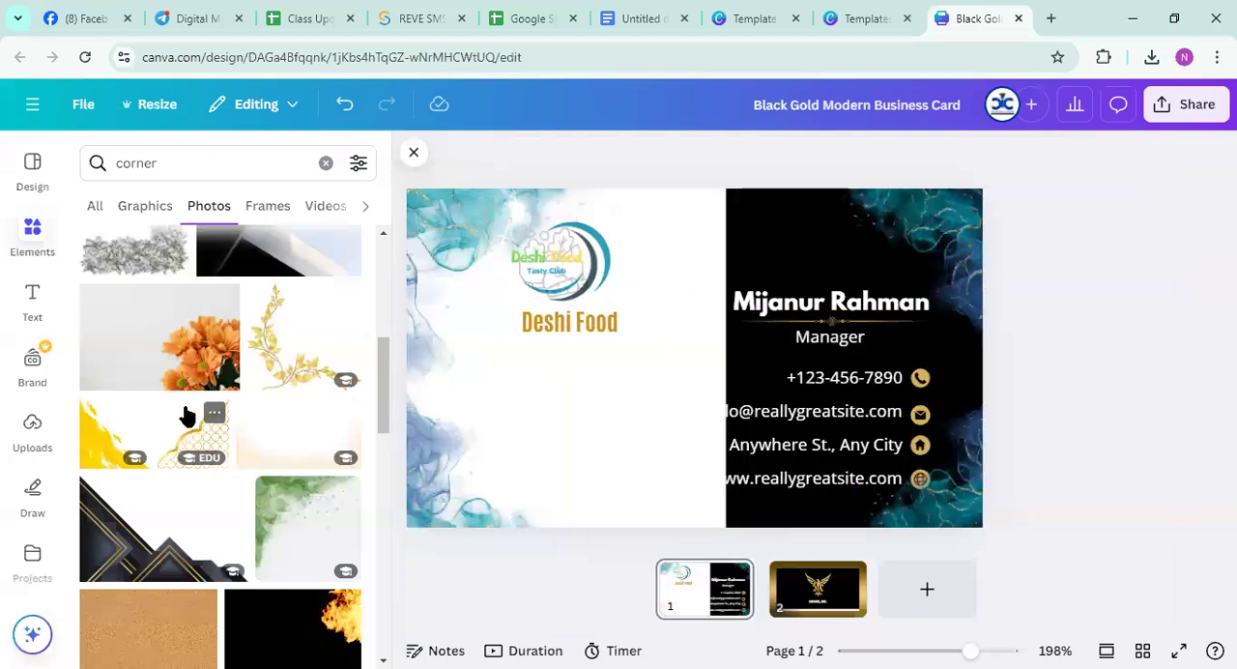
Insert the blue photo with the black and white diagonal band from the corner results and enlarge it
scroll(190, 438, up, 2)
scroll(190, 445, up, 3)
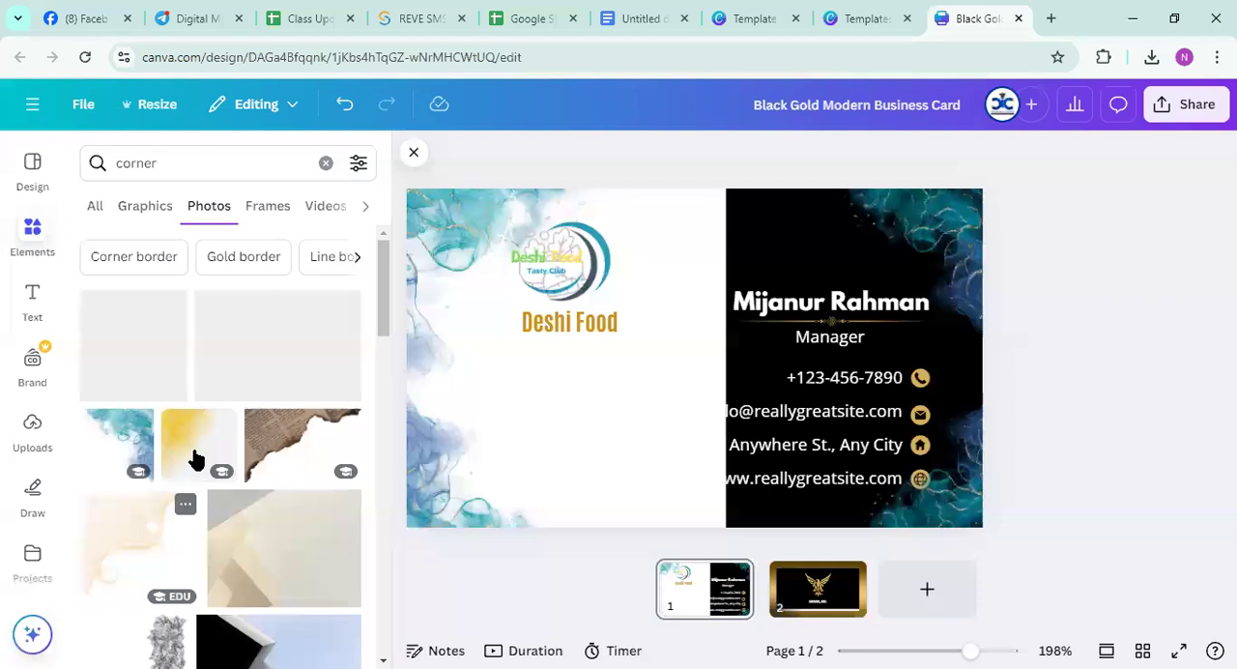
scroll(214, 371, down, 10)
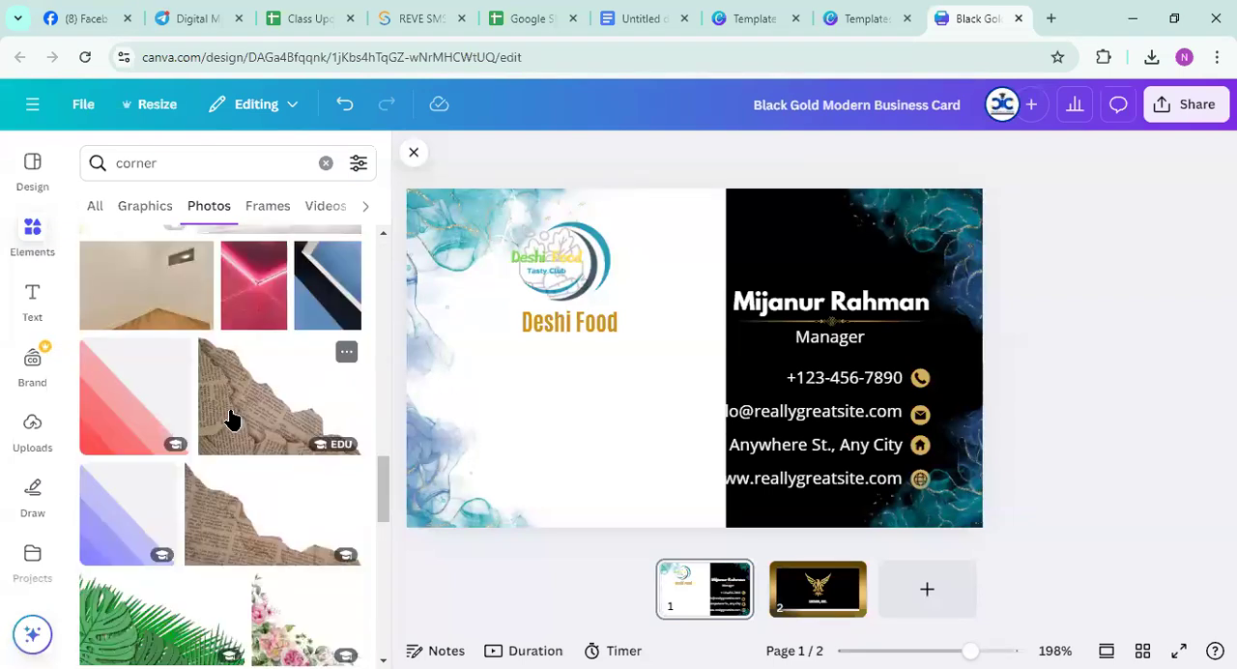
scroll(232, 418, up, 3)
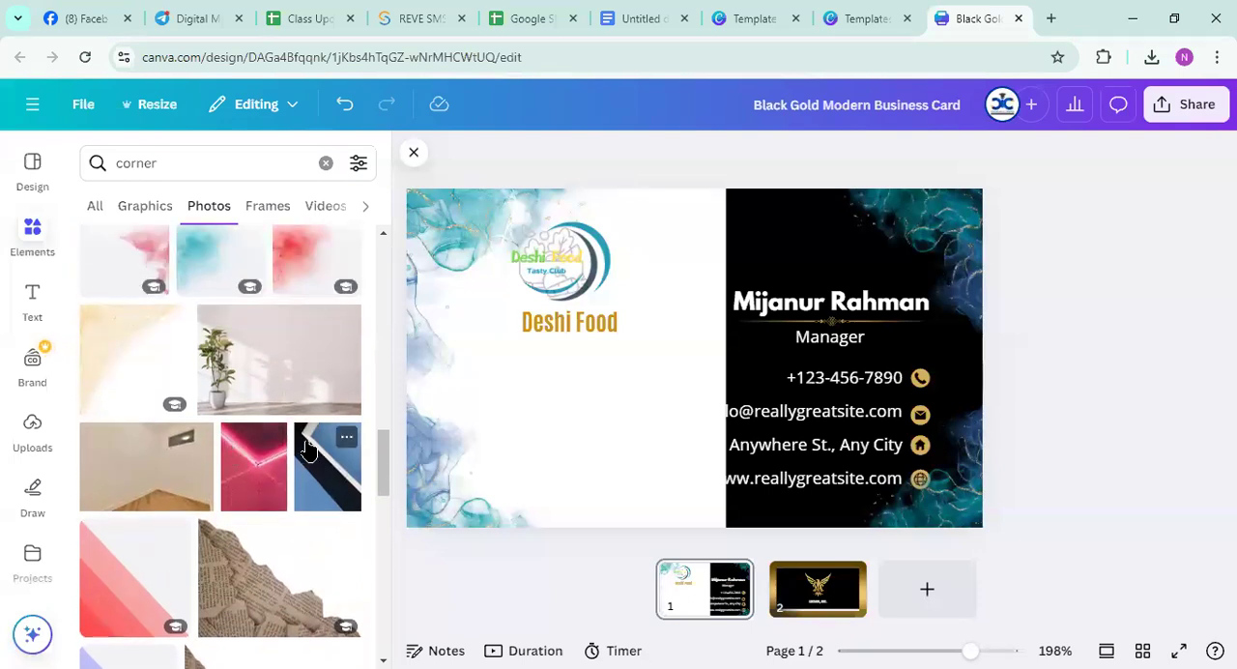
click(308, 447)
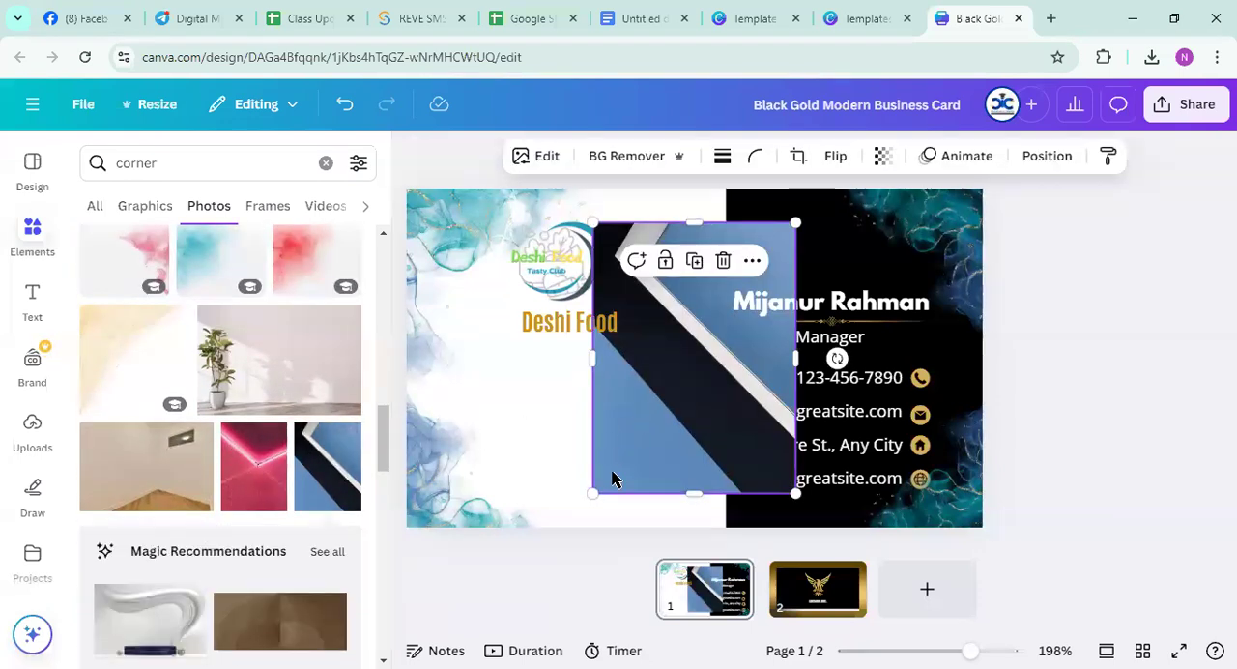
drag(592, 491, 539, 525)
drag(473, 553, 473, 554)
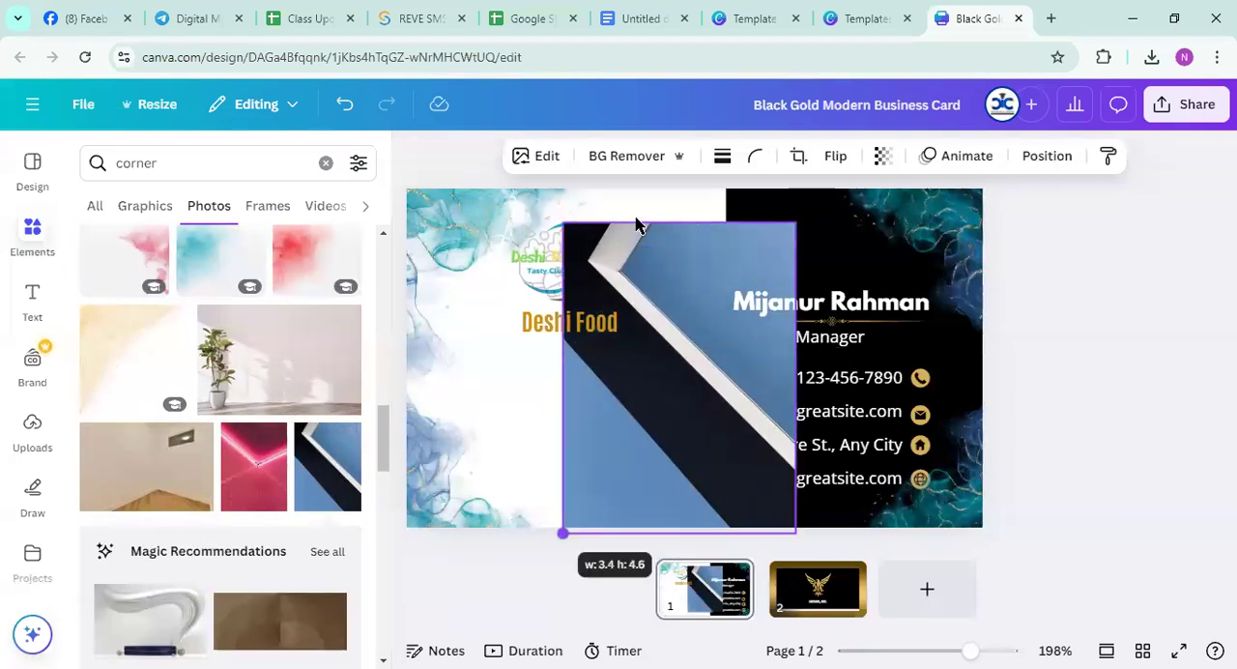
Flip the diagonal band photo horizontally and move it over the white half of the card
click(833, 157)
click(828, 203)
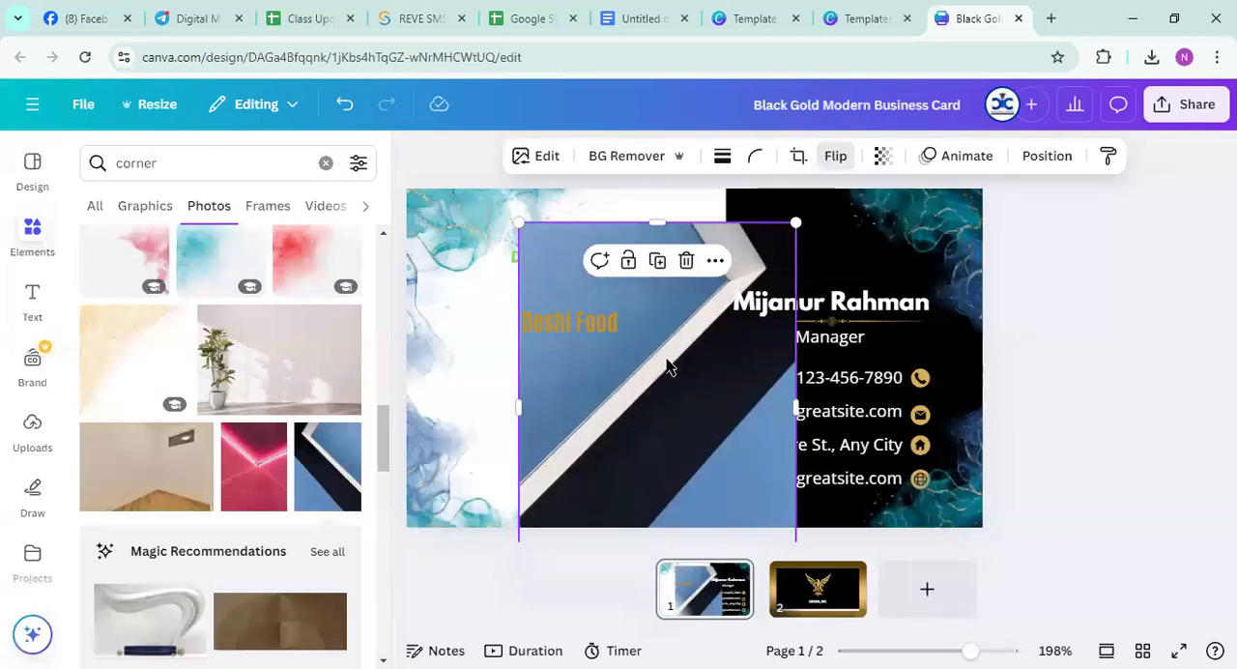
drag(670, 366, 573, 374)
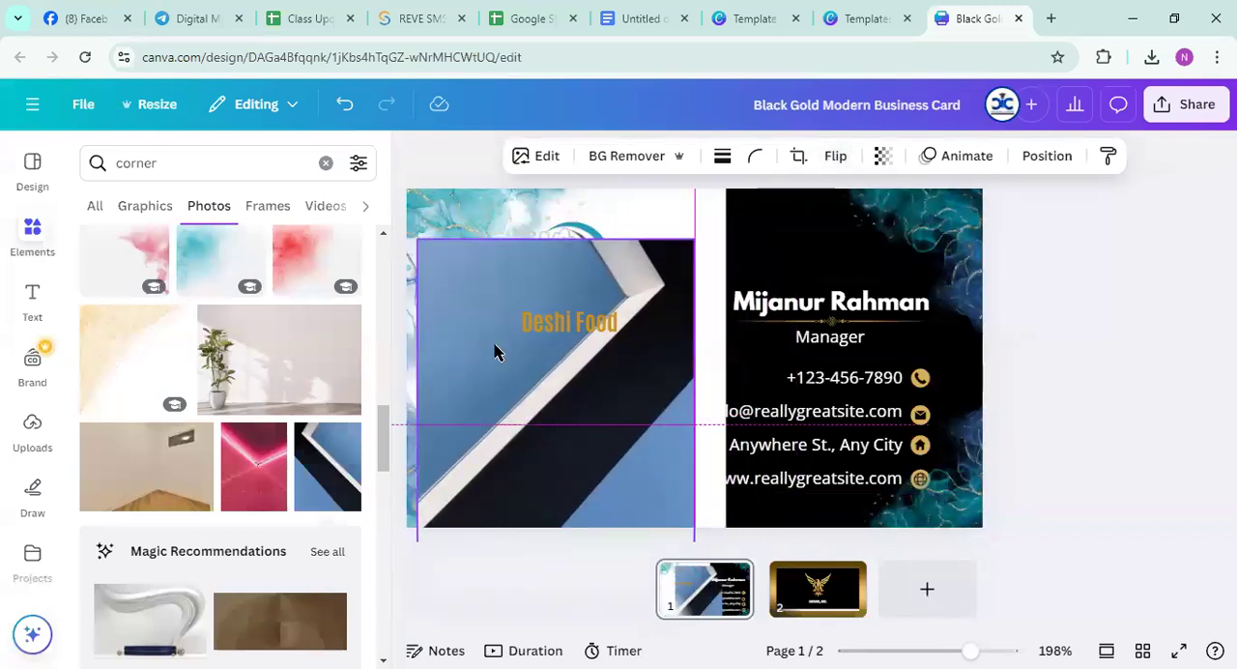
drag(494, 352, 494, 352)
Remove the diagonal band photo's background and enlarge it so the band spans the card's height
click(604, 161)
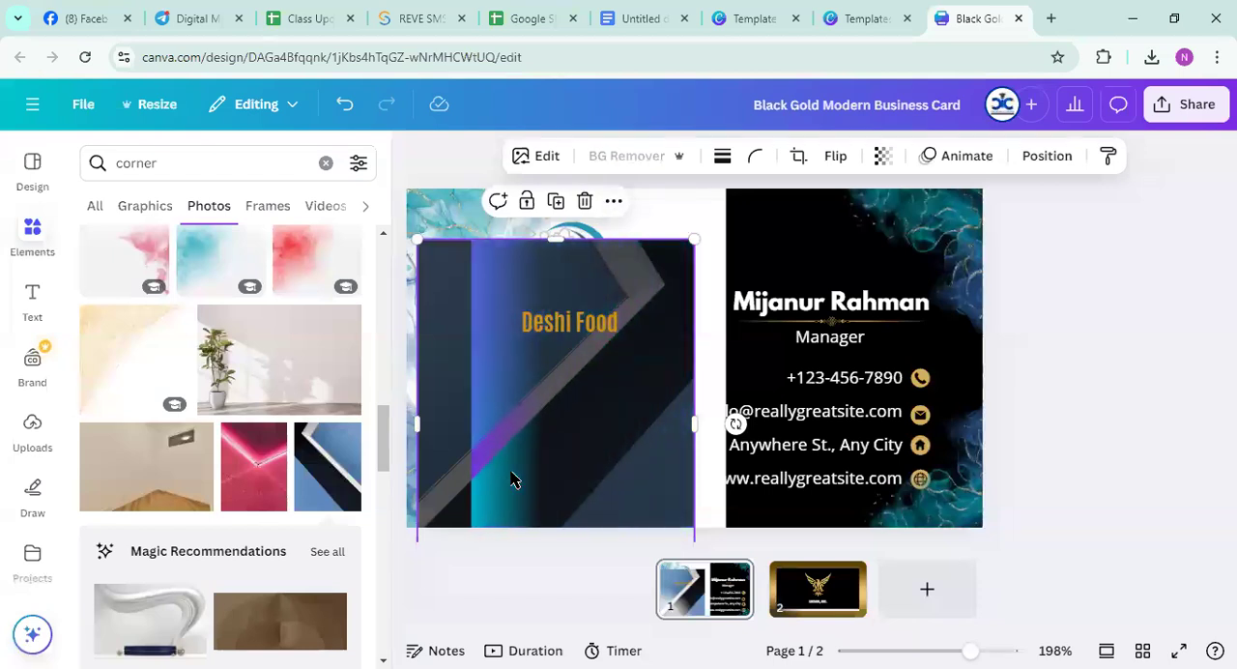
drag(535, 469, 514, 474)
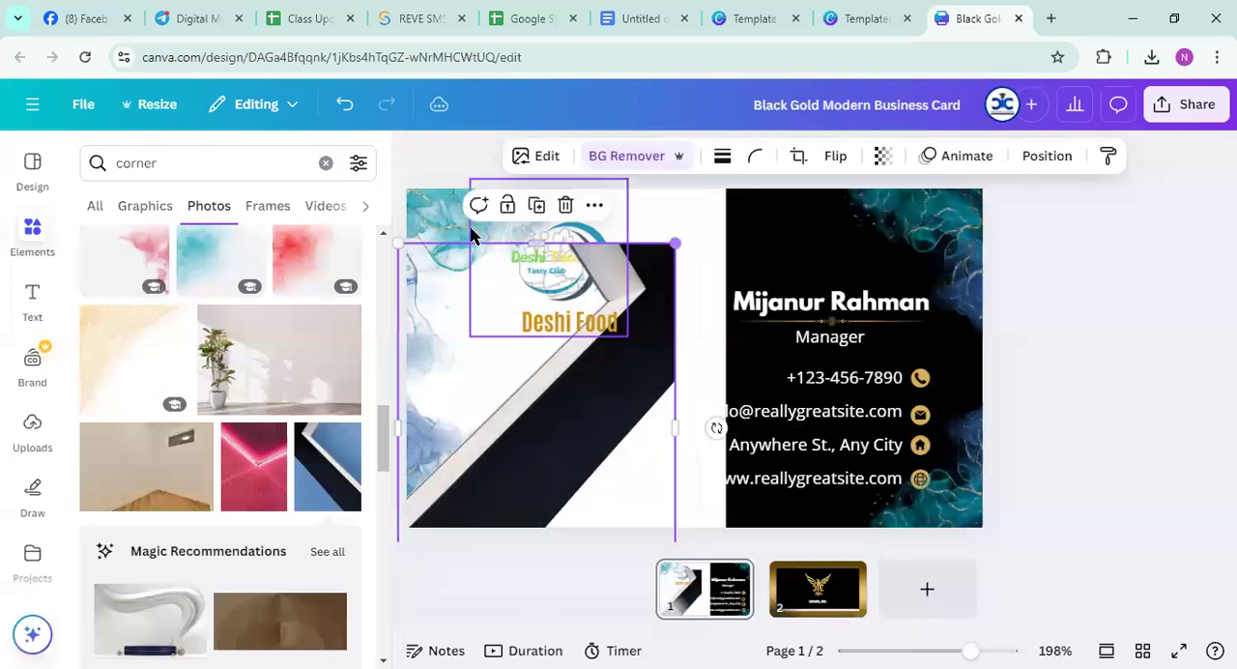
drag(396, 243, 463, 330)
drag(682, 322, 785, 143)
drag(665, 400, 607, 412)
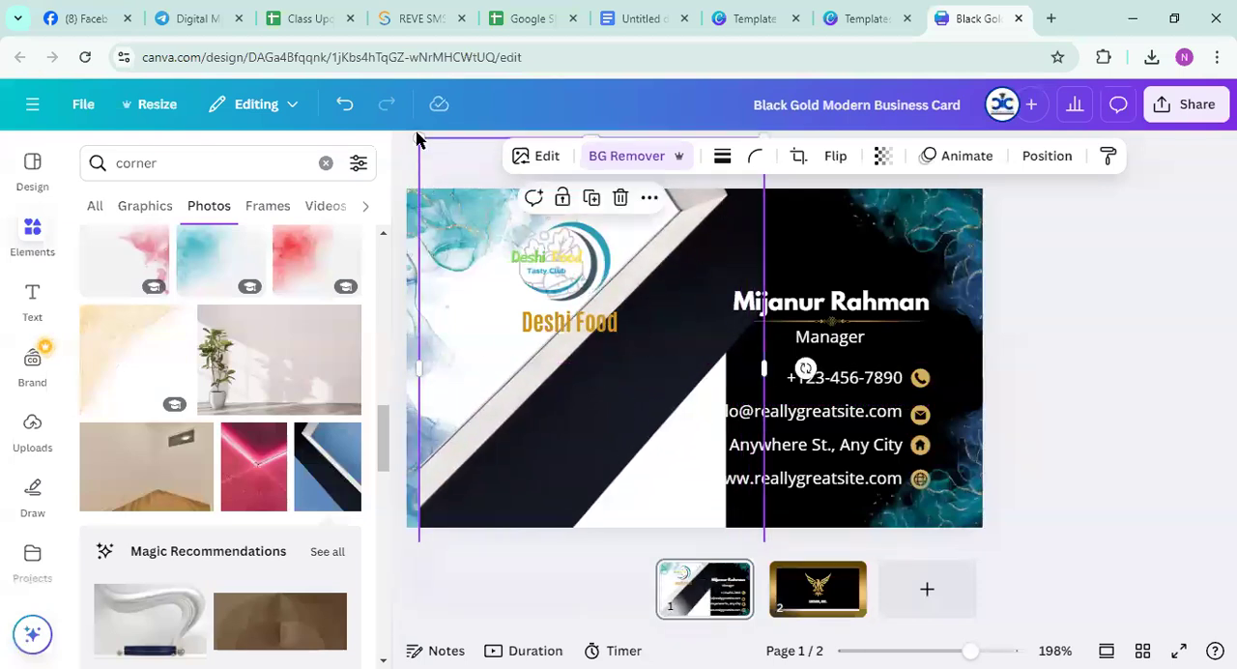
Fit the diagonal band across the white half at about 5.91 × 7.87 cm and send it to the back
drag(537, 376, 736, 184)
drag(616, 405, 494, 492)
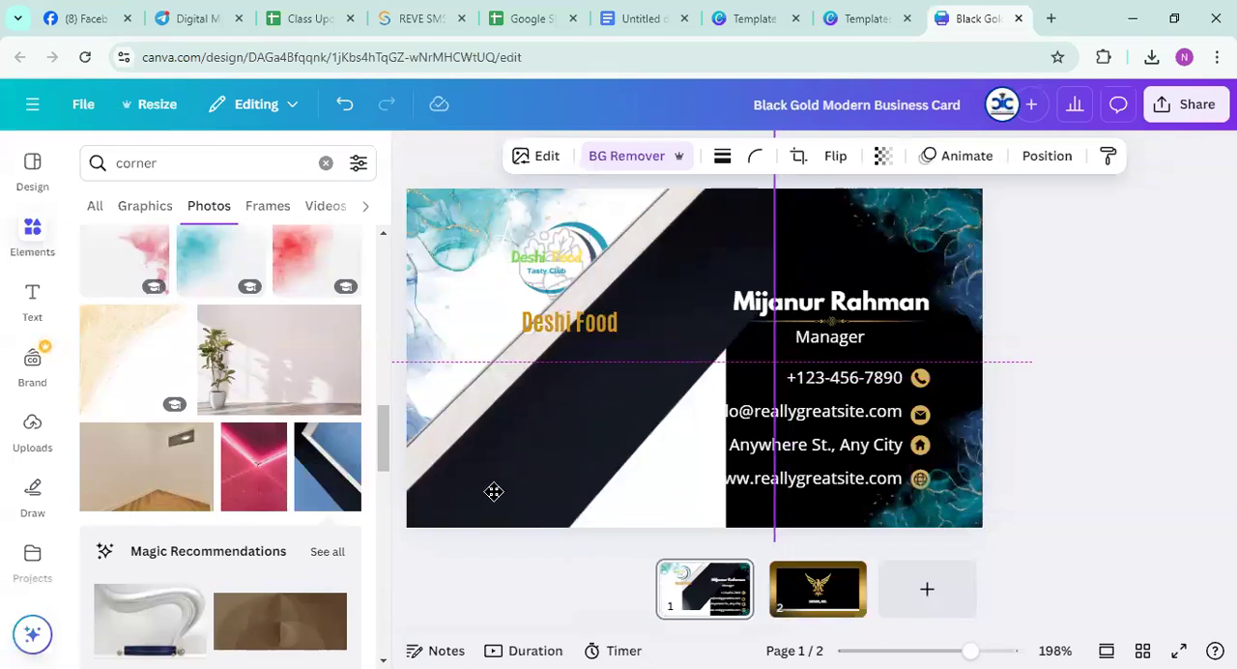
drag(498, 499, 496, 500)
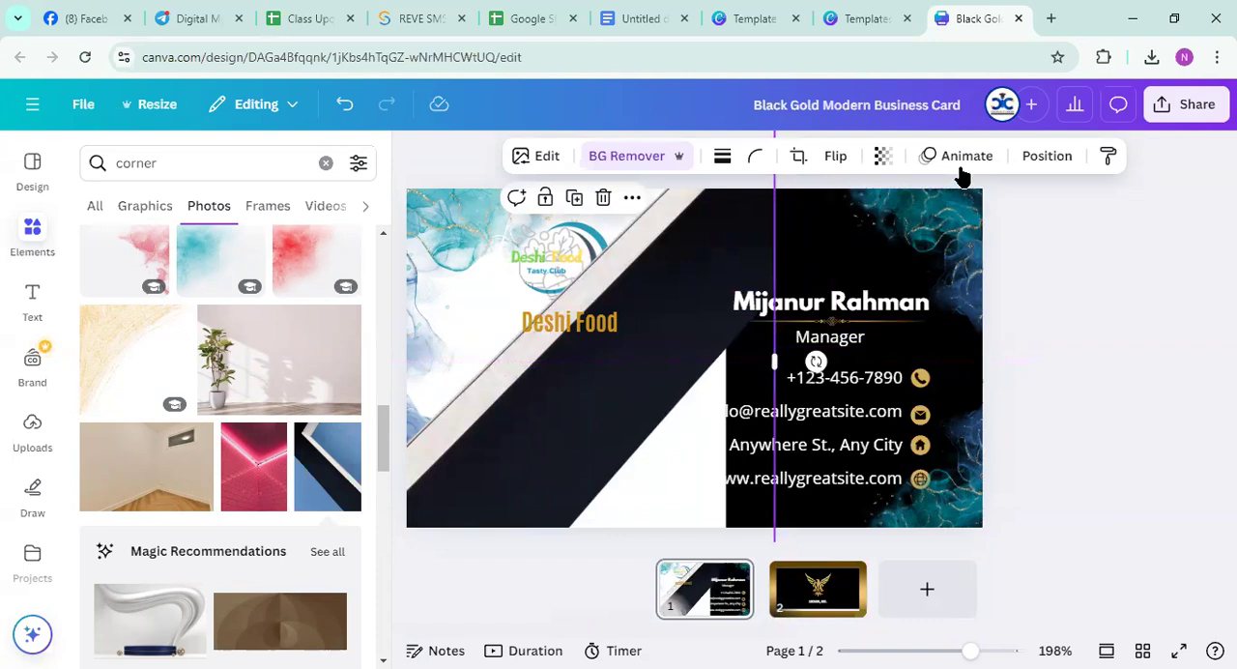
click(1047, 155)
click(310, 300)
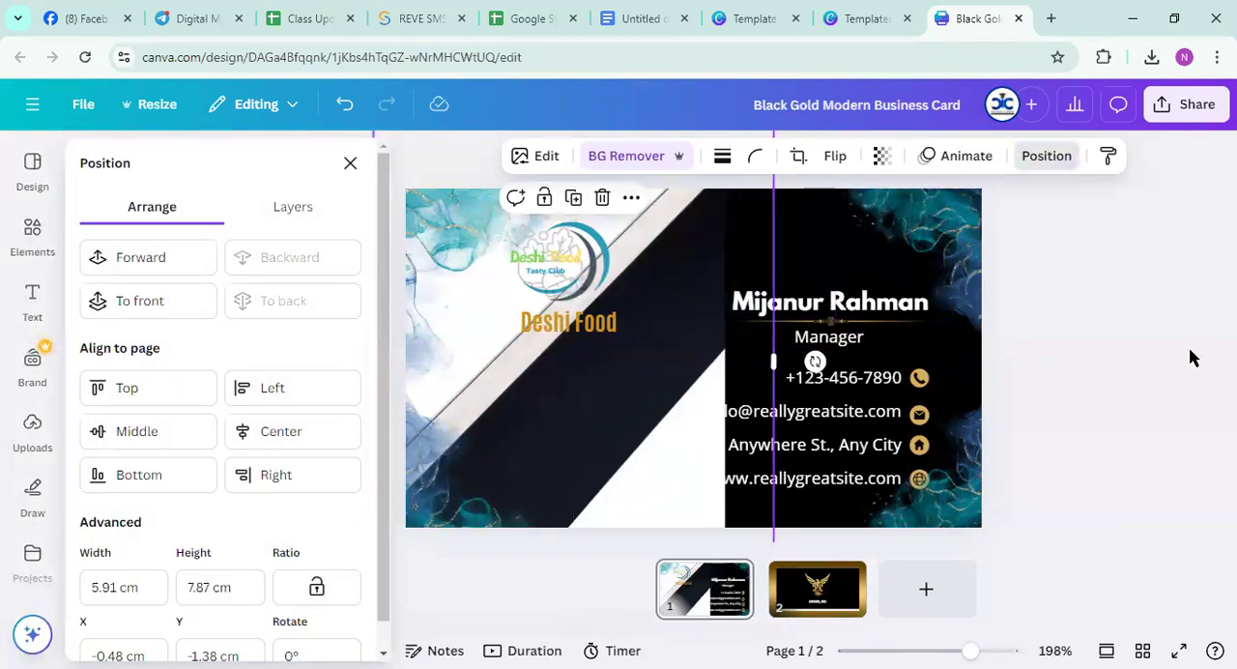
click(582, 383)
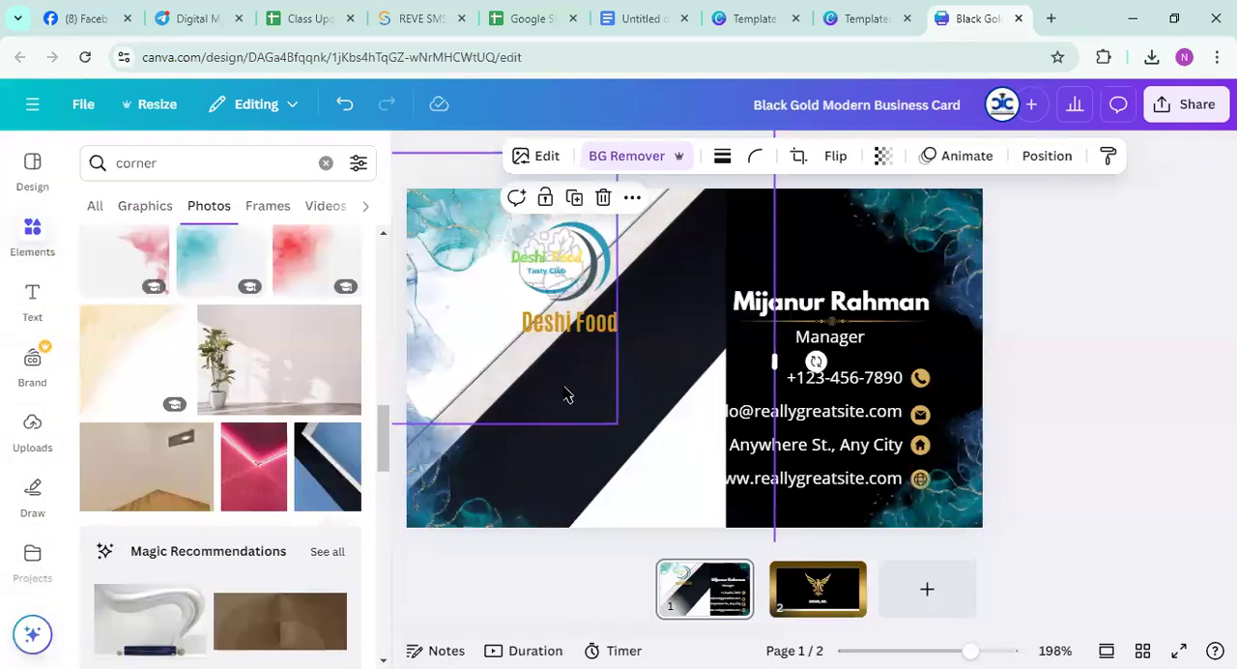
scroll(271, 384, up, 3)
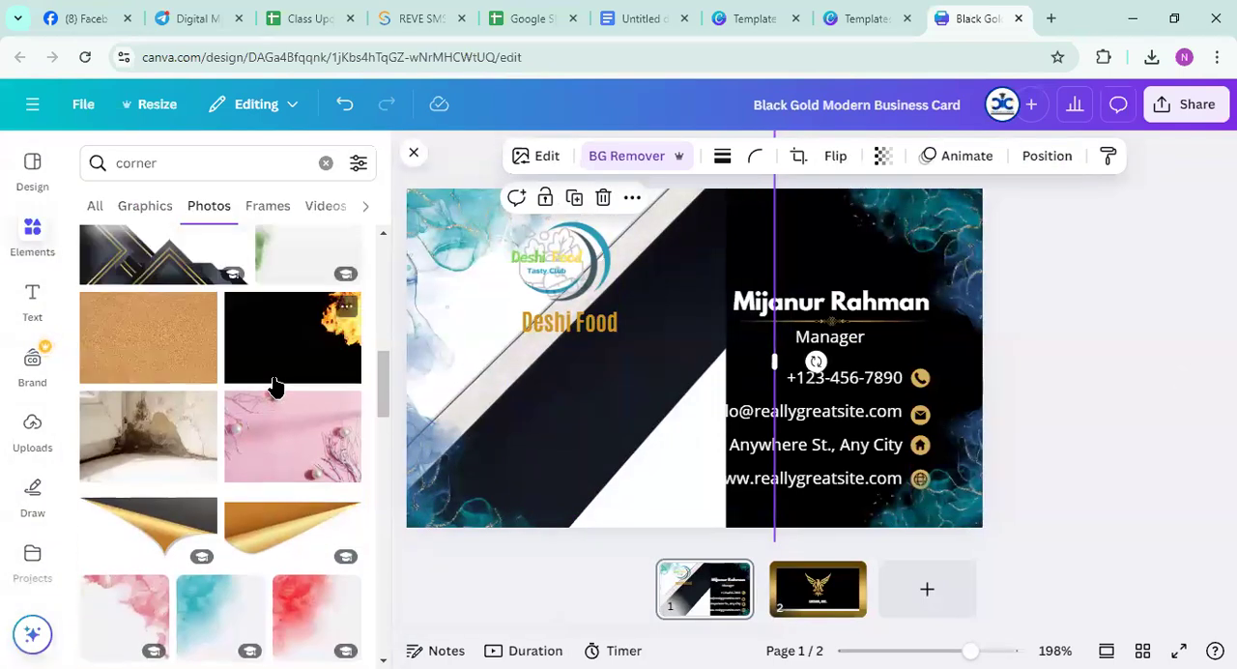
scroll(272, 396, up, 5)
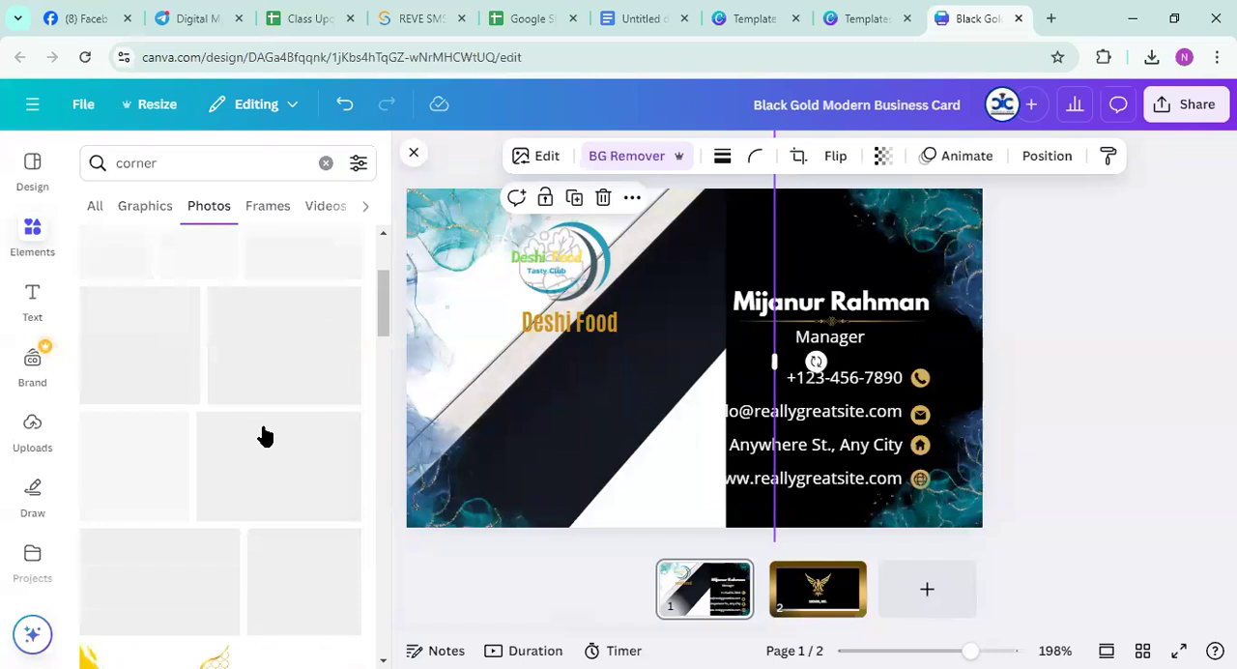
scroll(259, 425, up, 5)
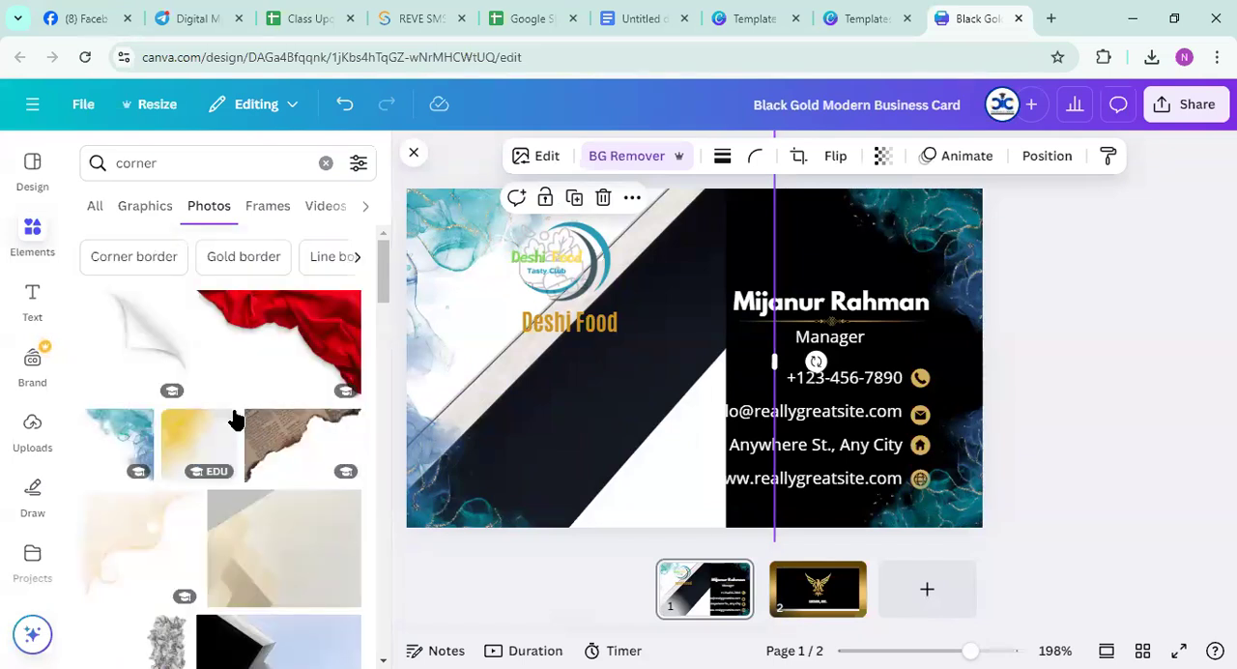
click(145, 329)
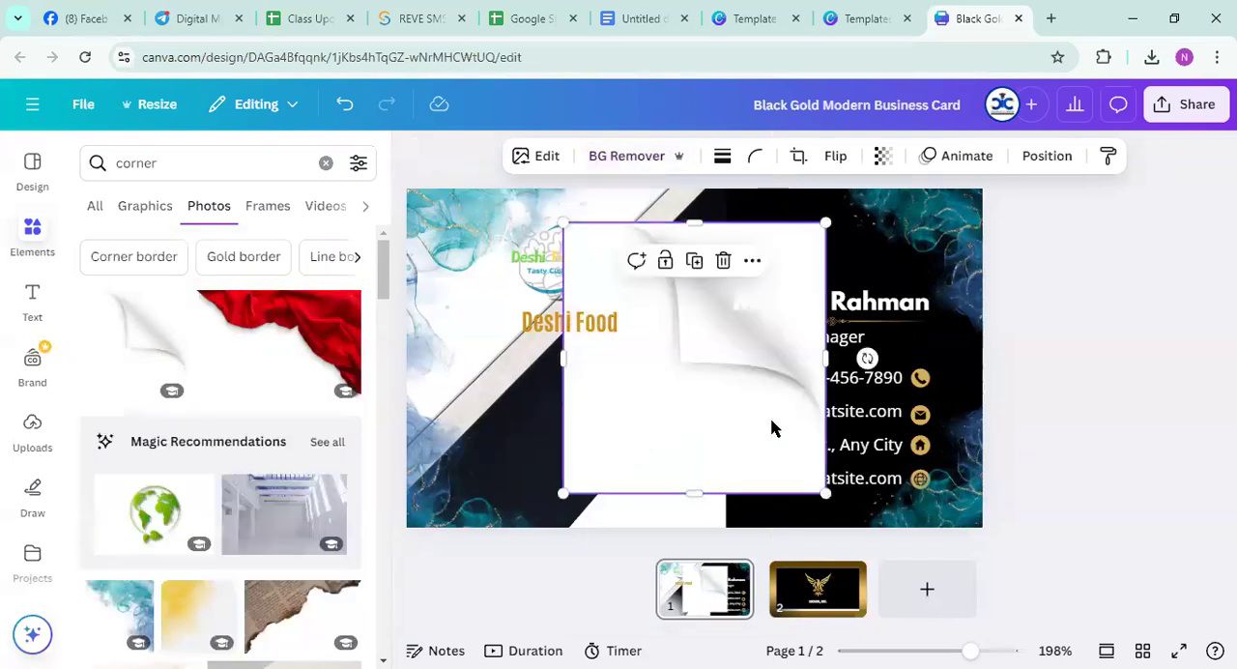
key(Delete)
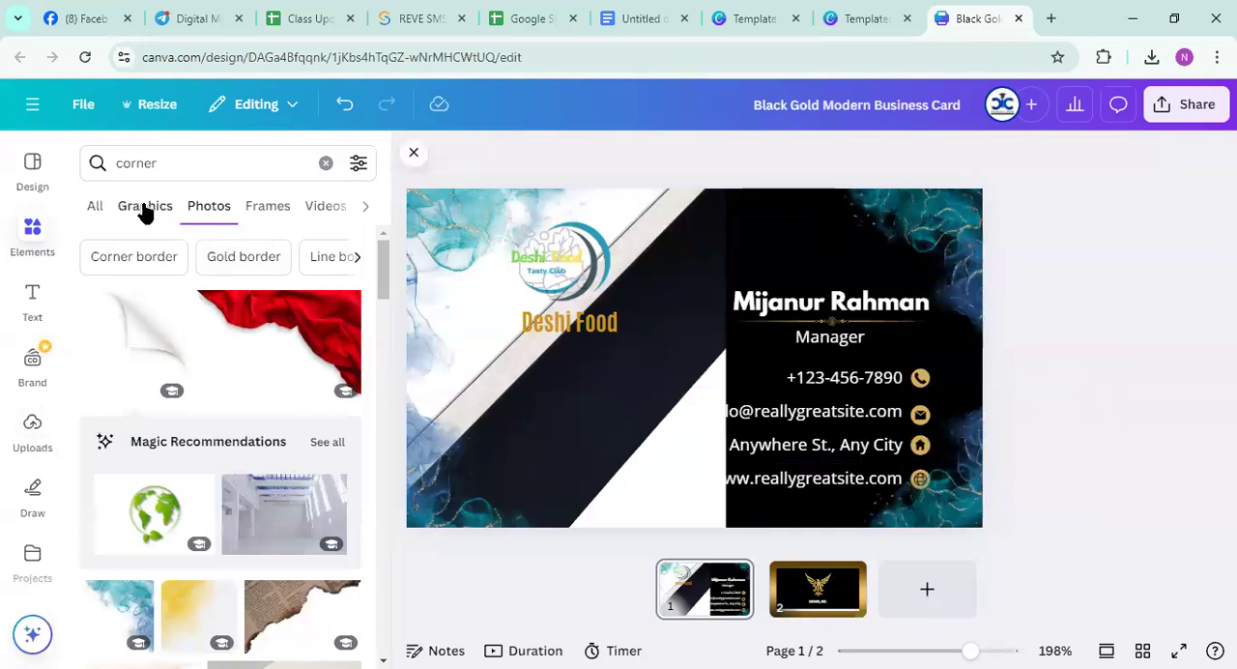
Browse the graphics results for corner designs and insert the green wave graphic on the card
click(143, 208)
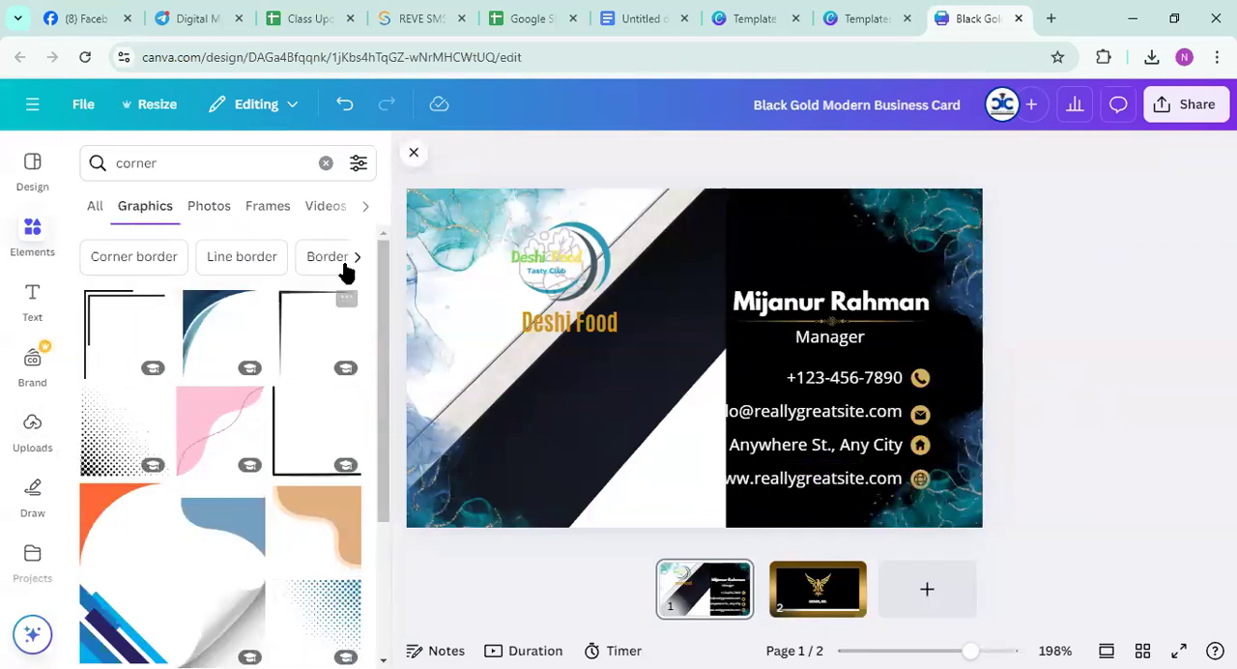
scroll(249, 390, down, 3)
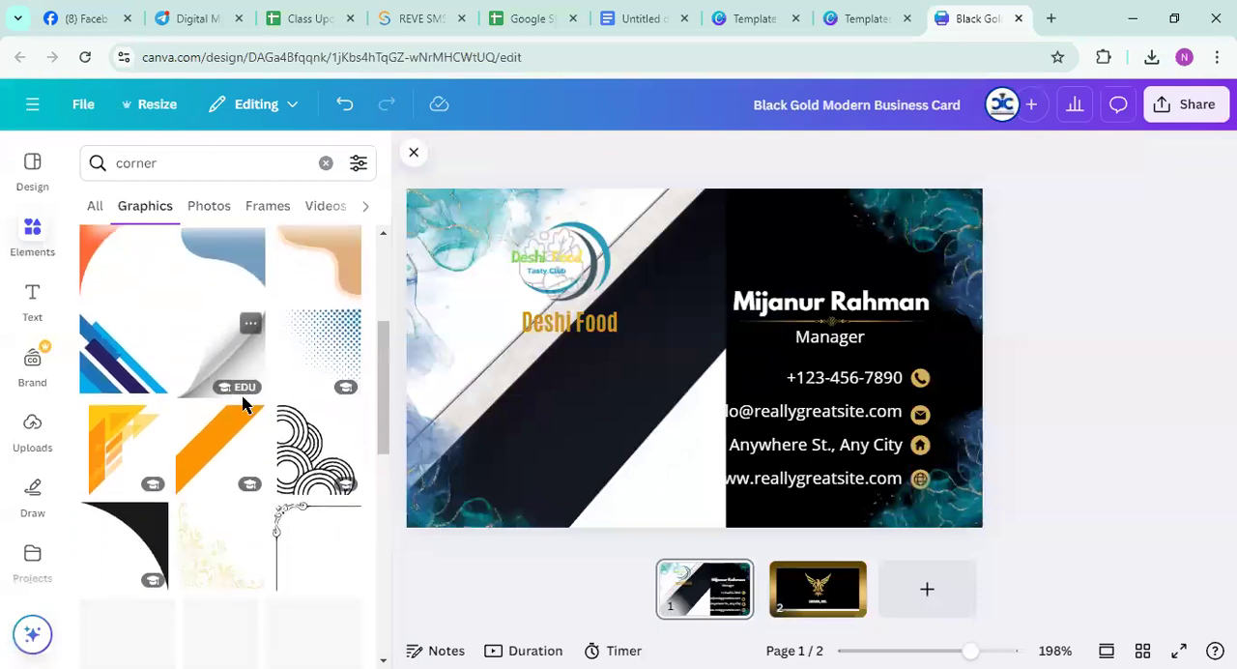
scroll(212, 444, down, 3)
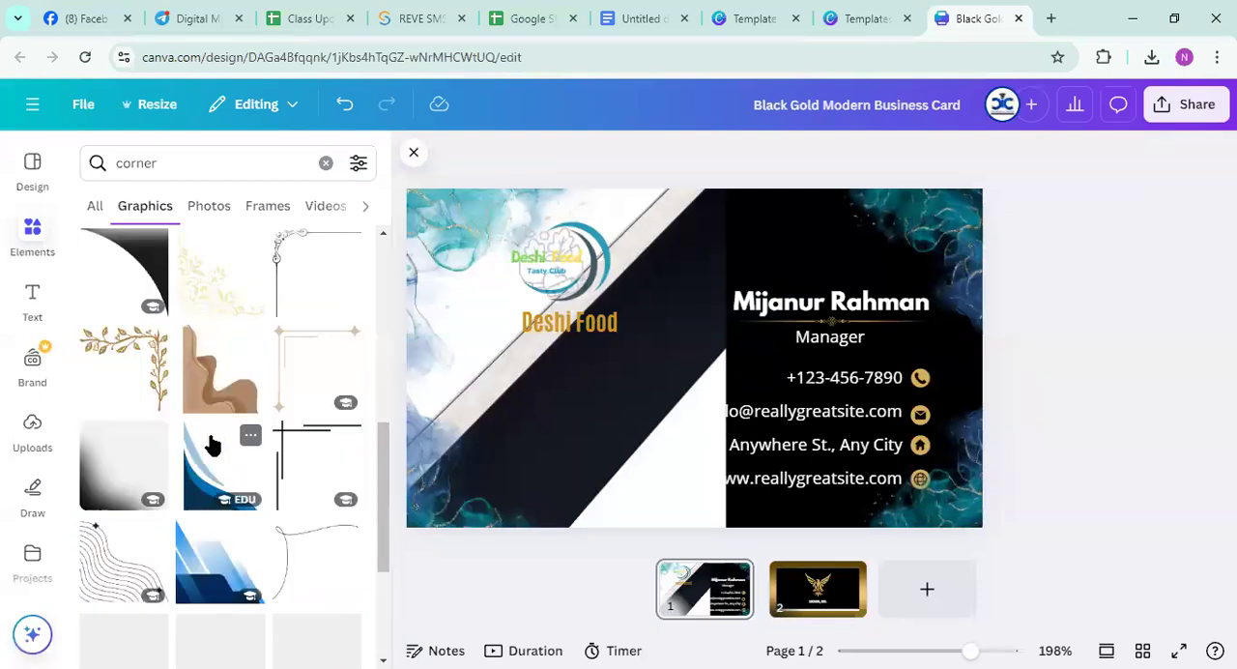
scroll(212, 444, down, 2)
scroll(210, 452, down, 2)
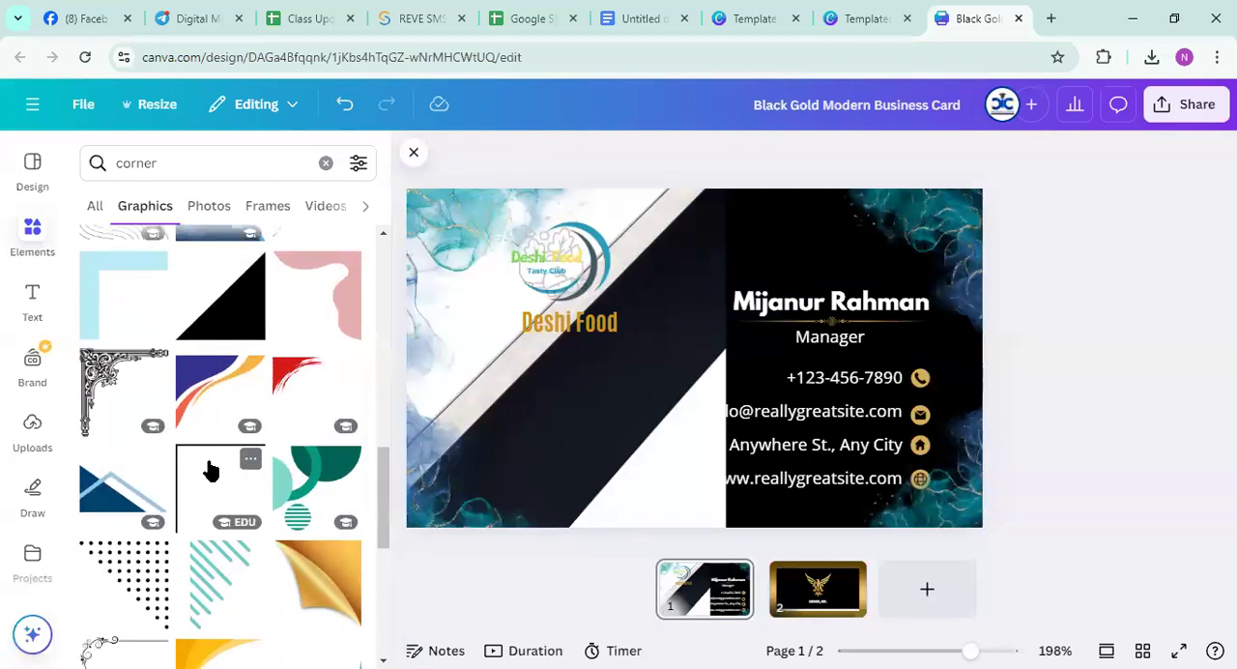
scroll(208, 473, down, 3)
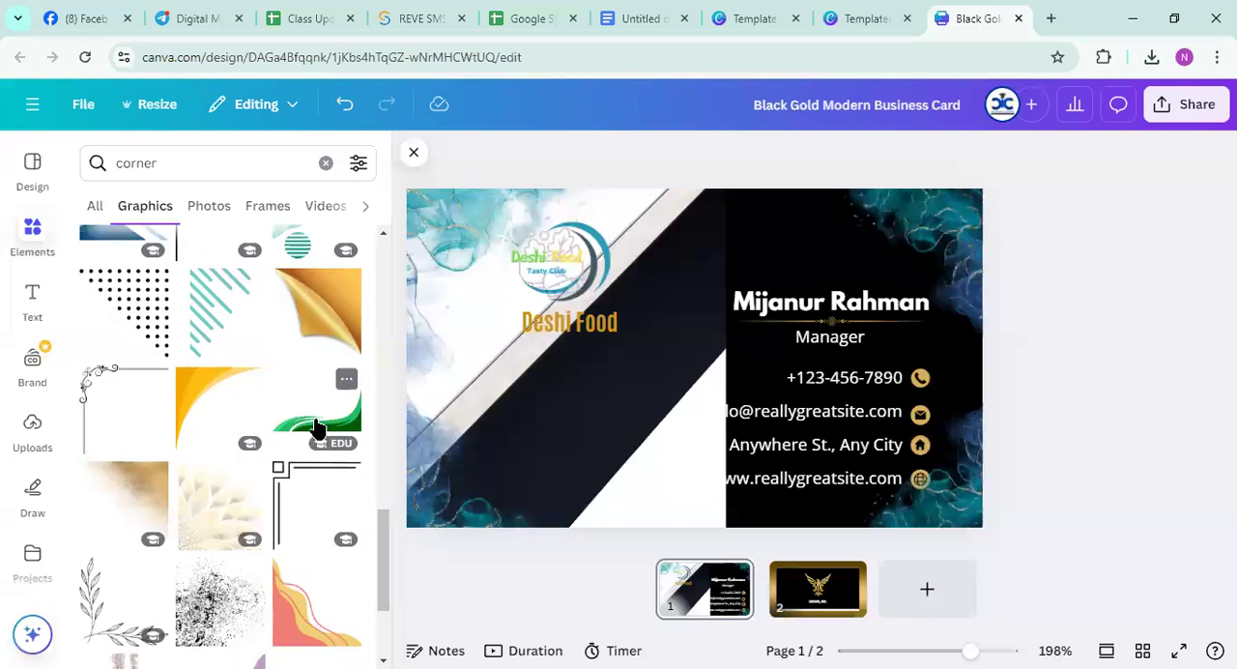
click(318, 428)
Remove the diagonal band photo from the card and enlarge the green wave graphic across the card's width
drag(510, 467, 488, 480)
click(675, 237)
drag(686, 250, 1233, 295)
click(651, 400)
drag(652, 400, 491, 473)
drag(646, 376, 995, 203)
drag(503, 450, 355, 487)
drag(627, 492, 738, 320)
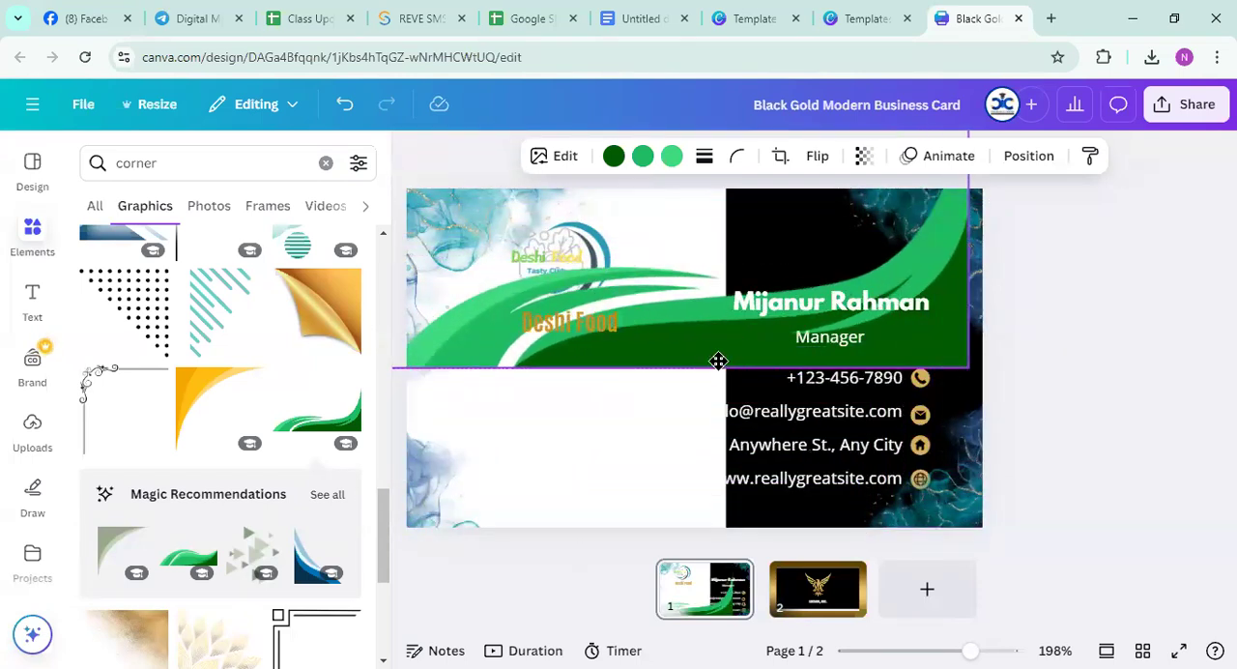
Rotate the green wave graphic to -40° and place it diagonally over the white half of the card
drag(718, 362, 724, 387)
drag(988, 261, 964, 123)
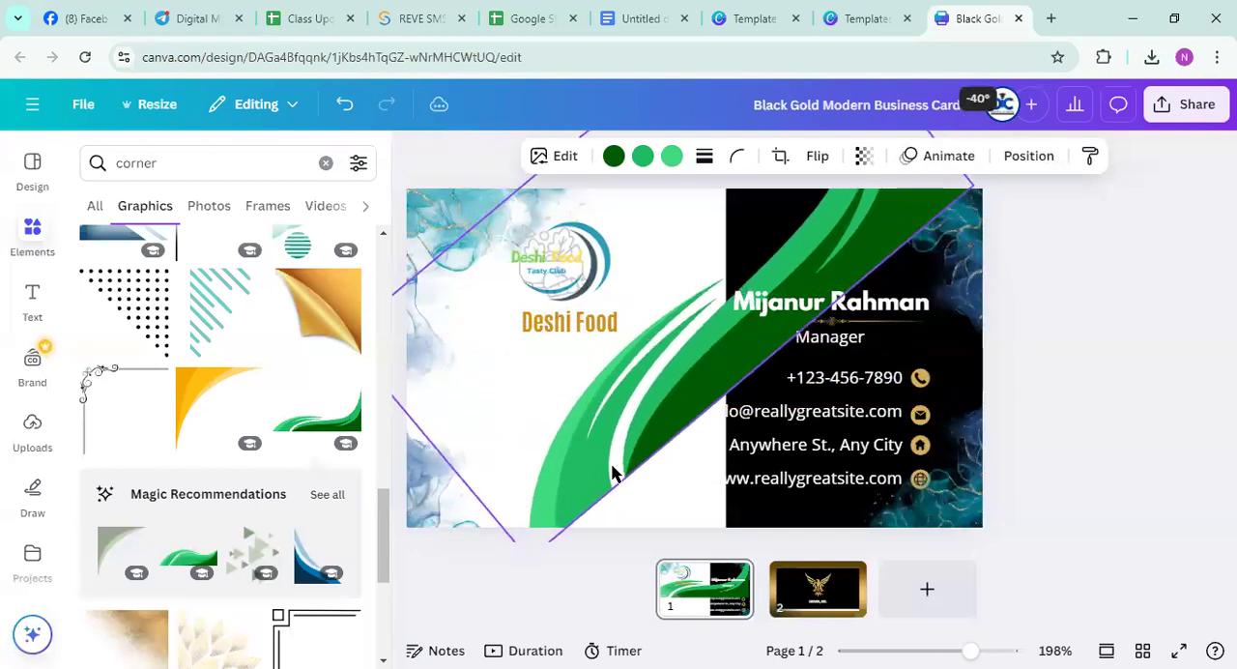
drag(512, 479, 450, 511)
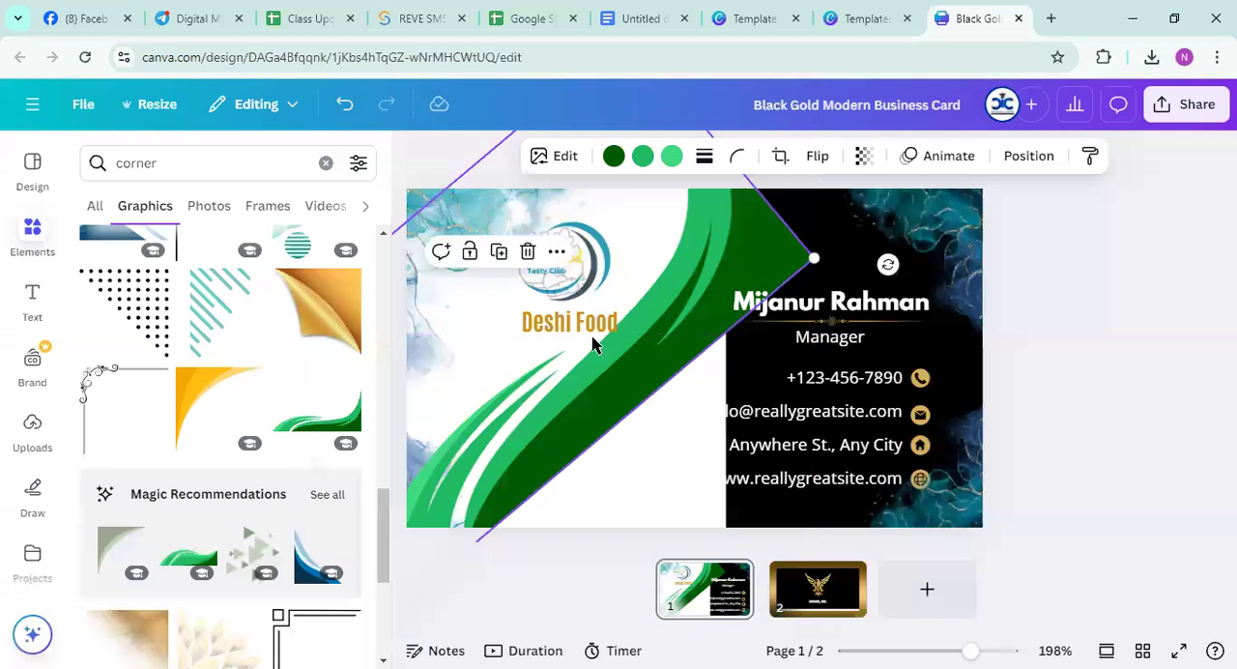
drag(817, 257, 849, 250)
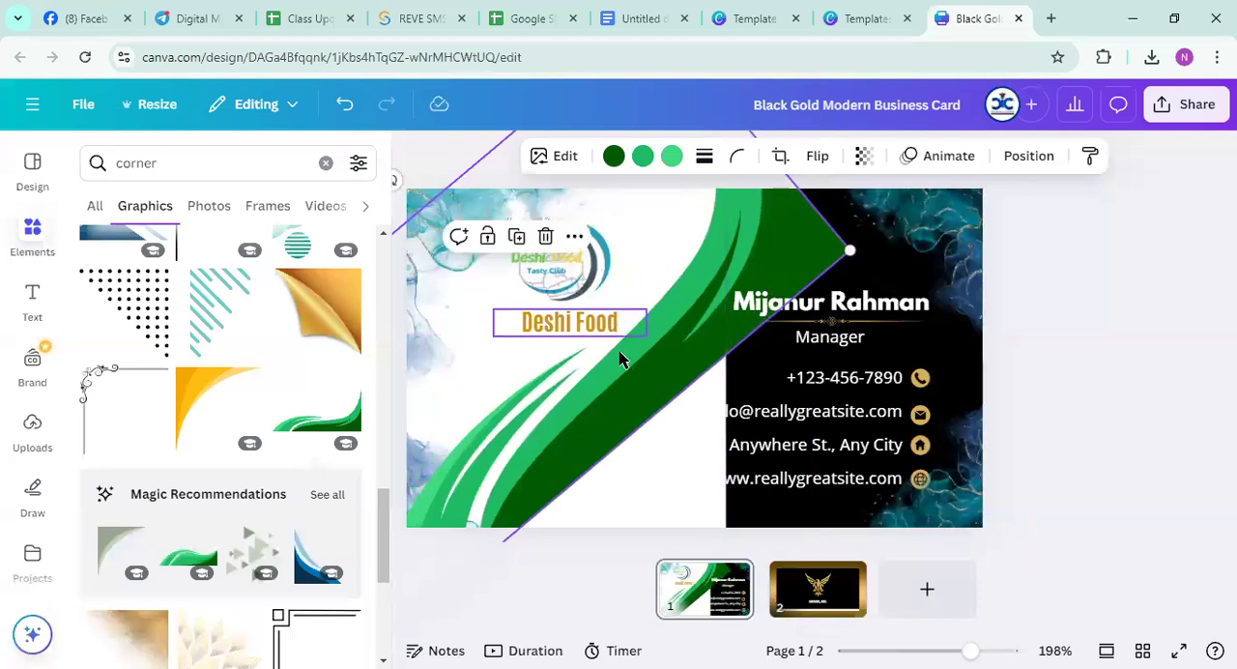
drag(618, 356, 544, 422)
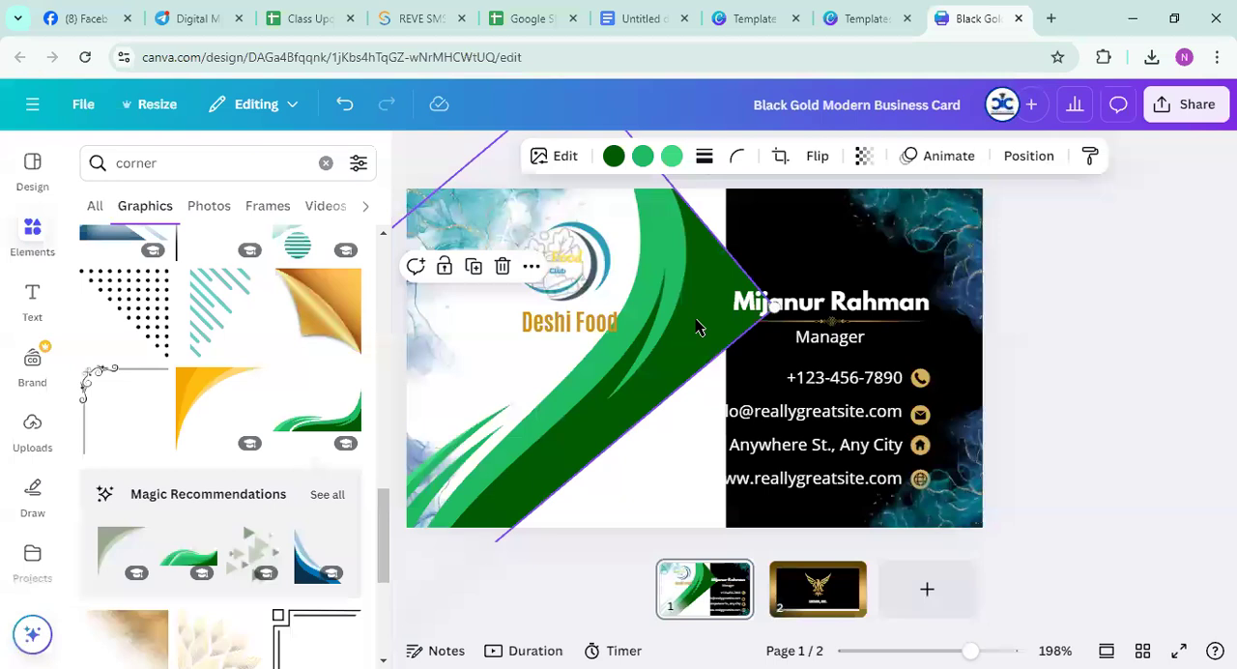
Enlarge the rotated green wave to about 11.55 × 5.77 cm and send it to the back
drag(675, 280, 757, 215)
mouse_move(867, 230)
mouse_down()
mouse_move(902, 178)
mouse_move(860, 221)
mouse_up()
click(744, 231)
drag(744, 231, 677, 277)
drag(772, 280, 957, 237)
drag(617, 372, 500, 482)
click(1032, 155)
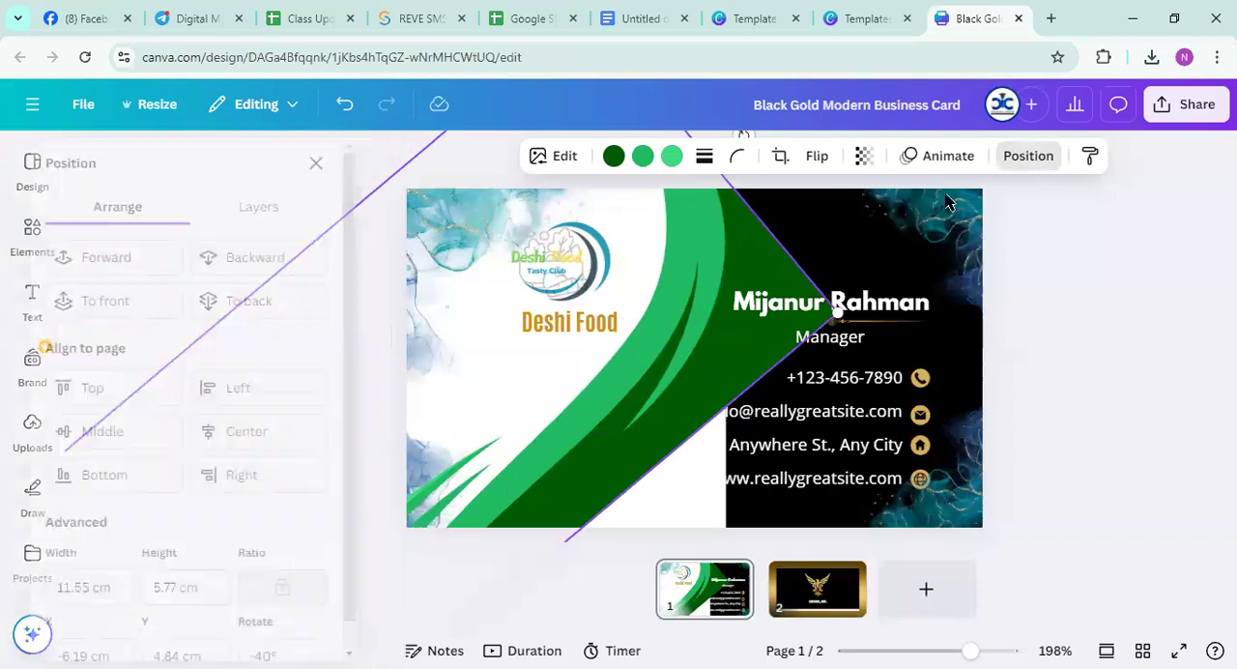
click(293, 301)
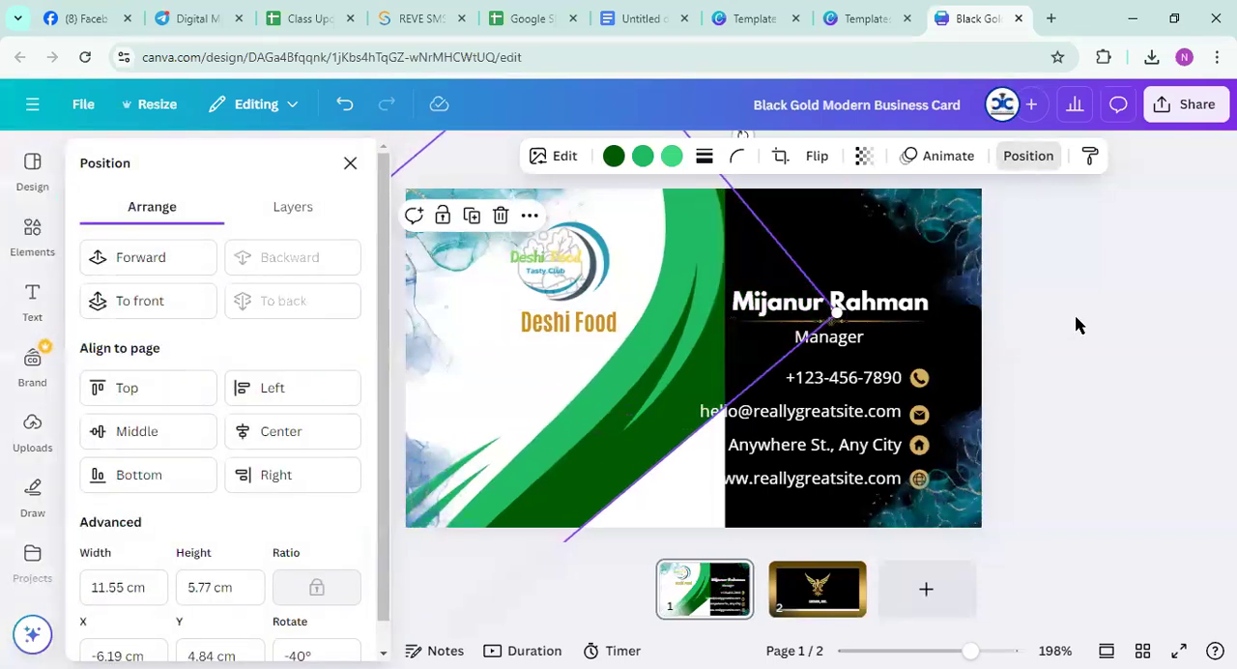
click(1075, 317)
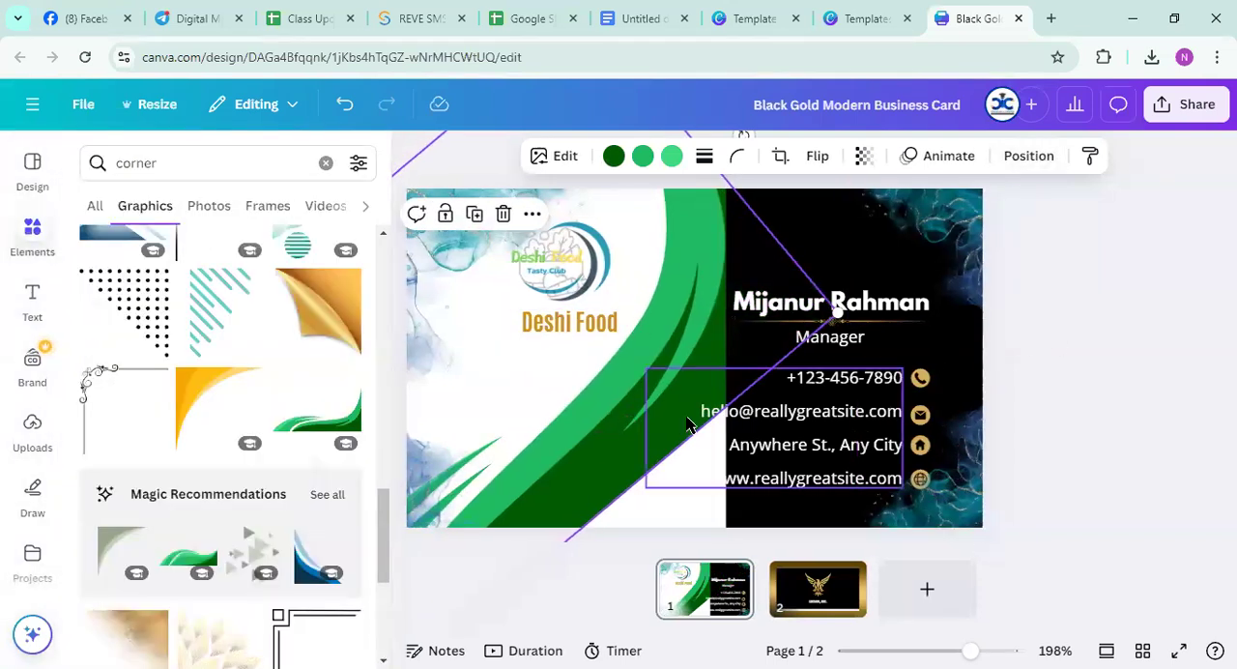
Recolour the wave graphic's dark green area light gold and its medium green area dark green
click(597, 462)
click(596, 470)
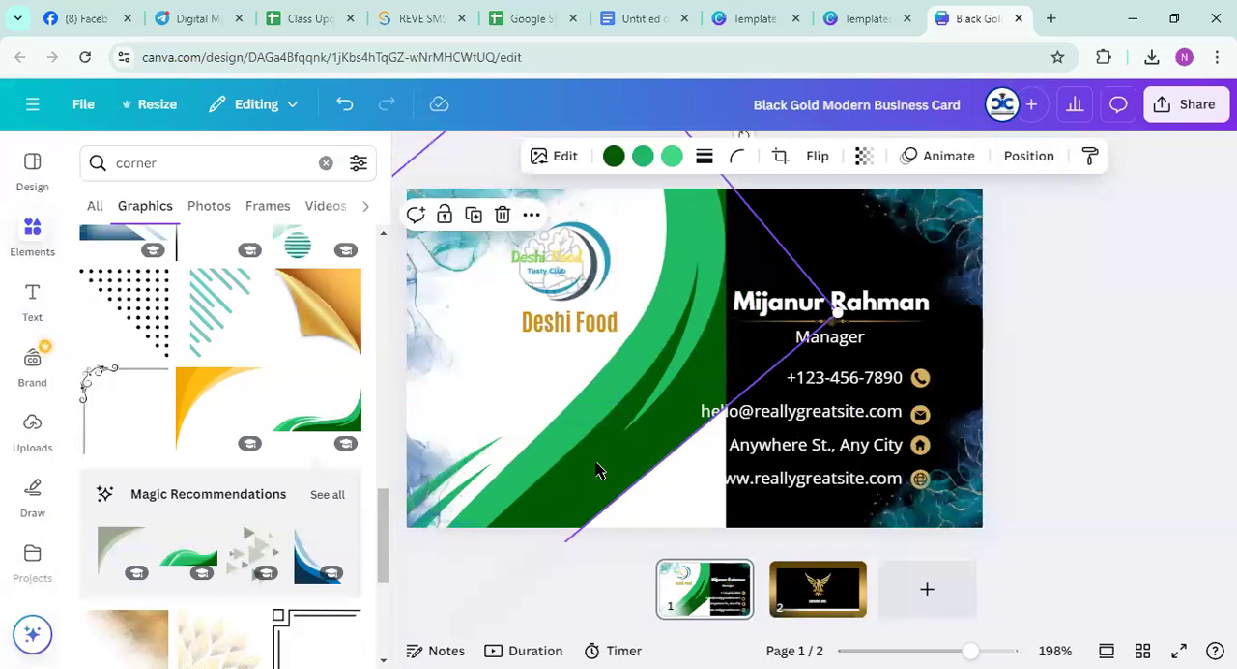
click(609, 158)
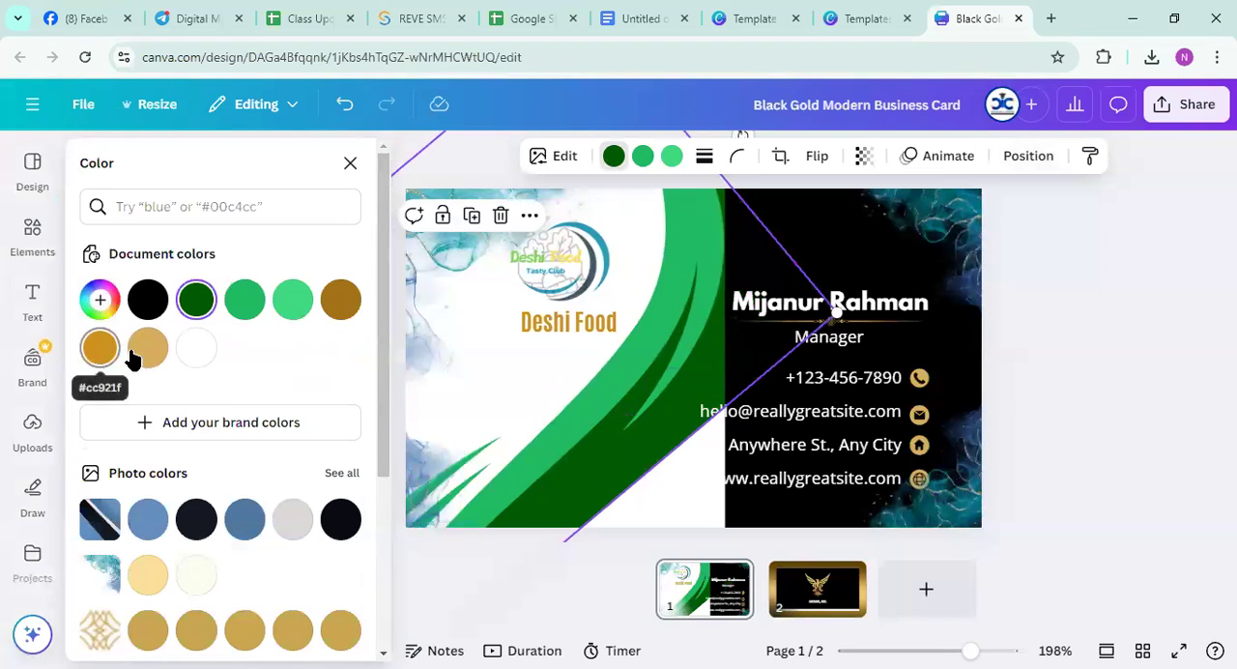
click(147, 348)
click(642, 158)
click(101, 352)
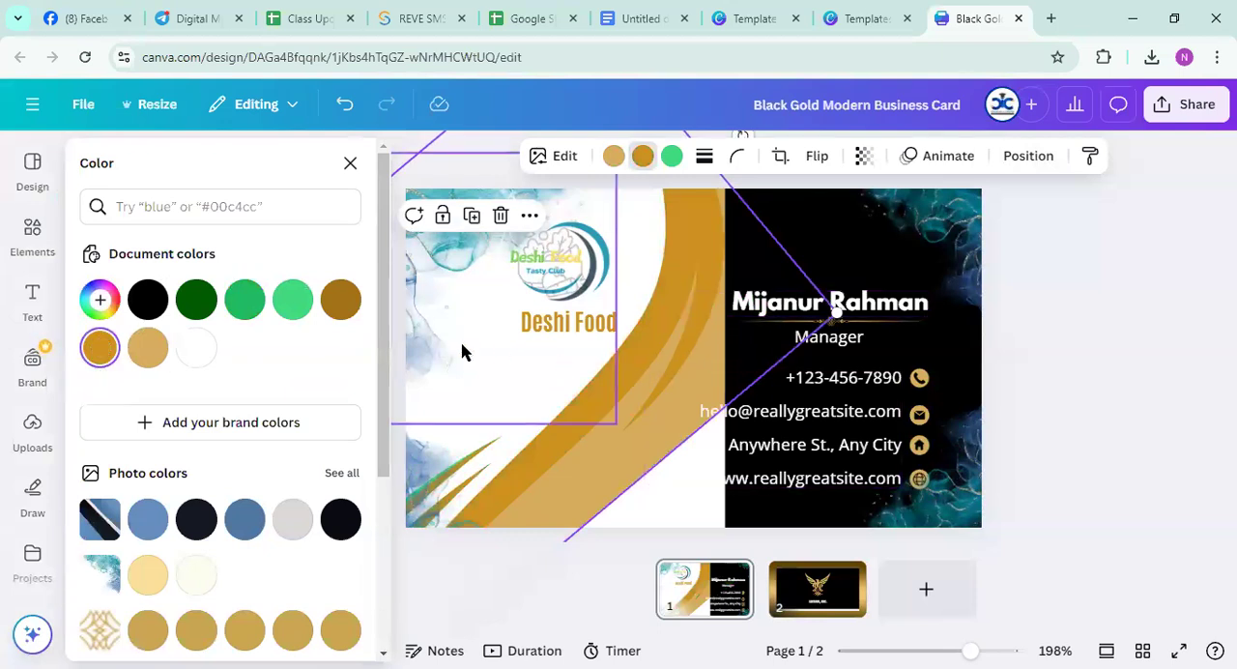
click(148, 299)
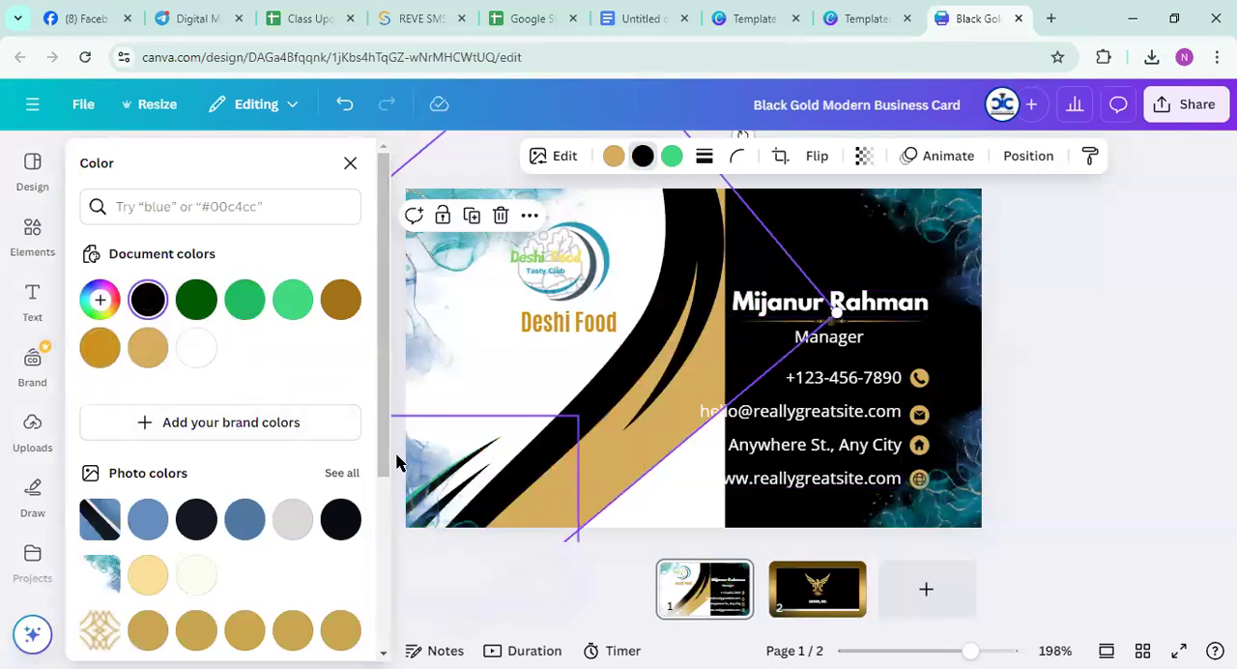
click(245, 299)
click(203, 303)
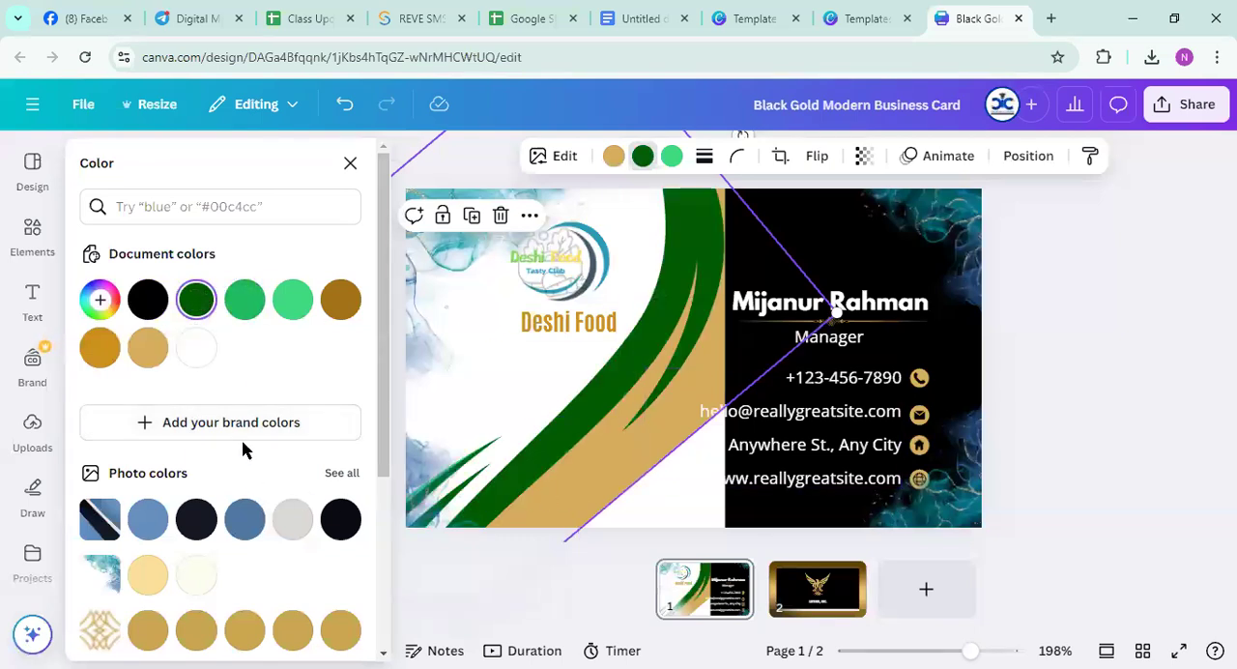
click(348, 166)
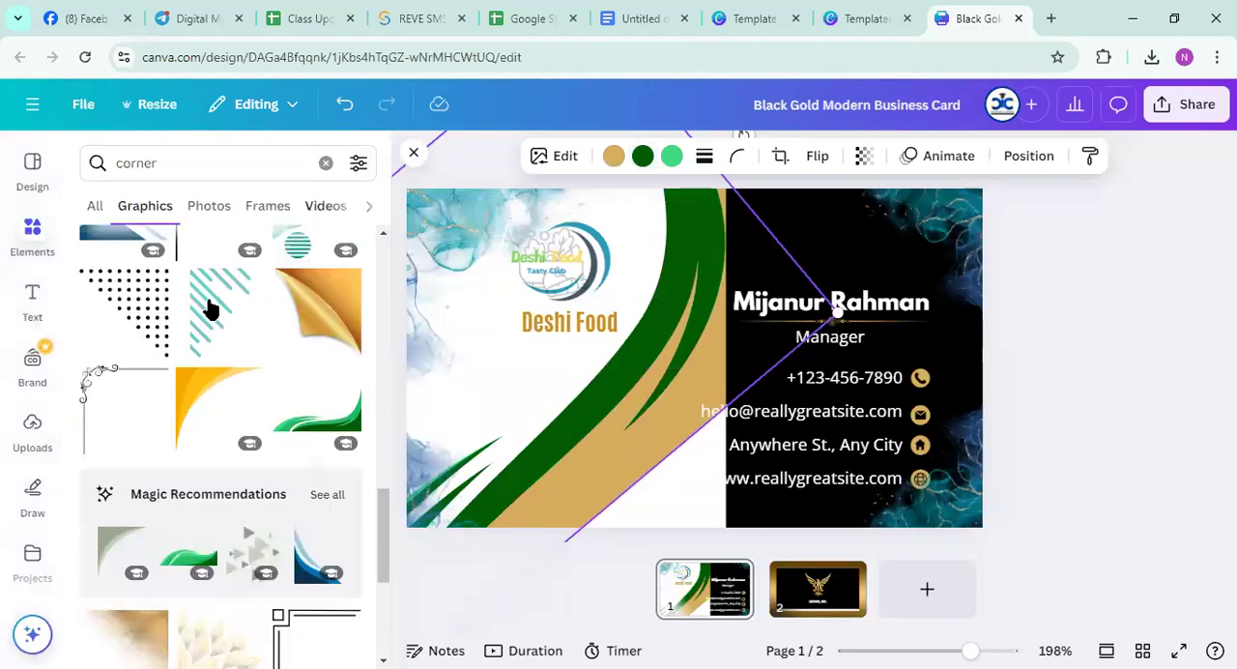
scroll(183, 445, up, 2)
scroll(208, 529, up, 3)
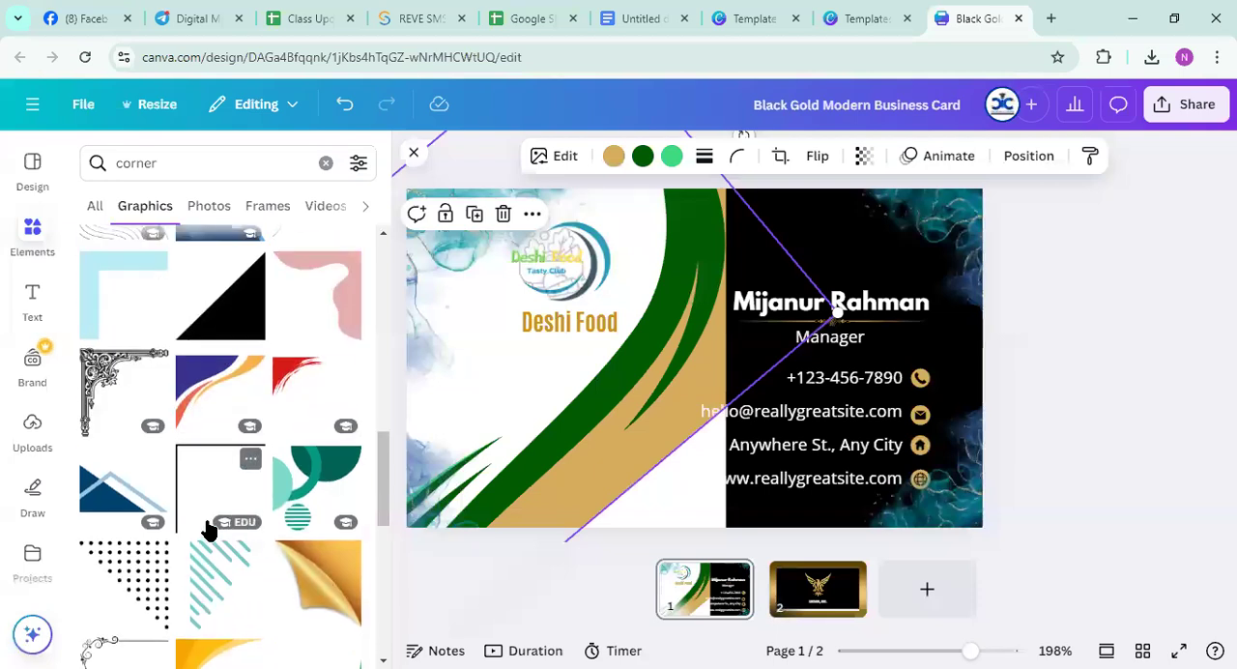
click(208, 553)
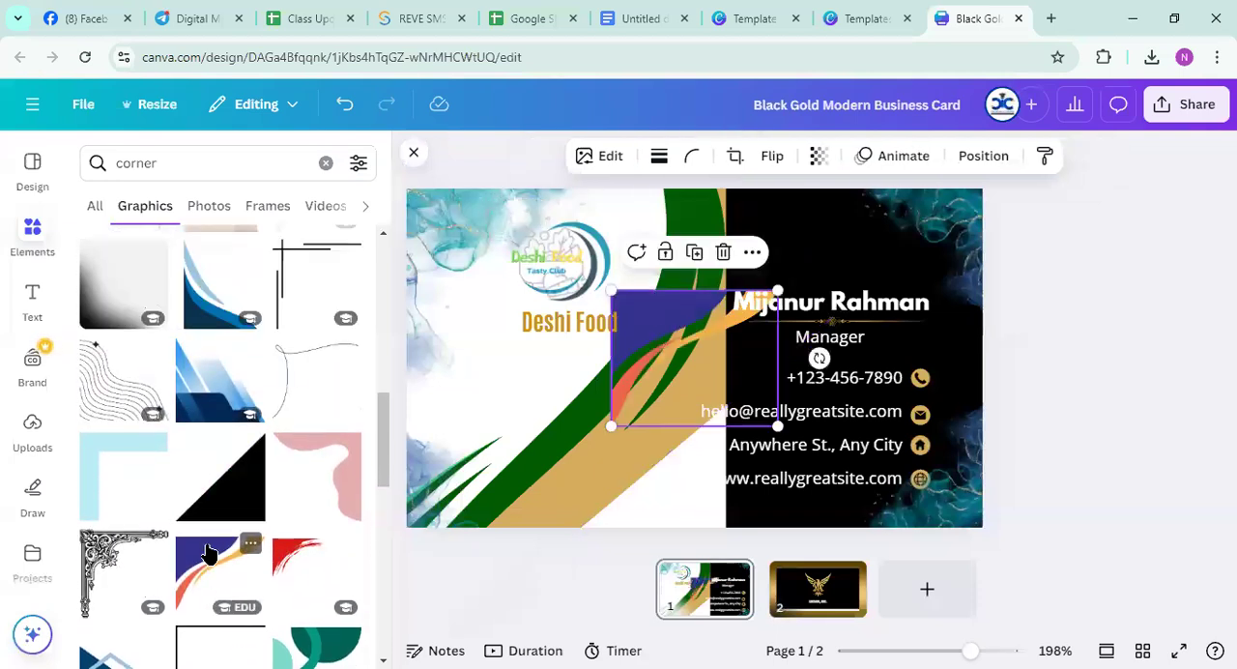
drag(609, 425, 325, 585)
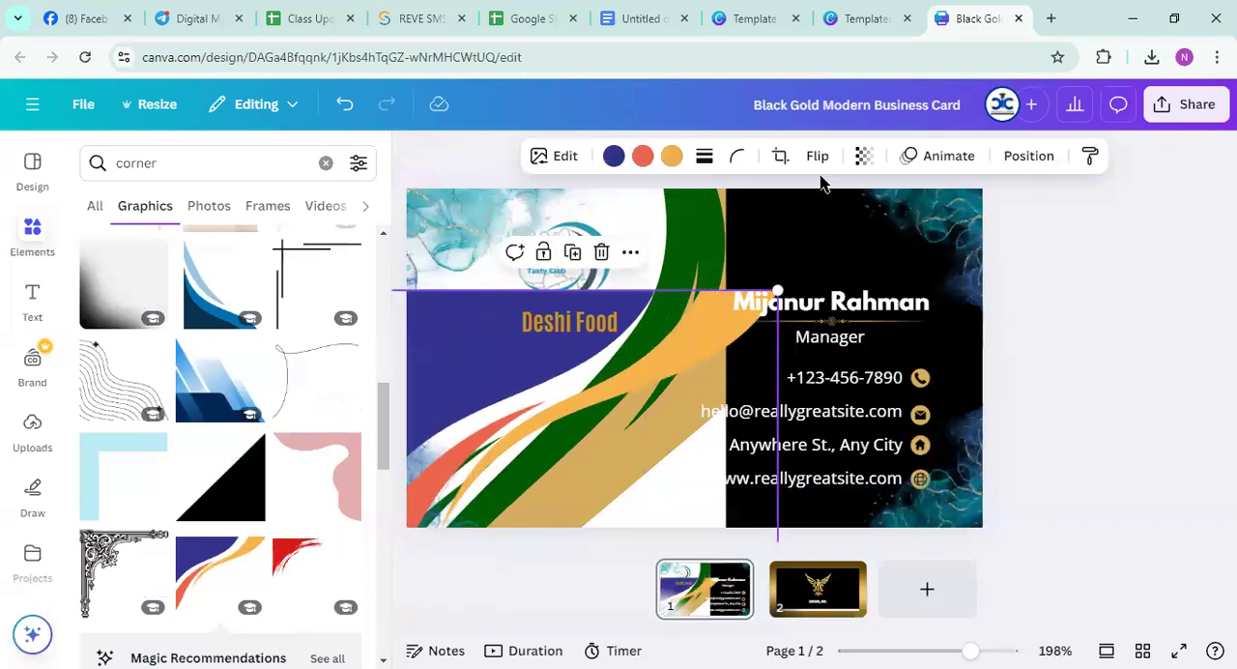
drag(474, 374, 1235, 303)
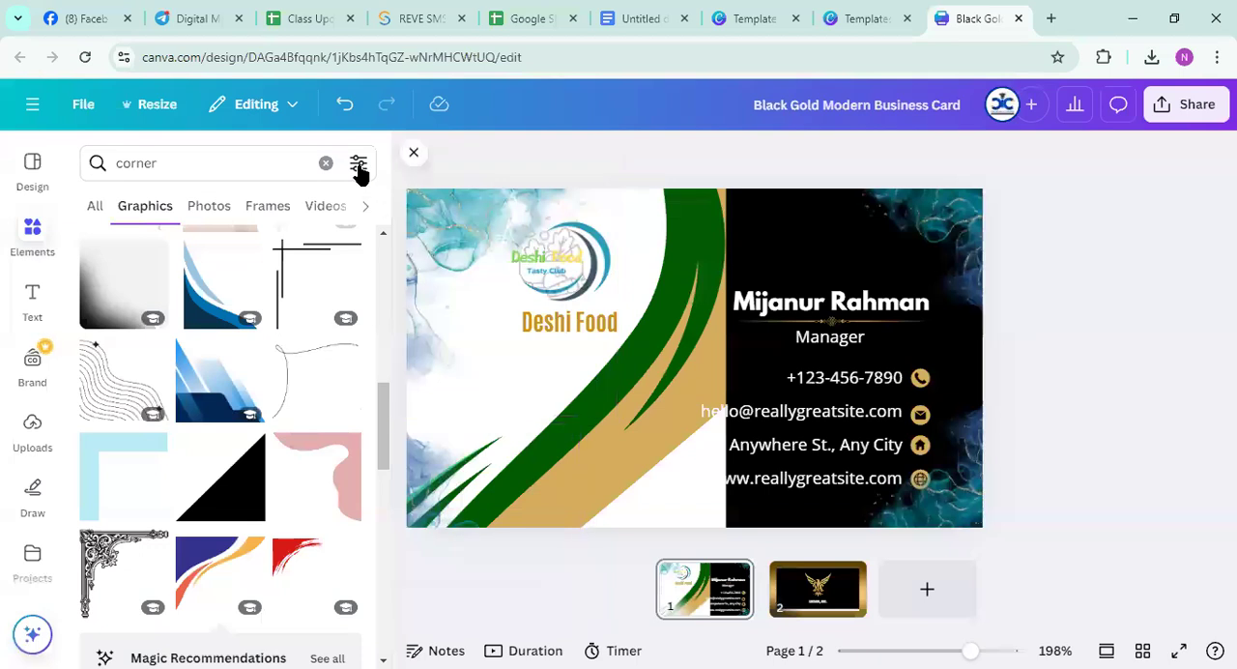
Undo all edits made with the wave graphic, including its recolouring, layering, rotation and insertion
click(344, 105)
click(344, 104)
click(344, 104)
click(344, 105)
click(344, 104)
click(344, 104)
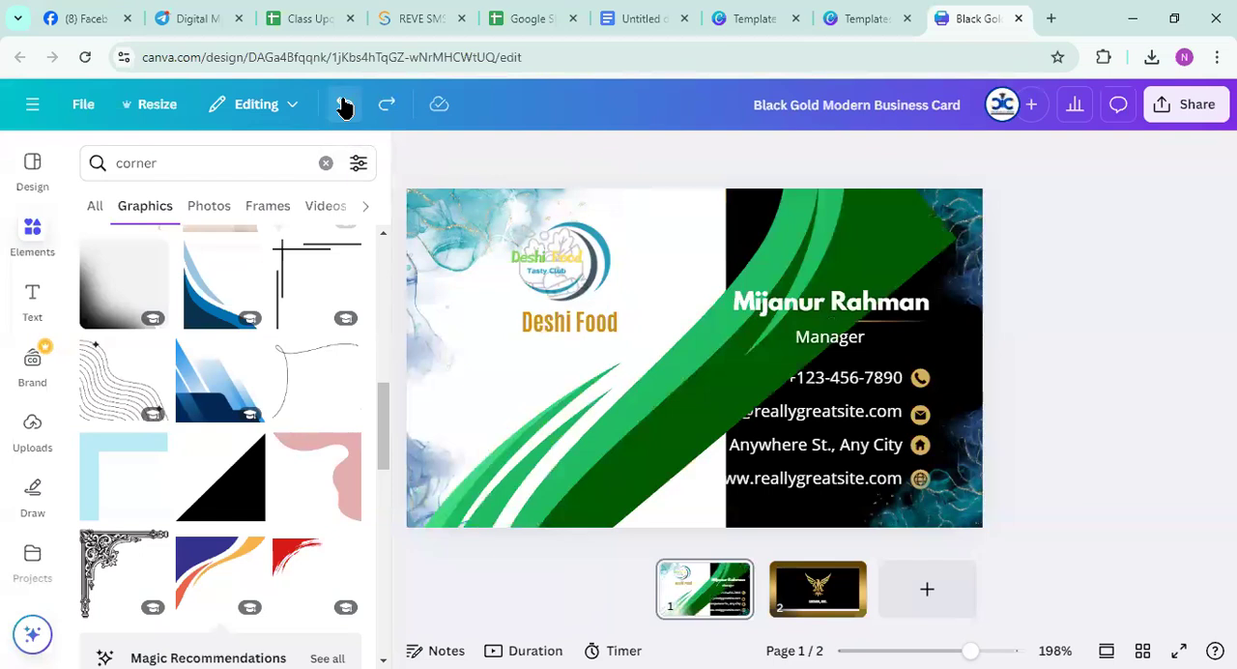
click(344, 104)
click(344, 104)
click(344, 104)
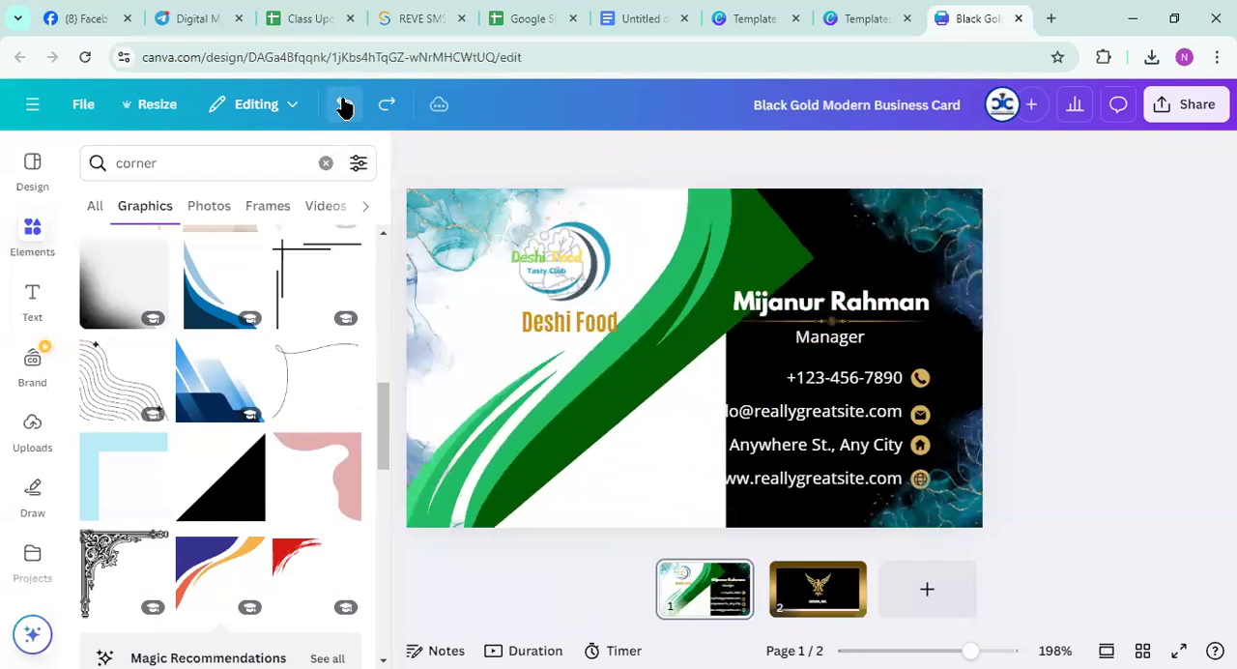
click(344, 105)
click(344, 105)
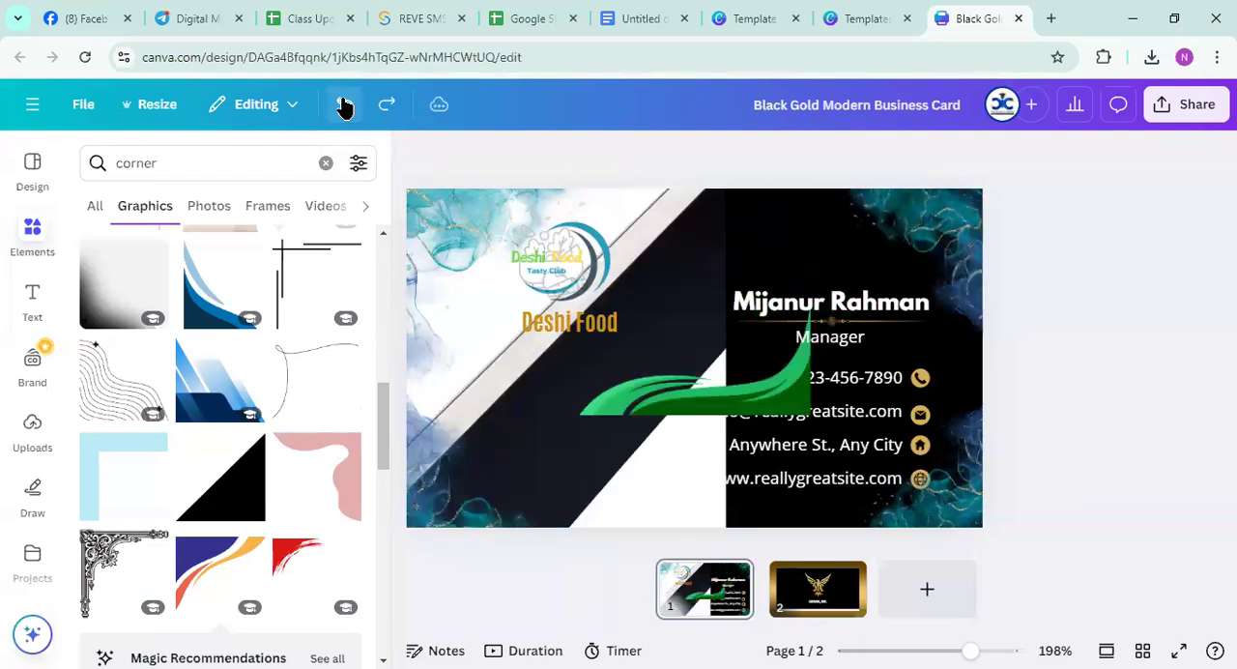
click(344, 105)
Undo the trial divider designs on the business card back to the original gold-and-black curved divider
click(344, 104)
click(344, 105)
click(344, 105)
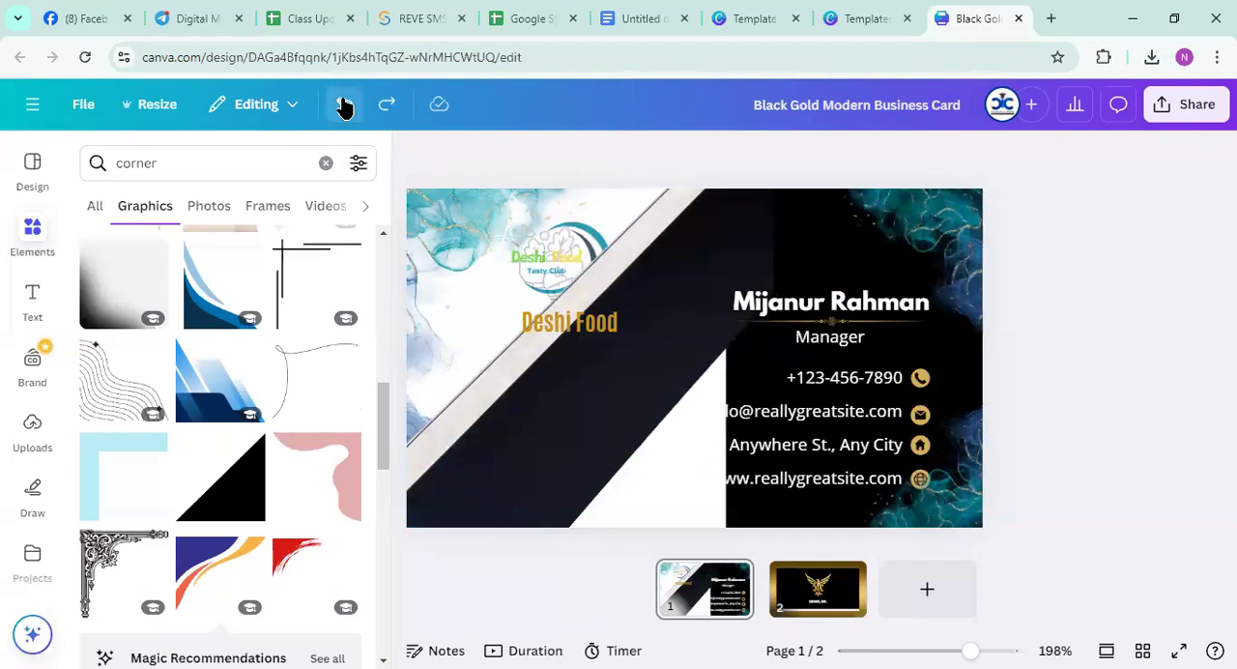
click(344, 104)
click(344, 105)
click(344, 104)
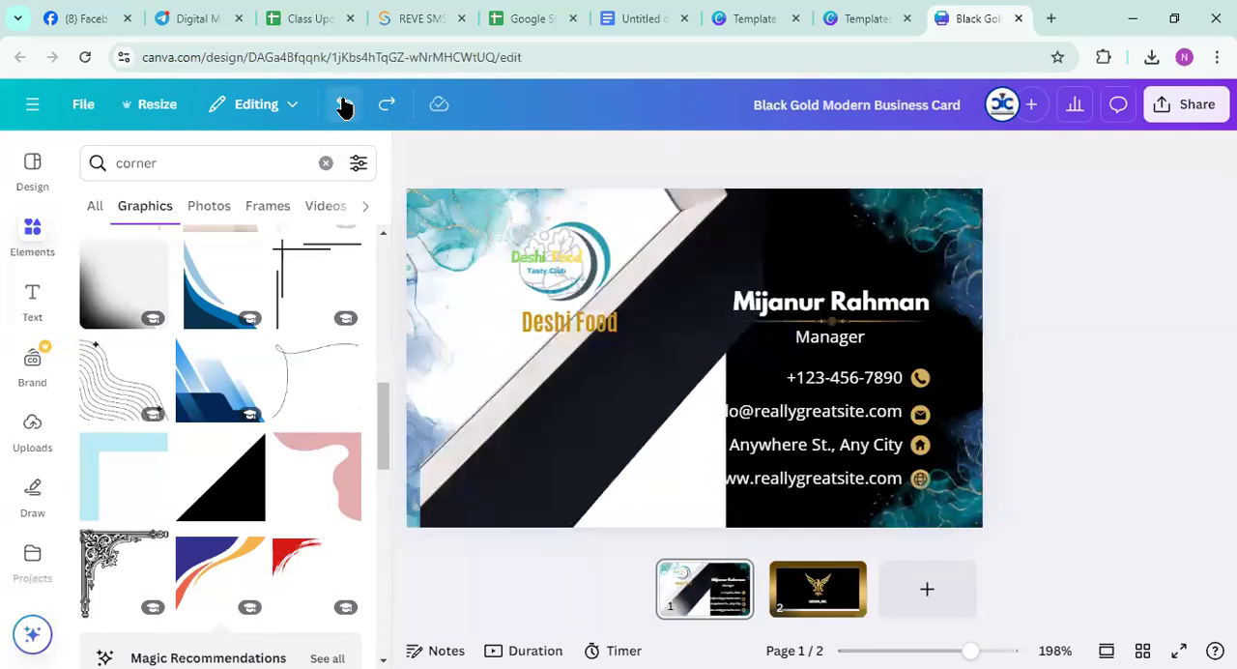
click(344, 104)
click(344, 104)
click(344, 105)
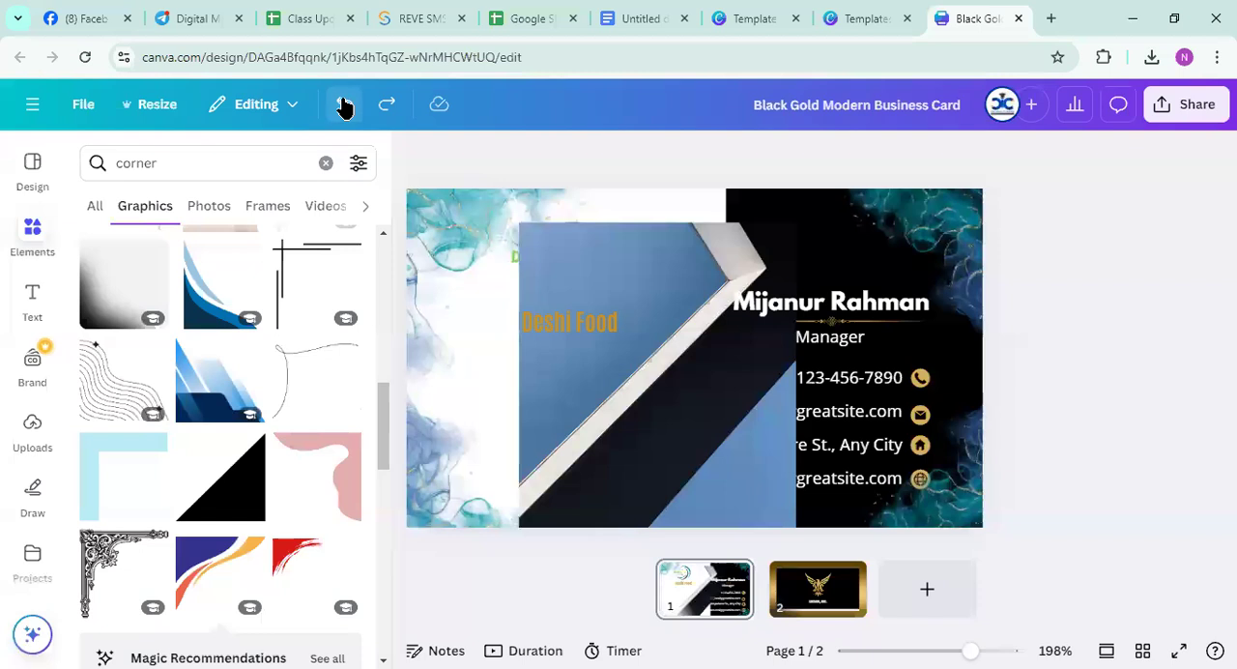
click(344, 104)
click(344, 105)
click(344, 104)
click(344, 104)
click(344, 104)
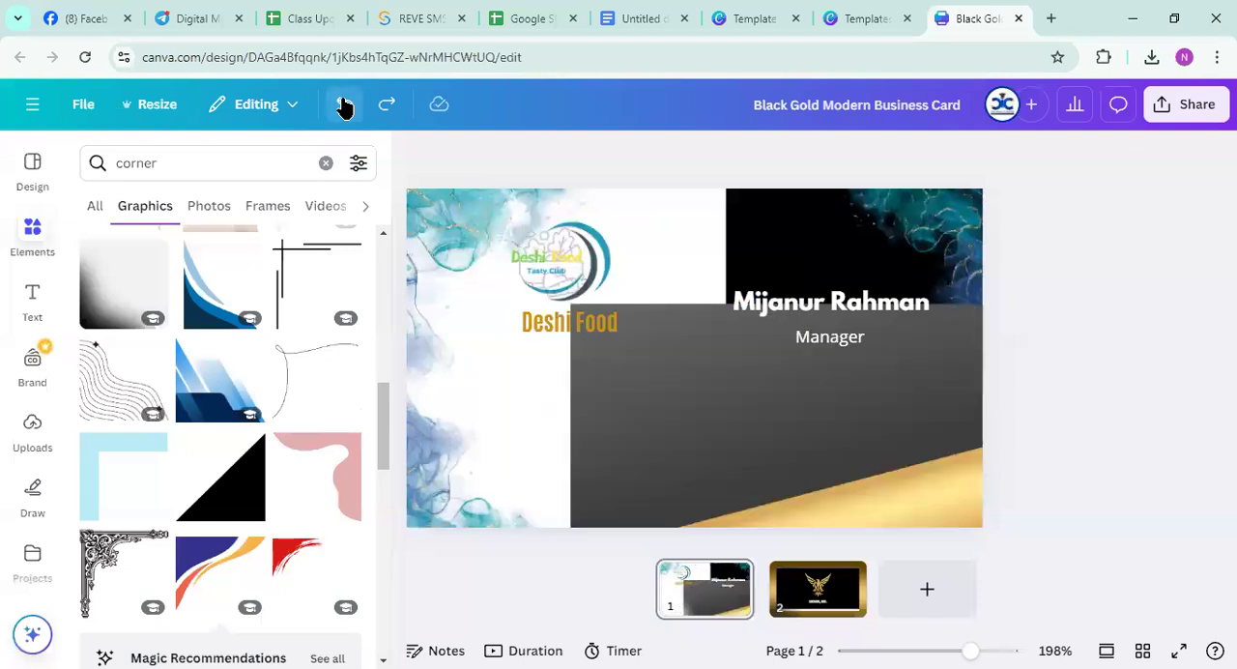
click(344, 104)
click(344, 105)
click(344, 104)
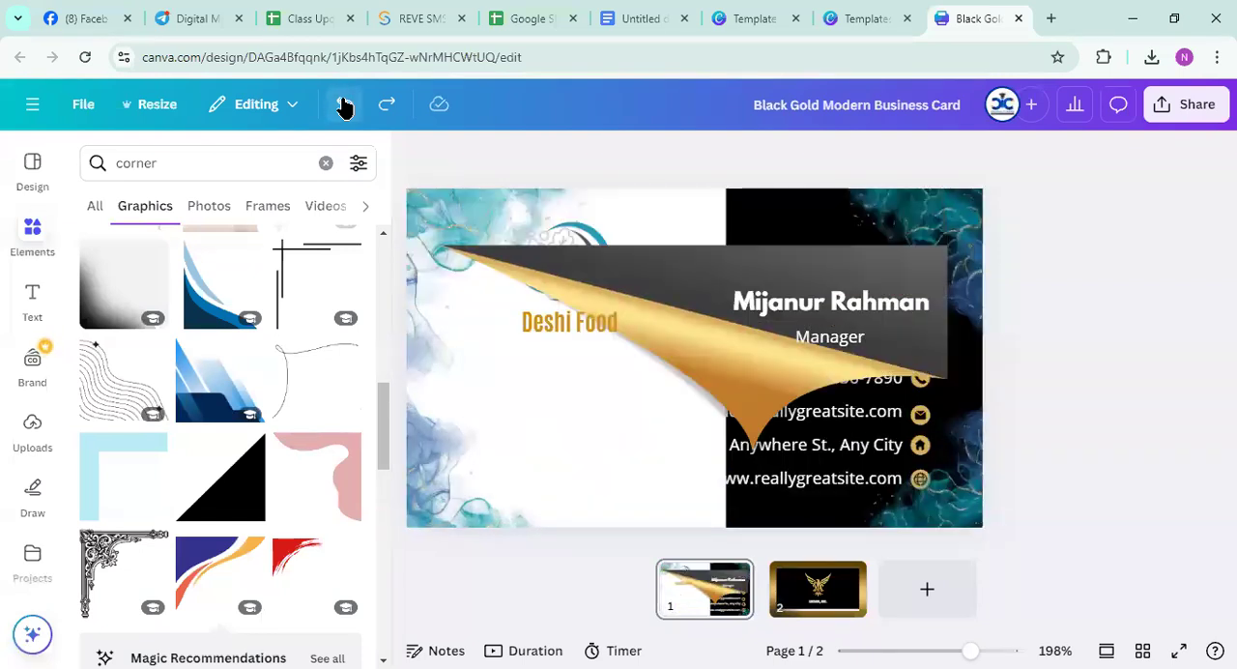
click(344, 104)
click(344, 104)
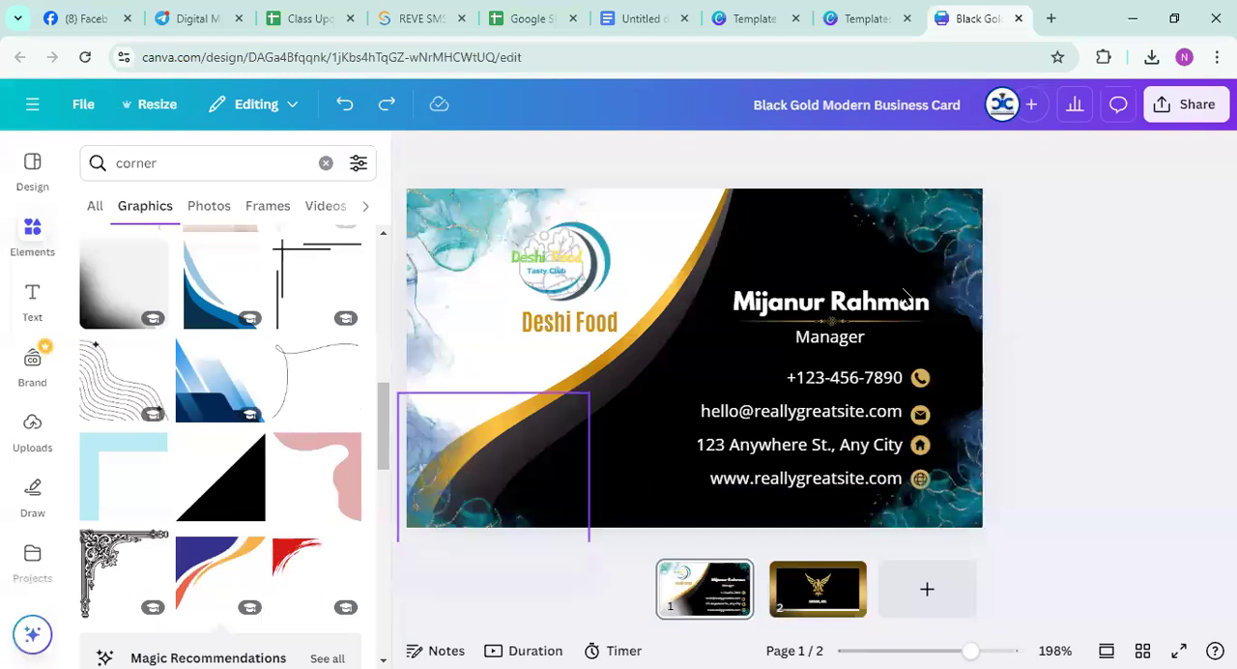
Download the finished business card design as a PNG
click(1185, 106)
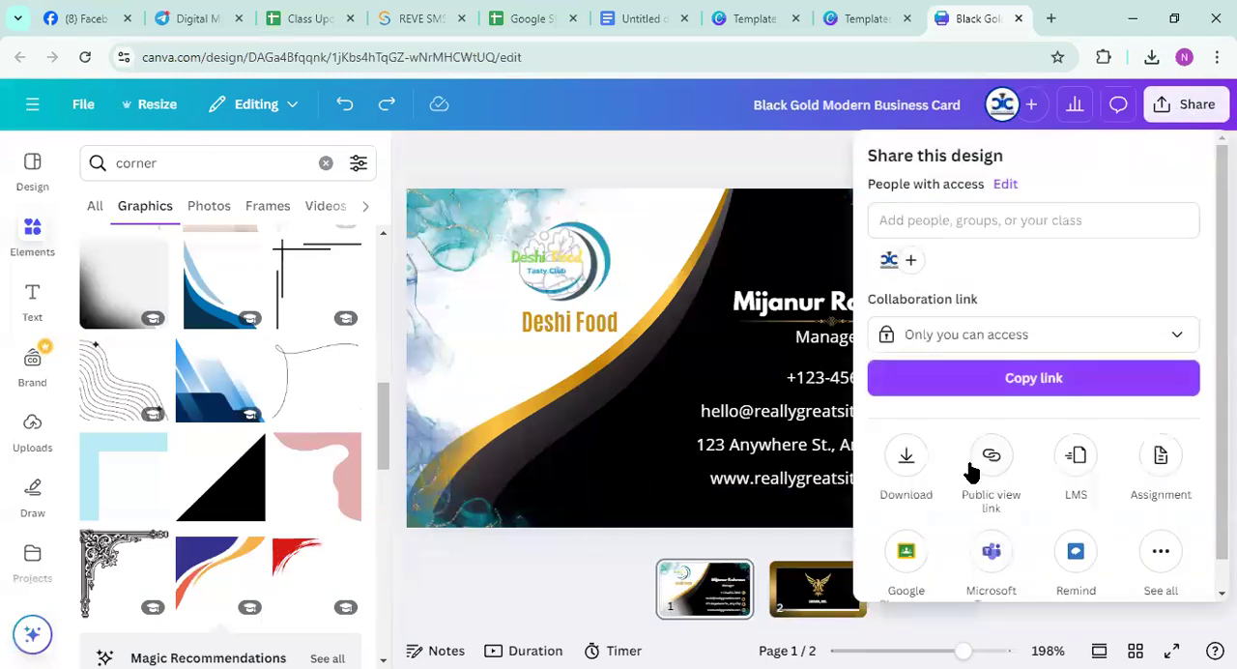
click(907, 452)
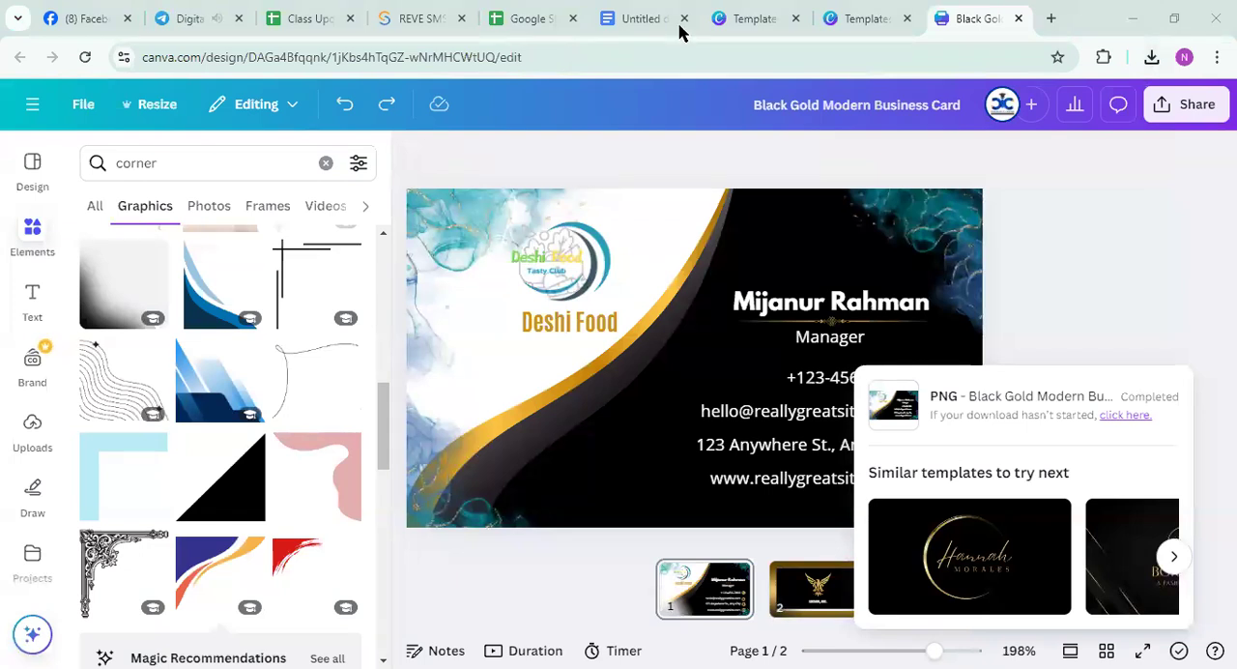
Switch to the Google Docs topic list and review item 3, "Poster, Banner, leaflet/flyer"
click(640, 18)
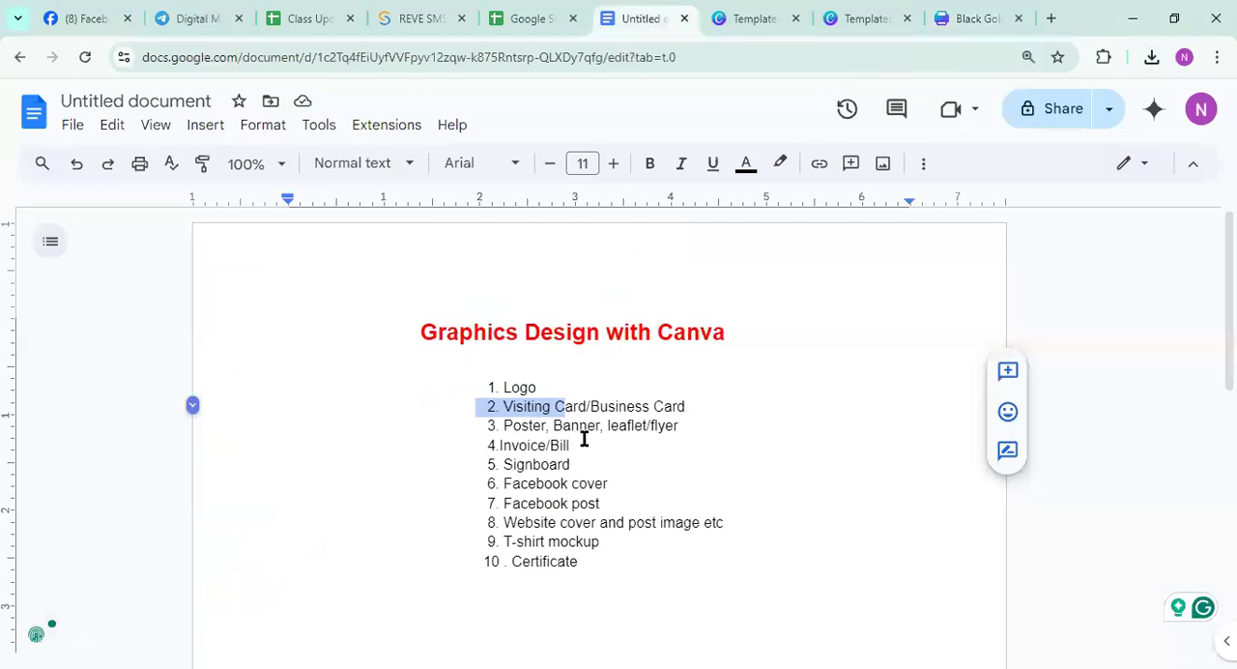
drag(492, 425, 740, 425)
click(734, 486)
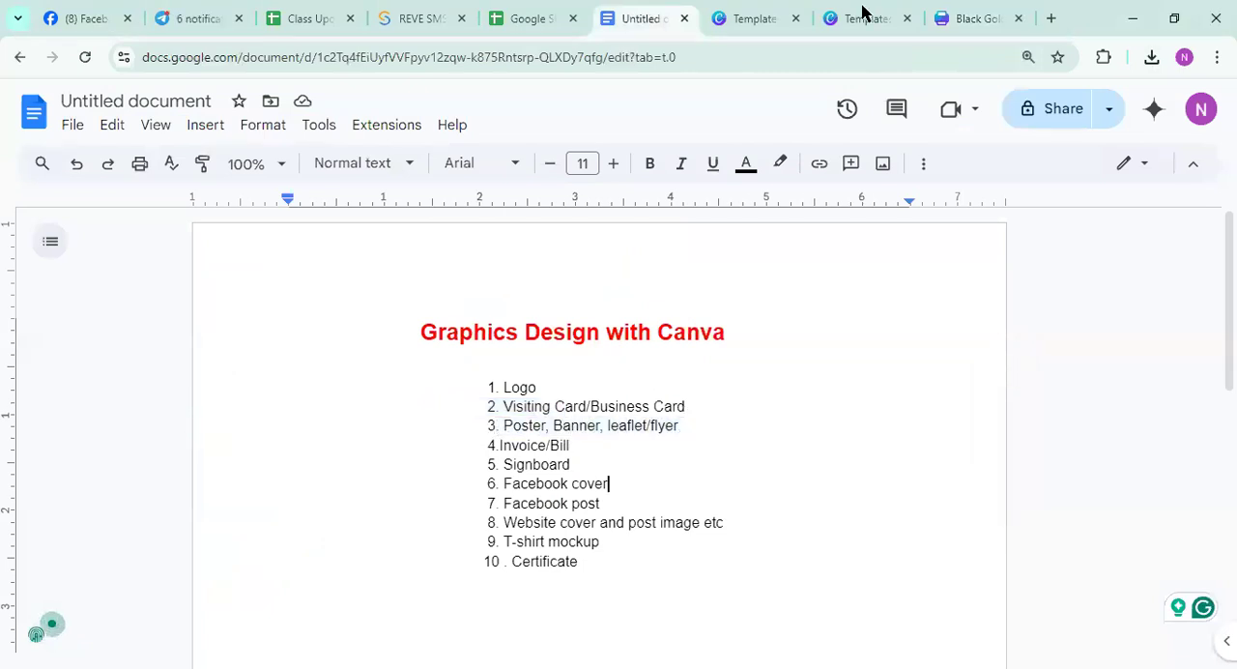
Return to Canva, leave the card for the home page, search for "poster" and browse the templates
click(971, 18)
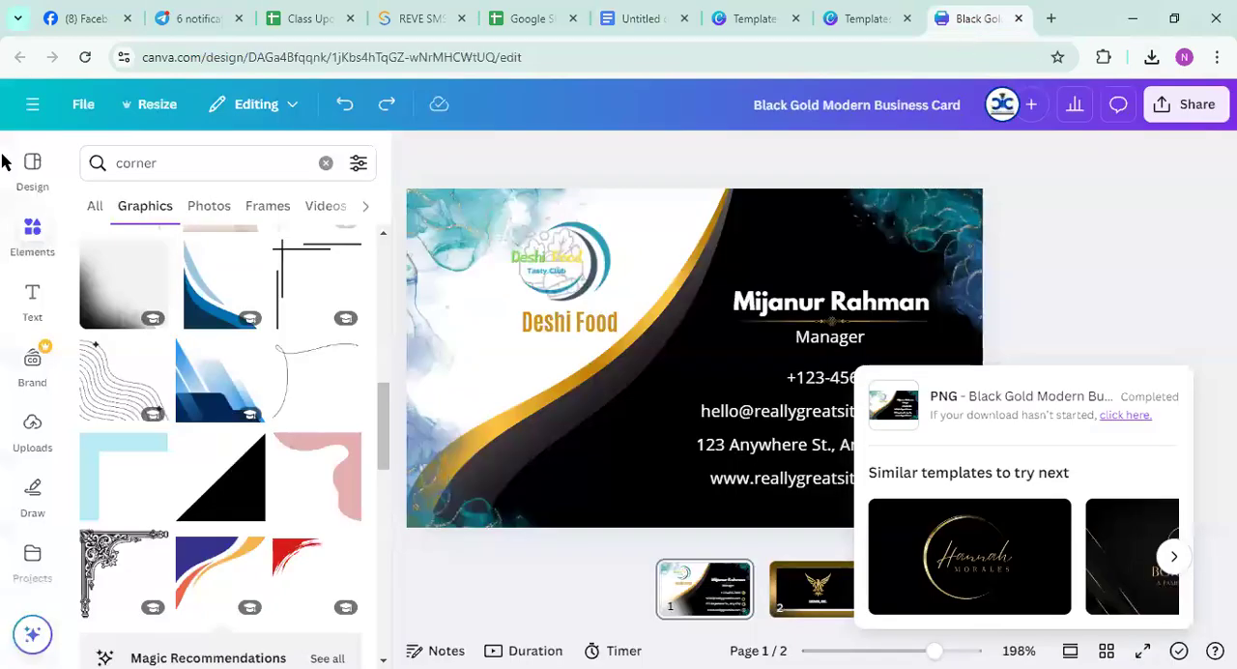
click(32, 104)
click(30, 118)
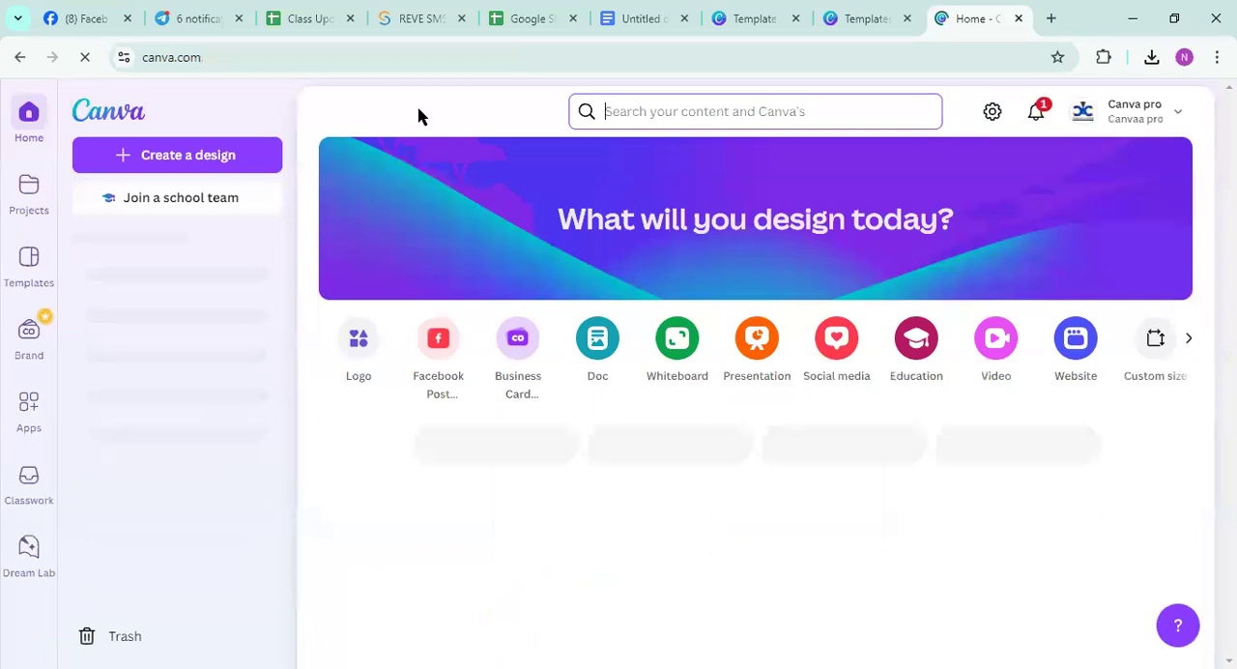
click(642, 117)
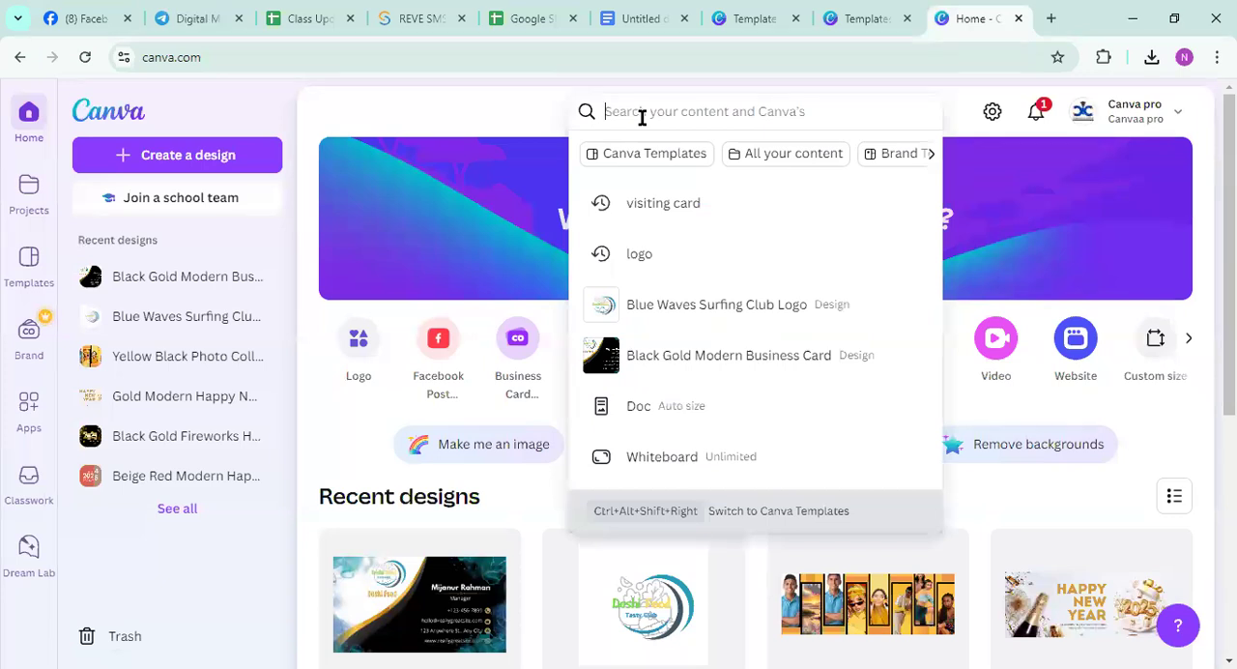
text(poster)
key(Return)
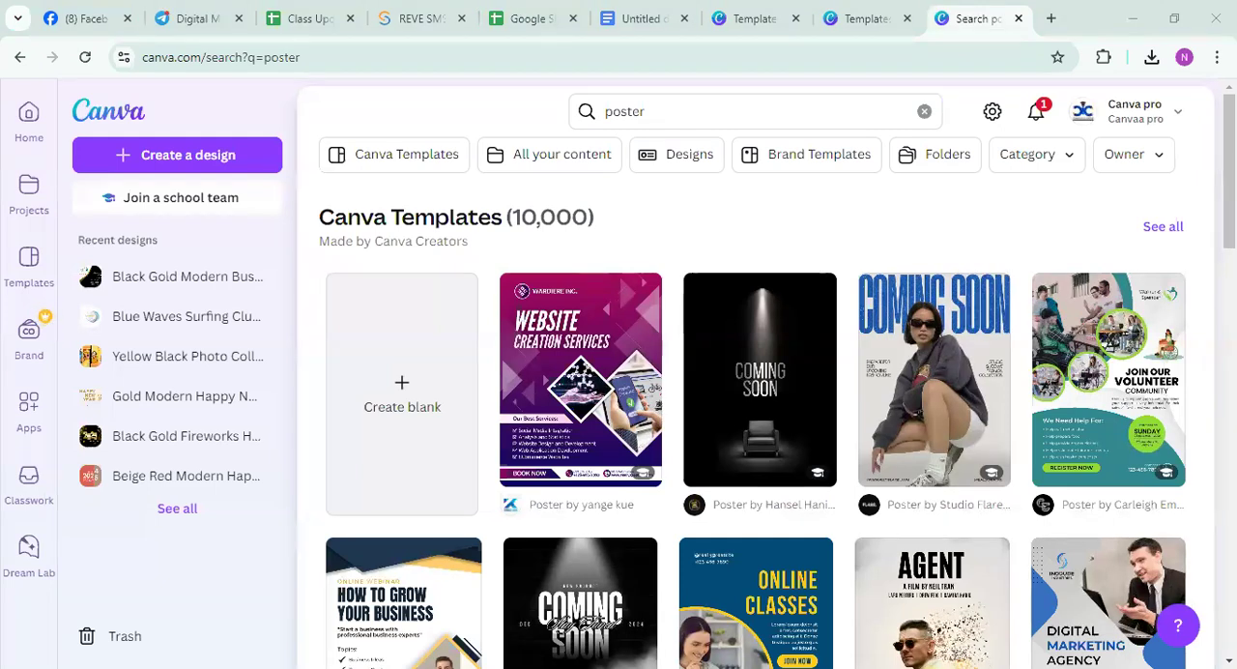
scroll(759, 493, down, 12)
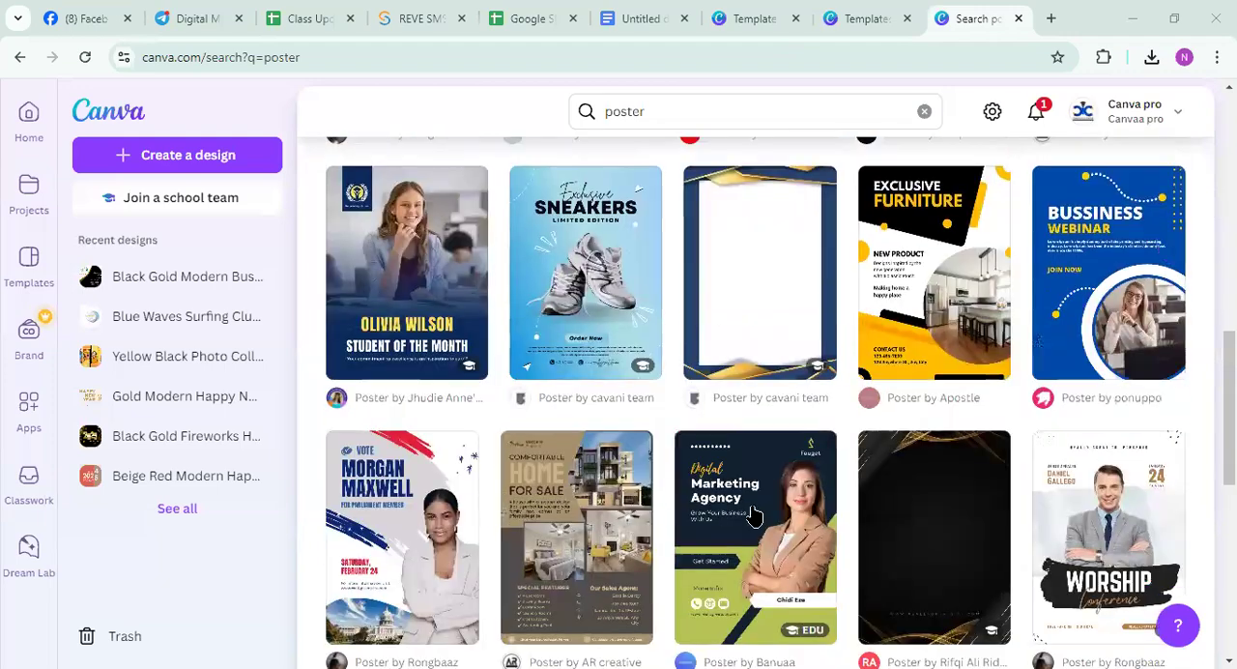
scroll(749, 524, down, 3)
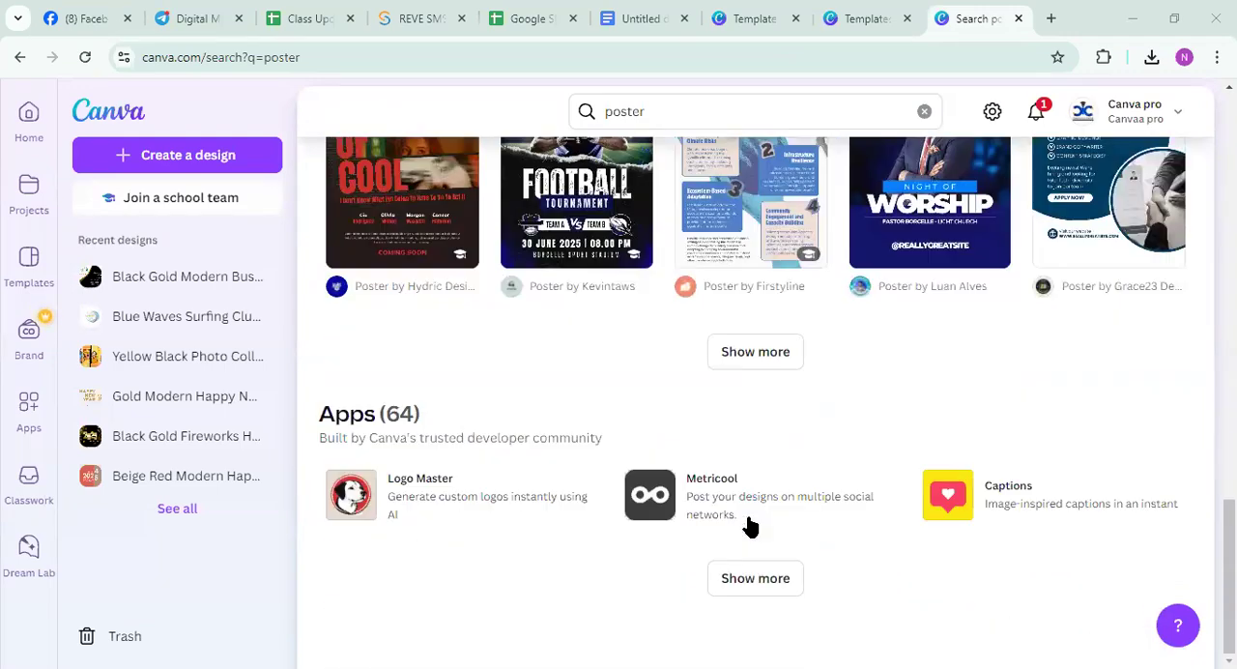
scroll(749, 525, up, 15)
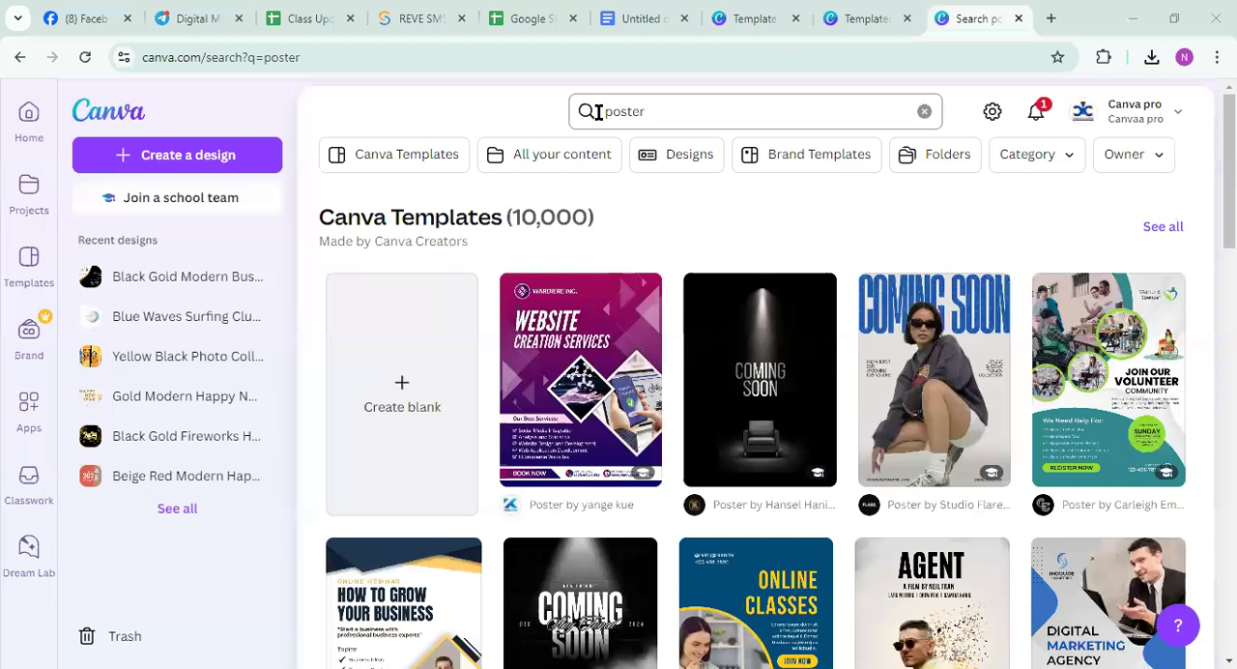
Replace the current search term with "restaurent poster" and run the search
click(598, 112)
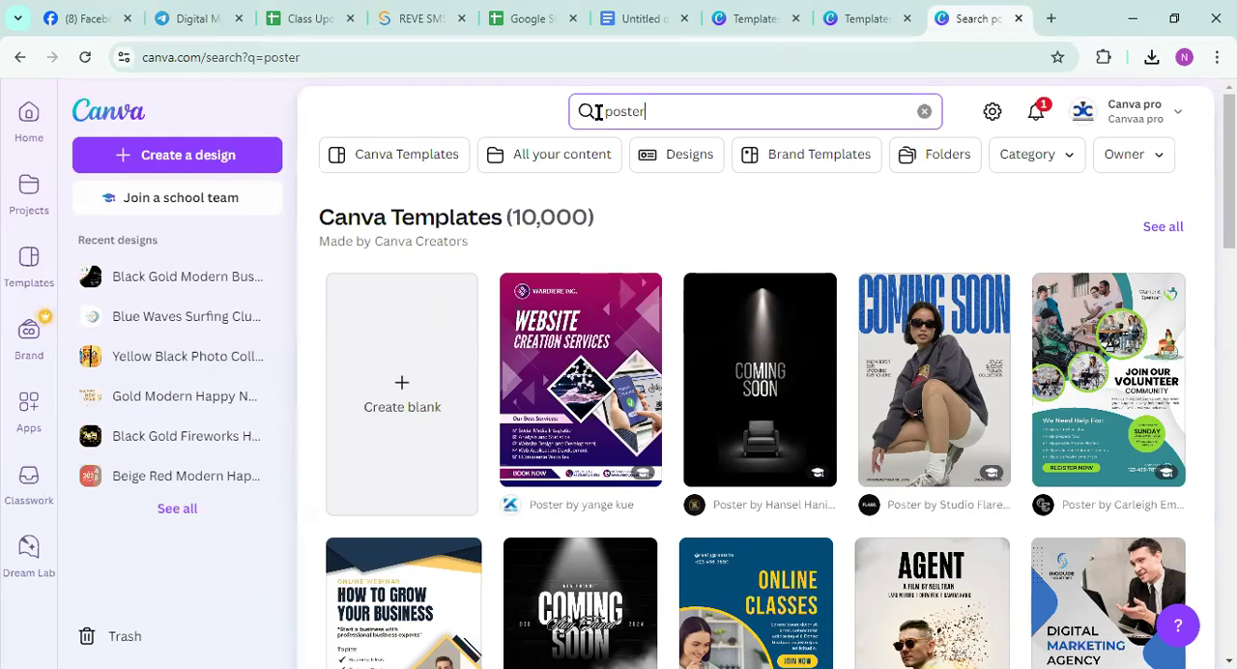
click(572, 25)
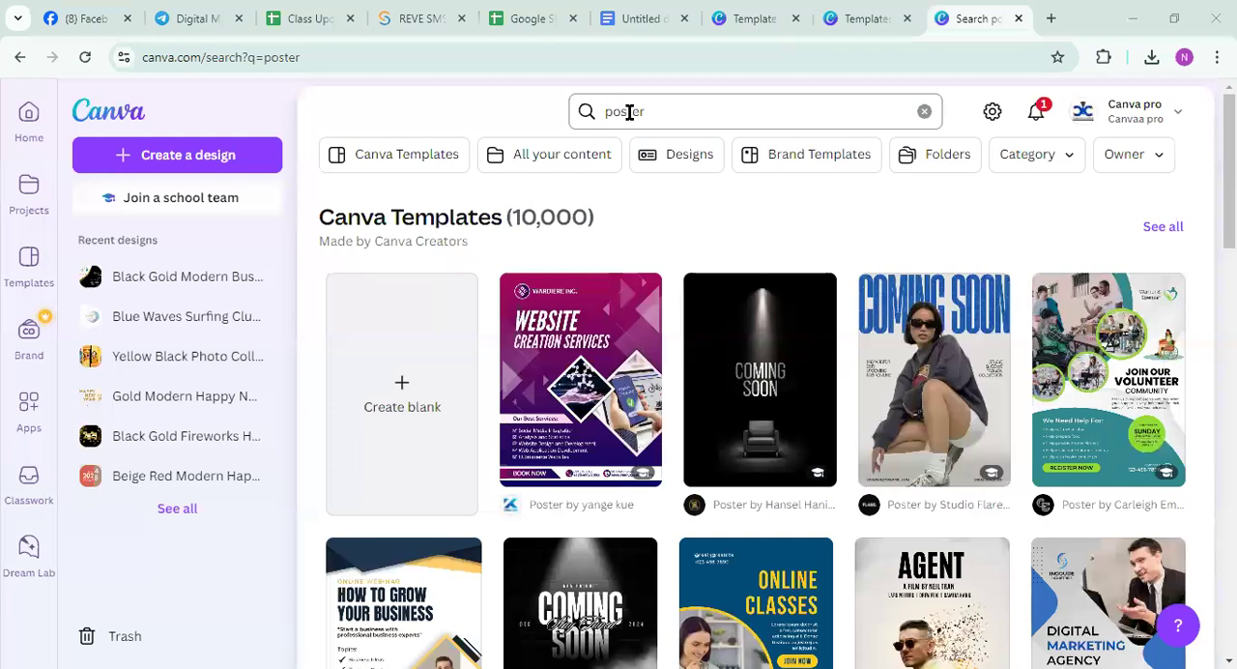
click(600, 112)
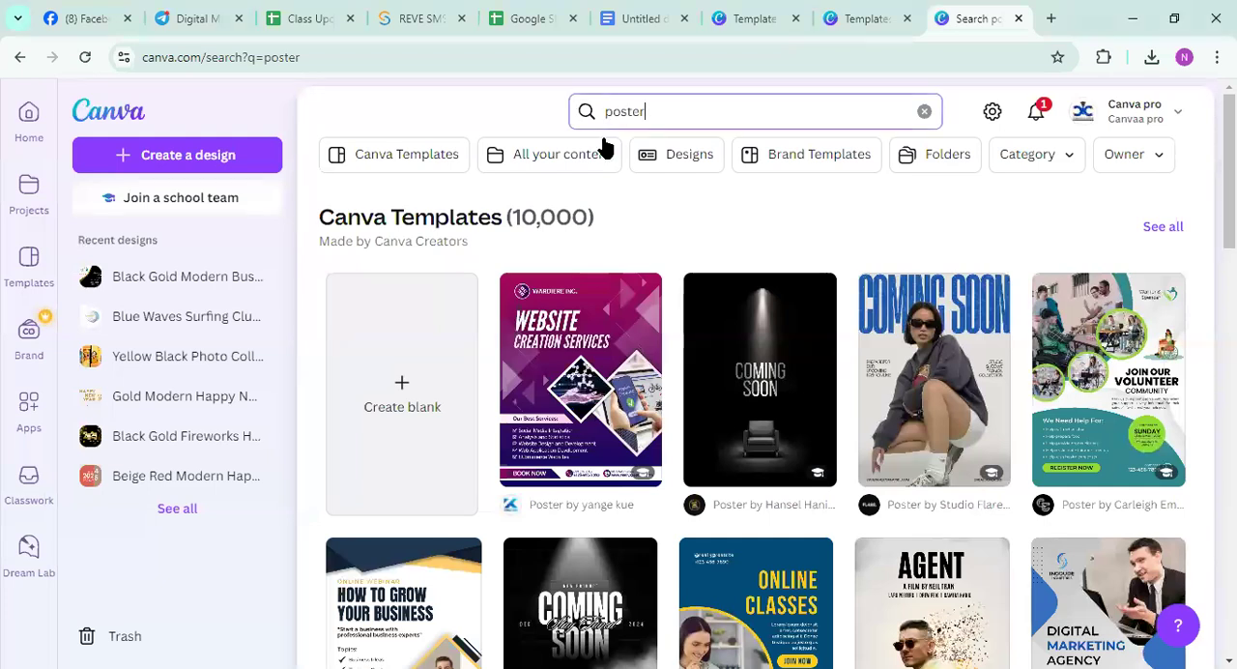
double_click(629, 110)
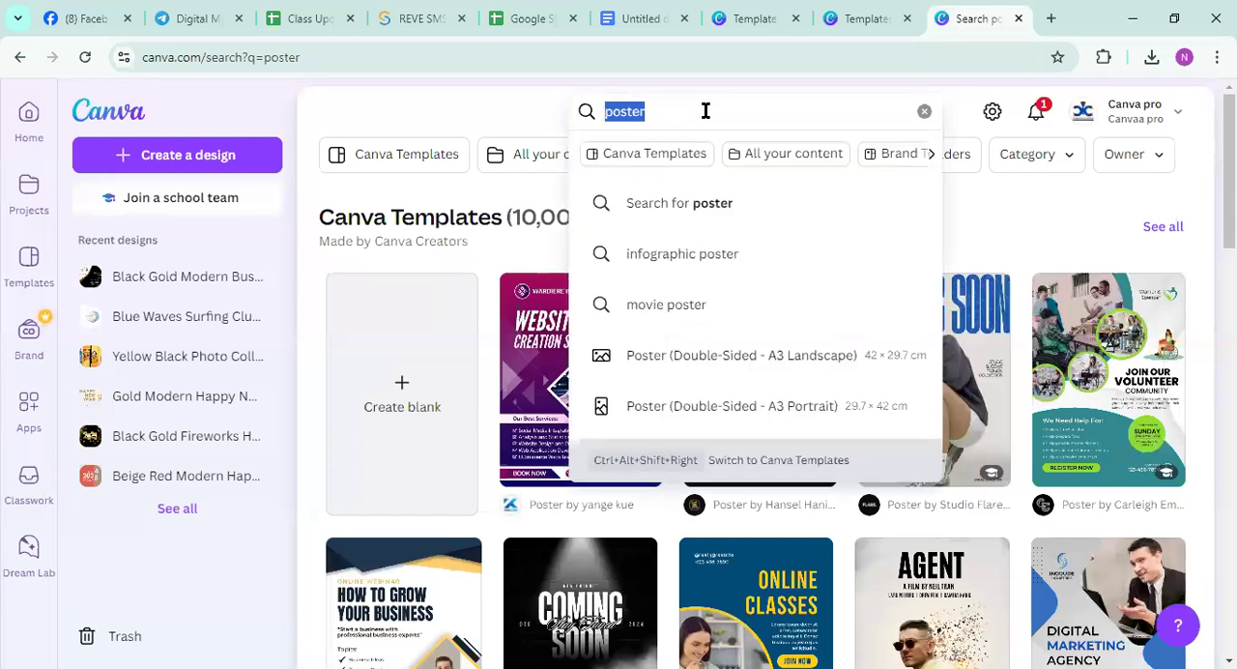
key(BackSpace)
text(poster)
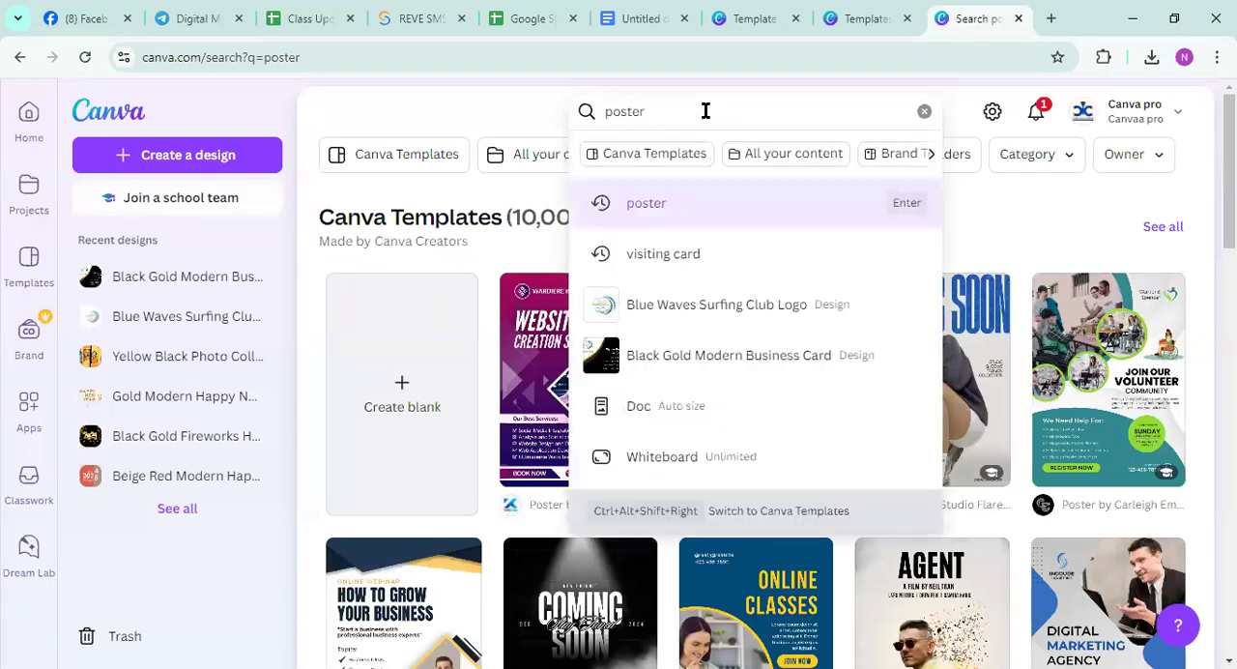
text(res)
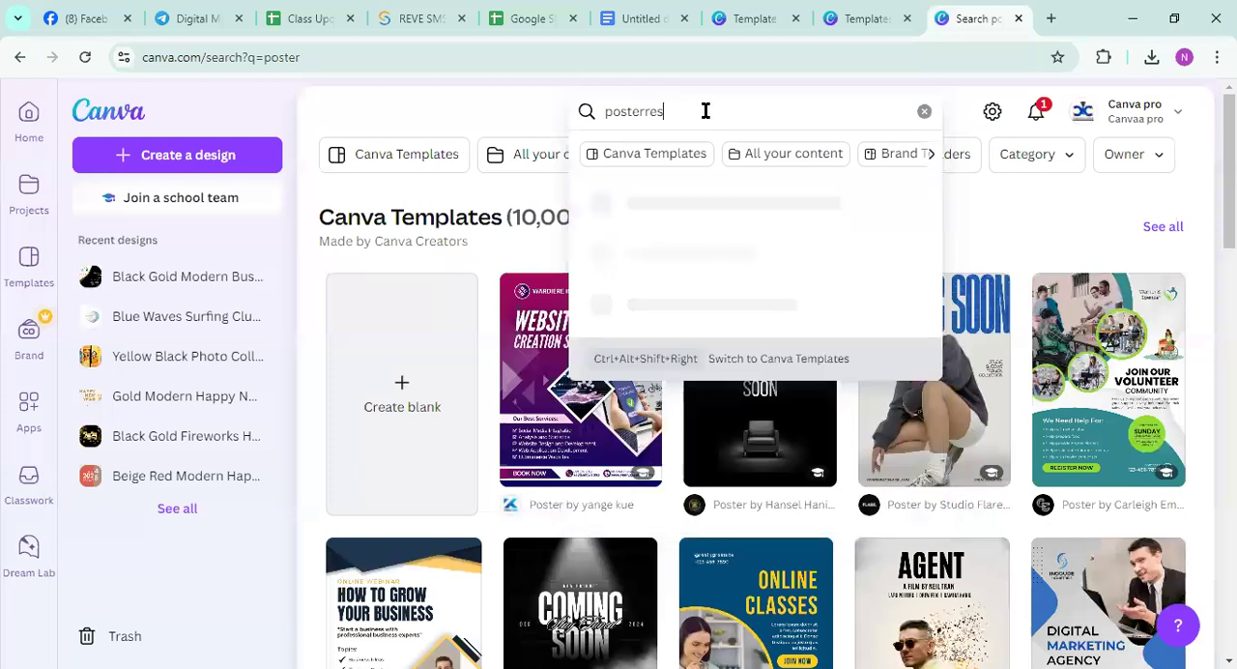
text(tauren)
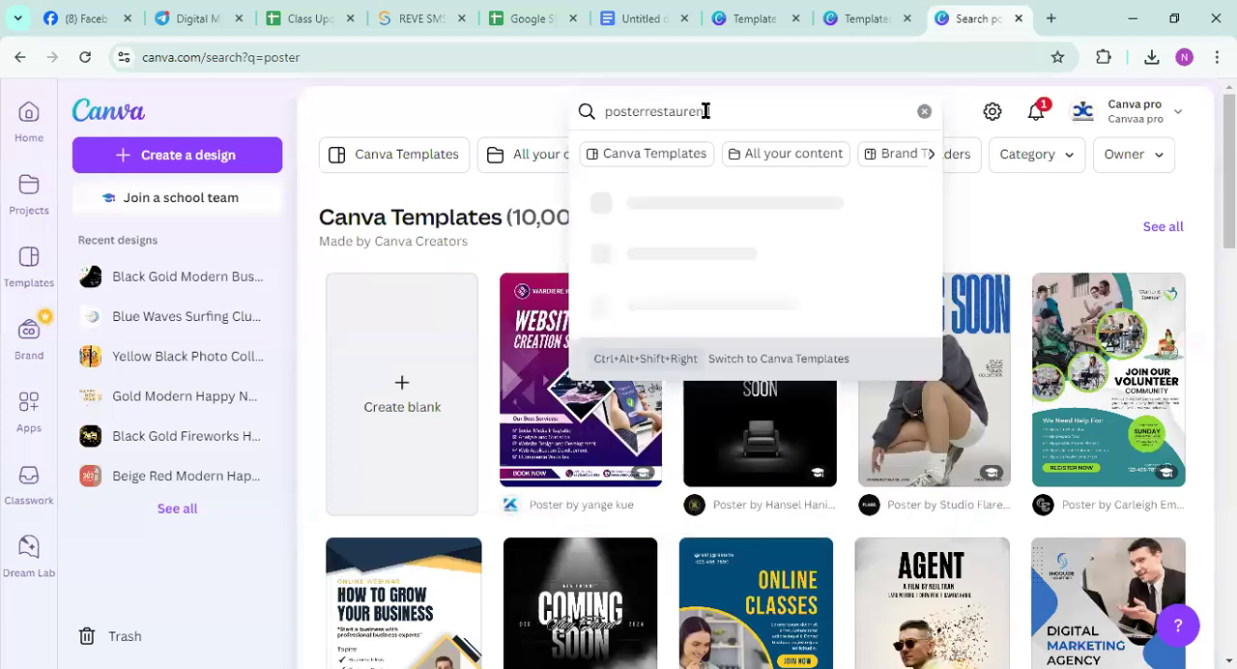
key(BackSpace)
key(BackSpace)
key(BackSpace)
key(BackSpace)
key(BackSpace)
key(BackSpace)
key(BackSpace)
key(BackSpace)
key(BackSpace)
key(BackSpace)
key(BackSpace)
key(BackSpace)
key(BackSpace)
key(BackSpace)
key(BackSpace)
text(restau)
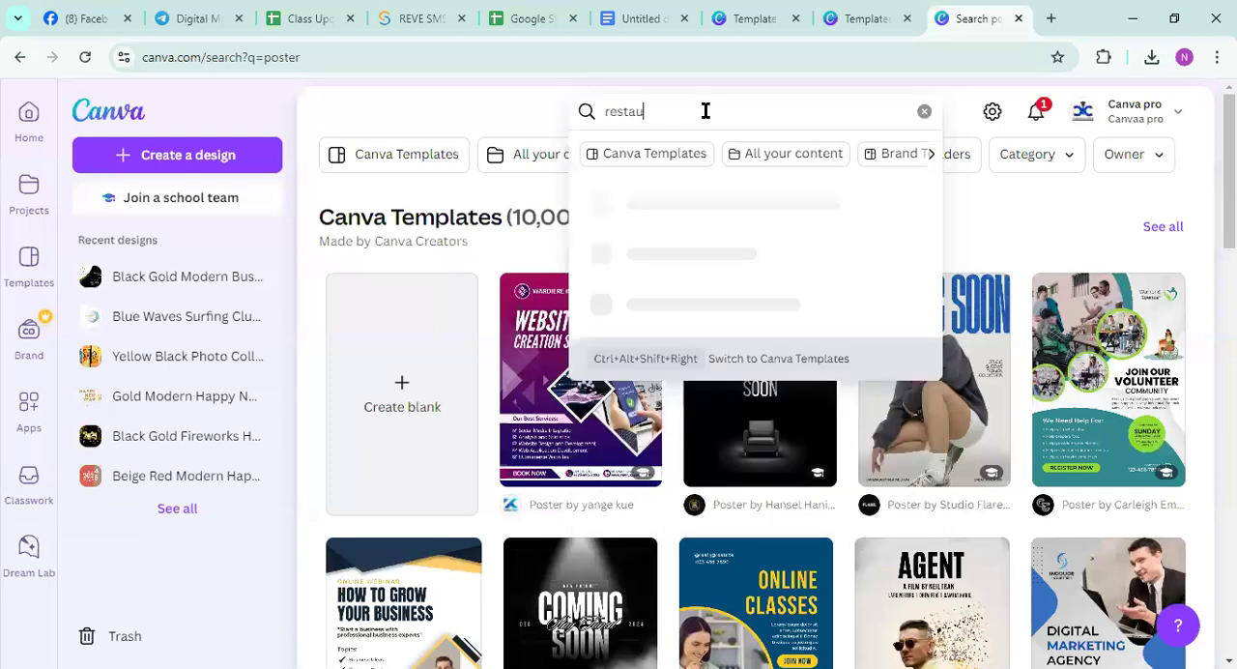
text(rent )
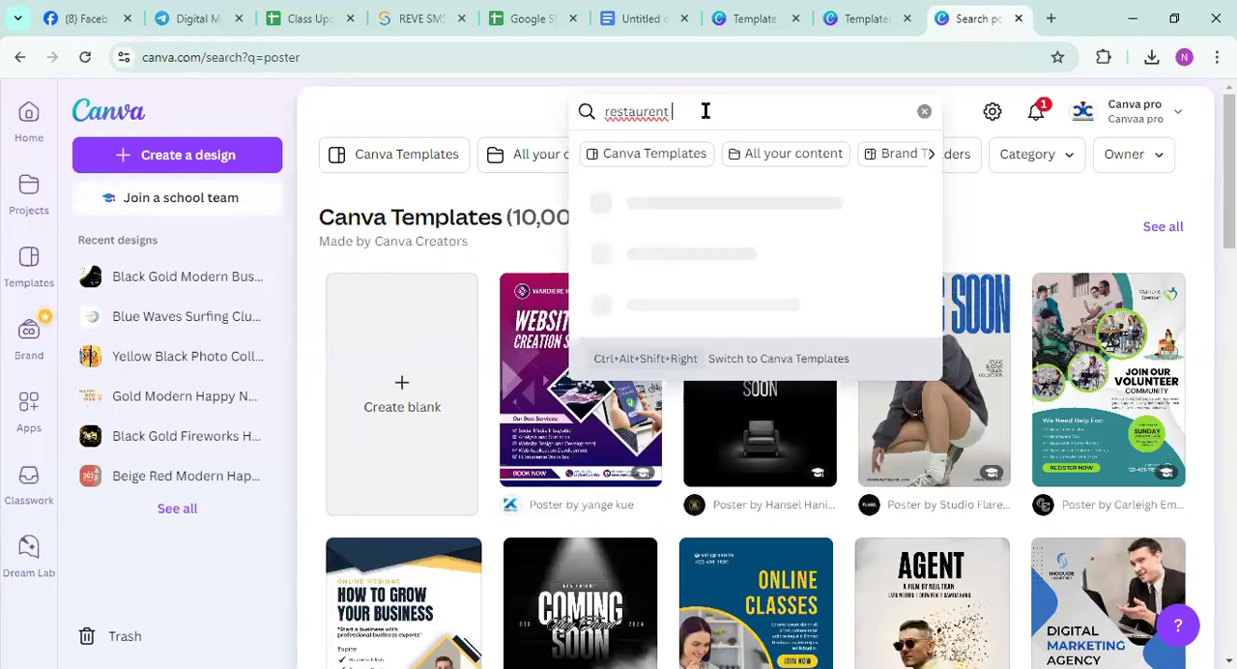
text(poster)
key(Return)
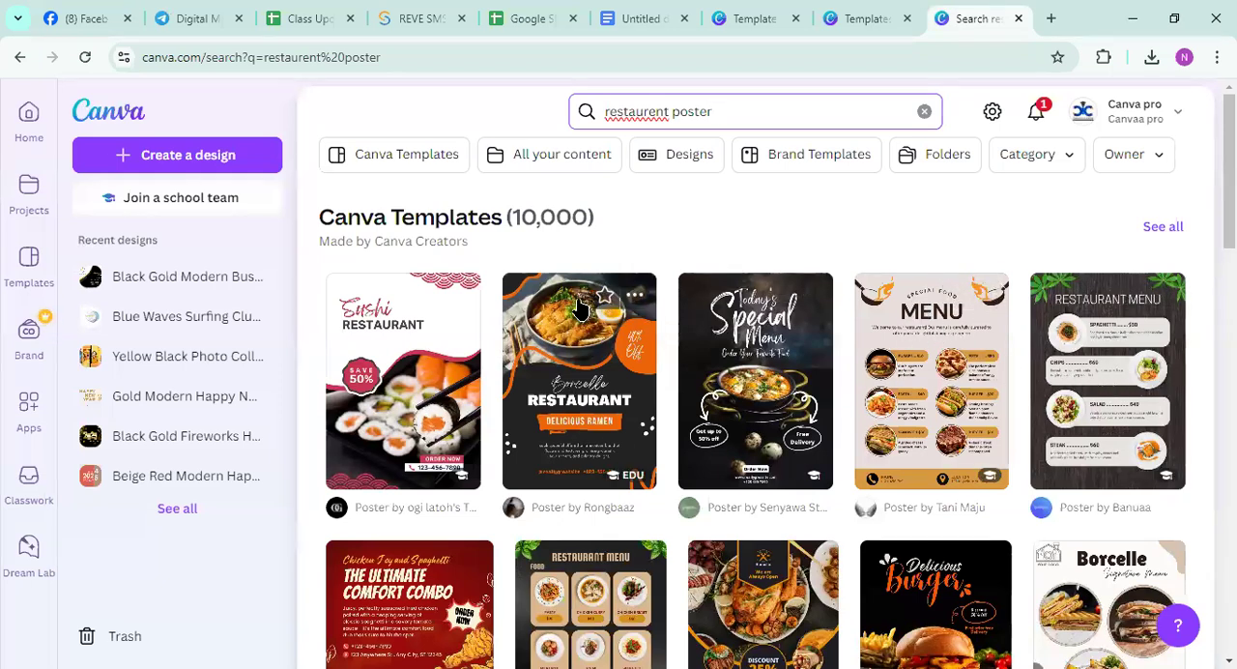
Browse the restaurant posters and open the Black Illustrative Restaurant Menu Poster template for customizing
scroll(586, 362, down, 5)
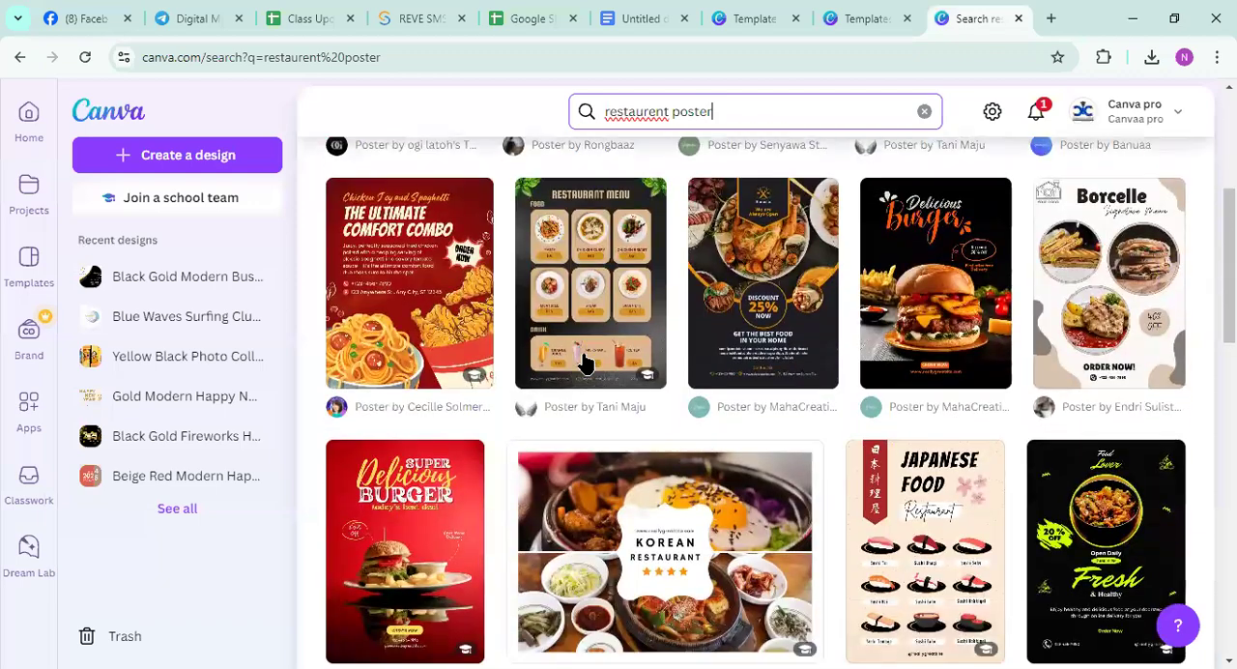
scroll(586, 359, down, 5)
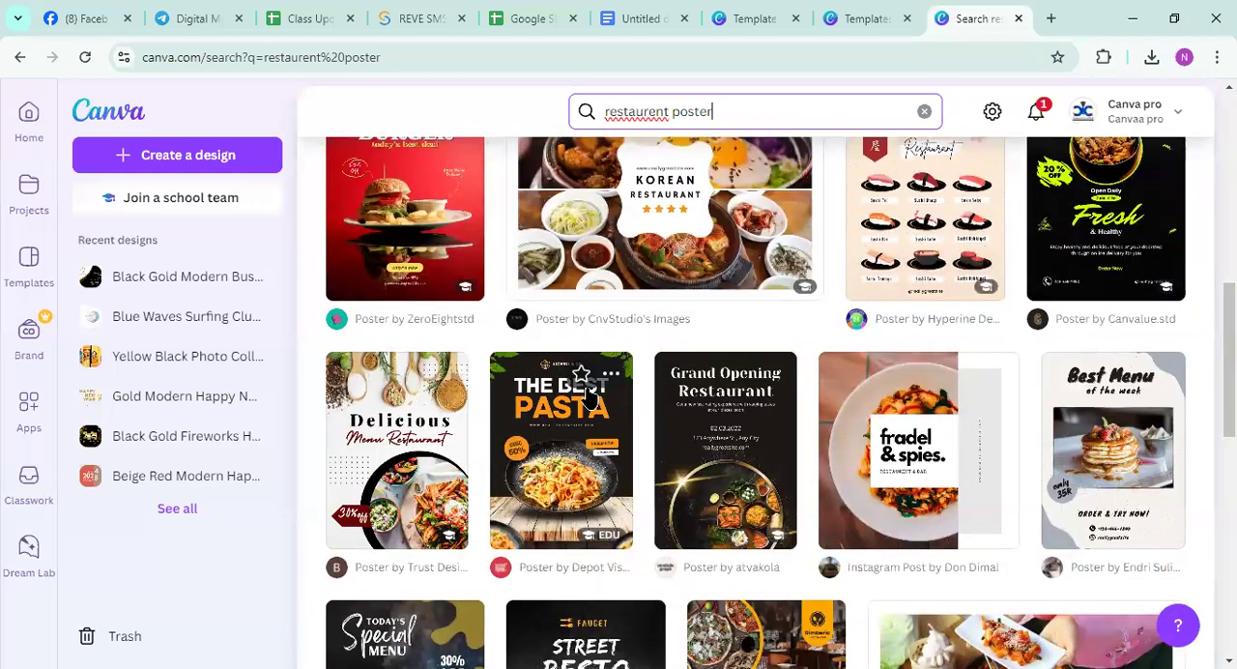
scroll(561, 425, down, 3)
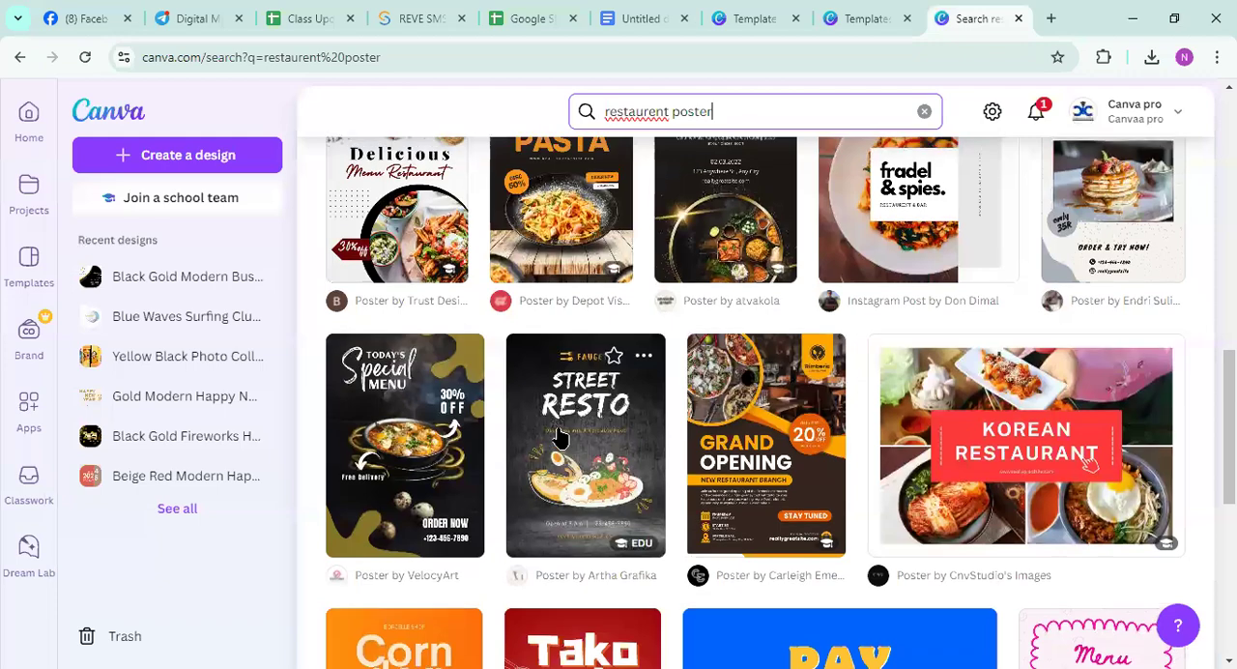
scroll(559, 438, up, 10)
scroll(556, 438, down, 3)
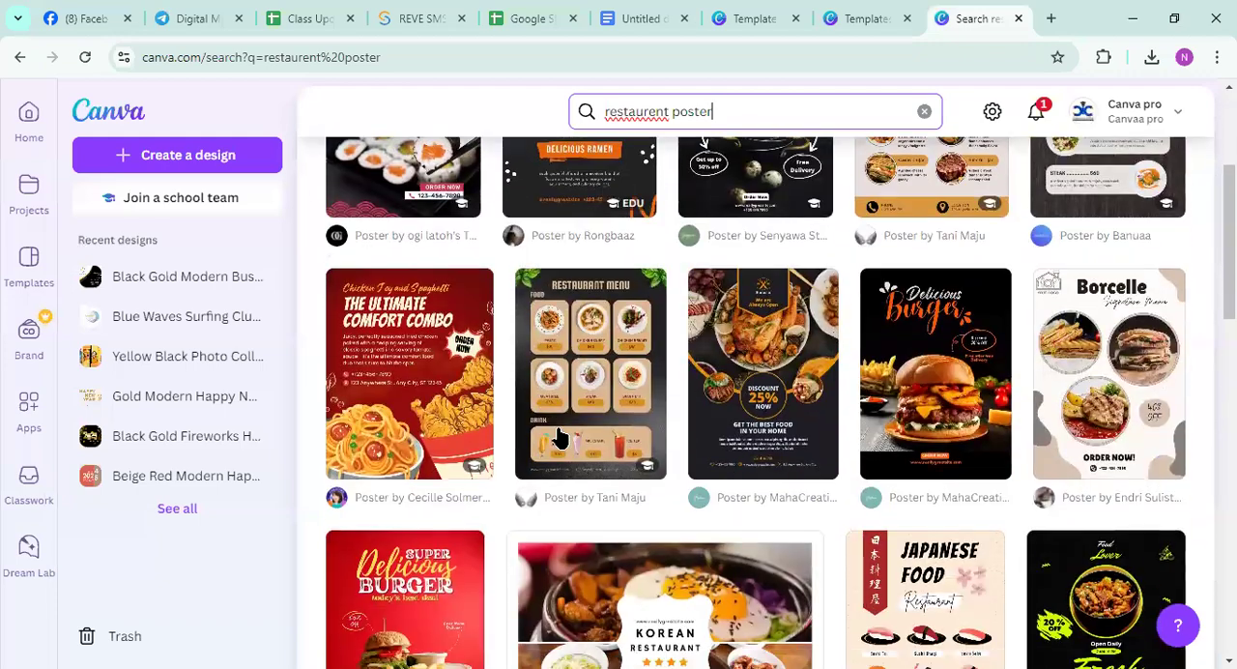
click(592, 391)
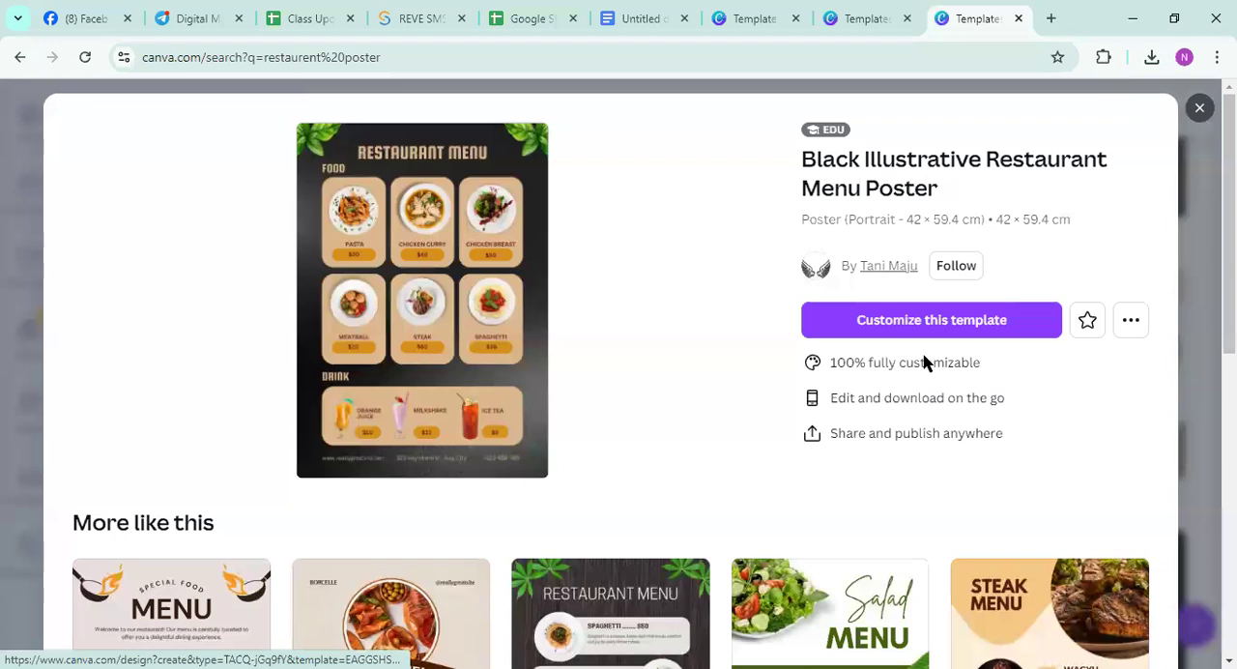
click(977, 328)
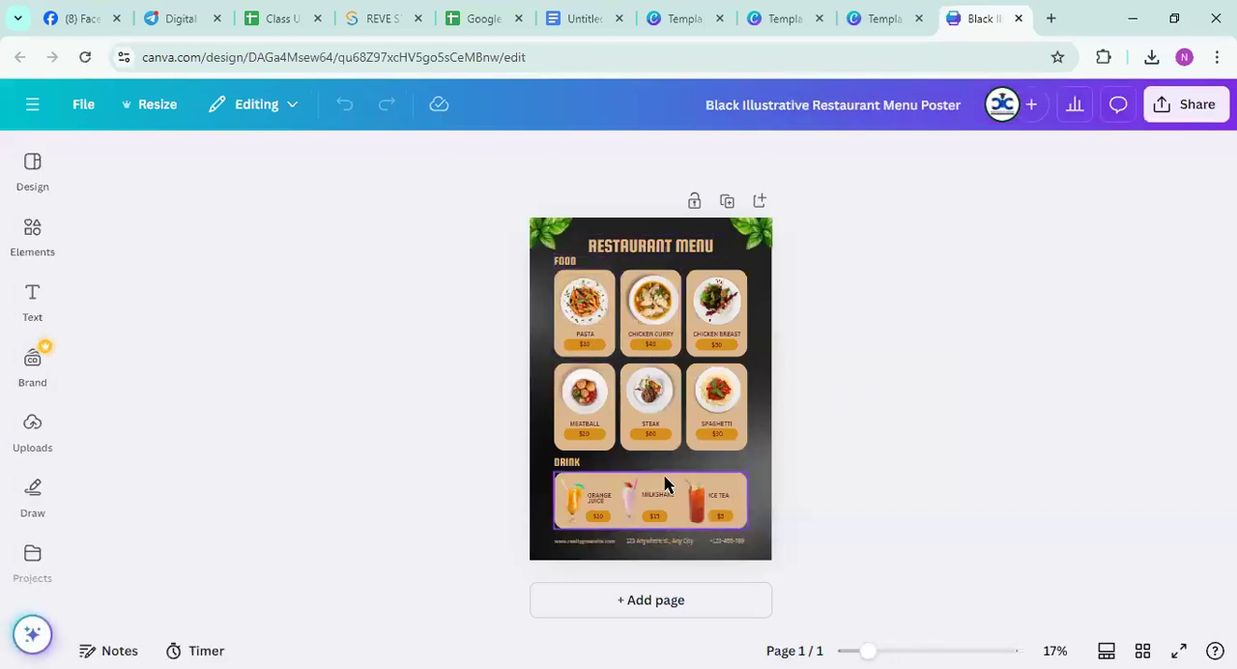
Shift the steak plate photo slightly on the restaurant menu poster and deselect it
ctrl+scroll(662, 483, up, 5)
mouse_move(663, 203)
mouse_down()
mouse_move(671, 212)
mouse_move(652, 206)
mouse_up()
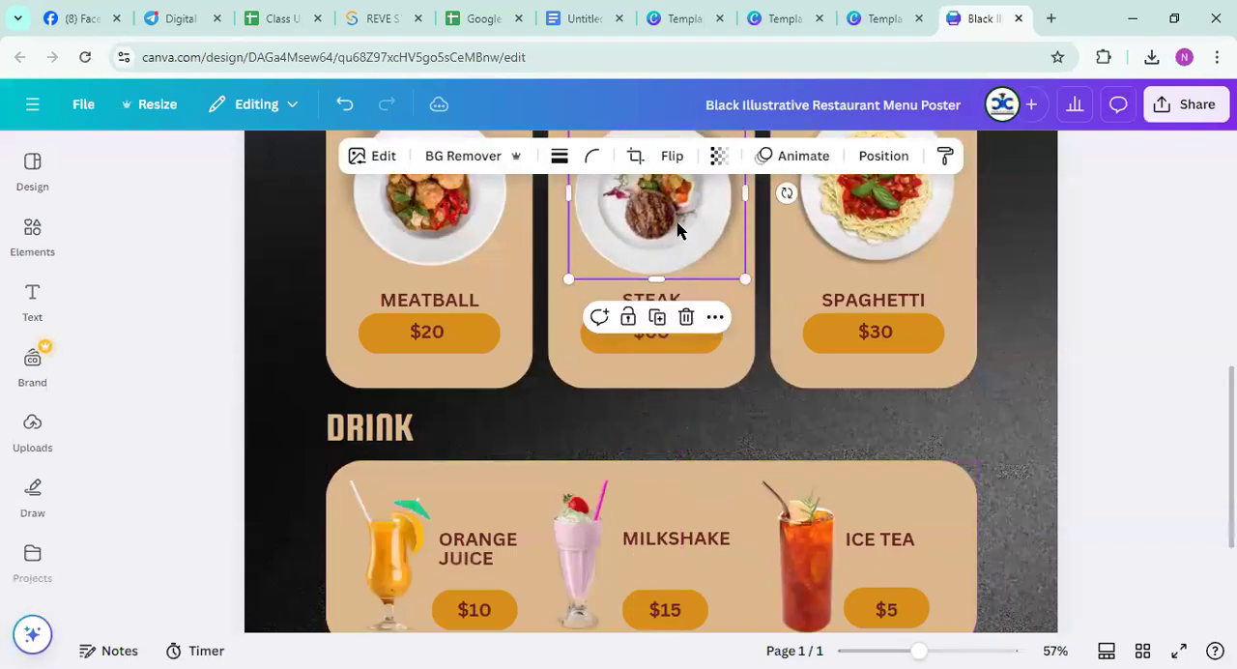
click(1109, 381)
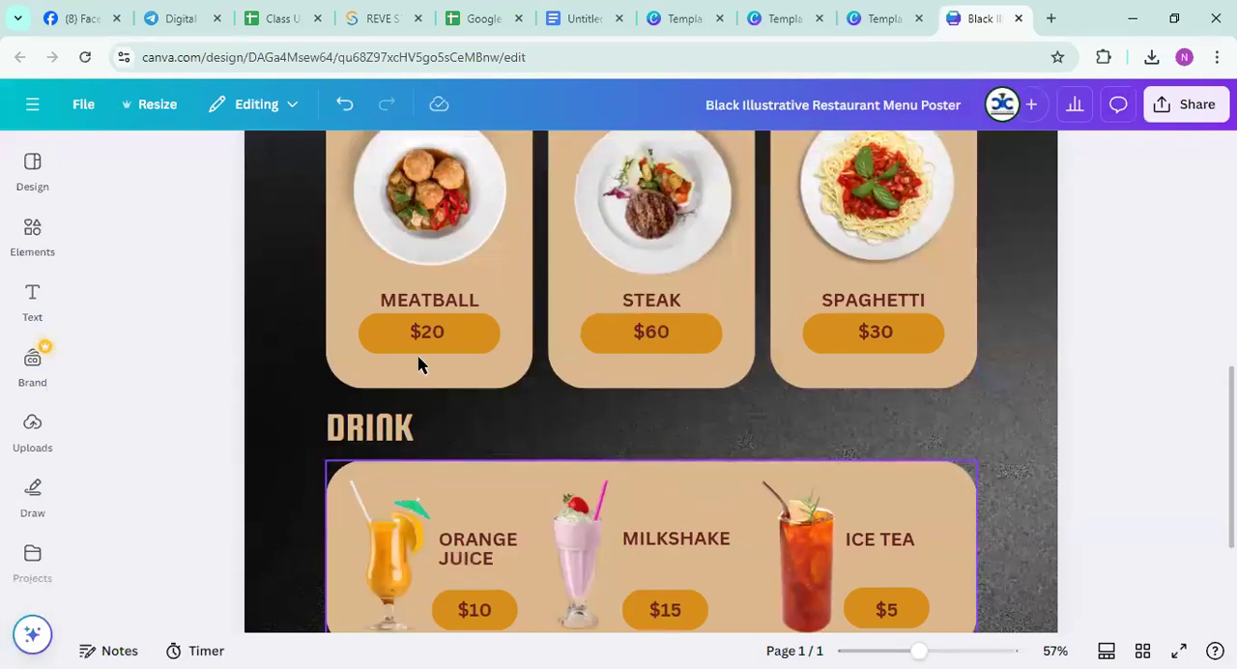
Replace the current poster layout with the Brown Illustrative Restaurant Menu Poster template and check the new page
scroll(616, 450, up, 3)
ctrl+scroll(618, 450, down, 3)
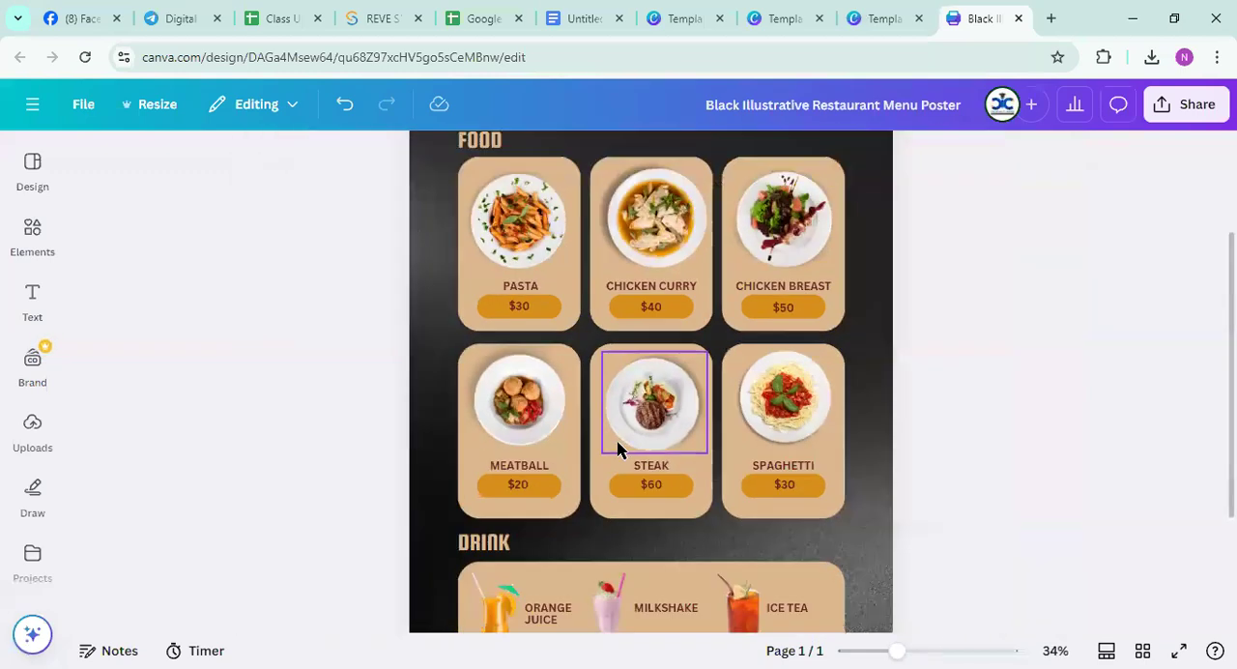
ctrl+scroll(618, 449, down, 2)
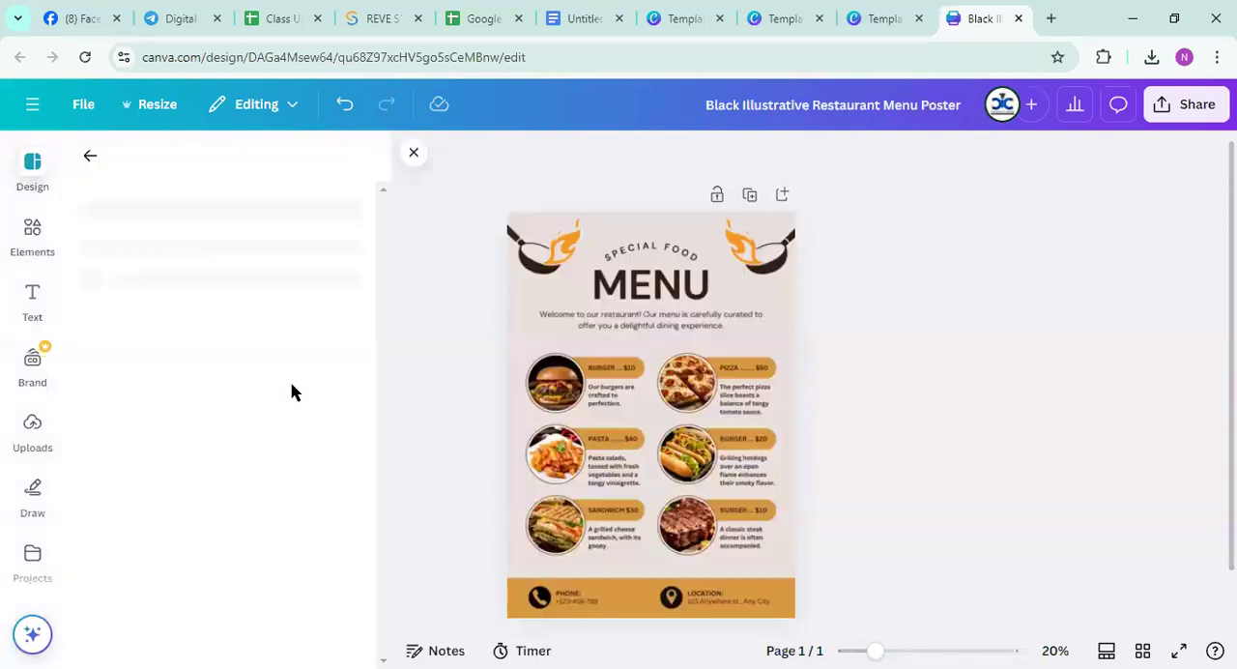
ctrl+scroll(619, 429, down, 2)
click(620, 428)
ctrl+scroll(621, 427, up, 4)
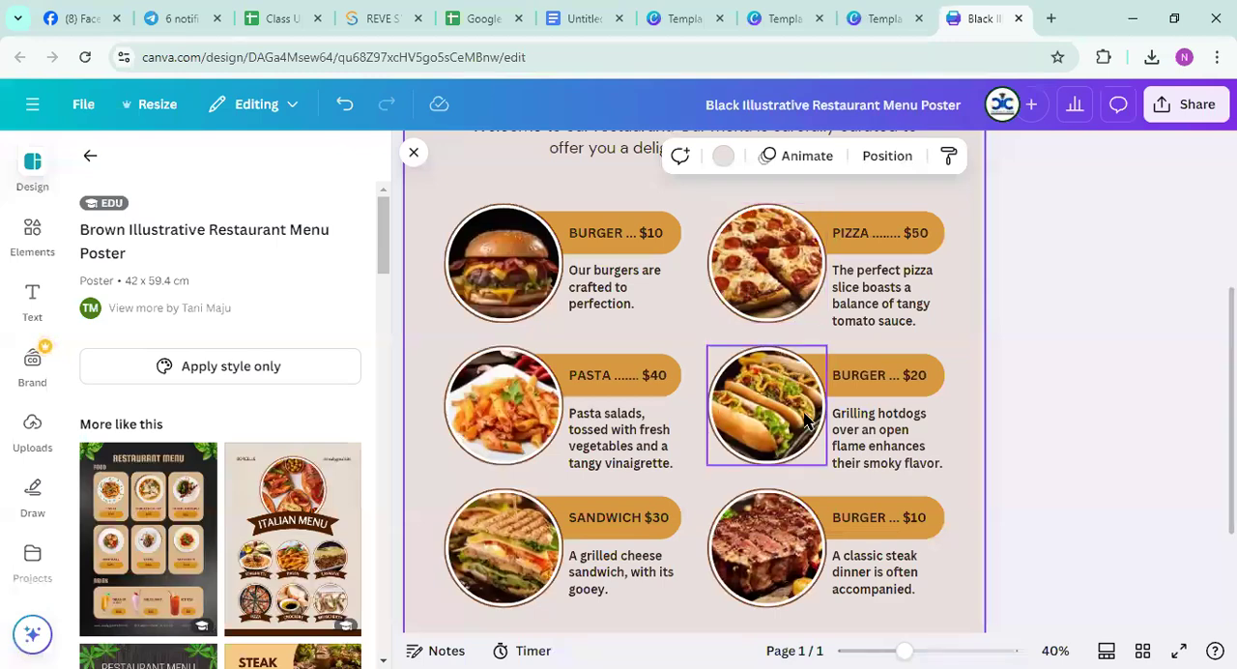
ctrl+scroll(805, 418, up, 1)
ctrl+scroll(805, 418, down, 3)
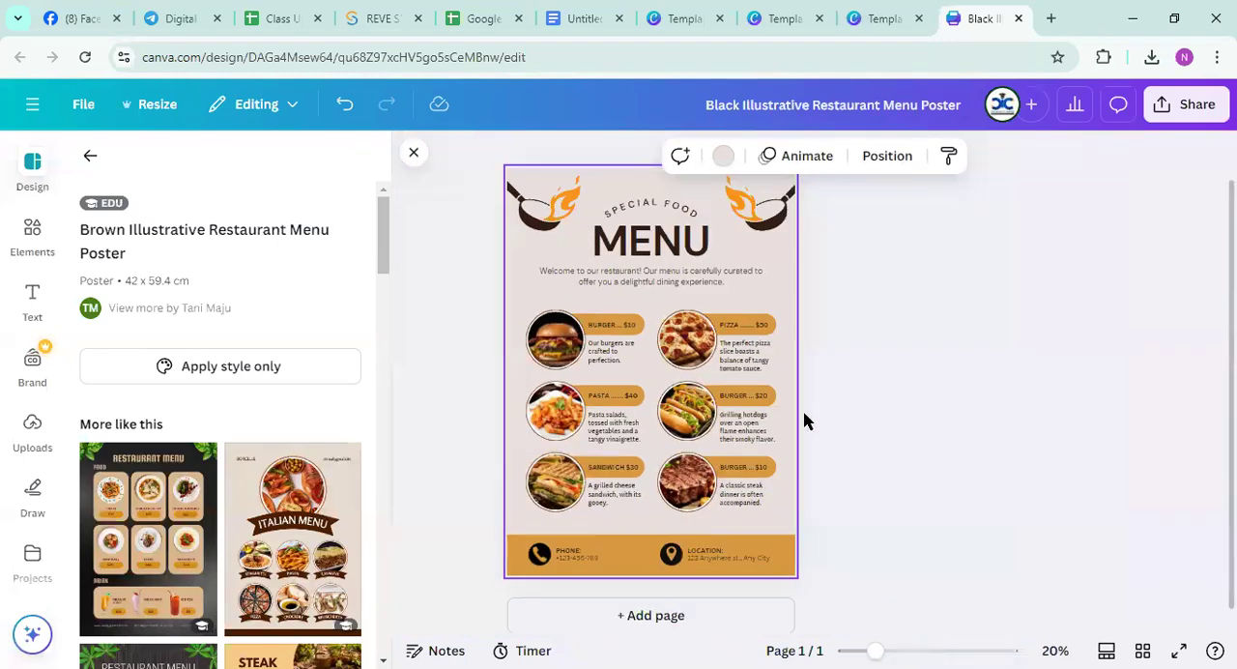
Inspect the editable texts on the poster: the MENU title, the SPECIAL FOOD line, and the phone and location entries in the footer
click(635, 241)
click(640, 243)
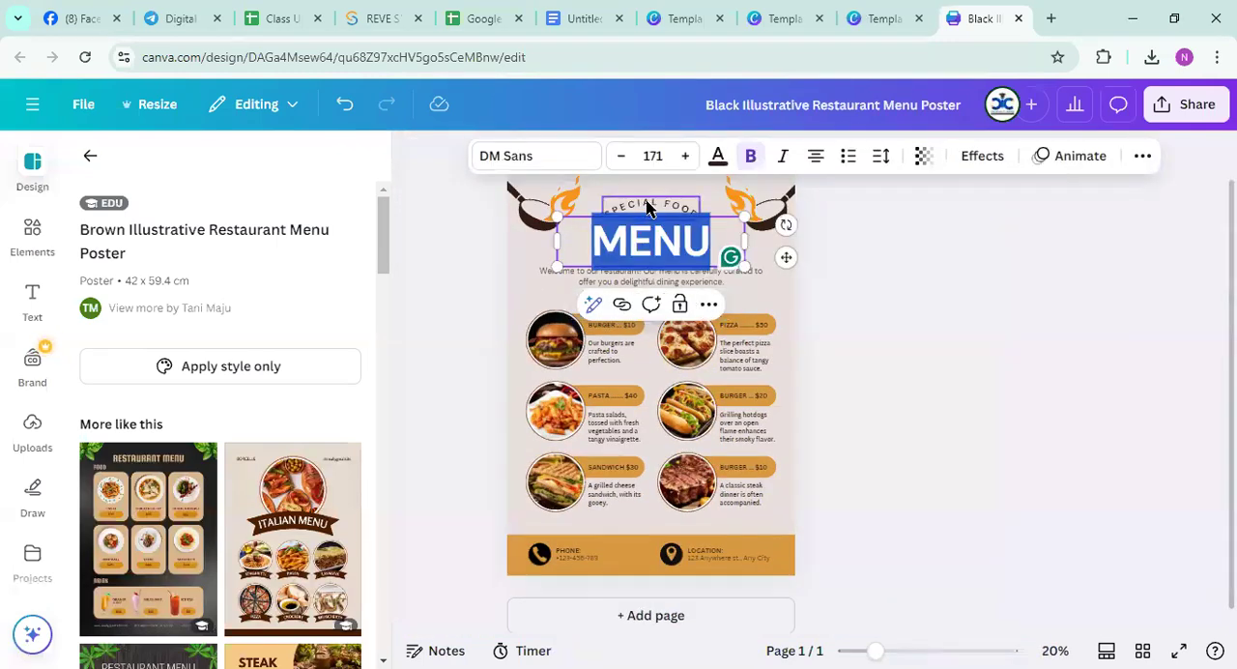
double_click(646, 207)
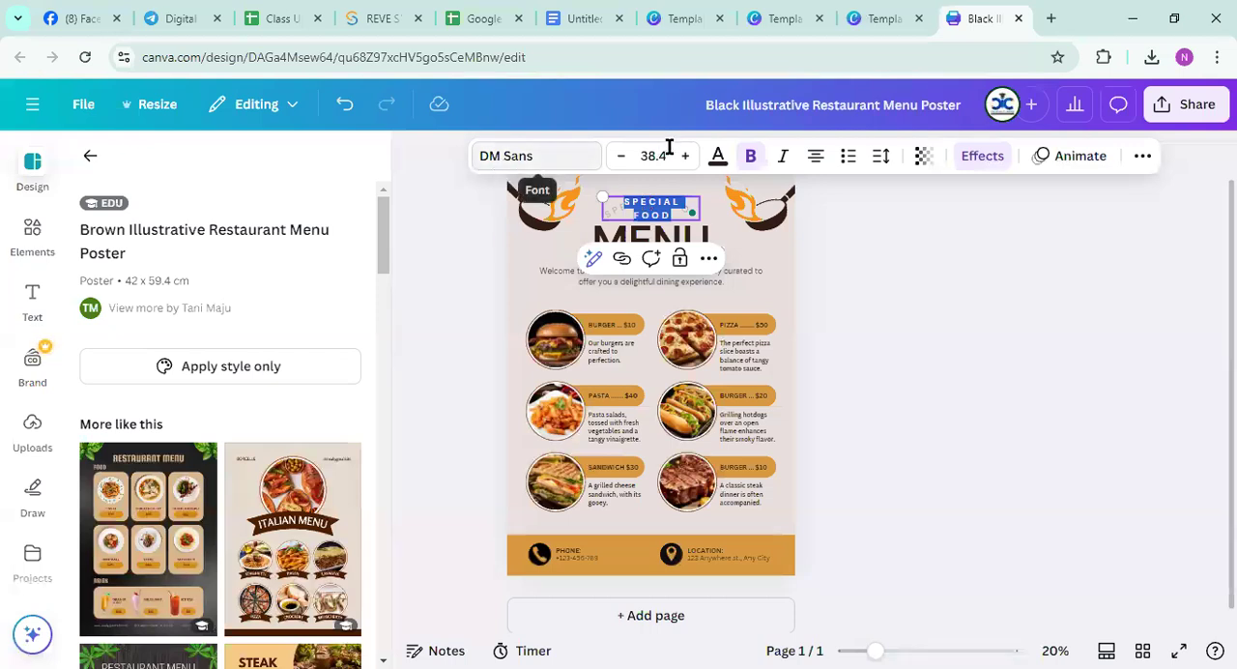
click(867, 372)
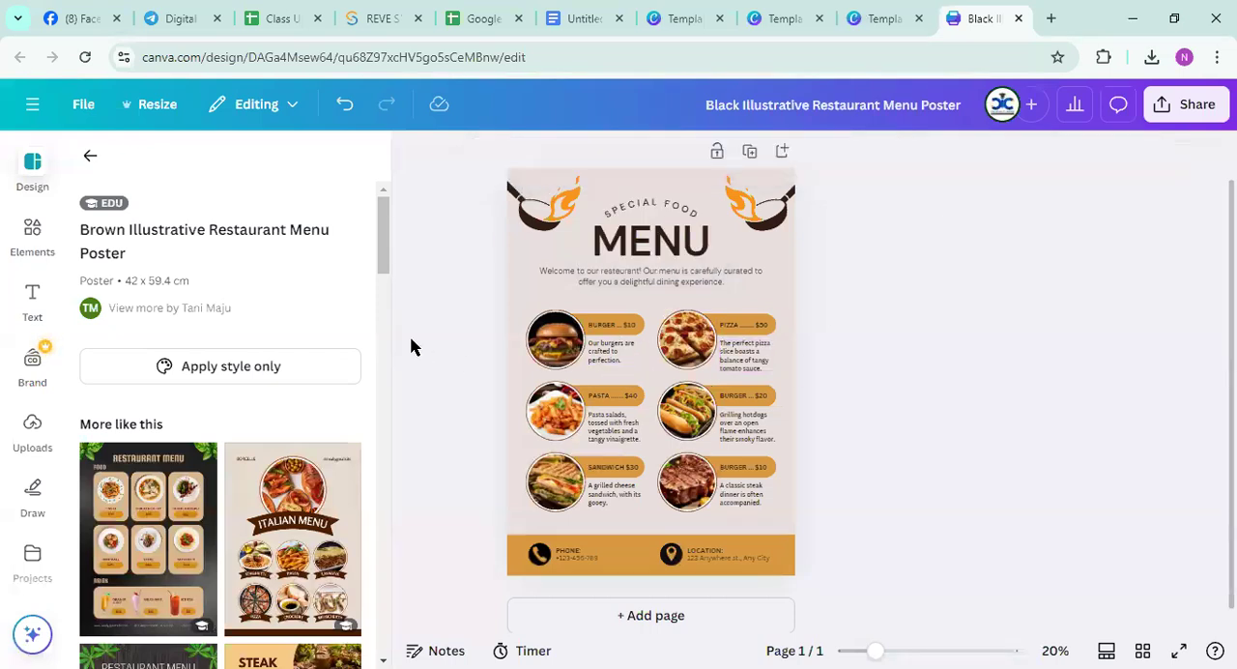
click(691, 555)
click(582, 551)
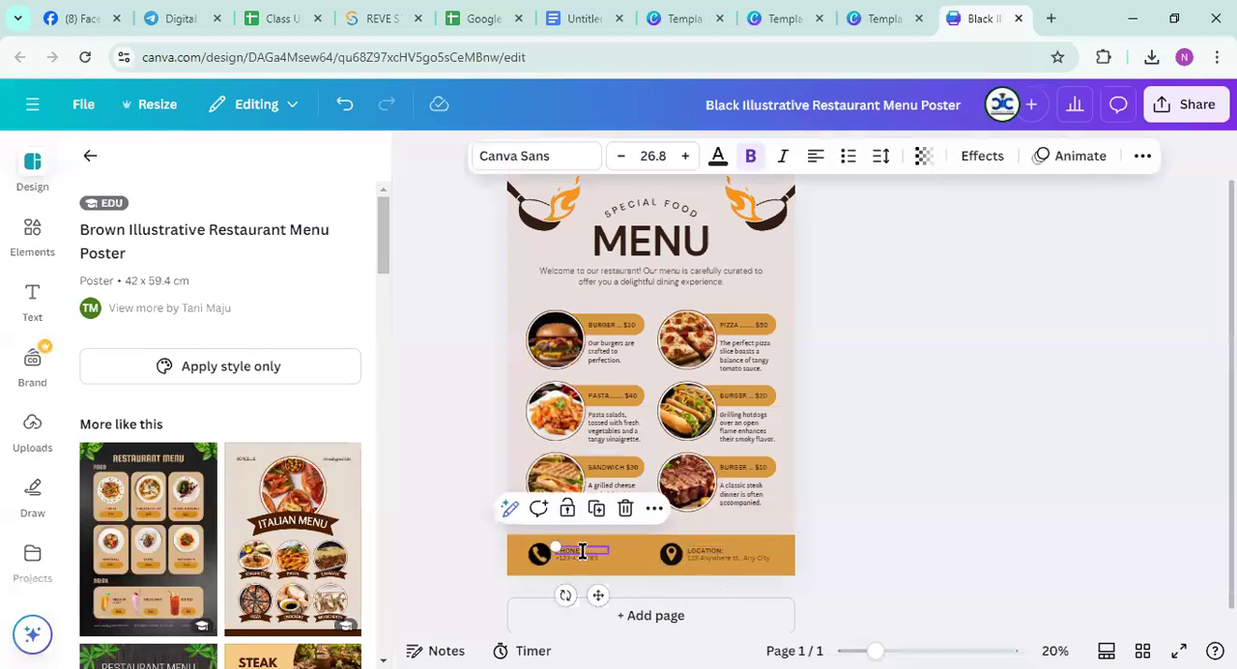
click(566, 563)
click(858, 443)
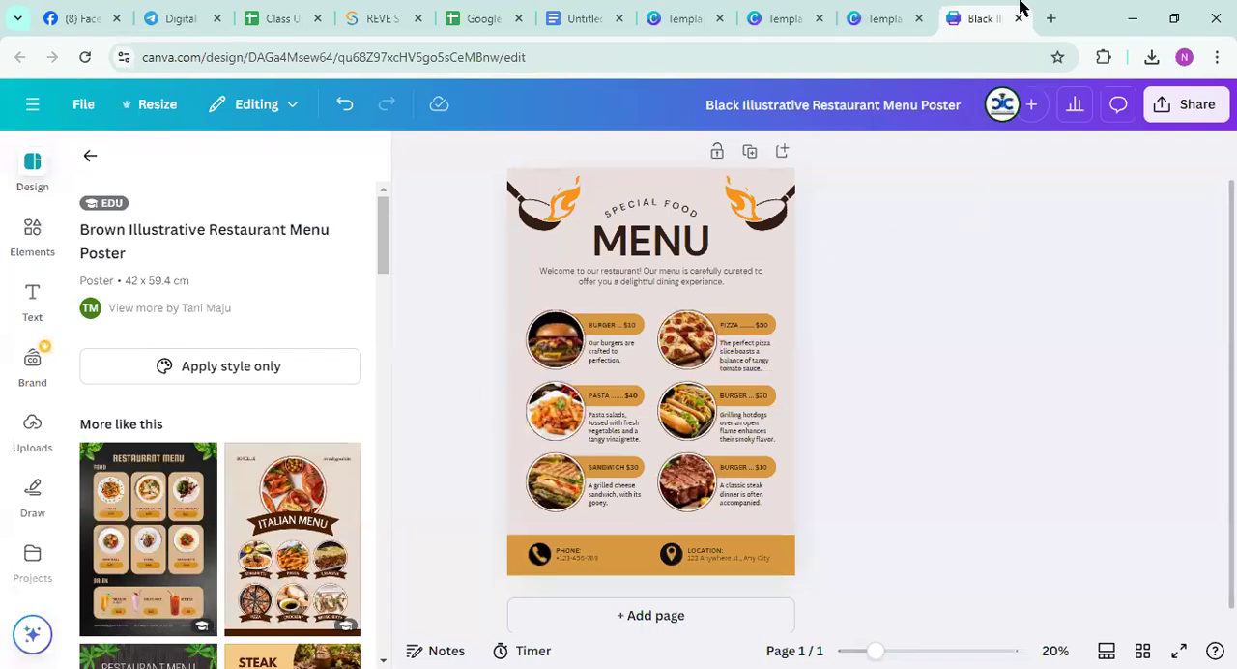
Apply the Pan page animation to the whole menu poster
click(628, 174)
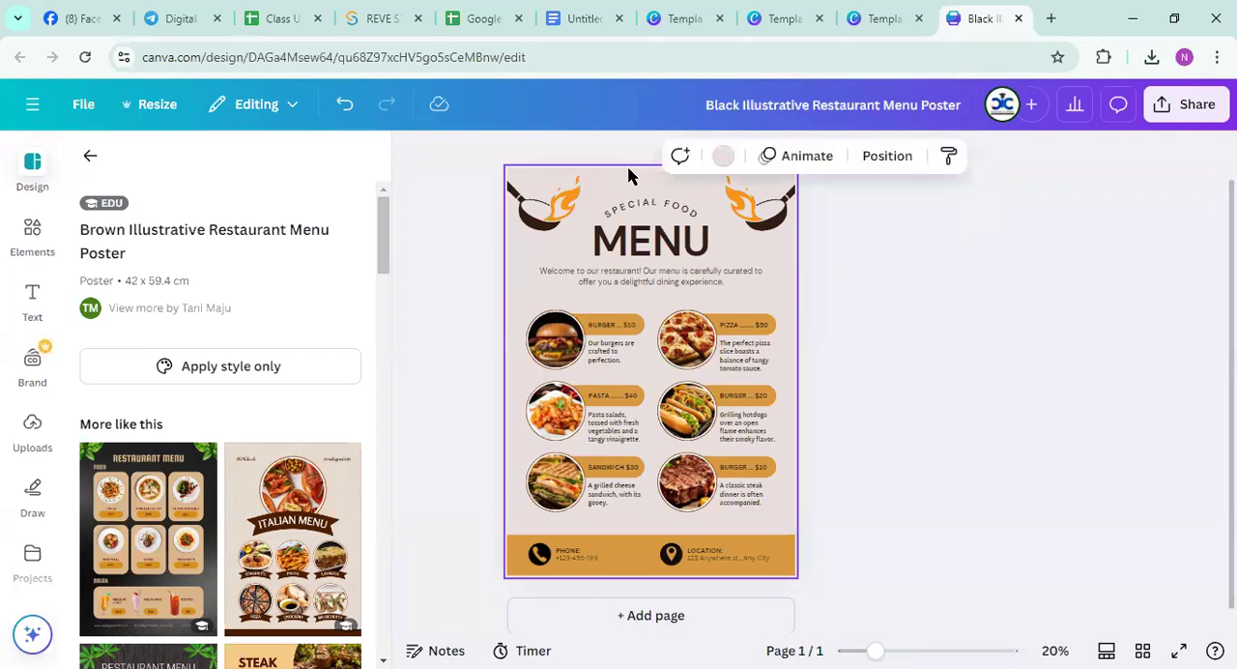
click(807, 156)
scroll(205, 495, down, 4)
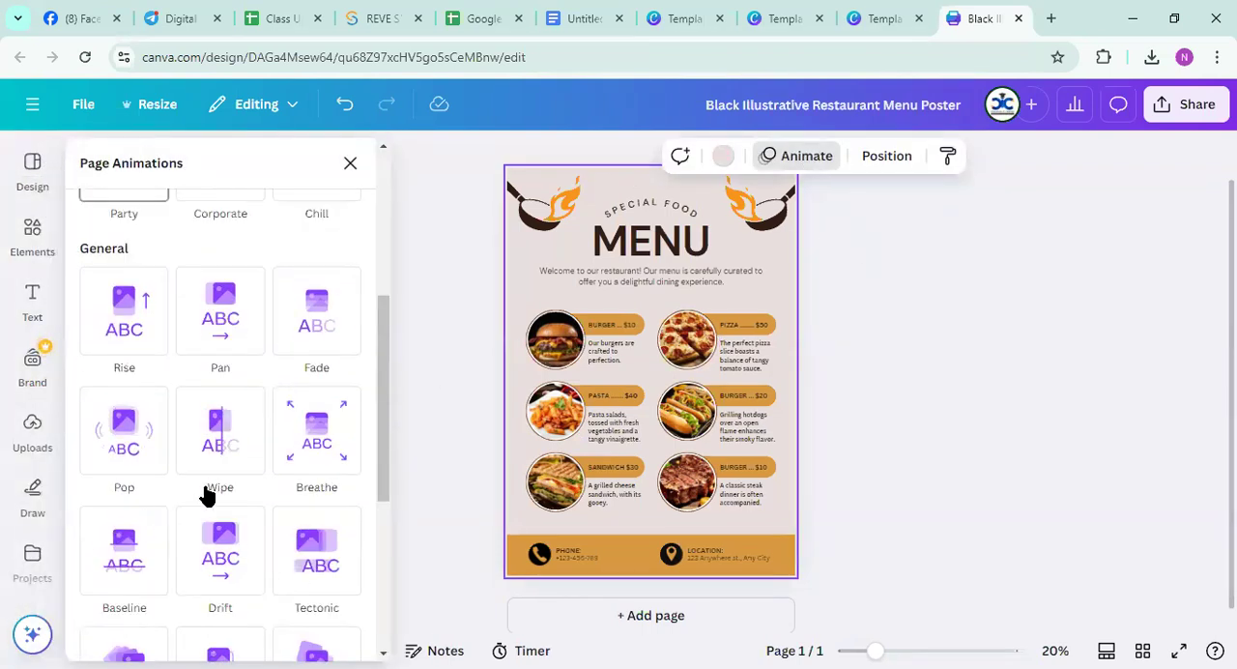
click(222, 314)
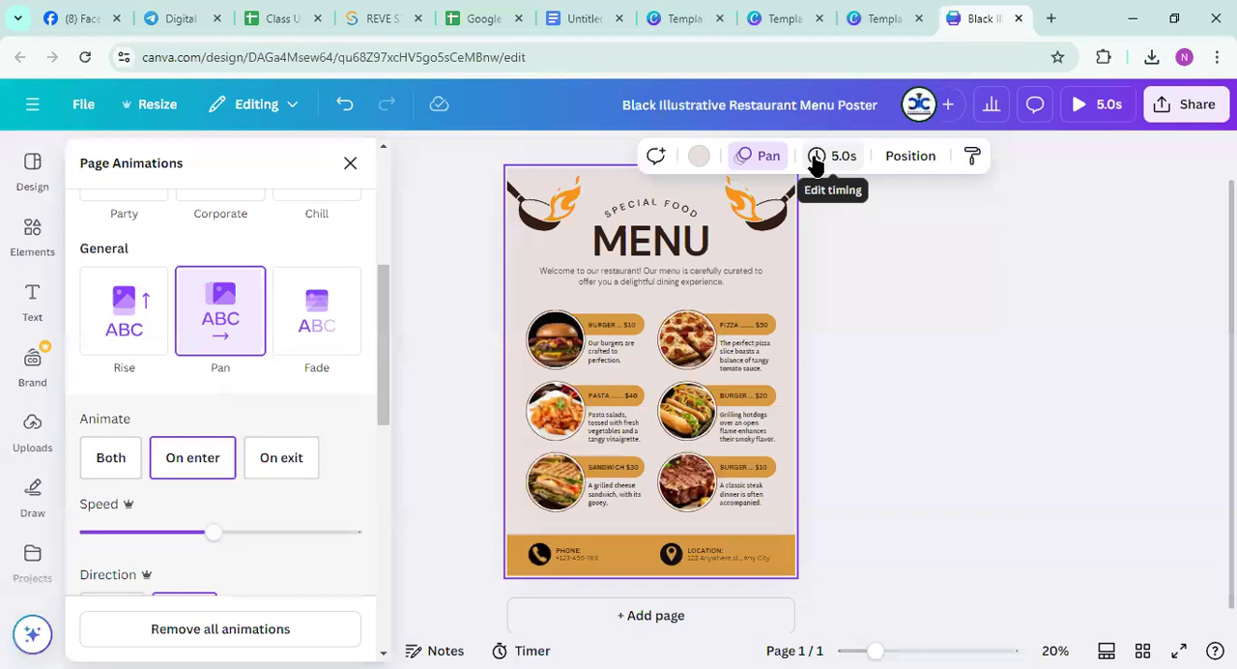
Set the page timing to 30 seconds and preview the animated poster
click(816, 160)
drag(751, 242, 1021, 241)
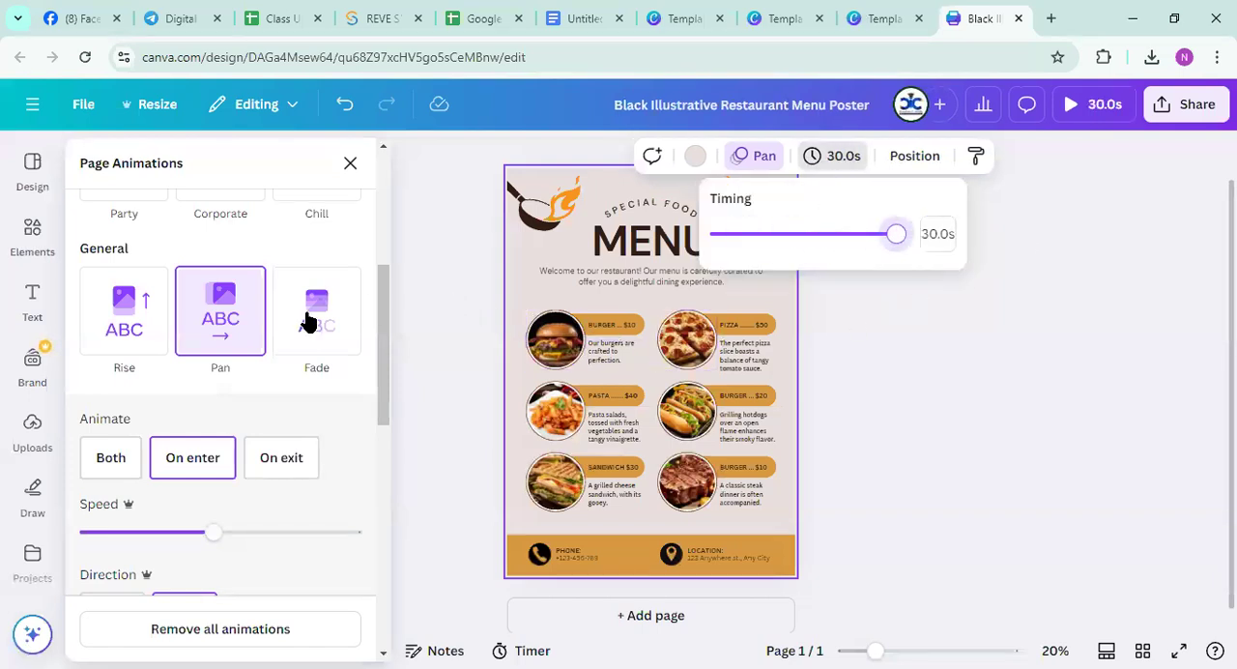
click(1066, 105)
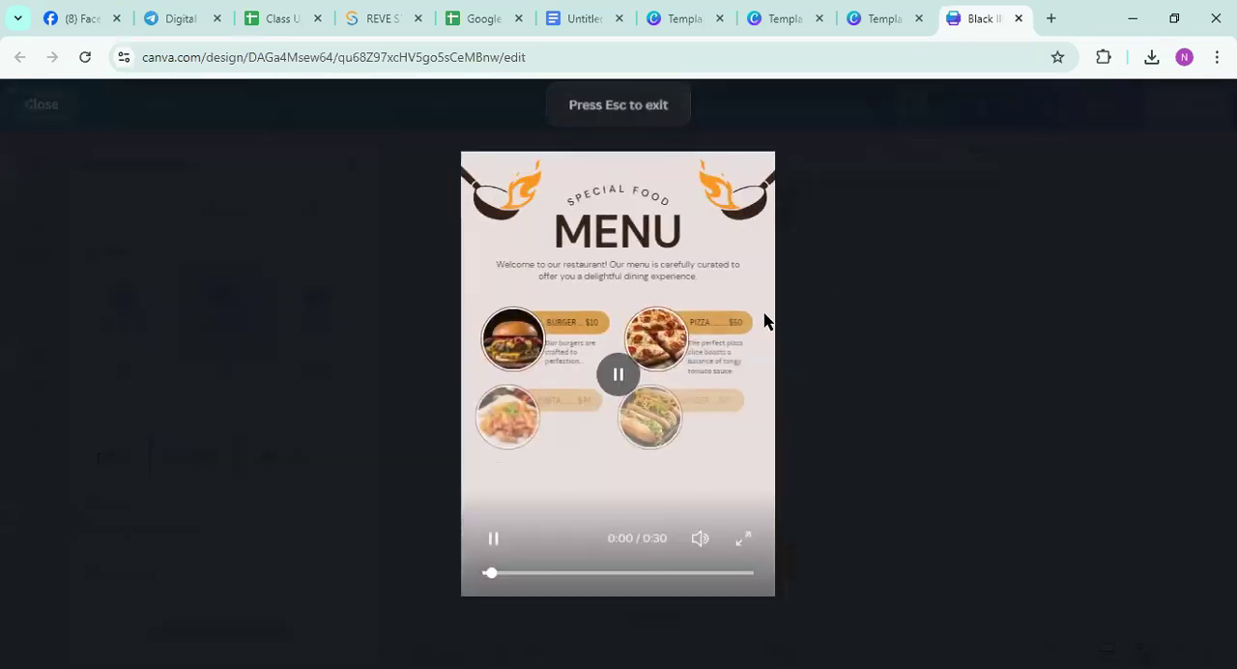
click(39, 112)
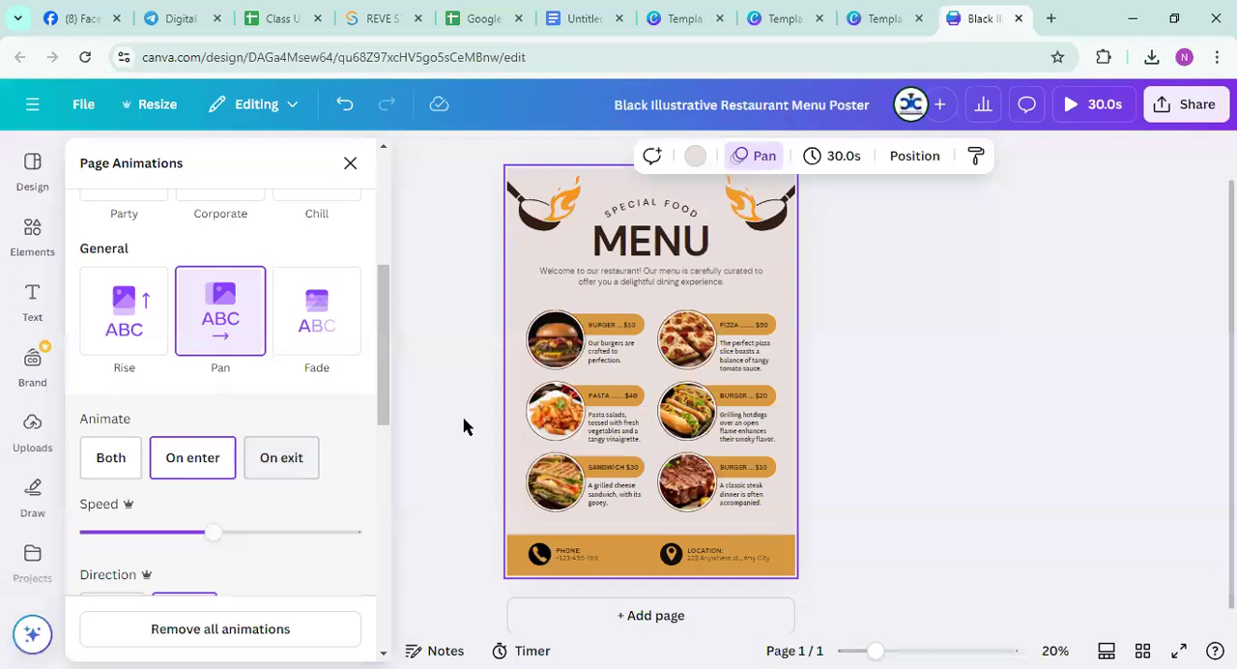
Apply the Scrapbook animation to the MENU title
click(615, 228)
scroll(231, 396, down, 9)
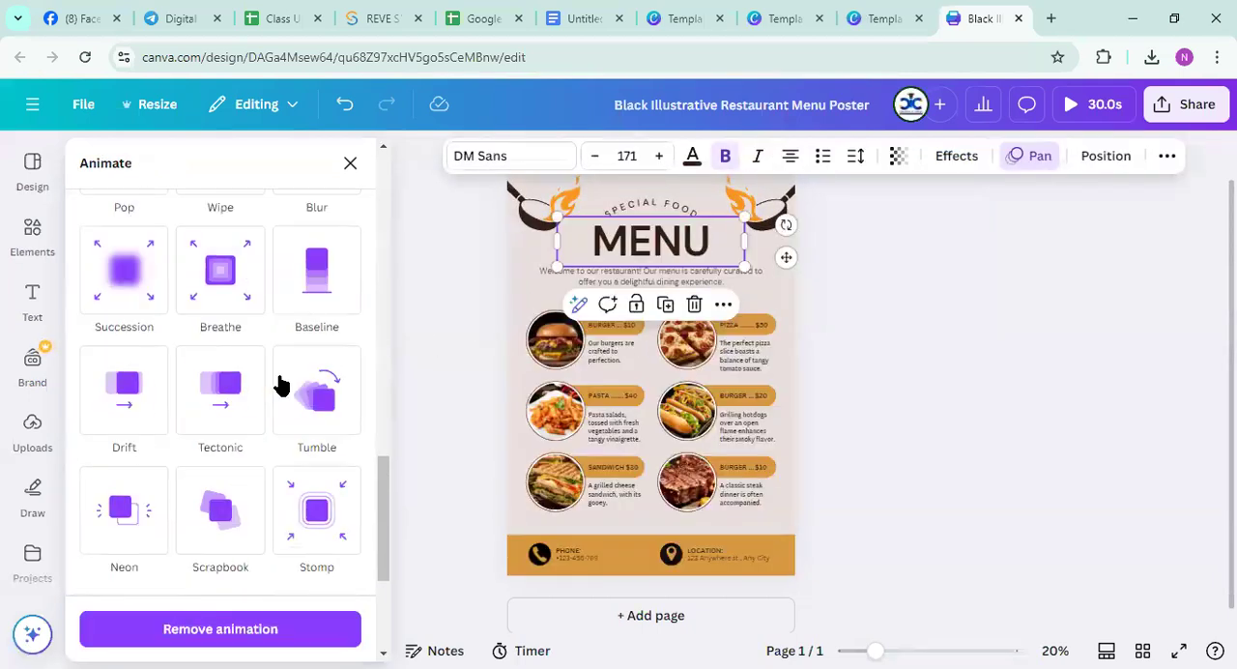
click(222, 497)
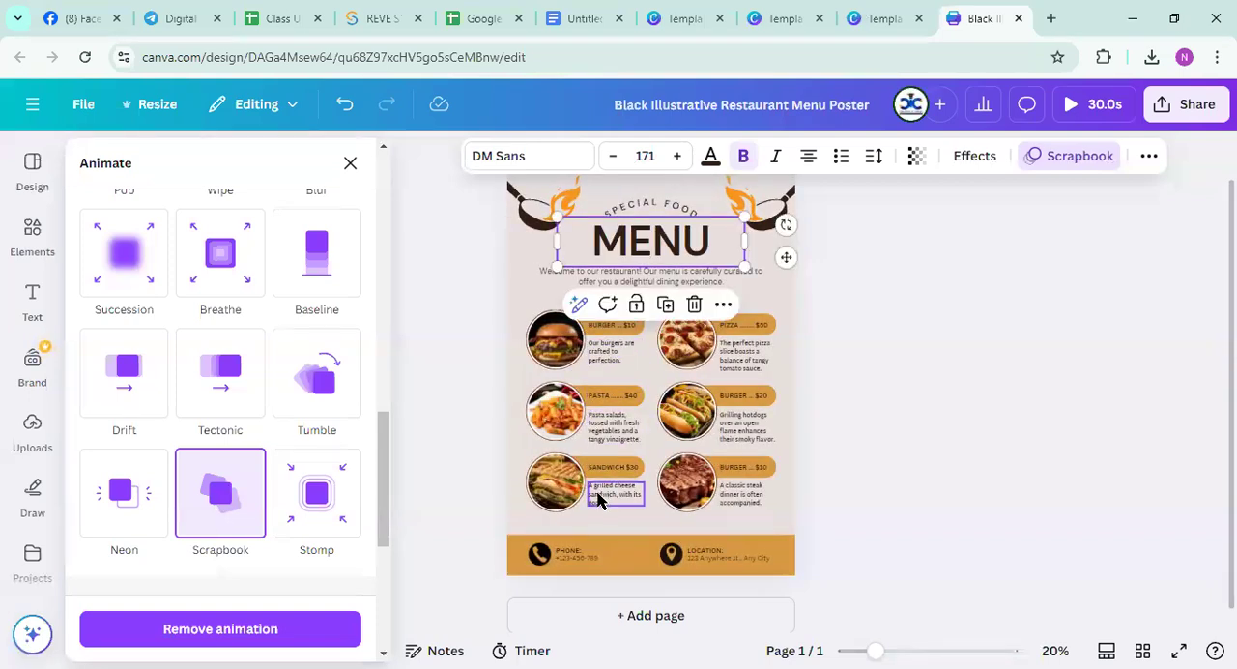
Switch the page animation of the whole poster to Rise, preview it, and close the animation settings
click(554, 340)
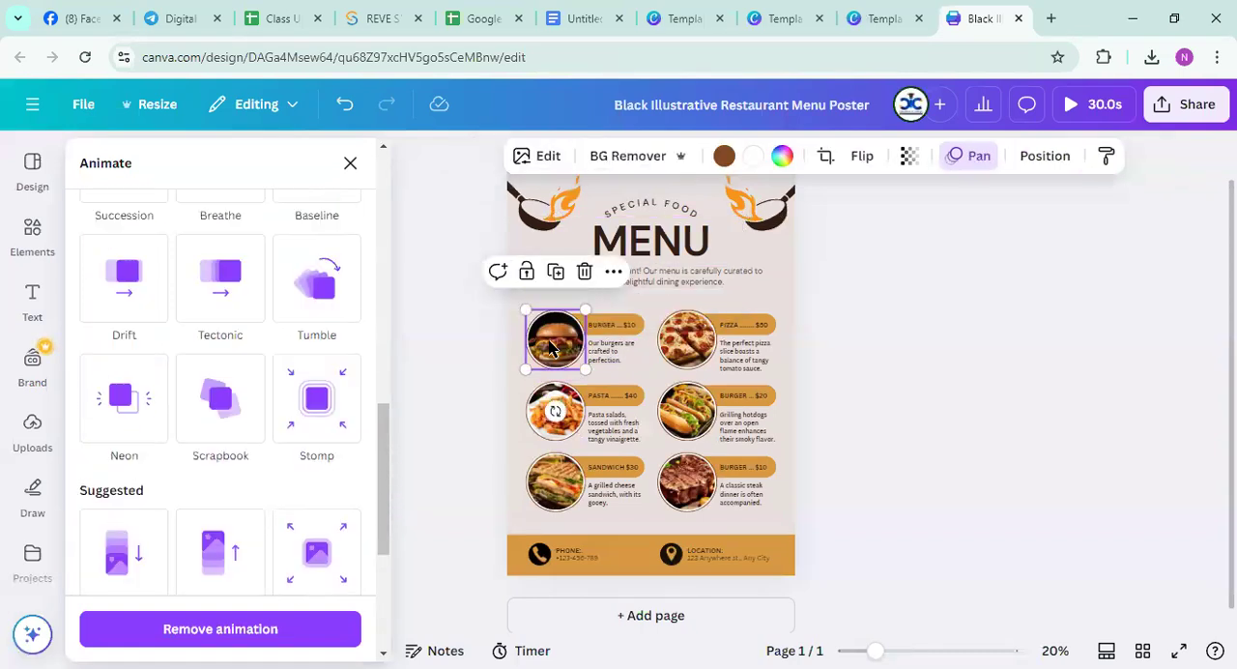
click(599, 187)
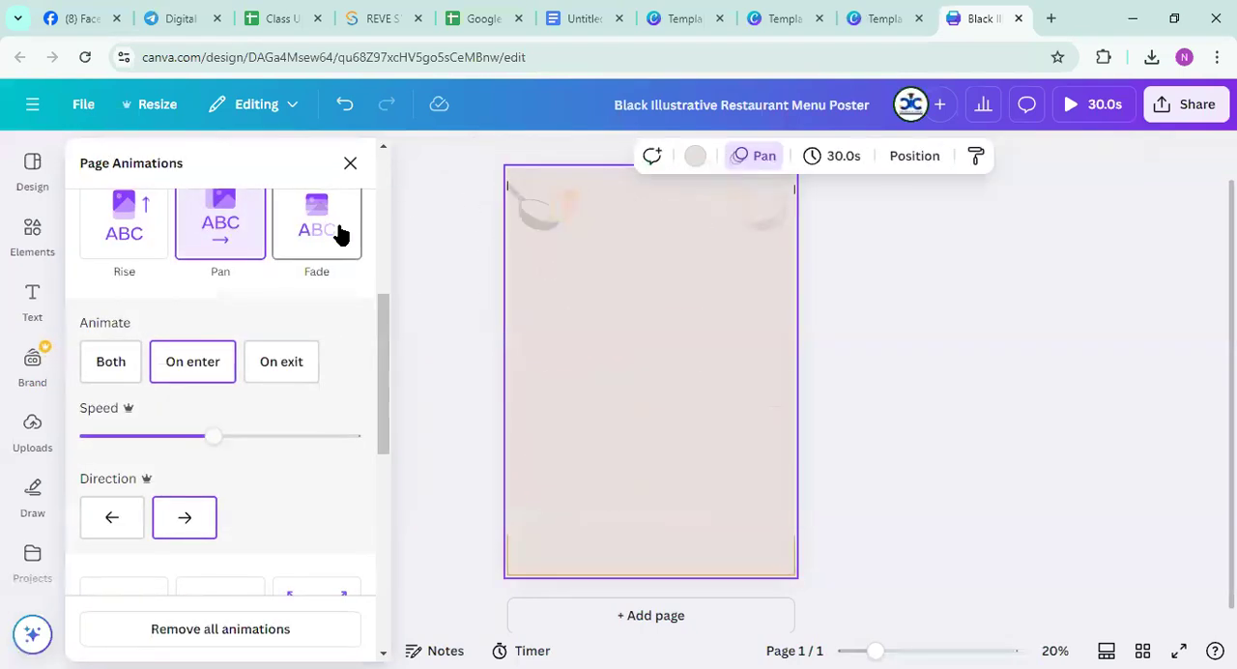
click(141, 215)
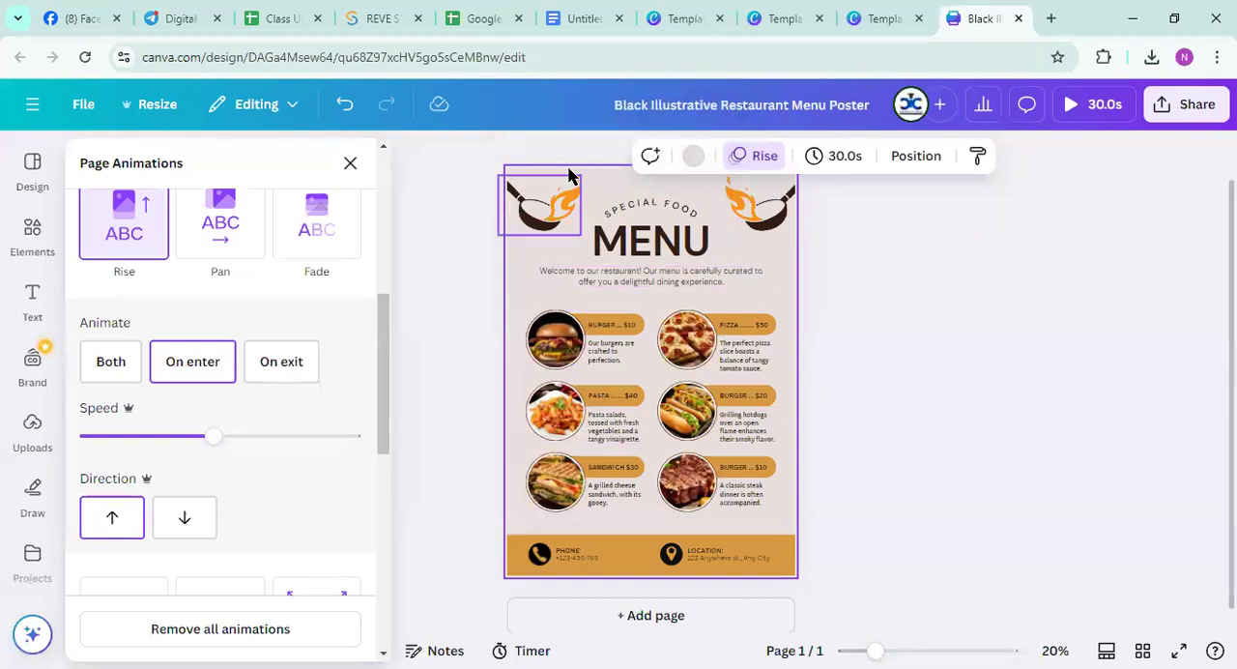
scroll(268, 420, up, 4)
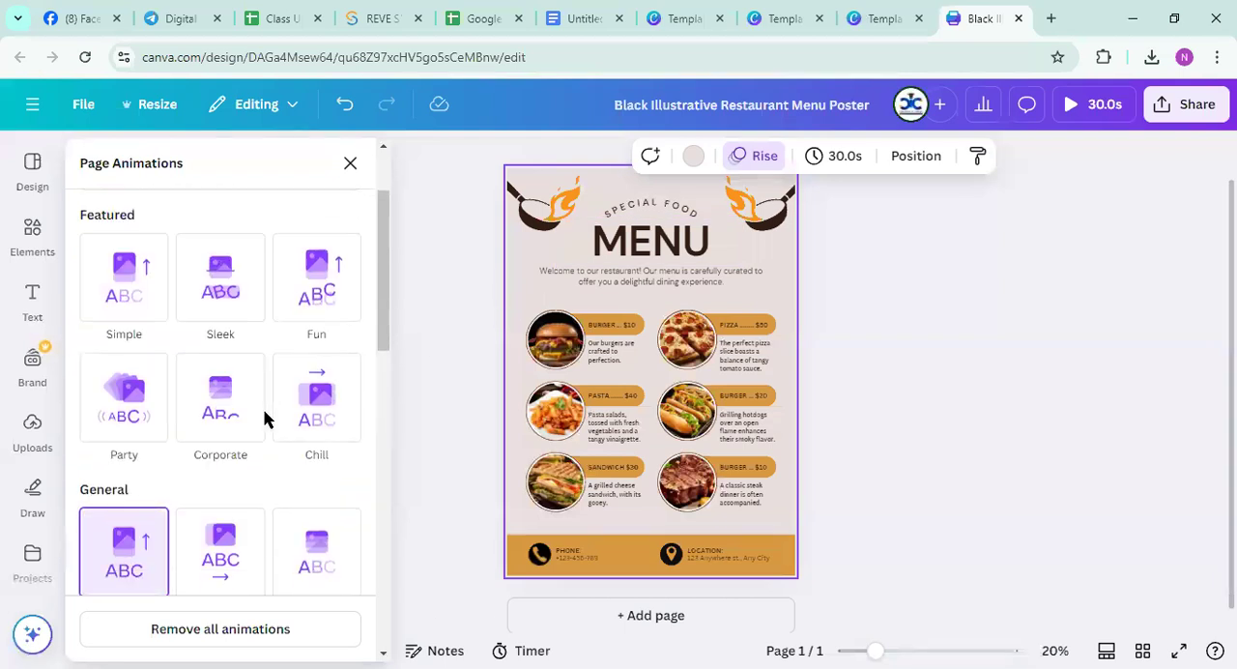
scroll(267, 420, down, 4)
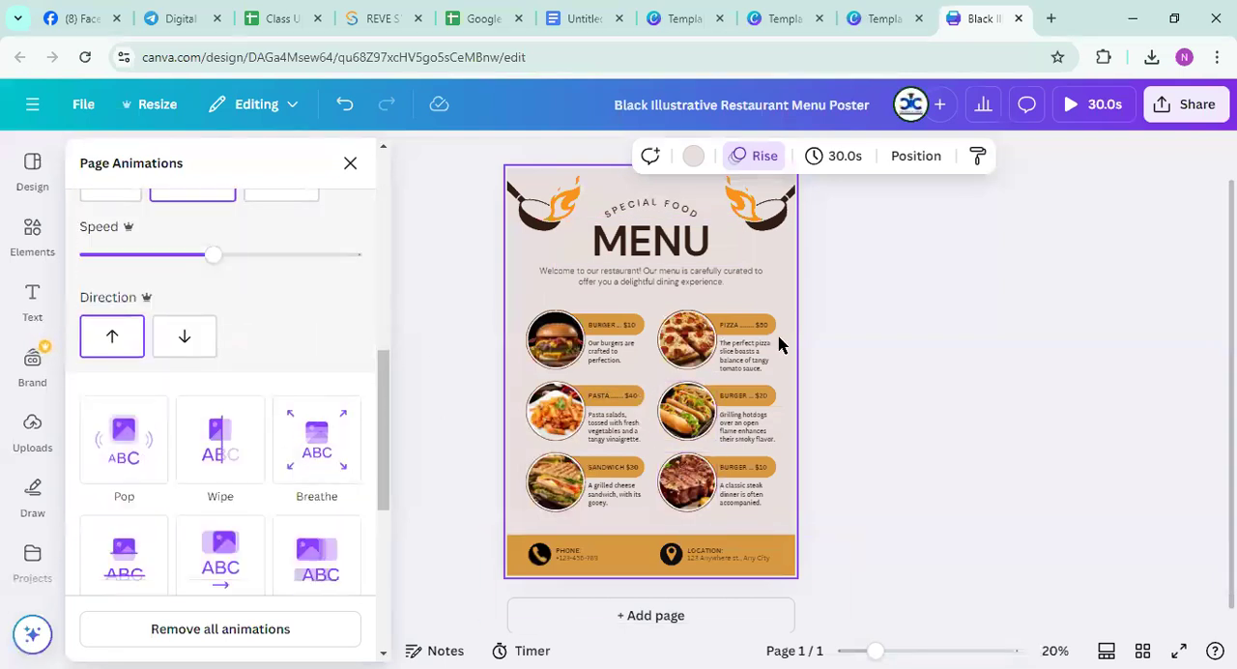
click(1063, 108)
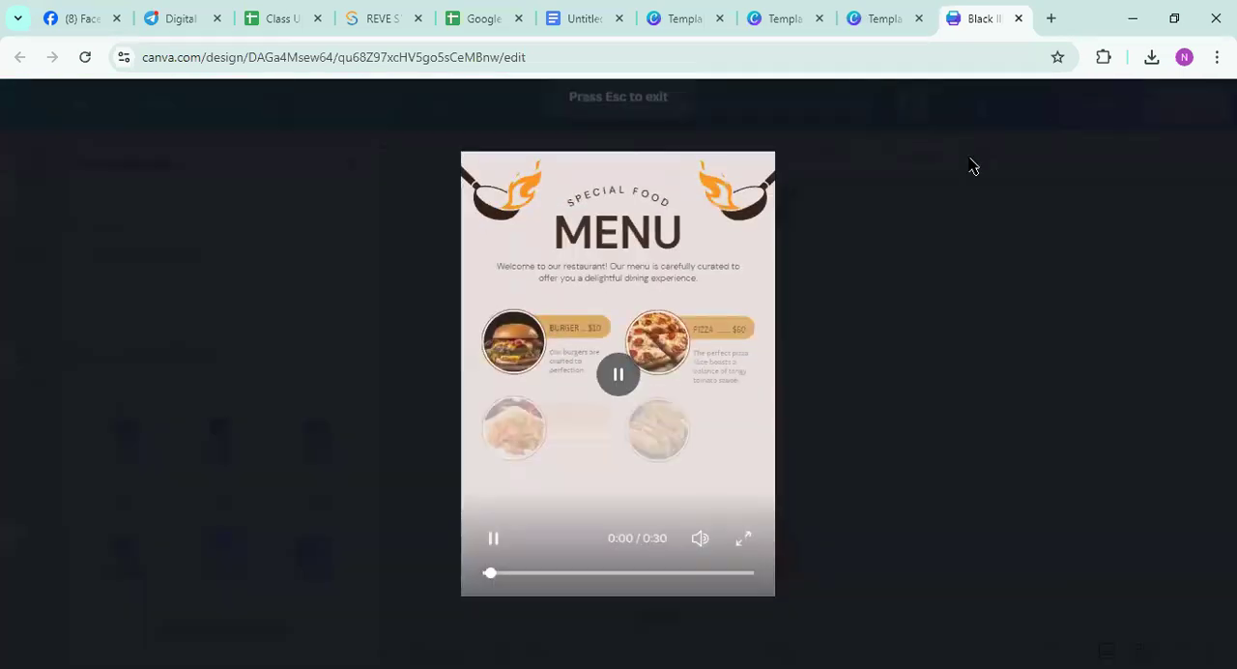
click(37, 106)
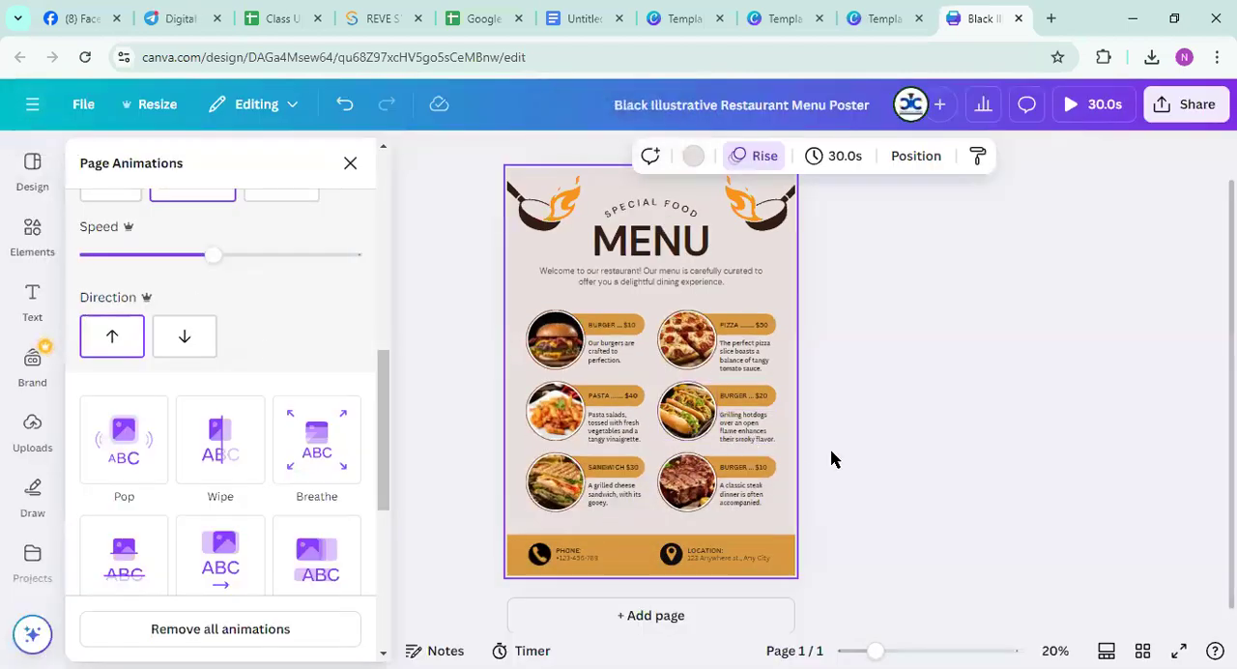
scroll(229, 474, up, 3)
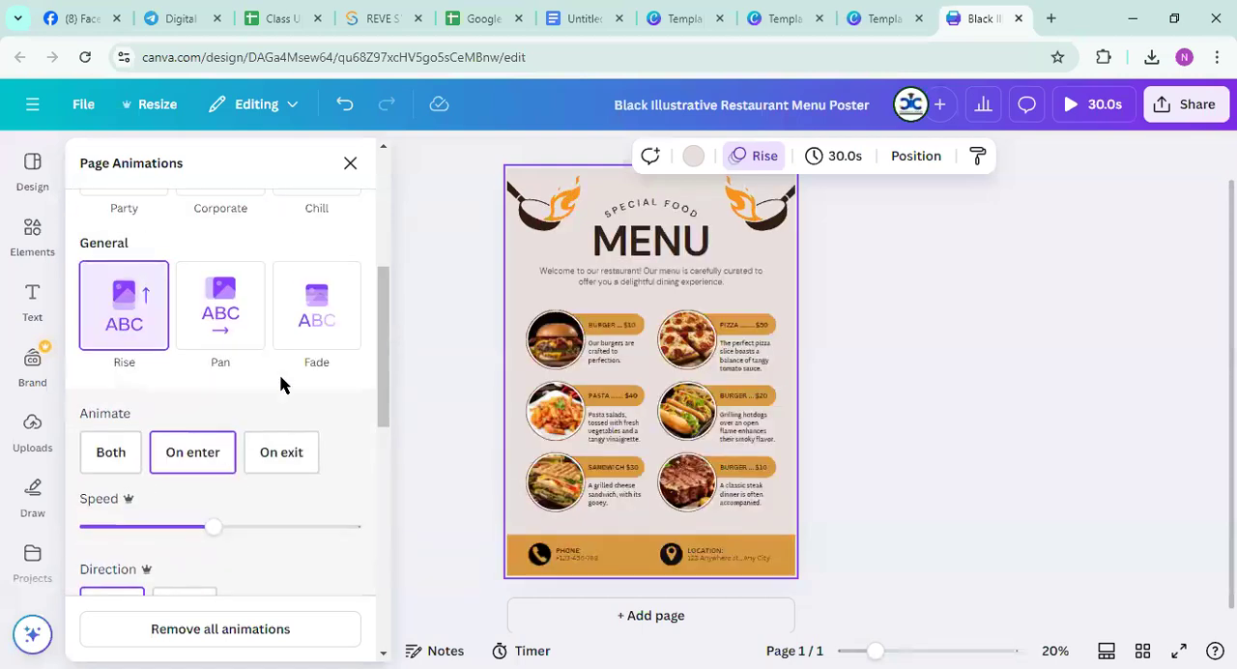
click(350, 164)
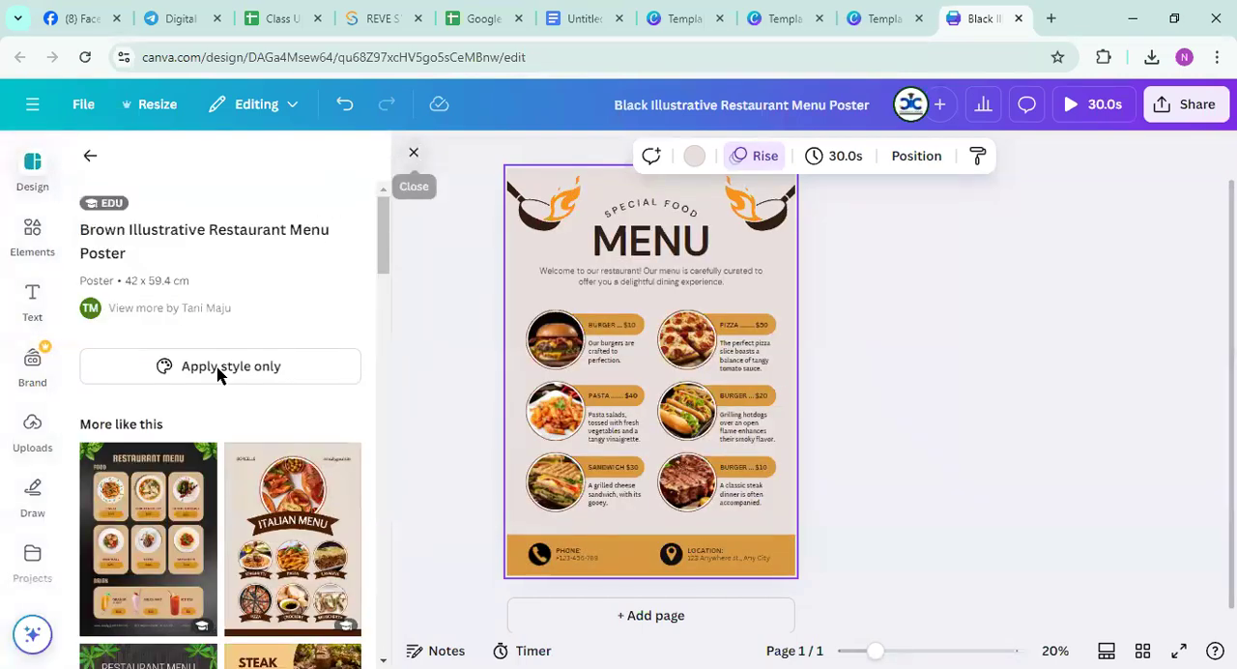
click(27, 427)
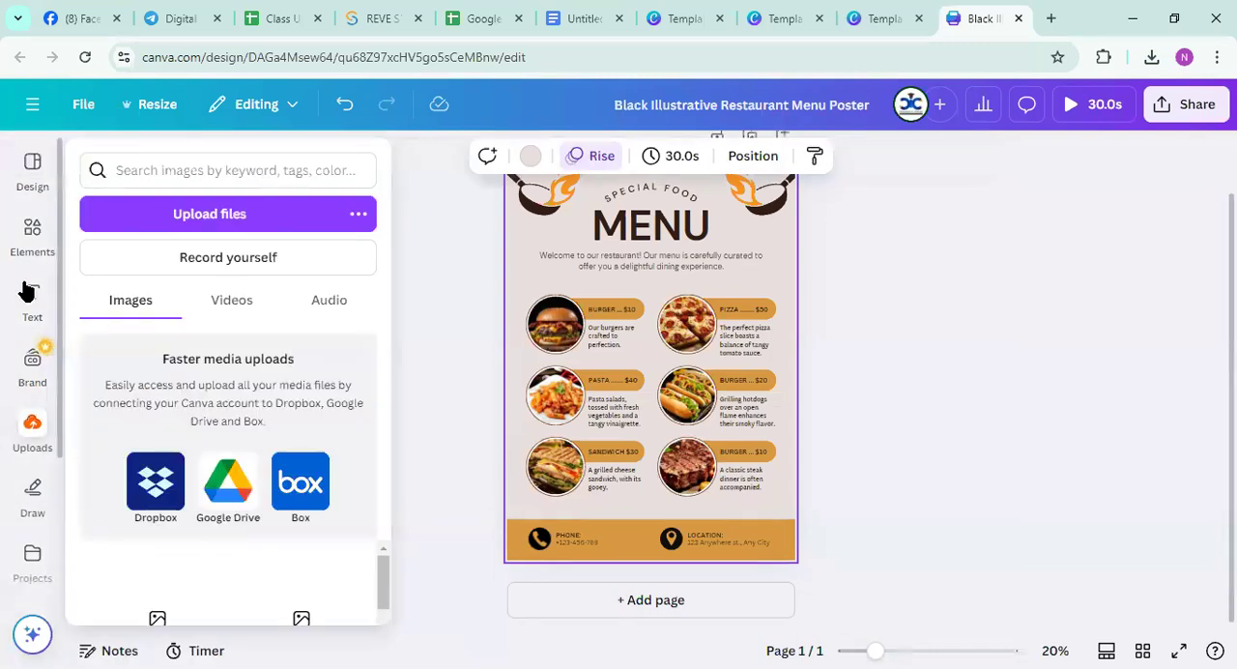
click(29, 295)
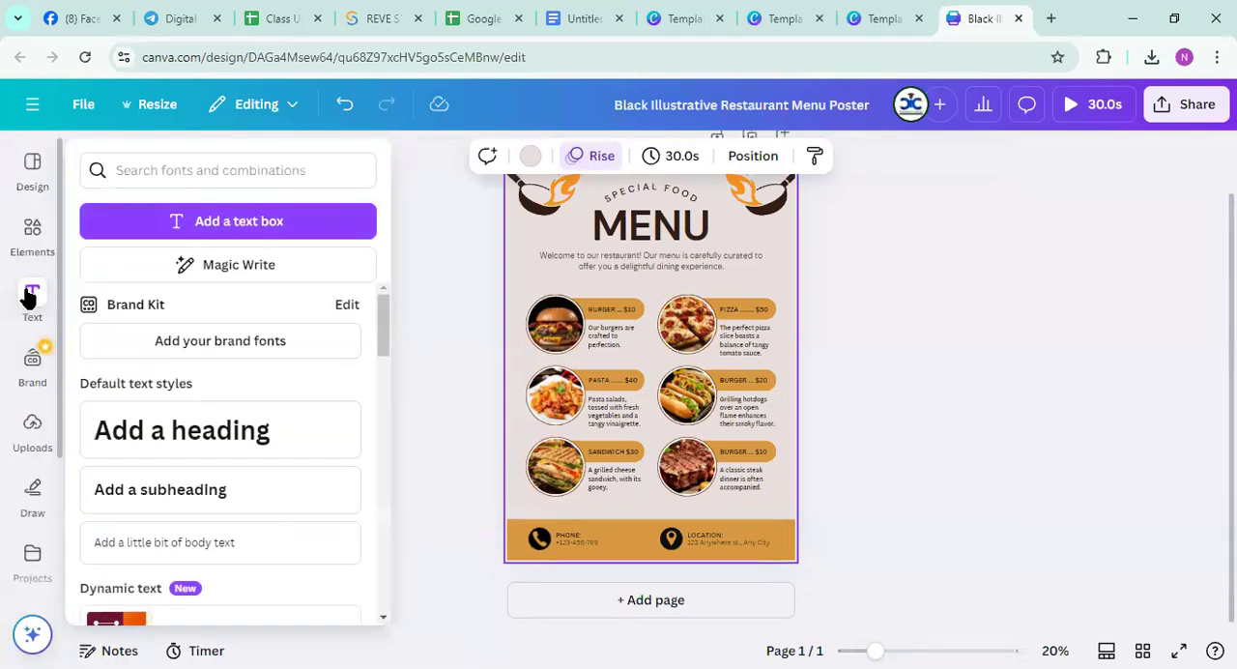
click(29, 297)
click(459, 234)
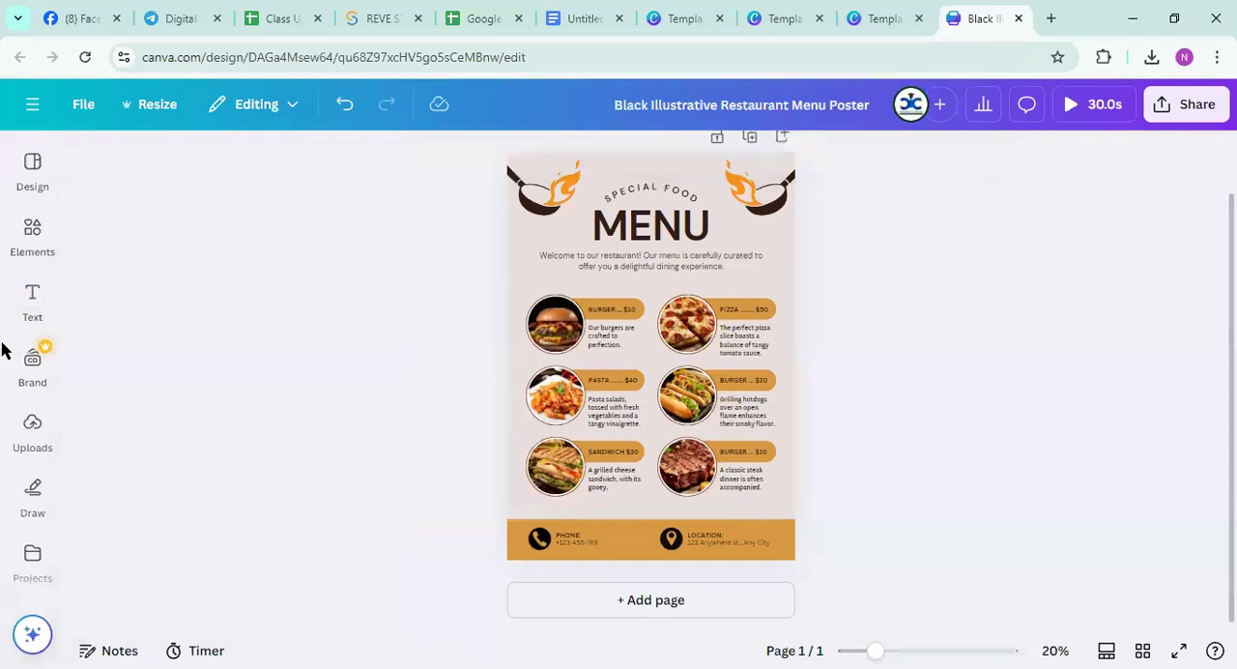
click(29, 357)
Add The Fire Gate from the Epic audio category as the poster's soundtrack and play the preview with sound
scroll(29, 363, down, 3)
click(29, 377)
click(32, 421)
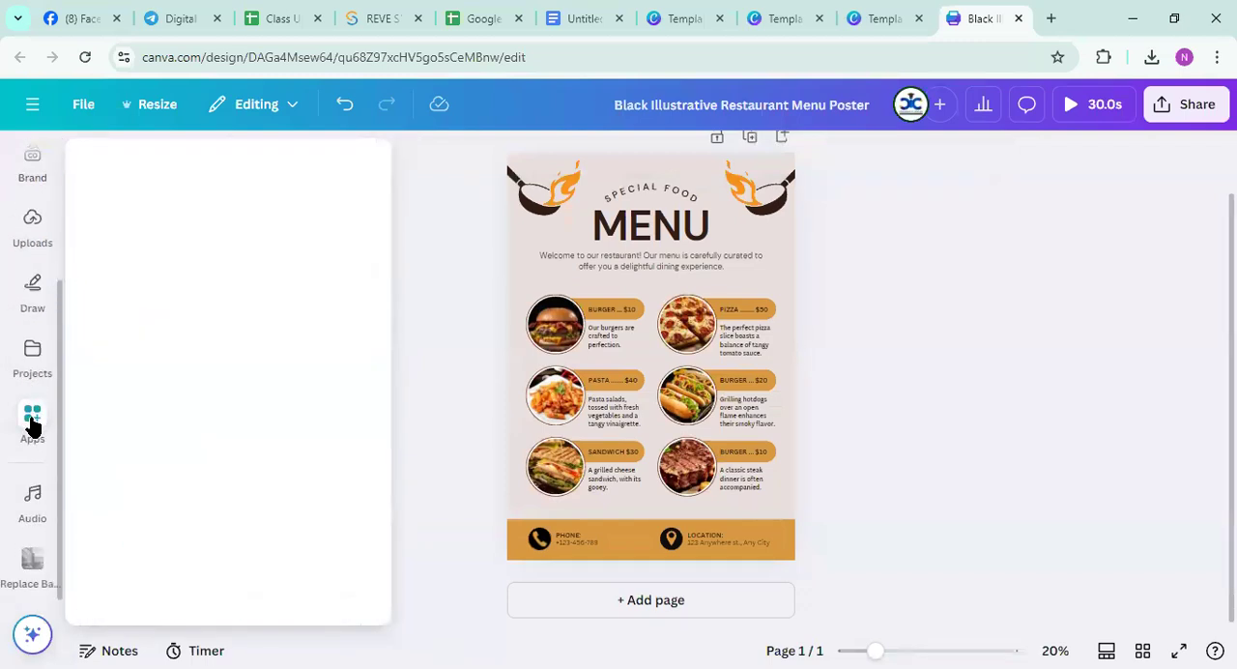
click(29, 503)
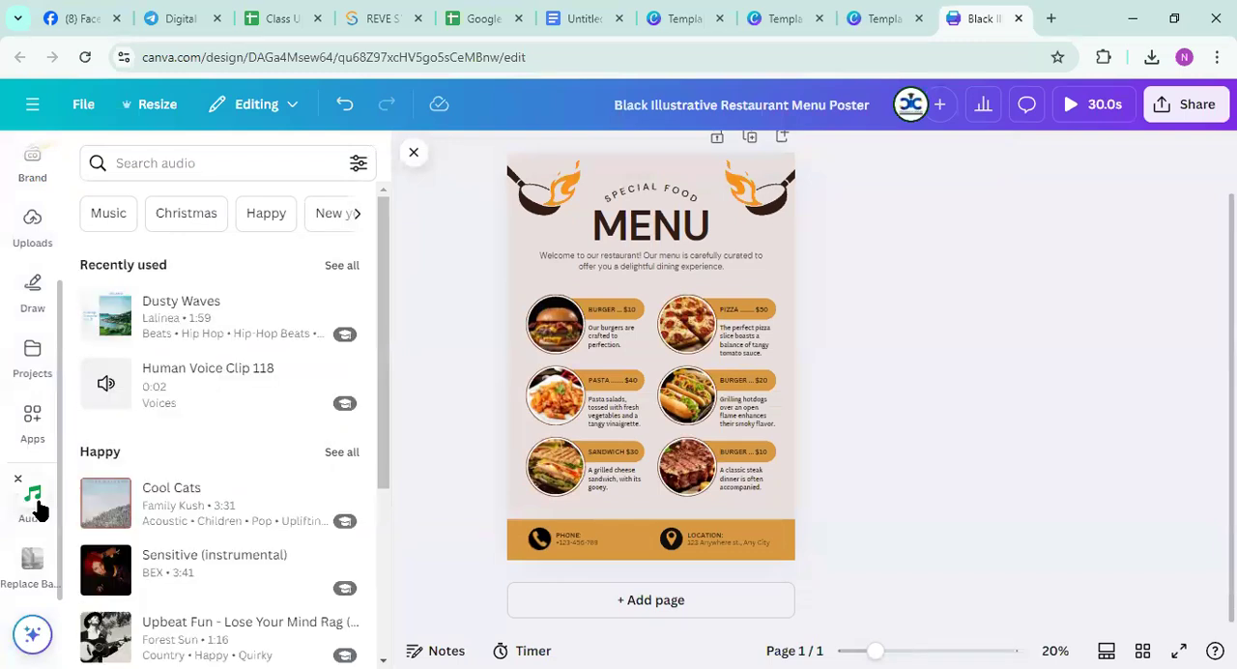
scroll(216, 514, down, 6)
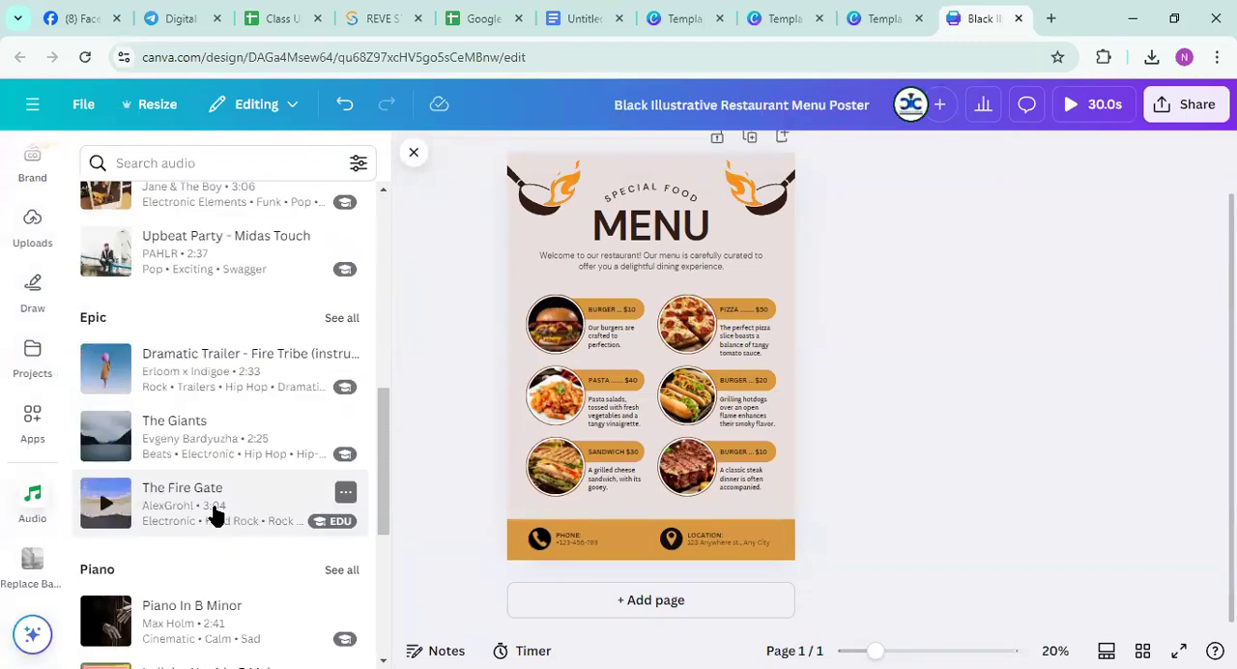
click(216, 515)
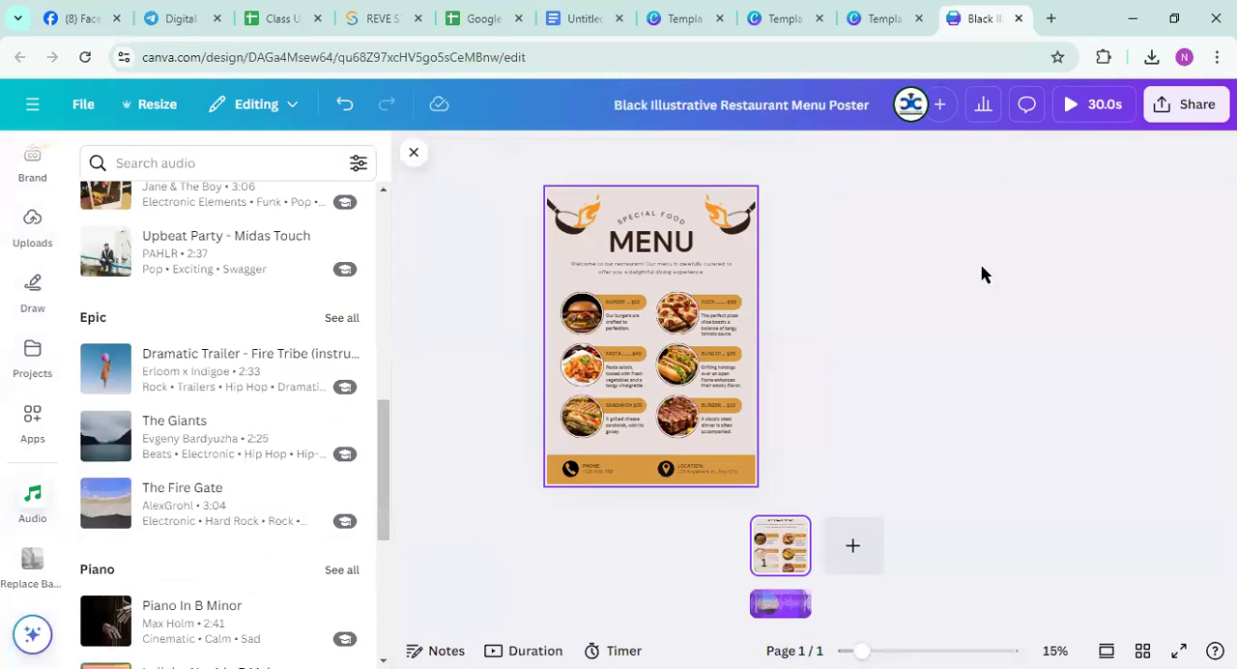
click(1071, 105)
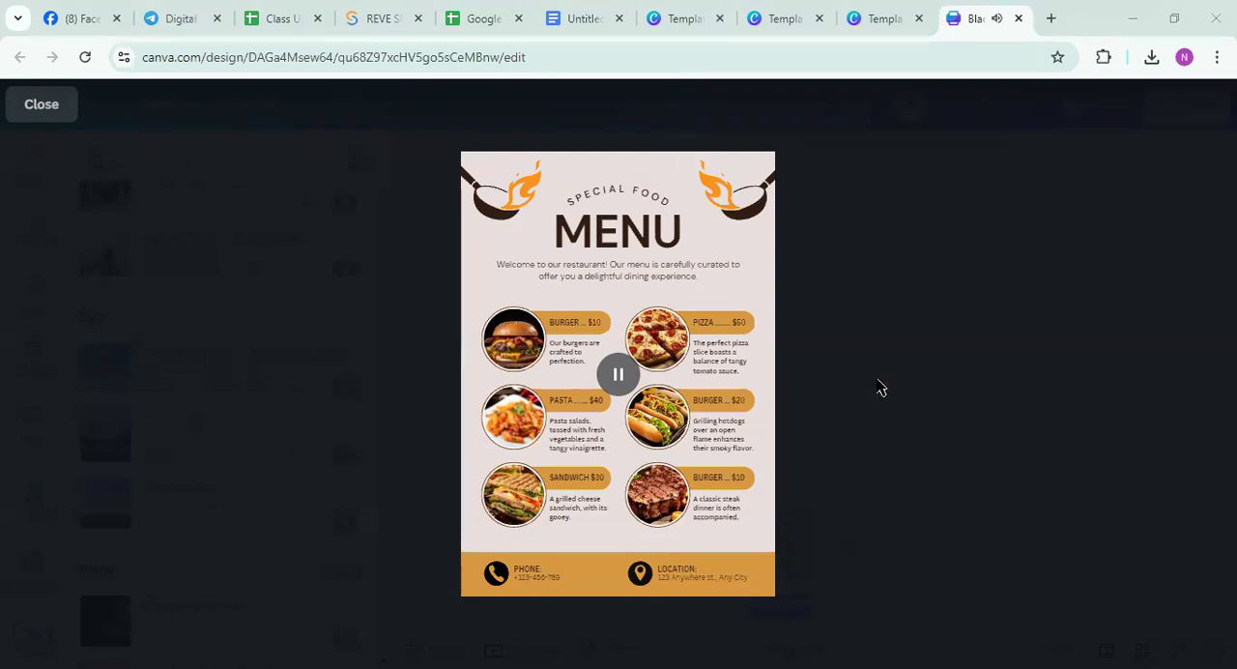
click(34, 106)
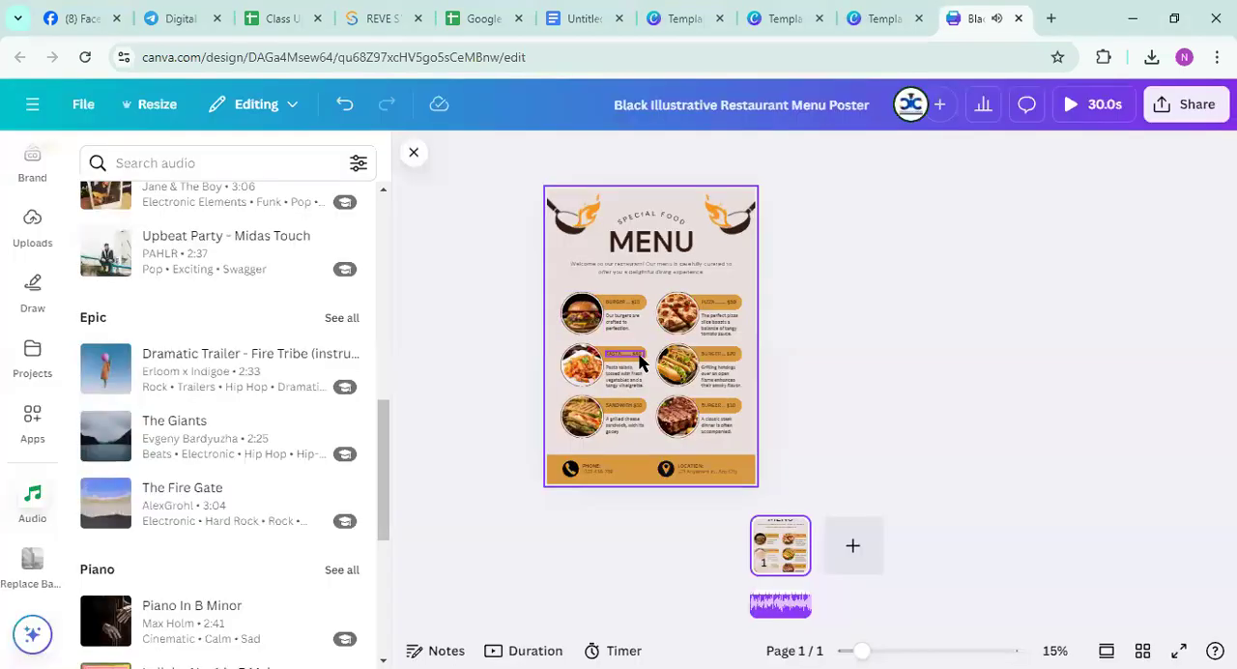
Download the animated menu poster as an MP4 video
click(1166, 106)
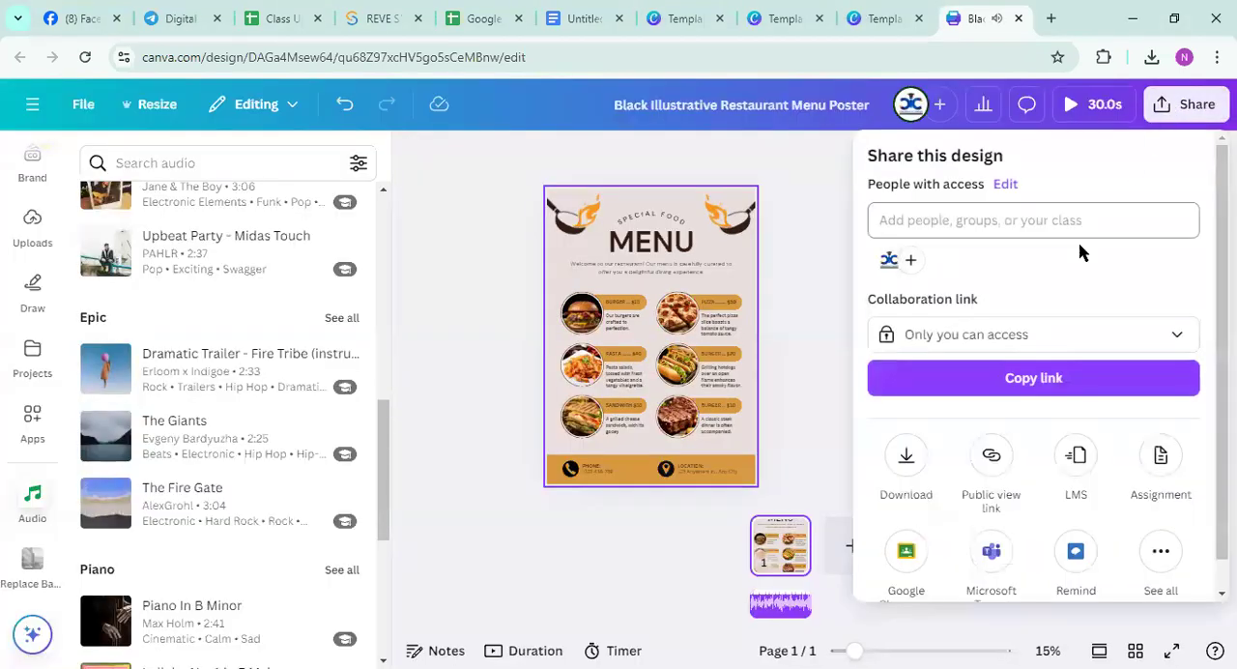
click(908, 458)
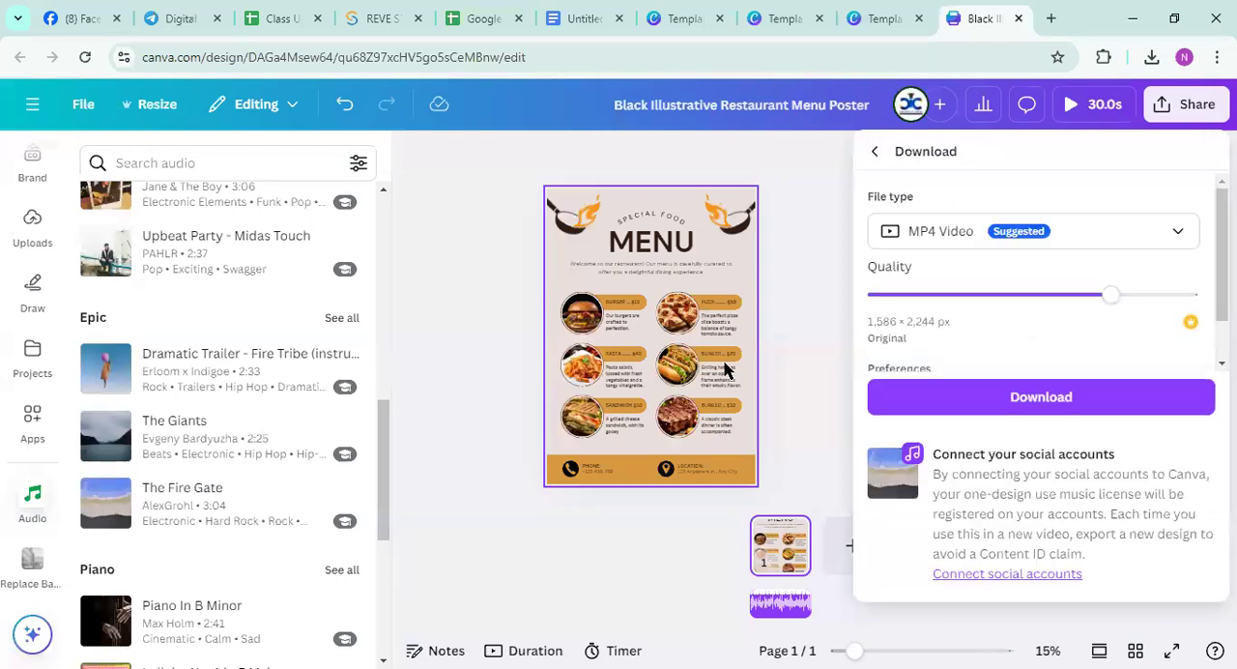
click(1026, 389)
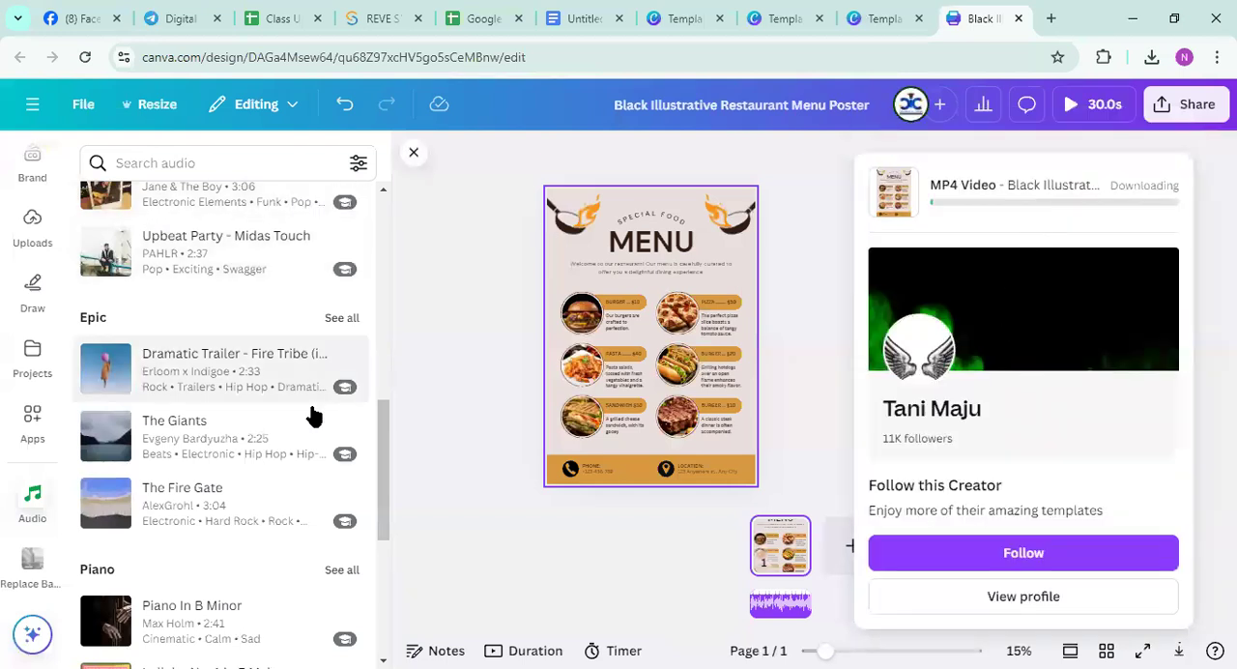
Look through the audio library, the uploaded audio and the Downloads folder for a music file to upload
scroll(312, 415, down, 6)
scroll(265, 430, down, 3)
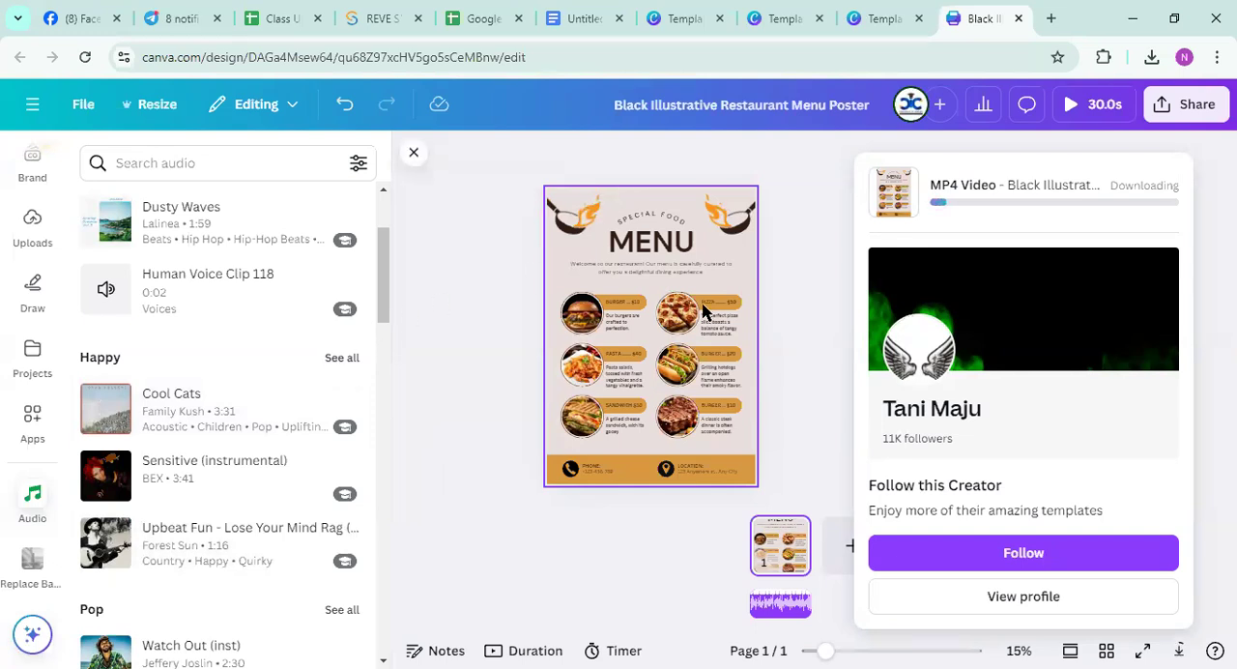
scroll(223, 387, up, 3)
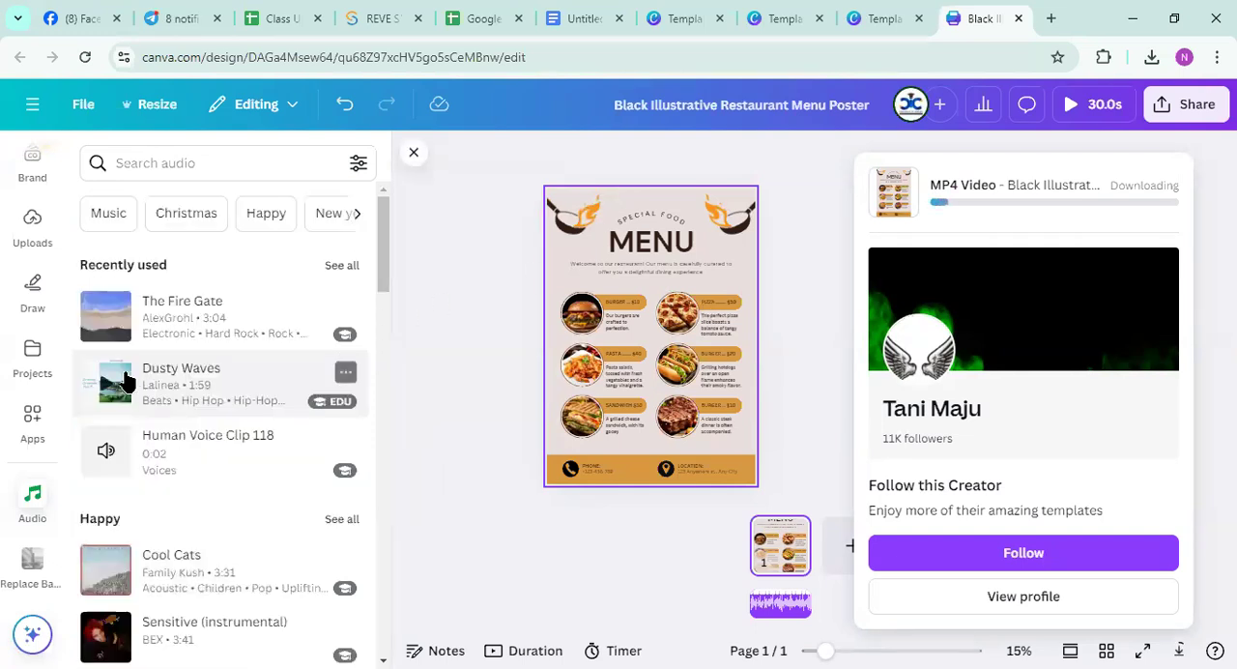
click(32, 290)
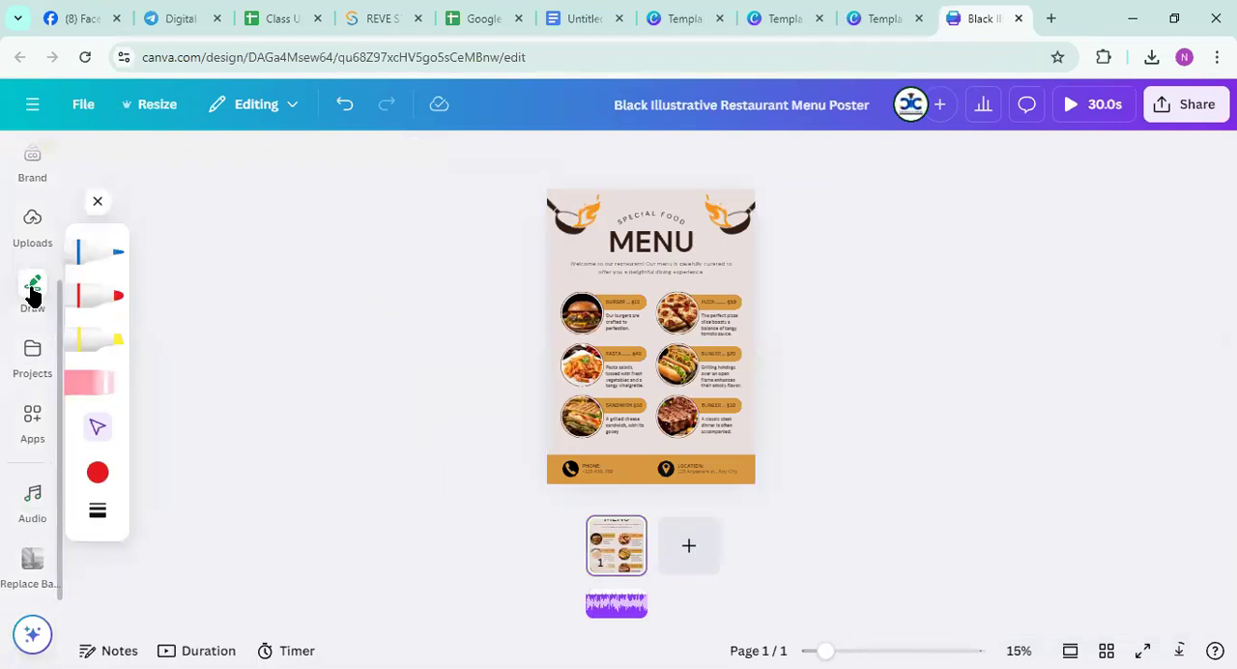
click(35, 224)
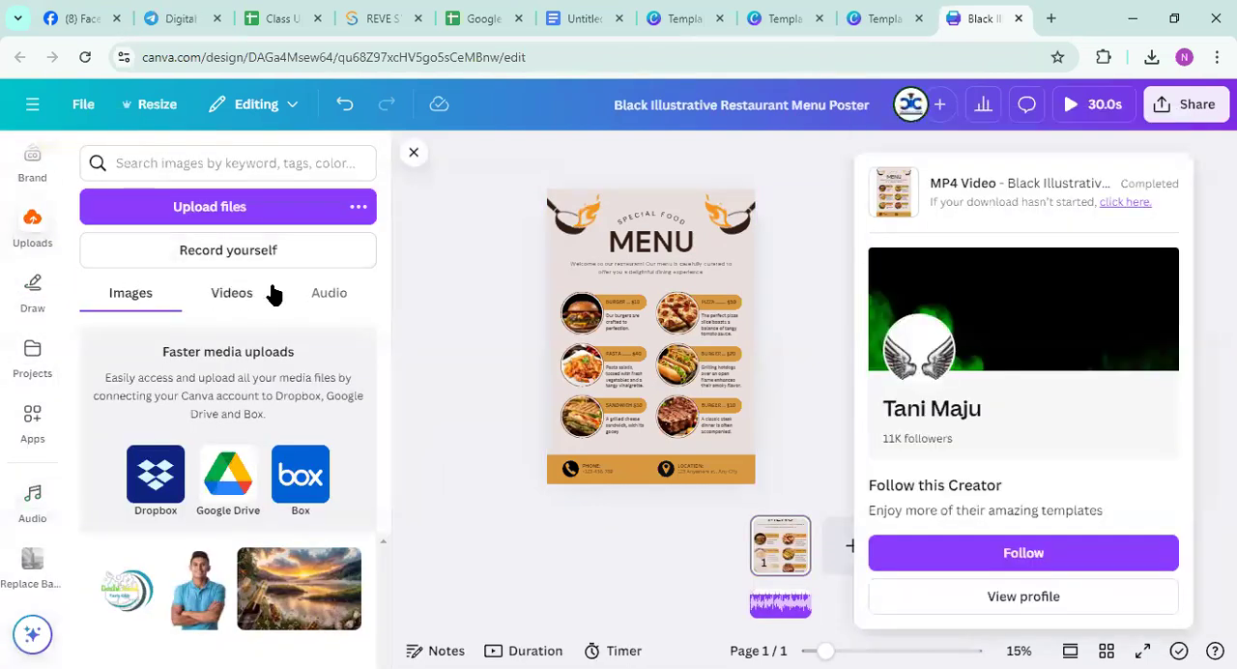
click(327, 293)
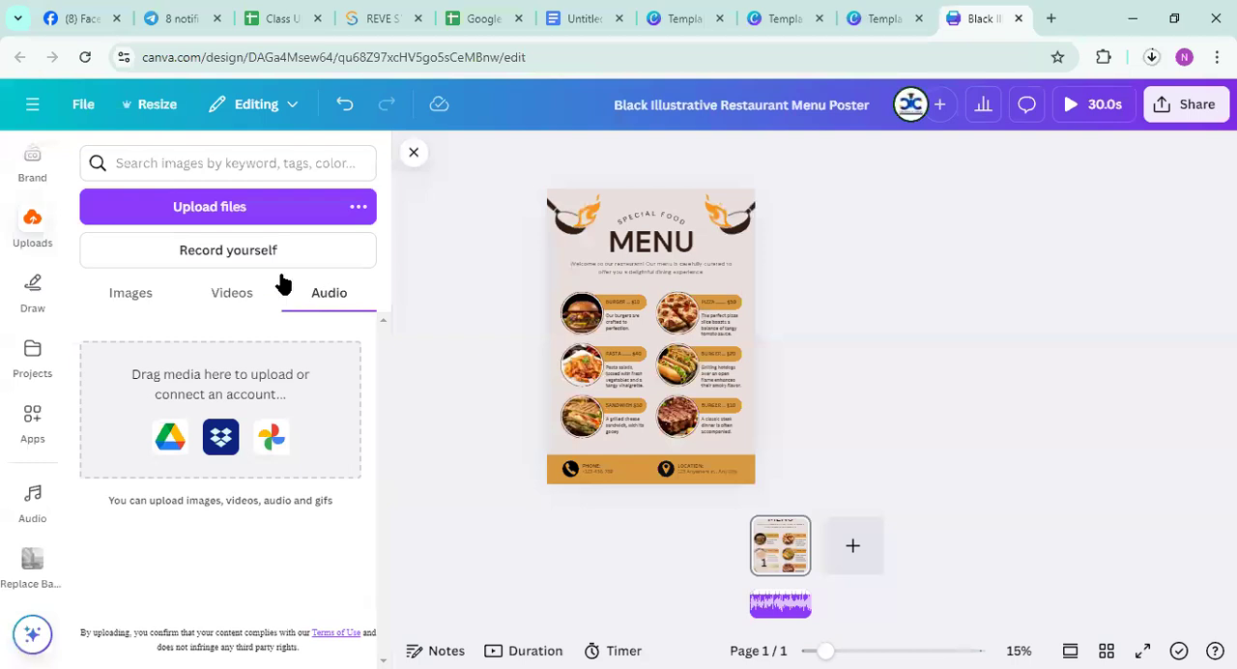
click(167, 212)
scroll(261, 319, down, 10)
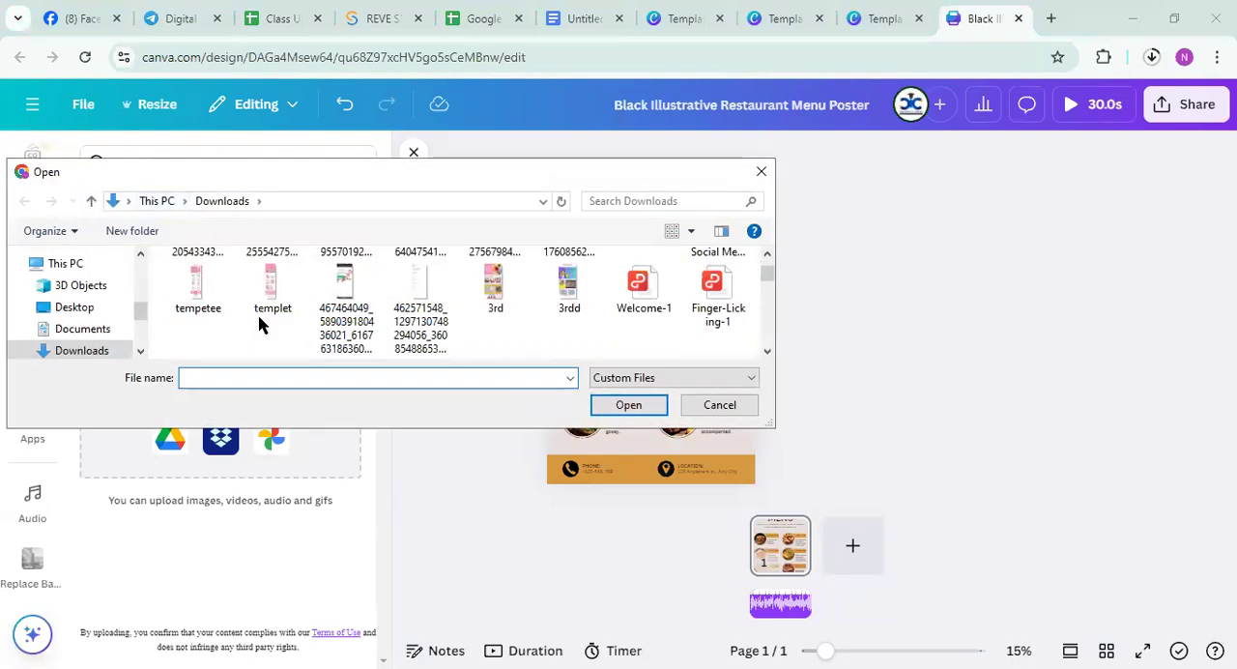
scroll(259, 325, down, 2)
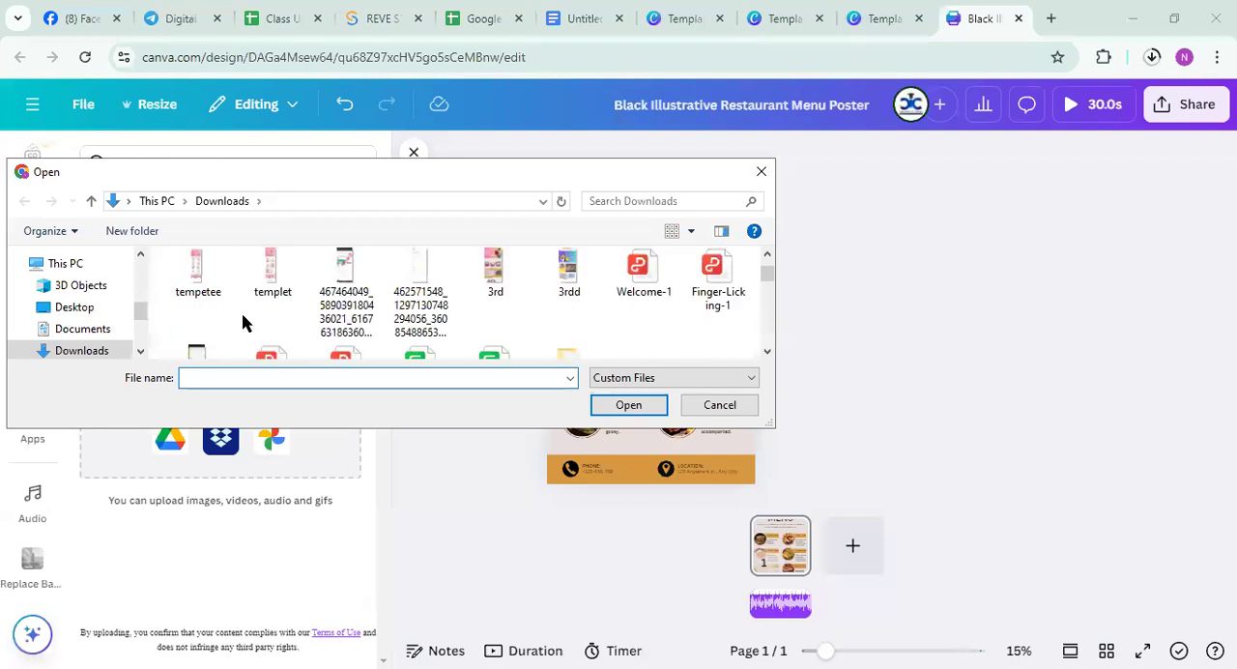
scroll(243, 321, down, 10)
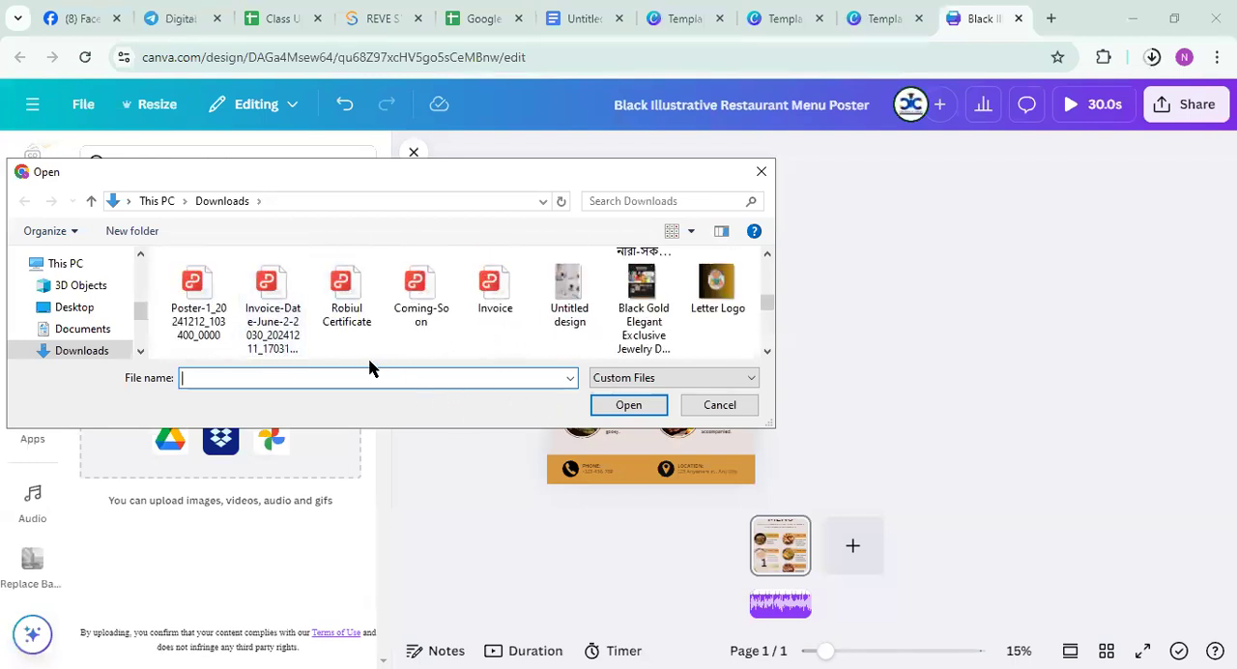
click(761, 171)
Record a voice clip over the poster with one-time microphone access and save it to the page
click(212, 259)
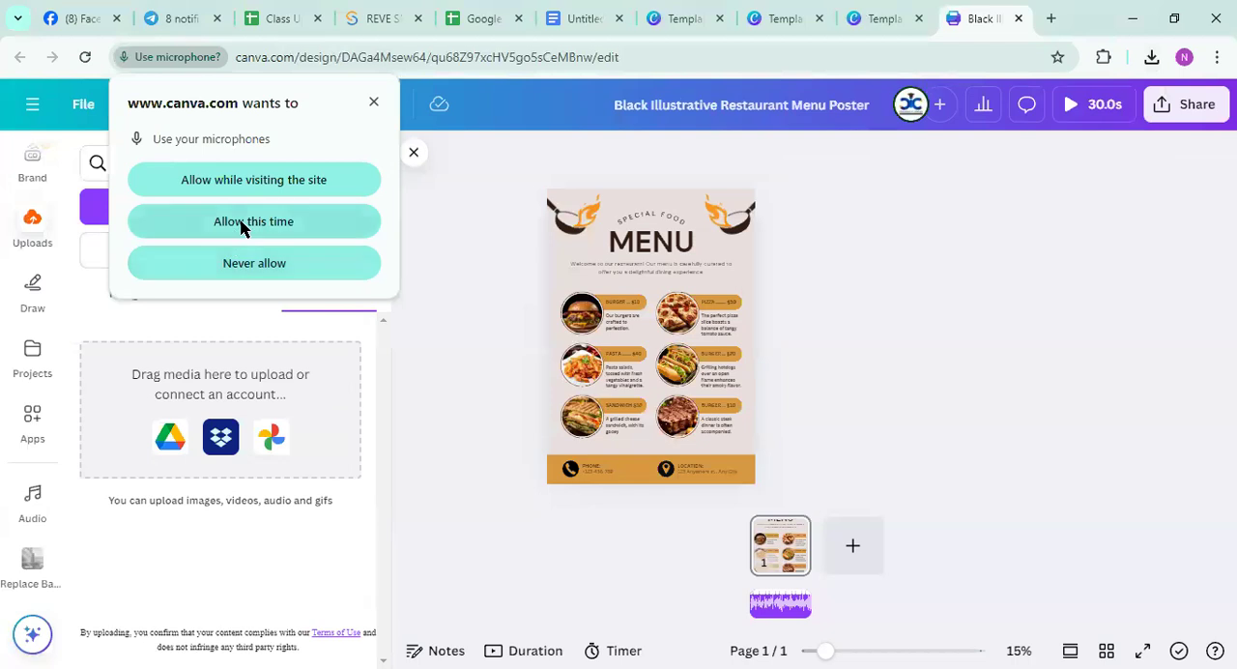
click(243, 222)
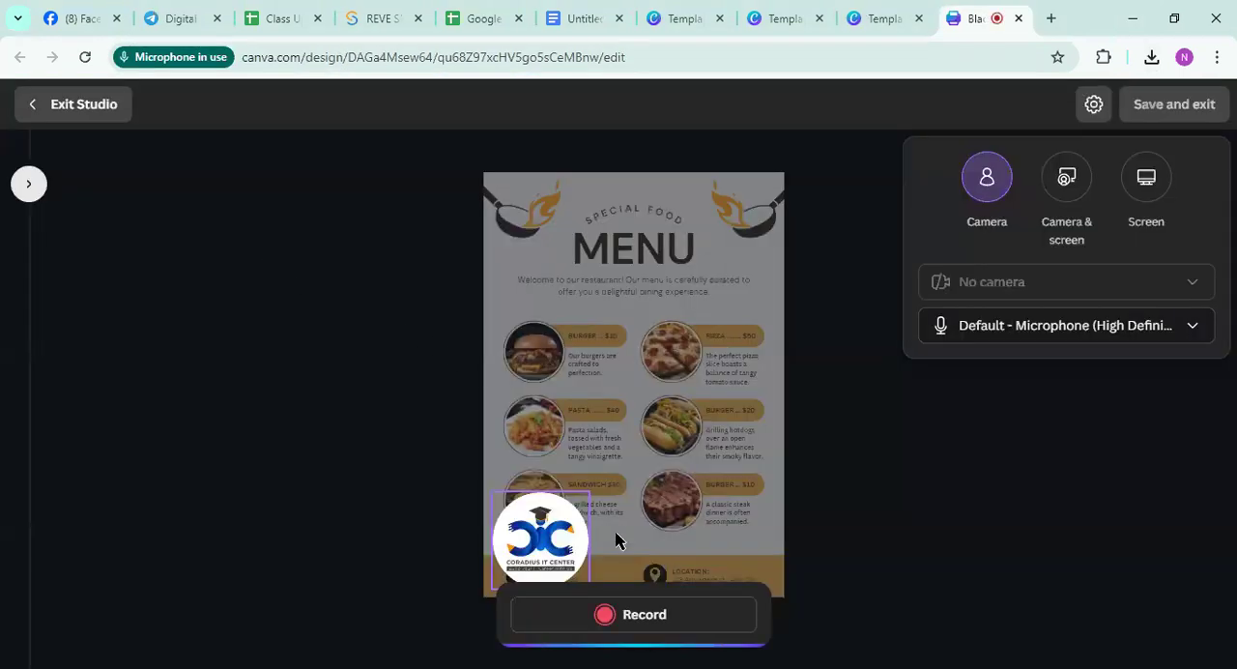
click(607, 615)
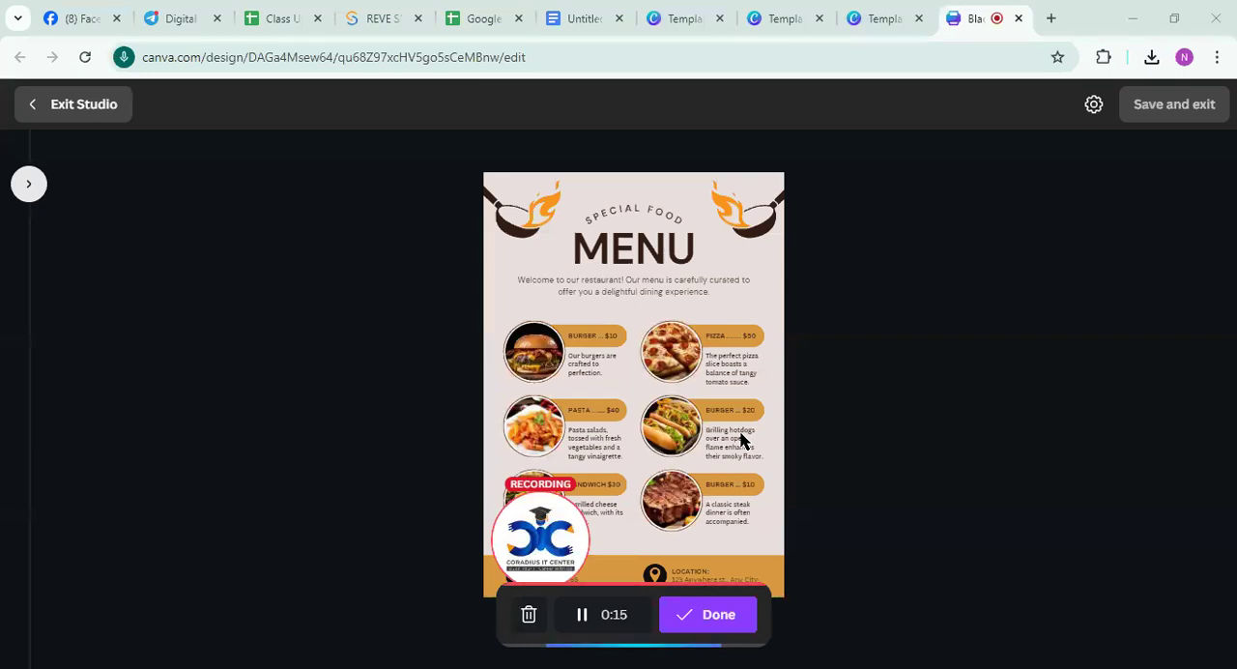
click(703, 613)
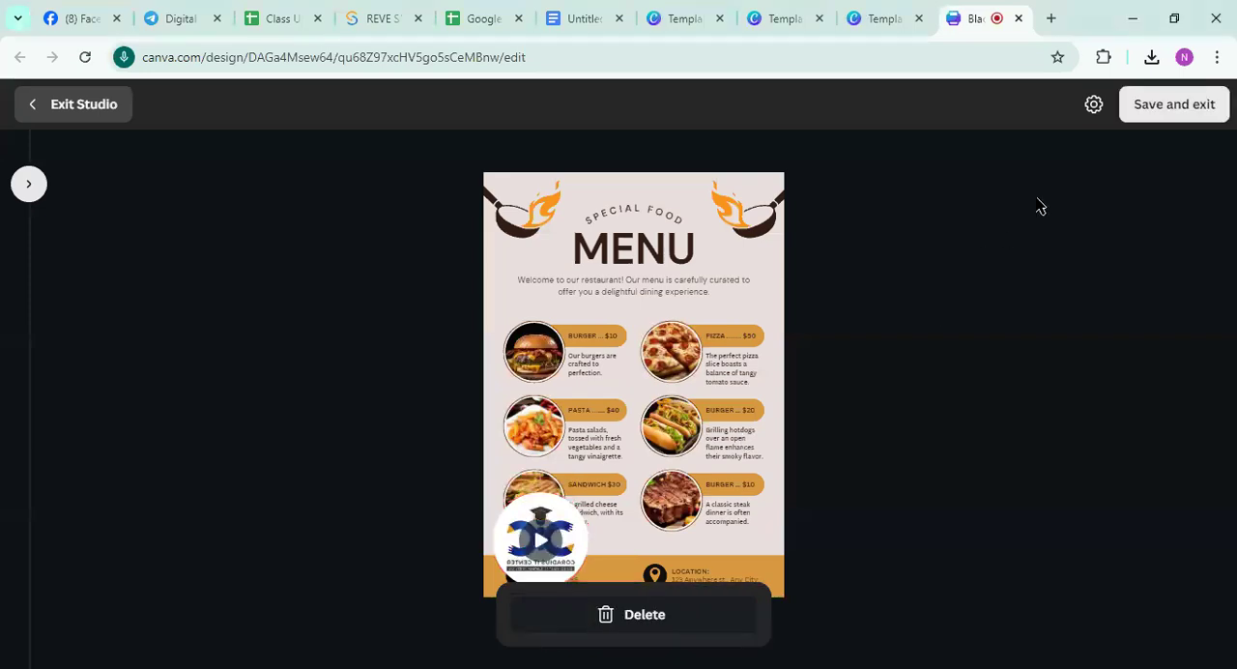
click(1155, 113)
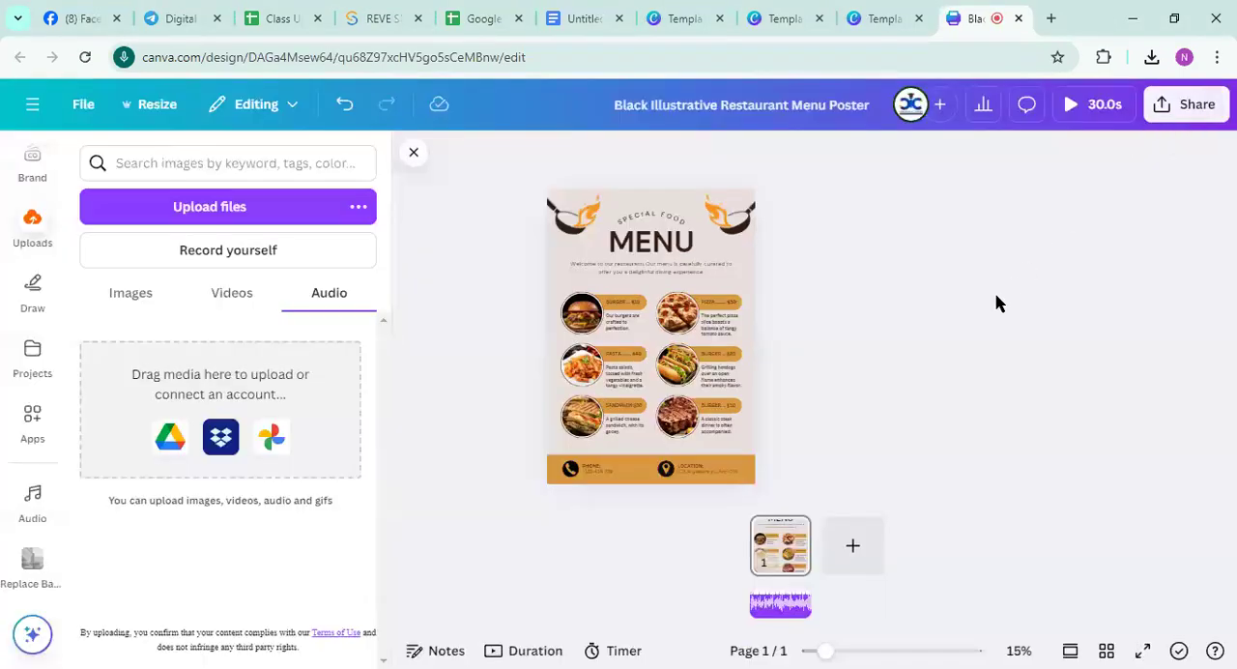
Preview the poster with the recorded clip, and open the downloaded Black Illustrative Restaurant Menu Poster MP4 for playback
click(1077, 107)
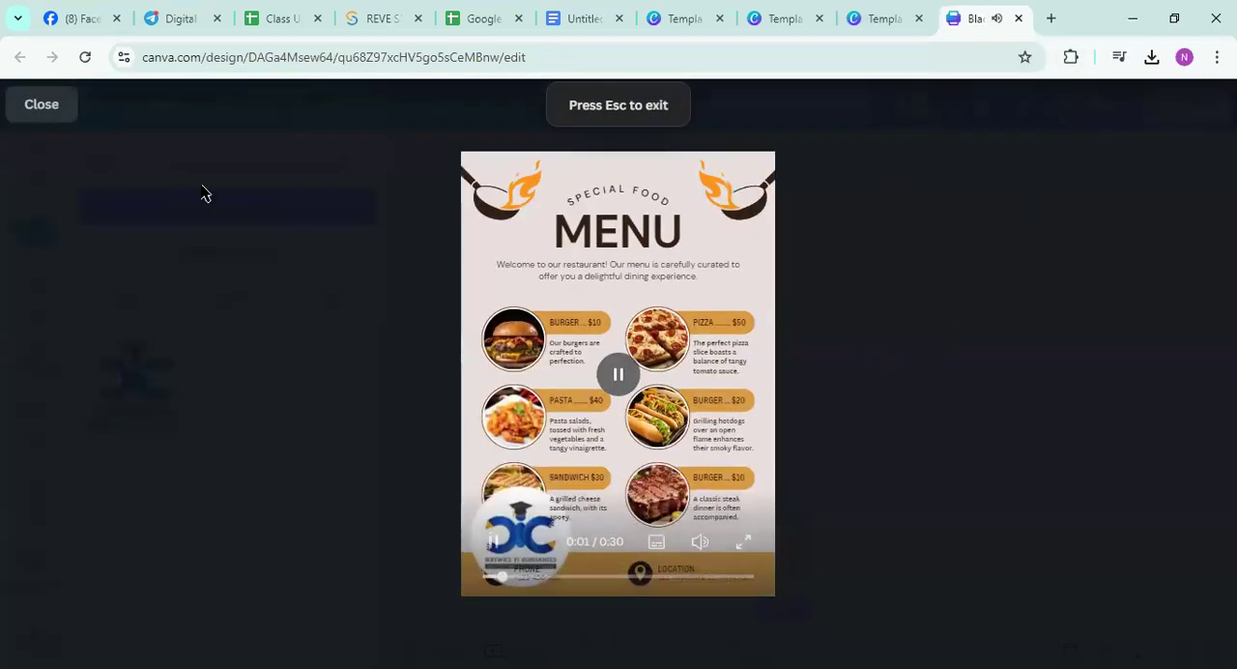
click(42, 109)
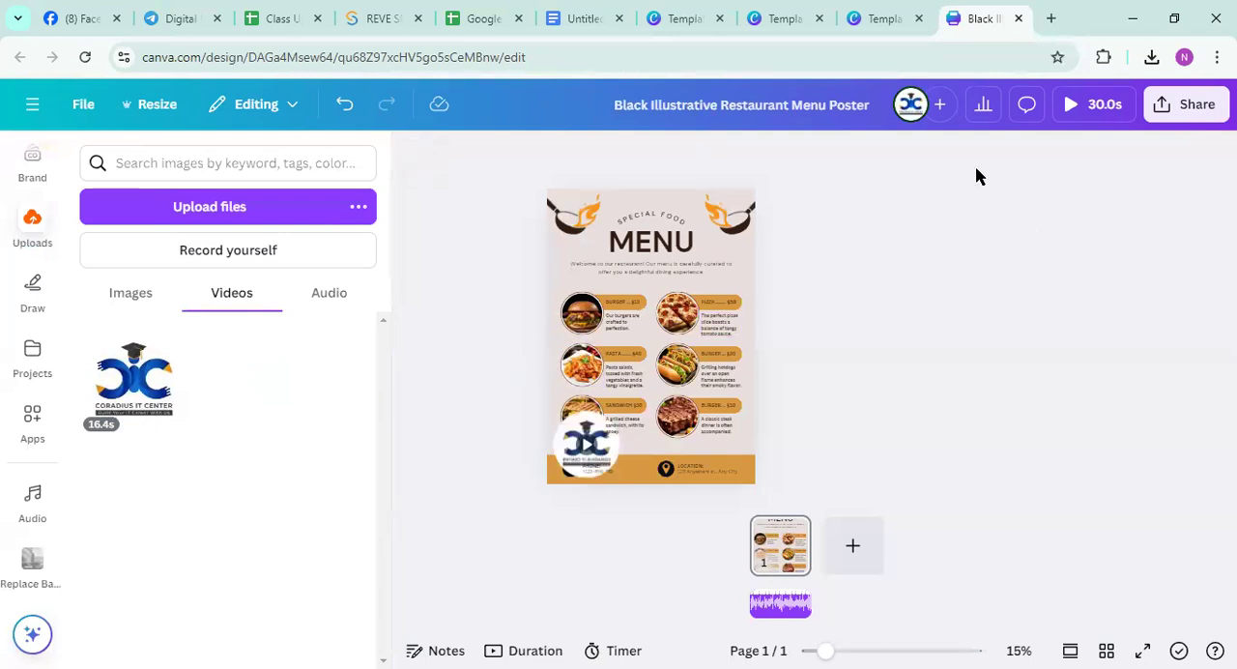
click(1151, 60)
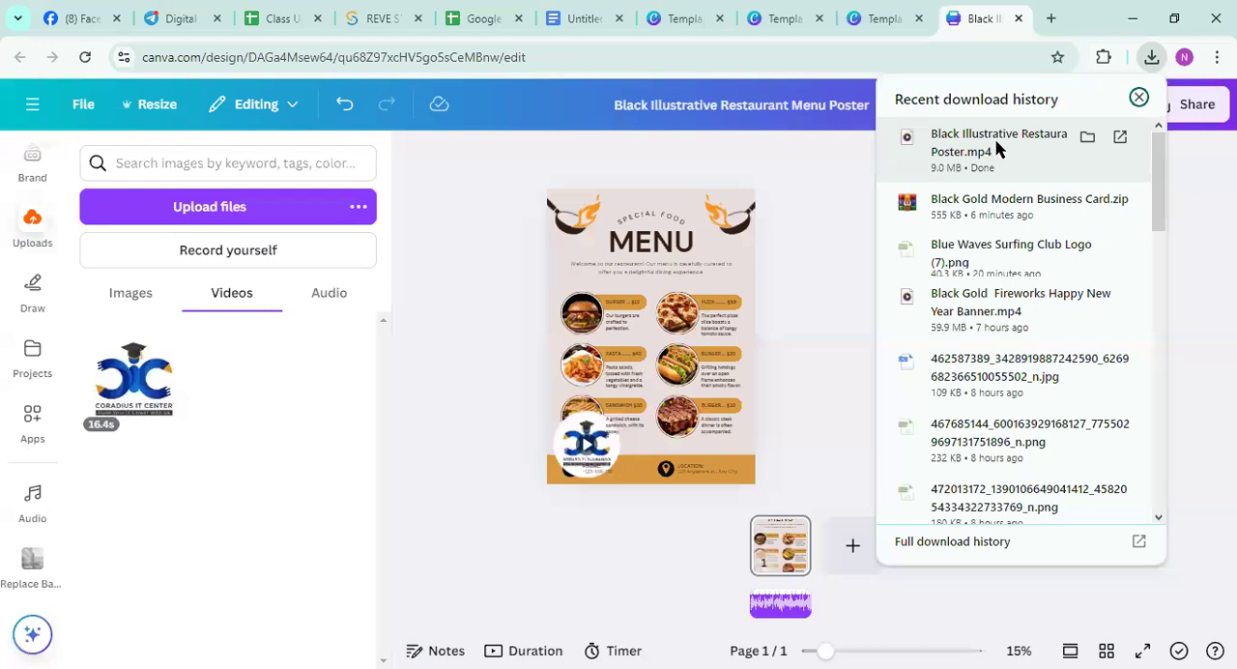
click(999, 150)
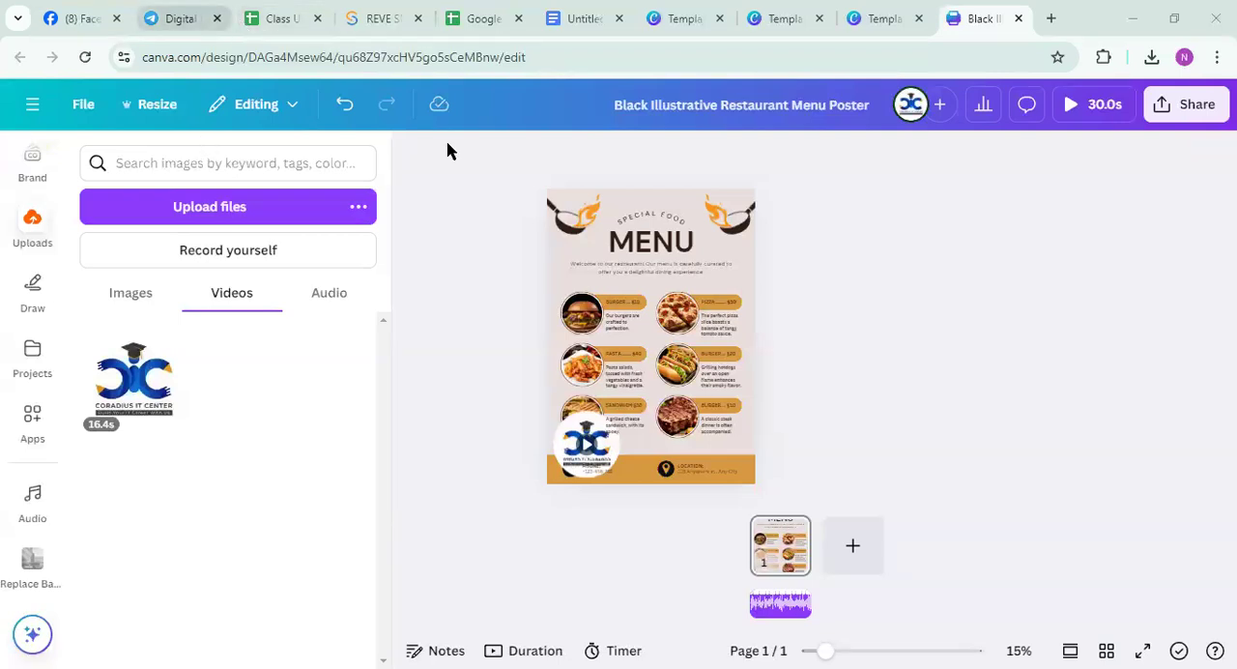
Switch to Telegram, search the chats for 123 and open the Digital Marketing CIC-123 channel
click(181, 19)
scroll(199, 329, down, 1)
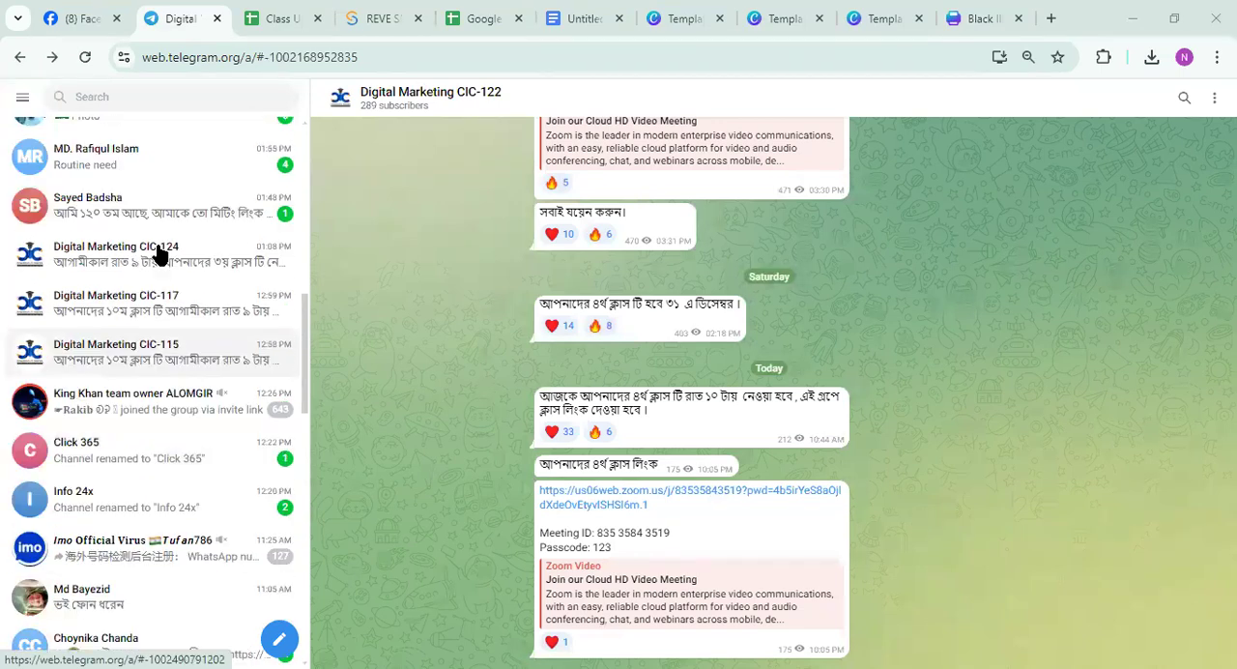
click(121, 95)
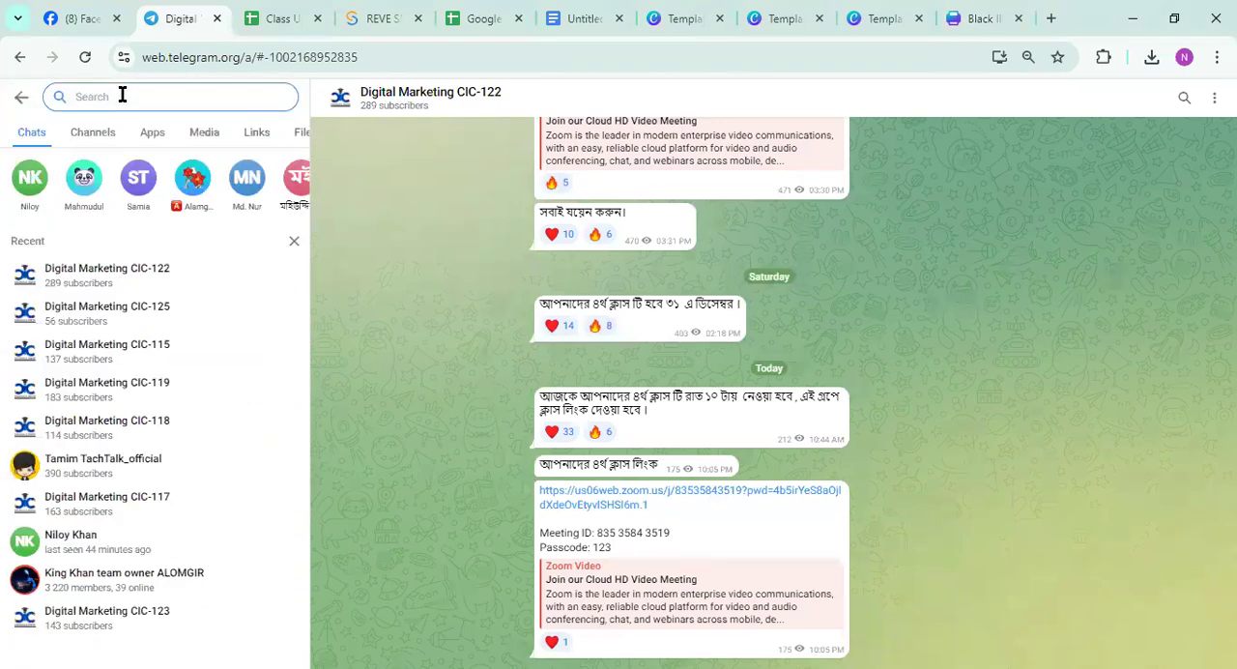
text(122)
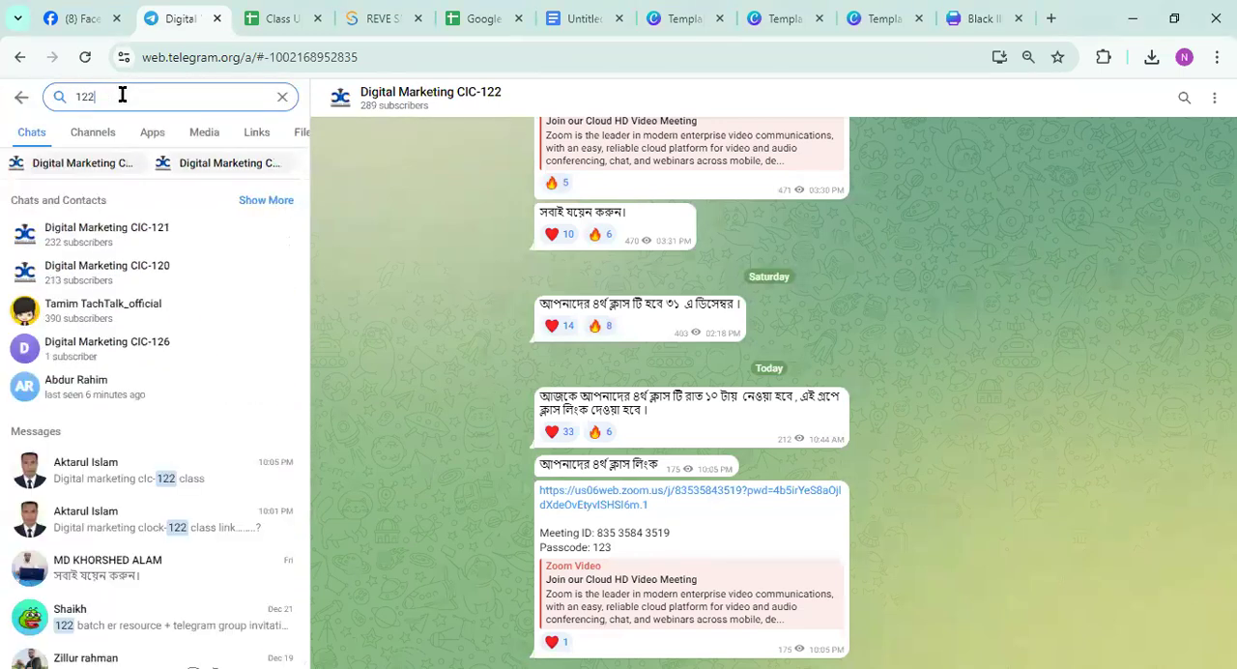
key(BackSpace)
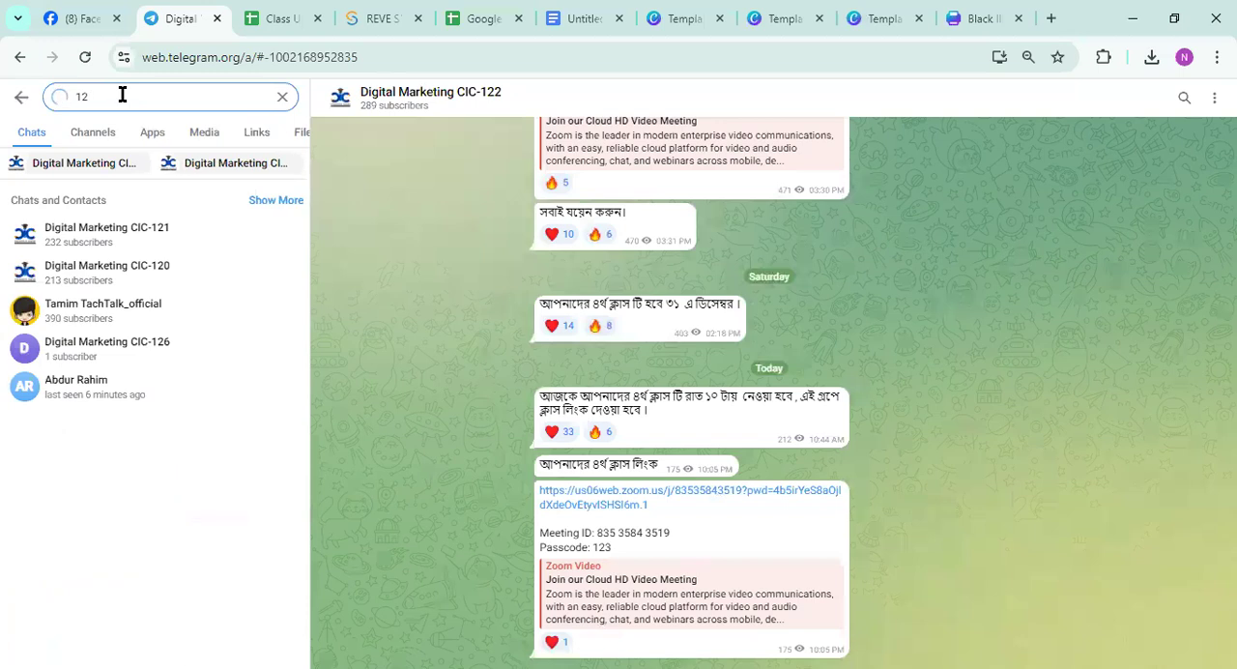
text(3)
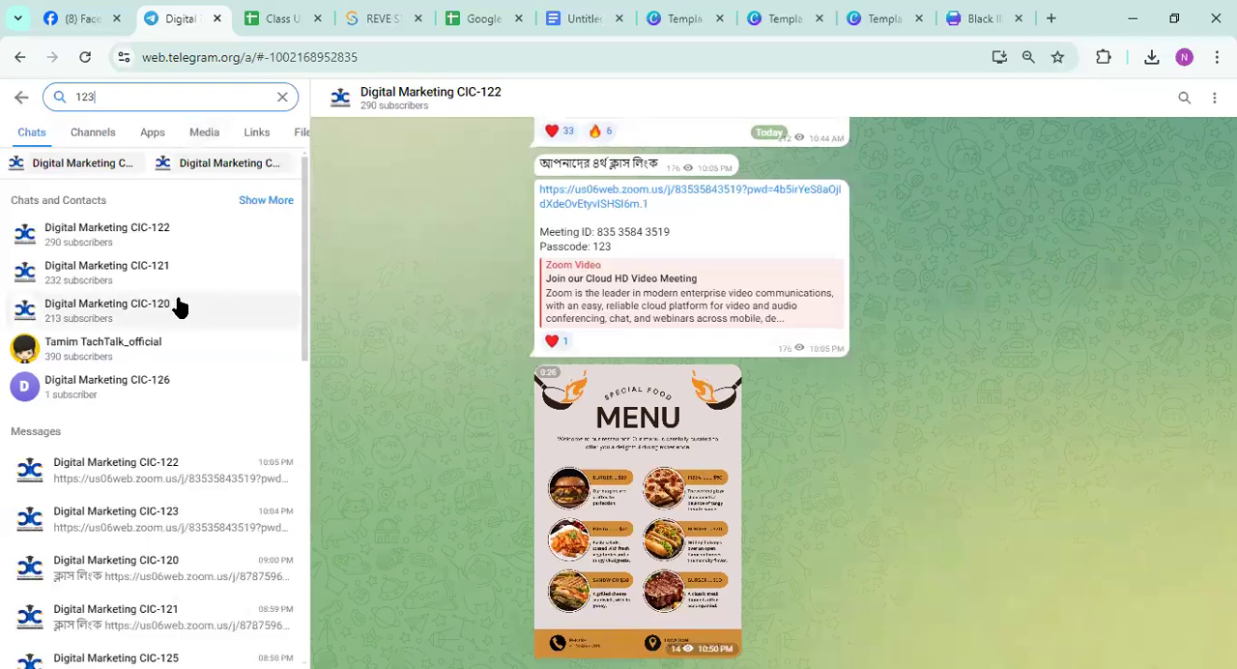
scroll(176, 305, down, 5)
scroll(176, 305, down, 1)
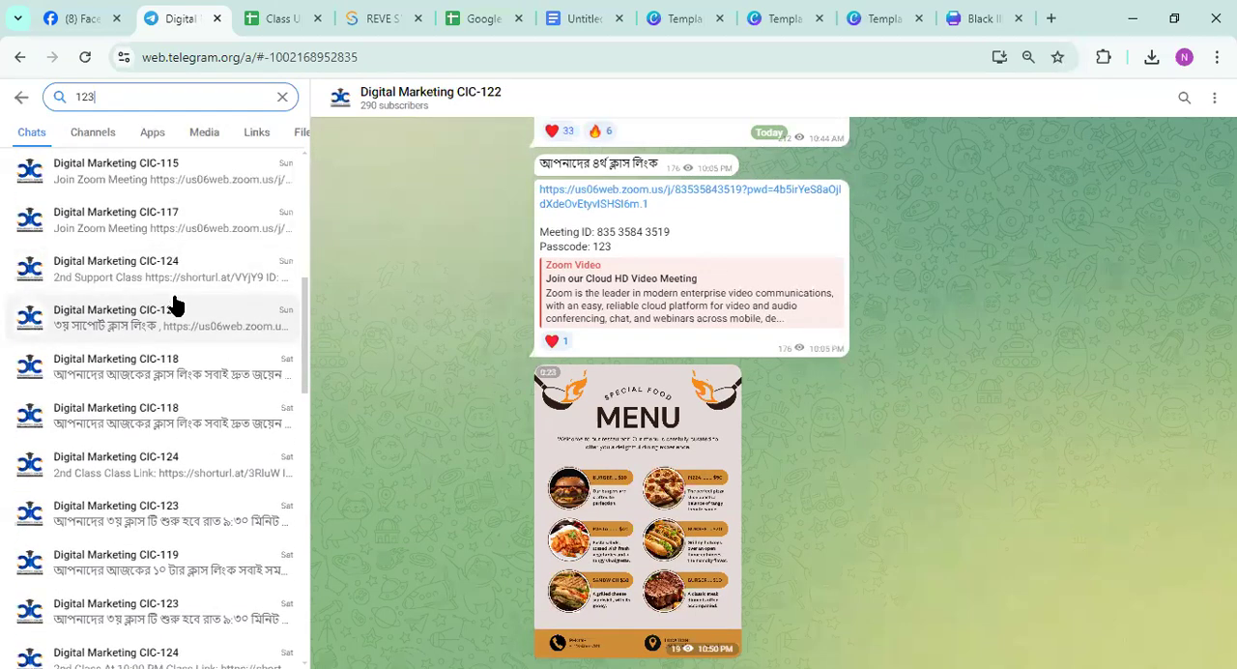
scroll(193, 370, down, 1)
click(169, 519)
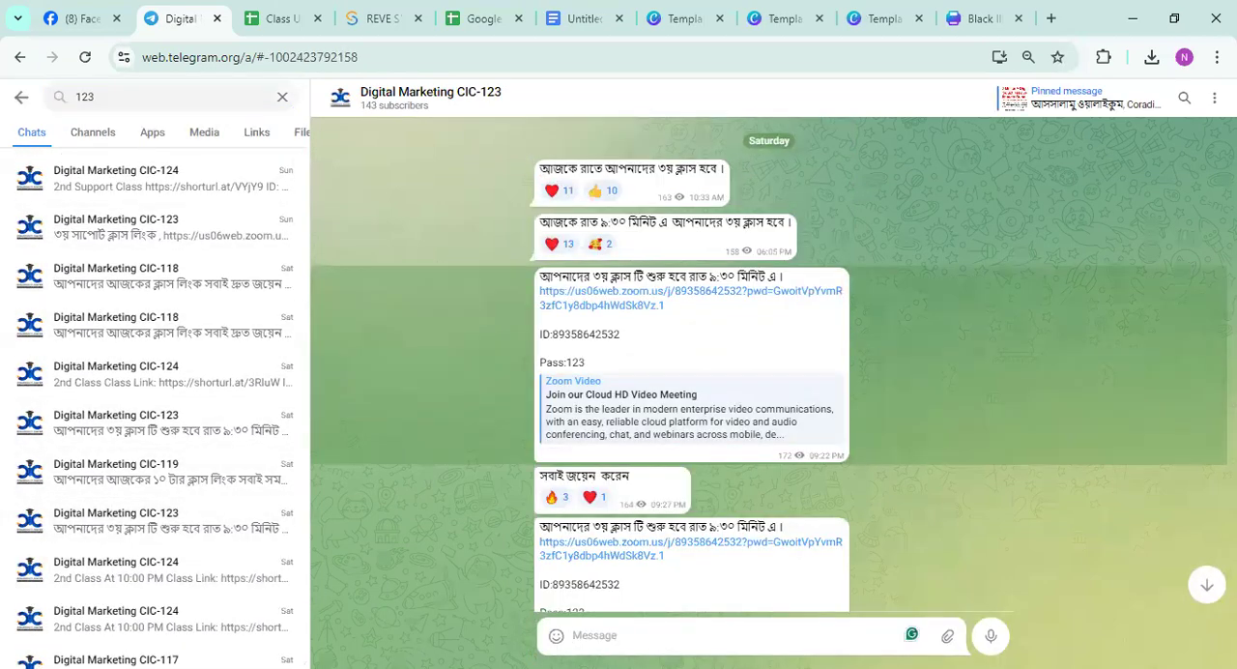
Post the Black Illustrative Restaurant Menu Poster video from Downloads in the channel and play the posted video
mouse_move(947, 638)
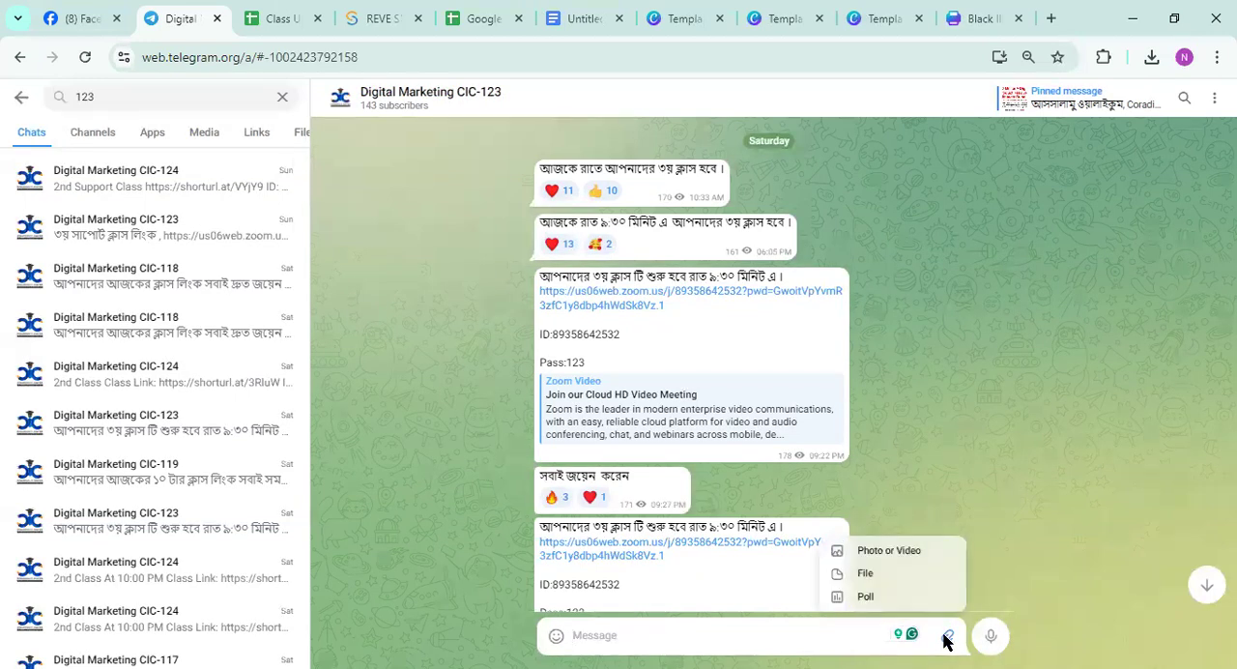
click(925, 554)
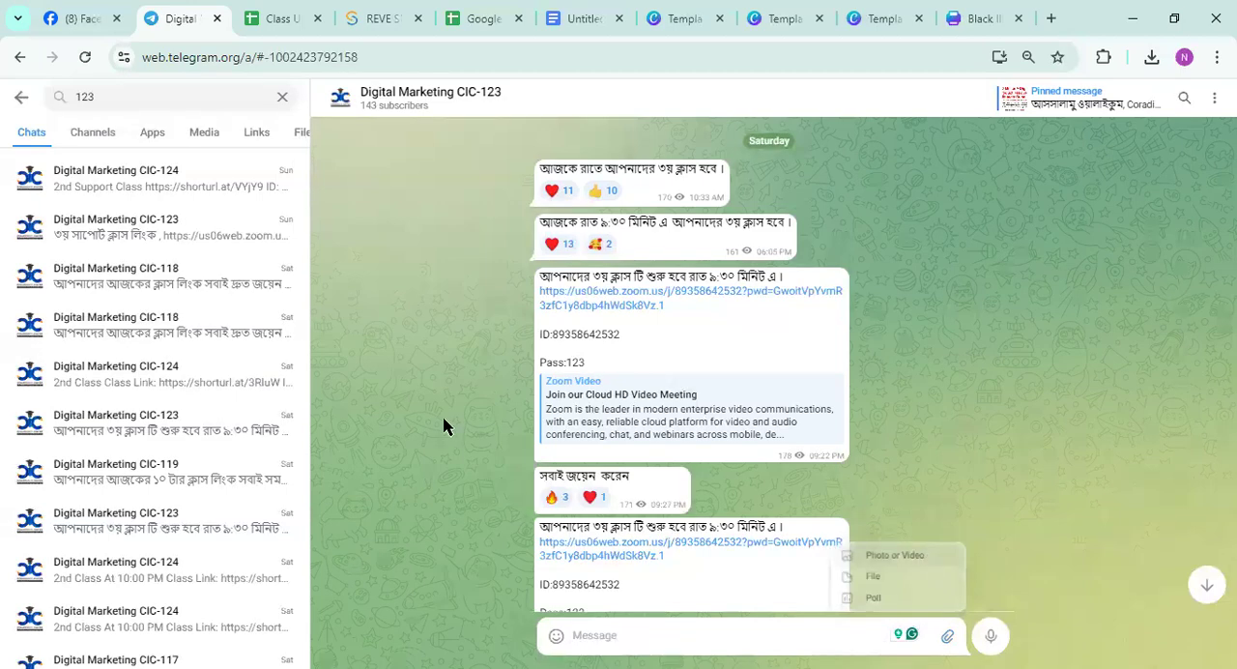
click(196, 290)
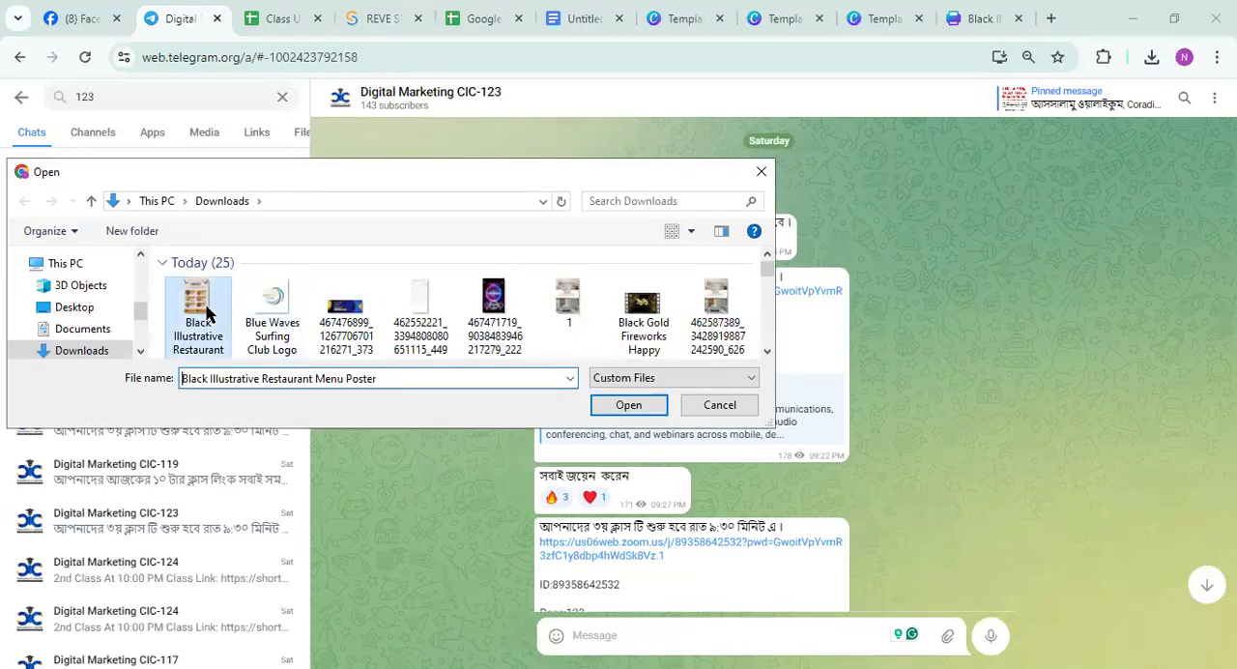
click(624, 405)
key(Escape)
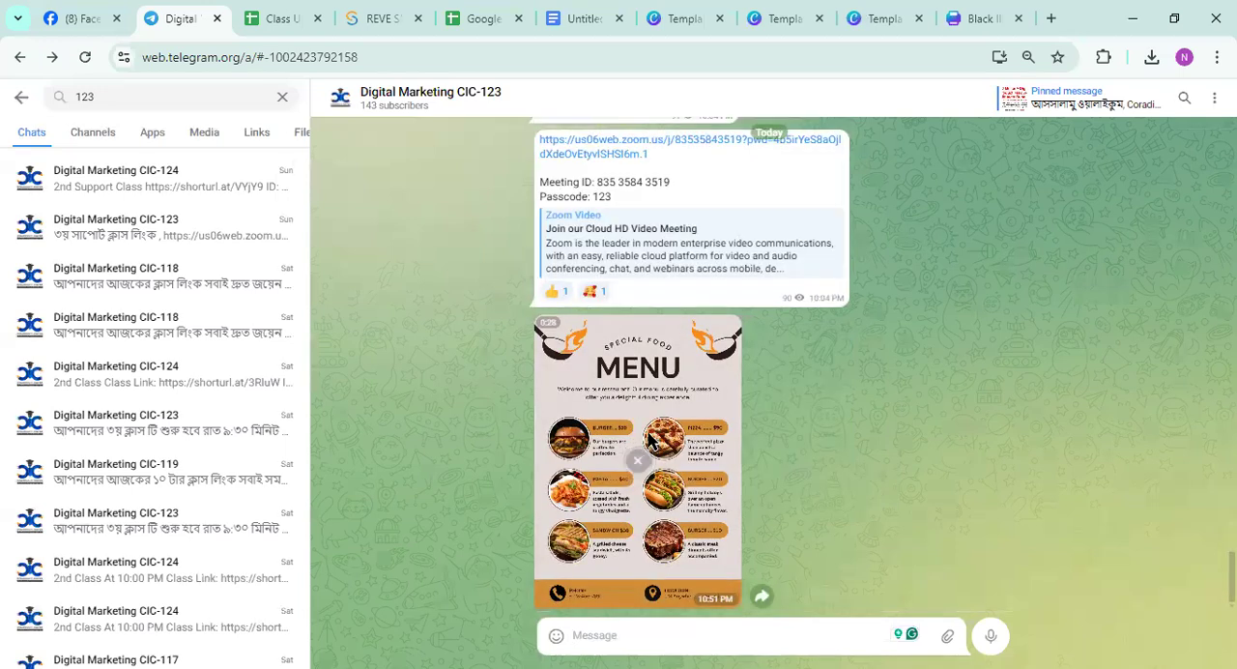
click(650, 441)
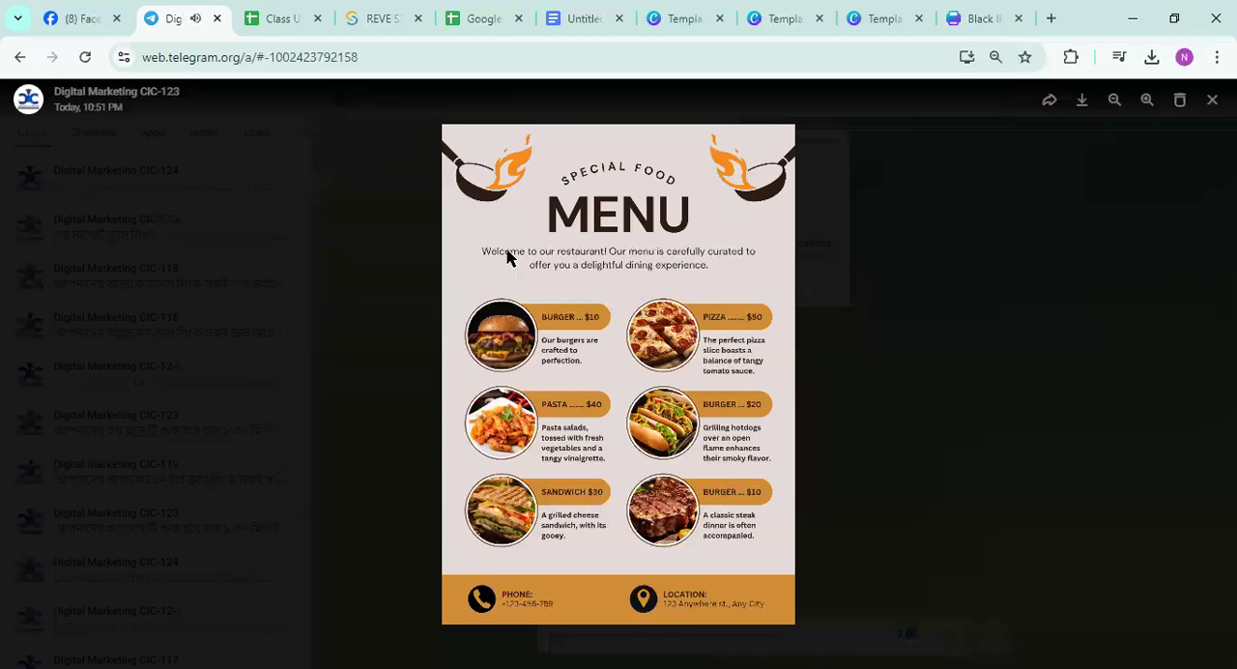
click(1211, 100)
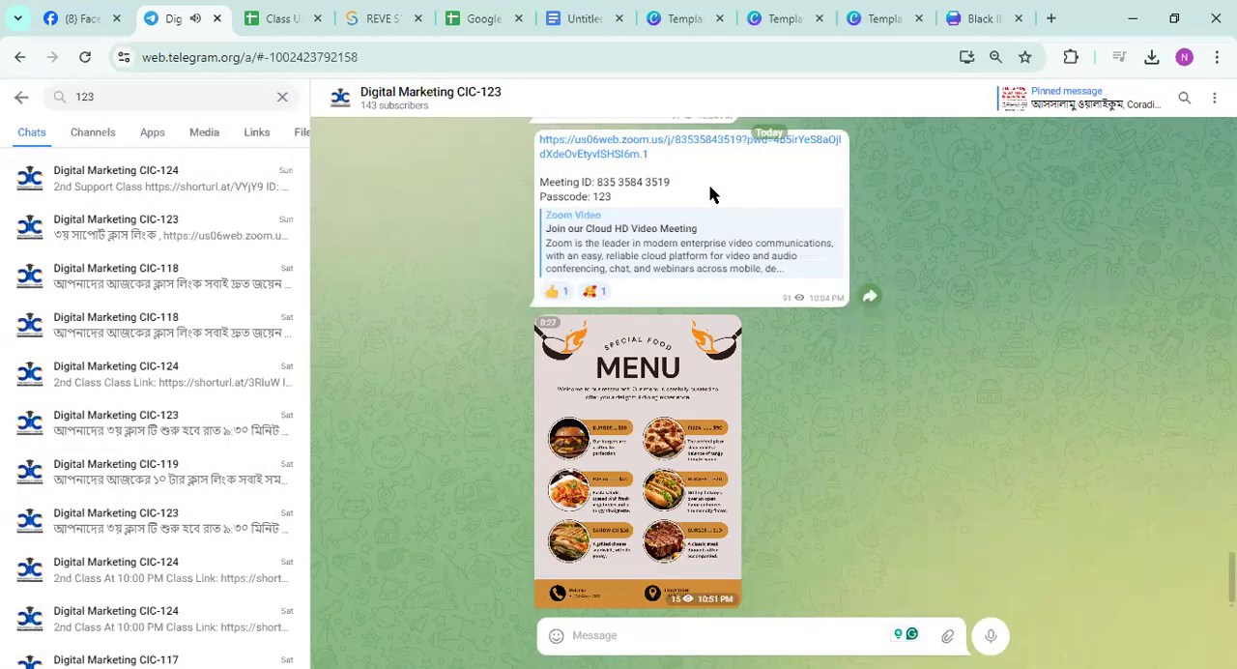
Switch back to Canva's restaurant poster template search and close the open template preview
click(872, 26)
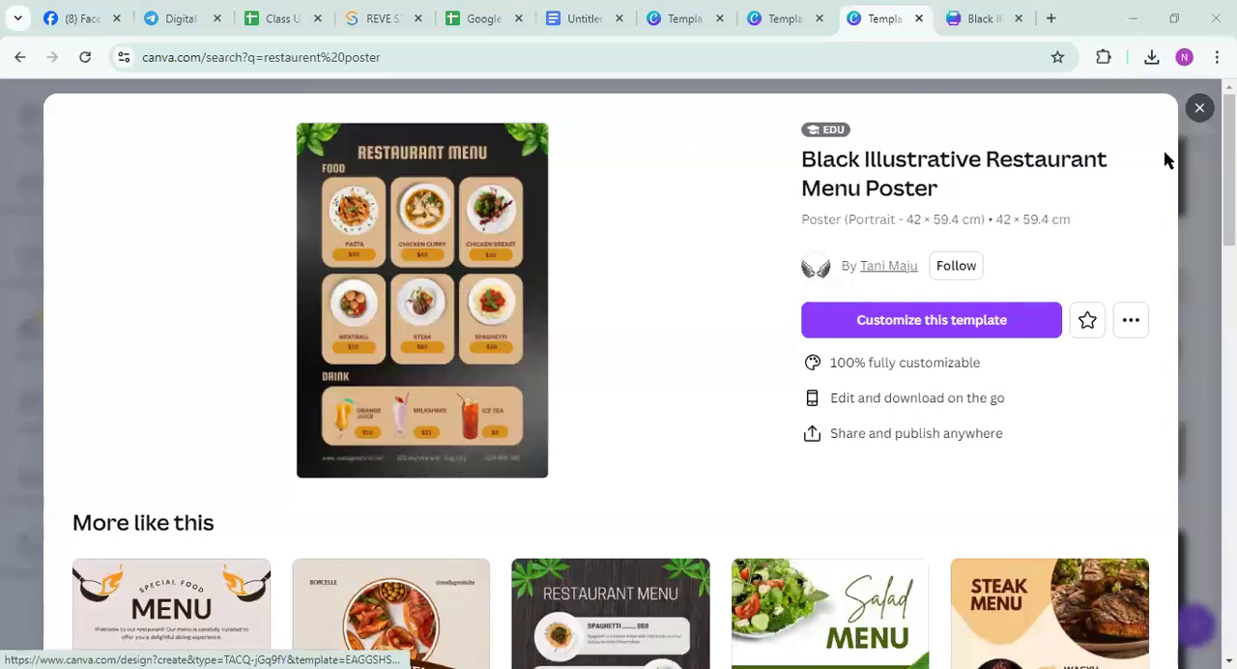
click(1198, 108)
scroll(725, 377, up, 3)
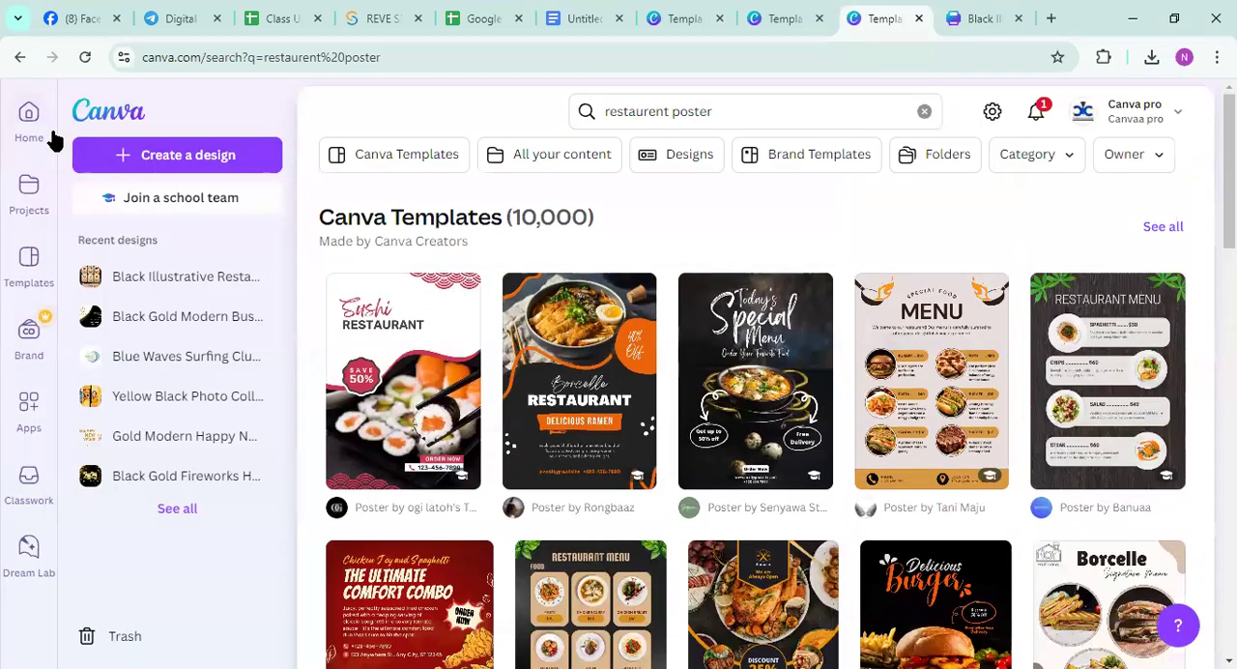
Open the Canva home page, and review the poster, banner and leaflet/flyer item in the Graphics Design with Canva document
click(28, 113)
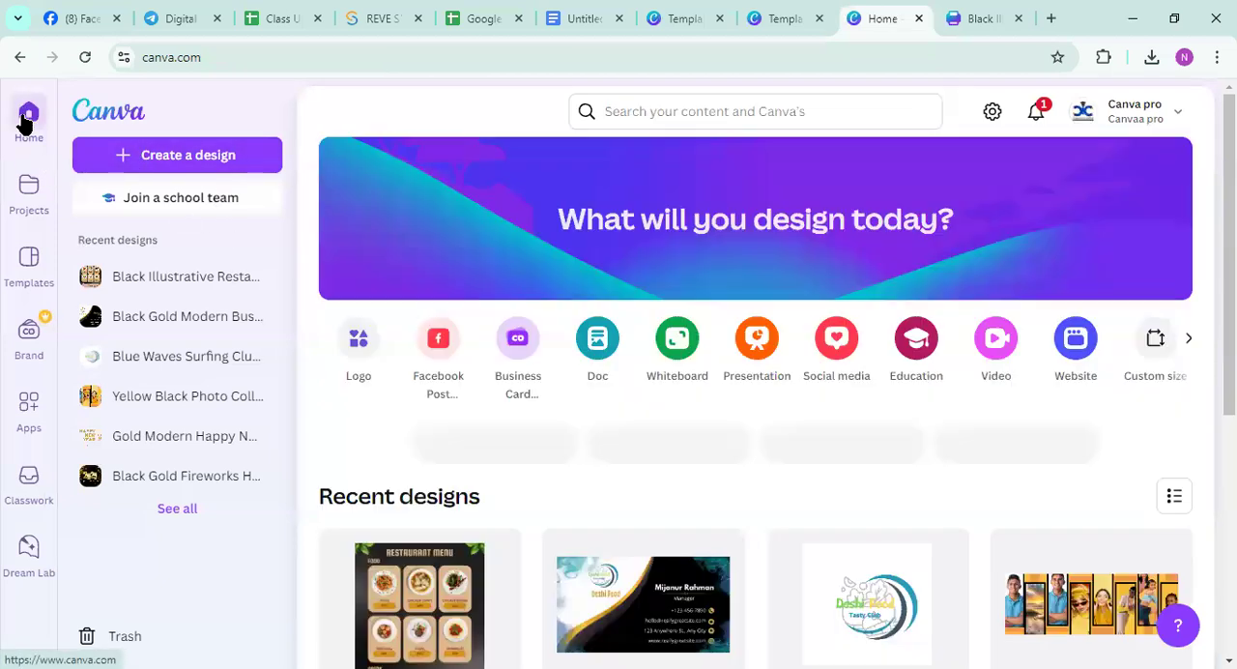
click(583, 18)
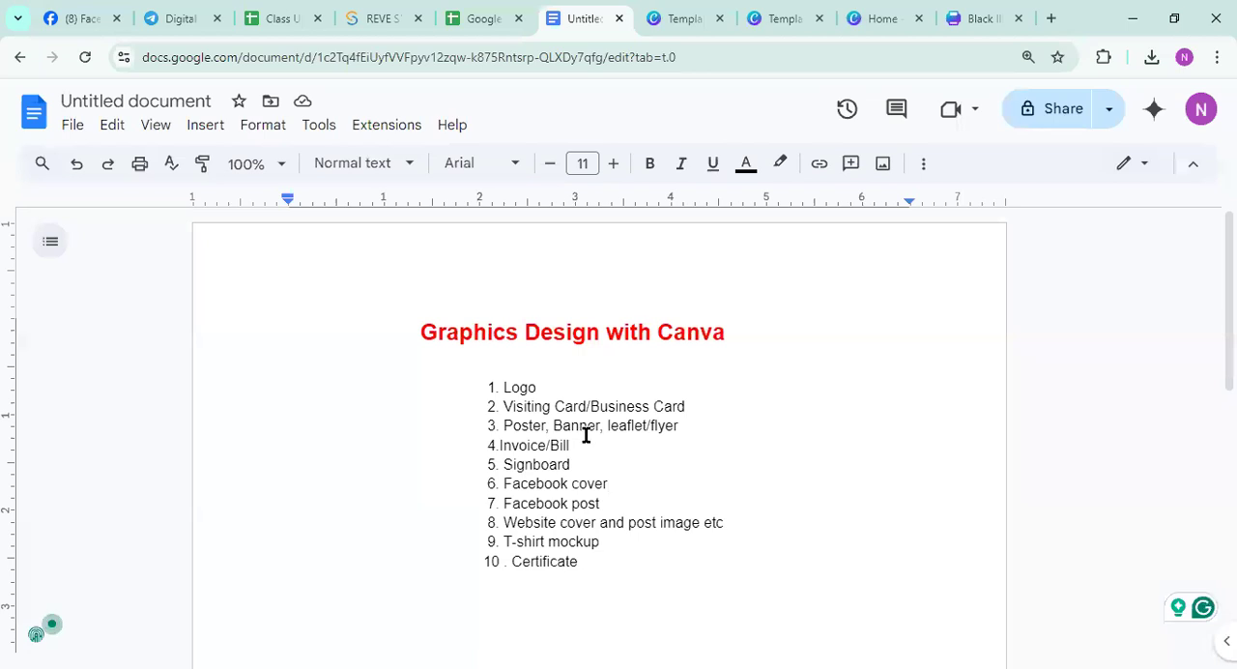
click(504, 428)
drag(528, 428, 601, 430)
click(723, 433)
Switch back to the Canva home page and search for flyer
click(880, 19)
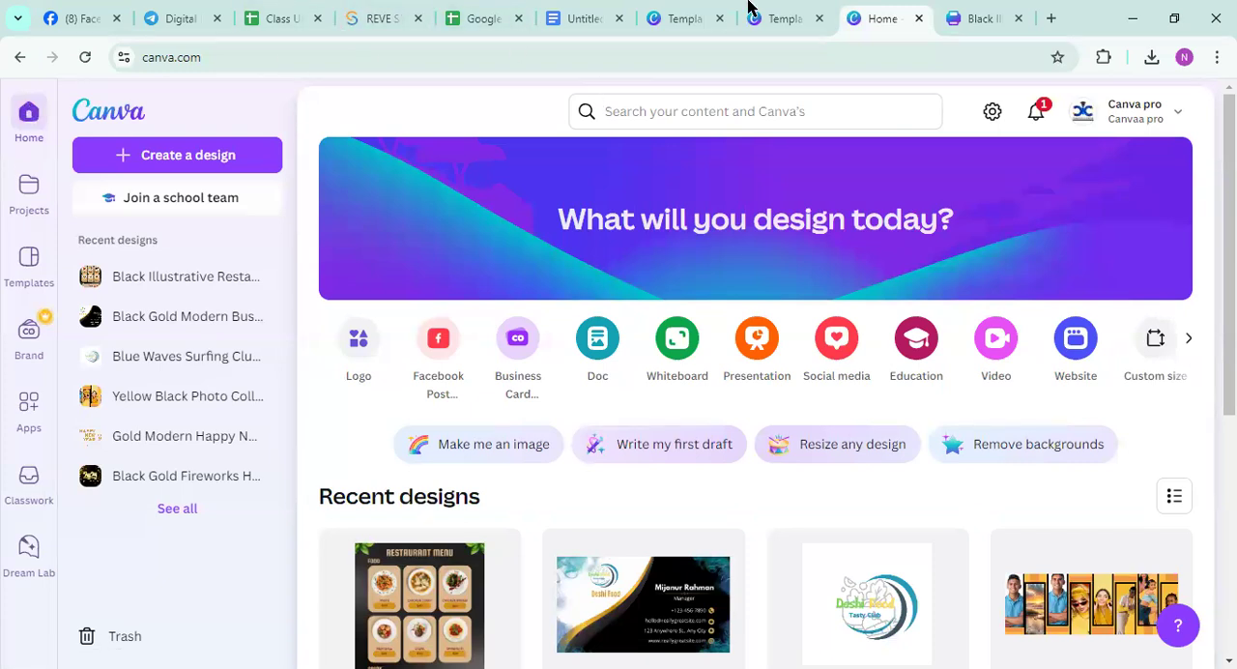
click(585, 185)
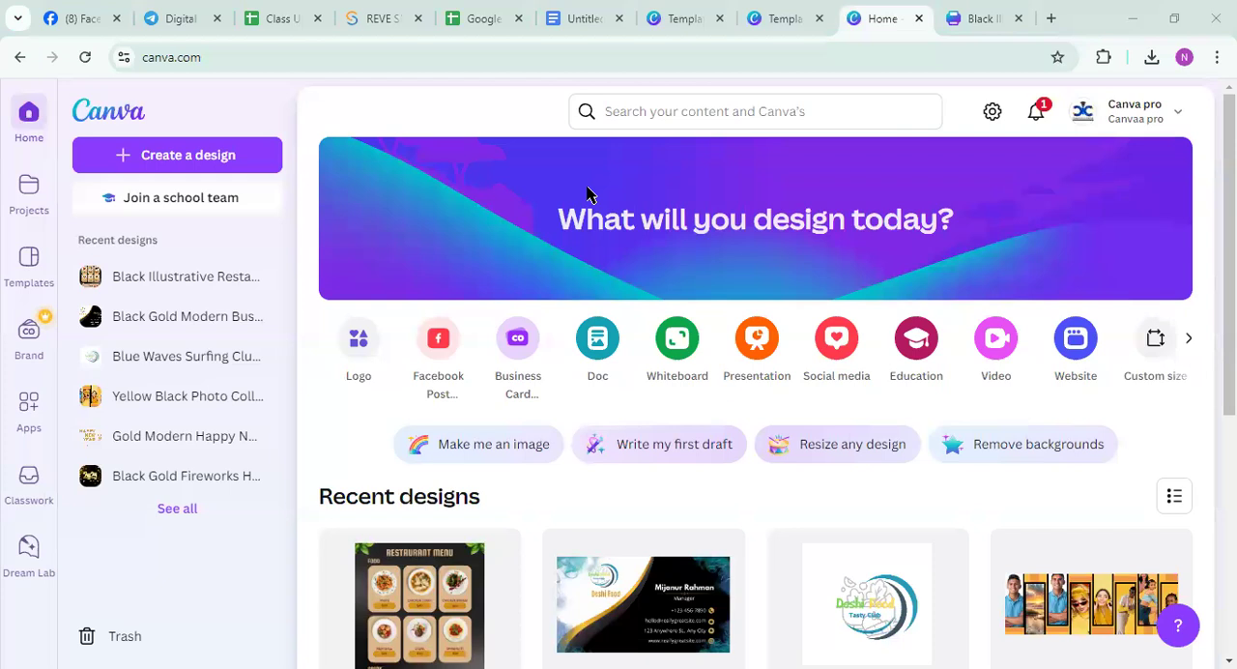
click(623, 109)
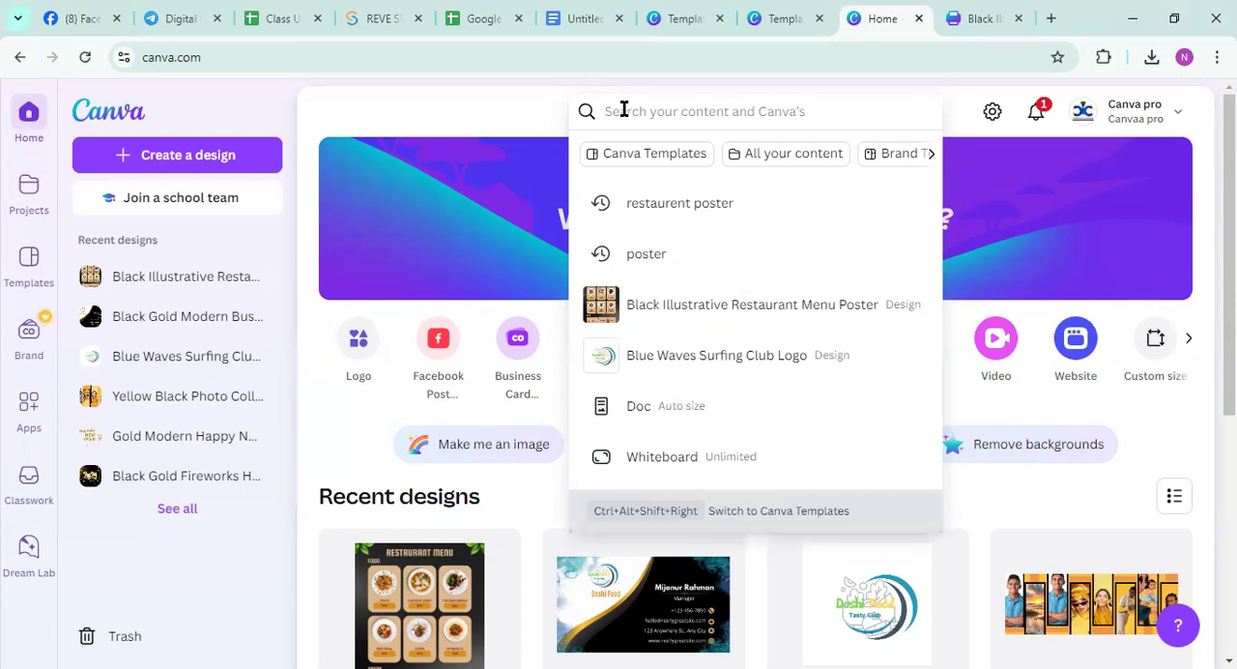
text(flyer)
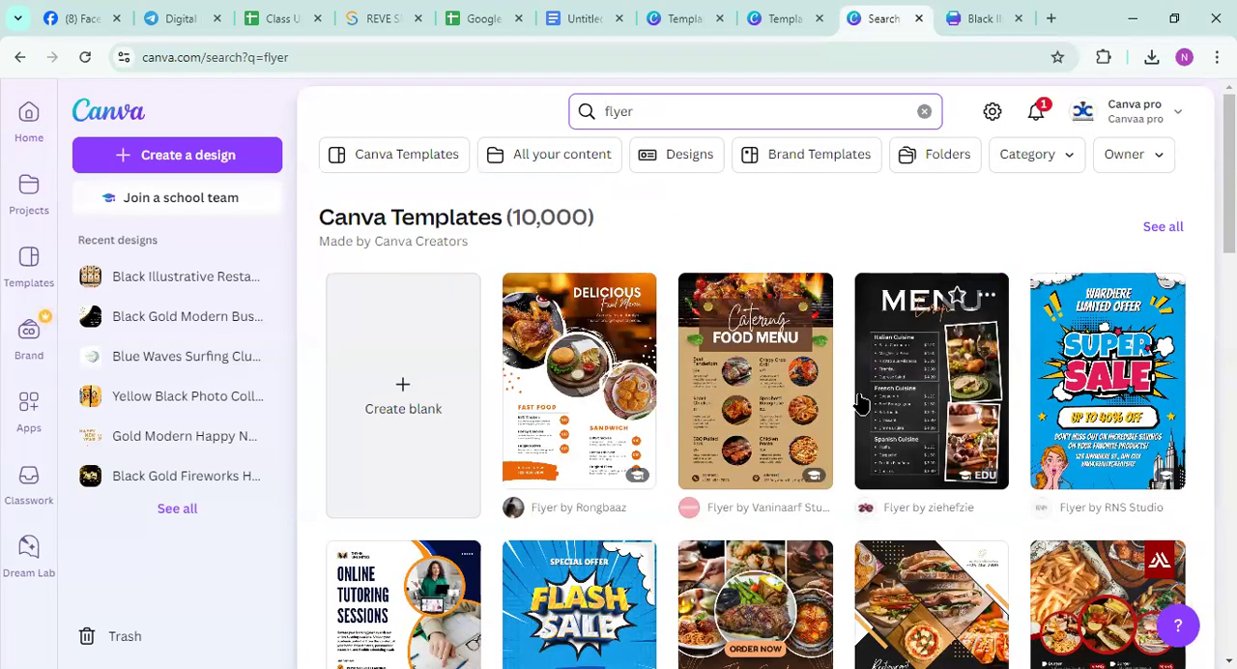
Browse the flyer templates and open the dark Today's Special Menu template for customizing
scroll(601, 388, down, 1)
scroll(600, 388, down, 10)
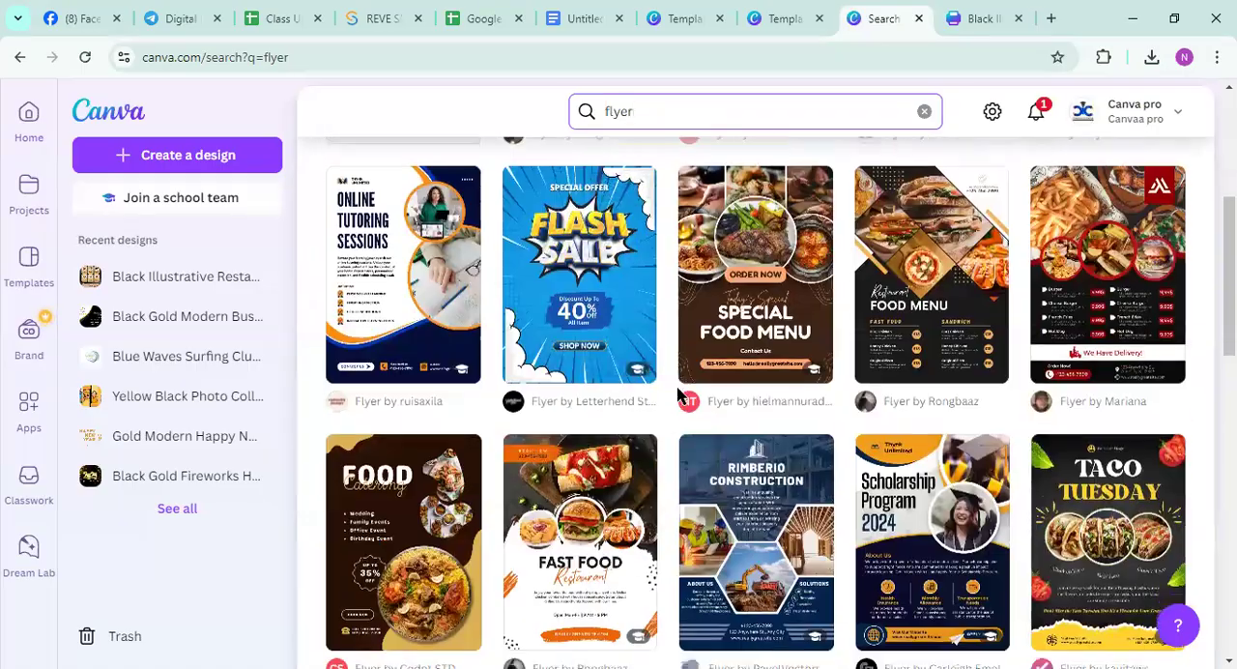
scroll(657, 425, down, 3)
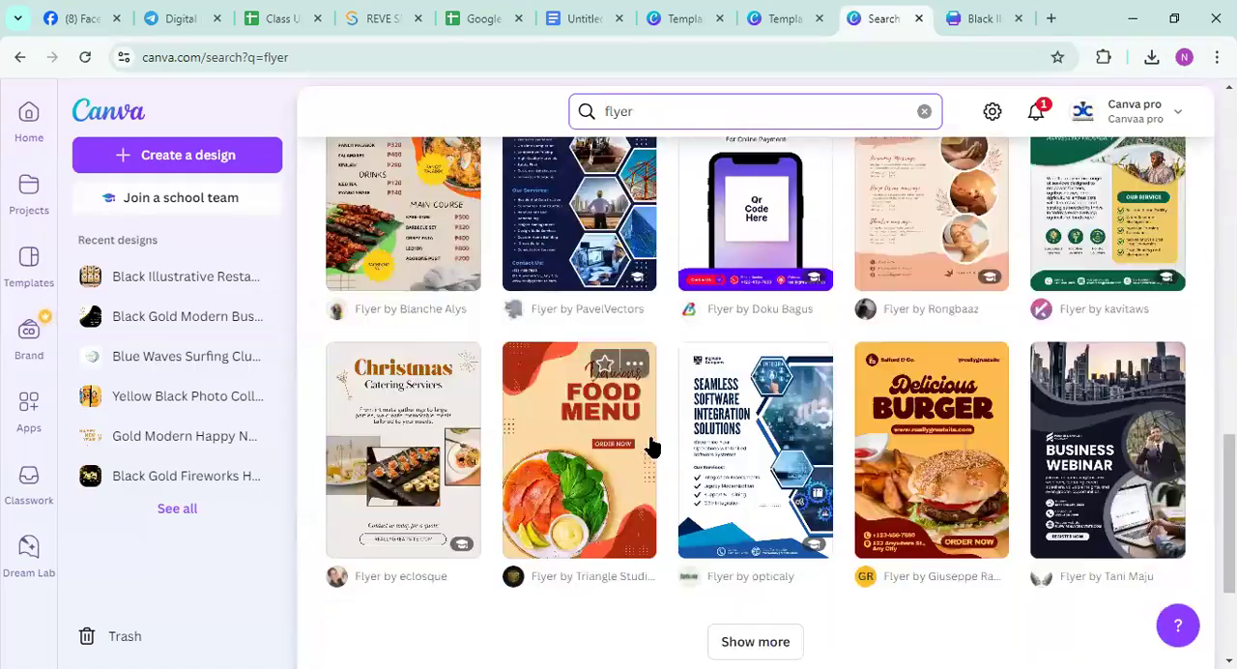
scroll(655, 442, up, 6)
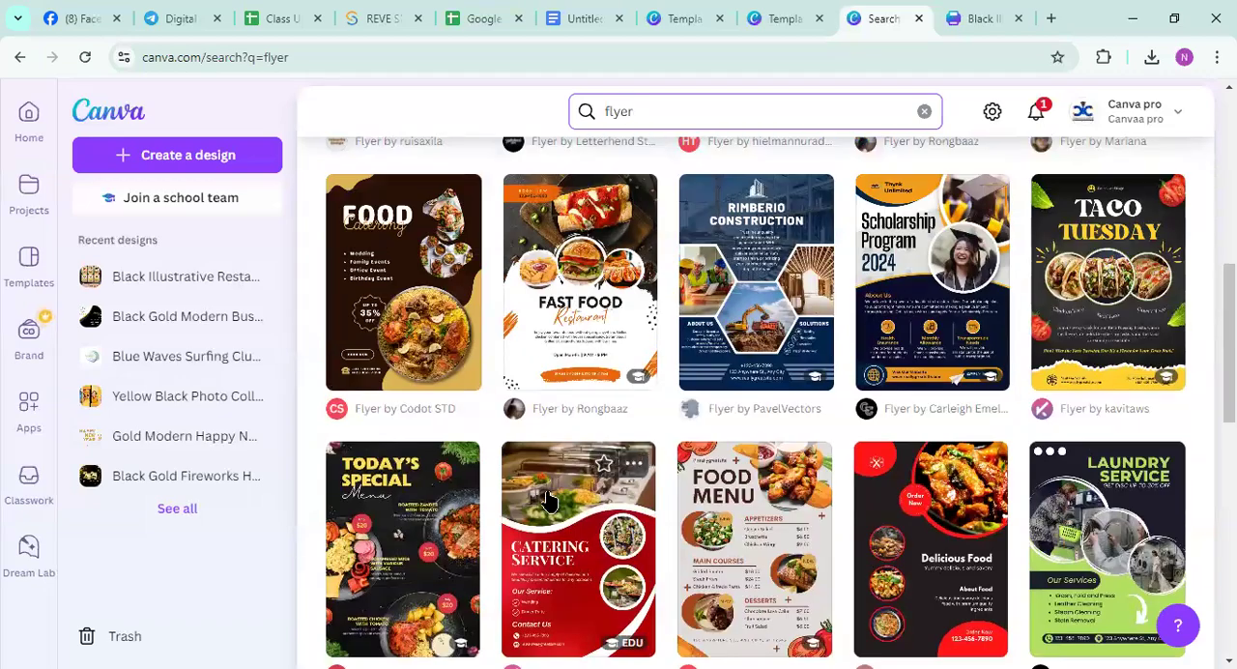
scroll(565, 537, down, 4)
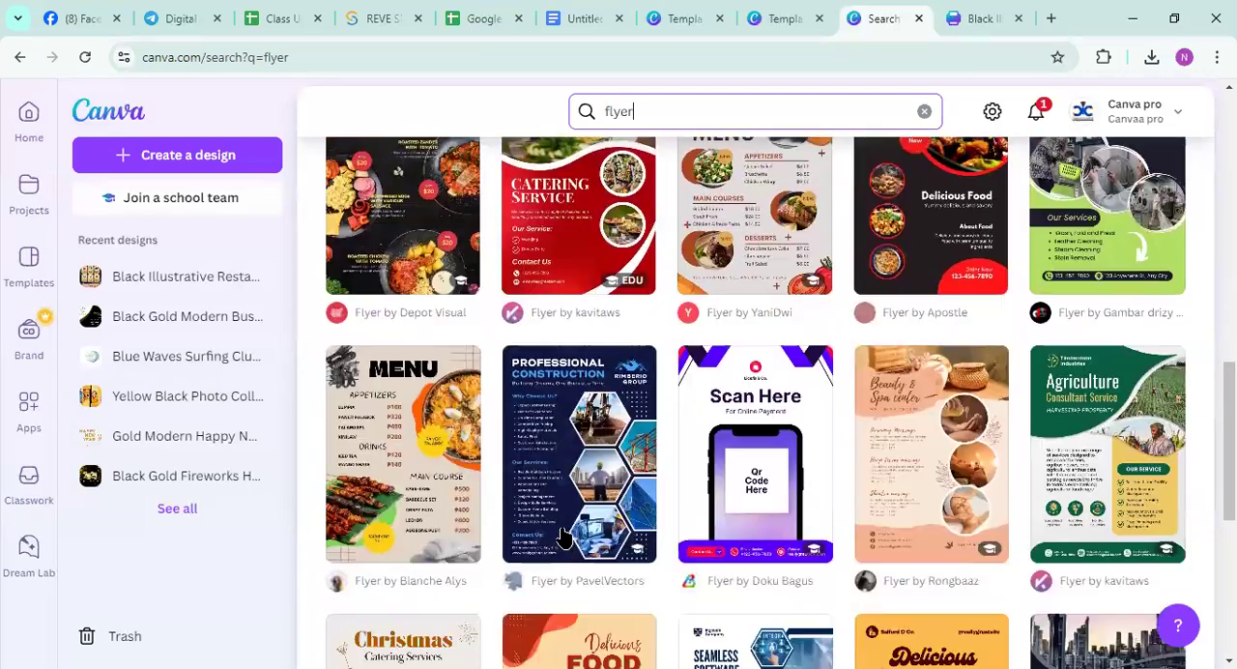
click(395, 221)
click(908, 352)
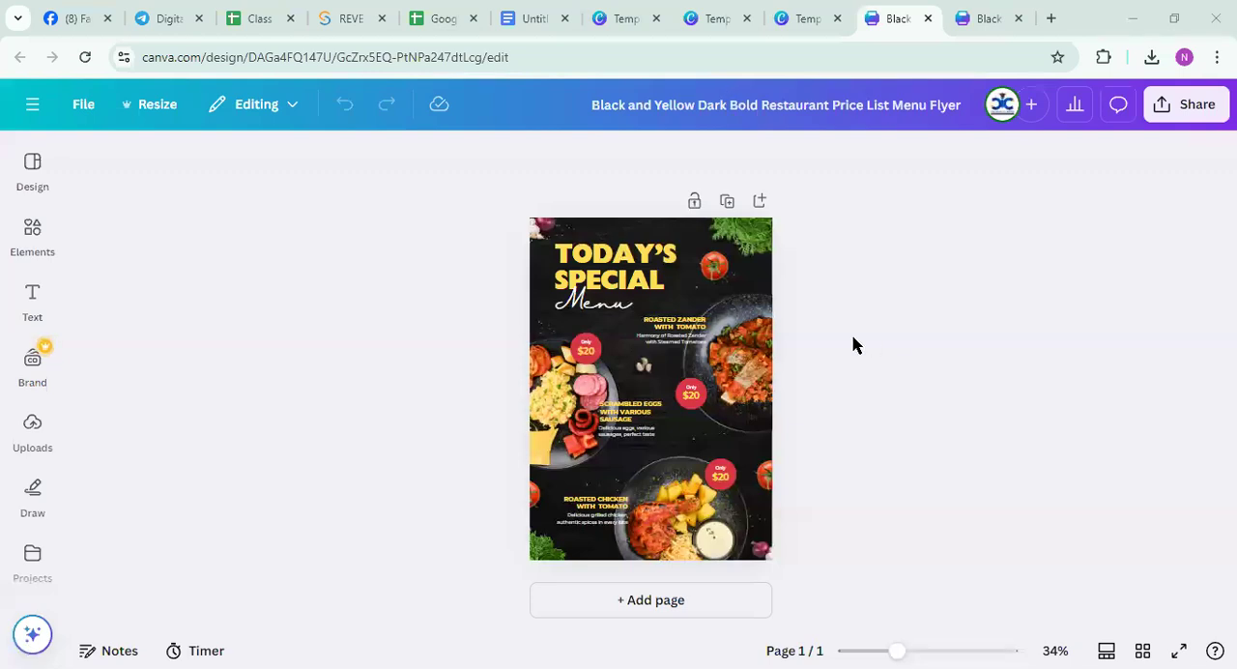
Add a blank second page to the flyer, compare it with the first page and delete it
click(639, 235)
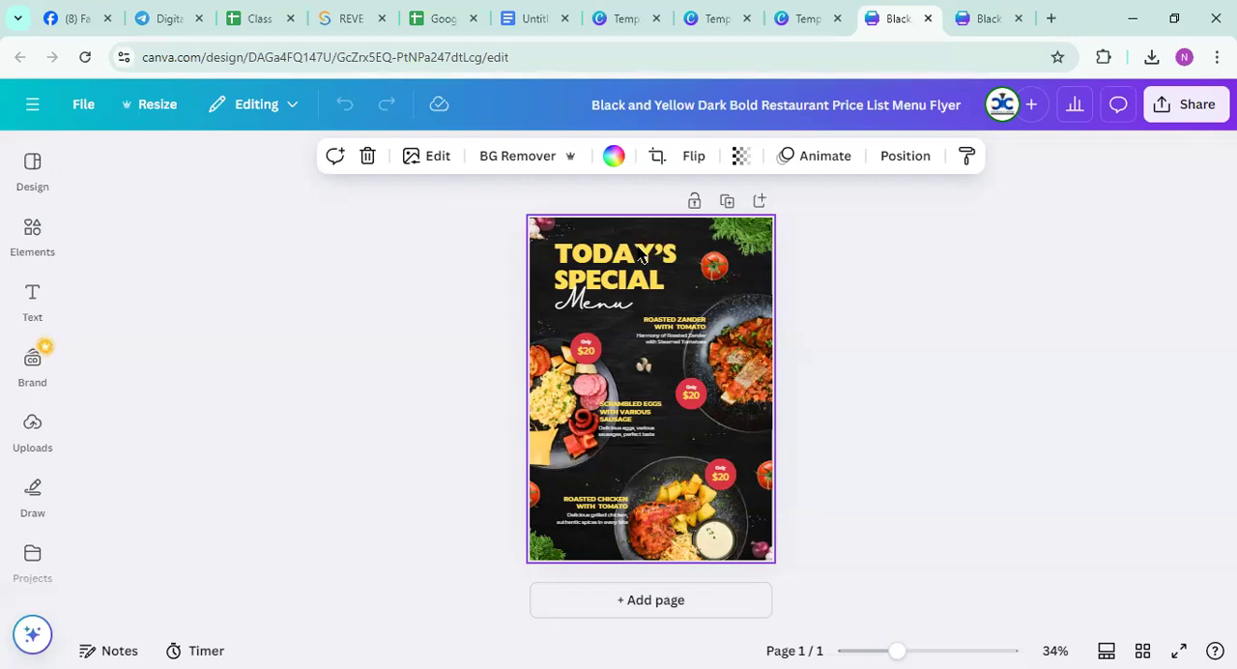
click(638, 607)
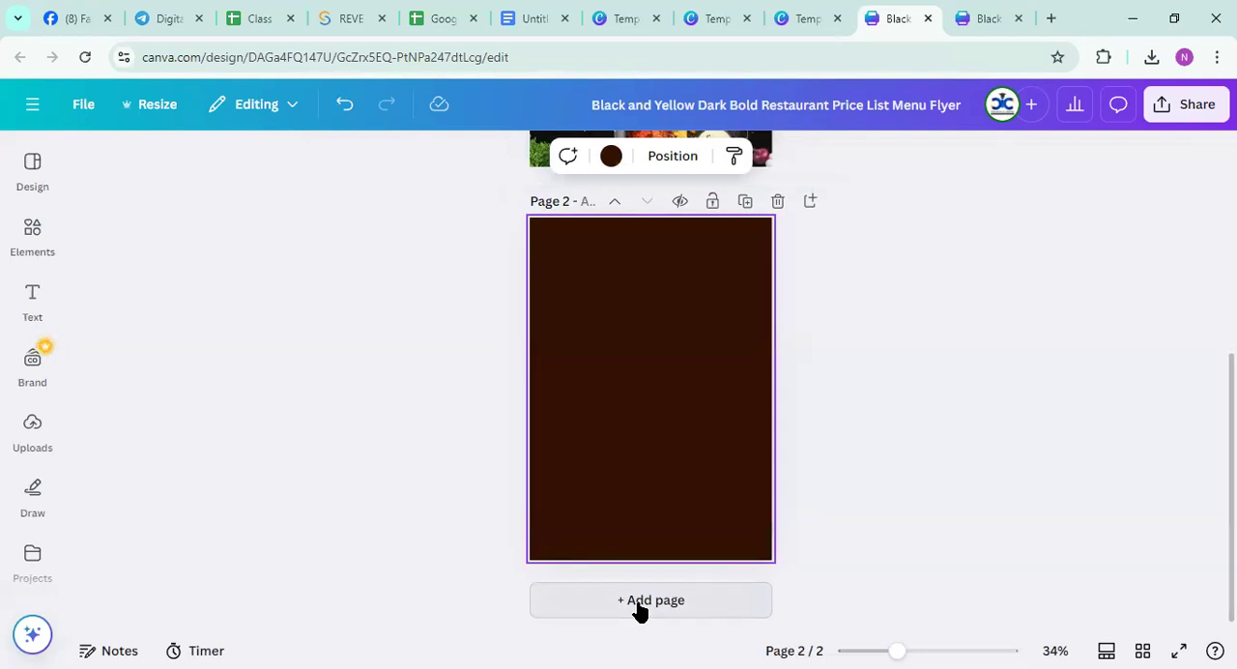
scroll(674, 448, up, 5)
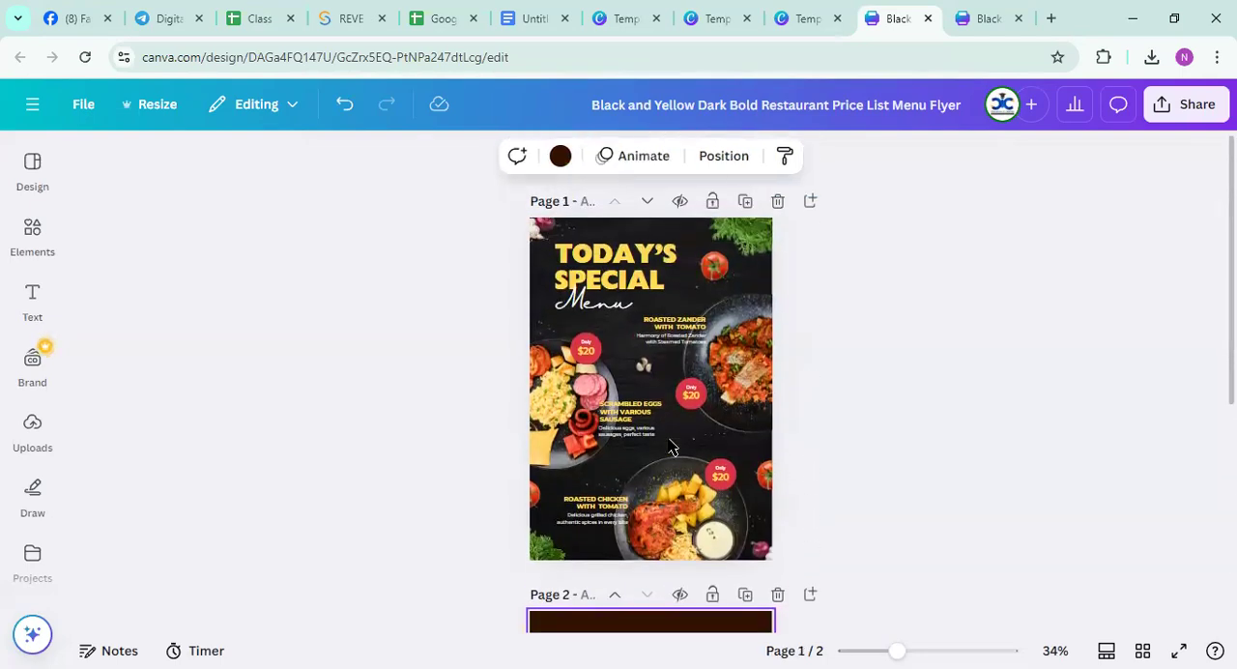
scroll(663, 546, down, 3)
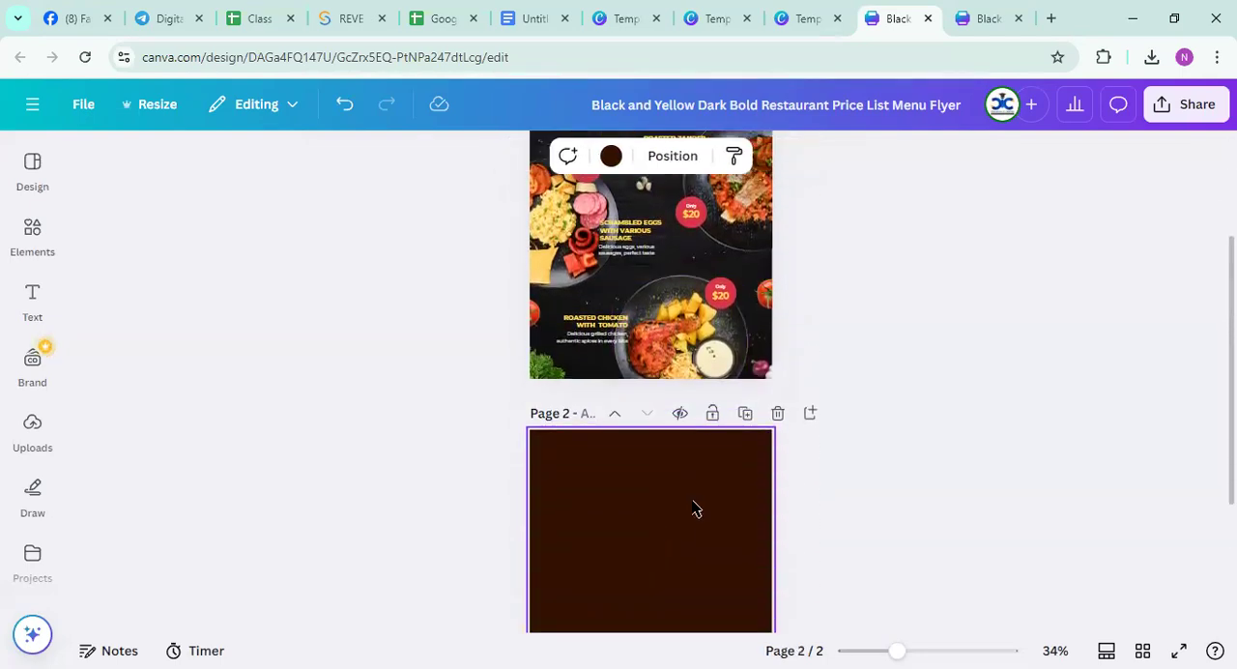
scroll(683, 521, down, 3)
click(777, 201)
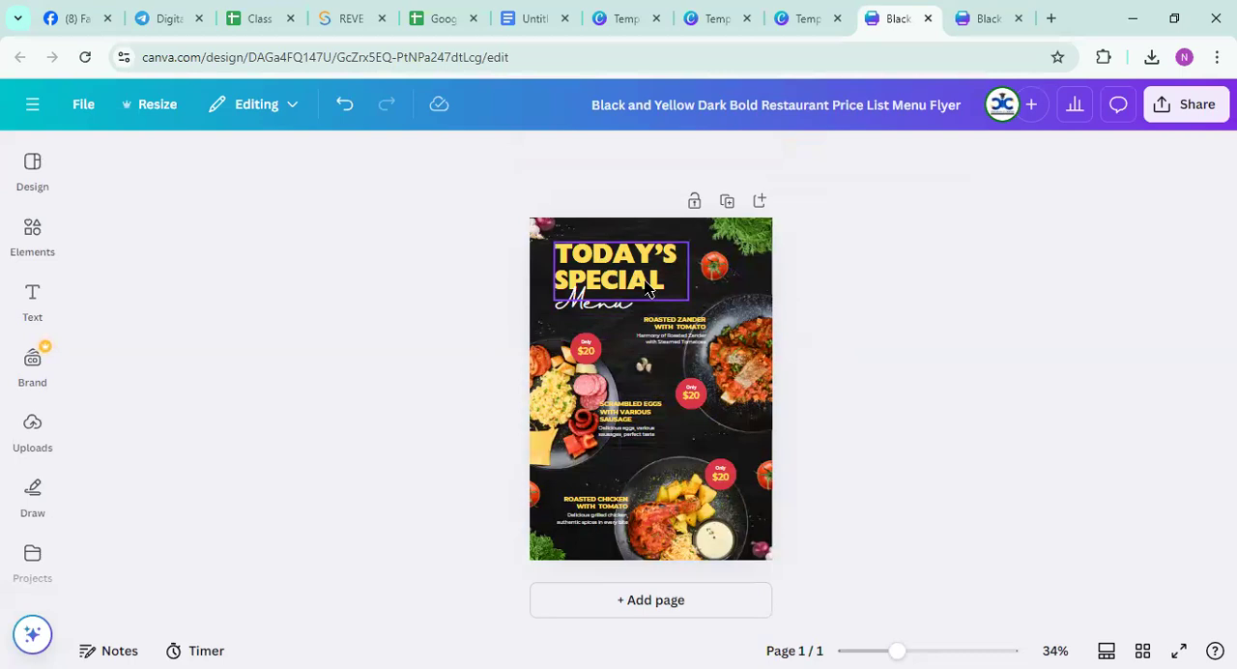
Replace the flyer's TODAY'S SPECIAL heading with DESHI FOOD'S SPECIAL
double_click(610, 249)
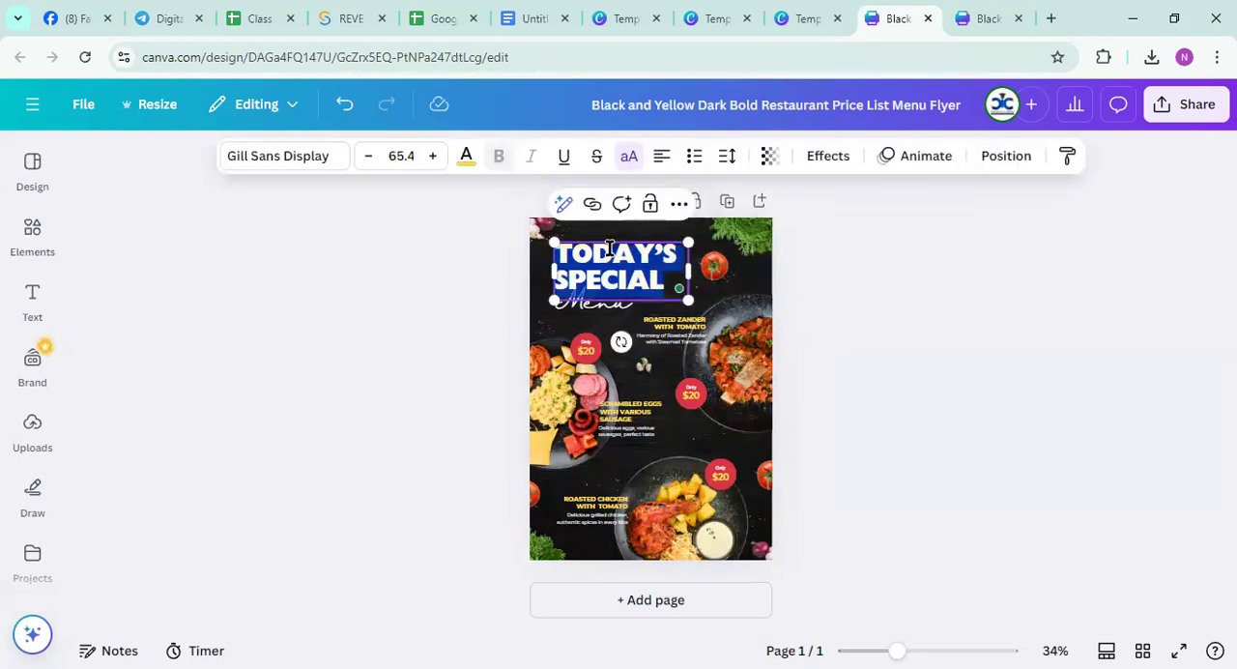
text(DESHI)
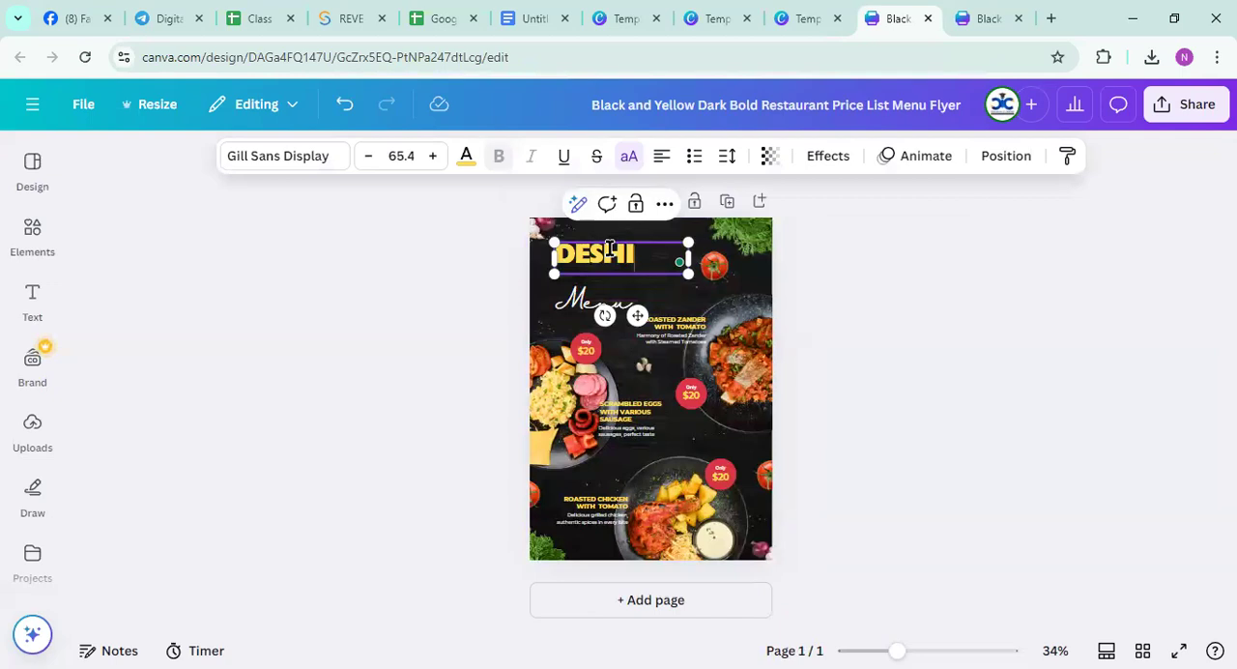
text( FOOD'S)
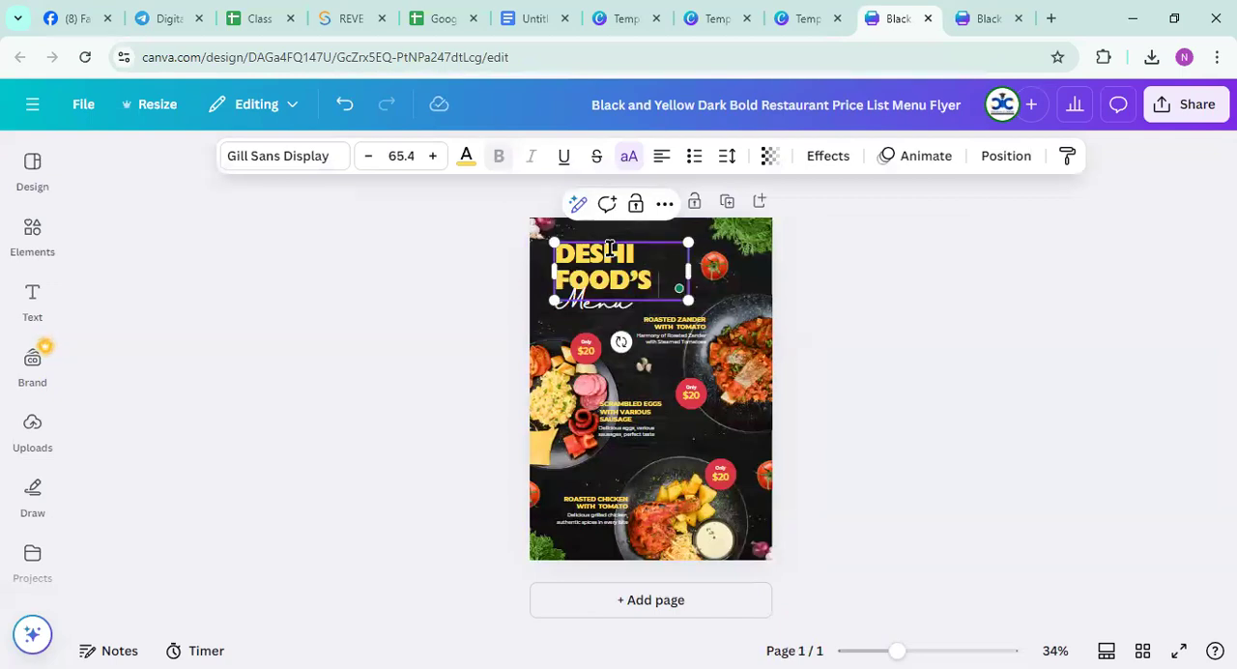
text( SPEC)
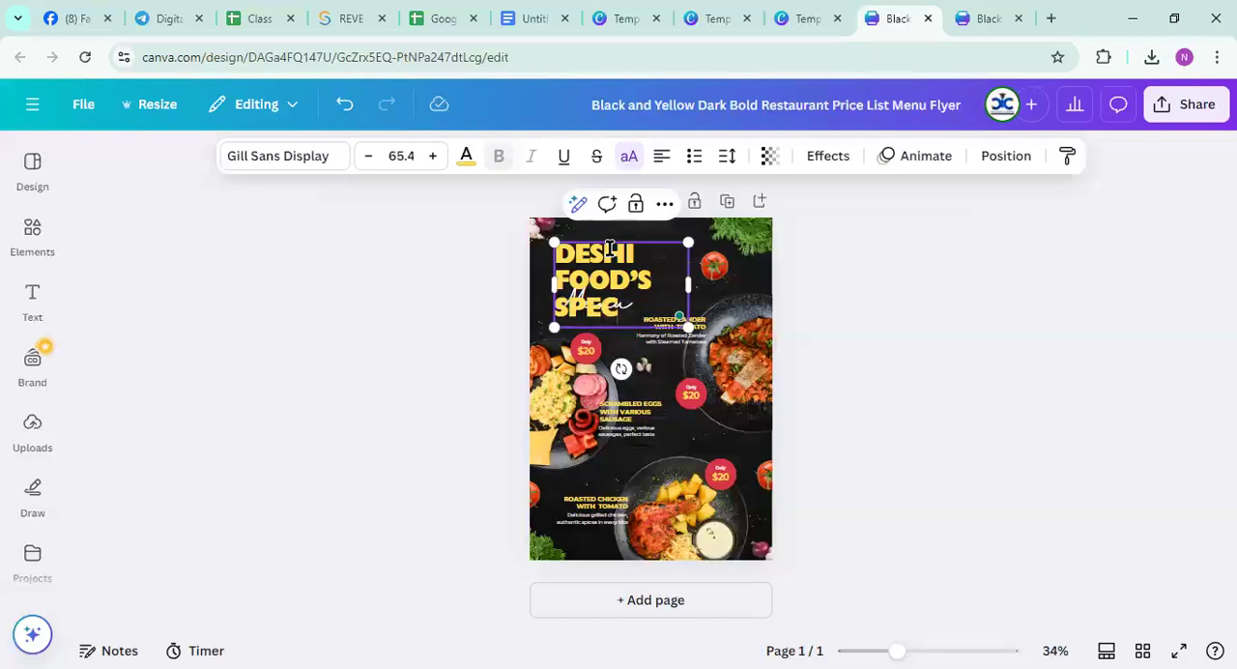
text(IAL)
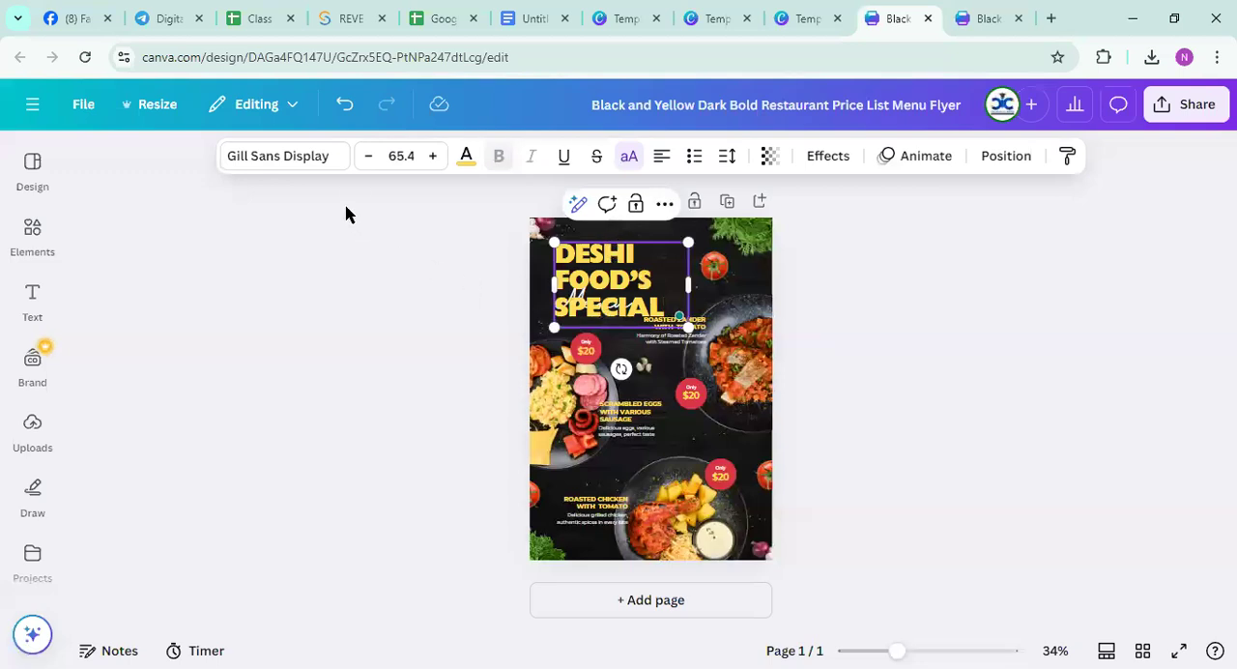
Reduce the DESHI FOOD'S SPECIAL heading's font size to 46.4 so it fits on two lines
click(367, 156)
click(367, 157)
click(367, 157)
click(368, 156)
click(367, 156)
double_click(367, 156)
double_click(367, 157)
double_click(367, 157)
triple_click(367, 156)
double_click(368, 156)
double_click(368, 157)
click(368, 157)
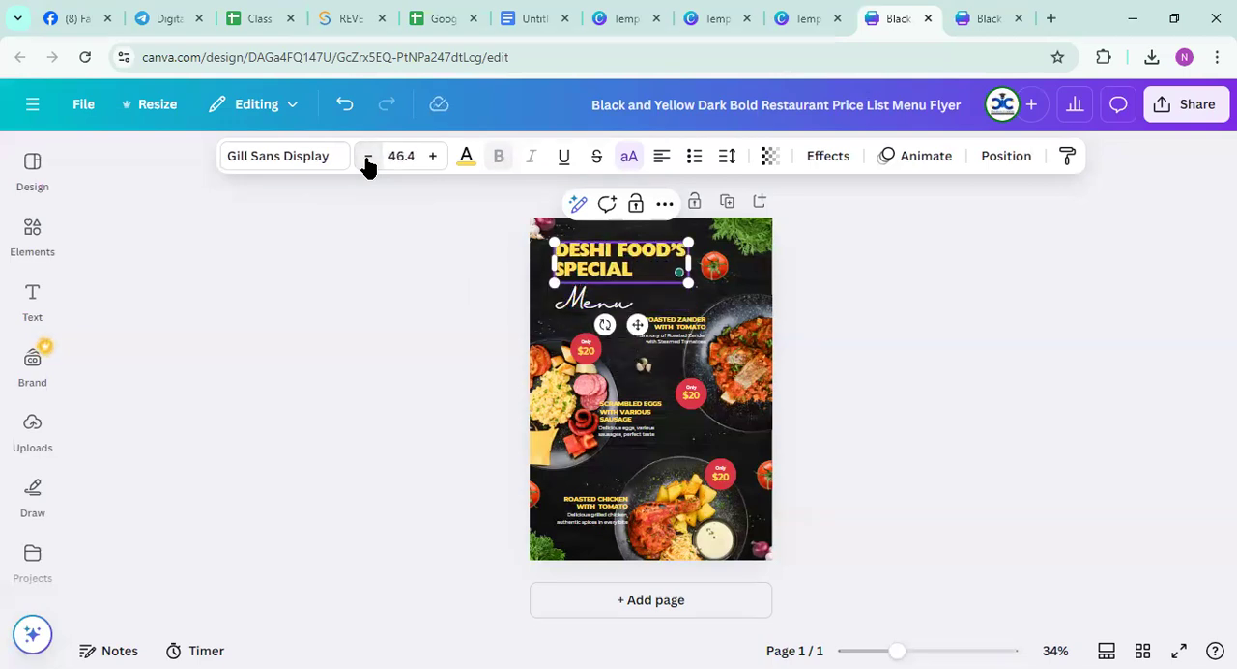
Try the AiryFly font on the heading, and set its font to Archivo Black
click(290, 164)
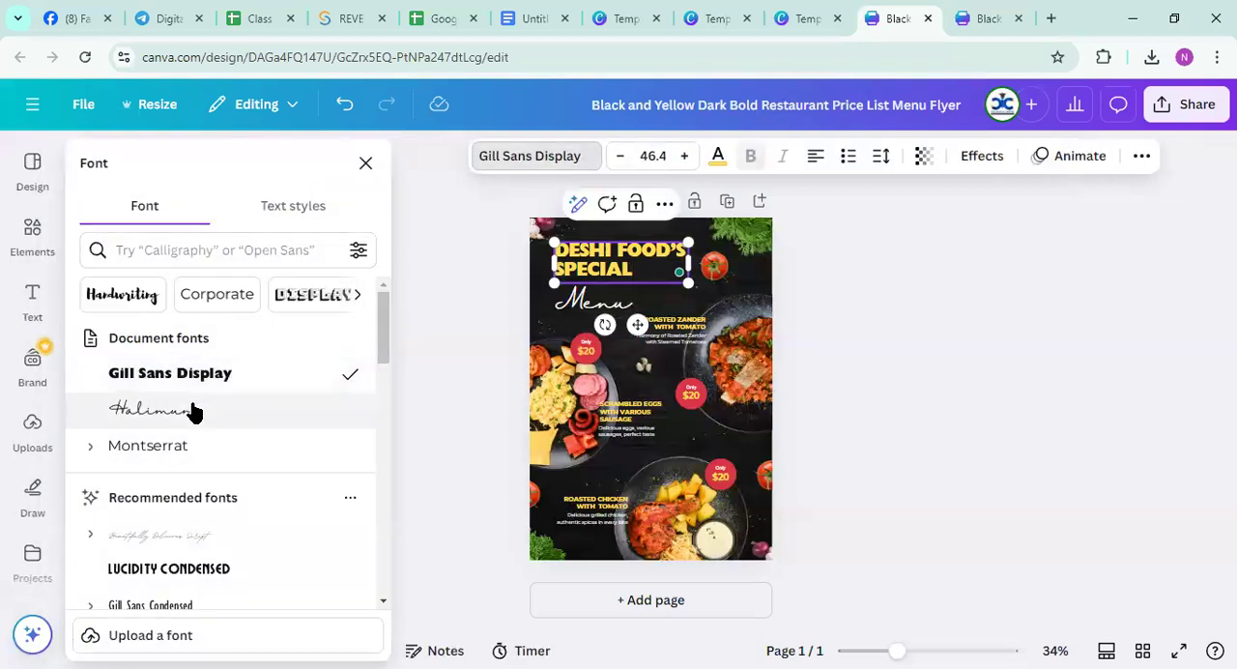
scroll(193, 450, down, 5)
click(151, 323)
scroll(166, 381, down, 5)
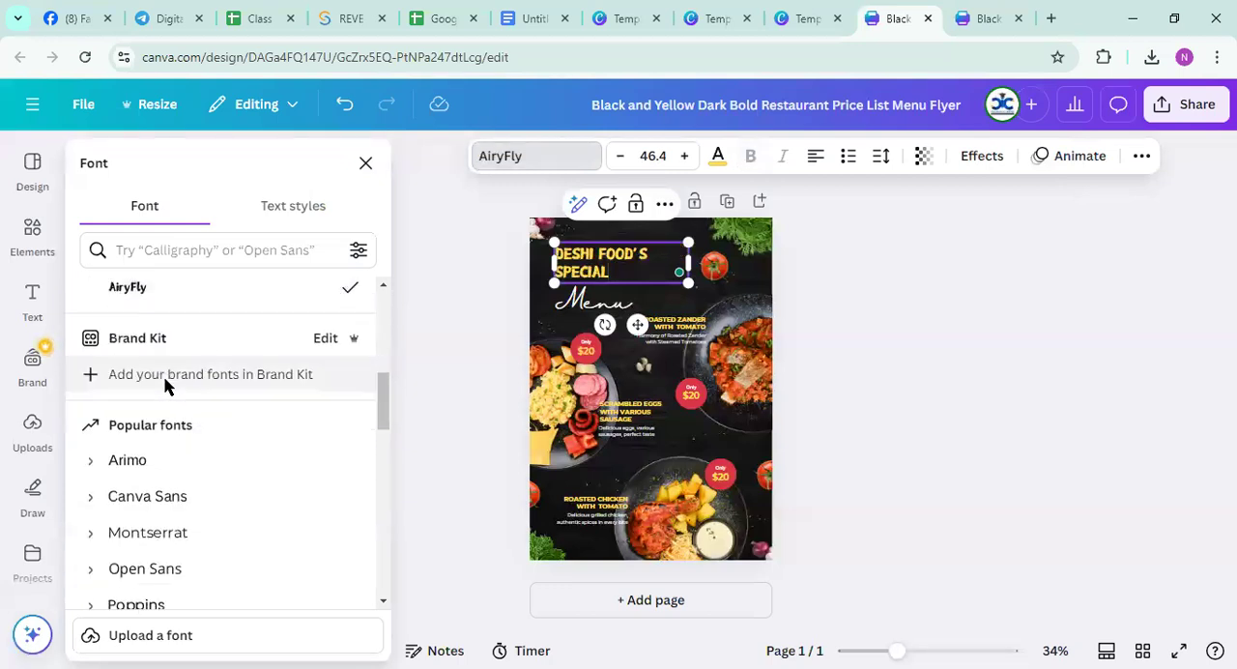
click(174, 450)
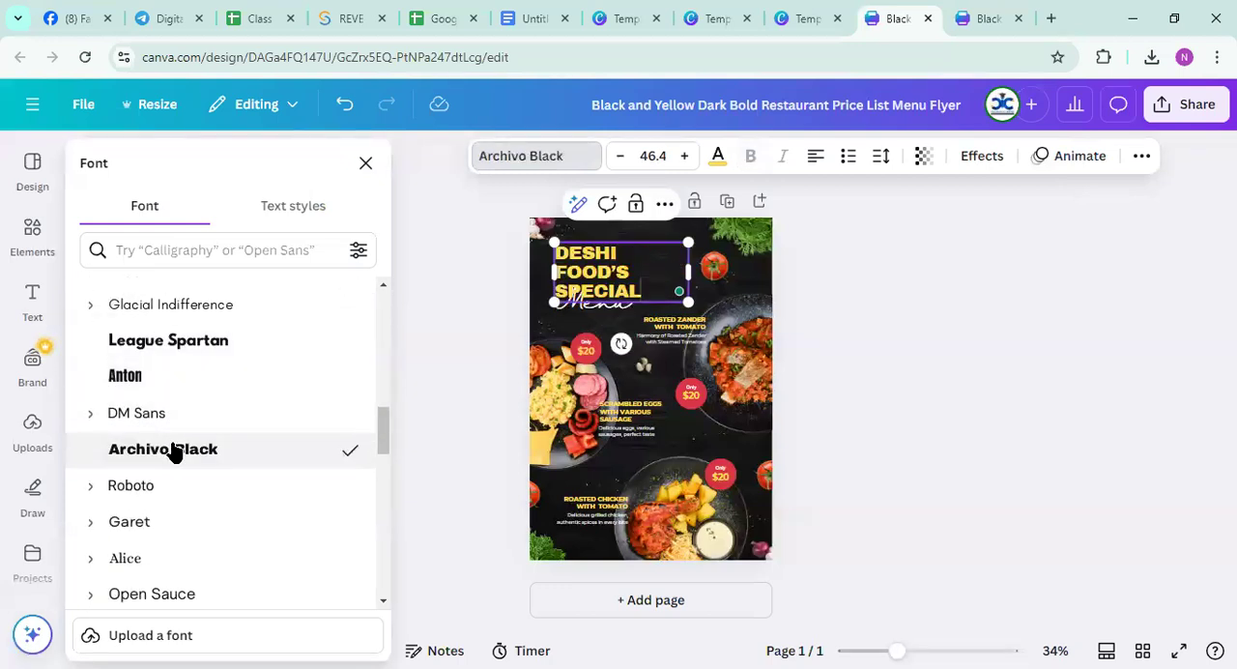
Reduce the Archivo Black heading's font size to 35.4
click(616, 157)
click(616, 157)
click(616, 157)
click(615, 157)
click(615, 157)
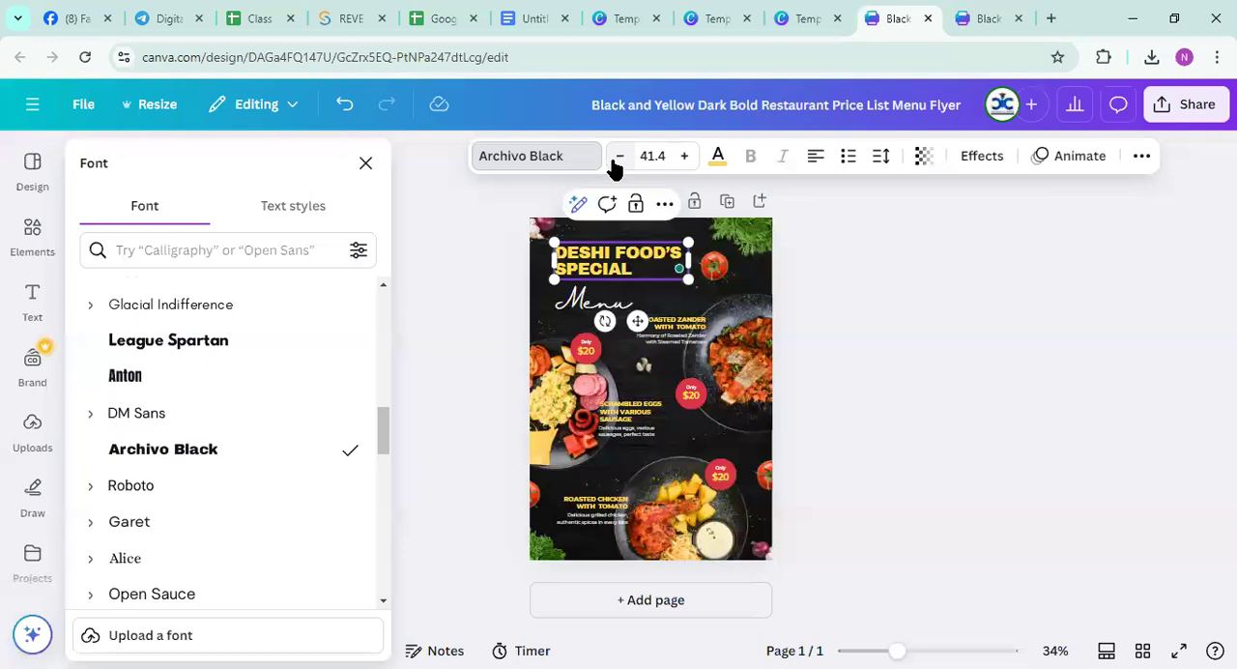
click(615, 160)
click(615, 159)
click(614, 159)
click(614, 159)
click(614, 160)
click(615, 159)
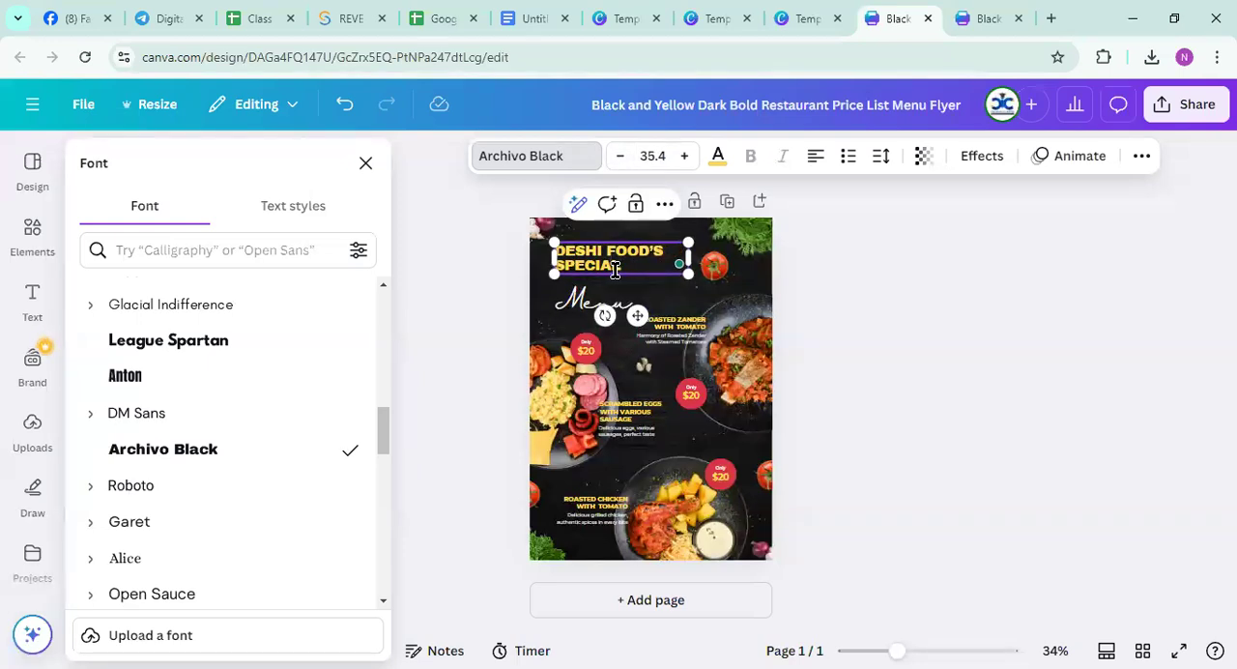
Place the cursor before SPECIAL in the heading and scale the text box up to a font size of about 77.7
double_click(560, 257)
click(559, 259)
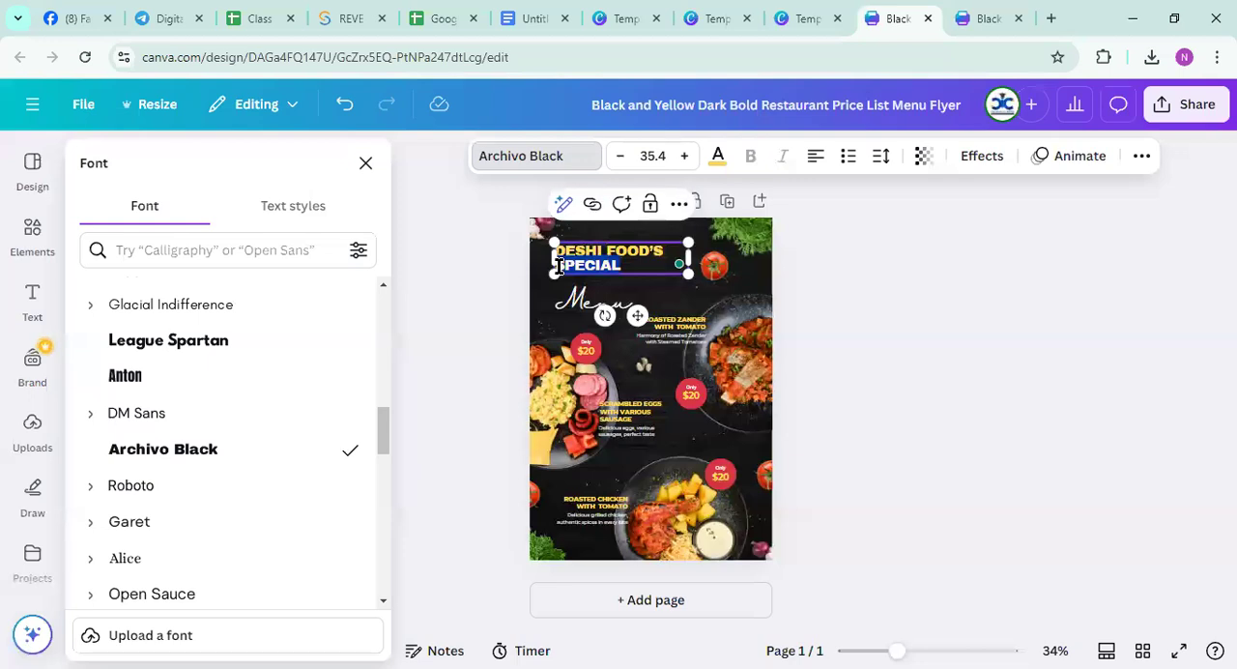
triple_click(560, 265)
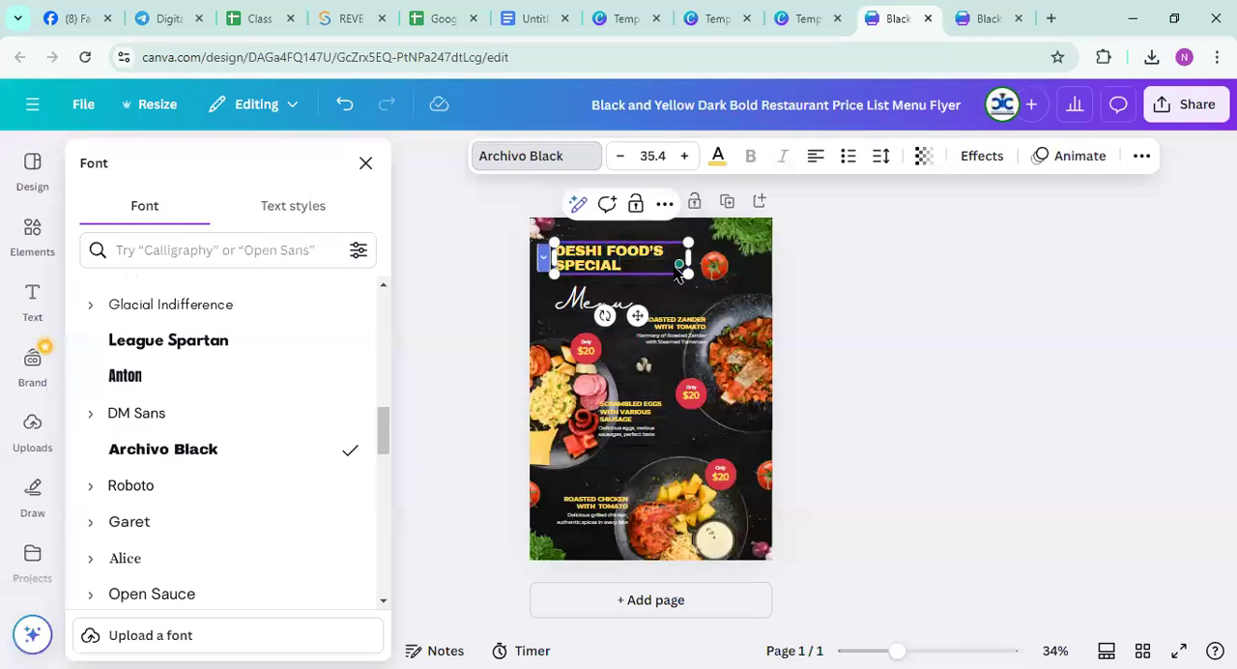
drag(687, 243, 856, 241)
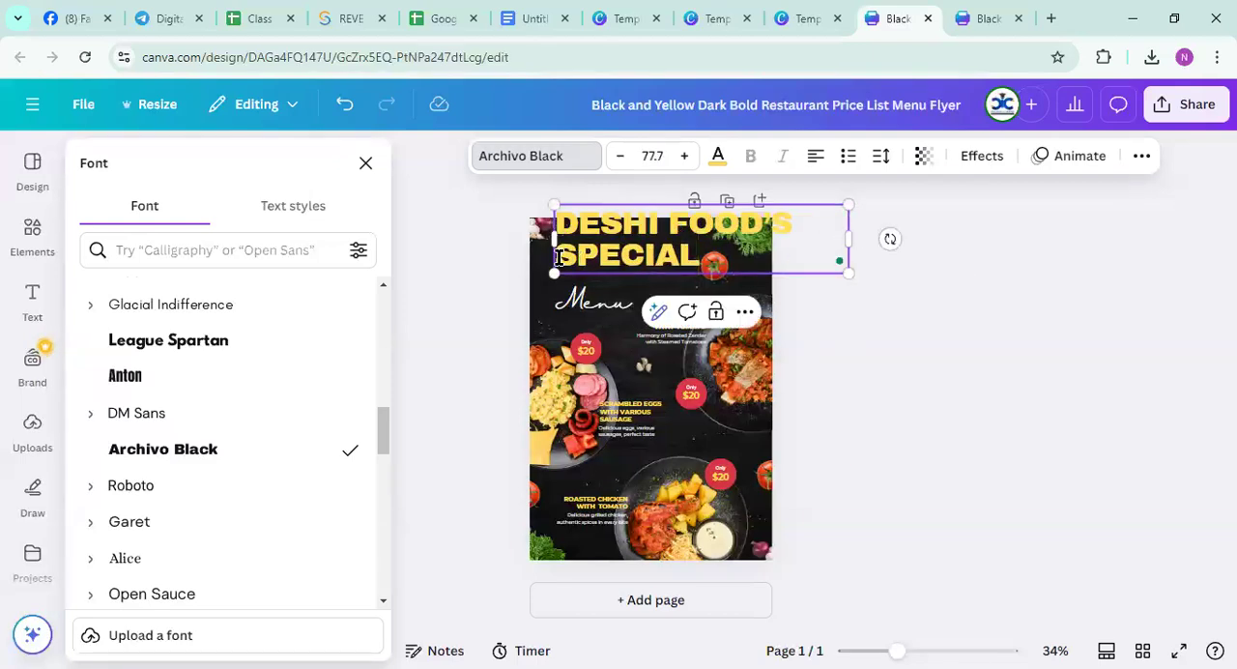
Try to indent the SPECIAL line of the heading, and undo the last change
triple_click(557, 256)
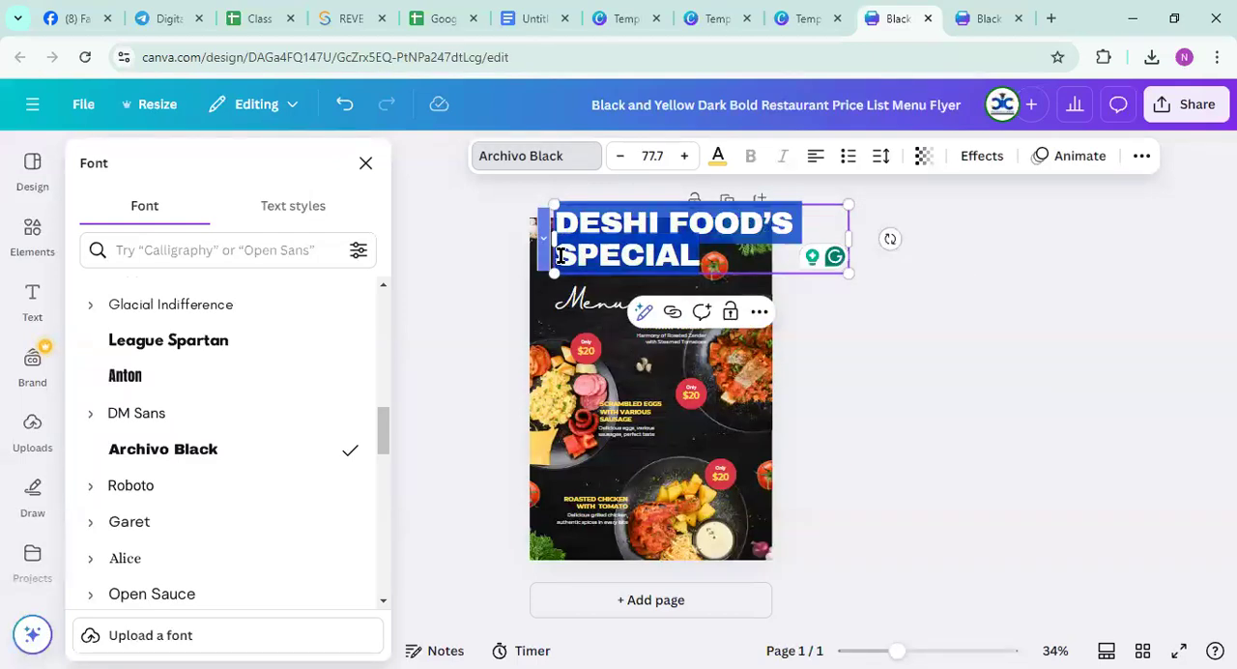
click(575, 255)
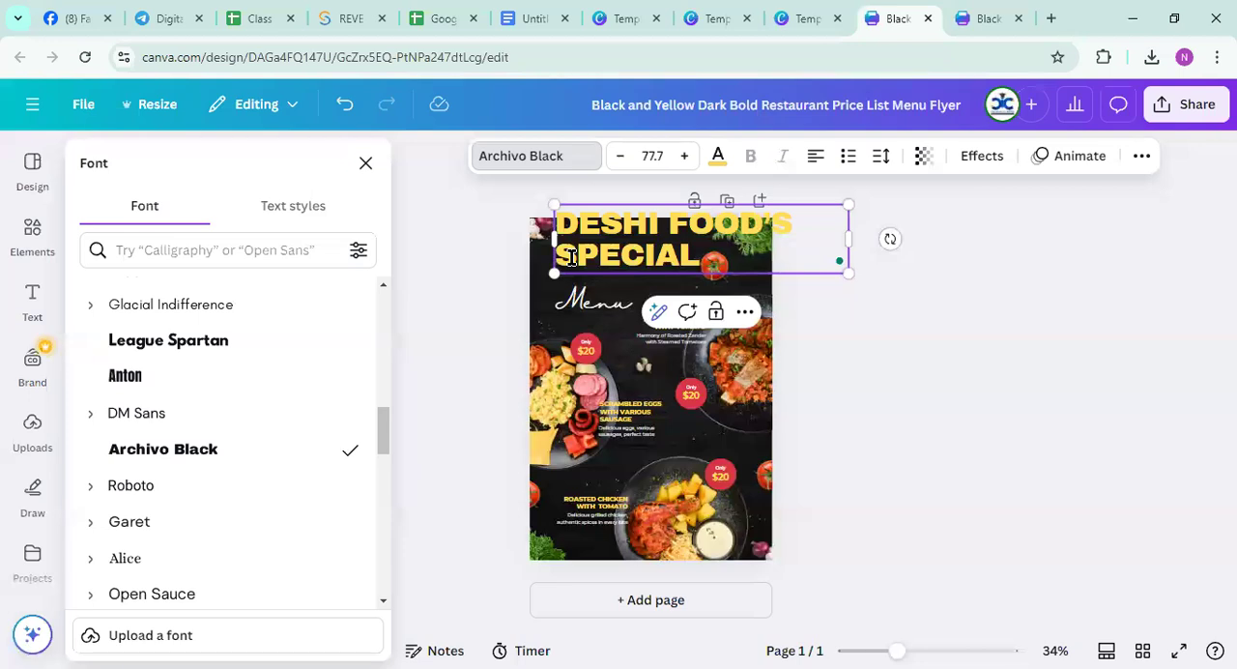
key(Tab)
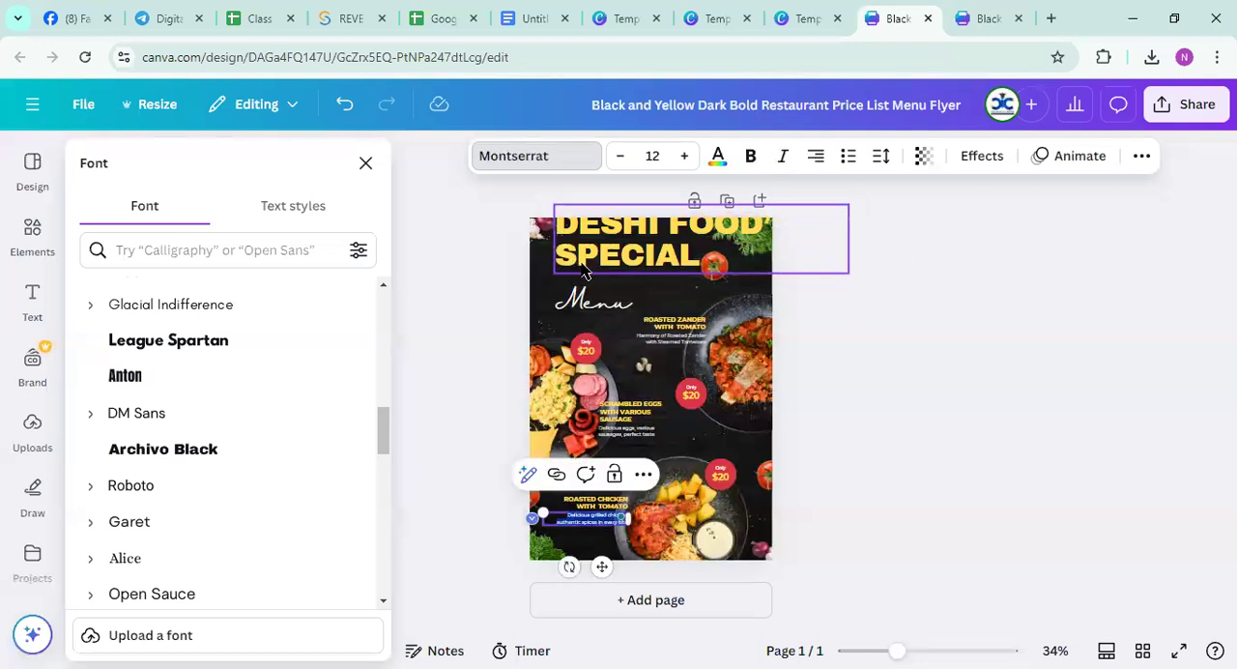
click(346, 105)
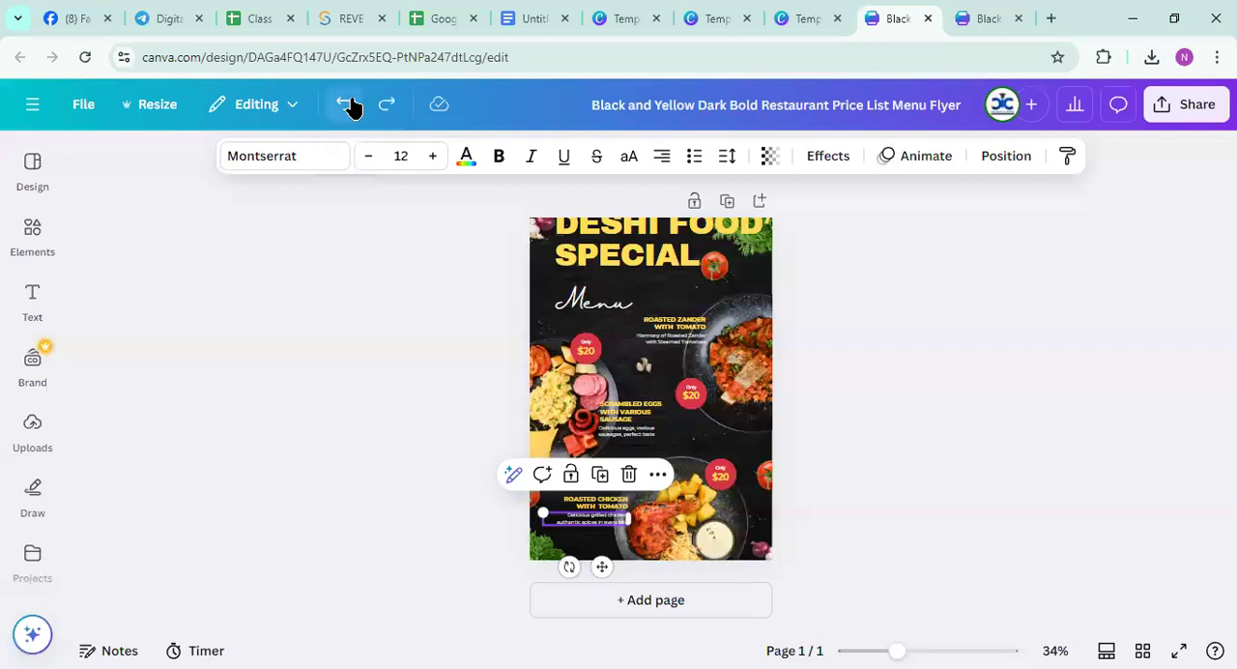
scroll(647, 334, up, 2)
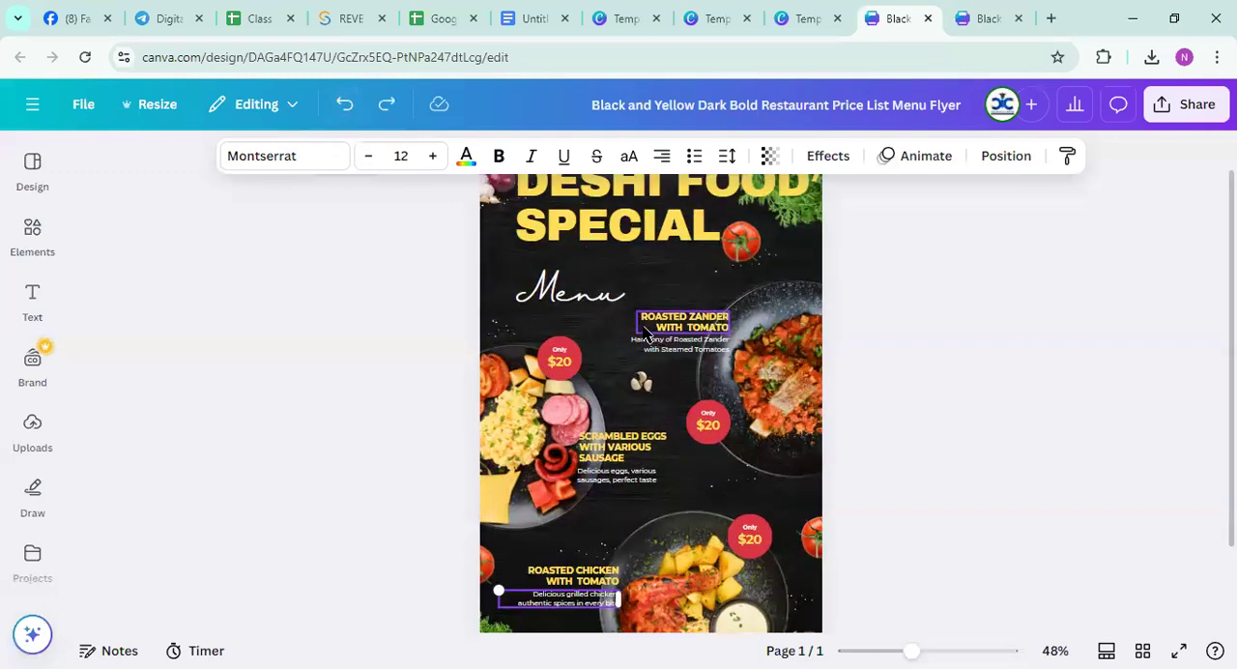
Scale down the DESHI FOOD'S SPECIAL heading so it fits inside the page above the word Menu, and deselect it
scroll(647, 333, down, 3)
click(572, 250)
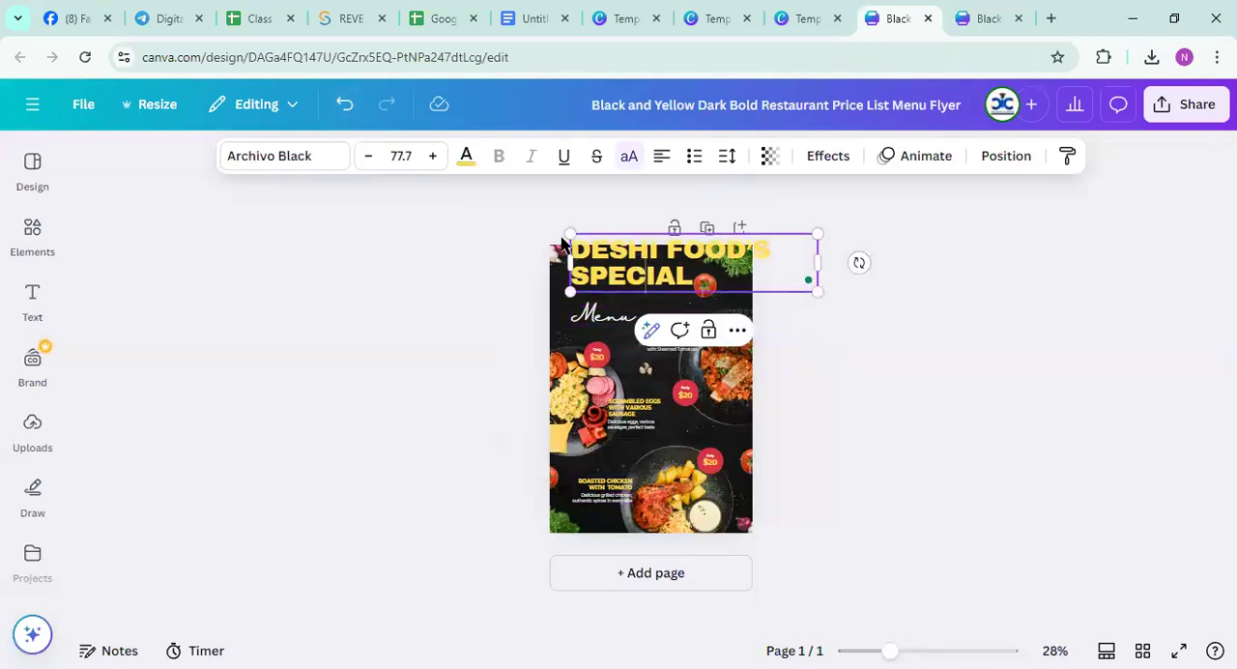
drag(818, 234, 709, 282)
click(847, 282)
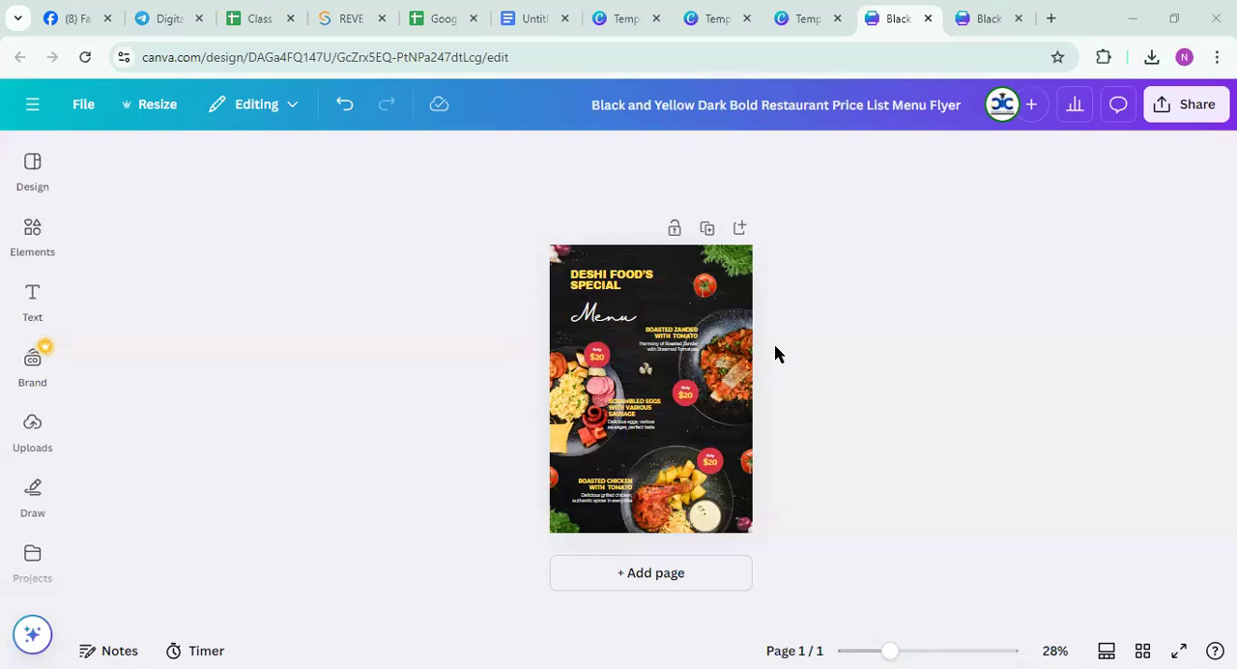
Add the Black Textured Menu Price List Flyer template as a new page and review both pages
click(33, 174)
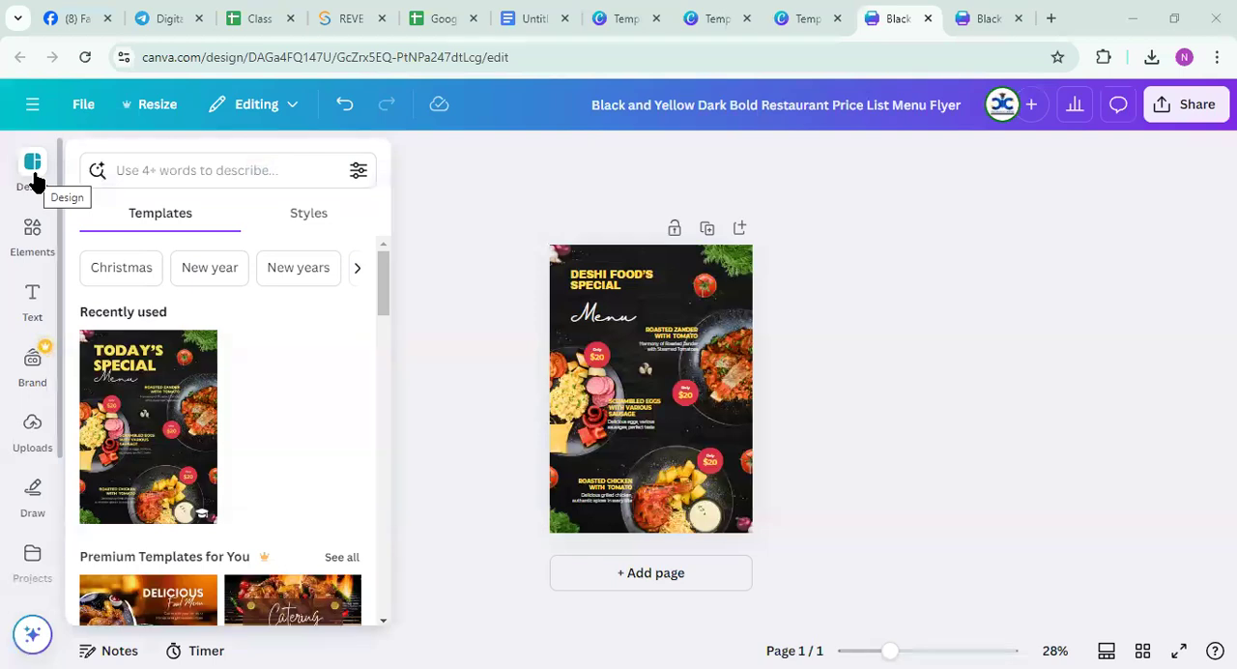
scroll(177, 404, down, 3)
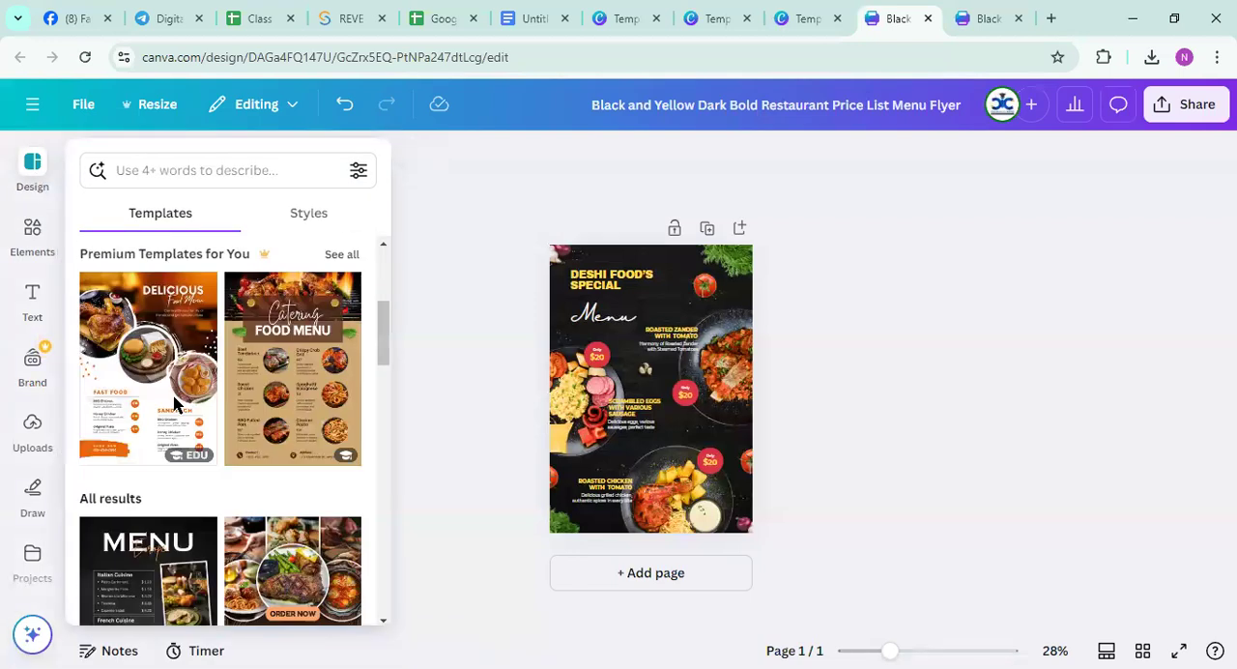
scroll(176, 404, down, 2)
click(178, 486)
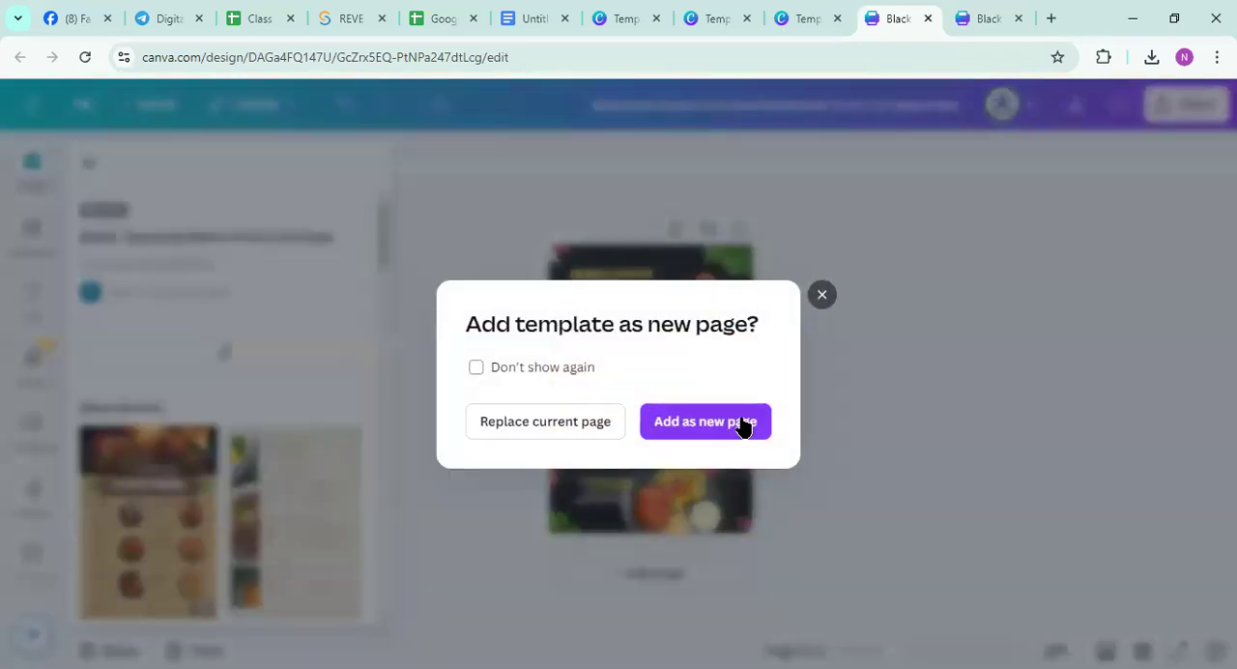
click(679, 432)
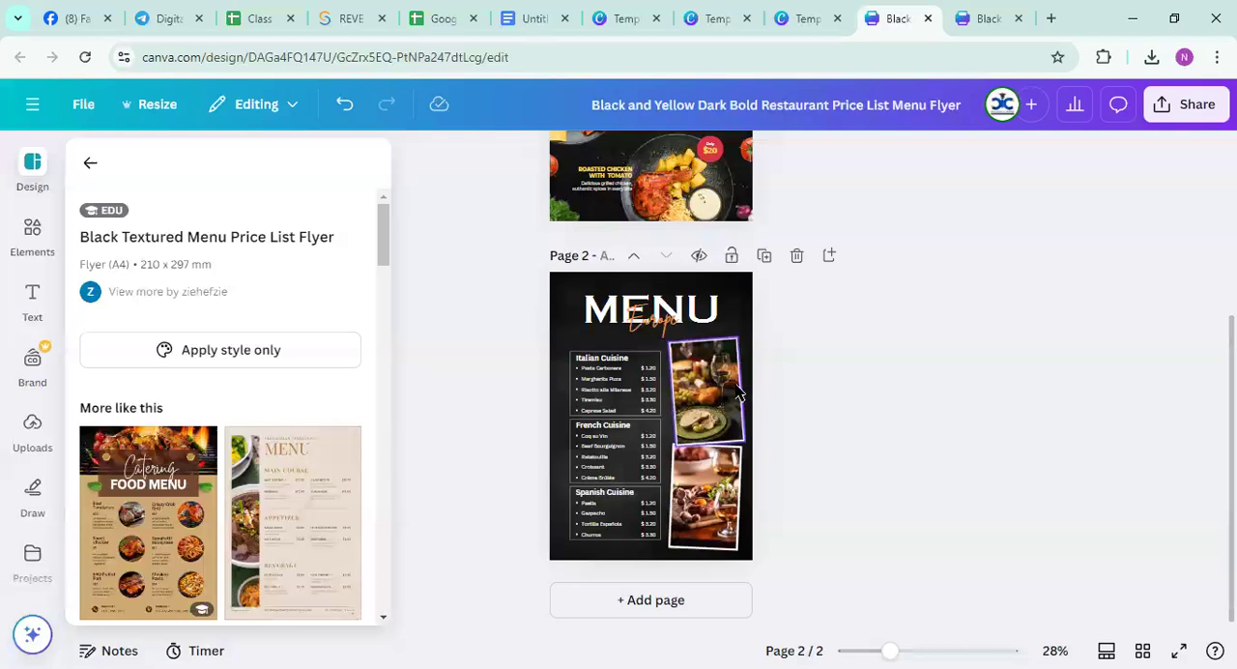
scroll(715, 406, up, 5)
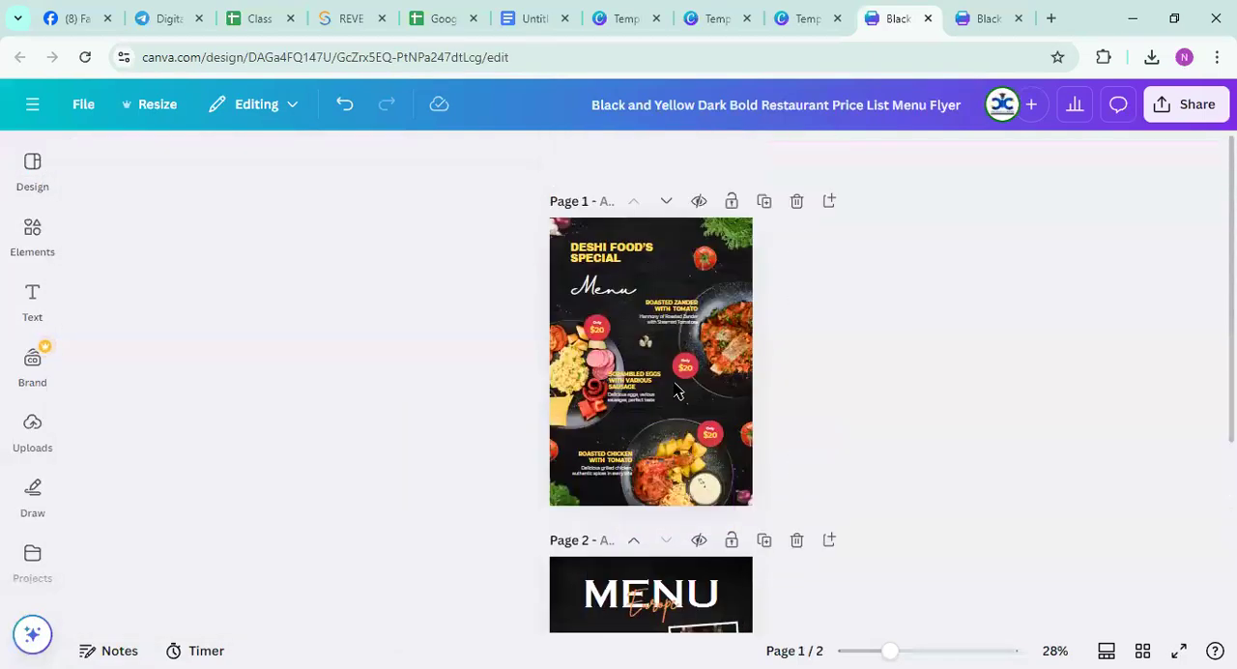
scroll(670, 372, down, 3)
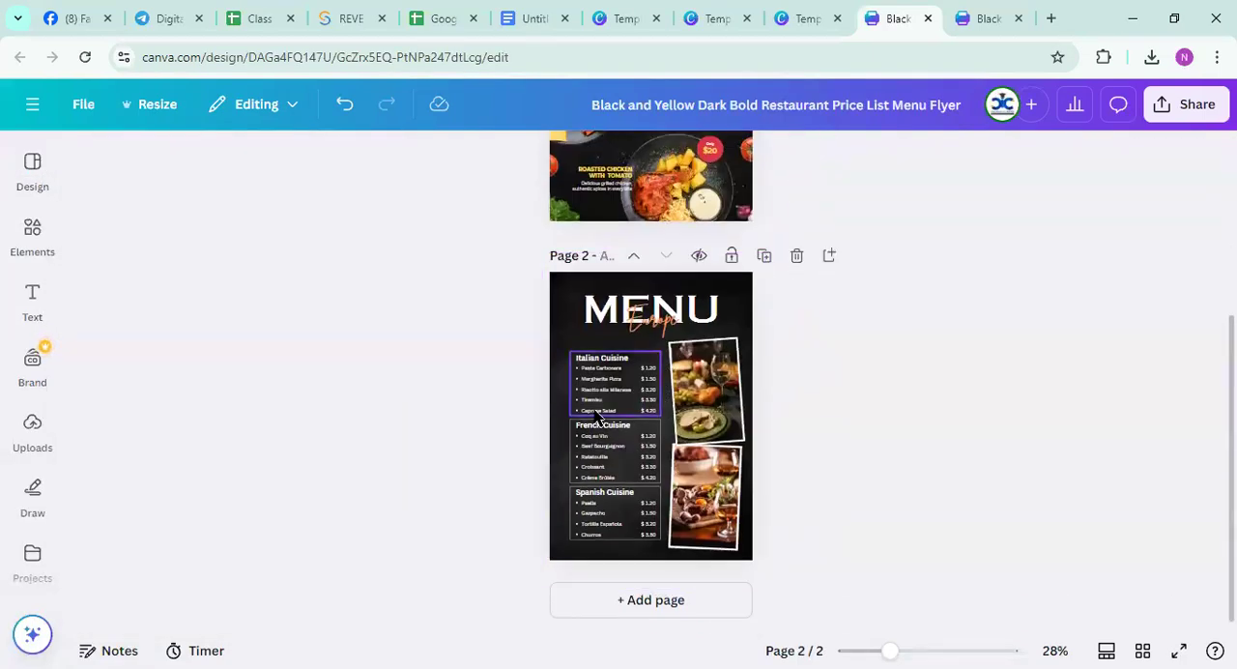
Replace the design on page 2 with the Black and Yellow Modern Taco Tuesday Flyer template
click(33, 174)
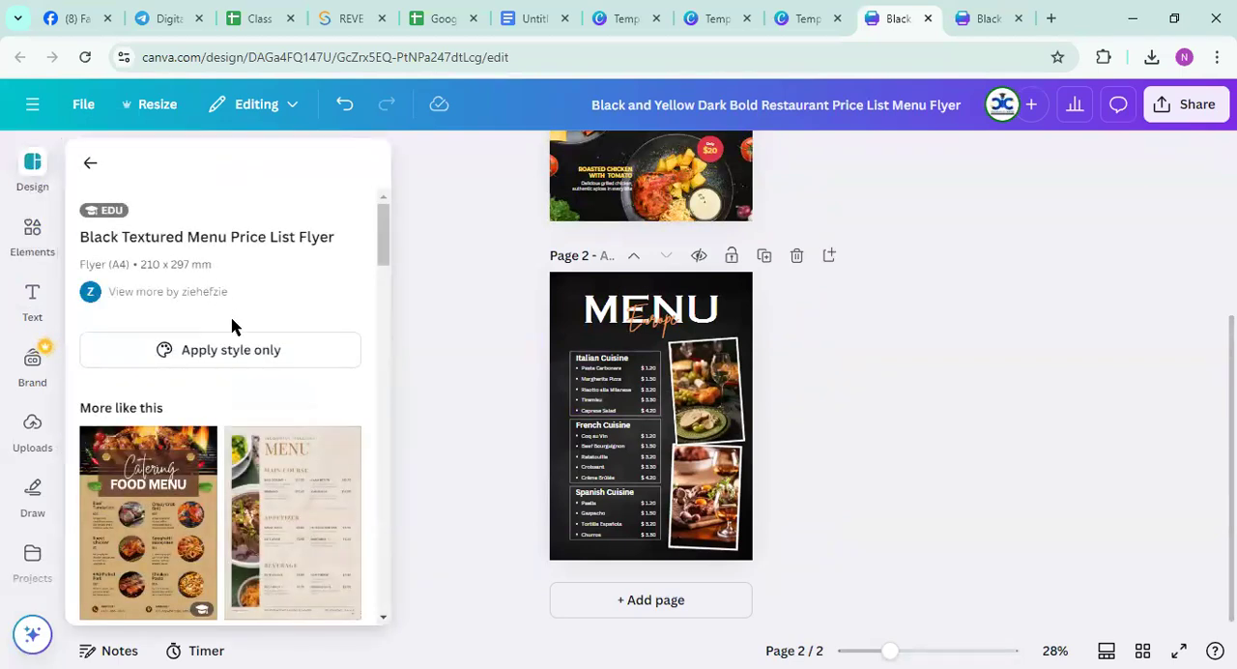
scroll(232, 328, down, 6)
scroll(252, 430, down, 2)
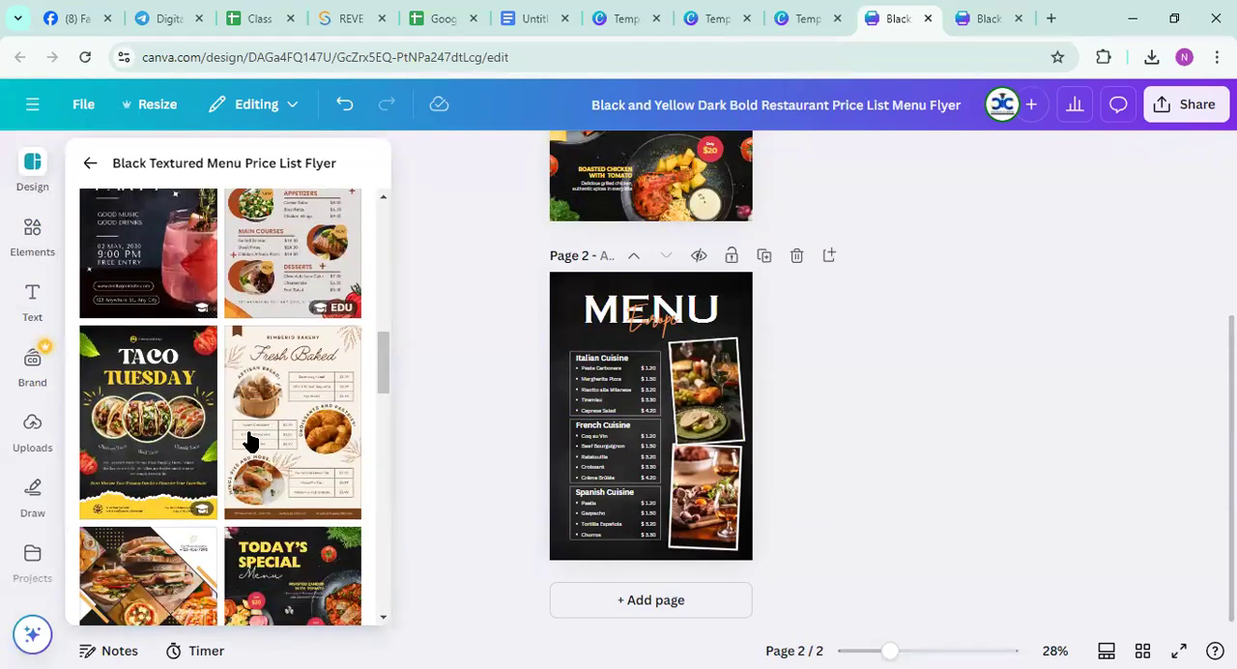
click(148, 435)
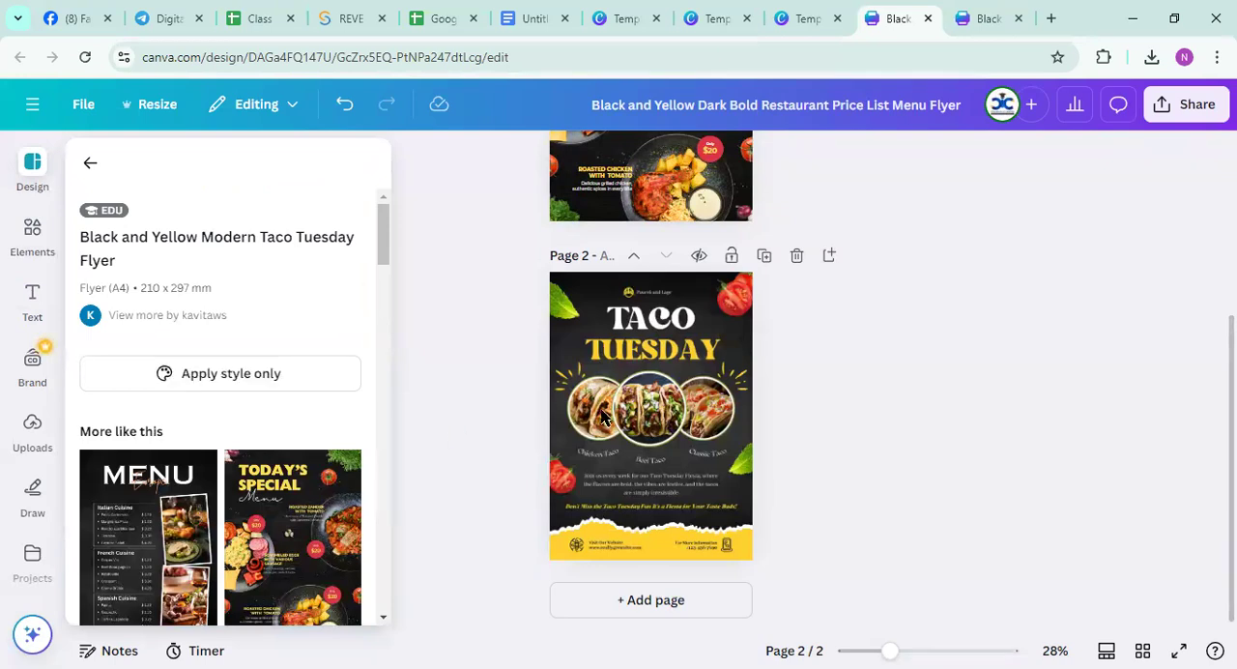
click(617, 411)
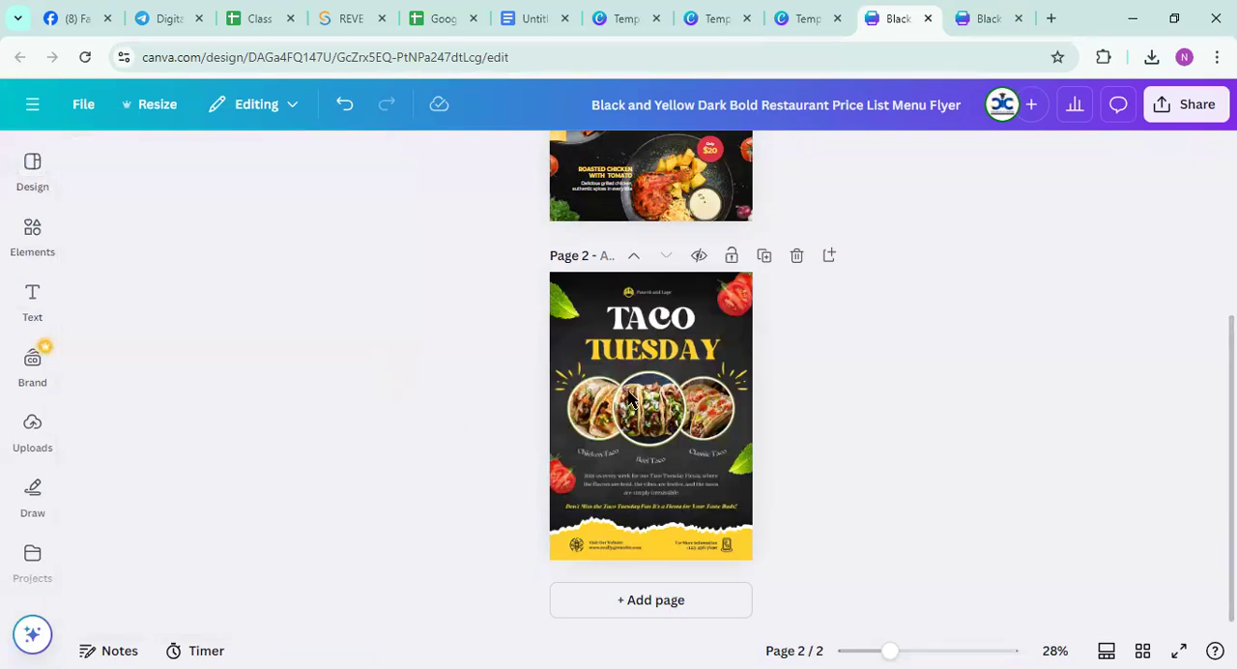
click(630, 401)
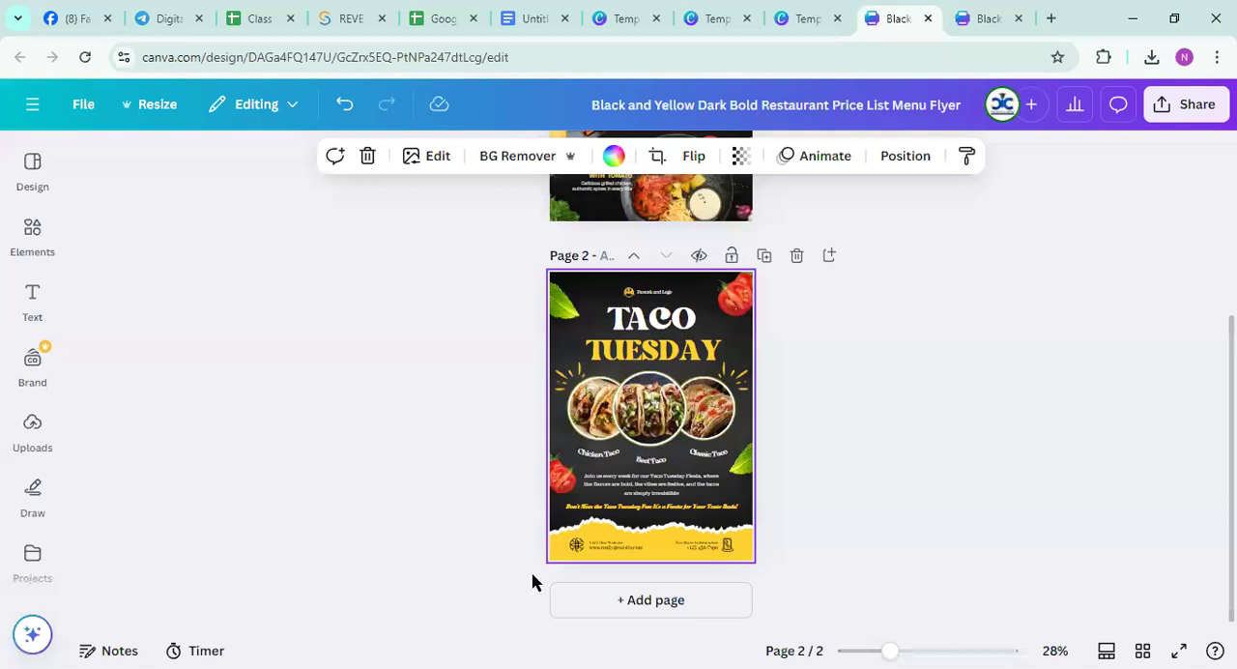
Add a third page, apply the Seafood Promotion template to it, and review all the pages
click(632, 602)
click(32, 234)
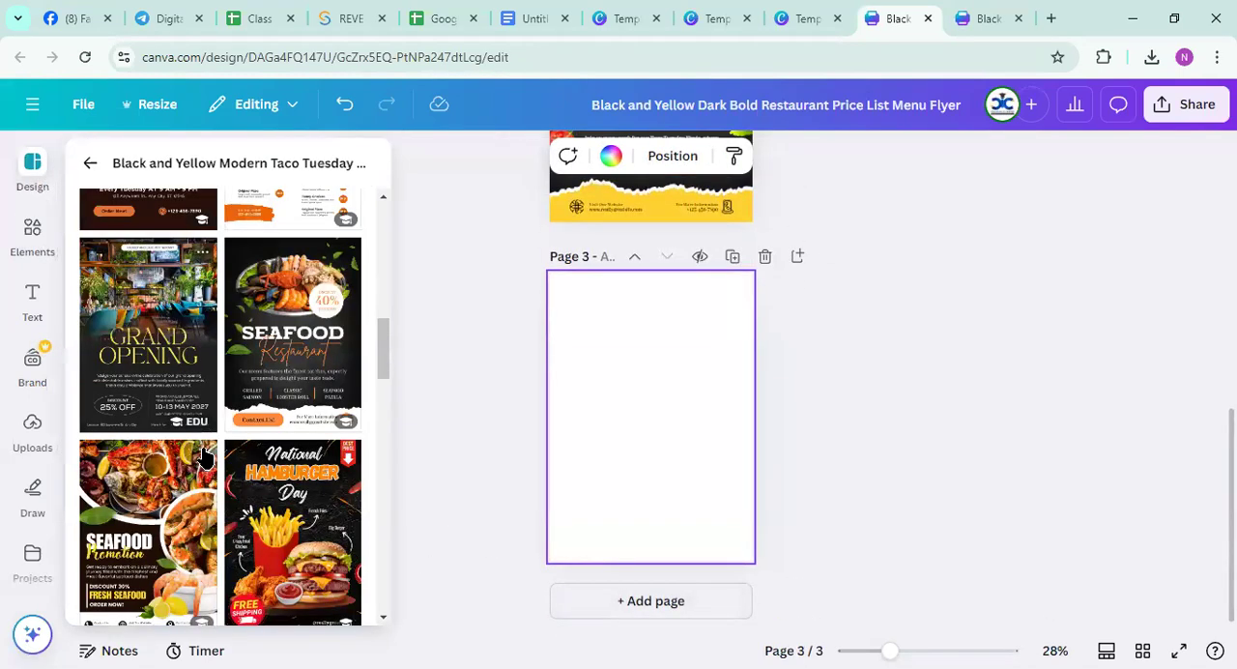
click(167, 515)
scroll(649, 457, up, 7)
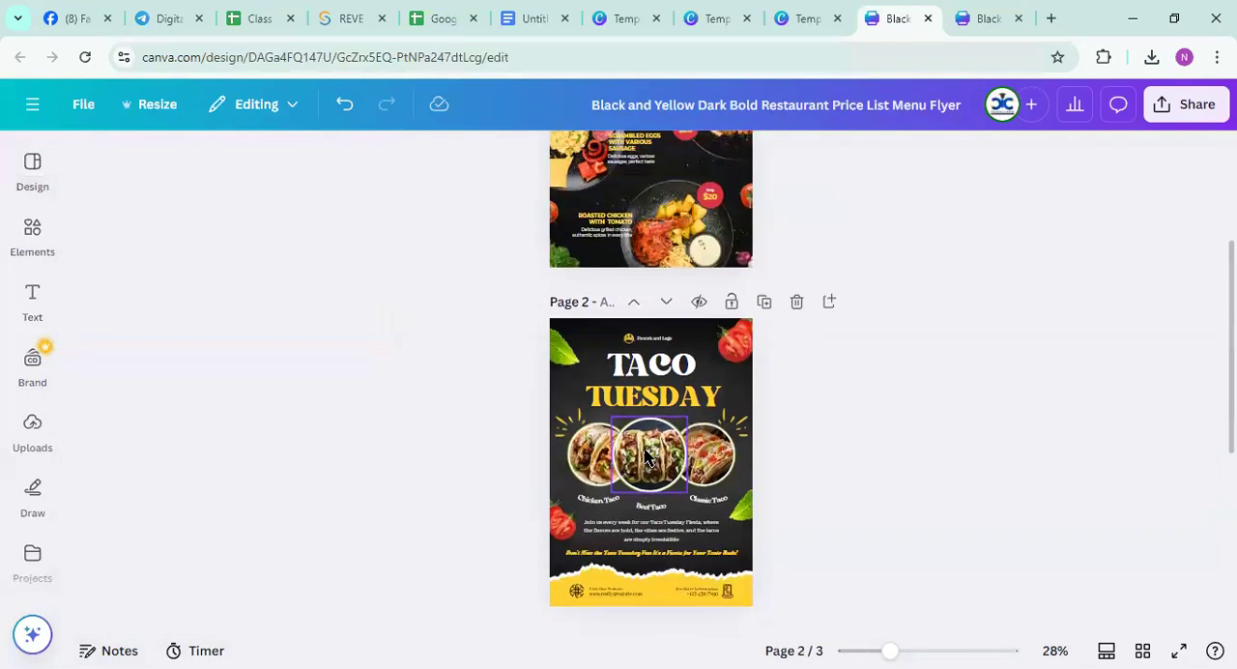
scroll(649, 452, down, 7)
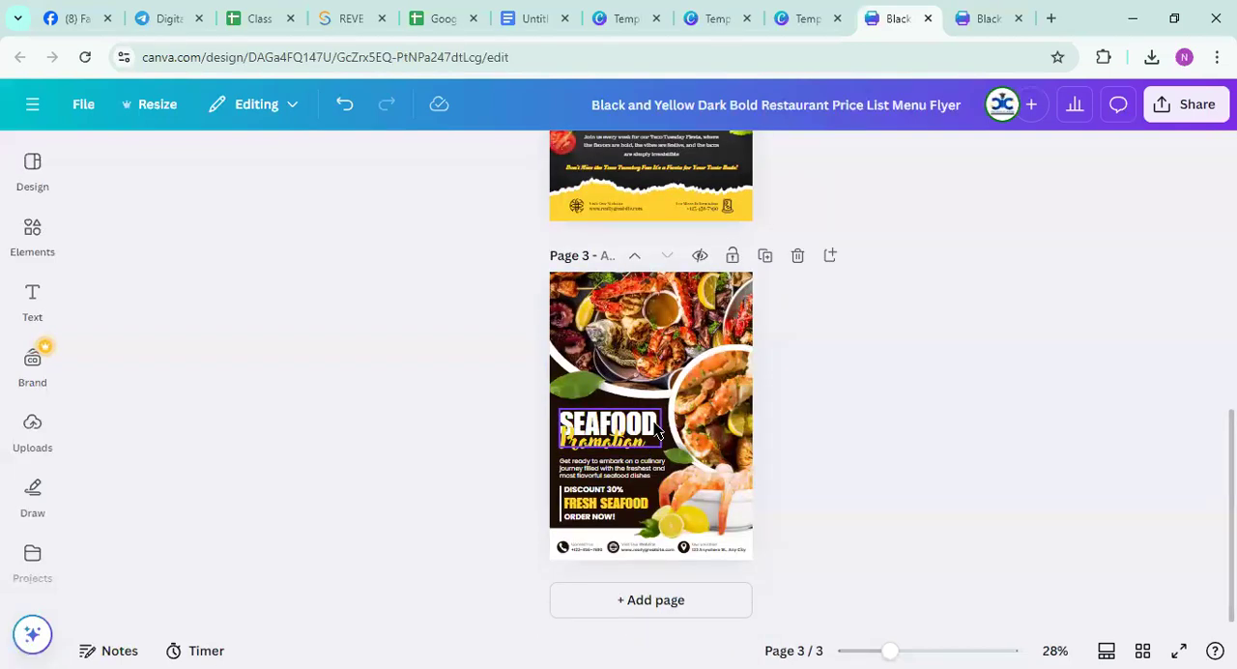
scroll(660, 432, up, 7)
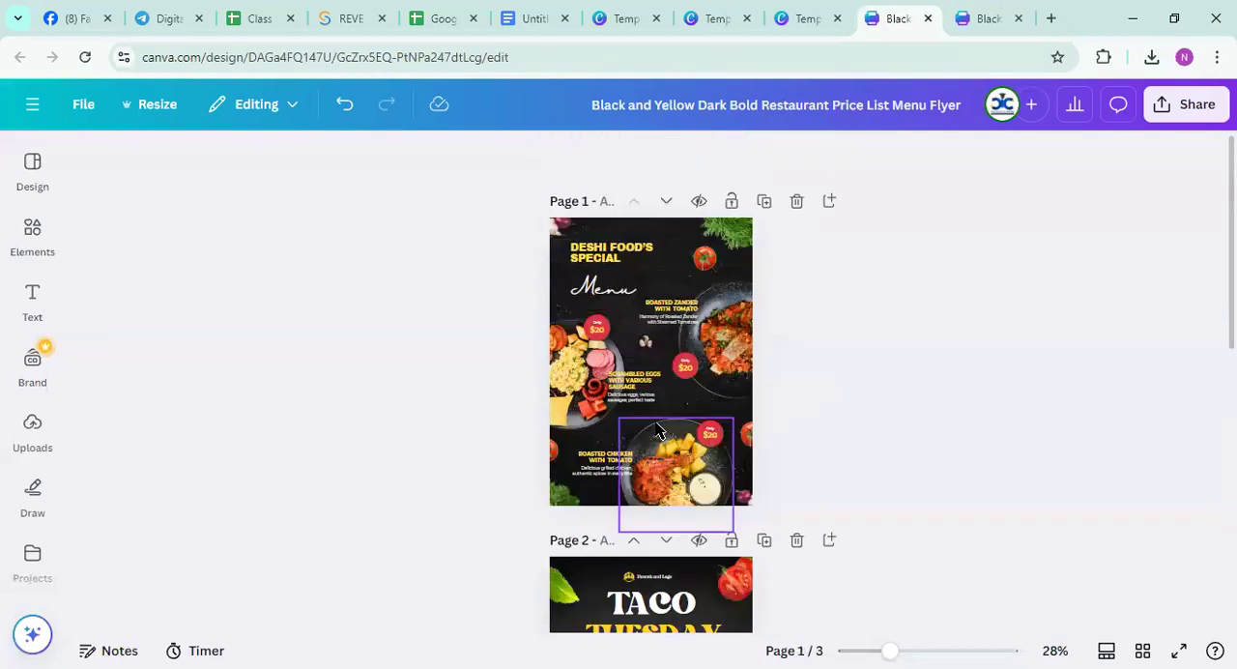
Download all three pages of the flyer design as PNG at size 1
click(1162, 124)
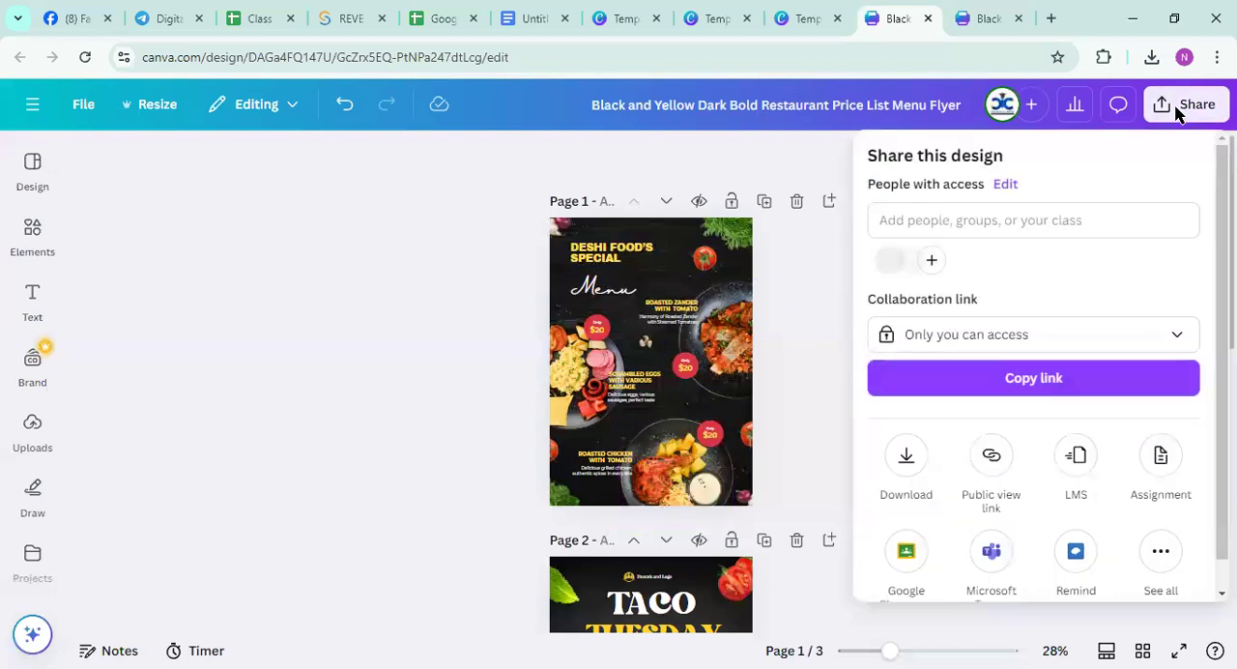
scroll(992, 309, down, 1)
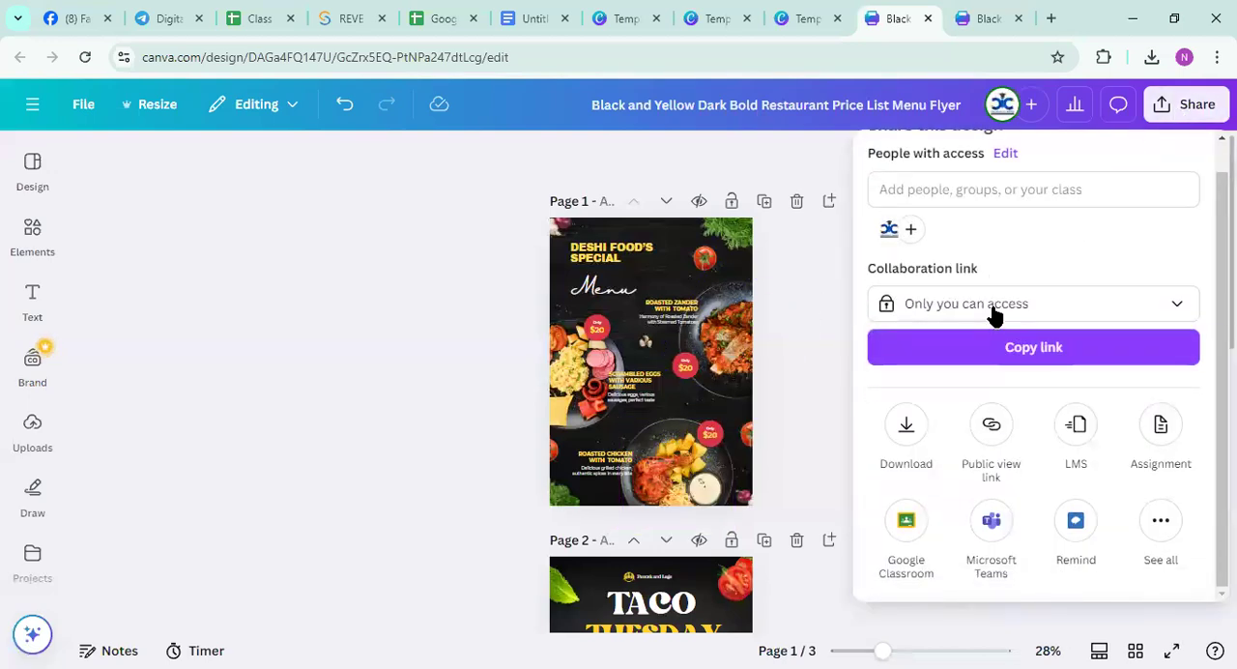
click(906, 427)
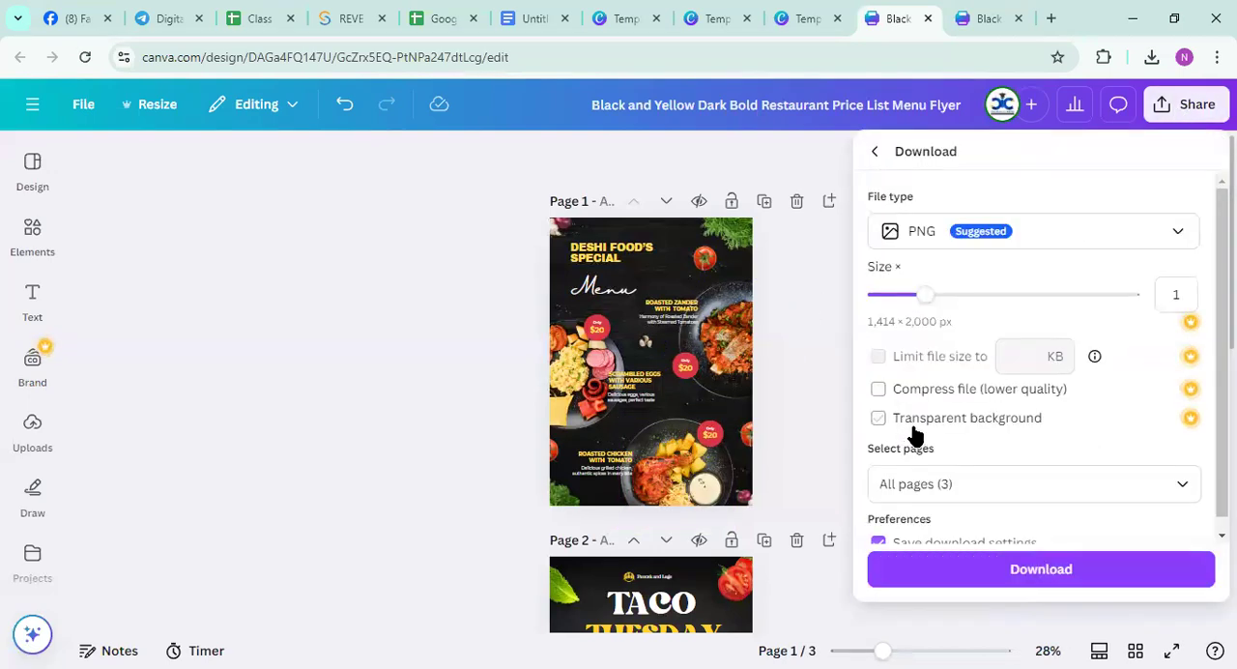
scroll(942, 548, down, 1)
click(1020, 572)
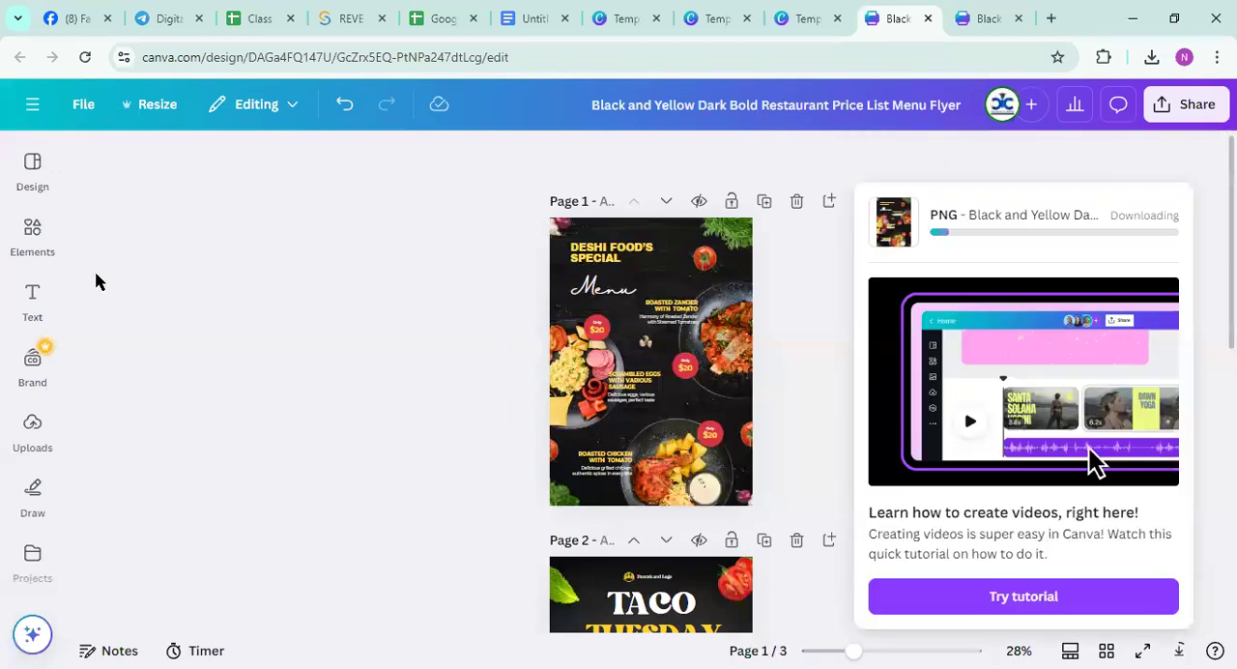
Check the topic list in the Google Docs document, and leave the Black Illustrative Restaurant Menu Poster for the Canva home page
click(535, 19)
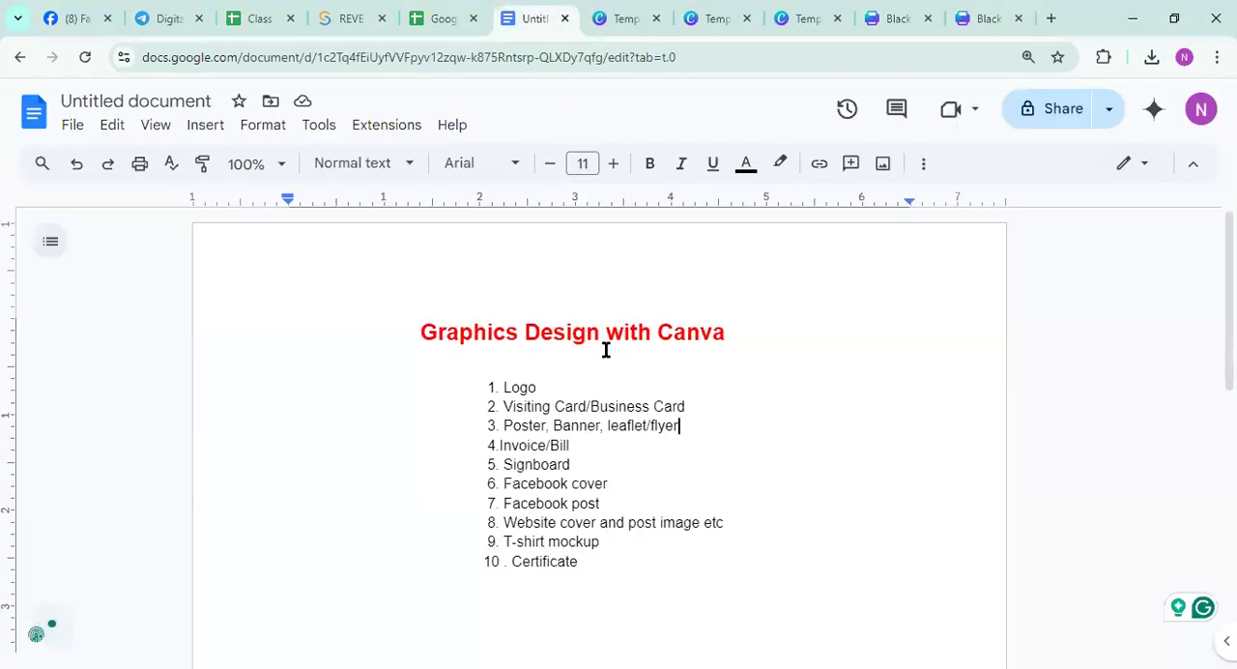
click(980, 18)
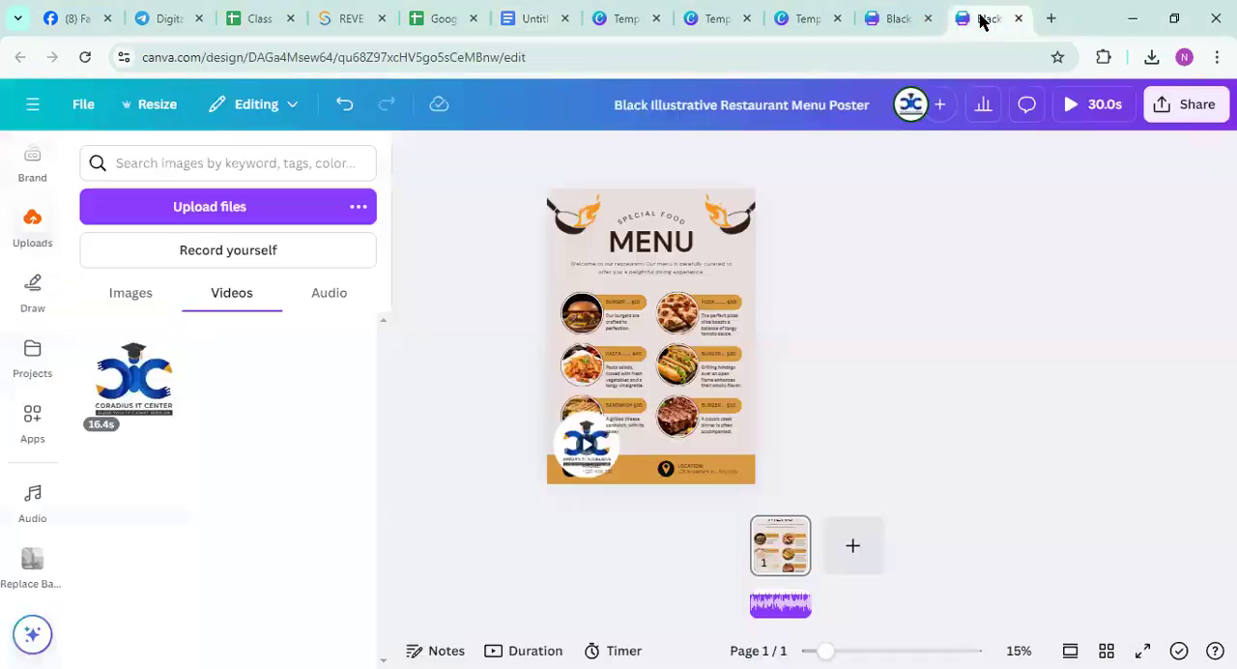
click(26, 108)
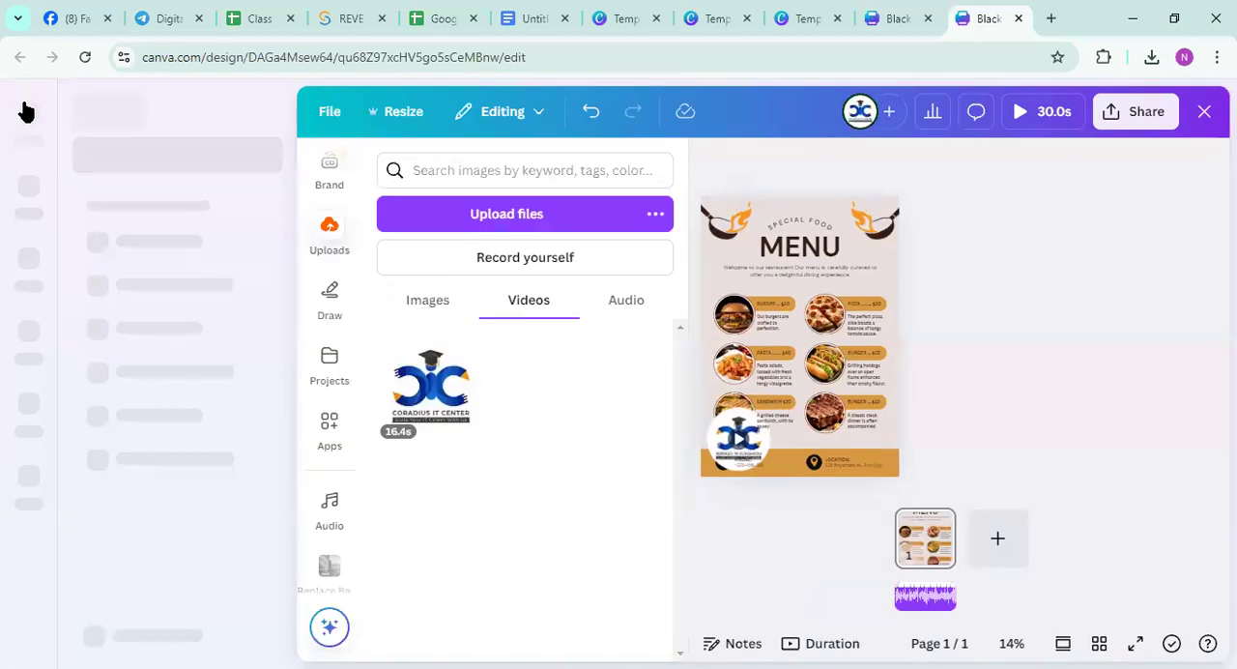
click(25, 109)
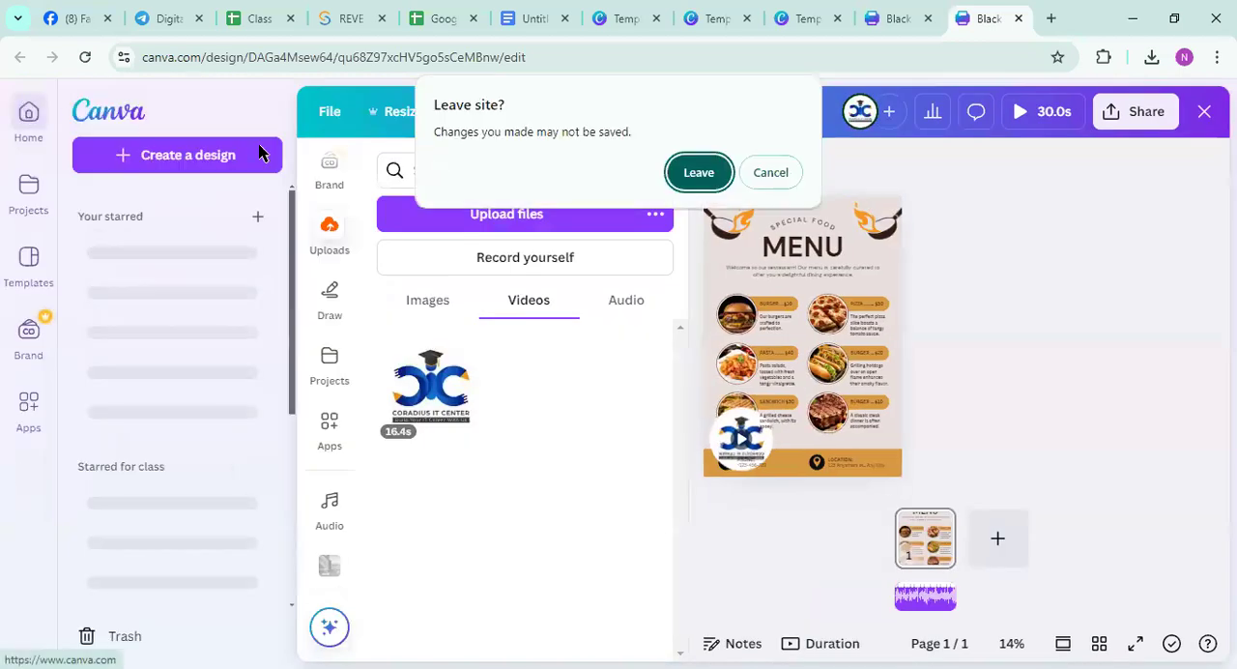
click(770, 173)
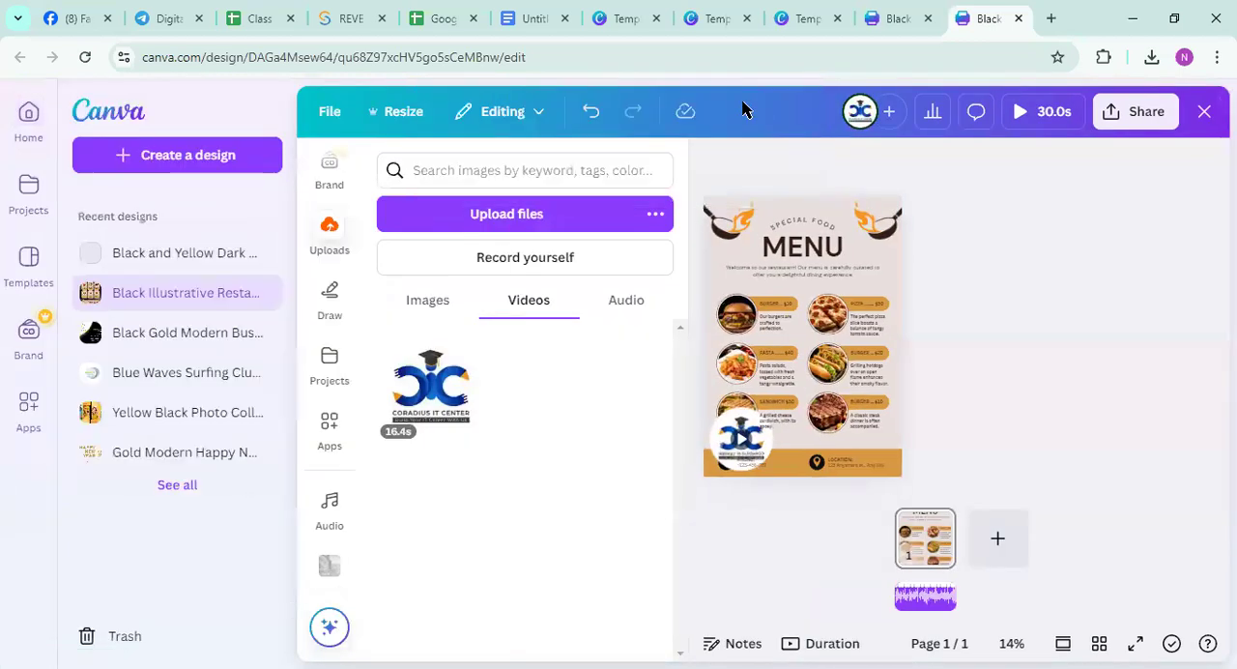
click(25, 112)
click(698, 205)
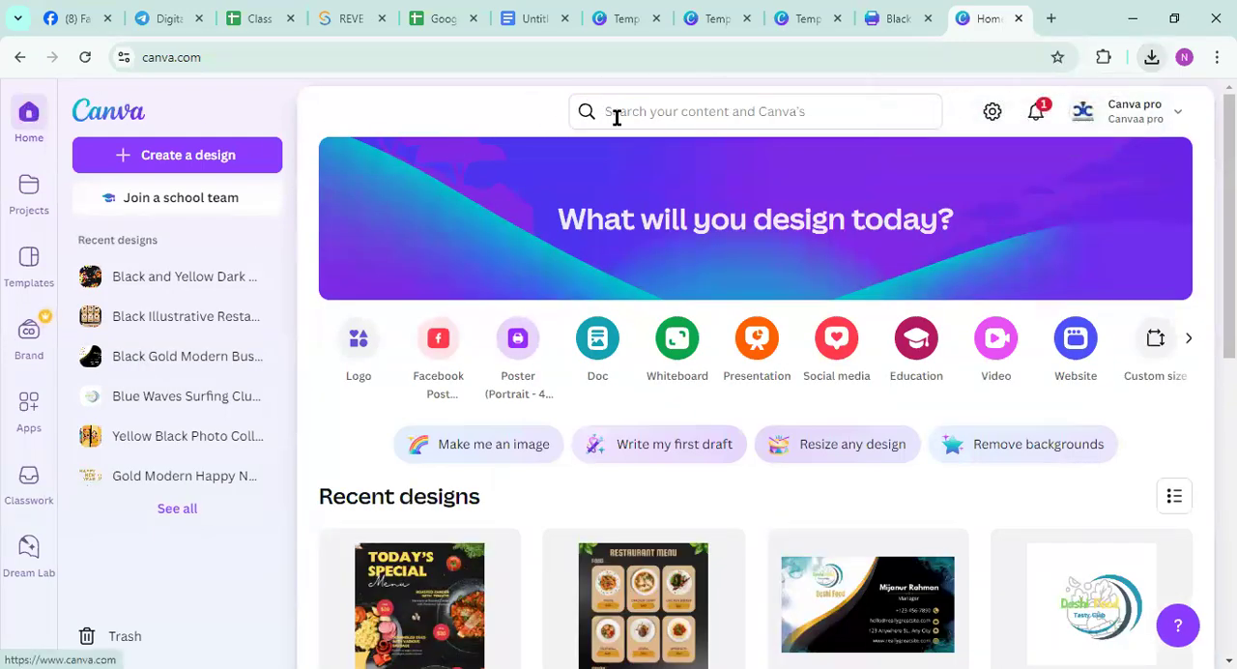
Search Canva for "invoice" templates from the home page
click(677, 112)
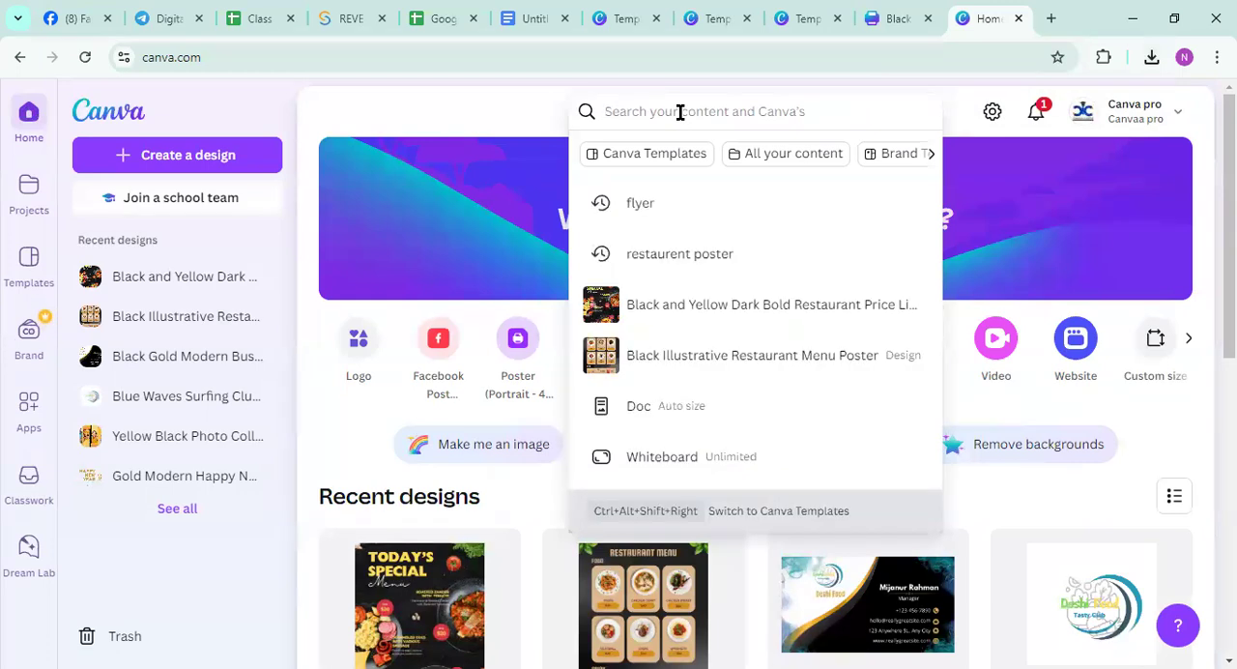
text(invi)
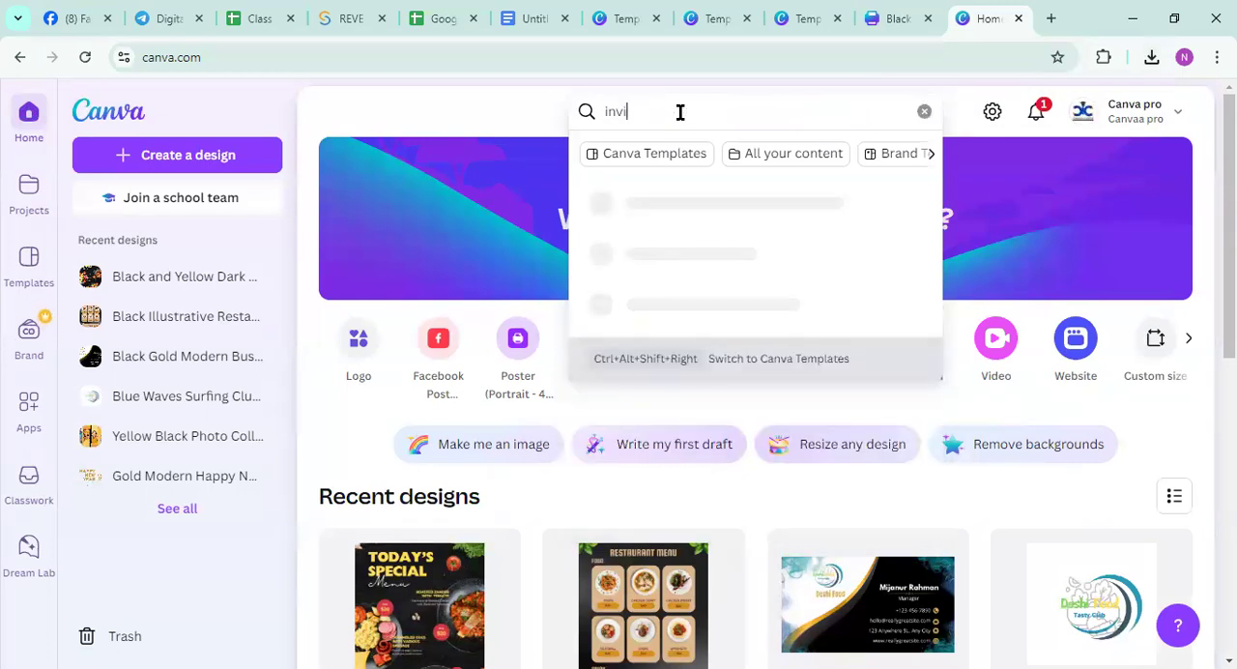
text(=oice)
key(ctrl+a)
key(BackSpace)
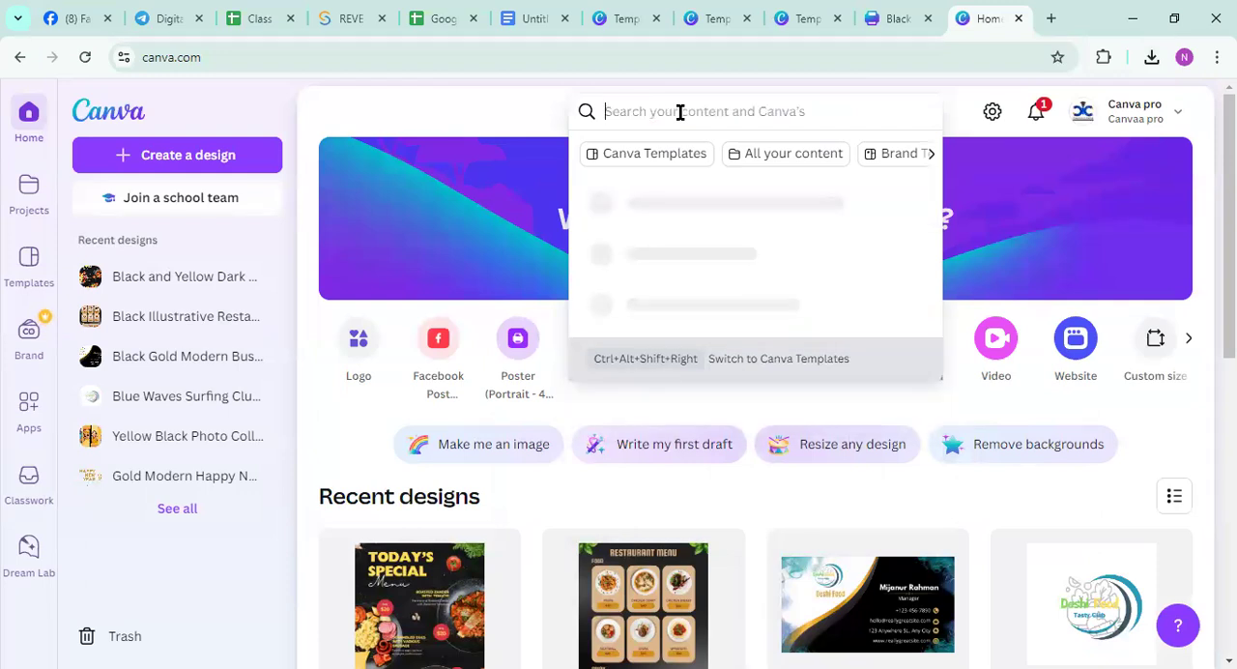
text(invoice)
key(Return)
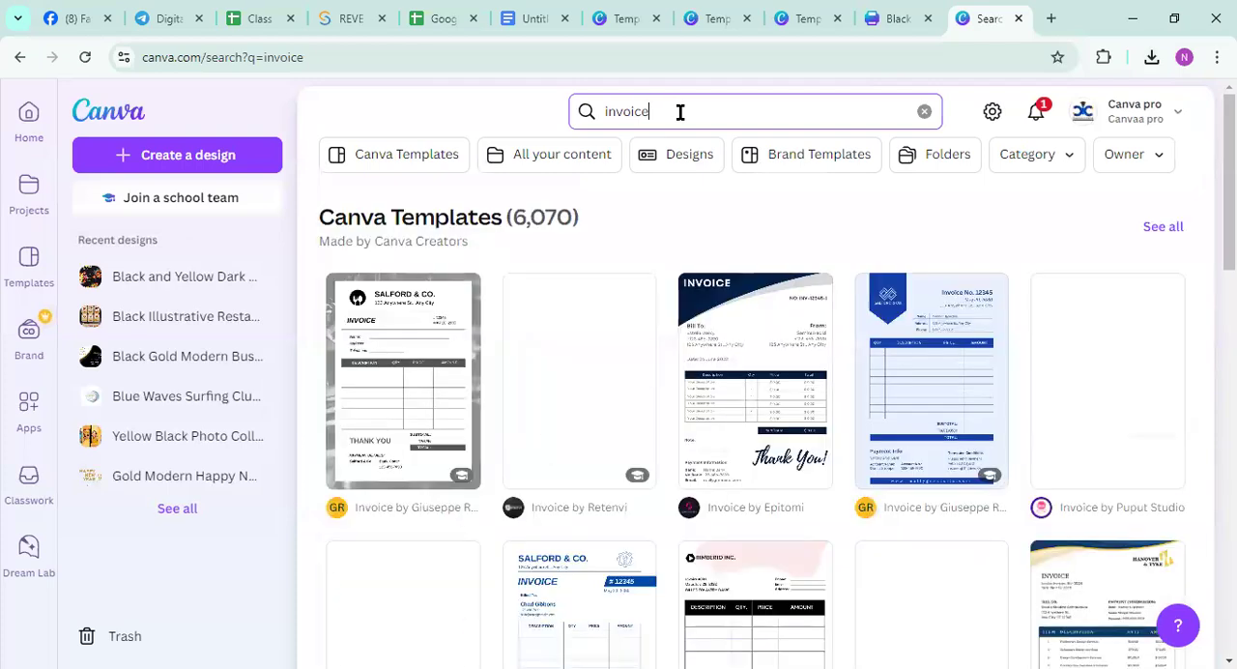
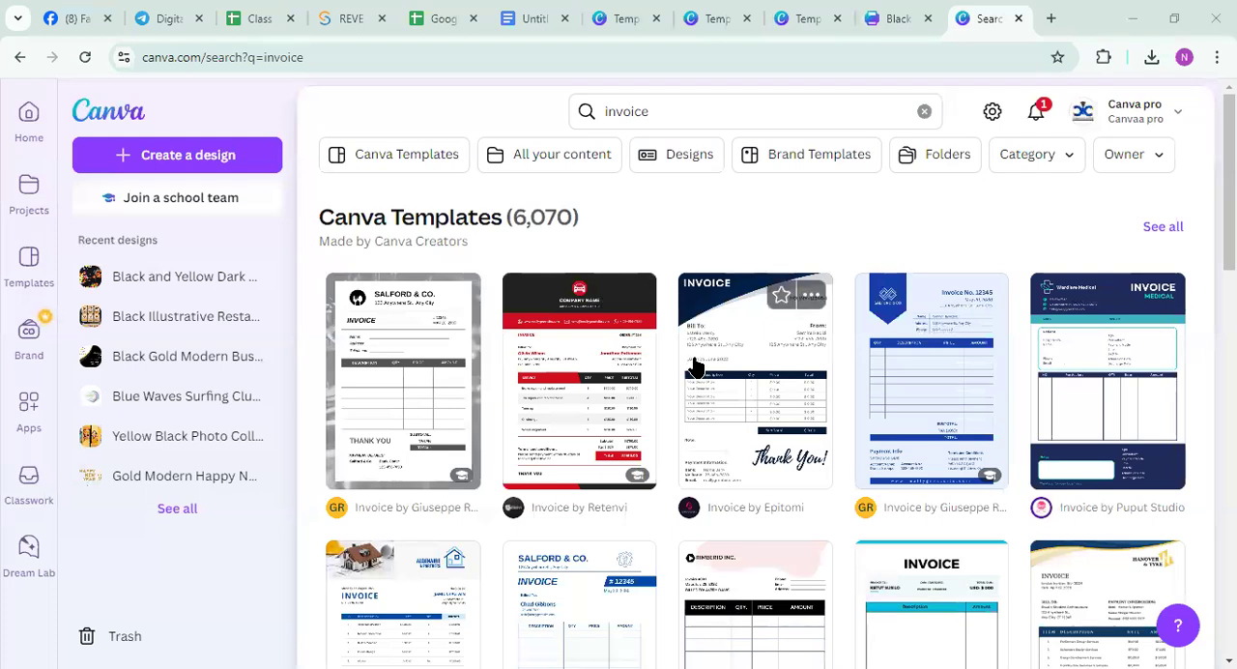
Open the Black and Red Modern Simple Auto Service Repair Invoice template from the invoice results for customization
scroll(753, 372, down, 5)
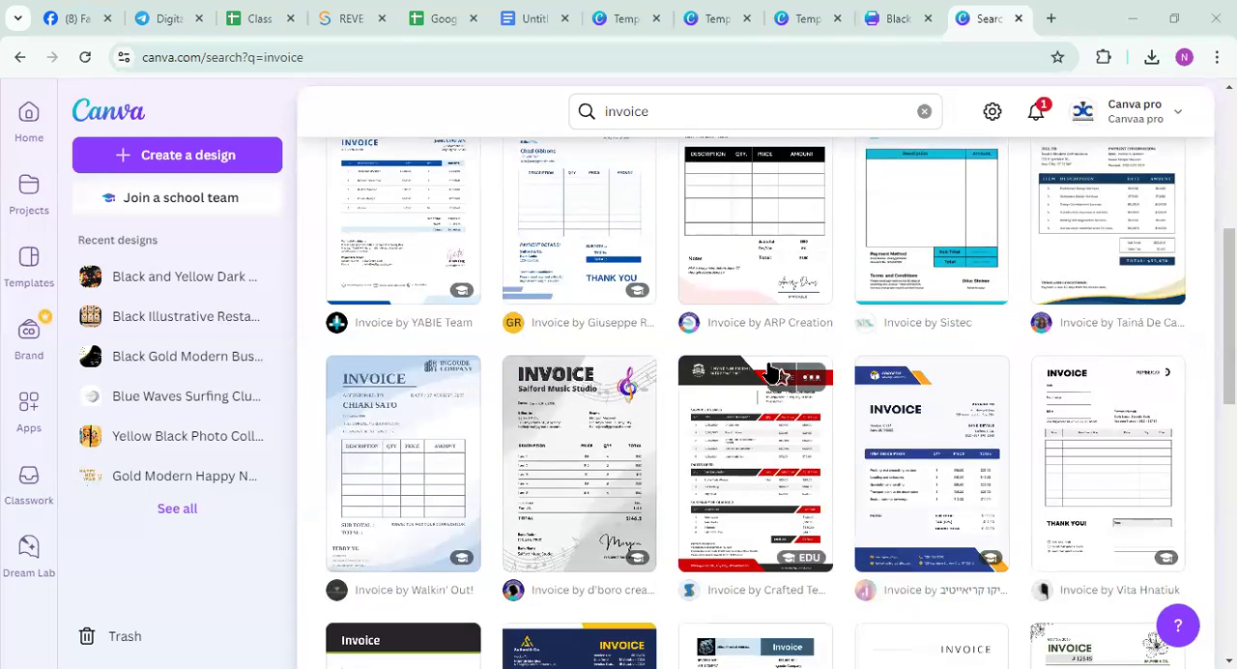
click(745, 479)
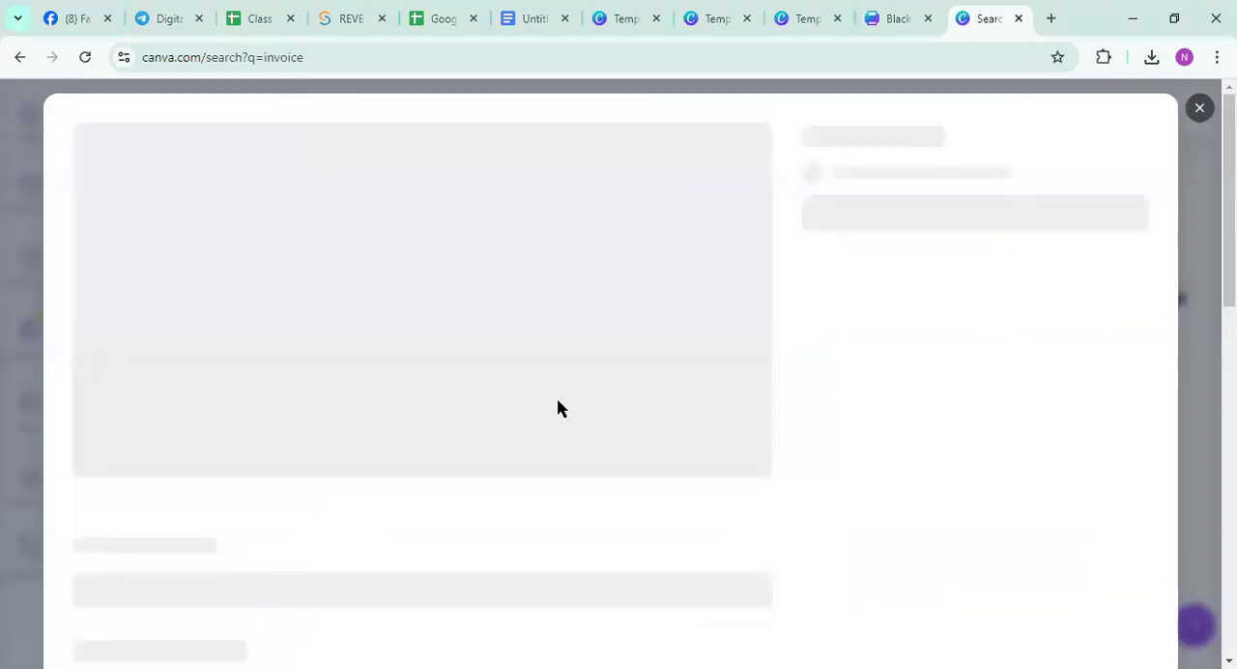
click(937, 327)
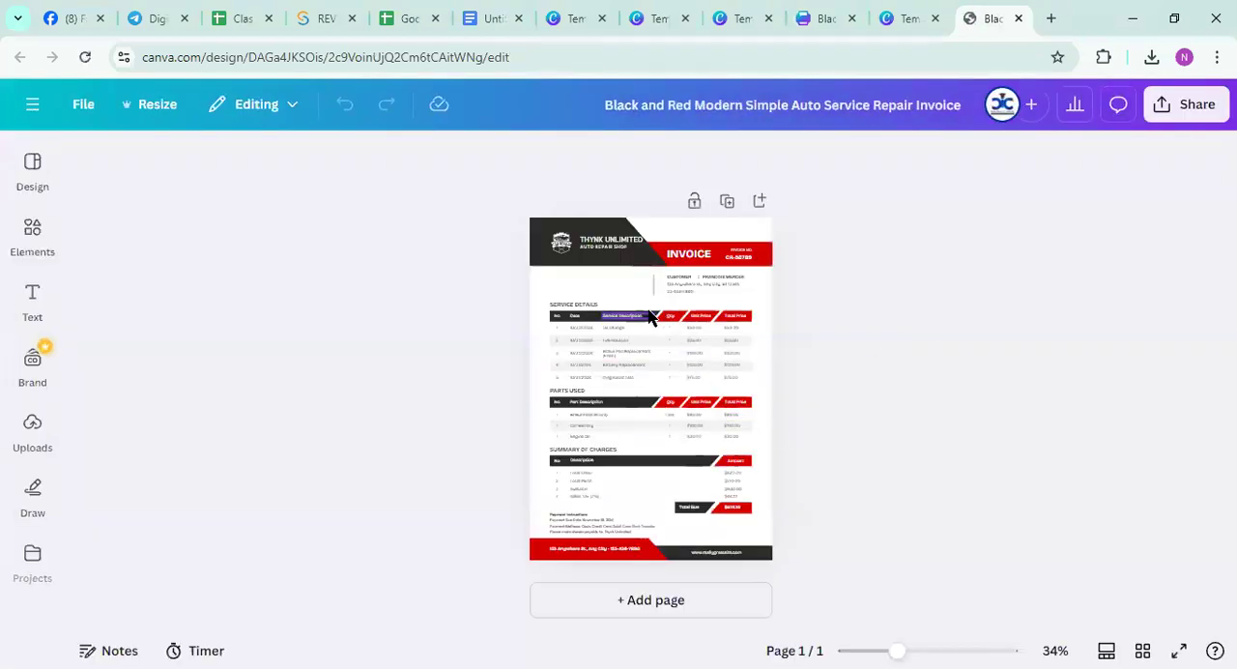
Replace the "THYNK UNLIMITED" company name in the invoice header with "DESHI FOOD"
double_click(591, 239)
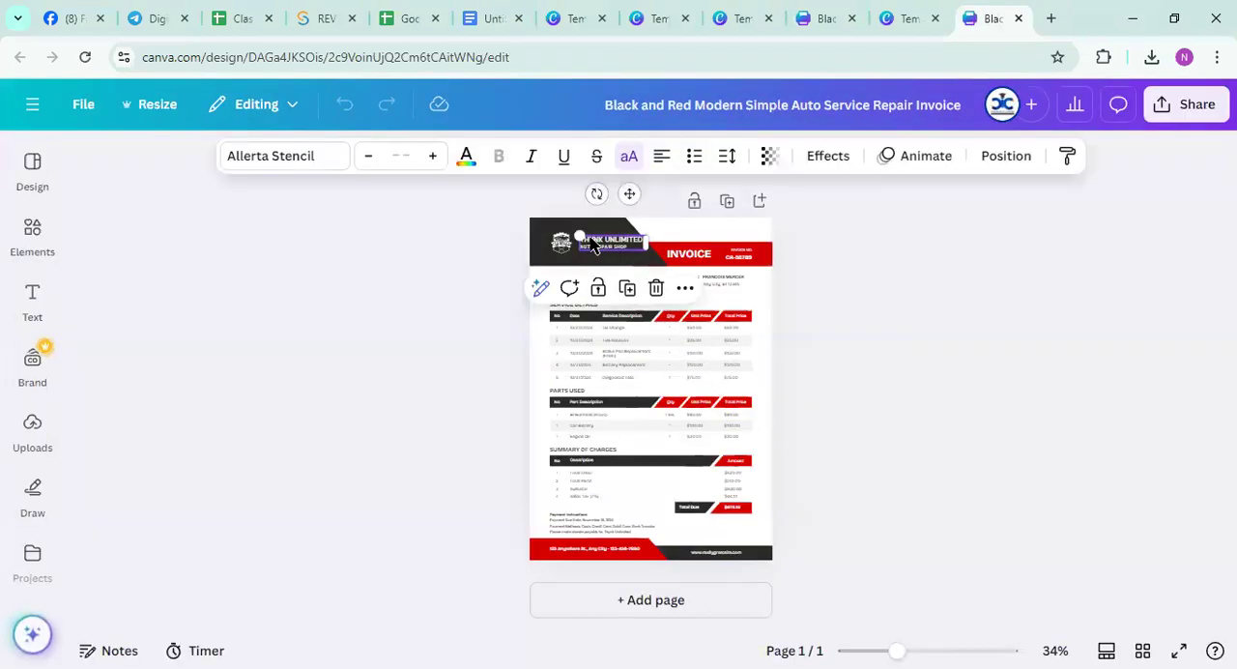
text(CC AUTO REPAIR SHOP)
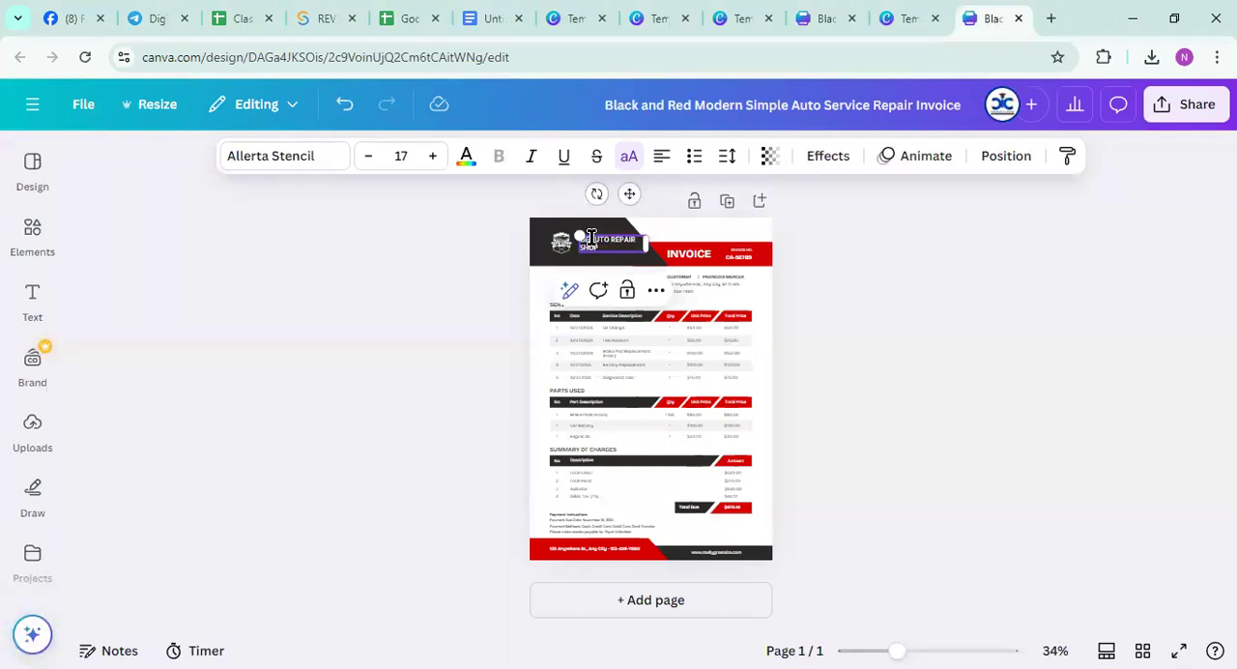
text(FOOD)
click(810, 257)
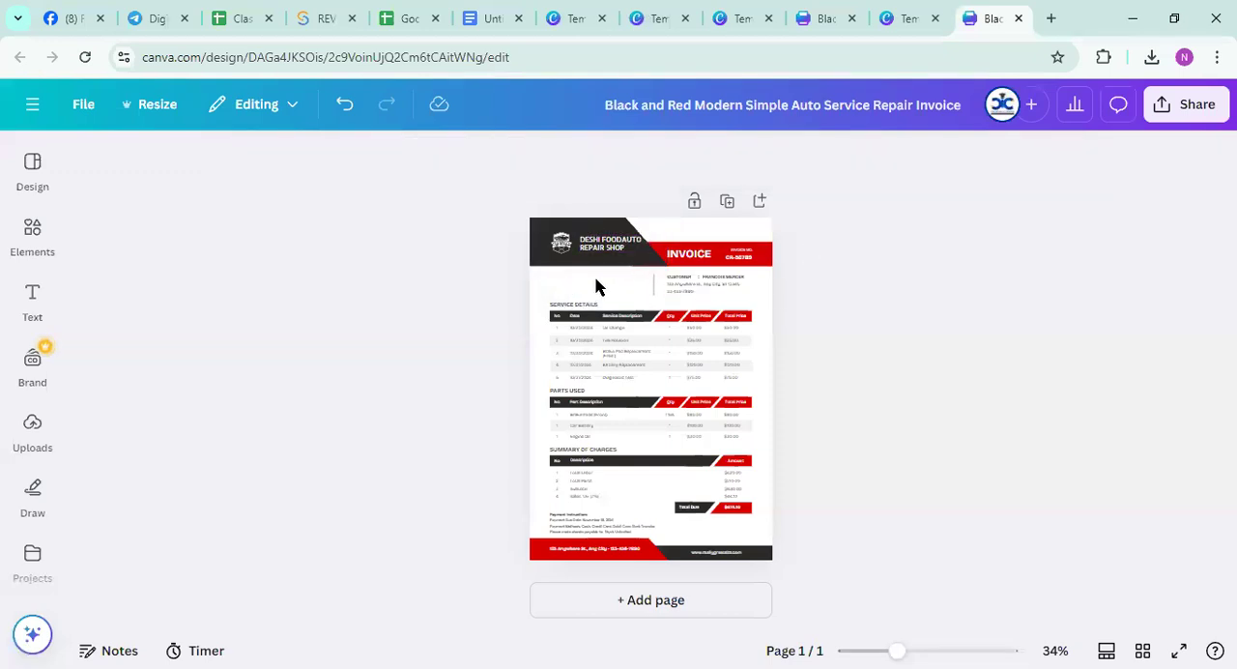
Delete the leftover "AUTO REPAIR SHOP" text from the header so that only "DESHI FOOD" is left
click(600, 248)
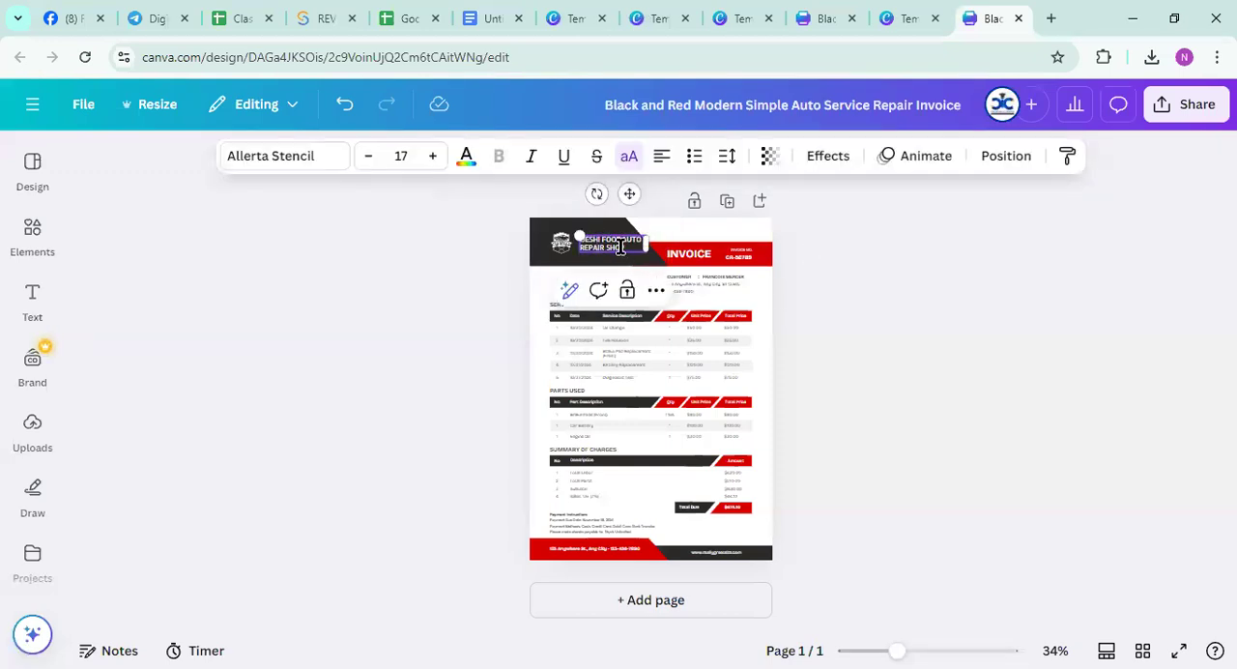
double_click(626, 242)
key(BackSpace)
key(BackSpace)
key(BackSpace)
key(BackSpace)
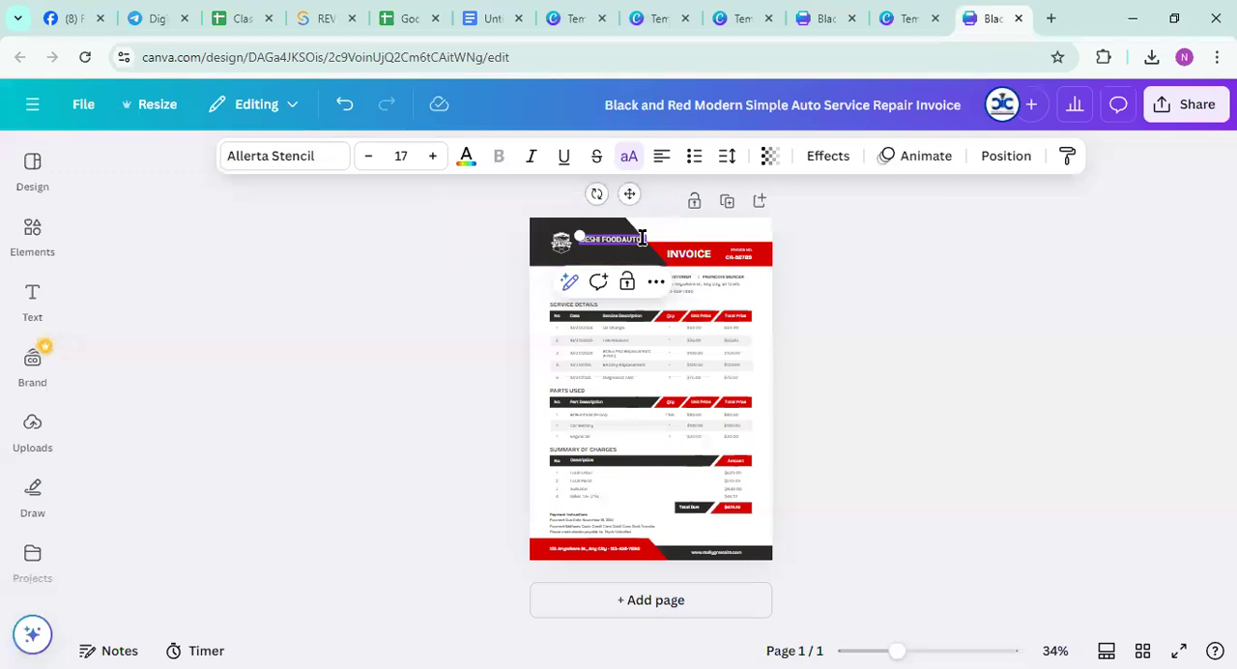
ctrl+scroll(643, 281, up, 5)
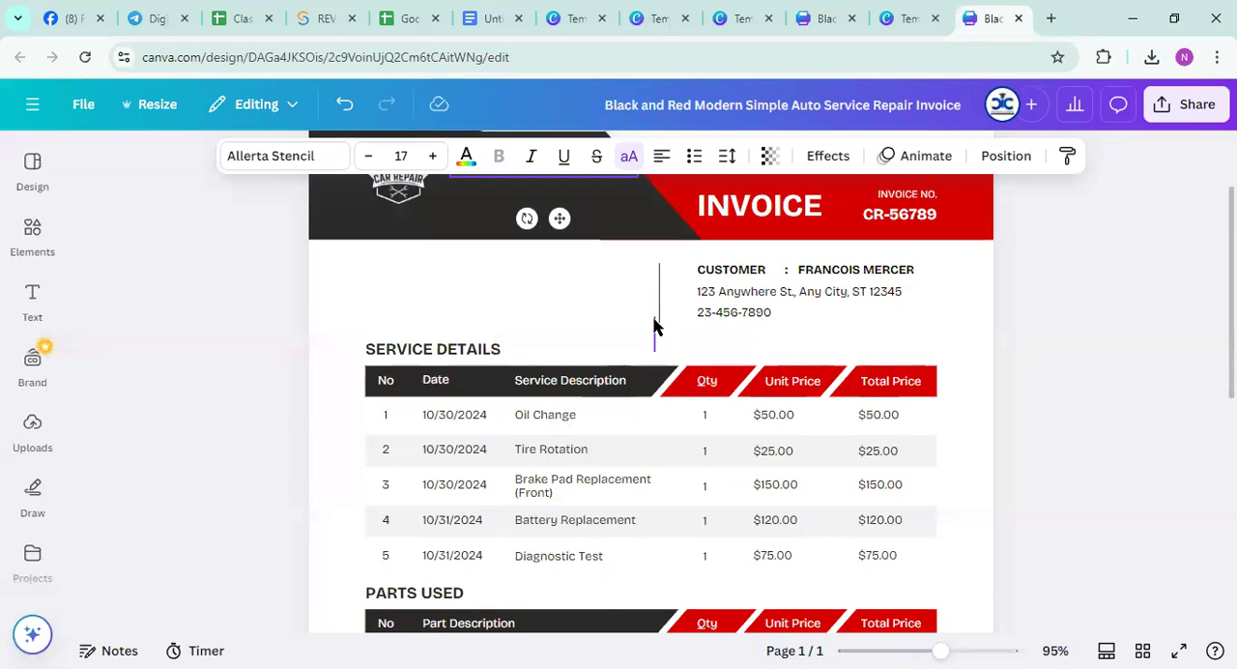
scroll(654, 329, up, 3)
click(623, 281)
click(624, 281)
key(BackSpace)
key(BackSpace)
key(BackSpace)
key(BackSpace)
key(BackSpace)
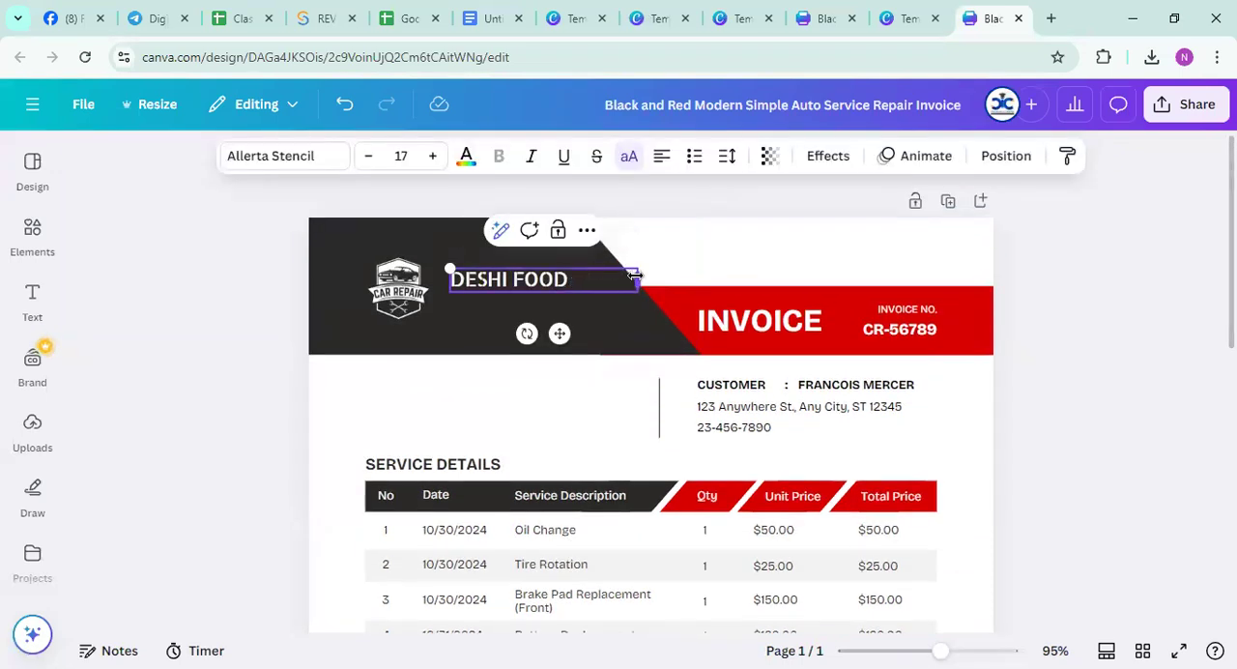
Change the header name to "DESHI FOODS" and add "TASTY CLUB" as a second line without extra leading spaces
text(DS)
key(Return)
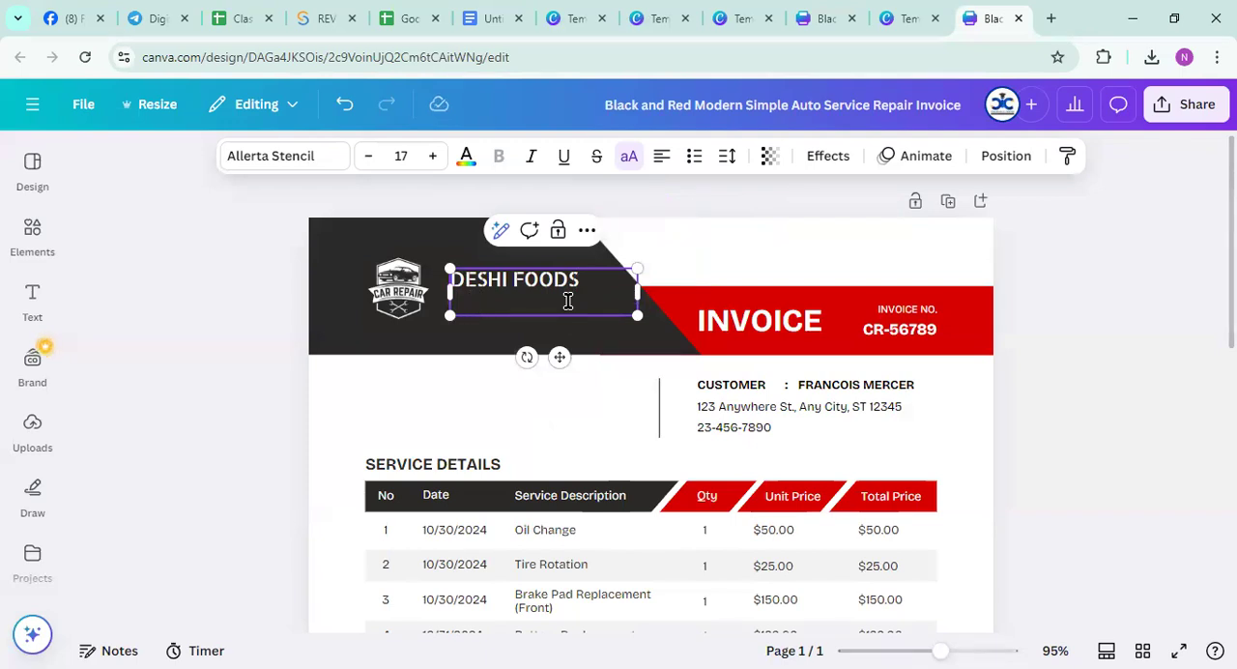
text(TA)
text(STY )
text(CL)
text(UV)
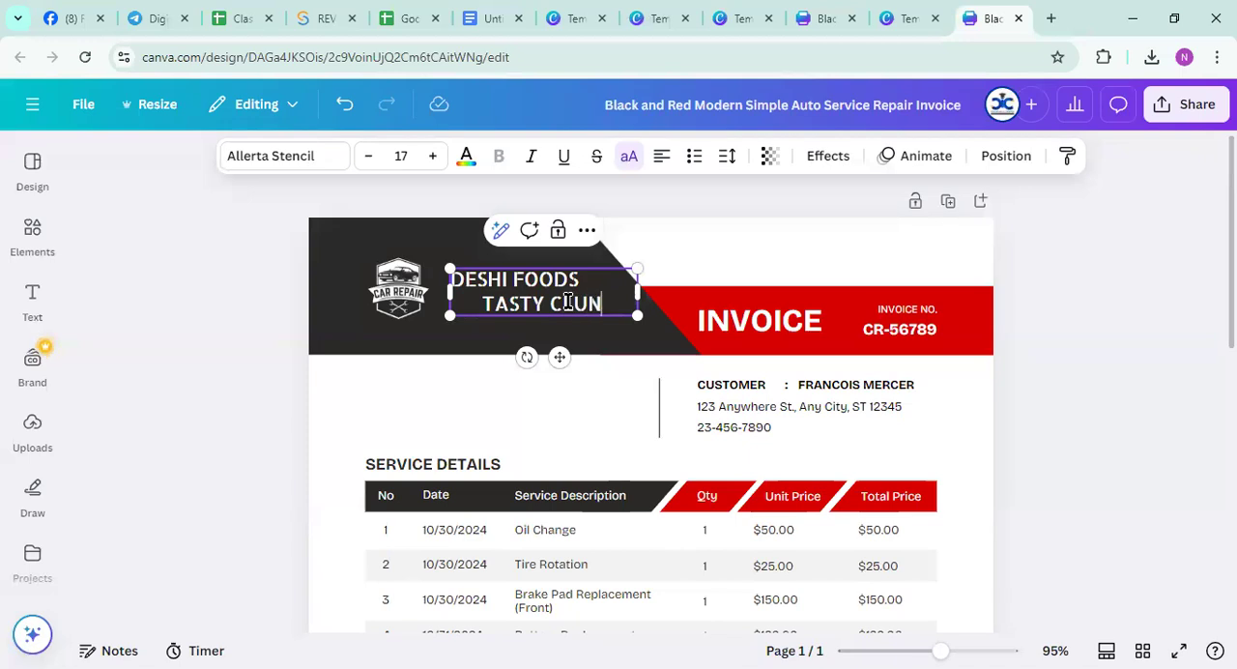
text(E)
key(Left)
key(BackSpace)
click(613, 303)
click(482, 303)
key(BackSpace)
key(BackSpace)
key(BackSpace)
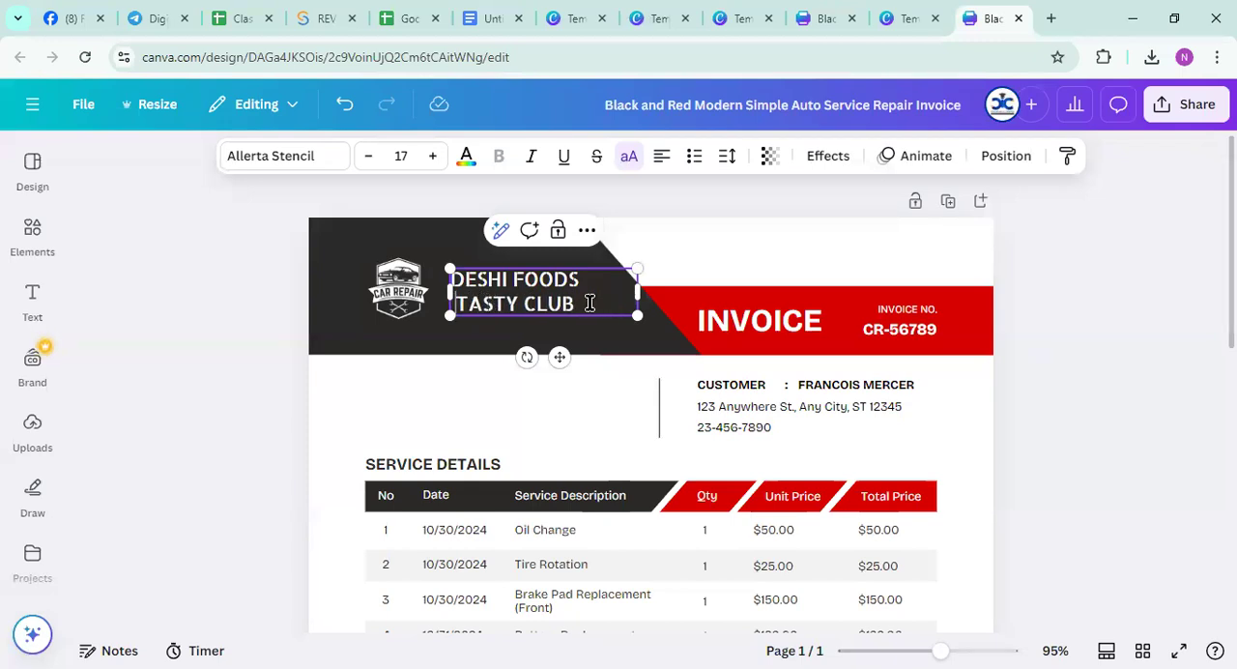
Set the font size of the "DESHI FOODS TASTY CLUB" header text to 15
scroll(643, 390, down, 2)
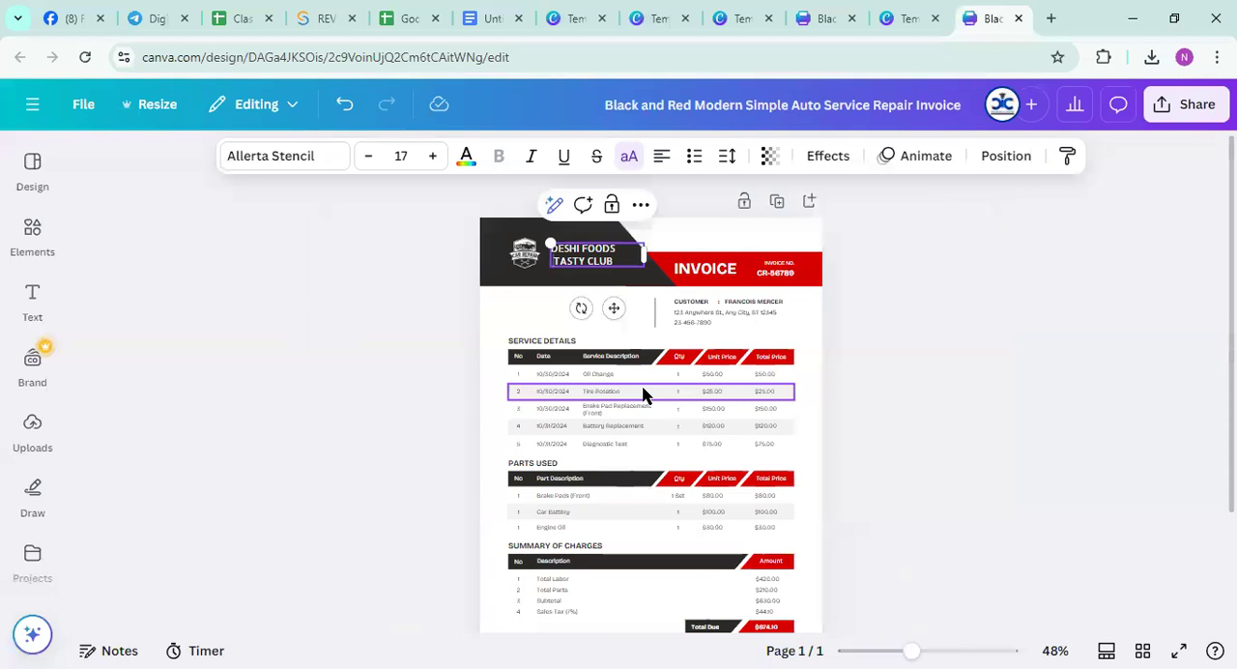
scroll(644, 389, down, 2)
scroll(644, 385, up, 1)
click(394, 150)
click(394, 150)
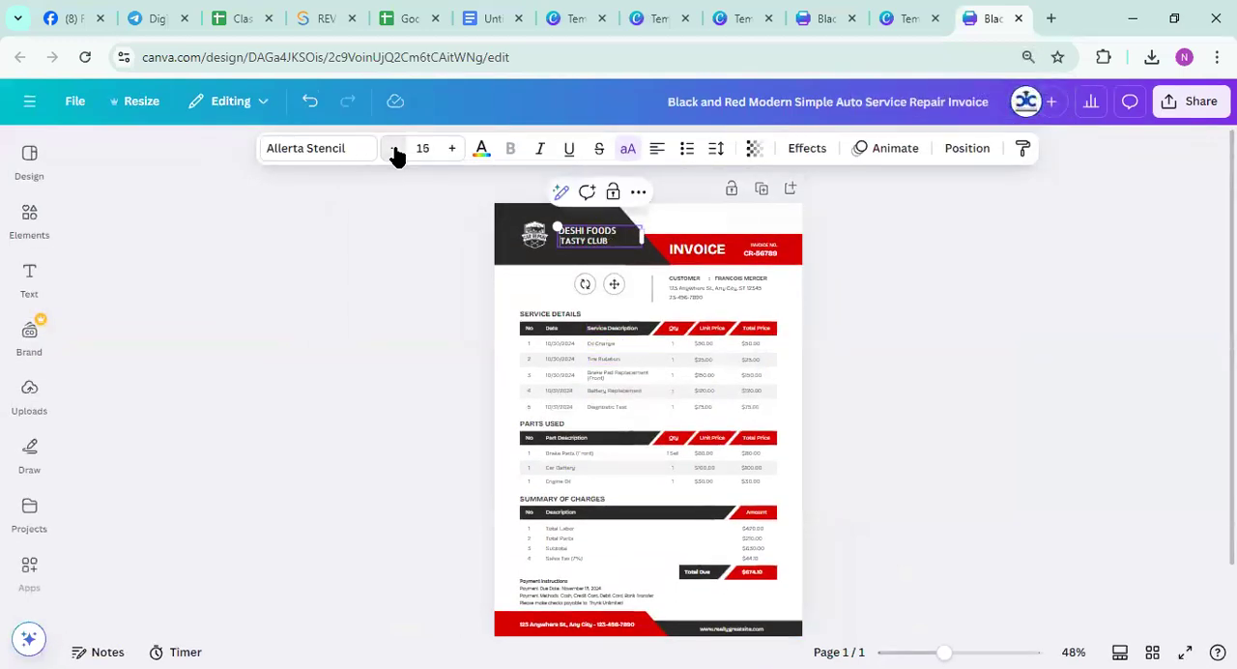
click(958, 283)
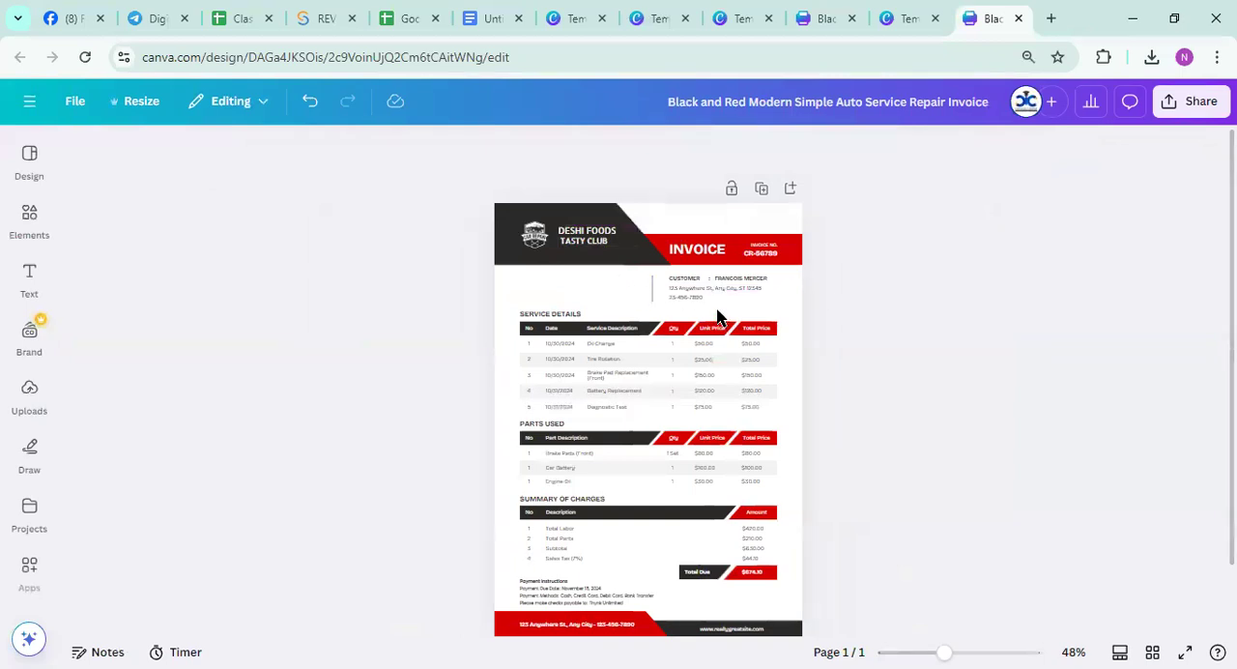
scroll(720, 309, down, 1)
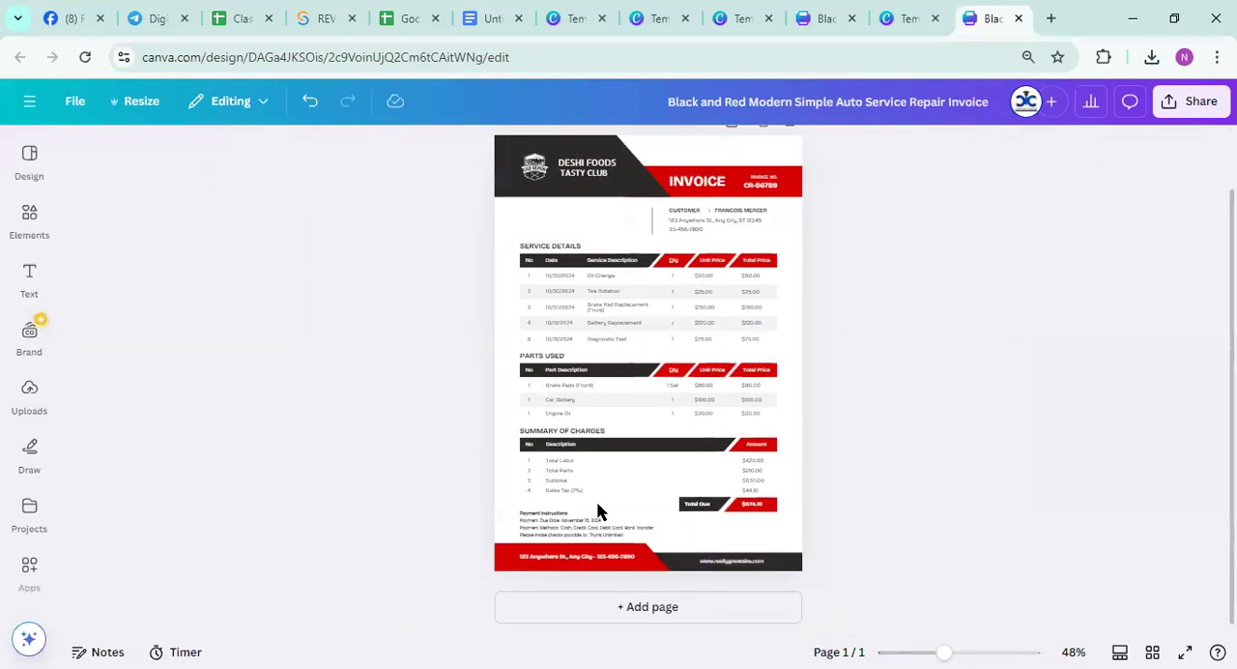
scroll(599, 465, up, 1)
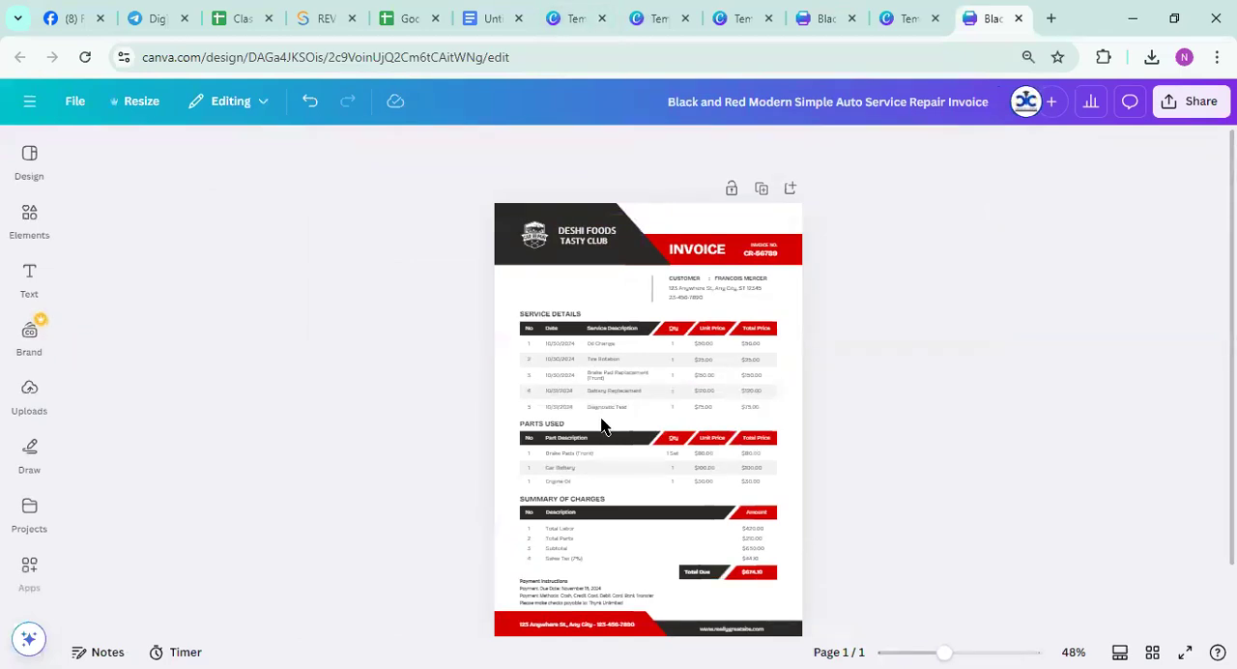
drag(896, 480, 439, 199)
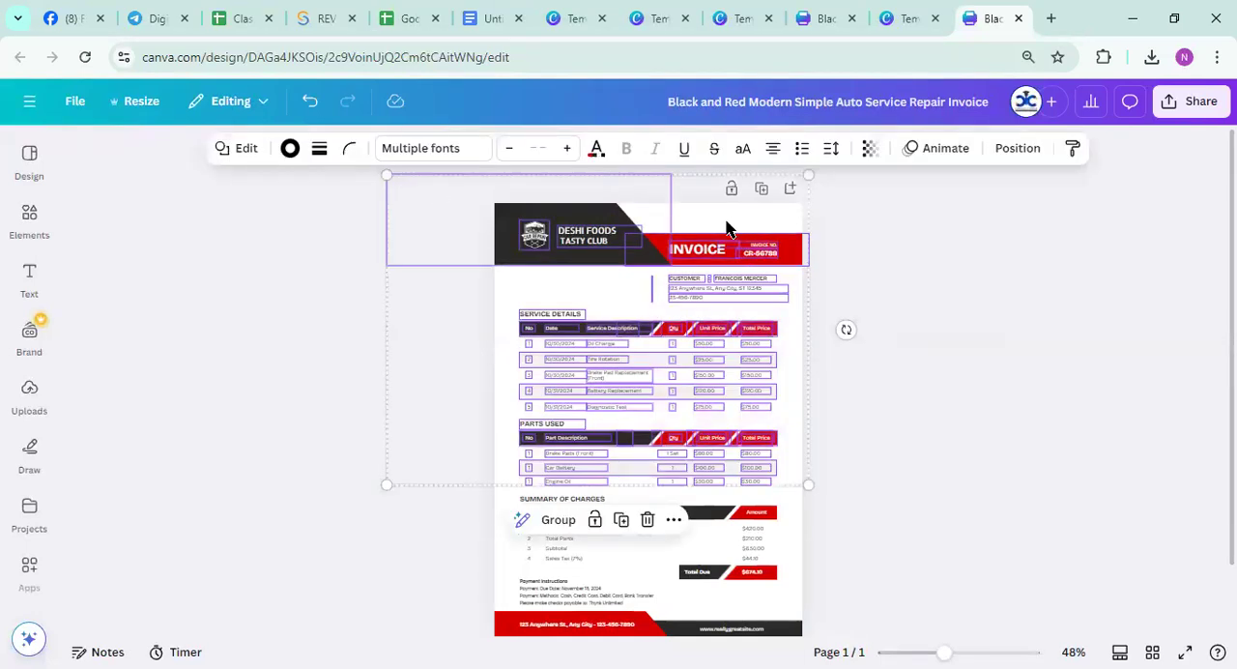
click(726, 226)
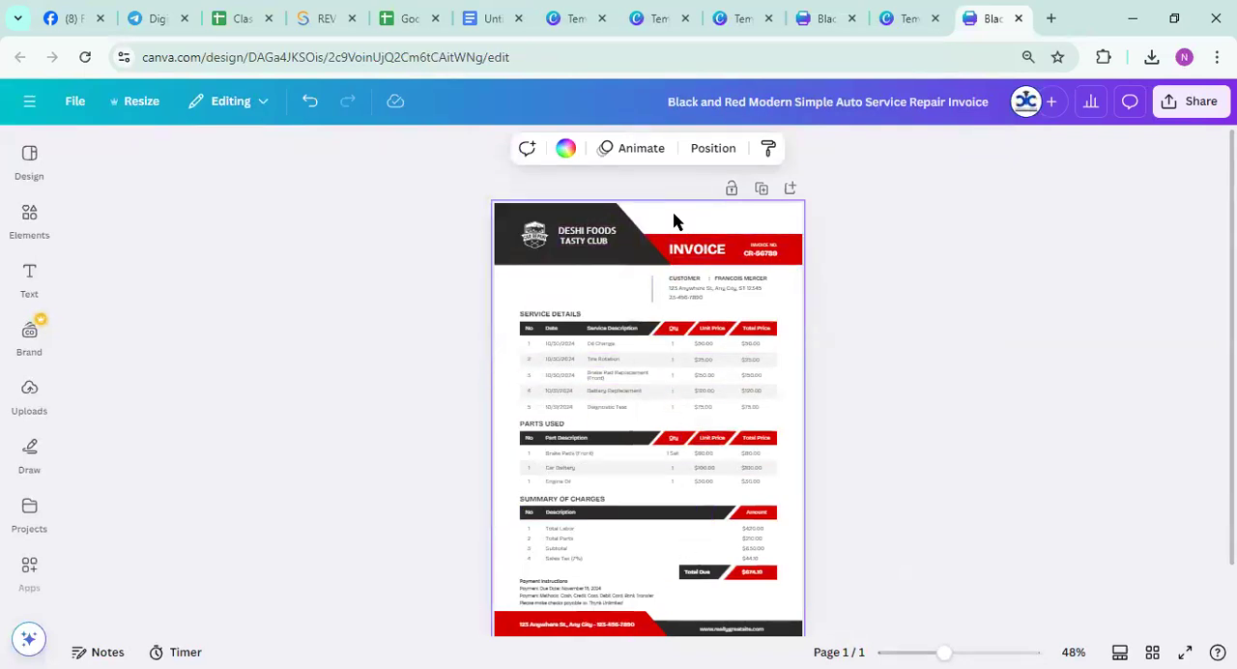
Download the invoice as a PDF Print file with the RGB color profile
click(1177, 96)
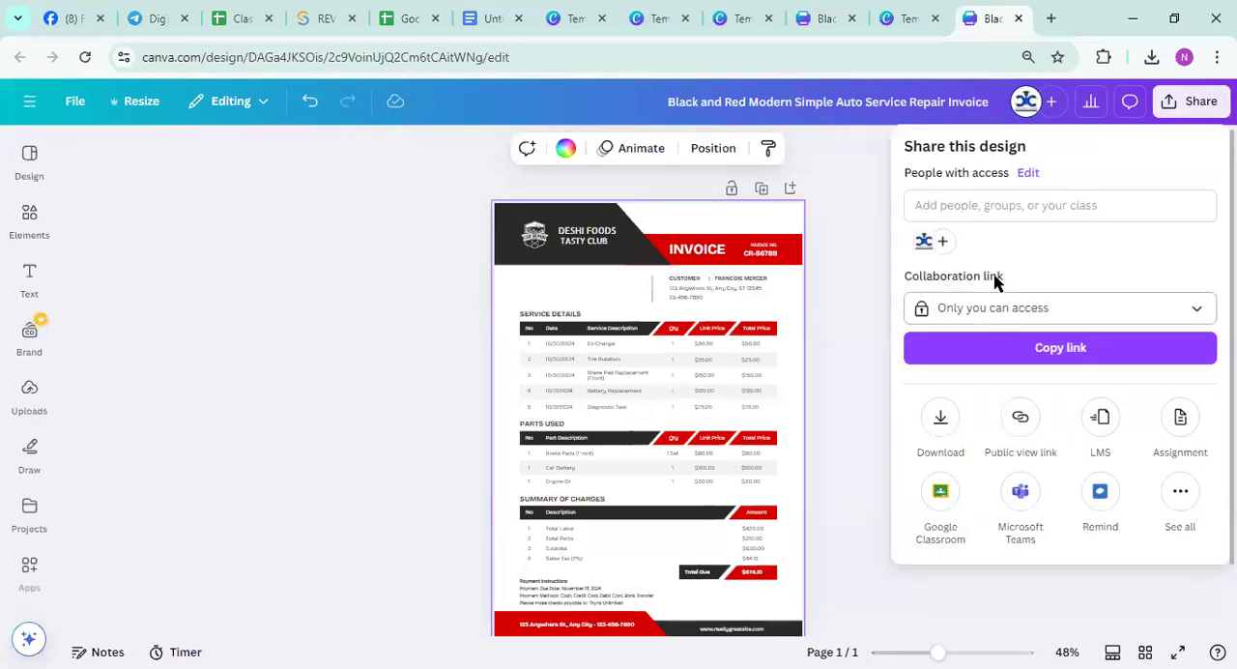
click(942, 422)
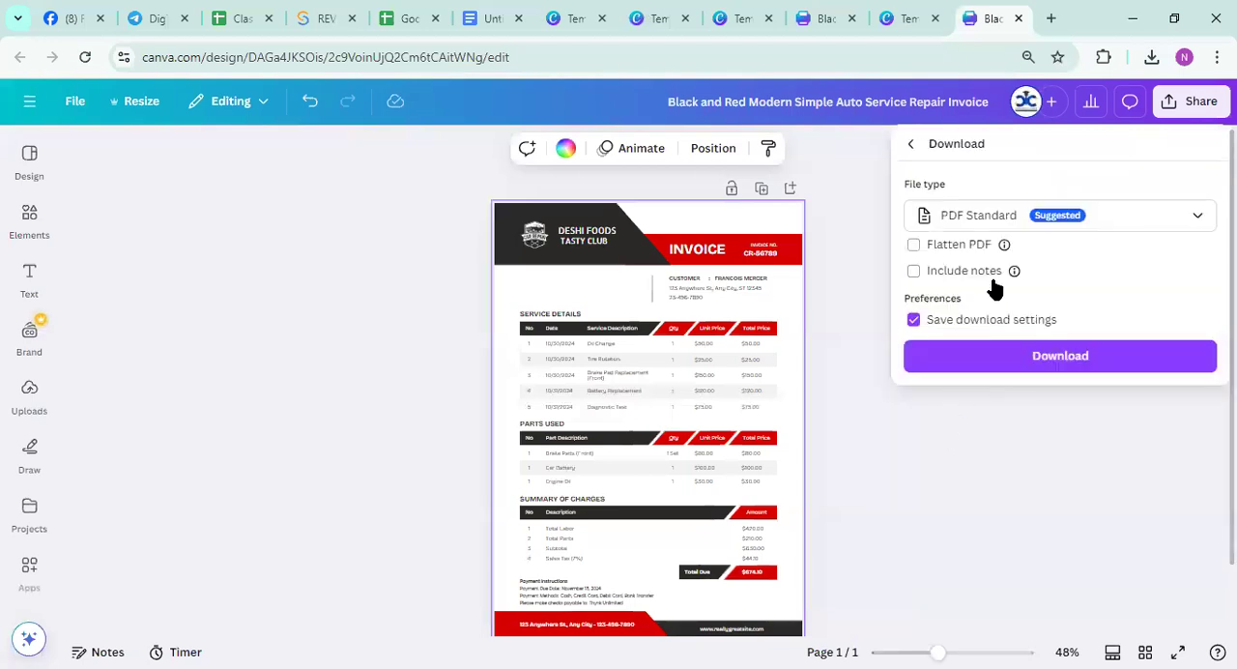
click(1194, 221)
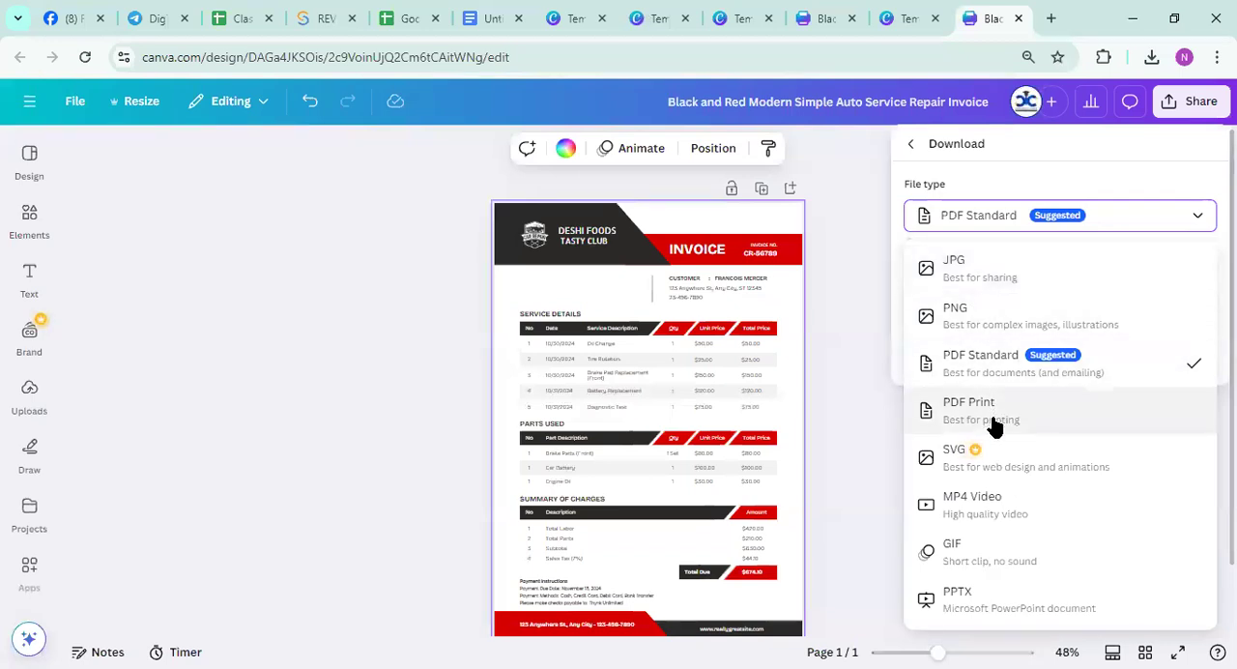
click(999, 418)
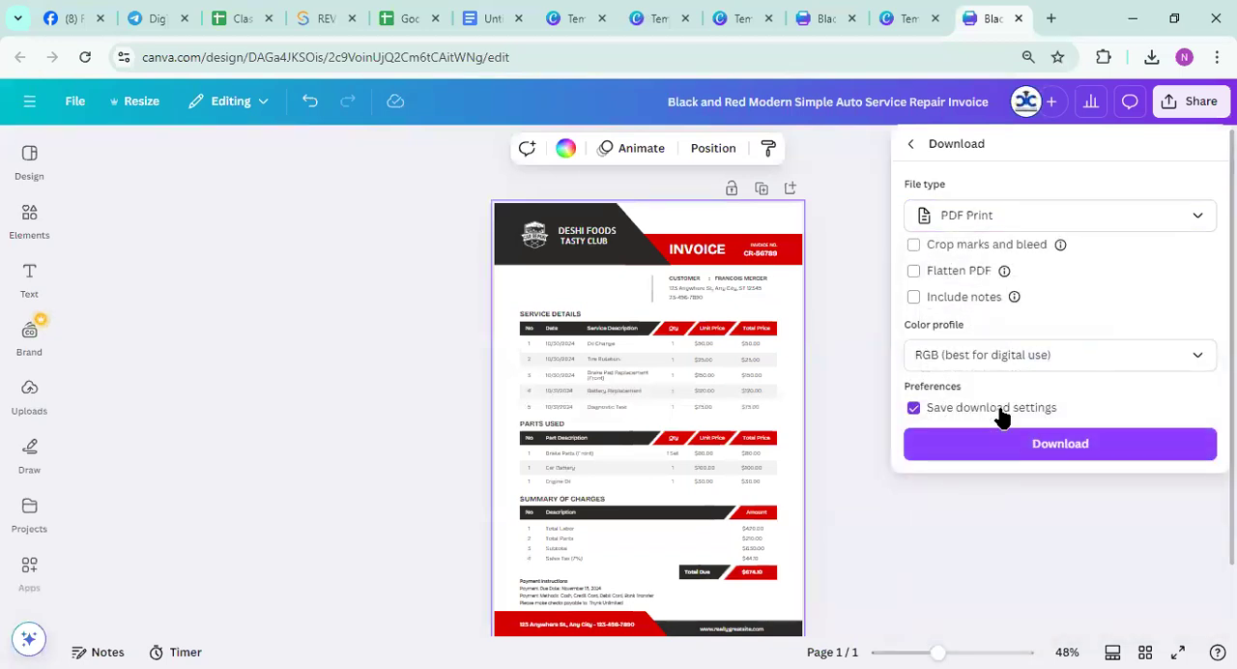
click(1030, 446)
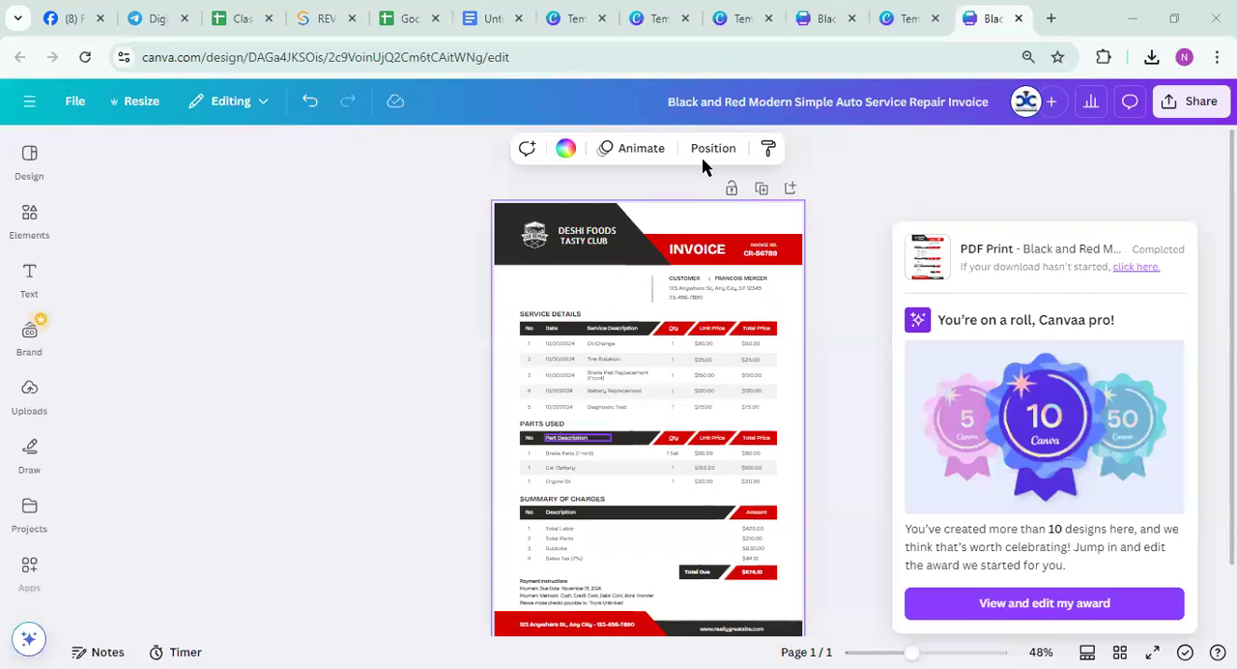
Switch to the Google Docs topic list and review the Poster, Facebook cover and remaining design items, keeping the browser open
click(495, 18)
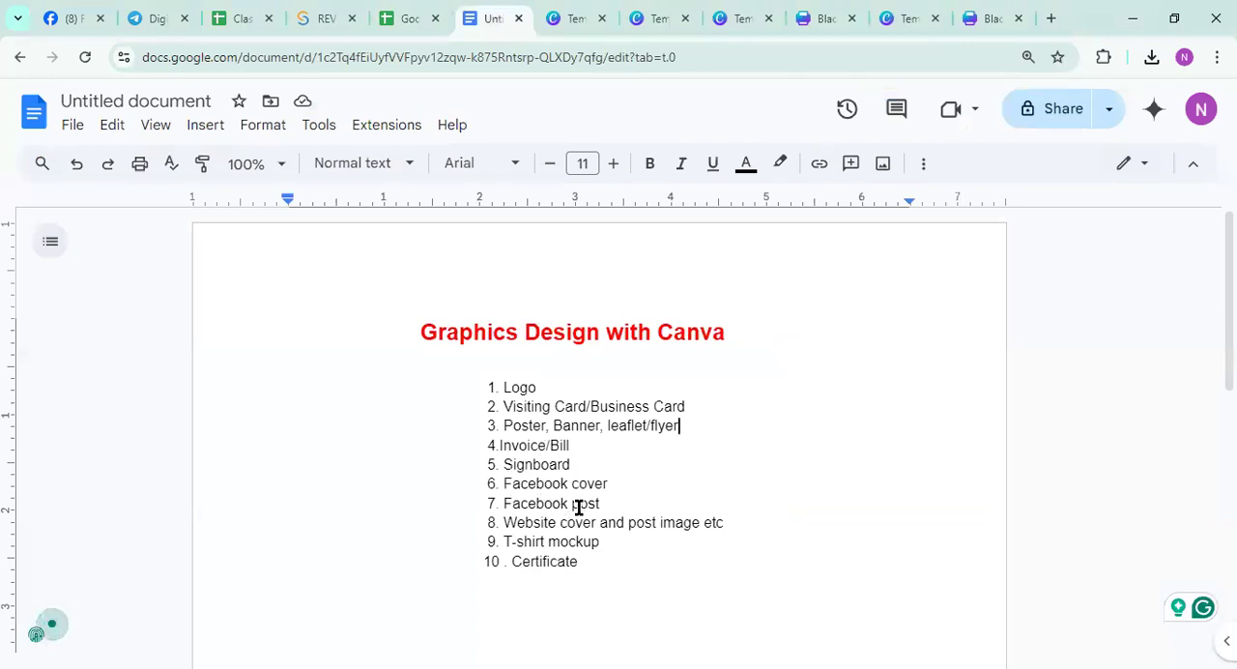
drag(735, 539, 477, 473)
drag(484, 423, 602, 434)
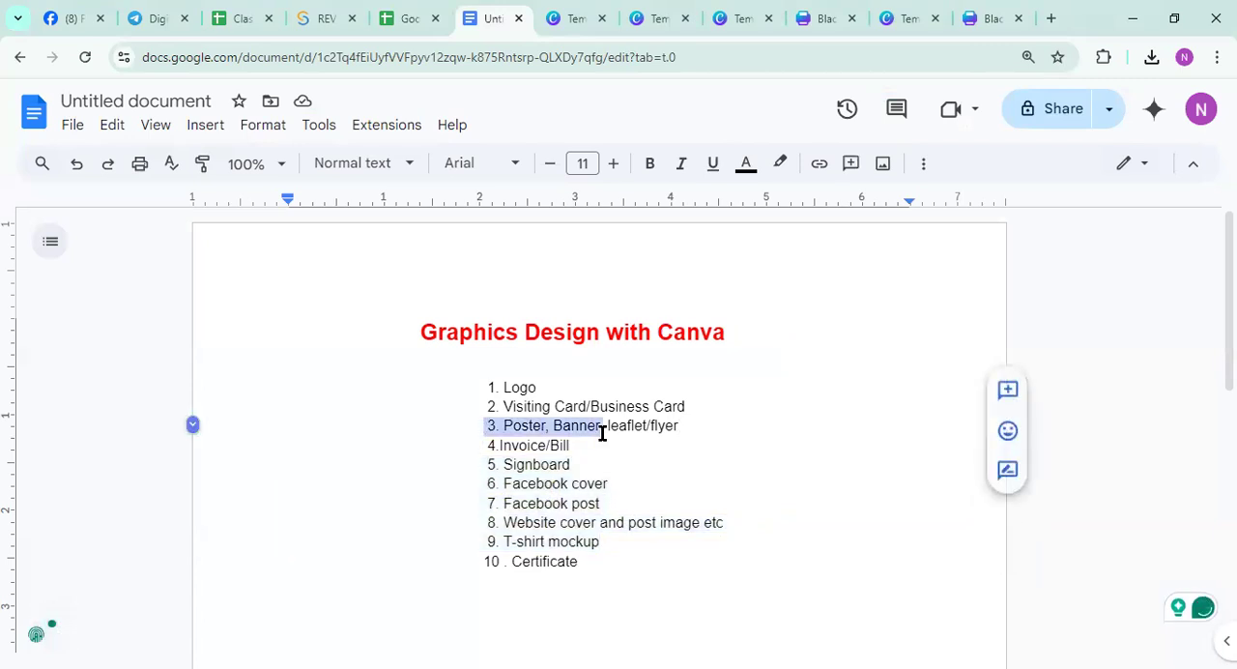
drag(483, 487, 612, 491)
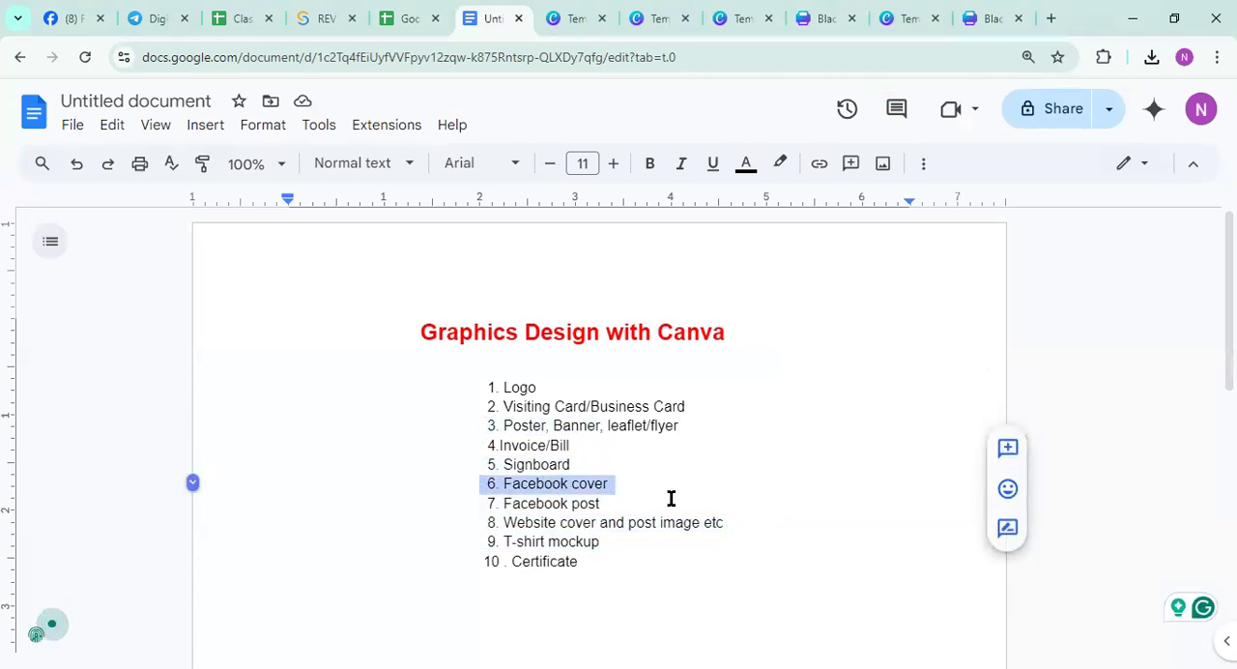
click(742, 483)
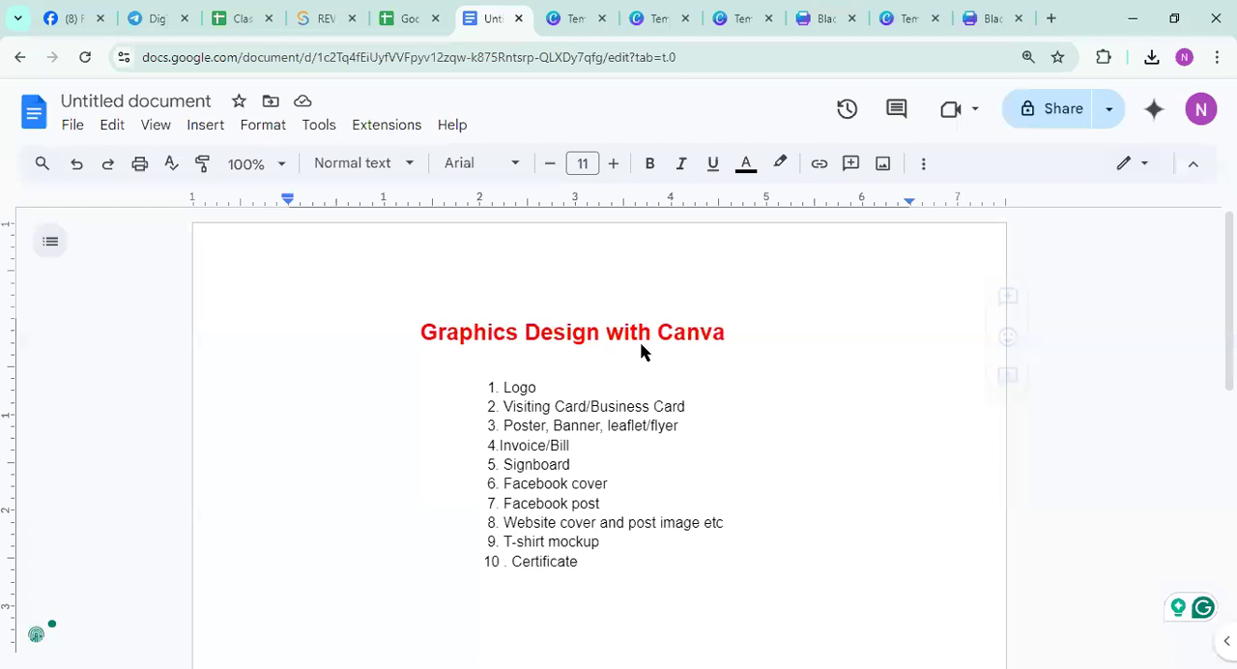
click(1216, 18)
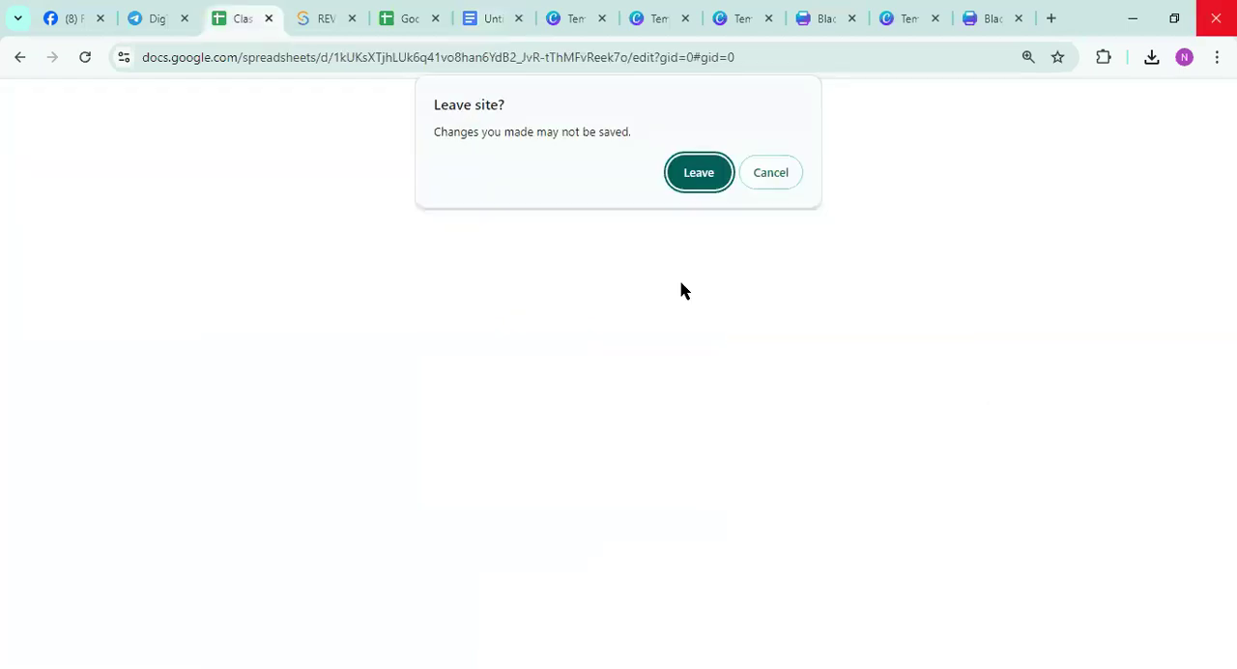
click(769, 172)
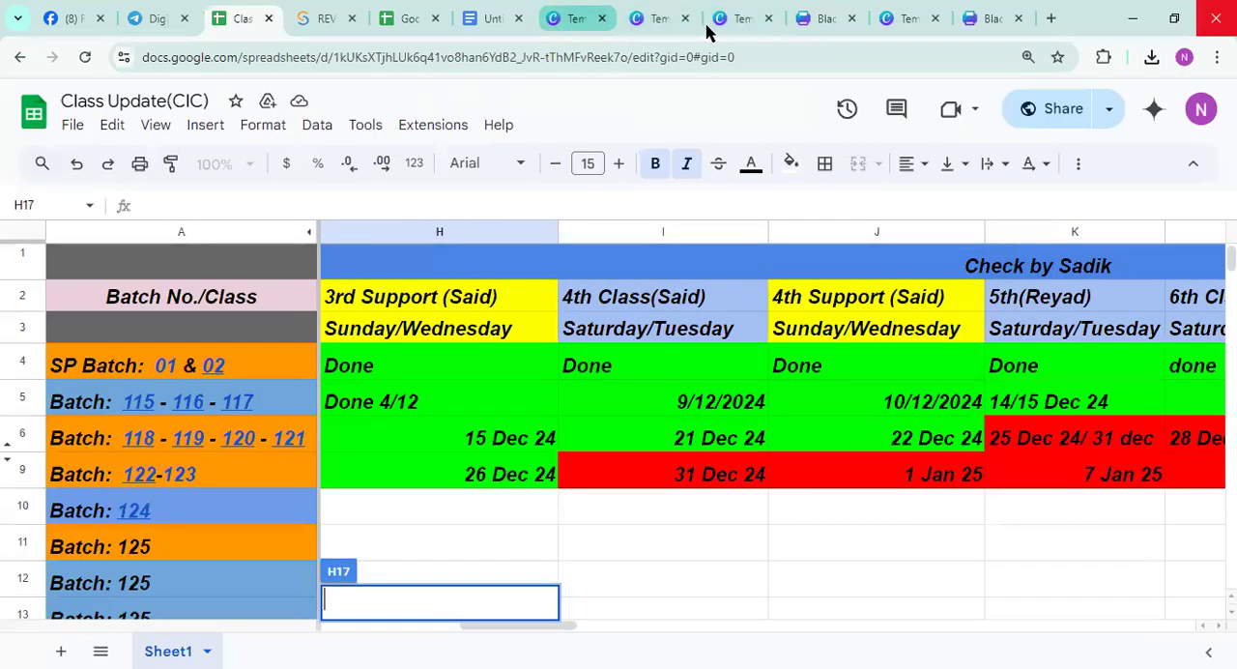
Return from the invoice design to the Canva home page and search for "facebook cover"
click(978, 18)
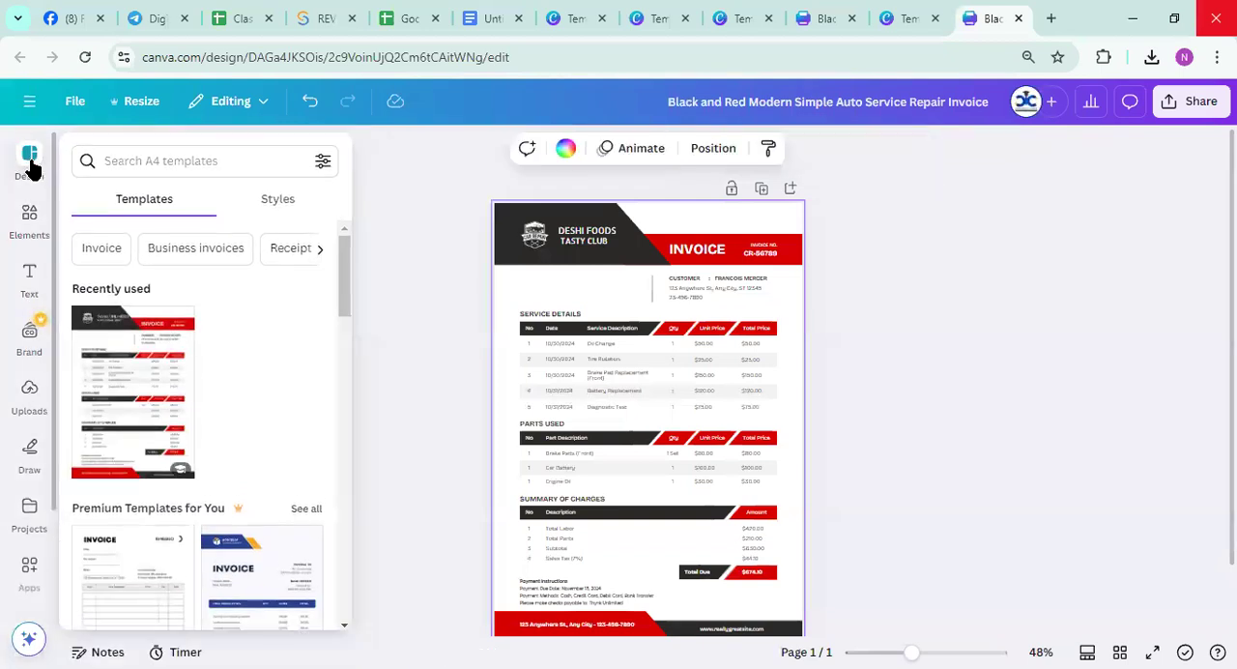
click(29, 100)
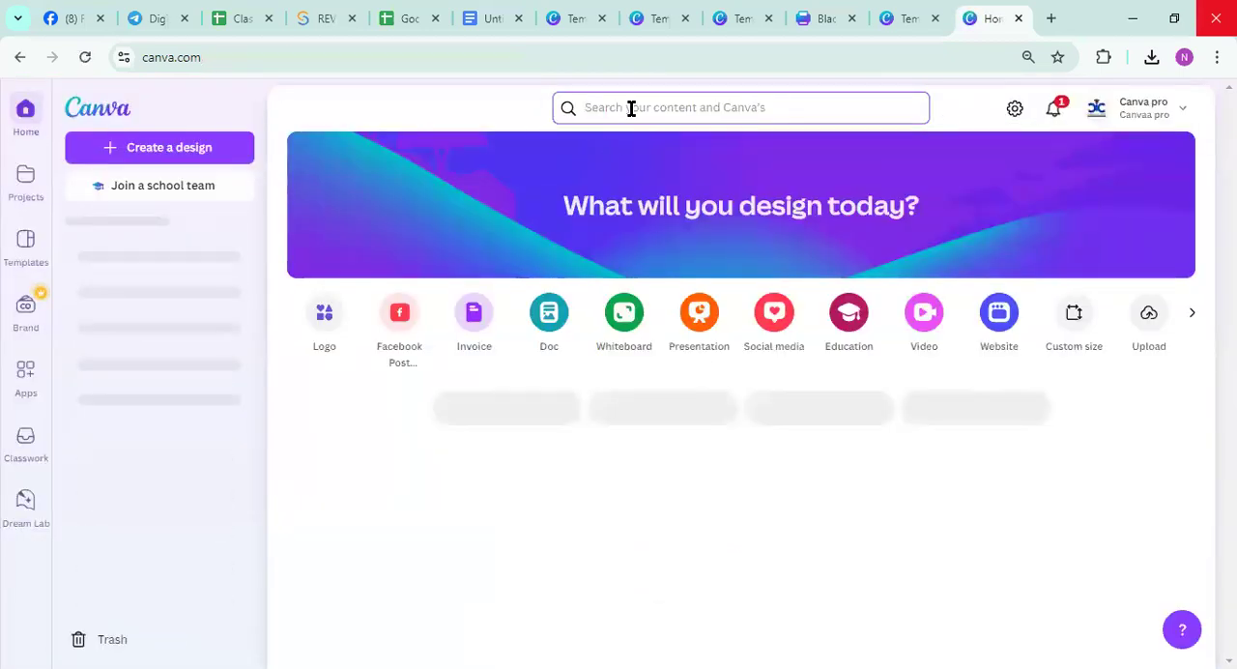
click(630, 108)
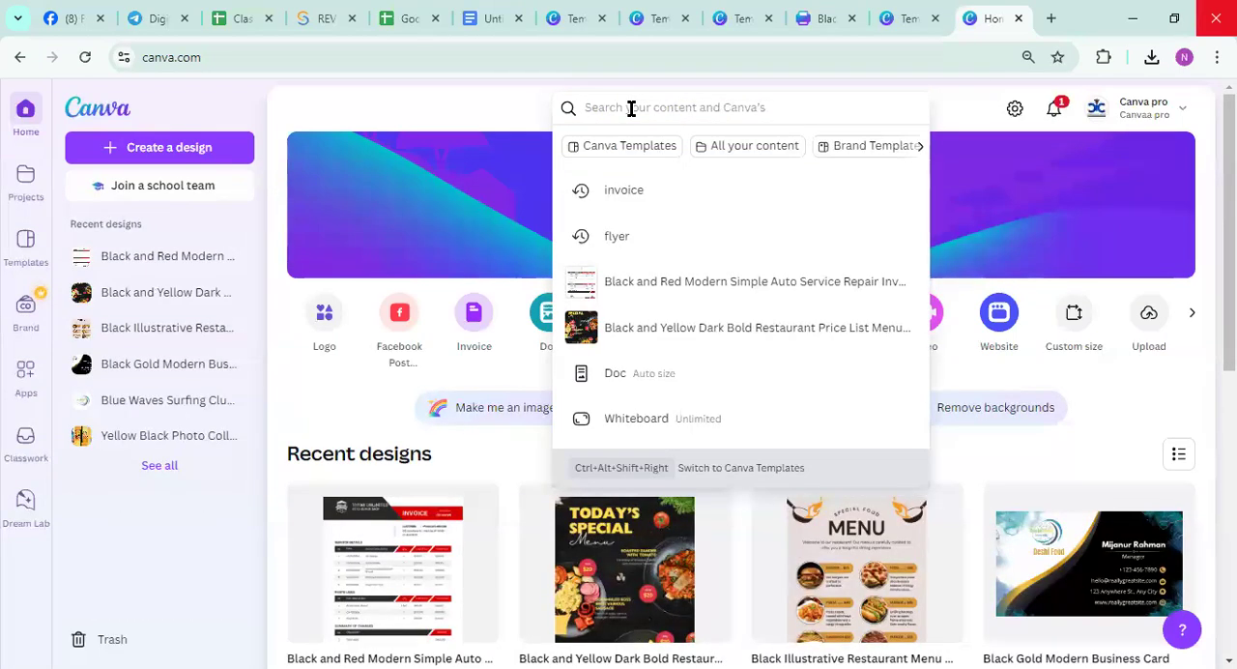
text(facebo)
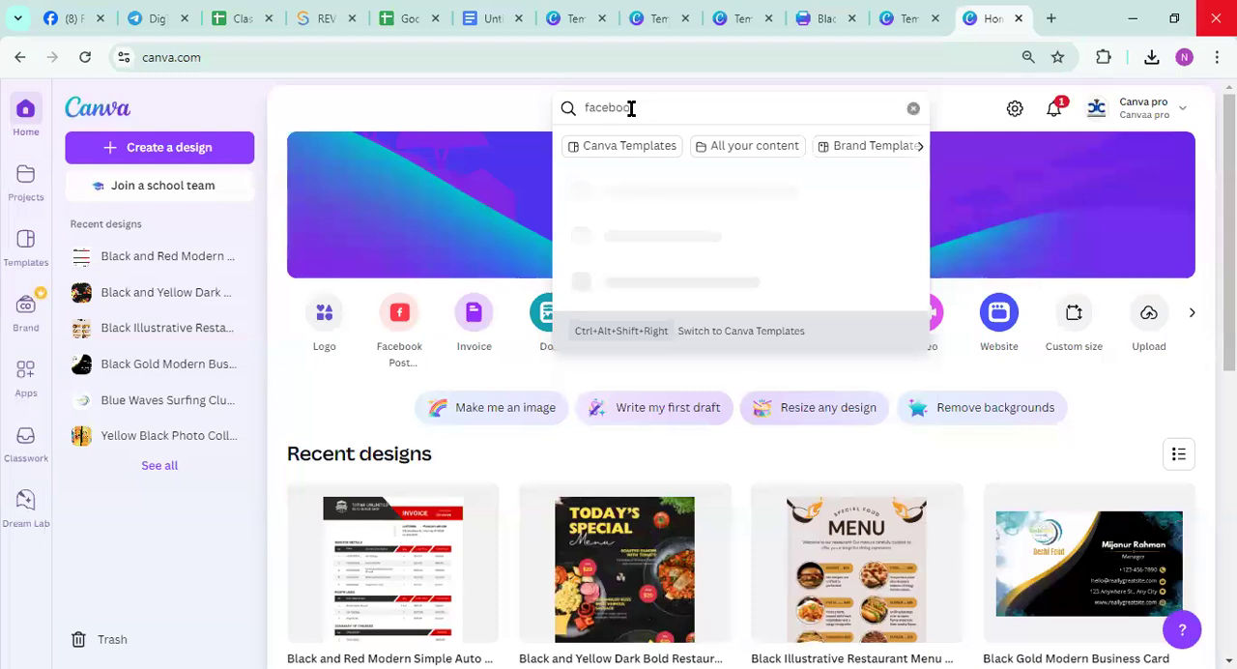
text(ok co)
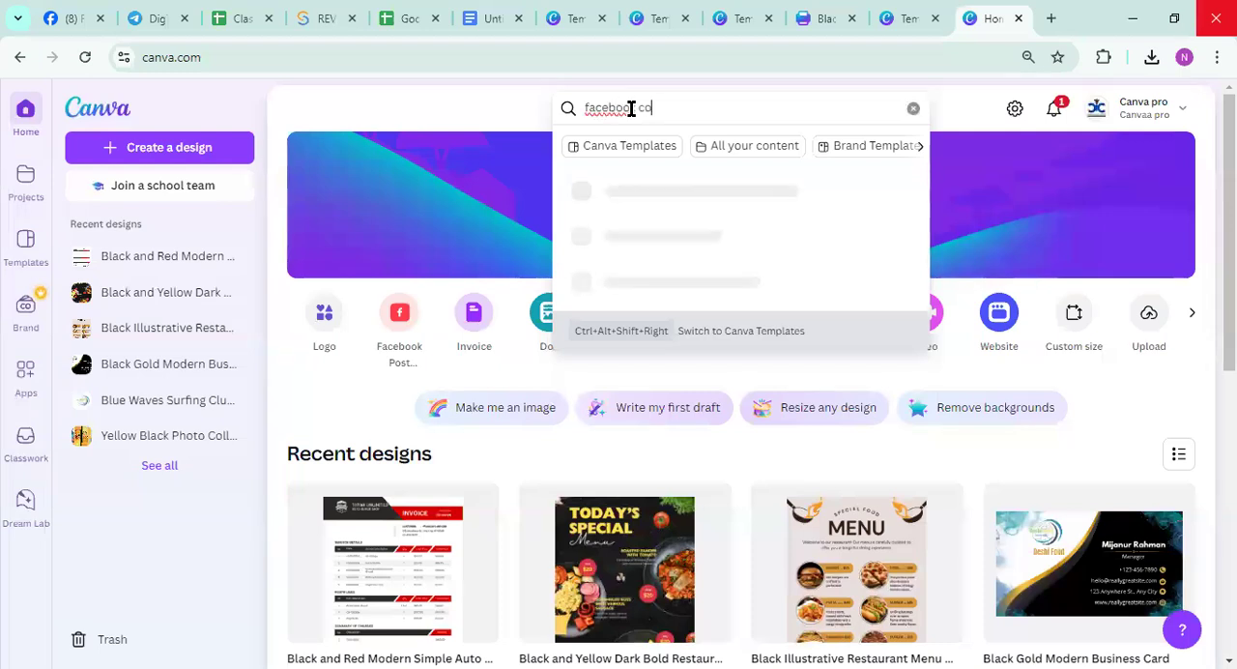
text(ver)
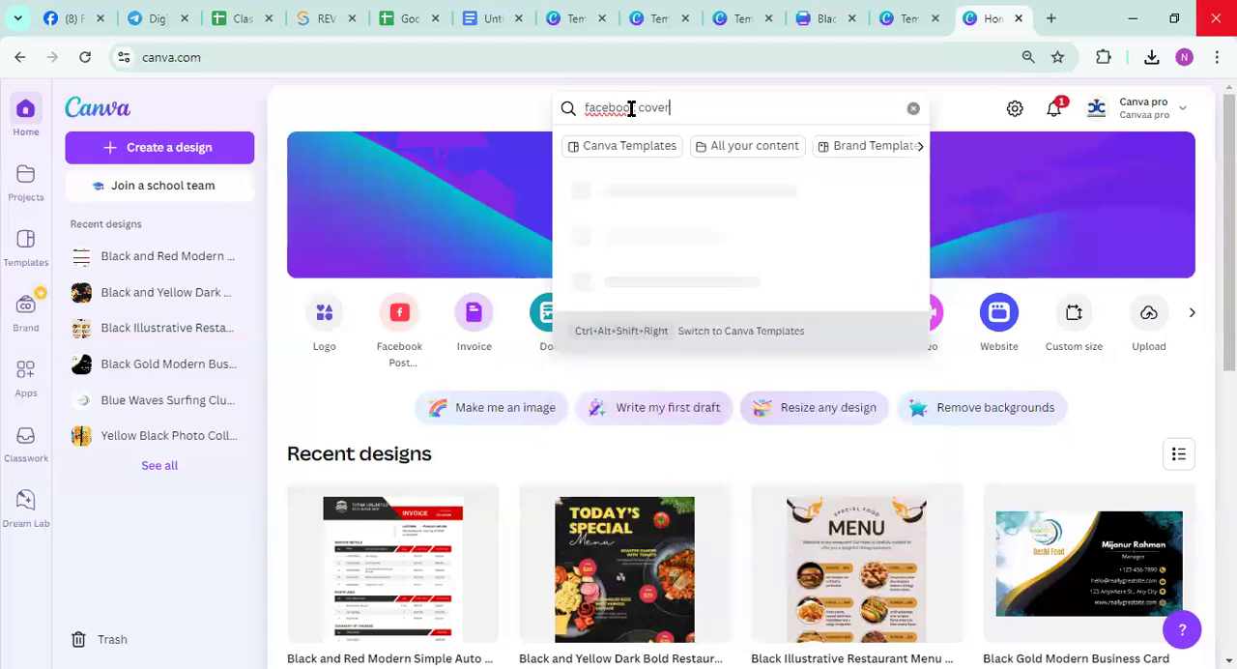
key(Return)
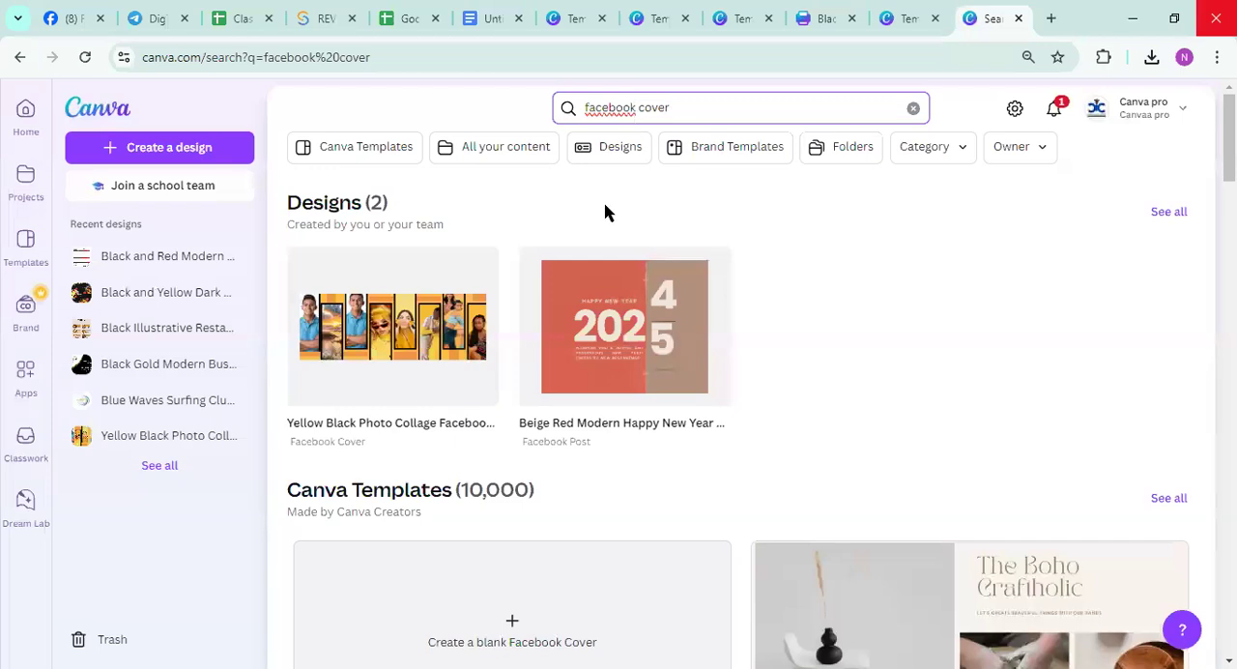
Open the lime-green makeup livestream Facebook cover template from the results and shift its plant-shadow image slightly
scroll(435, 382, down, 5)
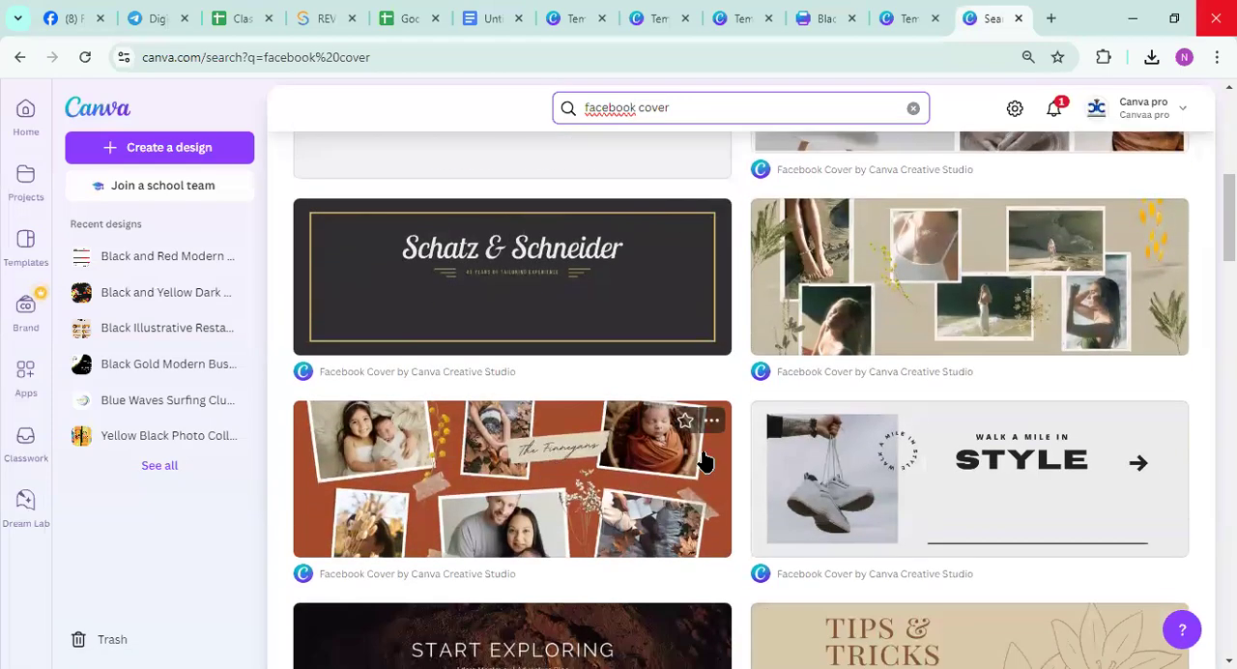
scroll(629, 474, down, 5)
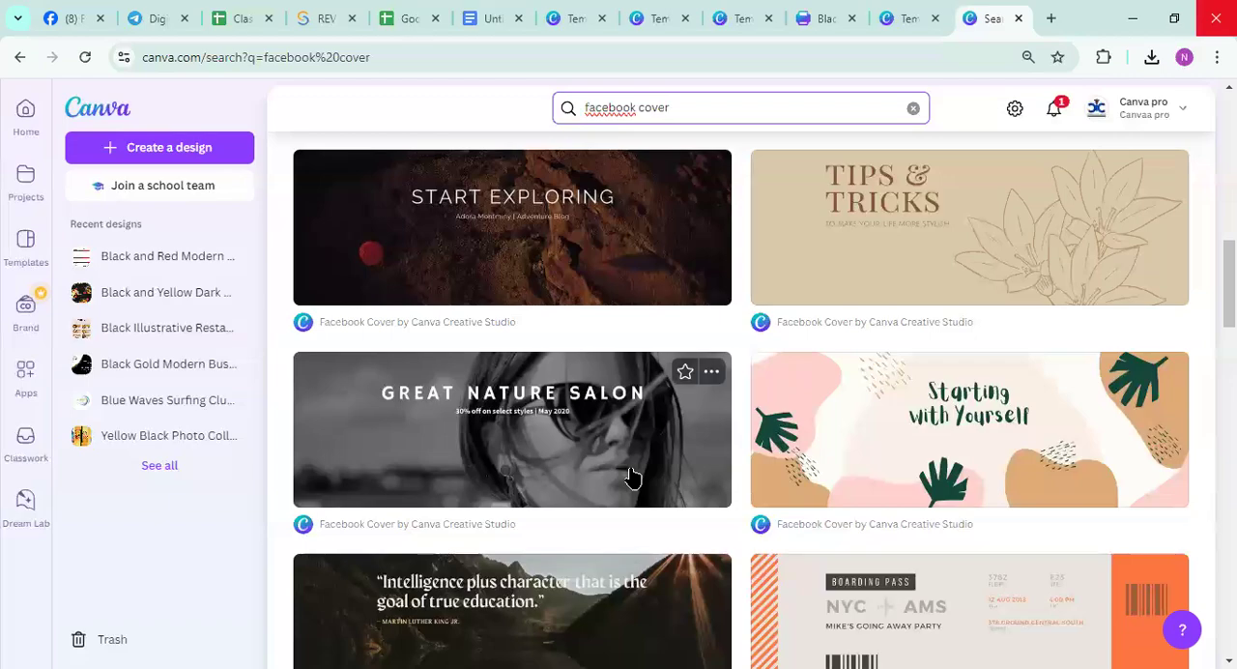
scroll(889, 434, down, 4)
scroll(690, 480, down, 9)
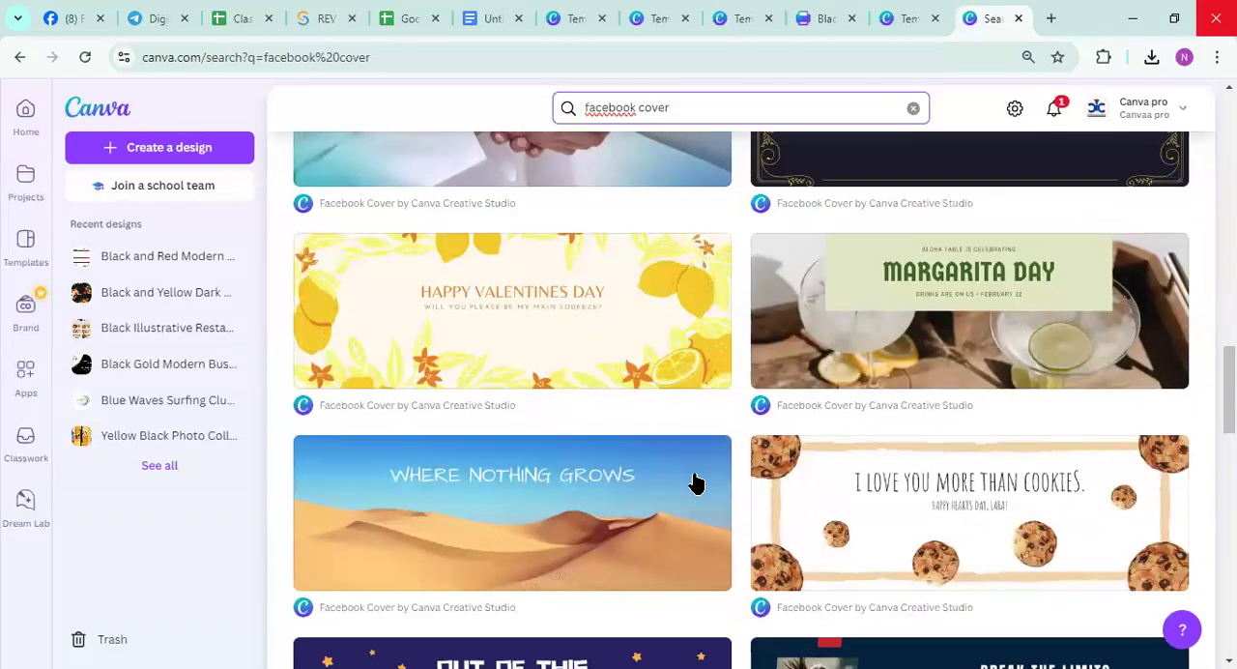
scroll(694, 480, up, 10)
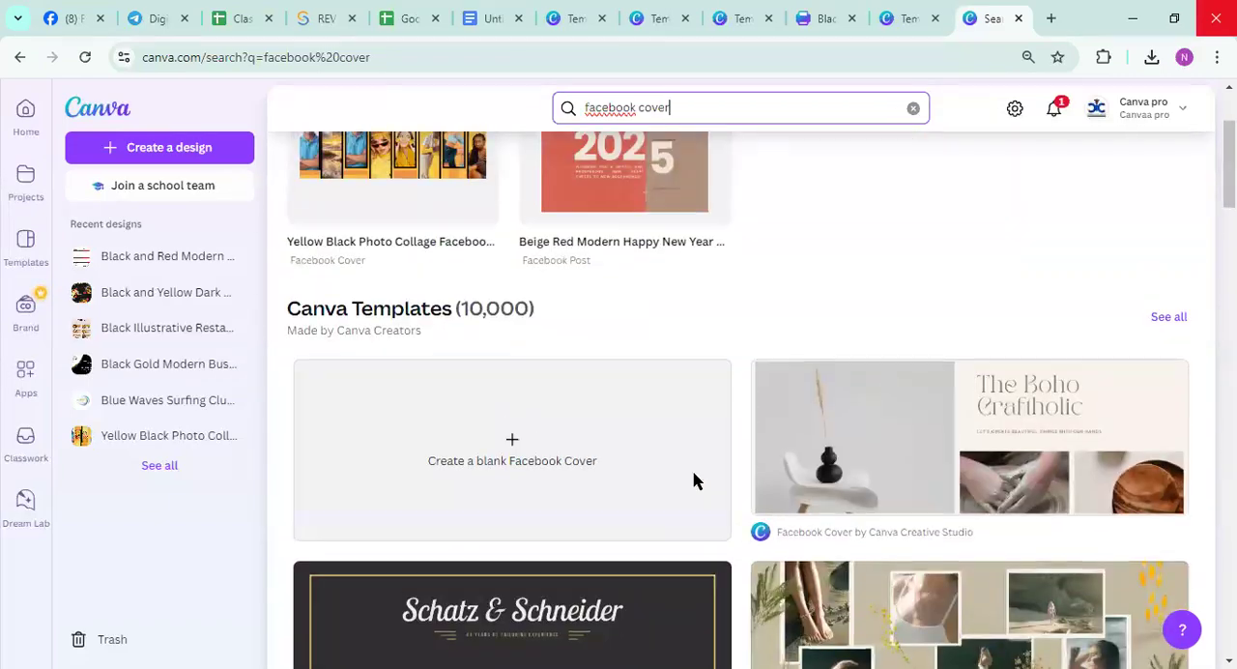
scroll(694, 481, down, 5)
scroll(694, 480, down, 10)
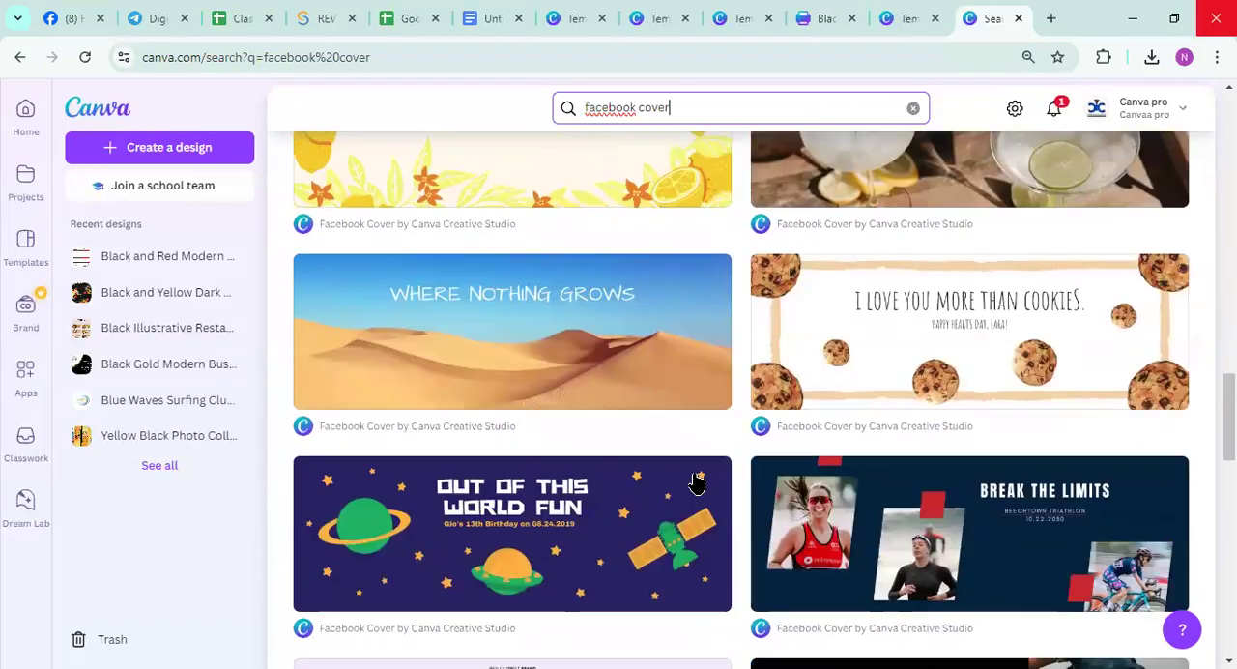
scroll(694, 480, down, 8)
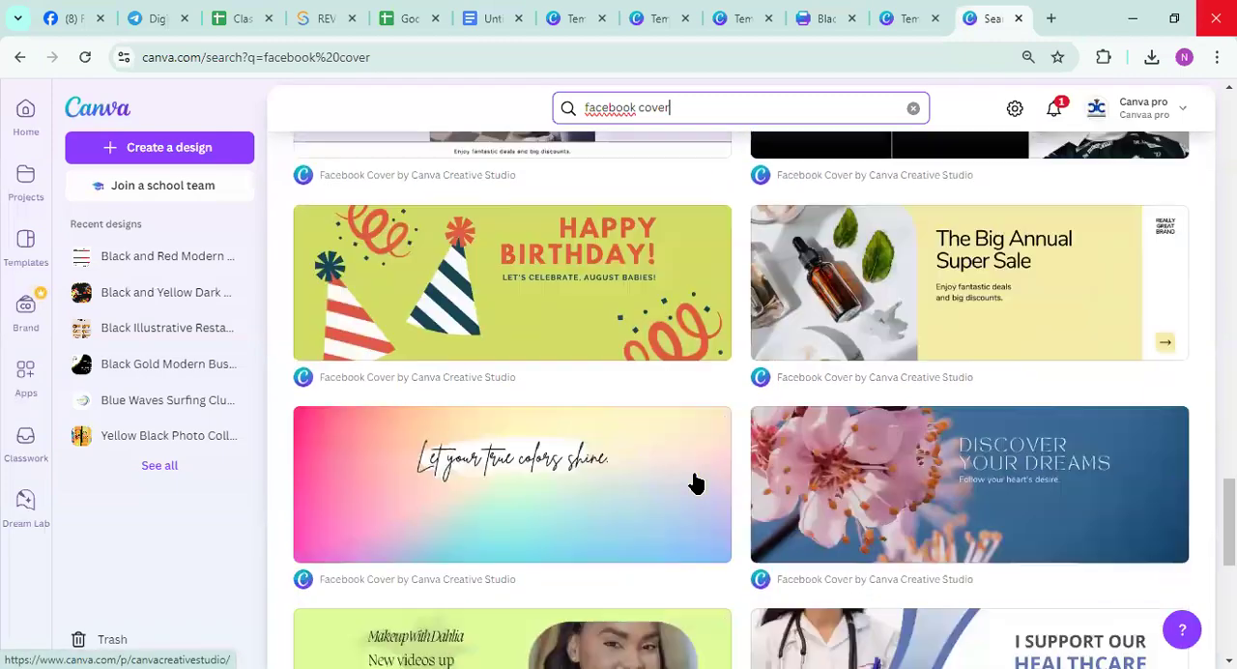
scroll(693, 480, up, 3)
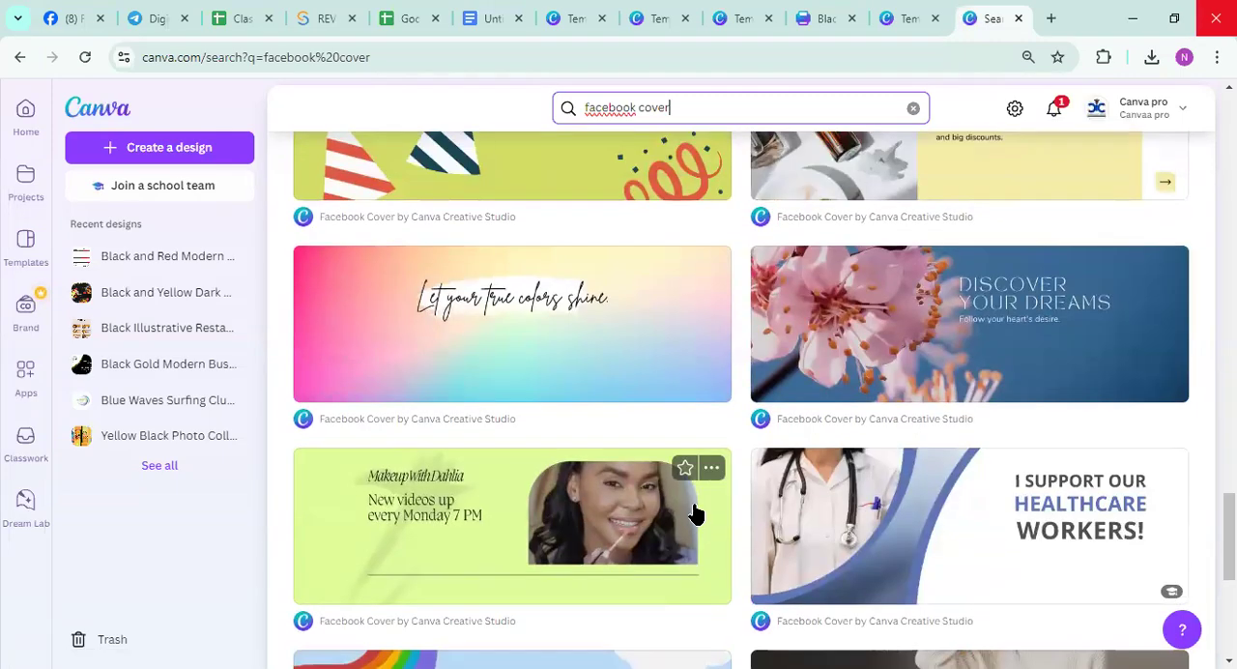
click(610, 524)
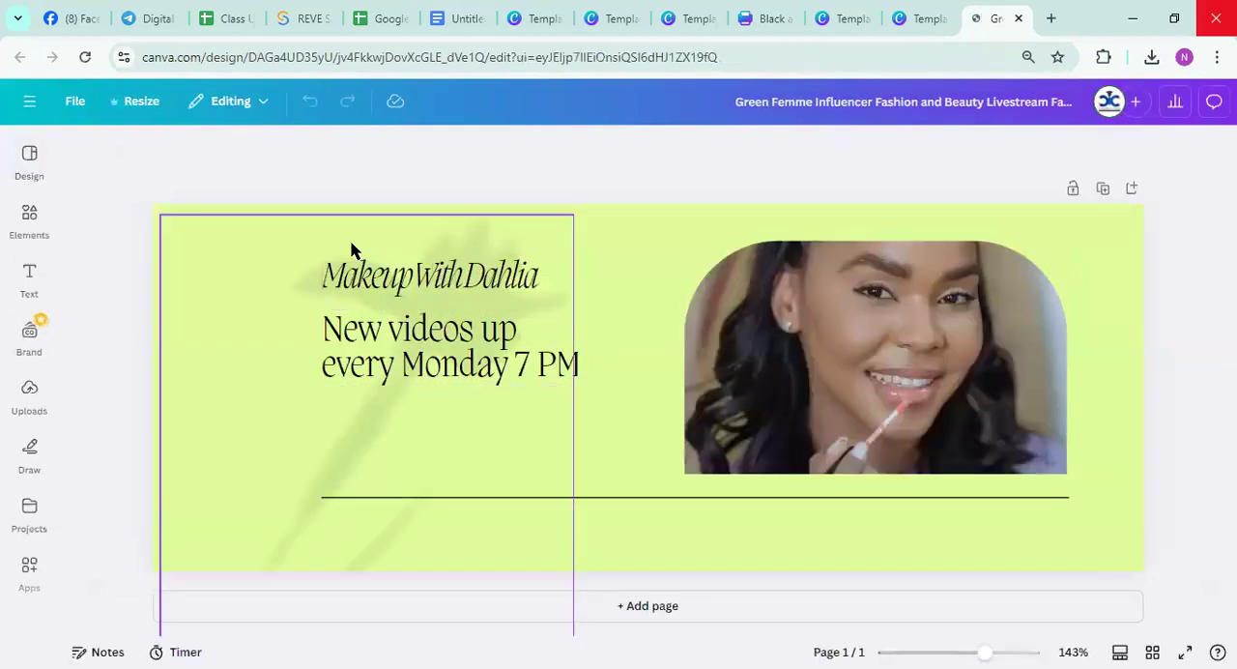
mouse_move(322, 281)
mouse_down()
mouse_move(346, 337)
mouse_move(320, 262)
mouse_up()
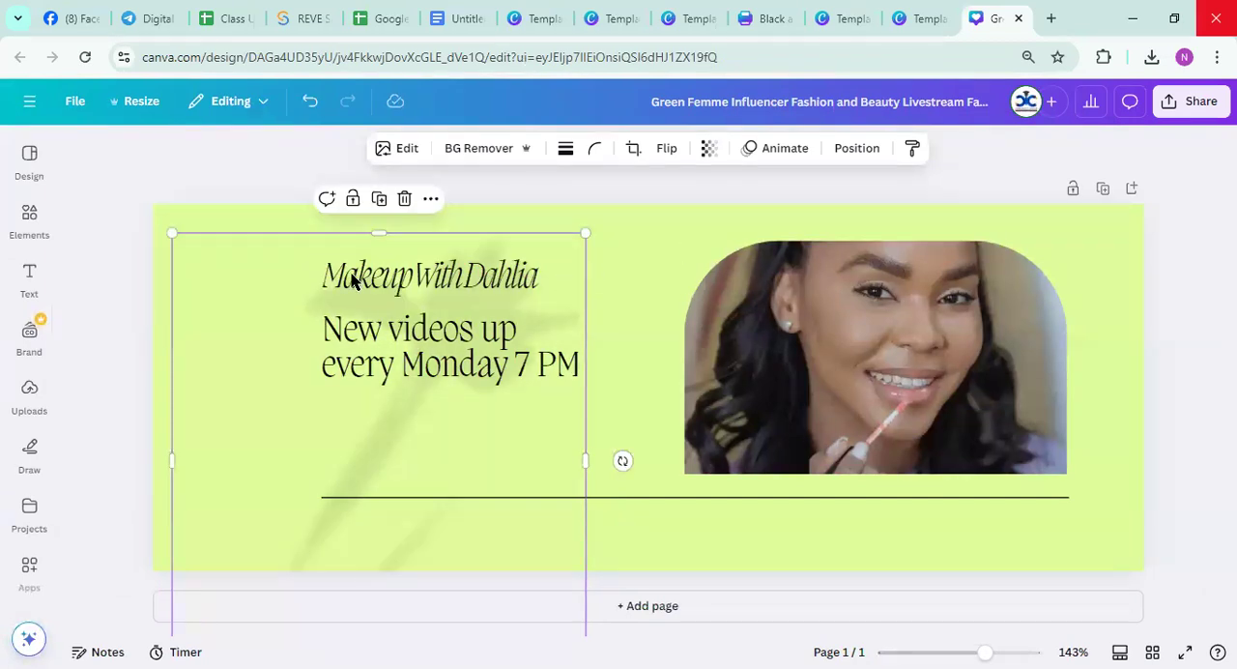
Upload the image file safil from the Downloads folder and add it to the cover page
click(896, 383)
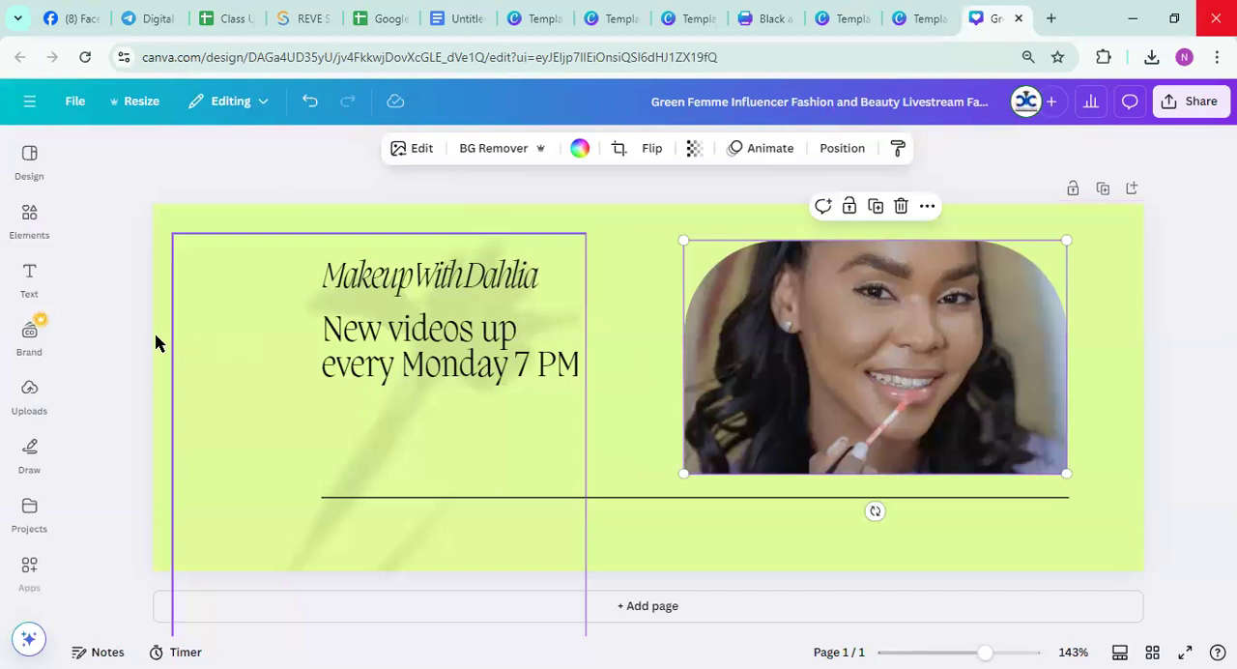
click(28, 398)
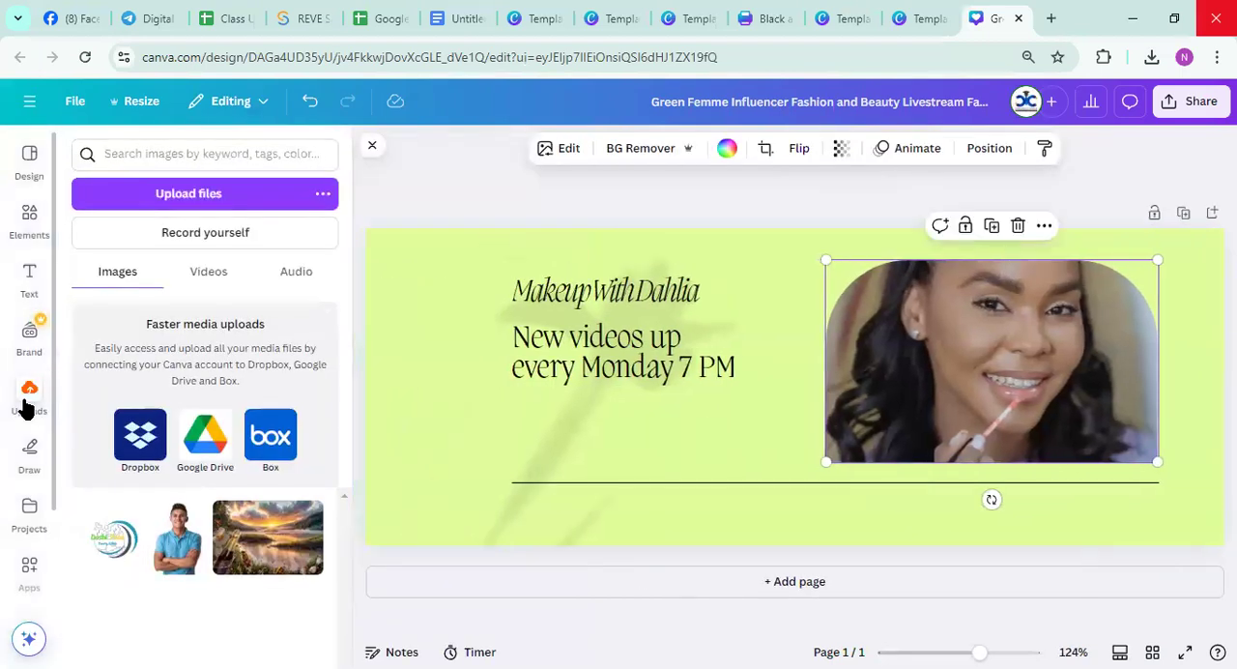
click(190, 202)
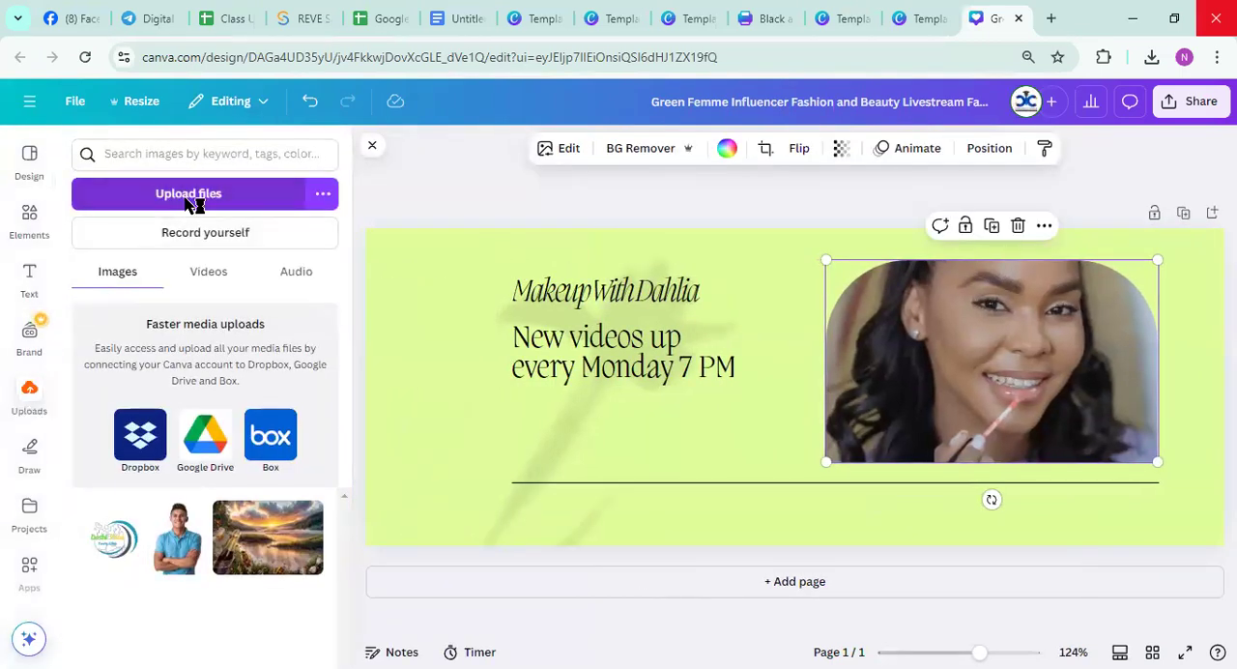
scroll(356, 288, down, 2)
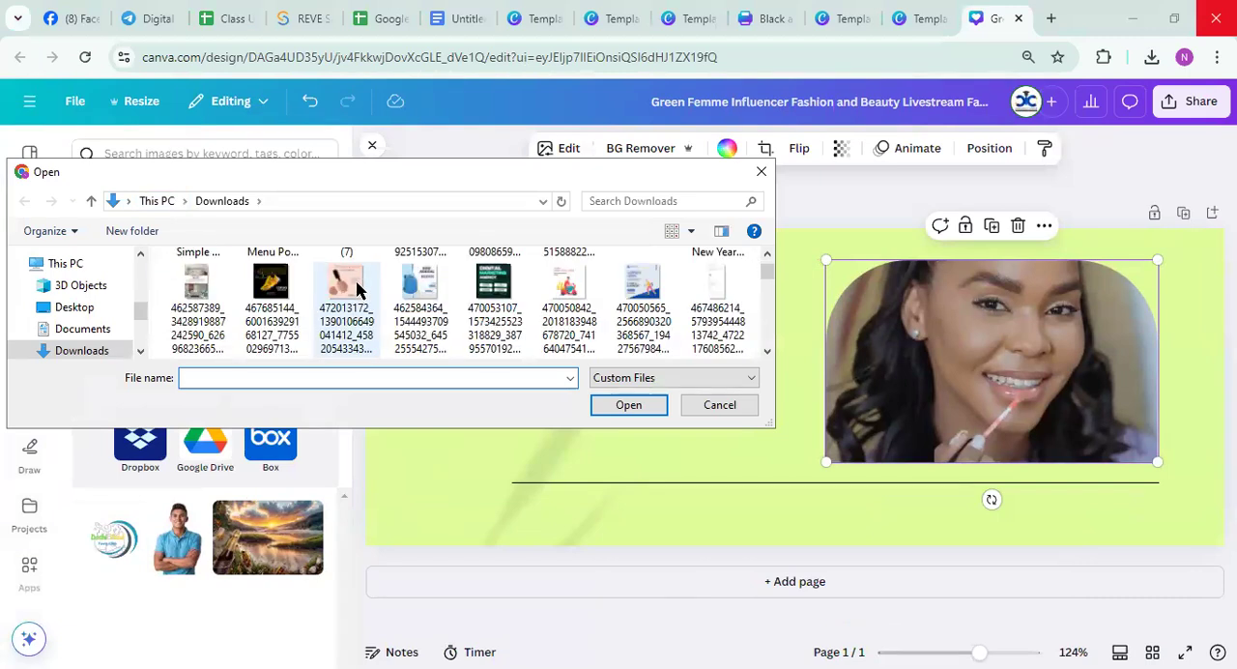
scroll(356, 287, down, 2)
scroll(356, 288, down, 8)
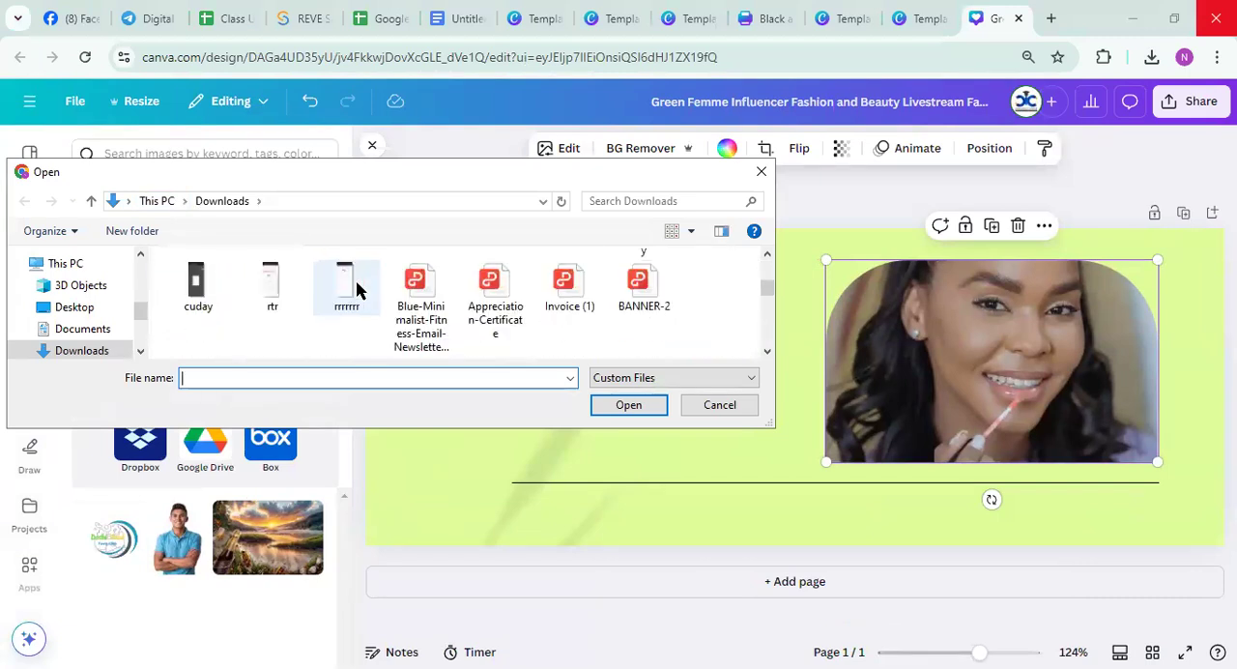
scroll(355, 288, down, 8)
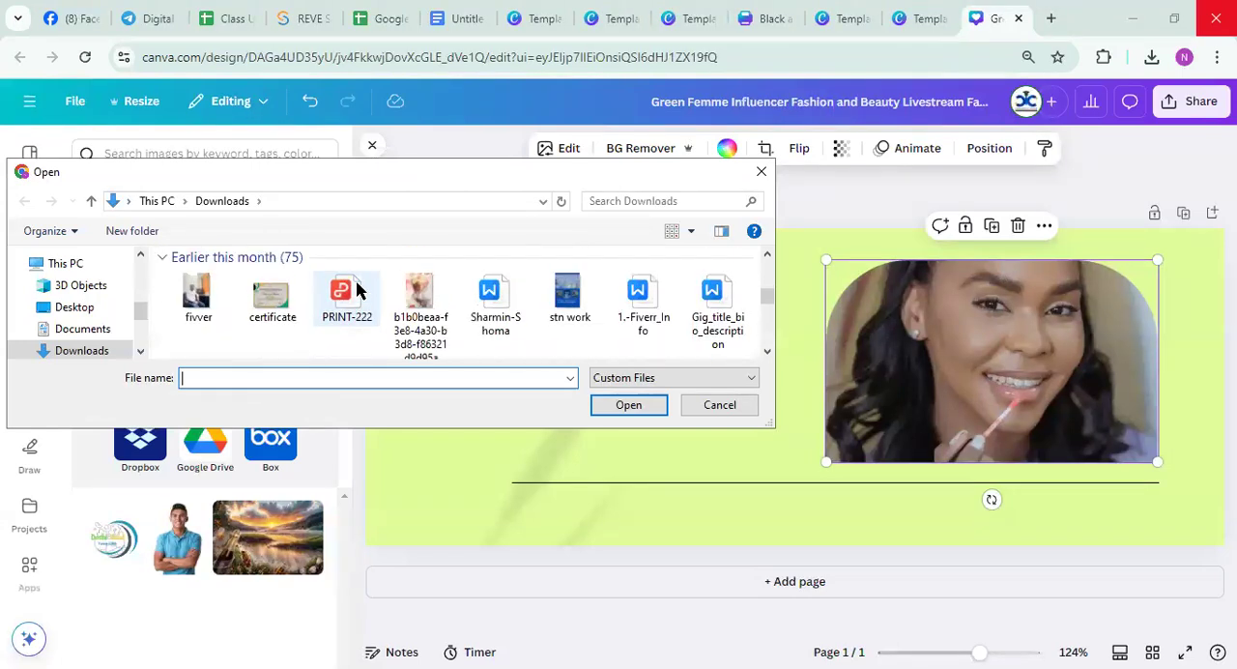
scroll(356, 288, up, 10)
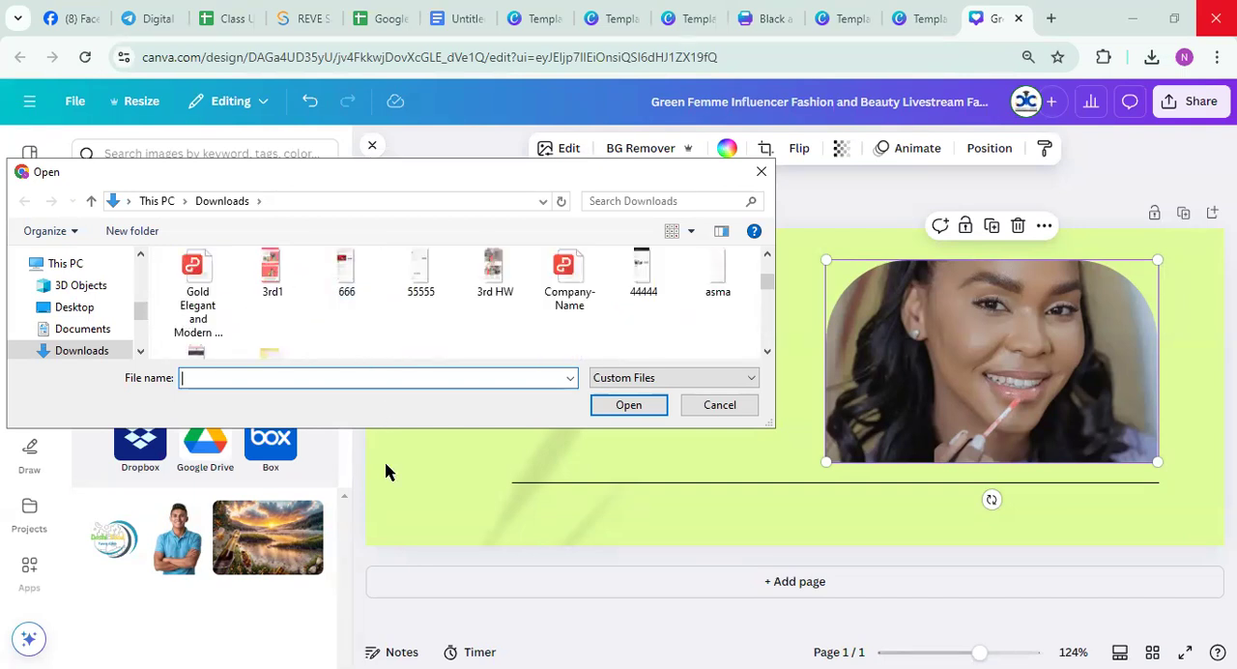
drag(384, 428, 387, 617)
scroll(392, 456, down, 4)
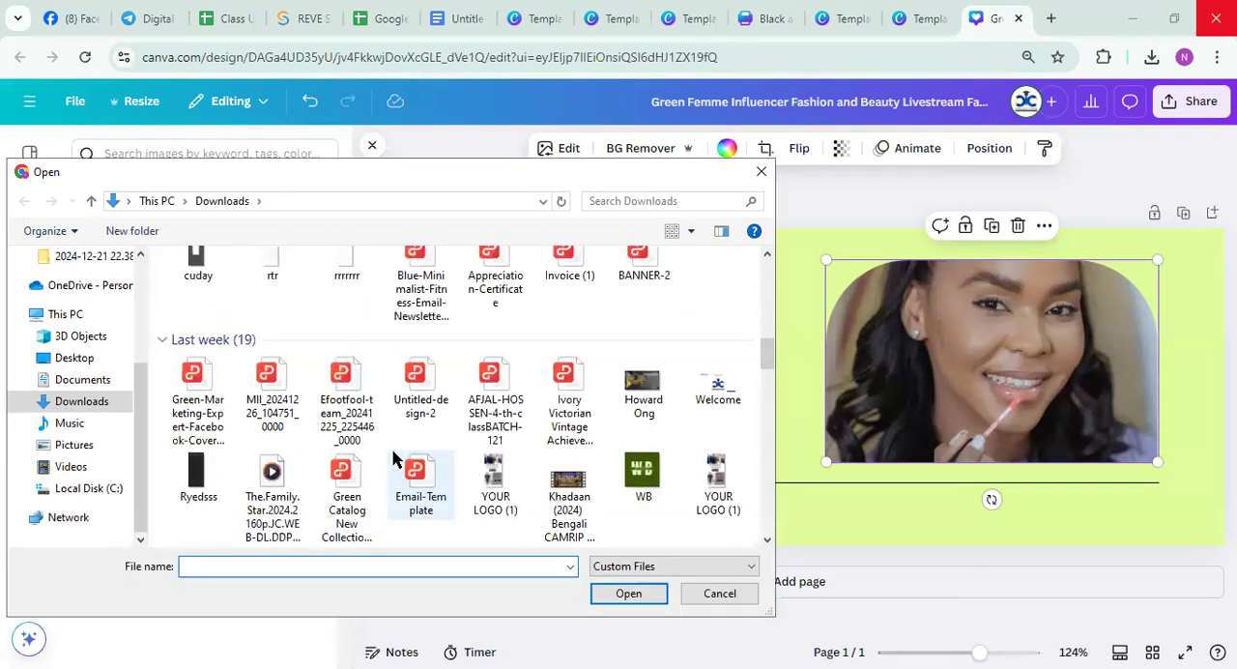
scroll(392, 459, down, 3)
scroll(393, 459, down, 8)
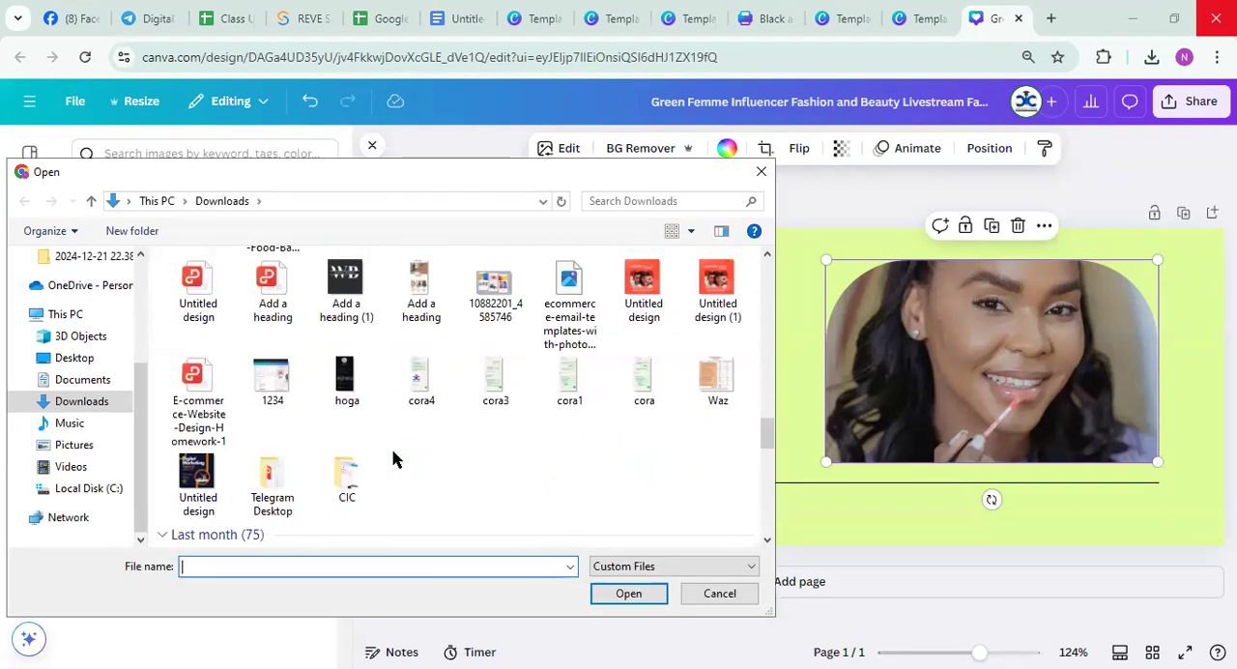
scroll(392, 459, down, 12)
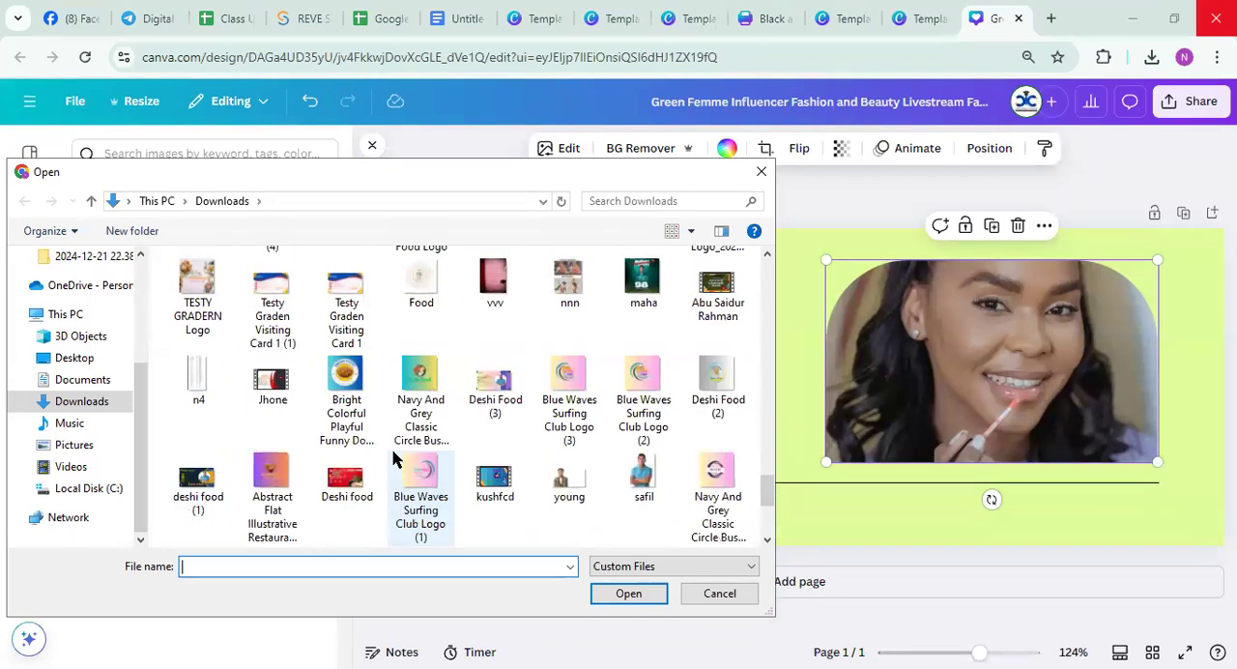
click(637, 473)
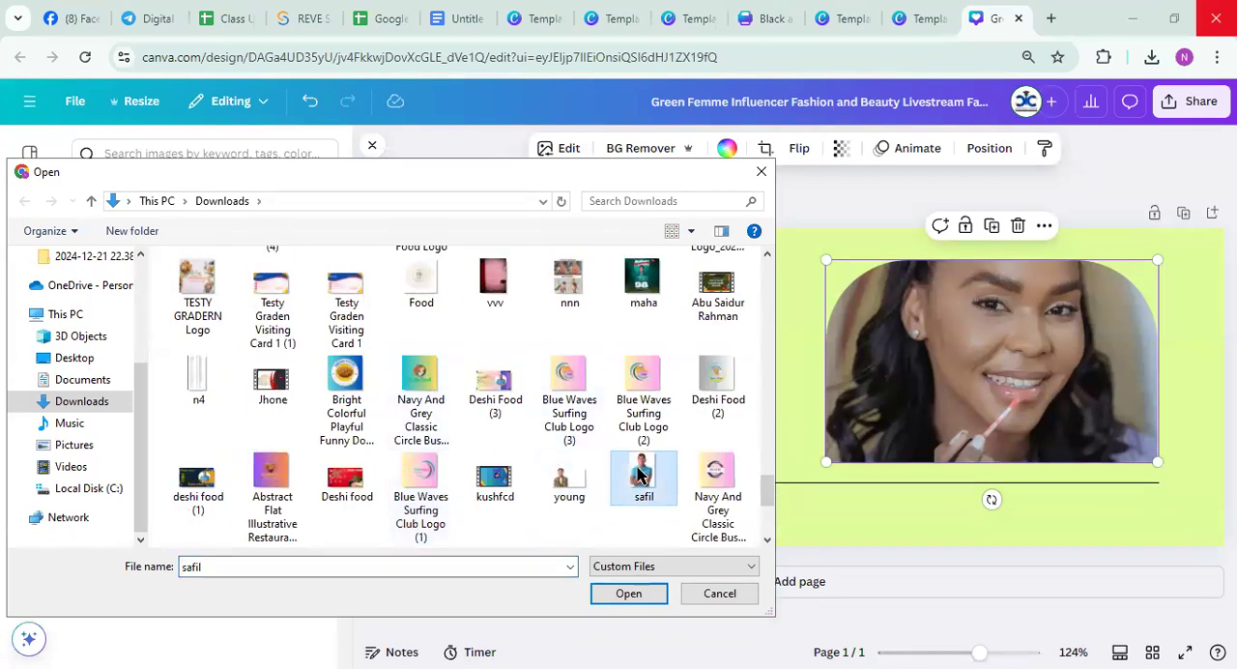
click(627, 597)
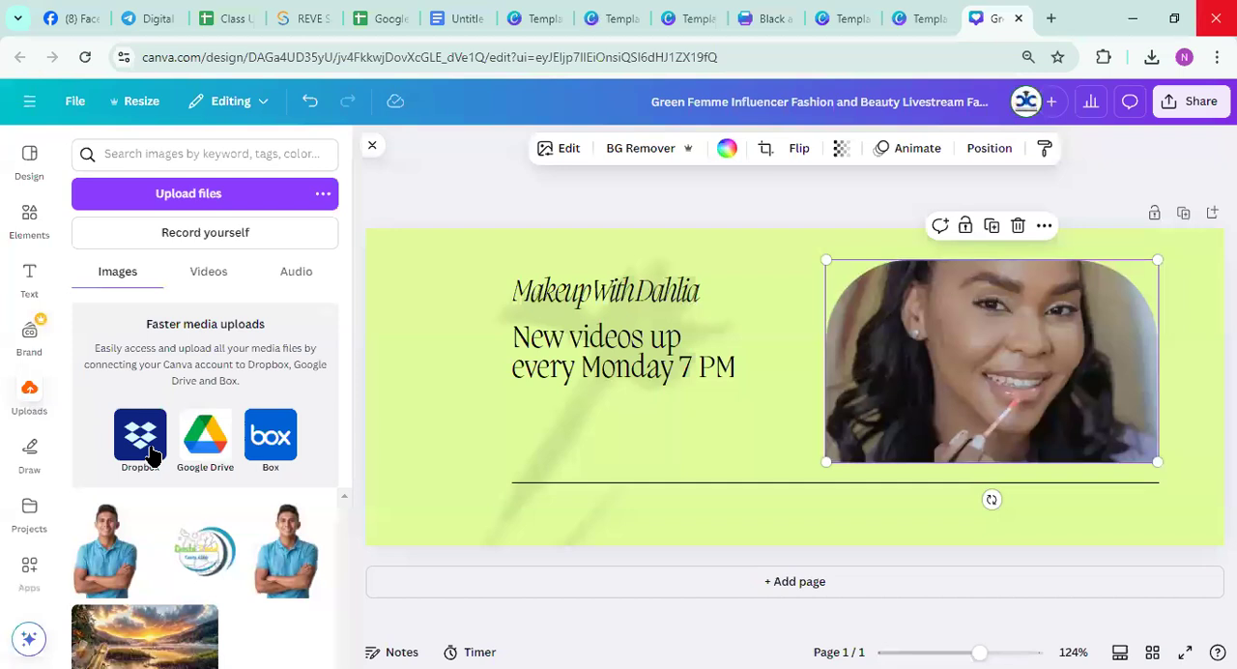
click(111, 553)
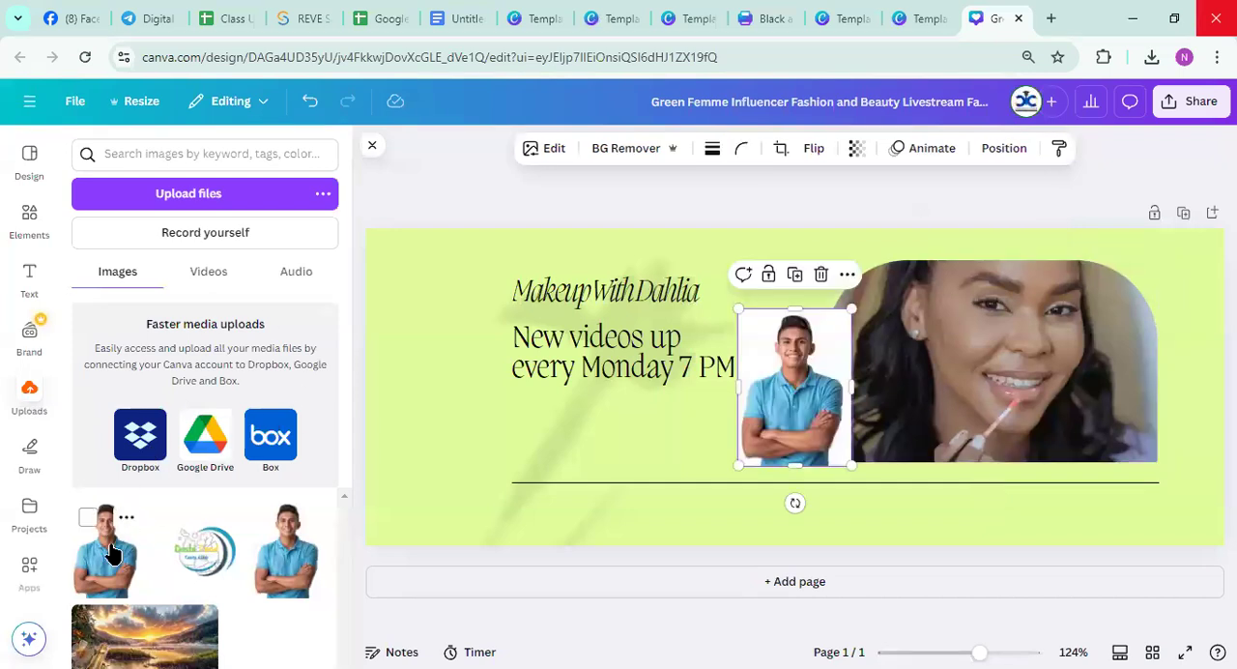
Try filling the rounded photo frame with the uploaded portrait and moving the frame slightly lower
drag(771, 389, 911, 373)
mouse_move(993, 419)
mouse_down()
mouse_move(1008, 455)
mouse_move(996, 431)
mouse_up()
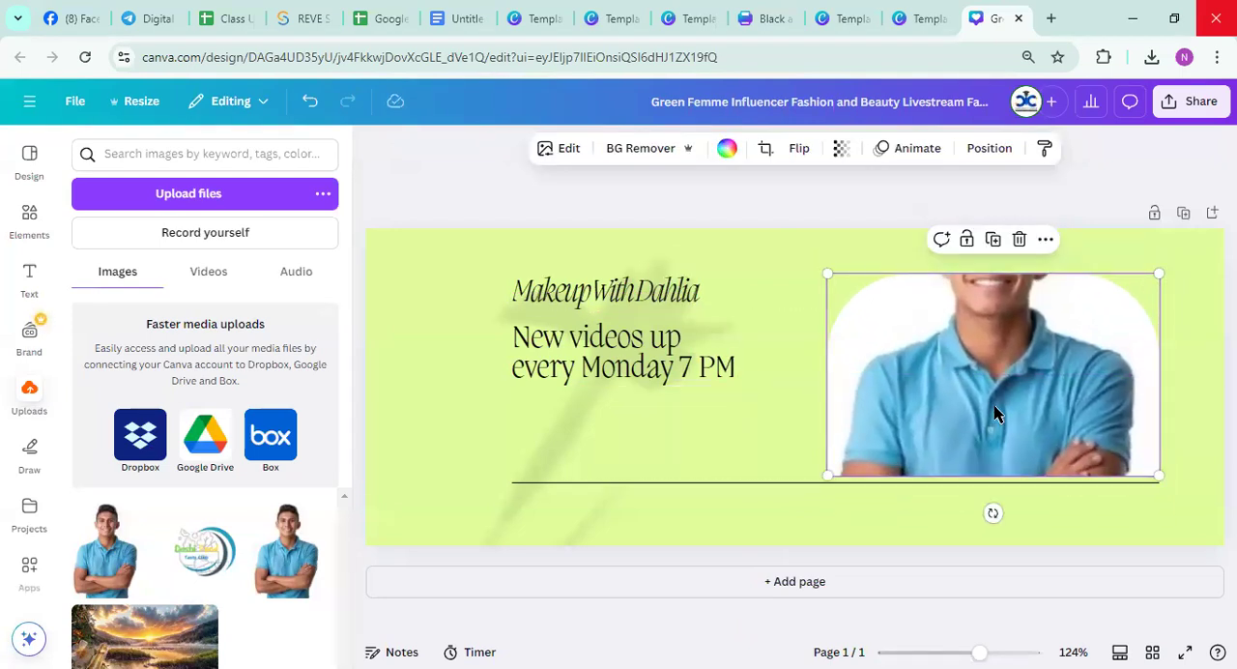
scroll(995, 413, down, 1)
scroll(971, 401, up, 2)
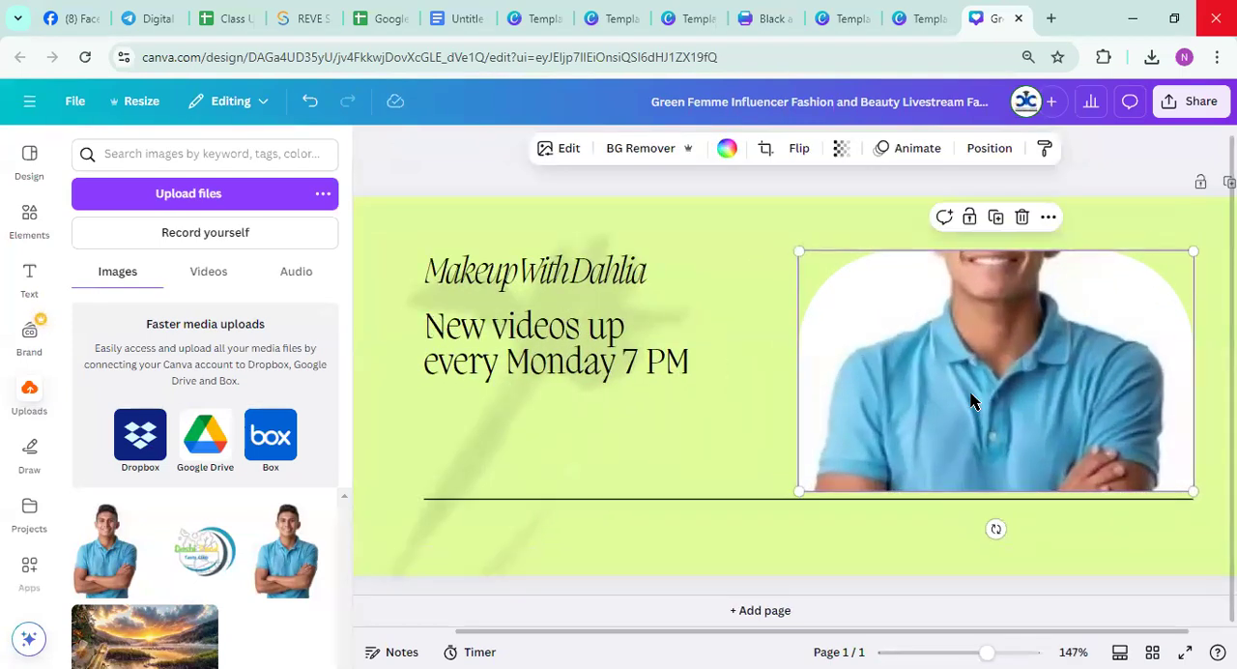
scroll(971, 401, down, 2)
drag(916, 386, 837, 387)
Undo the frame moves and the portrait replacement so the portrait is a separate image again
click(309, 109)
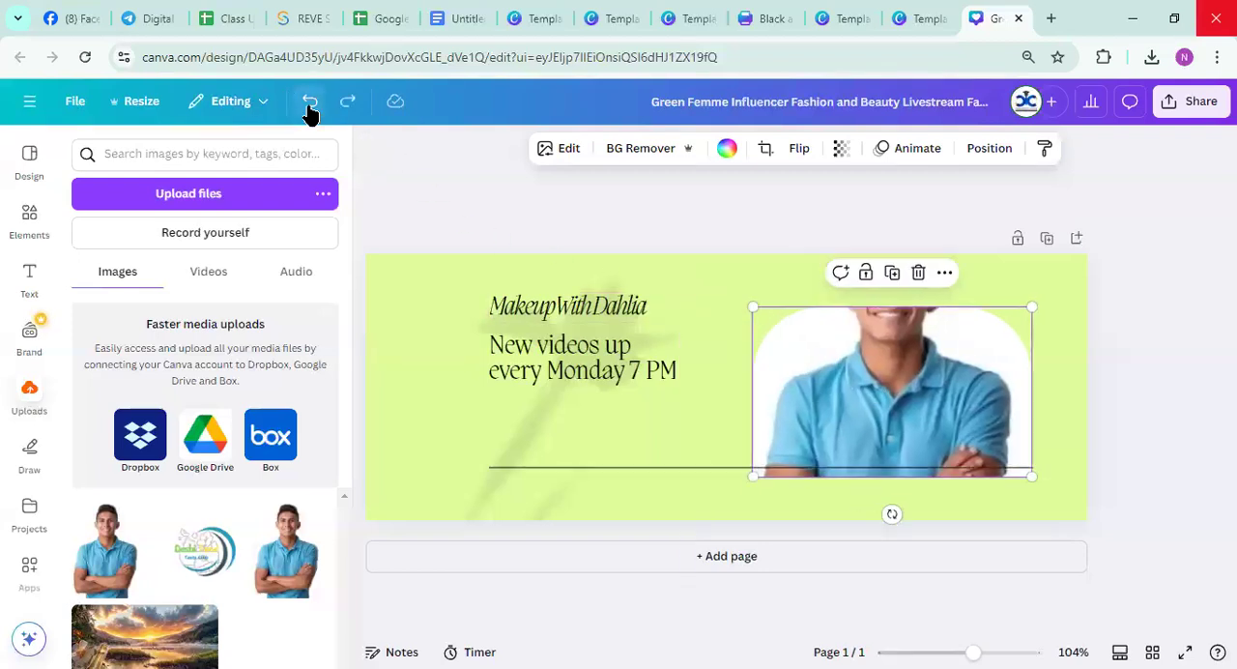
click(310, 109)
click(309, 109)
click(309, 110)
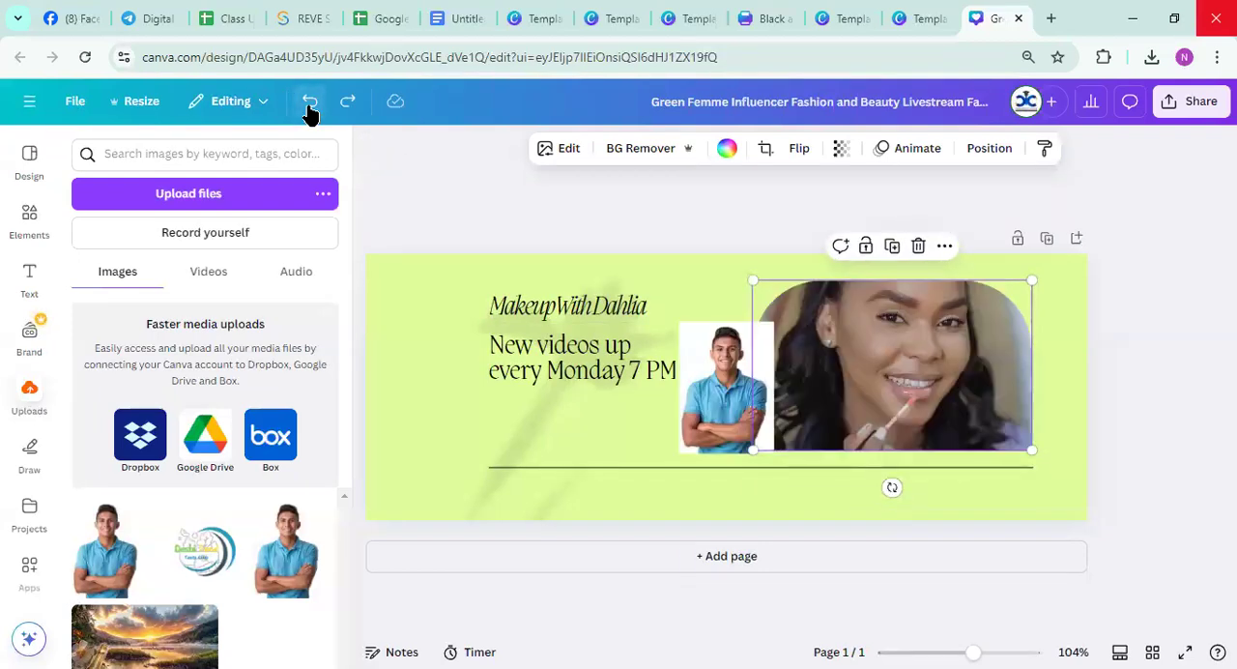
Replace the woman's photo in the rounded frame with the uploaded portrait of the man in the blue shirt
click(712, 386)
drag(712, 386, 852, 430)
click(729, 420)
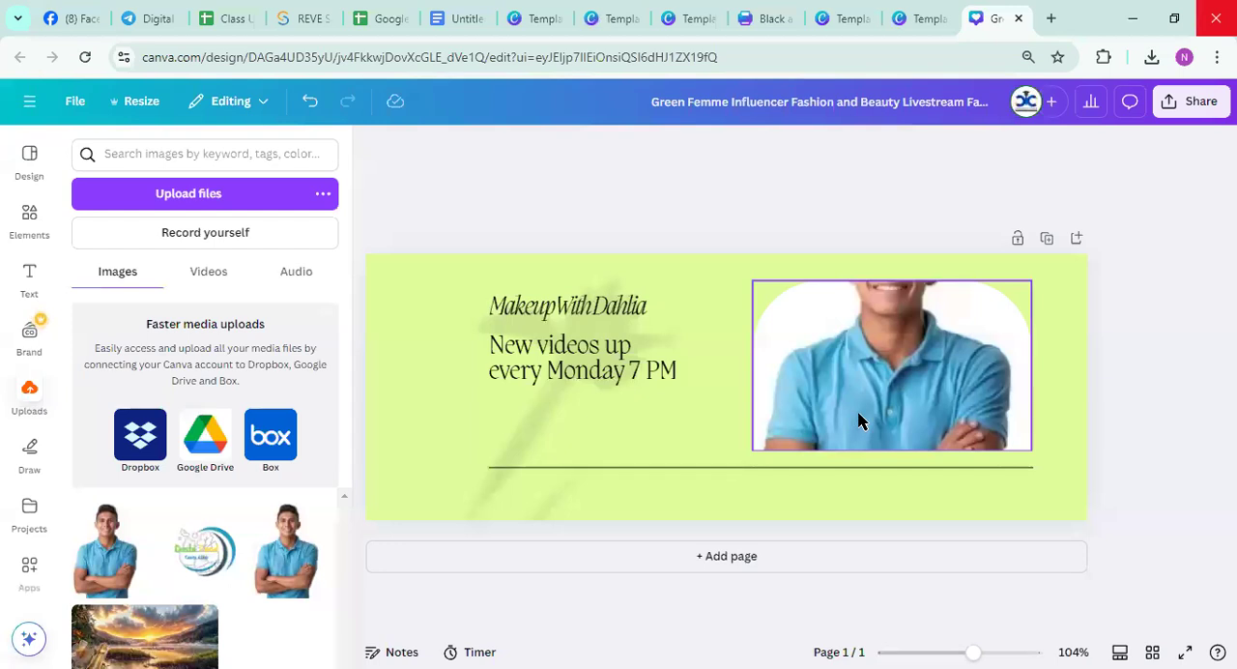
double_click(519, 409)
click(712, 229)
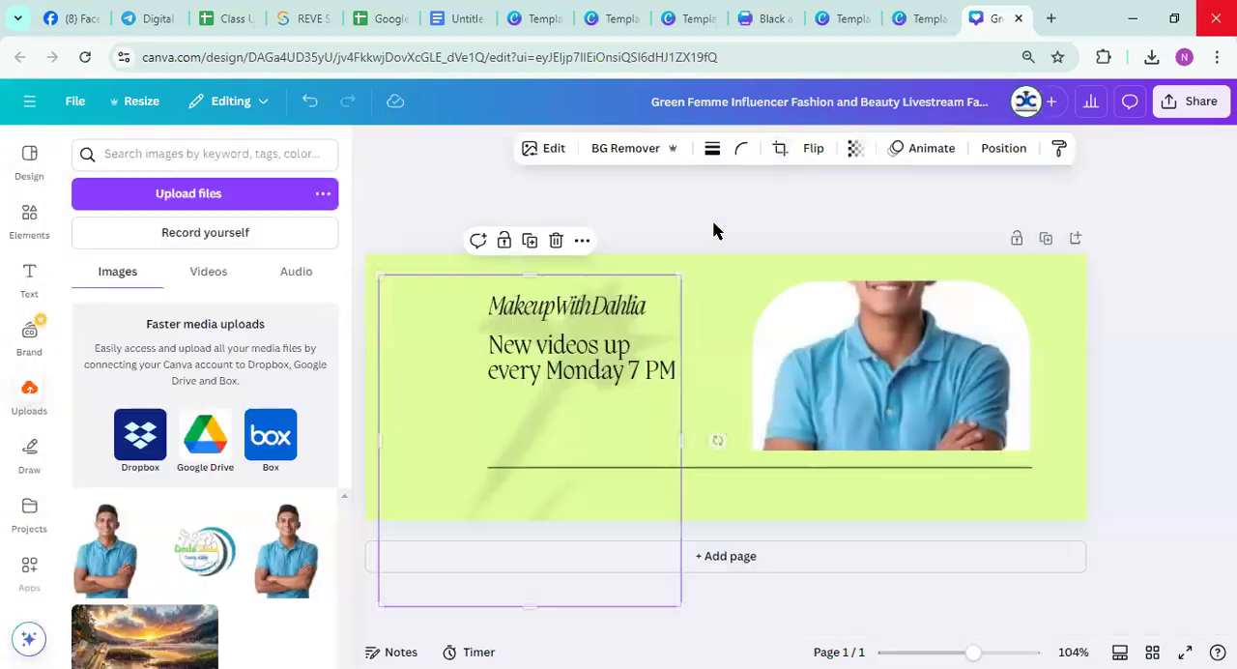
Return to the Canva home page, then switch to the Google Docs document and review the Graphics Design with Canva topic list
click(29, 100)
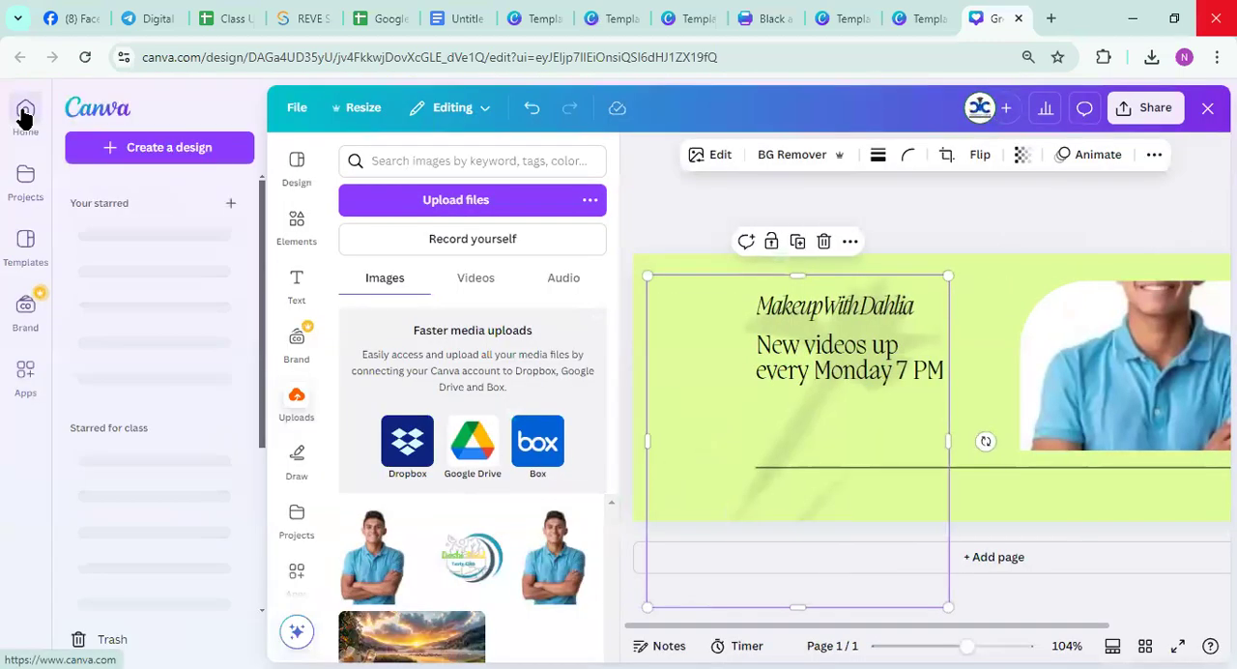
click(25, 113)
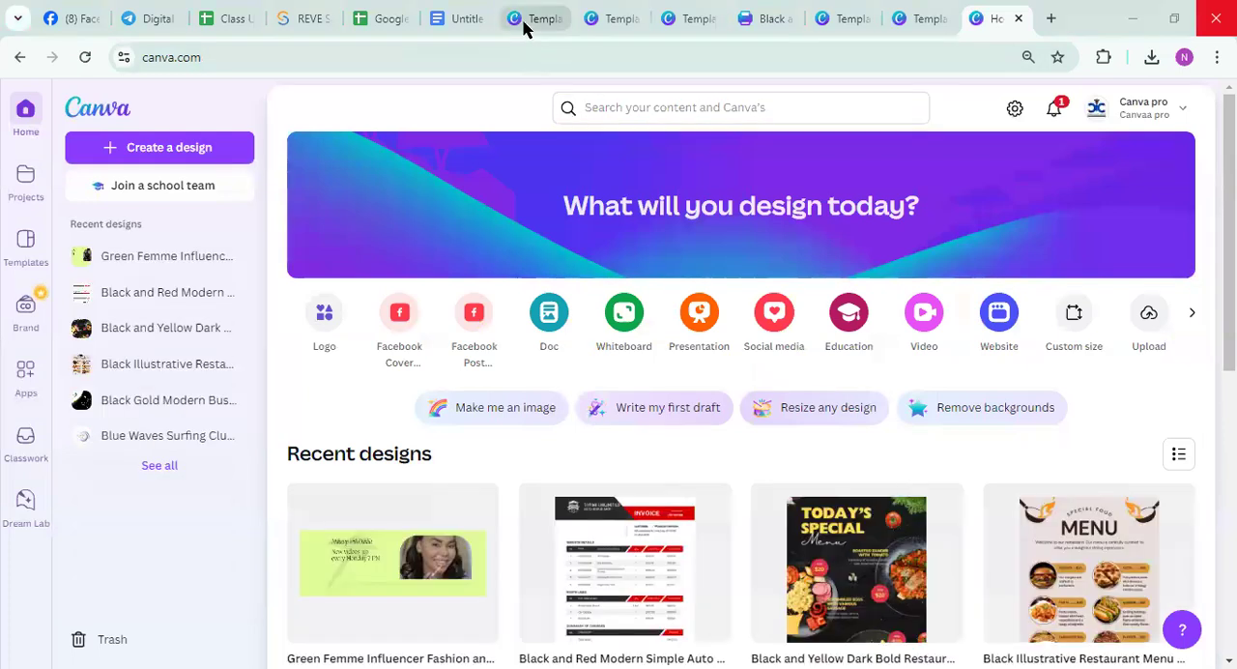
click(453, 20)
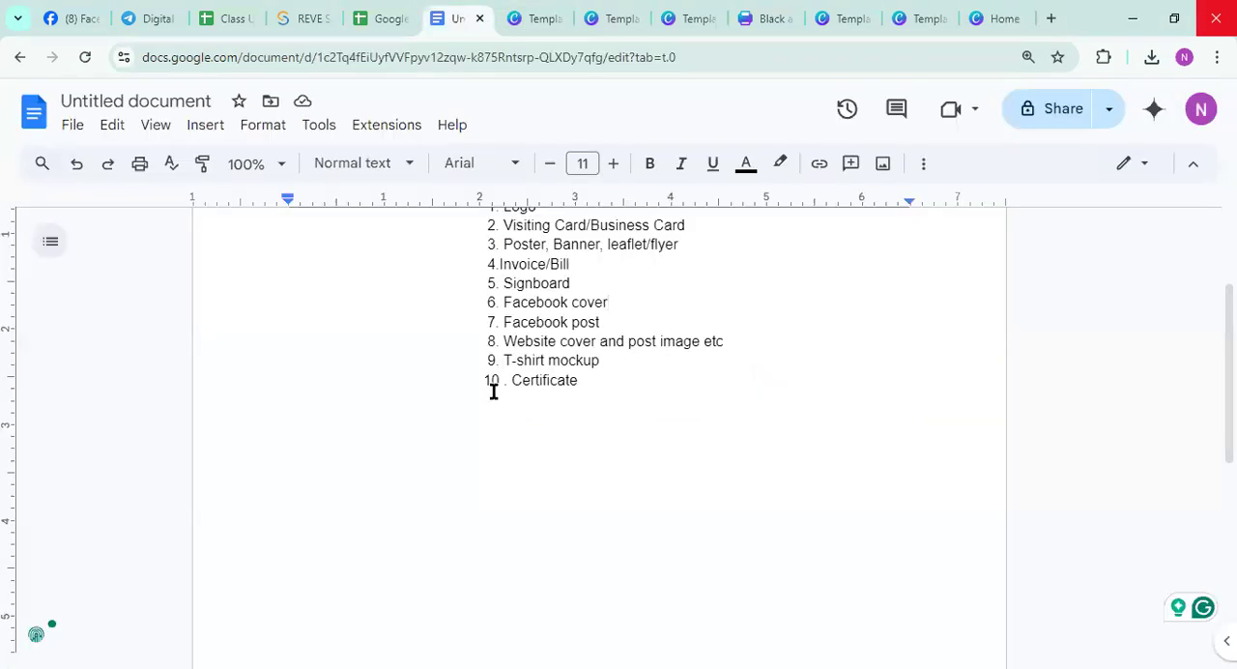
scroll(492, 387, up, 1)
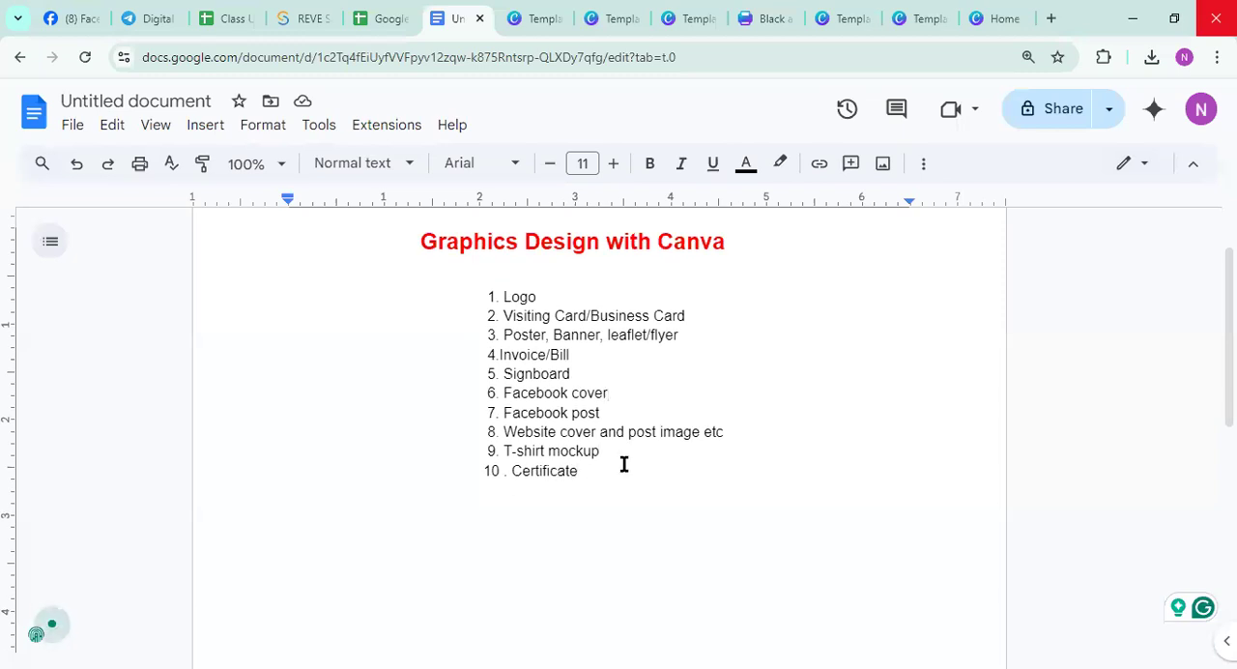
click(574, 489)
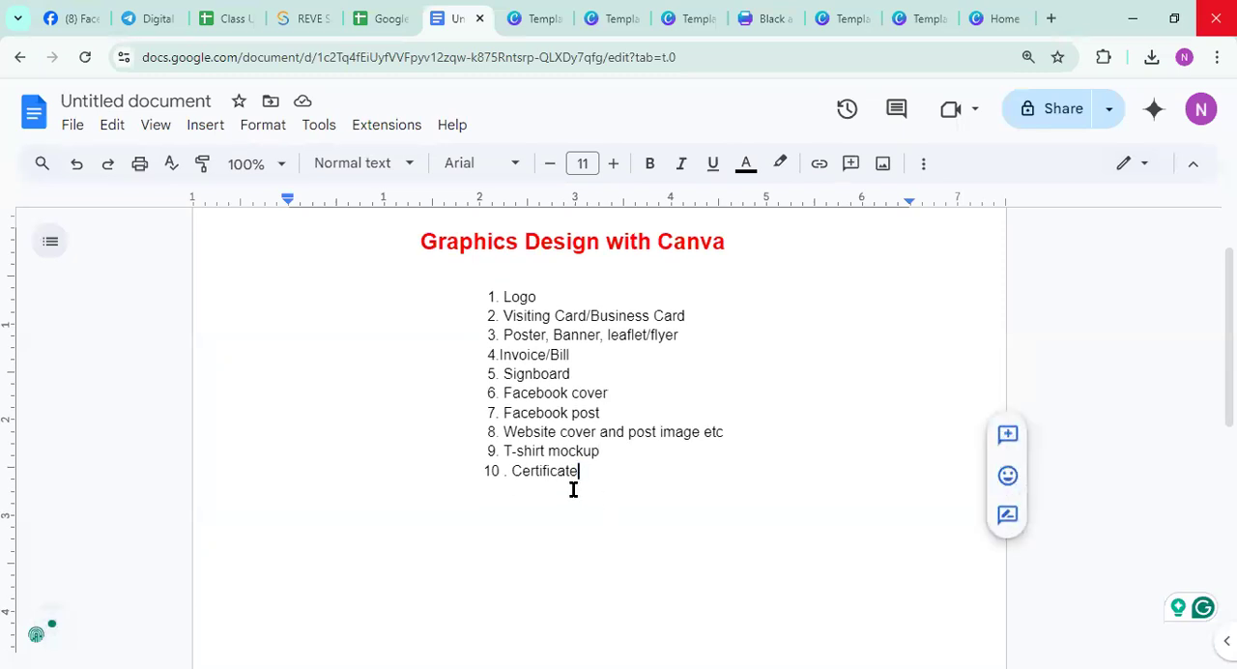
scroll(451, 236, up, 1)
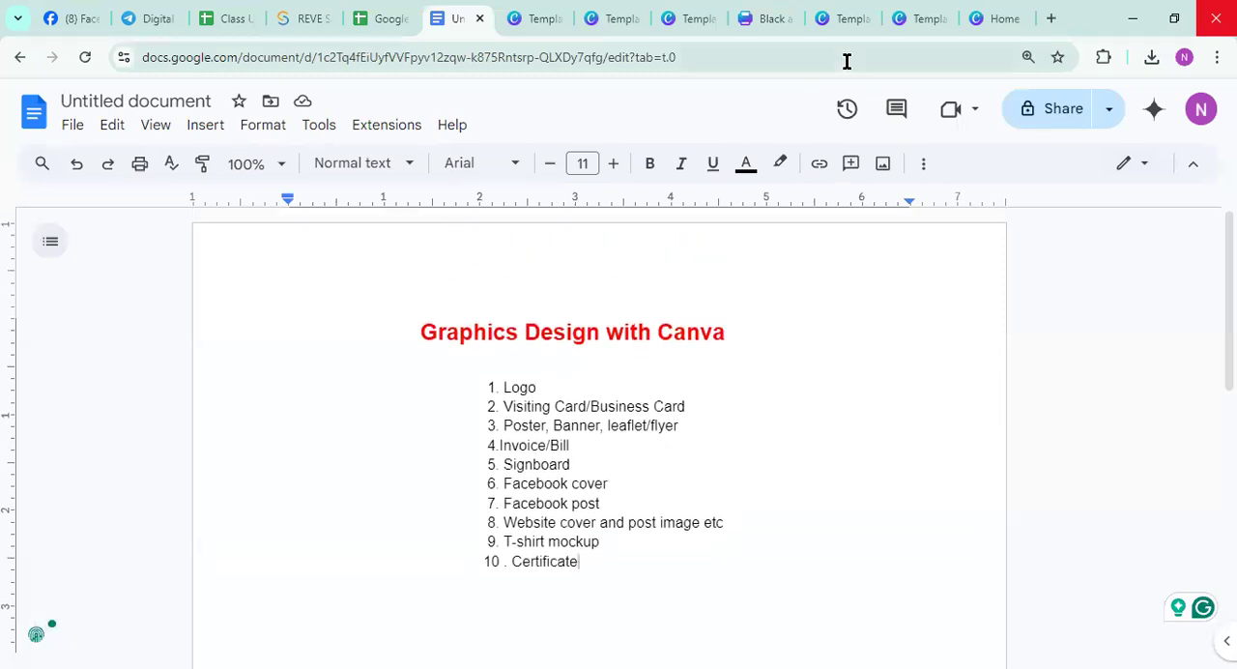
Switch back to the Canva home page and search for certificate
click(1000, 18)
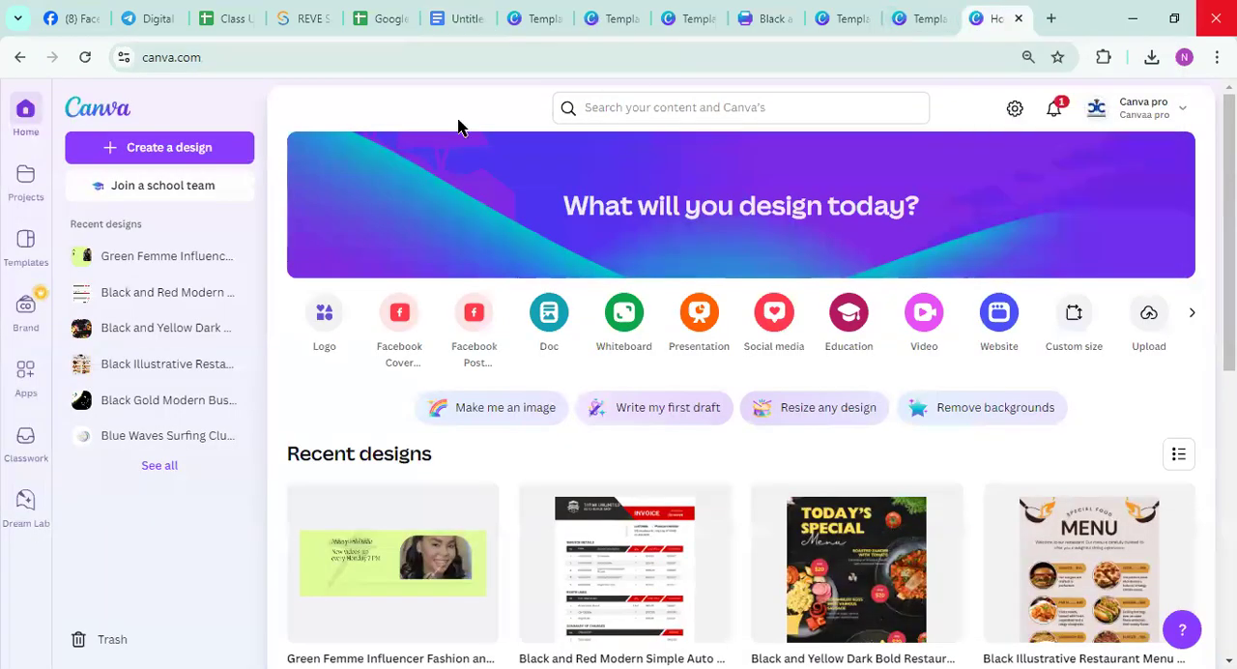
click(634, 108)
text(certi)
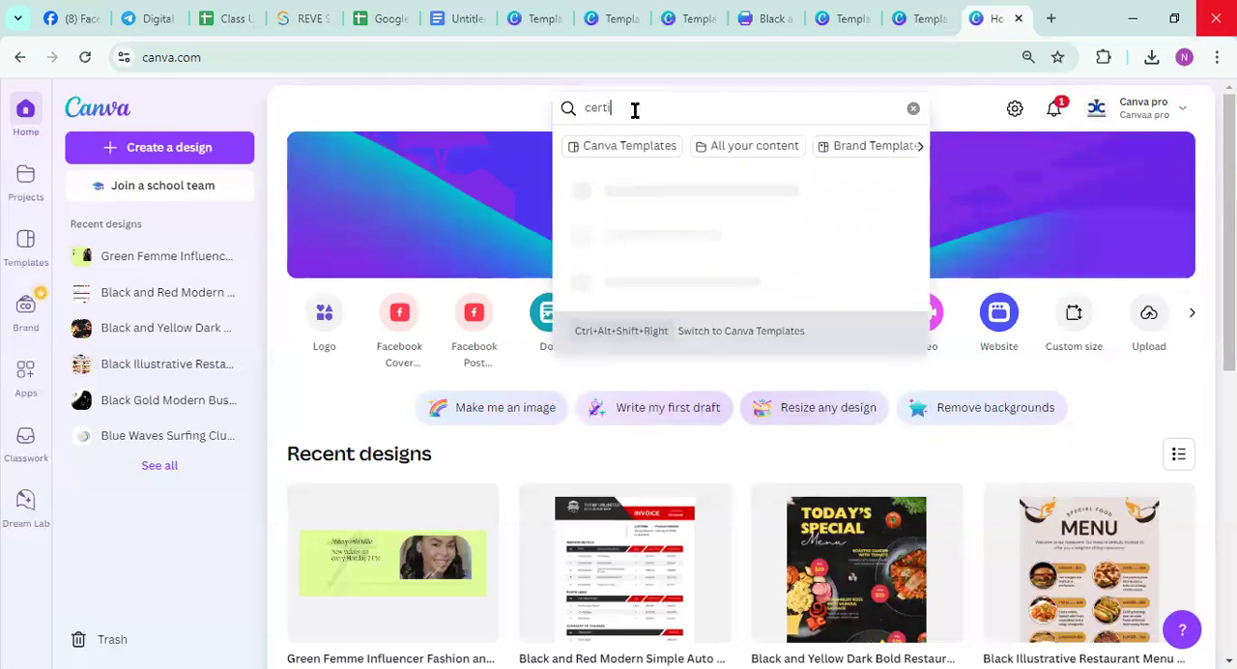
text(fica)
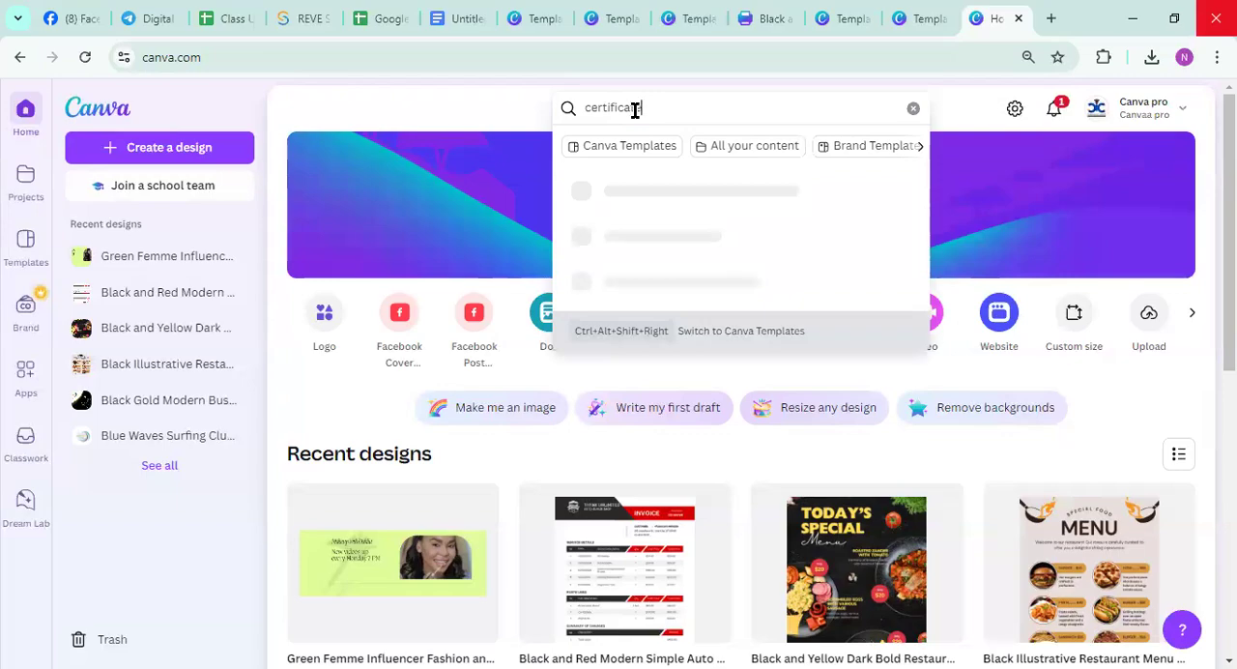
text(te)
key(Return)
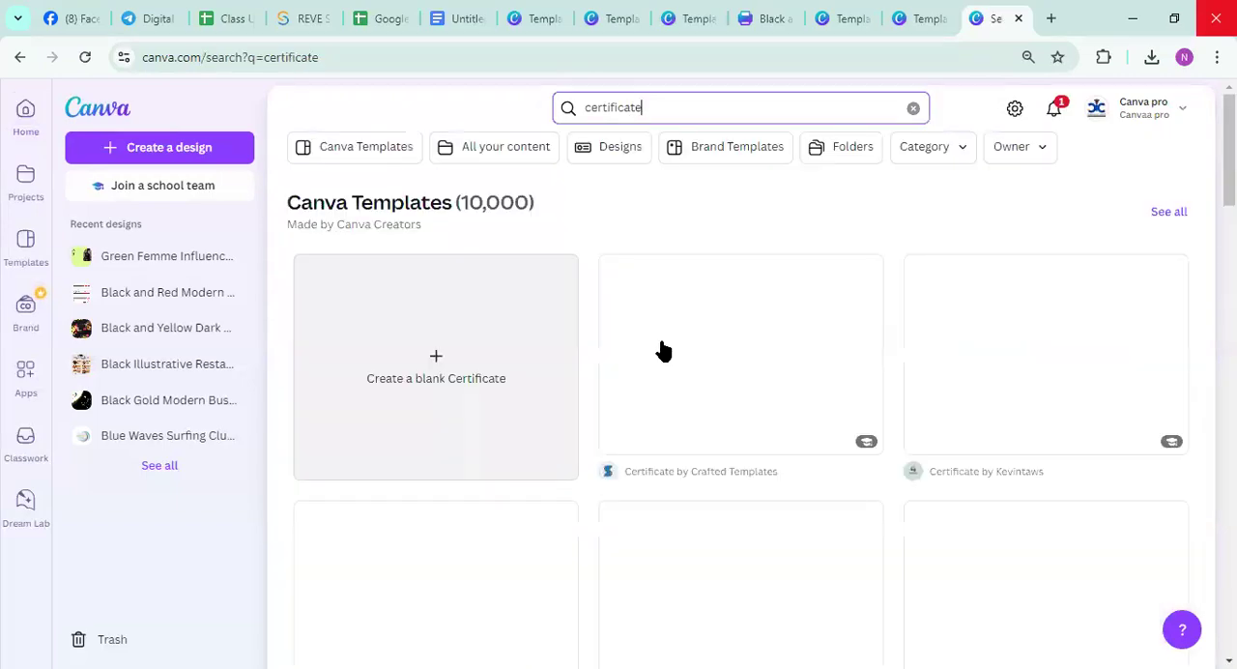
Open the Blue and White Geometric Certificate of Appreciation template from the results for customizing
scroll(683, 348, down, 10)
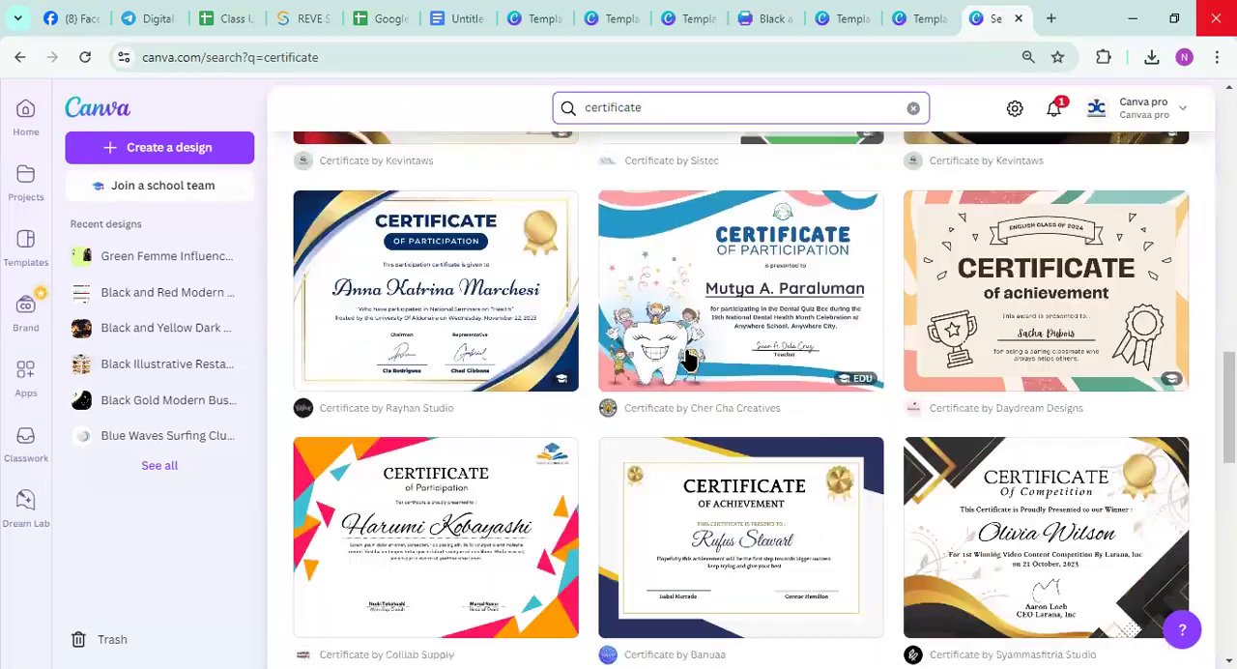
scroll(688, 360, down, 10)
scroll(713, 362, up, 3)
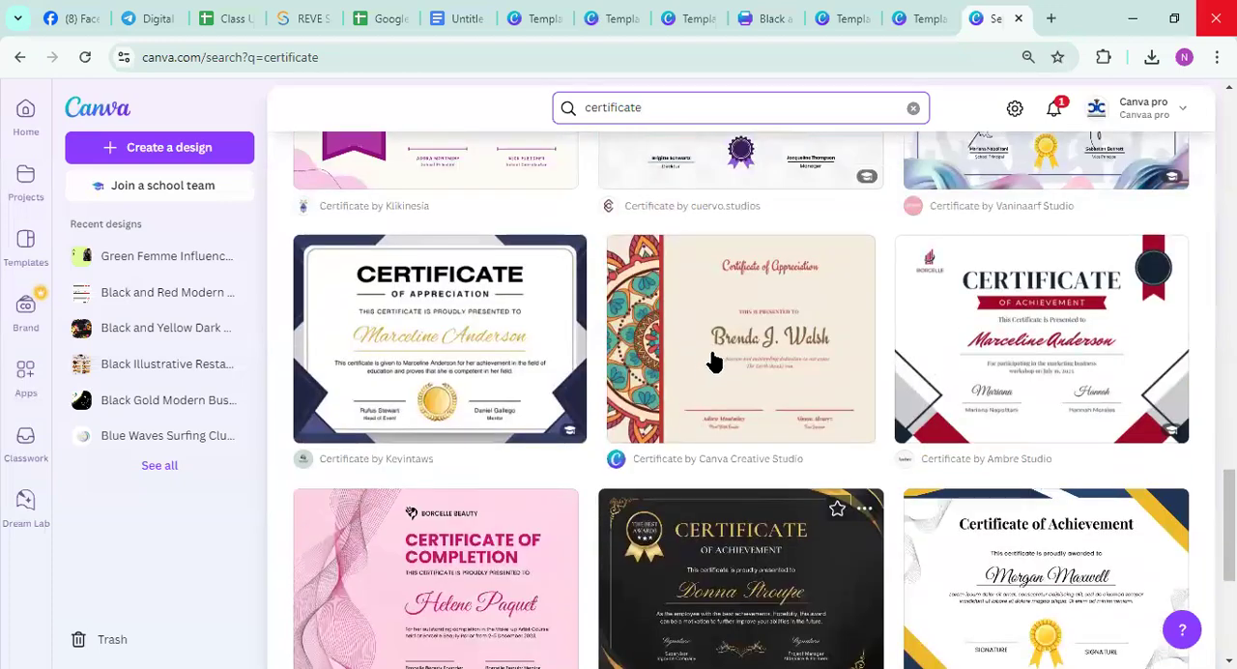
click(532, 328)
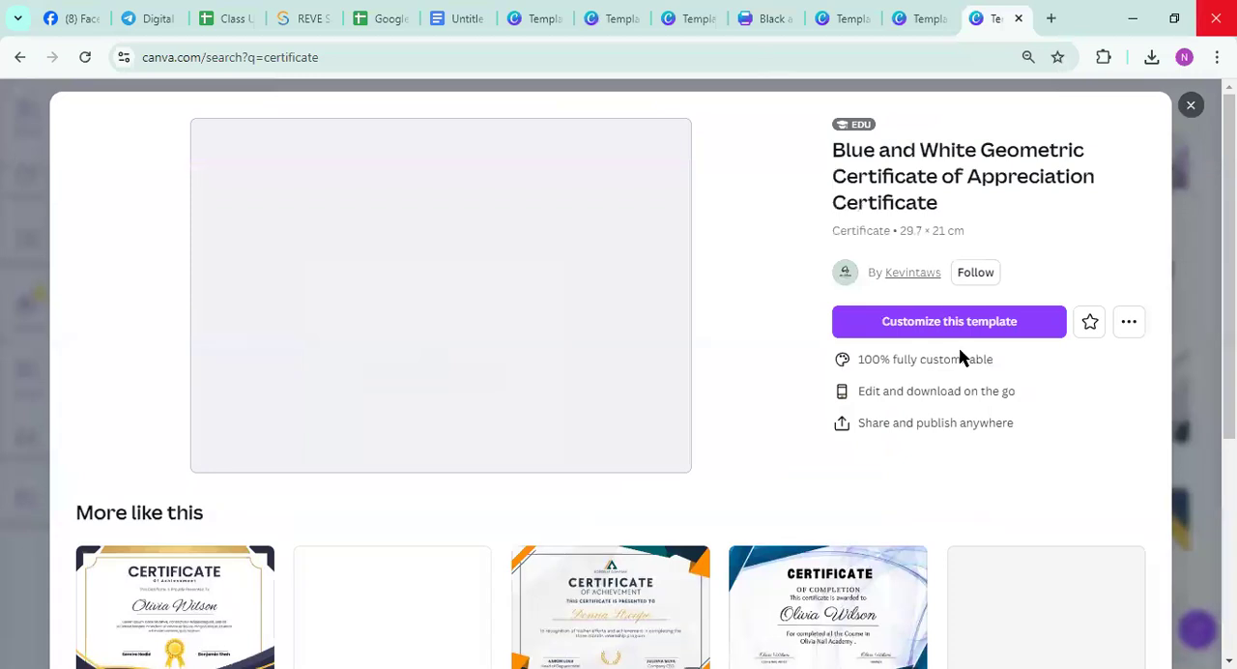
click(957, 324)
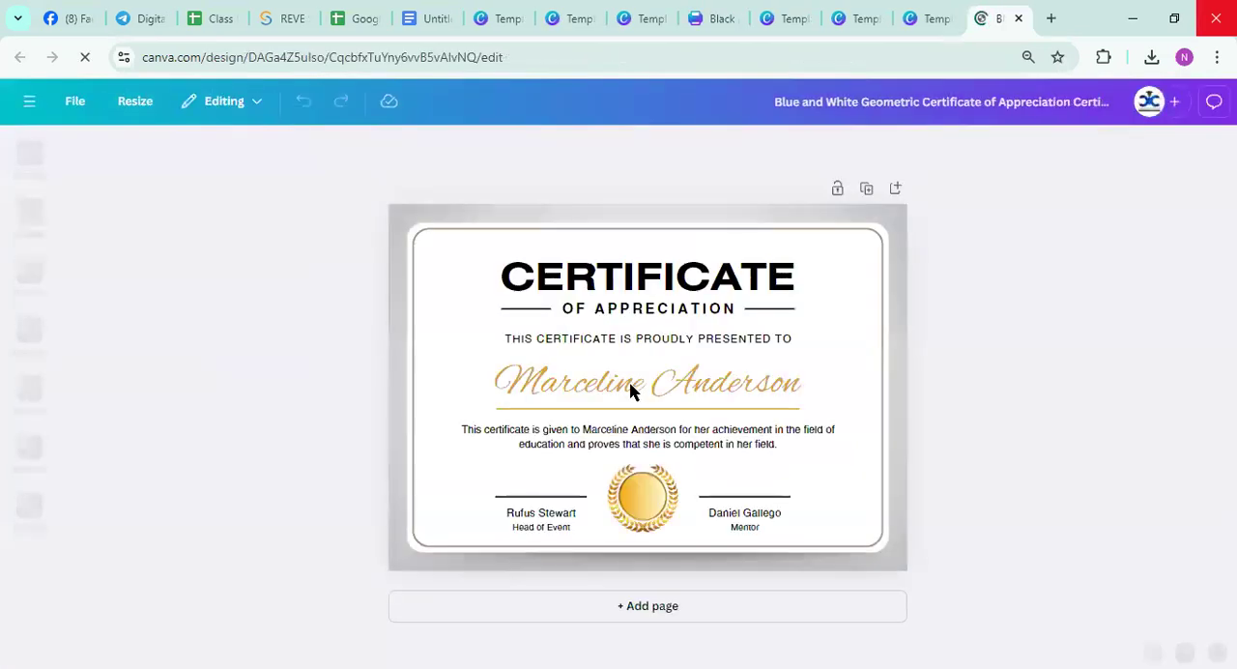
Replace the recipient's name in gold script on the certificate with the new recipient's full name
click(618, 375)
click(618, 373)
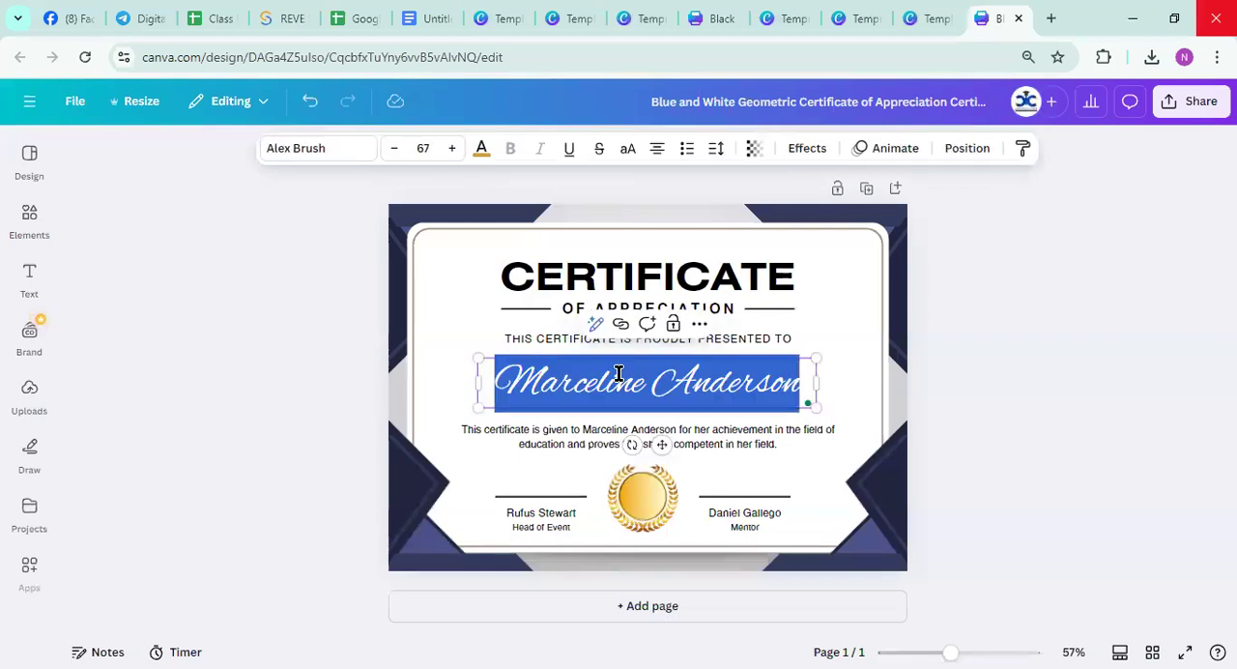
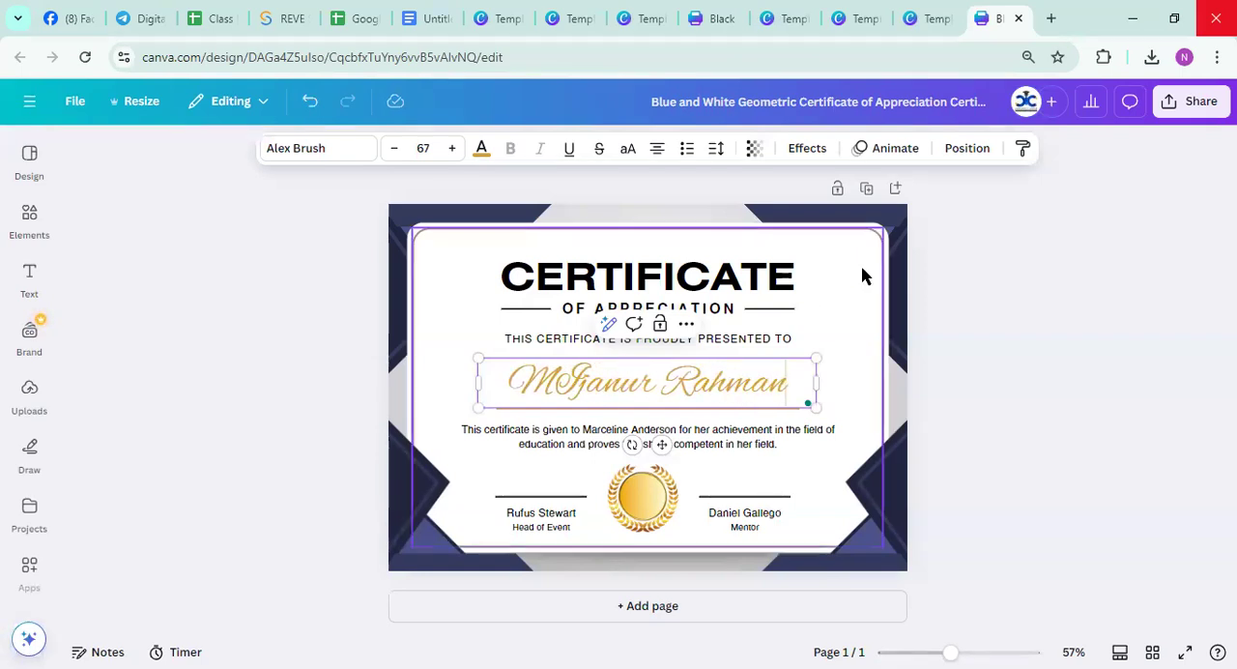
click(795, 591)
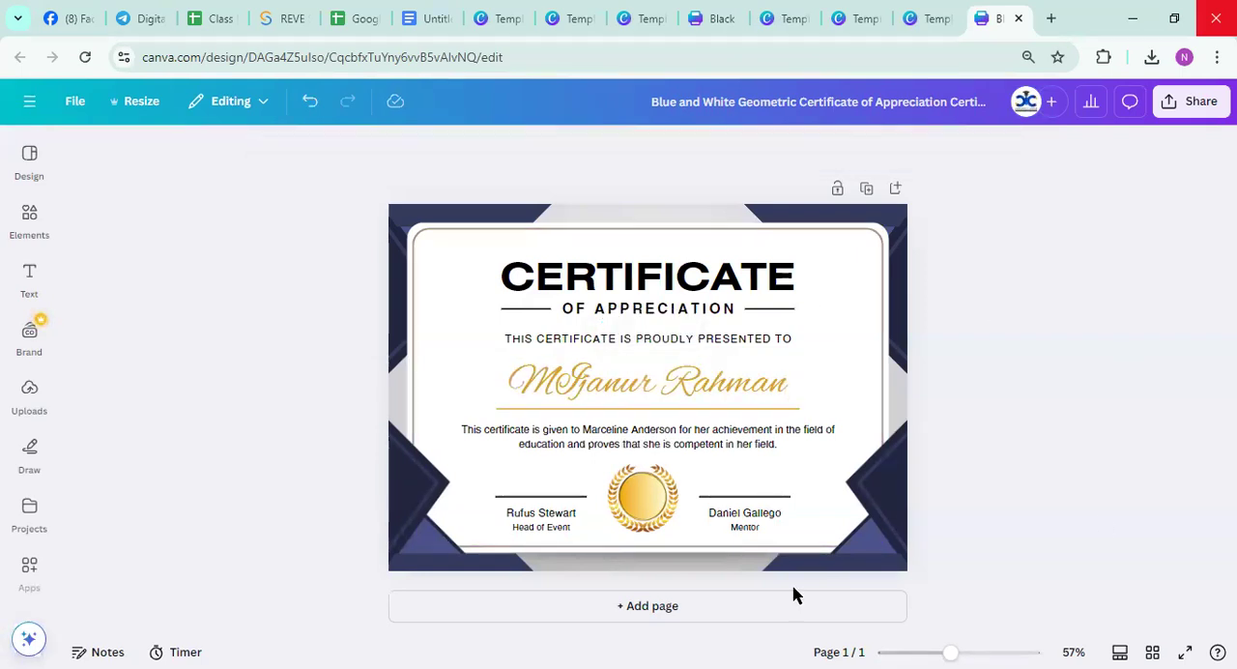
Replace the Head of Event title under the first signature line with GM of Deshi food
double_click(542, 527)
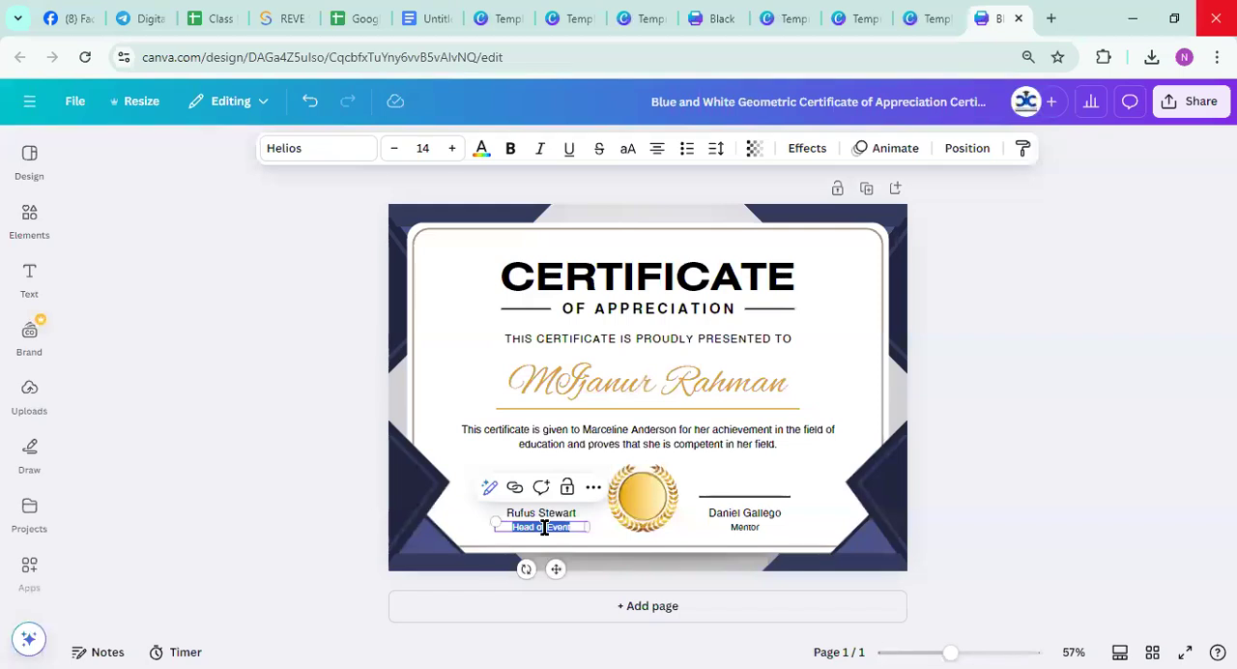
key(BackSpace)
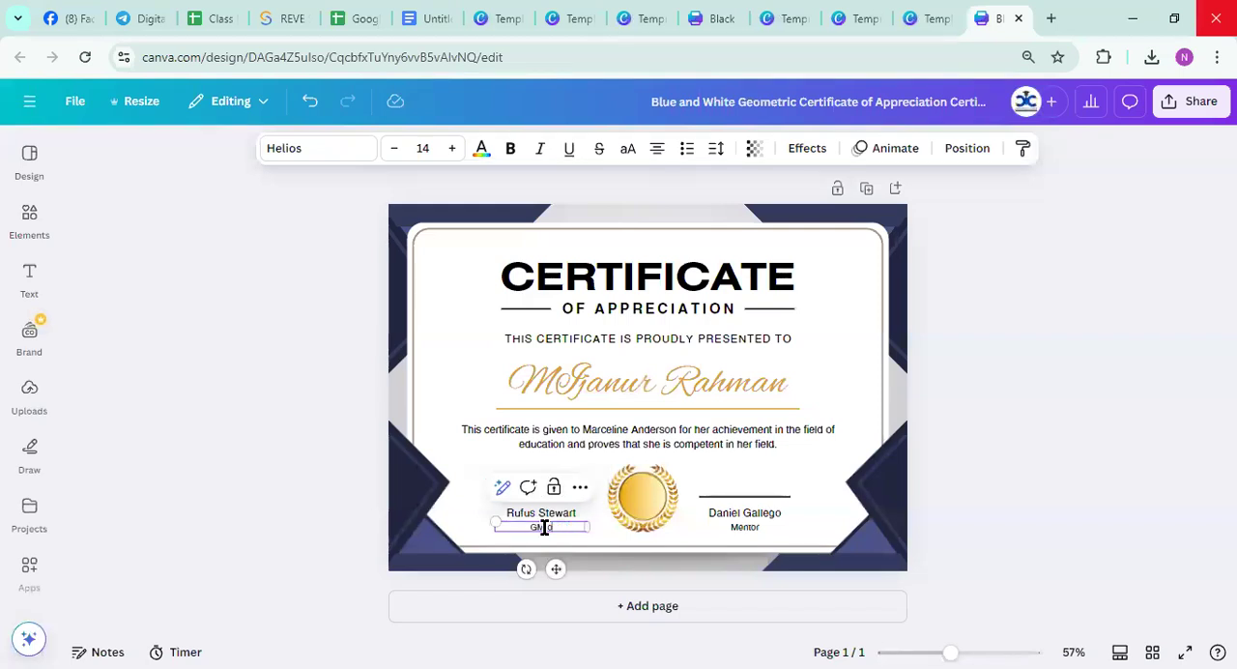
text(GM of Deshi food)
click(732, 529)
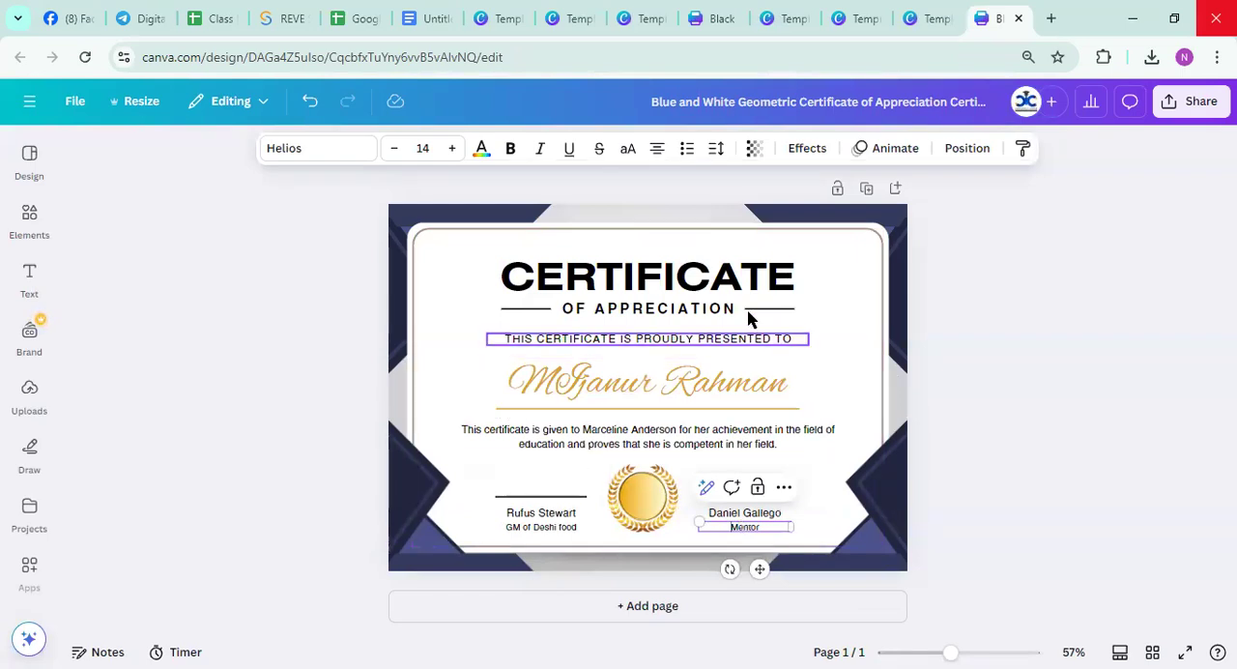
click(683, 391)
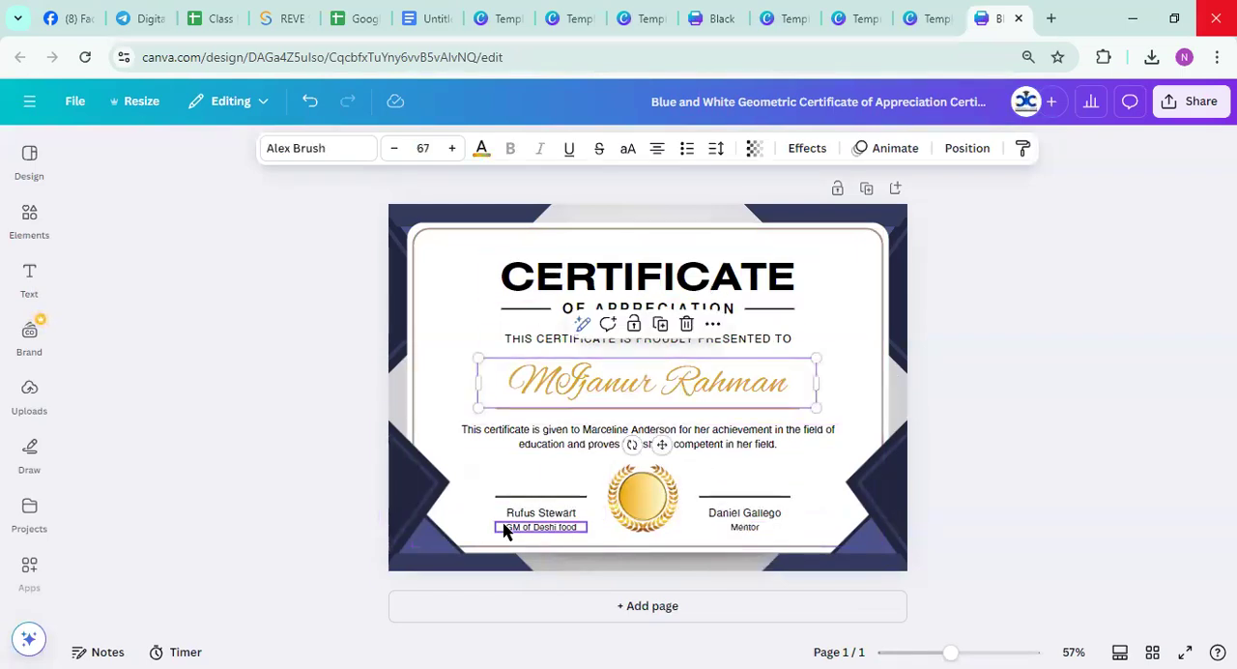
click(500, 483)
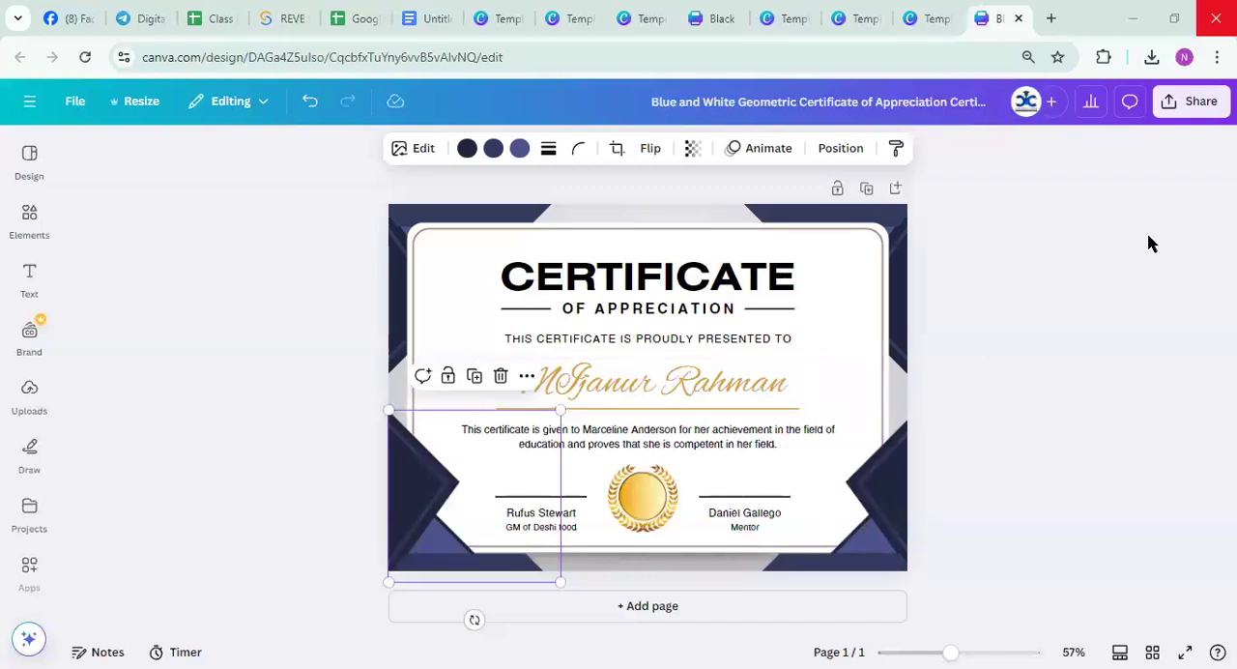
click(1182, 104)
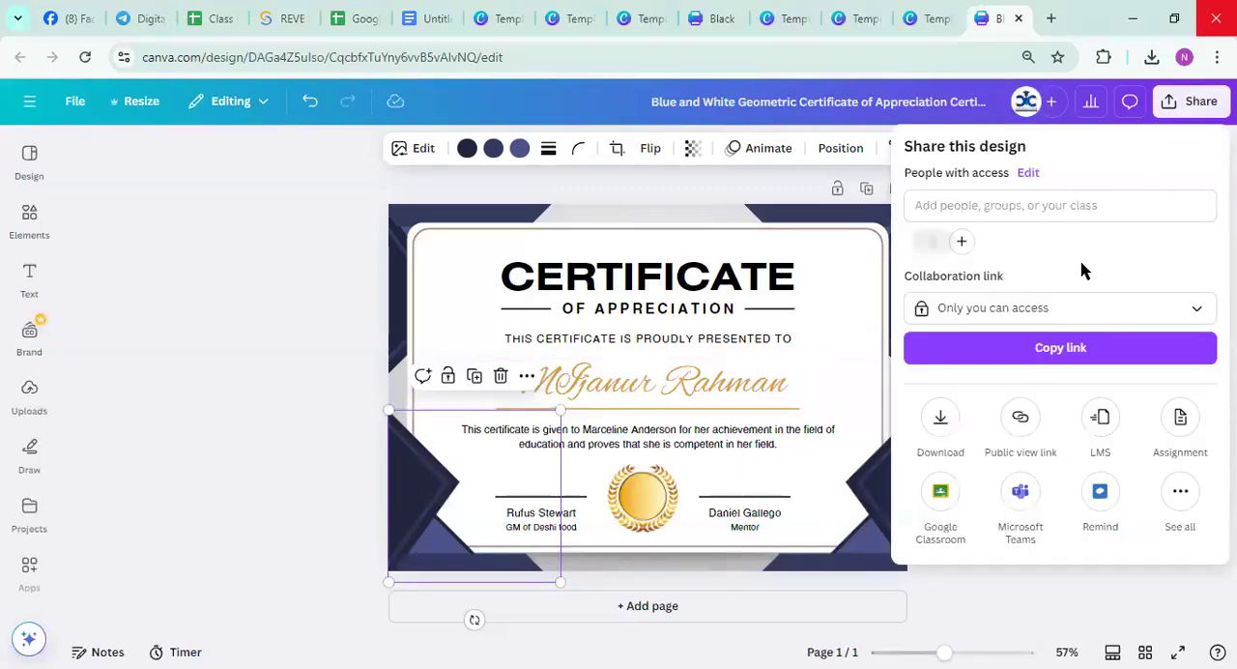
click(941, 420)
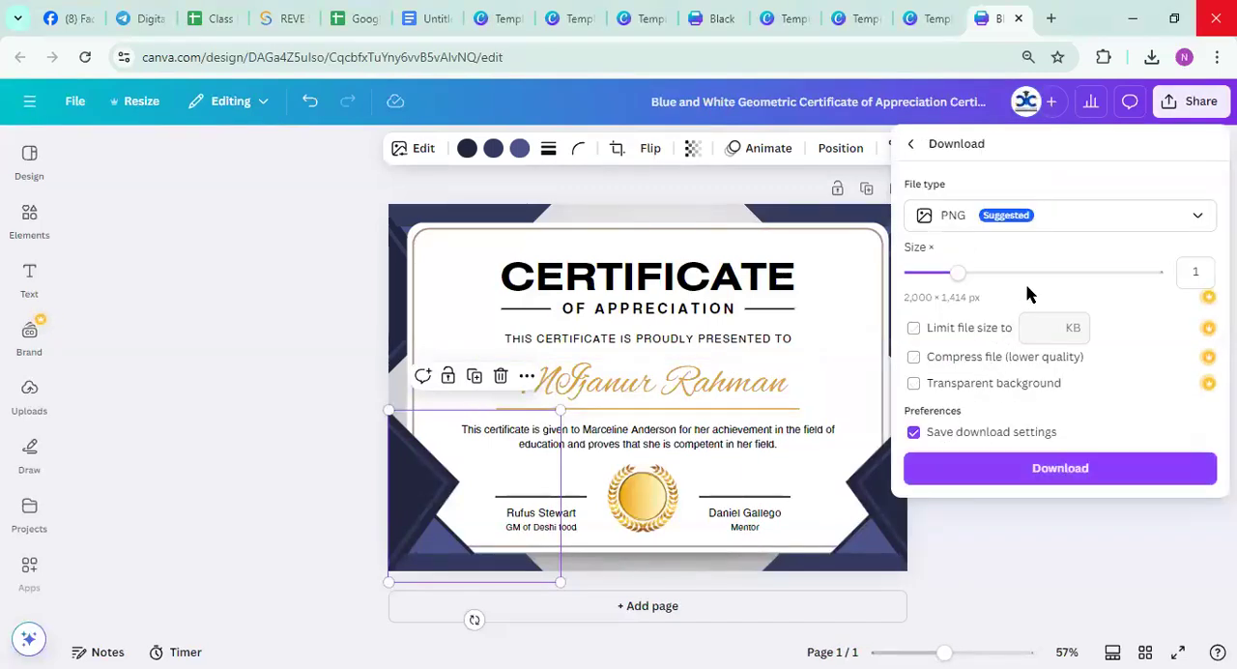
click(1181, 216)
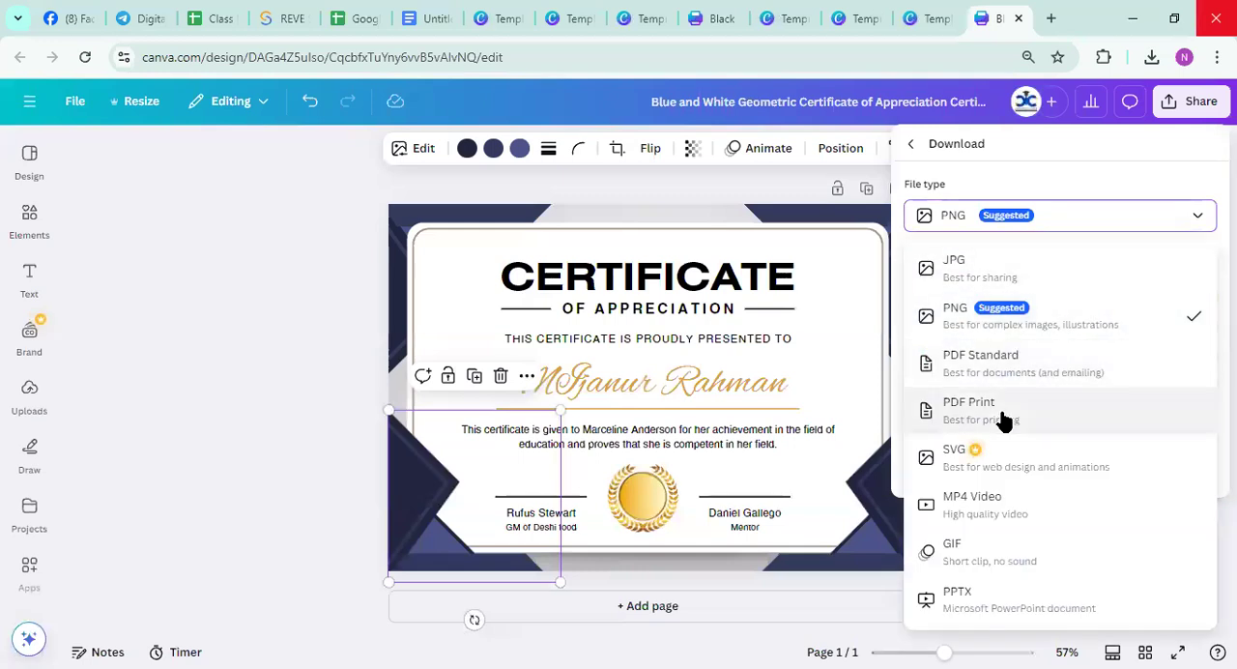
click(1004, 419)
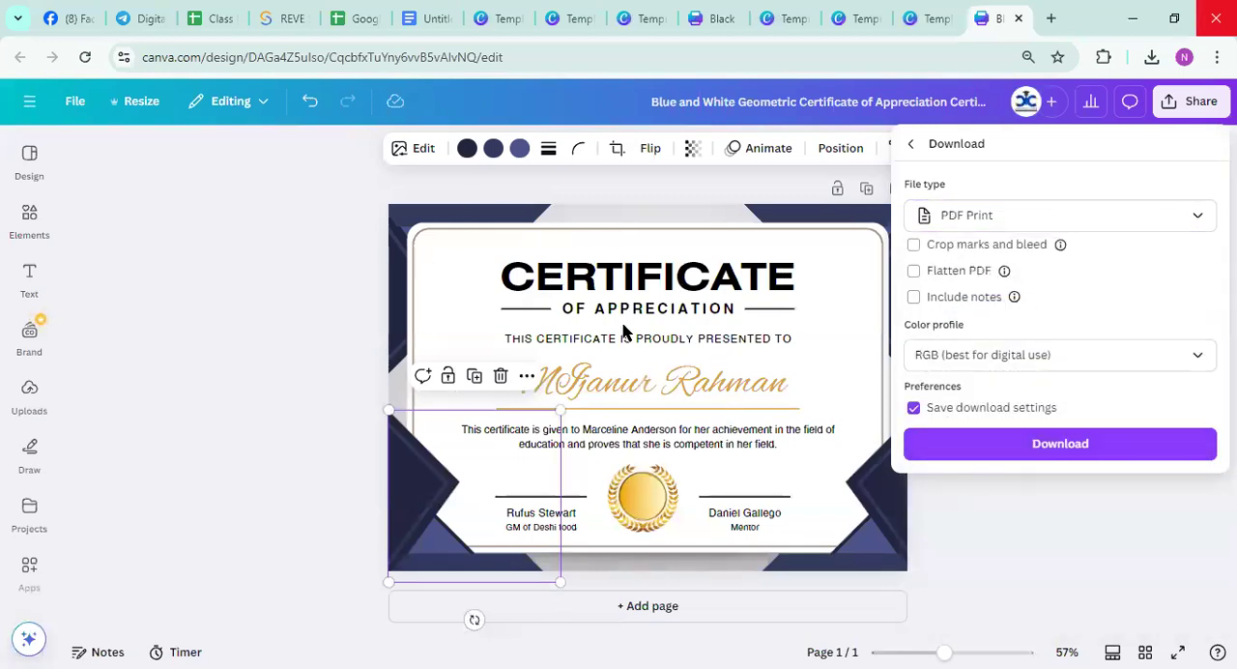
key(Escape)
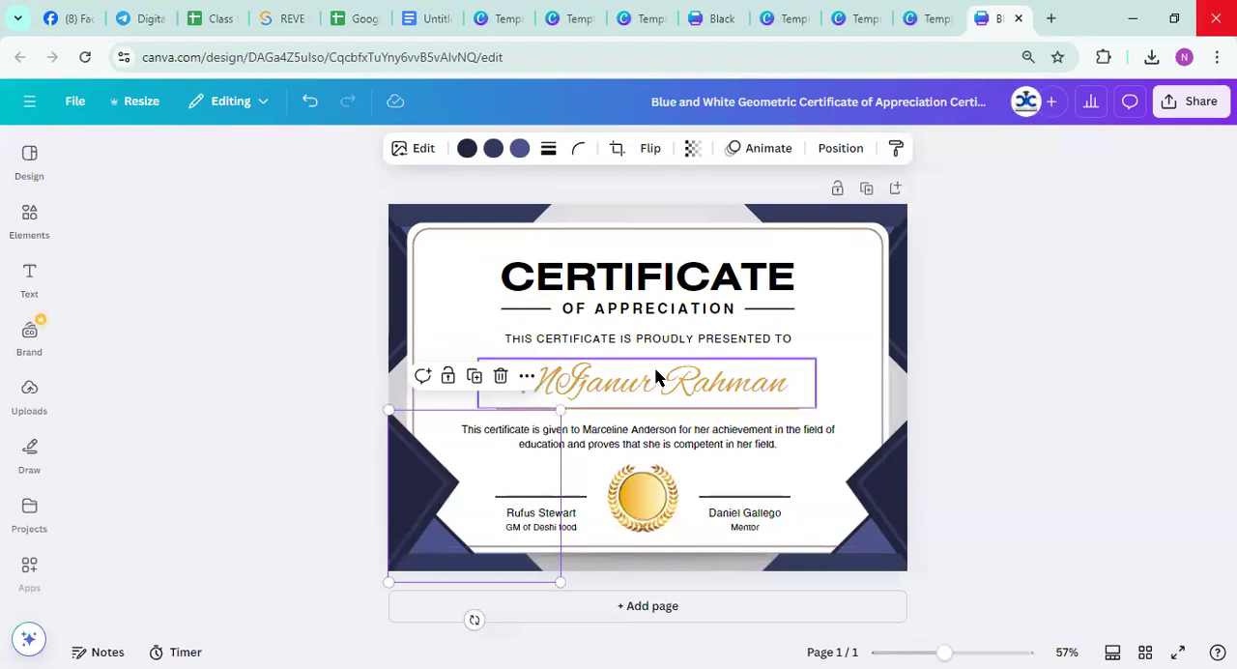
Download the certificate as a PDF Print file with the RGB color profile
click(1159, 106)
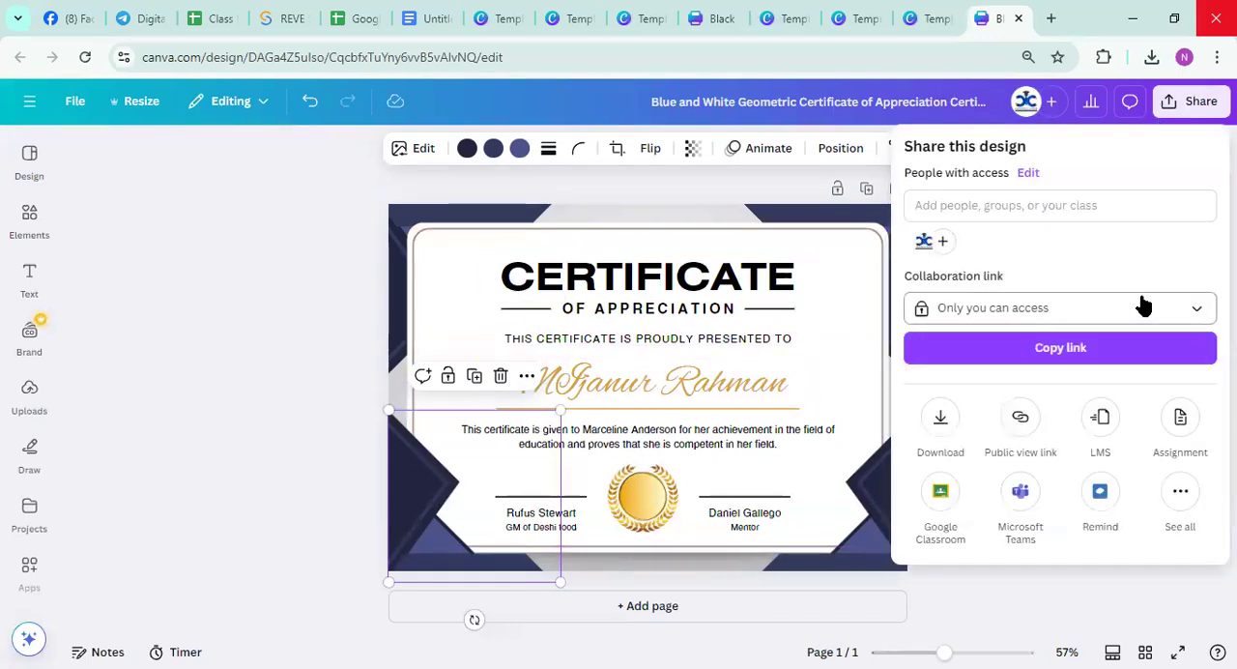
click(937, 430)
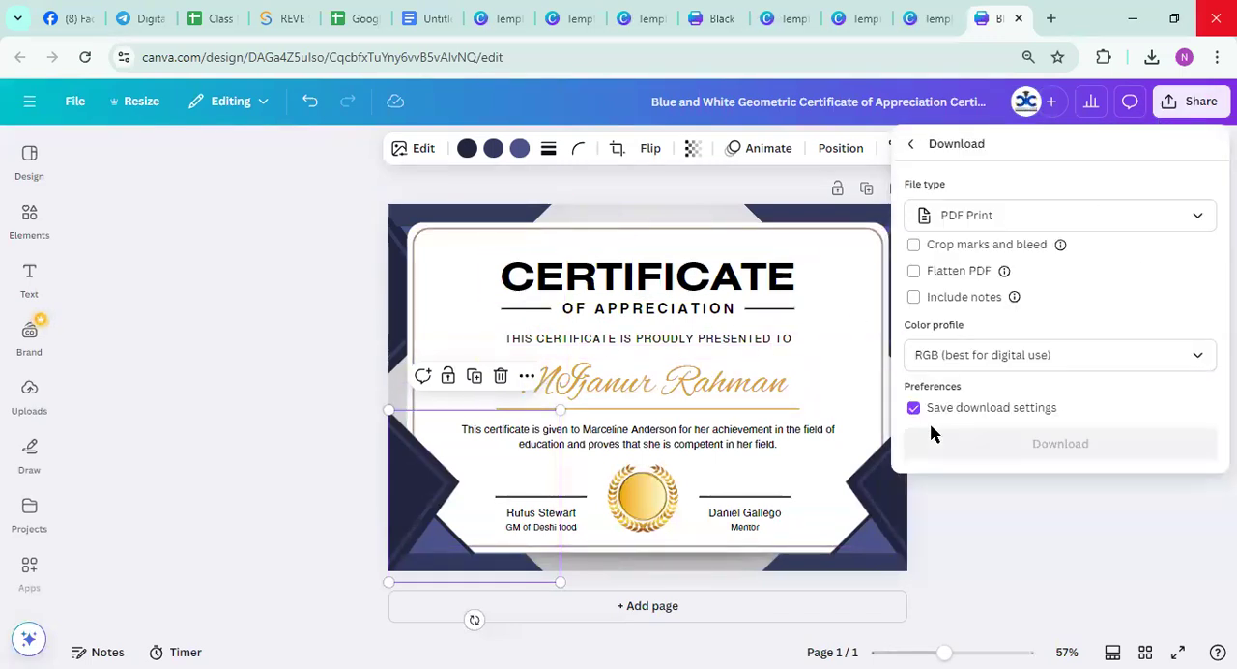
click(1185, 224)
click(1007, 411)
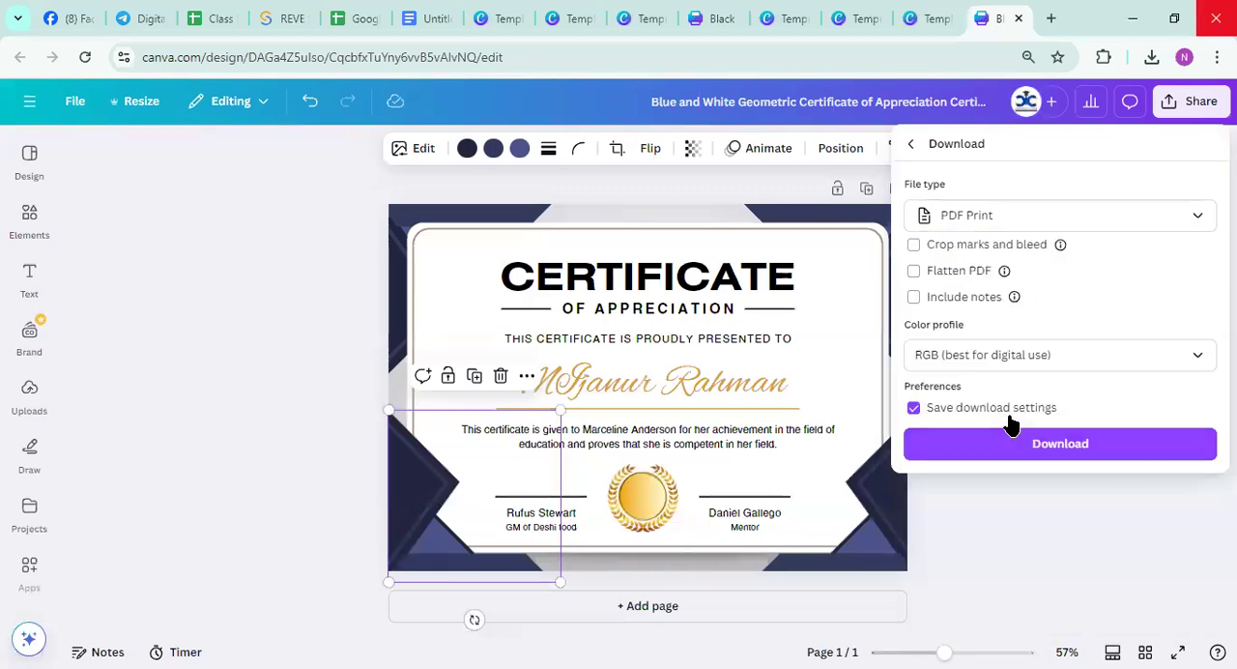
click(1032, 445)
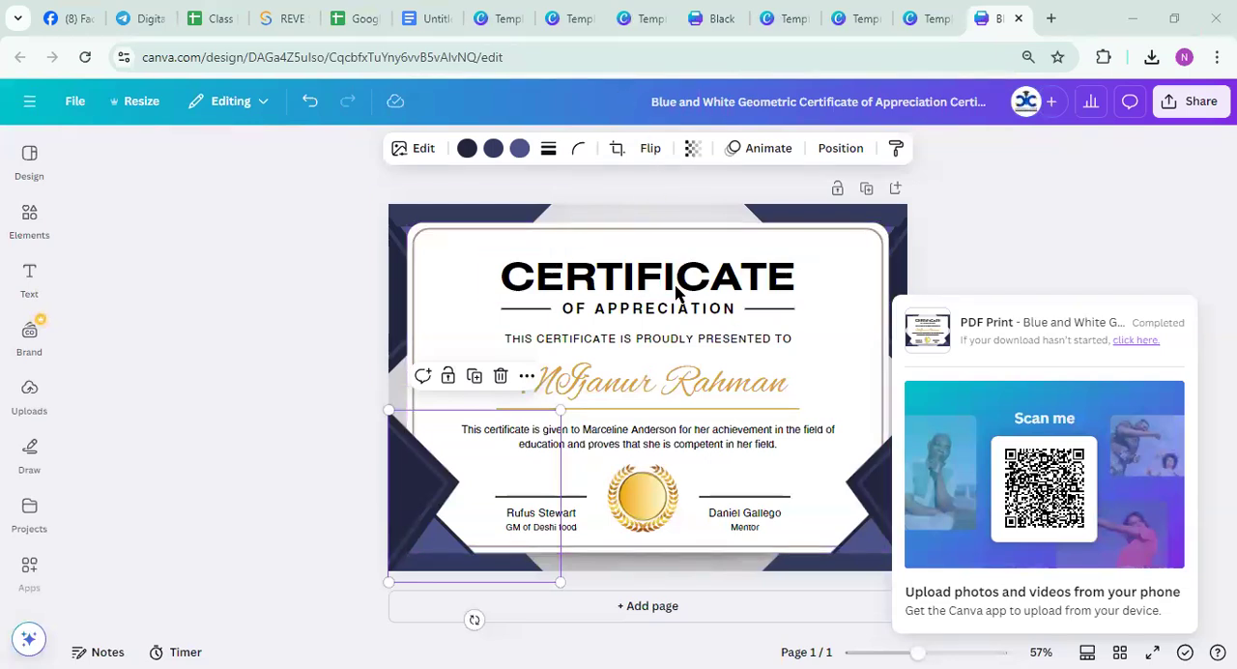
Leave the certificate design and return to the Canva home page
click(23, 121)
click(20, 116)
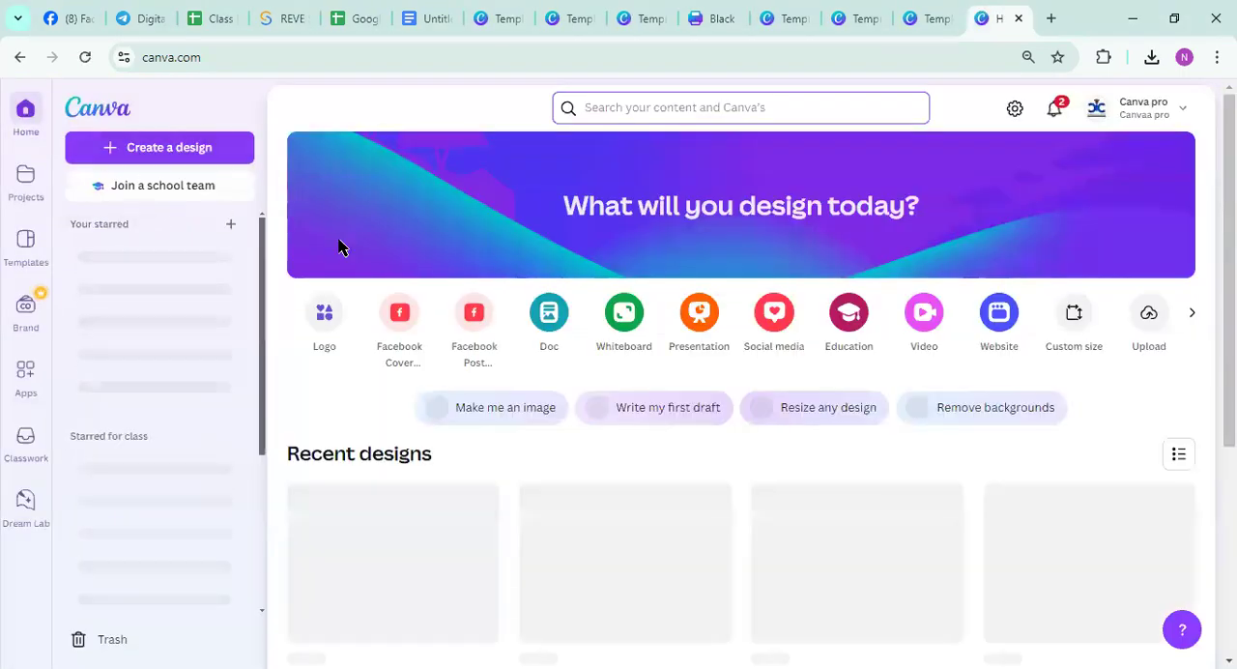
click(674, 108)
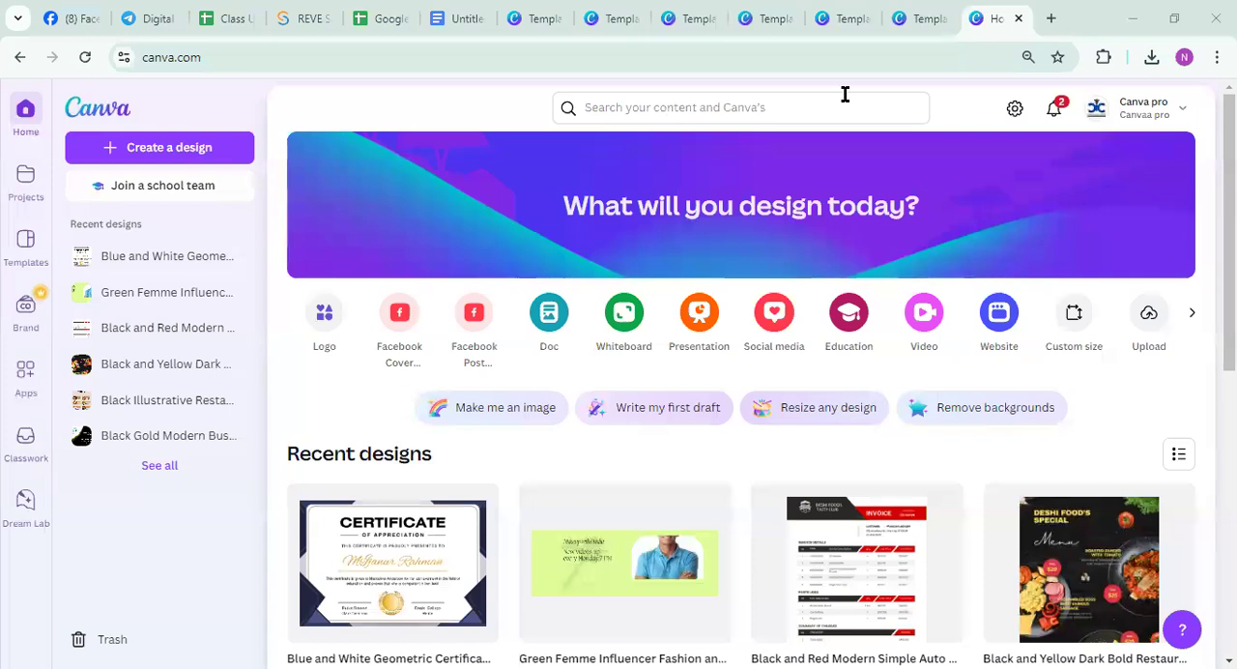
Switch to the Google Docs topic list and select the words Poster, Banner in item 3
key(ctrl+6)
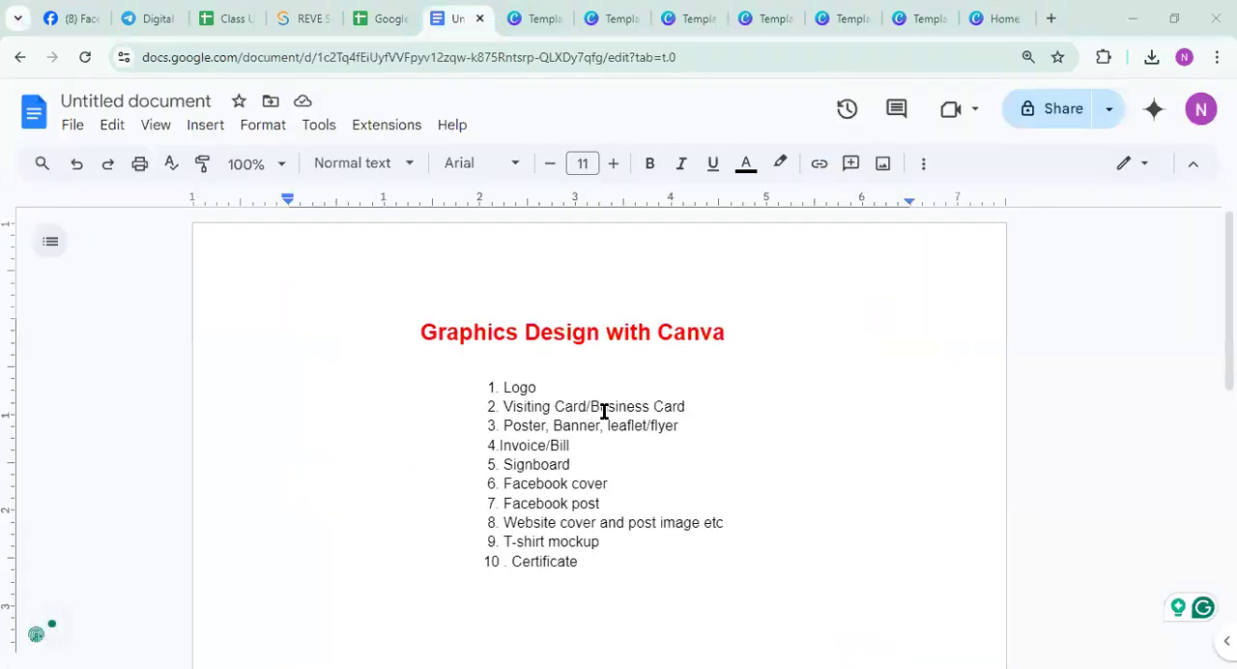
drag(501, 425, 600, 430)
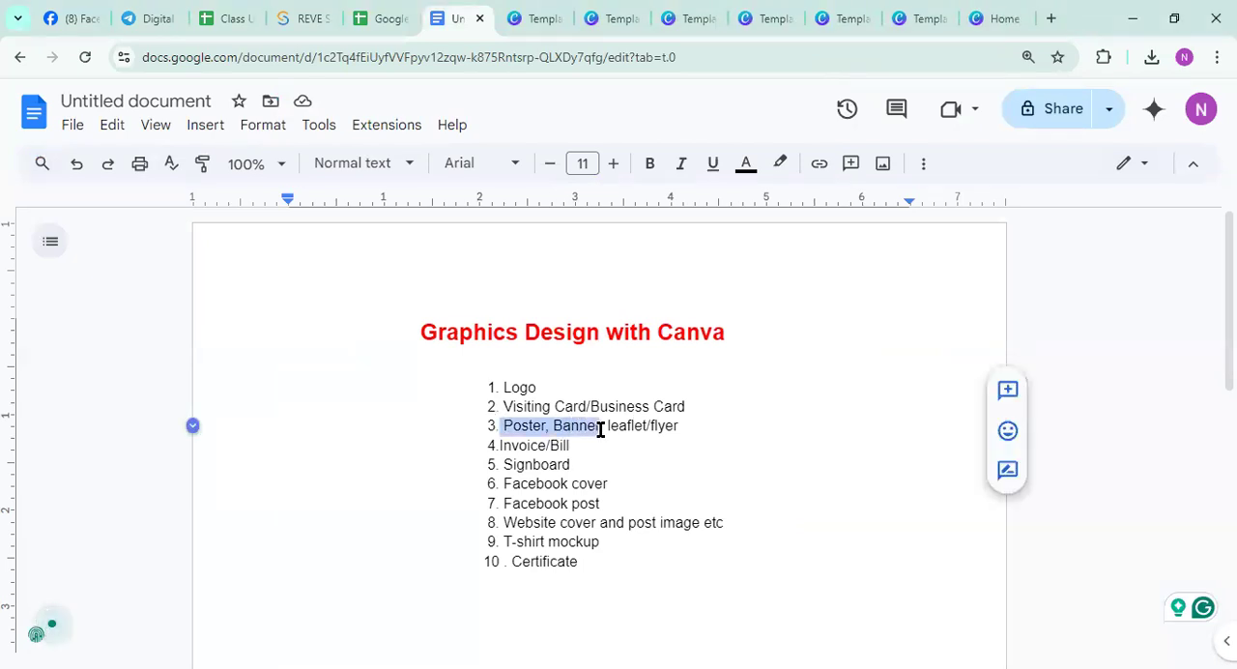
Review the topic list by highlighting items 5 to 8, Poster and Banner, Signboard, and the Certificate item in turn, ending with nothing selected
drag(506, 463, 749, 521)
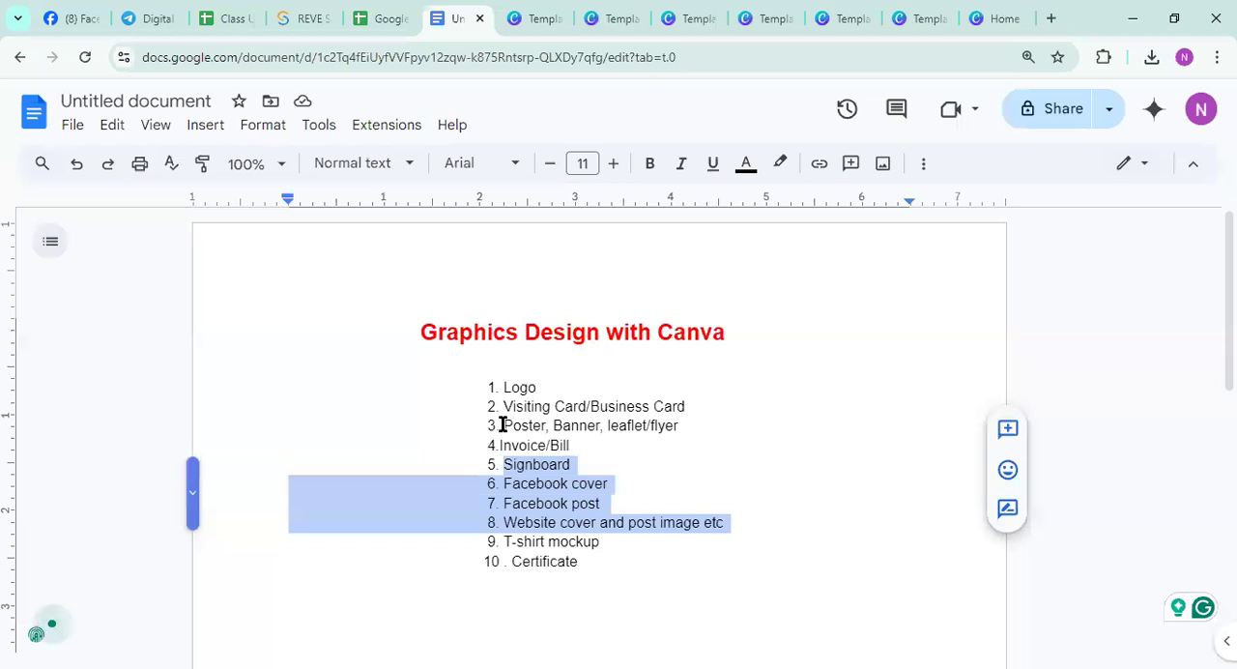
drag(501, 425, 597, 436)
drag(506, 464, 599, 470)
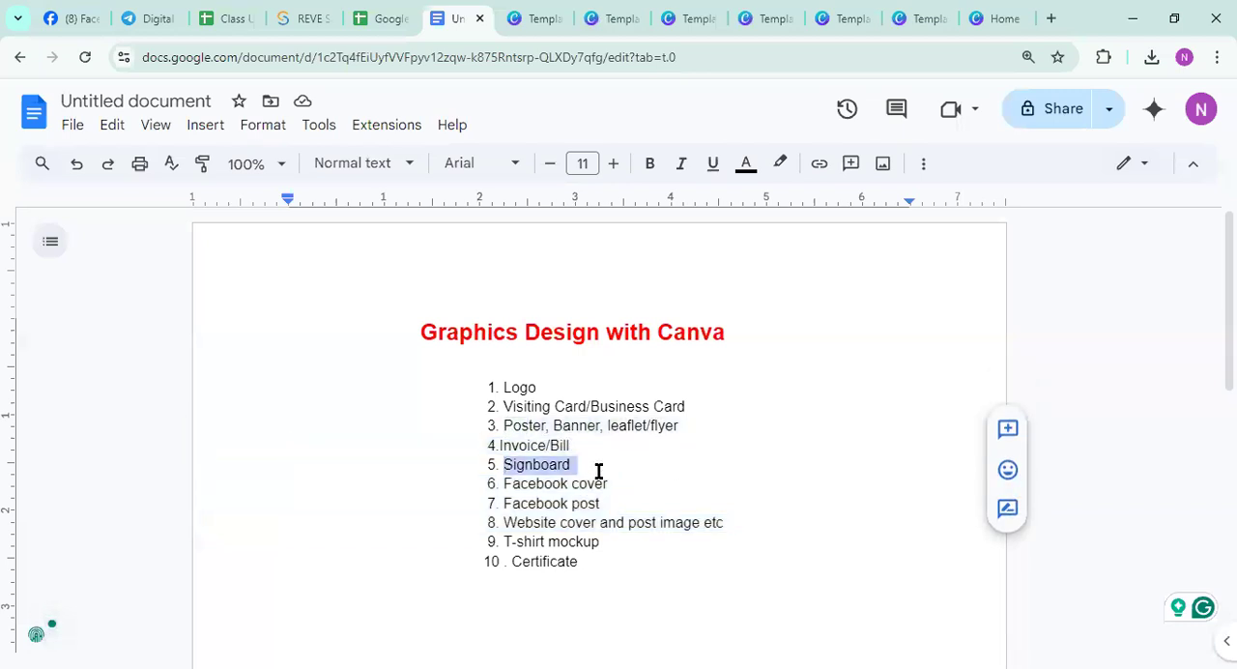
click(754, 524)
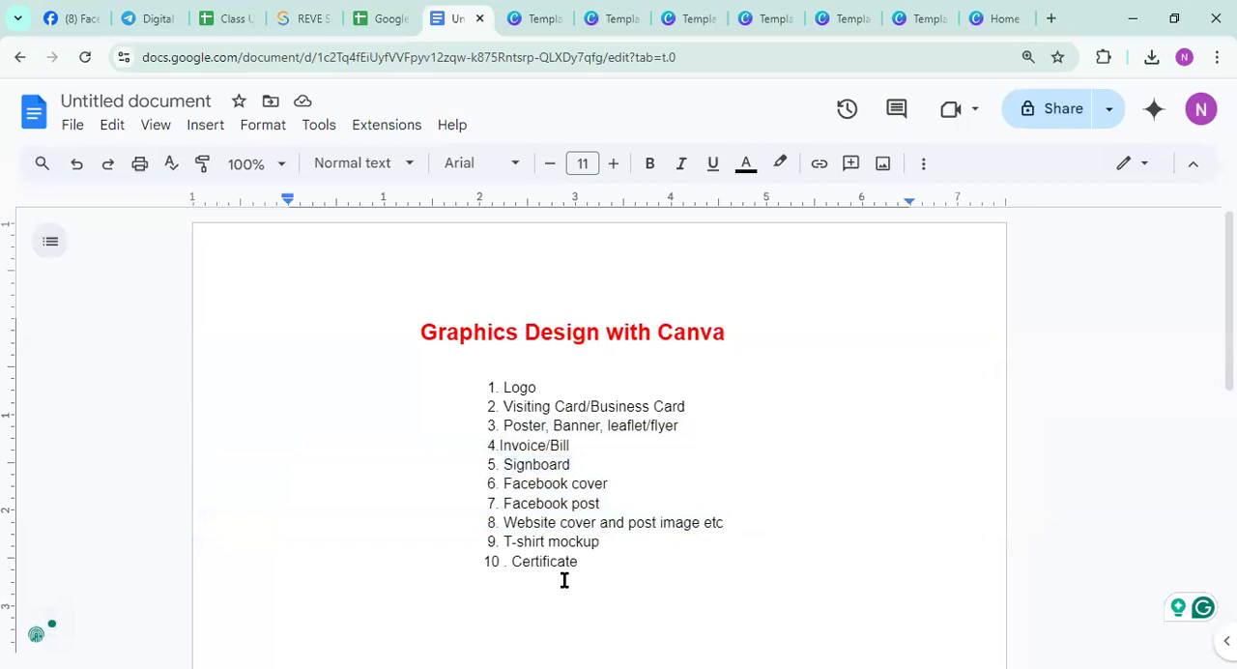
drag(470, 563, 563, 569)
click(653, 583)
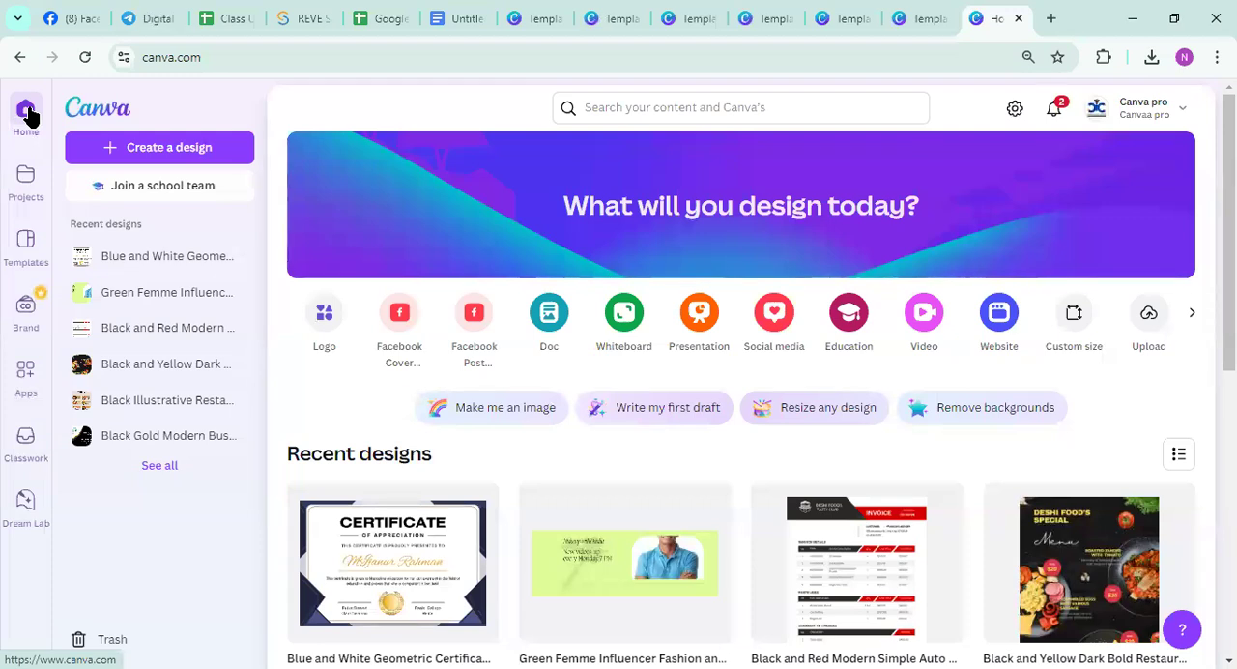
Search for poster on the Canva home page and open the Purple Yellow Geometric Business Webinar Poster template for customizing
click(586, 109)
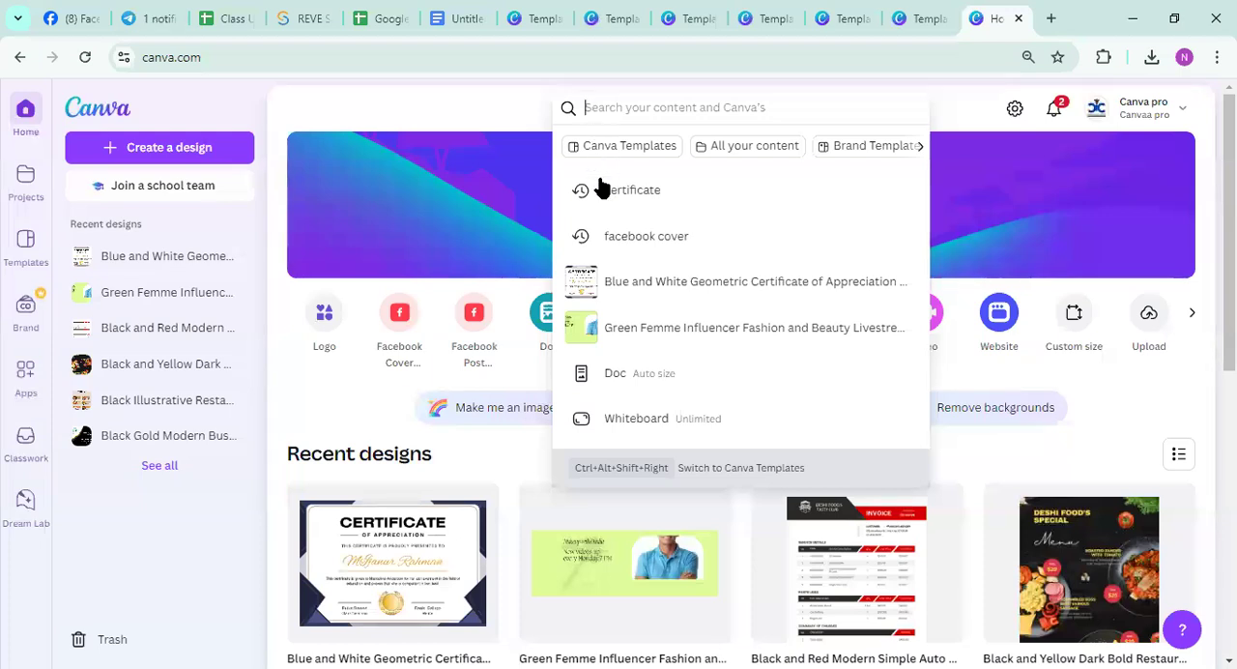
text(poster)
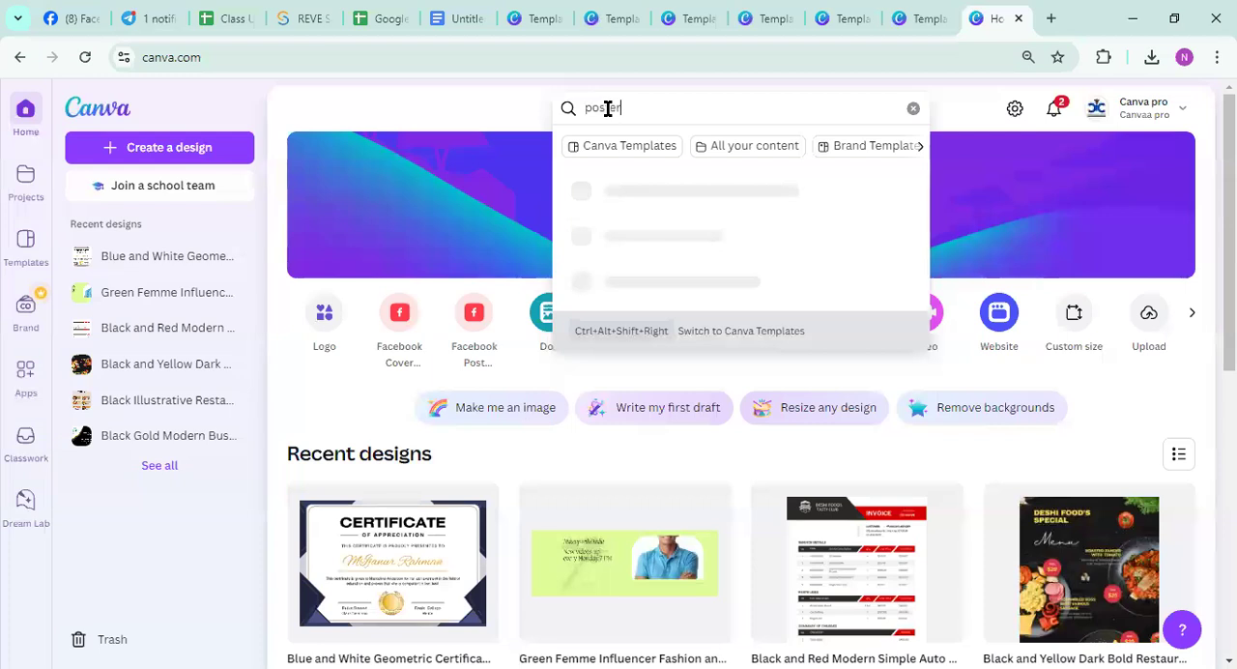
key(Return)
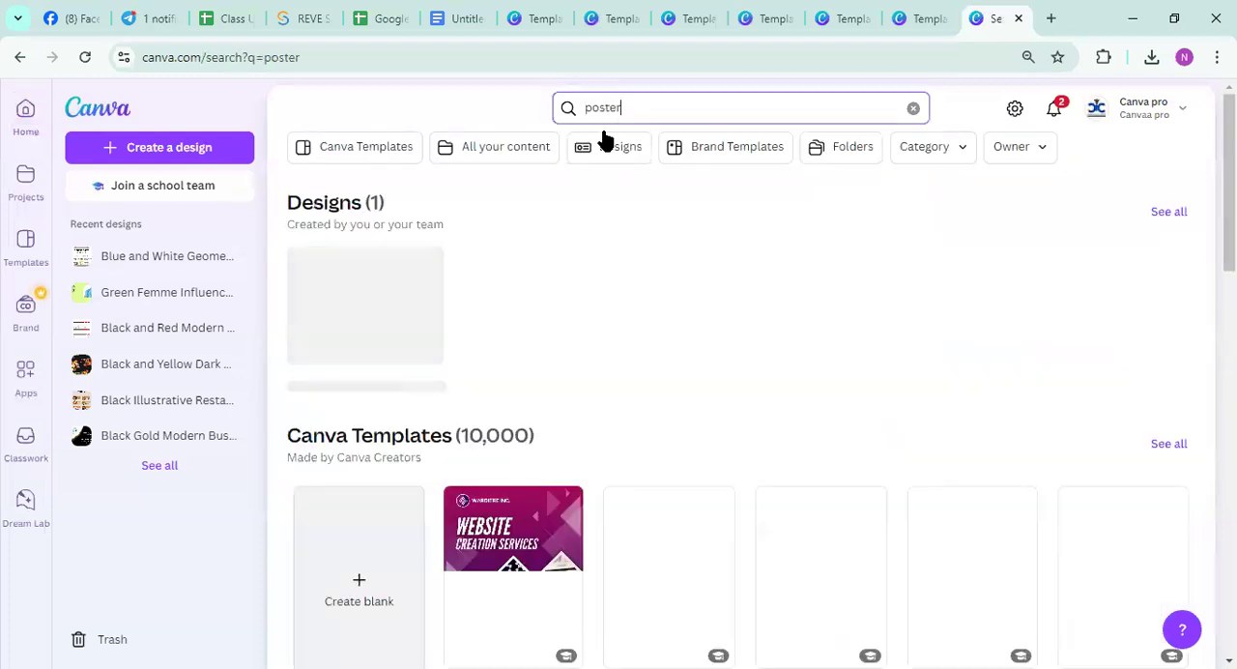
scroll(597, 324, down, 1)
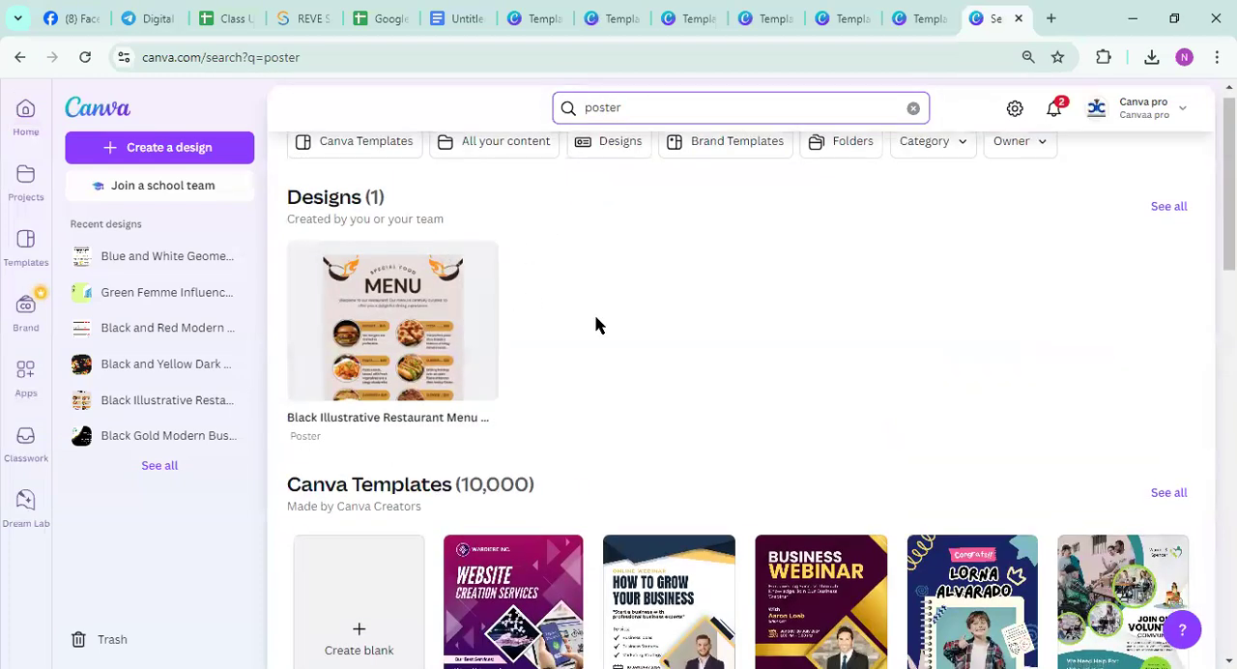
scroll(807, 291, down, 3)
click(807, 292)
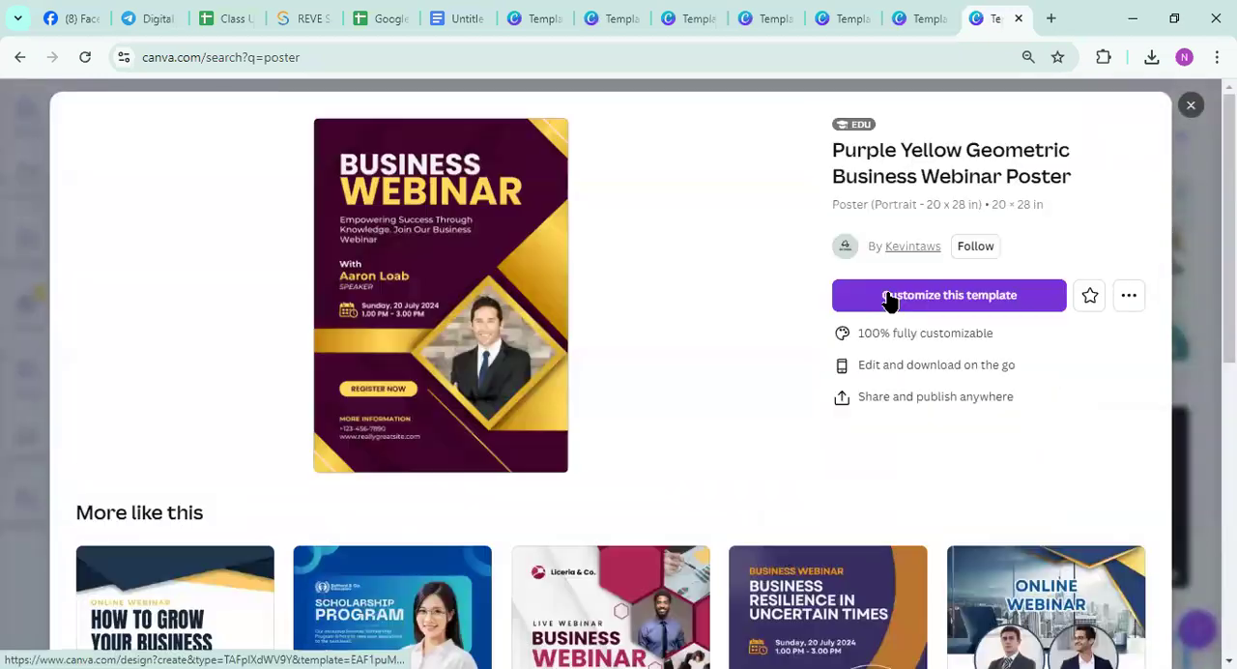
click(887, 296)
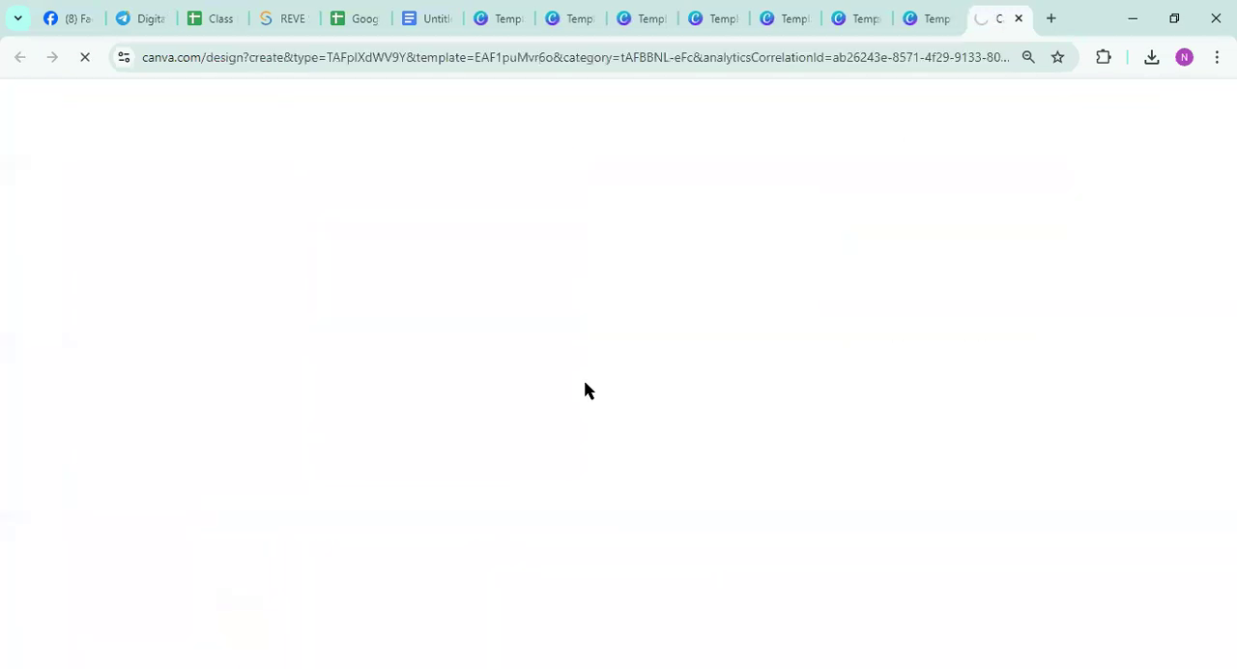
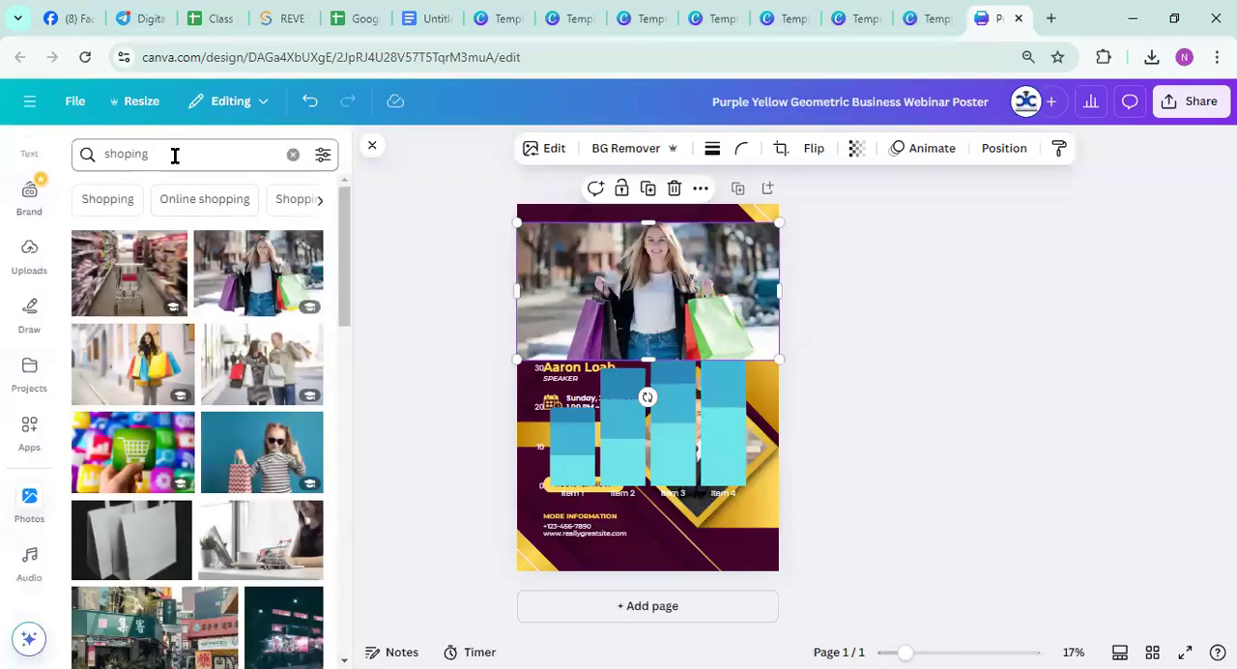
Search the photo library for chips in place of the current search term and look through the photos found
key(ctrl+a)
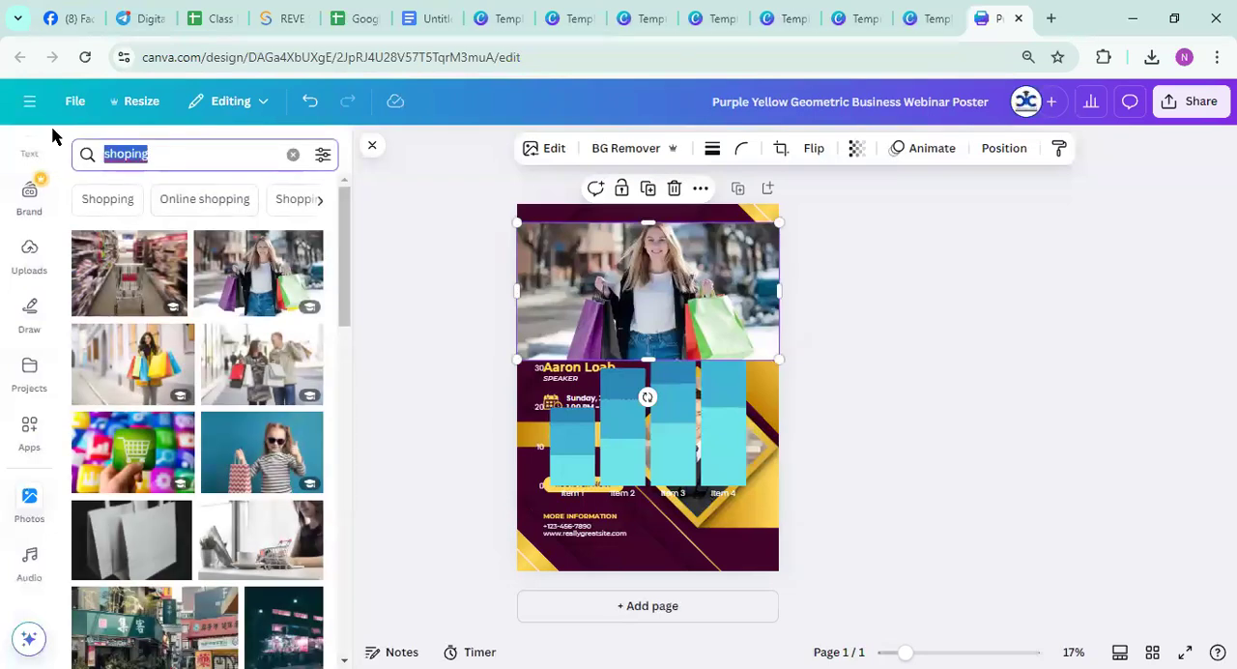
text(chips)
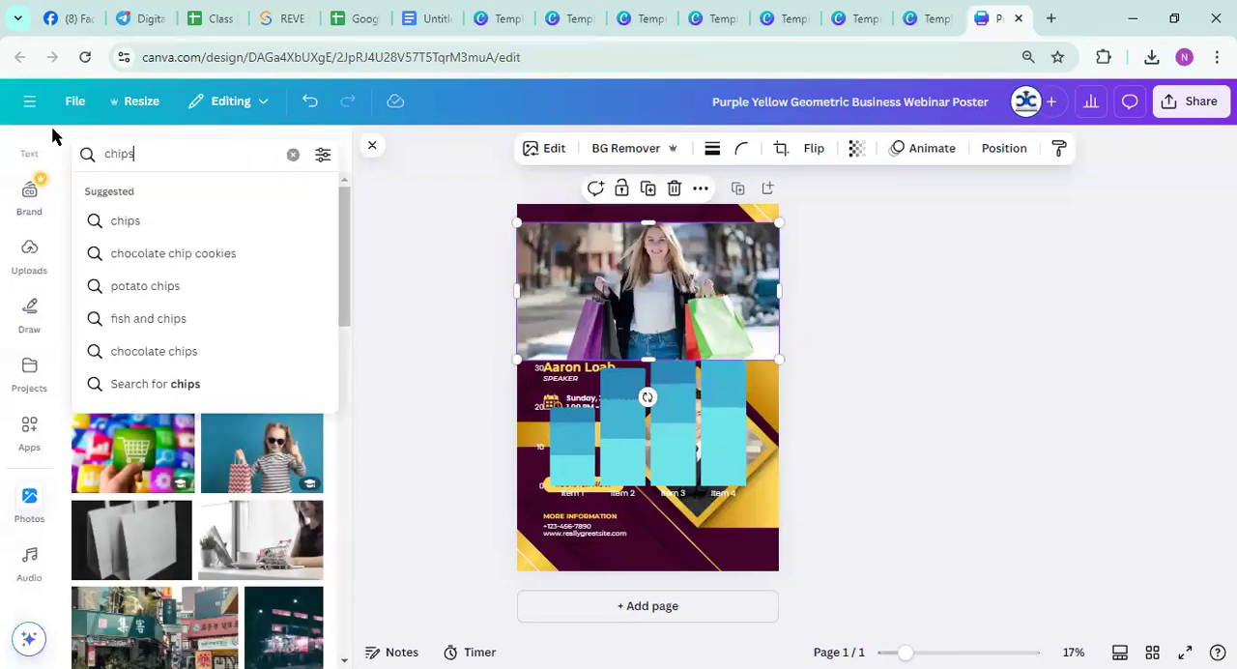
key(Return)
scroll(221, 387, down, 15)
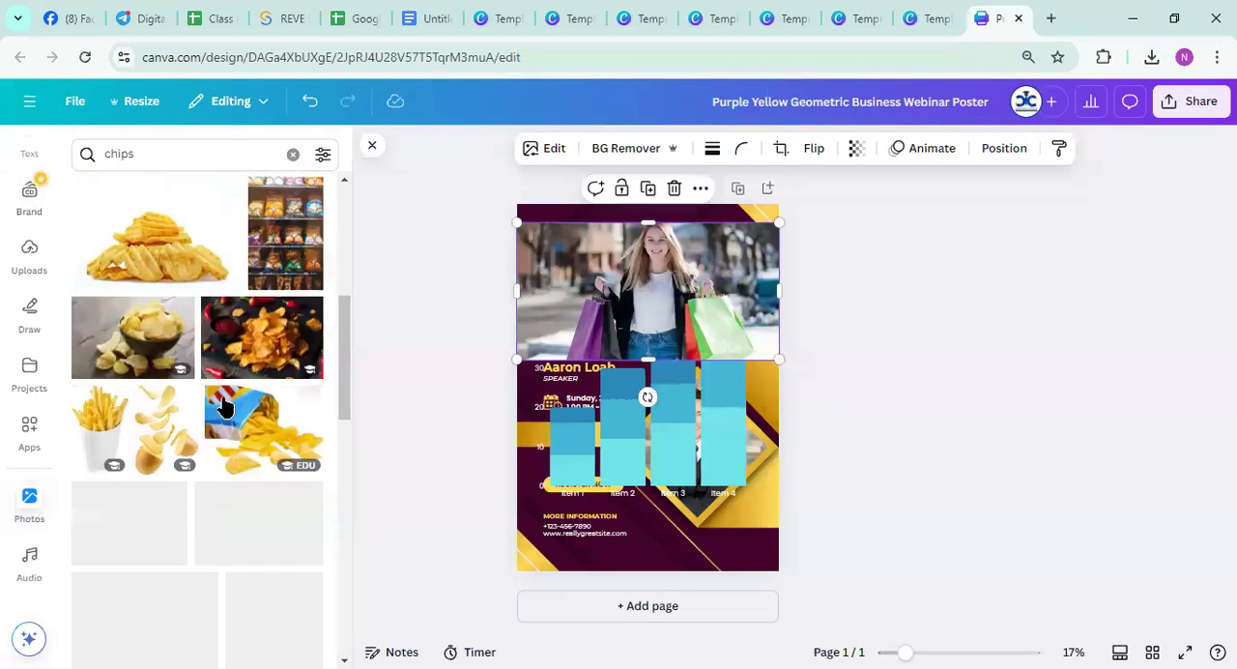
scroll(224, 412, up, 10)
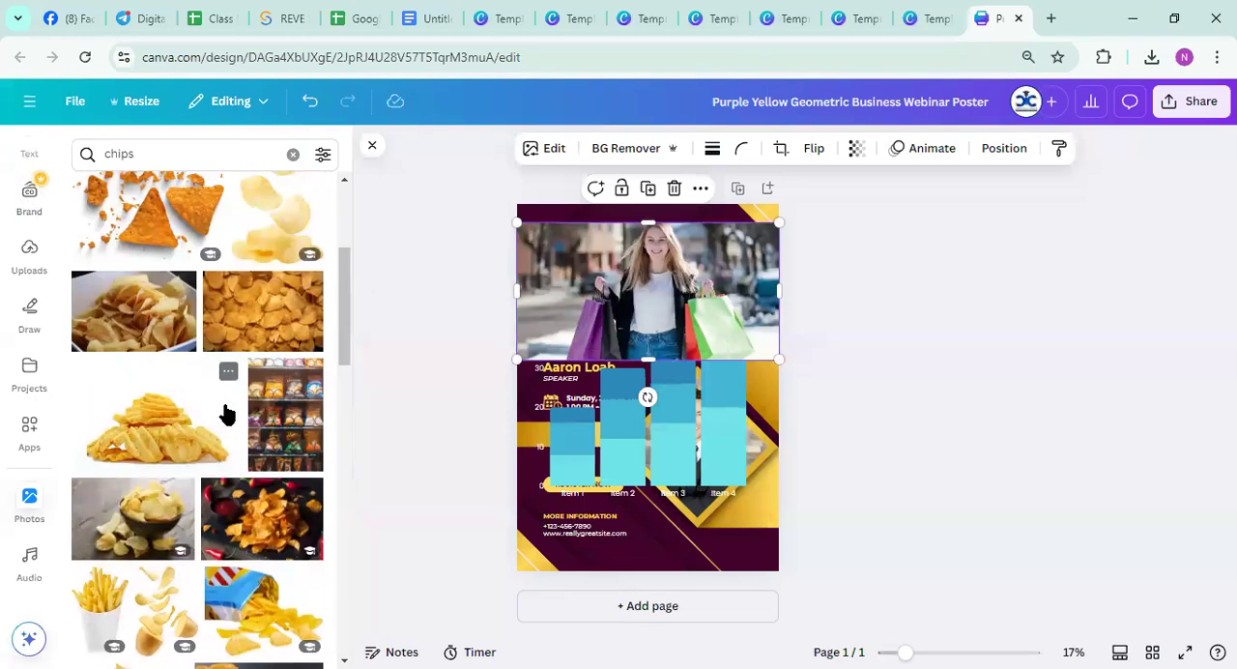
scroll(225, 413, up, 3)
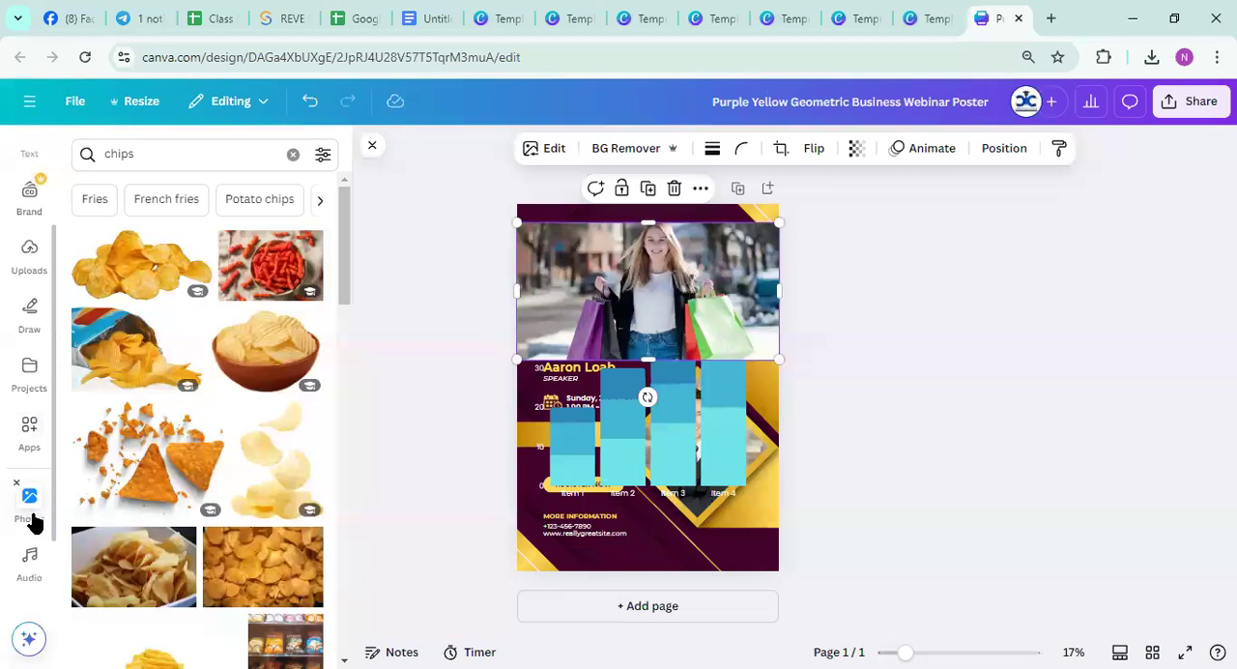
Open the Data autofill app, view its custom data source setup, and return to the photo library
click(26, 443)
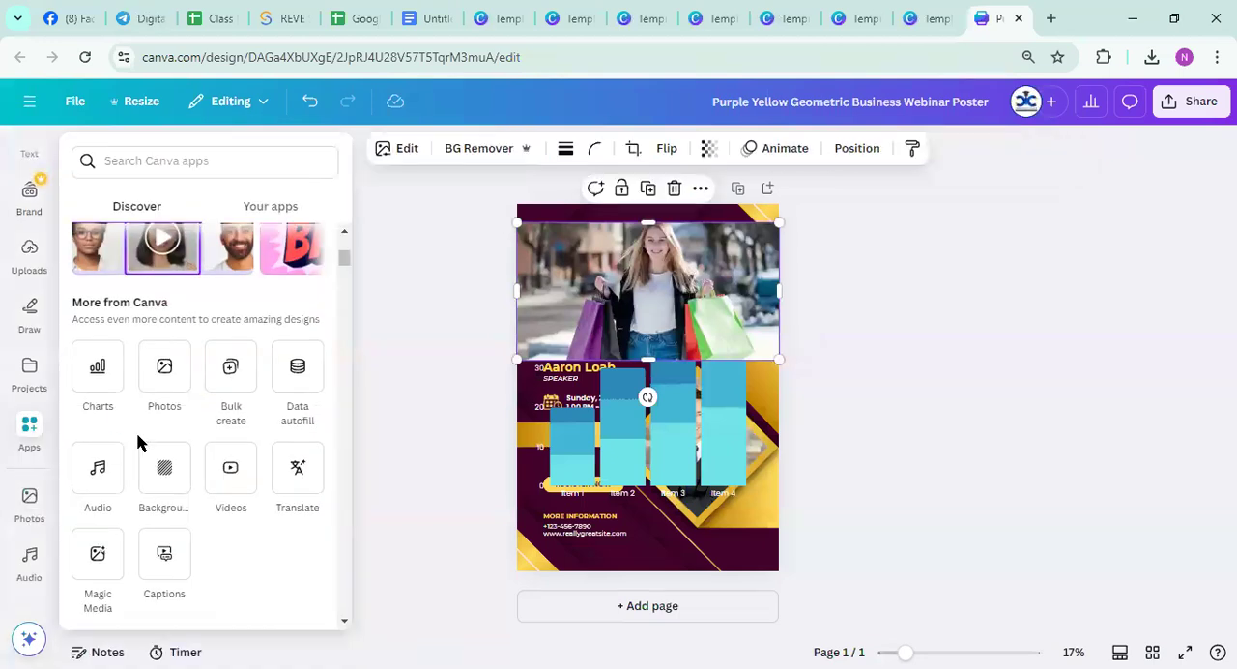
click(295, 393)
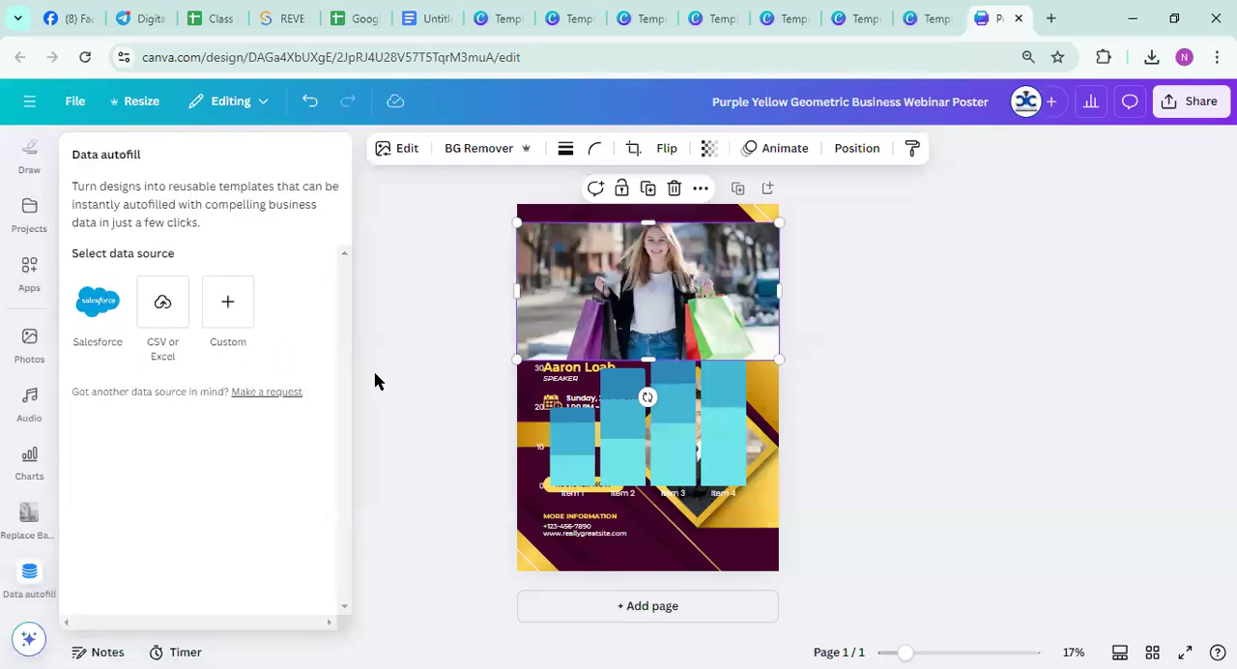
click(229, 304)
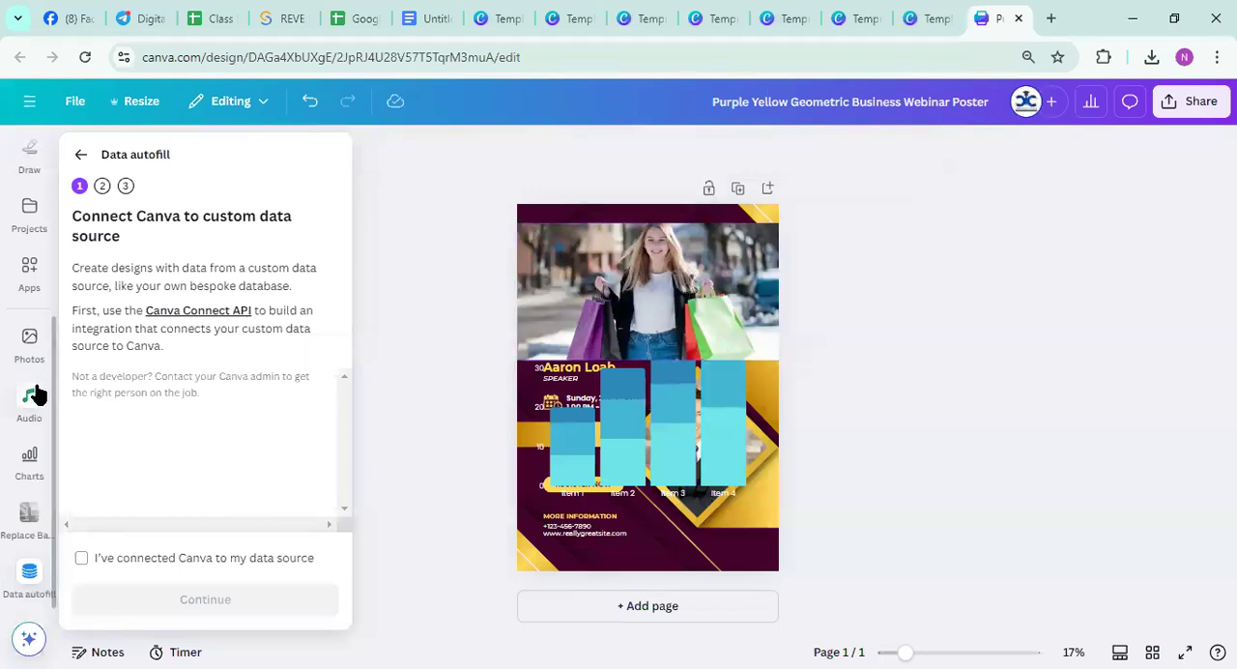
click(29, 343)
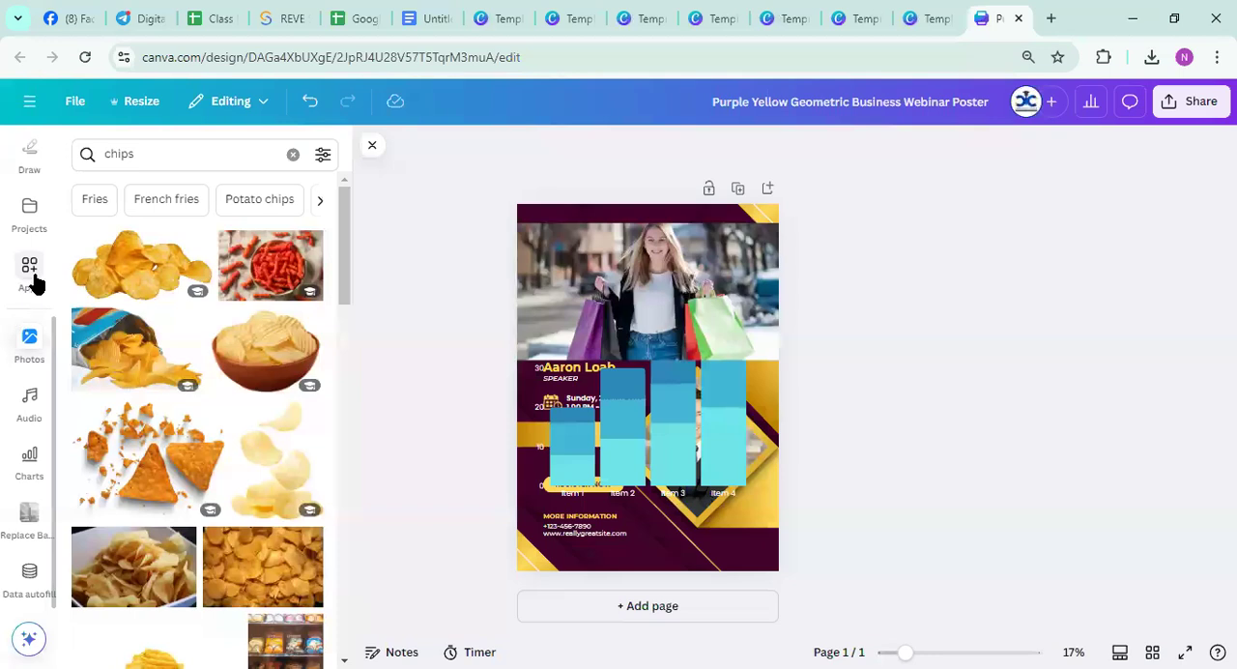
Open the Audio app, look through its track categories from Recently used through Ambient and Sad, and close it
click(30, 276)
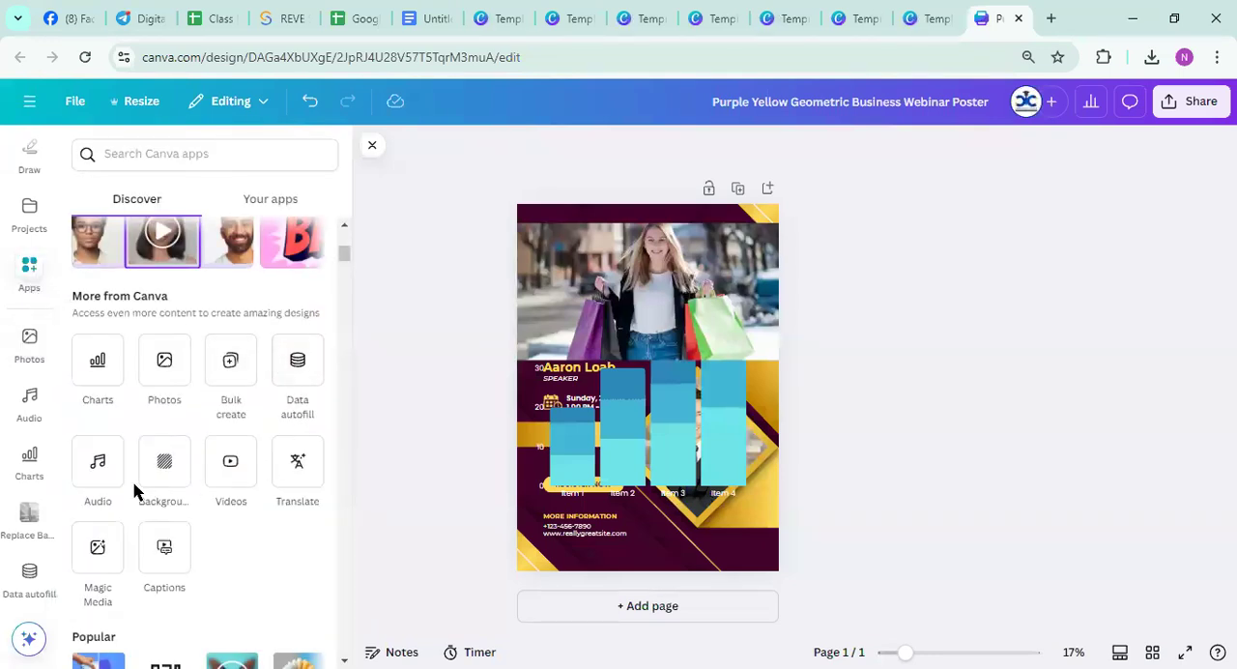
click(98, 472)
scroll(166, 417, down, 1)
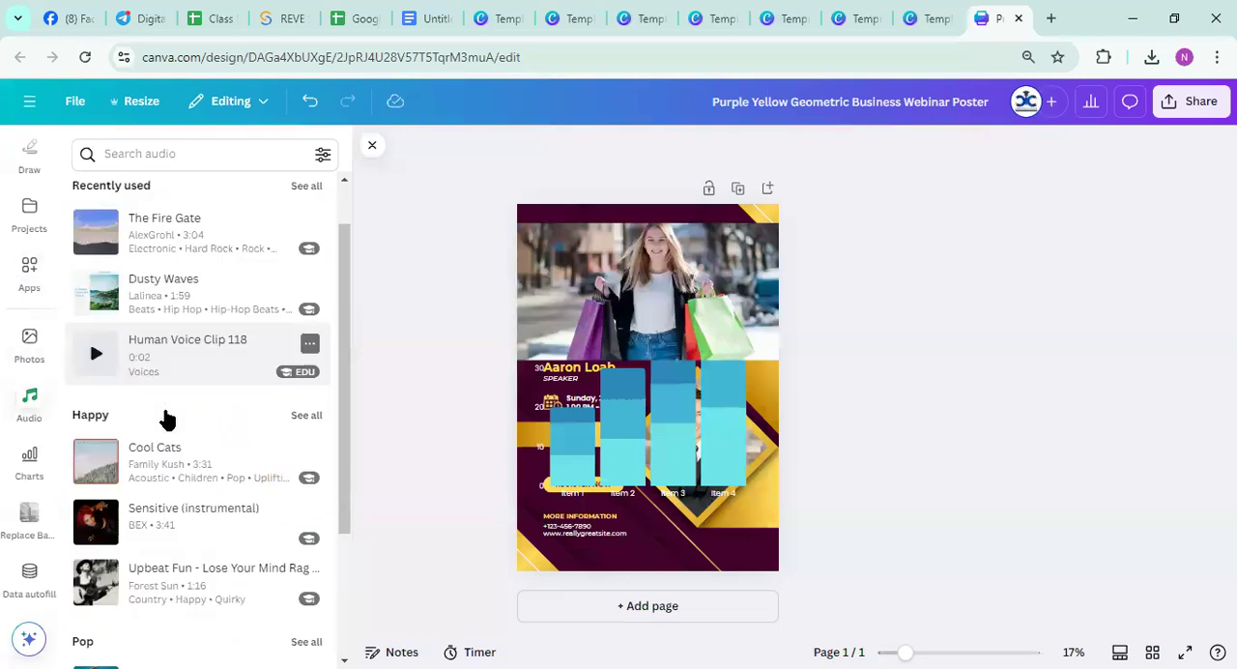
scroll(166, 417, down, 15)
click(150, 153)
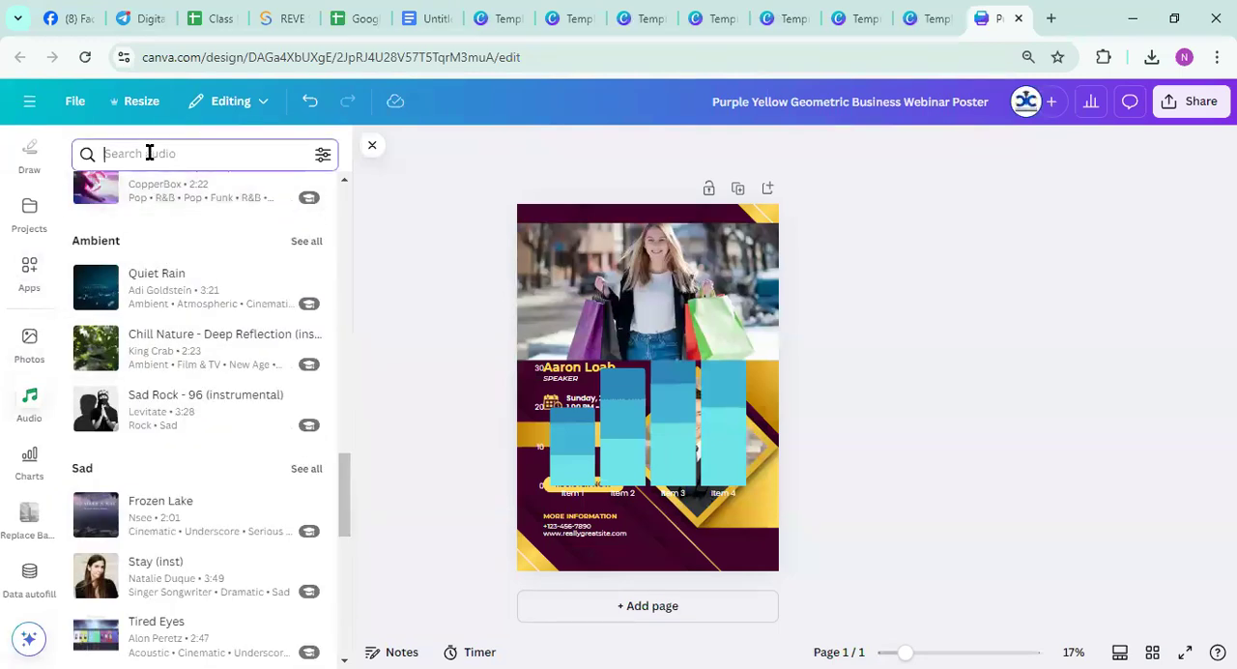
scroll(193, 435, down, 10)
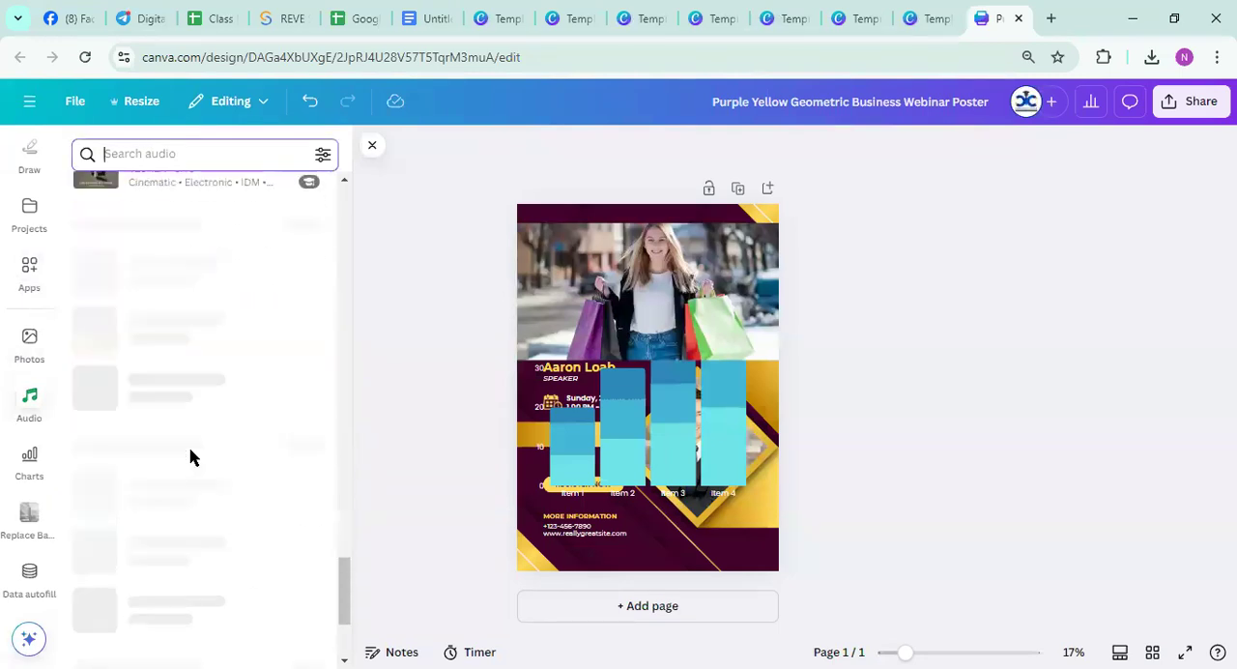
click(373, 150)
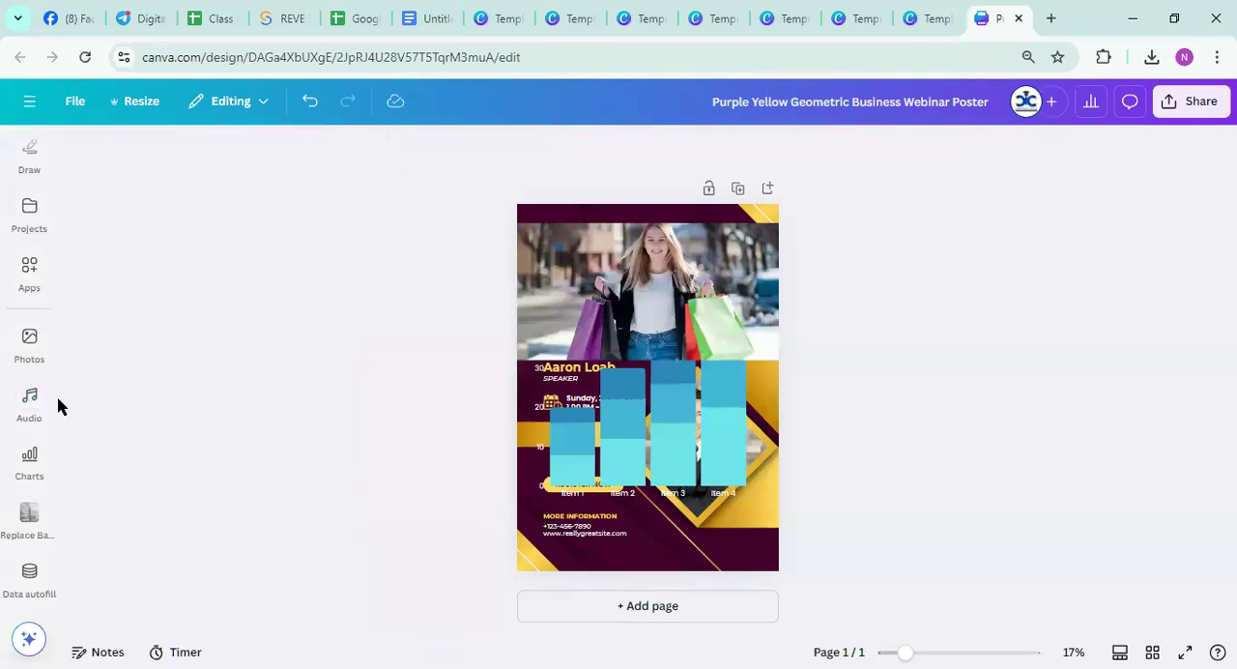
click(29, 401)
click(29, 459)
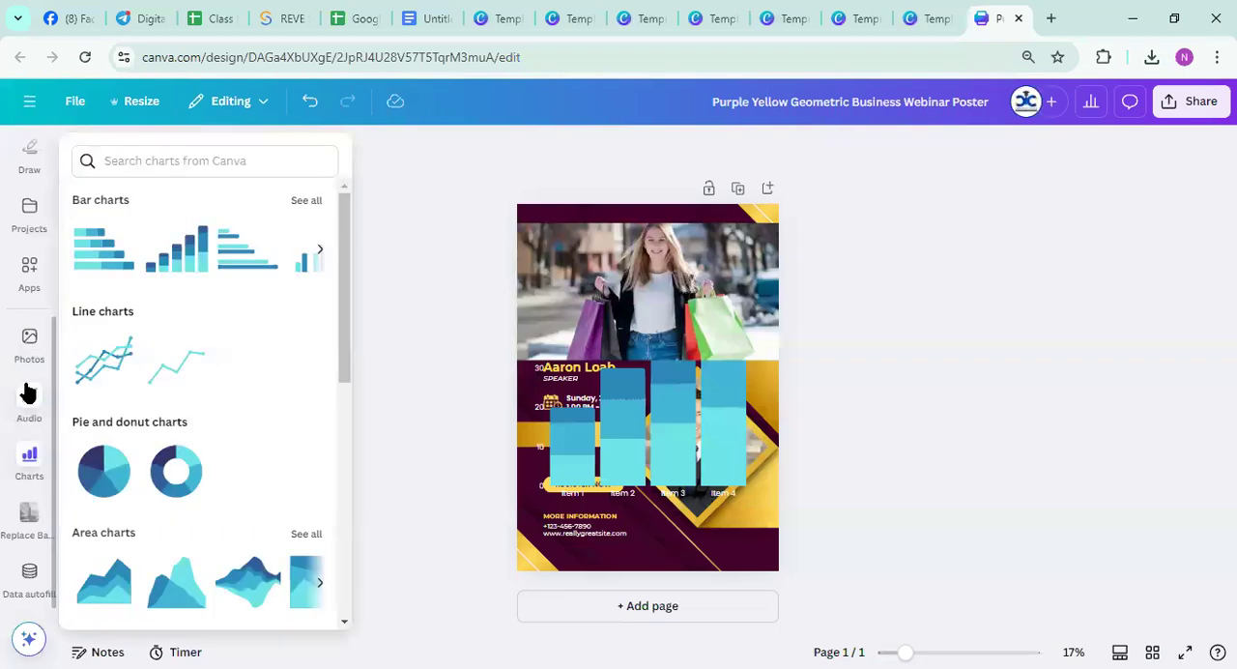
click(29, 343)
Clear the shopping photo and bar chart off the poster and set its background to the dark night-city image from the Landscapes group
click(27, 290)
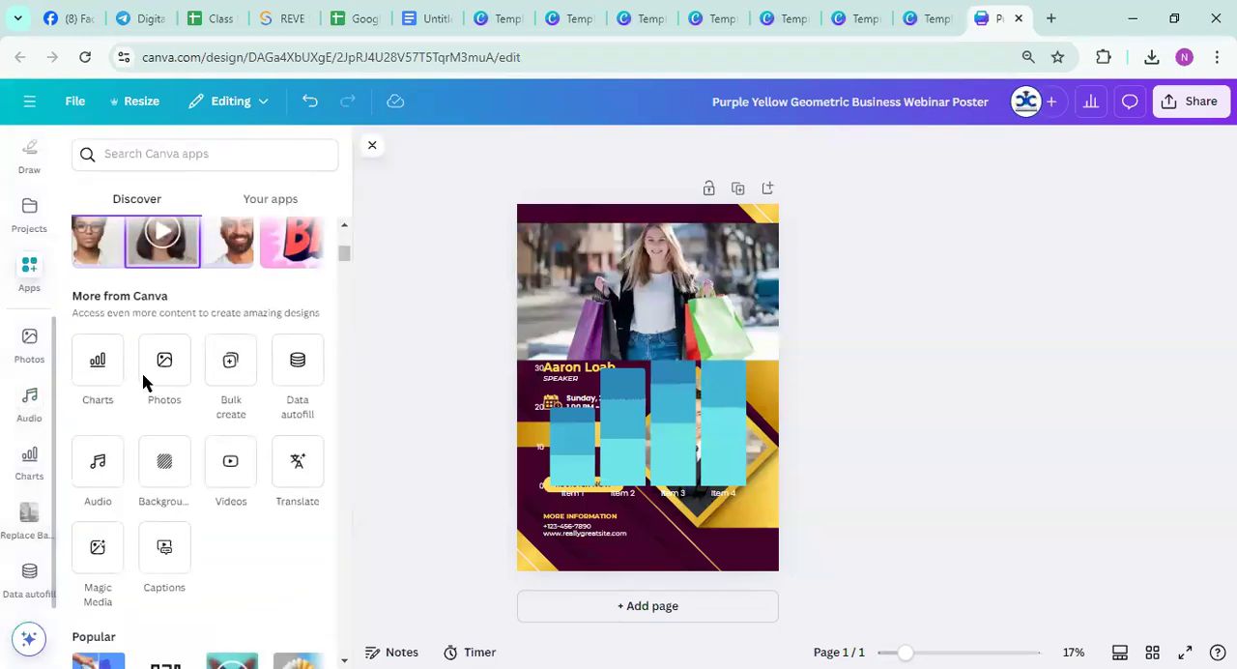
click(158, 464)
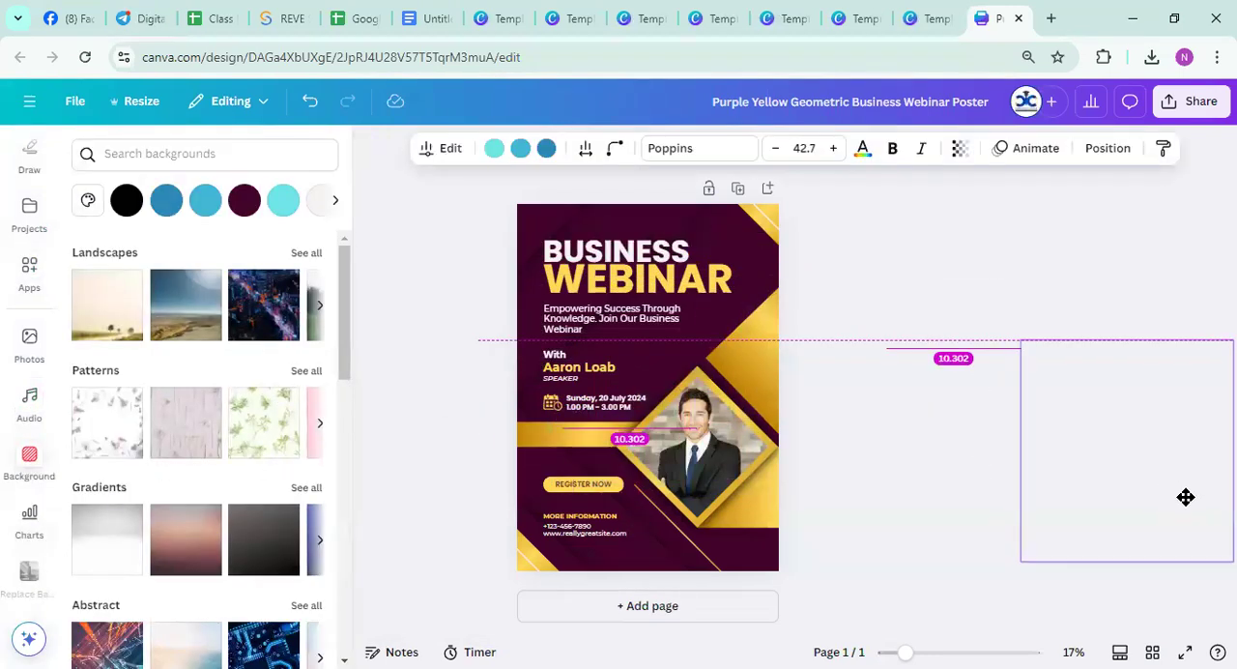
click(253, 446)
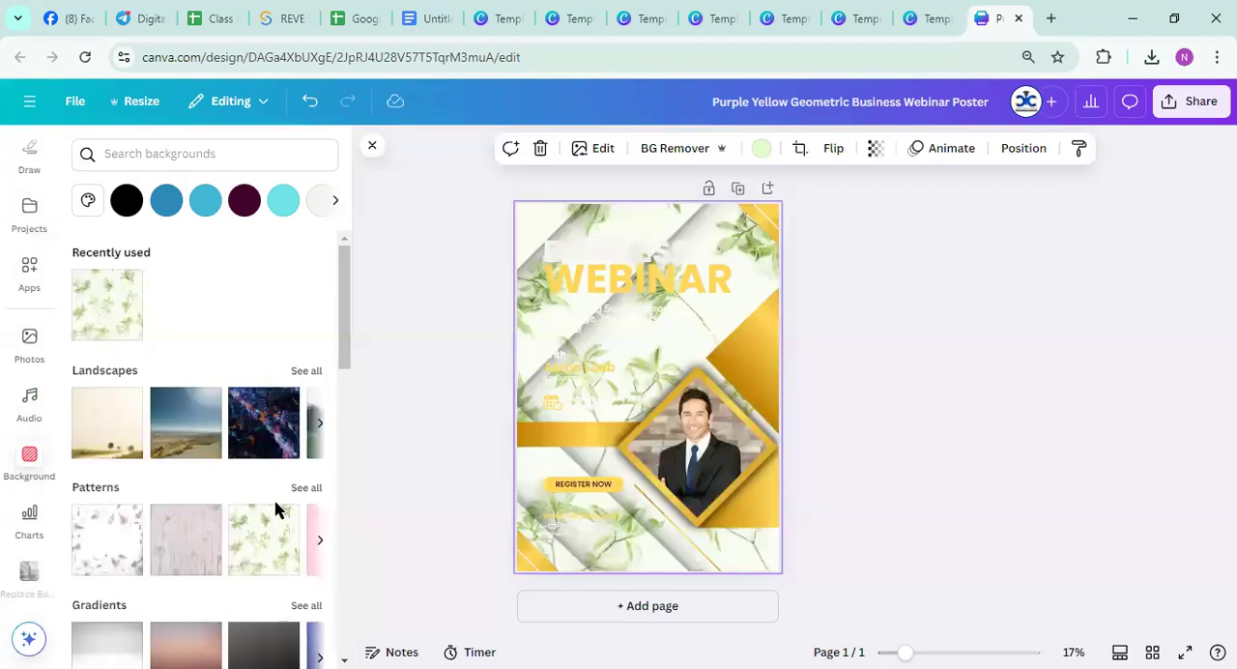
click(249, 425)
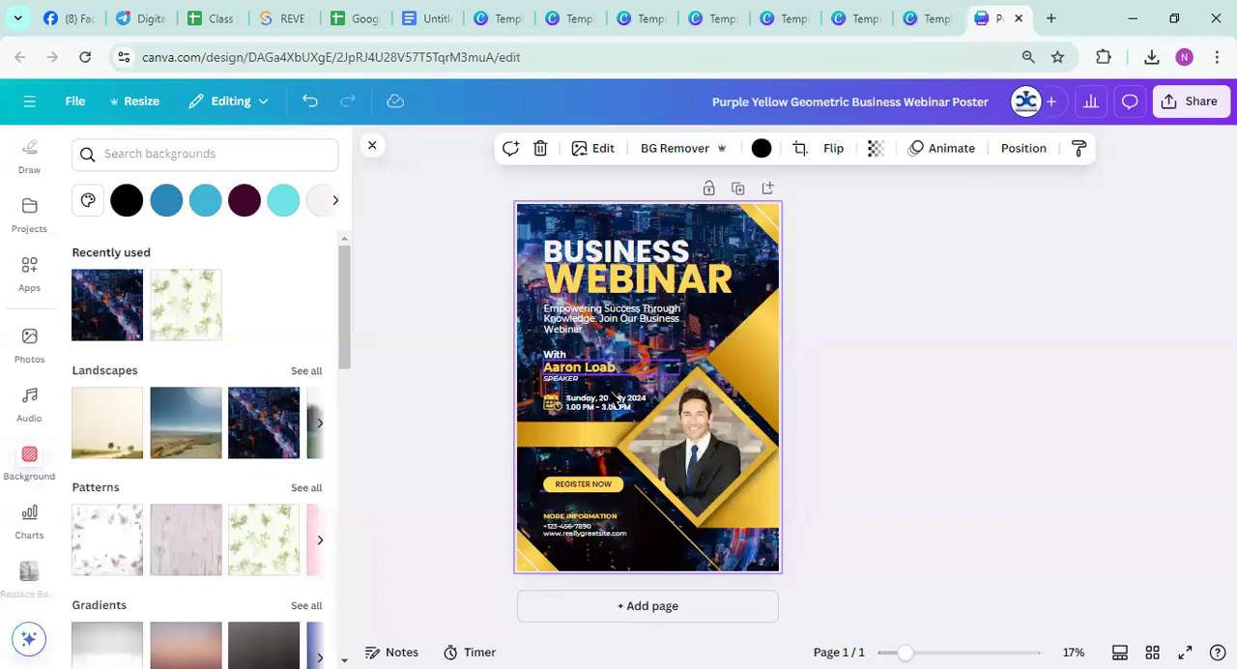
click(107, 309)
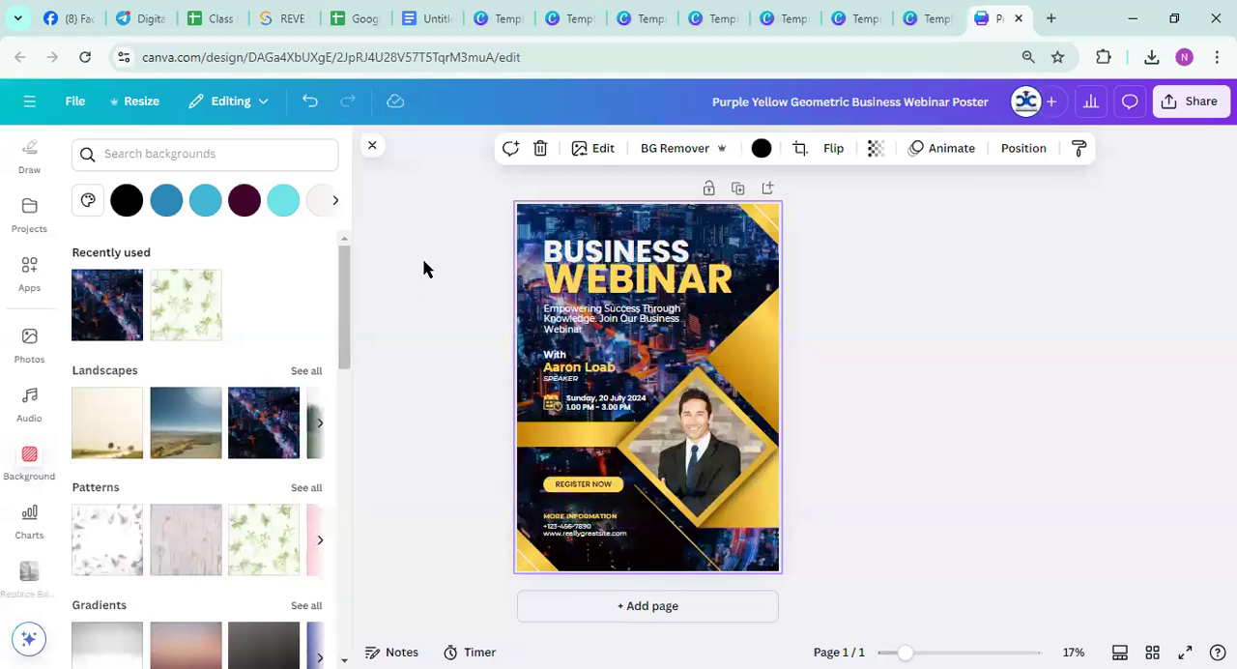
Leave the webinar poster for the Canva home page and search for facebook cover
click(27, 102)
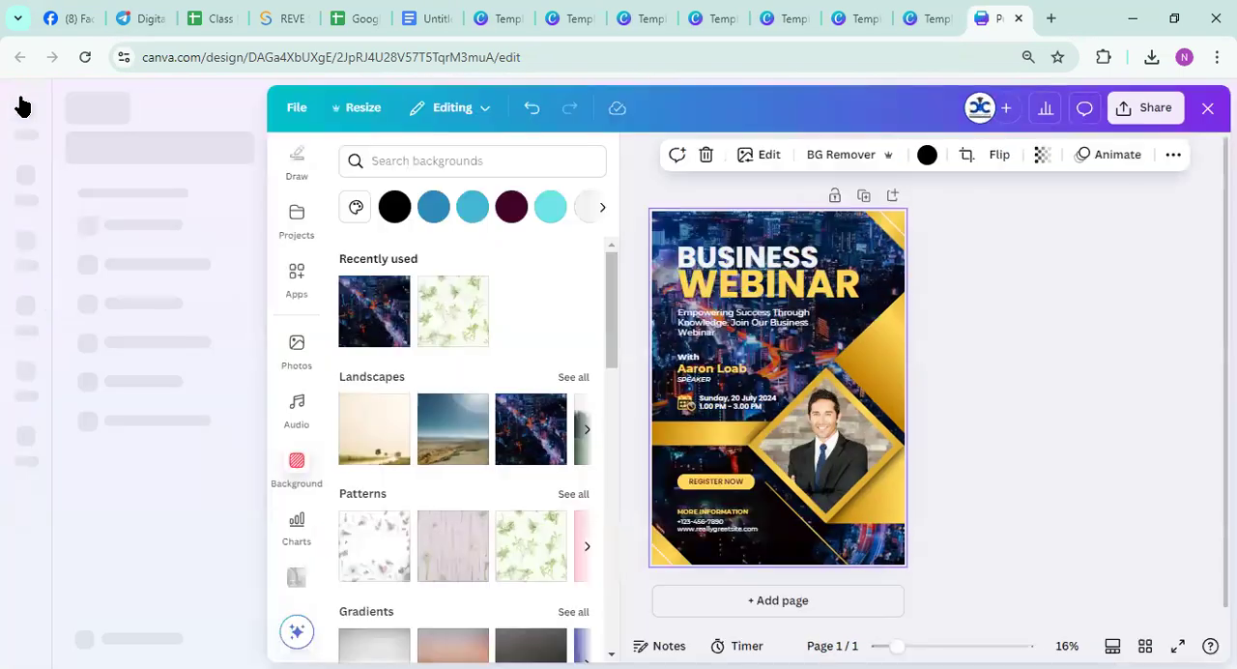
click(21, 112)
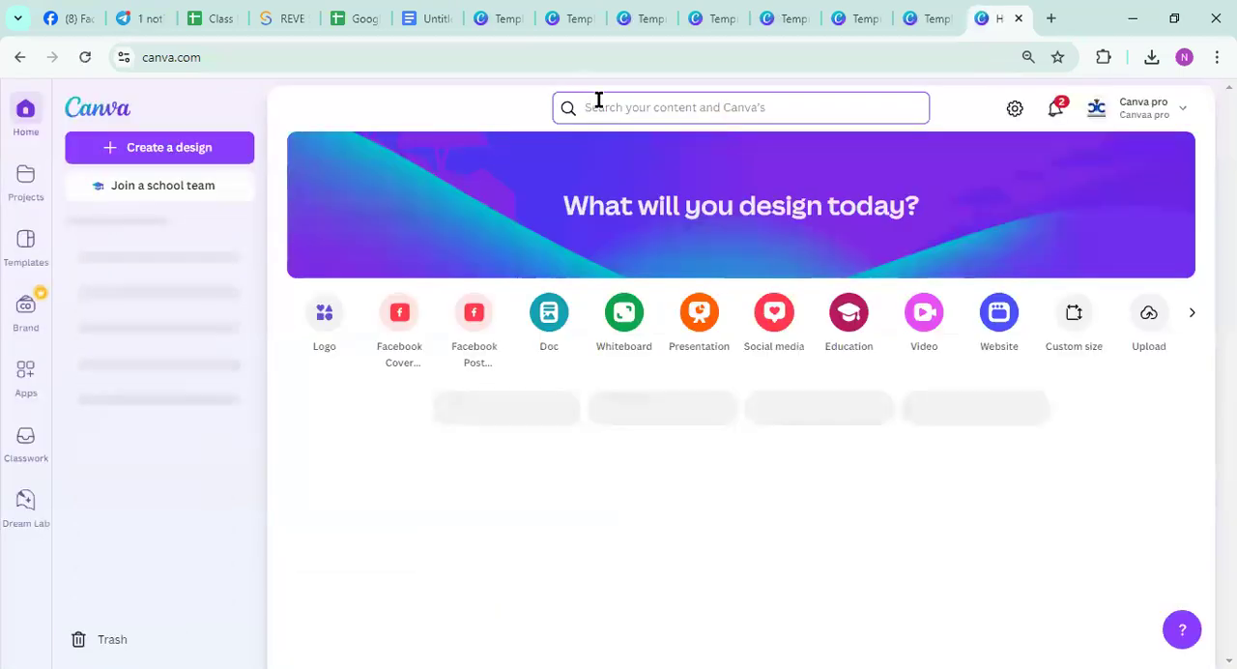
click(599, 101)
text(facebook)
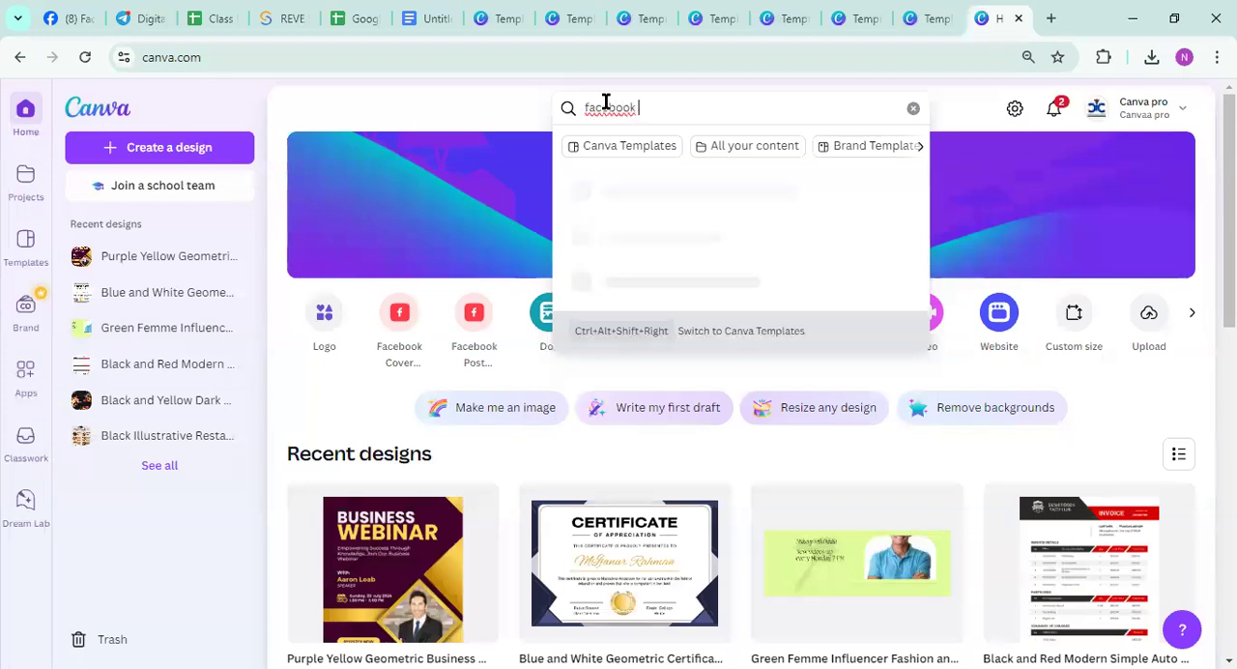
text( cover)
key(Return)
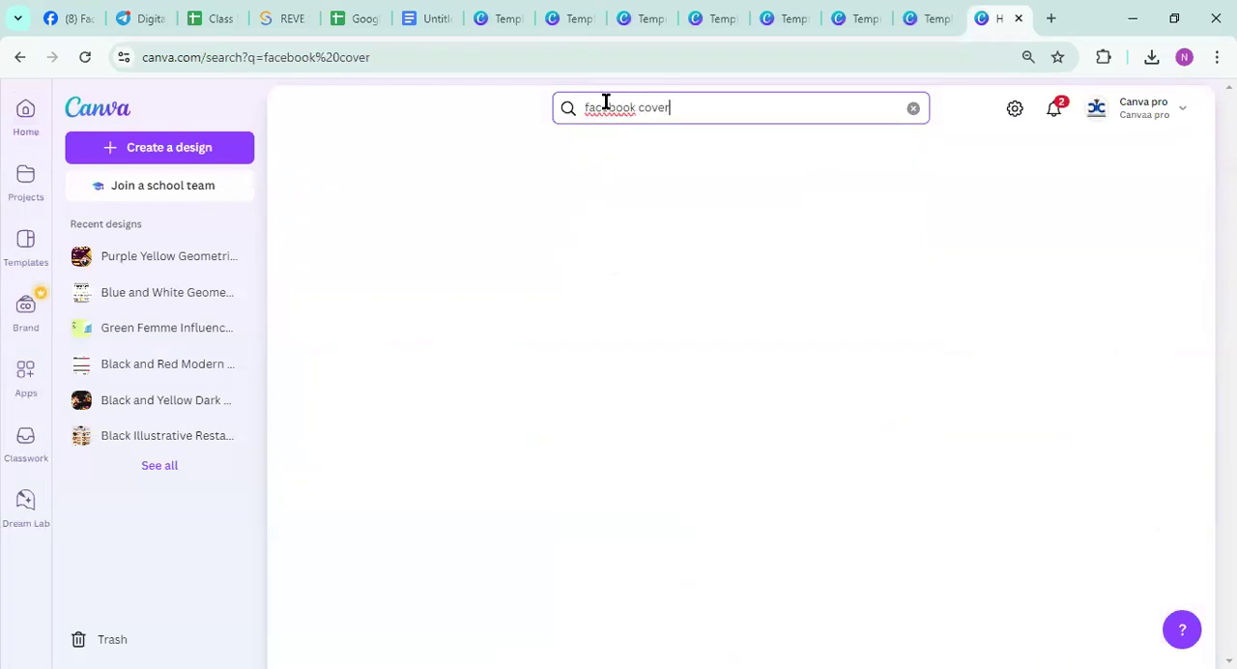
Browse the results, open the Yellow Black Photo Collage Facebook cover, and leave it again for the Canva home page
scroll(570, 406, down, 6)
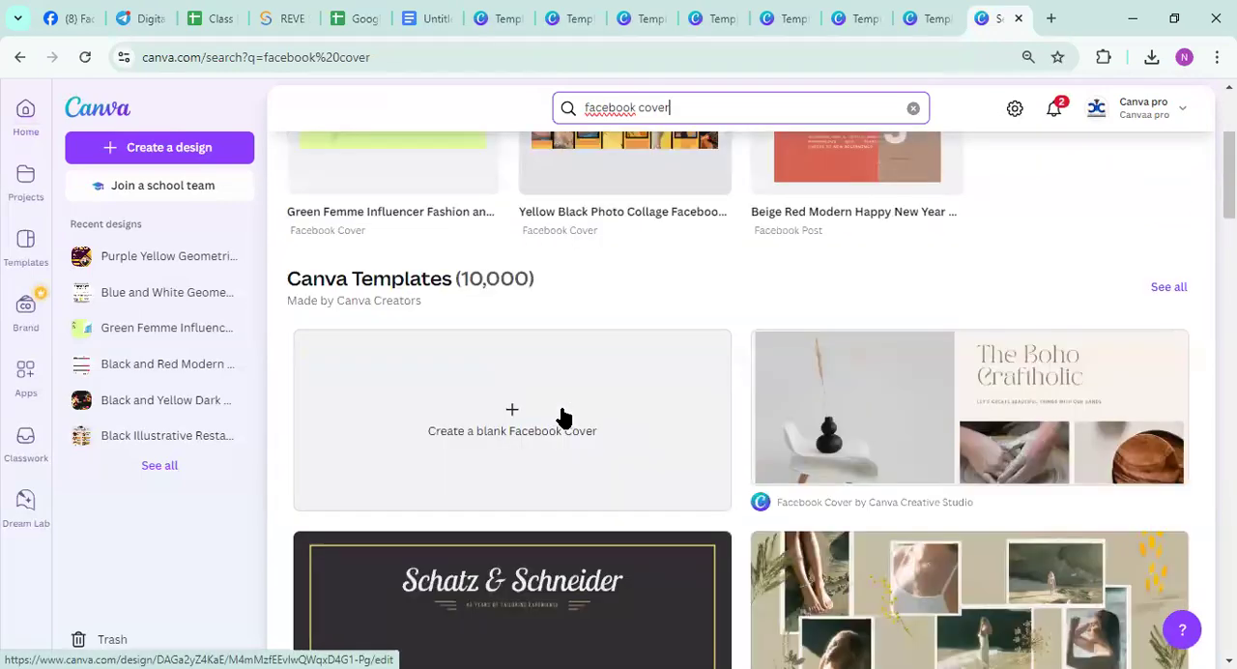
scroll(544, 464, down, 4)
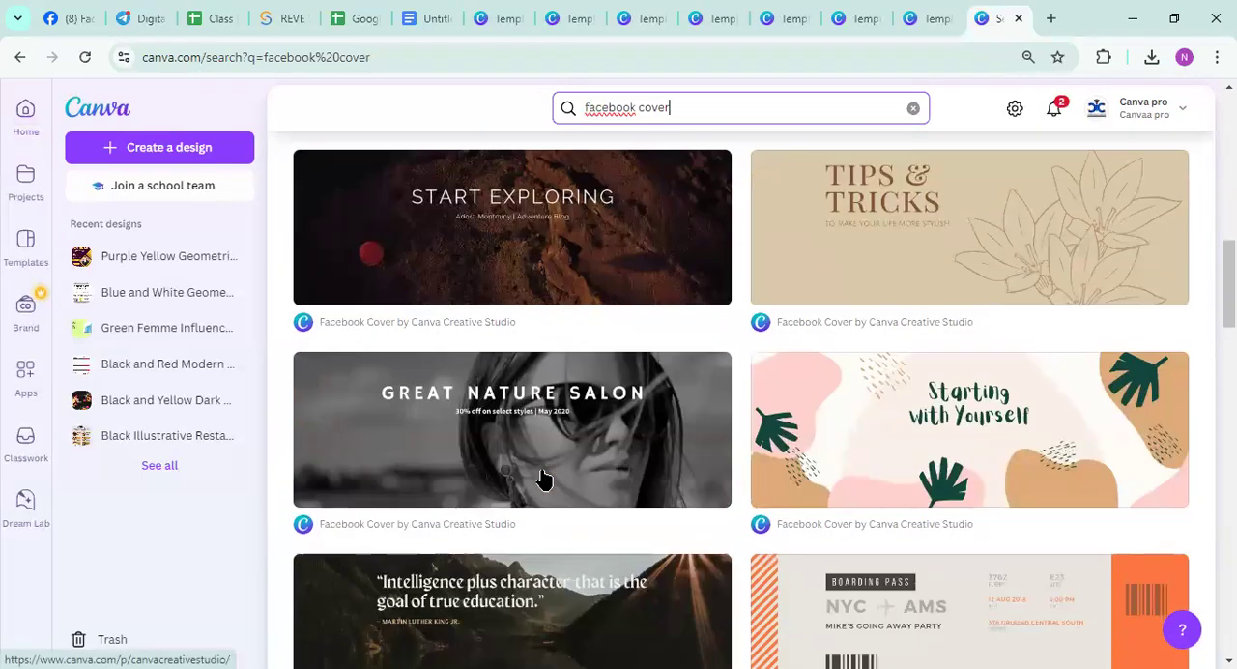
scroll(541, 474, up, 10)
click(573, 329)
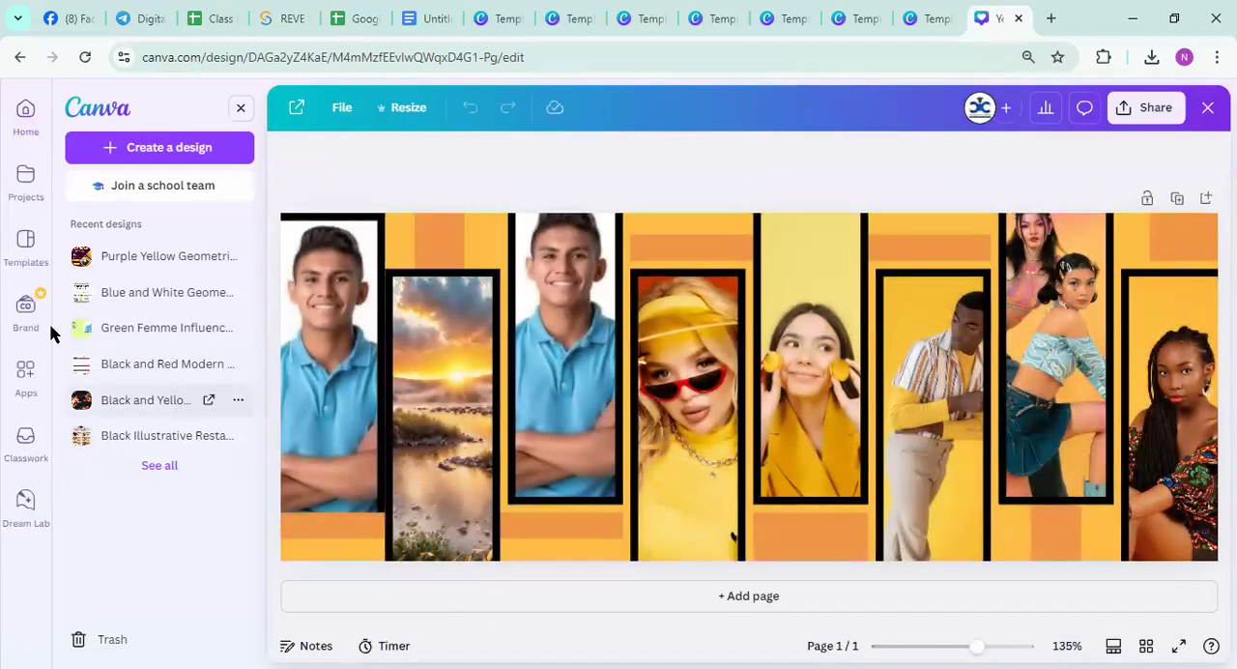
click(26, 377)
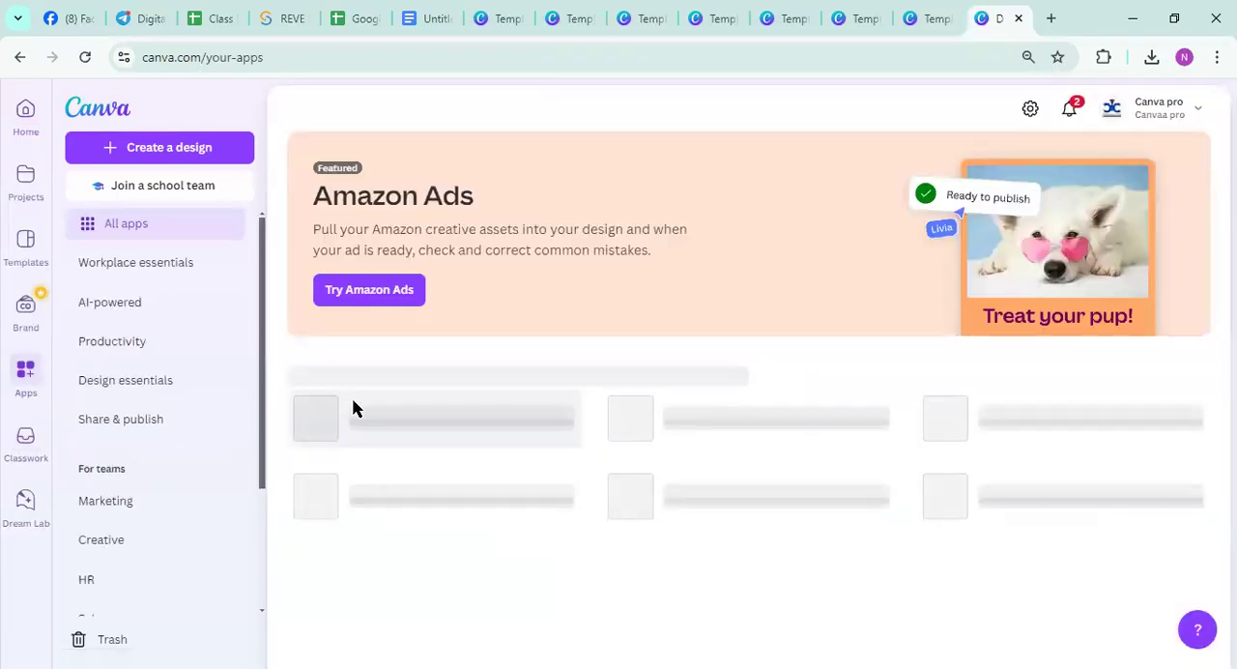
click(24, 114)
Search for facebook cover from the home page again and open the Yellow Black Photo Collage Facebook Cover design for editing
click(595, 106)
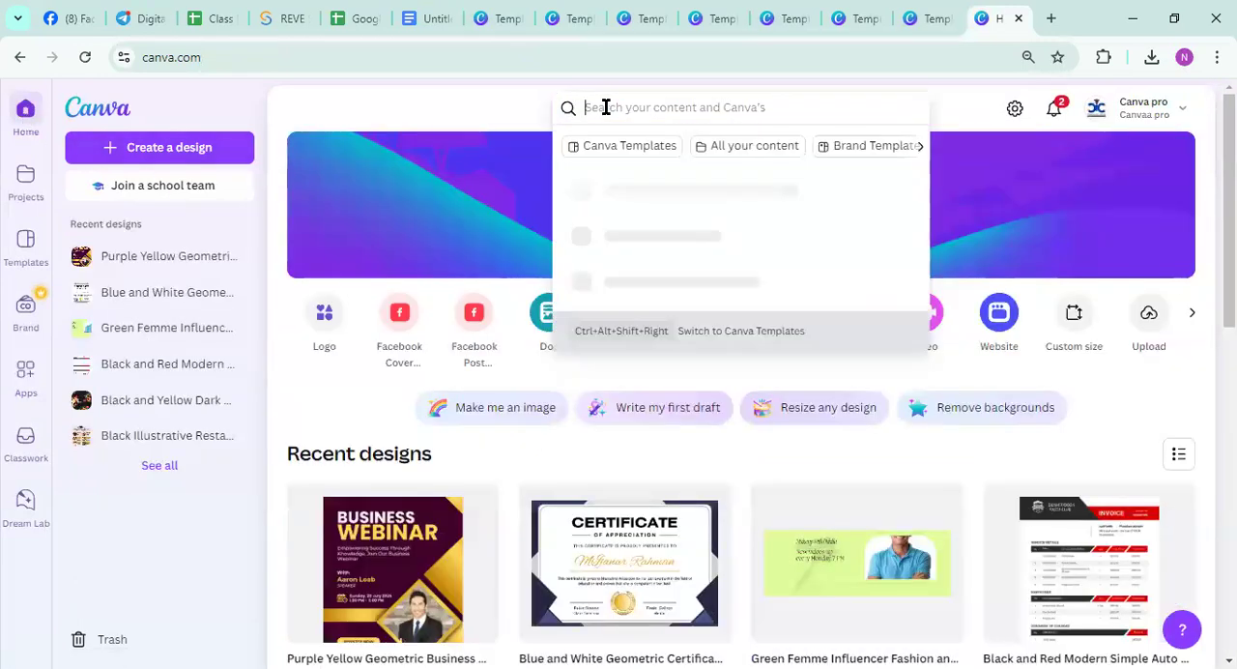
click(428, 186)
click(597, 110)
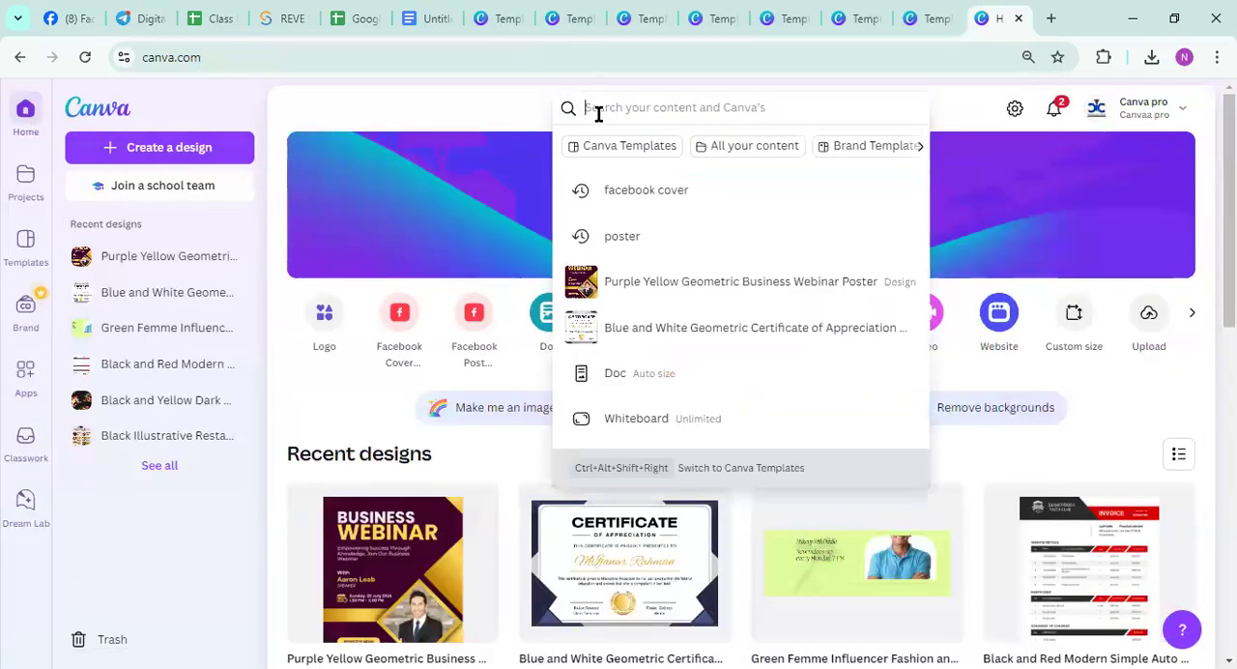
text(facebook cover)
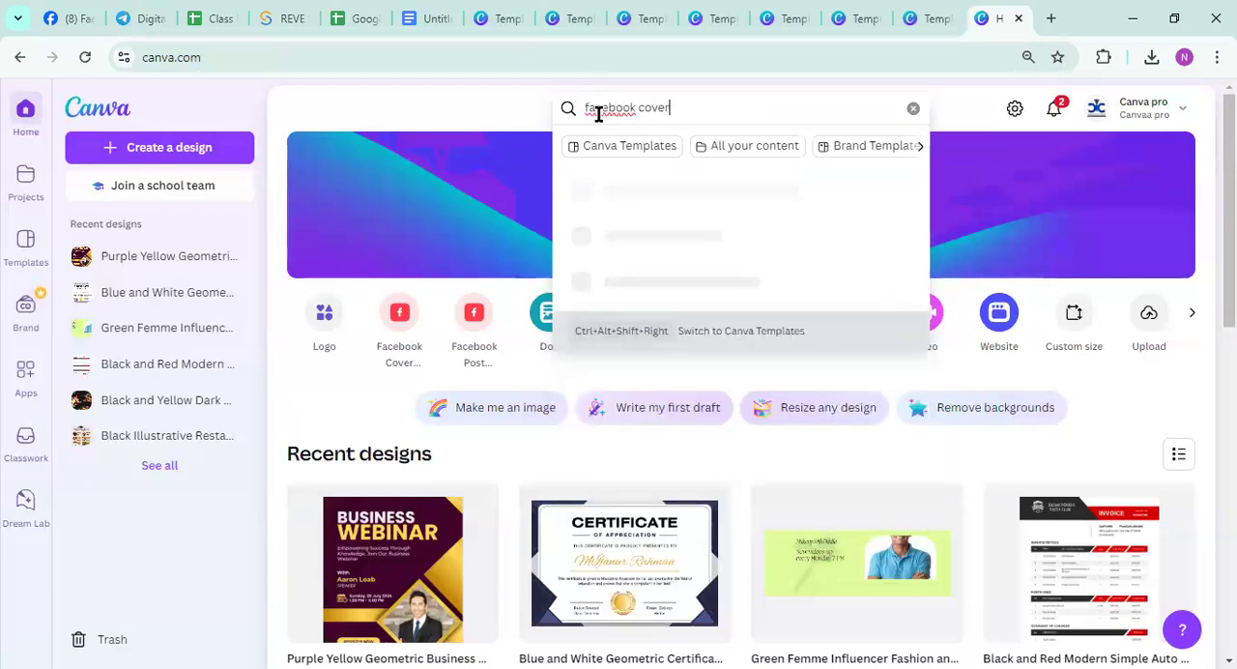
key(Return)
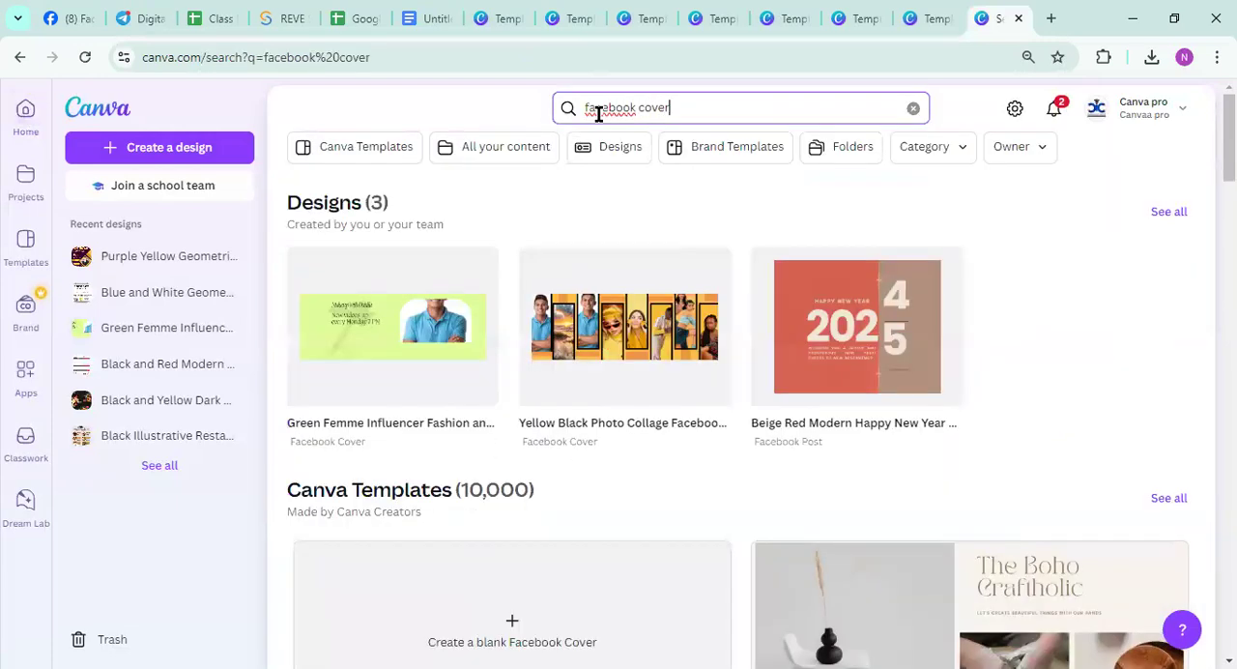
click(621, 333)
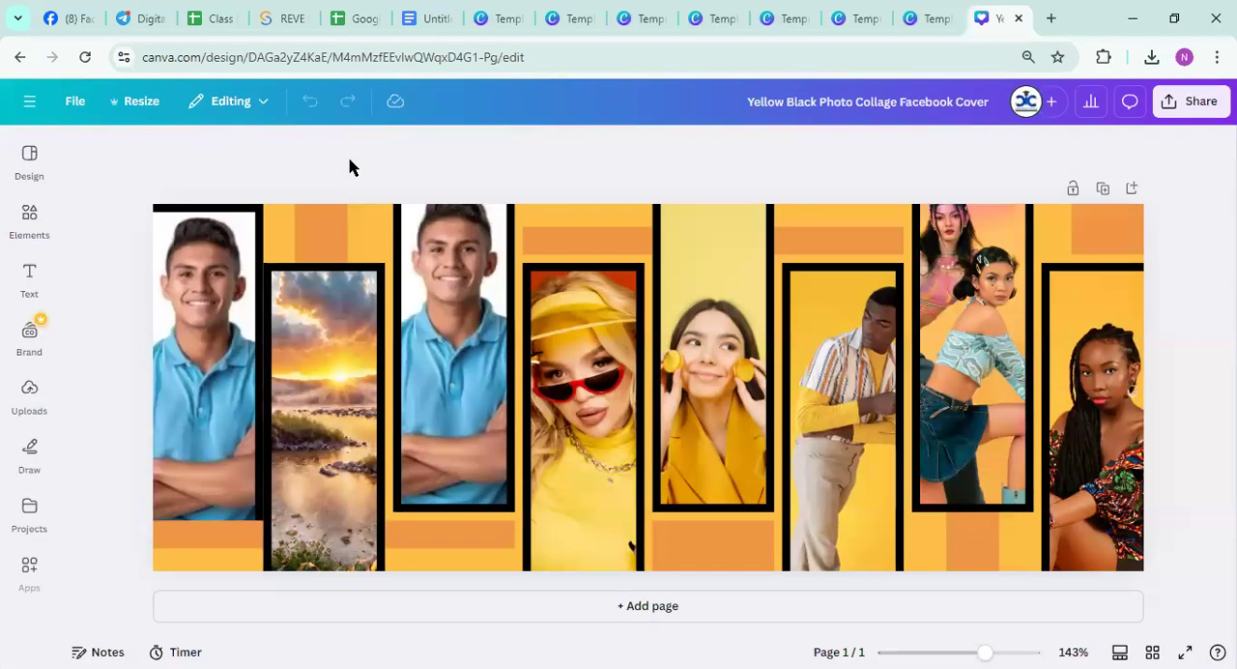
click(31, 155)
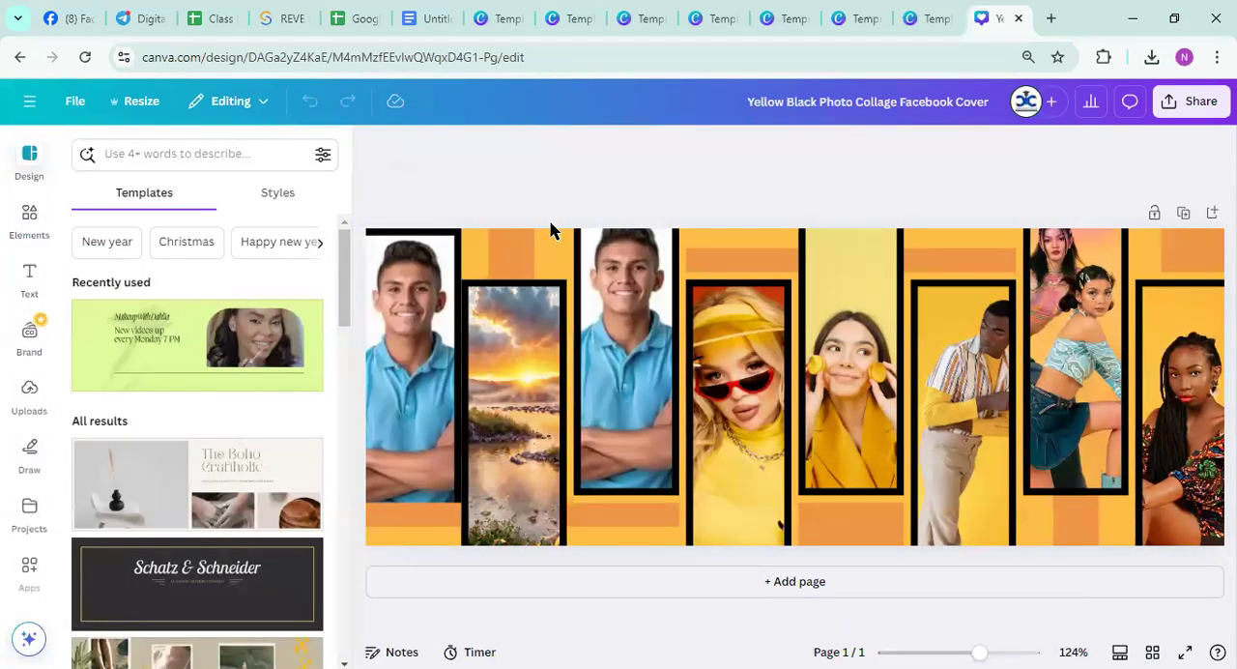
click(505, 235)
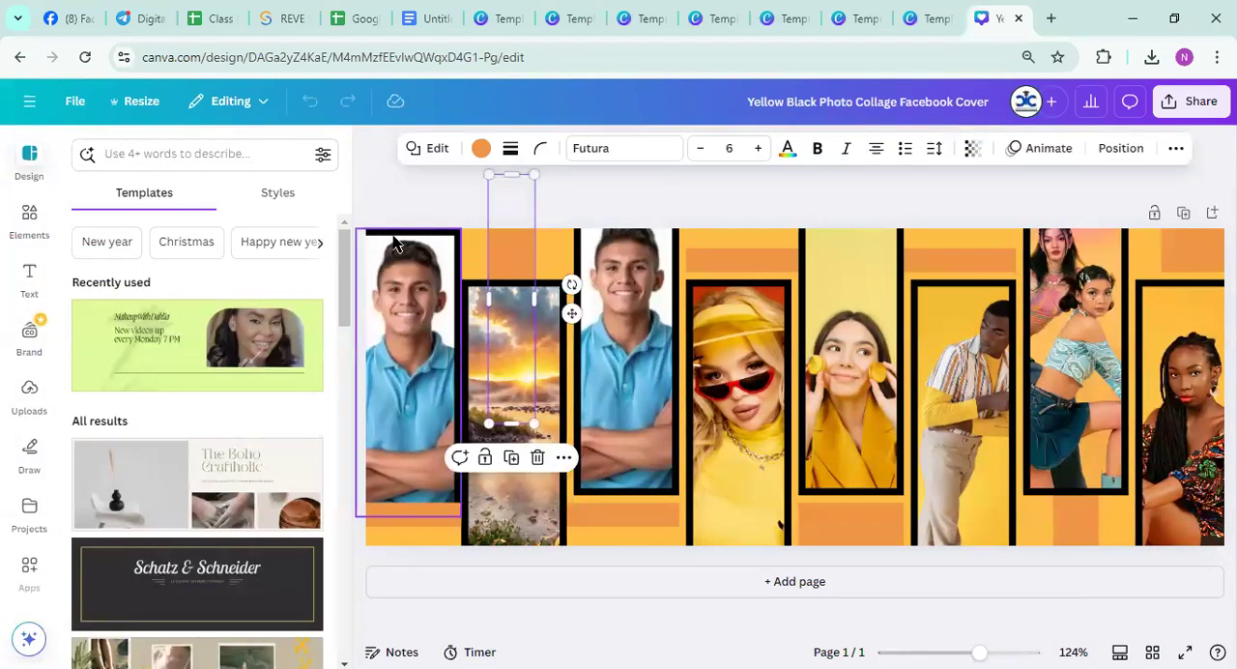
click(353, 236)
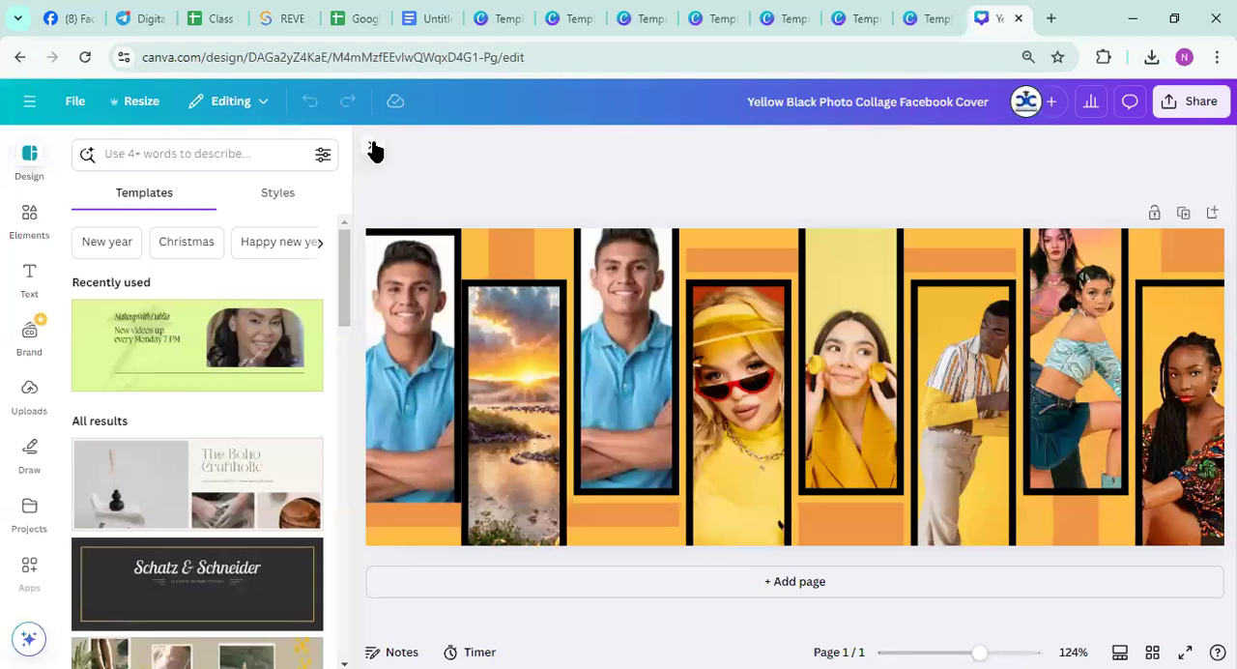
click(372, 147)
scroll(390, 293, down, 1)
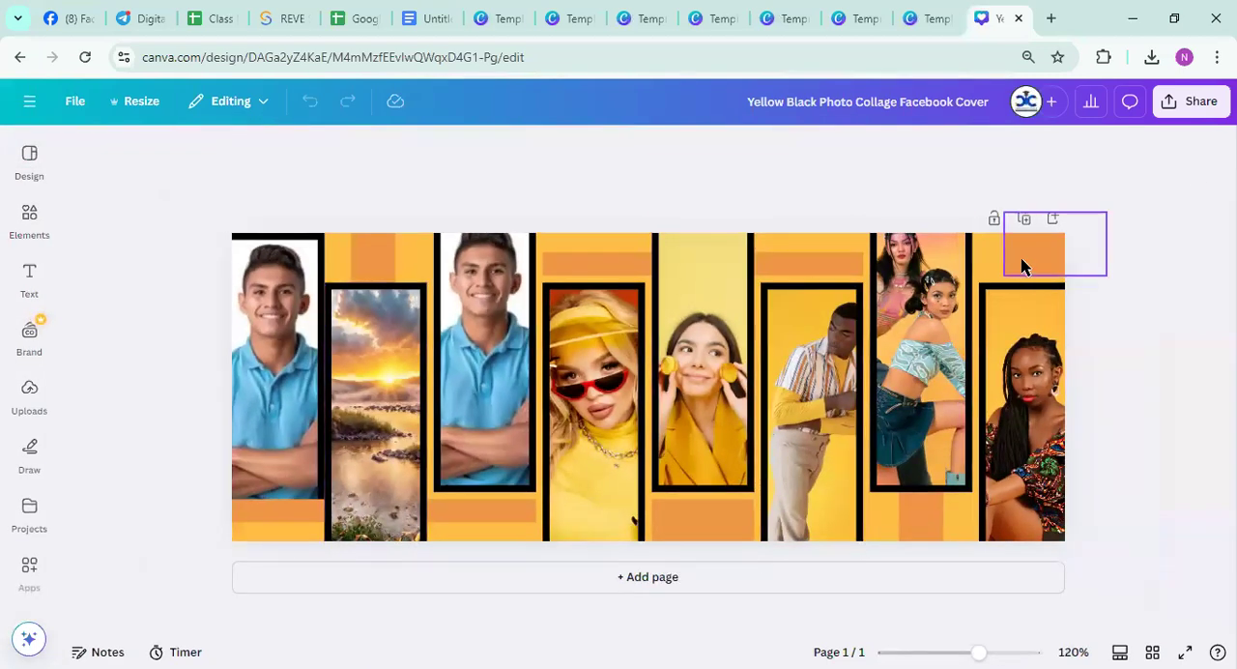
Set the Facebook cover's background to the cloudy open-plain image from the Landscapes group of the Background app
click(989, 254)
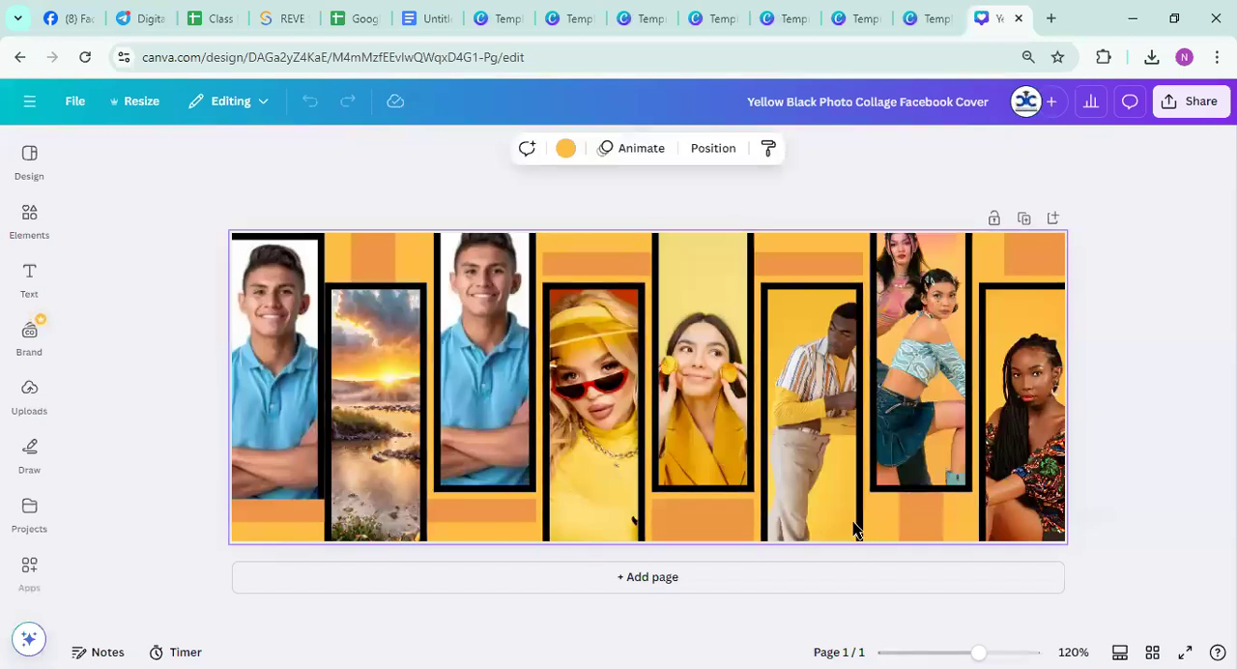
click(35, 454)
scroll(29, 462, down, 3)
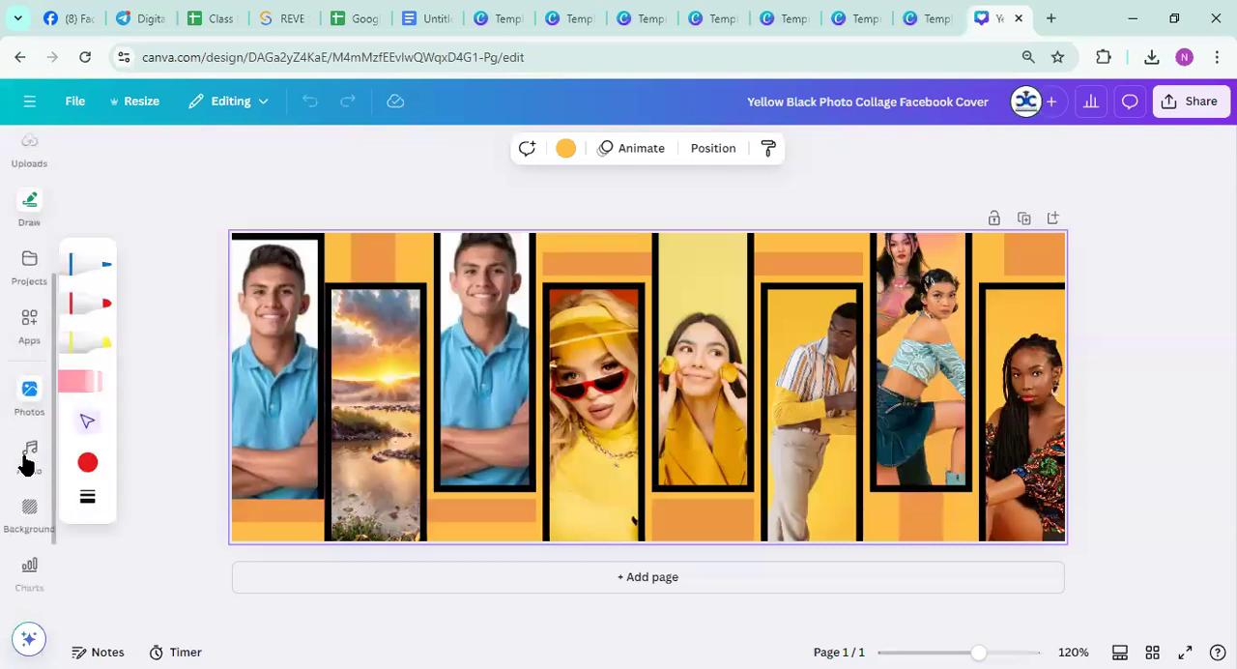
scroll(26, 465, down, 1)
click(24, 479)
click(29, 273)
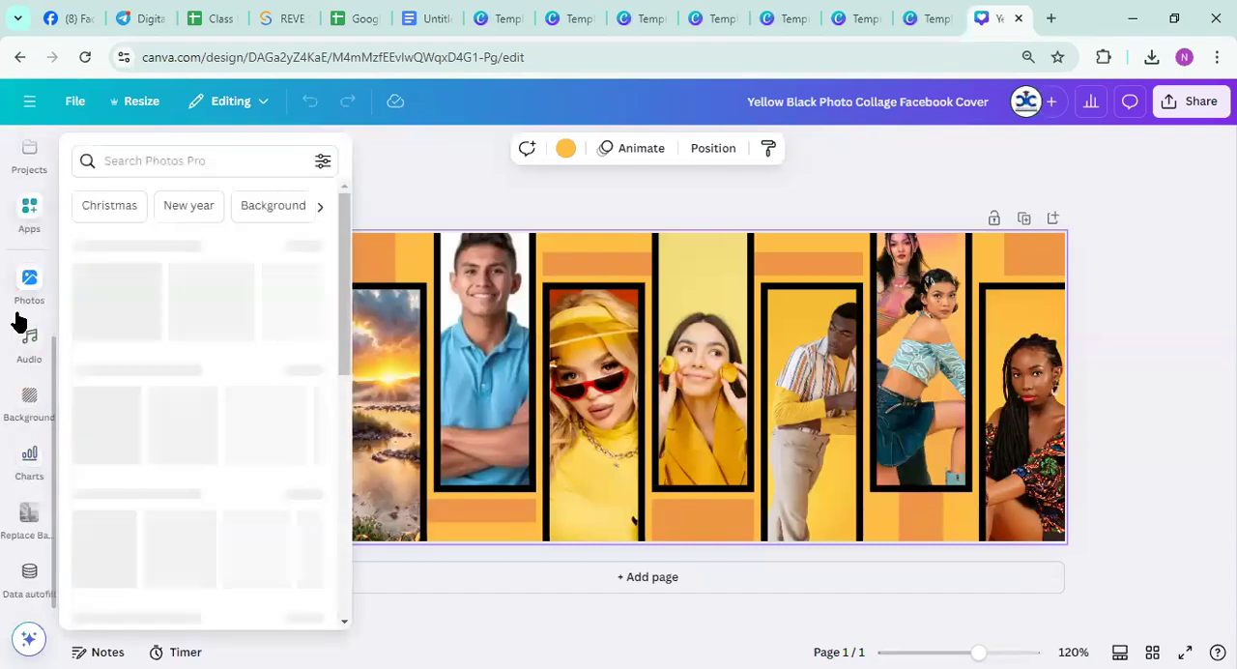
click(29, 231)
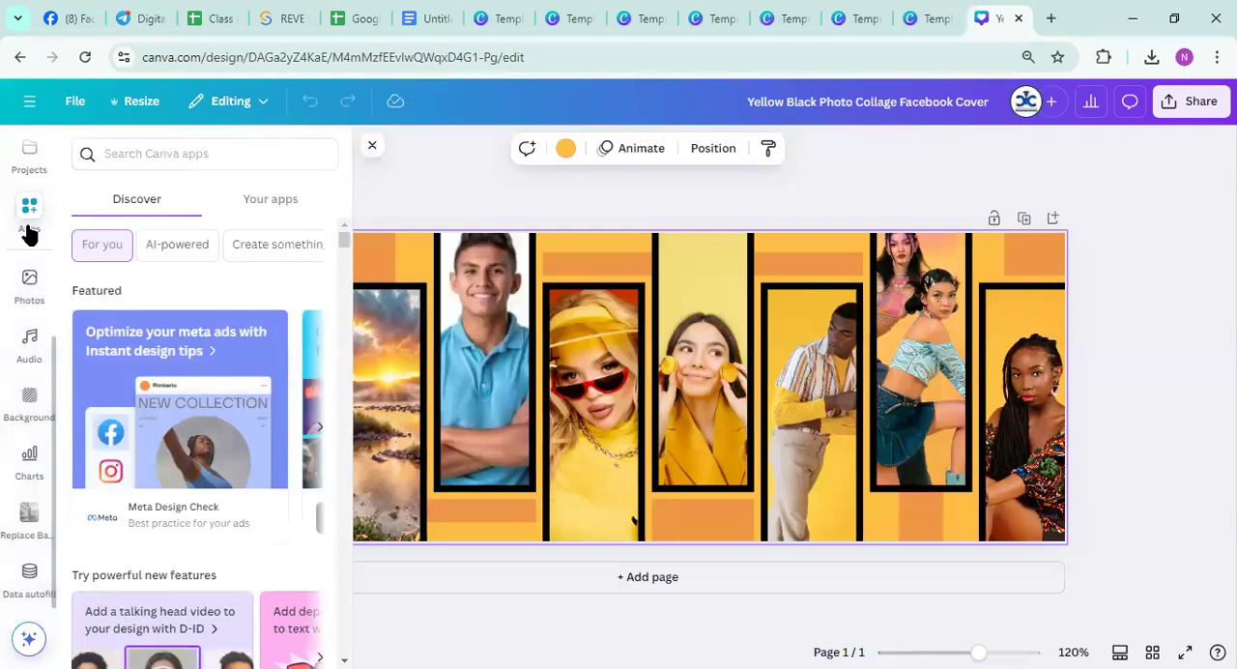
scroll(182, 456, down, 6)
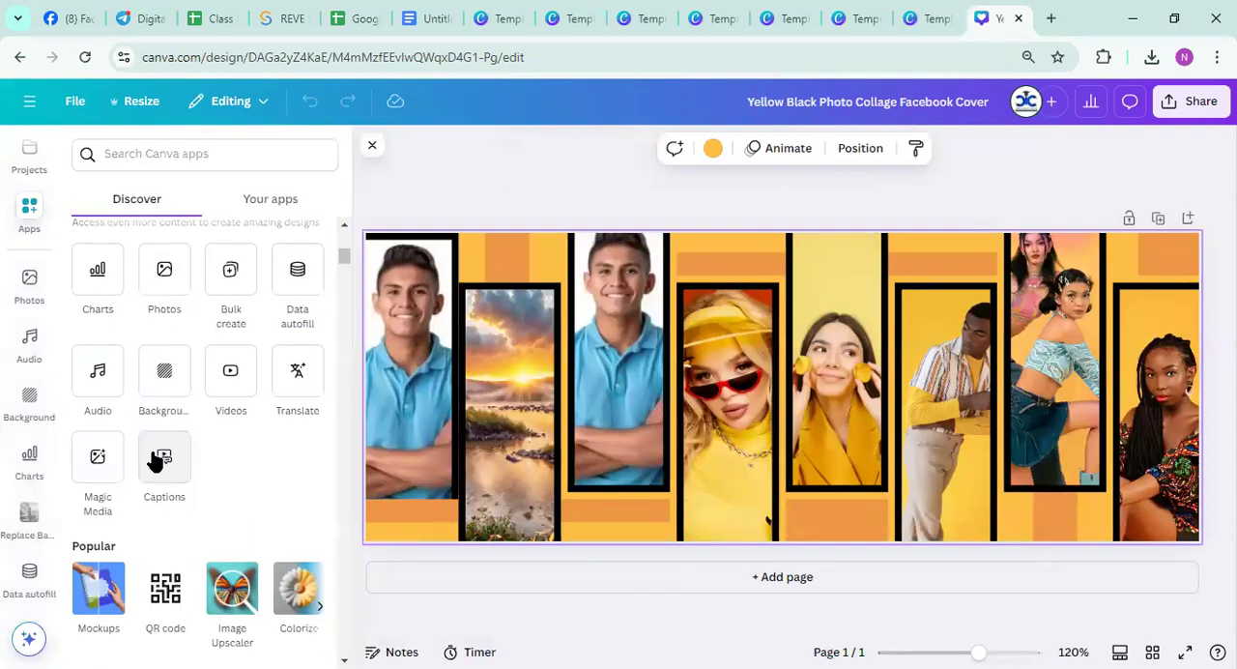
click(145, 382)
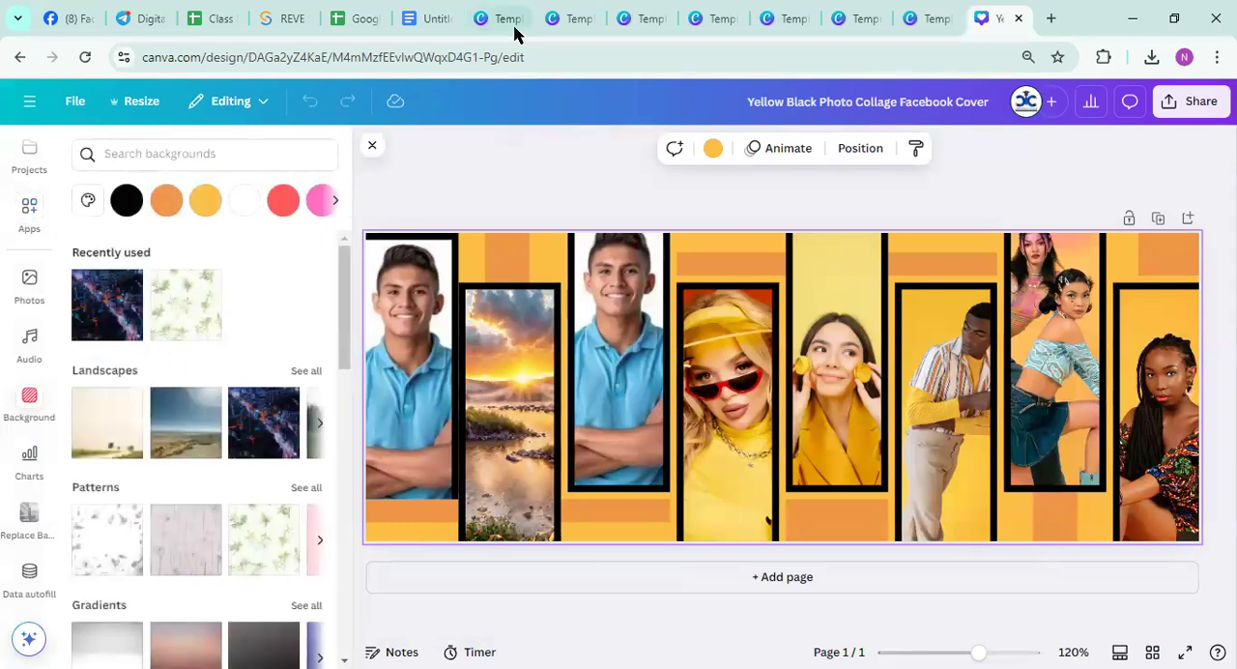
click(186, 440)
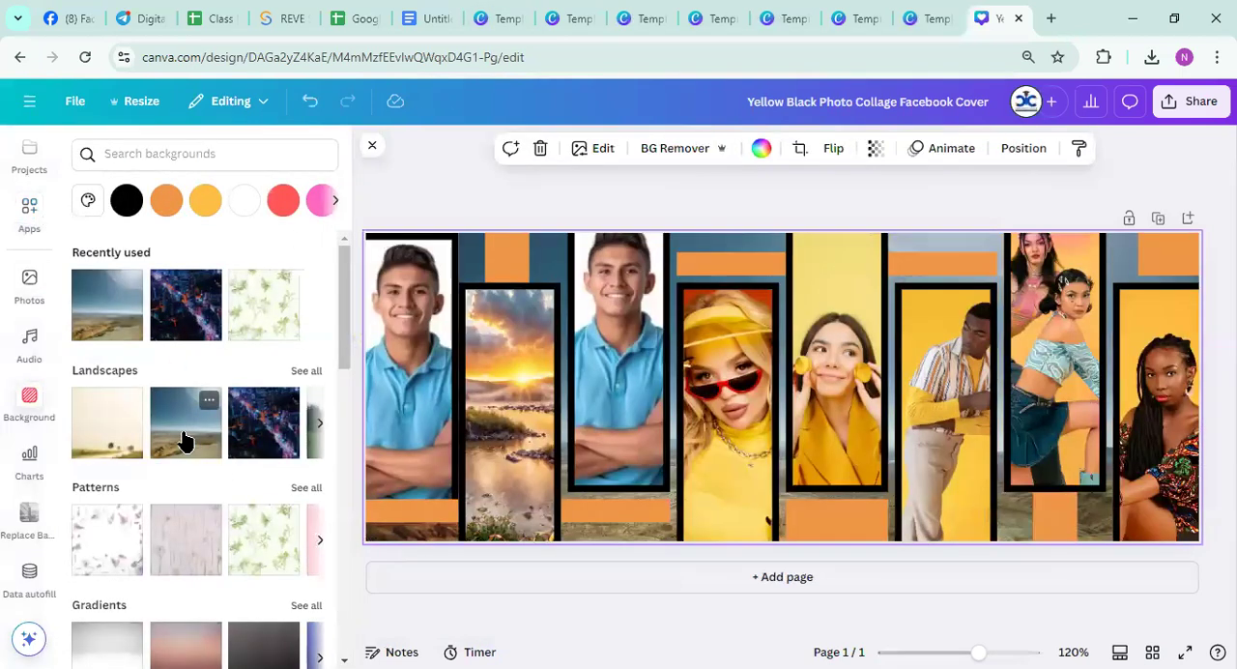
scroll(186, 440, down, 5)
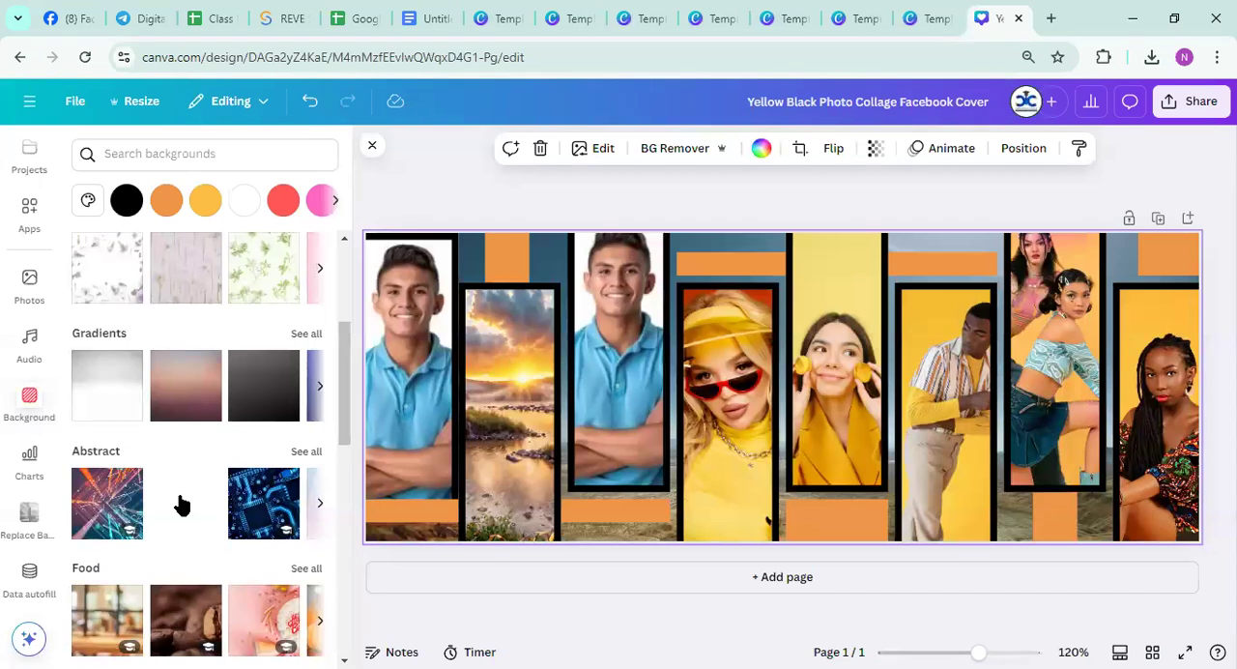
Move the sunset photo, the orange bar above it and the second blue-shirt man photo away, and shift the sunglasses photo slightly up
drag(515, 424, 813, 599)
drag(501, 298, 663, 572)
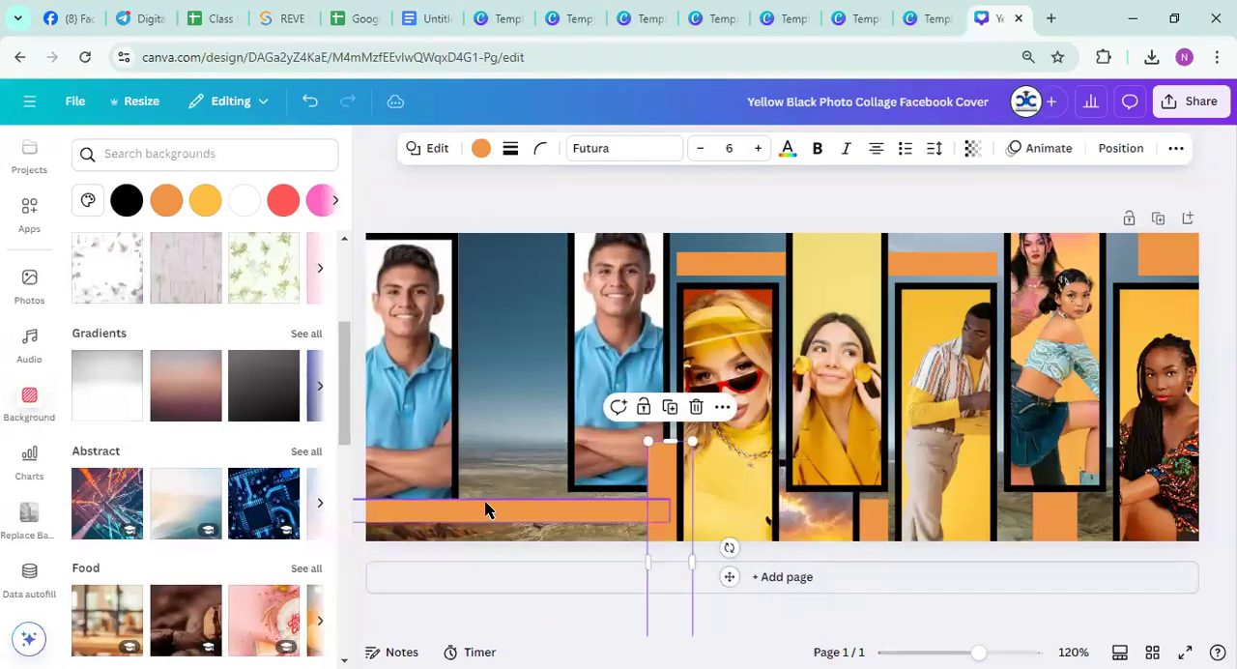
click(494, 256)
drag(586, 344, 933, 109)
drag(752, 357, 727, 306)
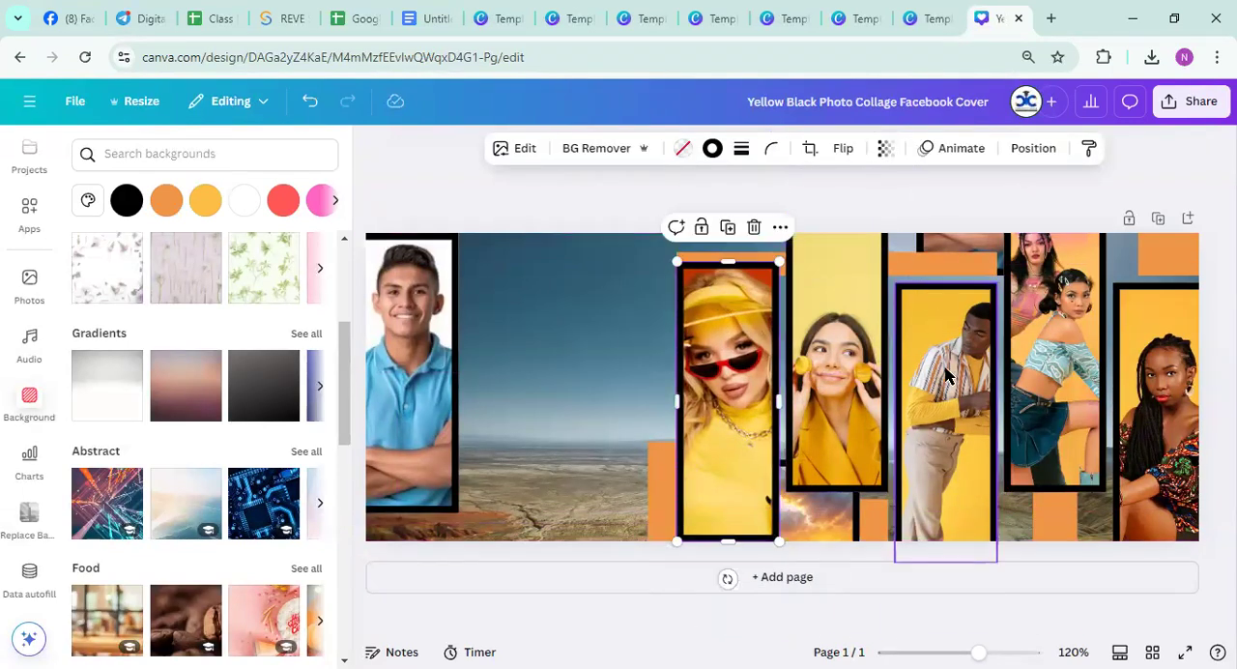
Leave the Facebook cover for the home page and open the Purple Yellow Geometric Business Webinar Poster from the recent designs
click(22, 106)
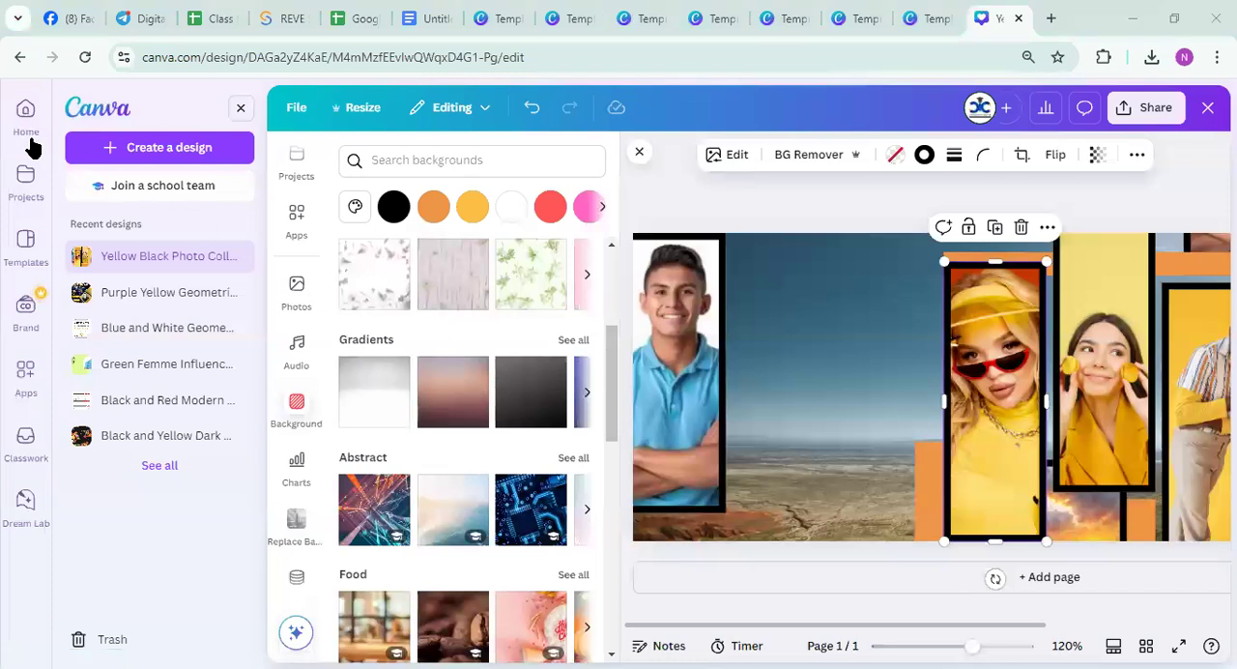
click(7, 116)
click(765, 109)
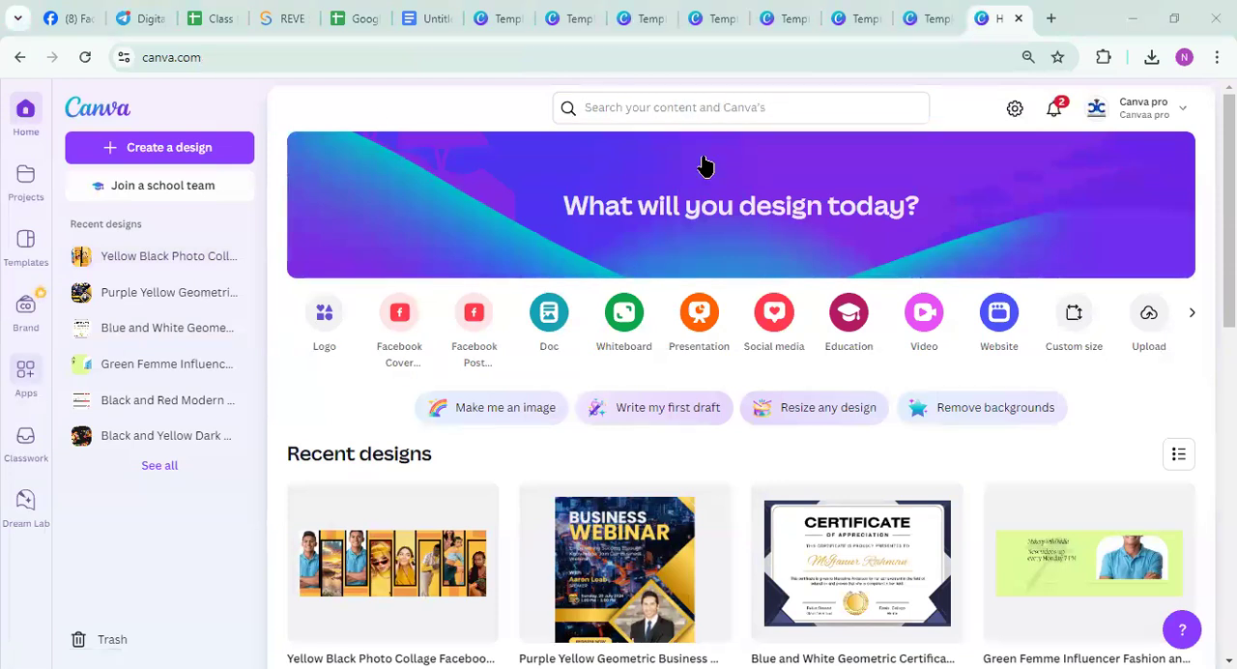
click(633, 533)
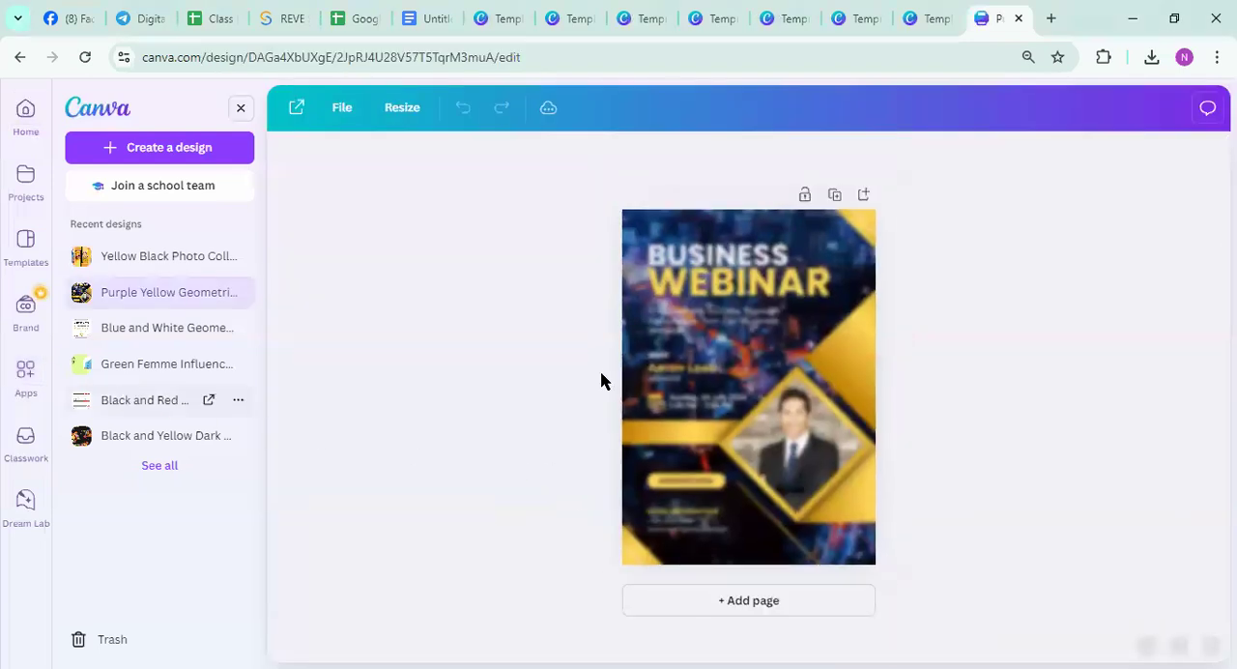
Open the Mockups app and add the popular white mug on wooden slats mockup to the webinar poster
click(693, 375)
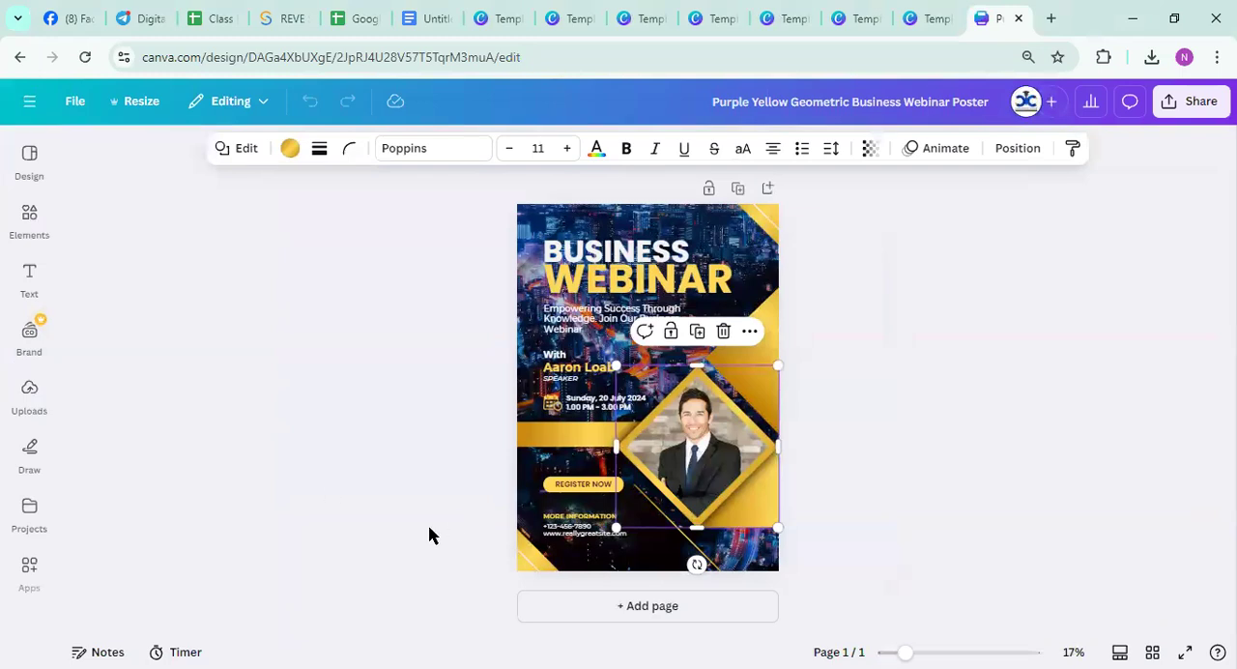
click(27, 386)
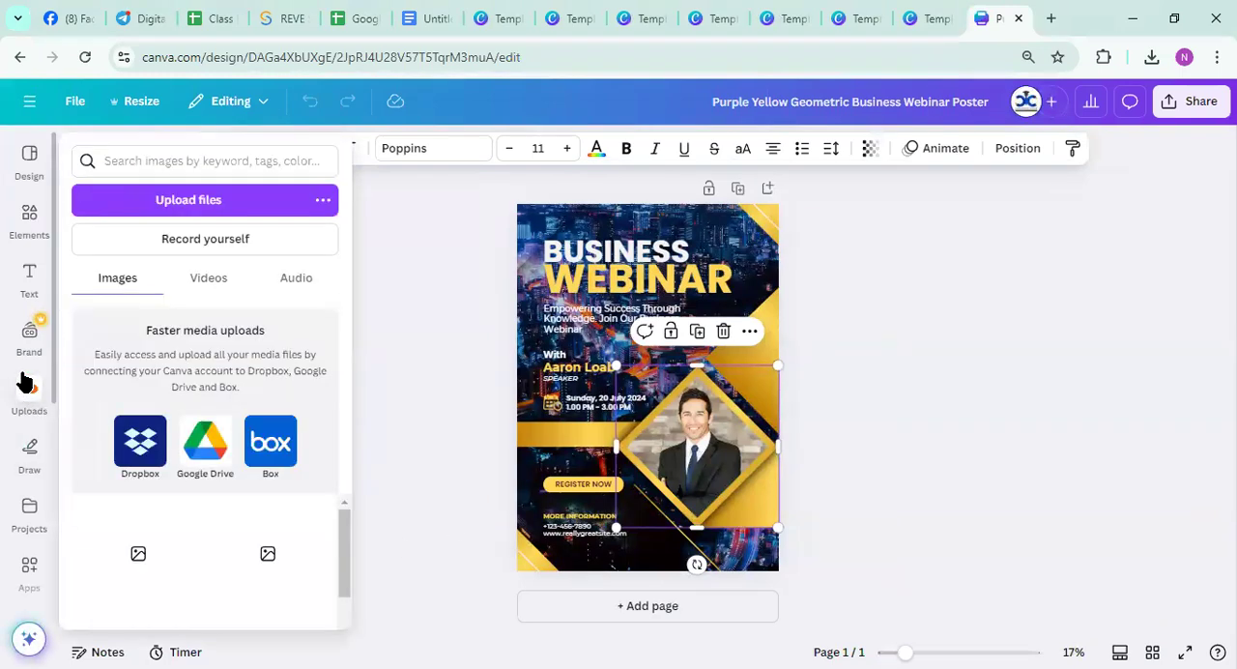
scroll(25, 460, down, 3)
click(27, 300)
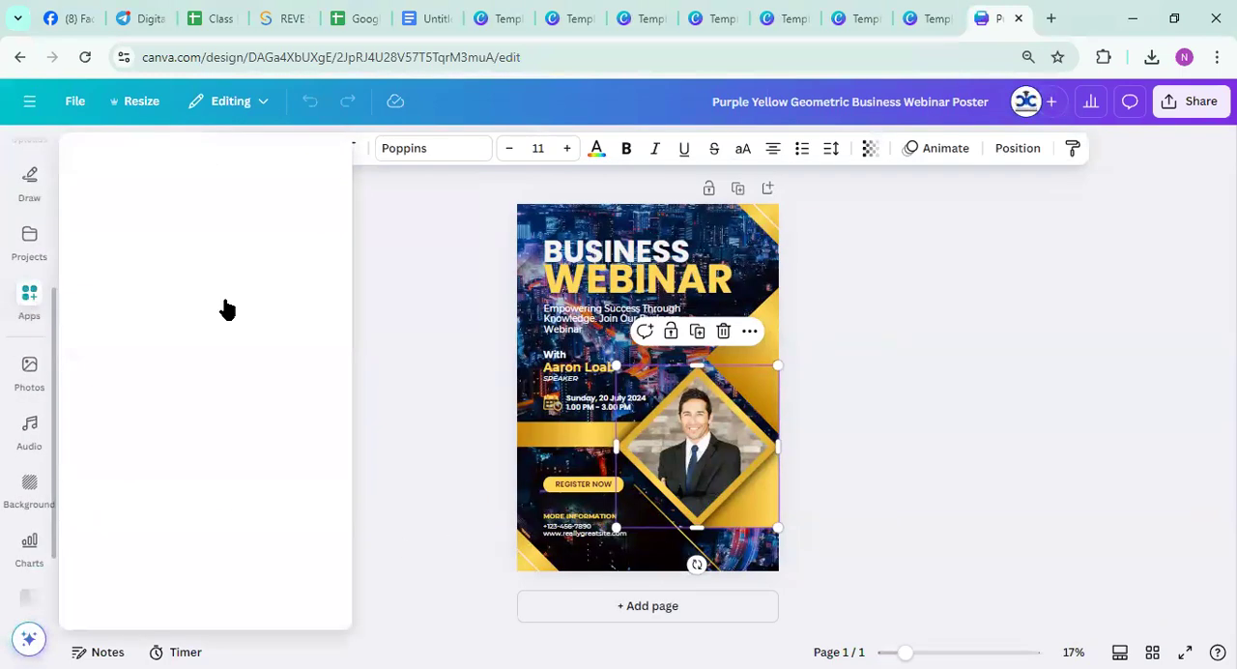
scroll(237, 384, down, 5)
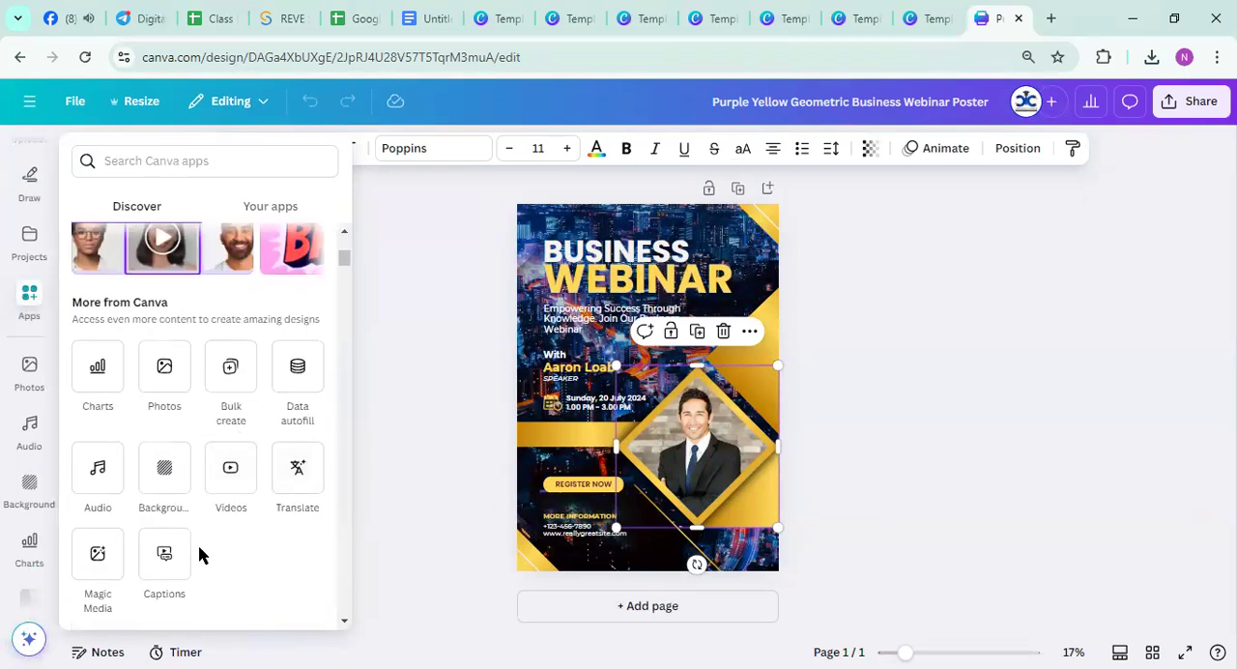
scroll(183, 536, down, 3)
scroll(159, 499, down, 1)
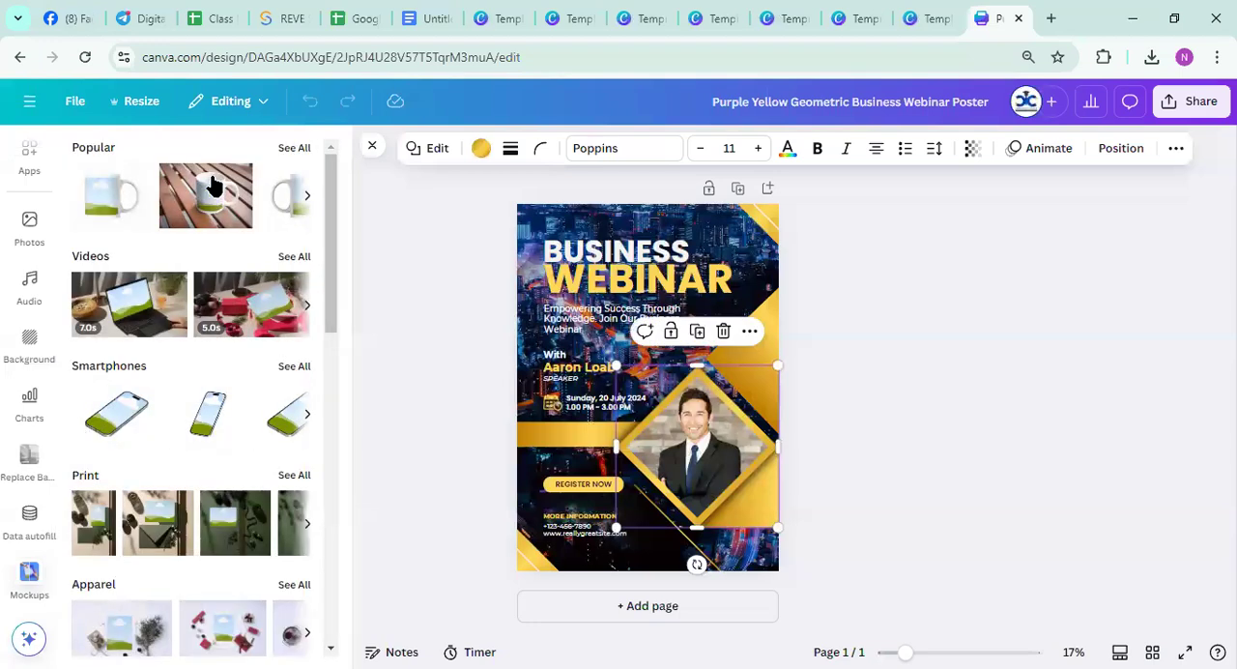
click(198, 207)
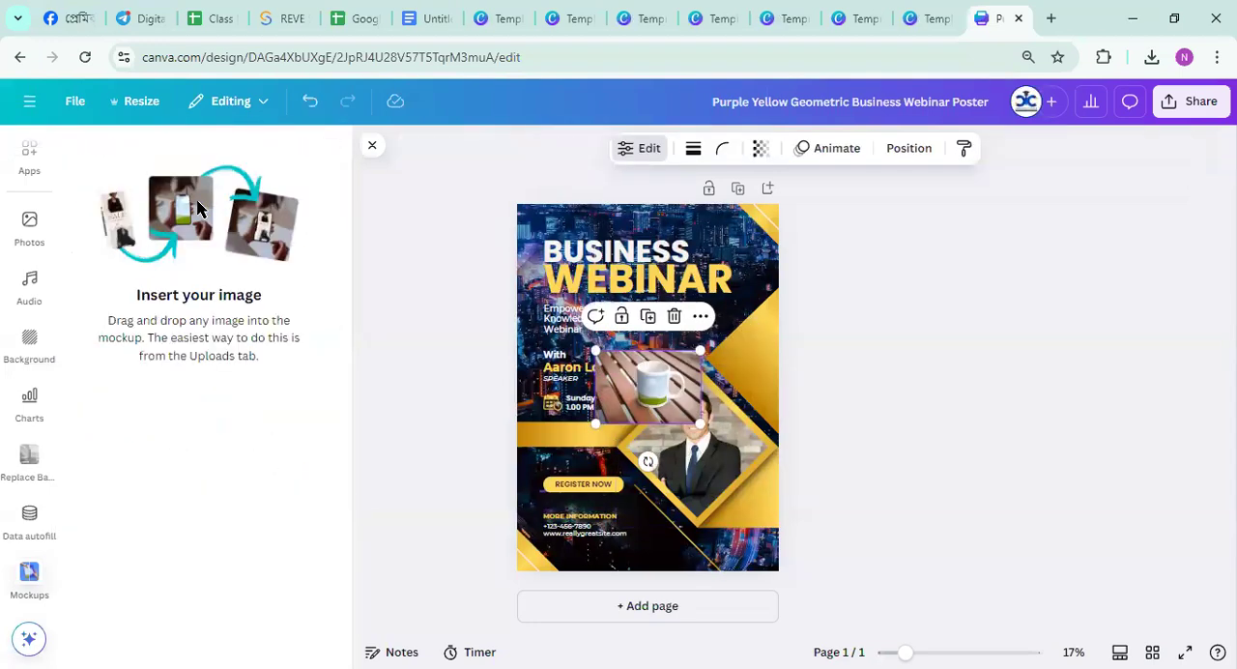
Enlarge the mug mockup until it spans the poster's full width and place it over the middle
drag(657, 391, 585, 246)
drag(657, 301, 895, 465)
drag(693, 389, 599, 383)
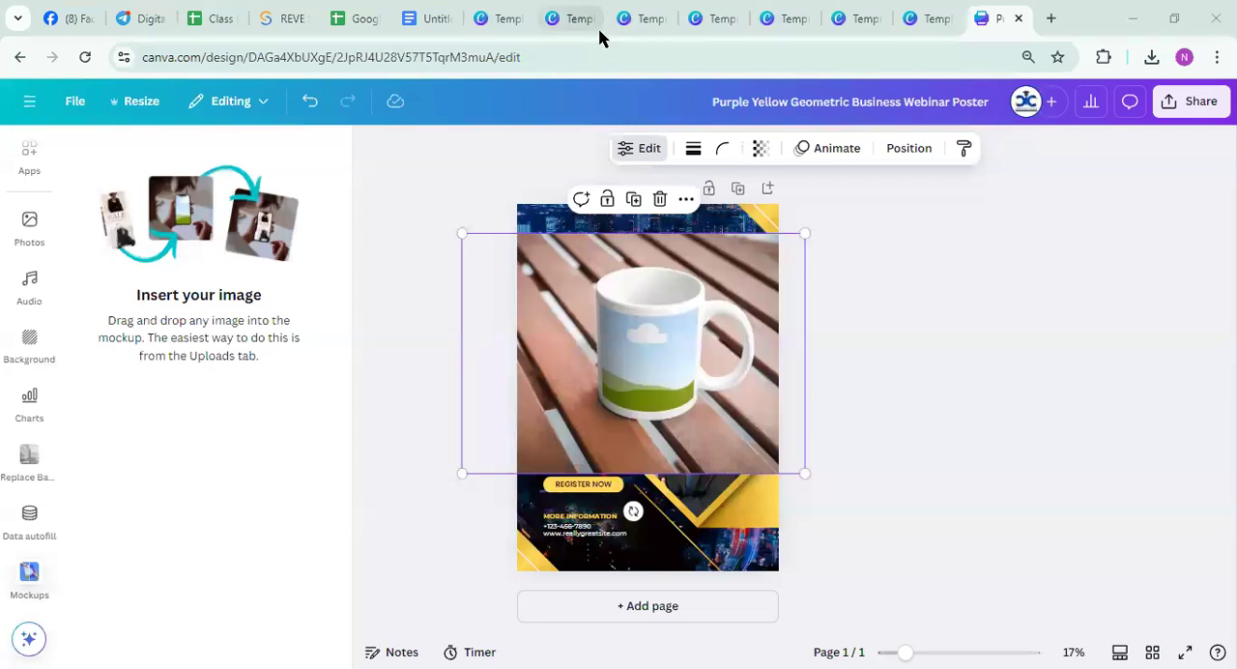
Switch to the Digital Marketing CIC-123 channel in Telegram, open the first 1 Million+ T-Shirt Design Package link and browse the Drive folder
click(141, 19)
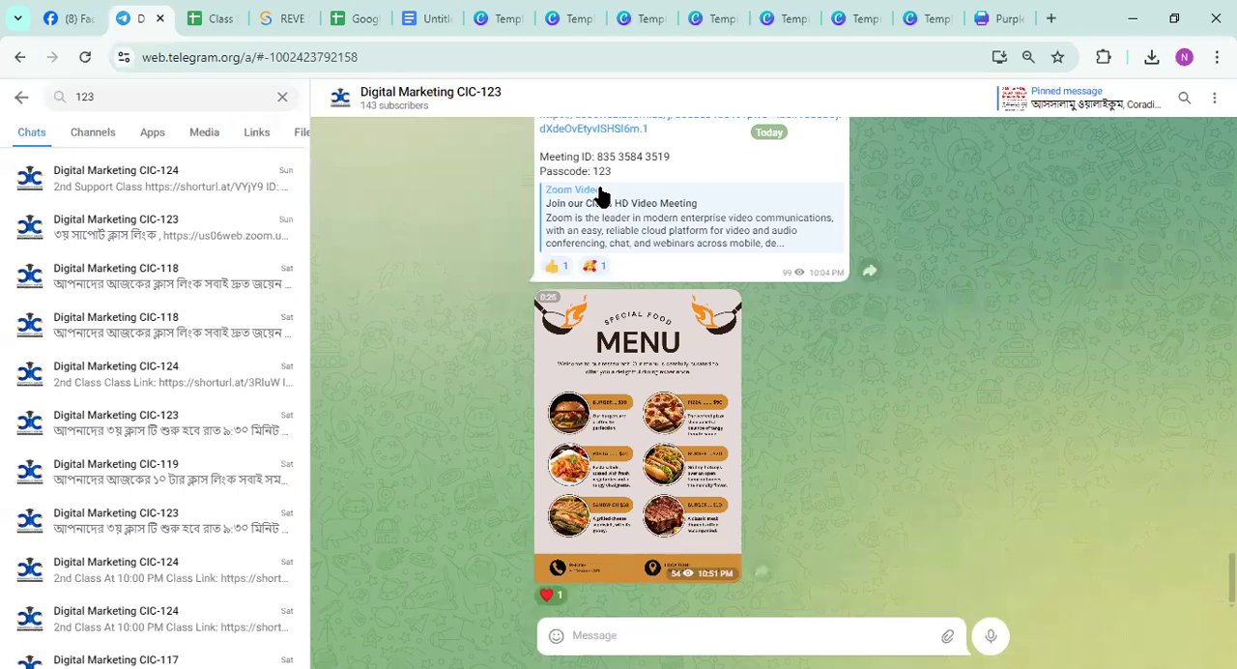
scroll(557, 434, up, 10)
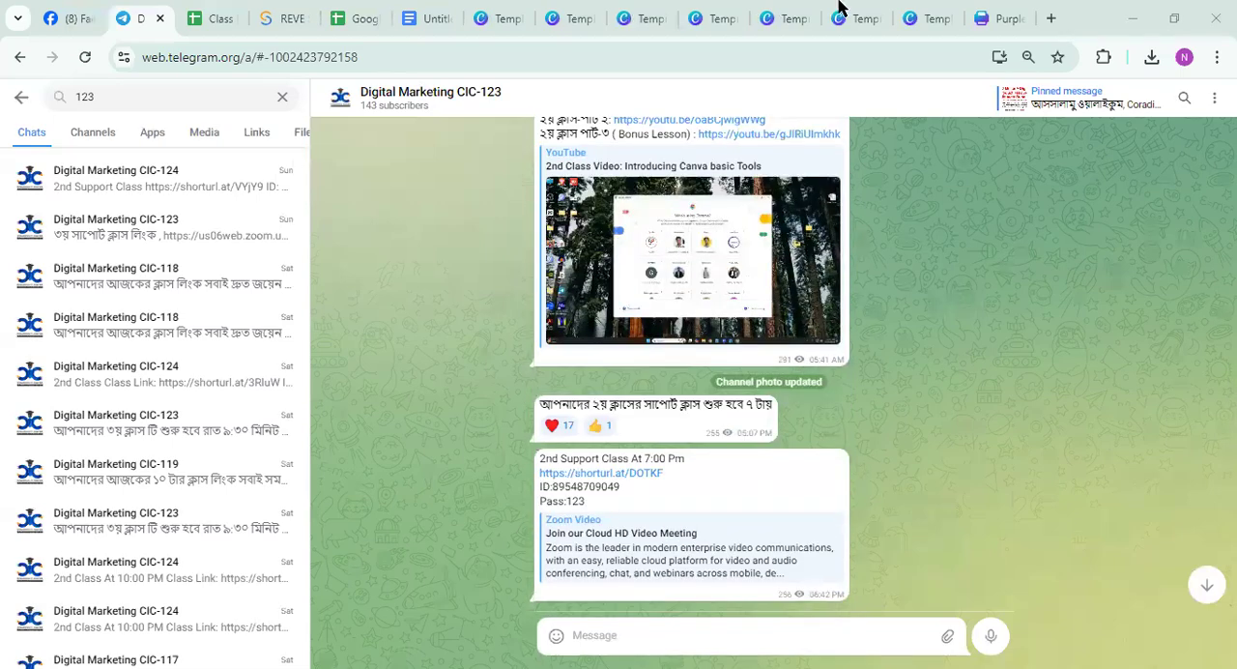
scroll(712, 215, down, 20)
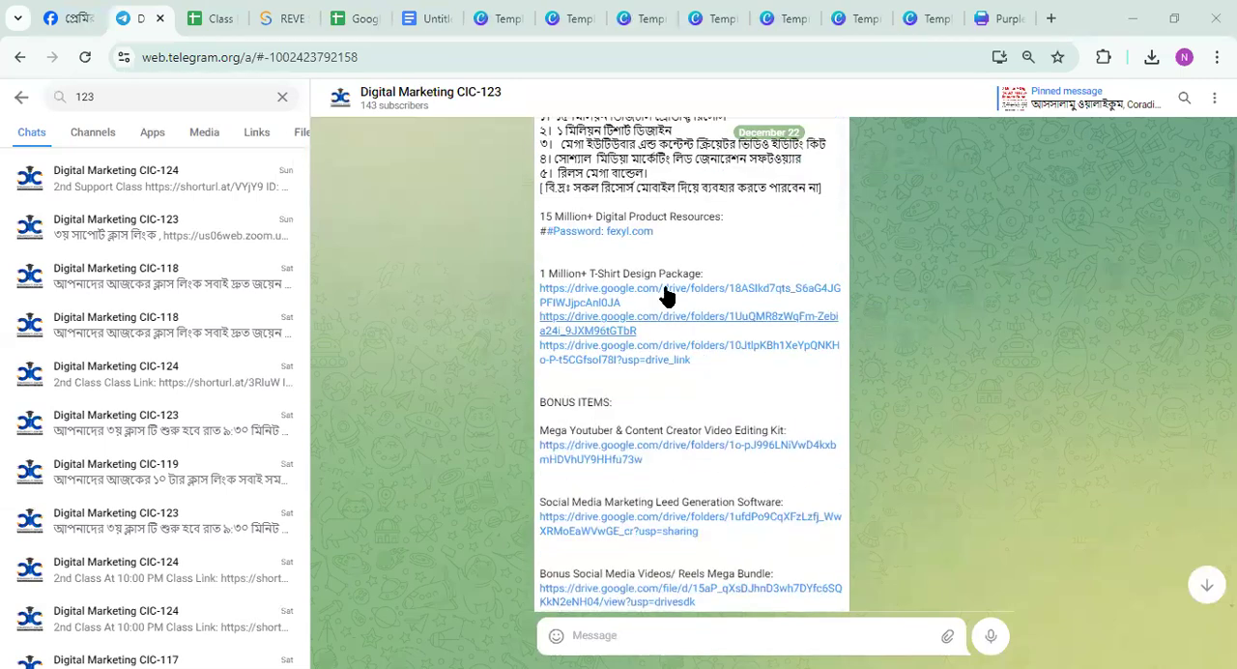
click(629, 293)
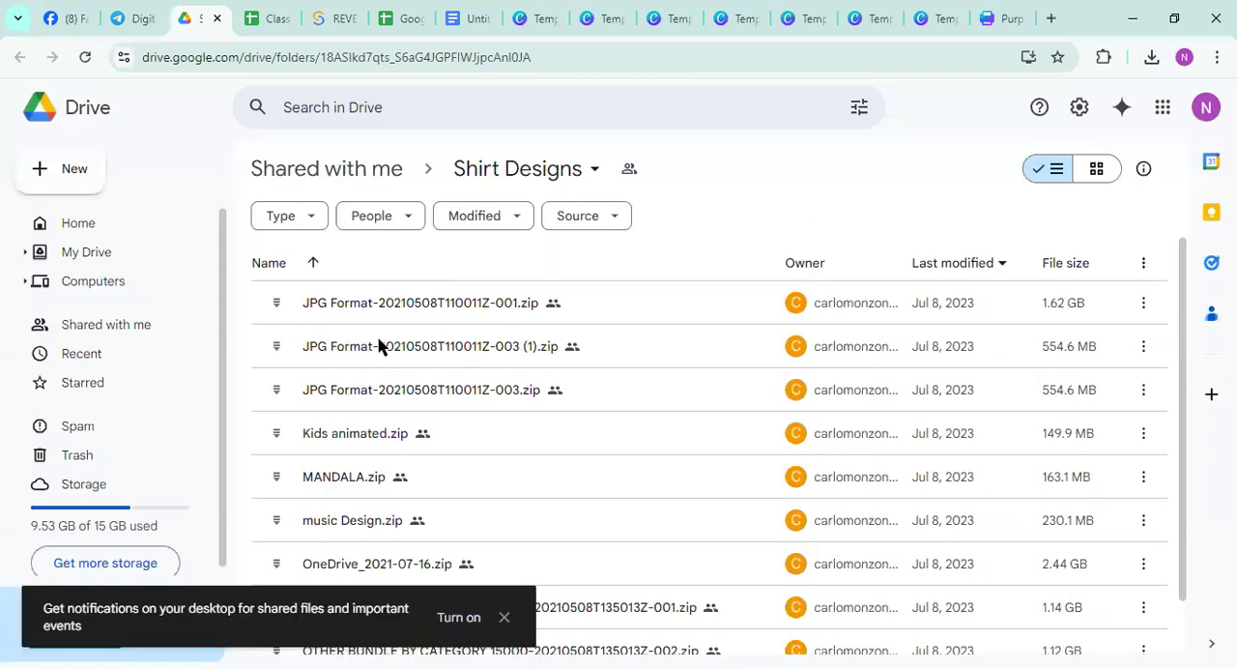
scroll(377, 406, down, 1)
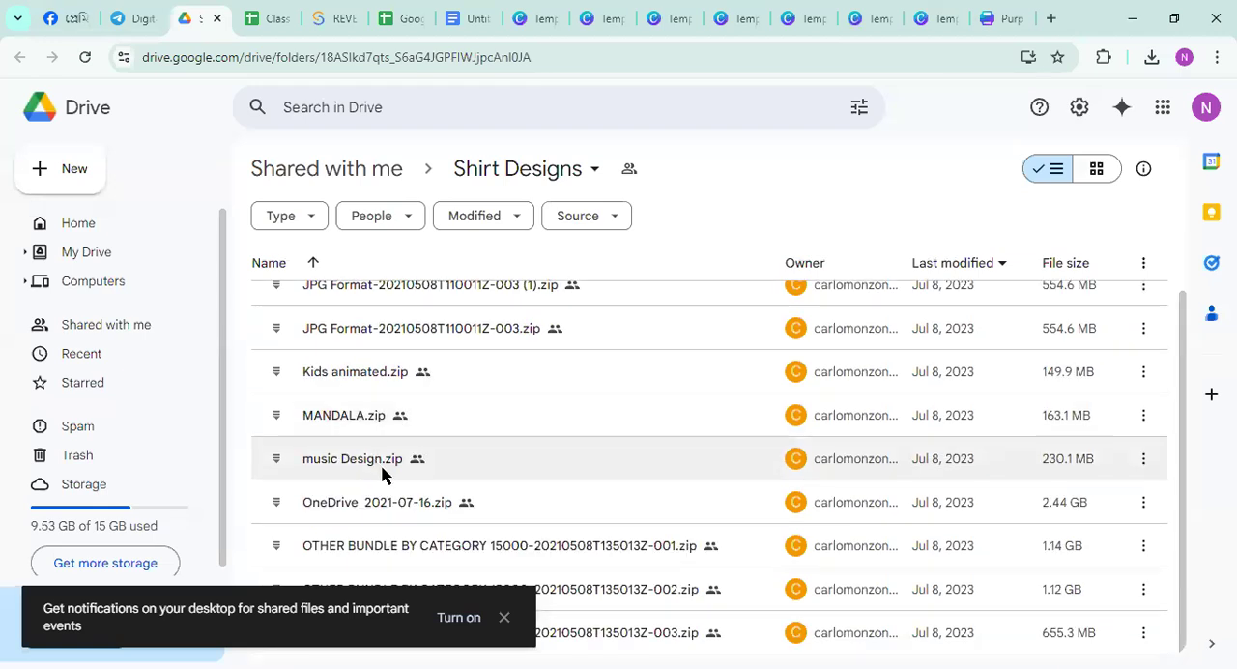
scroll(382, 512, up, 1)
Start downloading JPG Format-20210508T110011Z-001.zip, then try opening it with ZIP Extractor and cancel the opening
double_click(415, 307)
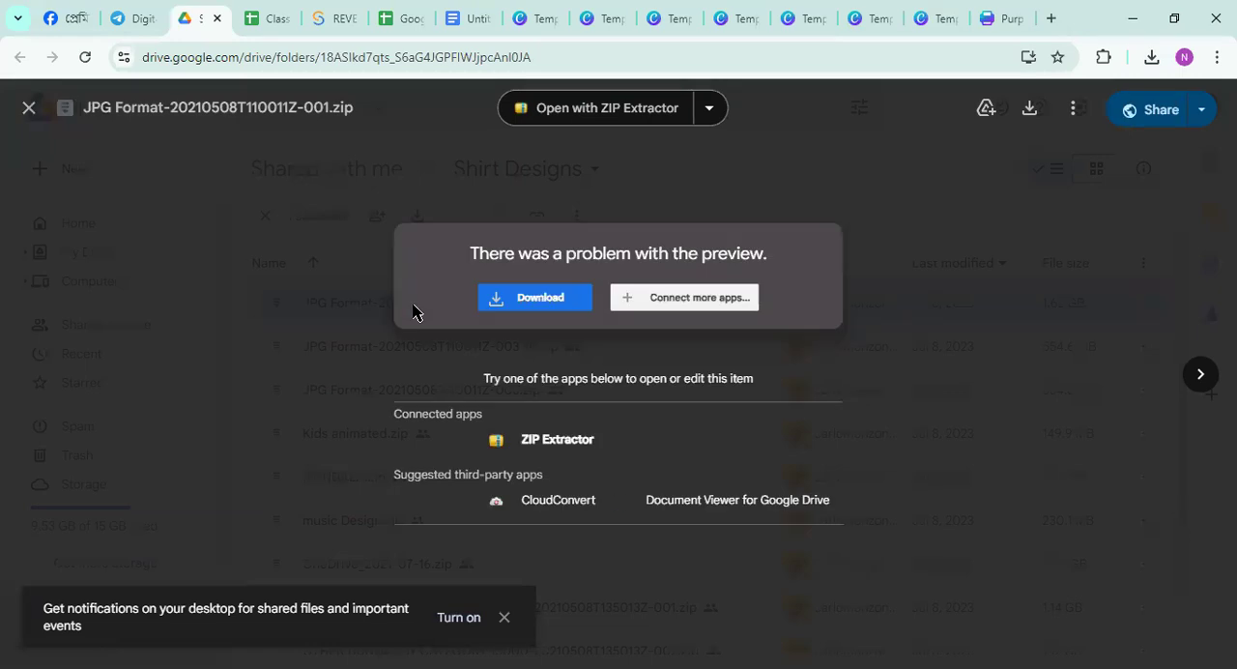
click(495, 302)
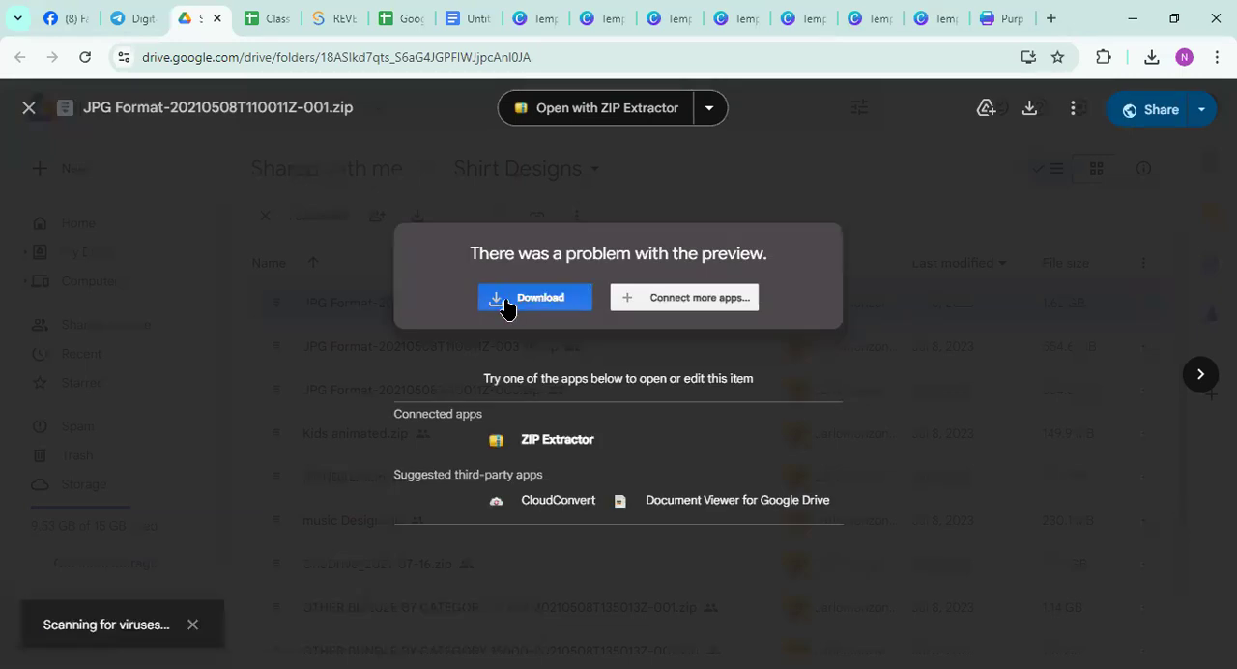
click(557, 440)
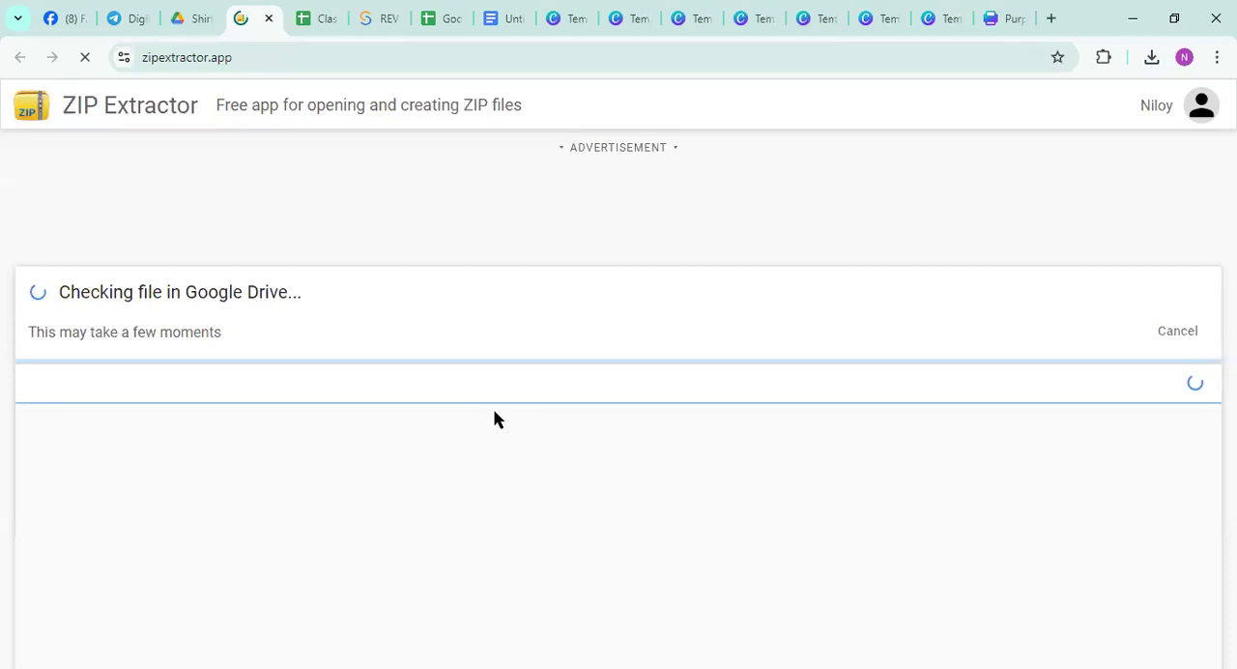
click(1140, 331)
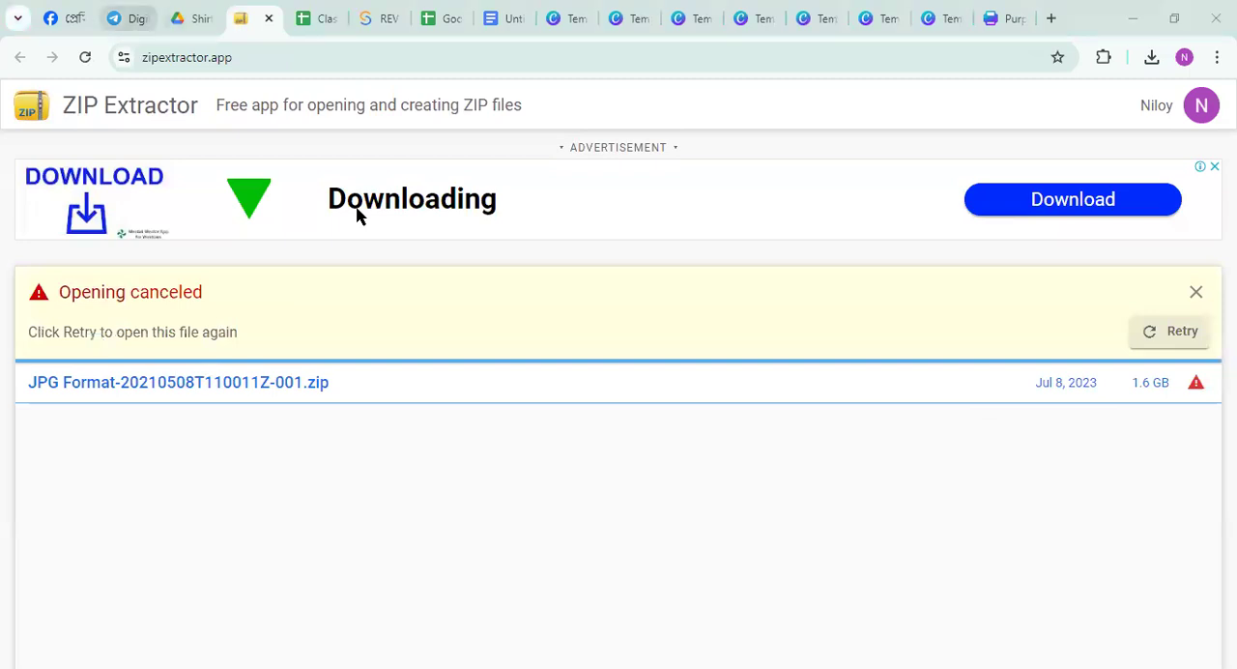
Switch to the Digital Marketing CIC-123 channel in Telegram, view the Drive folder behind the third T-shirt design link, and return to the channel
click(128, 18)
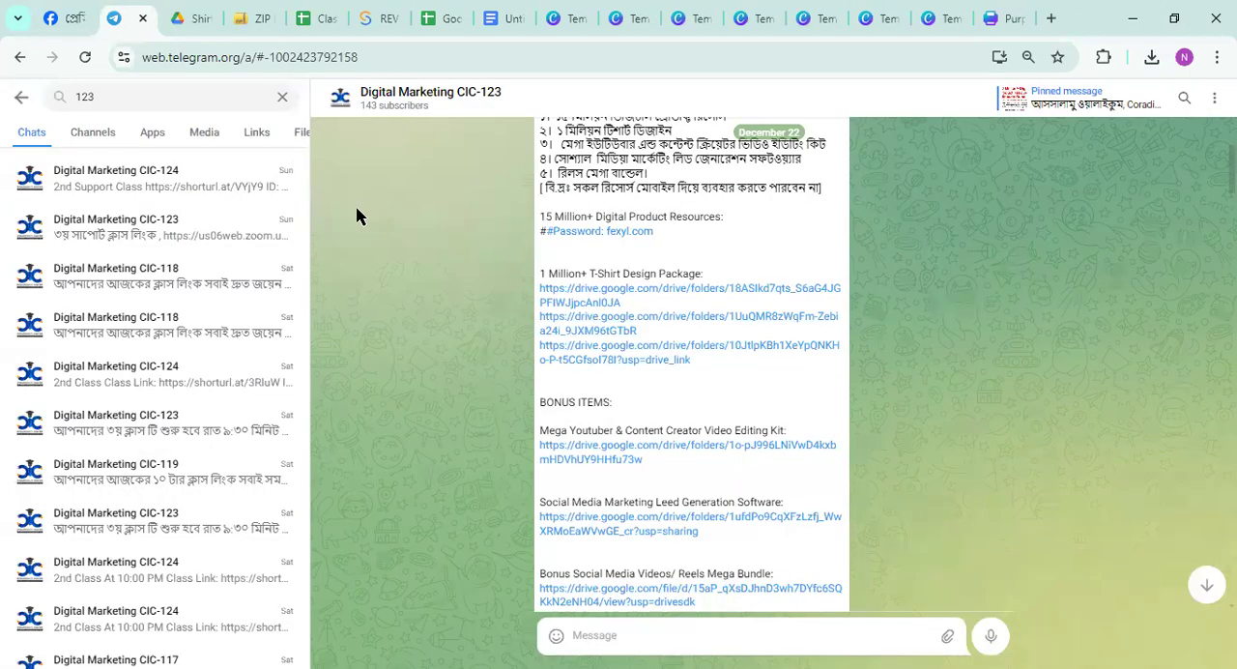
scroll(706, 392, up, 1)
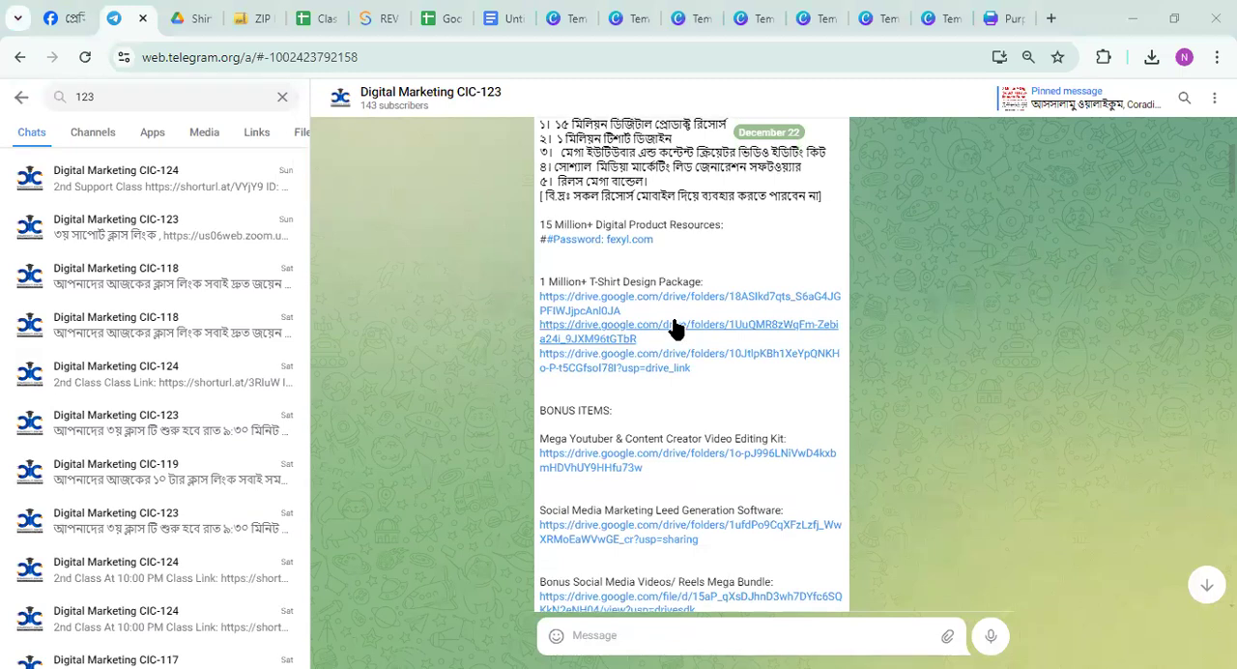
click(629, 369)
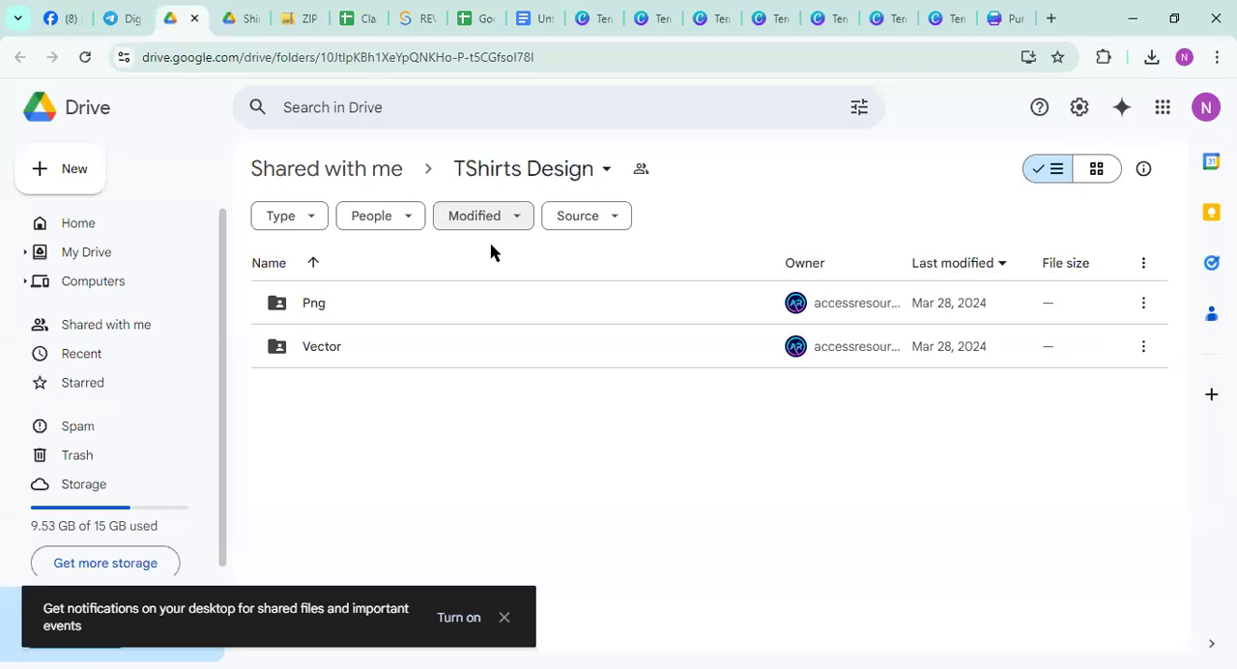
key(ctrl+shift+Tab)
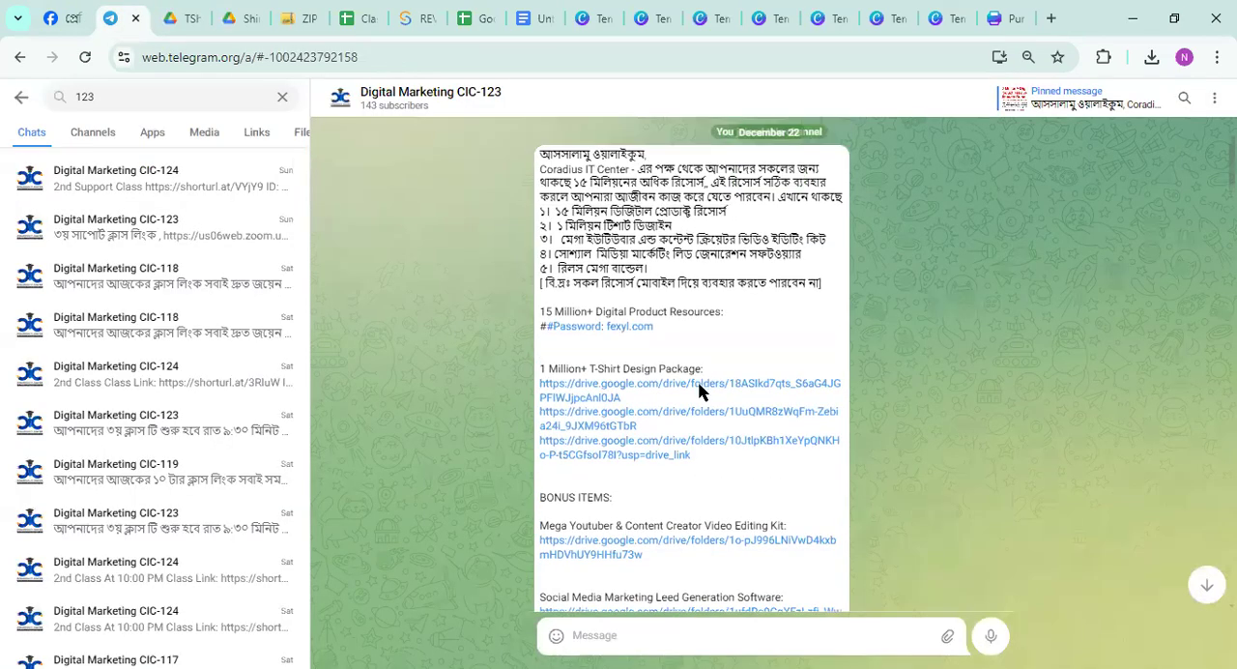
Open the first T-shirt package link and start opening JPG Format-20210508T110011Z-003.zip with ZIP Extractor
click(655, 482)
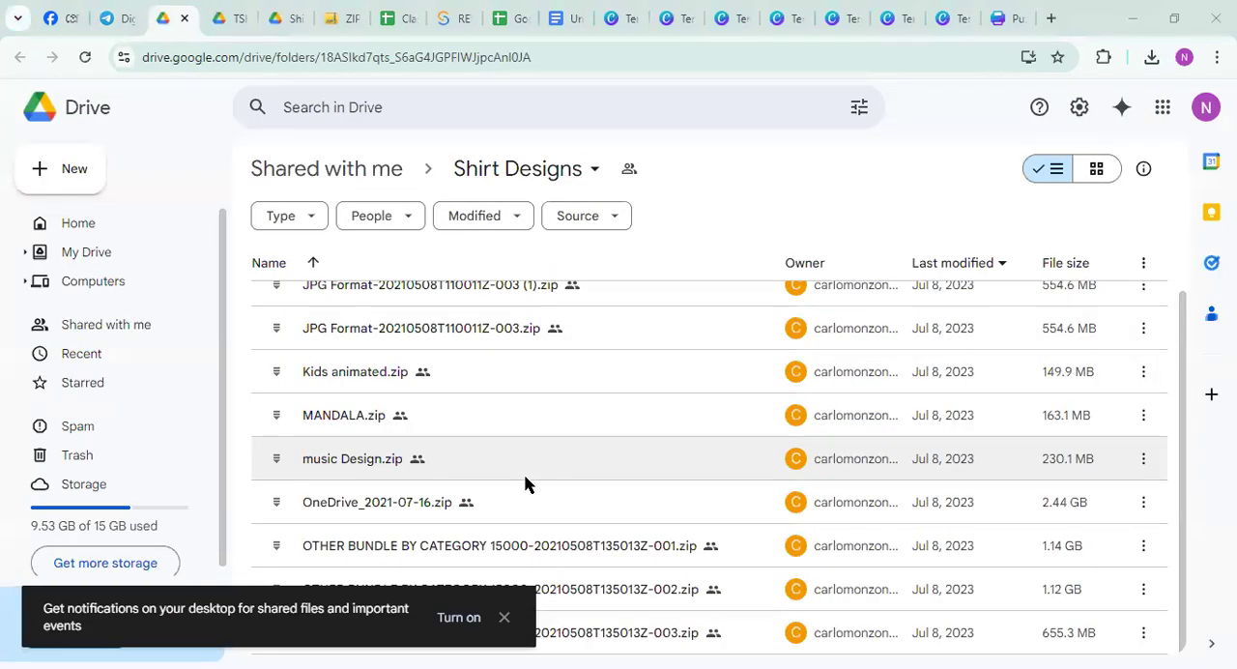
scroll(524, 483, up, 1)
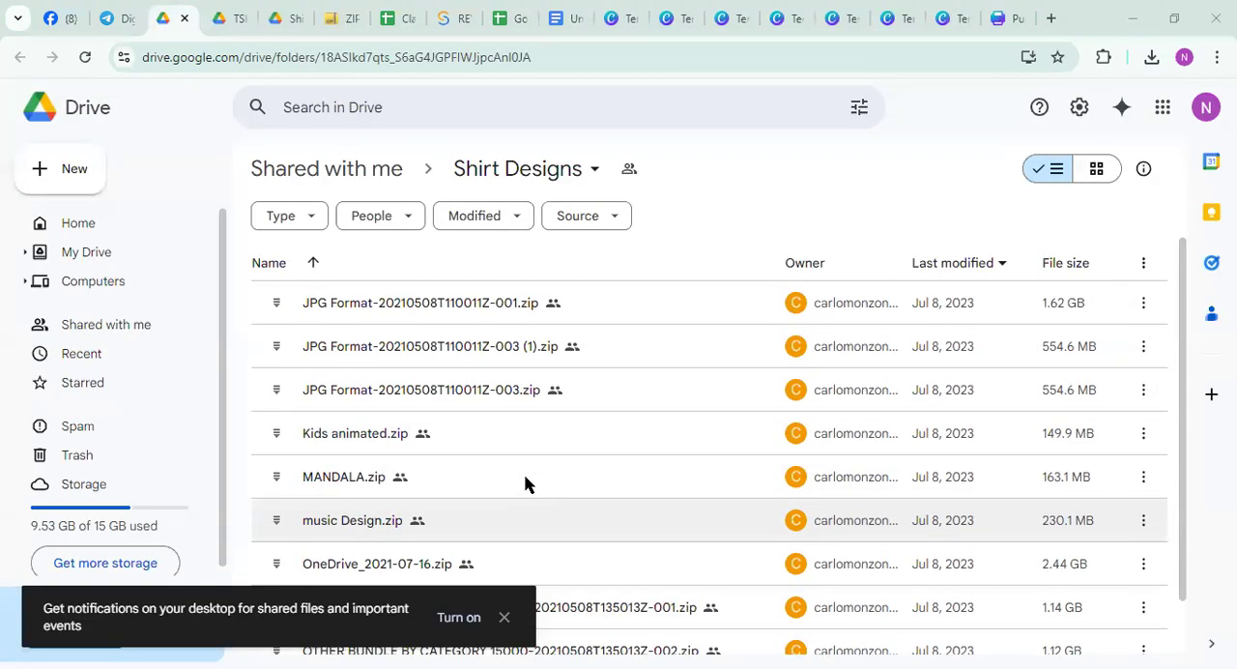
double_click(409, 396)
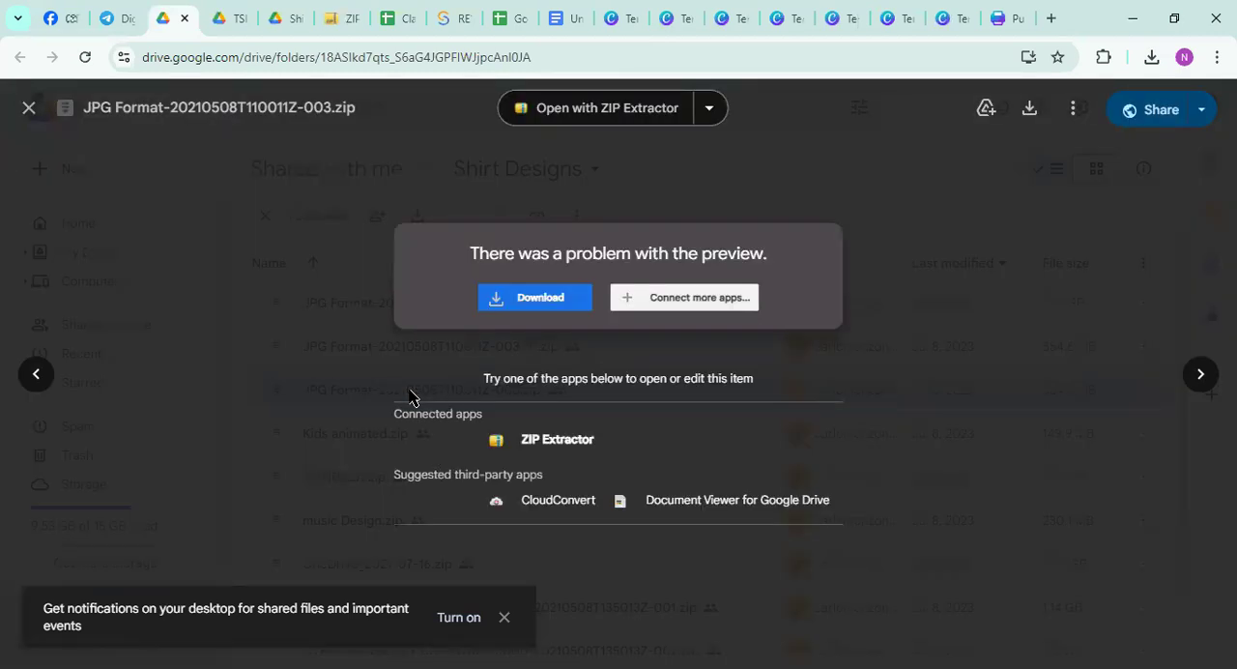
click(558, 440)
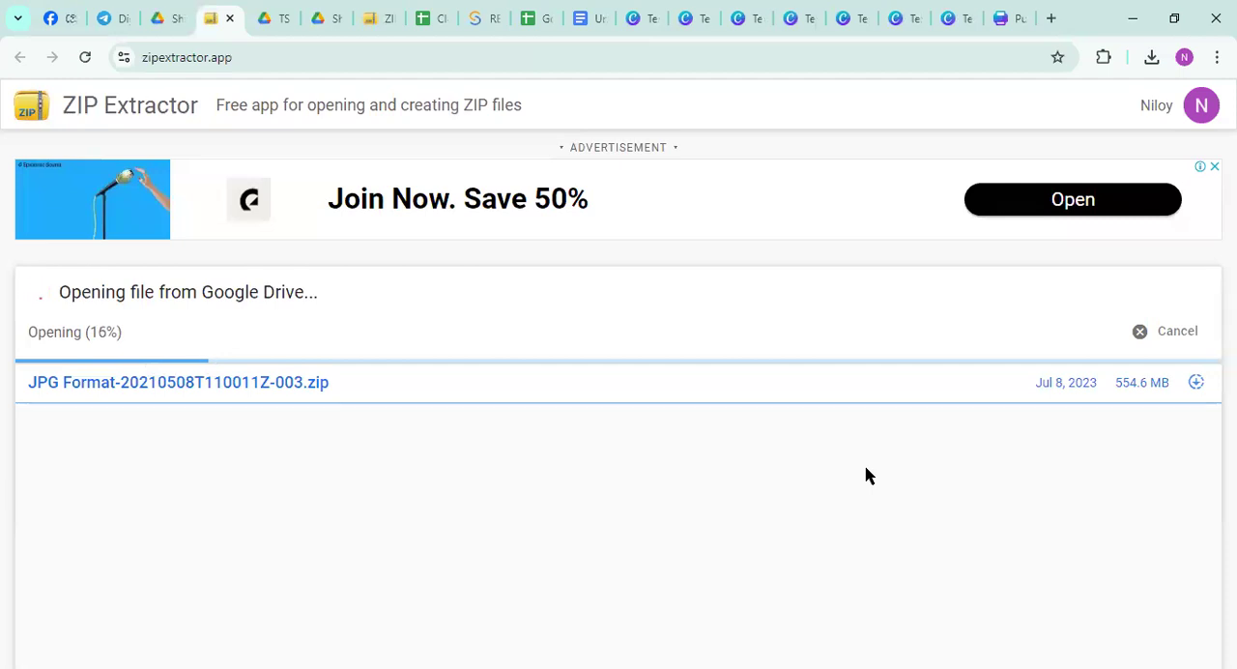
Switch back to the Canva webinar poster and place the uploaded photo of the man in the blue shirt into the mug mockup
click(1005, 18)
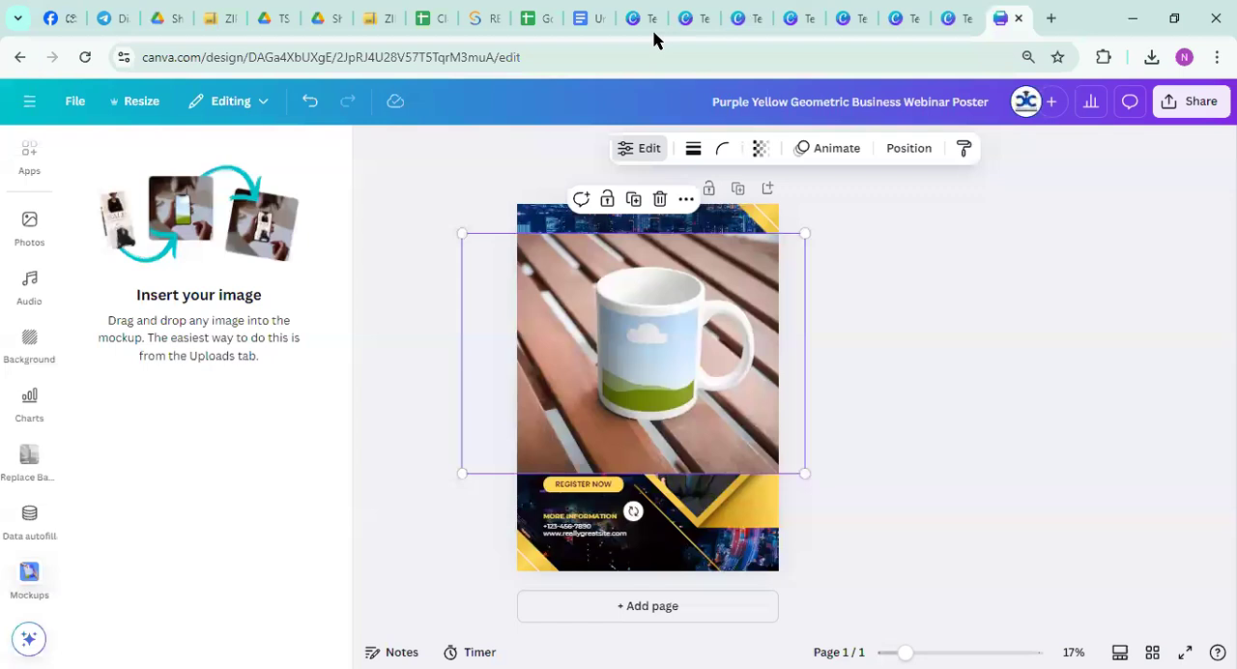
scroll(19, 545, up, 3)
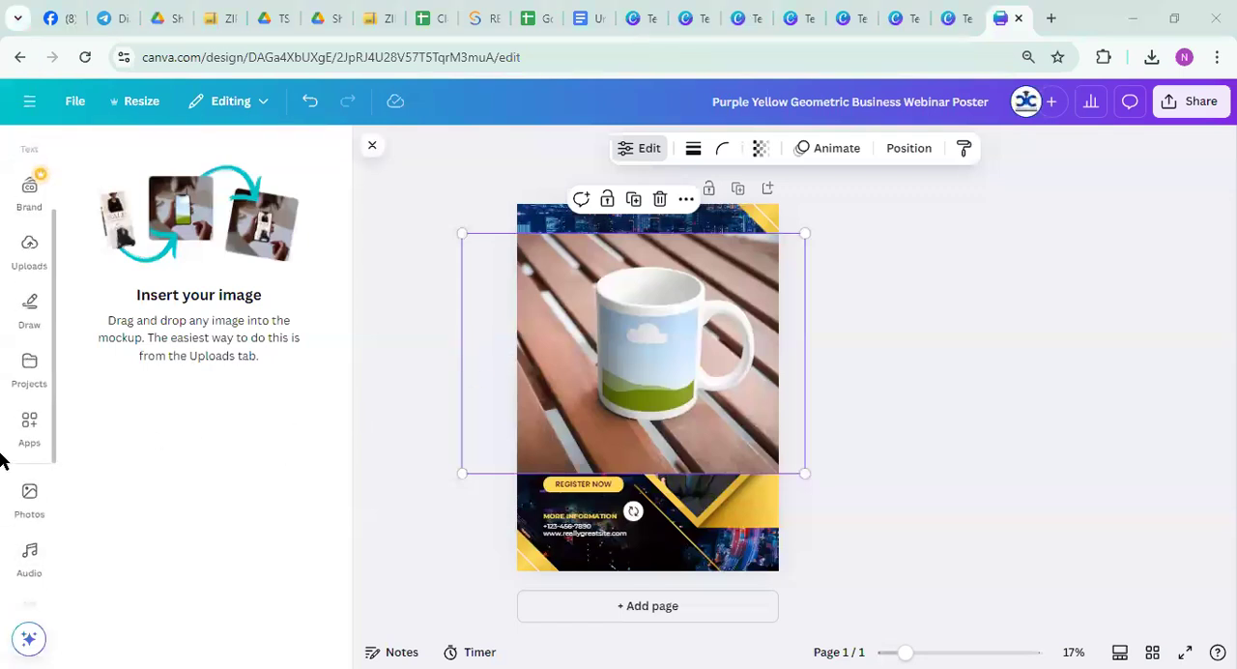
scroll(10, 439, up, 2)
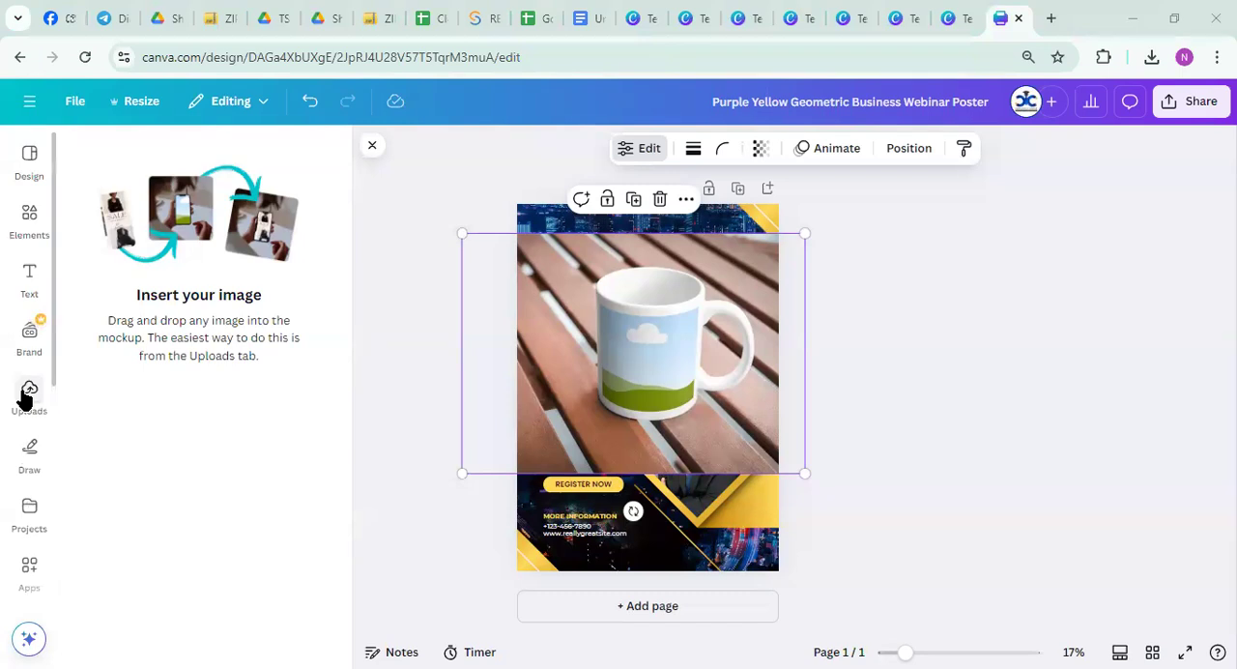
click(29, 404)
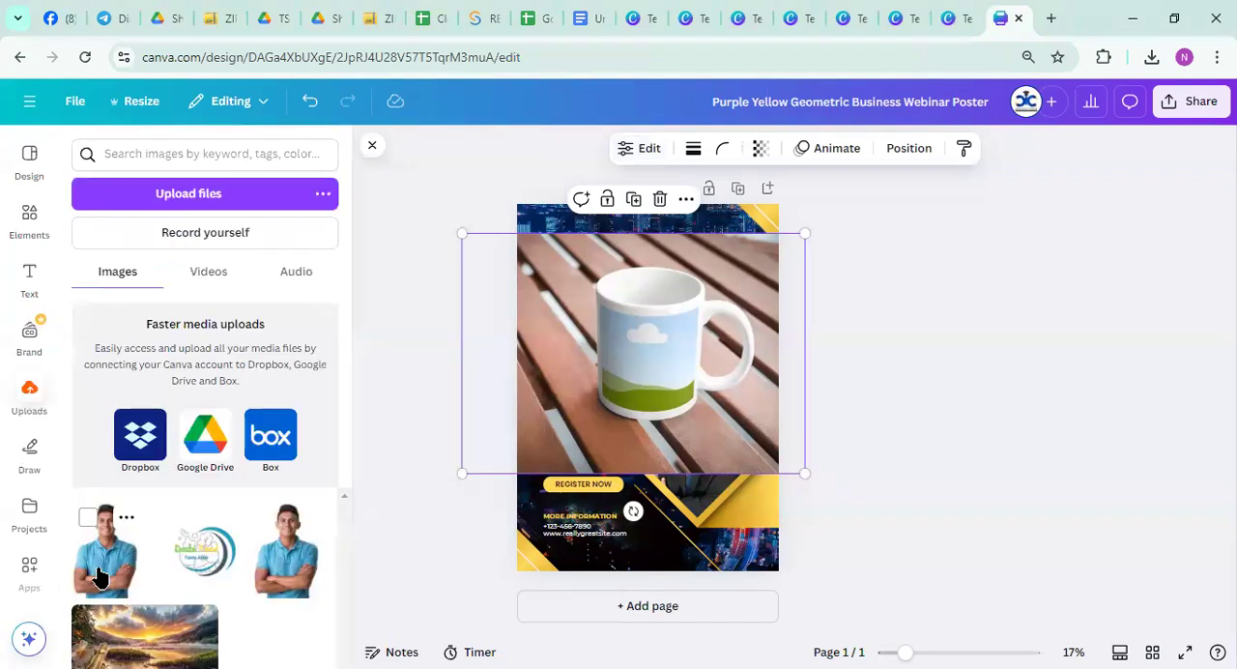
drag(591, 441, 608, 408)
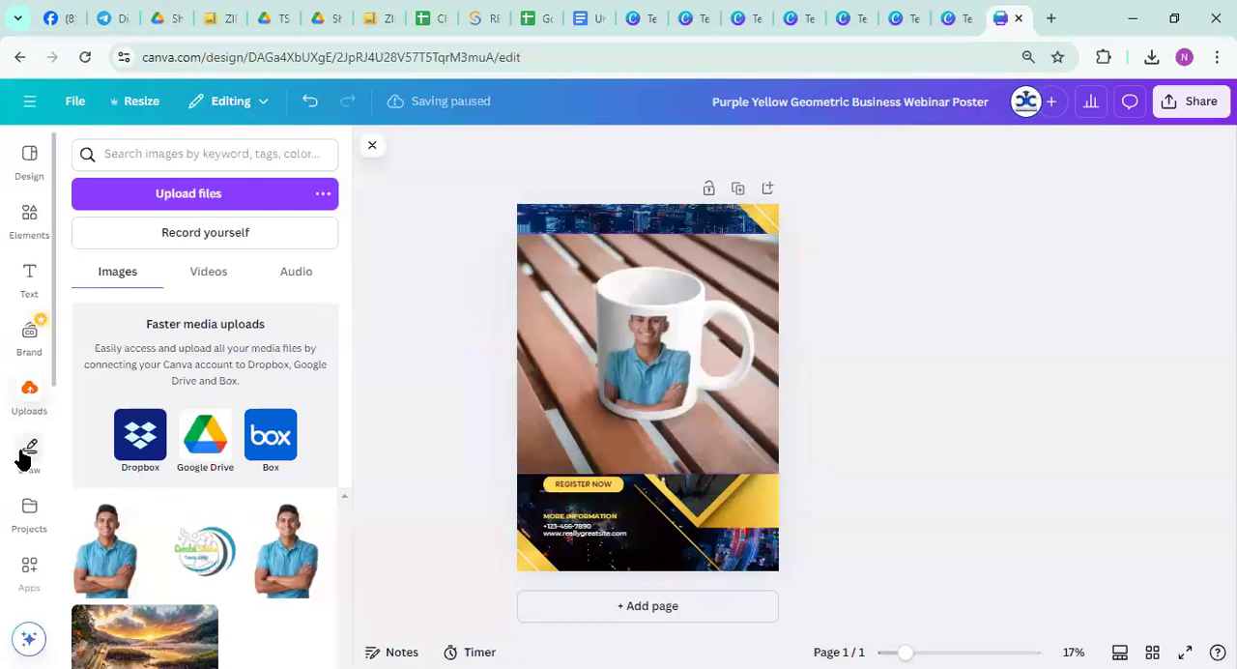
Browse the Canva apps catalogue down to the AI-powered apps and remove the mug mockup from the poster
scroll(22, 450, down, 4)
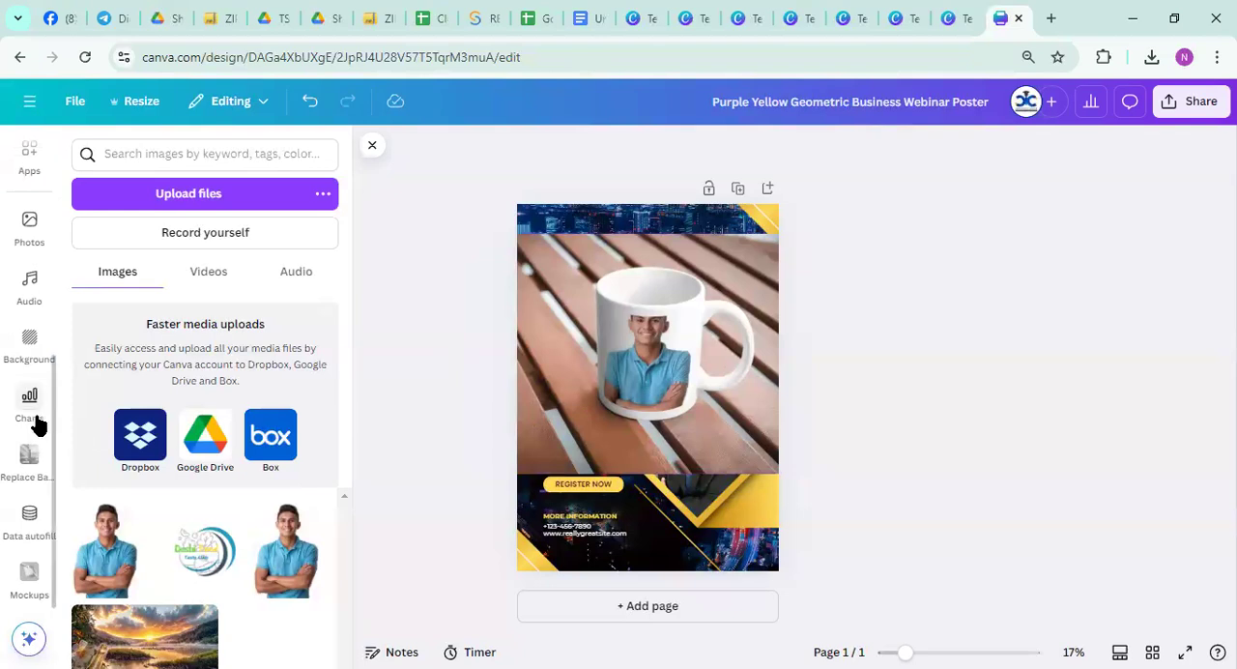
scroll(37, 423, up, 2)
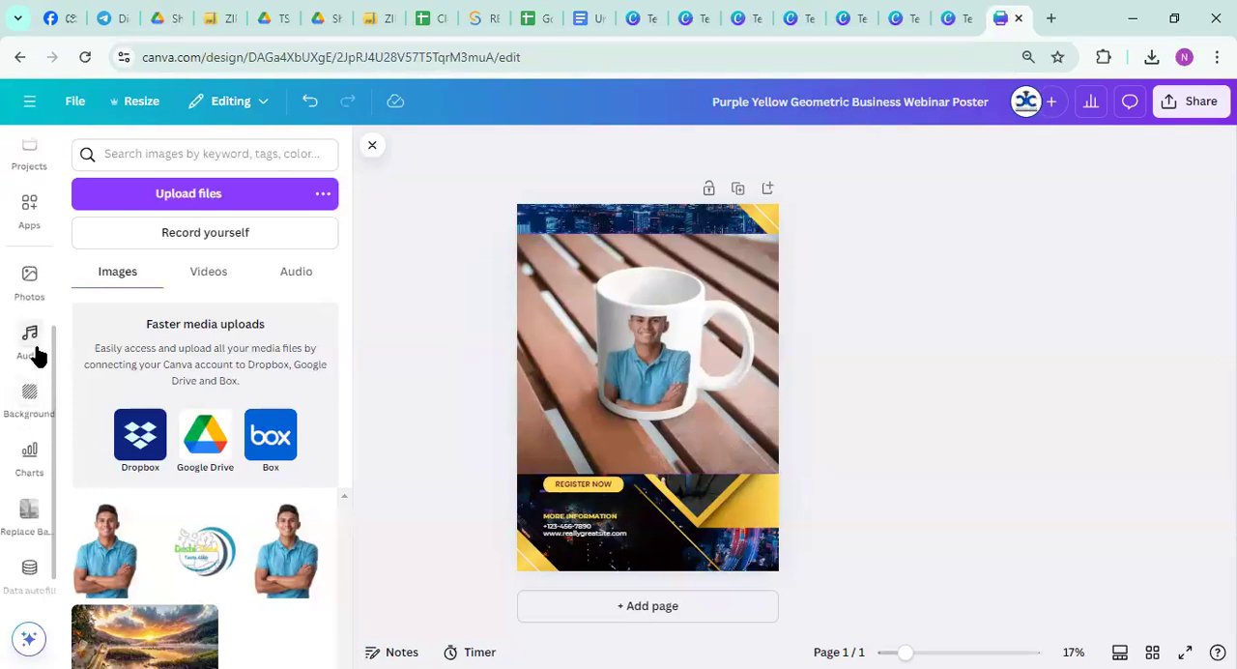
click(31, 224)
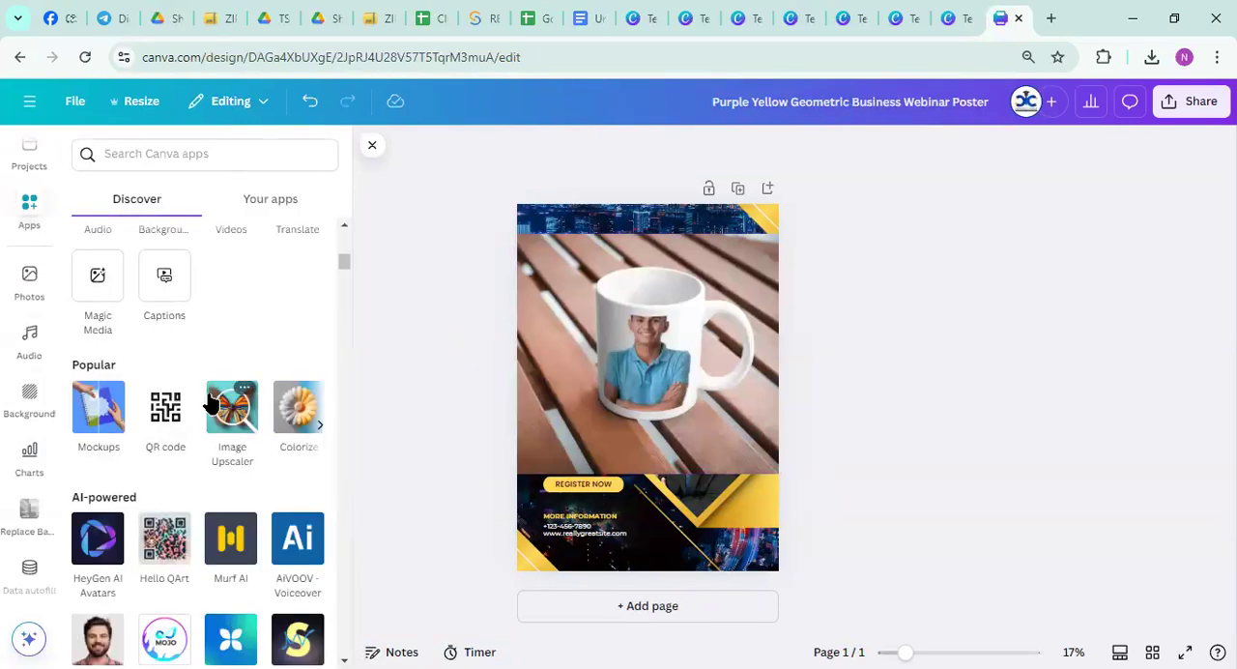
scroll(184, 530, down, 1)
scroll(187, 534, down, 1)
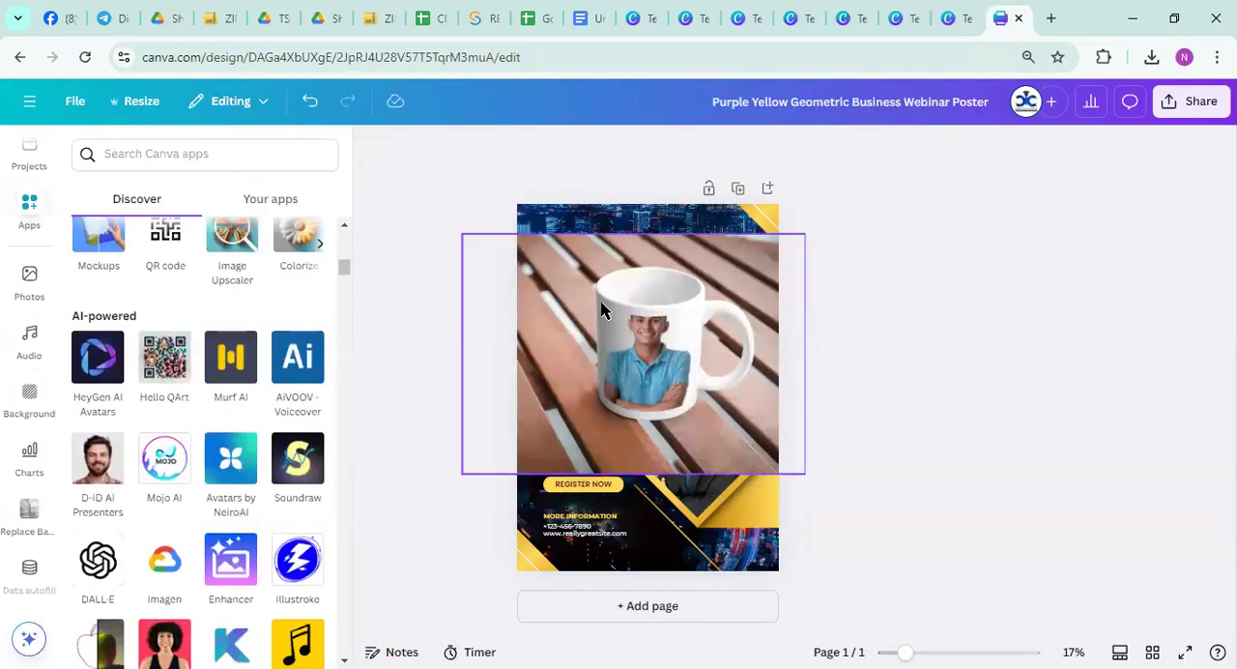
drag(607, 332, 918, 303)
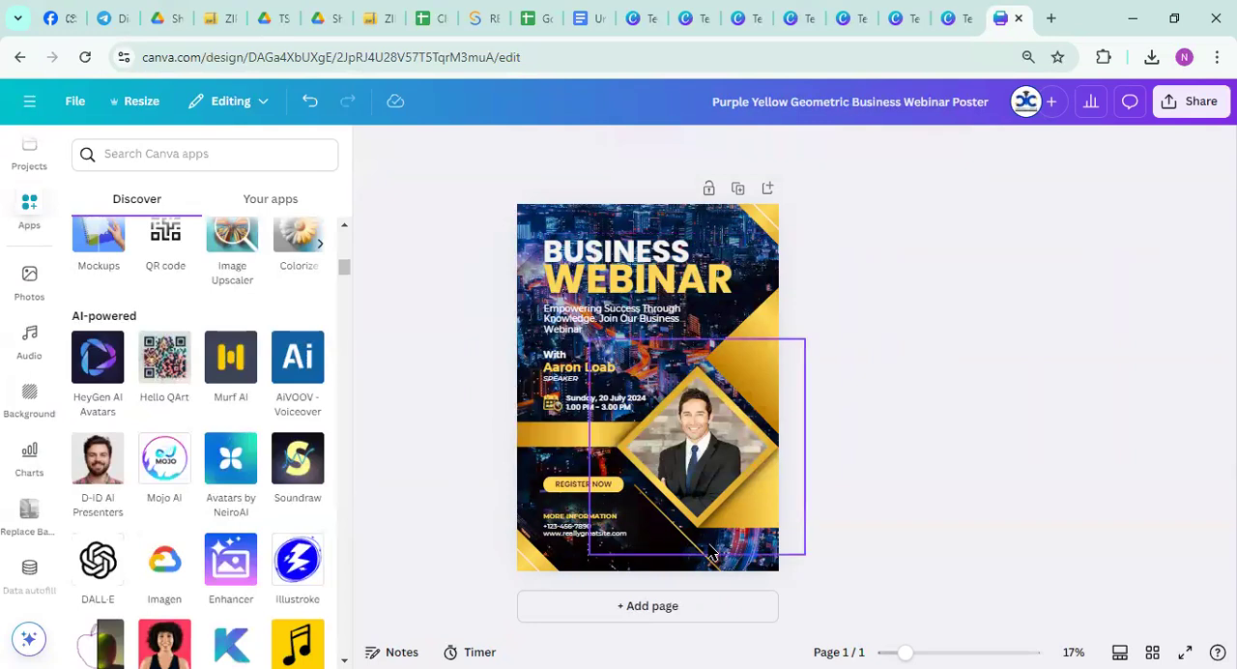
scroll(203, 473, up, 2)
click(169, 425)
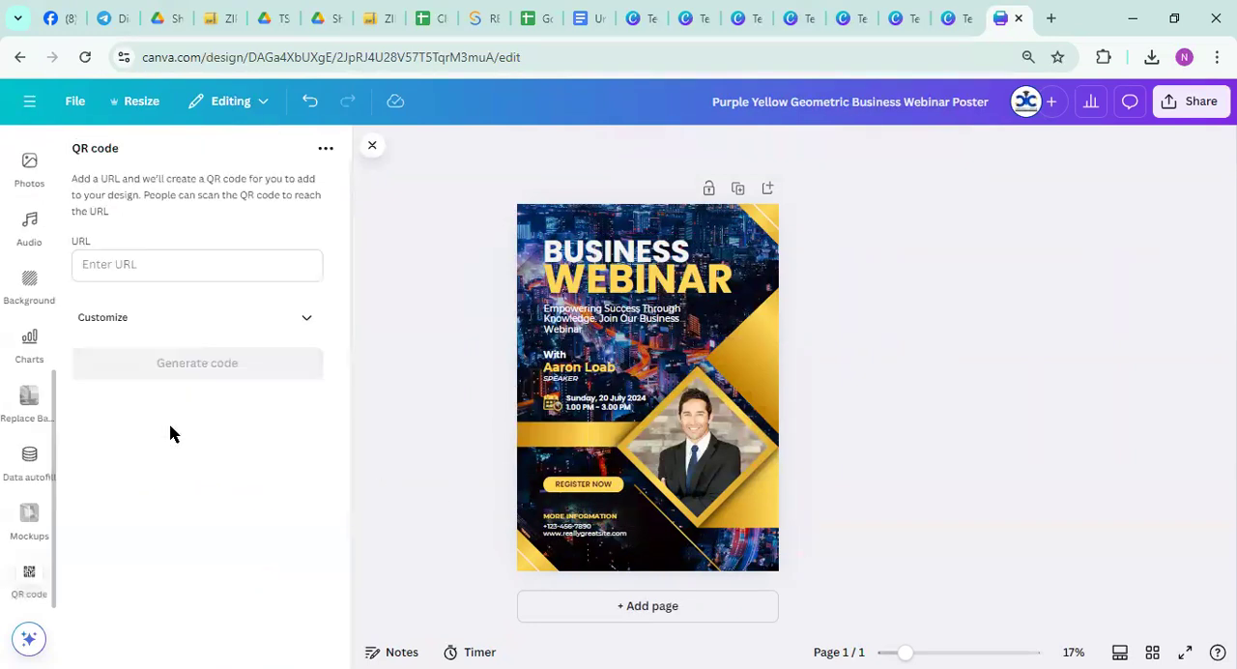
click(141, 265)
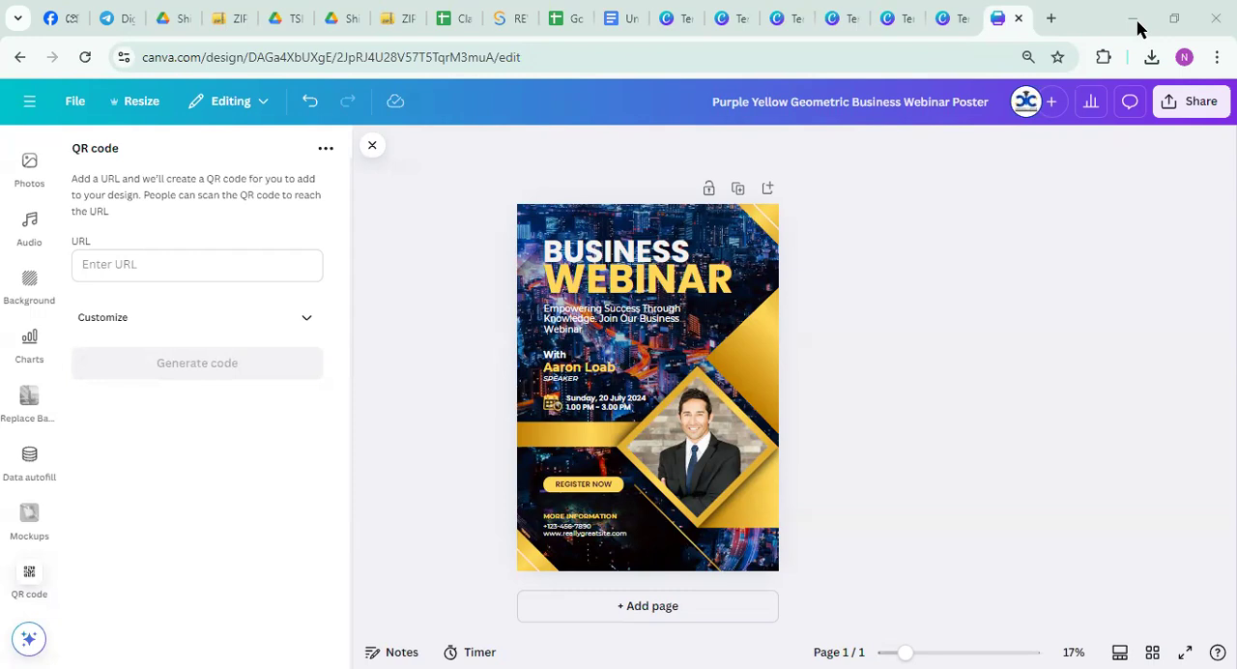
click(141, 262)
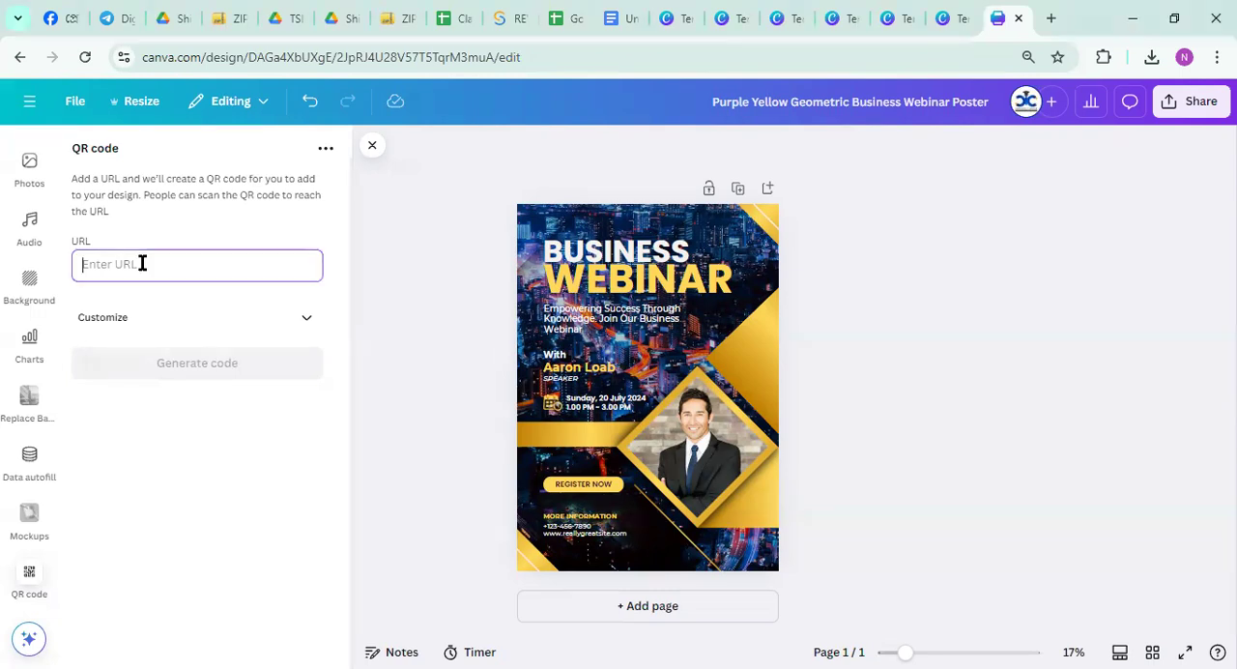
text(https://www.facebook.com/CoradiusITSupport/)
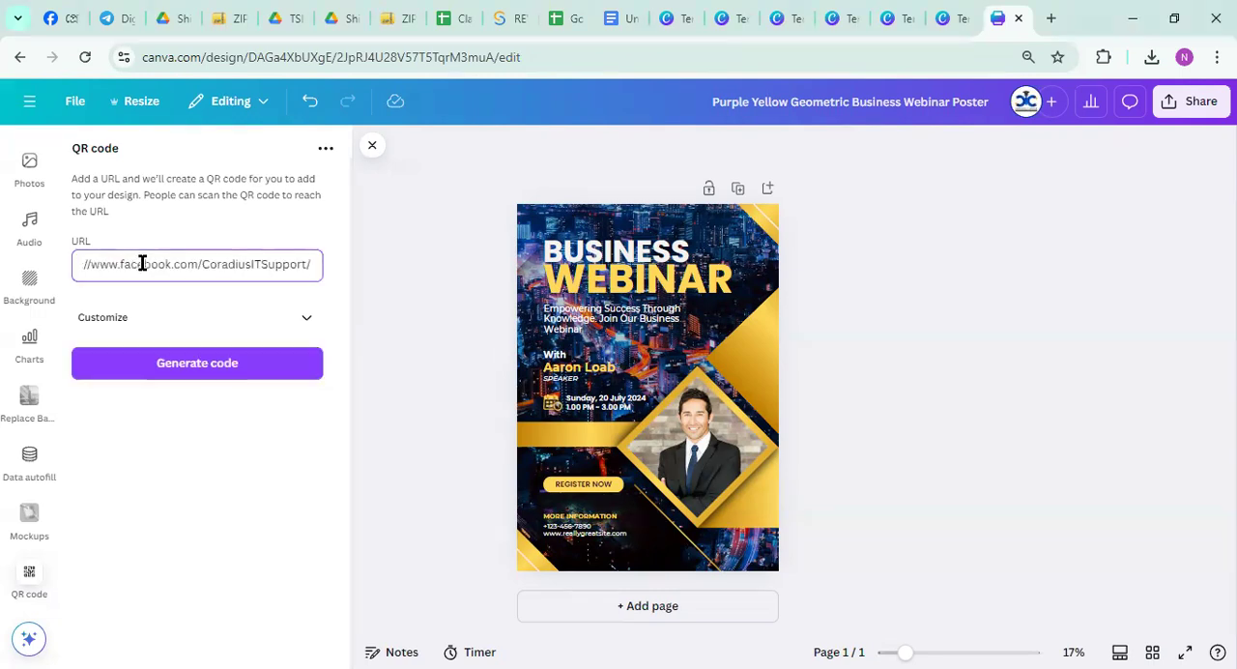
click(179, 365)
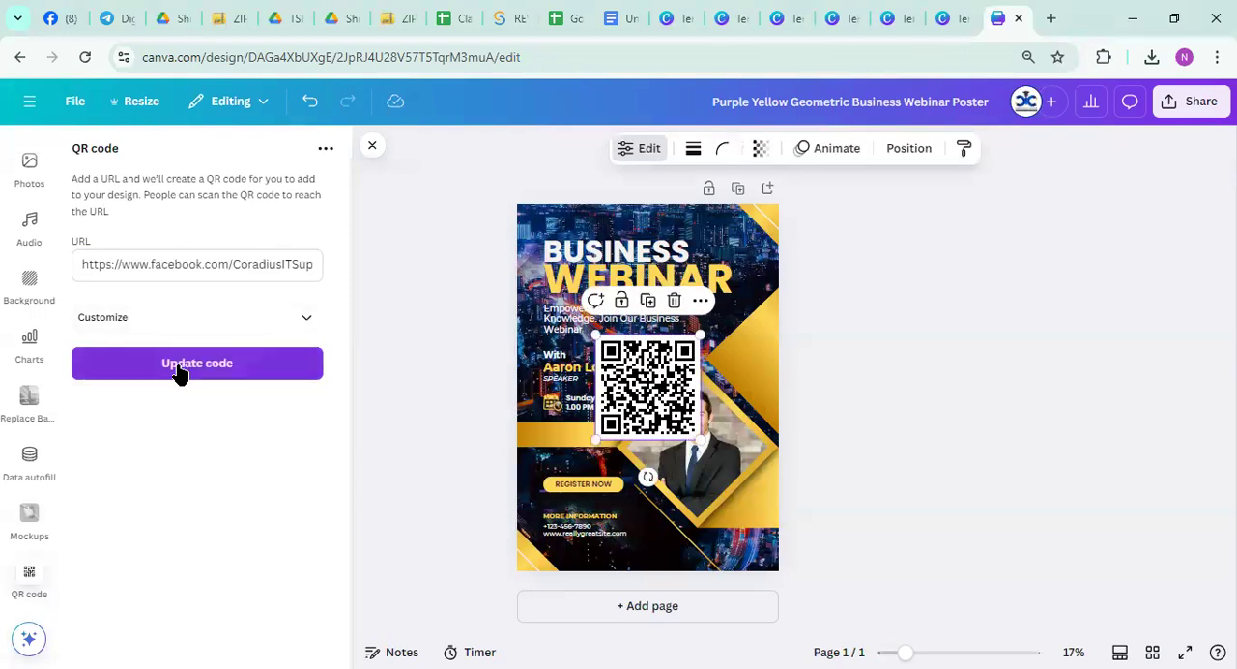
Shrink the QR code and place it at the poster's bottom edge, just beside the contact information
drag(646, 396, 707, 508)
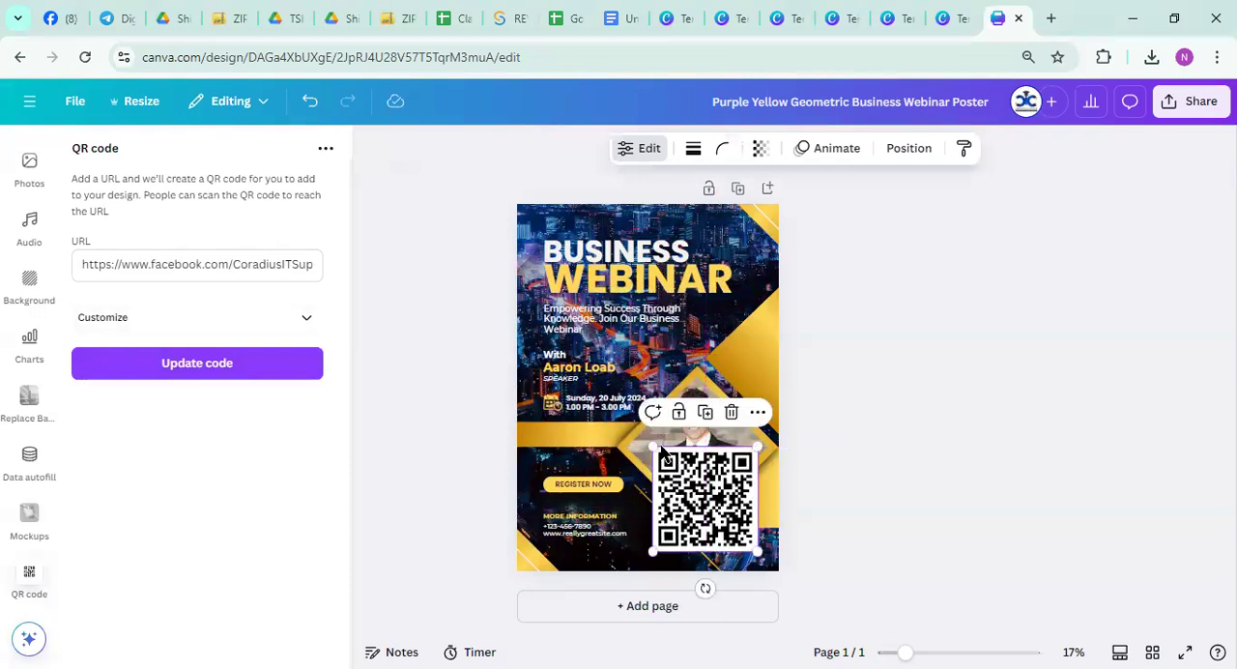
drag(655, 445, 693, 490)
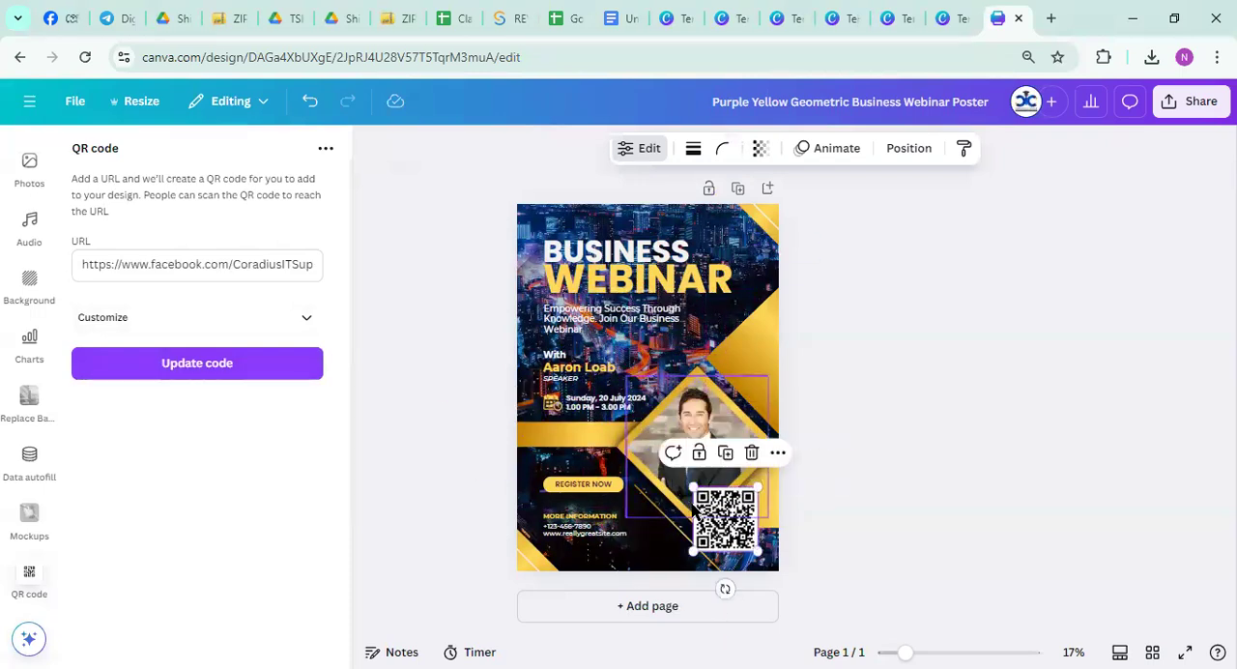
drag(734, 528, 661, 535)
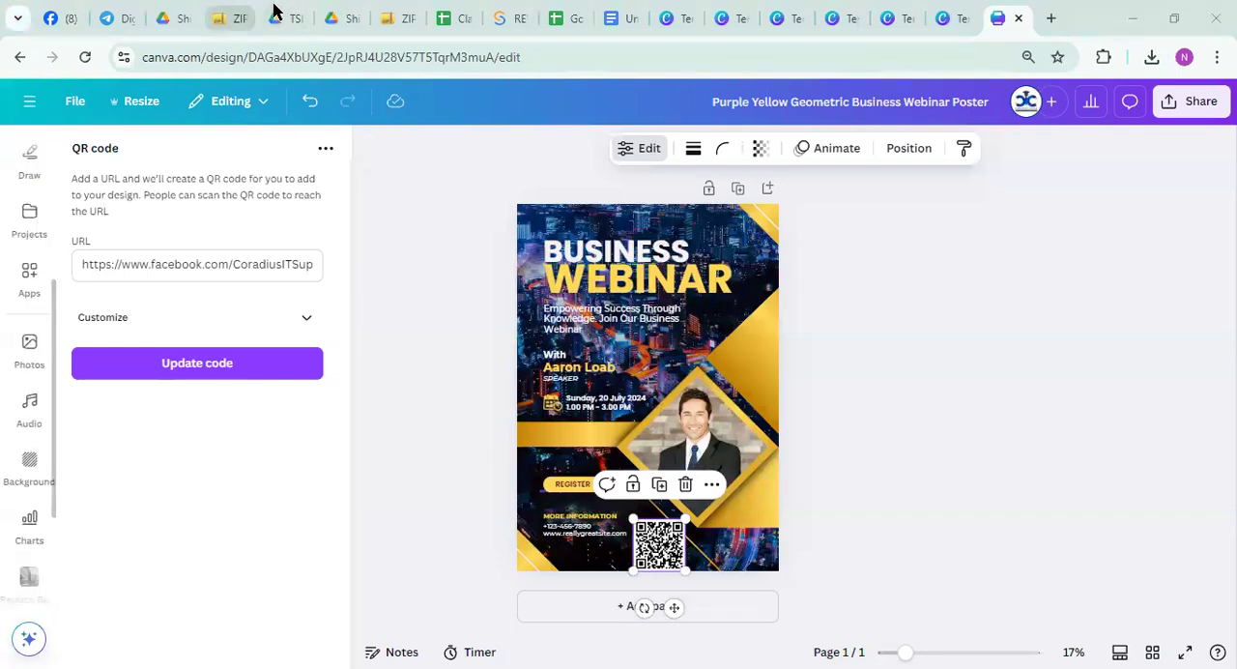
Check the archive's opening progress in ZIP Extractor, then return to the Canva poster and delete the QR code
click(266, 13)
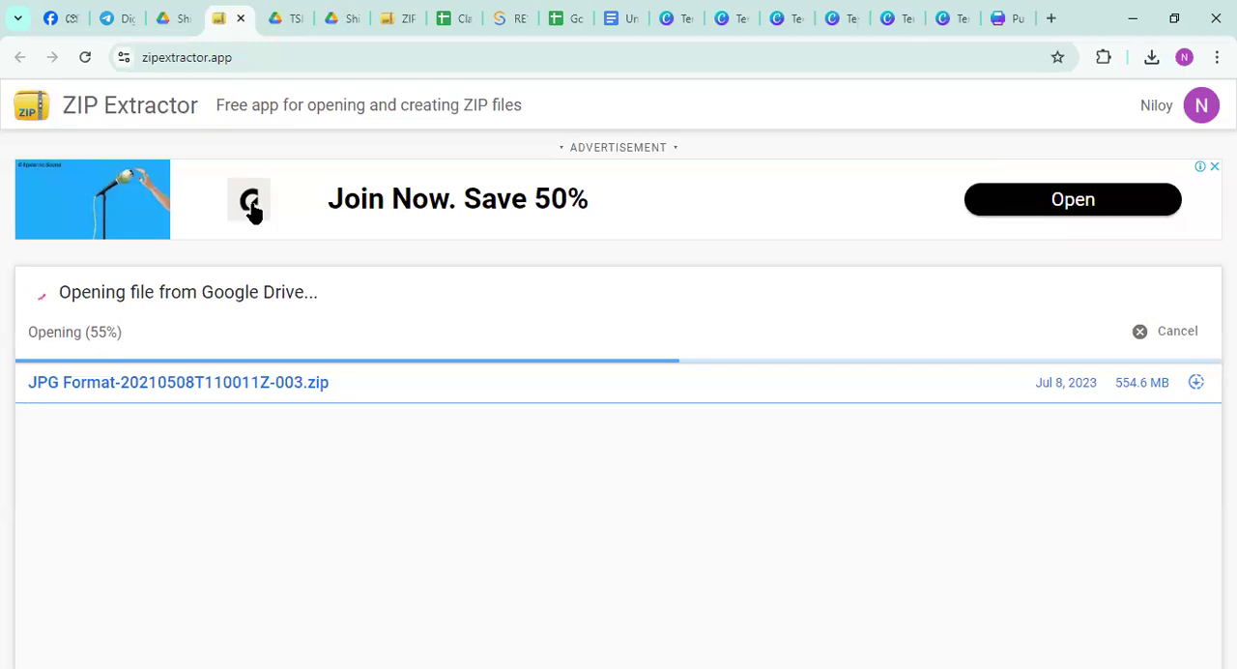
click(1003, 18)
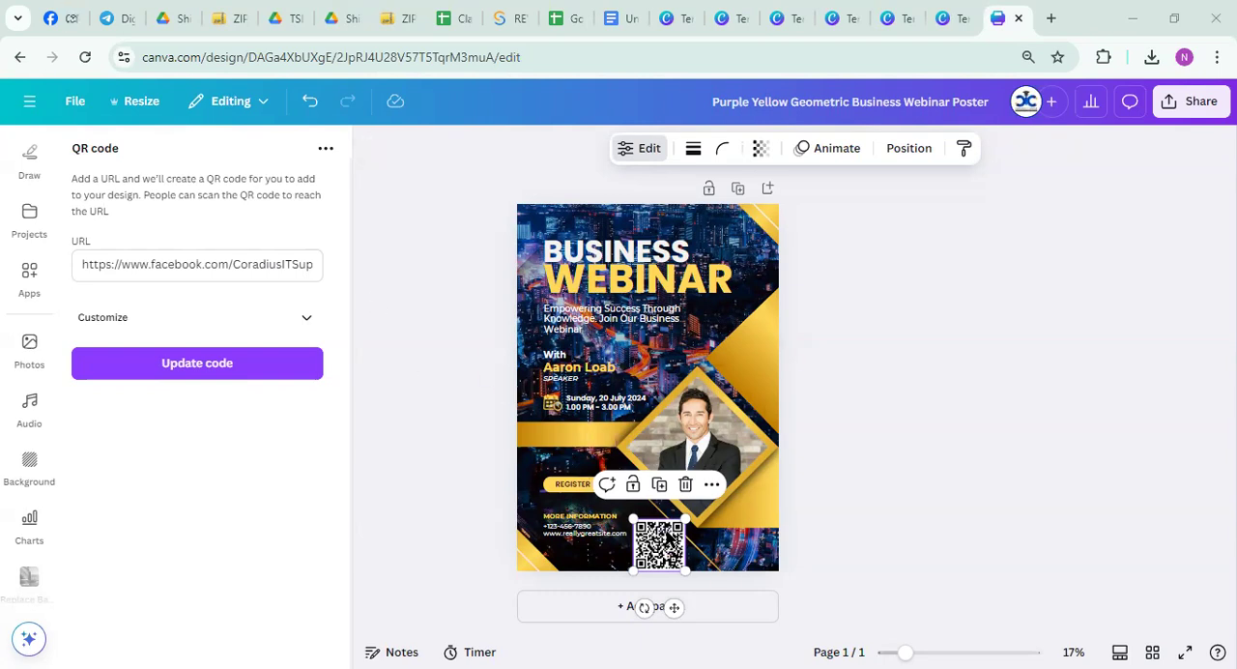
key(Delete)
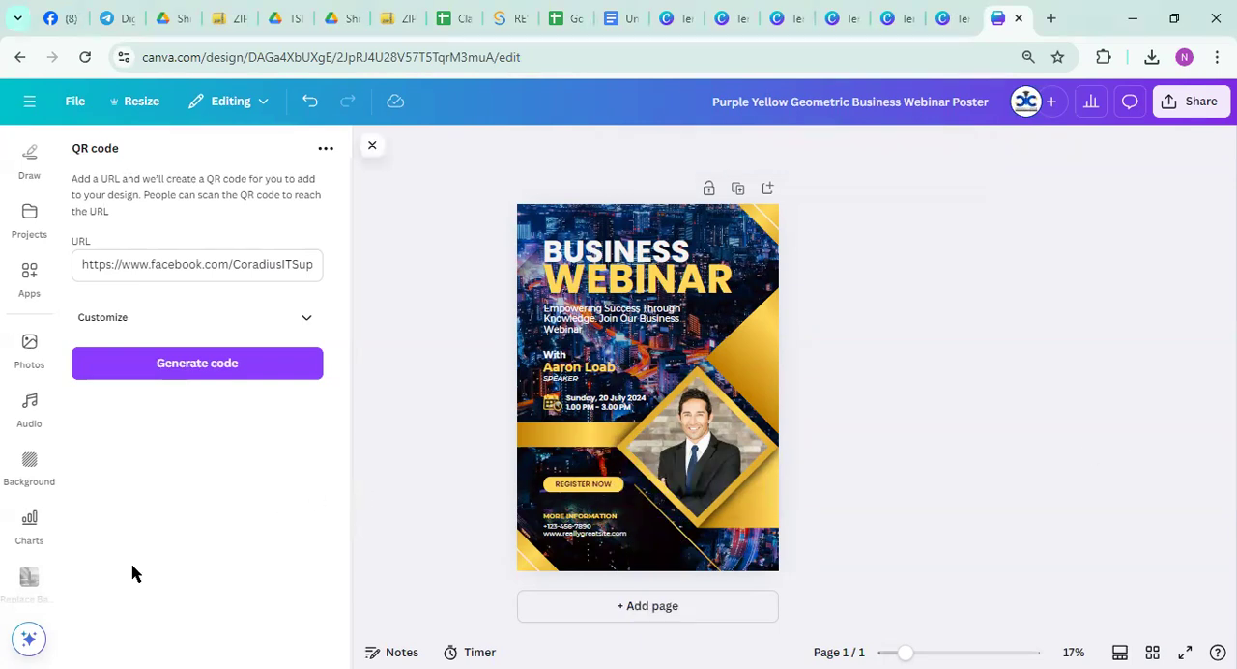
Reopen the Canva apps catalogue from the QR code app and show the Popular apps
scroll(27, 444, down, 2)
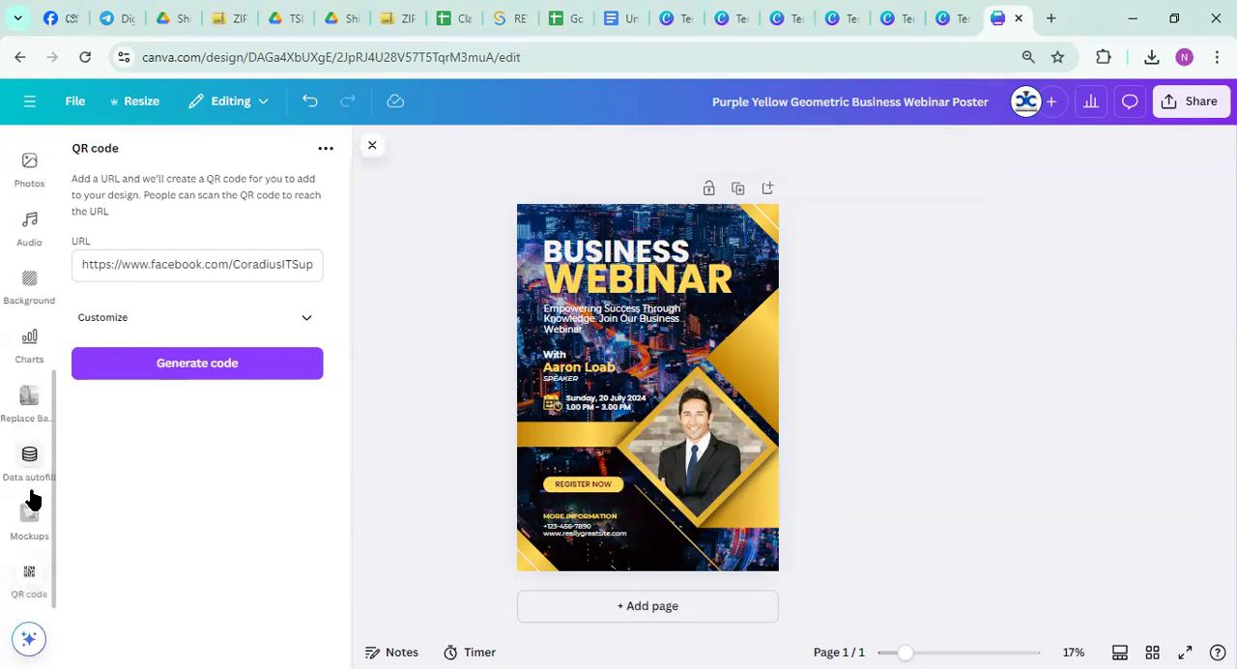
scroll(28, 463, up, 3)
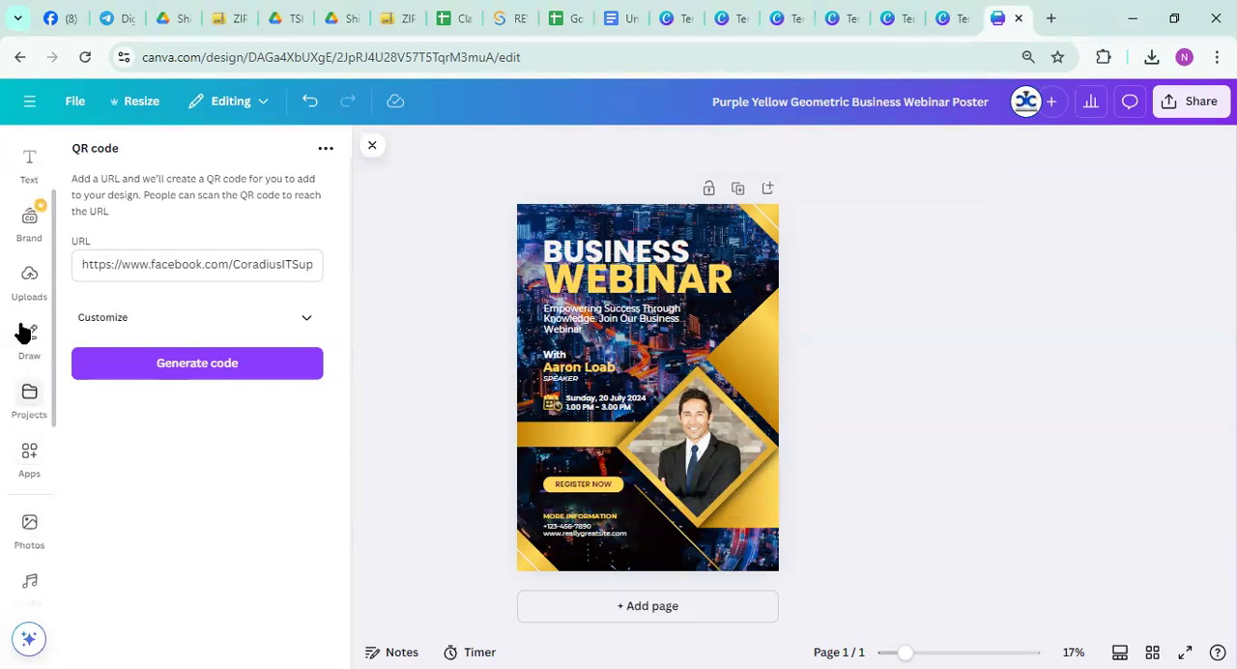
scroll(29, 309, up, 1)
scroll(33, 331, down, 3)
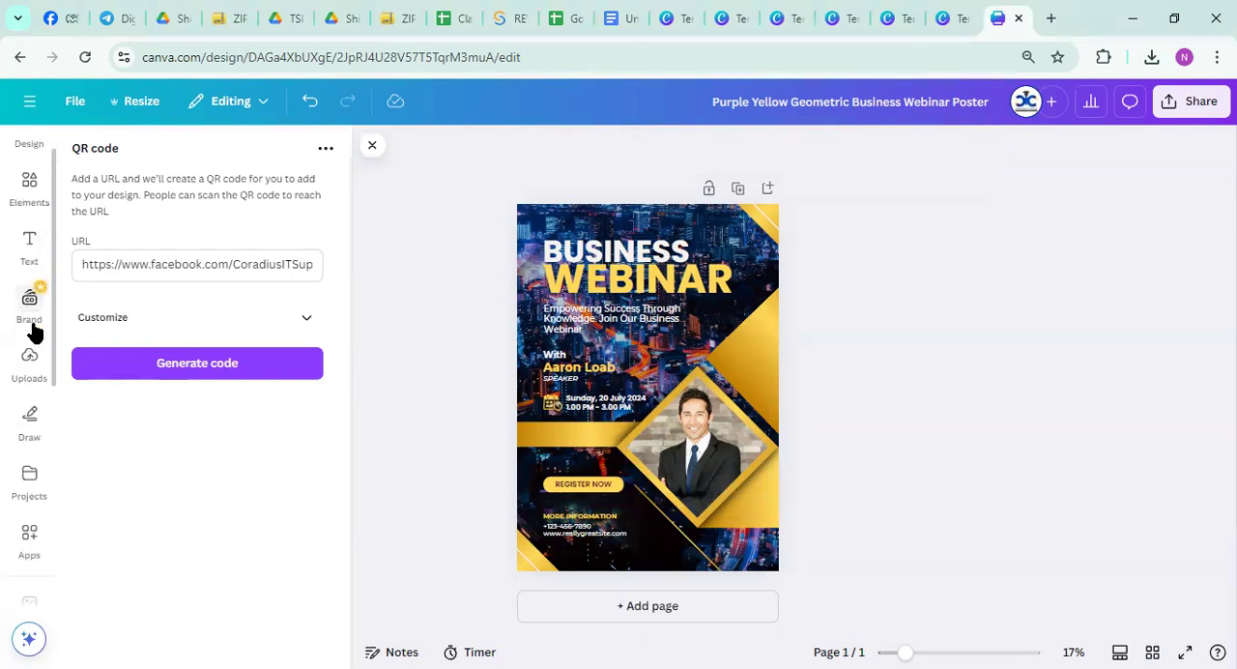
scroll(29, 488, down, 2)
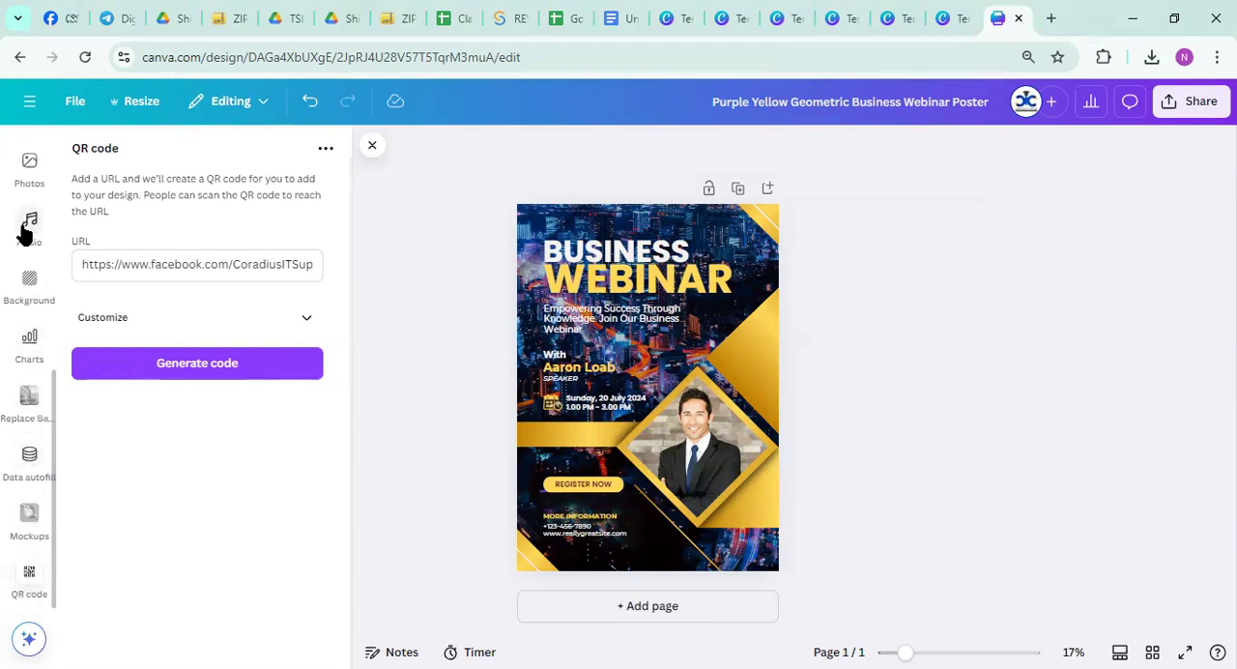
scroll(32, 357, up, 3)
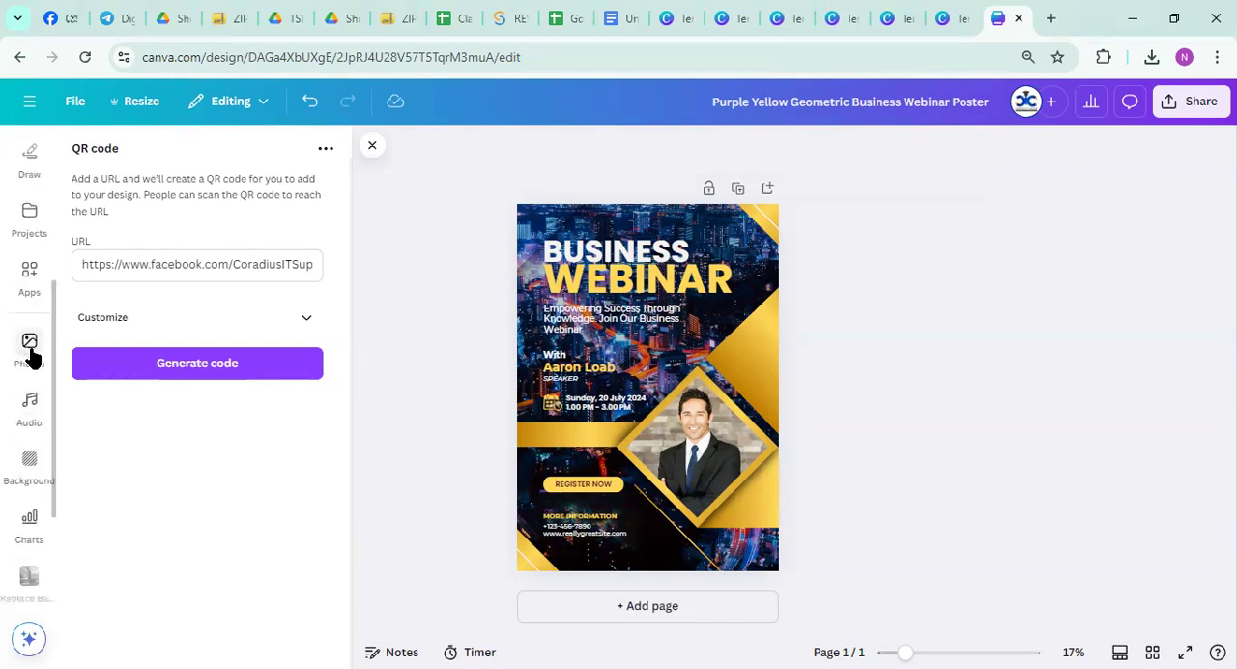
click(29, 290)
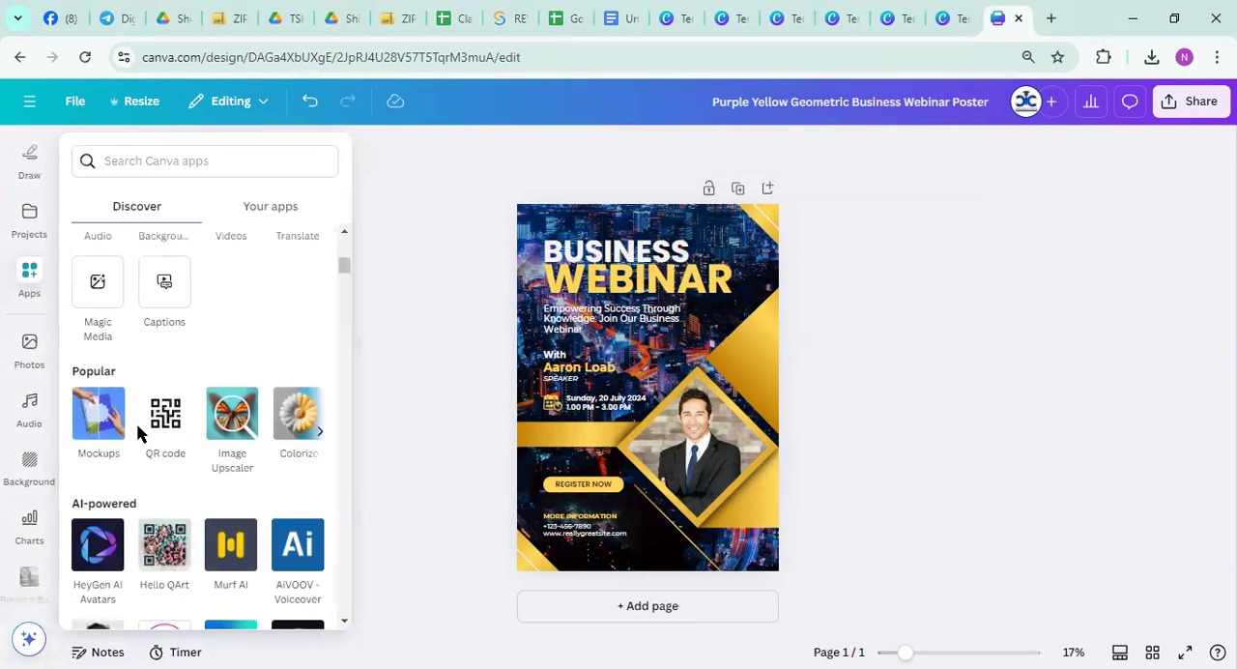
Browse the AI-powered apps in the Canva apps catalogue and return to the Popular apps
scroll(167, 416, down, 1)
scroll(166, 411, down, 10)
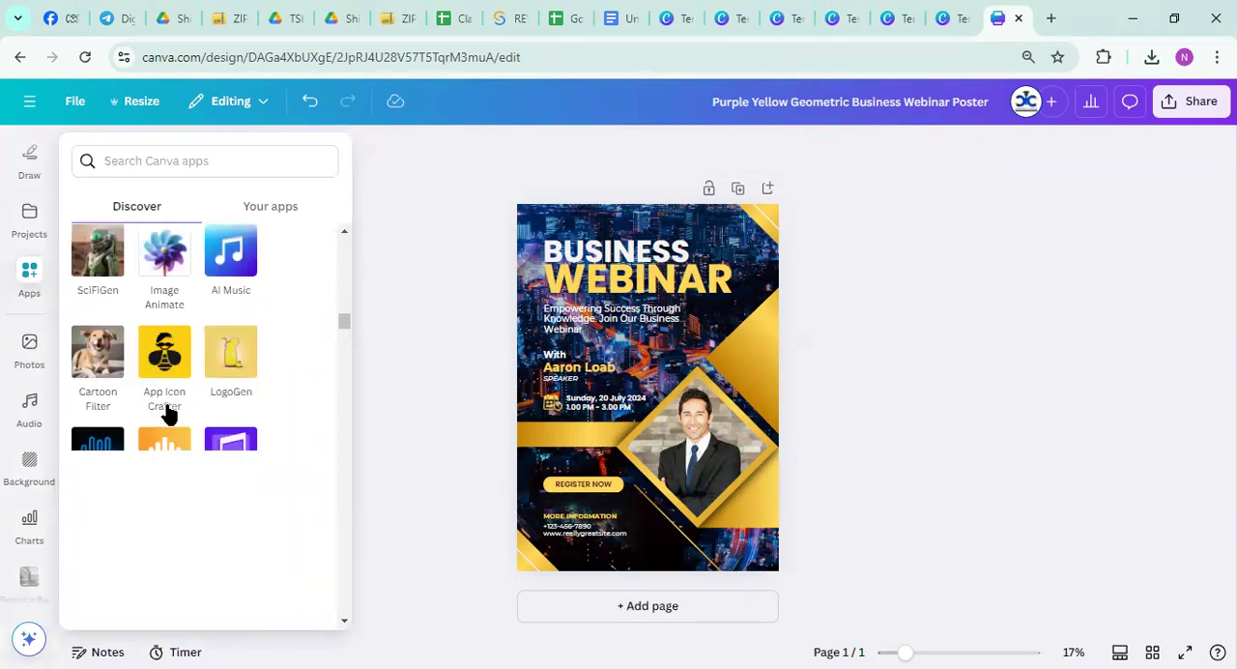
scroll(167, 410, down, 4)
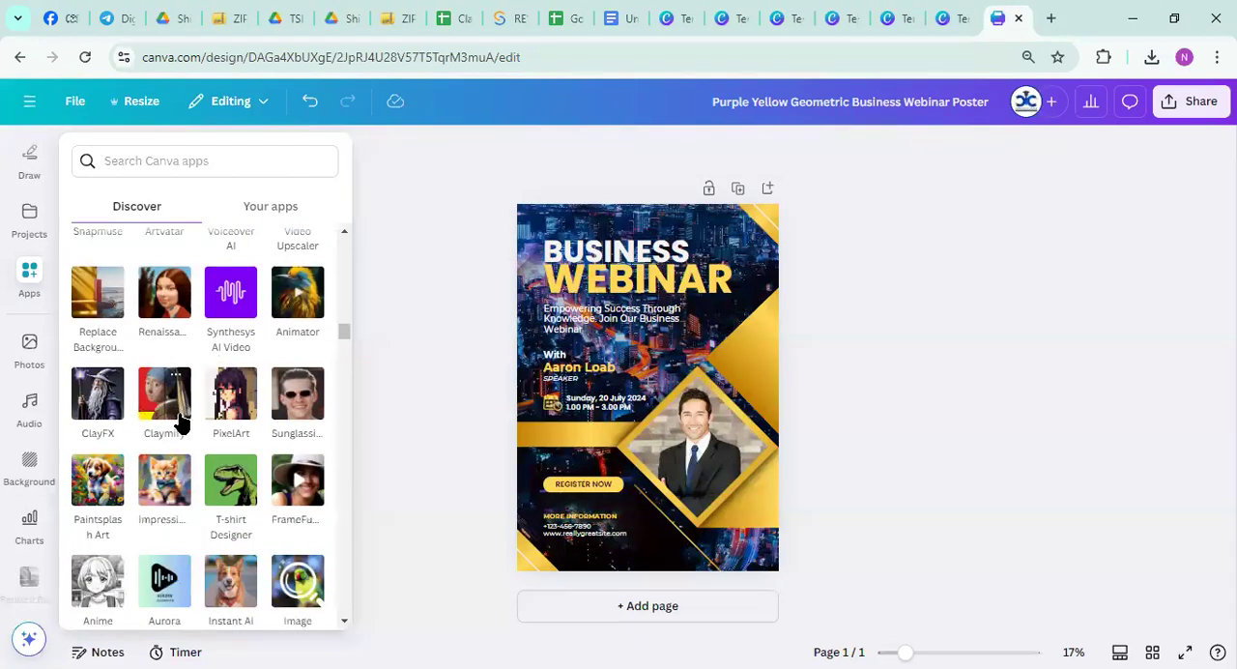
scroll(181, 422, down, 5)
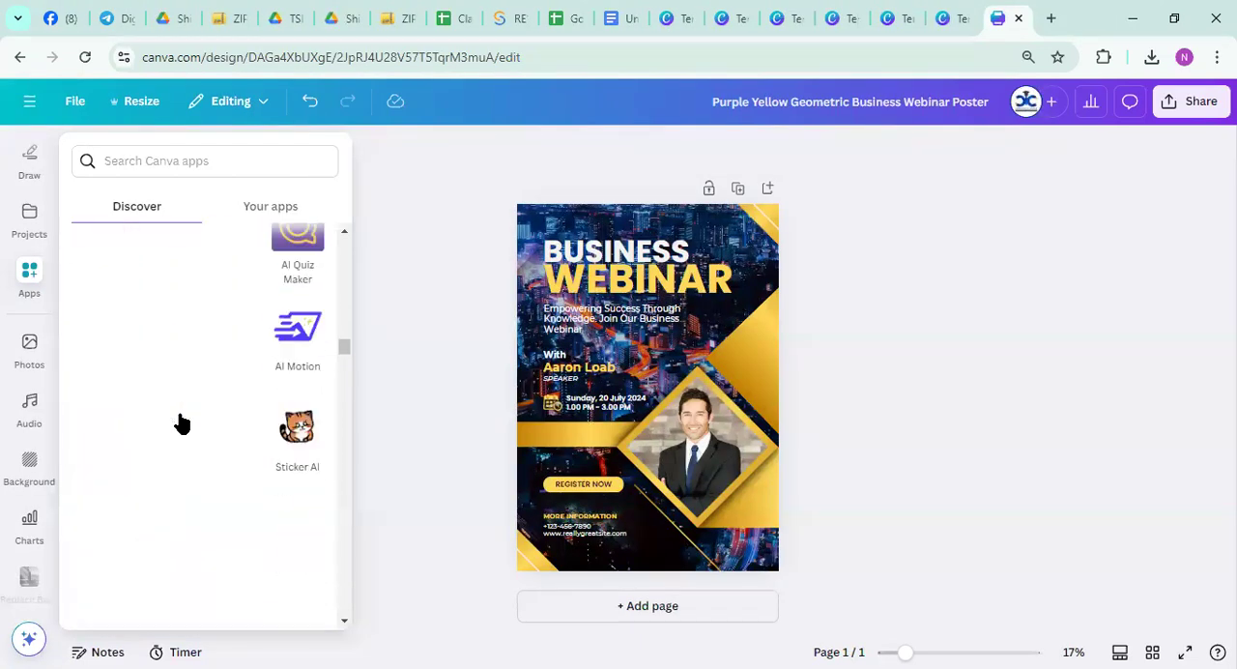
scroll(180, 422, up, 10)
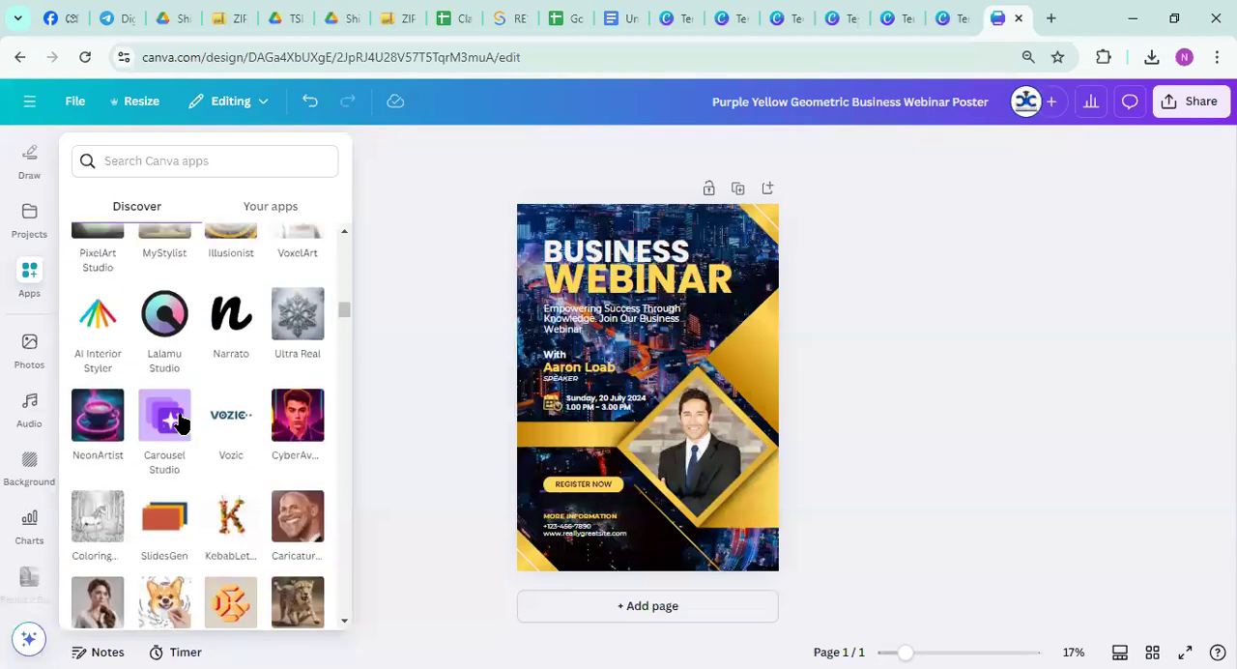
scroll(181, 422, up, 5)
scroll(180, 422, down, 8)
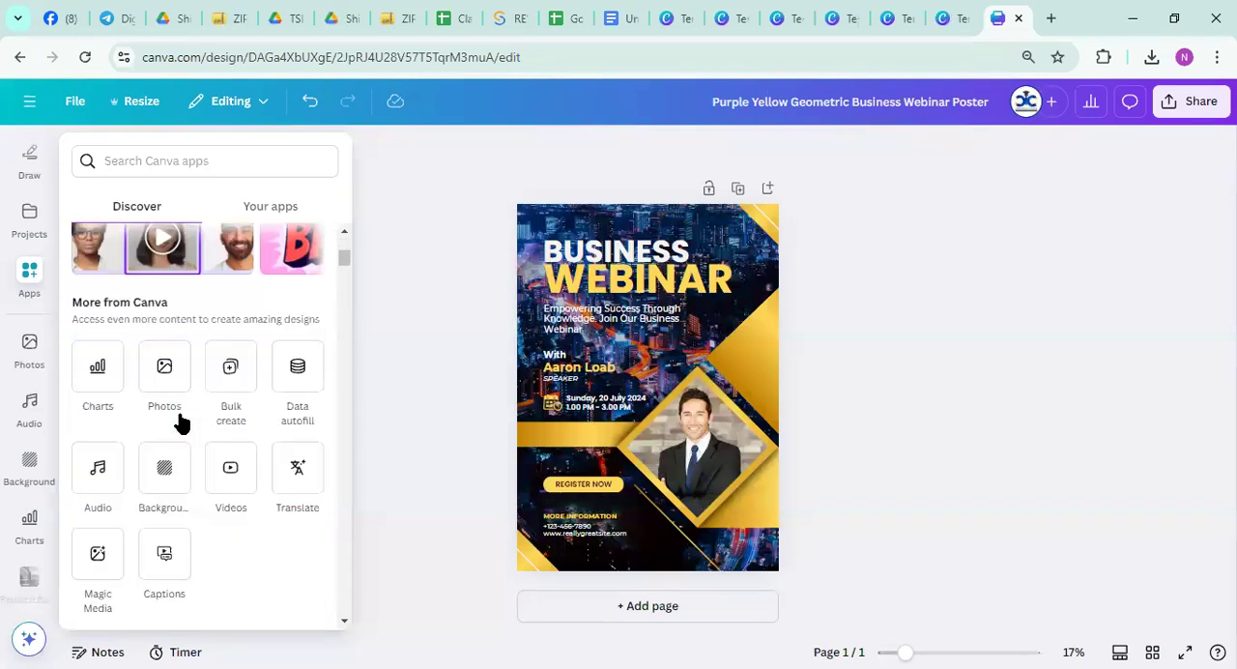
scroll(179, 422, up, 3)
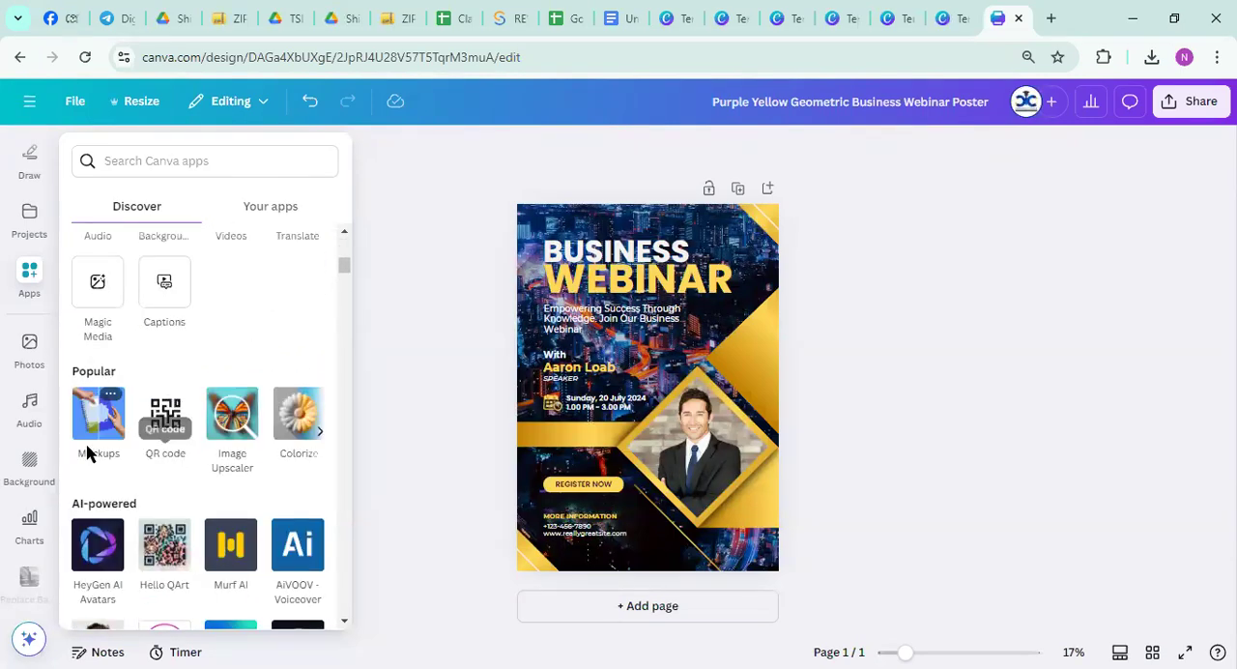
Open the Mockups app from the Popular apps to view its mockup categories, and return to the apps catalogue
scroll(232, 532, down, 1)
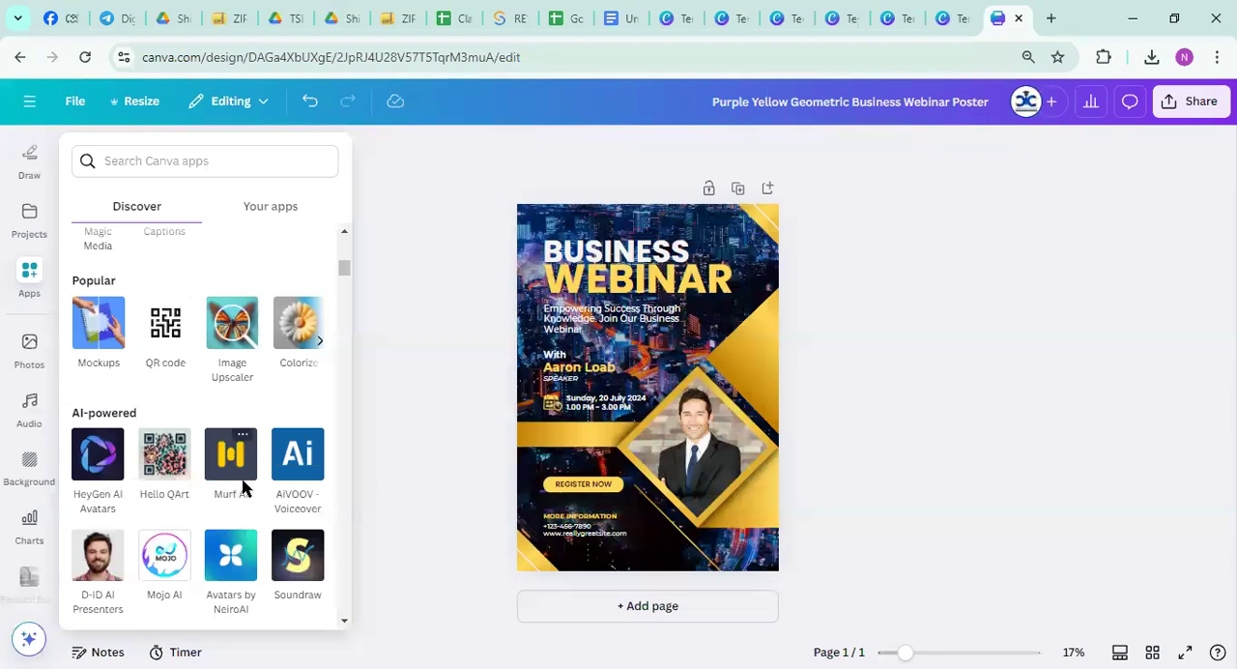
click(98, 350)
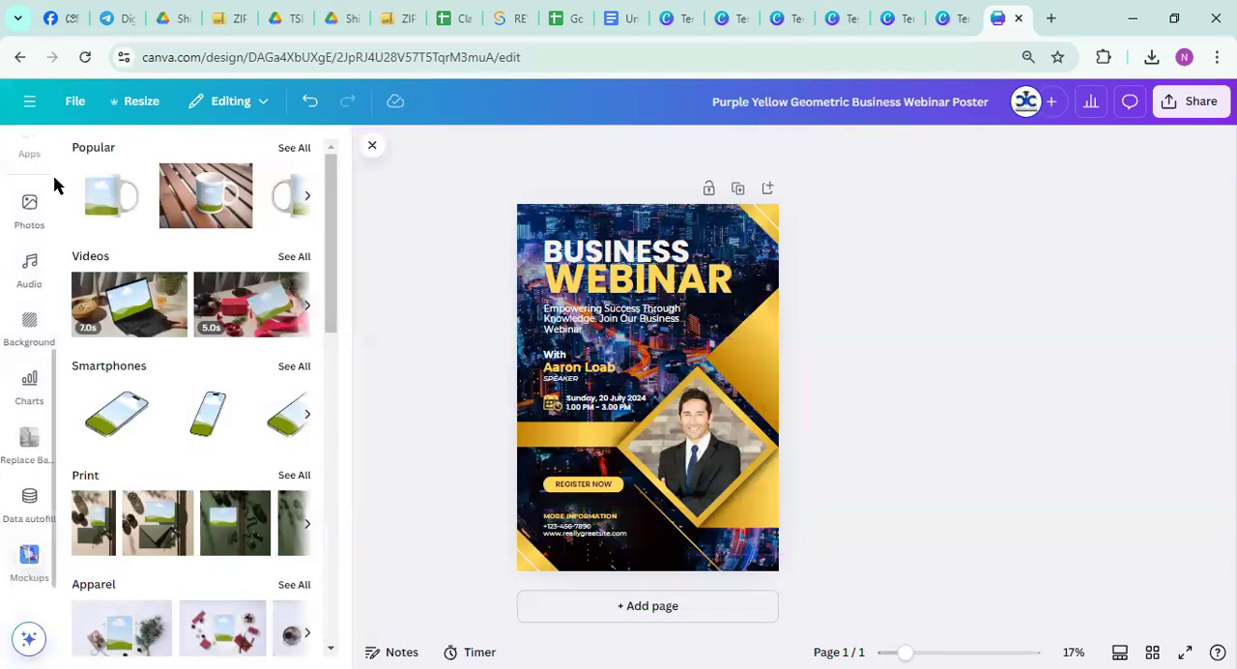
scroll(27, 410, up, 3)
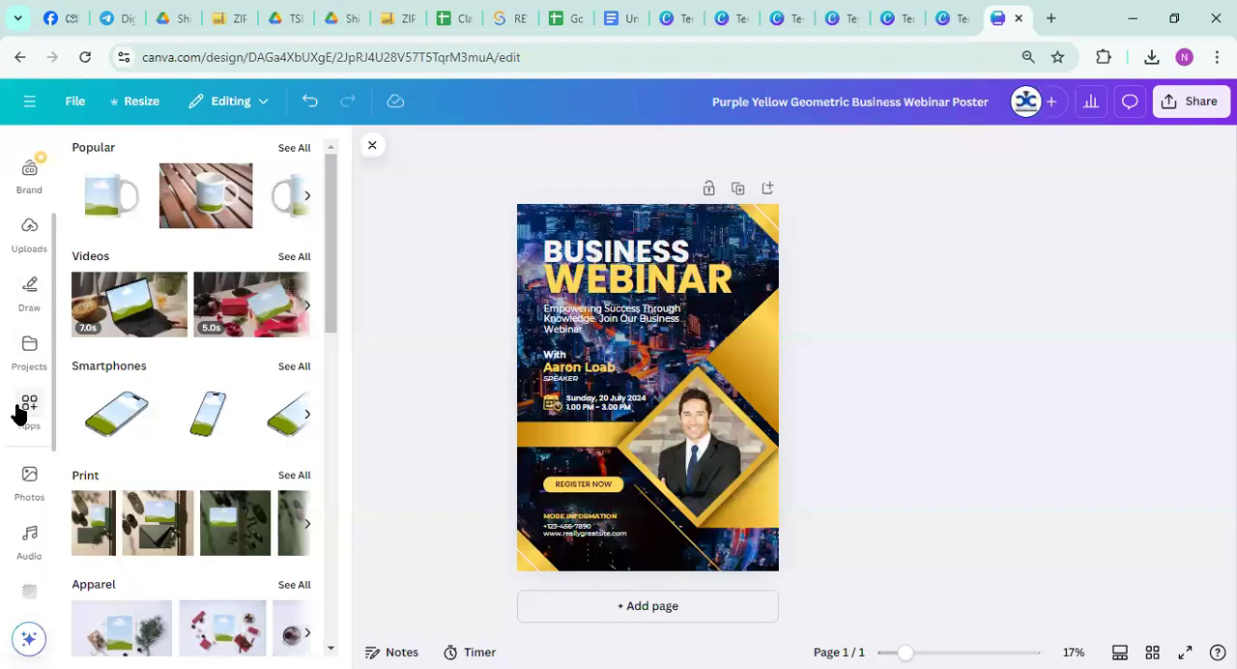
click(47, 415)
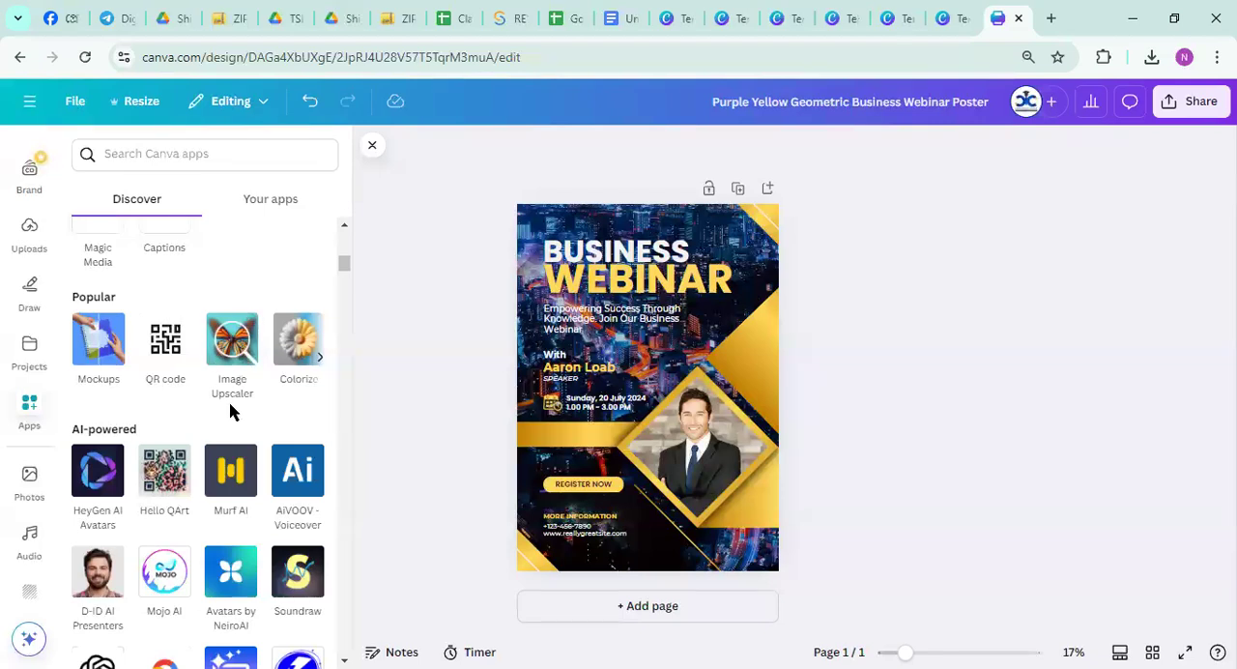
Page through more Popular apps and examine the rest of the apps catalogue, ending at the More from Canva section
click(320, 363)
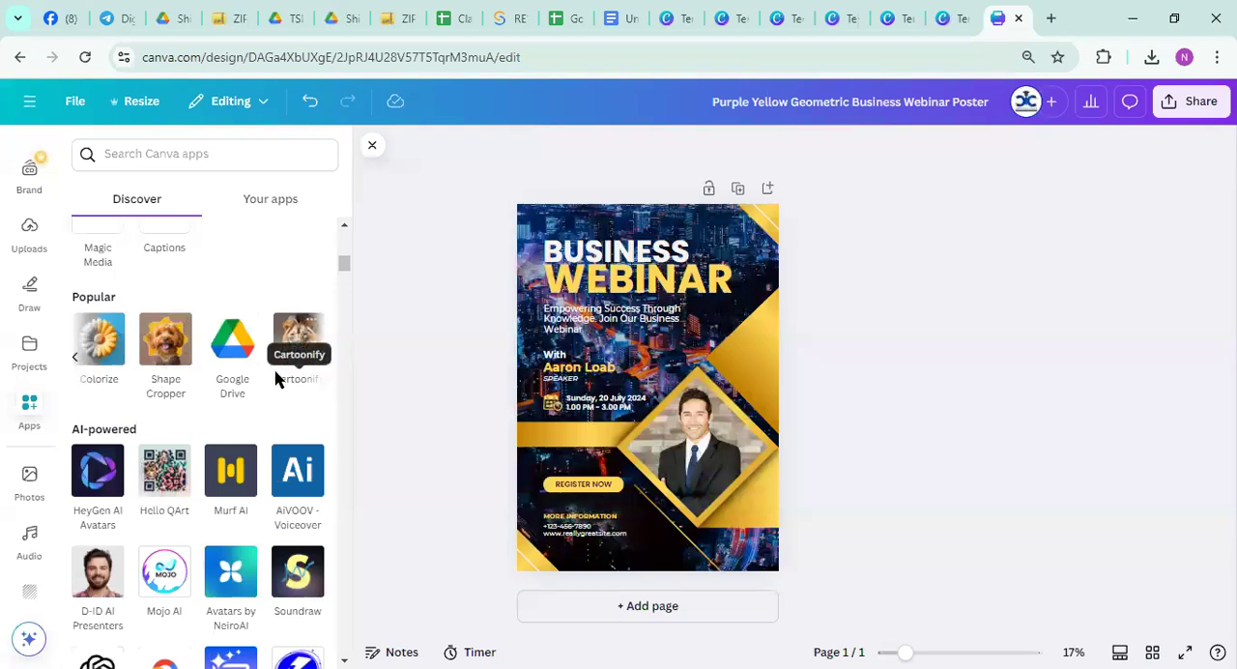
scroll(276, 377, down, 15)
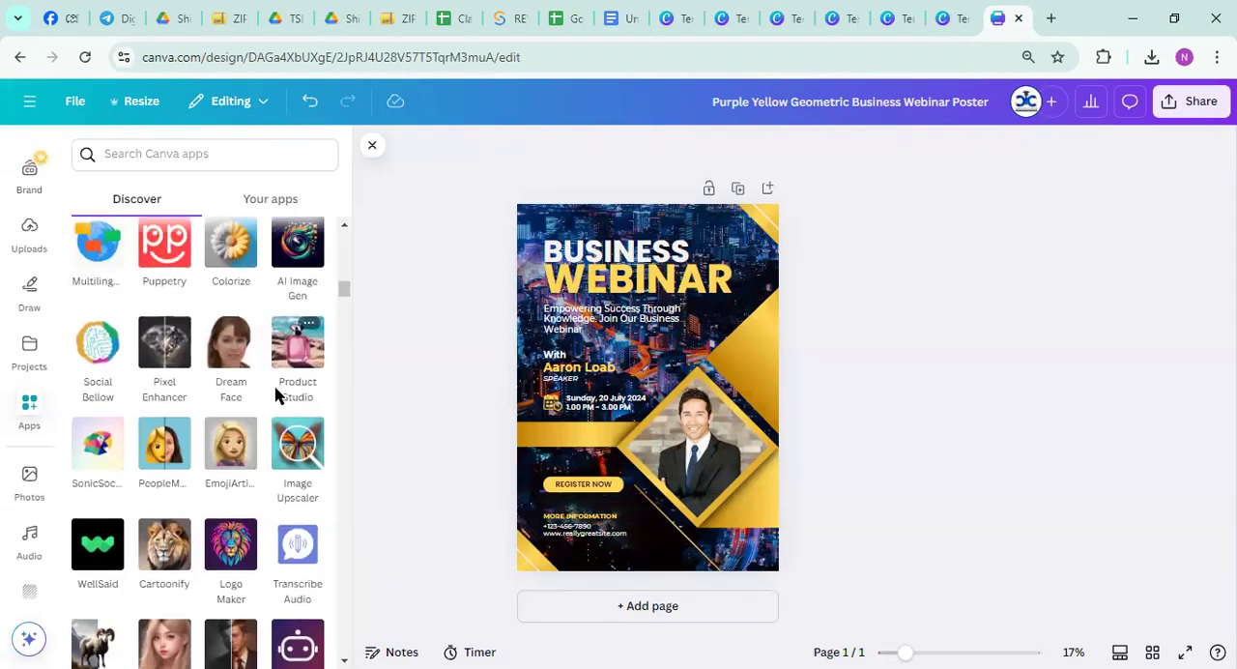
scroll(275, 406, down, 4)
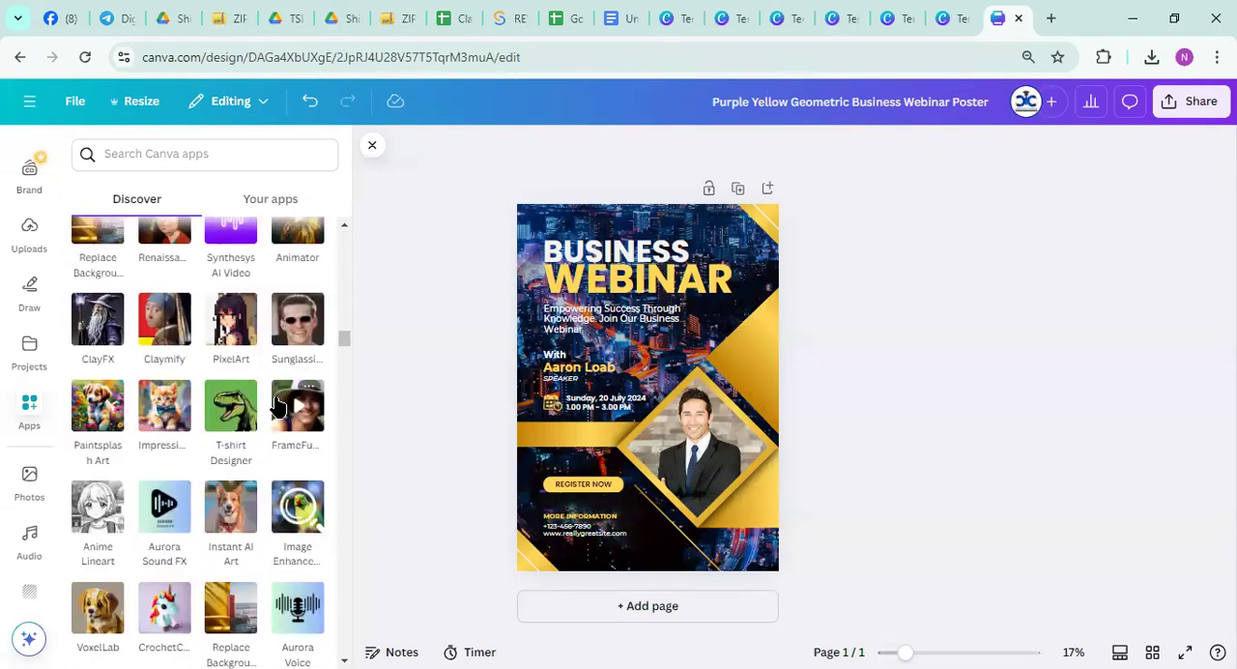
scroll(276, 406, down, 12)
scroll(277, 406, down, 10)
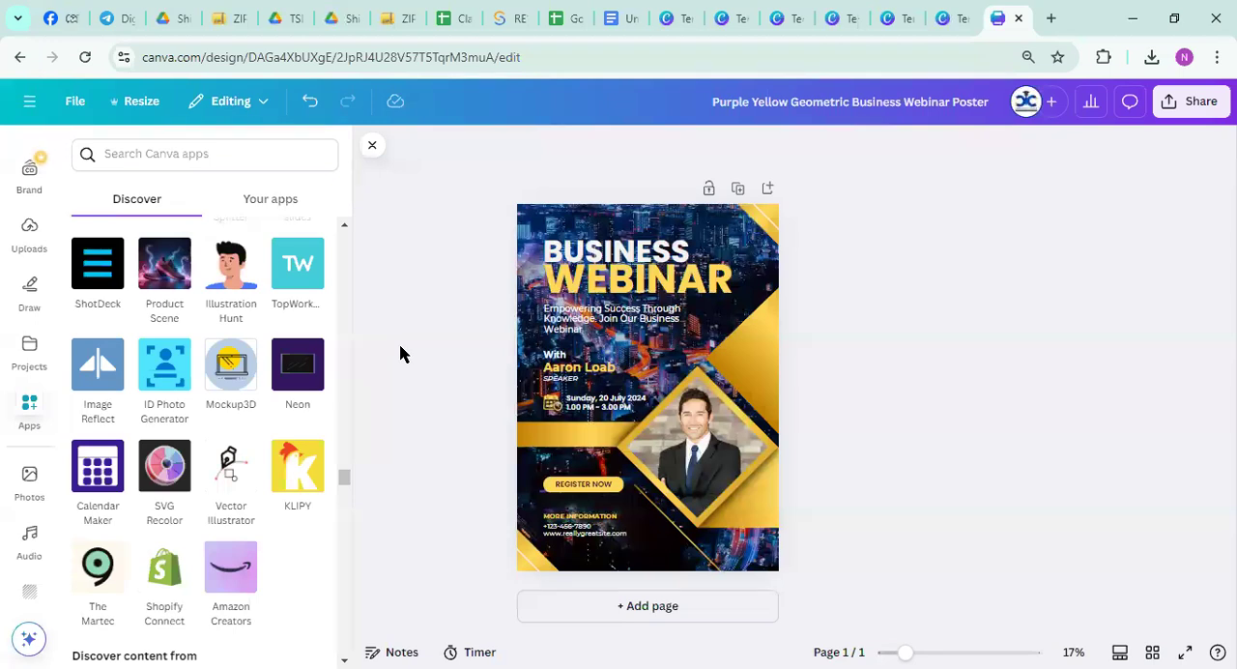
scroll(224, 437, down, 5)
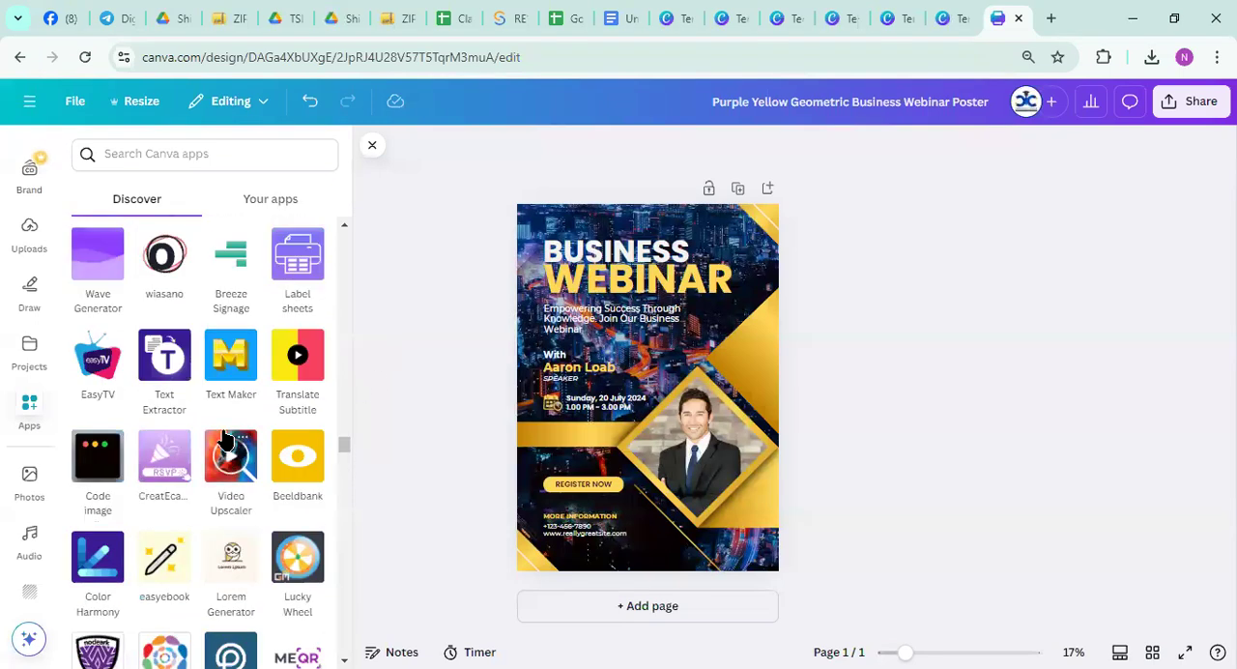
scroll(224, 437, down, 10)
scroll(223, 438, down, 10)
scroll(222, 438, up, 20)
scroll(224, 440, down, 4)
scroll(188, 450, down, 5)
scroll(183, 498, up, 3)
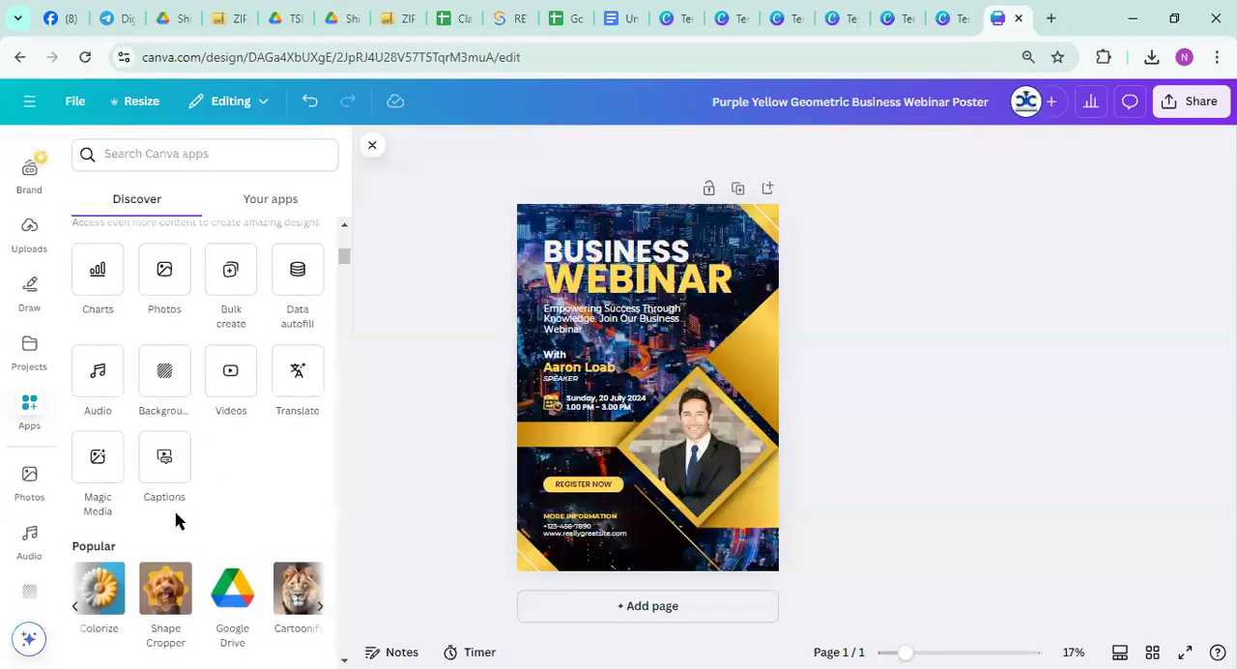
Advance the Popular apps to the Logo Maker and look over the first AI-powered apps
scroll(155, 533, down, 1)
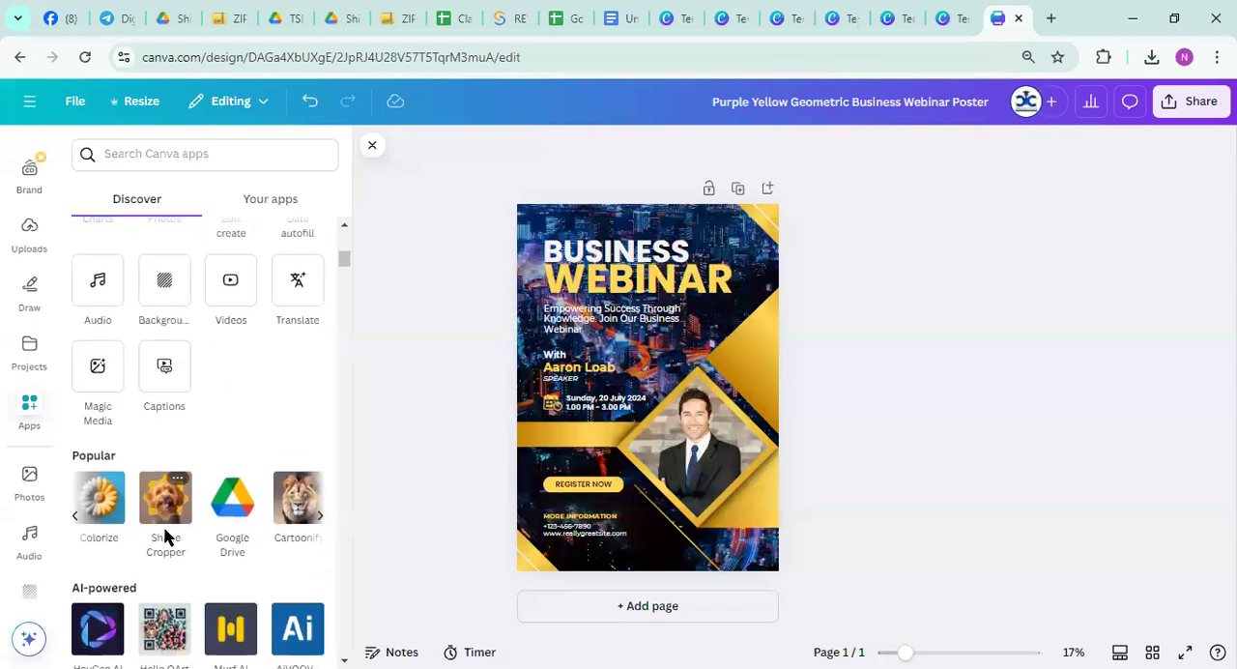
click(322, 522)
scroll(183, 599, down, 1)
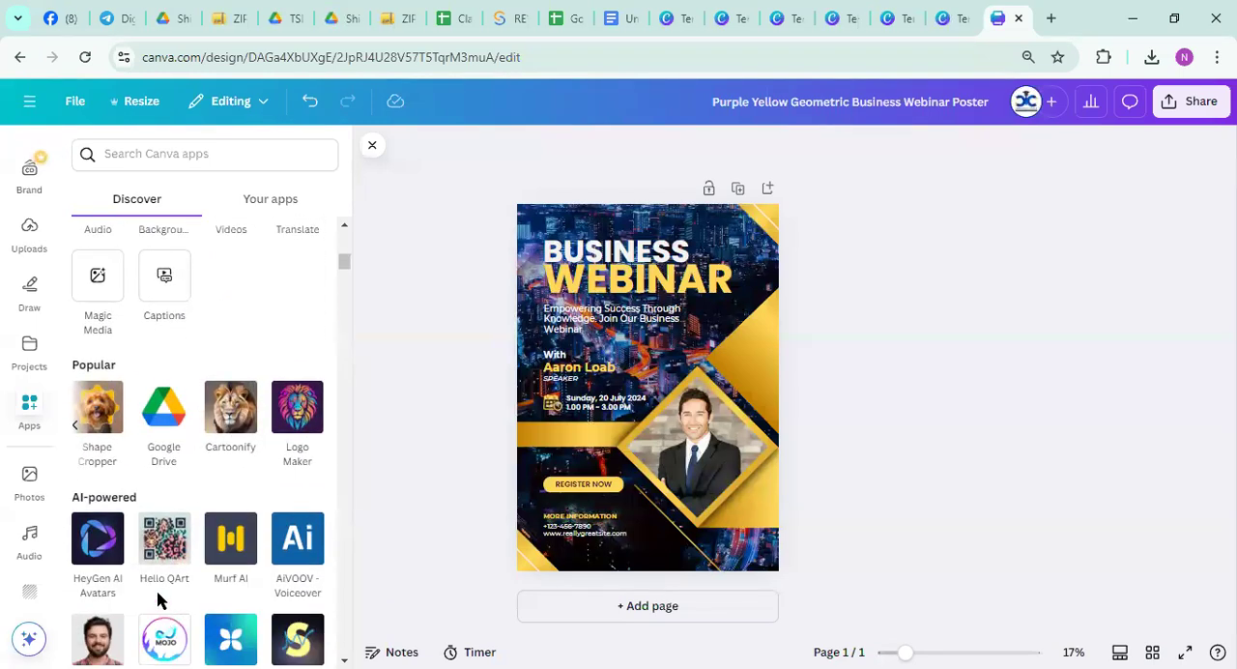
scroll(216, 524, down, 3)
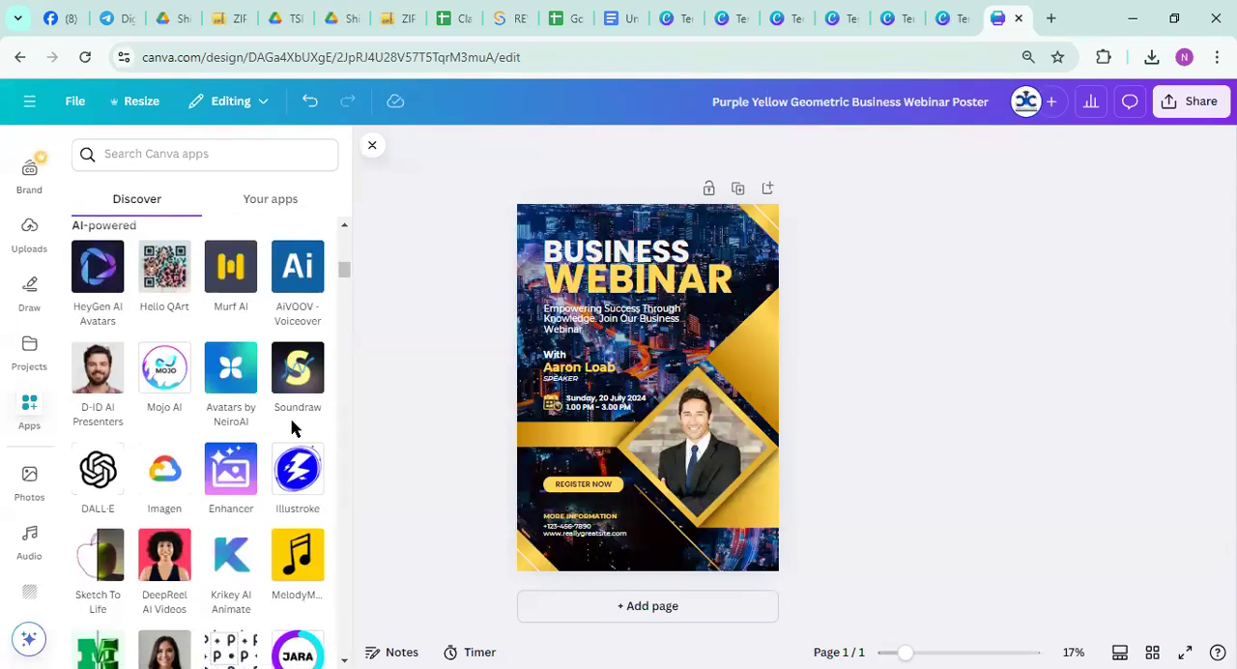
Enlarge the browser page so that the Canva editor and its apps are easier to read
key(ctrl+minus)
key(ctrl+minus)
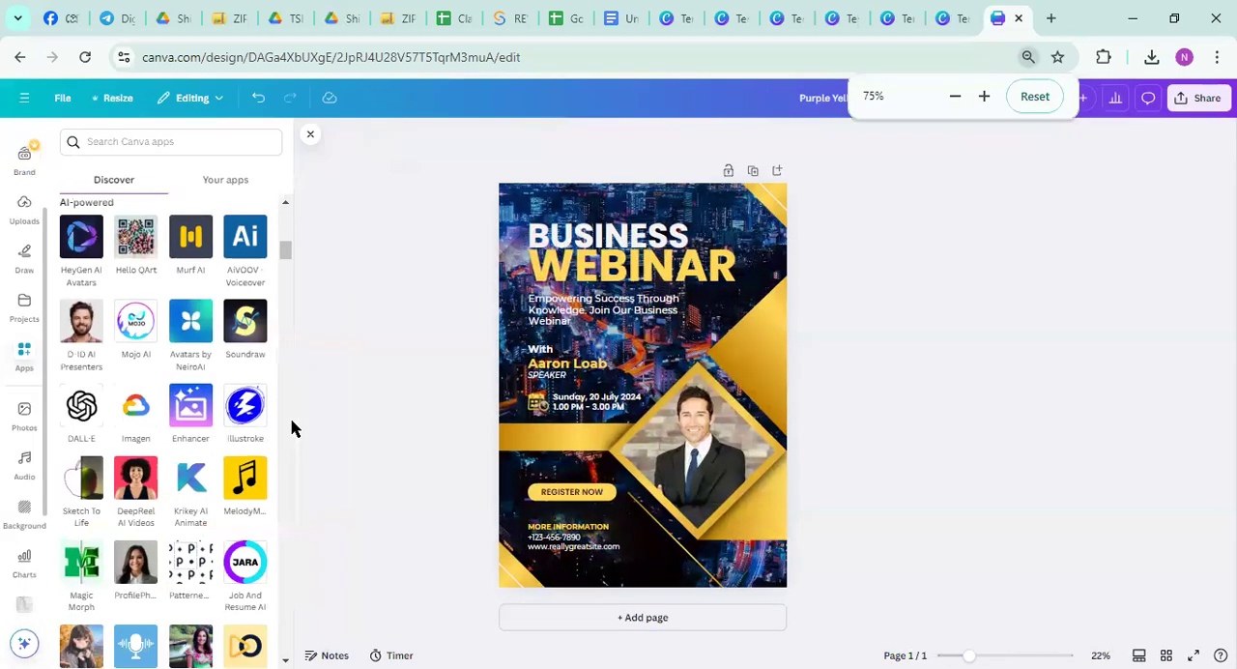
key(ctrl+plus)
key(ctrl+plus)
key(ctrl+plus)
key(ctrl+plus)
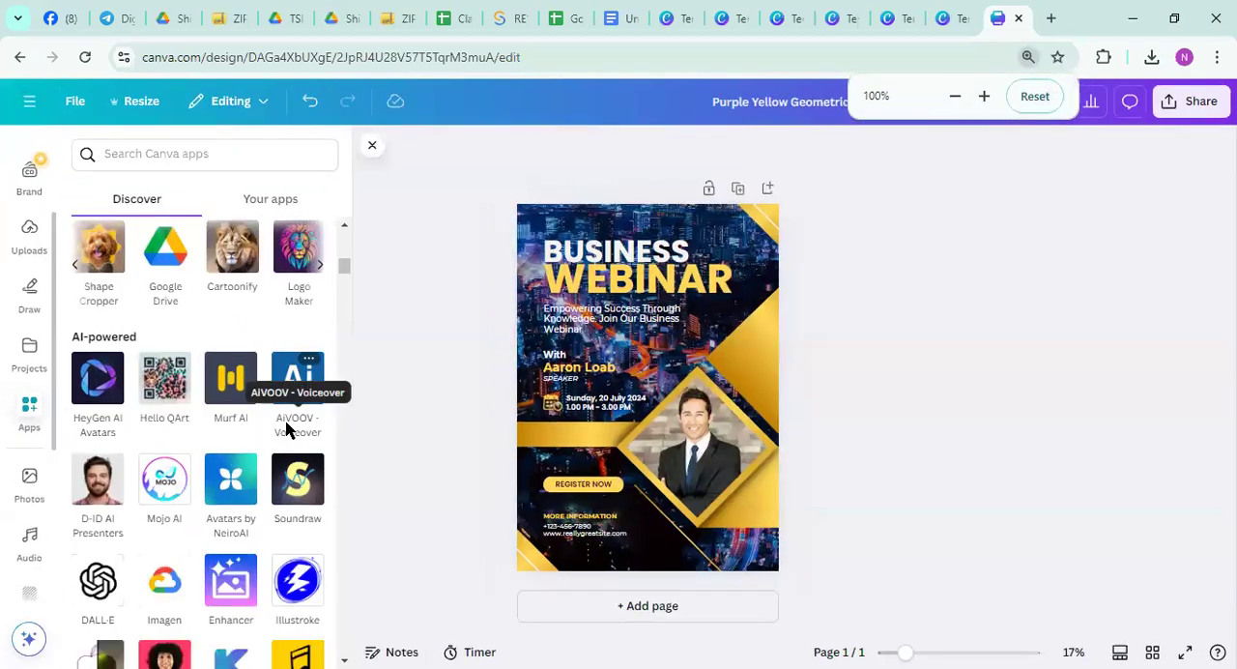
key(ctrl+plus)
key(ctrl+plus)
key(ctrl+plus)
key(ctrl+plus)
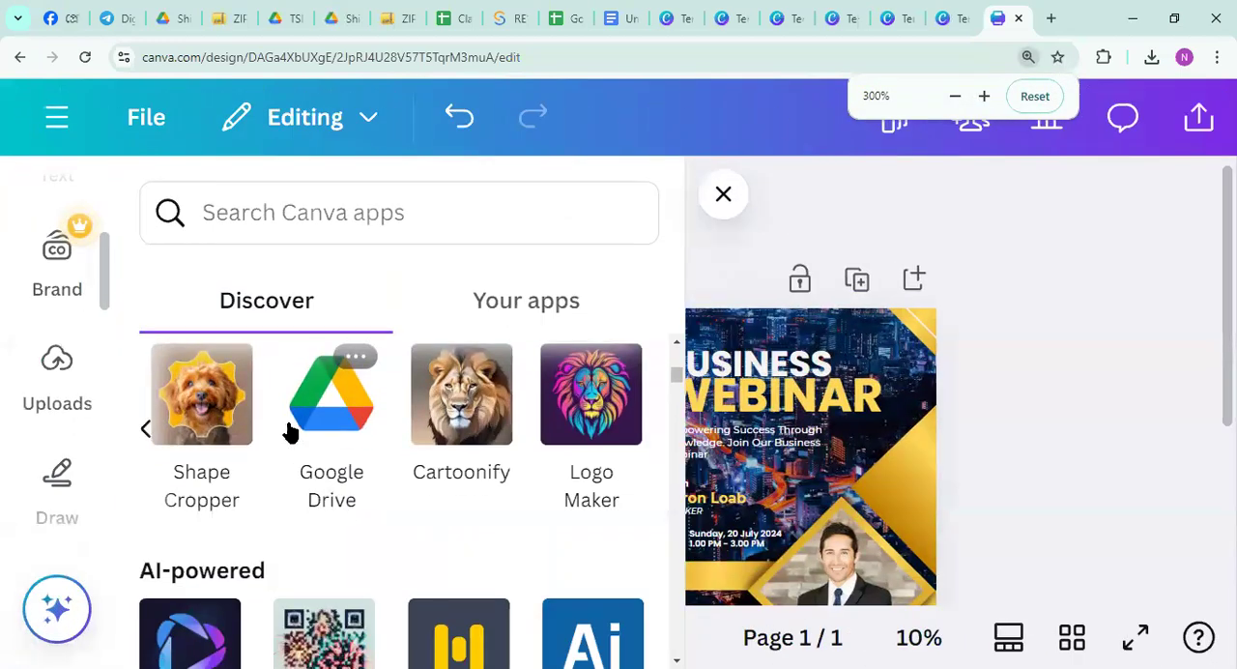
key(ctrl+minus)
key(ctrl+minus)
key(ctrl+minus)
key(ctrl+minus)
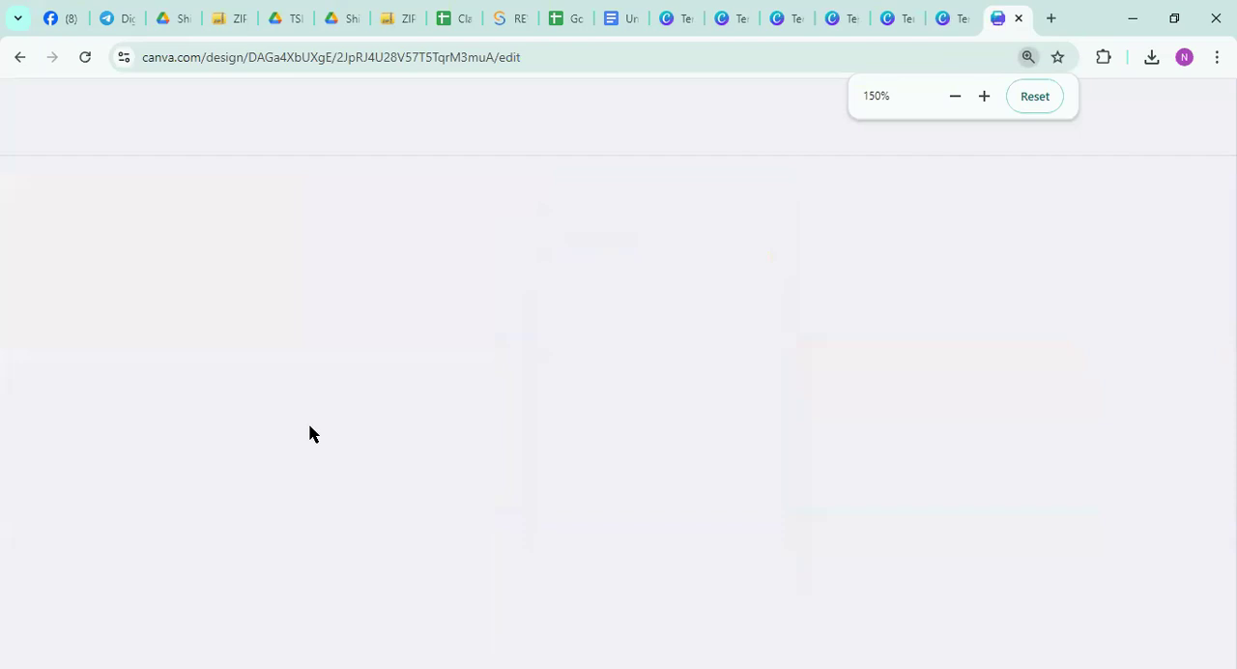
key(ctrl+minus)
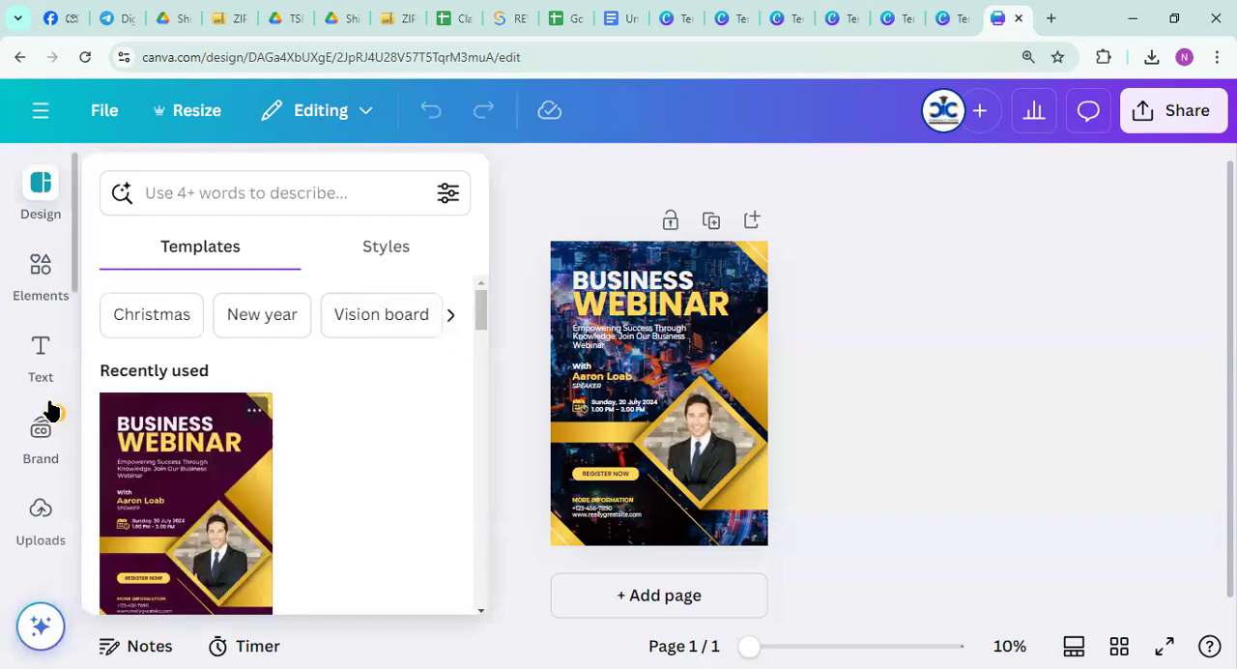
Reopen the Canva apps catalogue and look through the AI-powered apps in the enlarged view
scroll(40, 398, down, 5)
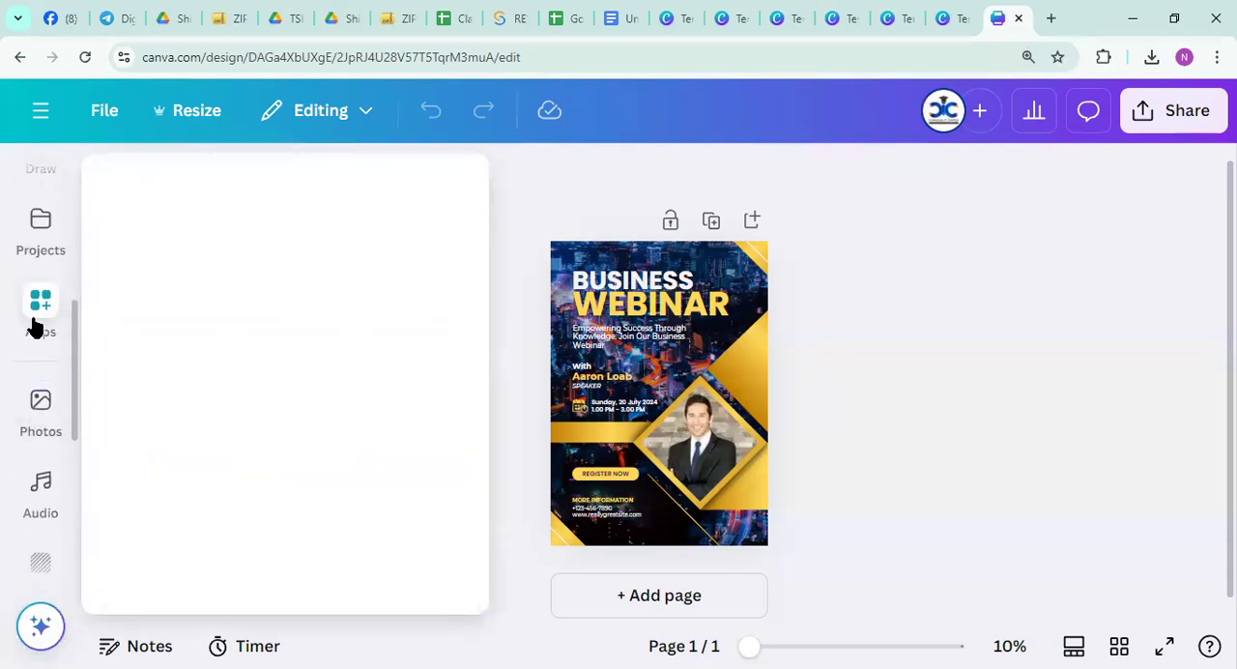
click(34, 326)
scroll(263, 372, down, 5)
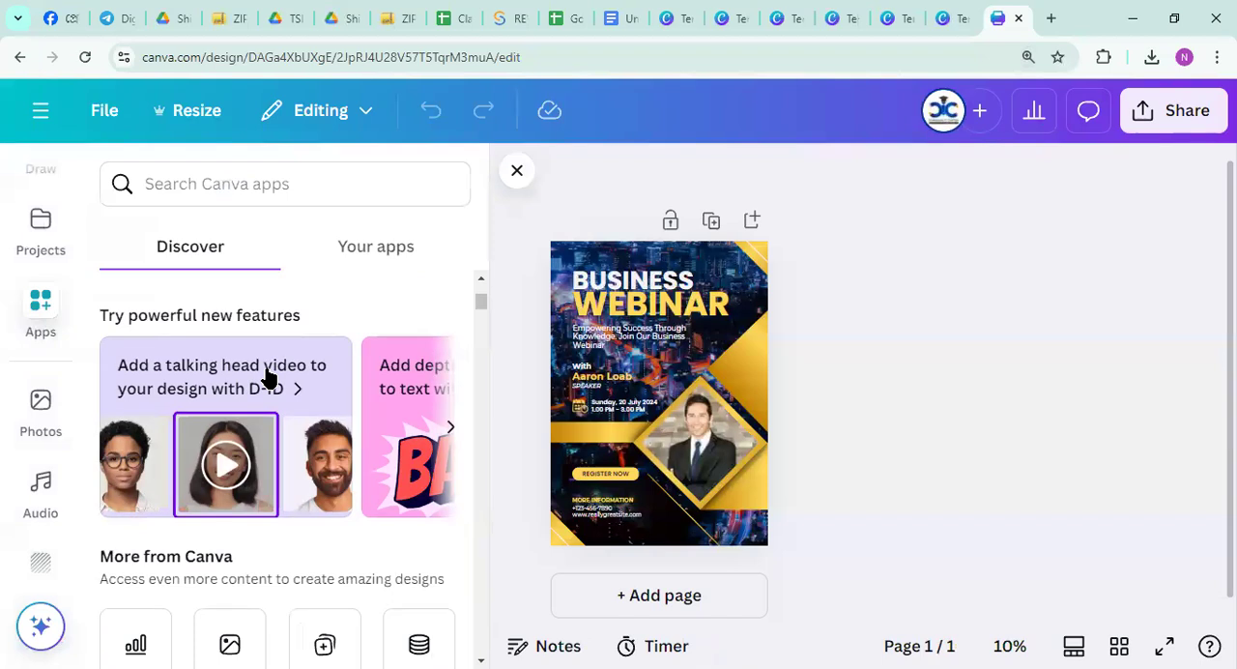
scroll(268, 406, down, 10)
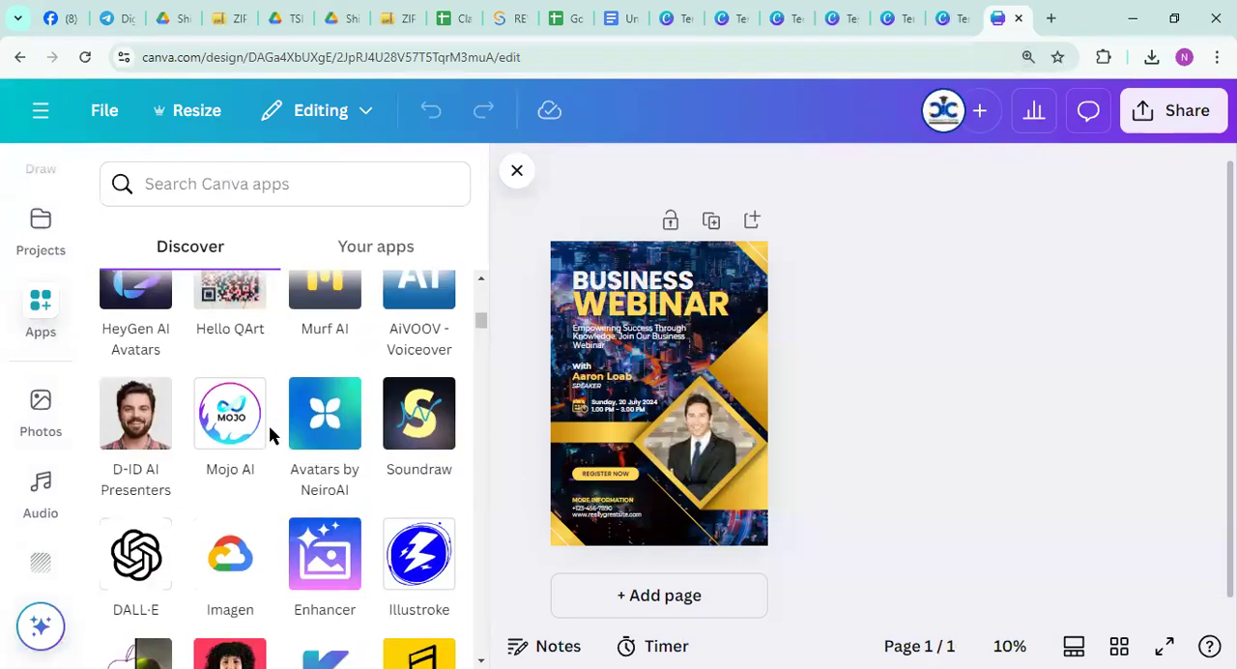
scroll(242, 464, down, 4)
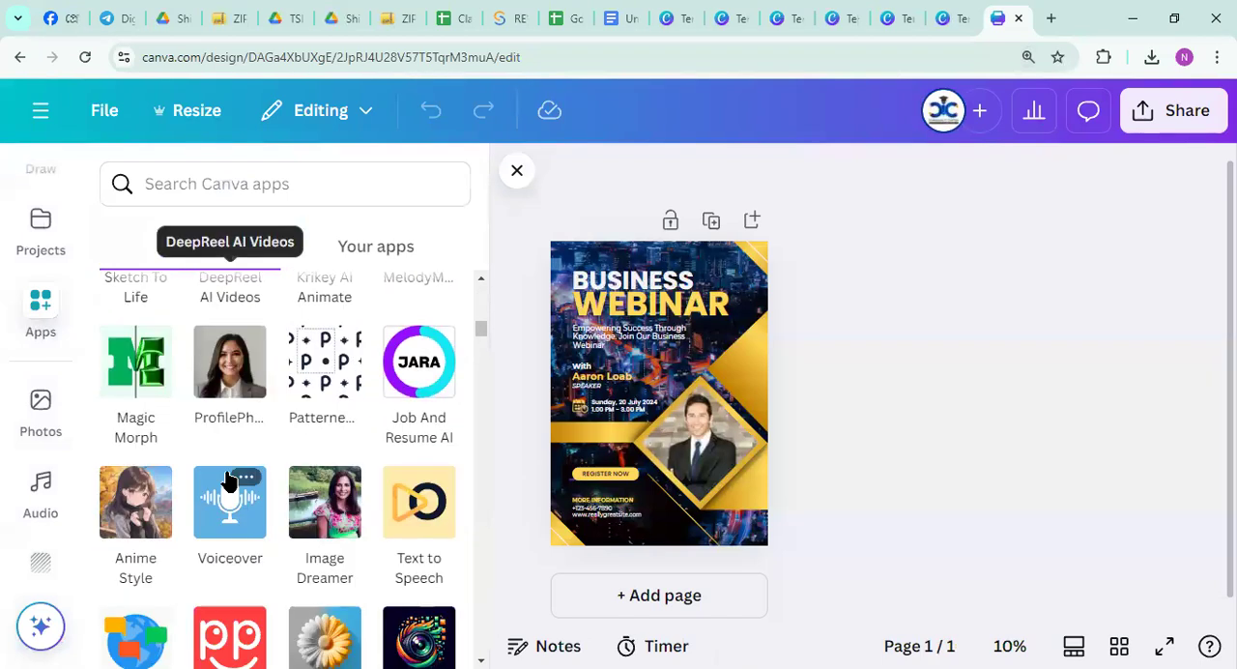
scroll(276, 462, down, 3)
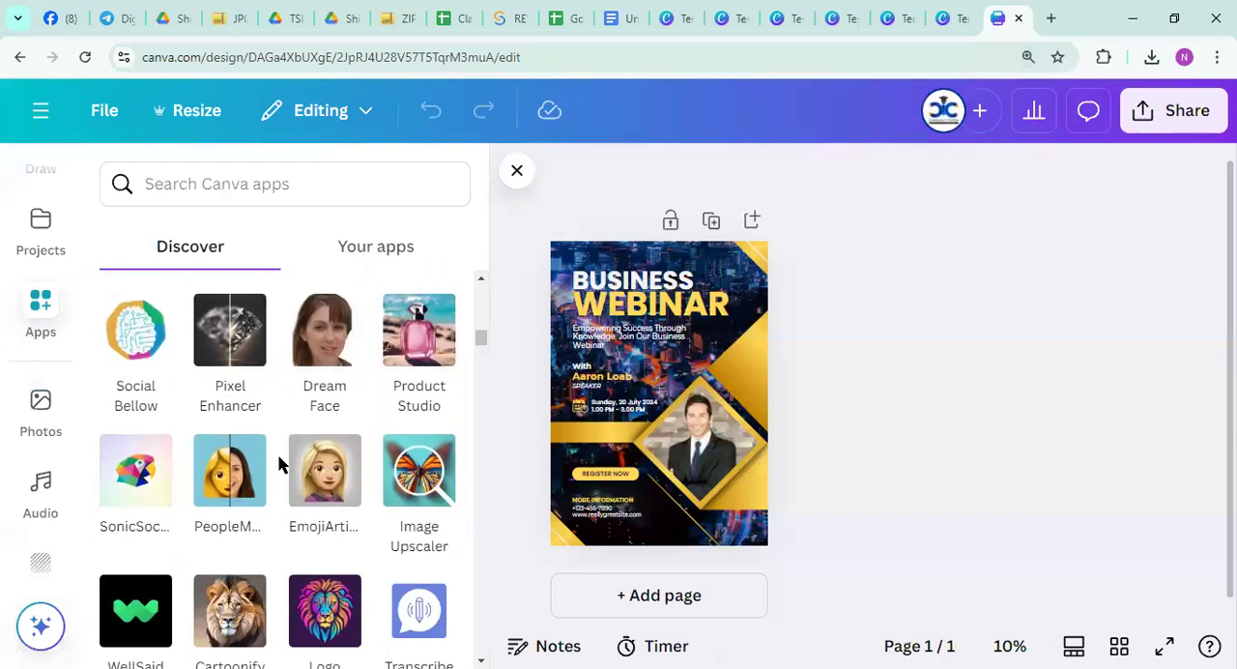
Open the Voiceover app by Autopilot from the AI-powered apps
scroll(284, 463, up, 3)
scroll(225, 390, up, 1)
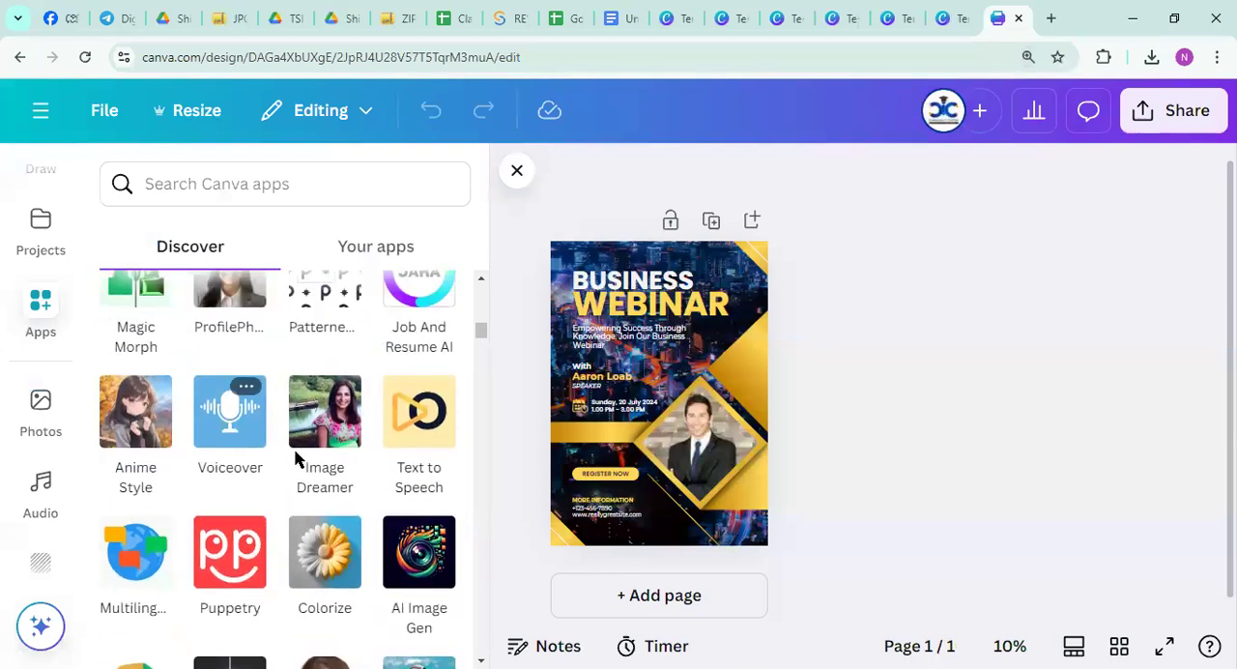
click(220, 428)
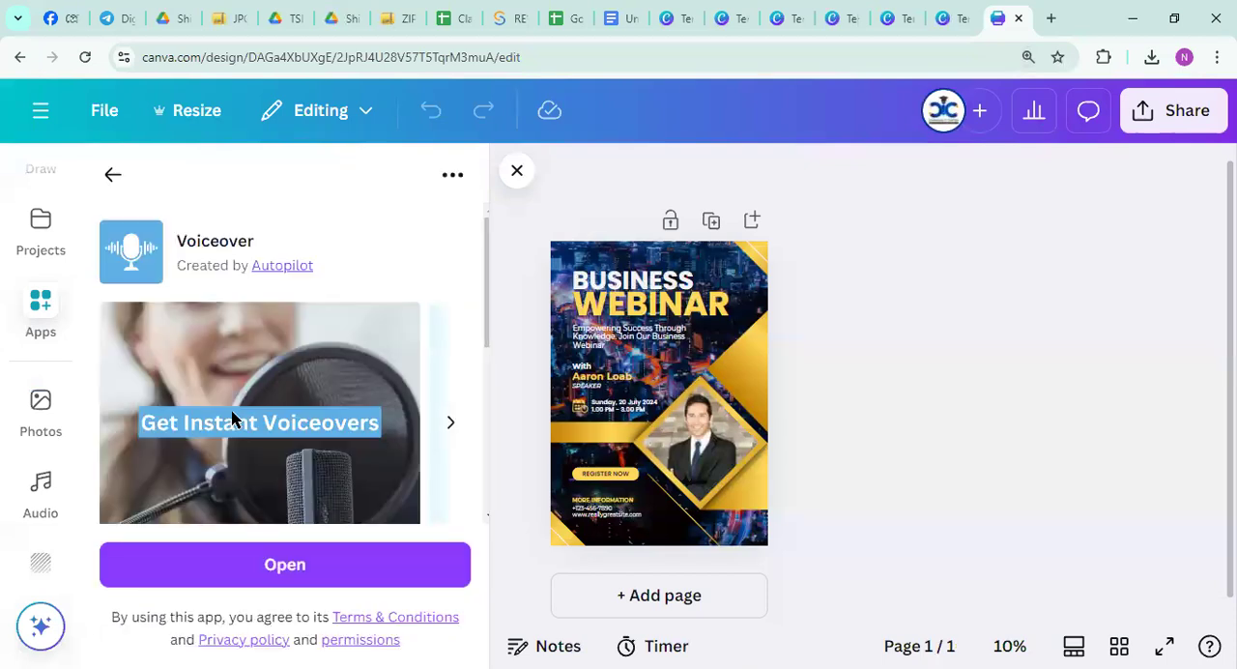
click(292, 569)
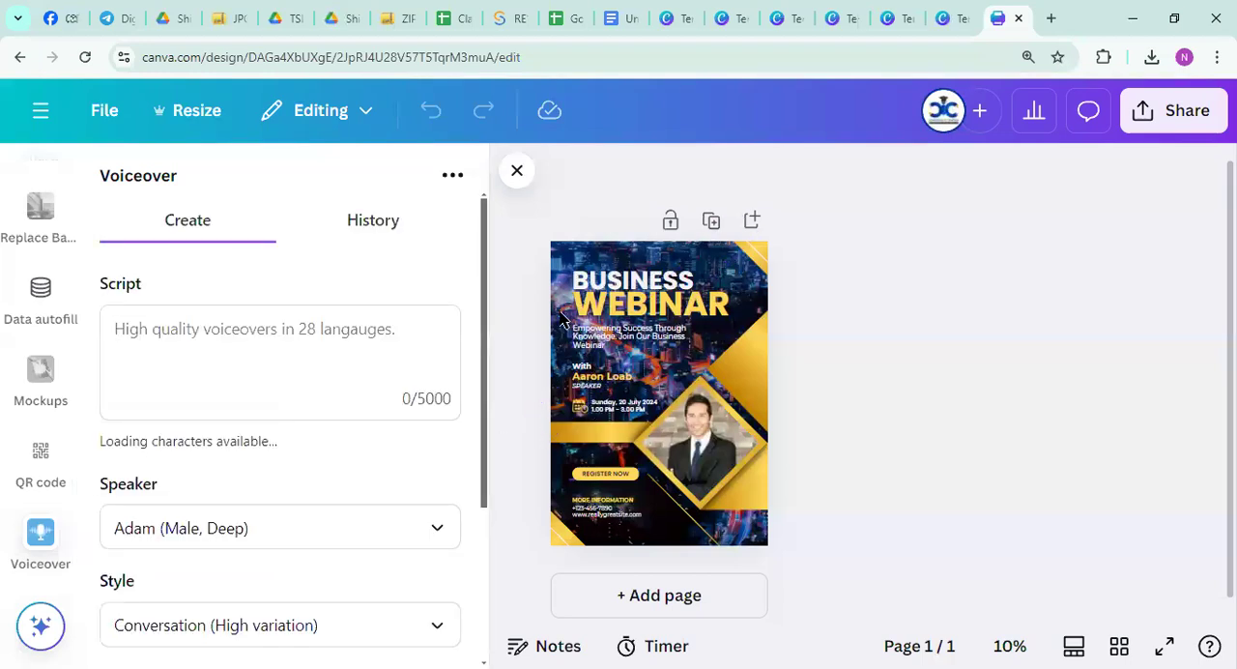
Place the cursor in the voiceover's script field and view the Speaker, Style and sample options
click(572, 259)
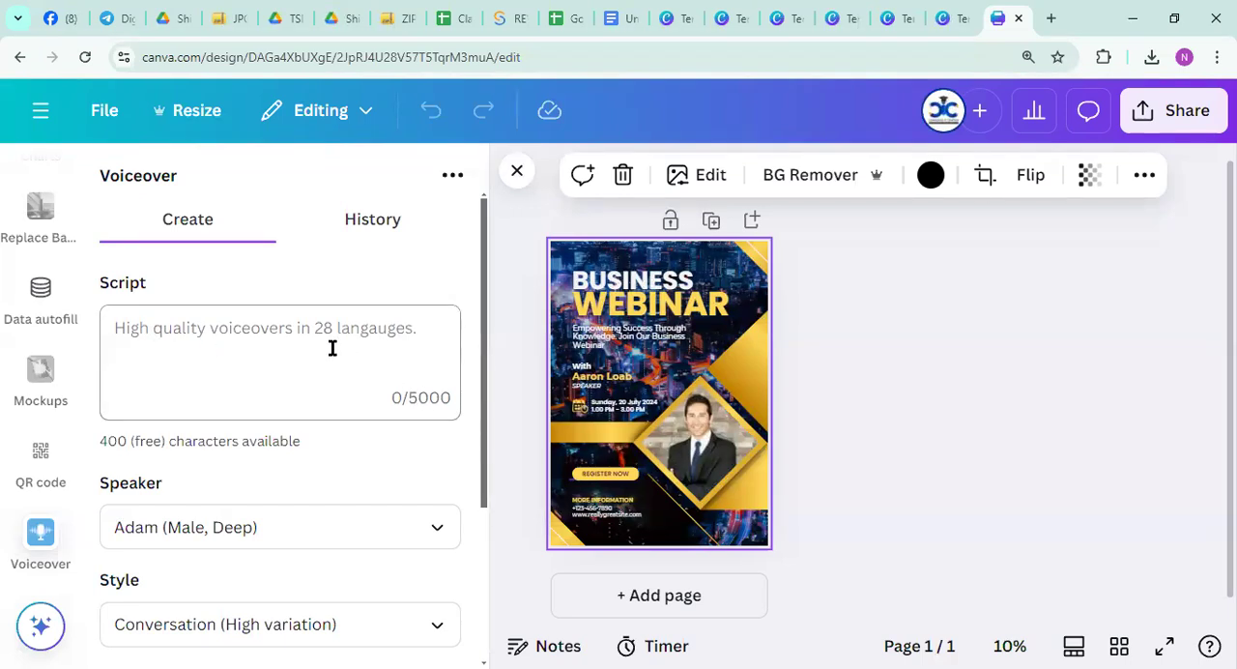
click(136, 327)
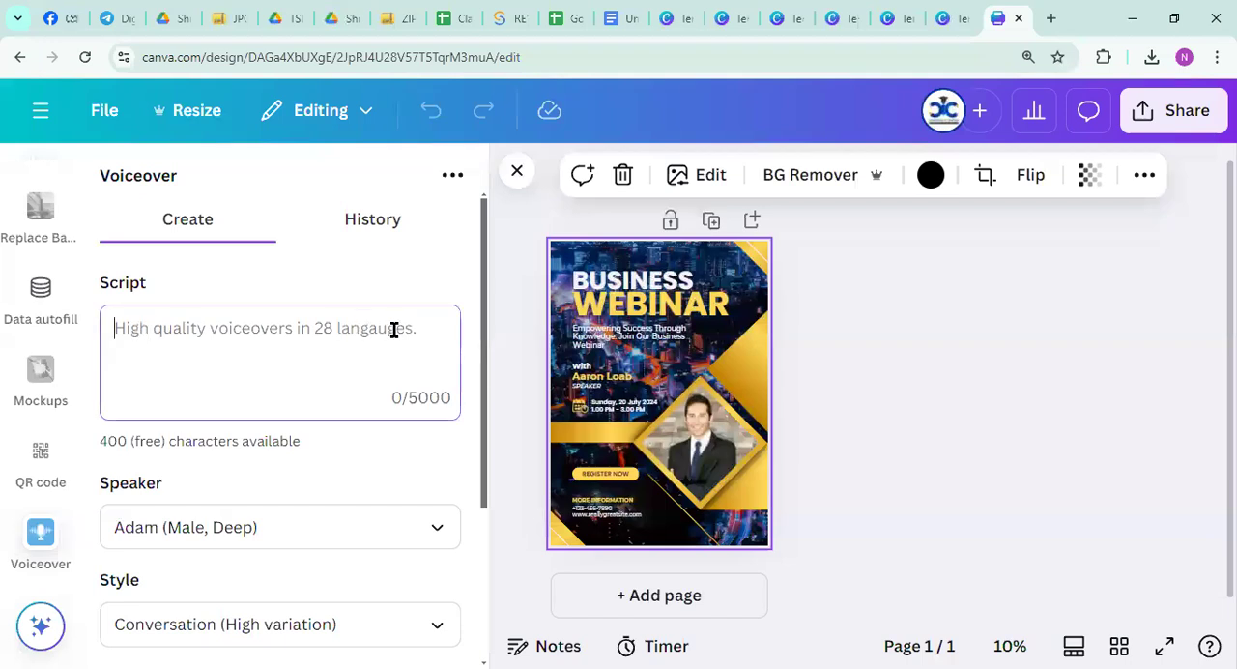
scroll(328, 334, down, 2)
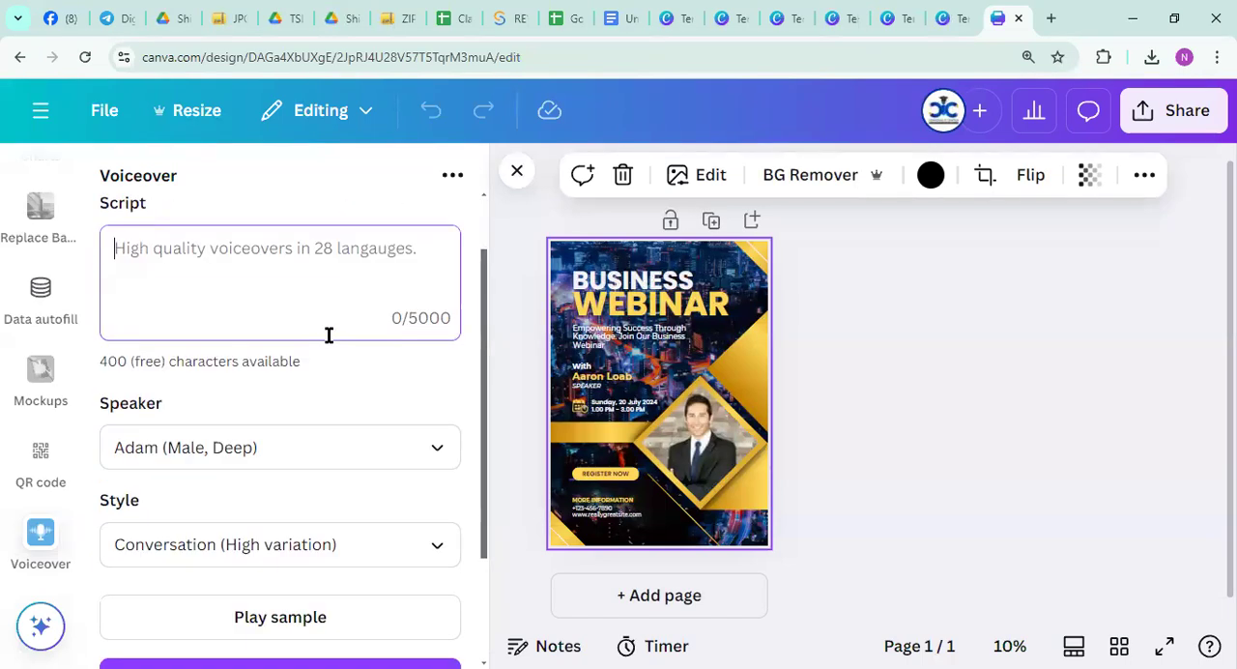
Enter "Happy New Year" as the voiceover script
scroll(290, 325, up, 2)
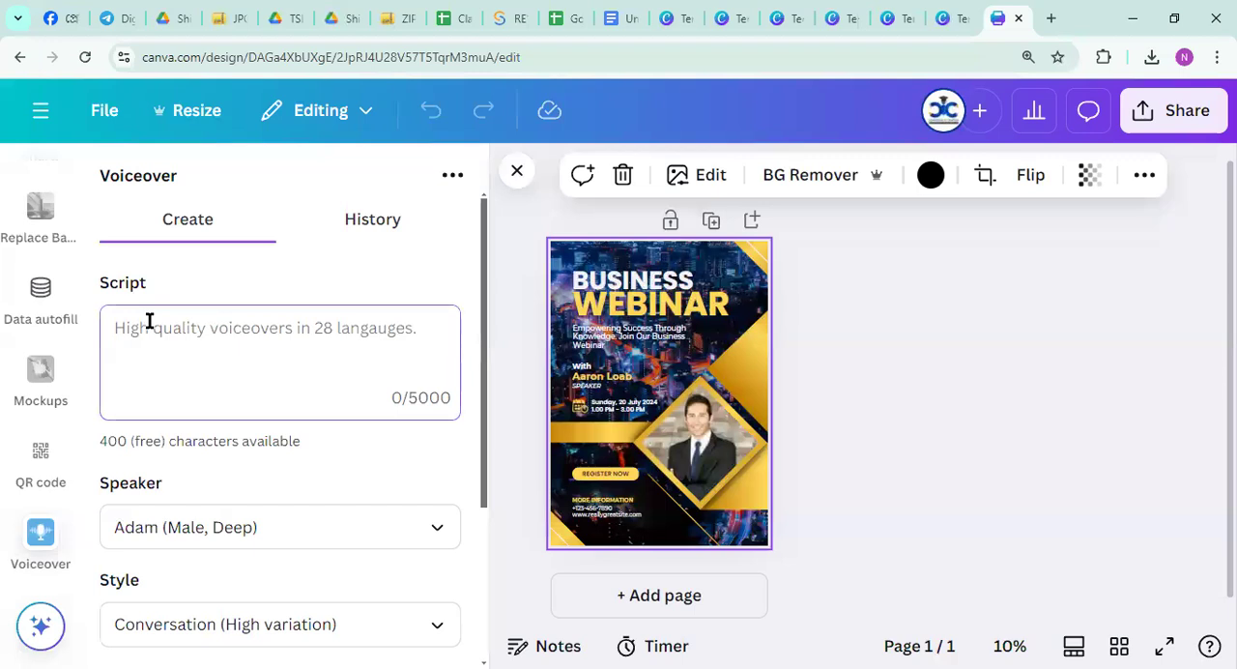
text(Happy New Year)
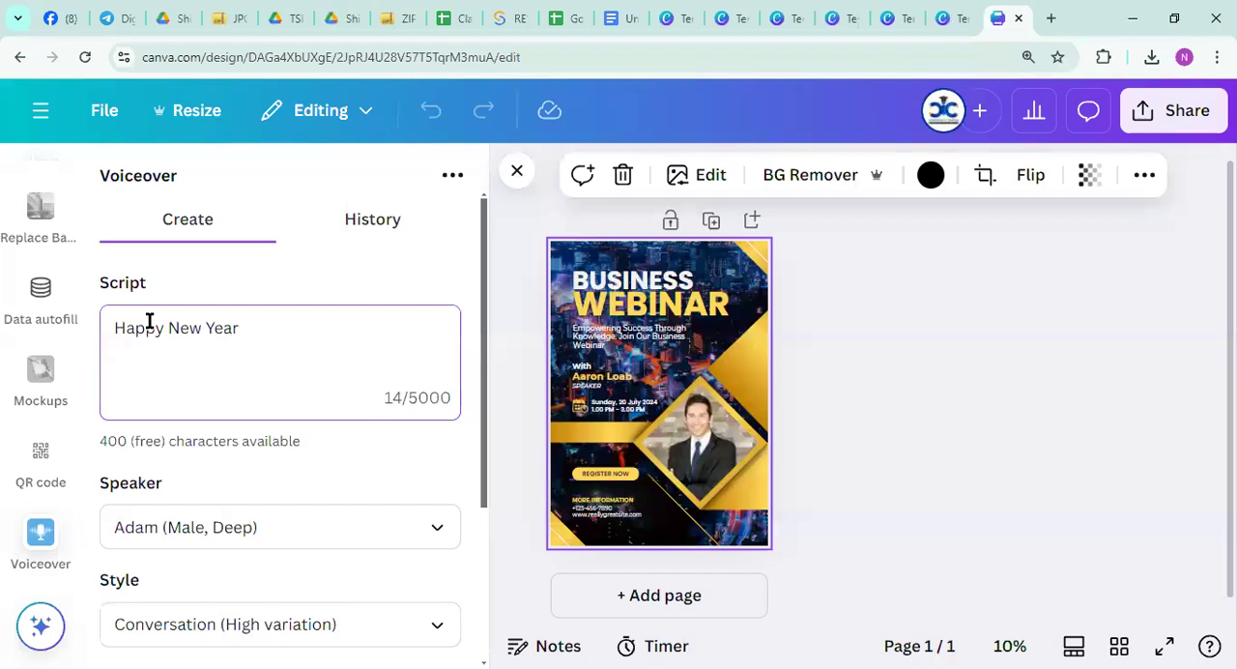
scroll(216, 406, down, 2)
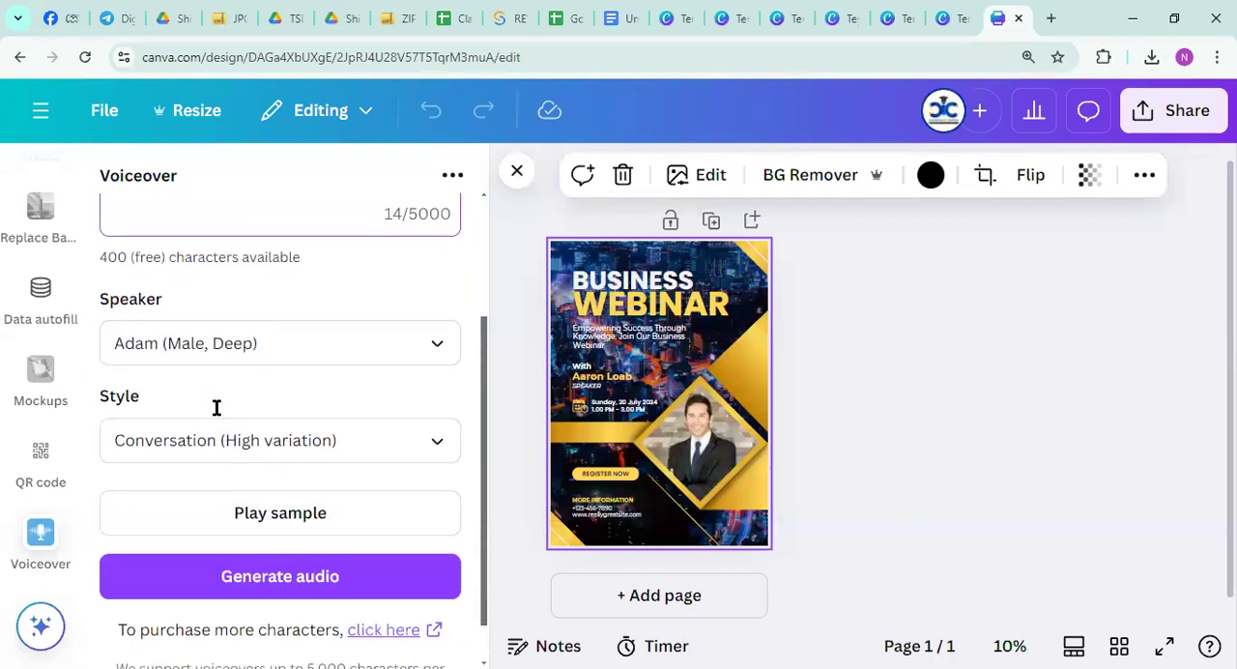
scroll(237, 494, down, 1)
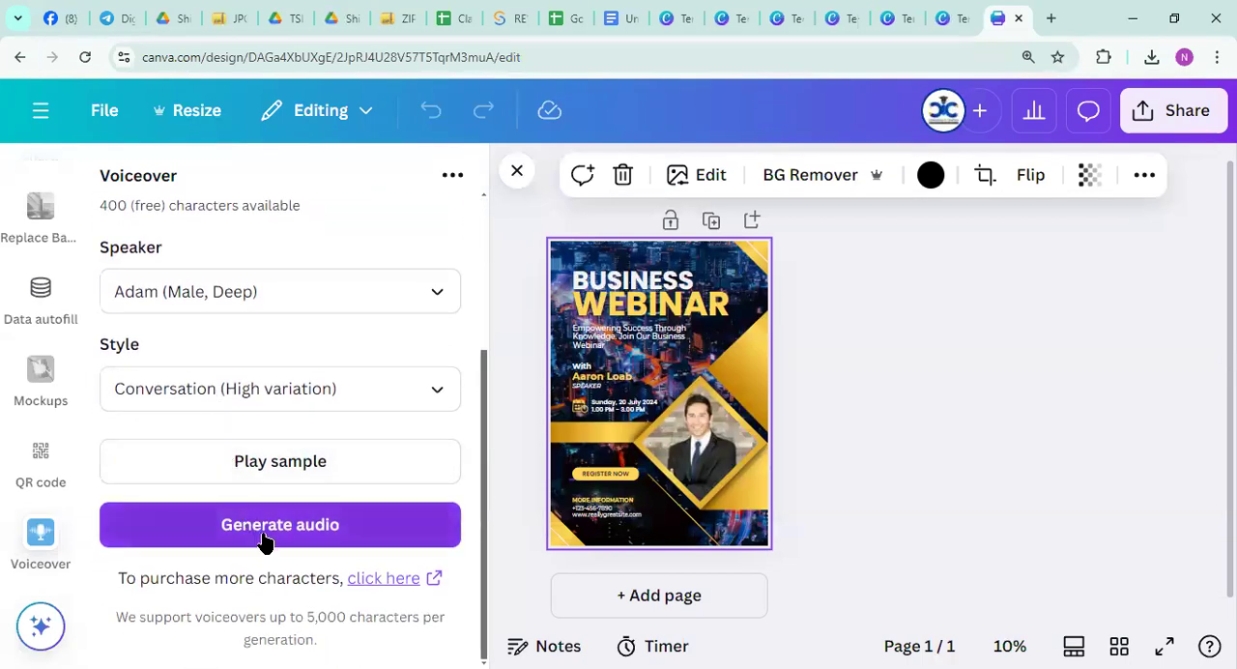
Look through the available voiceover speakers, keeping Adam (Male, Deep) selected
scroll(270, 425, up, 2)
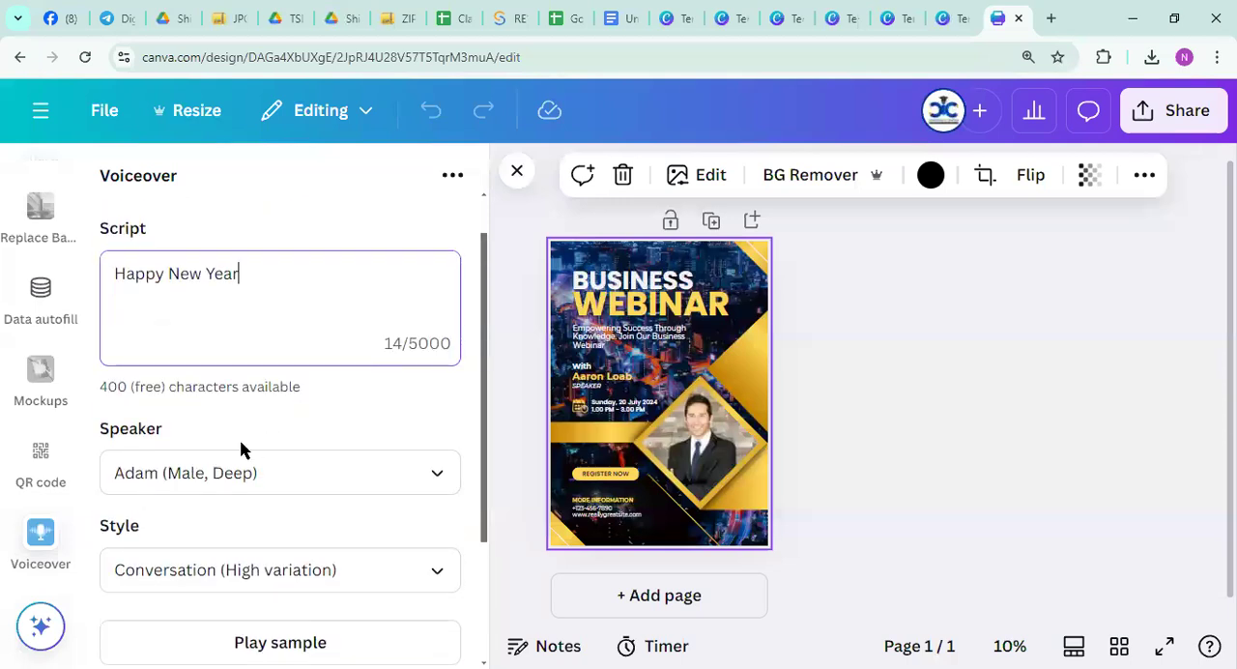
click(435, 478)
scroll(337, 357, up, 2)
scroll(337, 359, down, 4)
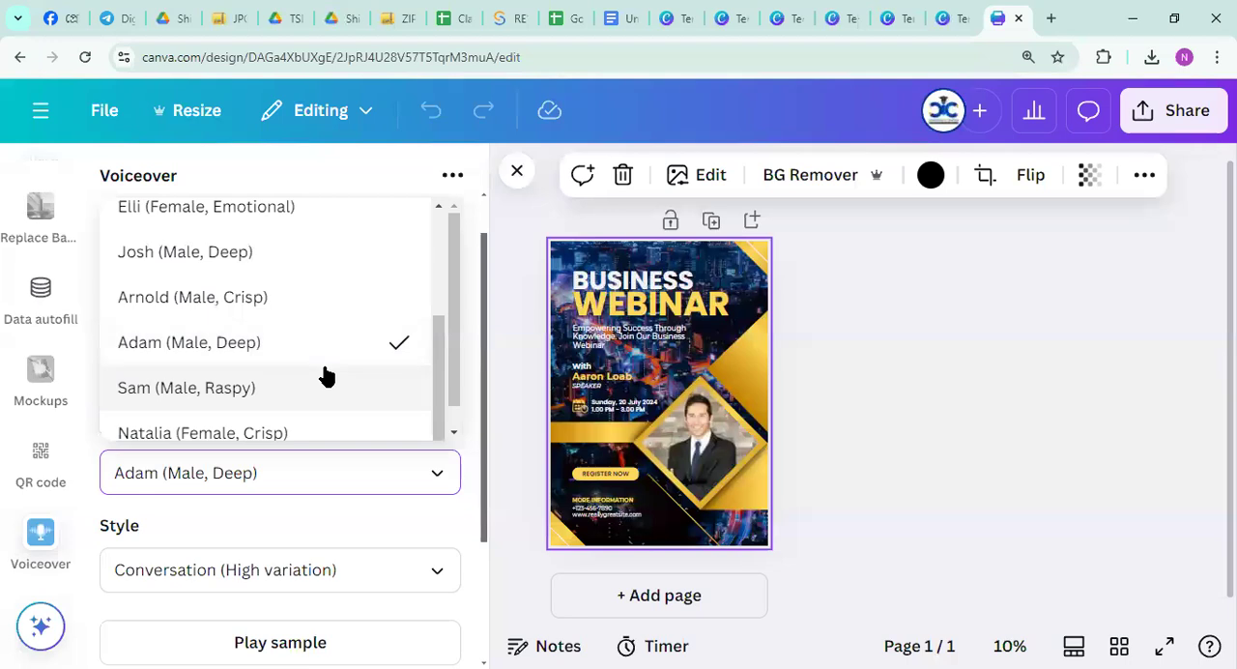
click(1038, 384)
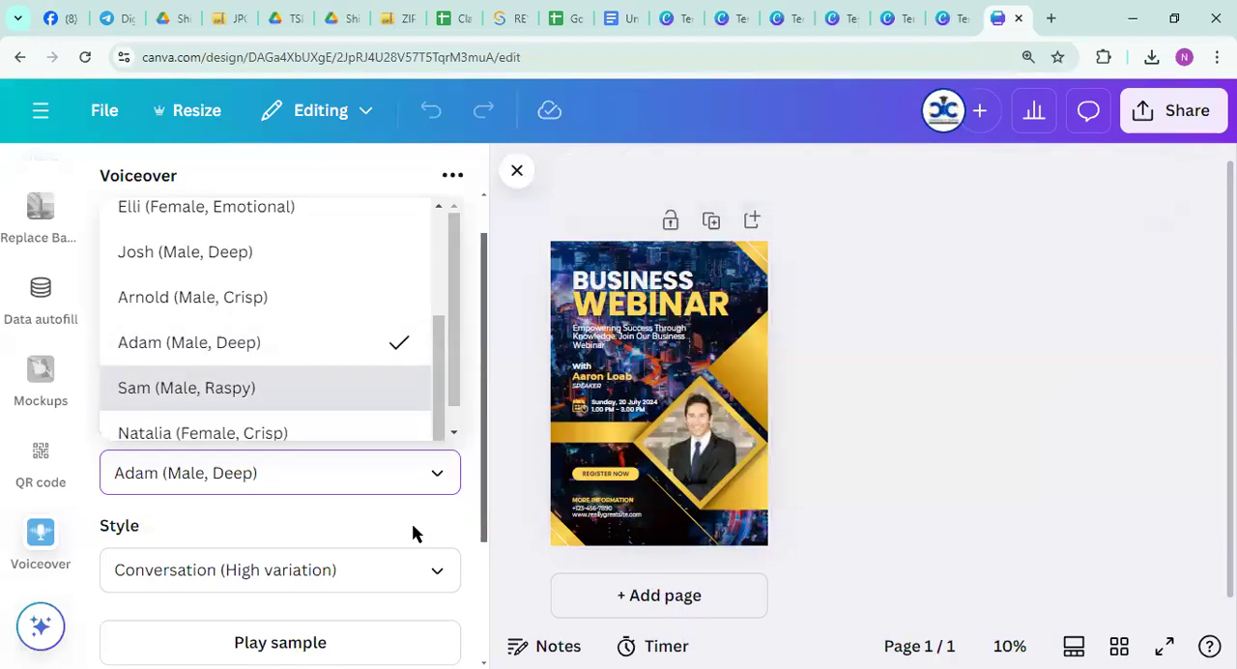
click(444, 478)
scroll(363, 540, down, 2)
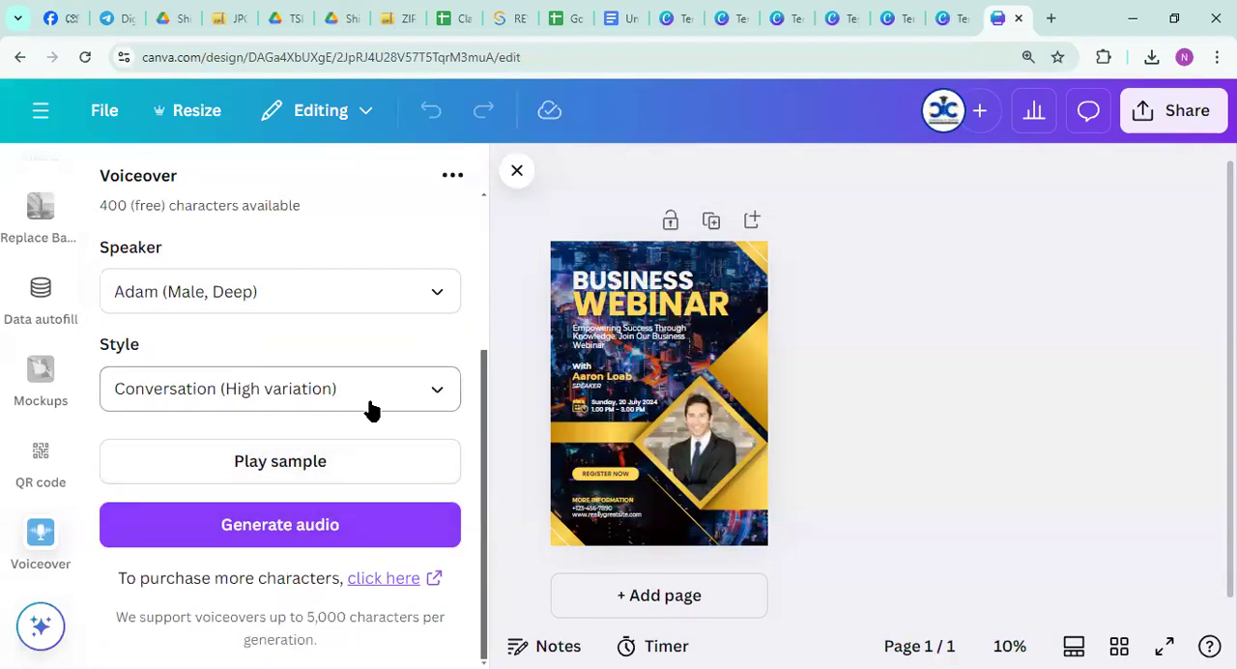
Keep the Conversation (High variation) style and generate the voiceover audio for the poster
click(432, 398)
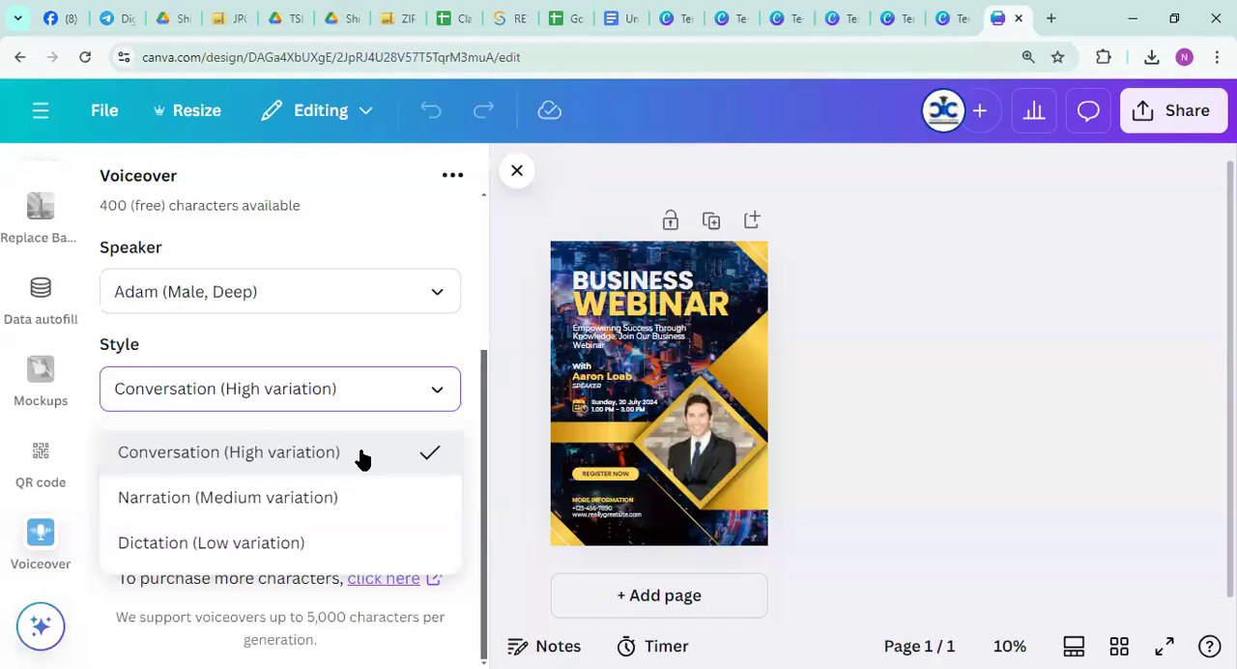
click(415, 457)
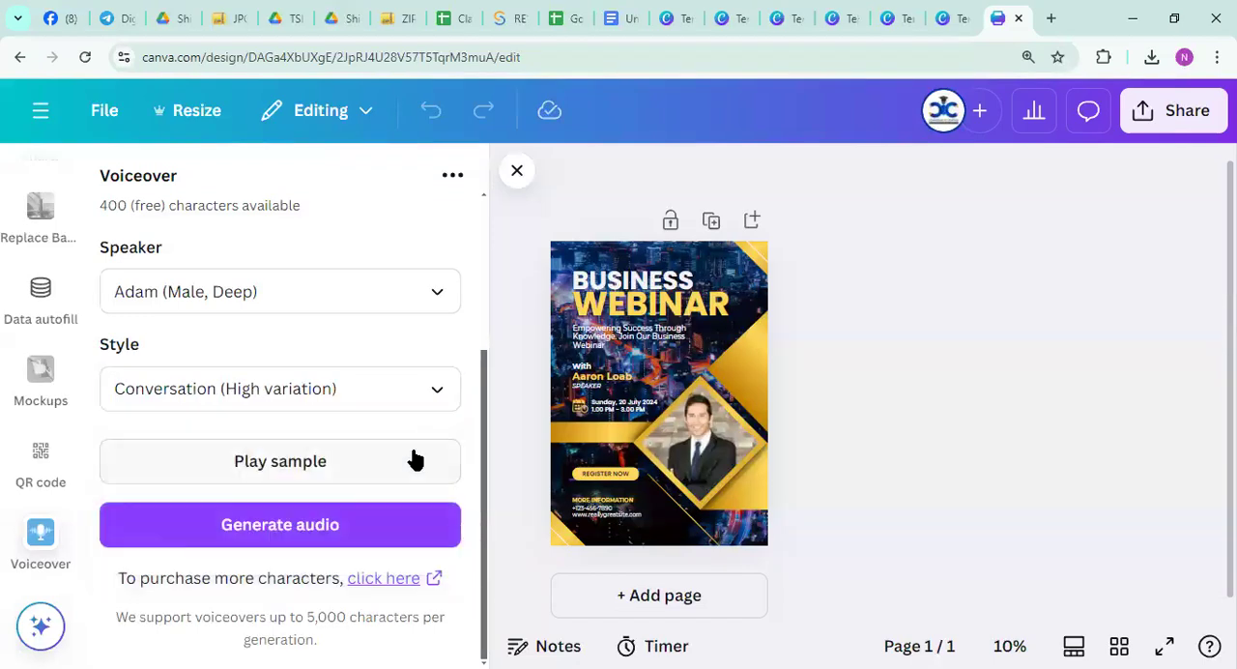
click(300, 533)
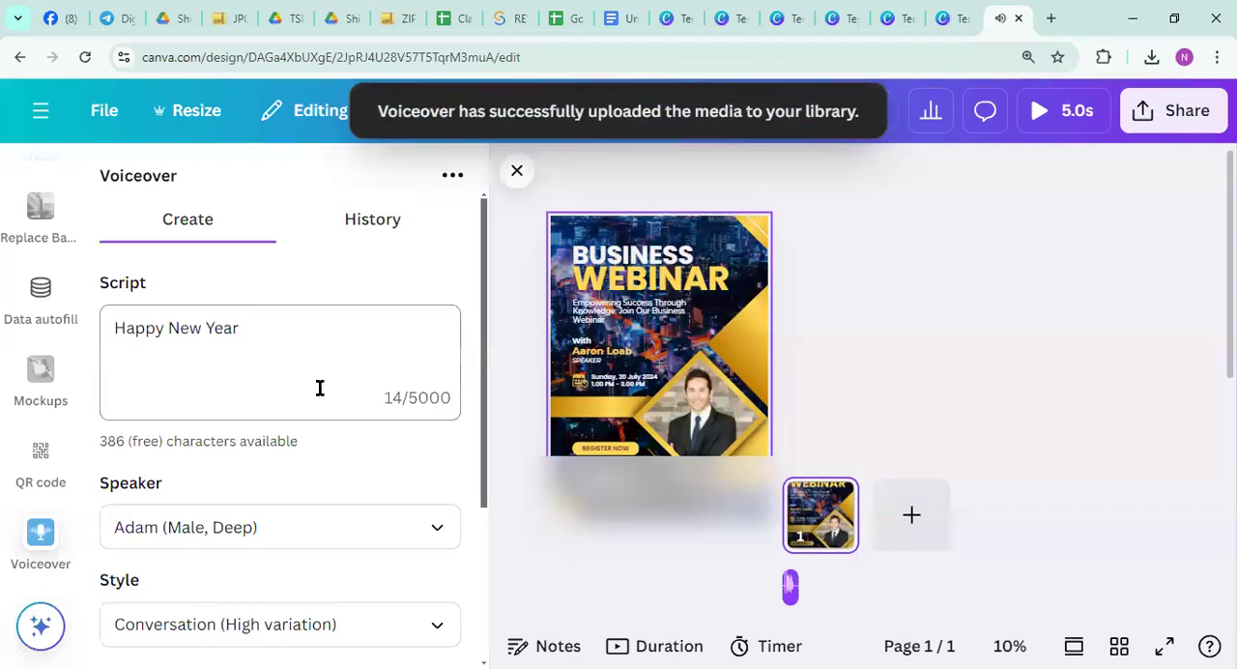
Play the webinar poster with its voiceover in the preview, and close the preview
click(1039, 114)
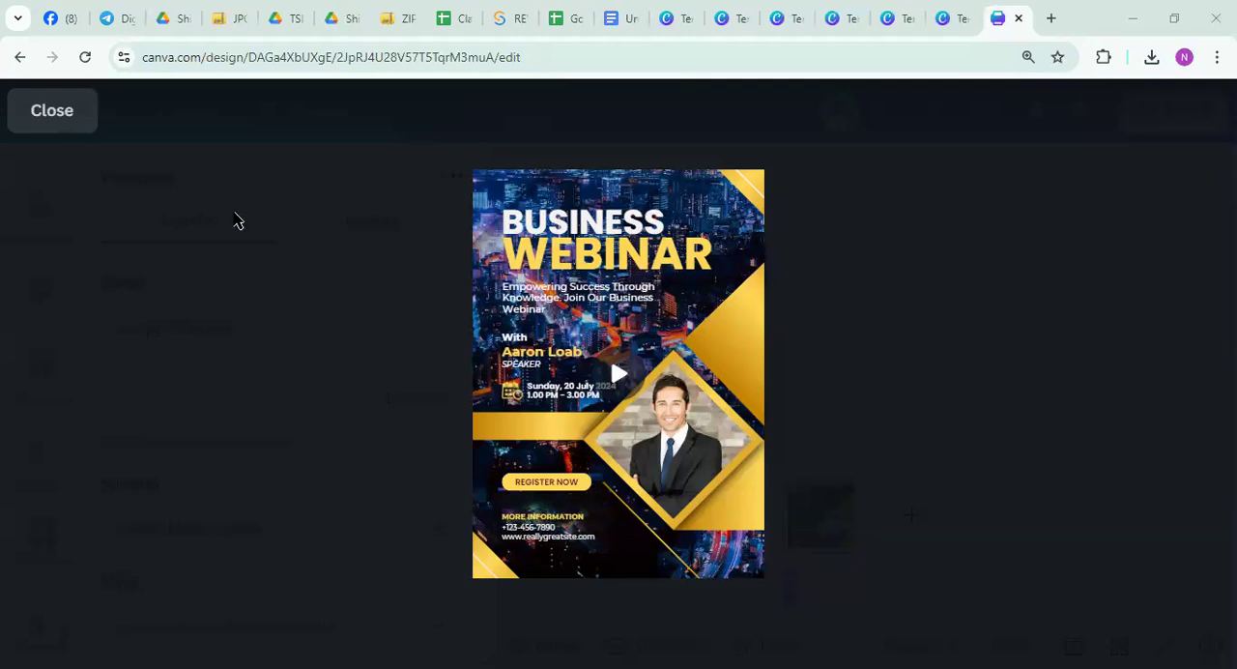
click(53, 111)
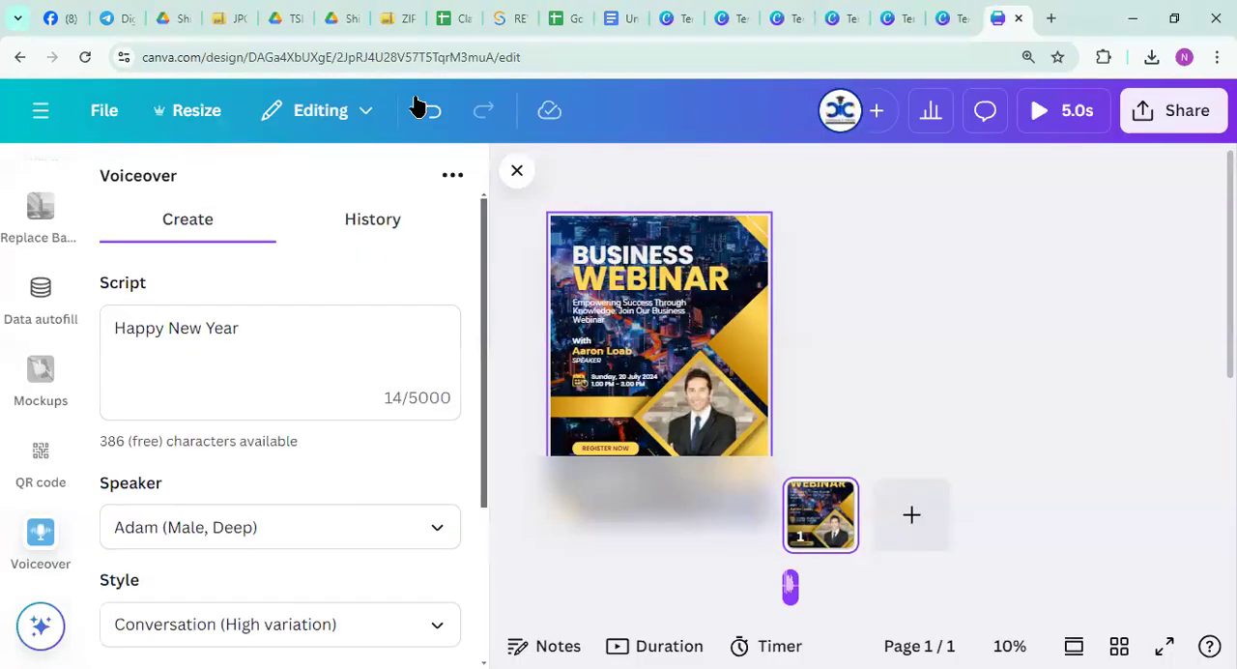
scroll(80, 451, down, 3)
scroll(38, 419, up, 5)
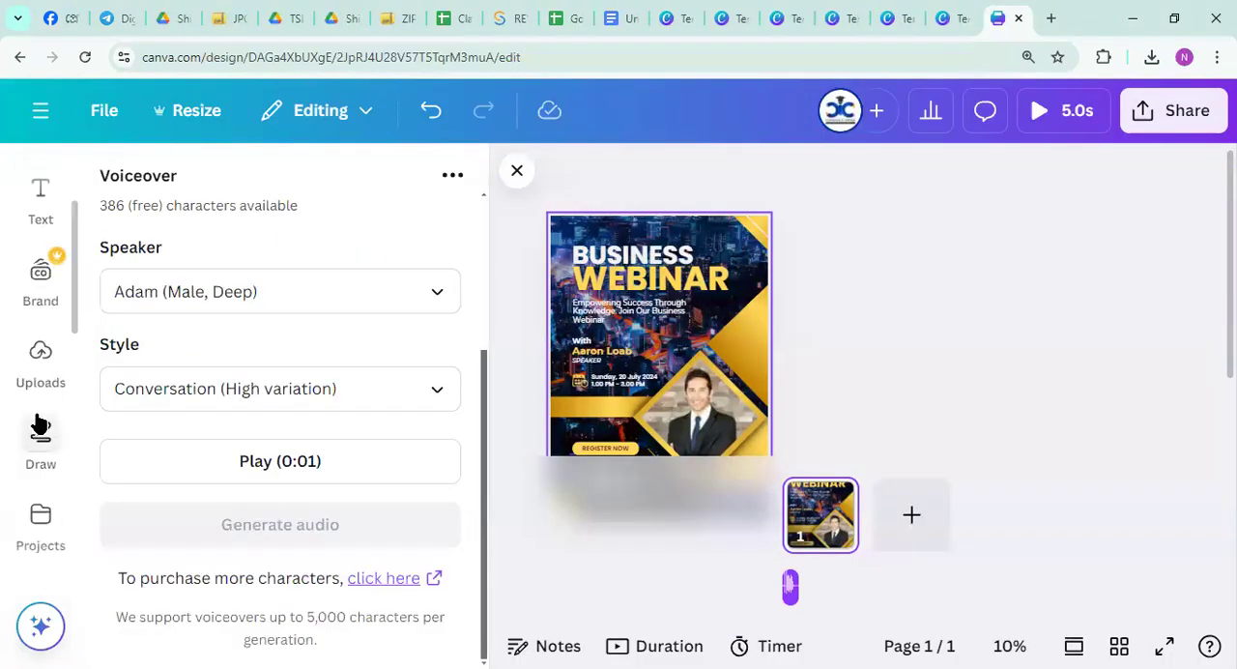
Reopen the Canva apps catalogue and examine the AI-powered image, voice and music apps
scroll(39, 420, up, 2)
scroll(39, 415, down, 4)
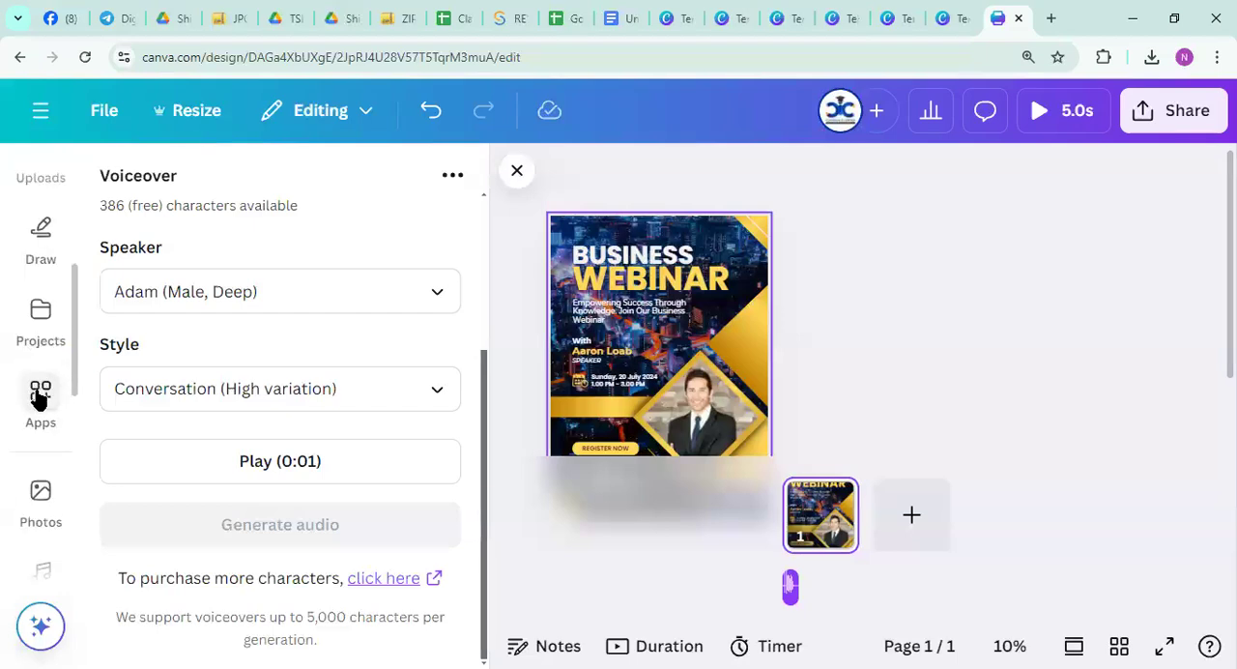
click(38, 394)
scroll(300, 387, down, 5)
scroll(299, 387, down, 10)
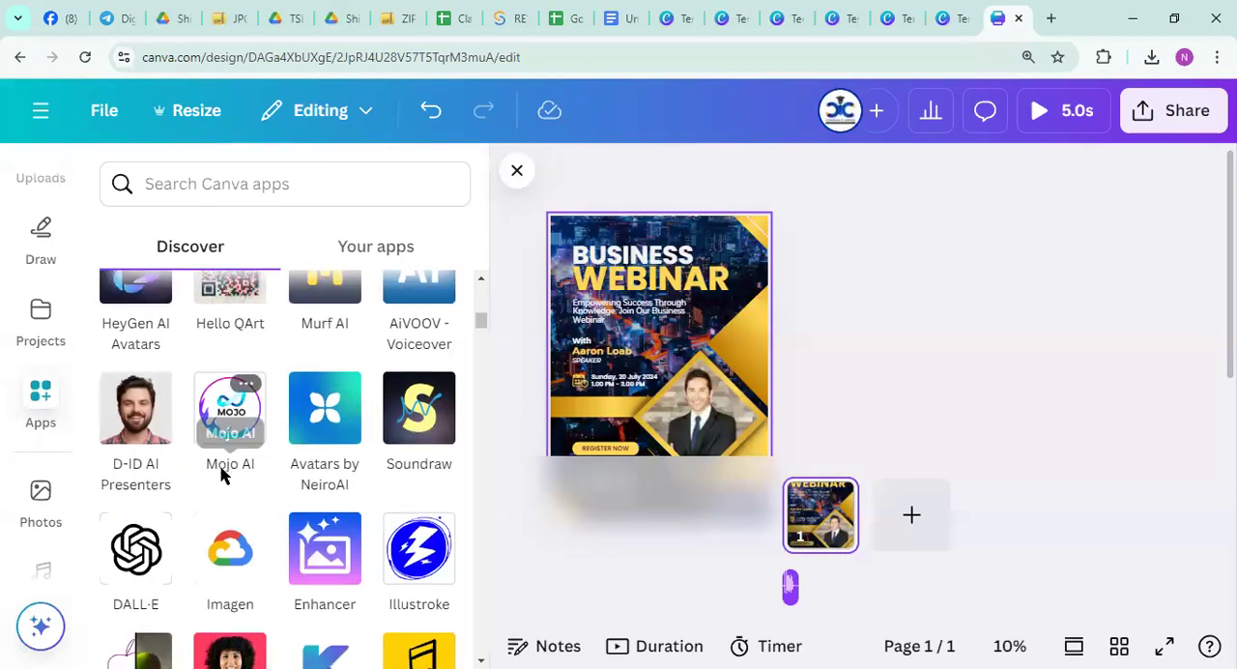
scroll(221, 473, down, 7)
scroll(222, 491, down, 5)
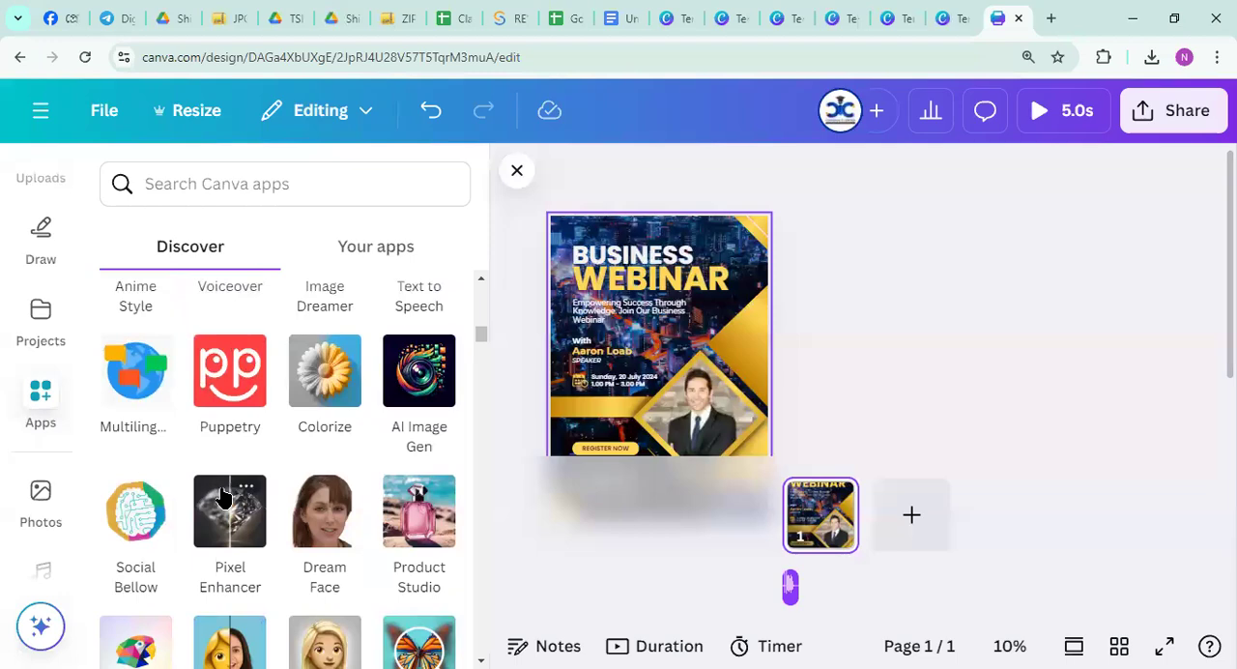
scroll(221, 496, down, 8)
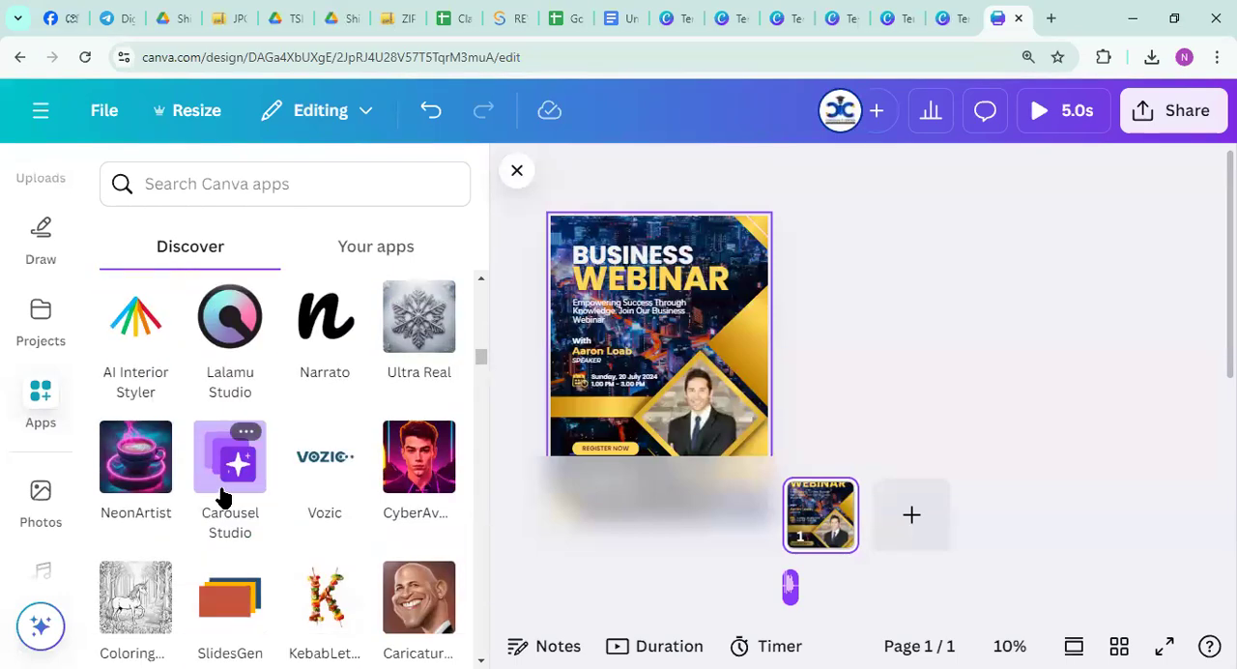
scroll(221, 495, down, 5)
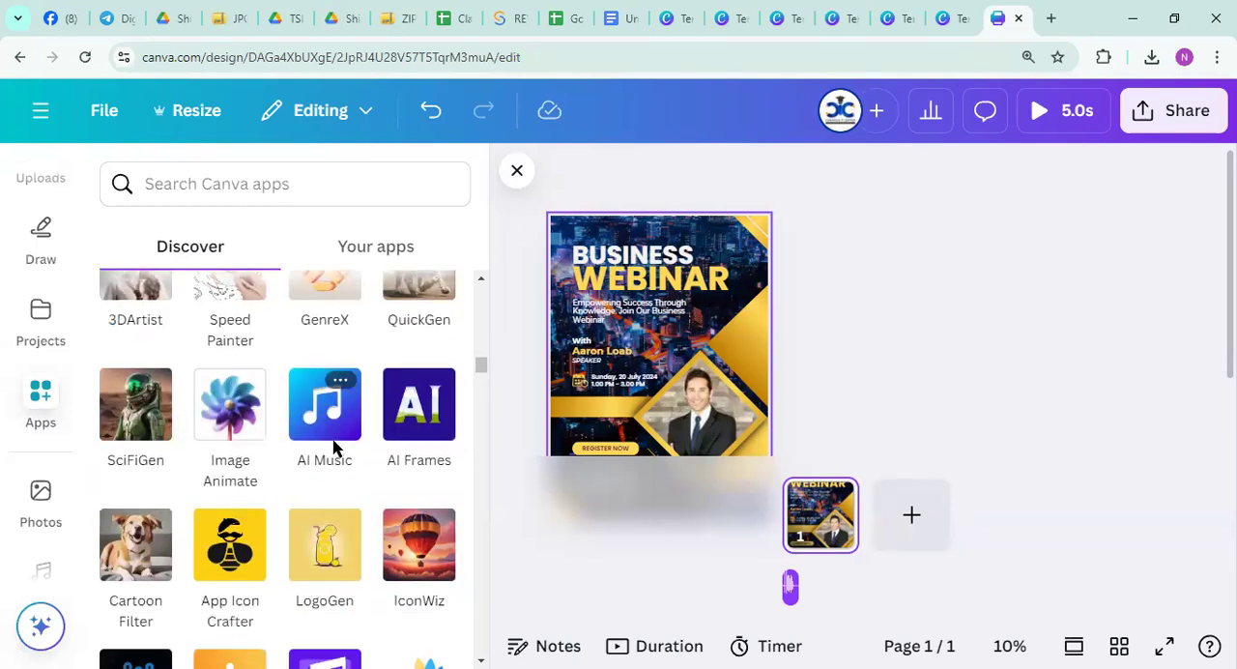
scroll(284, 489, down, 3)
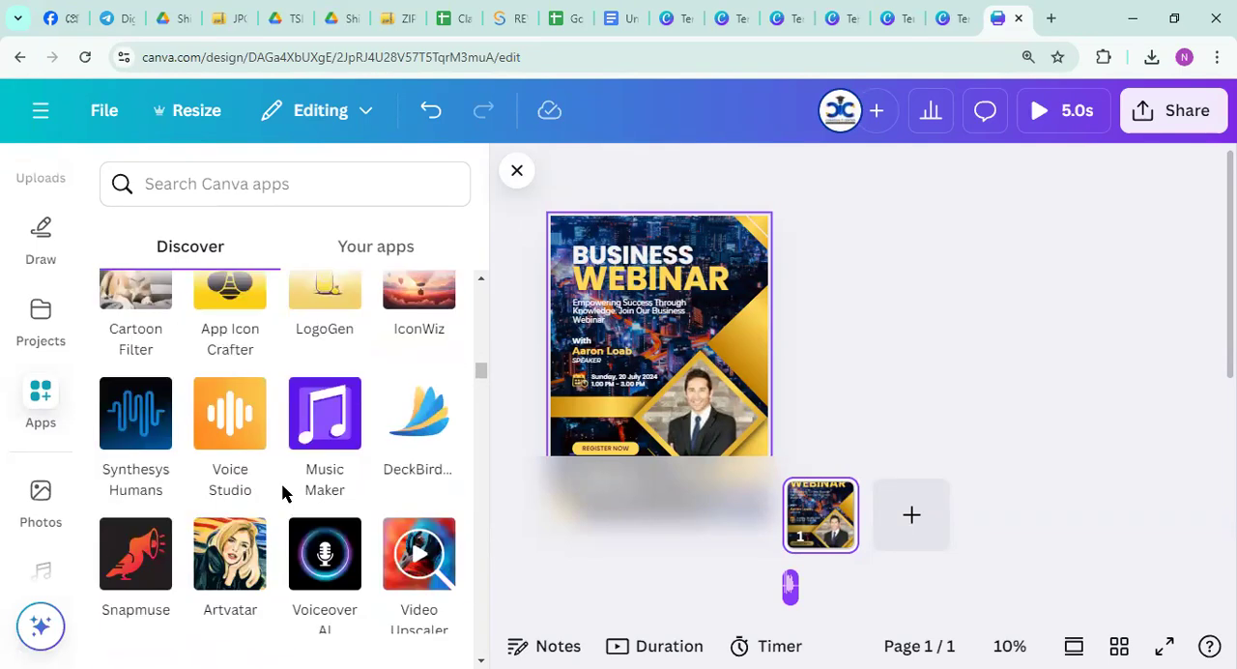
scroll(283, 492, down, 2)
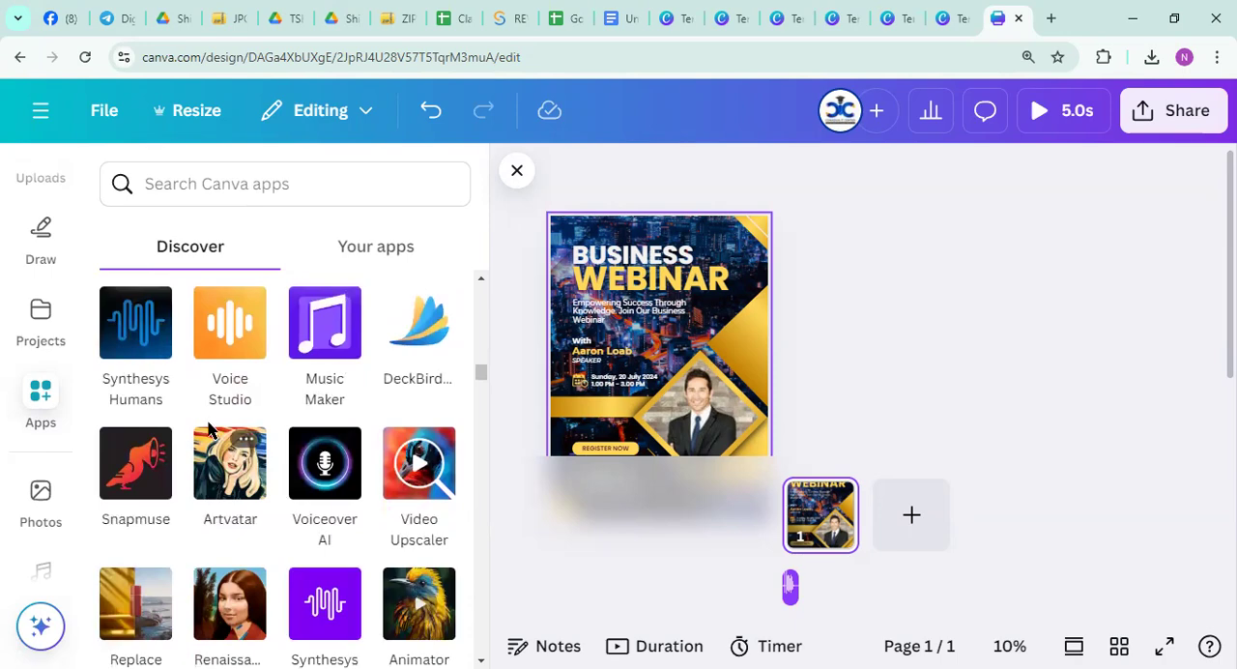
scroll(215, 435, down, 2)
scroll(214, 435, down, 10)
scroll(215, 464, up, 15)
scroll(216, 465, up, 5)
scroll(216, 465, down, 5)
scroll(216, 473, down, 5)
scroll(218, 502, up, 8)
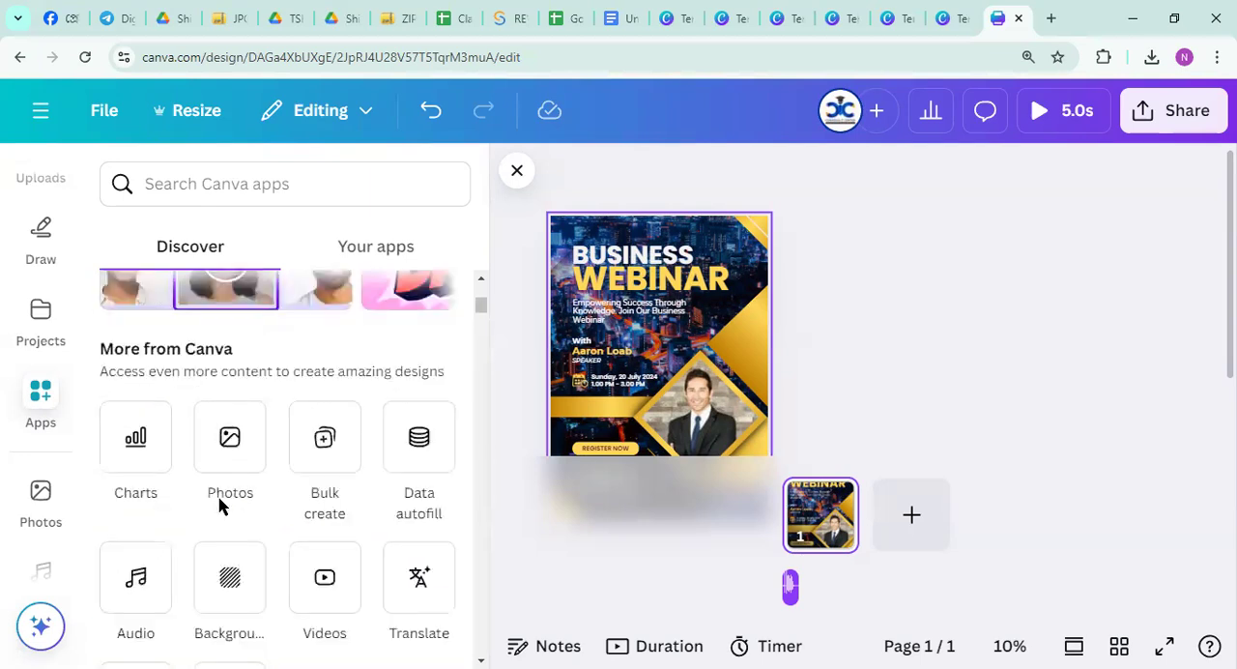
Open the QR code app and generate a code for the copied CoradiusITSupport Facebook page URL
scroll(218, 503, up, 10)
scroll(221, 408, down, 10)
scroll(229, 469, down, 4)
click(227, 551)
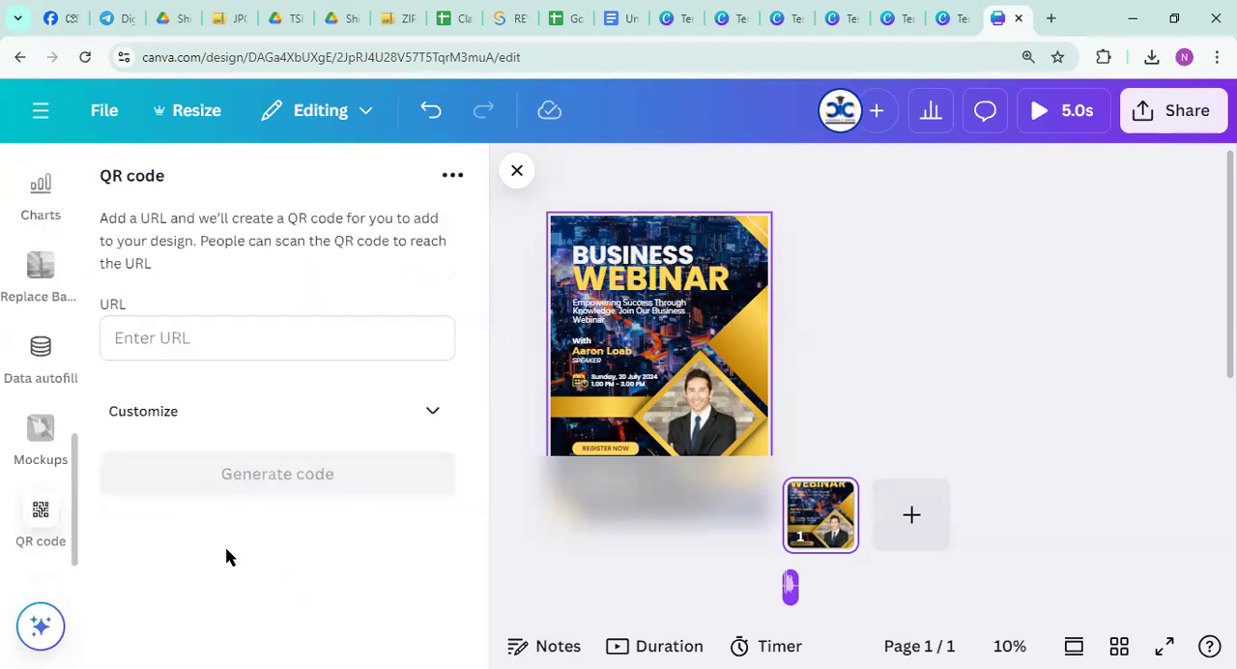
click(189, 335)
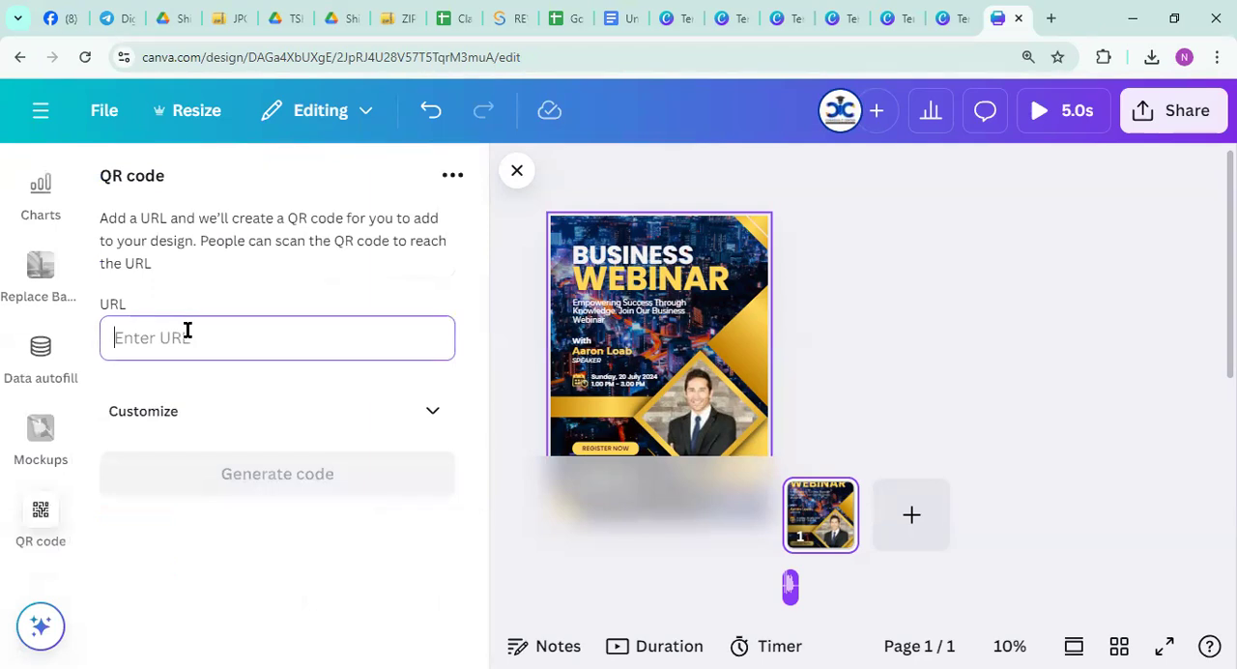
text(https://www.facebook.com/CoradiusITSupport/)
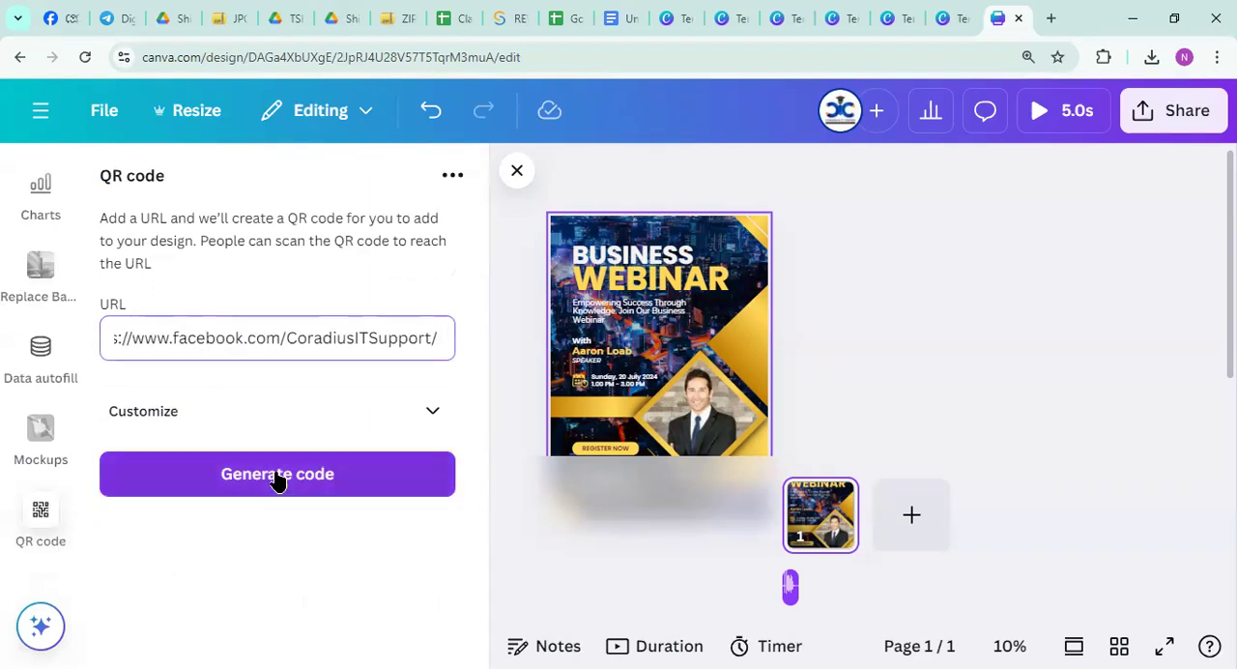
click(277, 481)
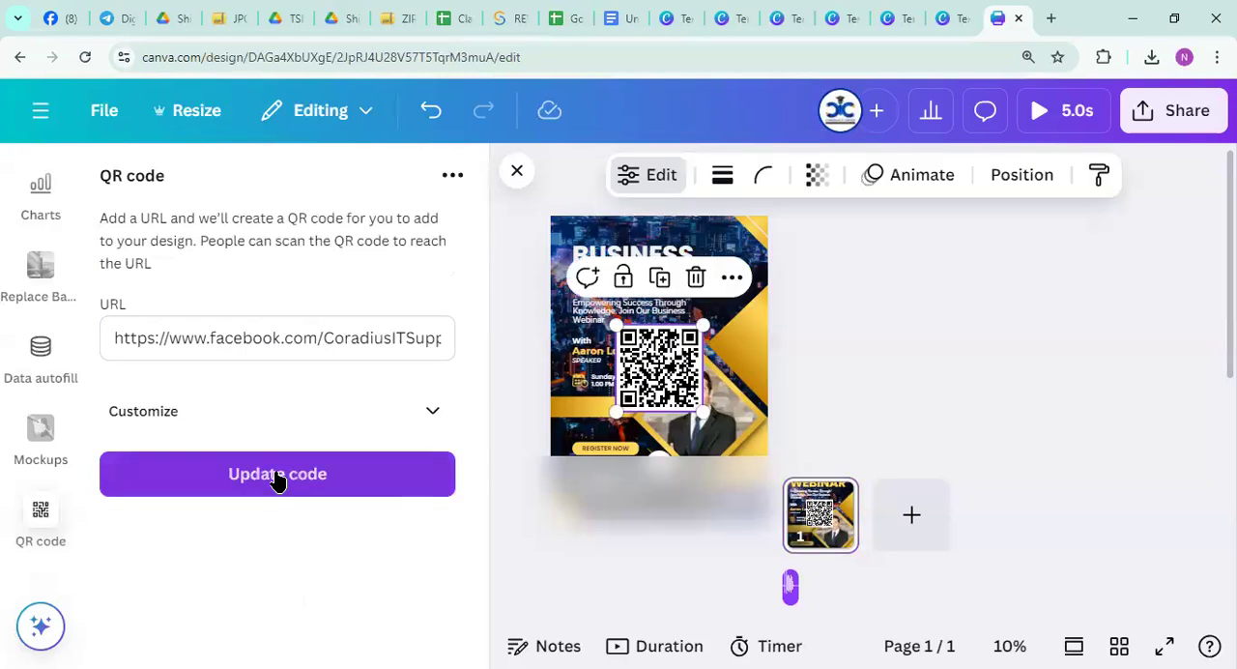
Shrink the QR code and place it in the poster's lower left area, over the Register Now button
drag(664, 379, 710, 410)
drag(664, 368, 609, 431)
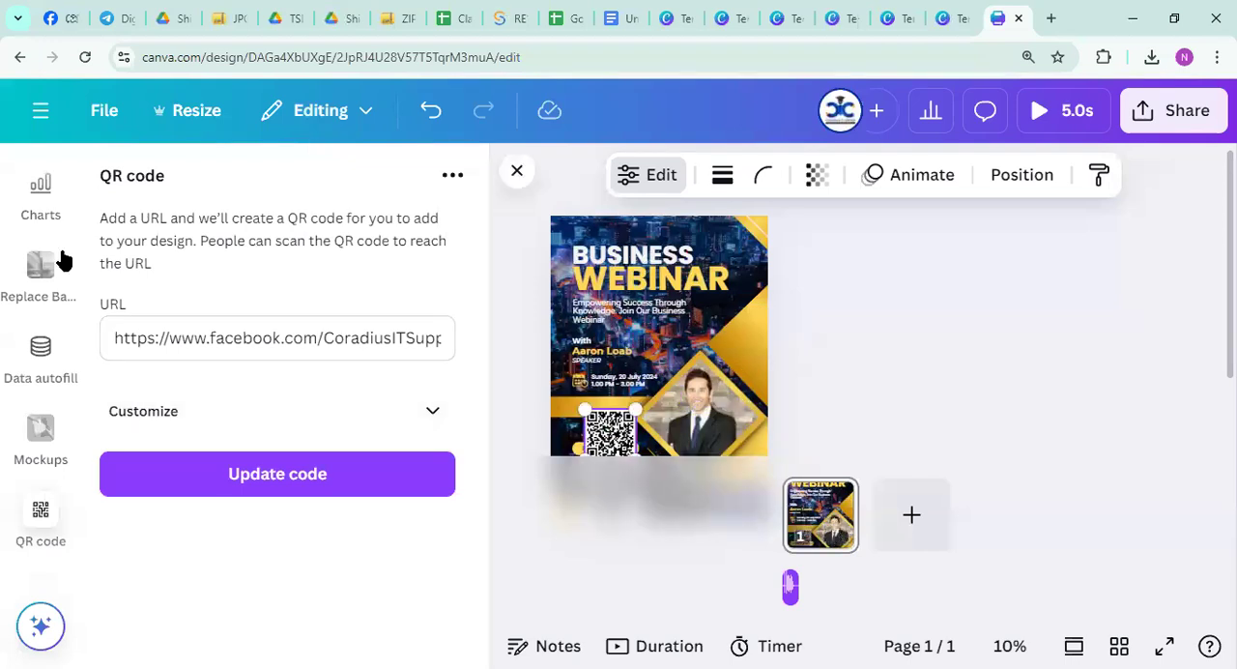
scroll(61, 259, up, 5)
scroll(72, 488, down, 3)
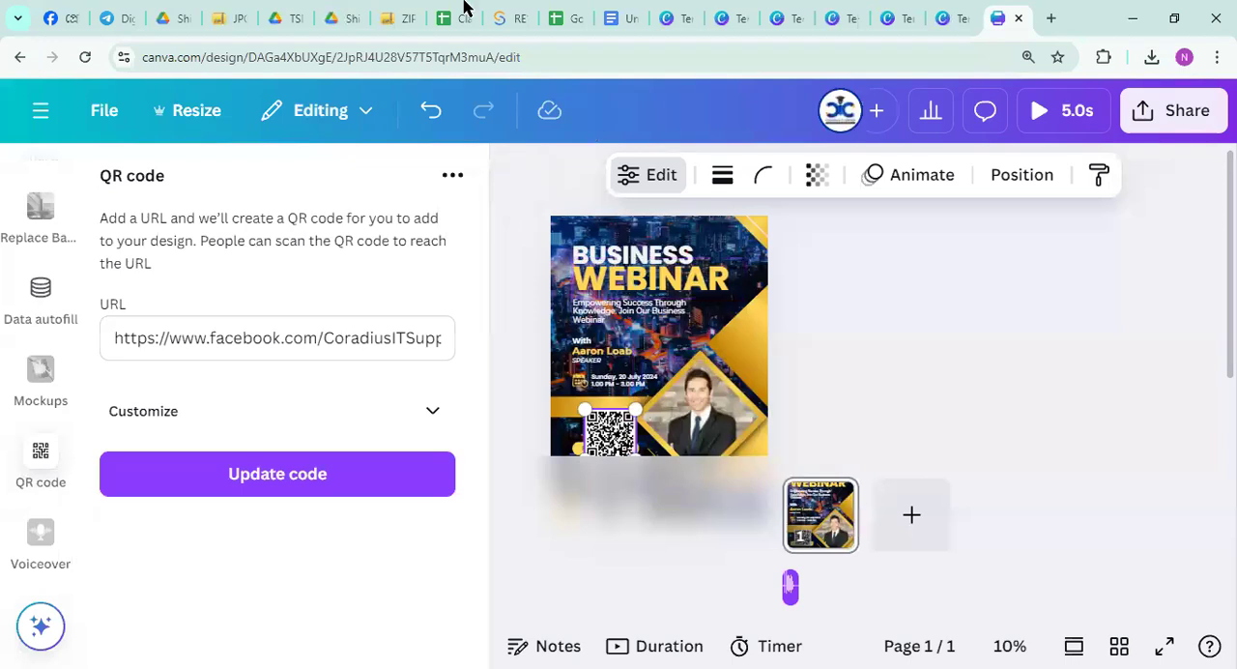
Switch to the open ZIP Extractor and Google Drive pages and look over the shared design archives
click(231, 22)
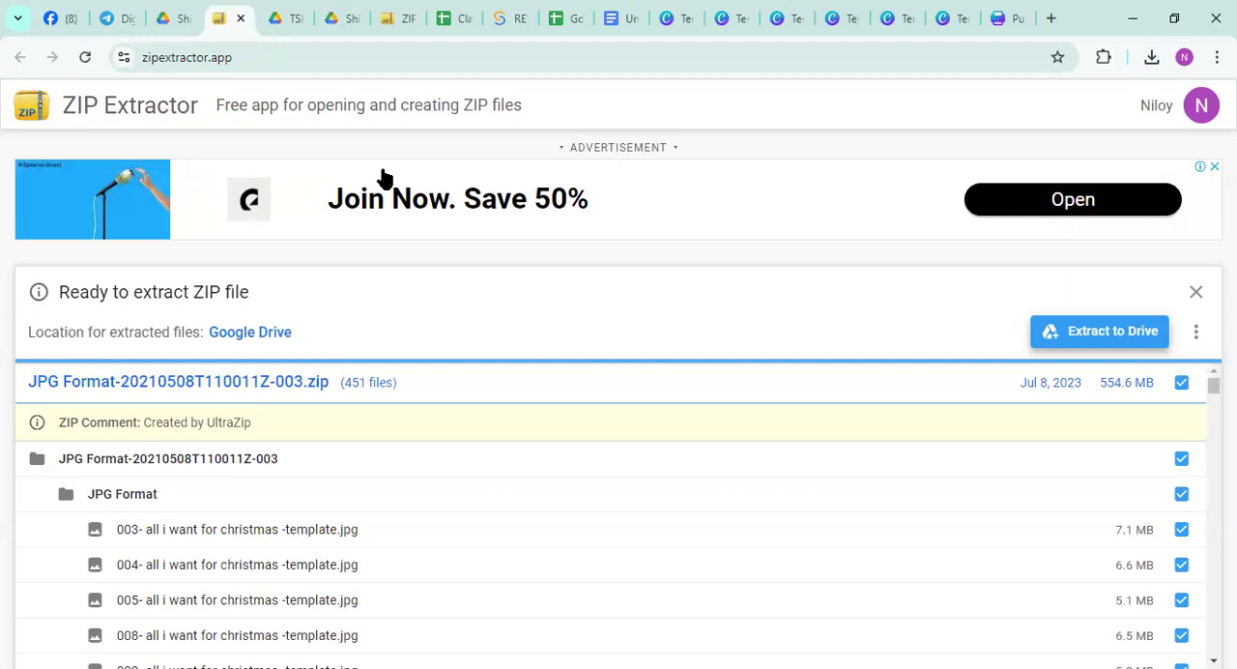
click(279, 20)
click(331, 25)
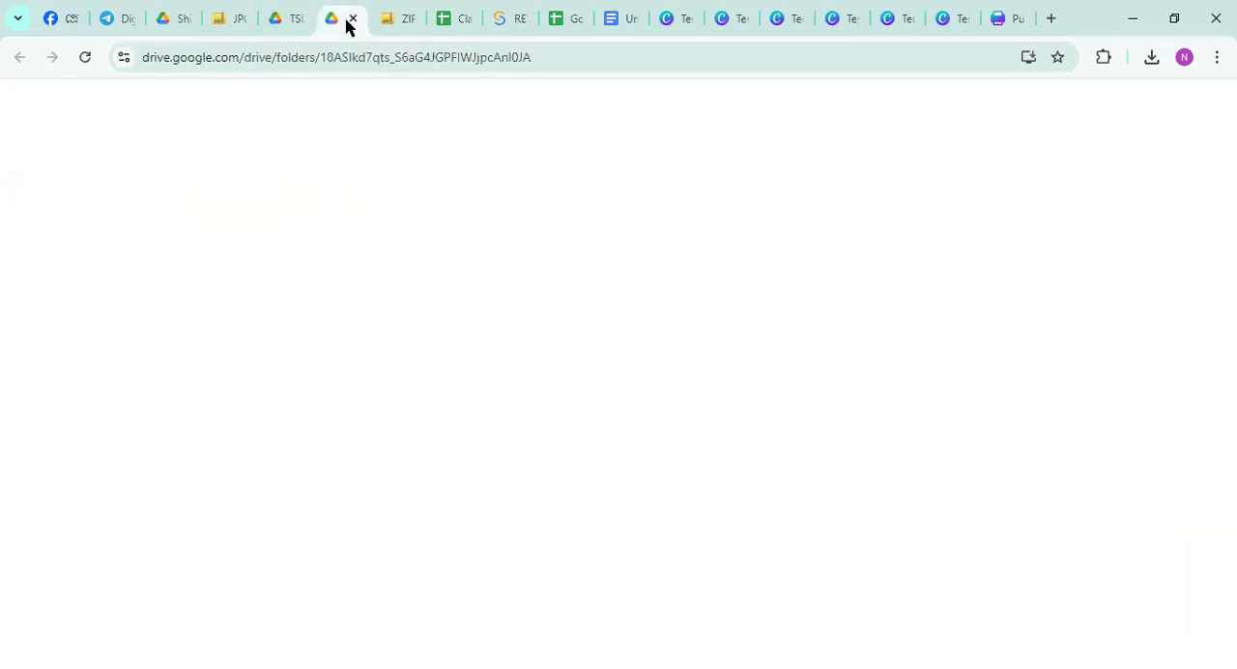
click(389, 25)
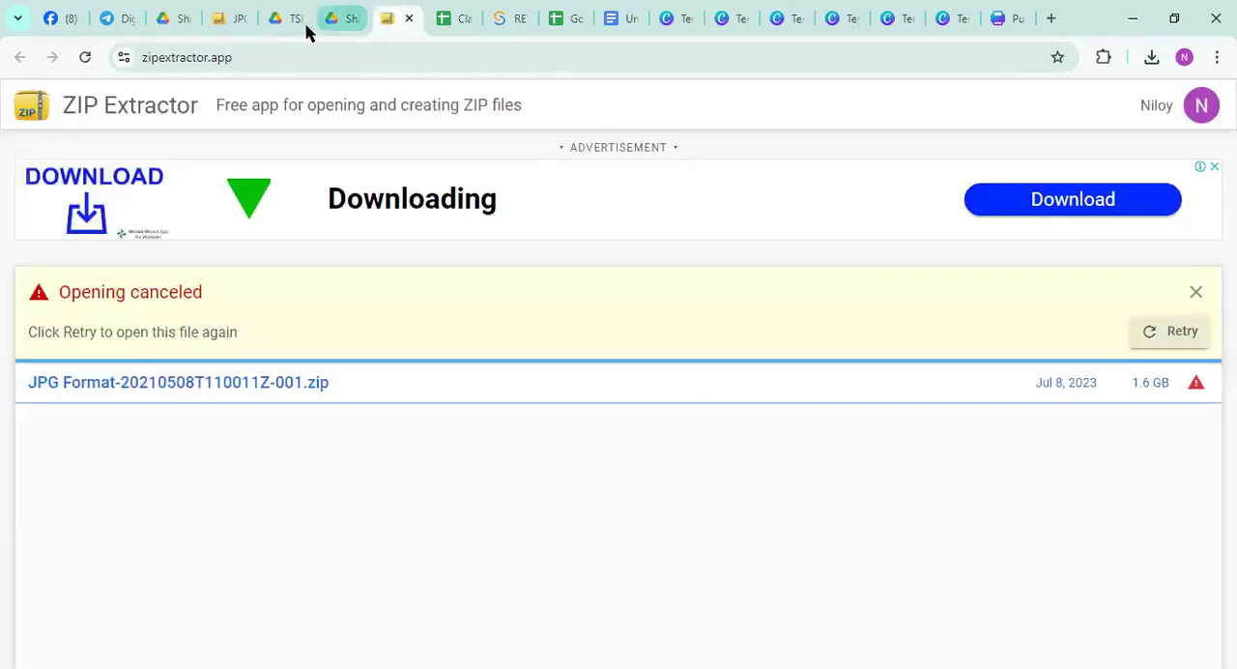
Return to JPG Format-20210508T110011Z-003.zip in ZIP Extractor, extract it to Google Drive and view the file list
click(237, 19)
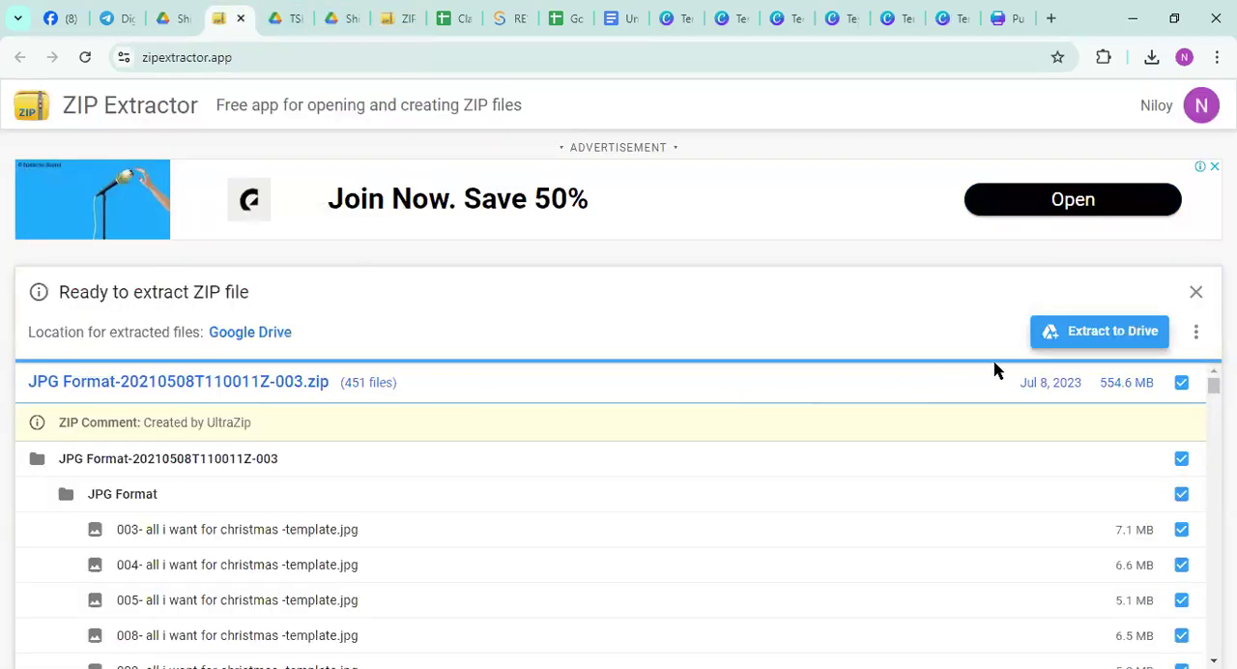
click(1070, 340)
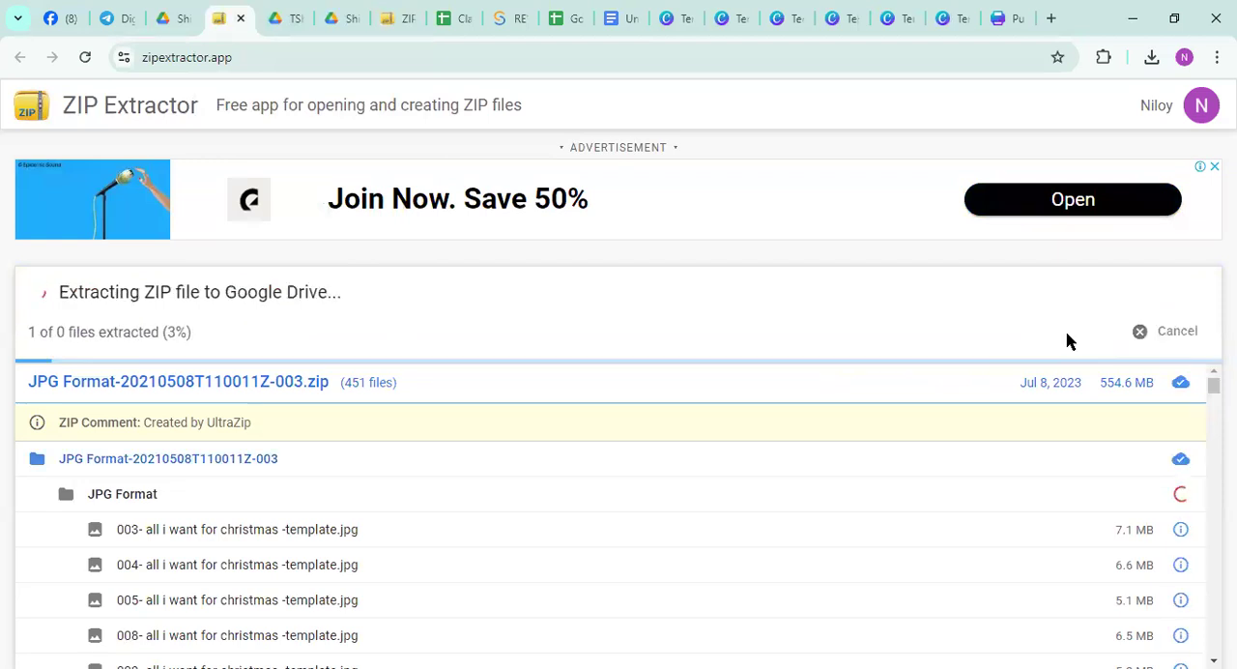
scroll(787, 547, down, 10)
scroll(582, 544, up, 15)
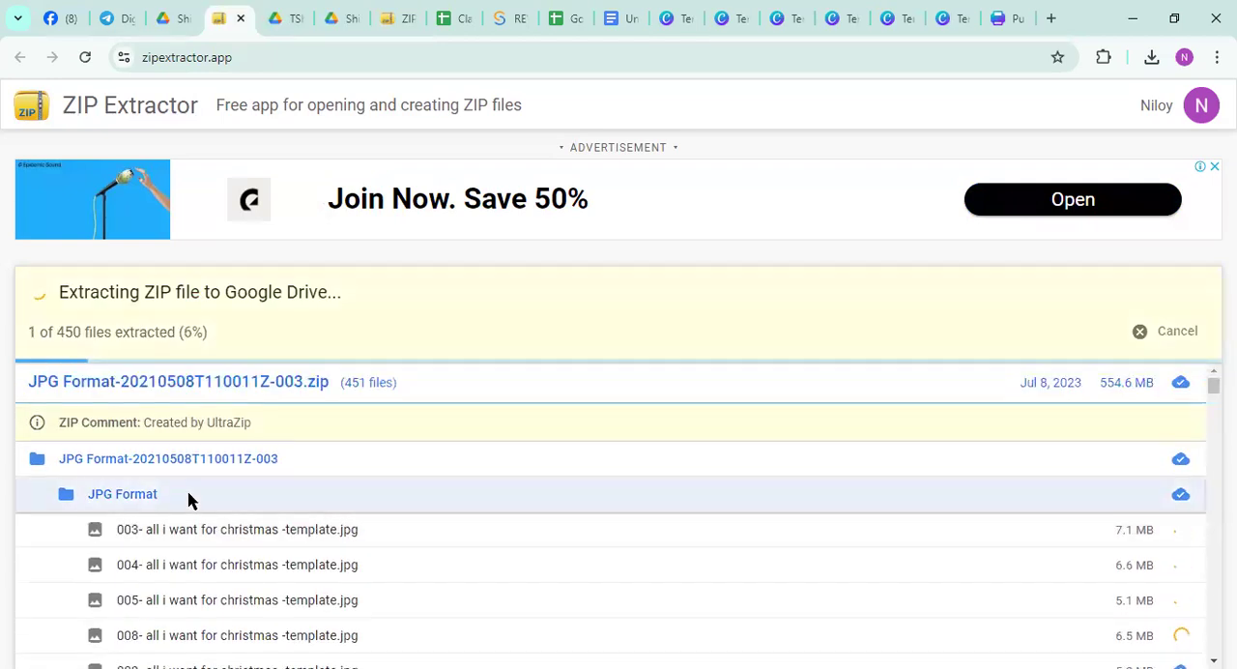
scroll(188, 502, down, 3)
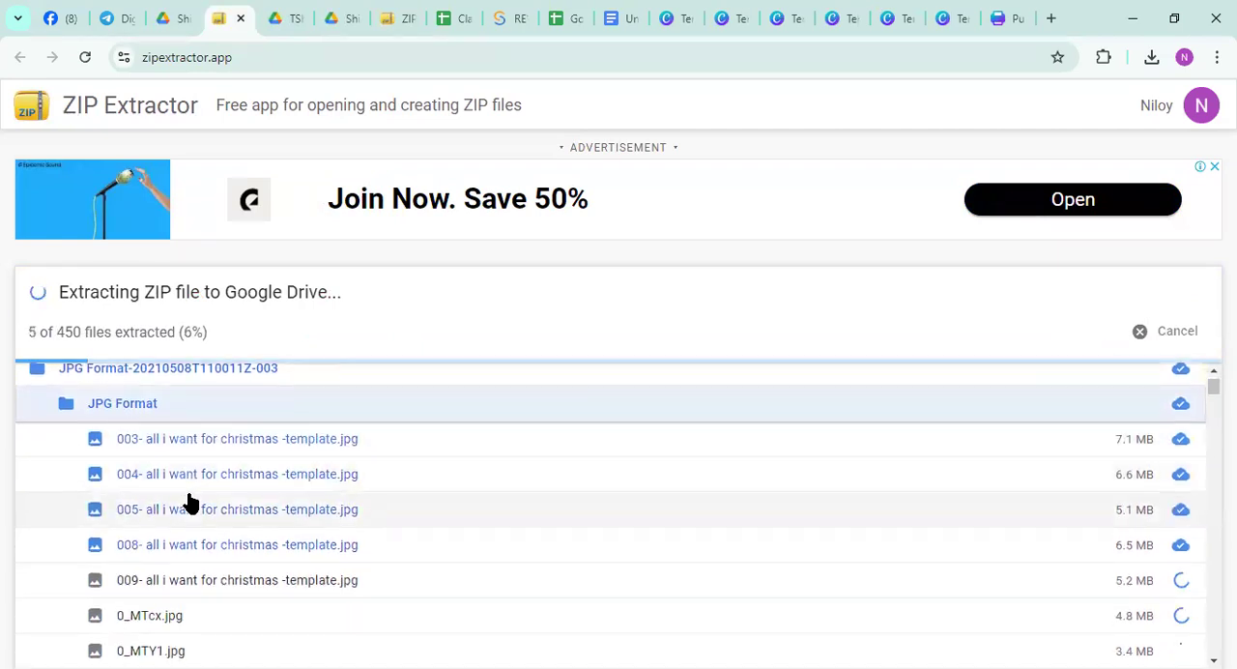
Look through the JPG Format files in the list while the archive extracts to Google Drive
double_click(230, 446)
click(524, 502)
scroll(524, 502, down, 2)
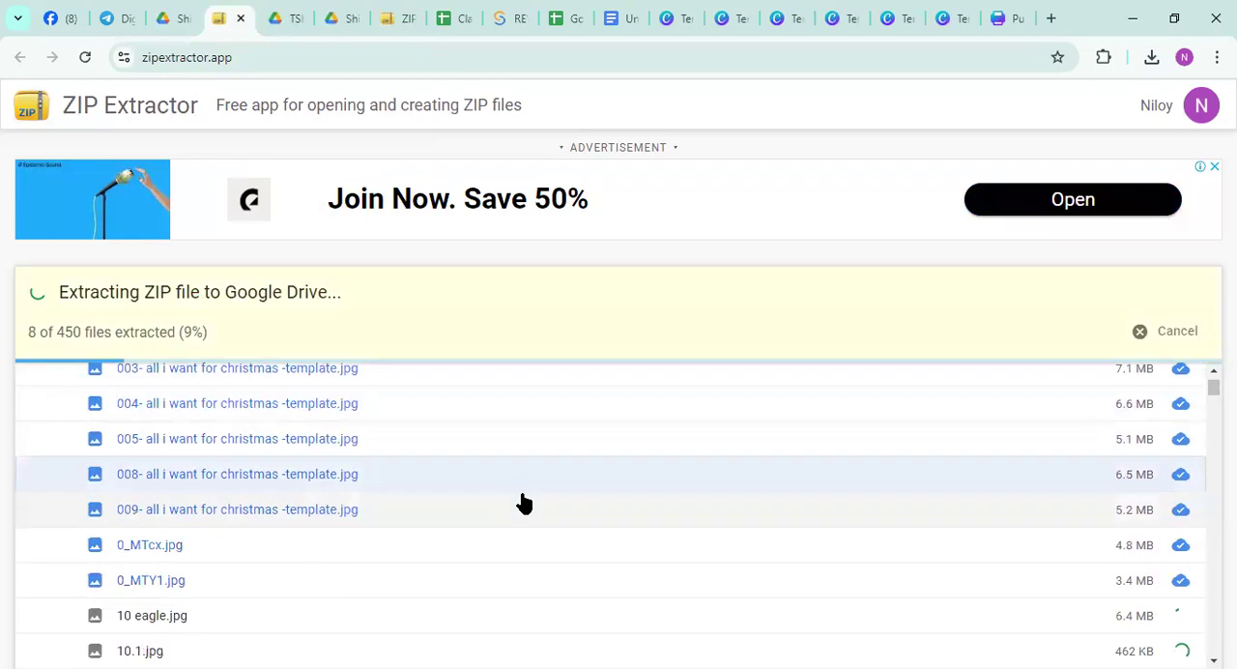
scroll(524, 502, down, 10)
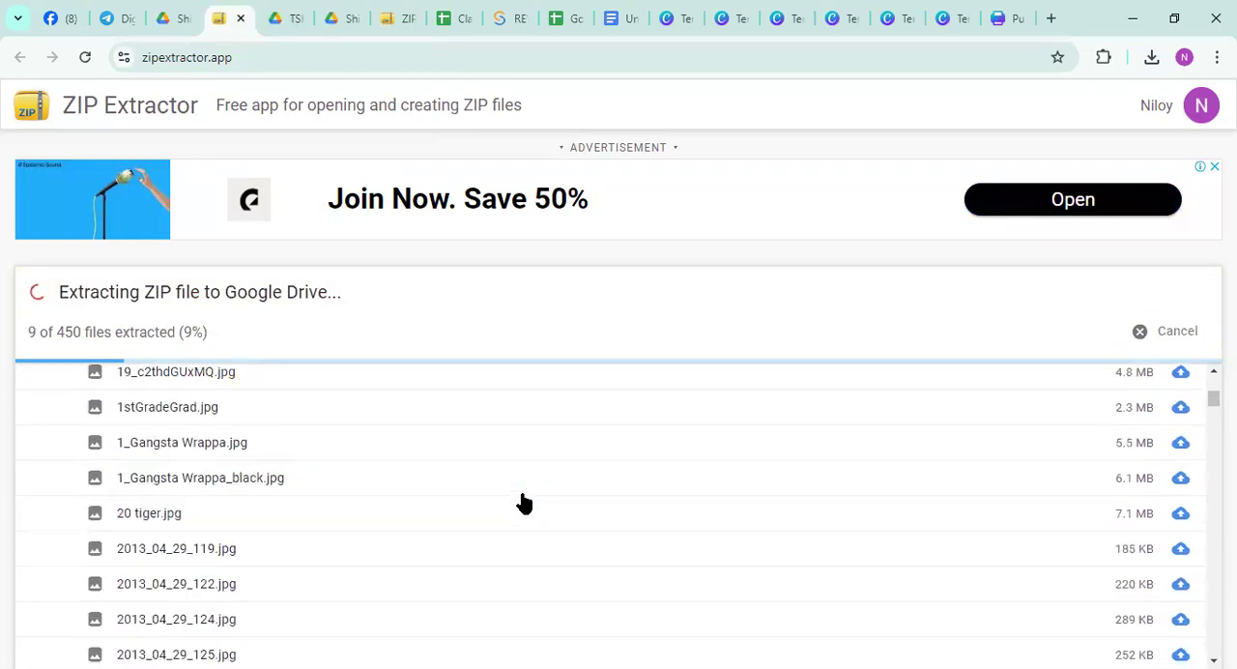
scroll(524, 502, down, 1)
scroll(523, 503, up, 14)
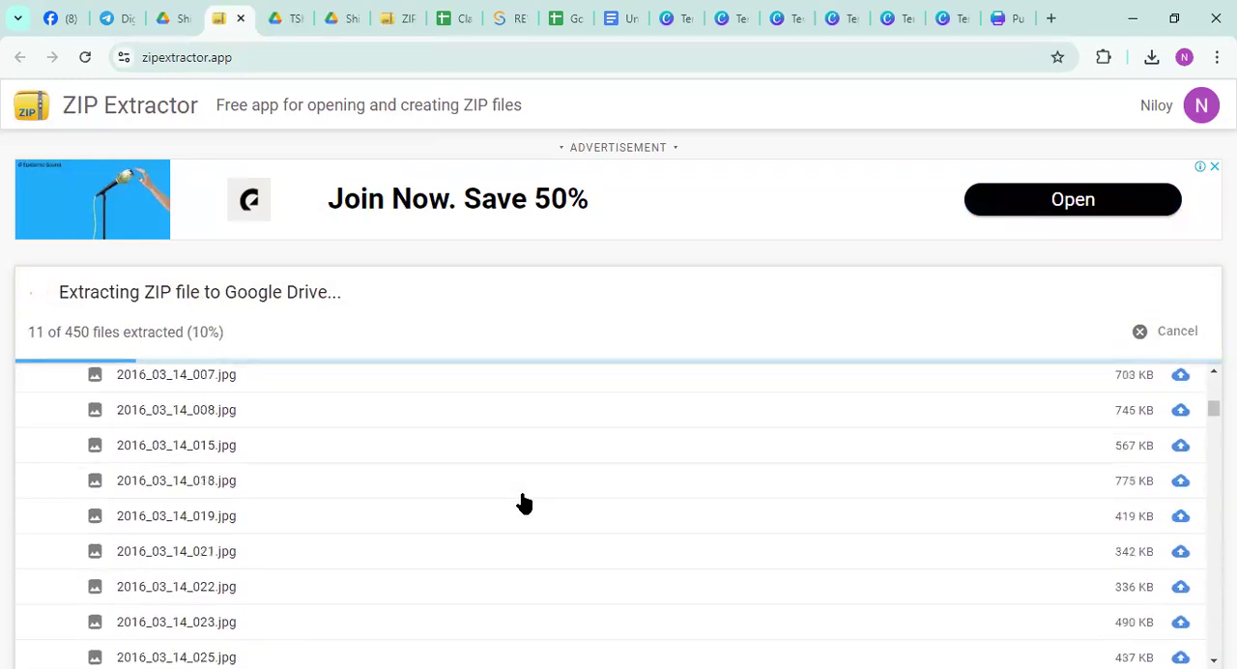
scroll(238, 486, up, 5)
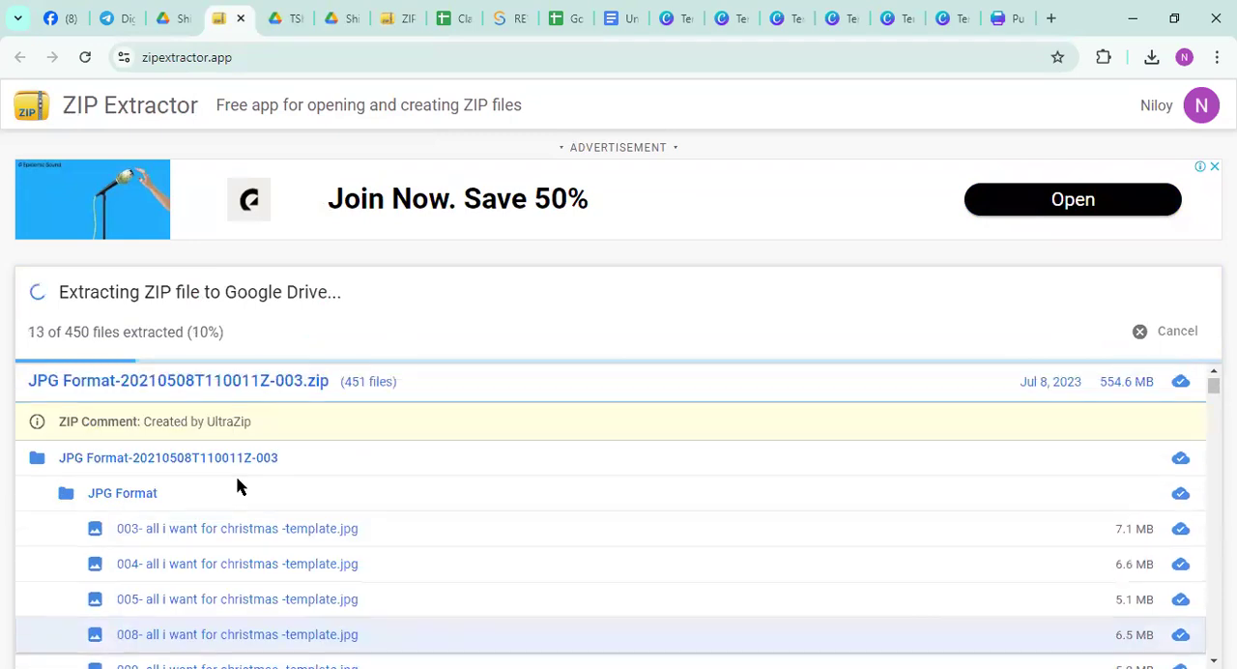
scroll(373, 502, down, 5)
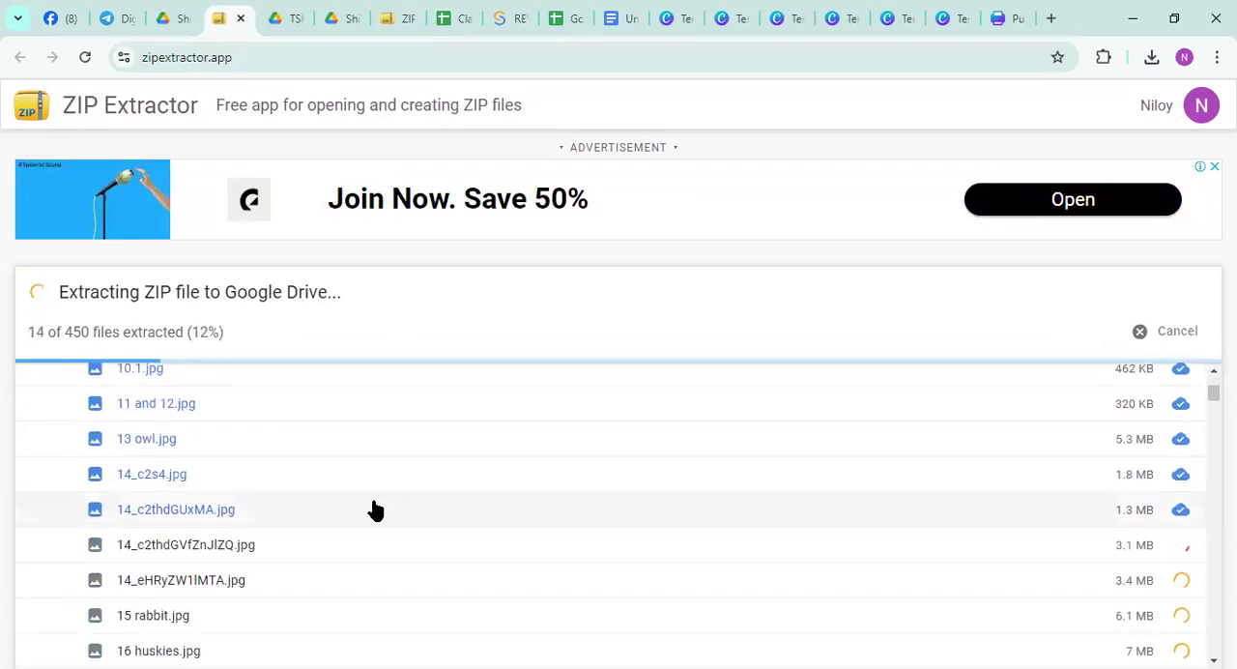
scroll(372, 502, down, 4)
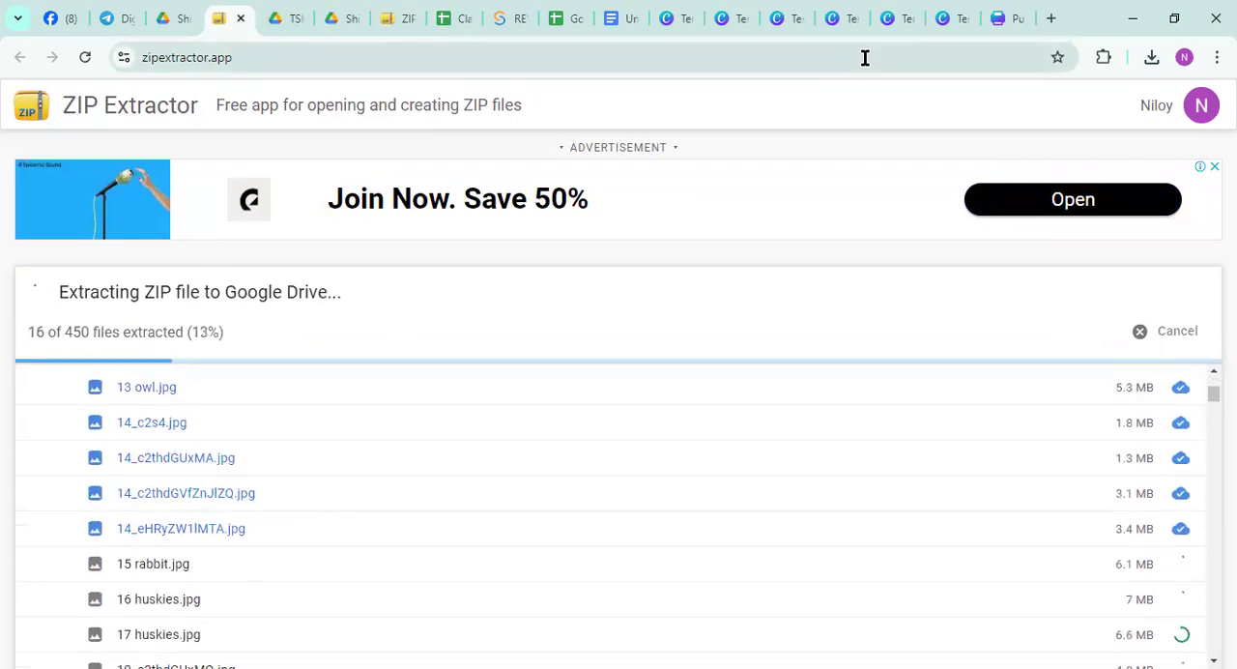
Switch to the Business Webinar poster in Canva and return from it to the Canva home page
click(995, 27)
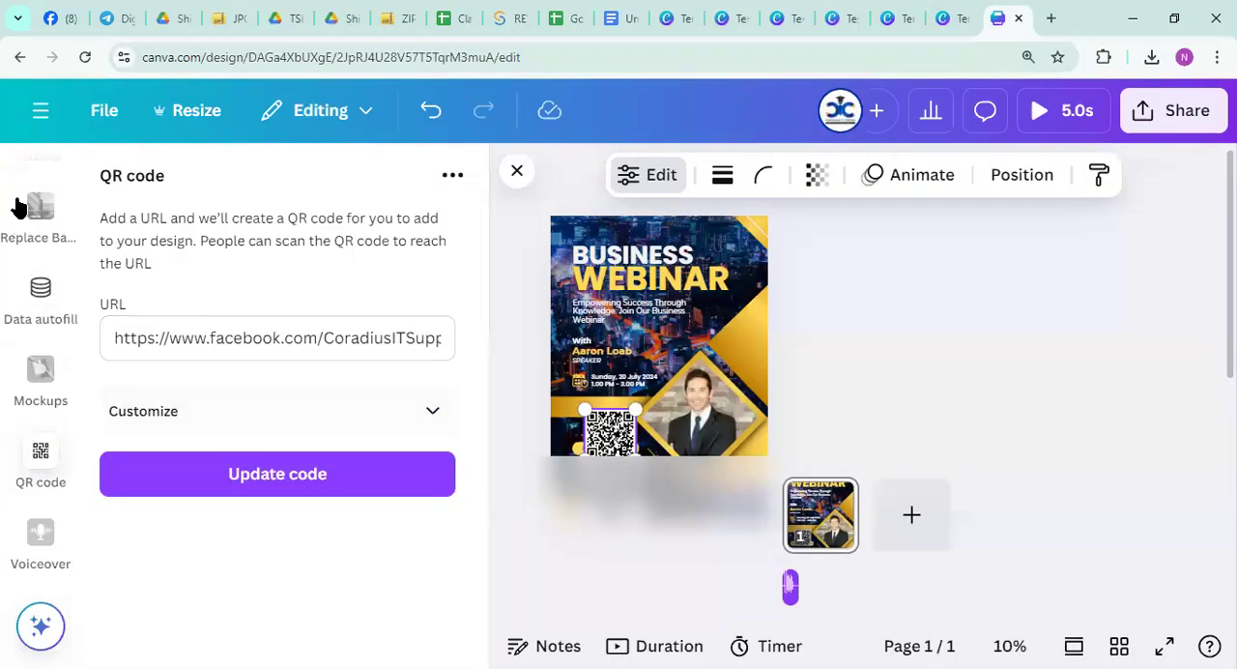
scroll(23, 280, up, 1)
scroll(23, 280, up, 5)
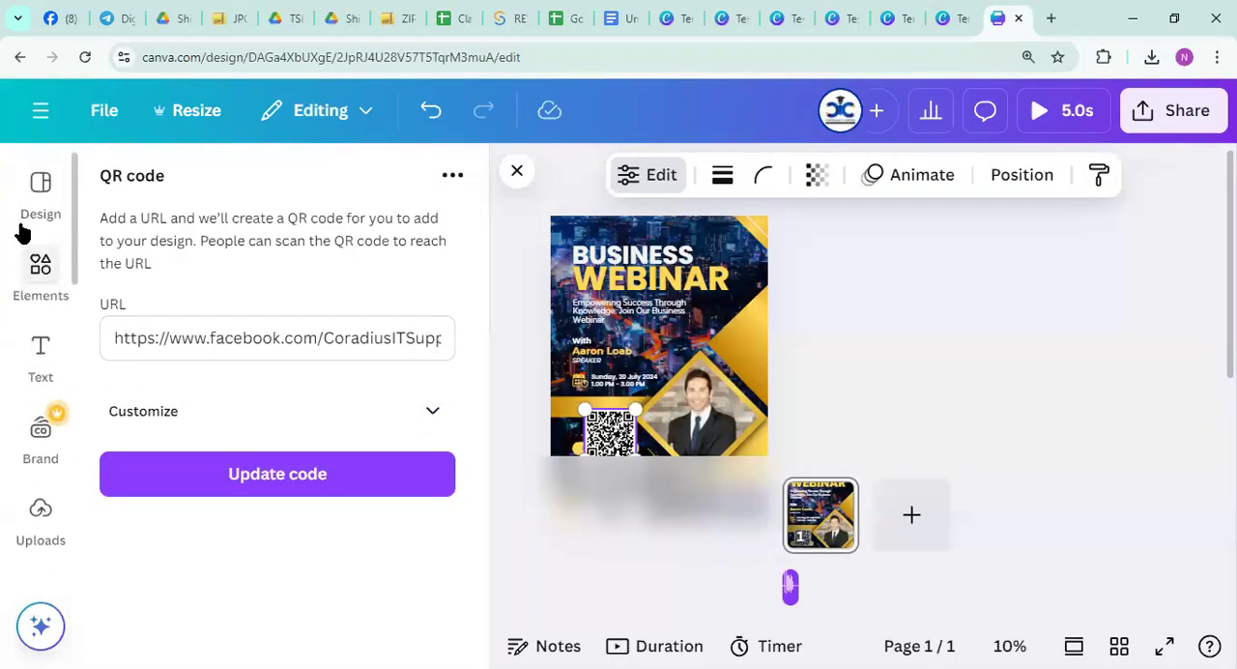
click(34, 176)
click(41, 111)
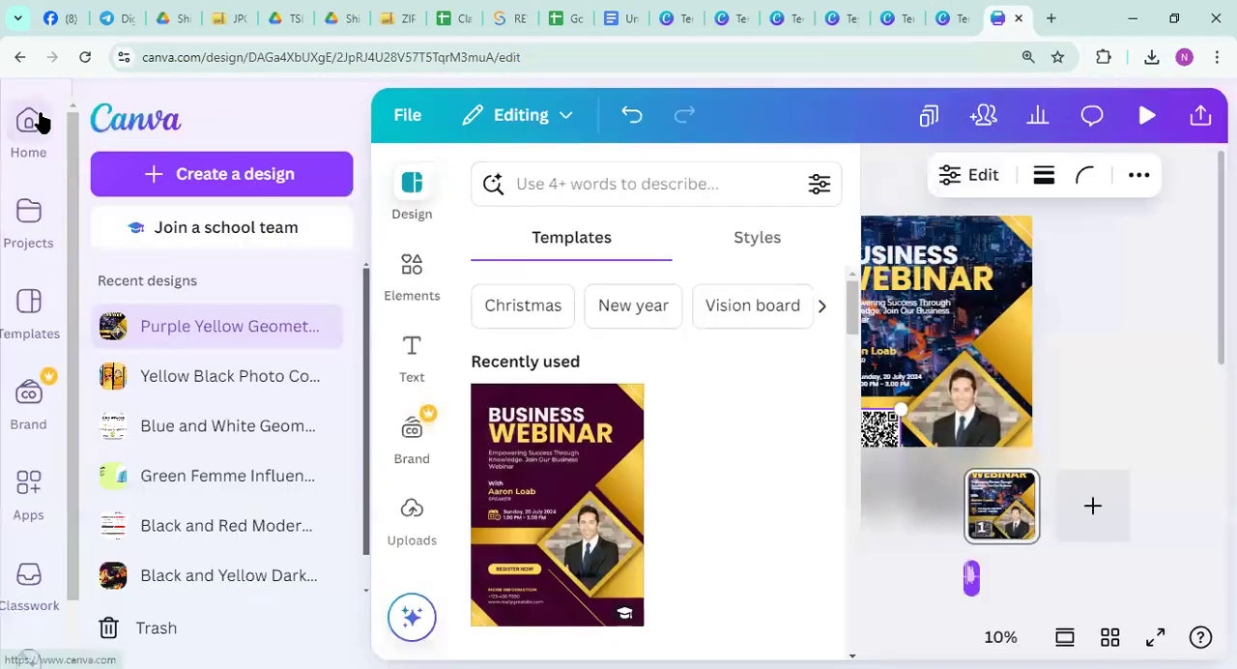
click(31, 123)
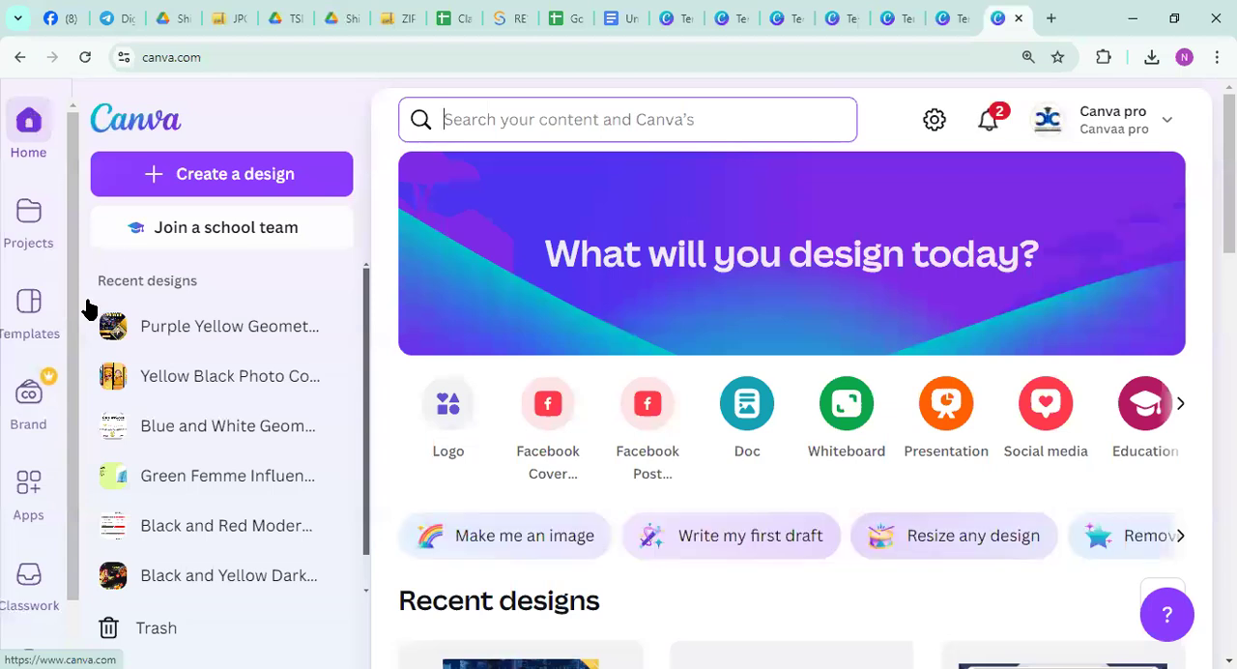
Open Canva's Apps page and look over its app categories and recommended apps
scroll(39, 385, down, 1)
click(31, 419)
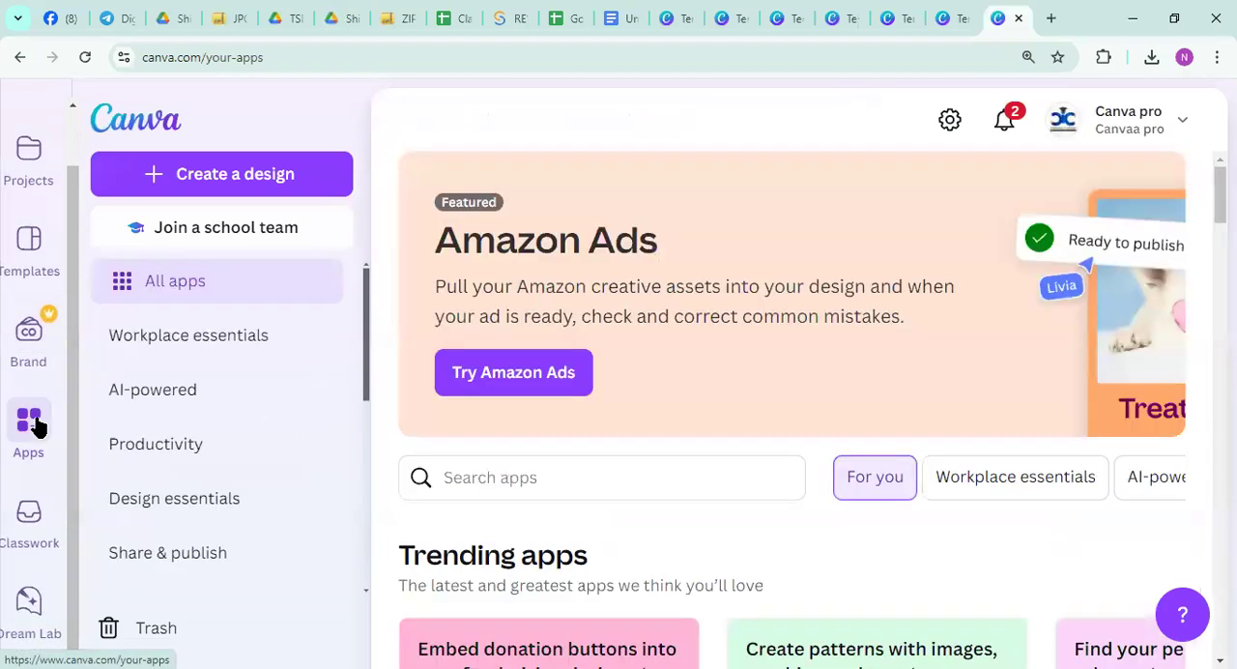
scroll(232, 416, down, 5)
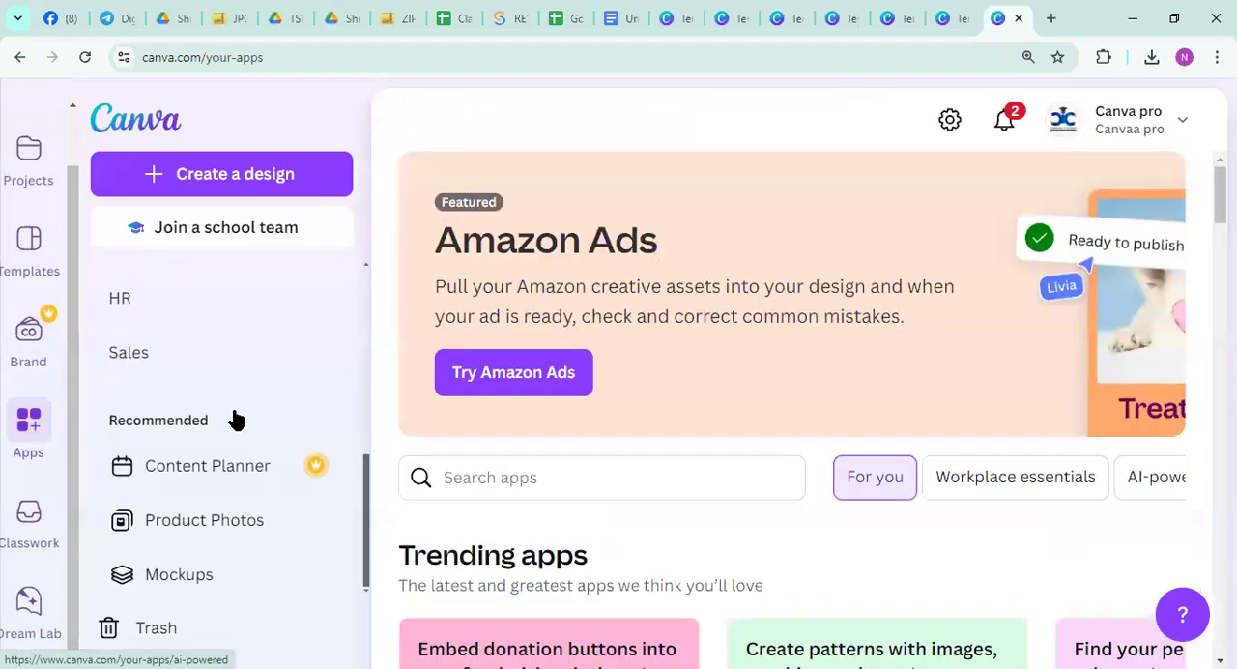
scroll(232, 416, up, 5)
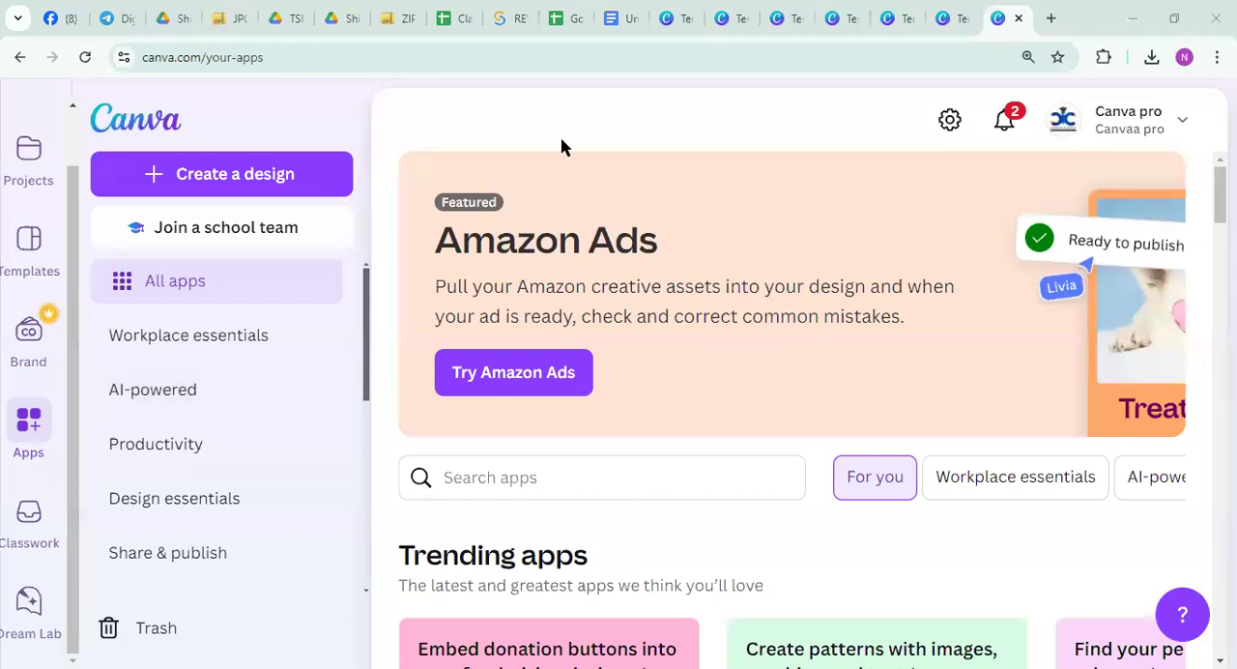
Return to the home page, search Canva for "Tshirt" and look over the template results
click(39, 126)
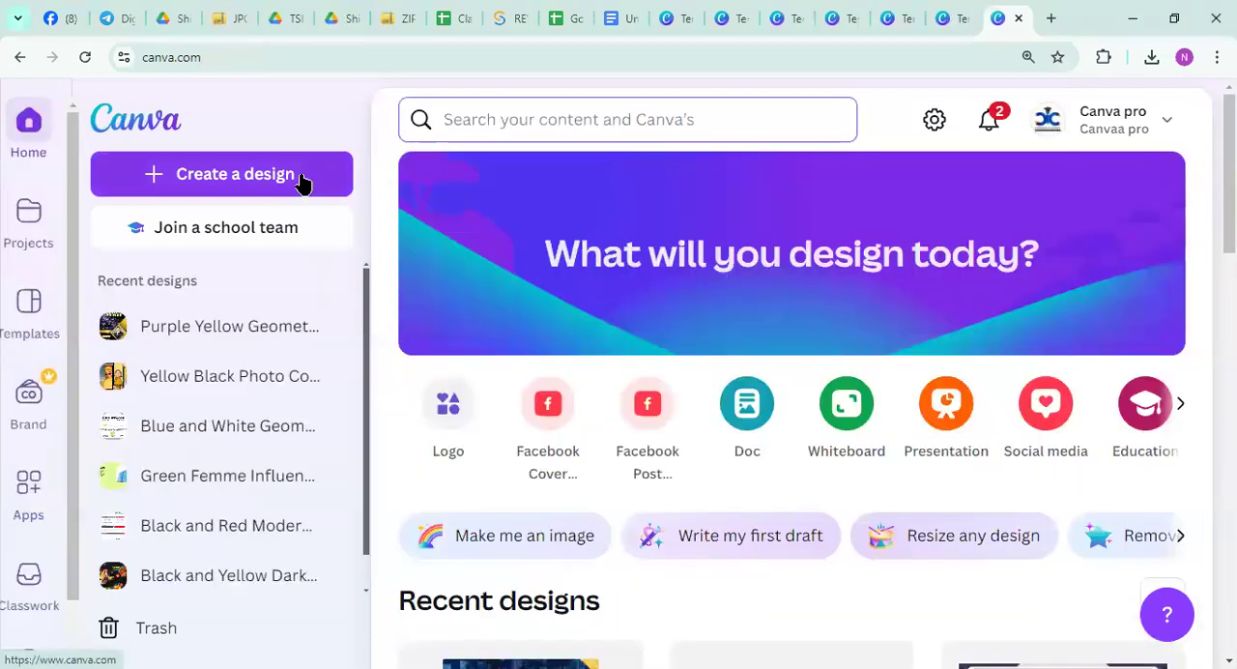
click(482, 119)
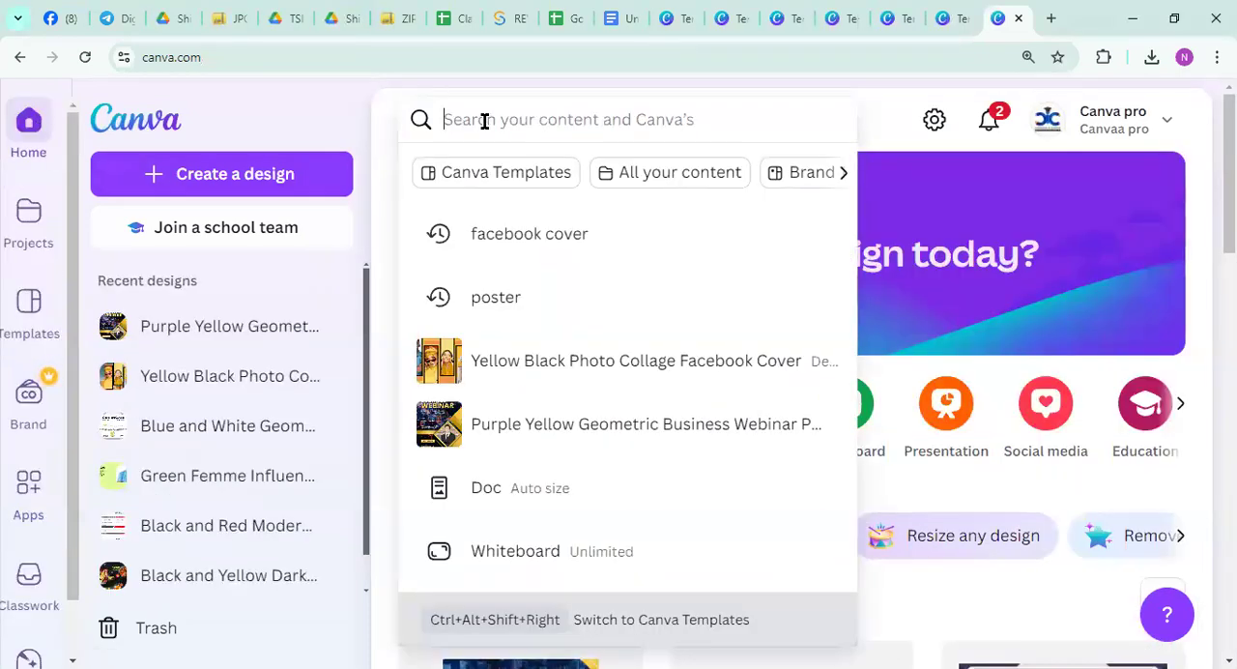
text(Tshji)
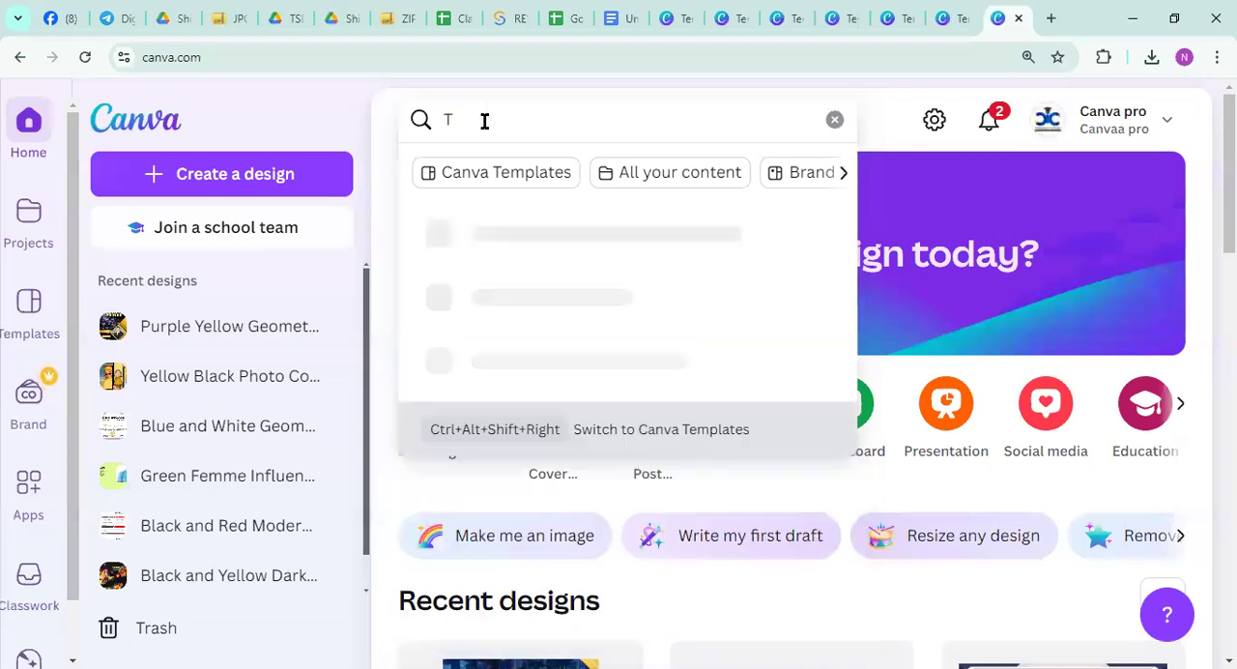
key(BackSpace)
key(BackSpace)
text(irt)
key(Return)
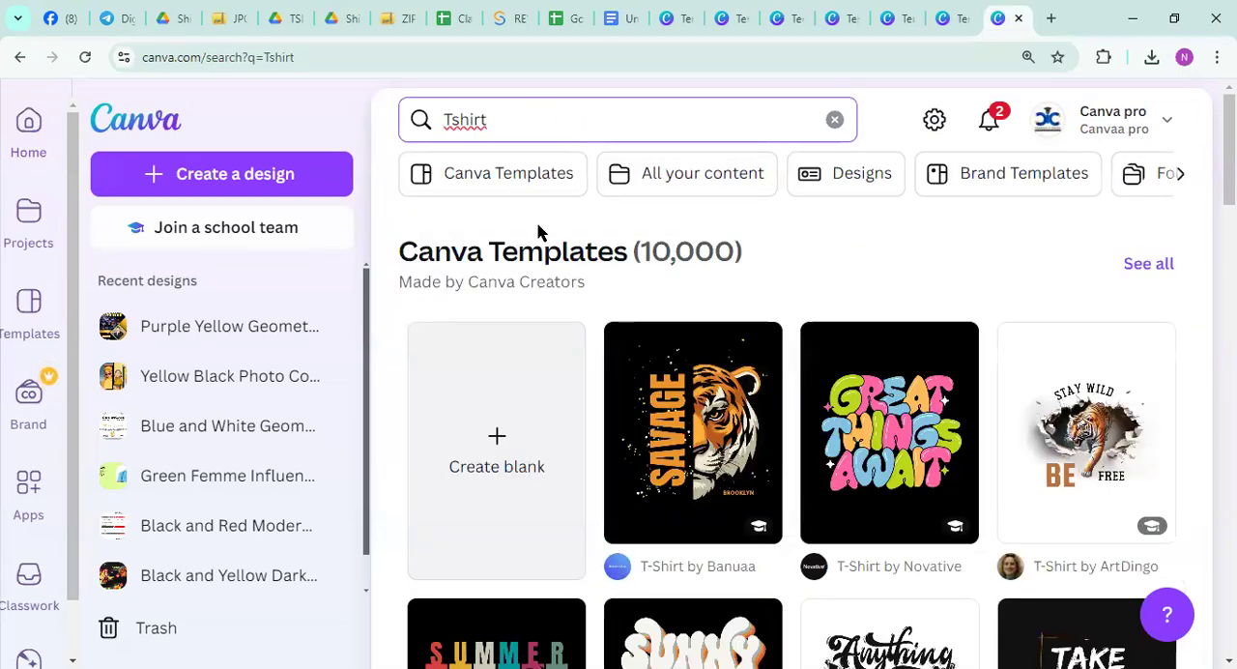
scroll(710, 335, down, 12)
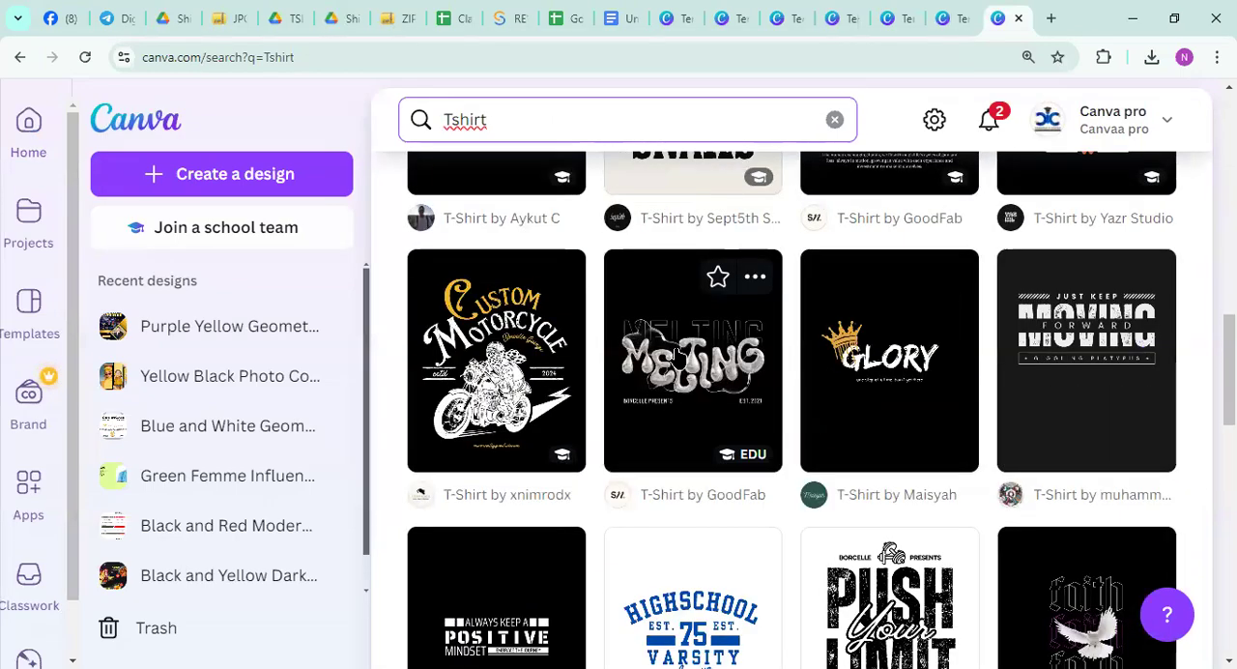
scroll(572, 249, up, 9)
Replace the search term with "T-Shirt" and run the suggested search "t shirt design"
drag(491, 119, 381, 128)
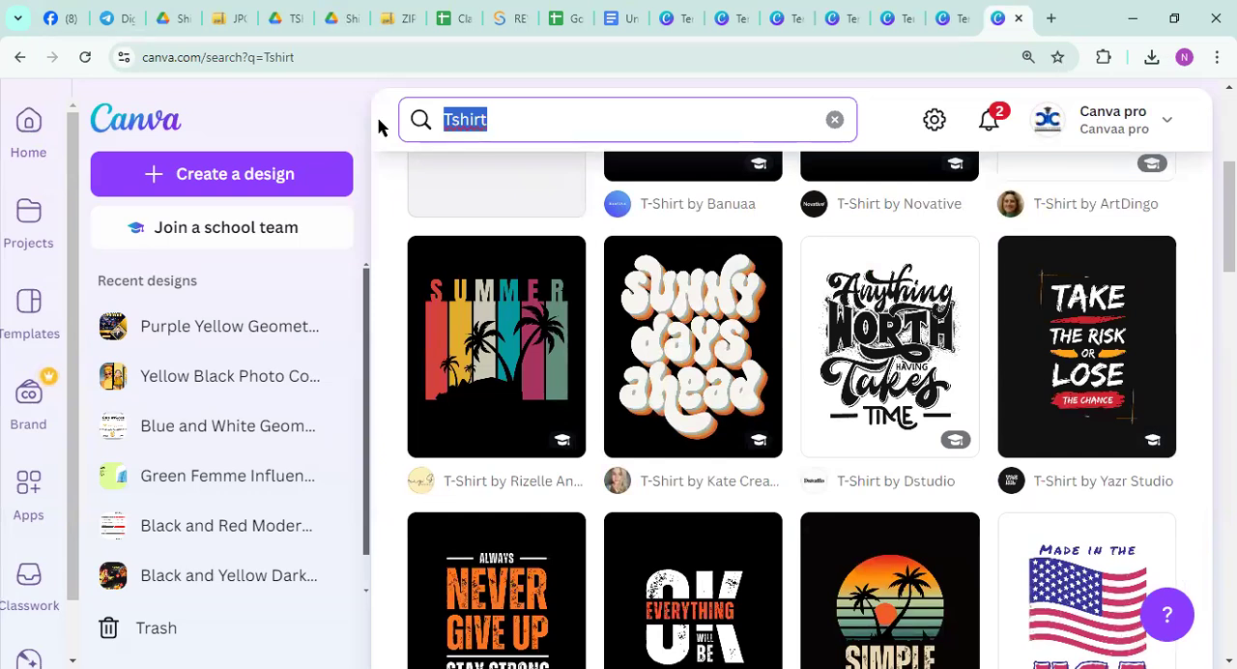
text(T-Shirt)
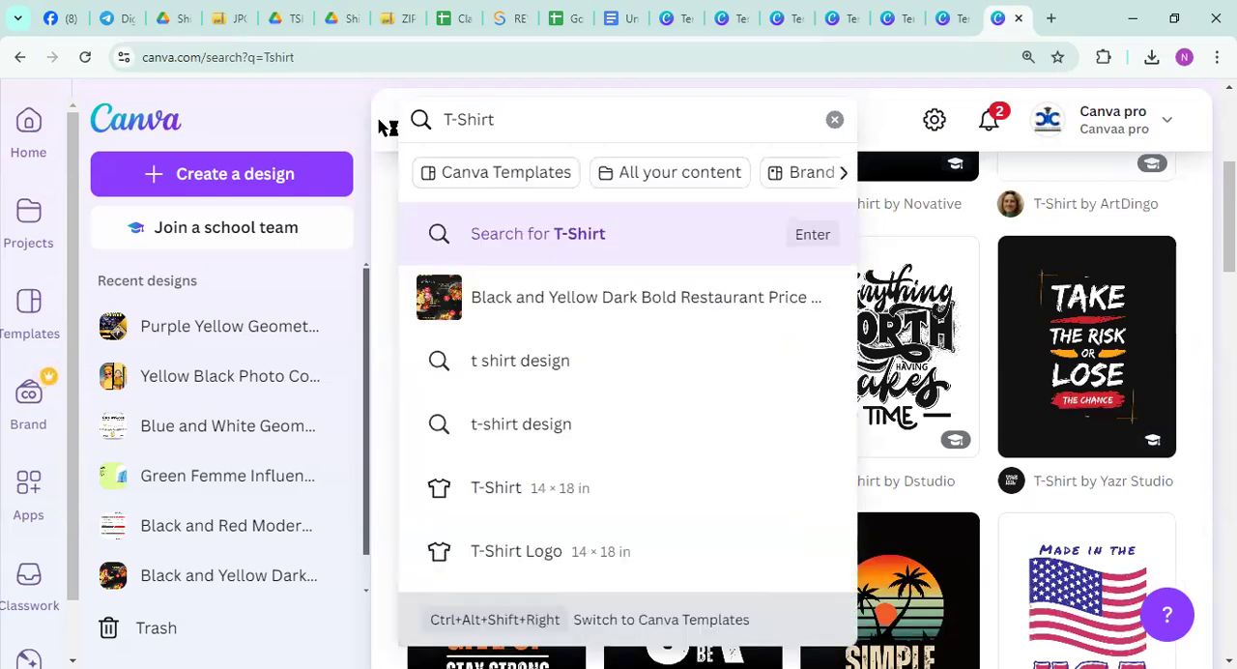
click(510, 366)
Browse the T-shirt templates and open the Black and White Minimalist T-Shirt Mockup Instagram Story template for customizing
scroll(531, 367, down, 10)
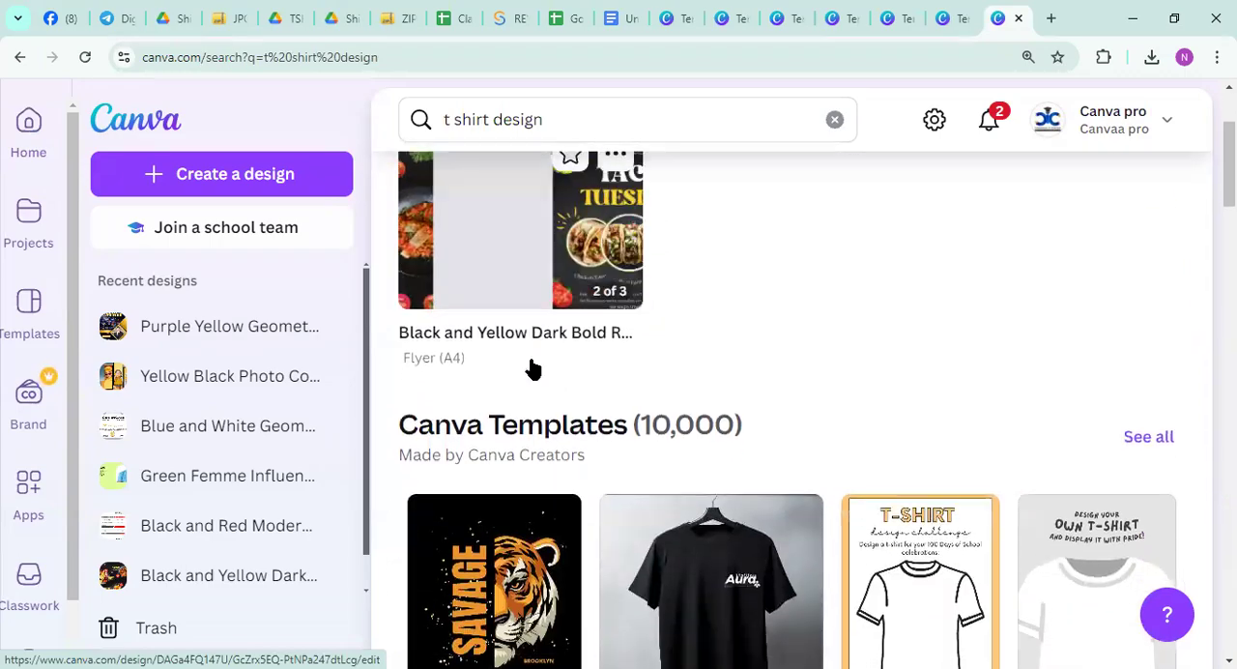
scroll(537, 372, down, 7)
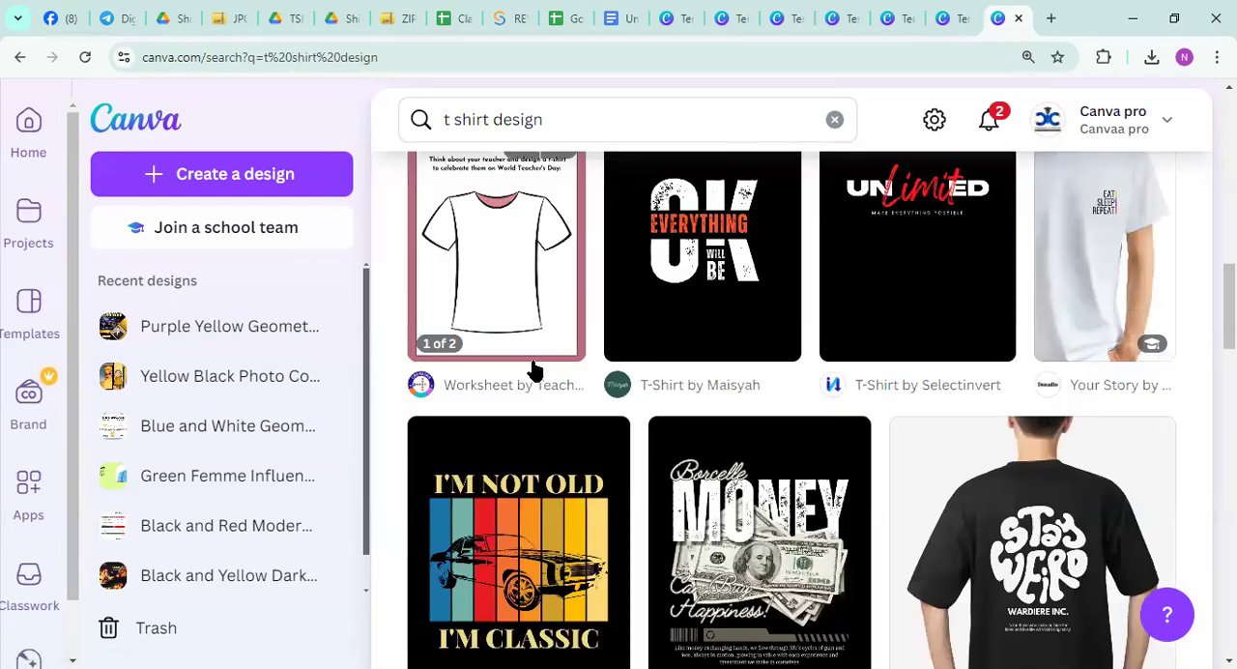
scroll(539, 377, down, 3)
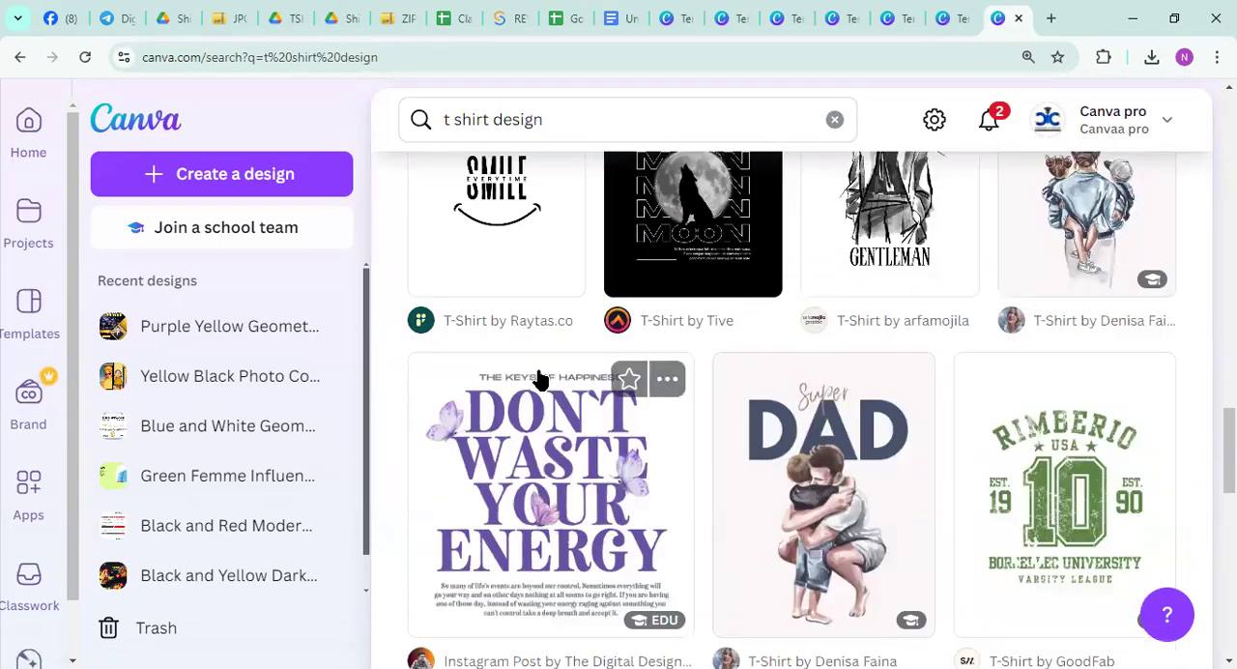
scroll(541, 379, up, 3)
scroll(548, 385, down, 3)
scroll(549, 385, down, 10)
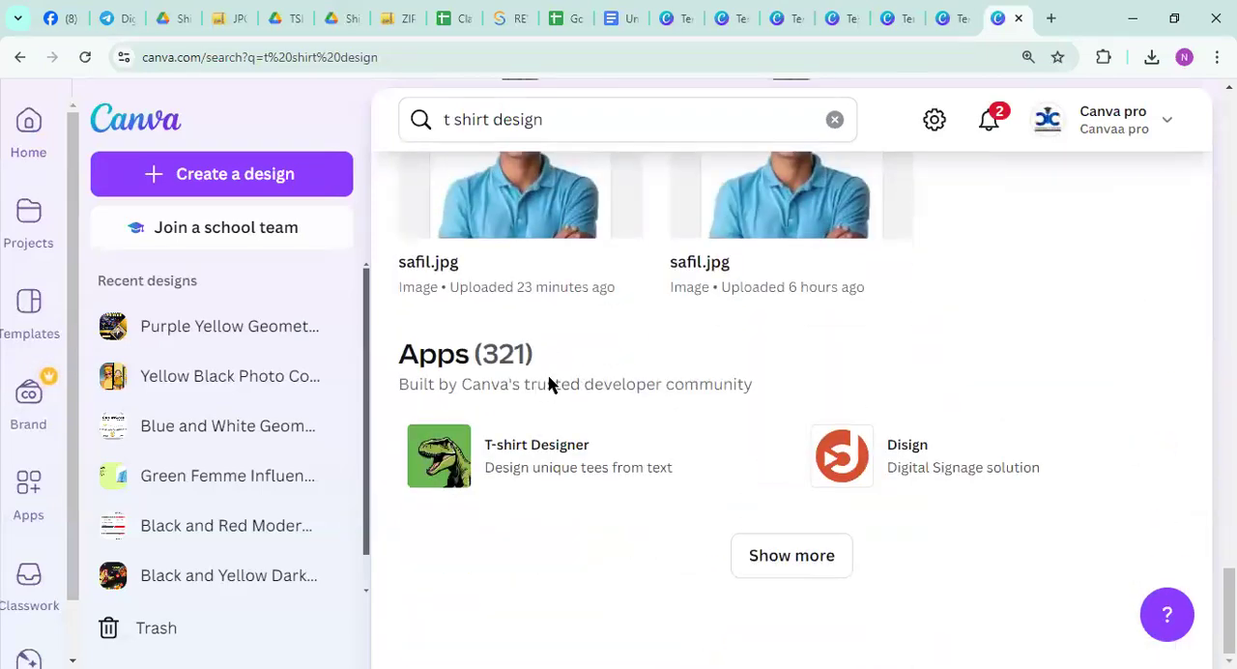
scroll(549, 385, up, 13)
scroll(549, 385, up, 6)
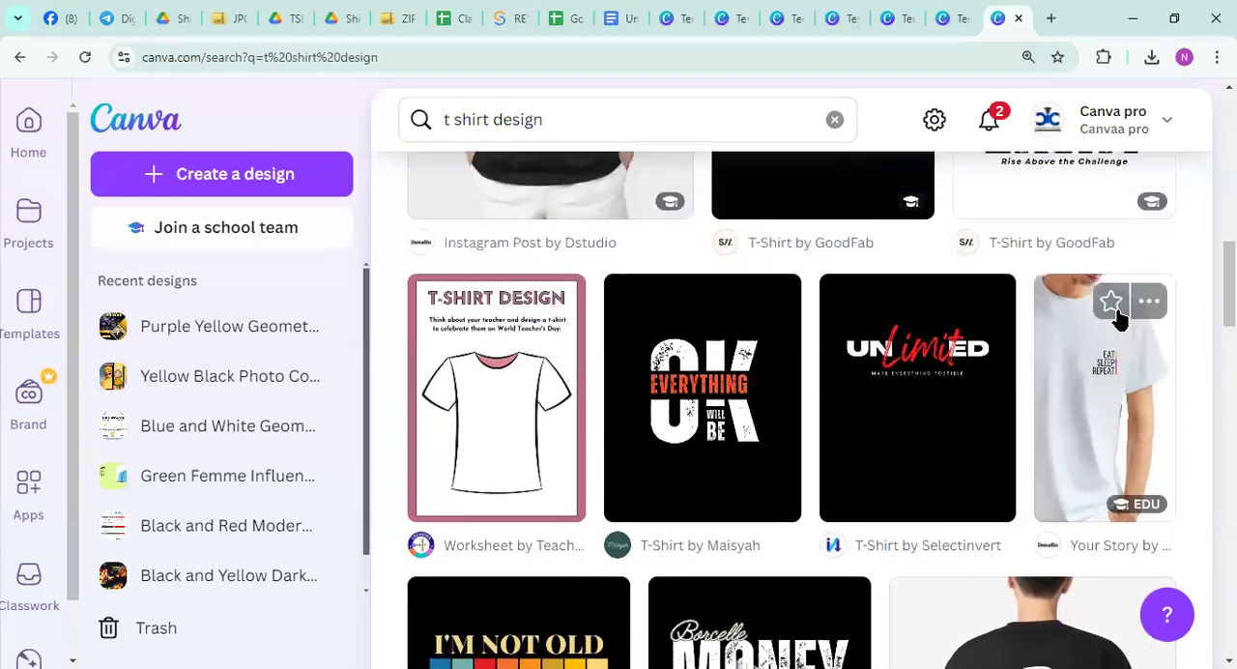
click(1090, 369)
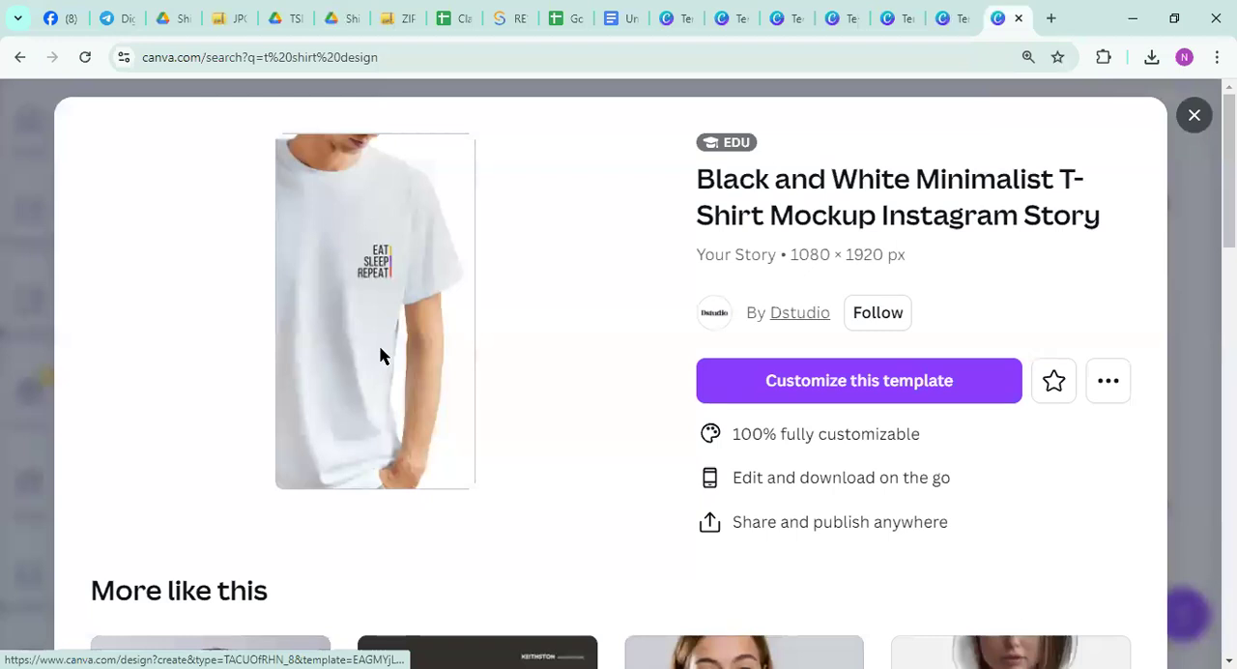
click(555, 351)
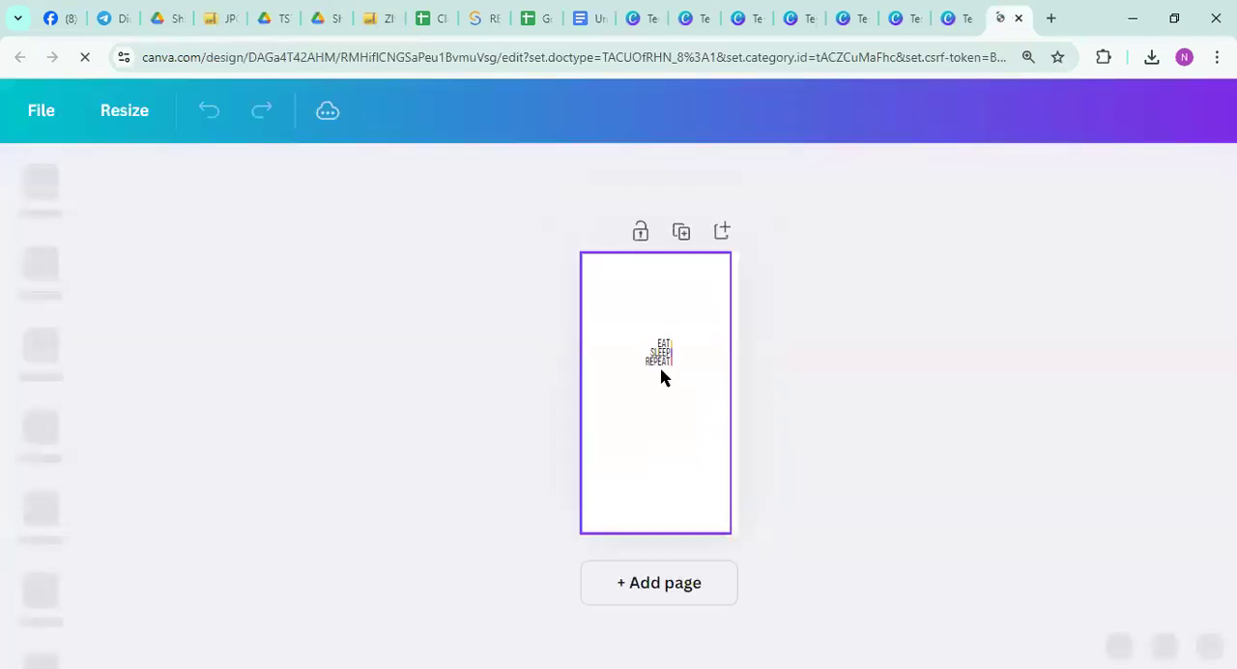
View the Photos library in the T-shirt mockup design and return to the Canva home page
click(34, 379)
scroll(34, 384, down, 3)
click(43, 415)
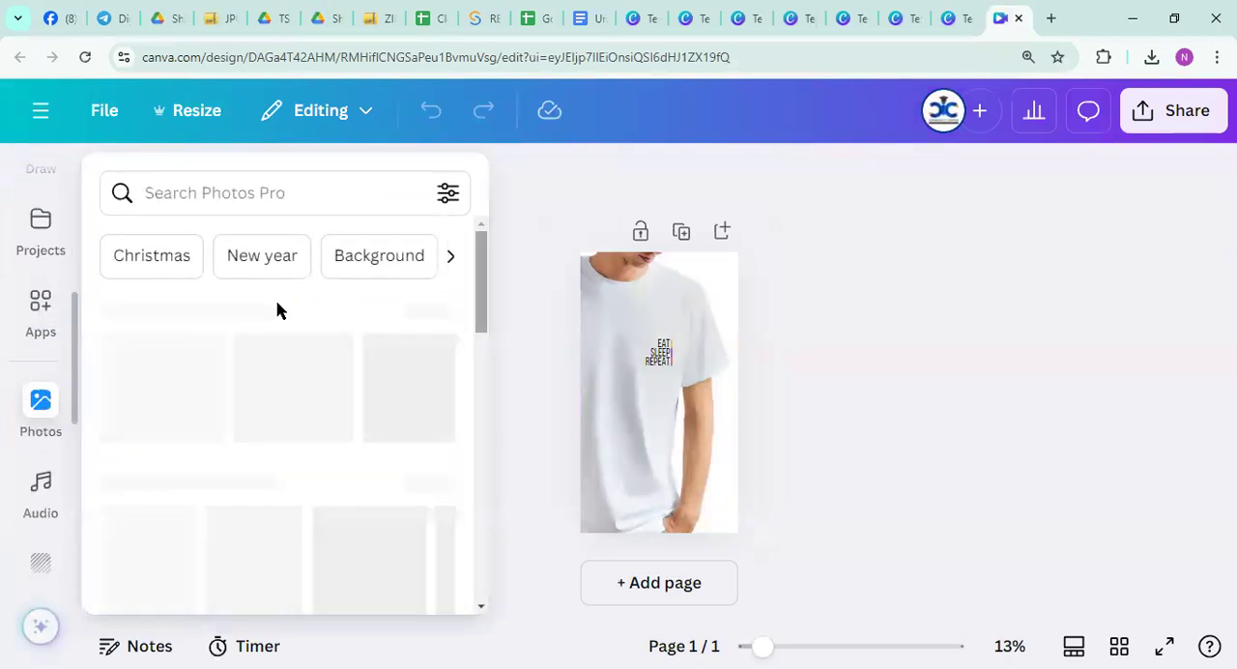
scroll(14, 183, up, 1)
click(37, 117)
click(37, 120)
Switch to ZIP Extractor and check the extraction progress and extracted files in the list
click(215, 20)
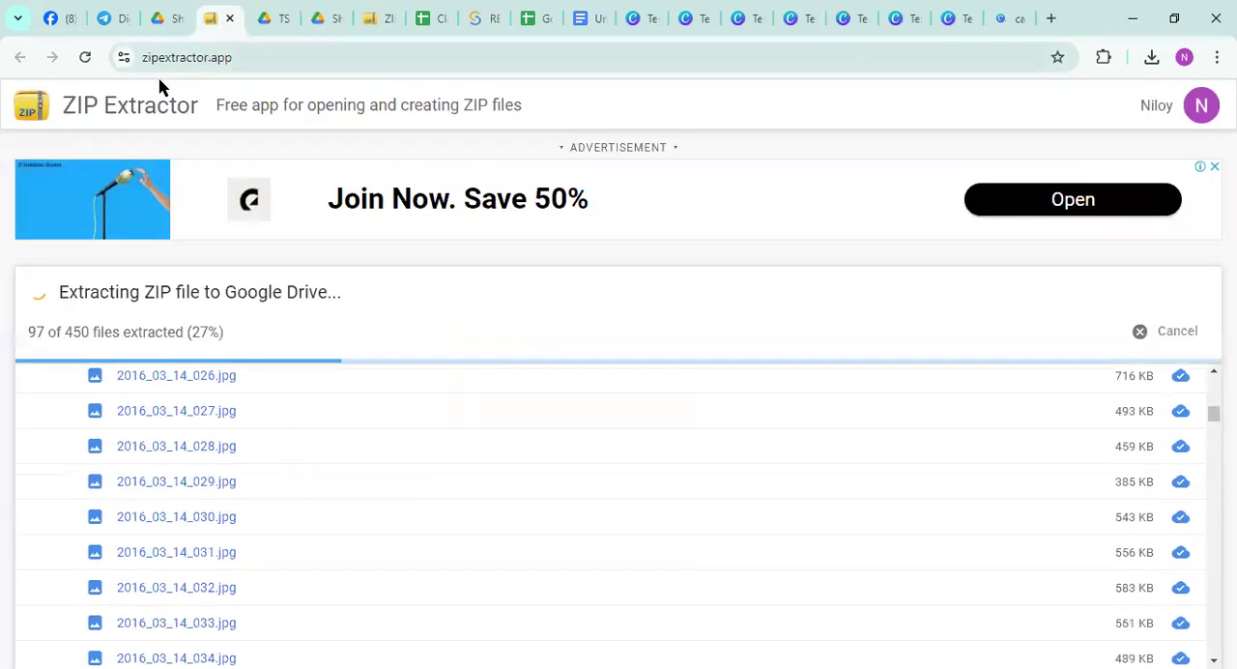
scroll(418, 451, down, 5)
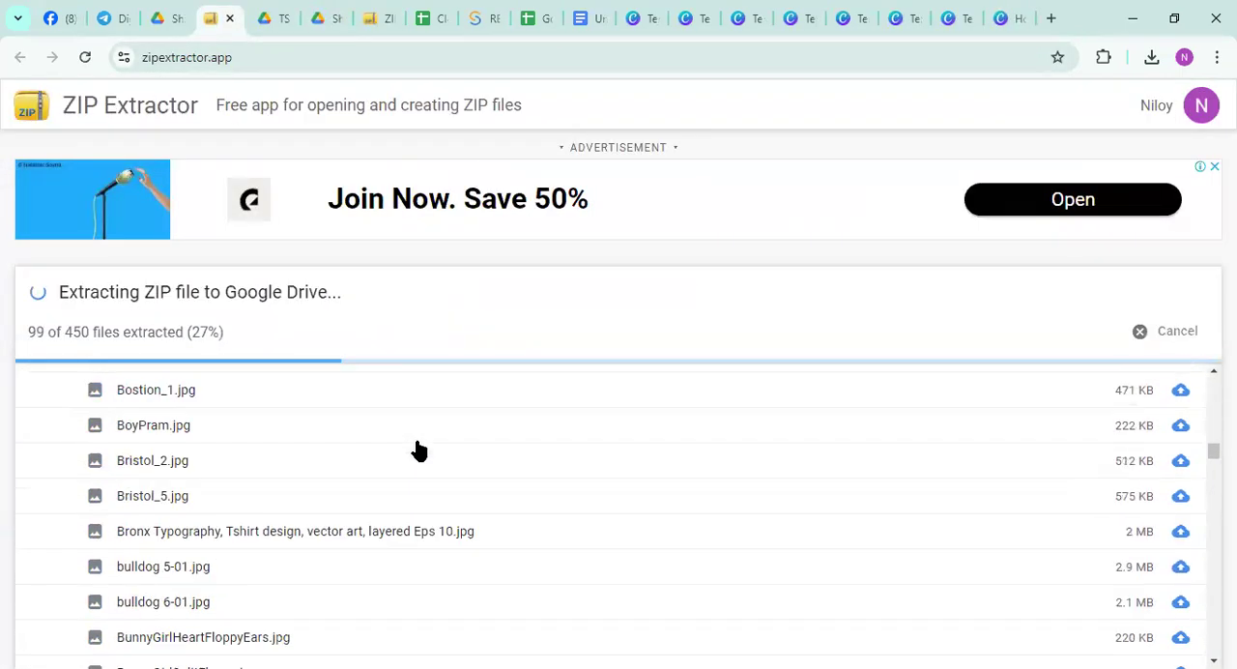
scroll(420, 449, up, 6)
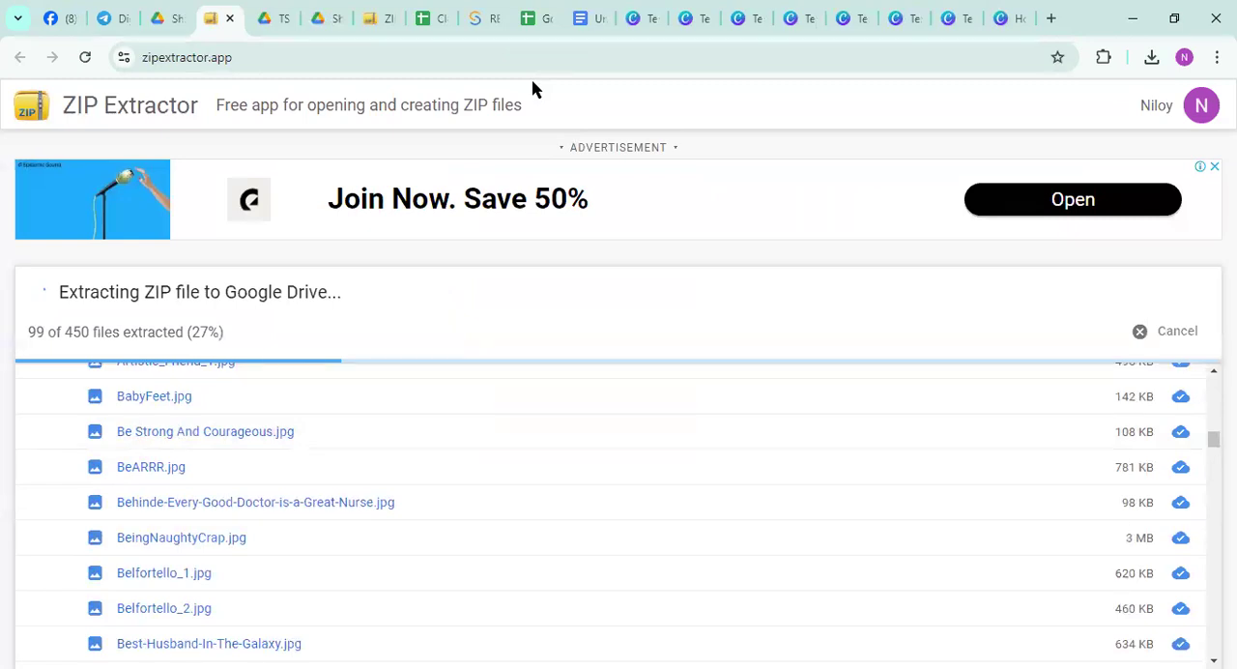
scroll(211, 417, up, 5)
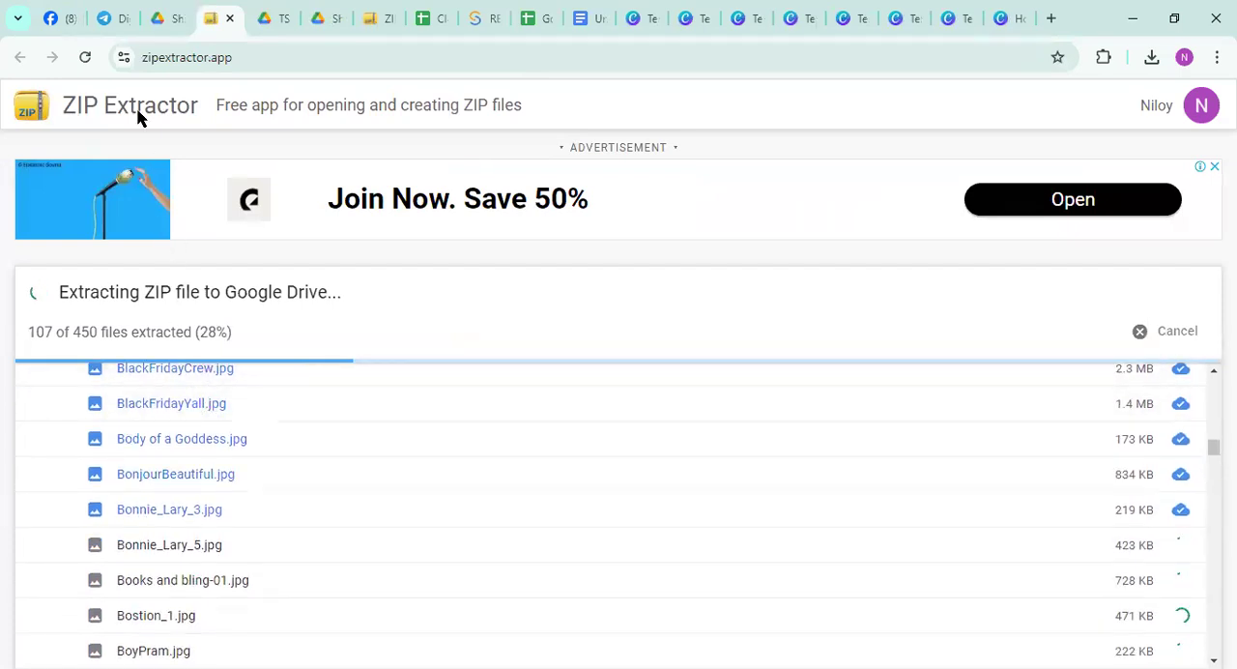
Switch back to the Canva home page and open the Apps page
key(ctrl+9)
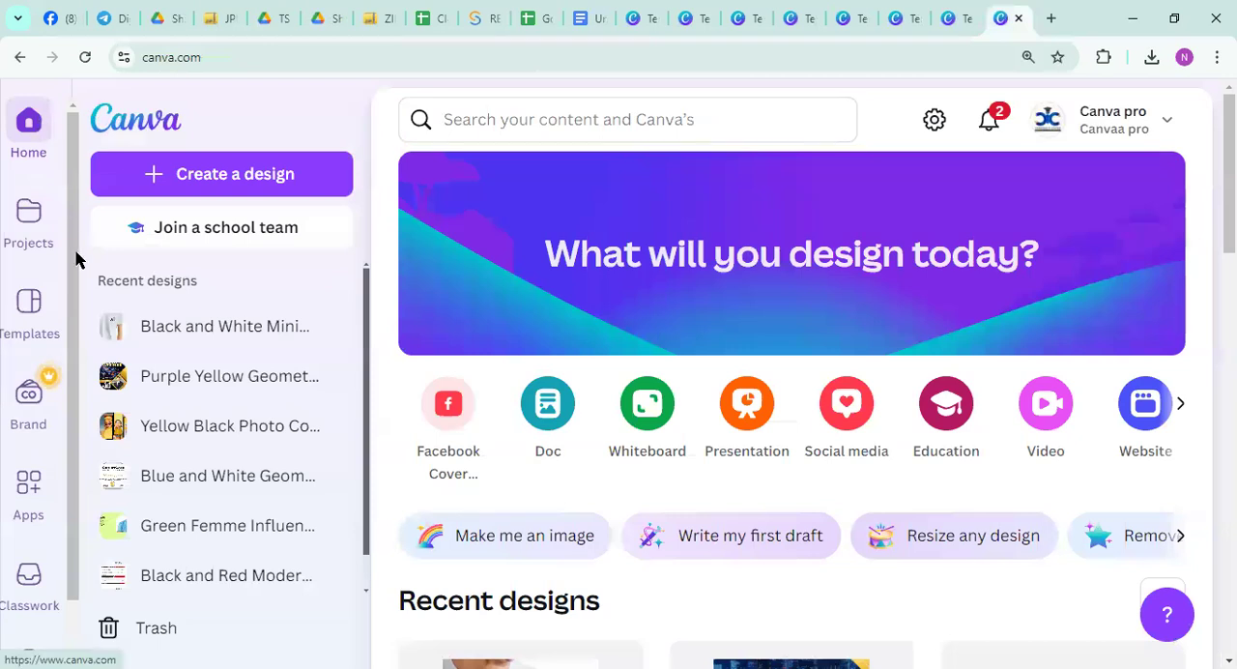
scroll(24, 433, down, 1)
click(22, 428)
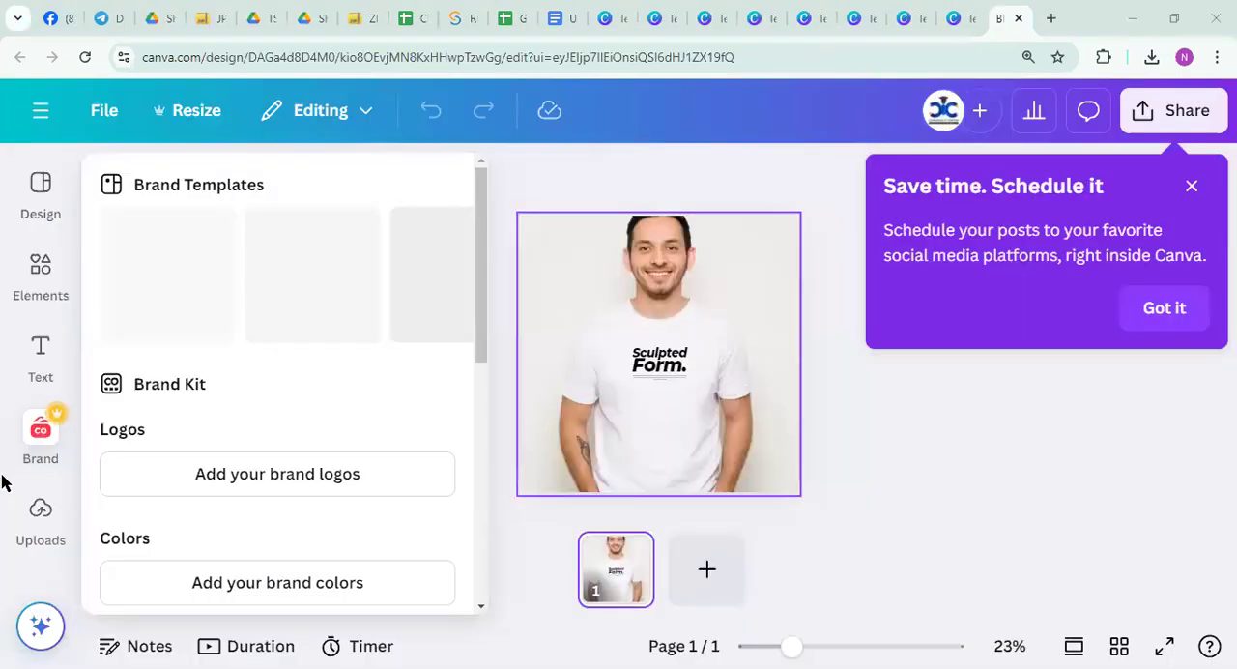
View the Uploads library in the T-shirt mockup design and check the extracted files in ZIP Extractor
click(31, 521)
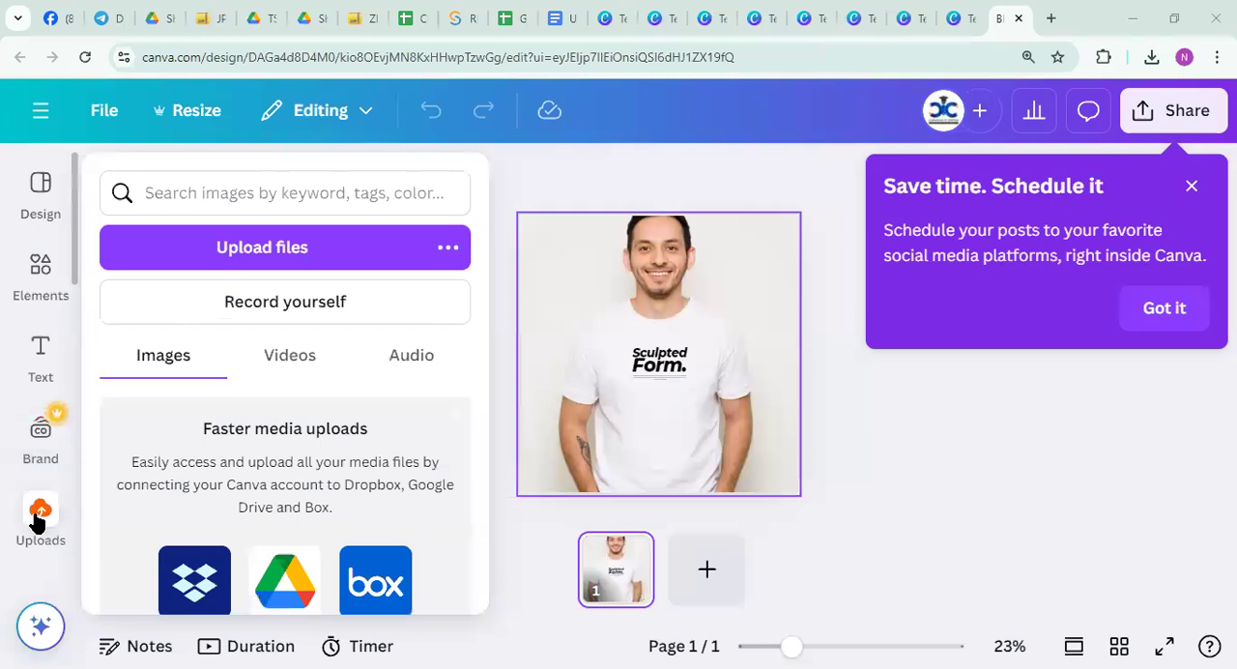
click(37, 522)
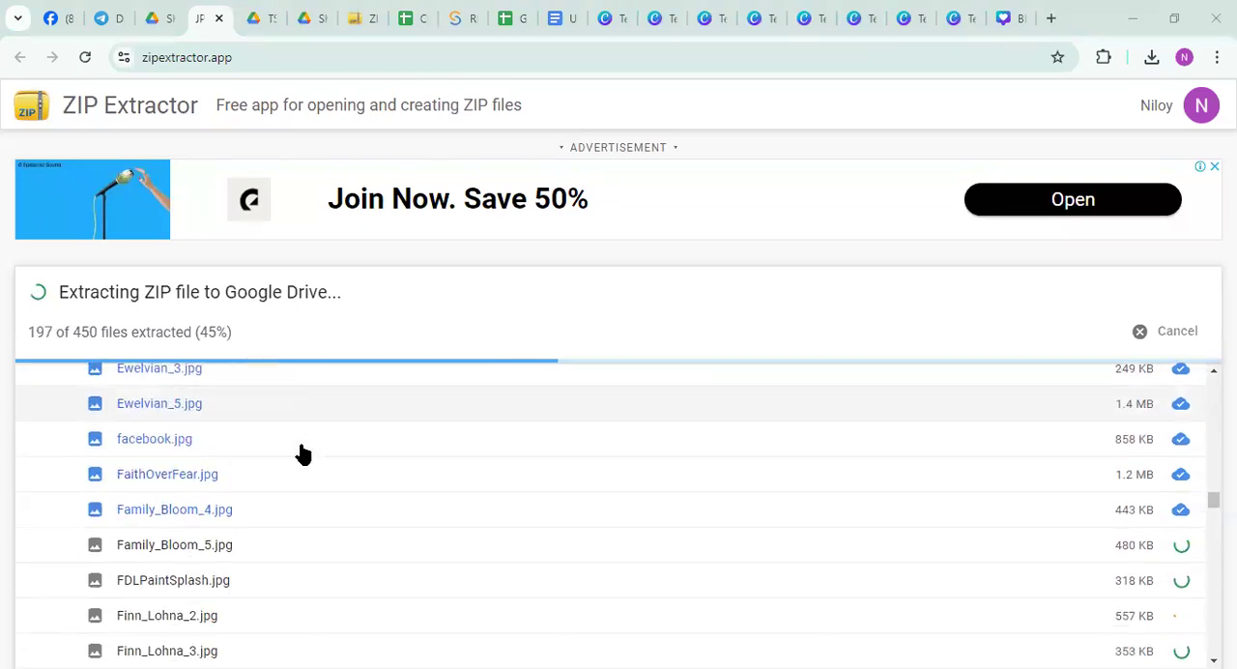
scroll(303, 454, up, 3)
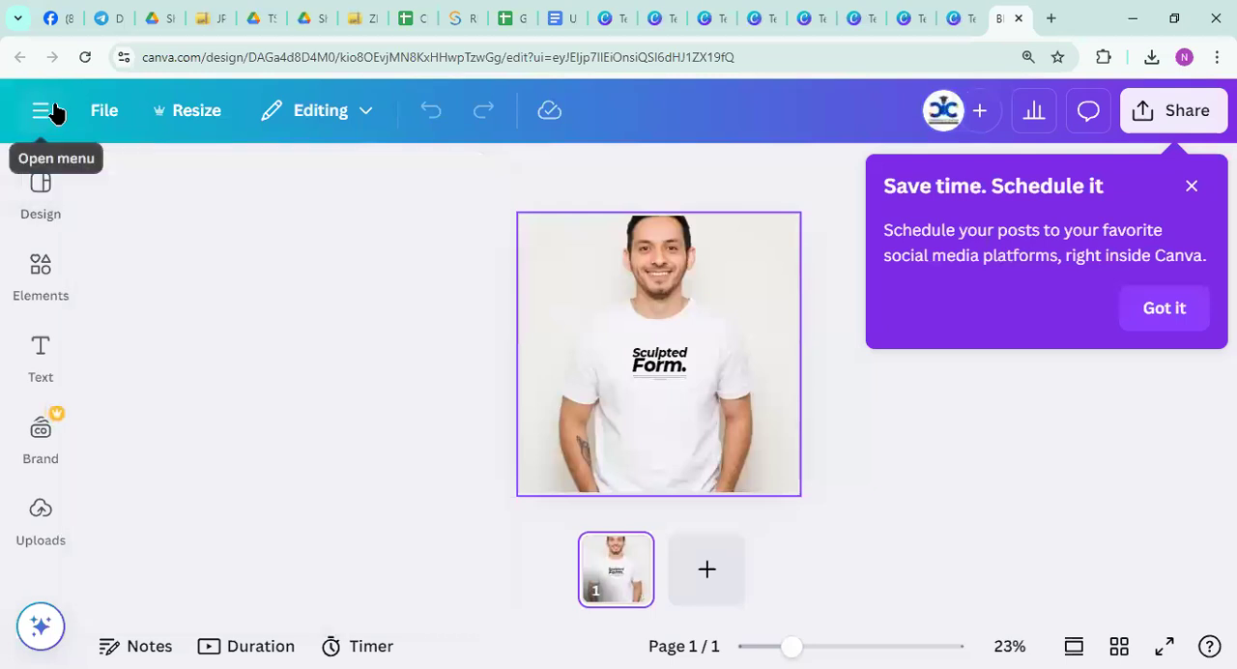
Return to the Canva home page and reopen the Black and White Minimalist T-Shirt Mockup design from the search suggestions
click(54, 113)
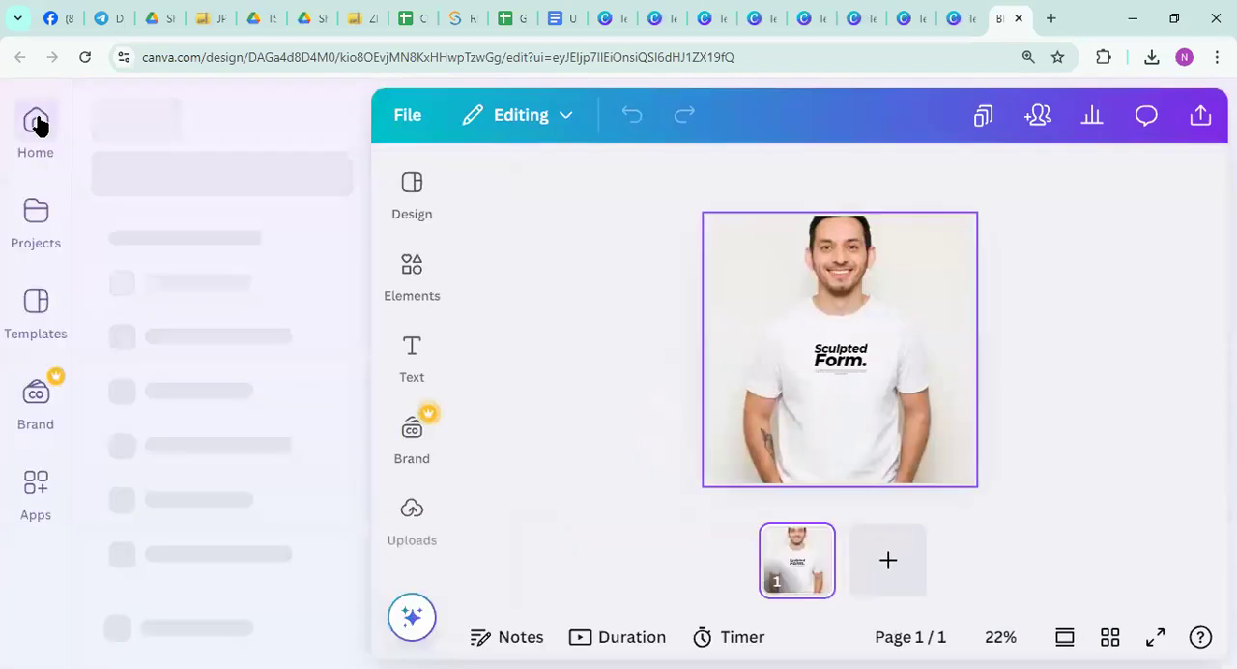
click(40, 125)
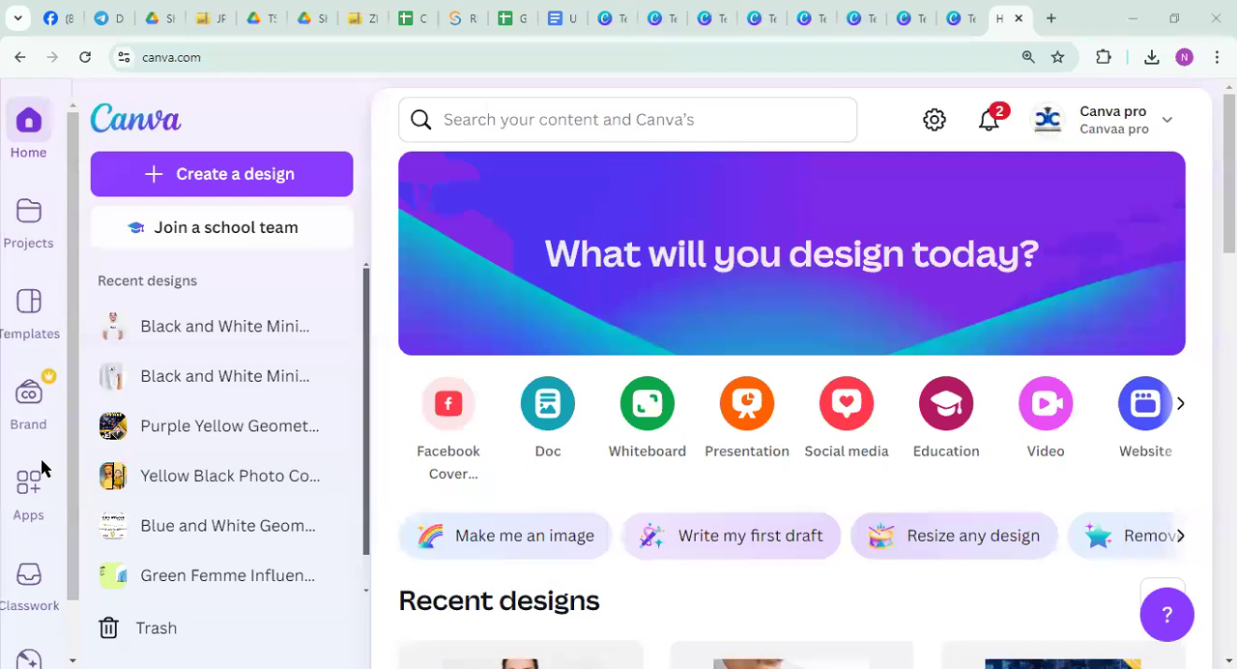
click(488, 119)
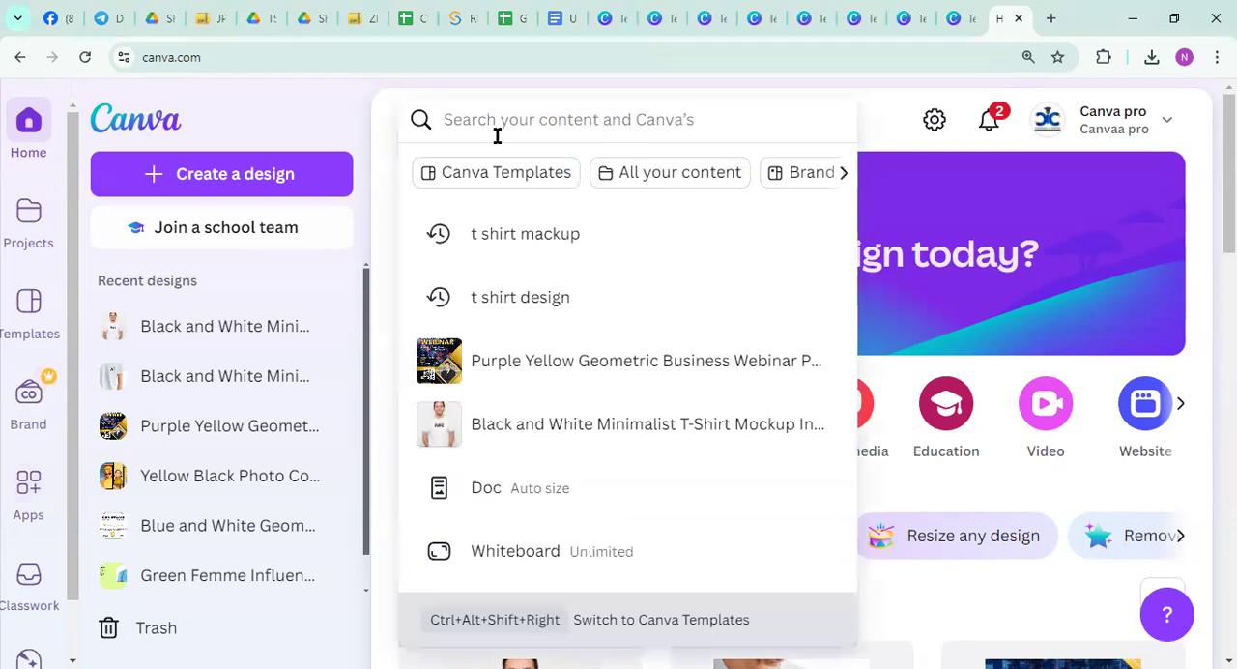
click(483, 416)
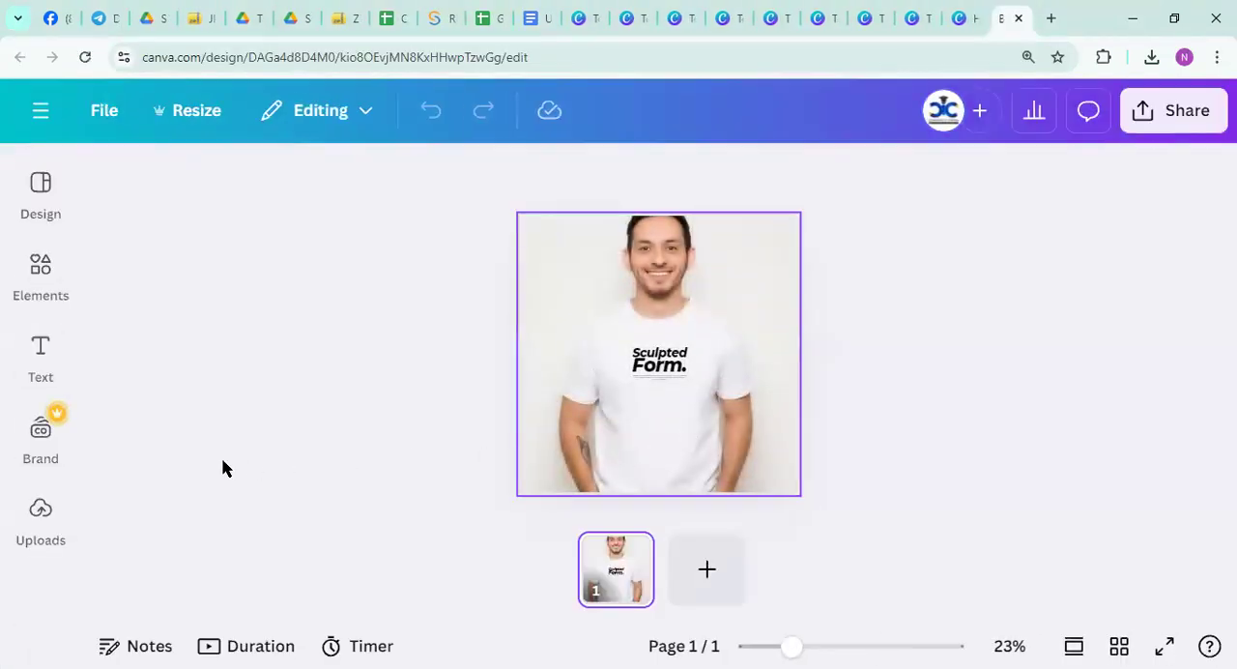
Open the Mockups app in the T-shirt design, look through its categories and the full Popular collection, and close it
scroll(47, 447, down, 3)
click(42, 479)
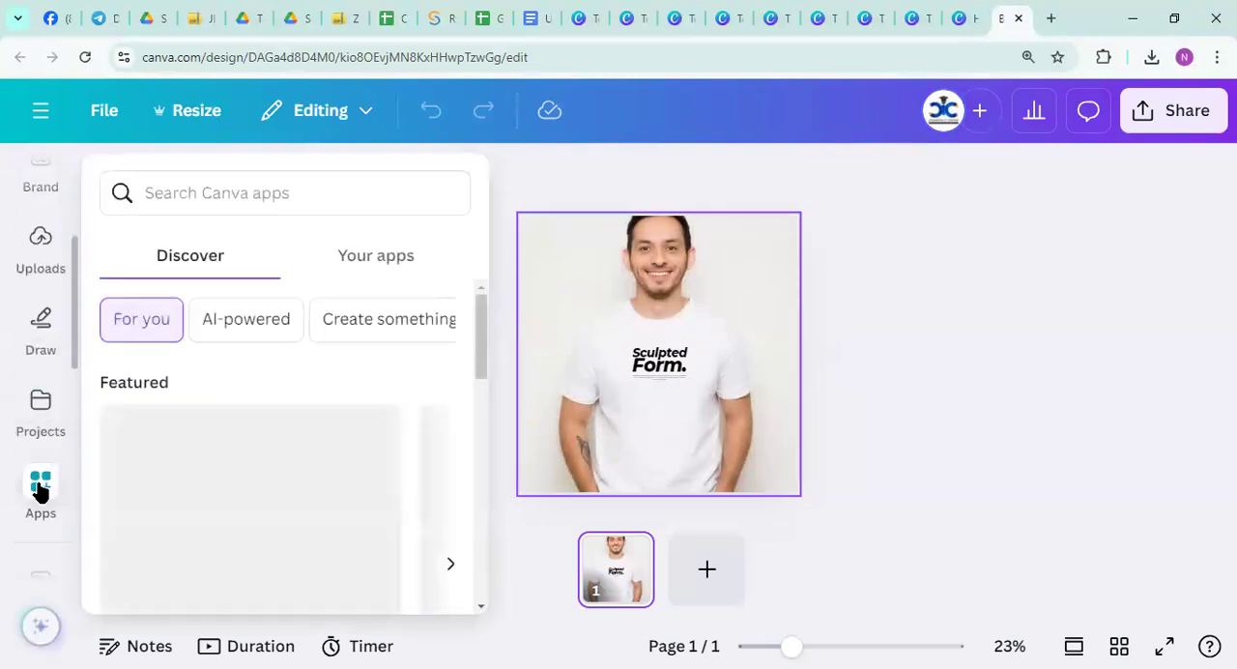
scroll(190, 400, down, 10)
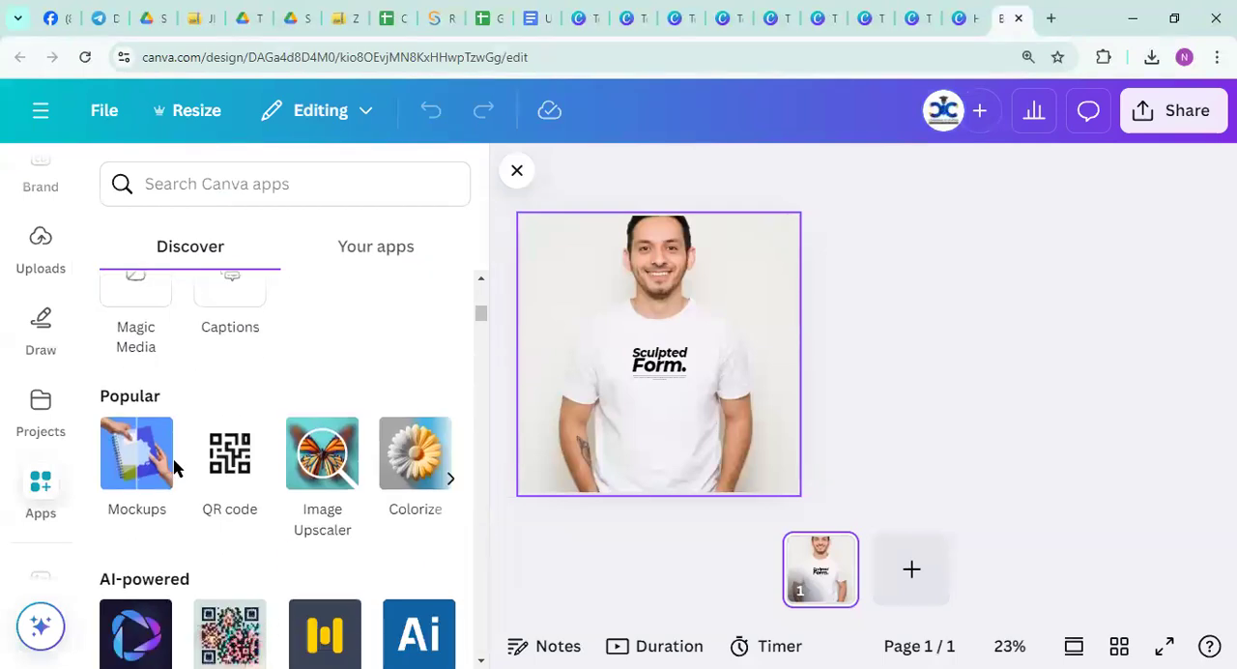
click(138, 463)
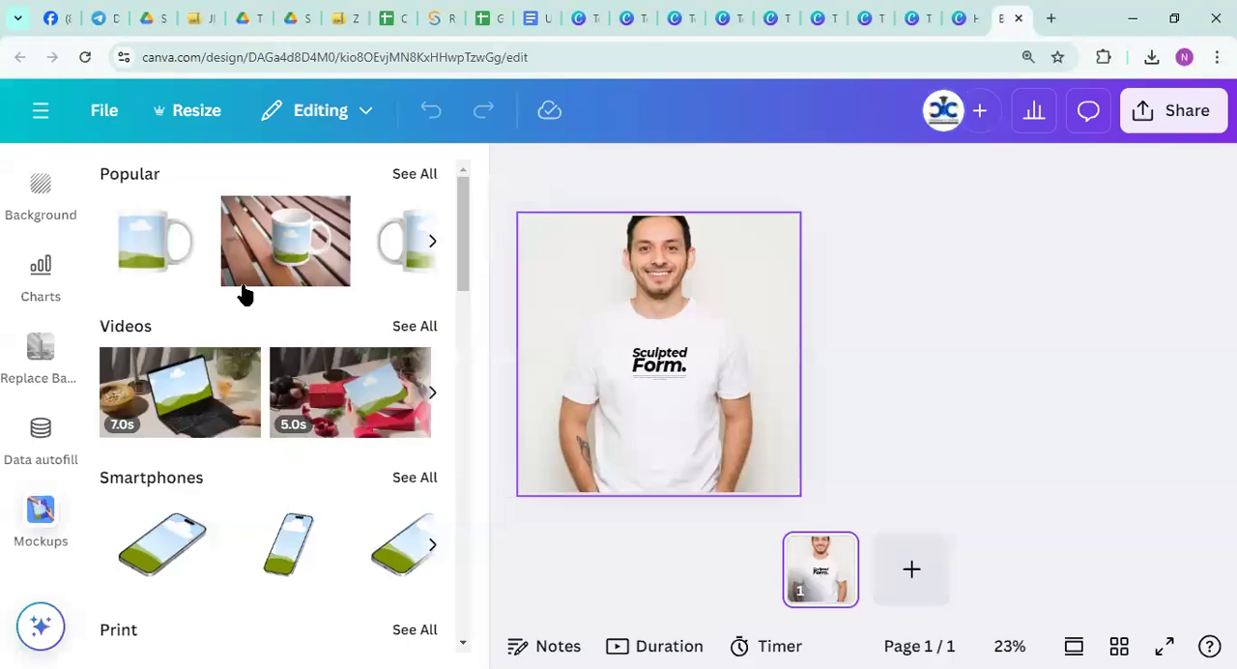
scroll(238, 458, down, 15)
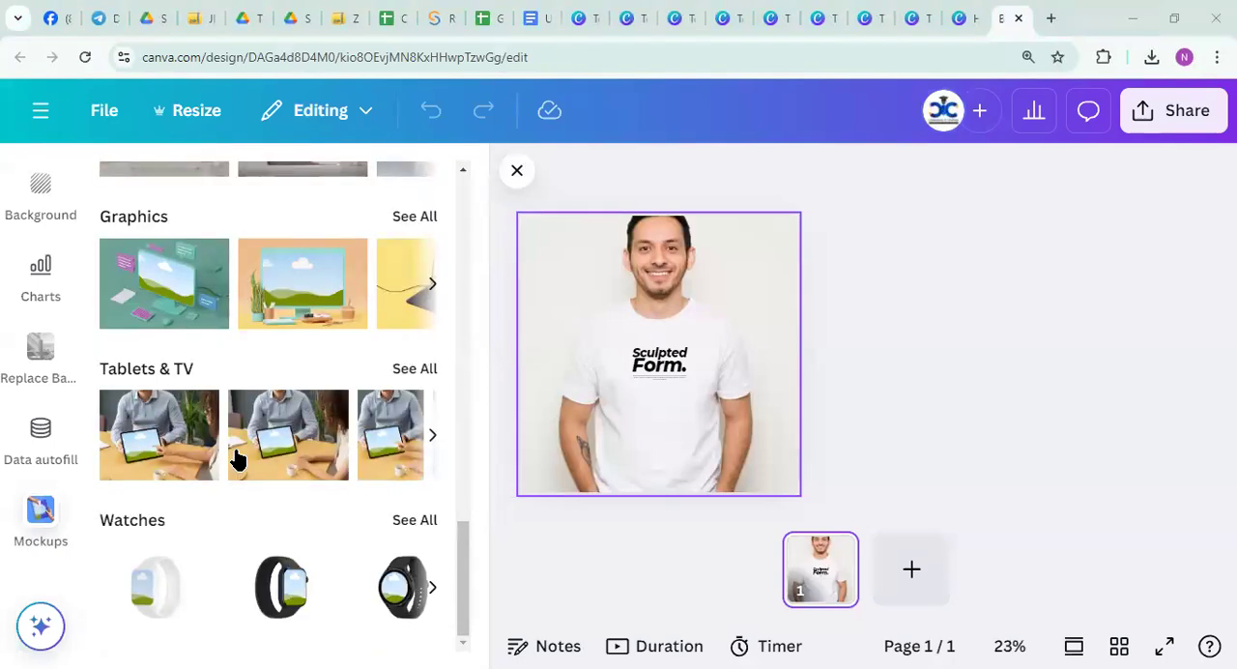
scroll(238, 458, up, 15)
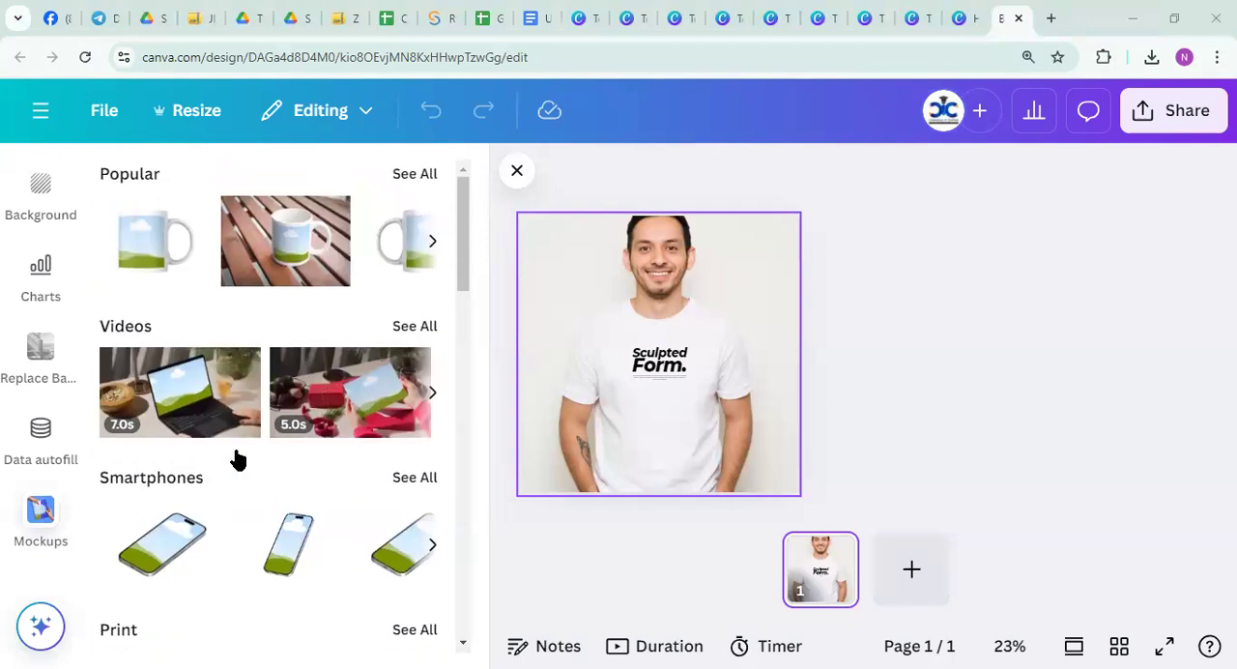
click(415, 174)
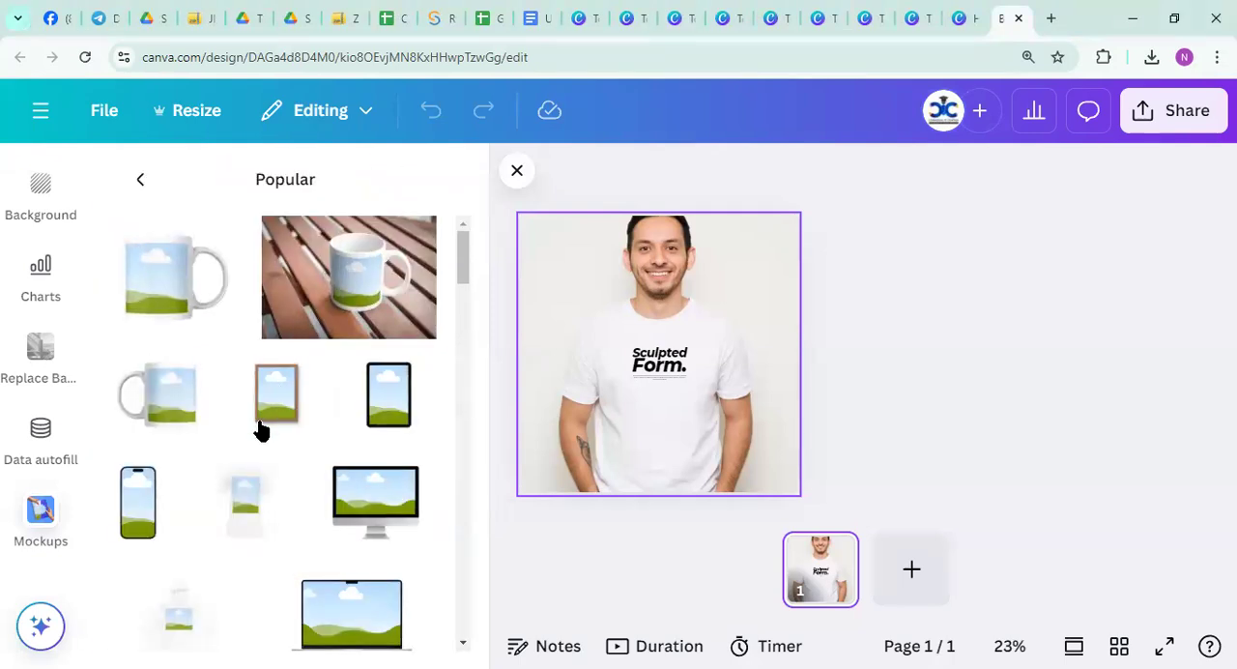
click(517, 171)
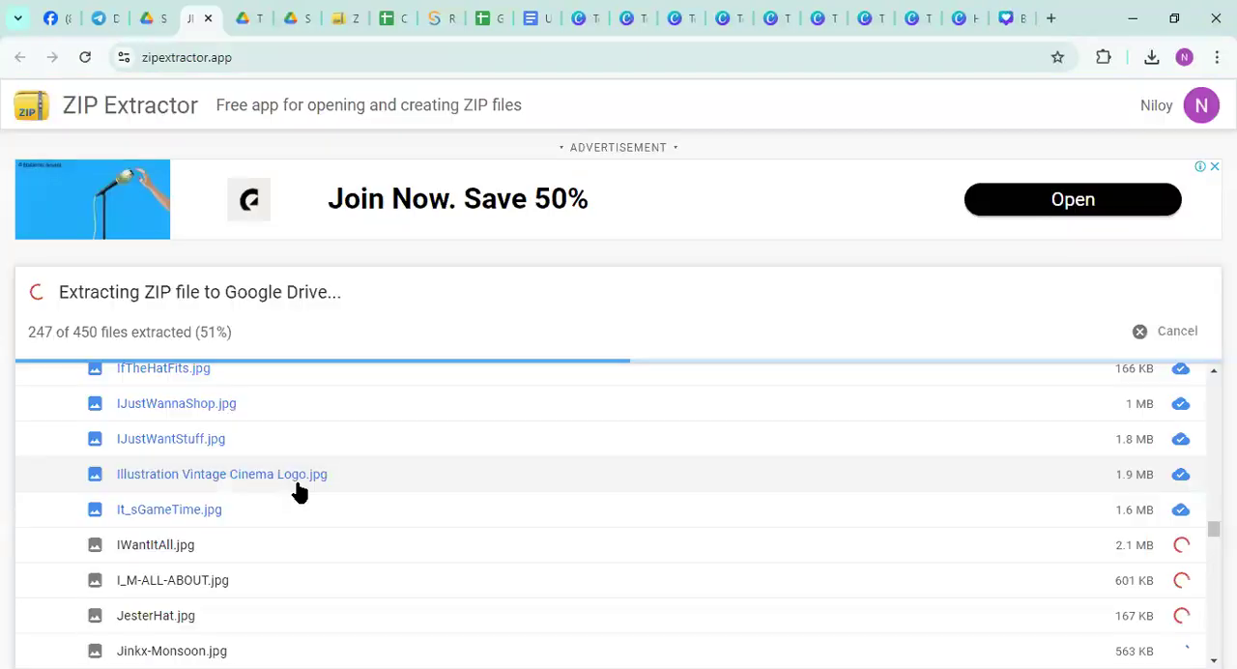
Switch to ZIP Extractor and look through the file list to check how far the extraction to Google Drive is
scroll(295, 489, up, 20)
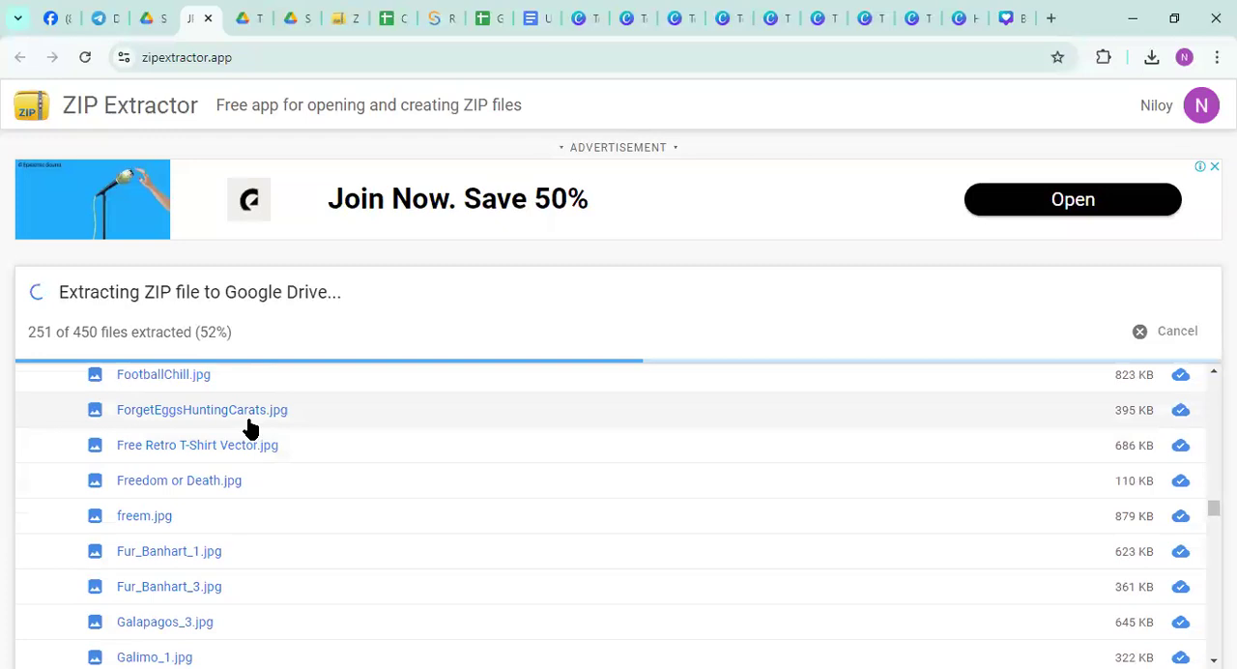
scroll(243, 435, up, 10)
scroll(242, 440, down, 15)
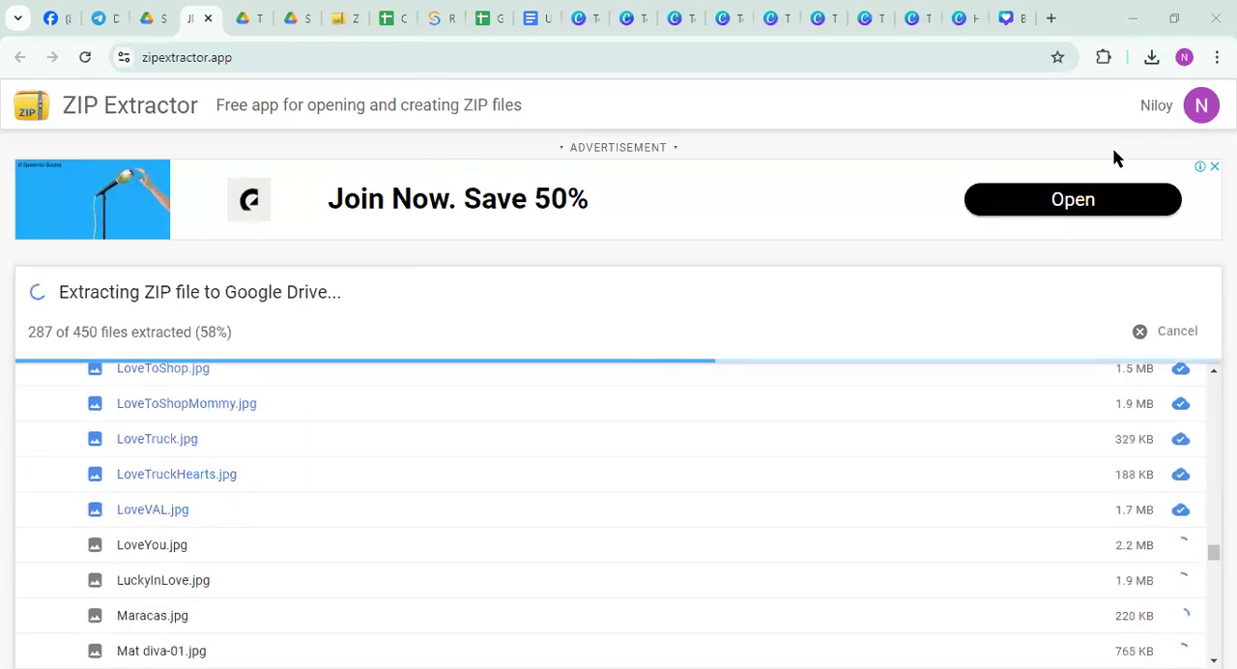
scroll(253, 479, up, 7)
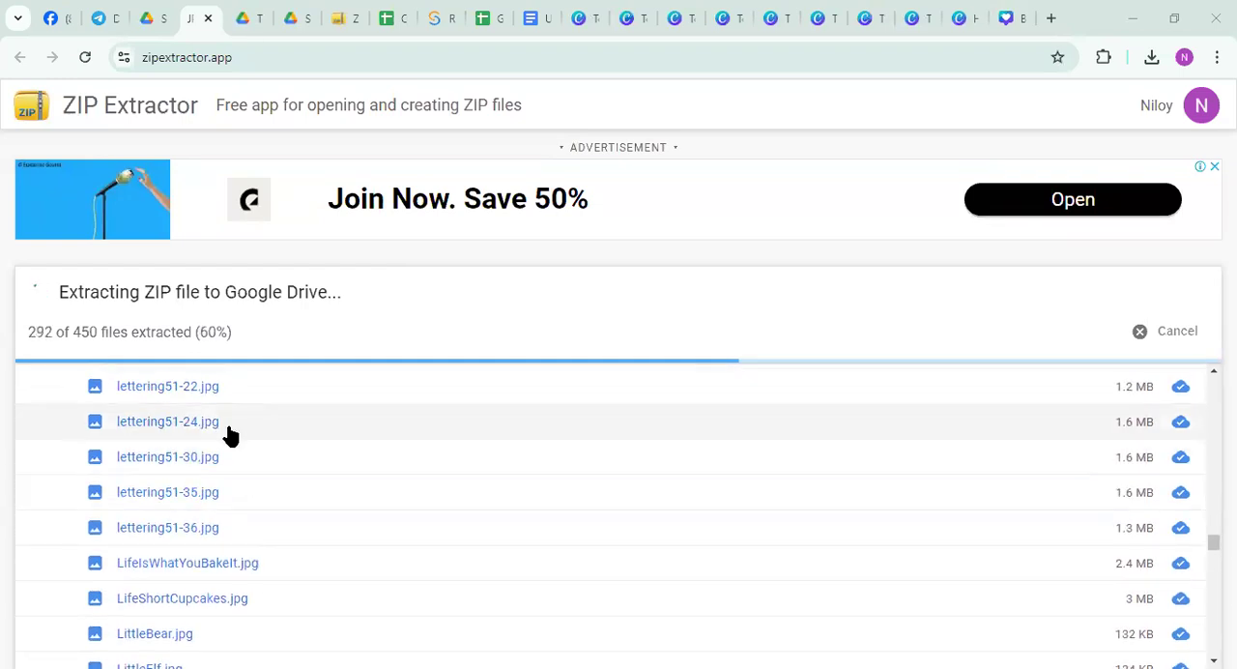
scroll(230, 437, down, 20)
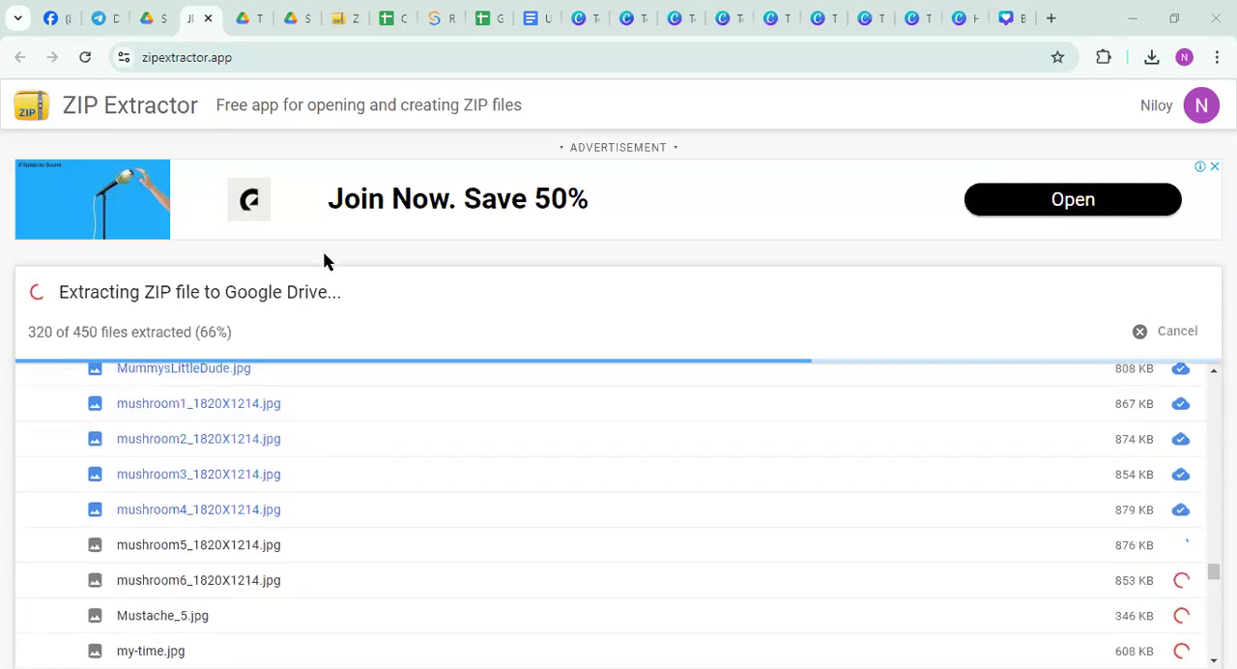
Switch back to the T-shirt mockup design in Canva and return to the home page
click(1009, 19)
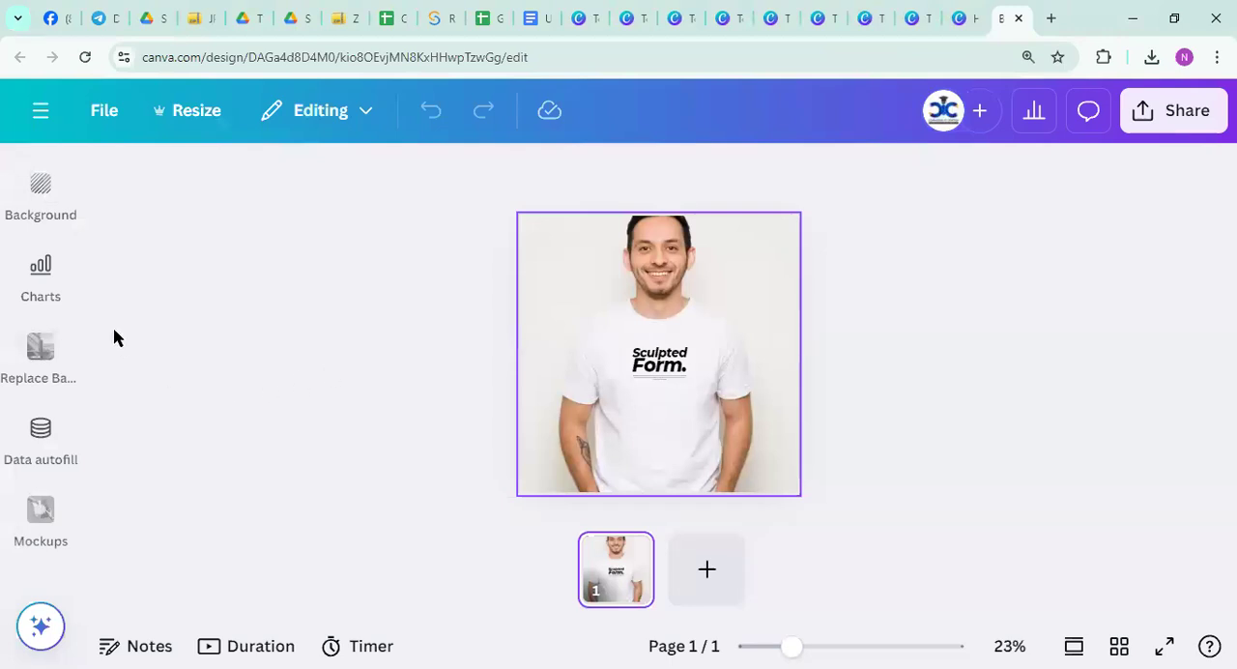
click(43, 290)
click(37, 118)
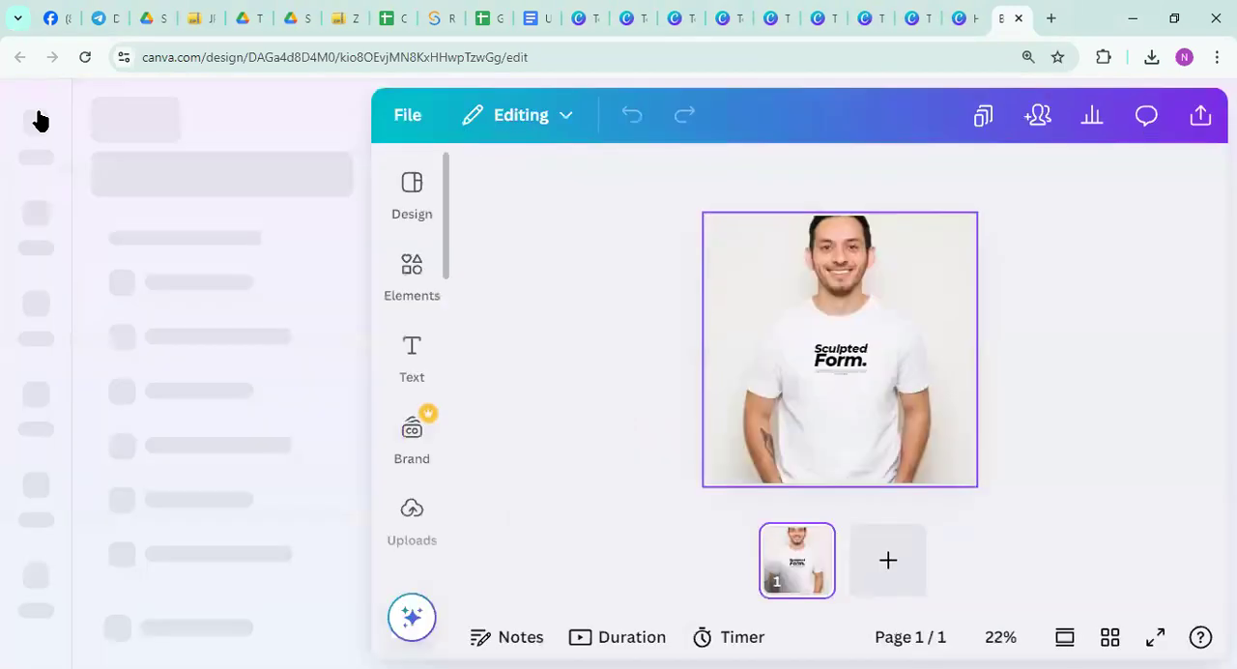
click(166, 137)
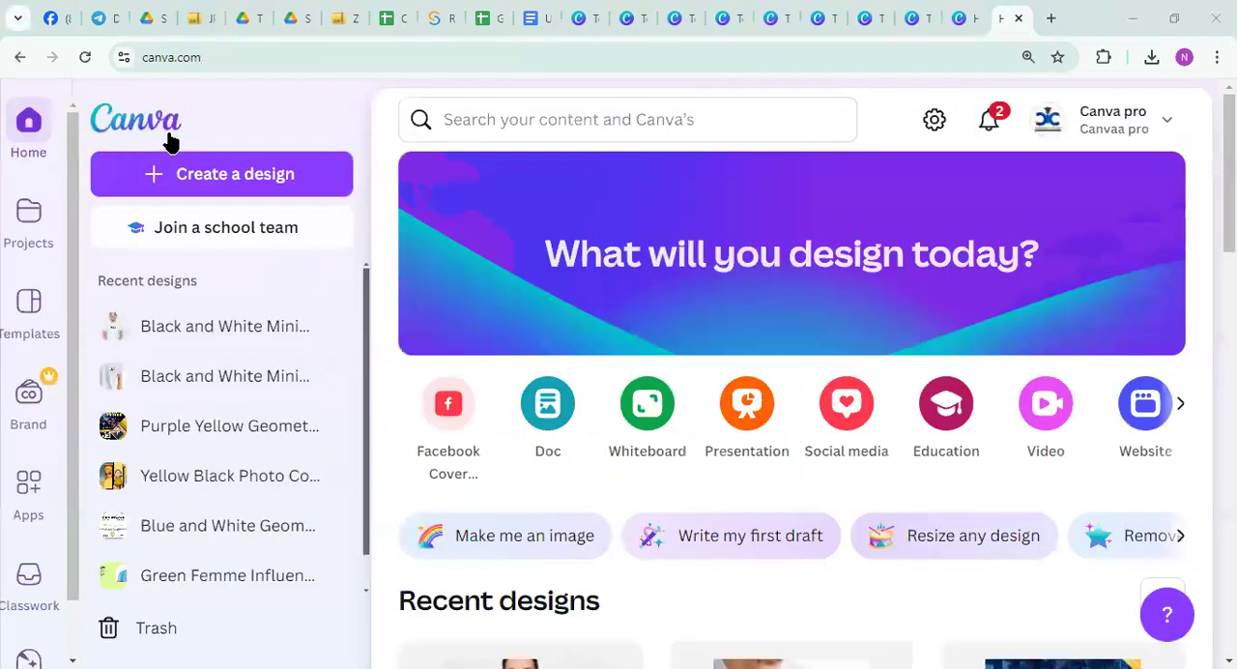
Search Canva for "poster" and open the Black Illustrative Restaurant menu poster design
click(532, 121)
text(pos)
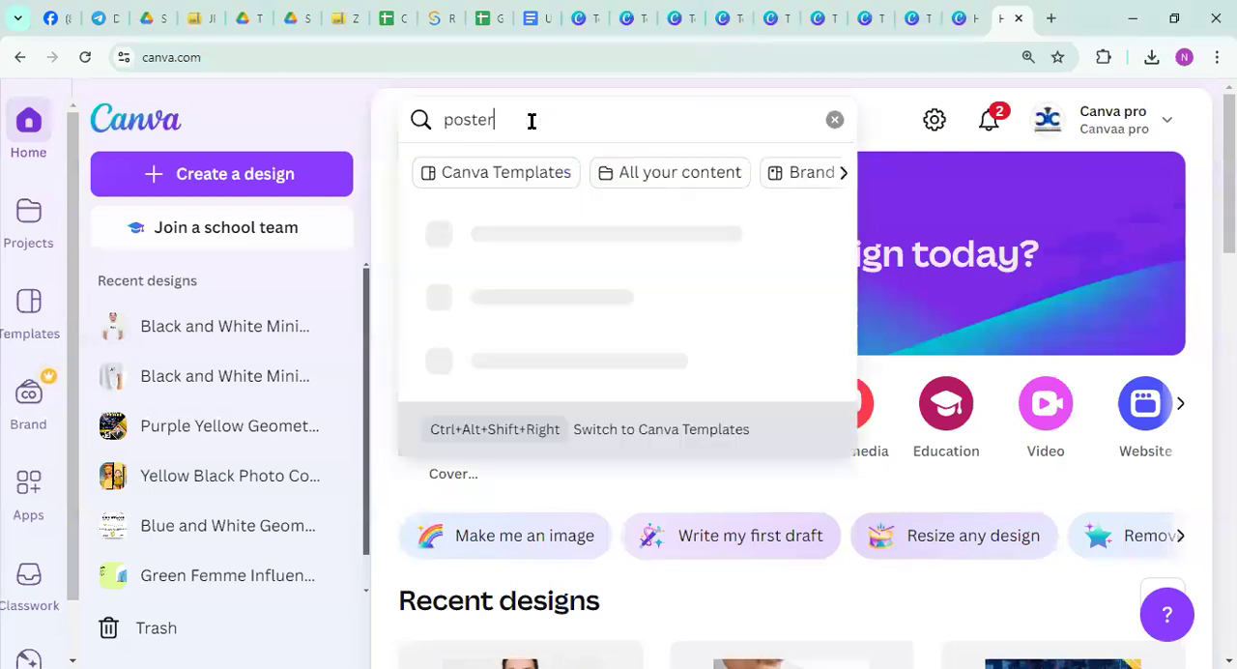
text(ter)
key(Return)
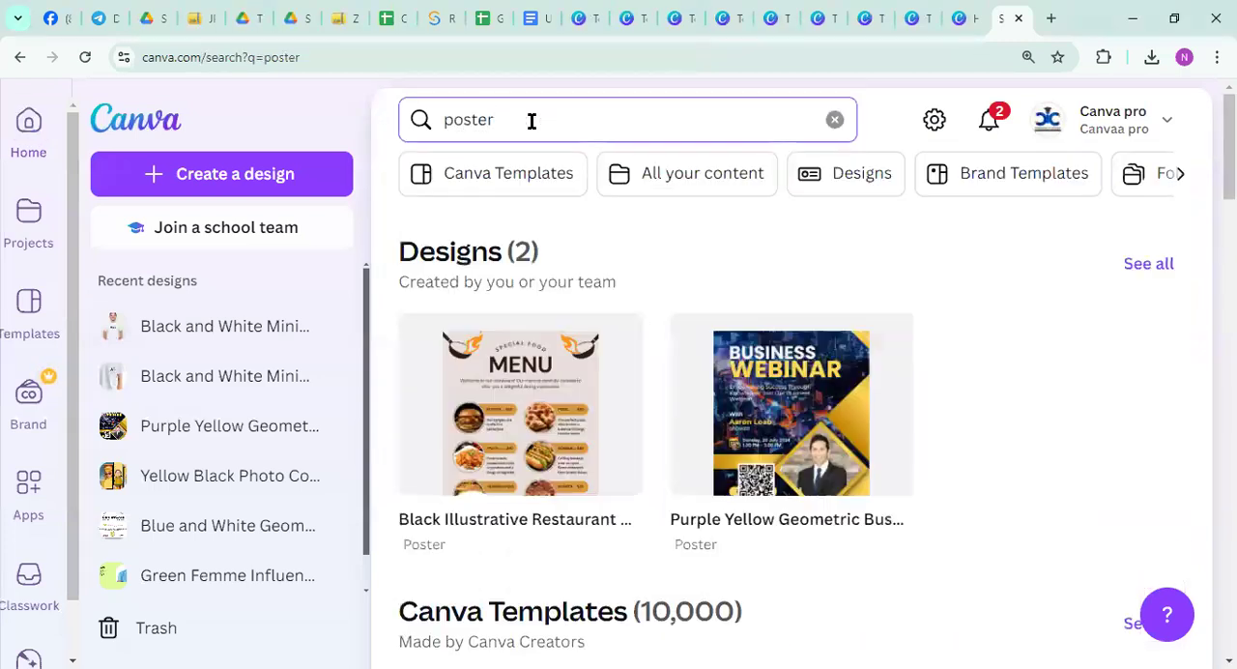
click(536, 393)
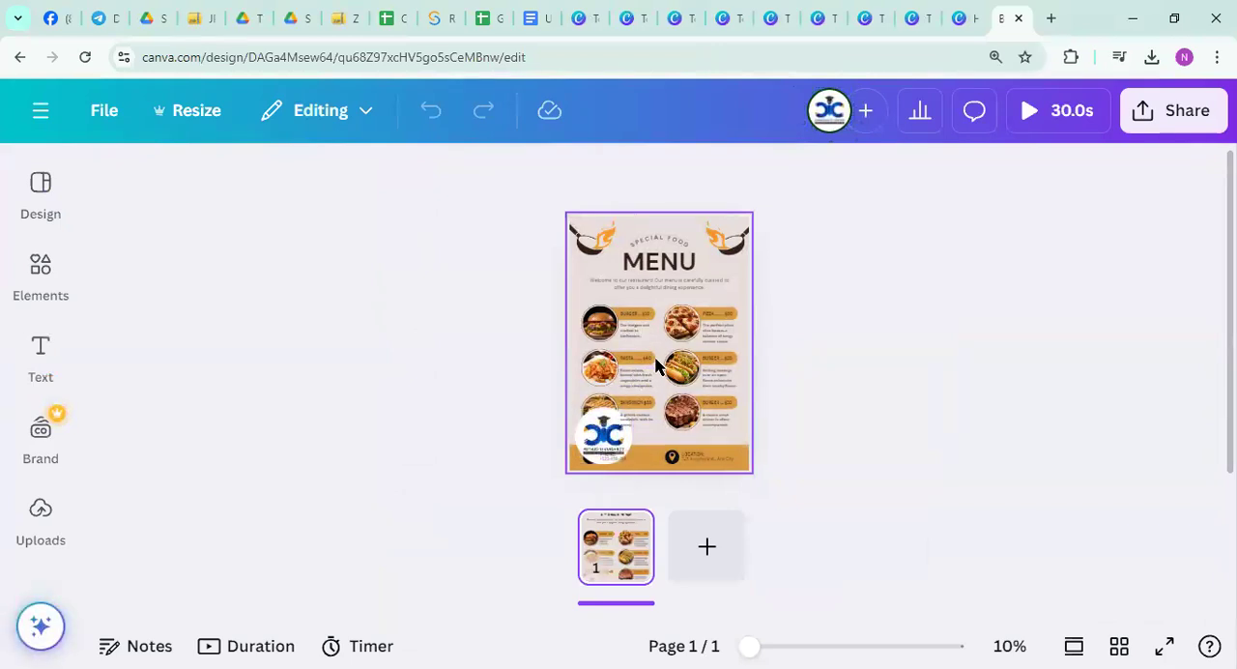
Leave the restaurant menu poster and return to the Canva home page
click(38, 184)
click(38, 111)
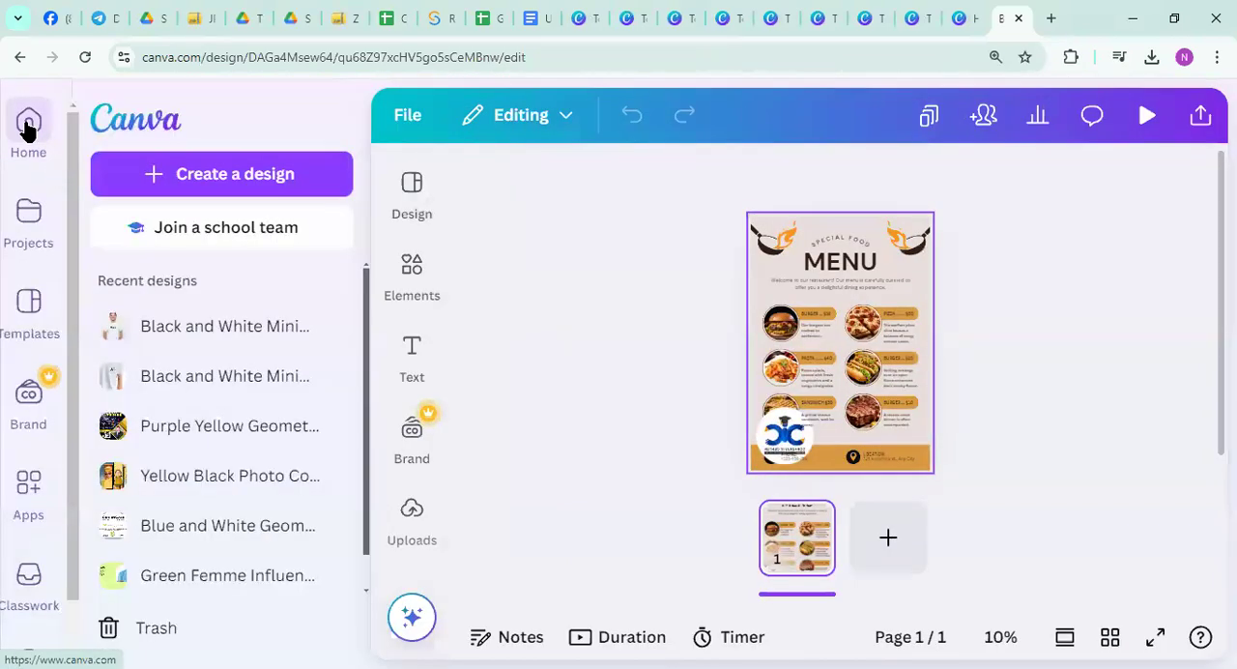
click(26, 128)
Search Canva for "podter" and reopen the Black Illustrative Restaurant menu poster from the designs found
click(591, 119)
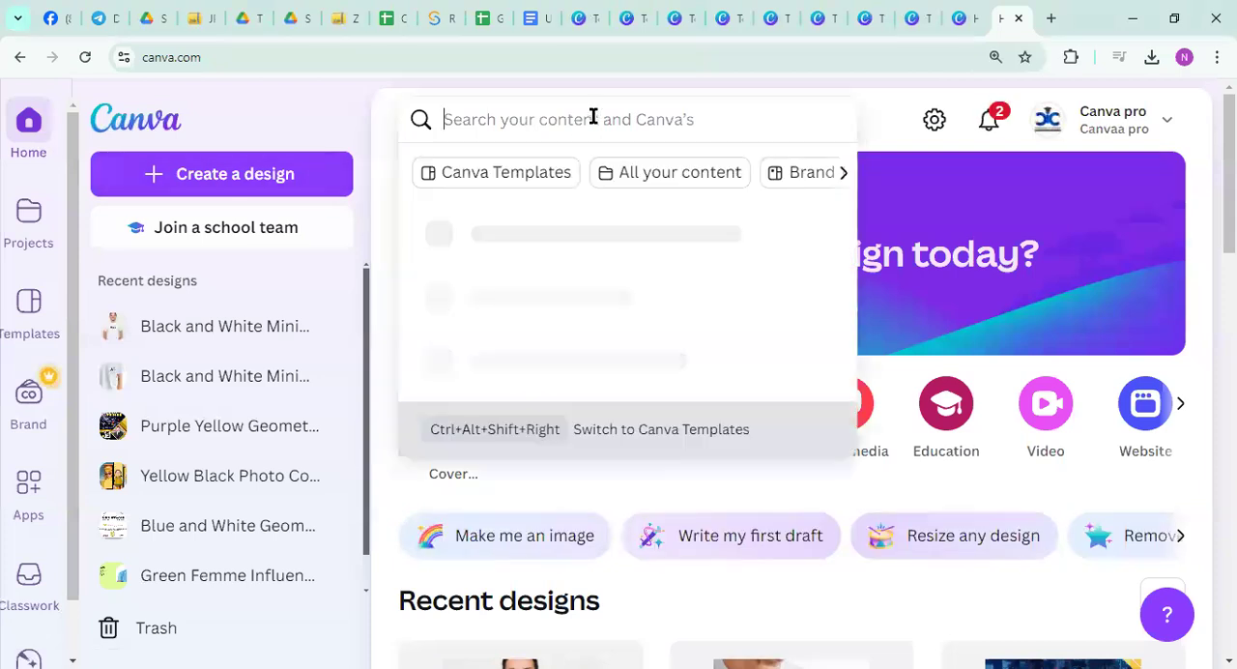
text(podter)
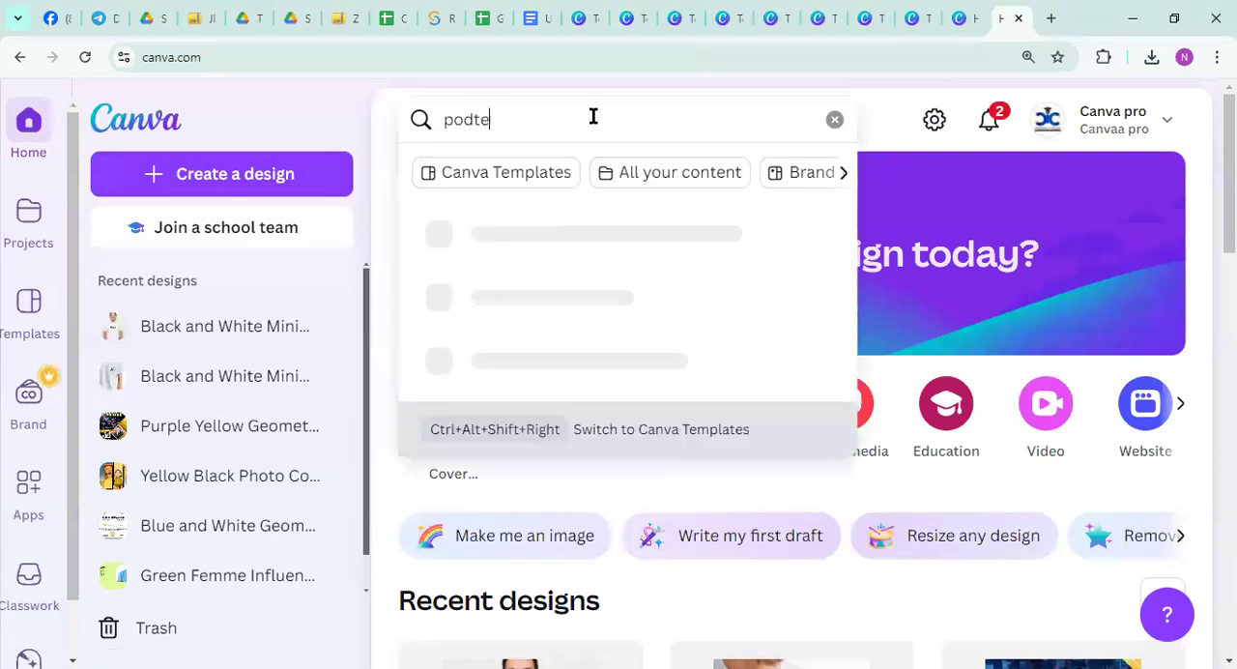
key(Return)
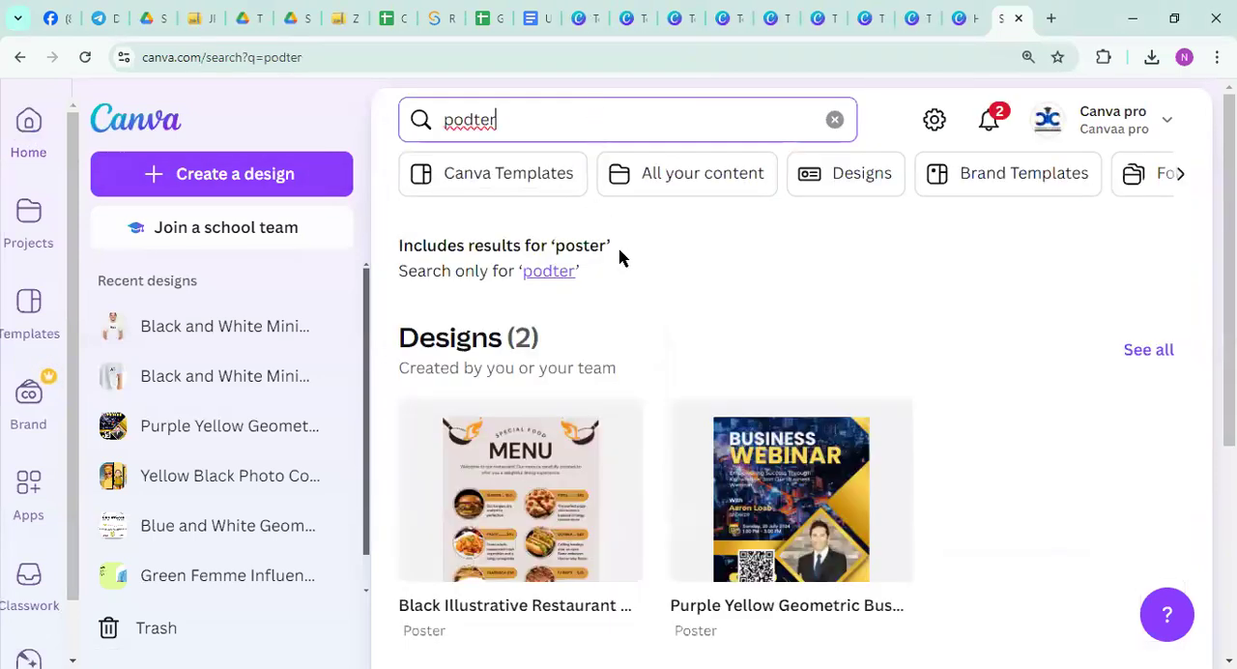
scroll(643, 341, down, 1)
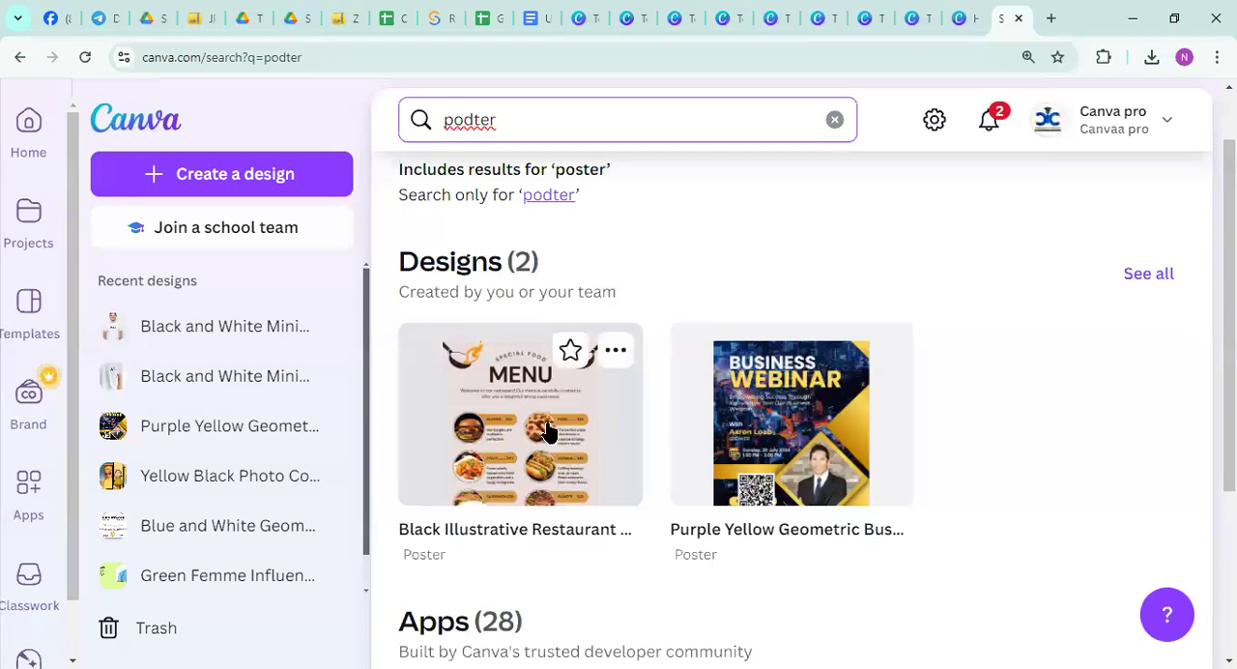
click(583, 442)
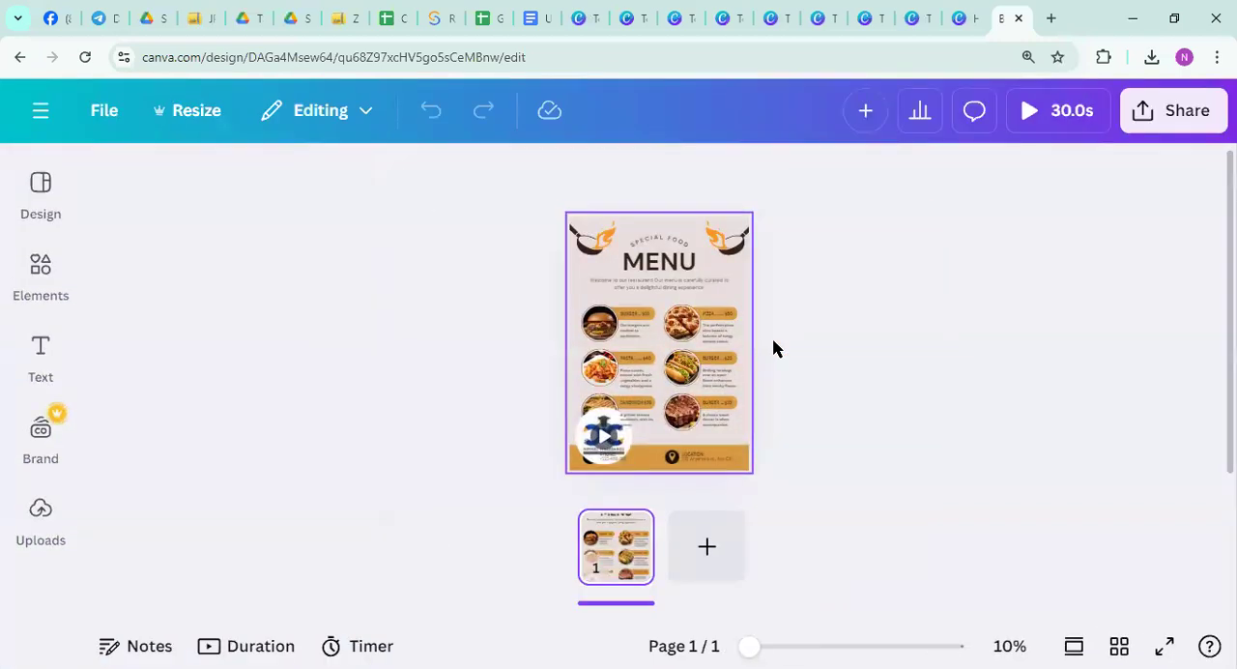
Apply the Purple Modern Website Creation Services Poster template to the menu poster page and close the template details
click(21, 200)
scroll(276, 469, down, 5)
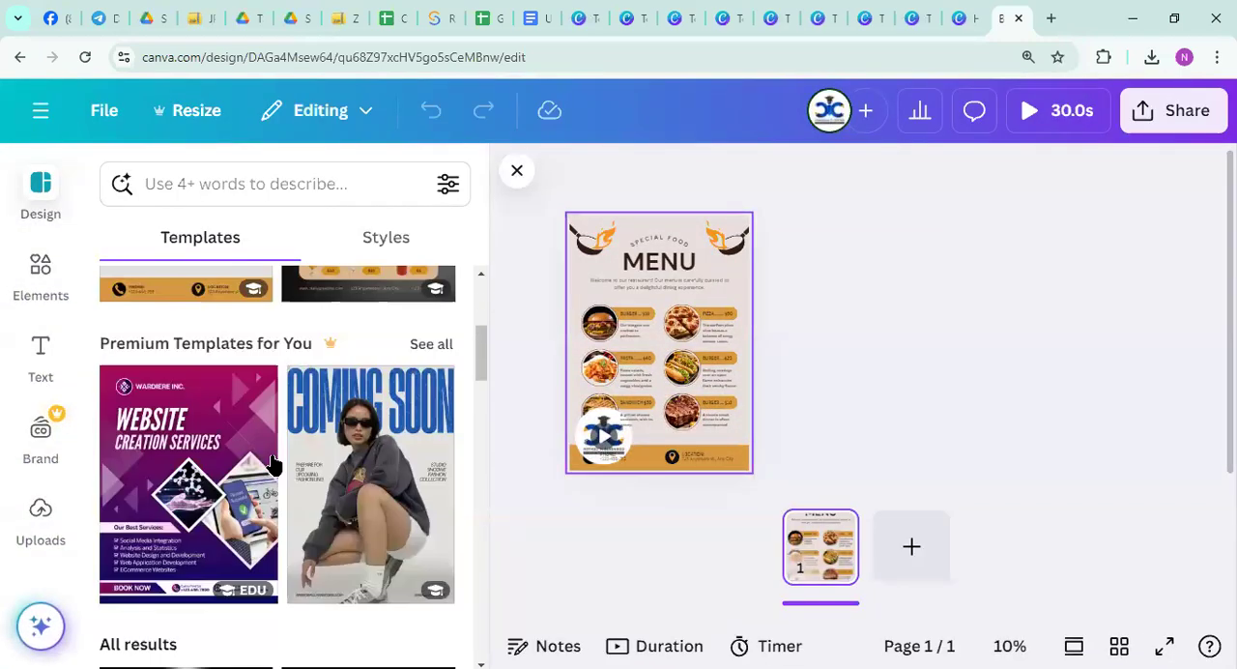
click(187, 465)
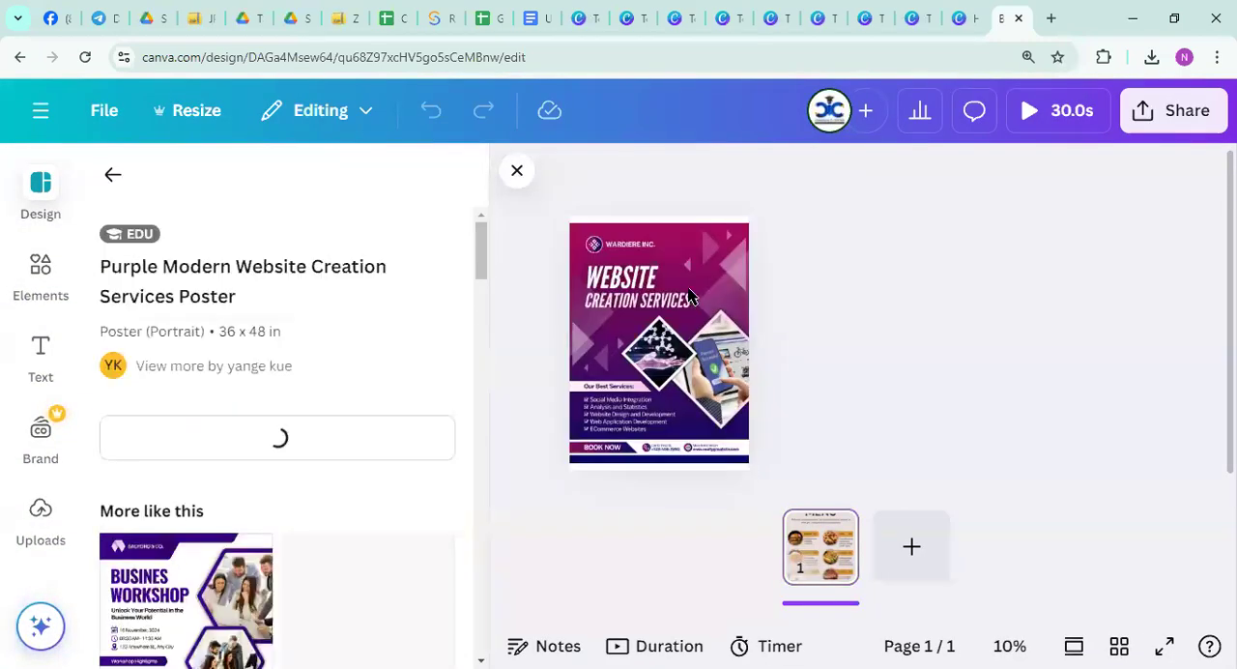
click(700, 273)
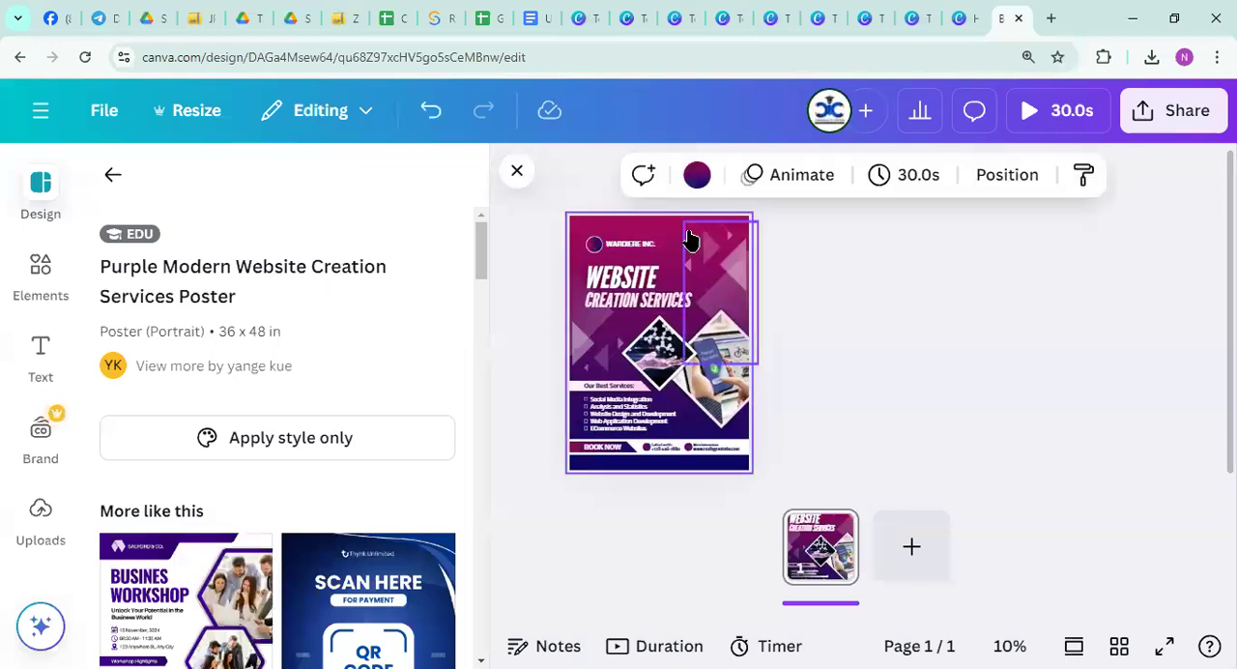
click(700, 274)
click(579, 226)
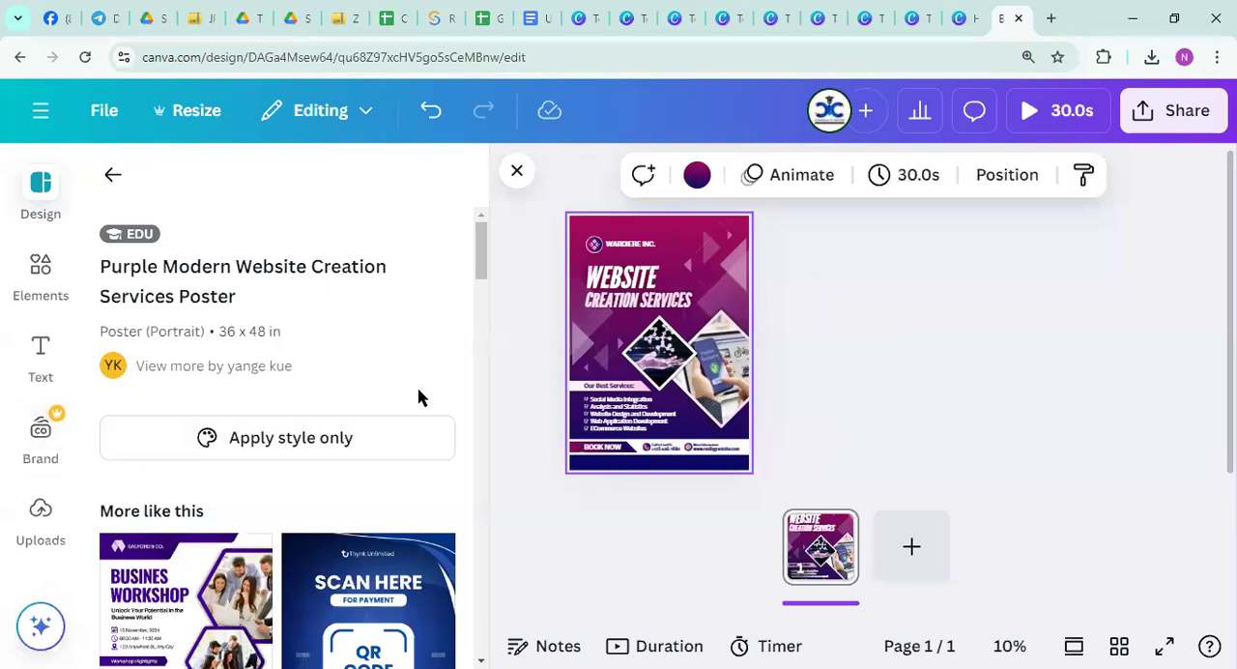
click(679, 249)
click(515, 172)
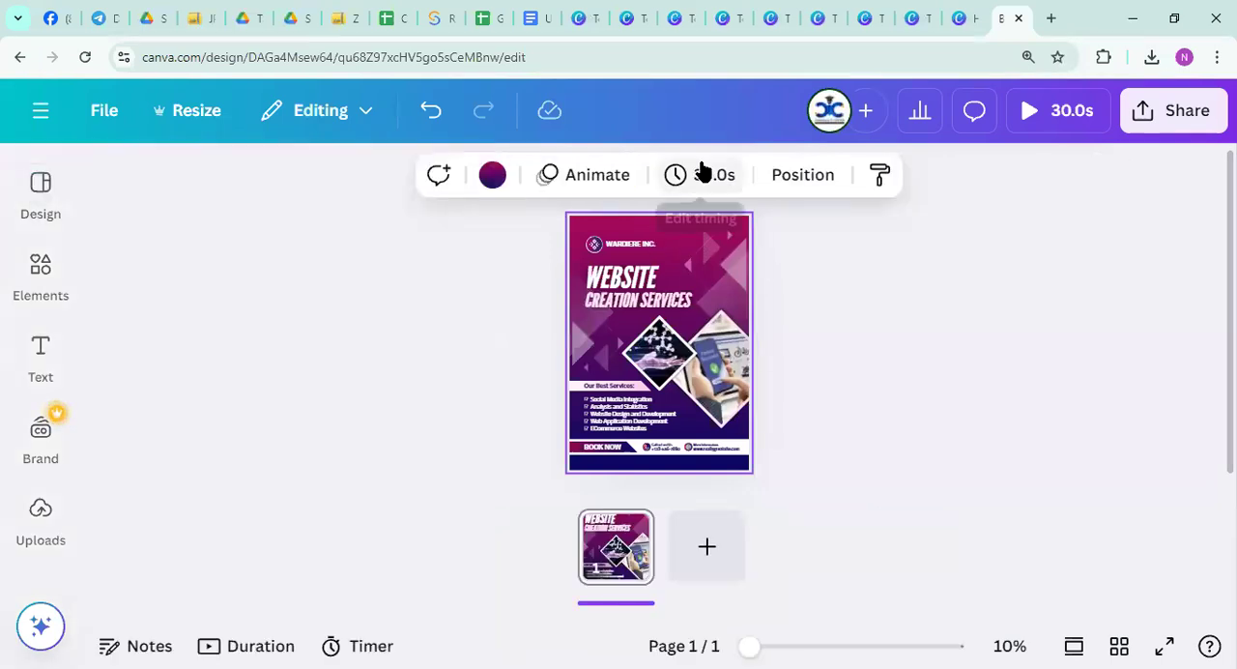
Open the poster page's timing setting and play a preview of its animation
click(675, 174)
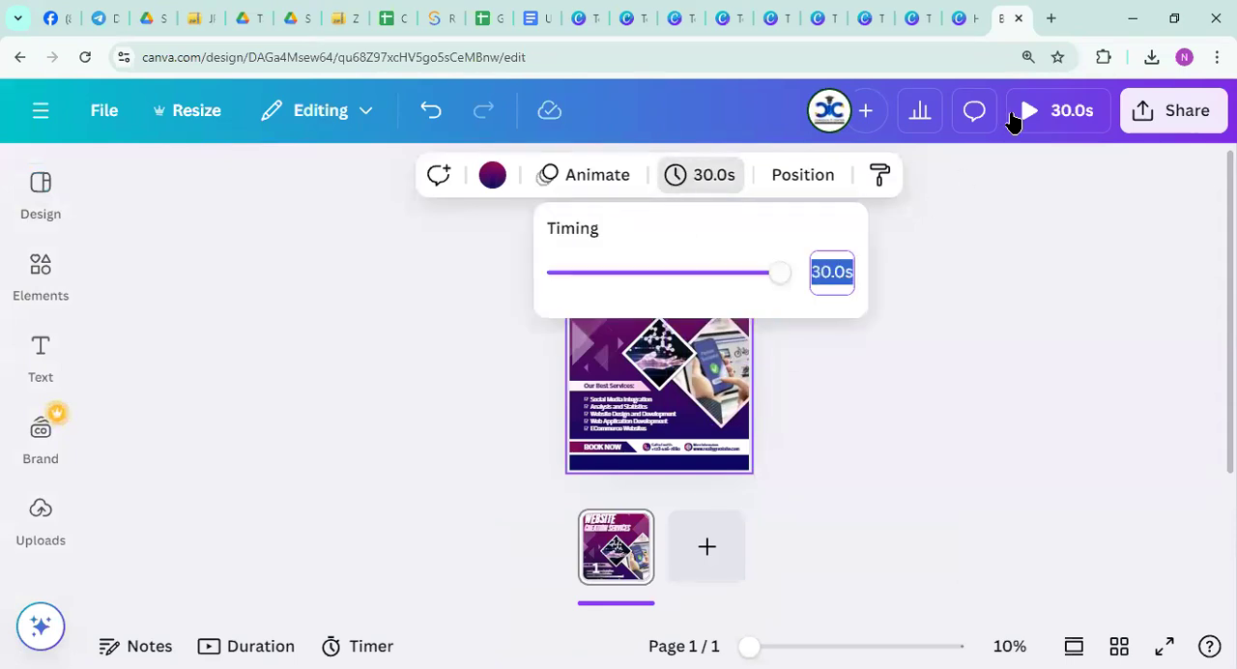
click(1028, 110)
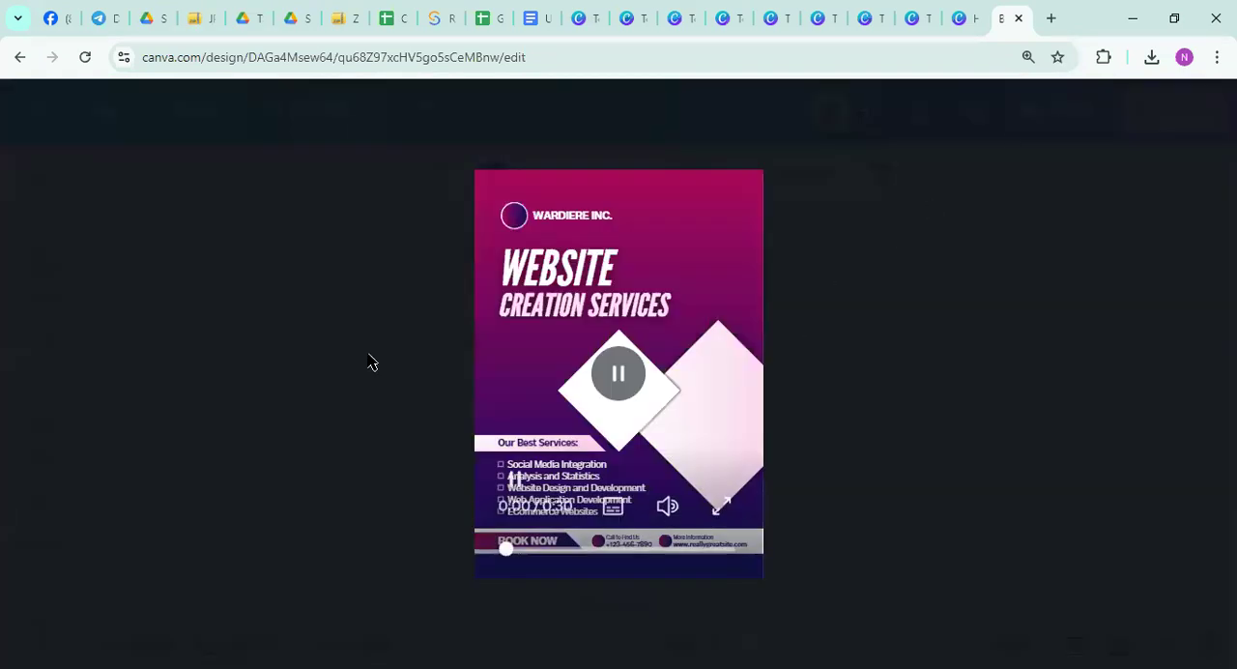
click(38, 425)
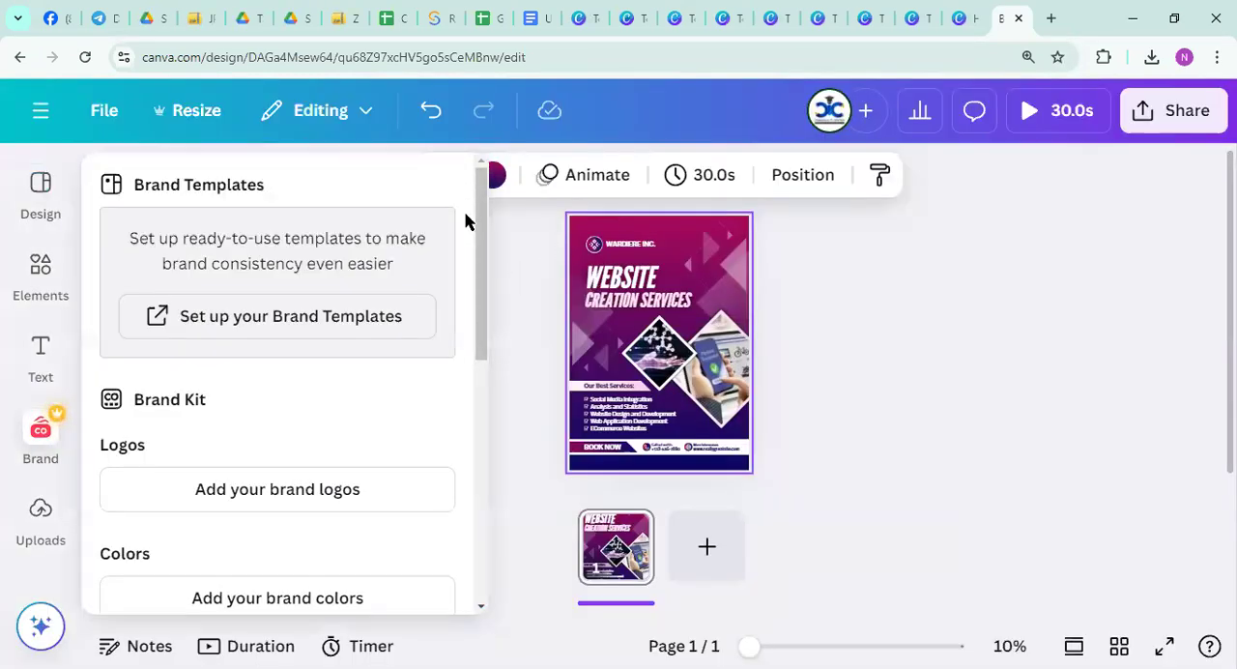
Look through the editor's brand, text, charts and background tools for the poster
key(alt+Tab)
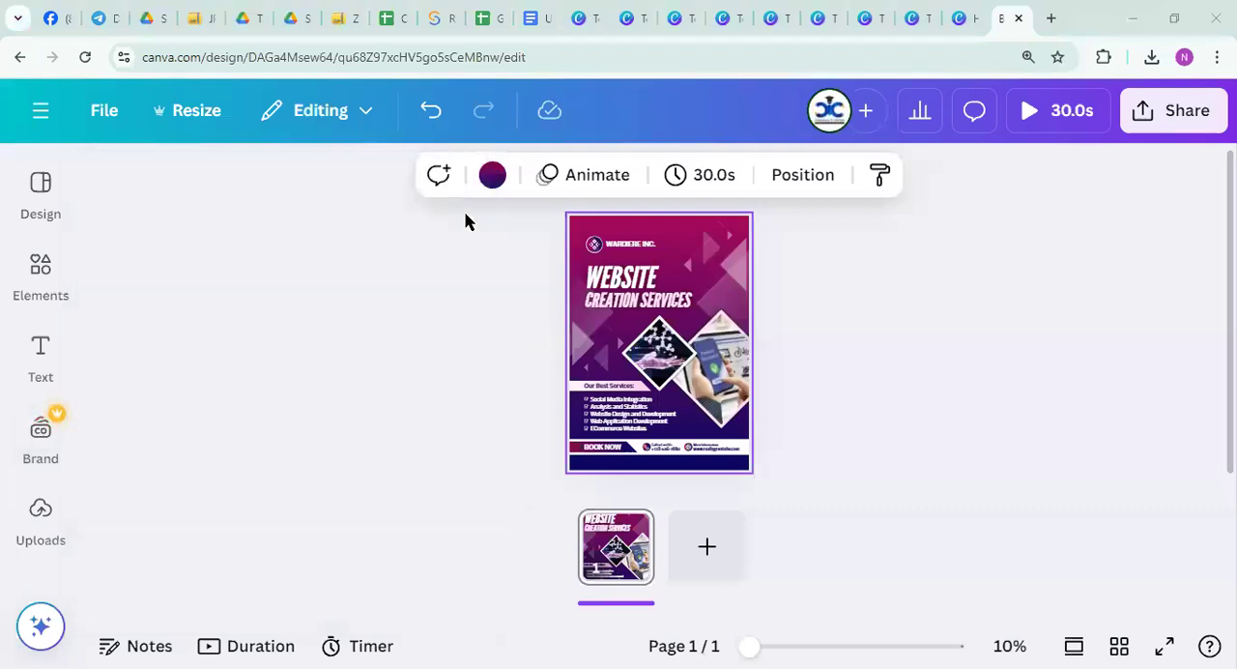
click(592, 227)
scroll(60, 379, down, 3)
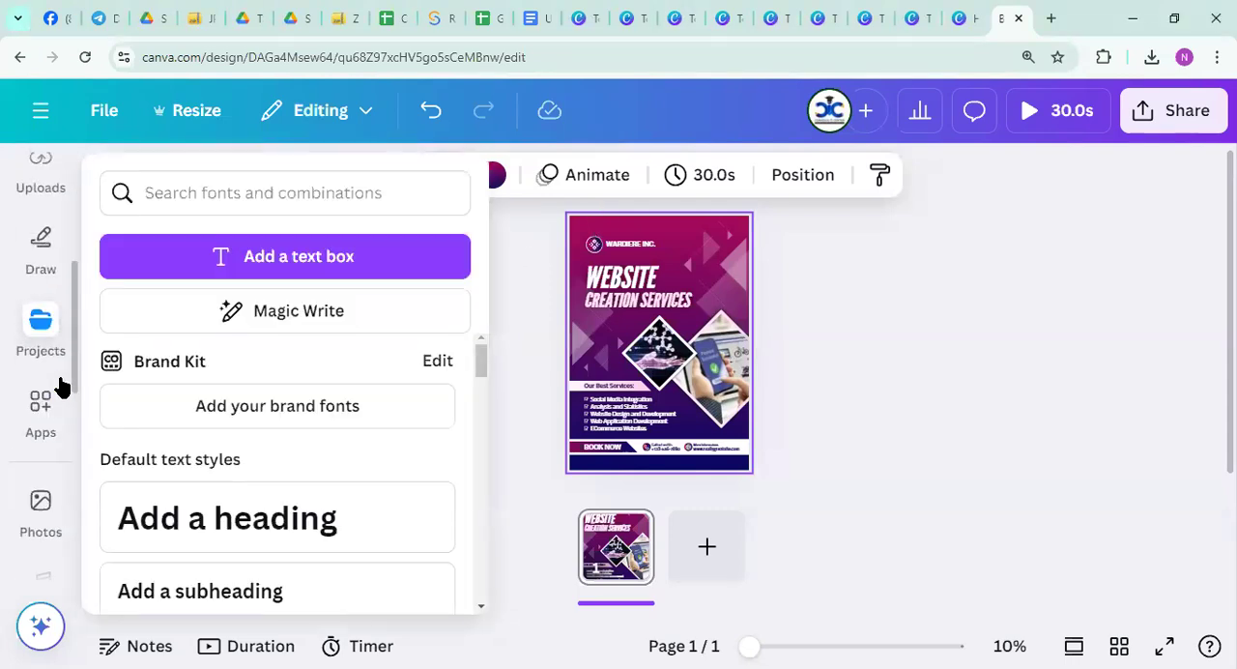
scroll(46, 403, down, 3)
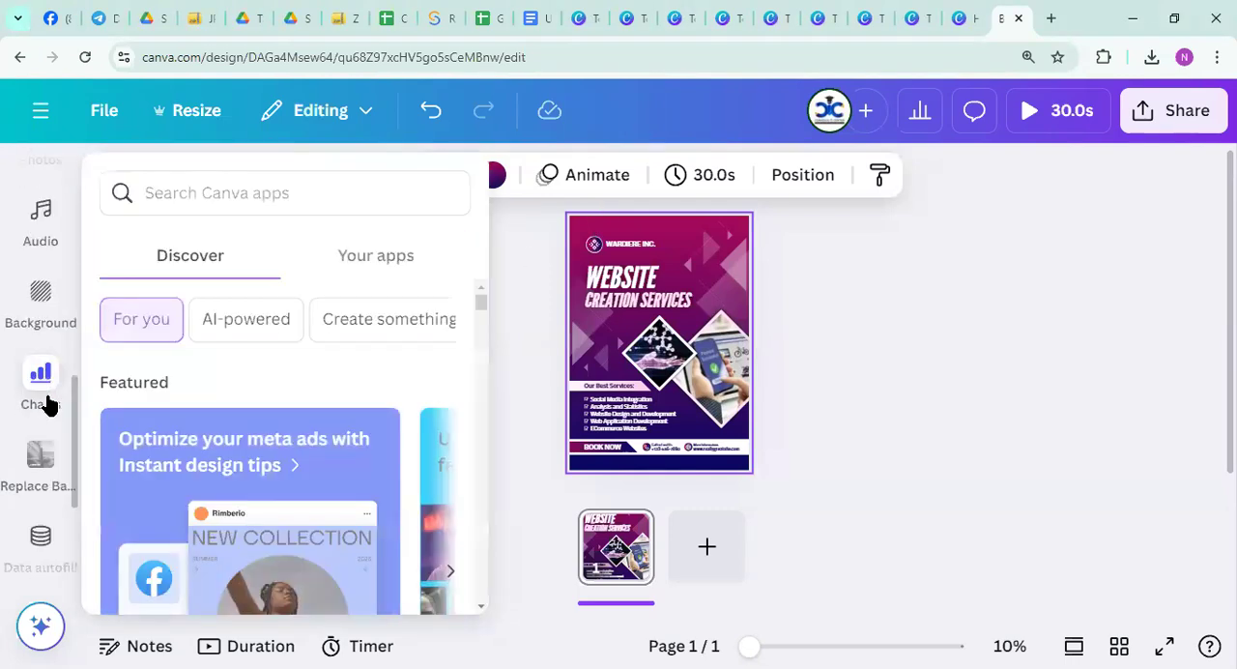
click(36, 395)
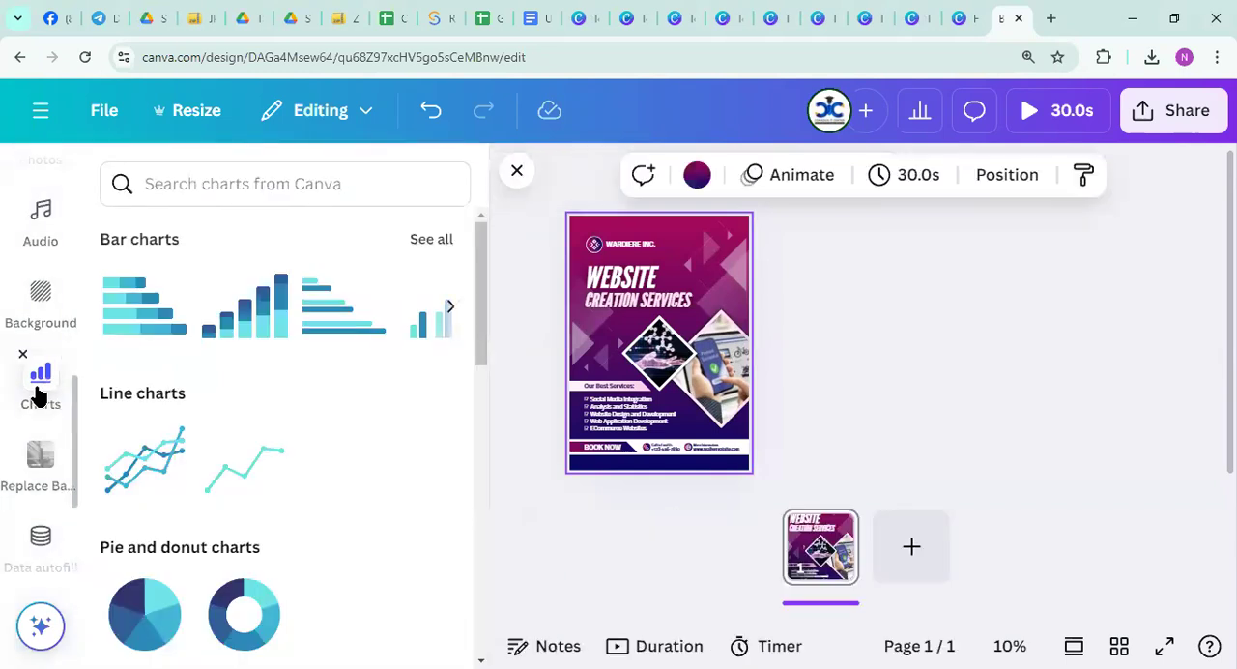
click(50, 380)
scroll(33, 302, up, 3)
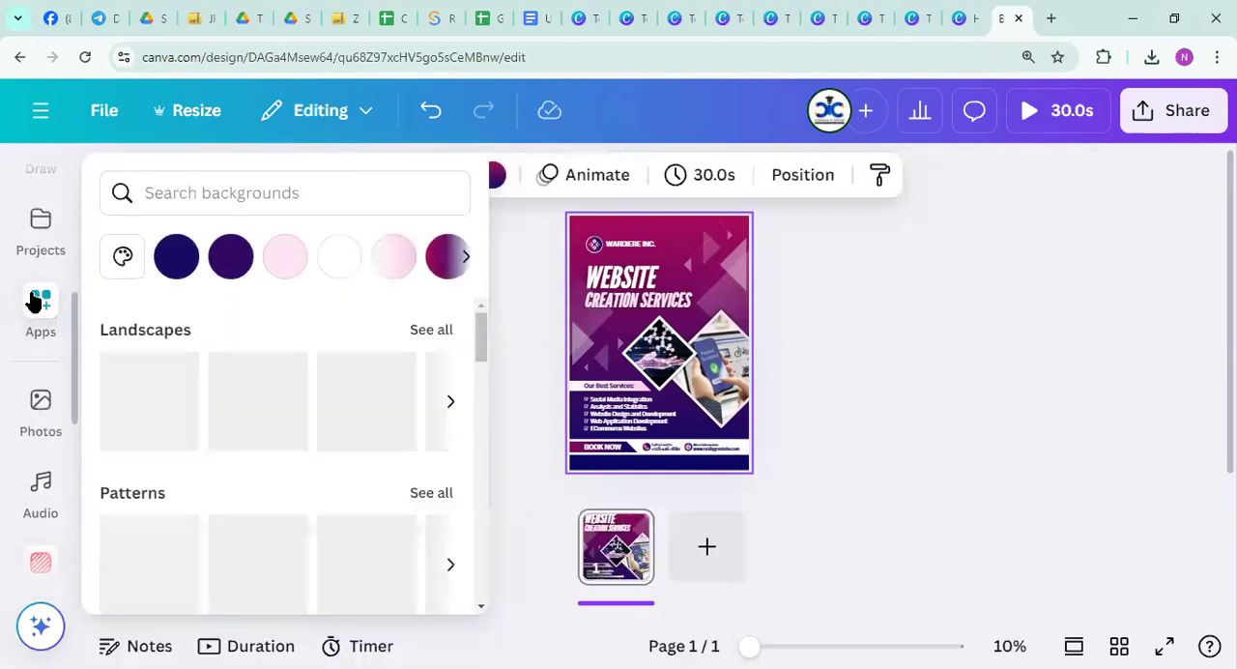
scroll(34, 302, up, 3)
click(30, 278)
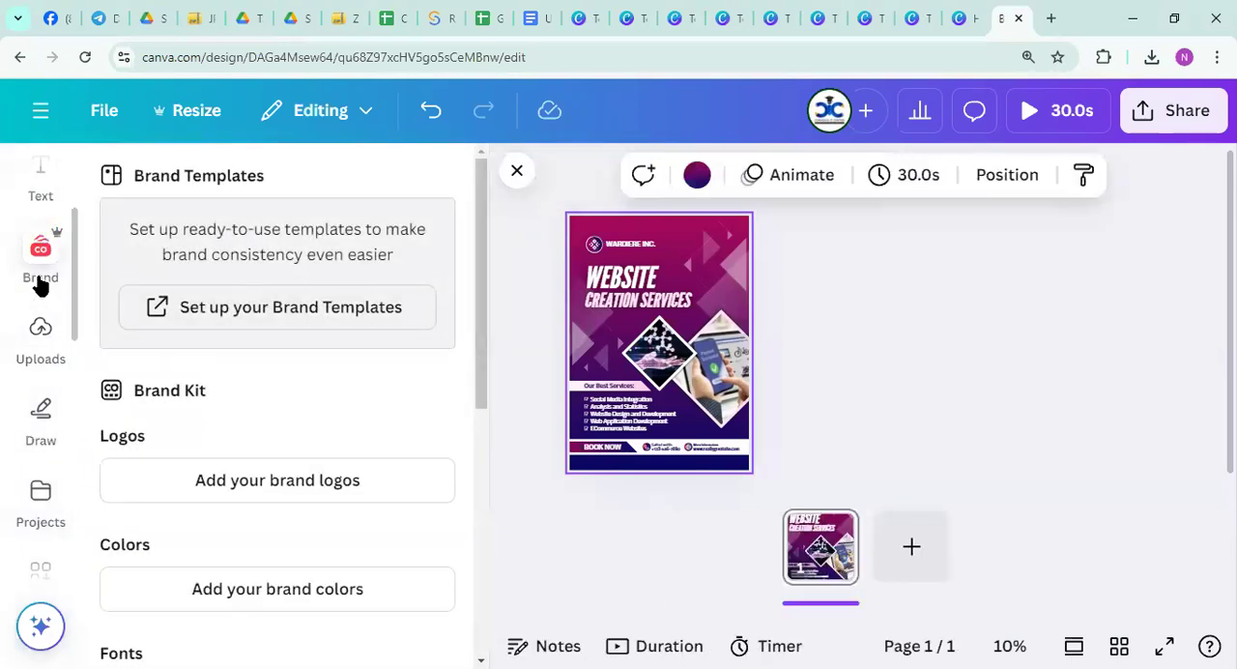
scroll(29, 480, down, 1)
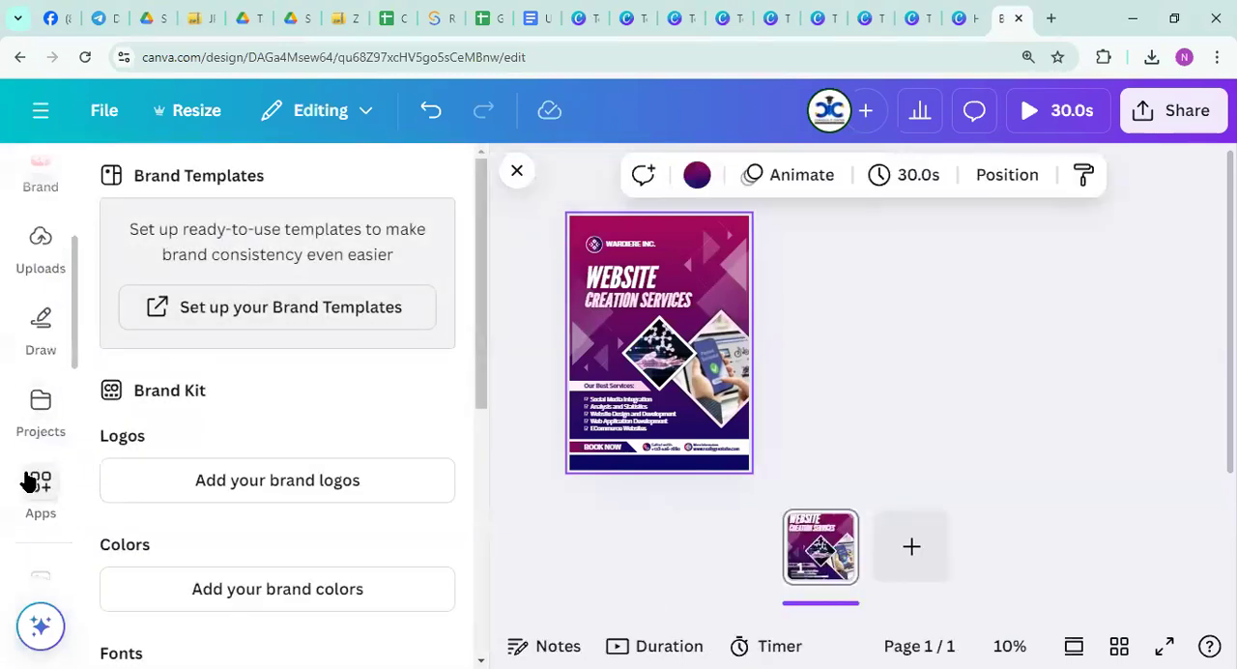
Find the Videos app and add the 10-second pink video from its Backgrounds category to the poster
click(32, 481)
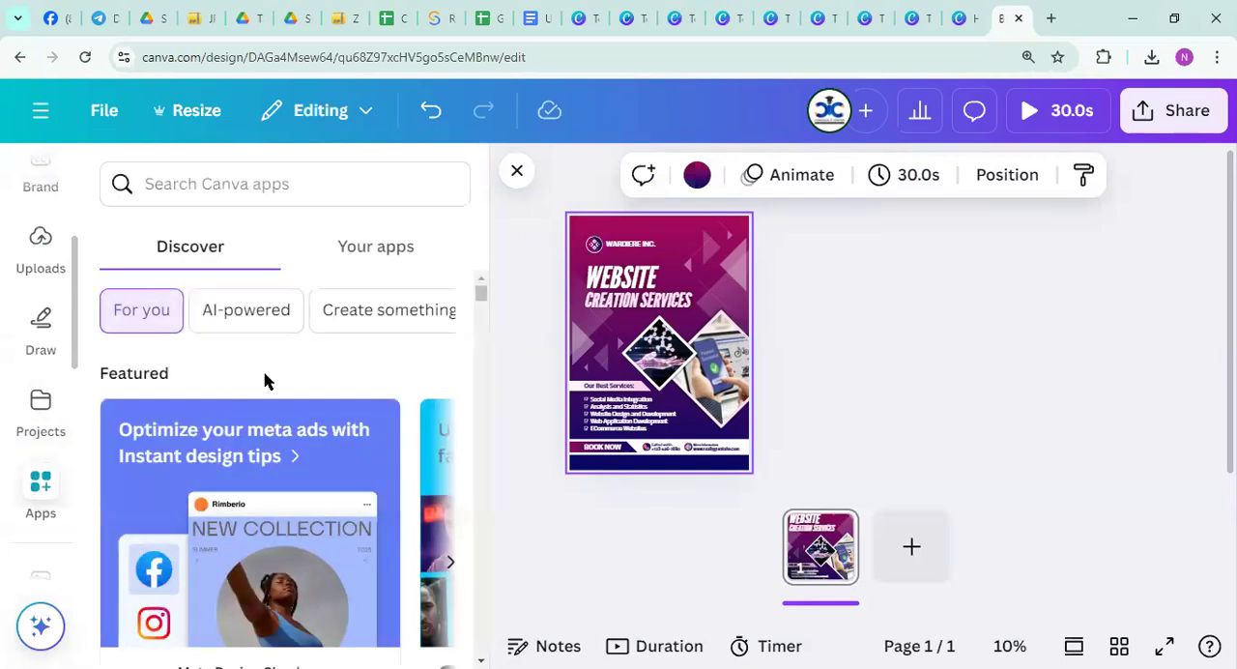
scroll(266, 380, down, 7)
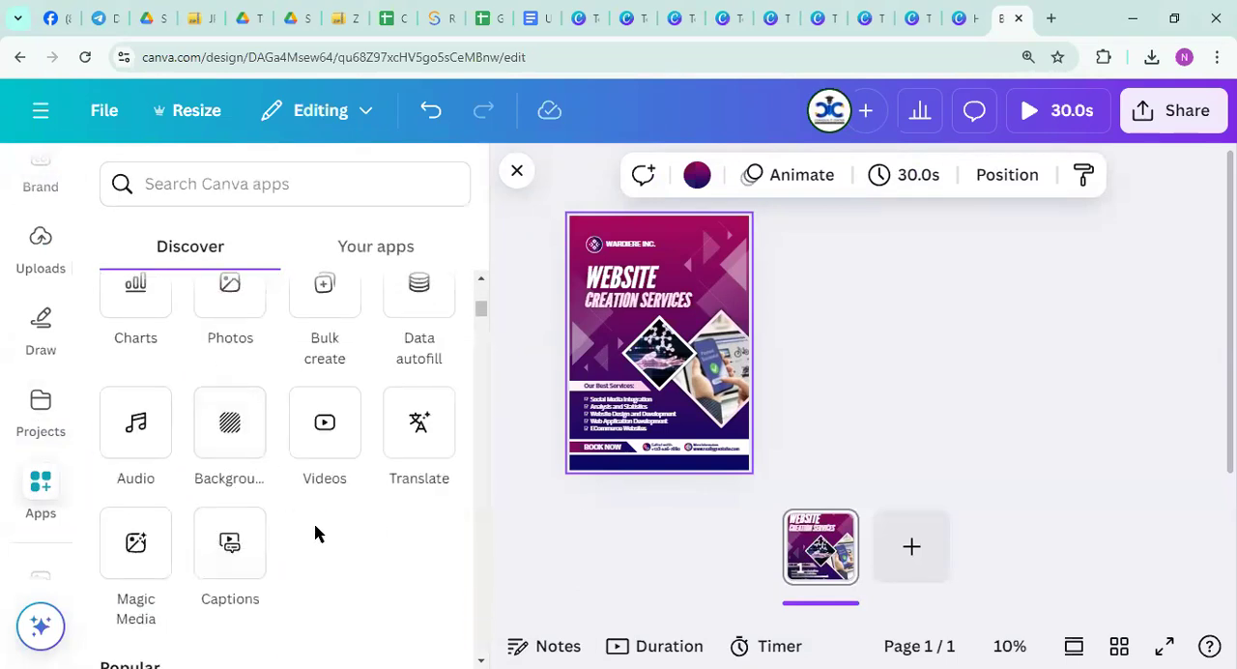
click(318, 441)
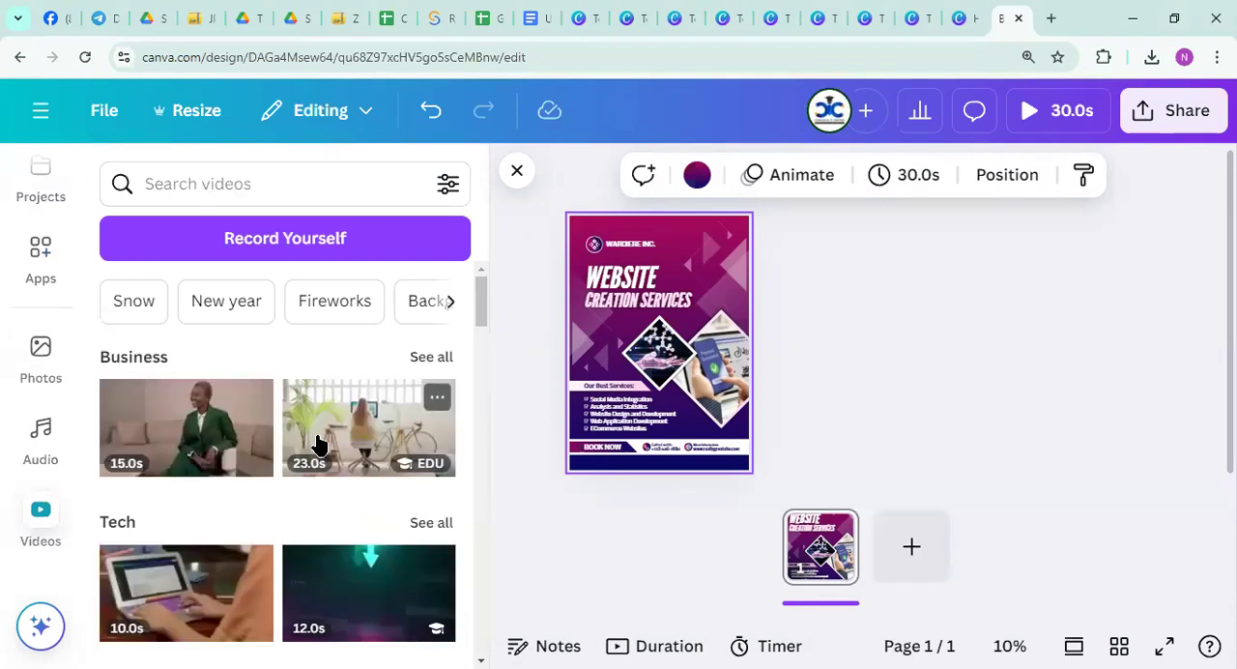
scroll(355, 530, down, 3)
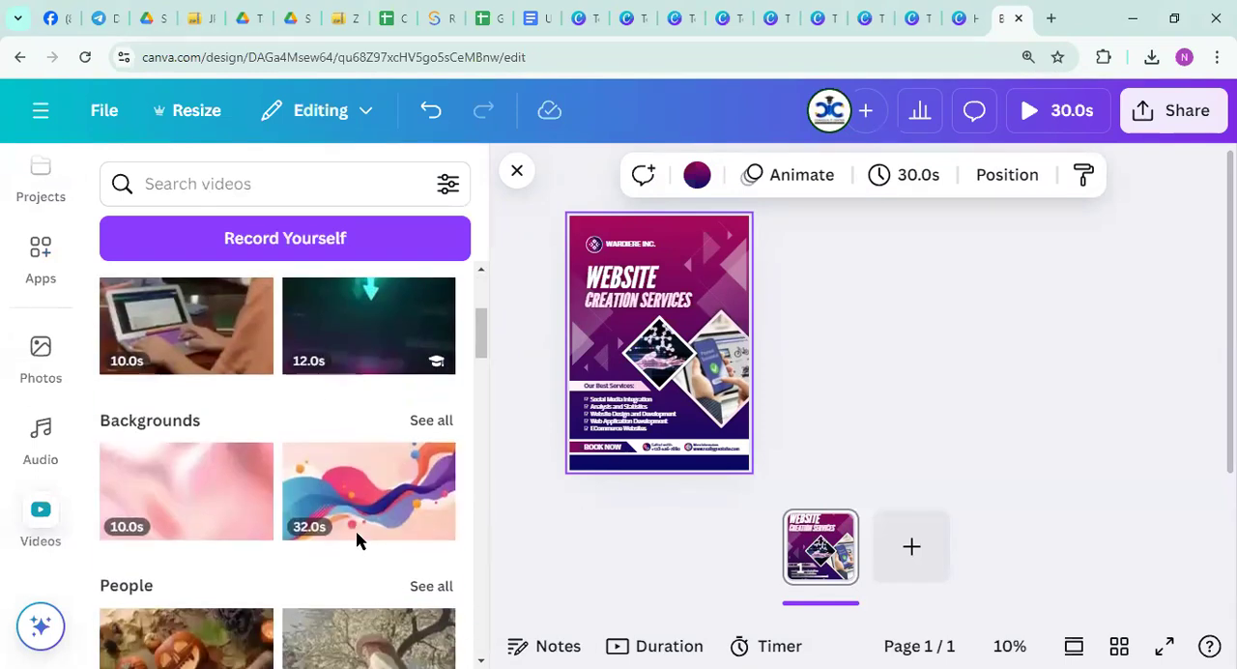
click(183, 483)
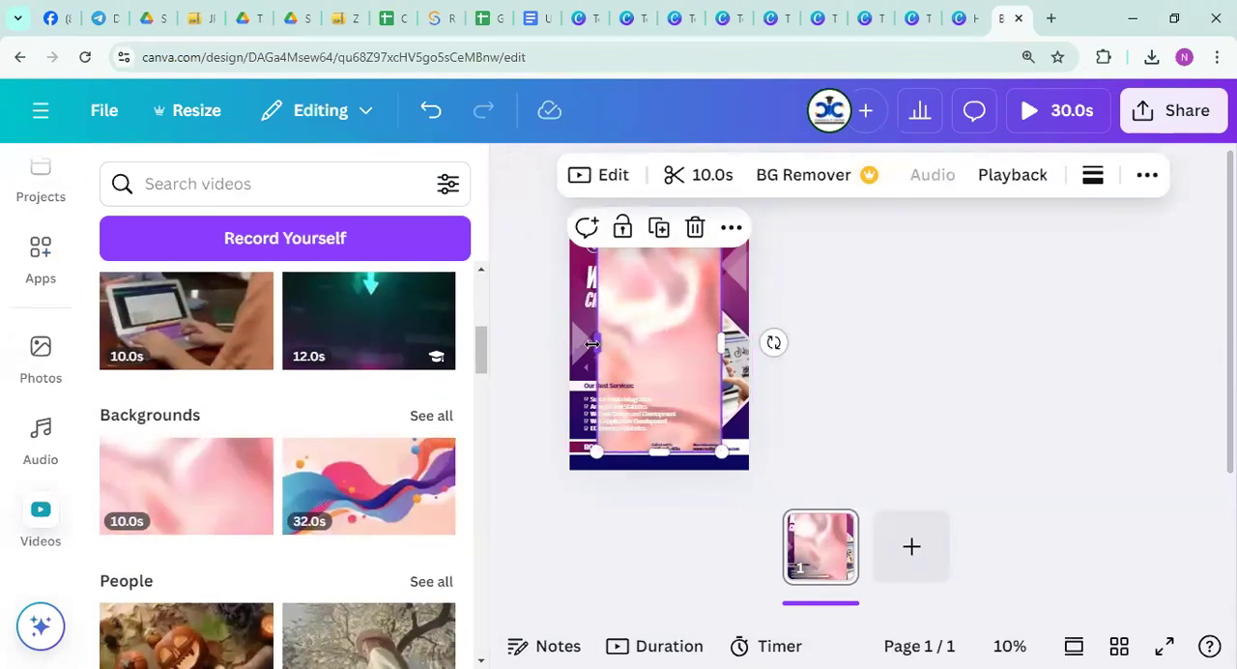
Widen the pink video across nearly the full poster width and apply BG Remover to it
drag(591, 343, 554, 342)
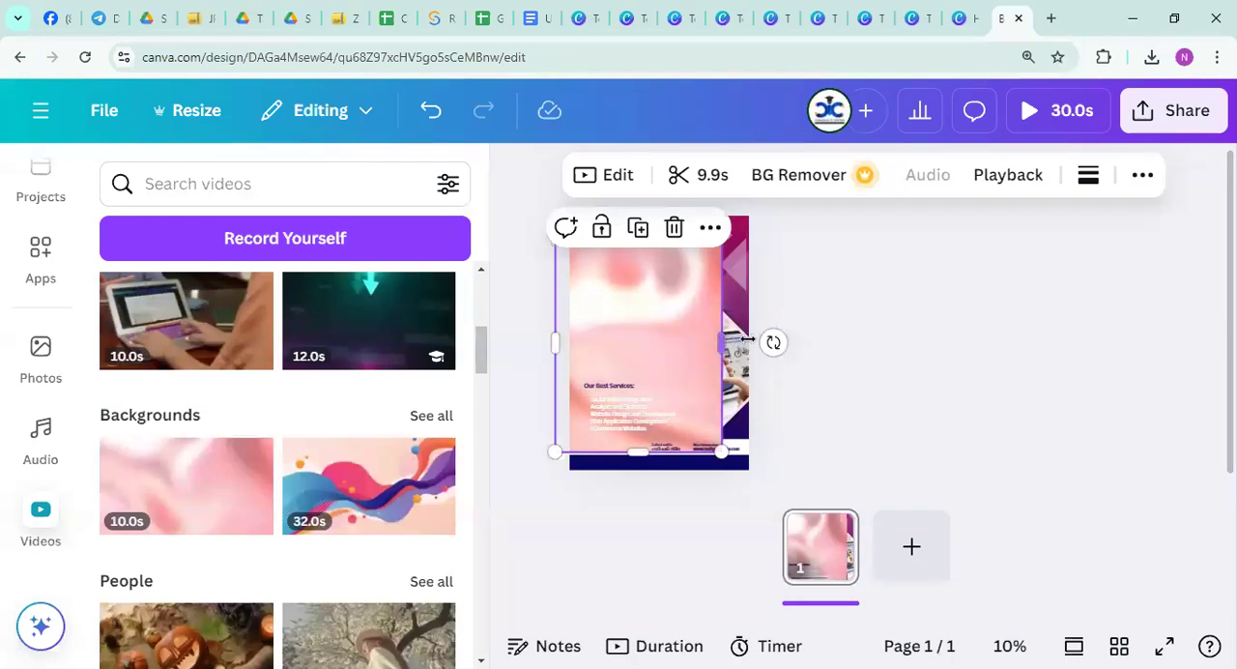
drag(747, 340, 744, 341)
click(1008, 175)
mouse_move(963, 270)
mouse_down()
mouse_move(1039, 271)
mouse_move(964, 267)
mouse_up()
click(677, 337)
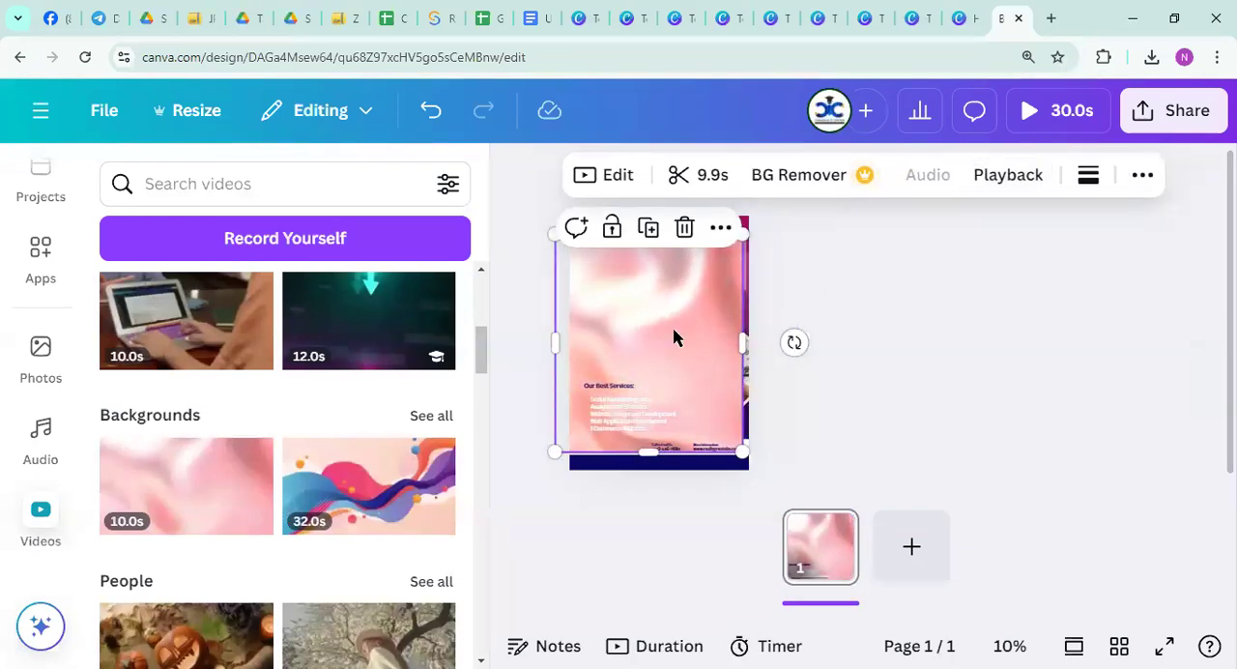
click(784, 179)
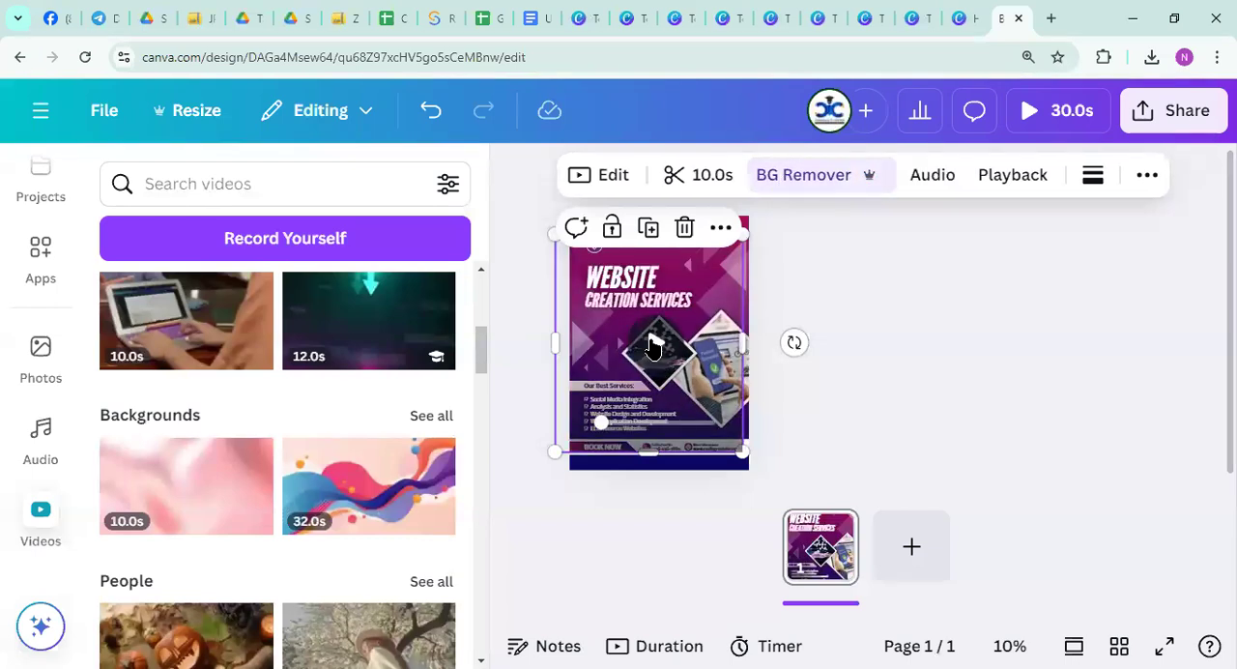
Browse the stock videos, open the Record Yourself studio and allow microphone access for this time only
scroll(304, 461, down, 10)
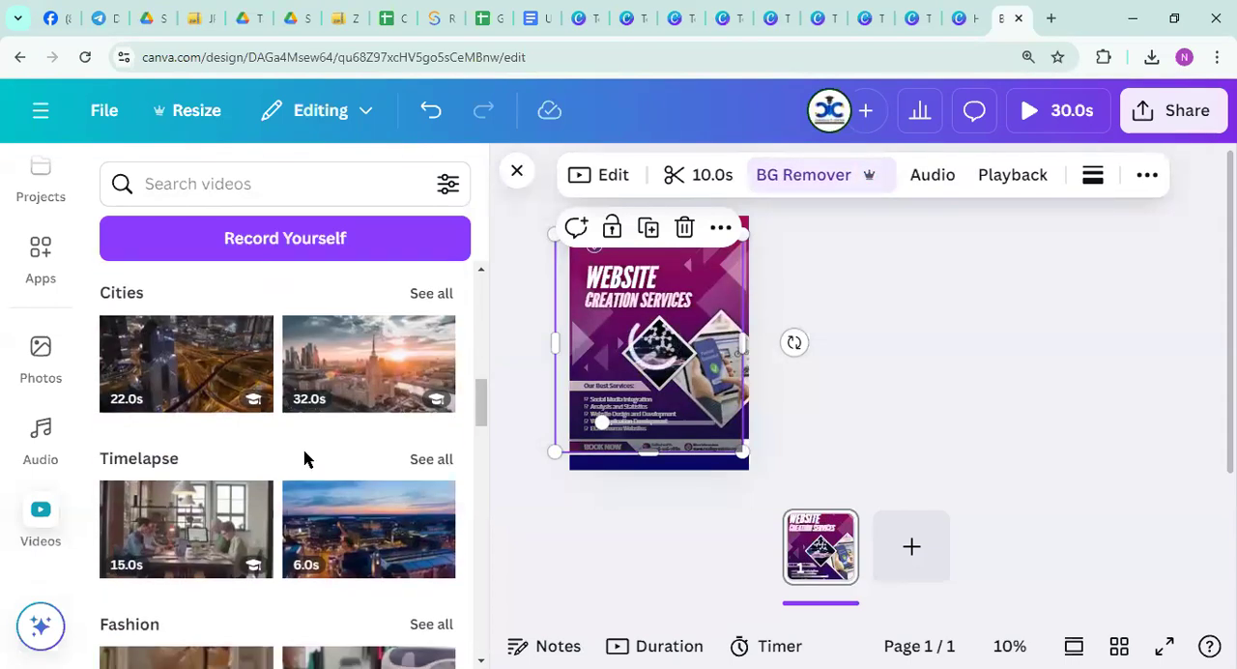
scroll(303, 461, down, 7)
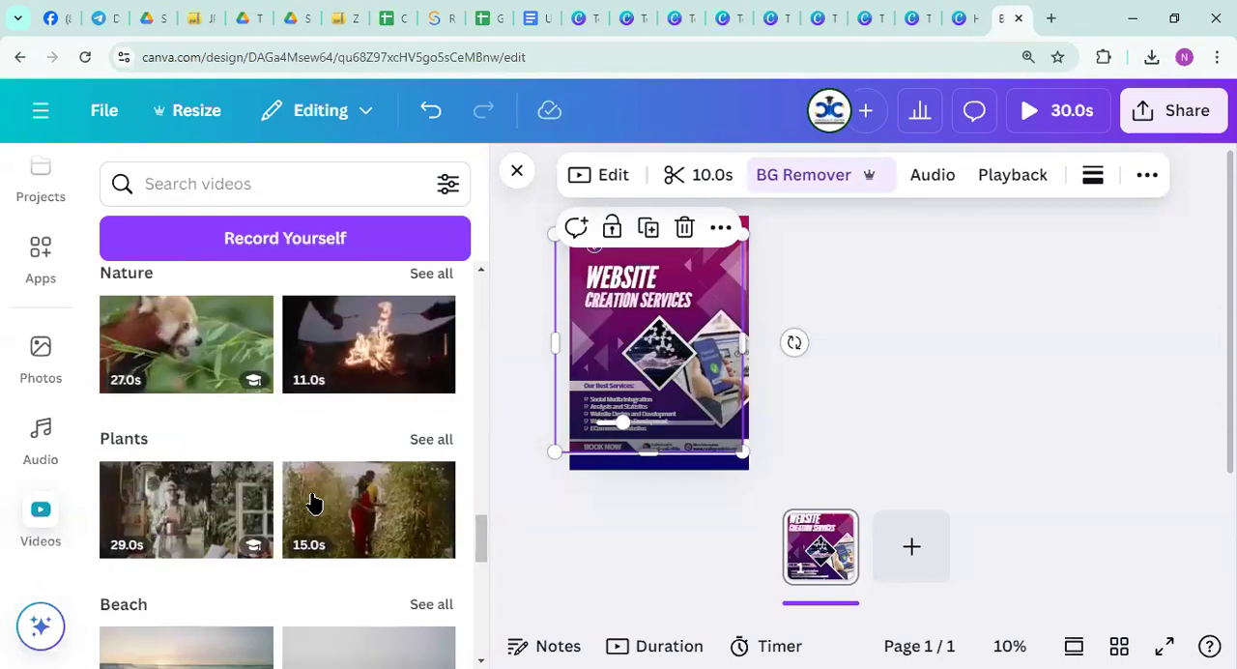
scroll(310, 493, up, 6)
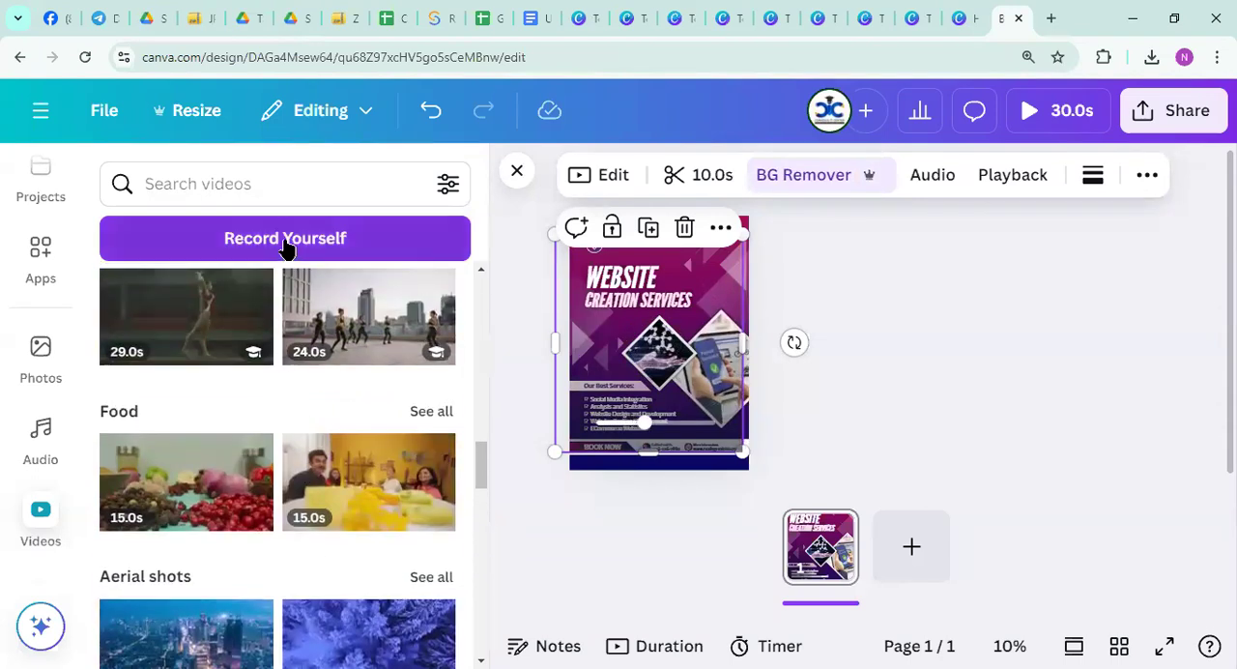
click(284, 241)
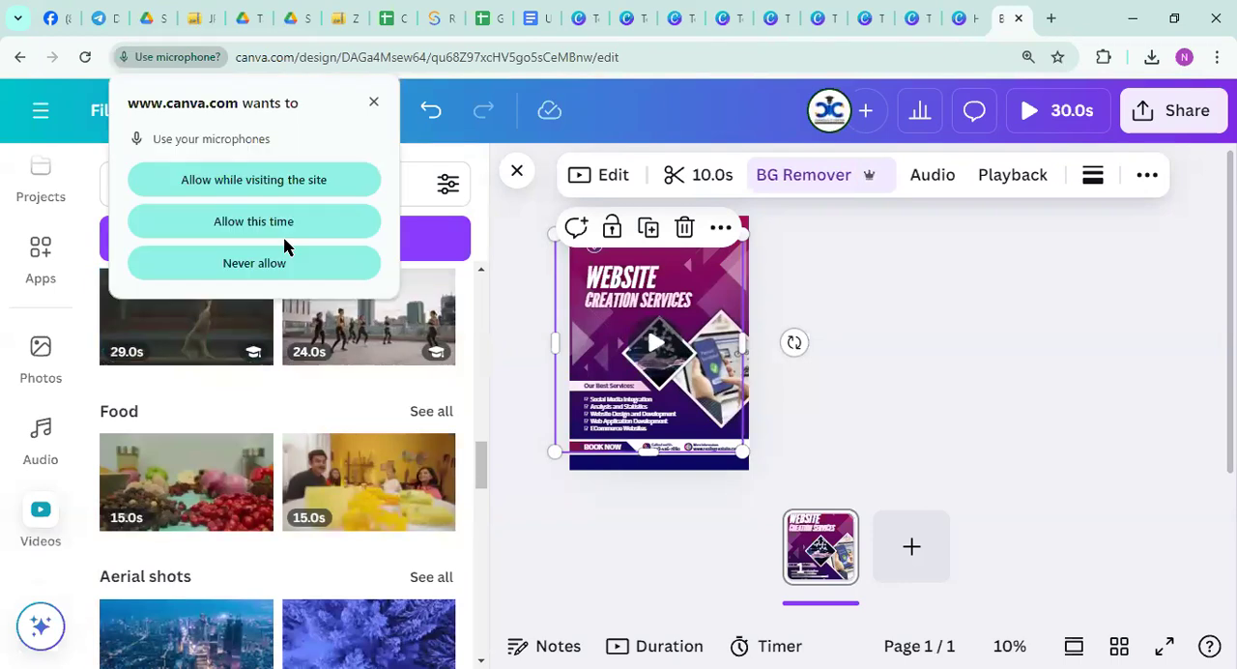
click(253, 221)
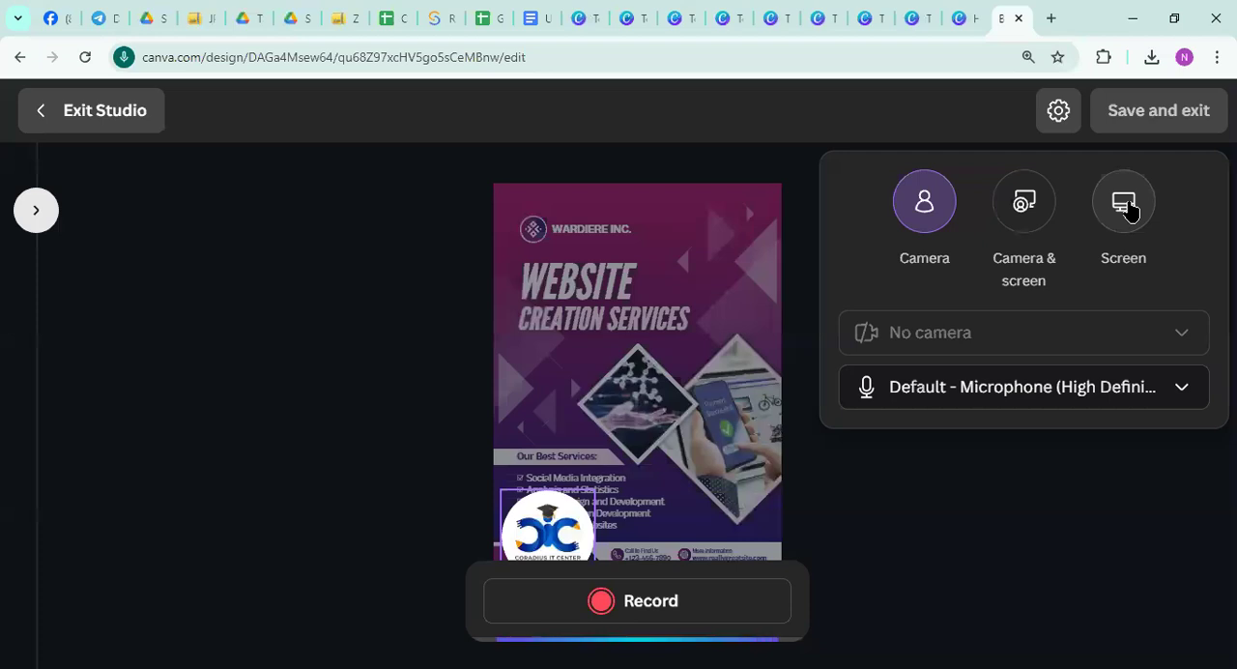
click(1126, 205)
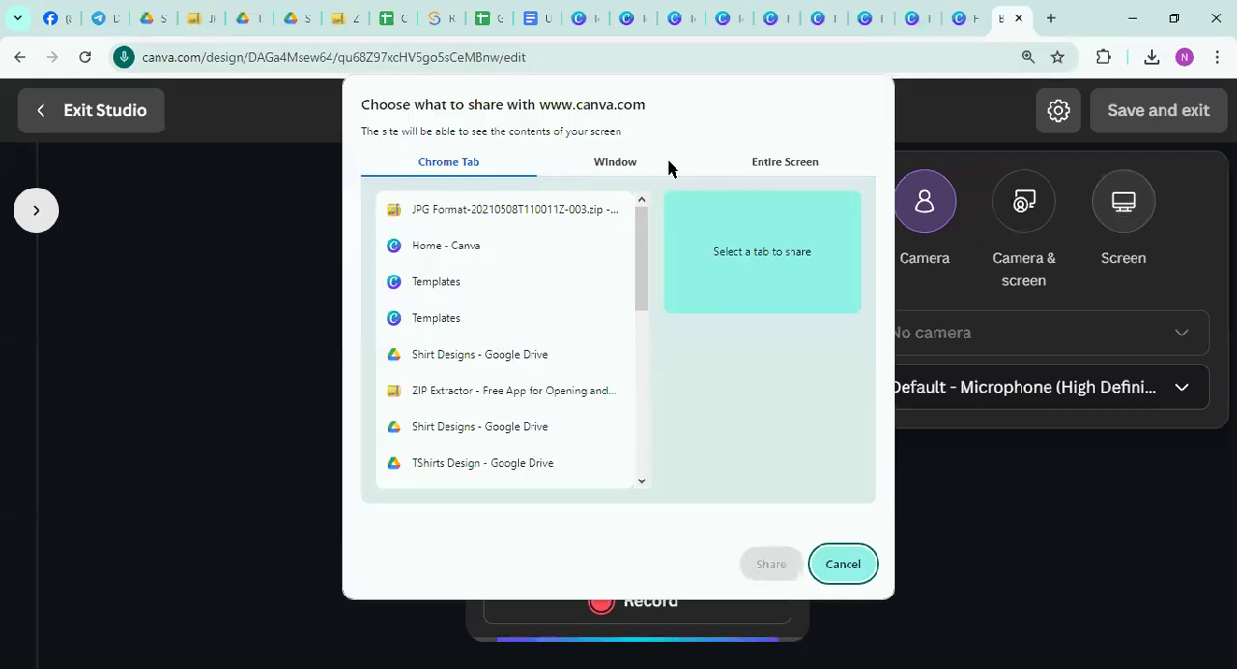
click(839, 572)
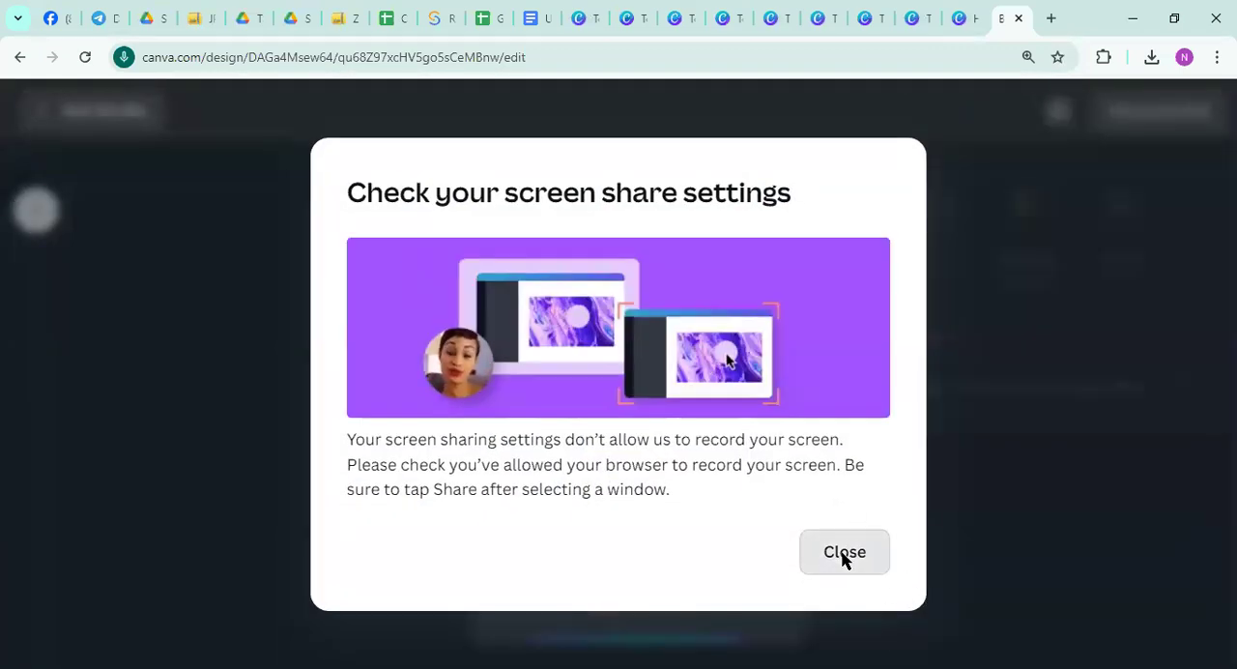
click(844, 557)
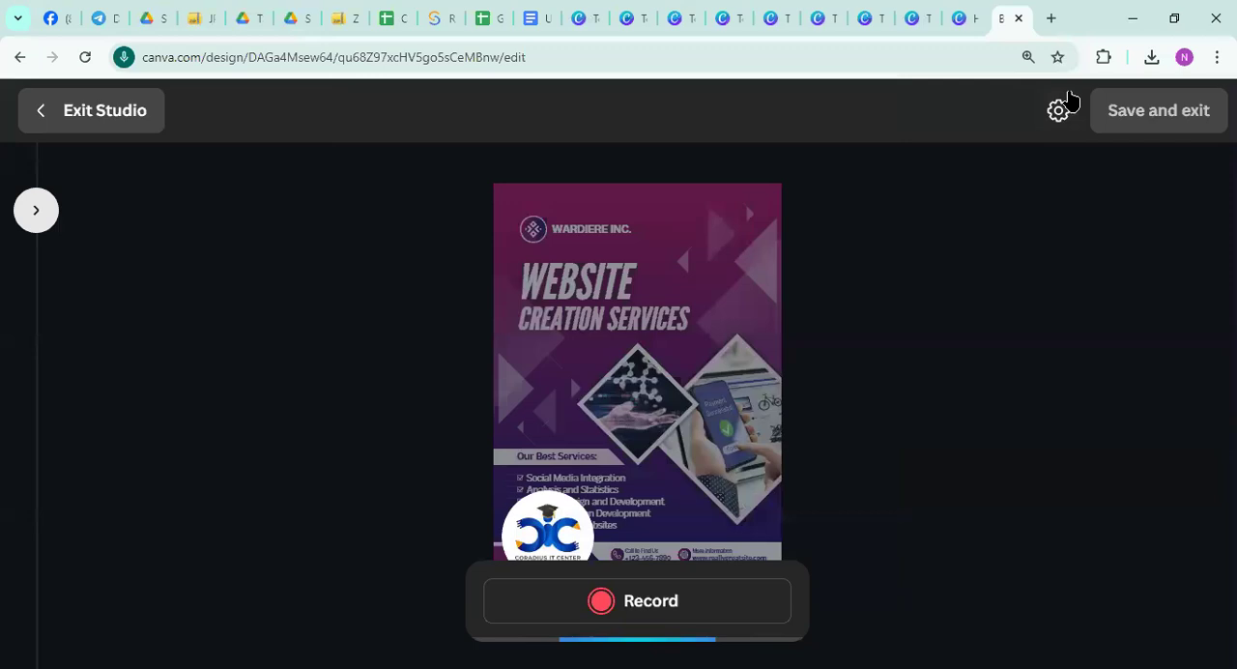
Open YouTube in a new browser tab and go to its home page
click(1052, 18)
click(396, 431)
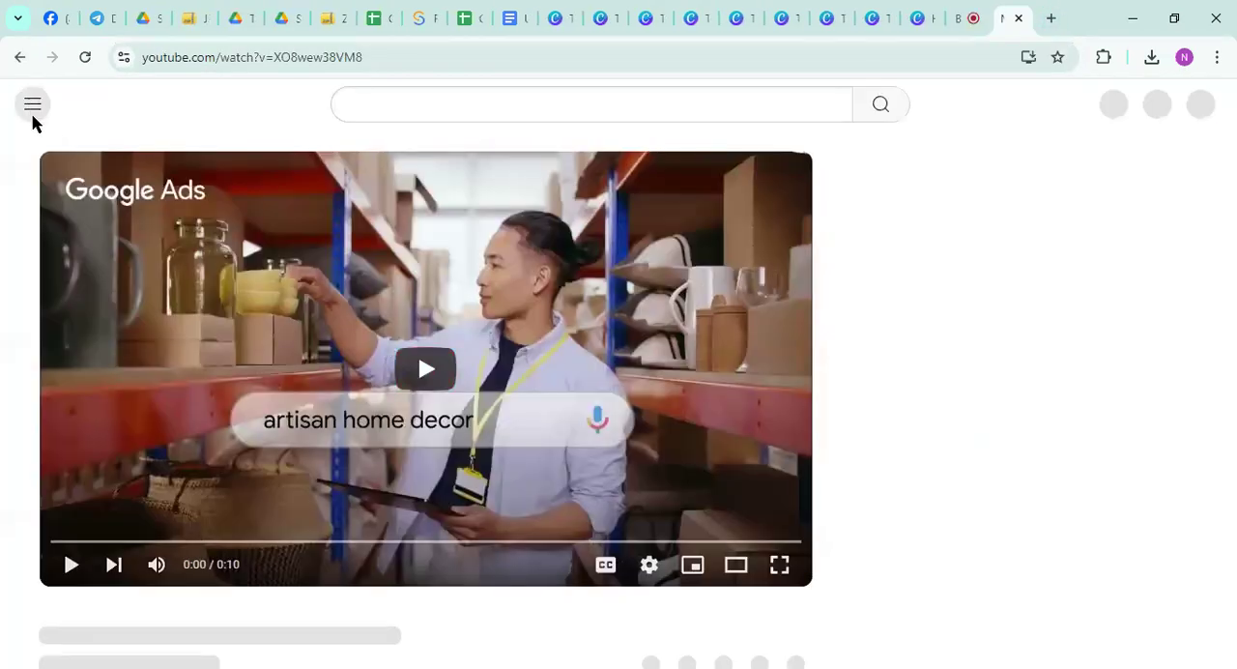
click(32, 106)
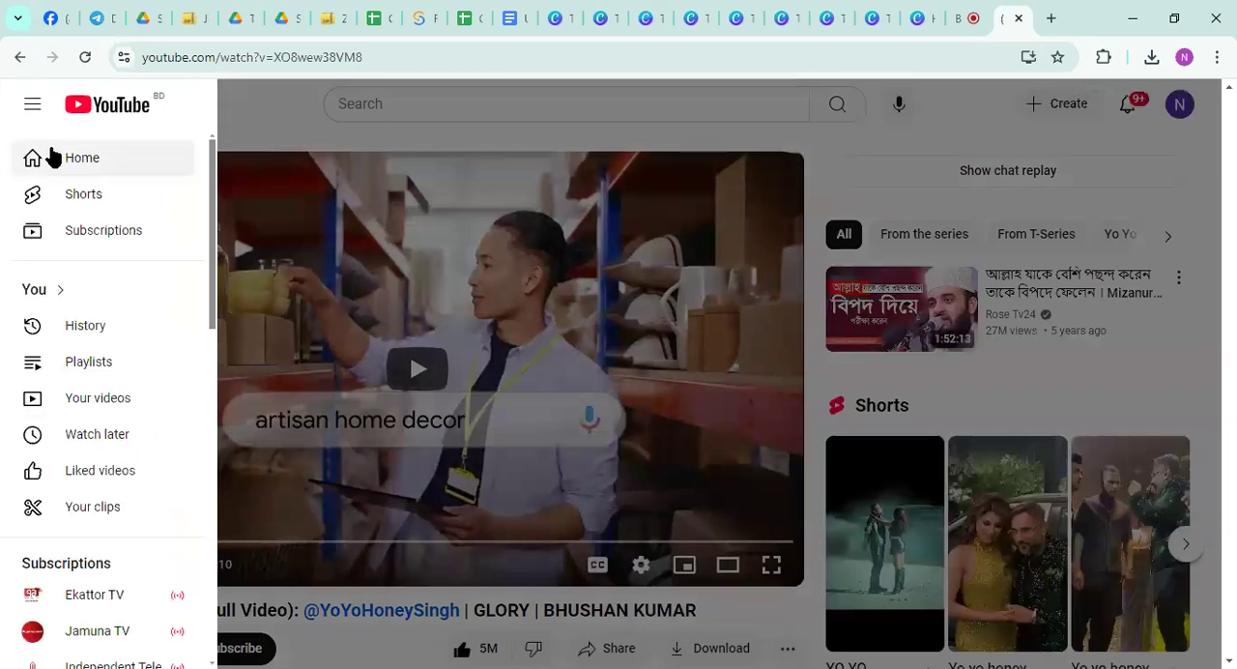
click(53, 158)
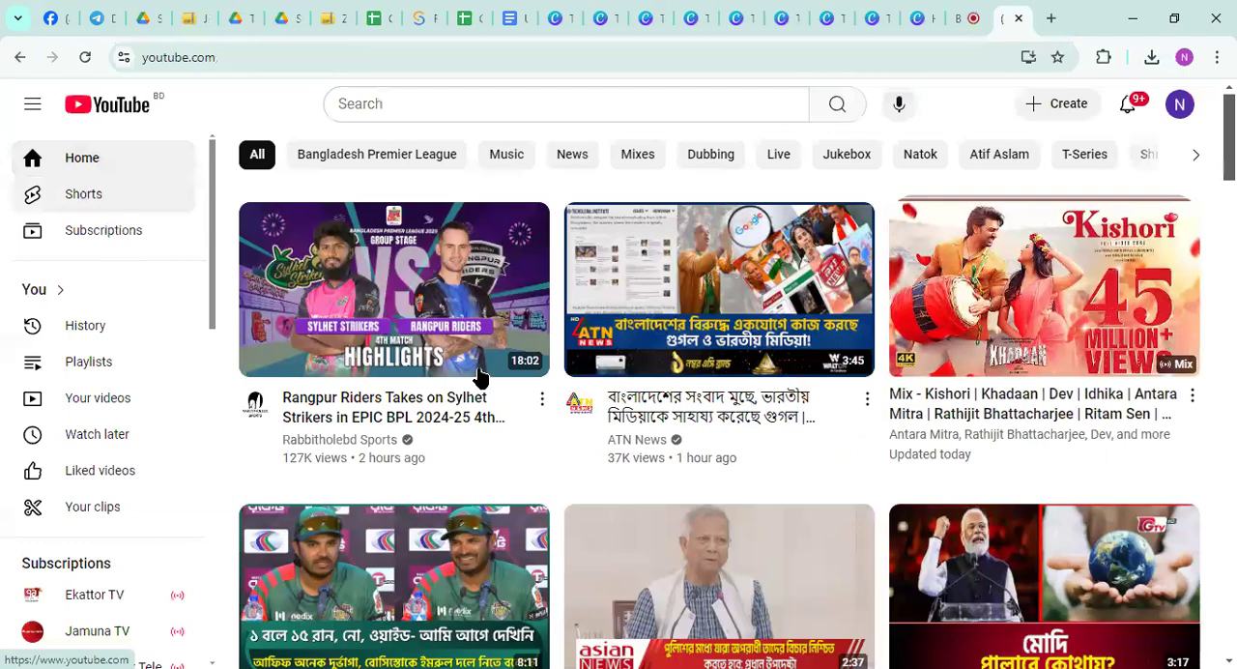
Browse the YouTube home feed, play the "Kishori | Khadaan" mix and skip its ad
scroll(548, 449, down, 1)
scroll(548, 449, down, 11)
scroll(552, 442, up, 12)
click(1052, 295)
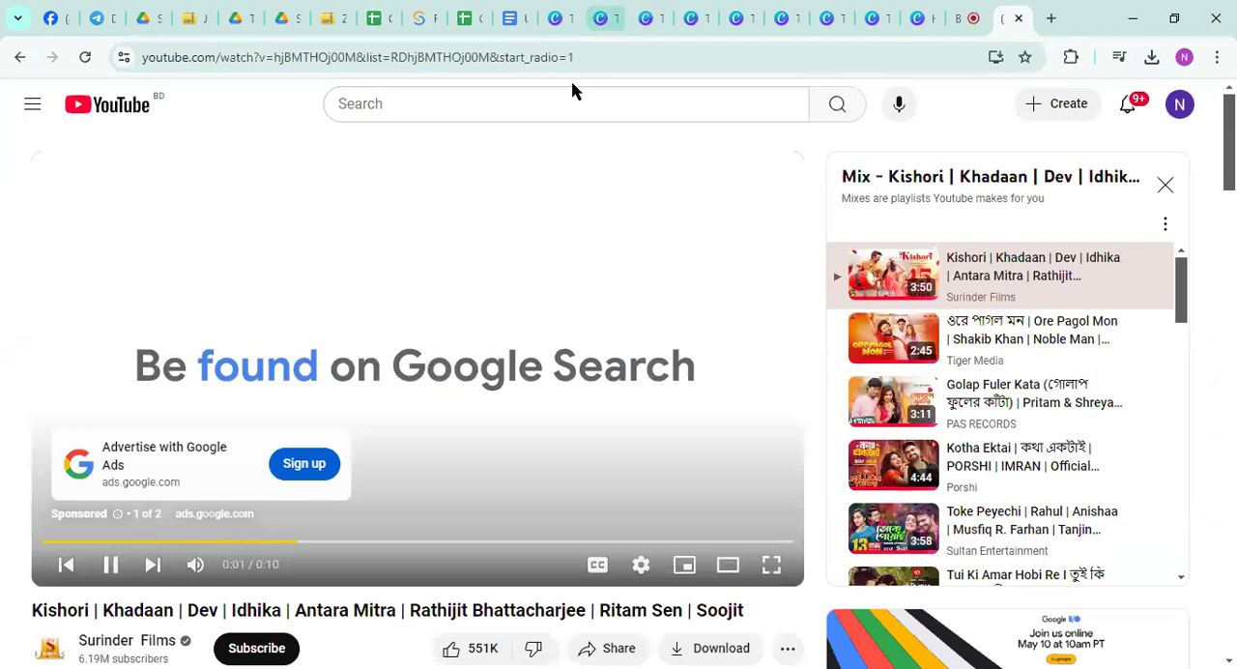
click(754, 491)
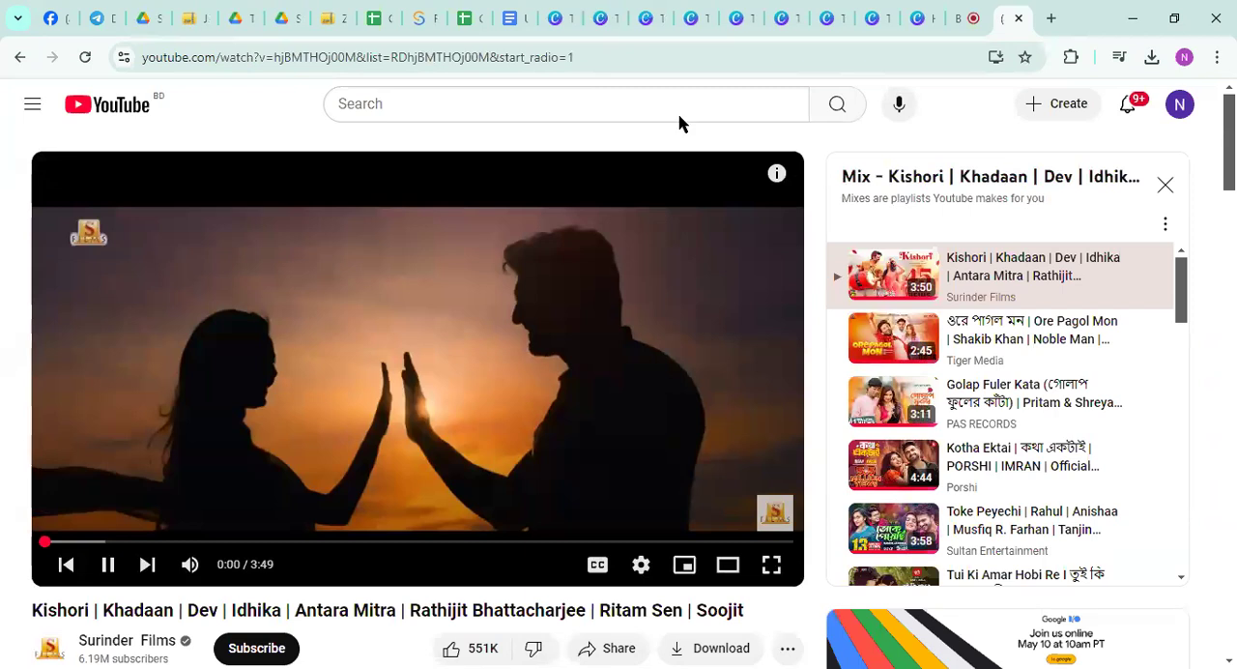
Switch back to Canva, reopen the Record Yourself studio for the poster and start recording
click(955, 19)
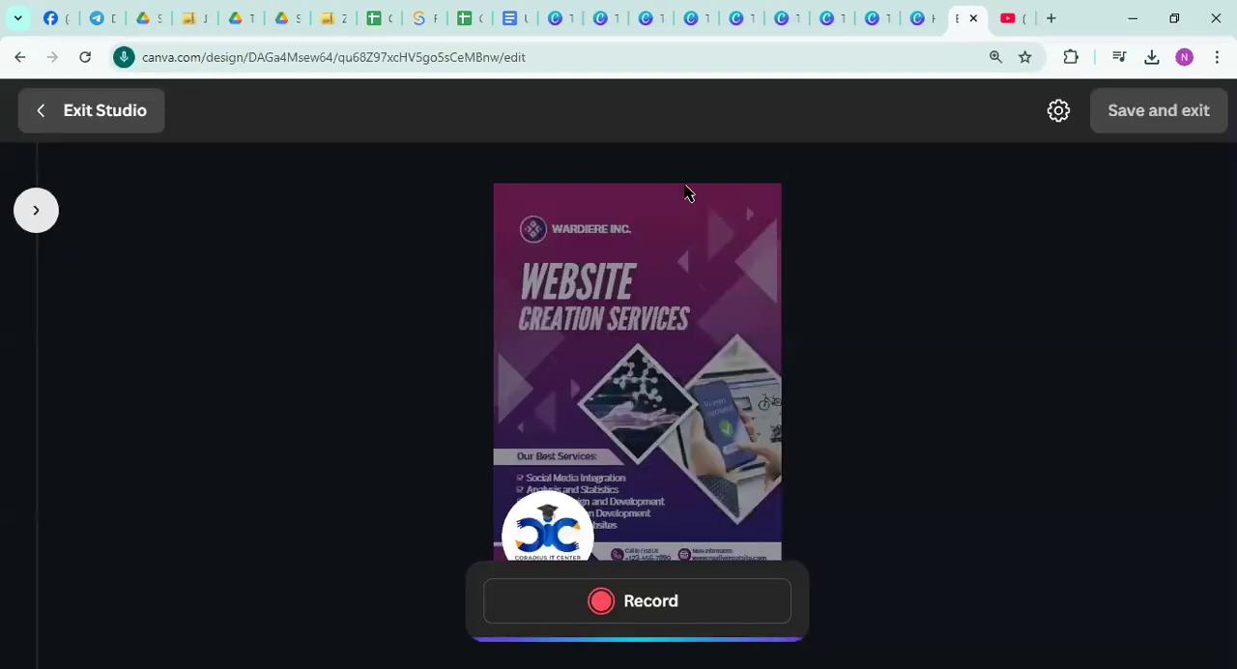
click(85, 115)
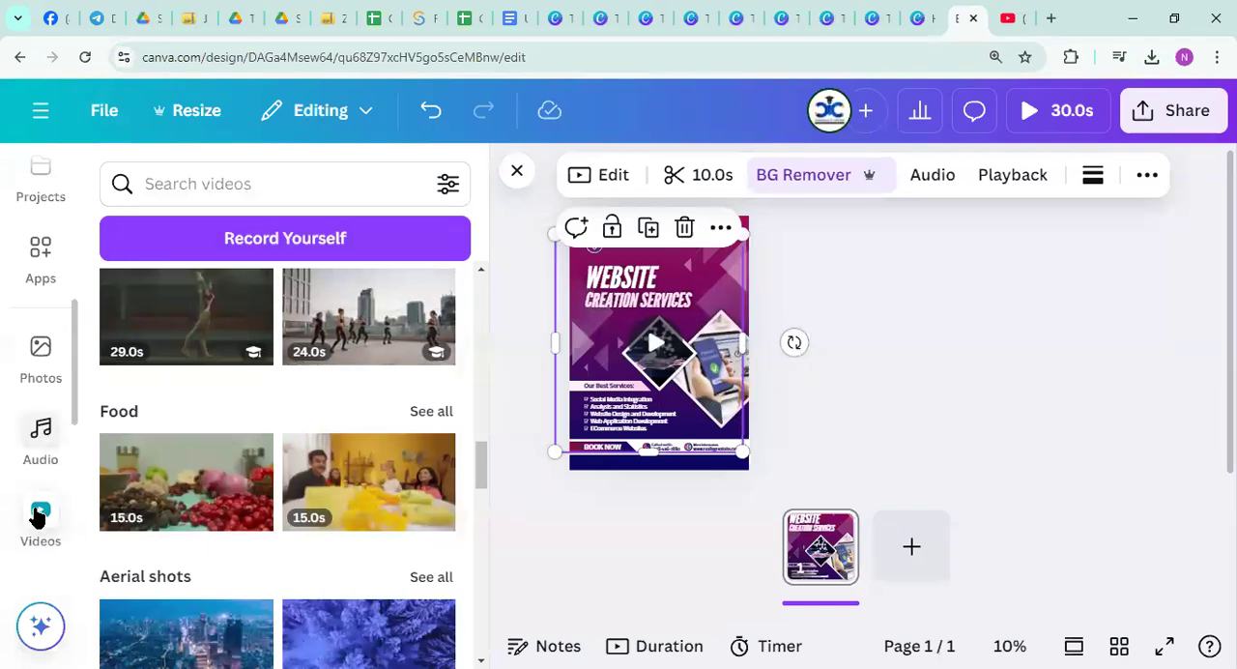
click(255, 248)
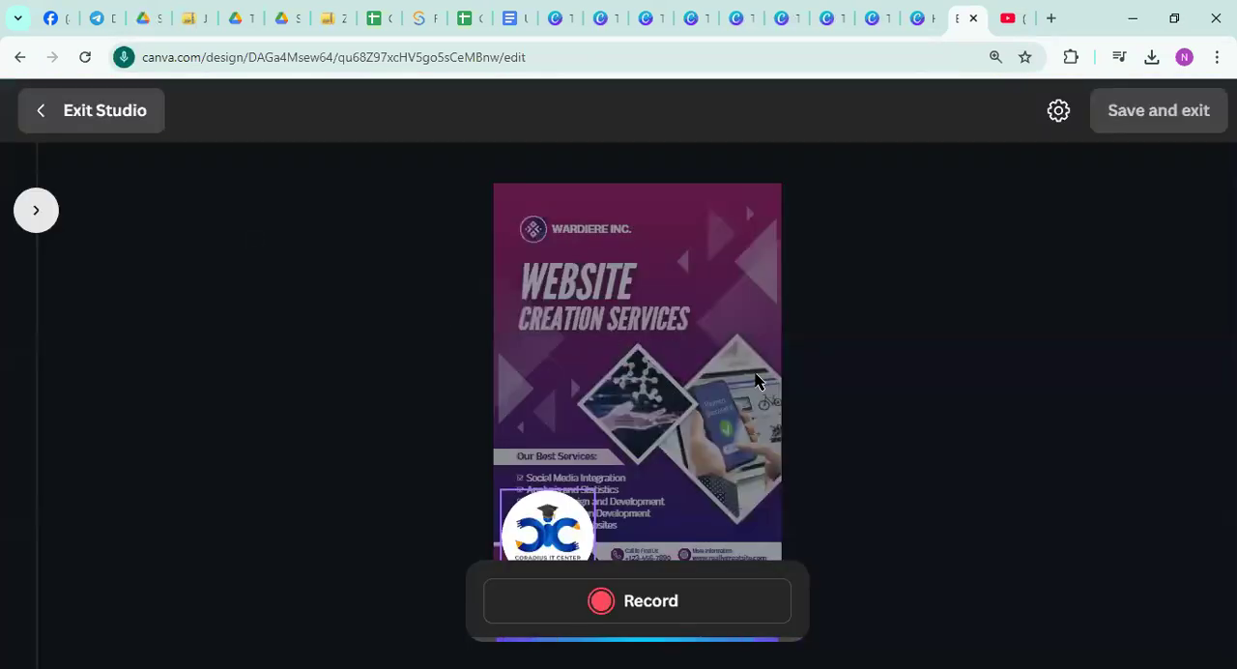
click(638, 610)
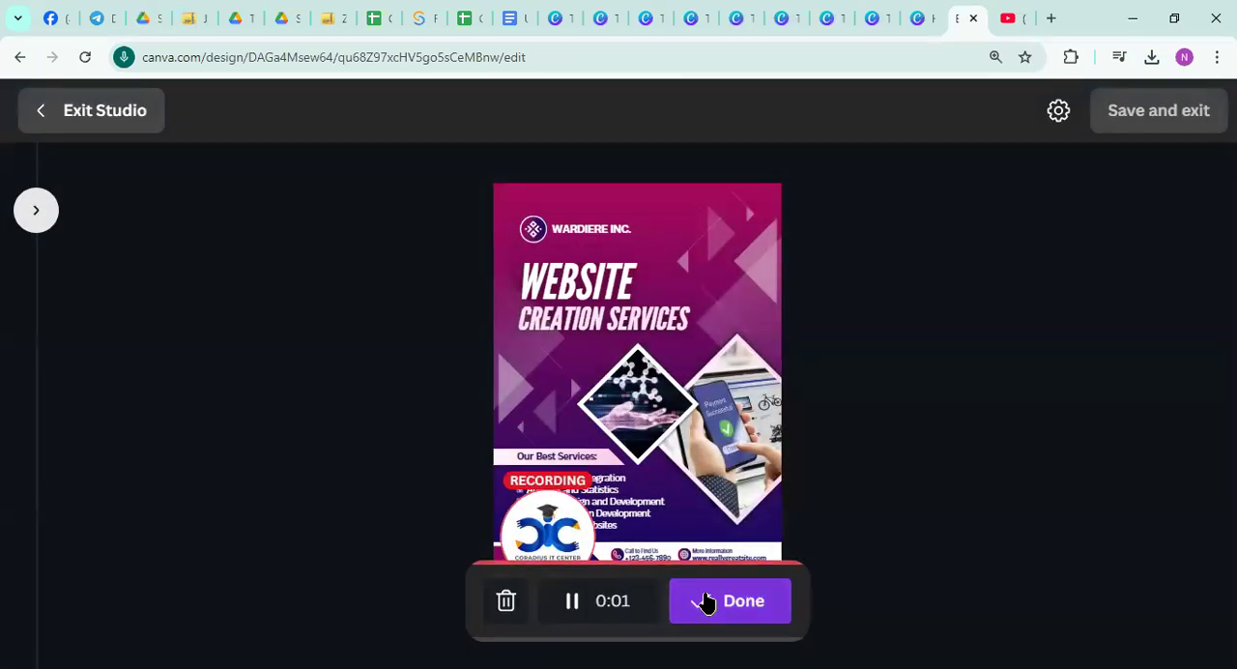
Finish the recording, save it to the poster and reopen the Record Yourself studio from the videos
click(706, 601)
click(1162, 122)
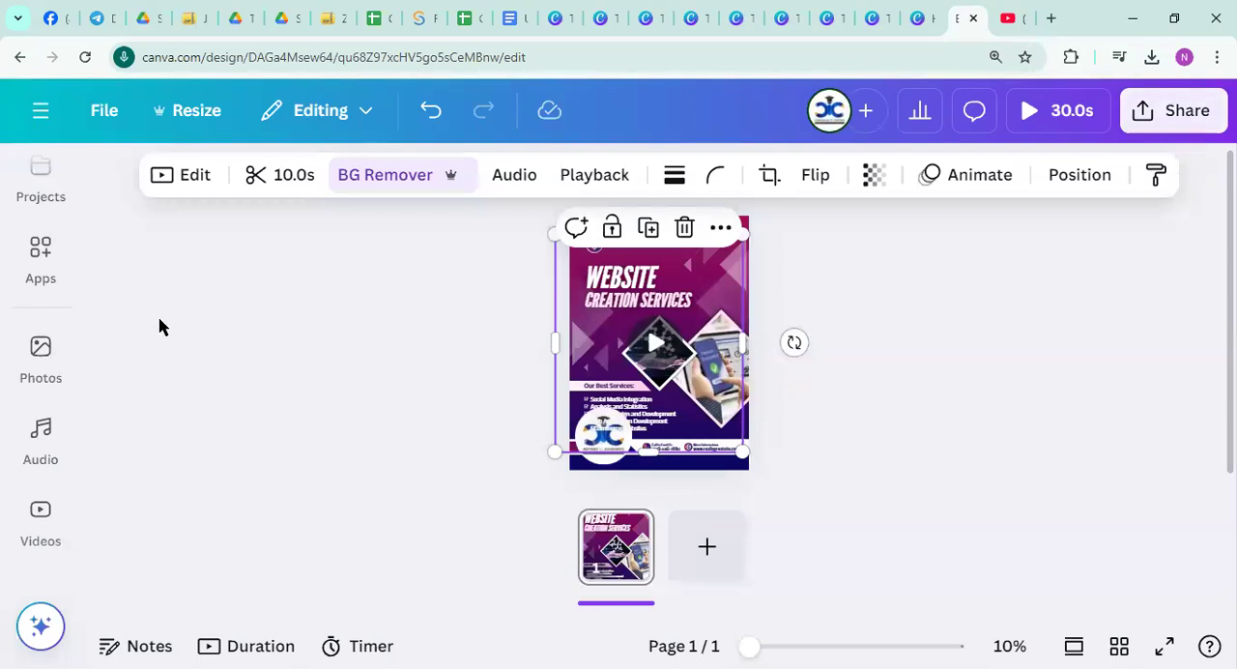
click(40, 261)
click(322, 430)
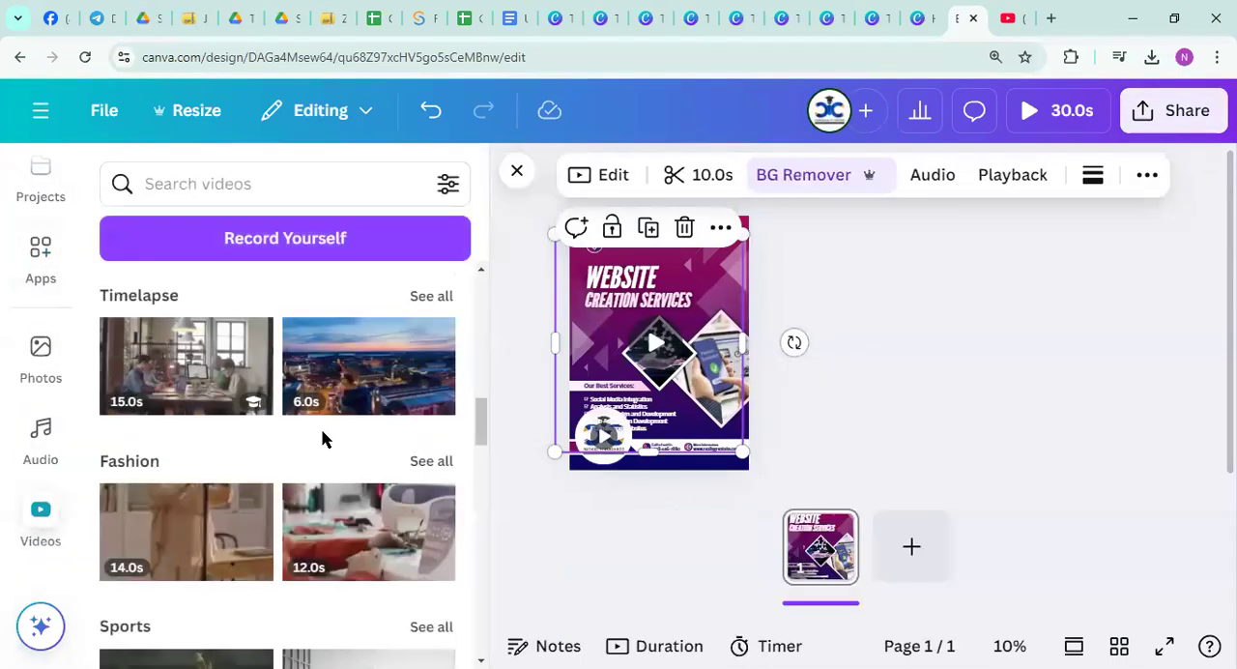
scroll(351, 461, down, 2)
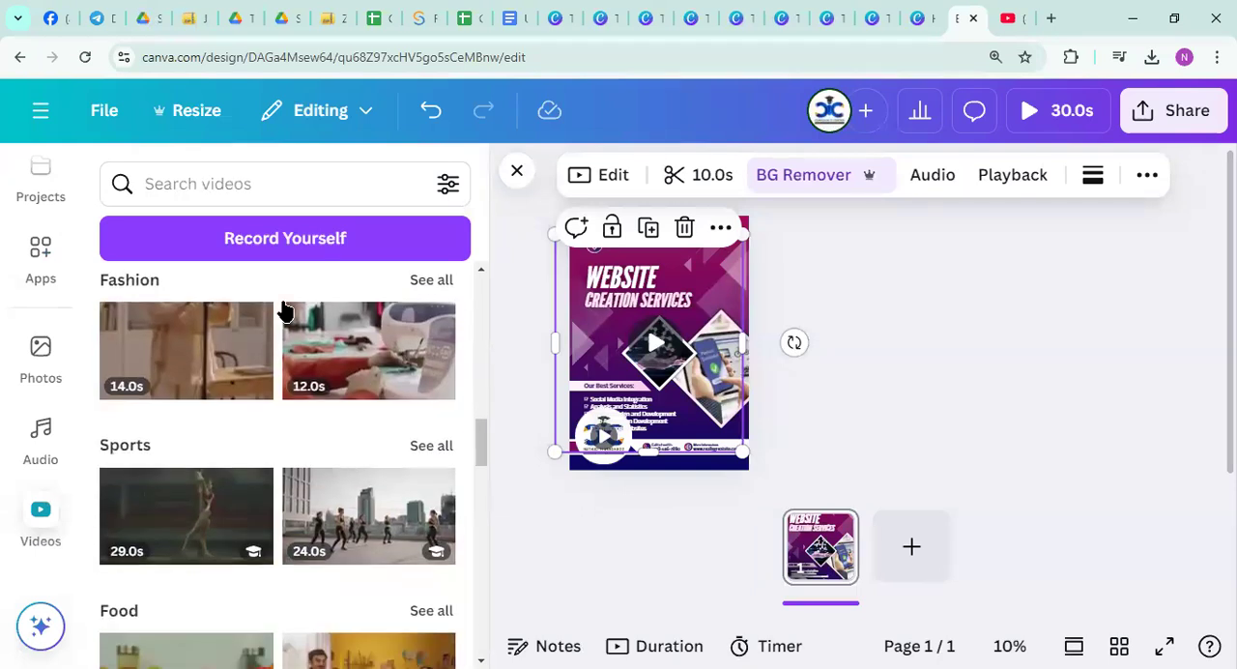
click(270, 238)
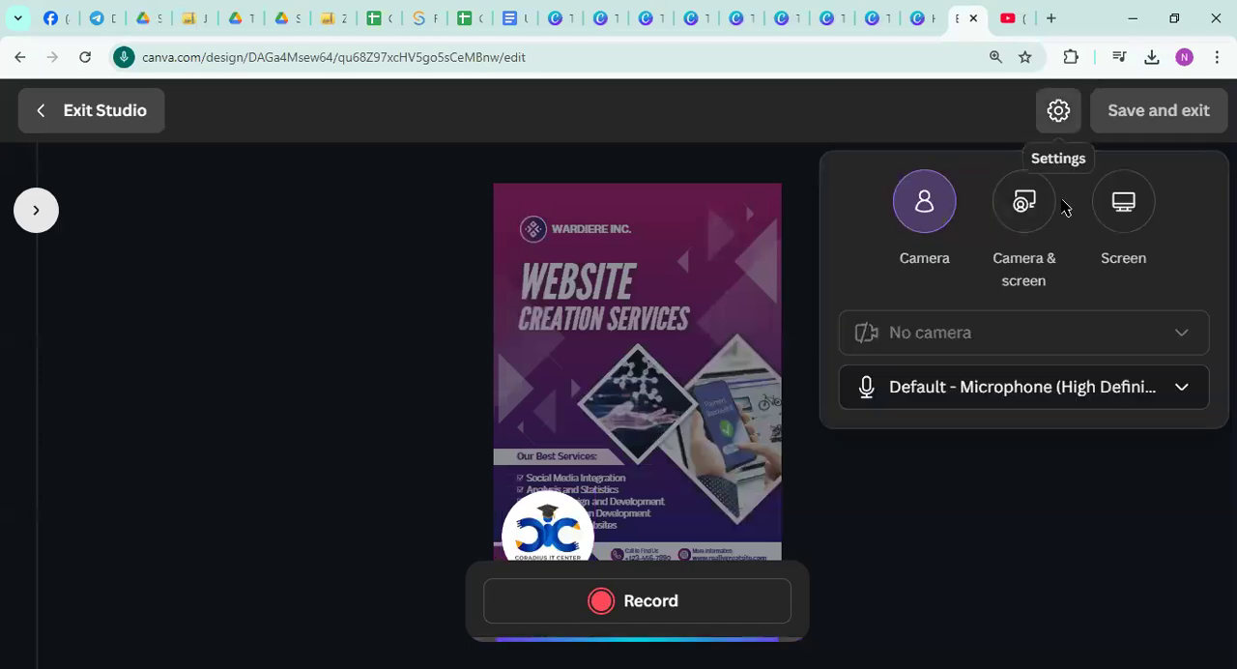
Set the recording source to Screen, share the "Kishori | Khadaan" YouTube browser tab and play its video
click(1141, 210)
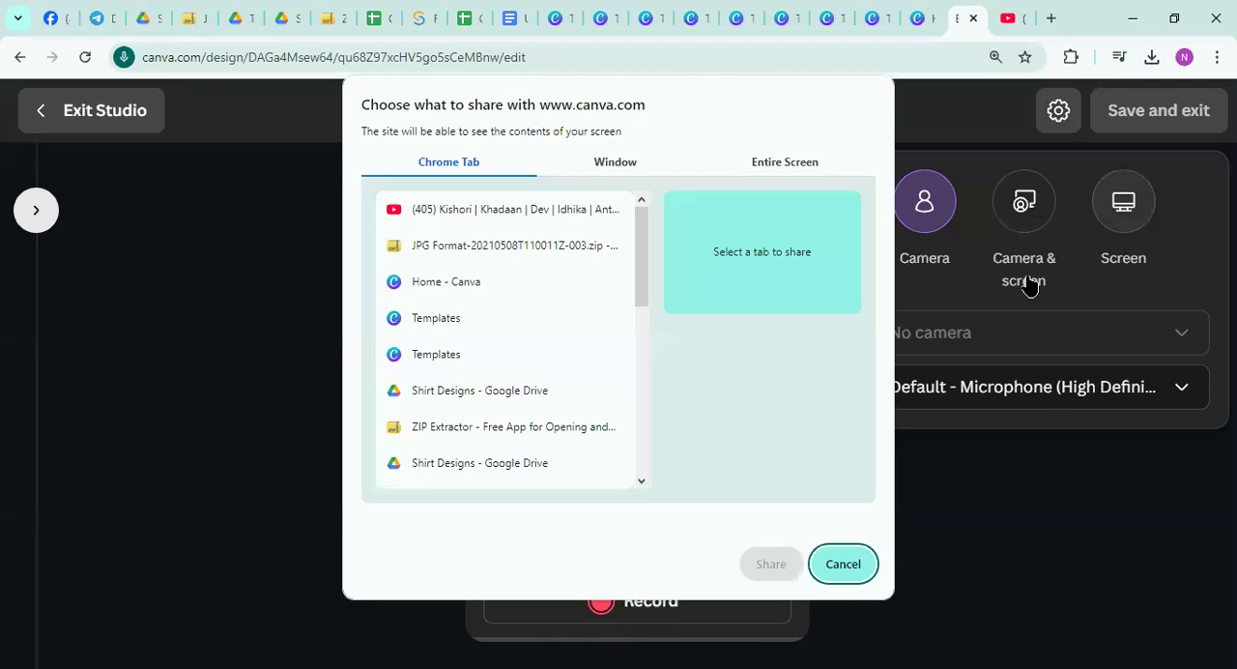
click(508, 211)
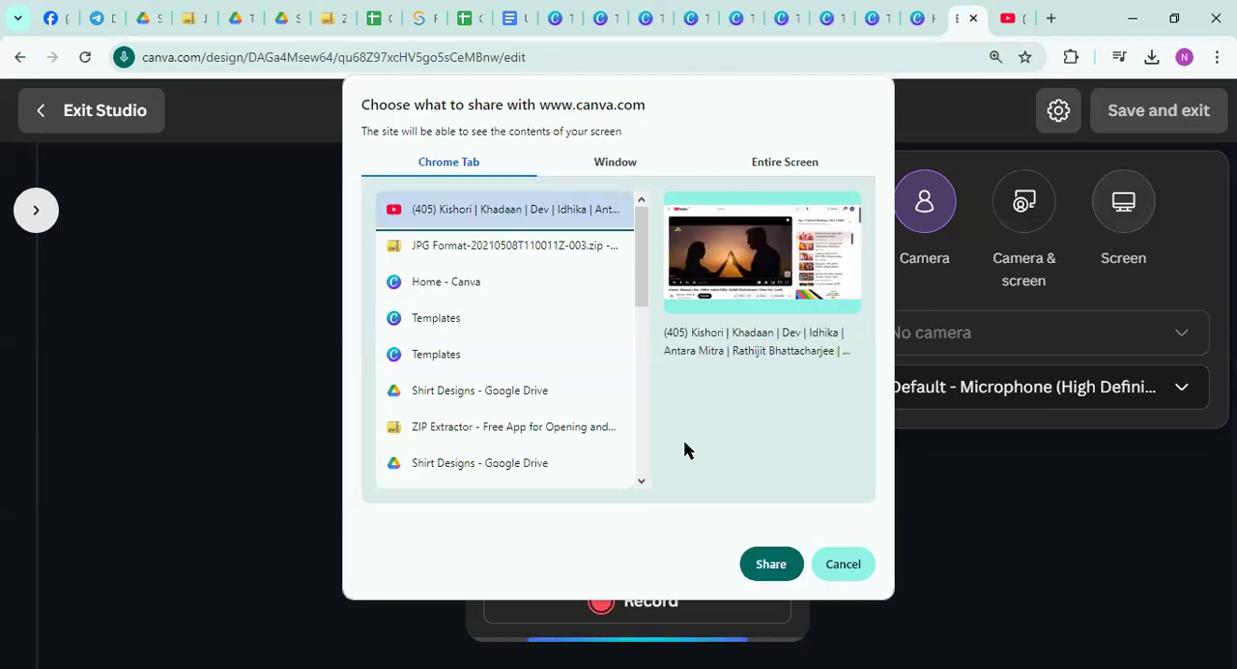
click(764, 562)
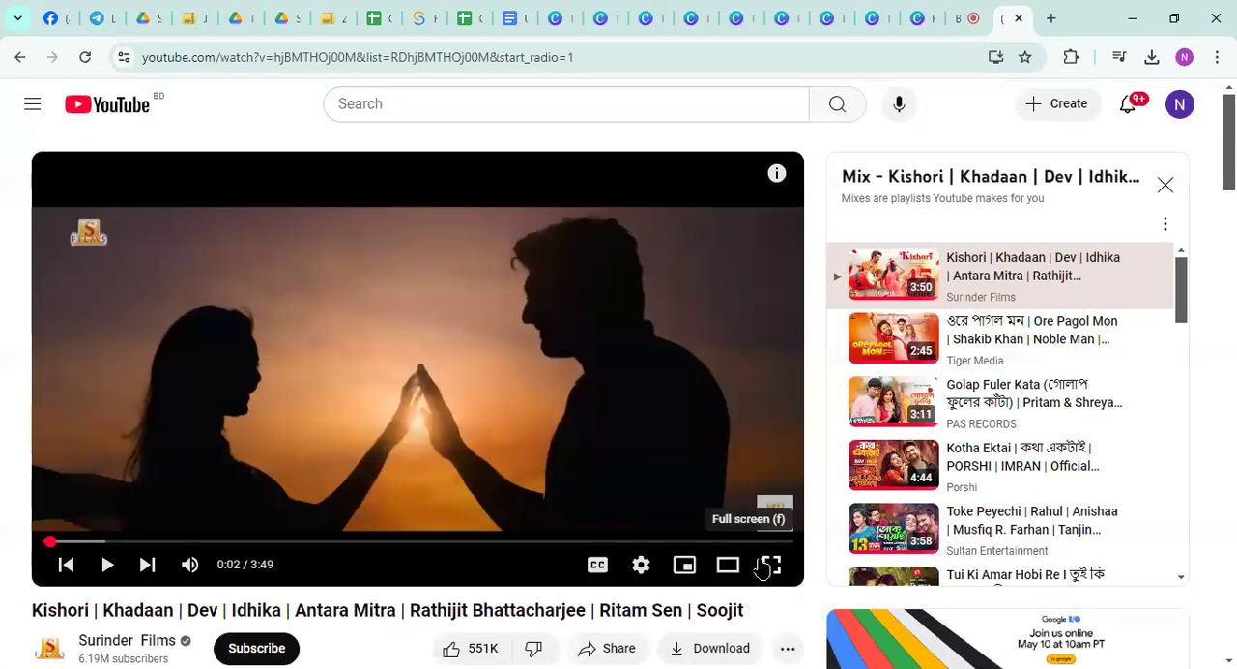
click(516, 348)
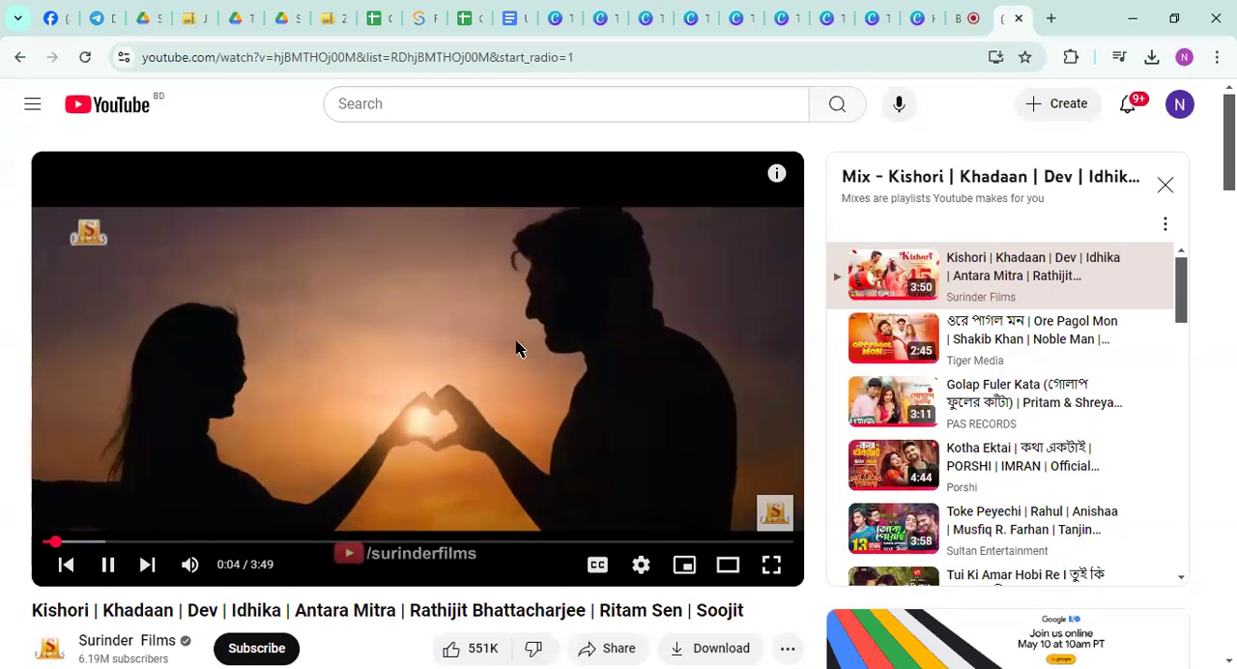
click(436, 356)
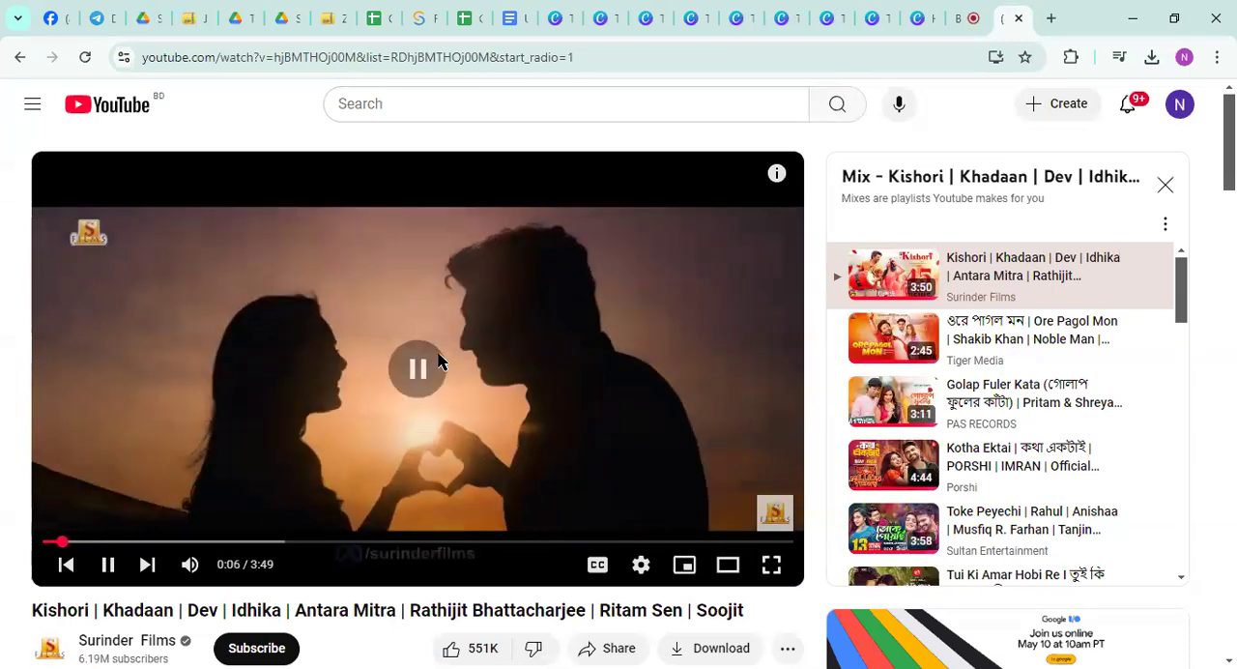
click(483, 348)
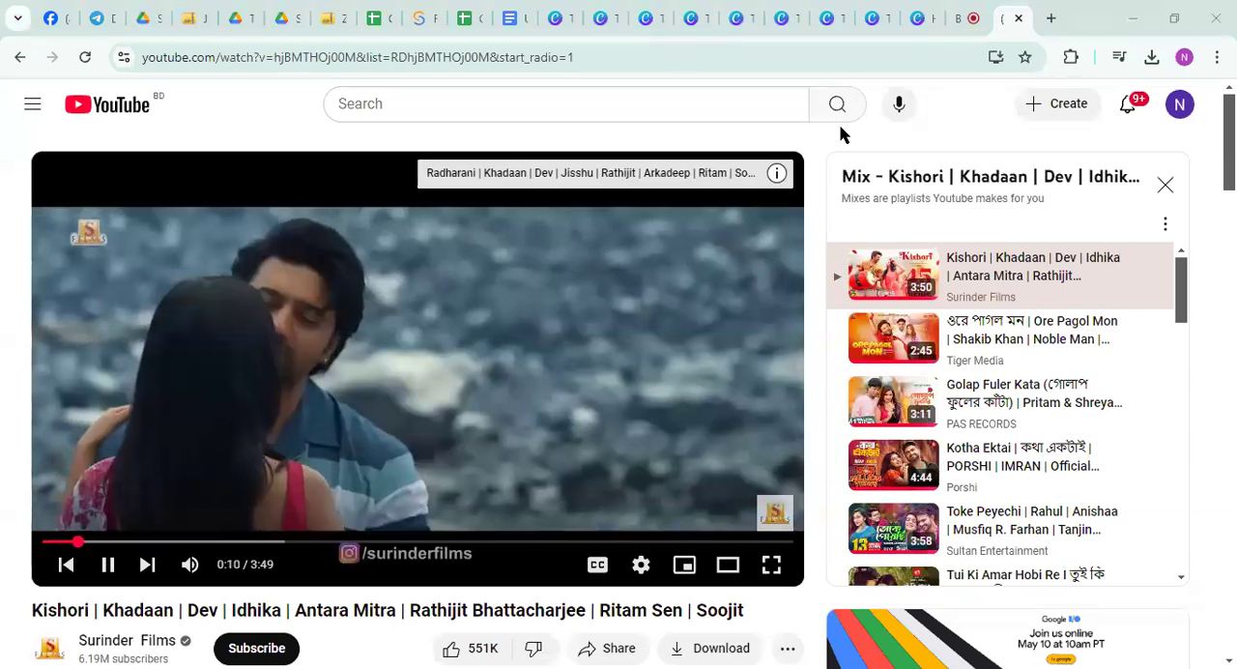
Share the YouTube tab again as the Screen source from the Canva studio, pause its video and return to Canva
click(963, 19)
click(1121, 213)
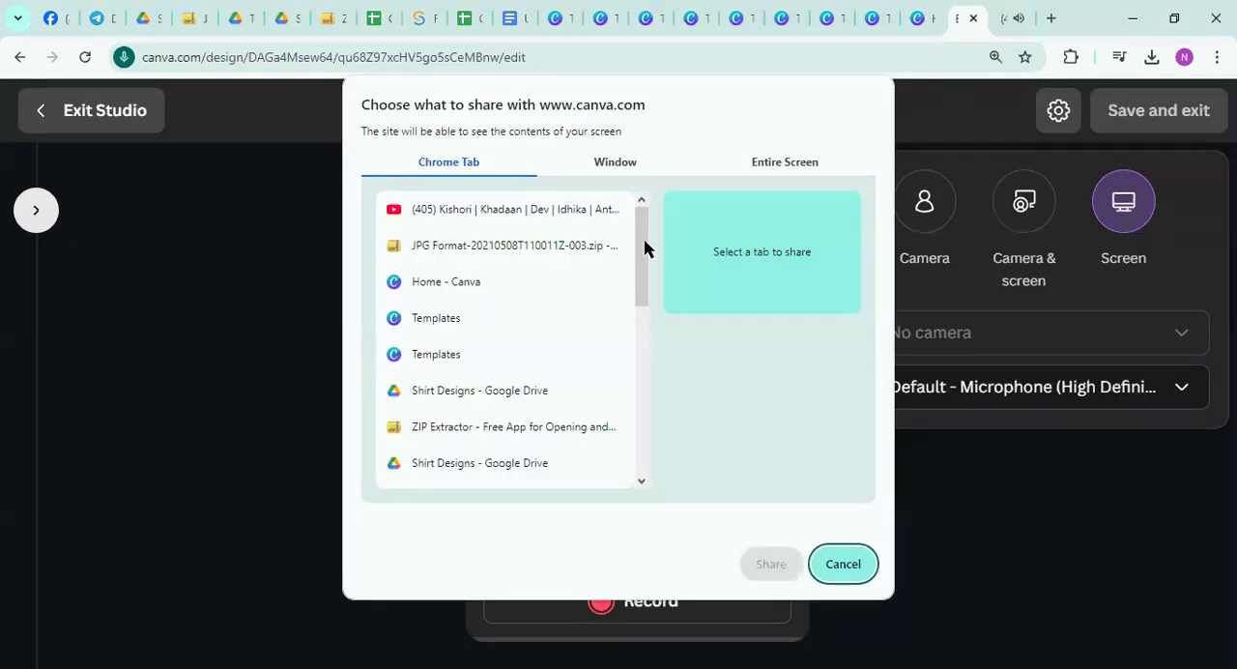
click(546, 214)
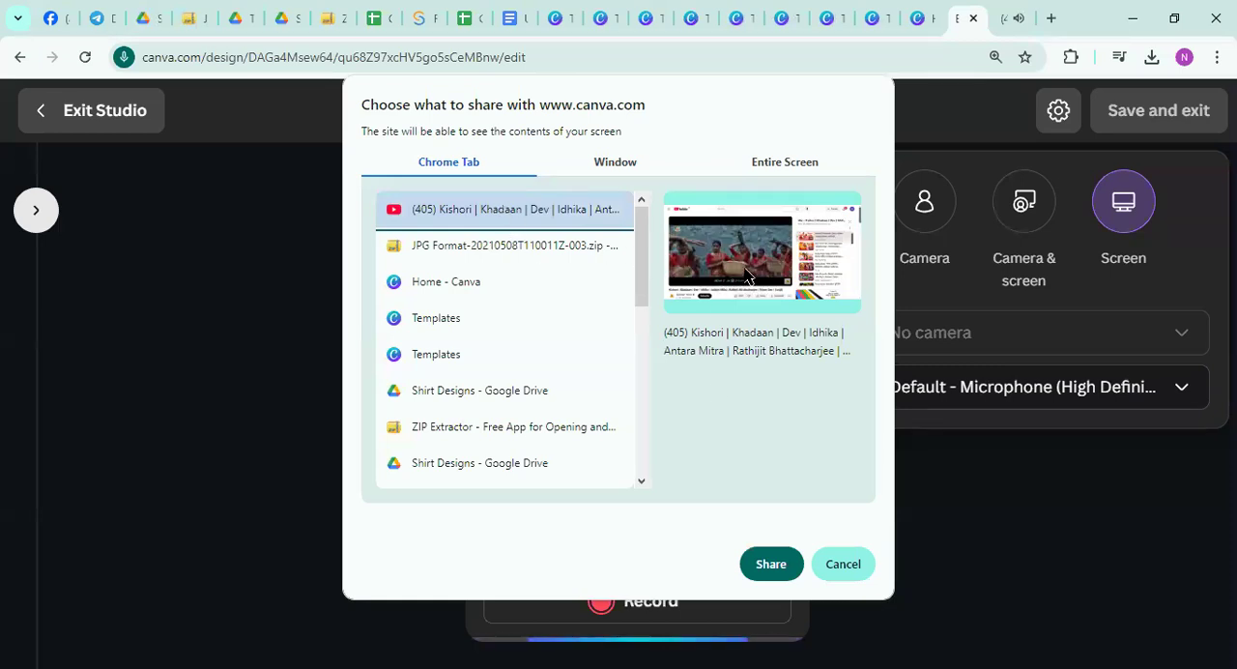
click(769, 566)
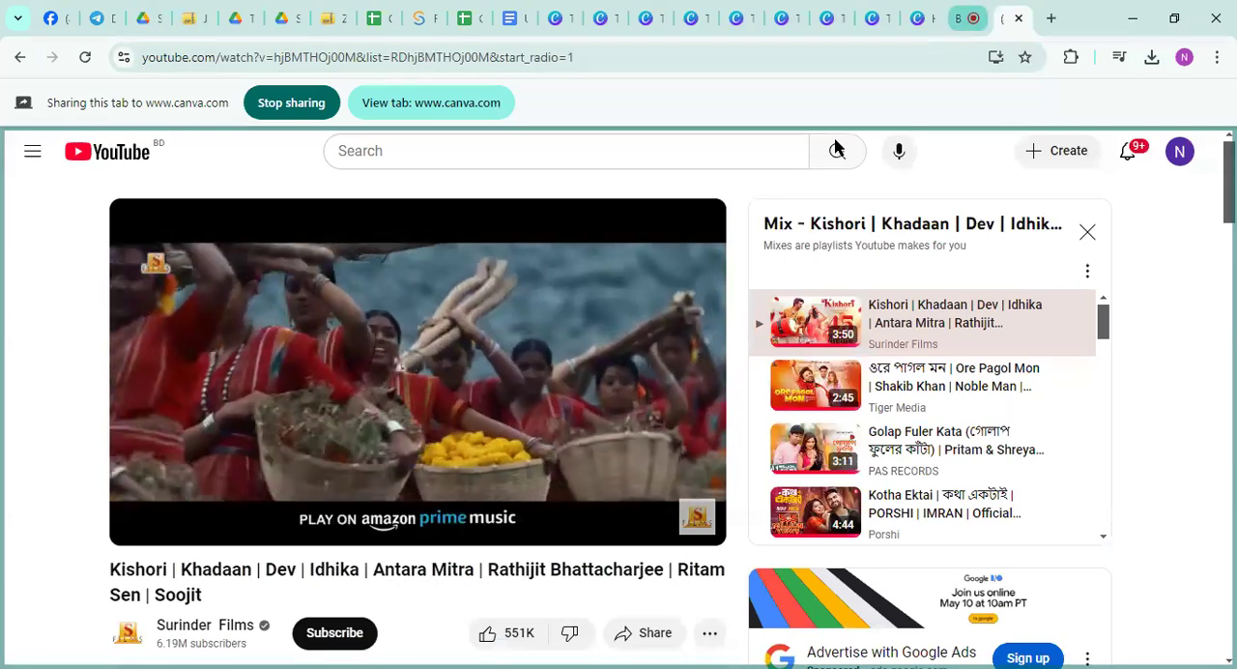
key(space)
click(969, 17)
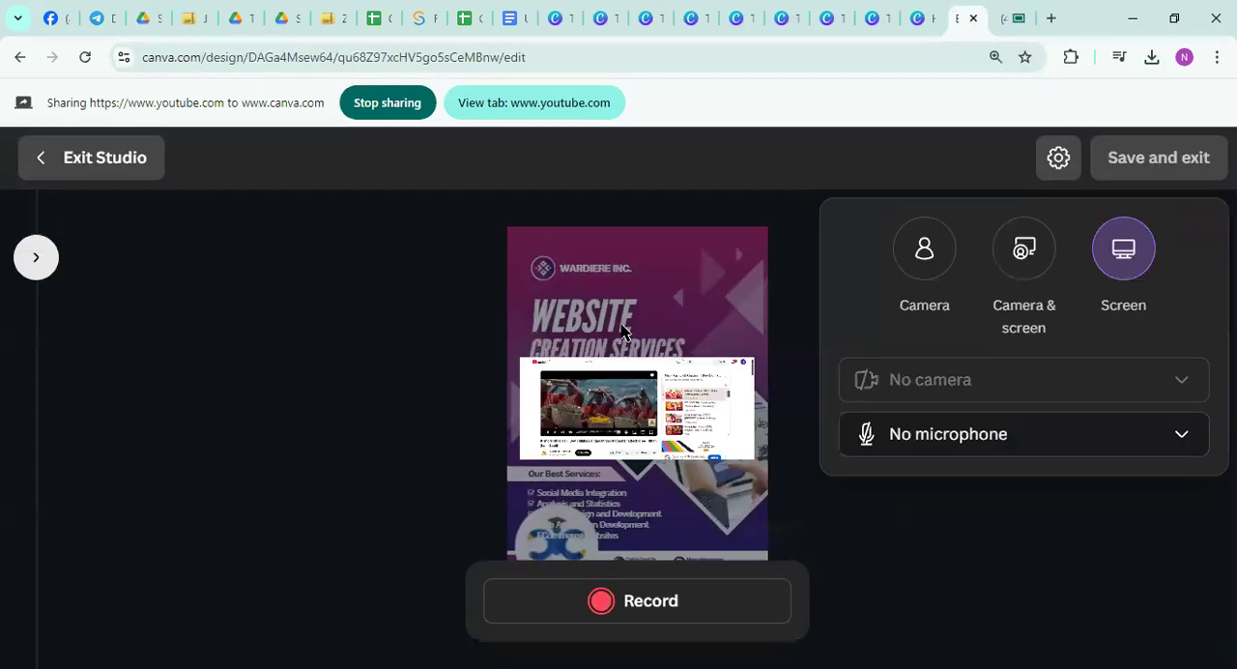
Reselect Screen as the recording source, share the same YouTube tab once more and go back to the Canva studio
click(1126, 253)
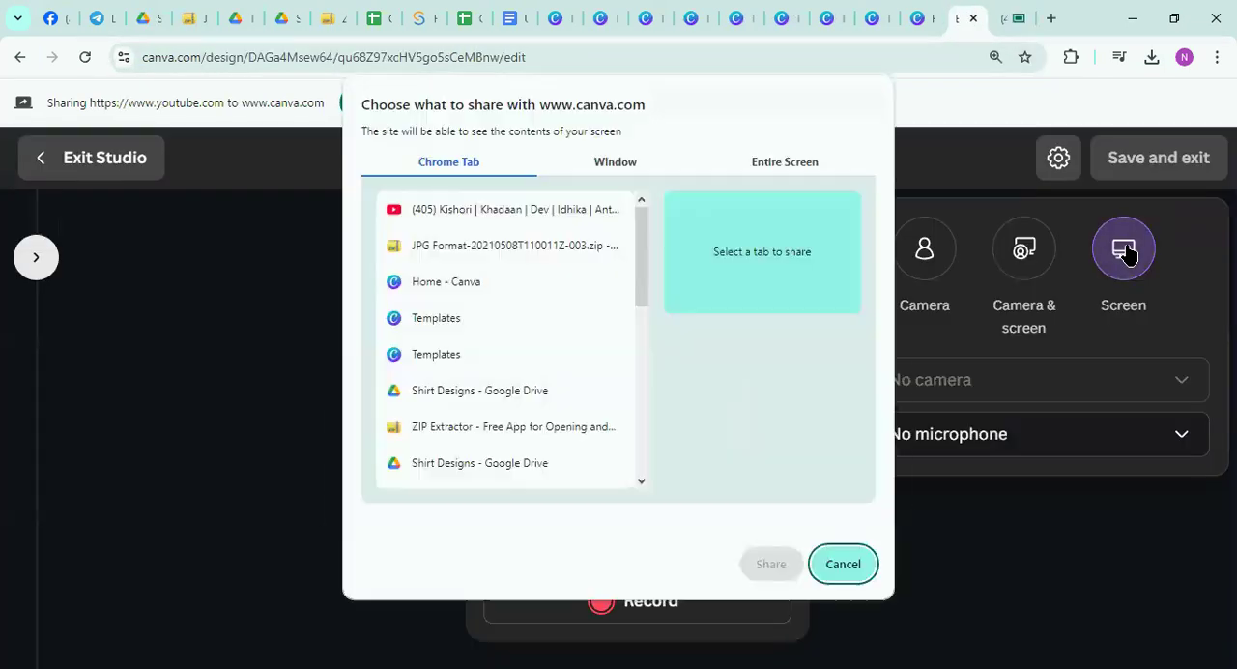
click(482, 214)
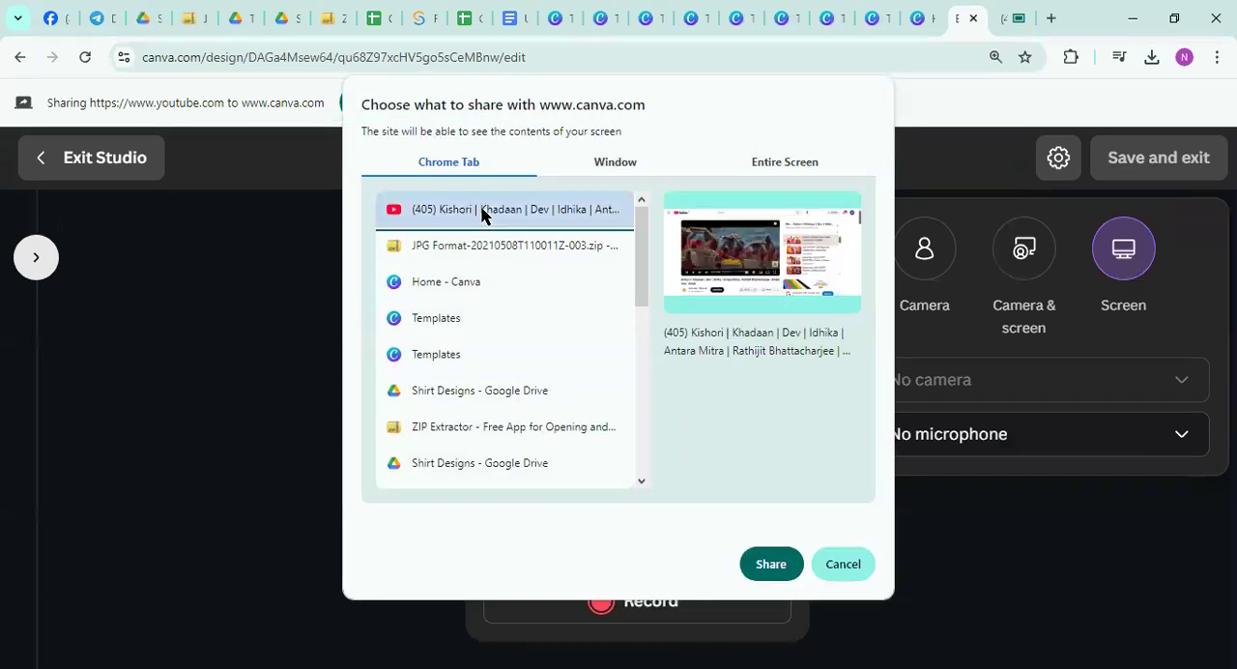
click(770, 565)
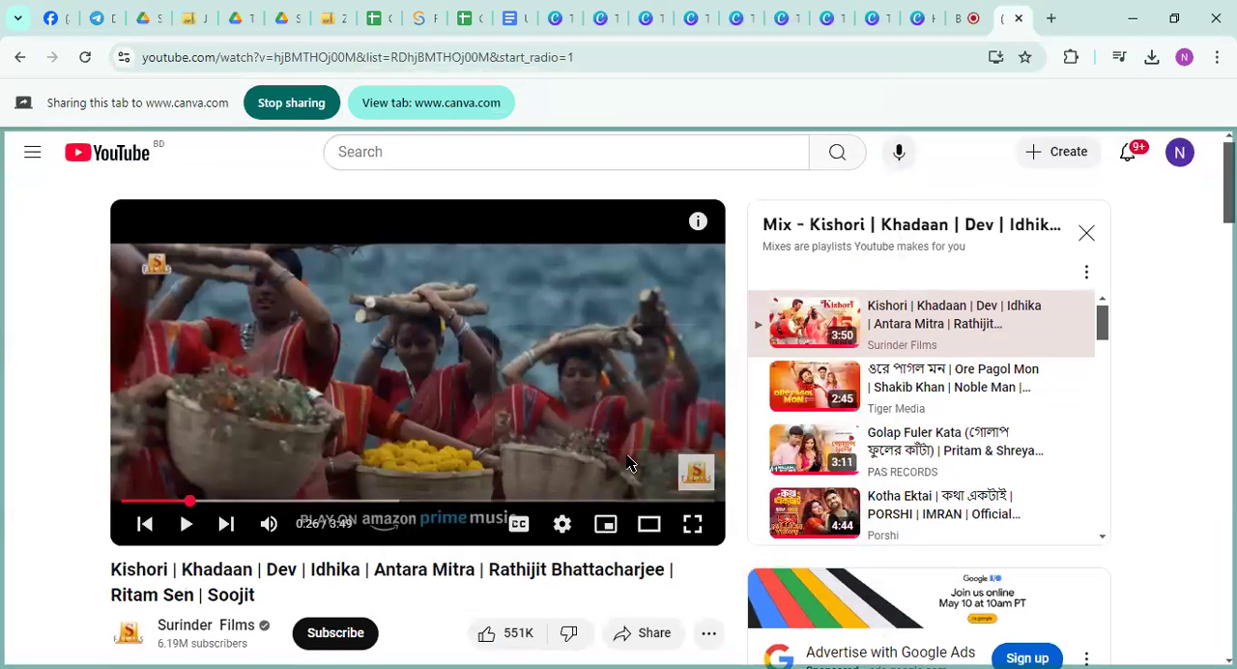
click(954, 18)
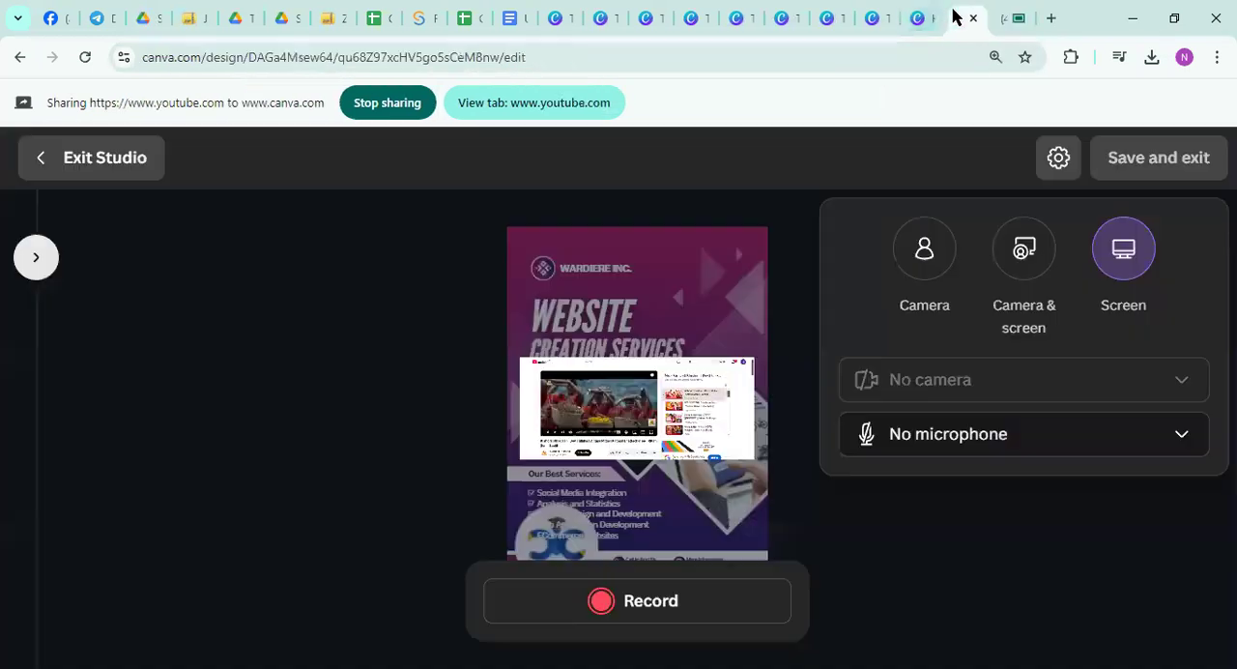
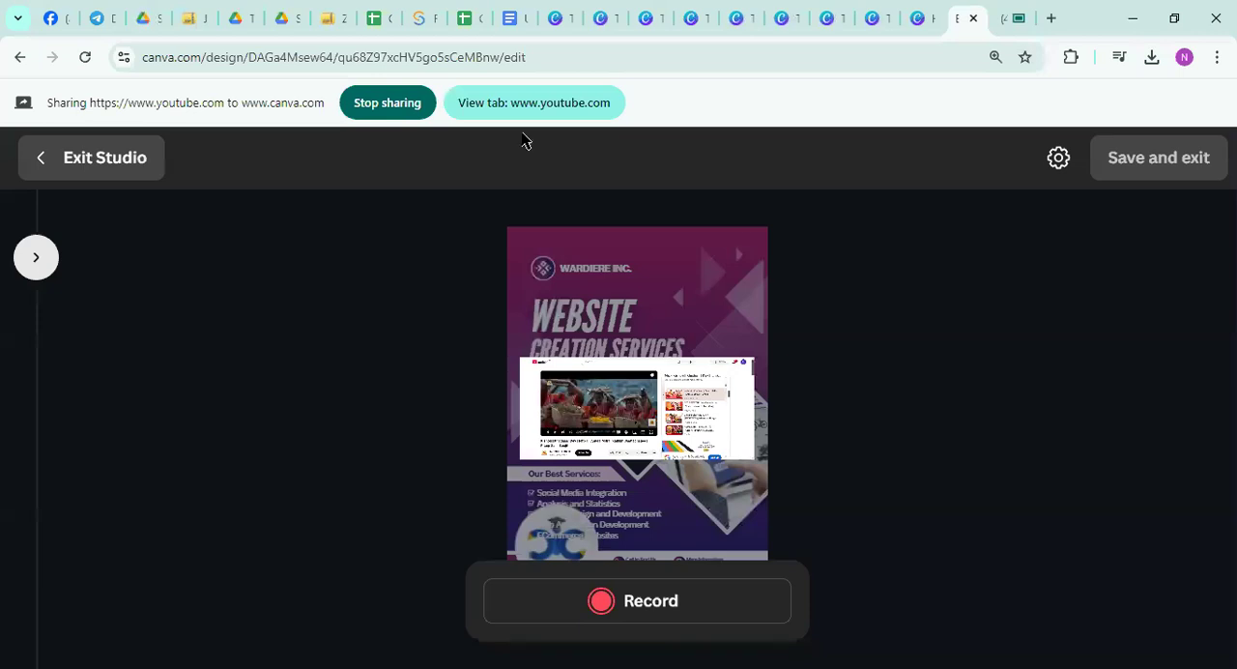
Restart sharing of the YouTube video tab in screen-only recording mode, then end the share
click(420, 97)
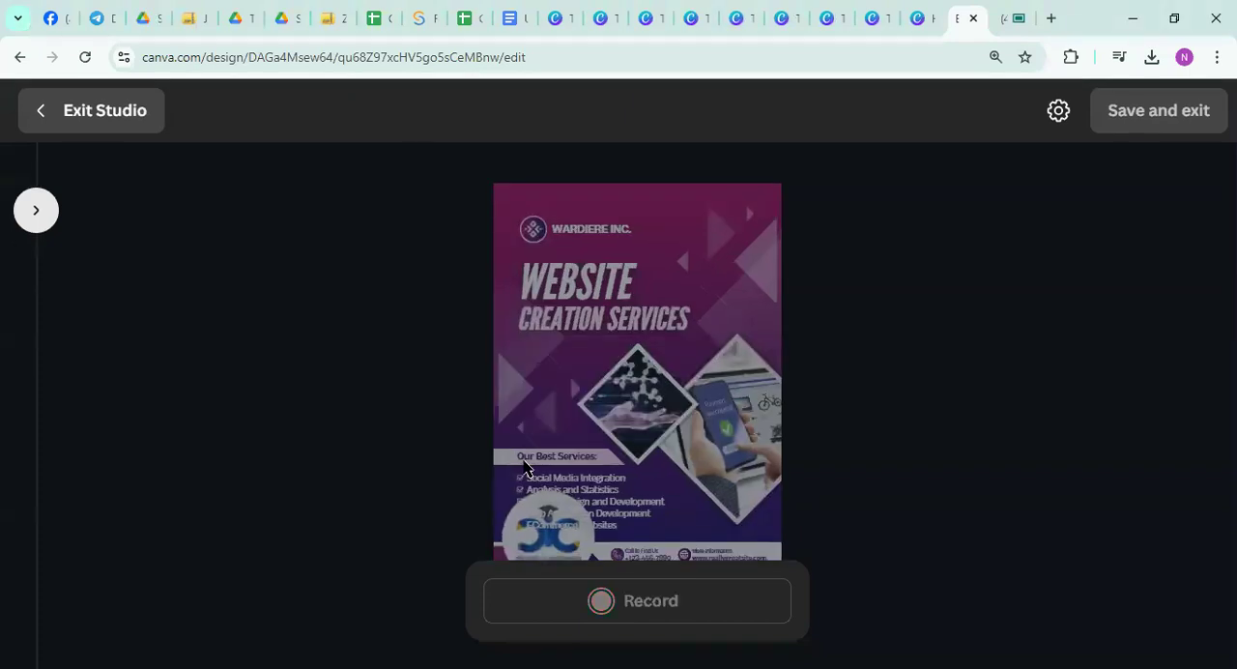
click(1059, 111)
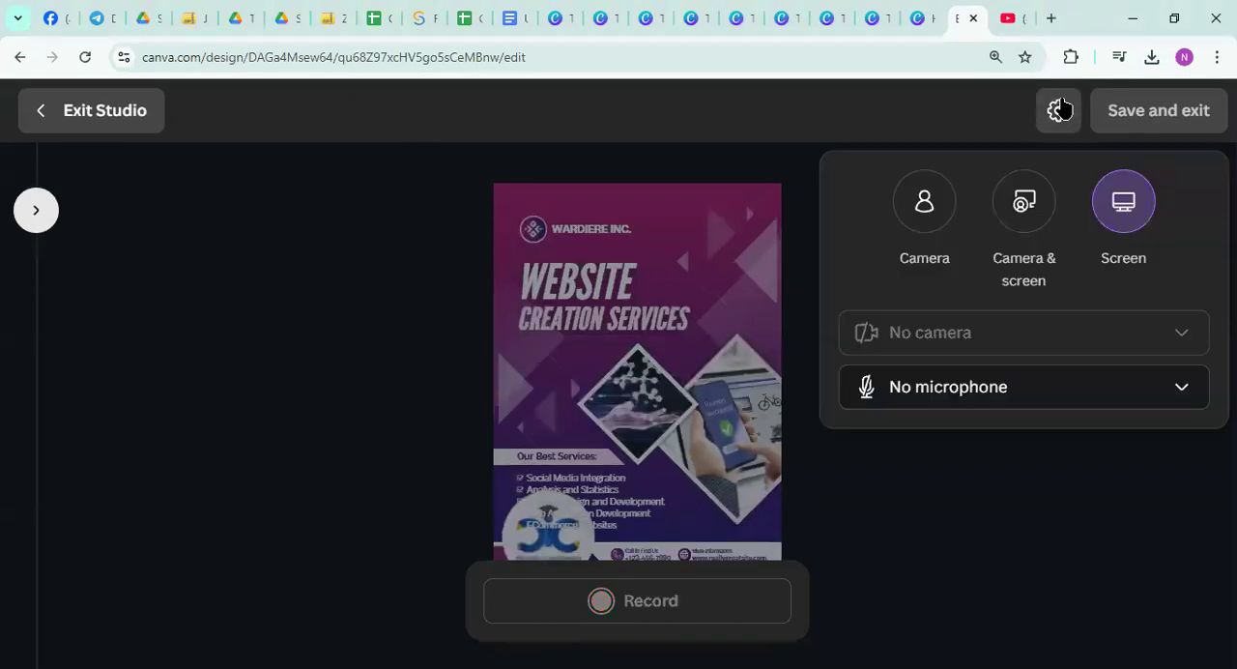
click(1123, 205)
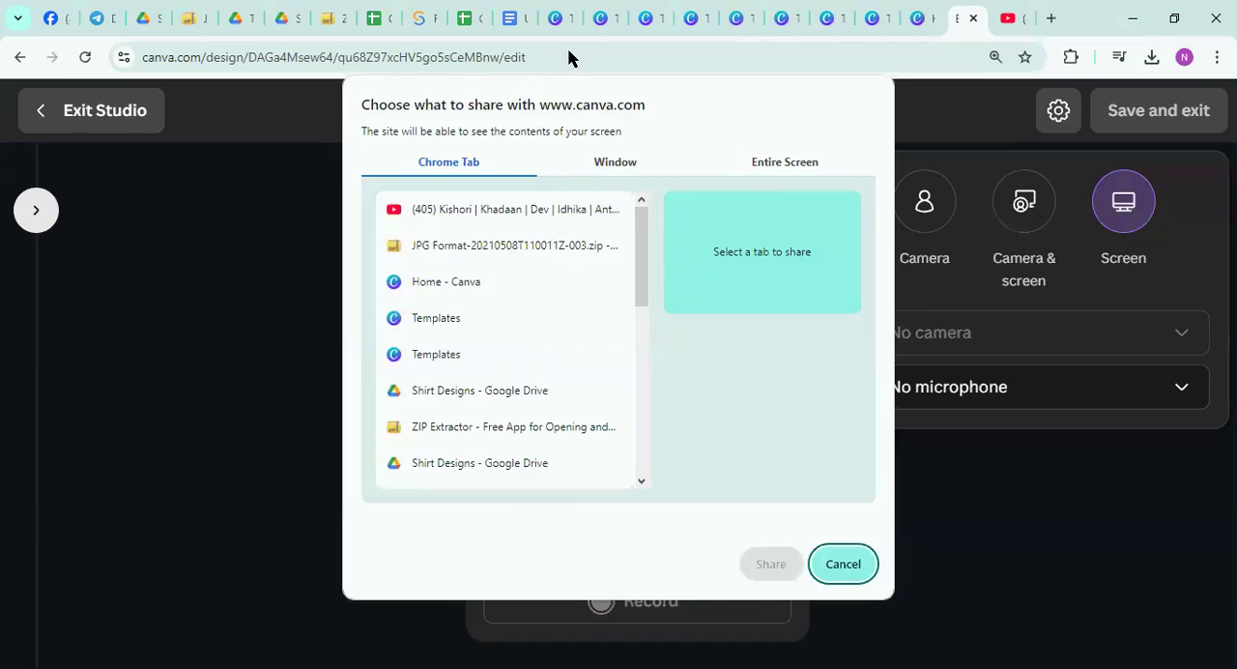
scroll(414, 362, down, 5)
scroll(413, 361, up, 5)
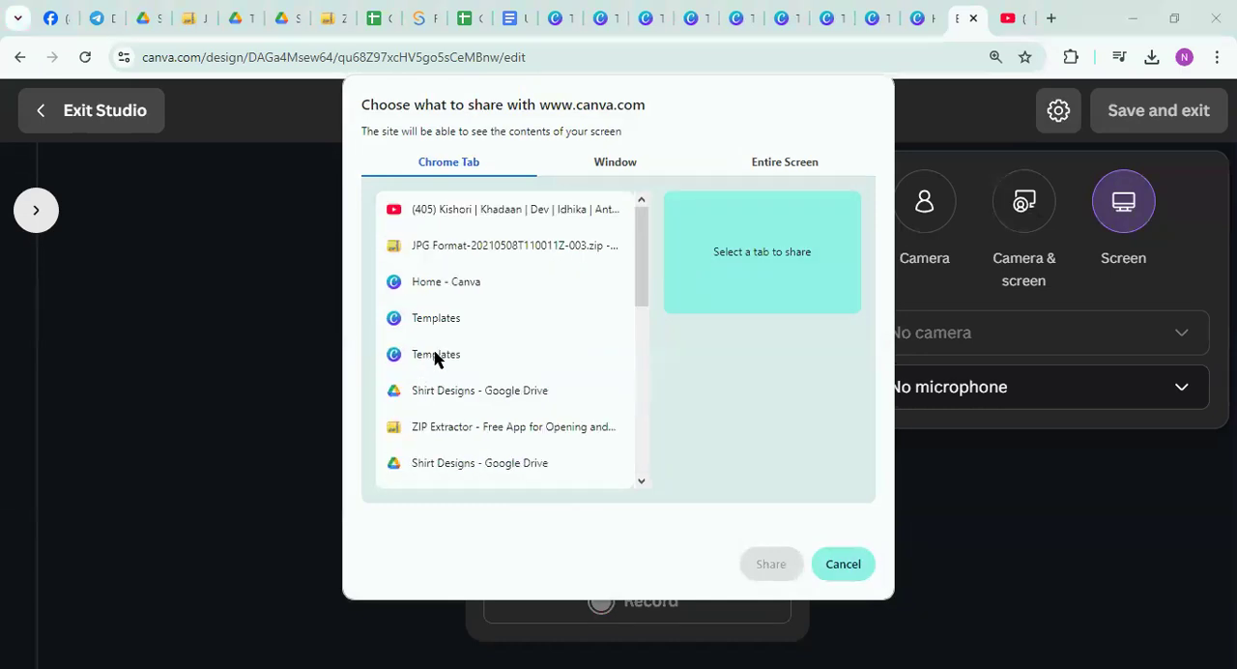
click(460, 214)
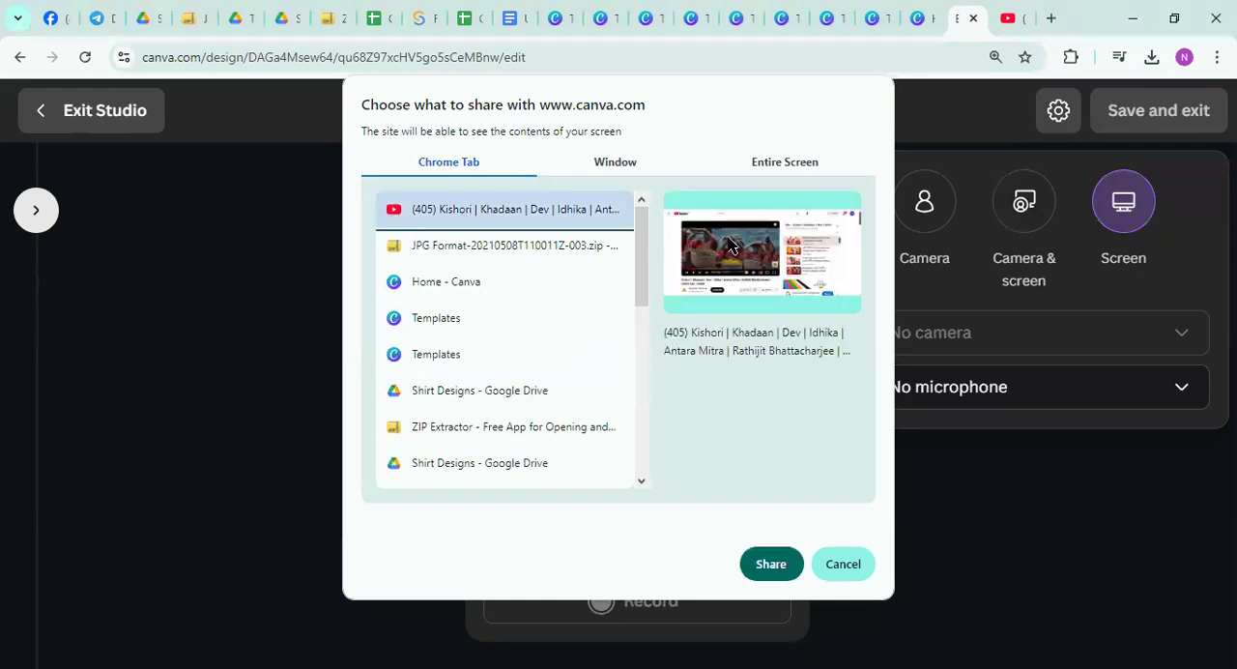
click(778, 566)
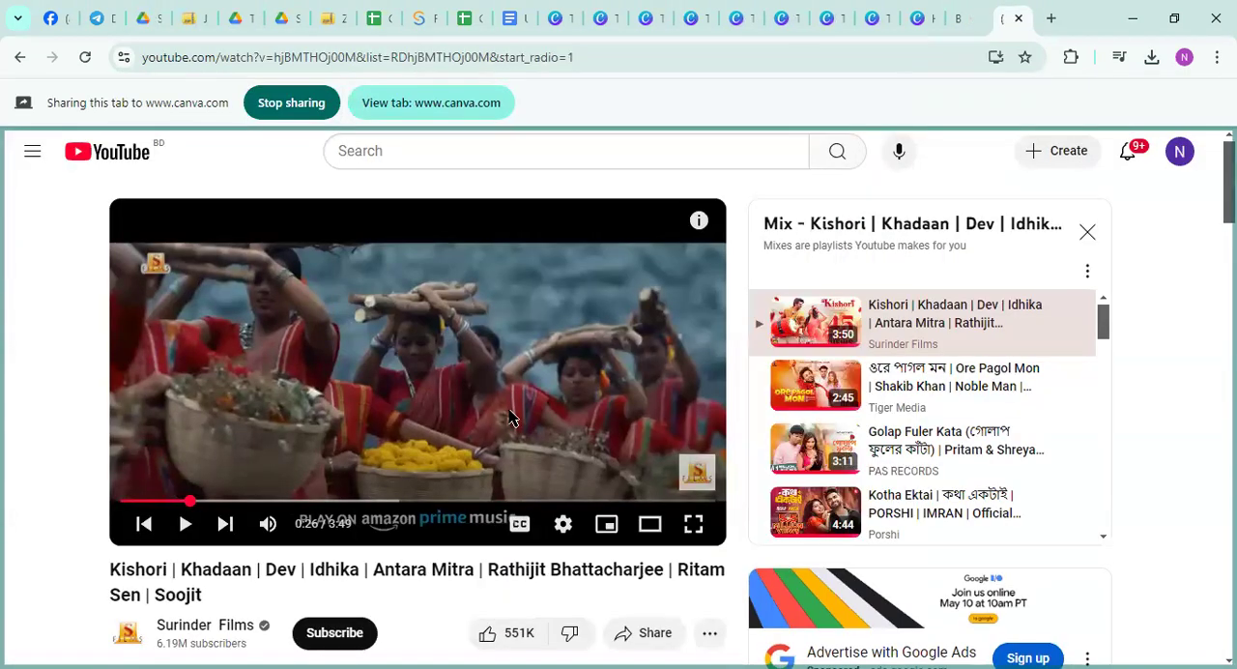
click(293, 113)
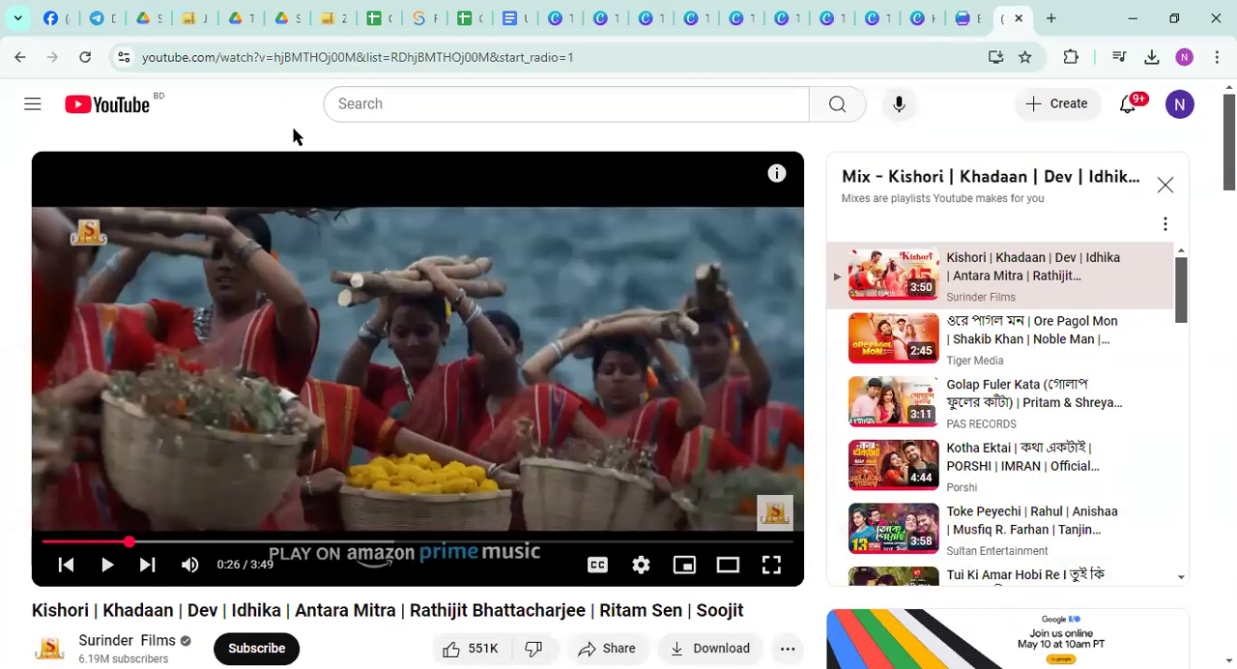
Share the entire screen as the screen-only recording source and leave the recording studio
click(969, 19)
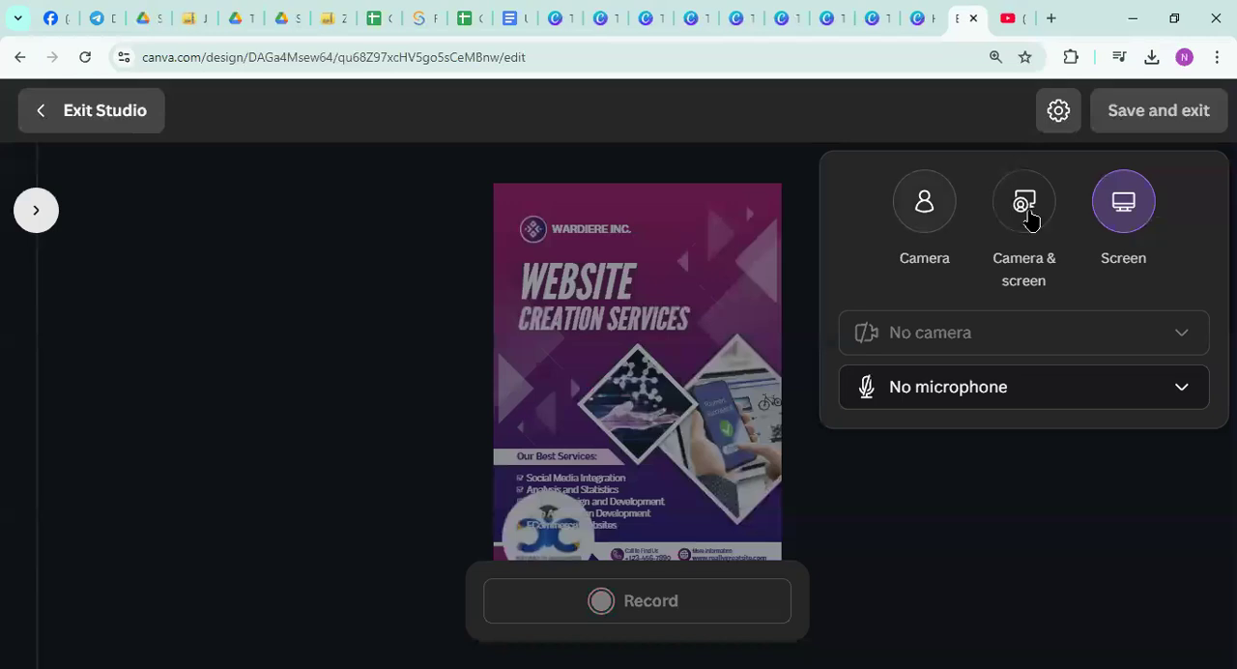
click(1112, 205)
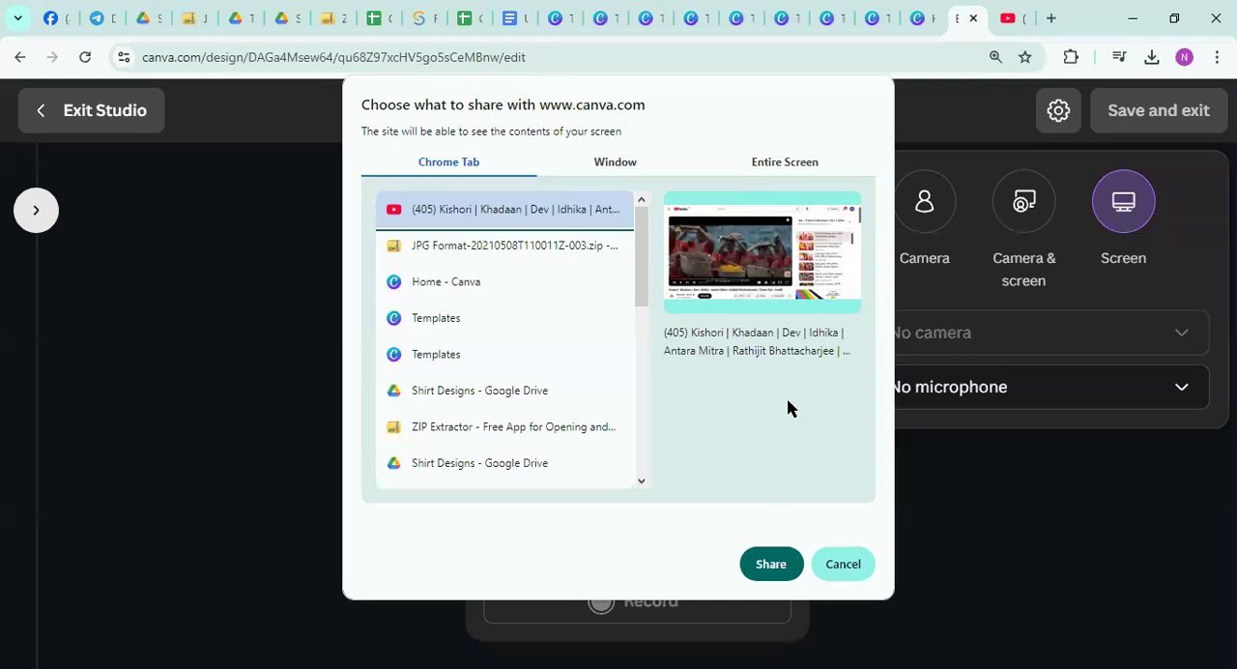
click(787, 166)
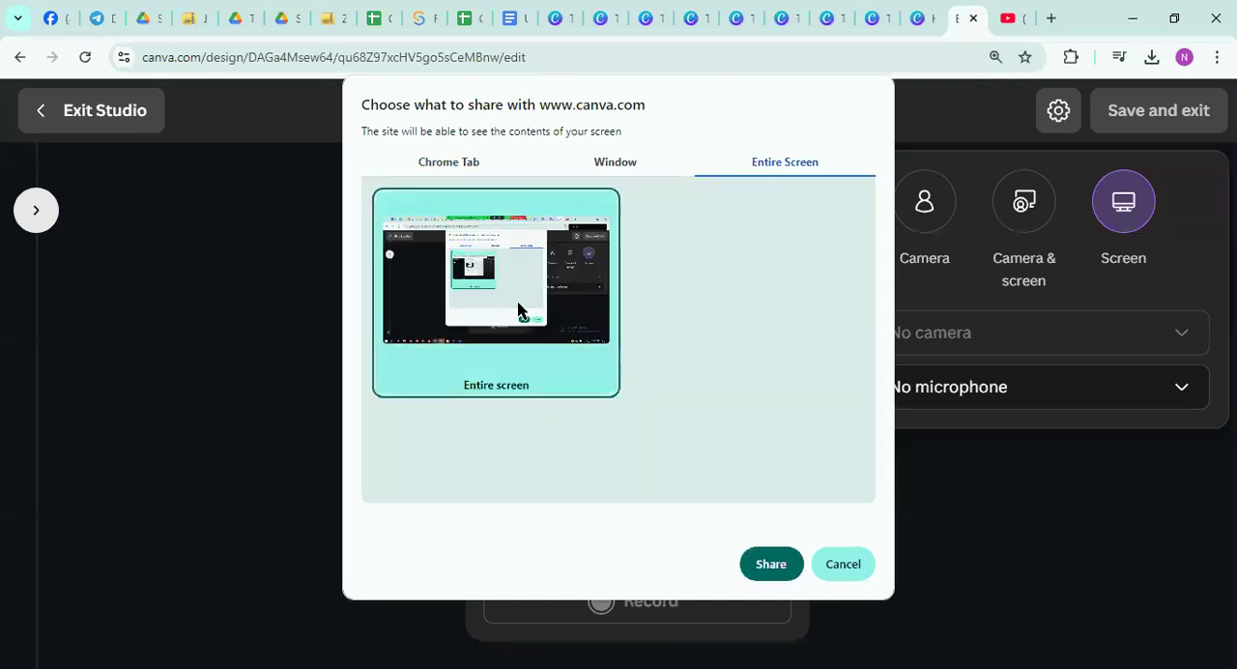
click(771, 564)
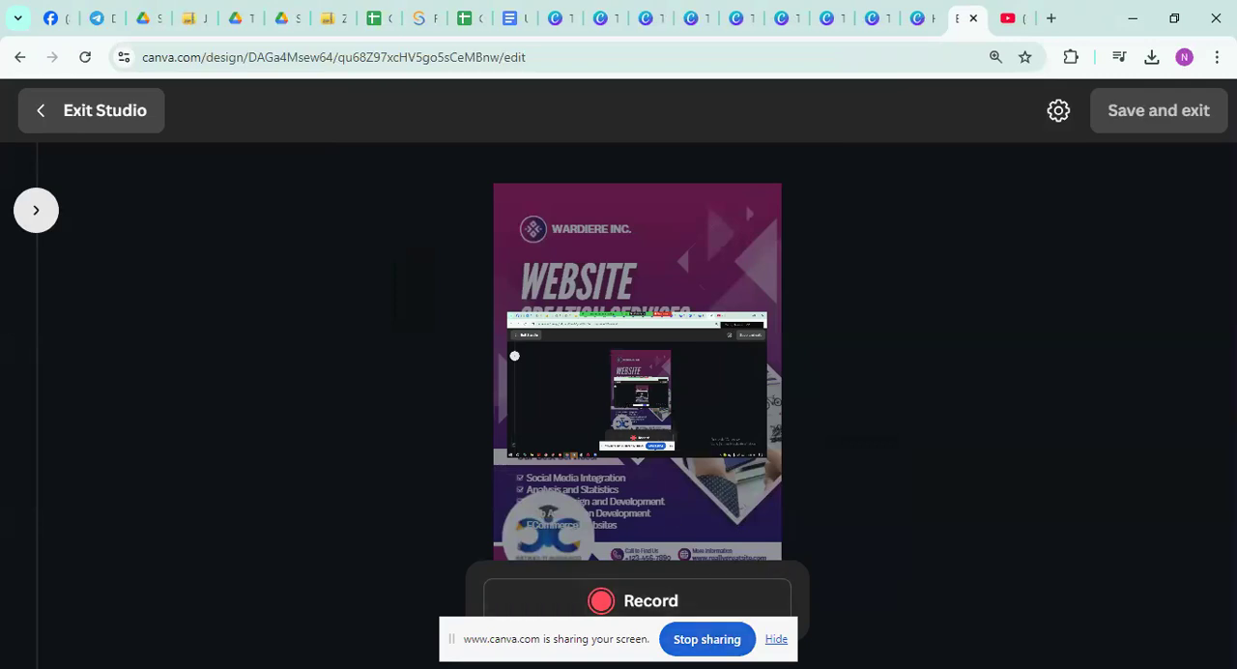
click(1127, 120)
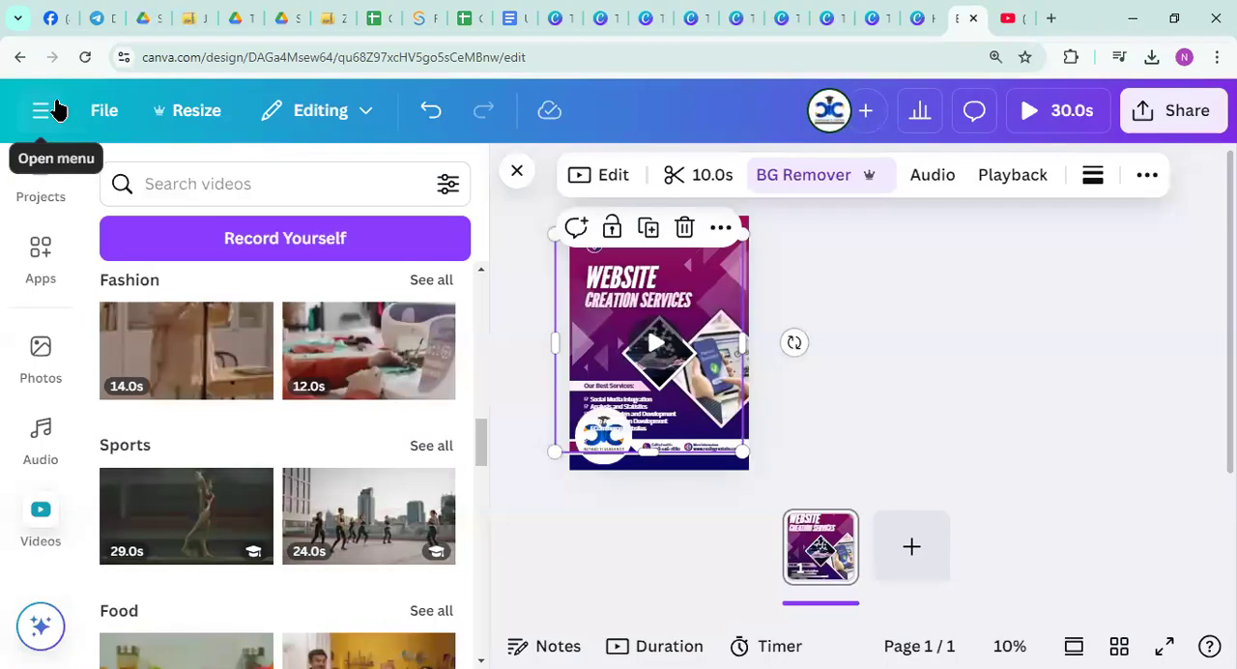
Switch to ZIP Extractor, view the files extracted from JPG Format-20210508T110011Z-003.zip in Google Drive, and open the JPG Format folder
click(190, 18)
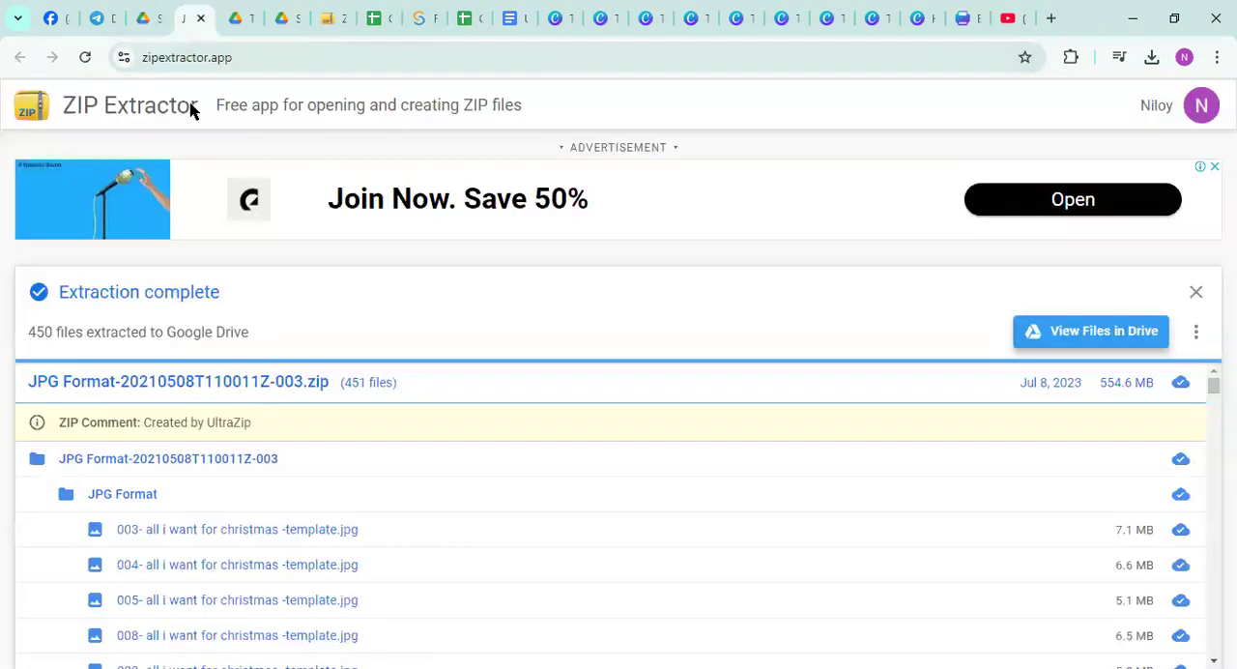
scroll(290, 512, down, 5)
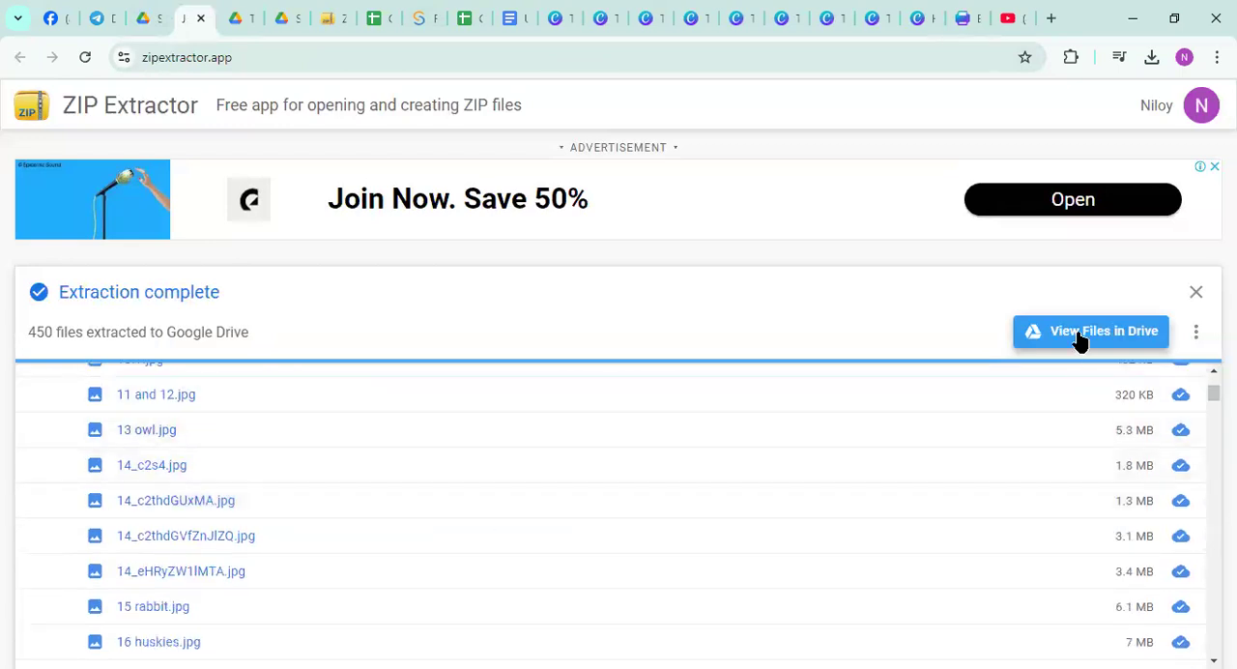
click(1078, 332)
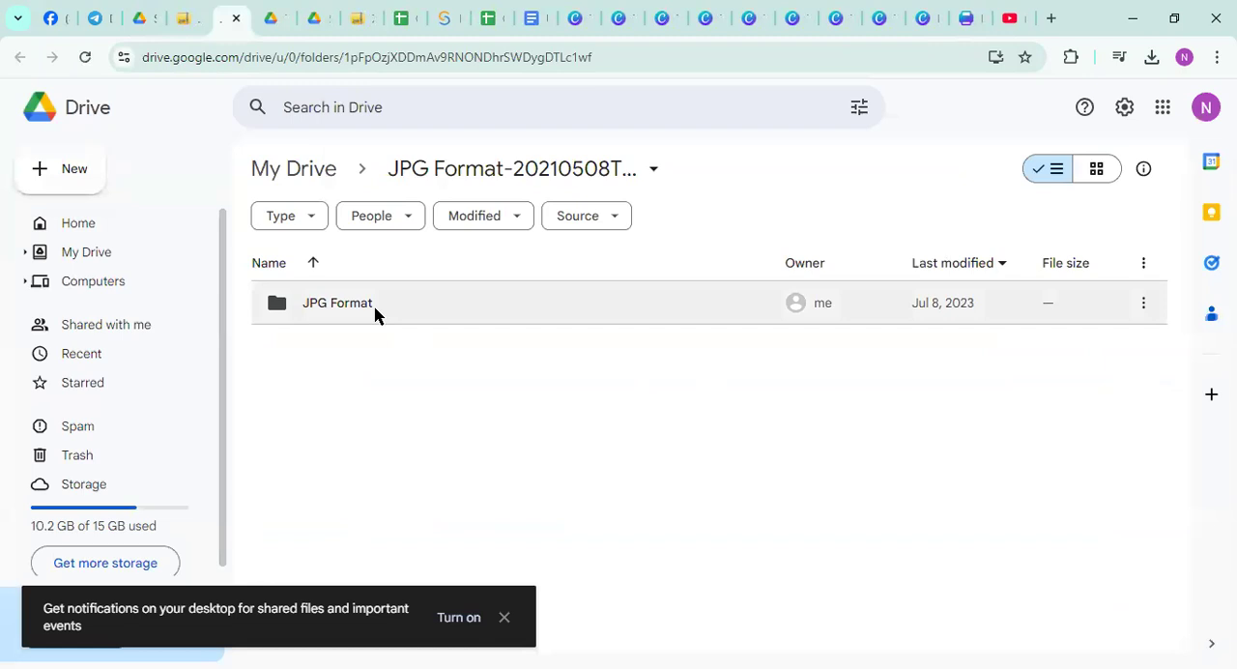
double_click(369, 307)
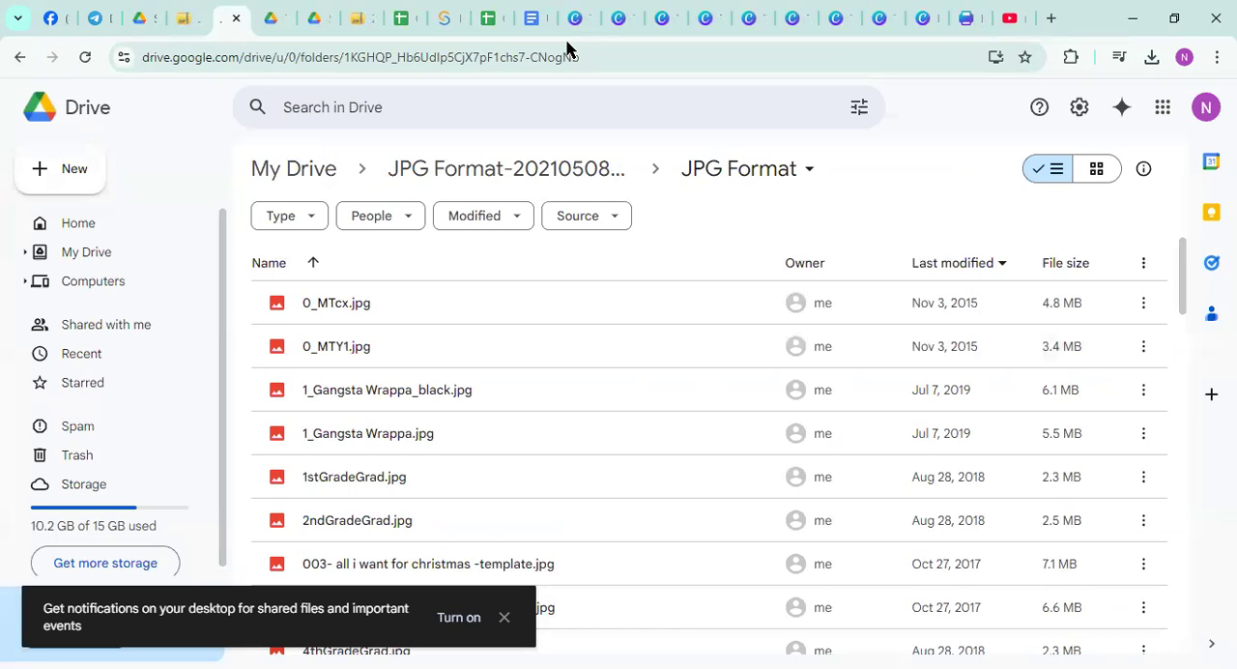
Preview 0_MTcx.jpg, download it, and close the preview
double_click(391, 308)
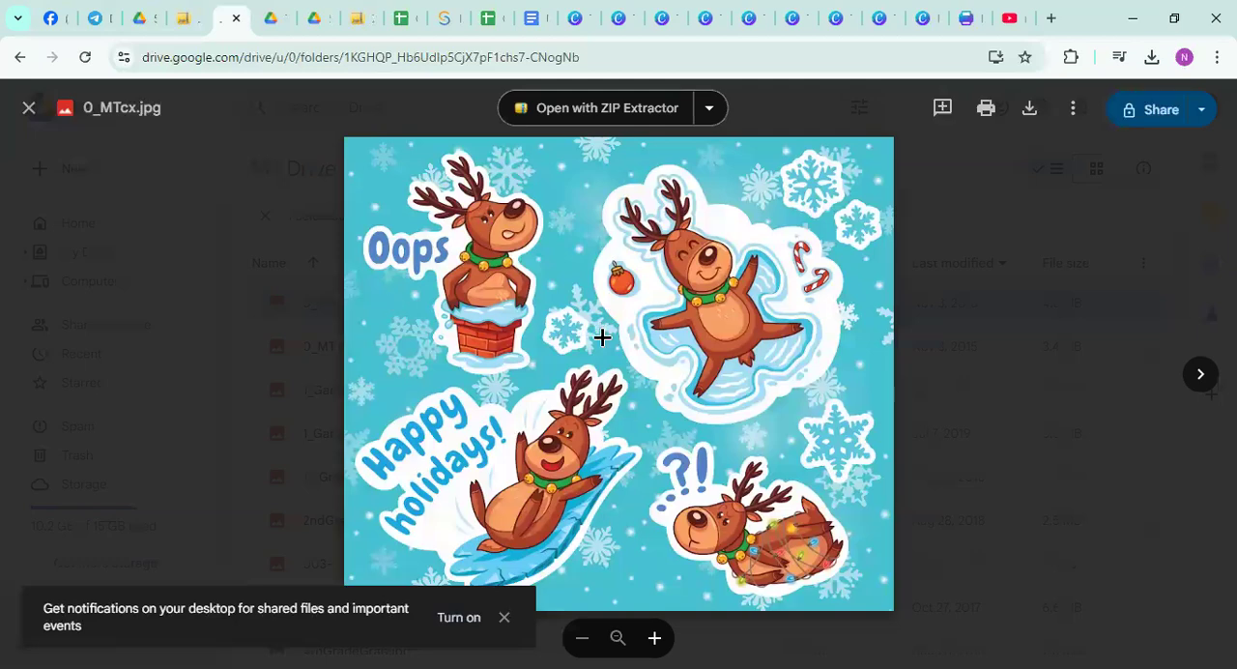
scroll(588, 314, up, 2)
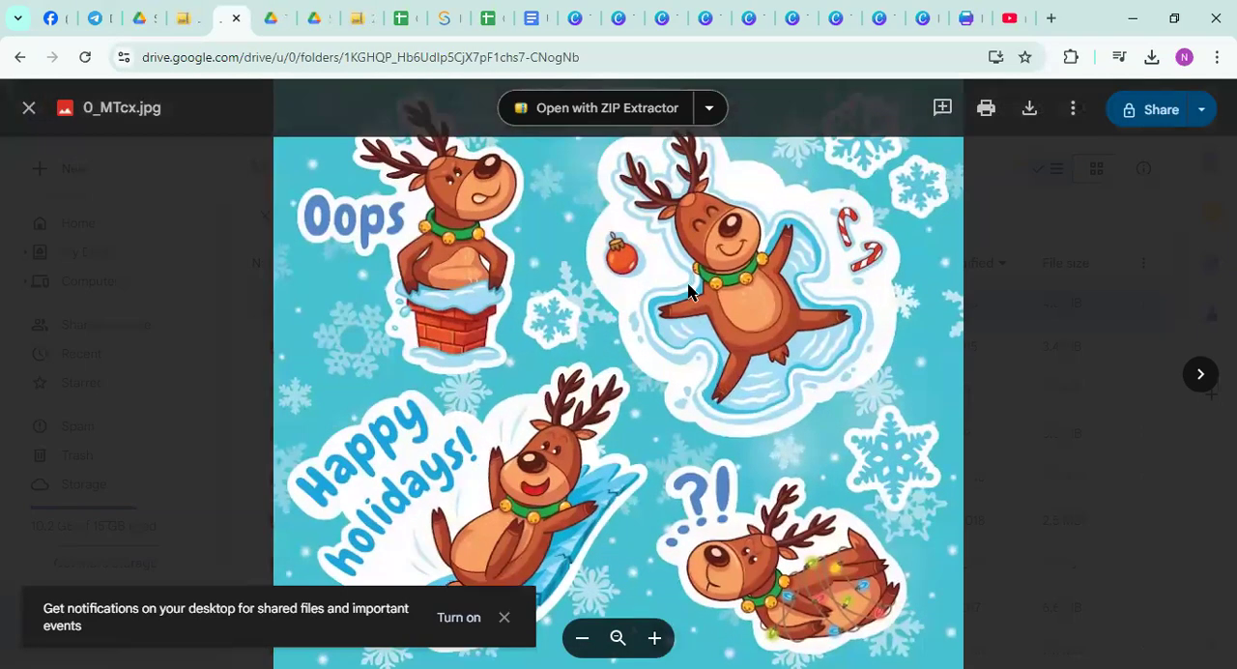
click(1029, 108)
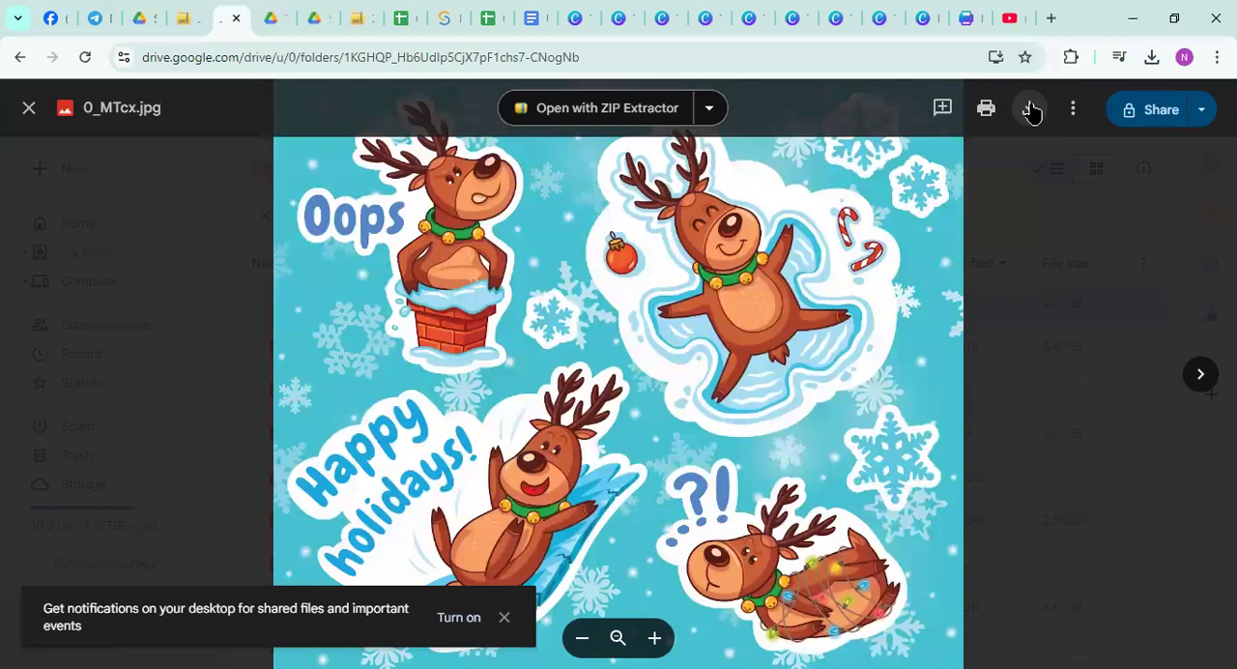
click(1031, 109)
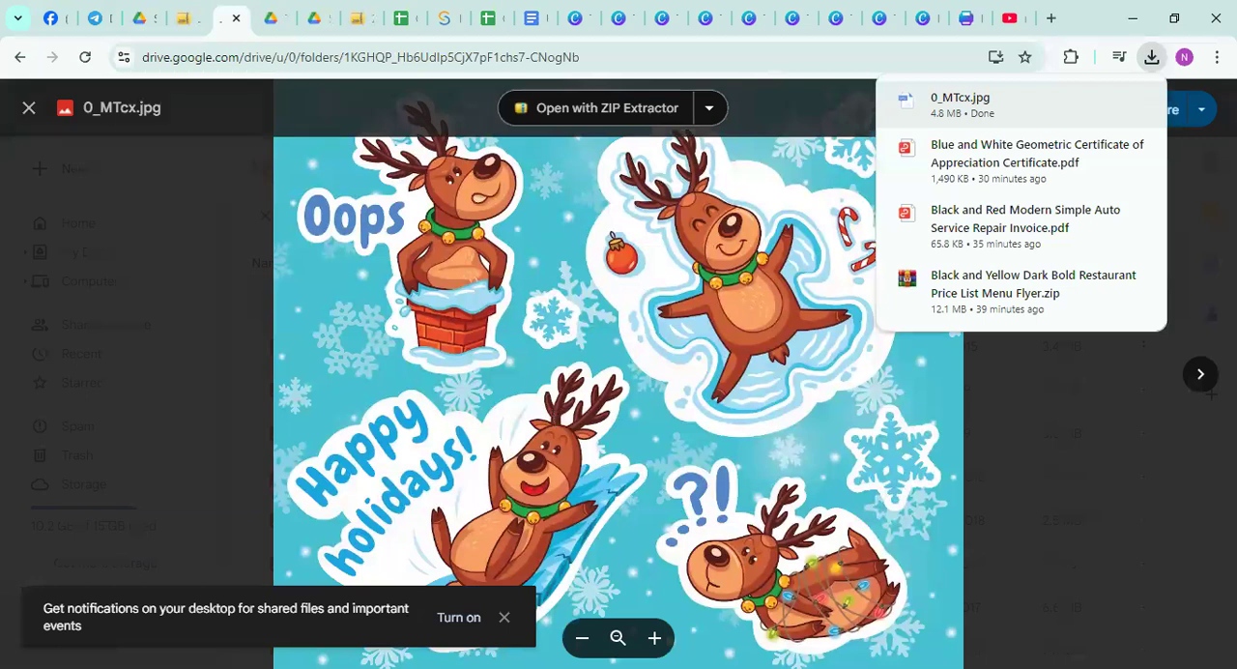
click(44, 110)
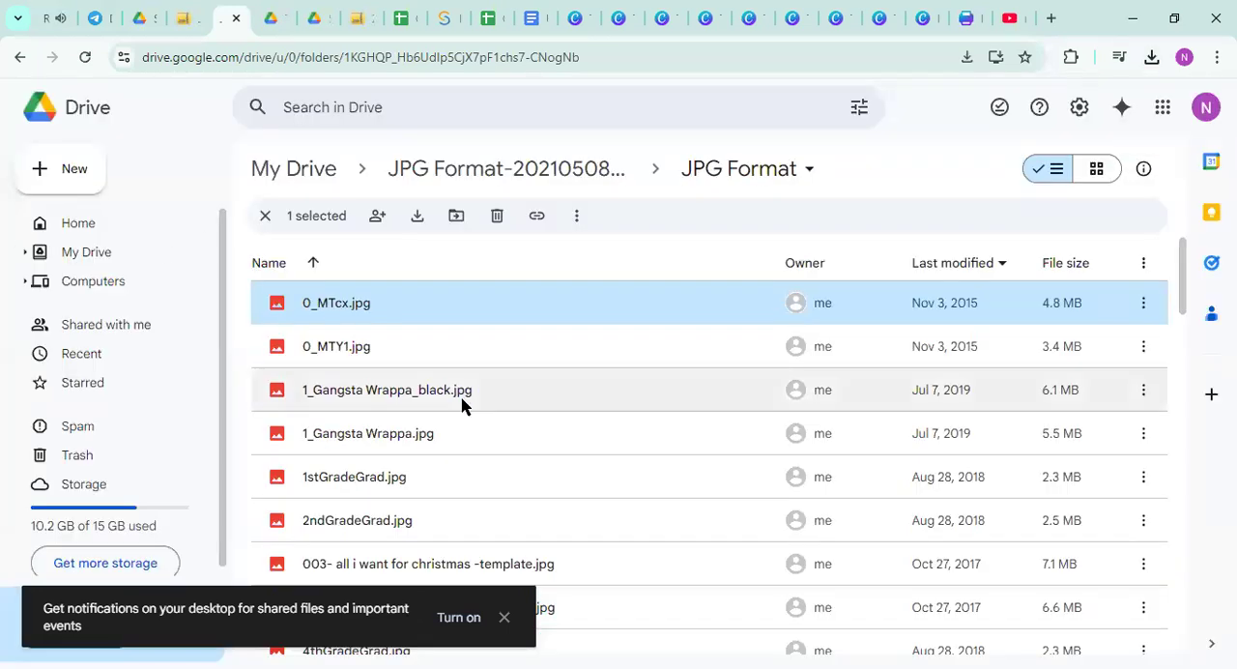
Preview 10 eagle.jpg in the JPG Format folder, check which apps can open it, and return to the file list
scroll(463, 406, down, 4)
click(359, 465)
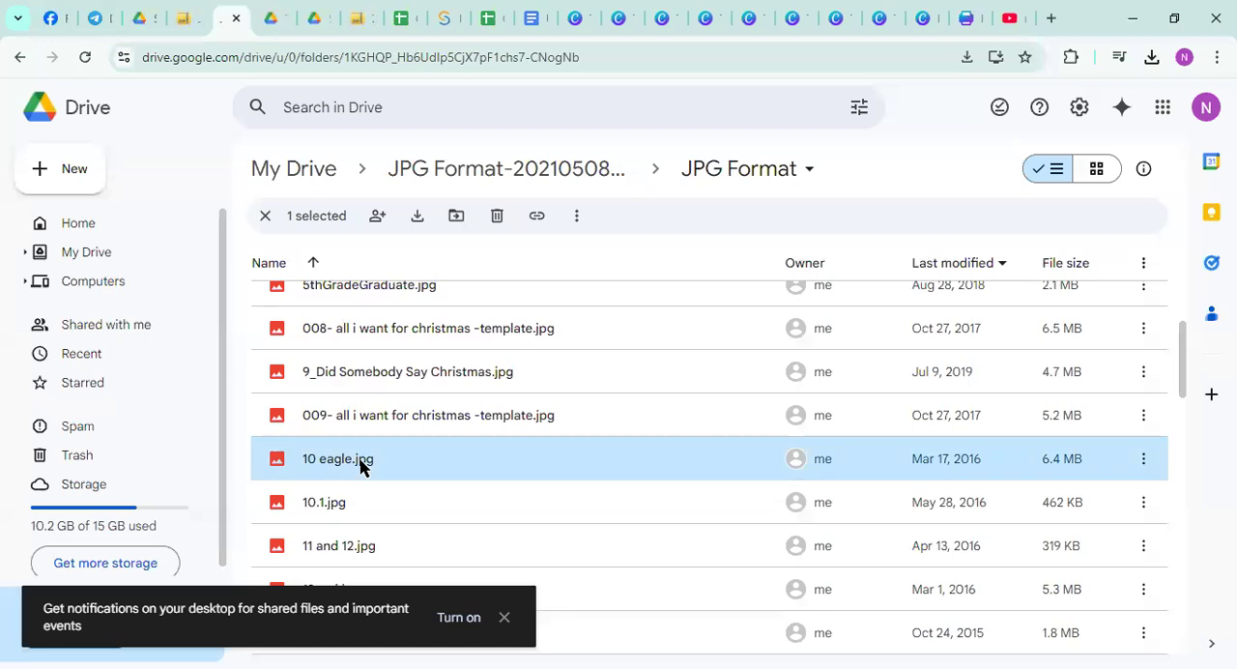
double_click(360, 465)
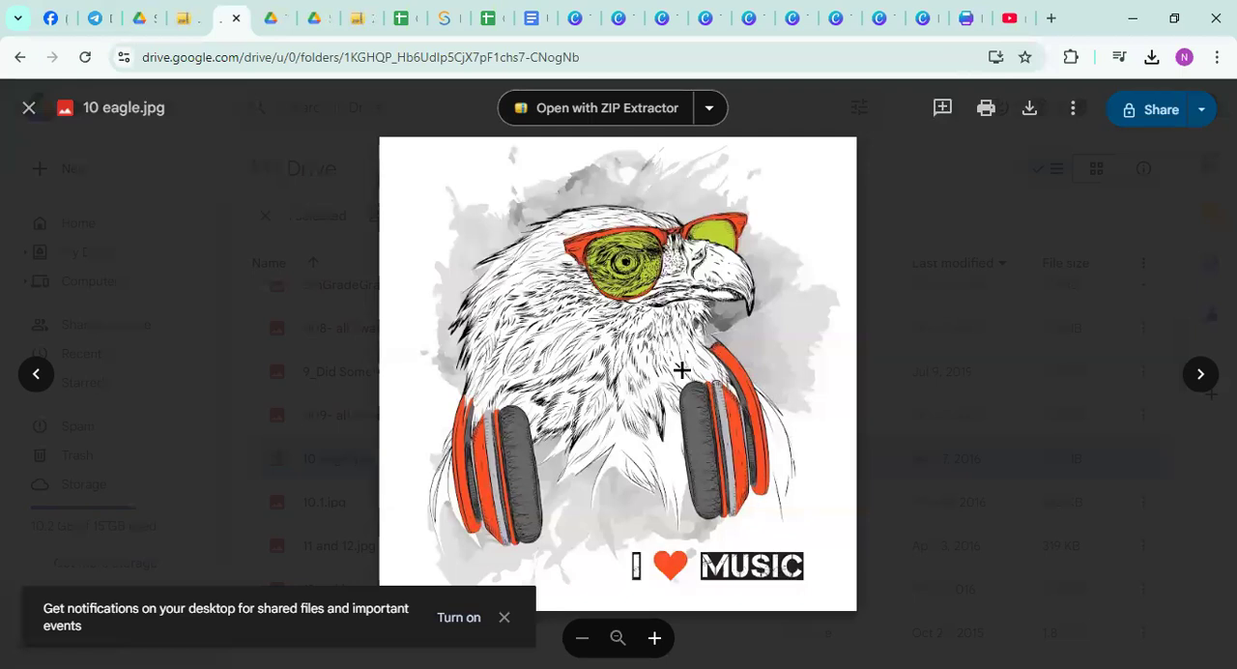
click(709, 110)
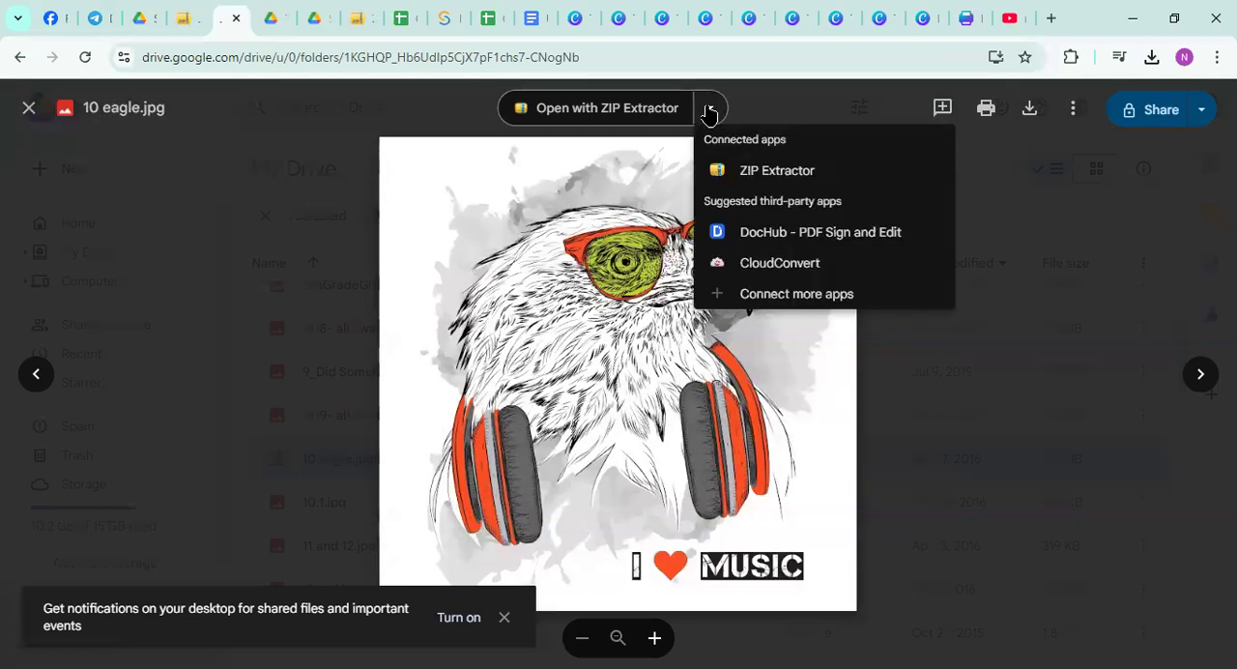
click(575, 350)
right_click(575, 349)
click(648, 298)
click(882, 251)
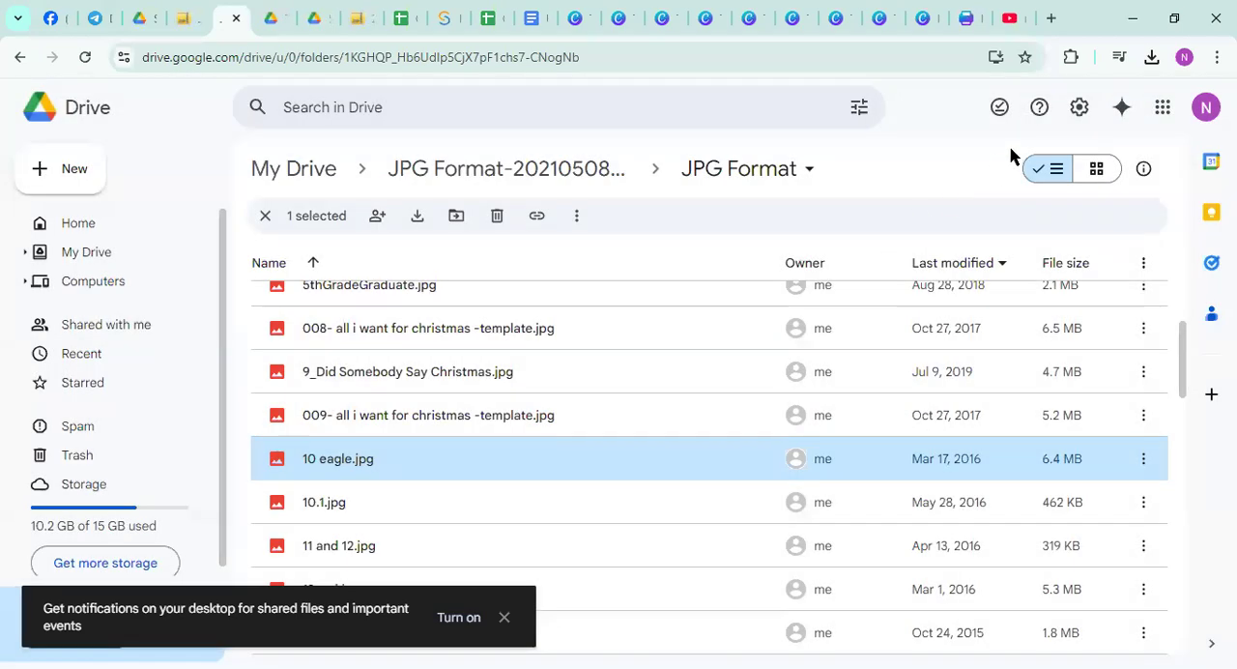
Download 10 eagle.jpg from its preview and return to the folder
double_click(323, 463)
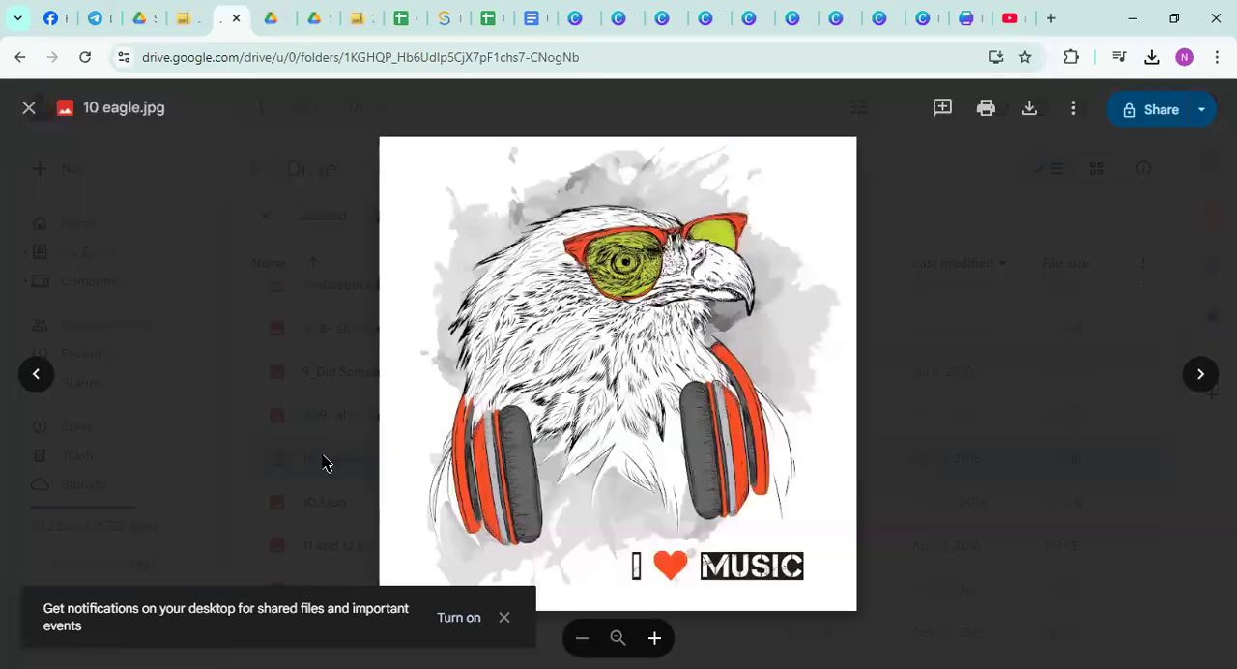
click(1031, 108)
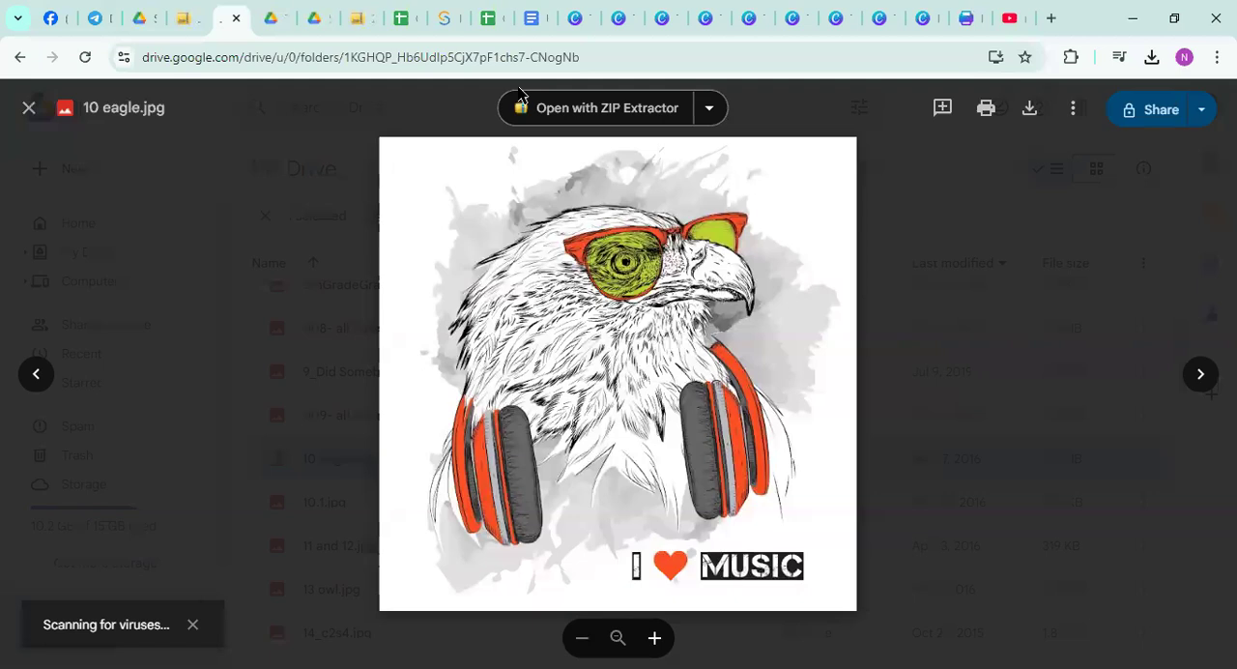
click(31, 109)
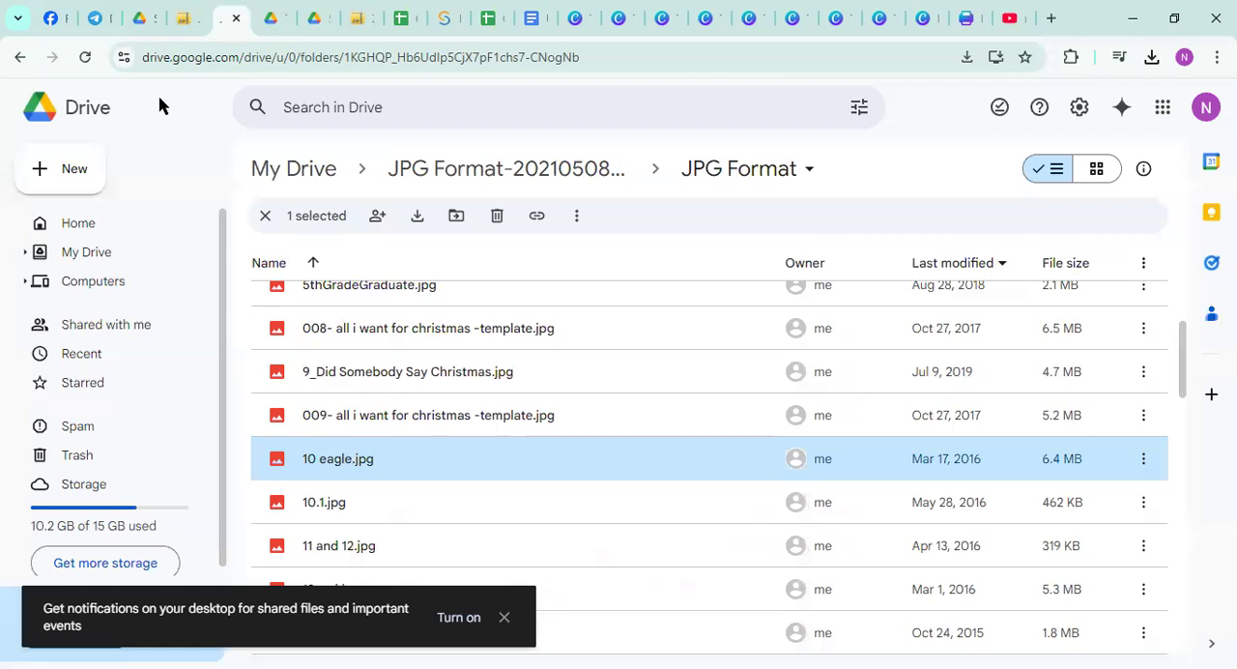
Switch back to the website services flyer in Canva and go to the Canva home page
click(968, 17)
click(37, 112)
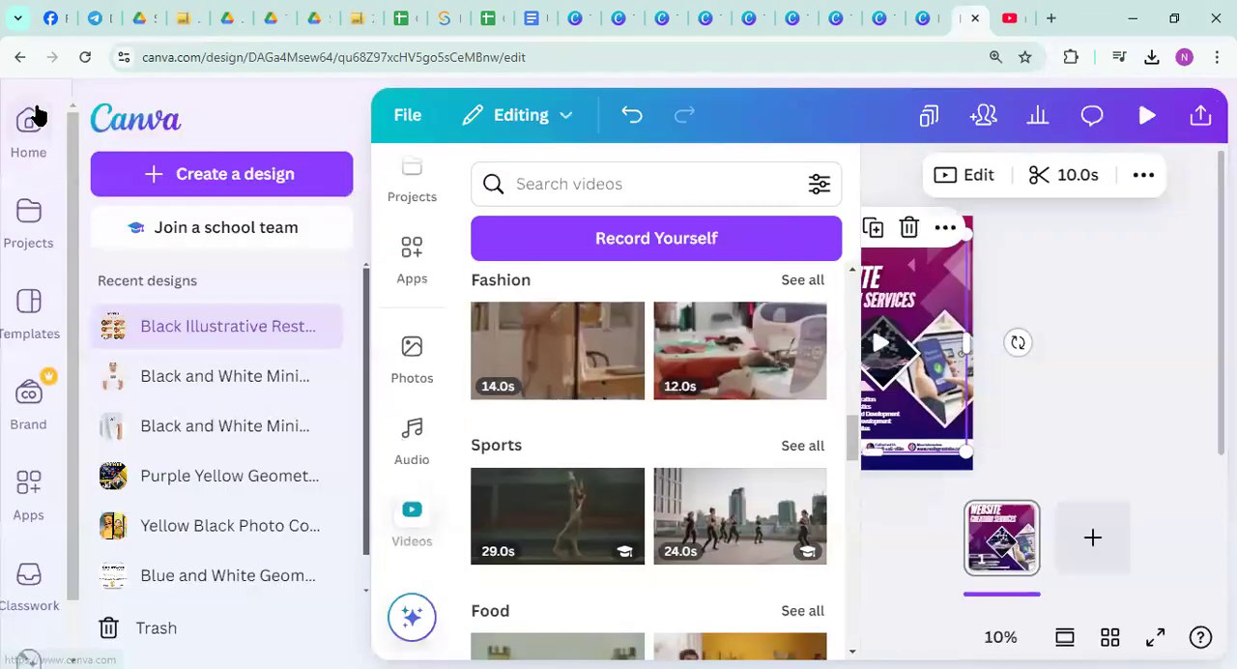
click(23, 124)
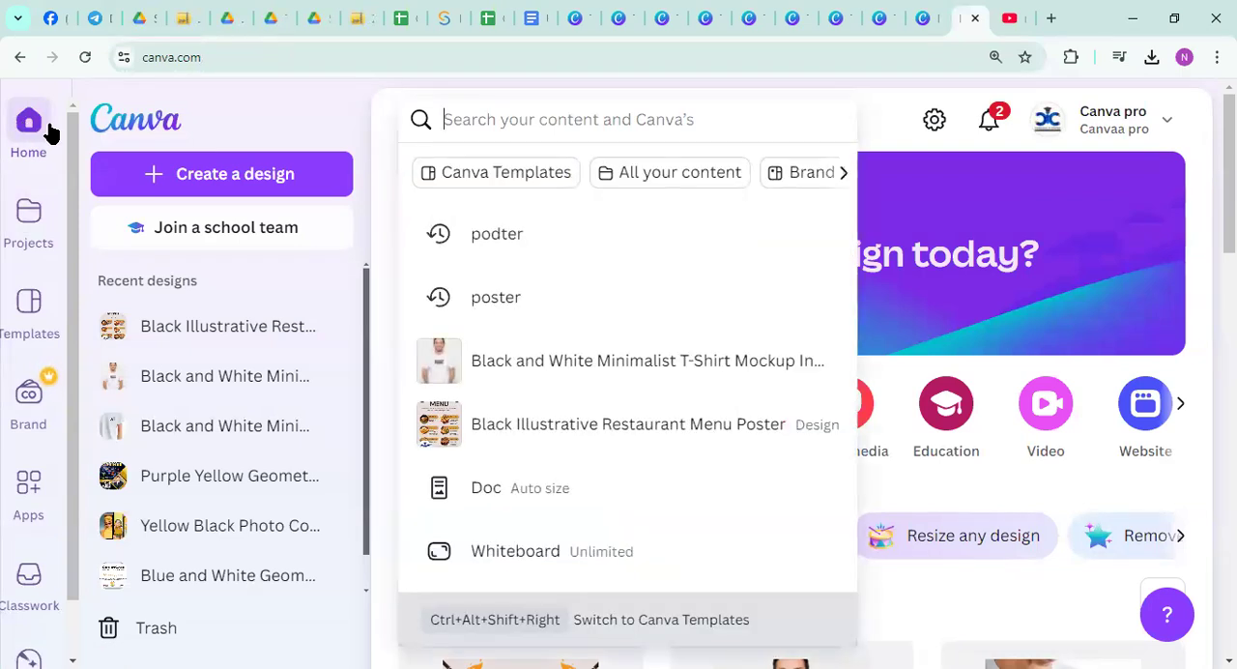
Search for "T shirt" and open the existing Black and White Minimalist T-shirt Instagram Post design with the "Sculpted Form." print
text(T shirt)
key(Return)
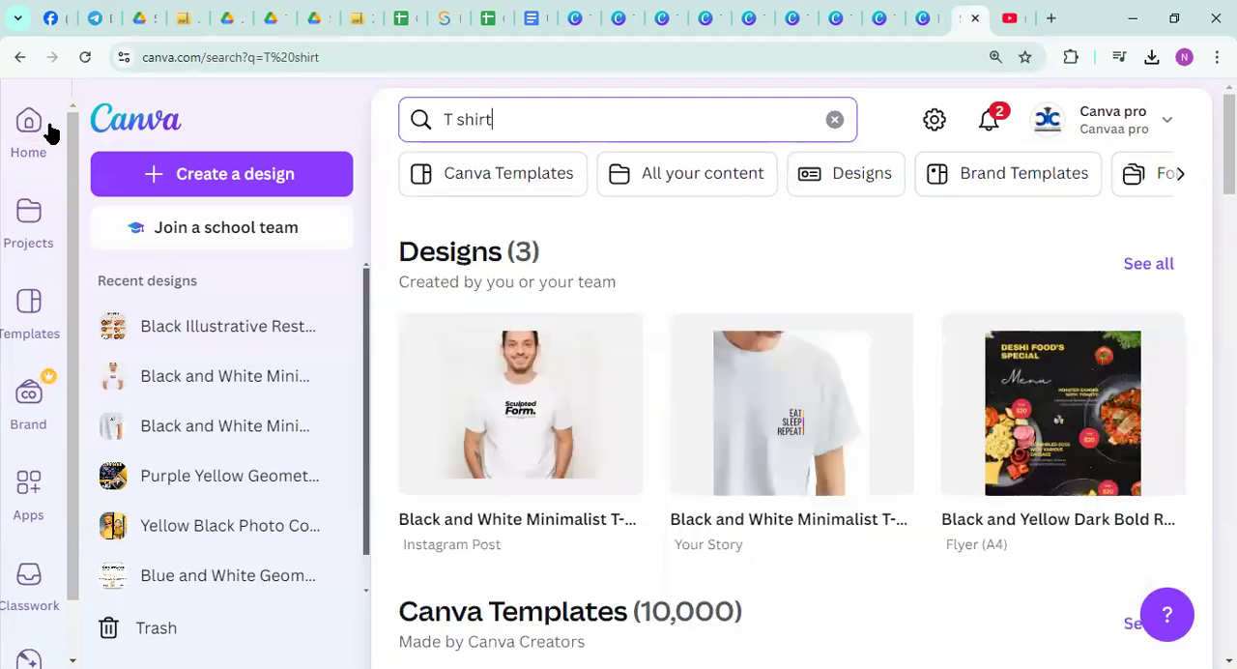
click(520, 416)
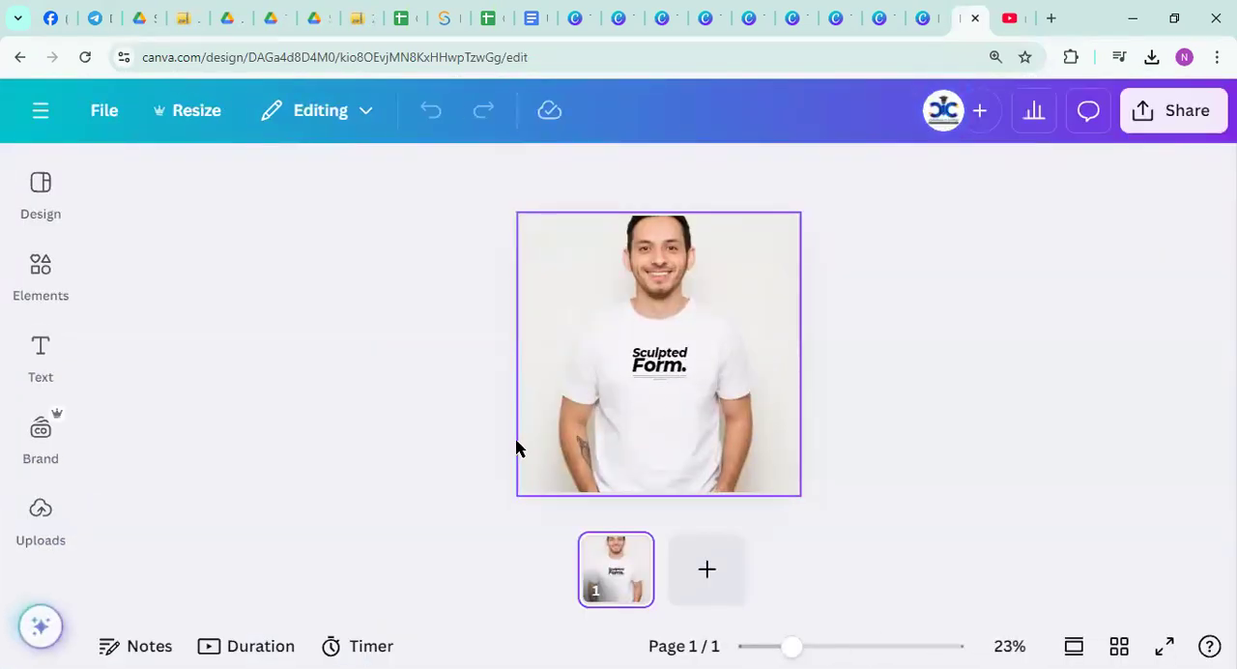
Upload the "10 eagle (1)" image from the Downloads folder into the T-shirt design's uploads
click(38, 510)
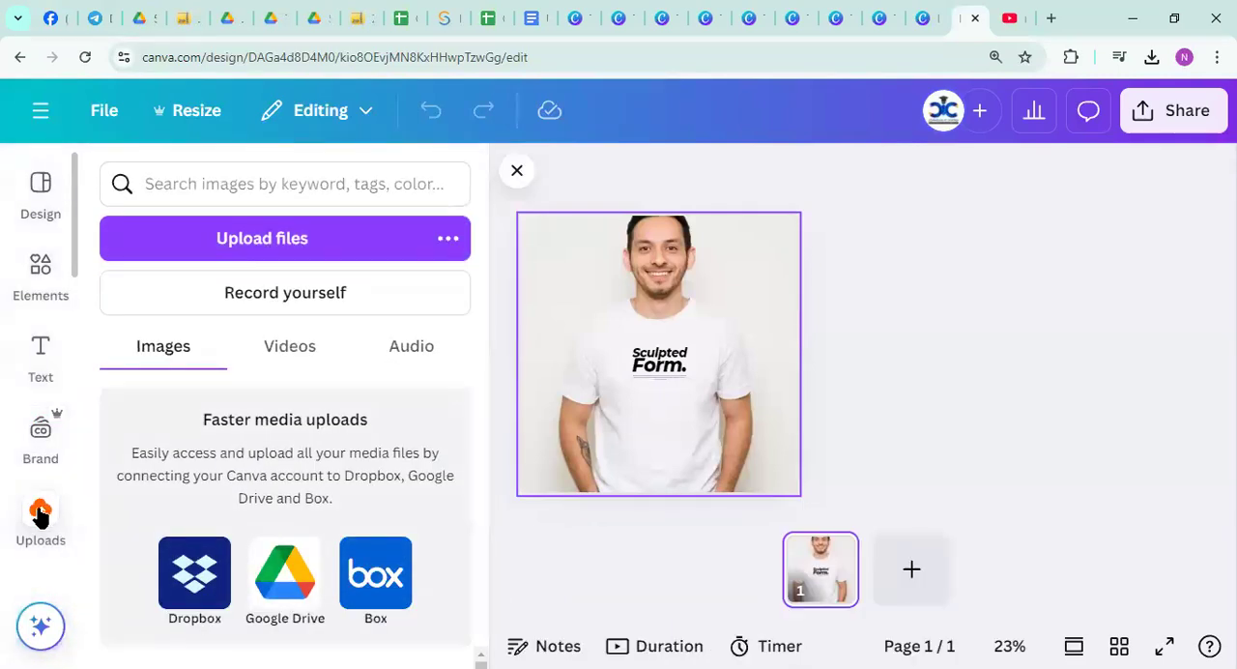
click(250, 239)
click(179, 307)
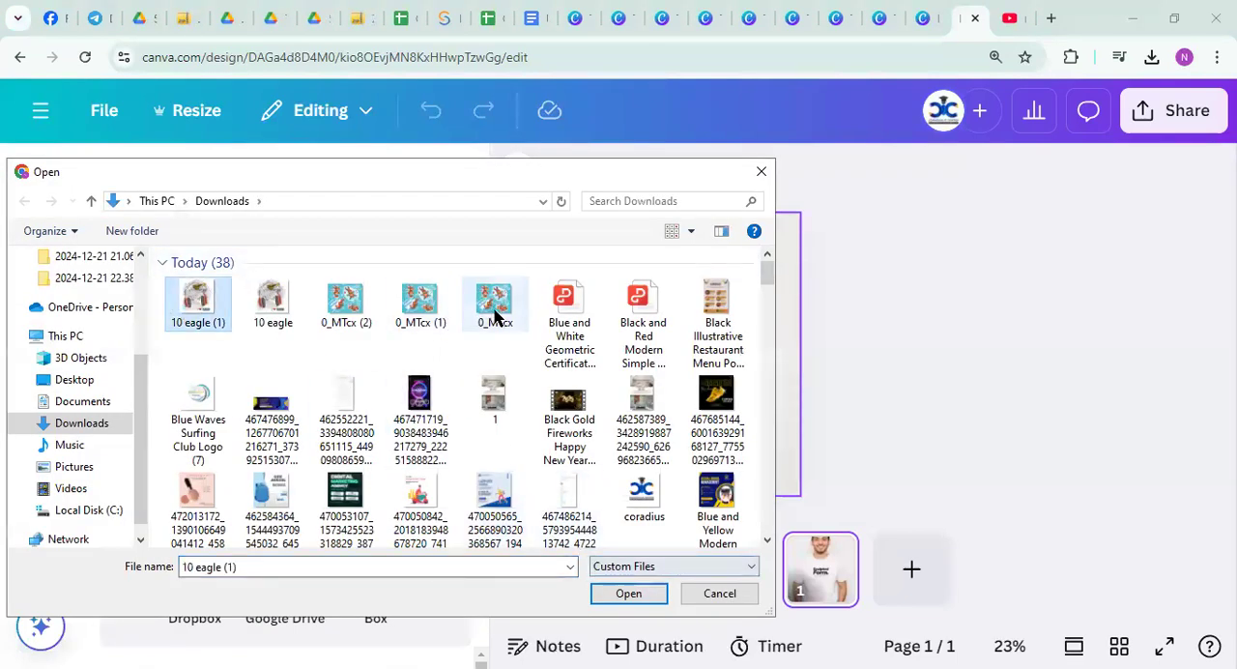
drag(514, 342, 178, 297)
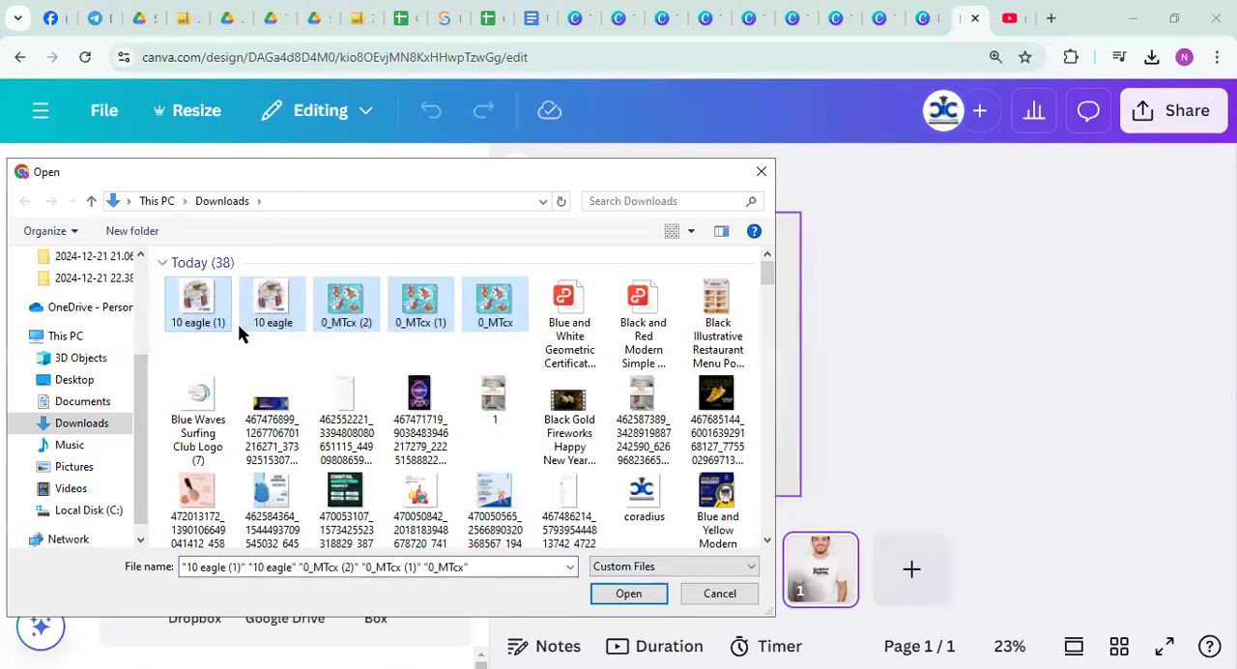
click(179, 295)
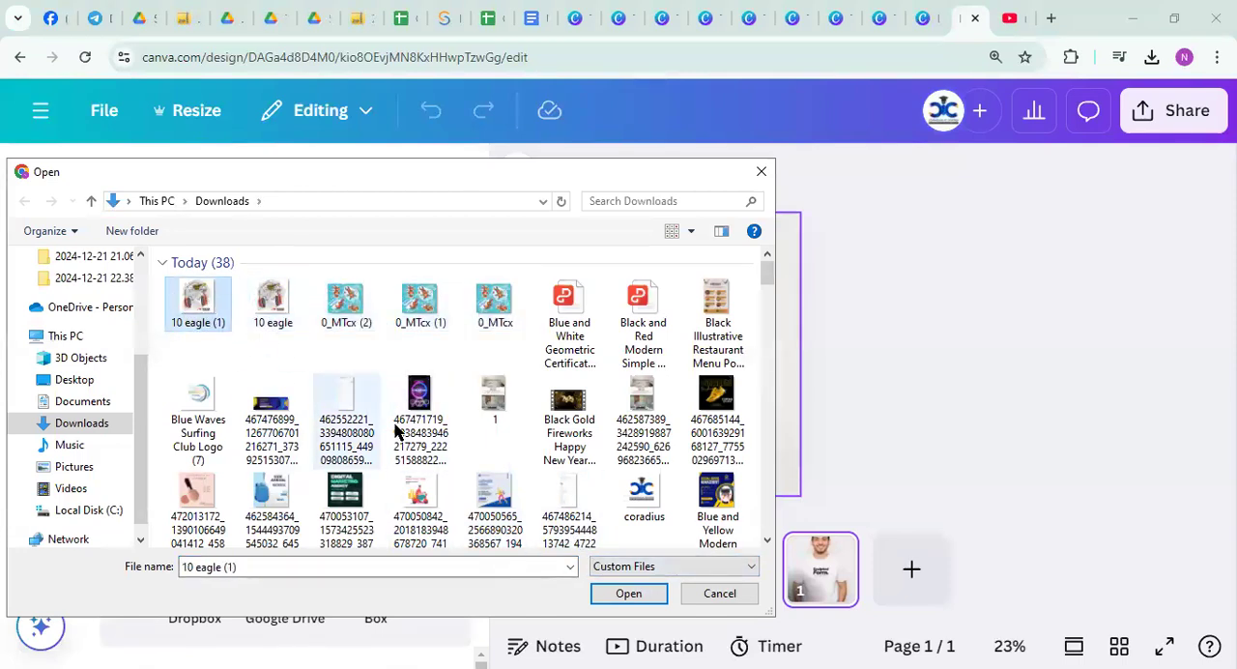
click(624, 587)
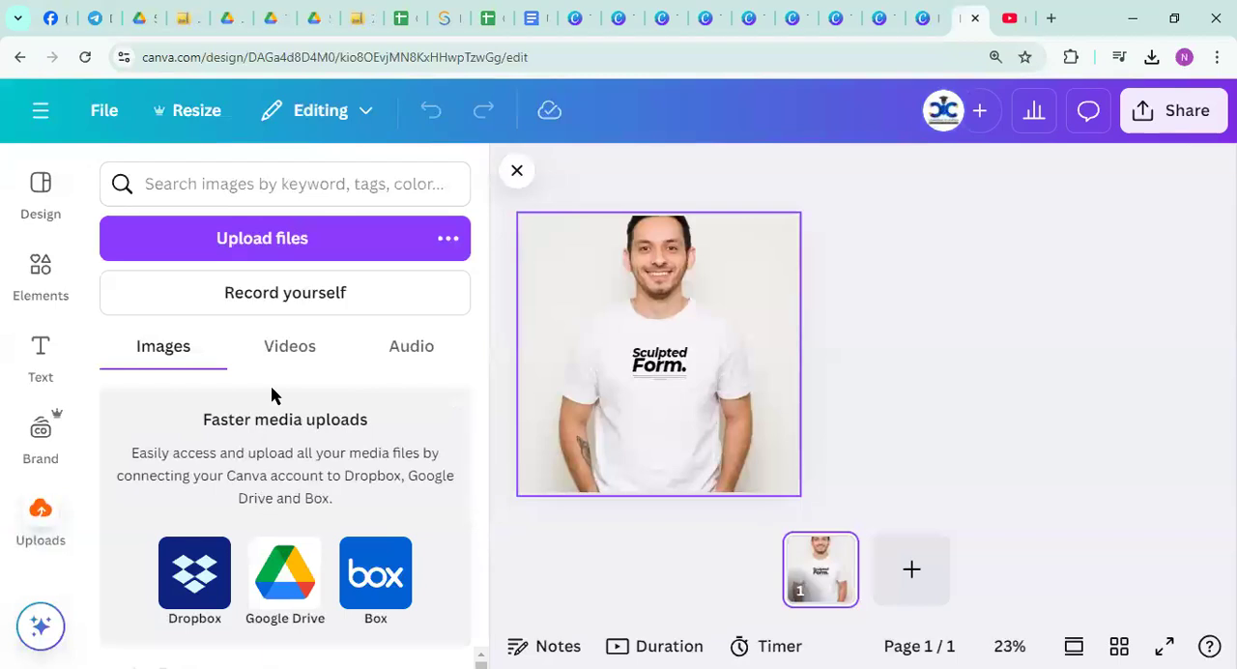
Try the uploaded eagle artwork on the shirt and move the "Form." text and small caption text lower on the shirt
click(928, 281)
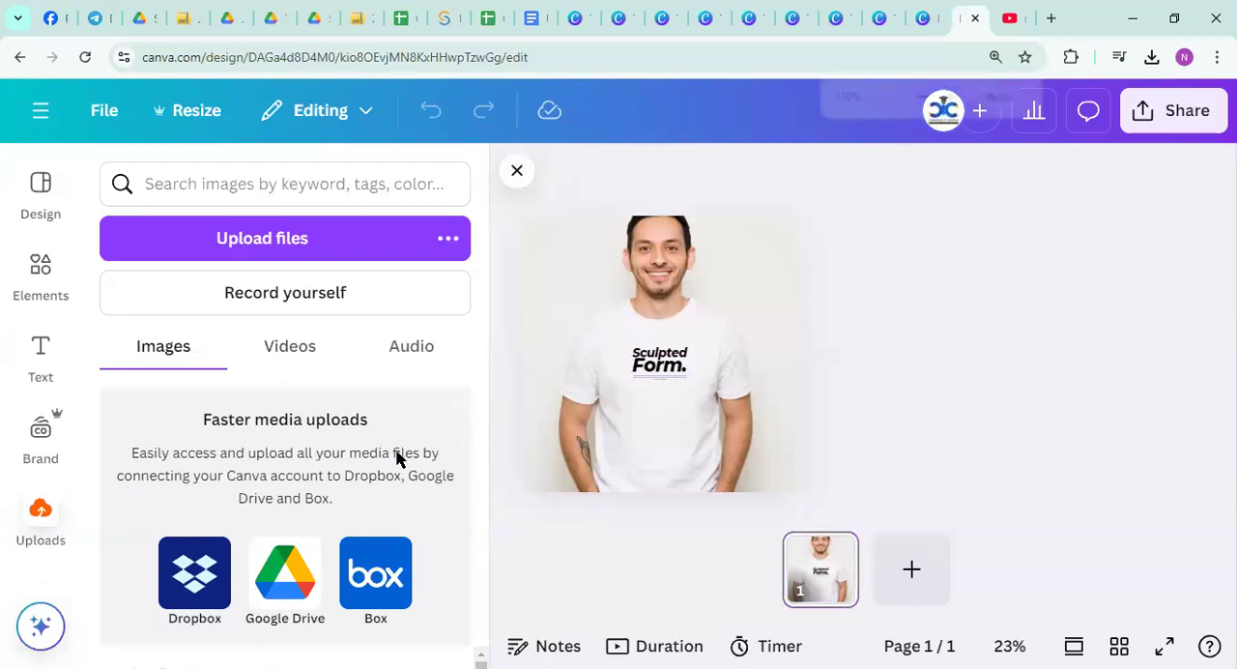
key(ctrl+minus)
key(ctrl+minus)
key(ctrl+minus)
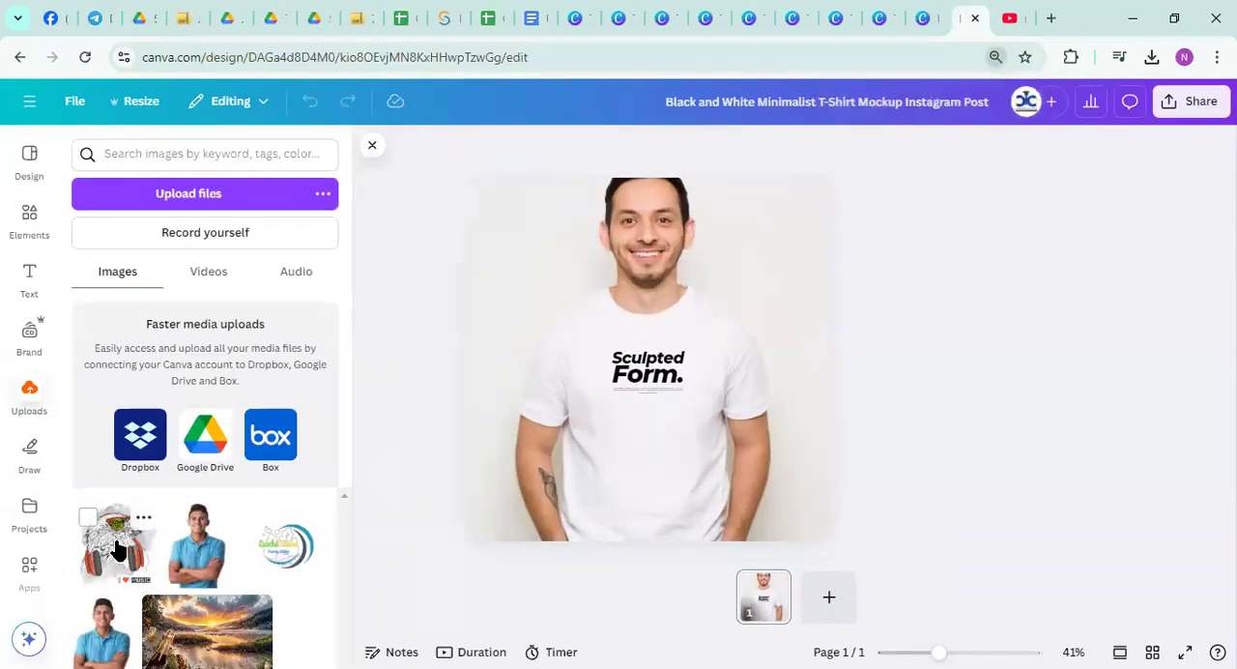
click(116, 549)
drag(647, 375, 607, 449)
click(803, 374)
drag(653, 337, 669, 423)
drag(724, 453, 1087, 433)
click(1178, 283)
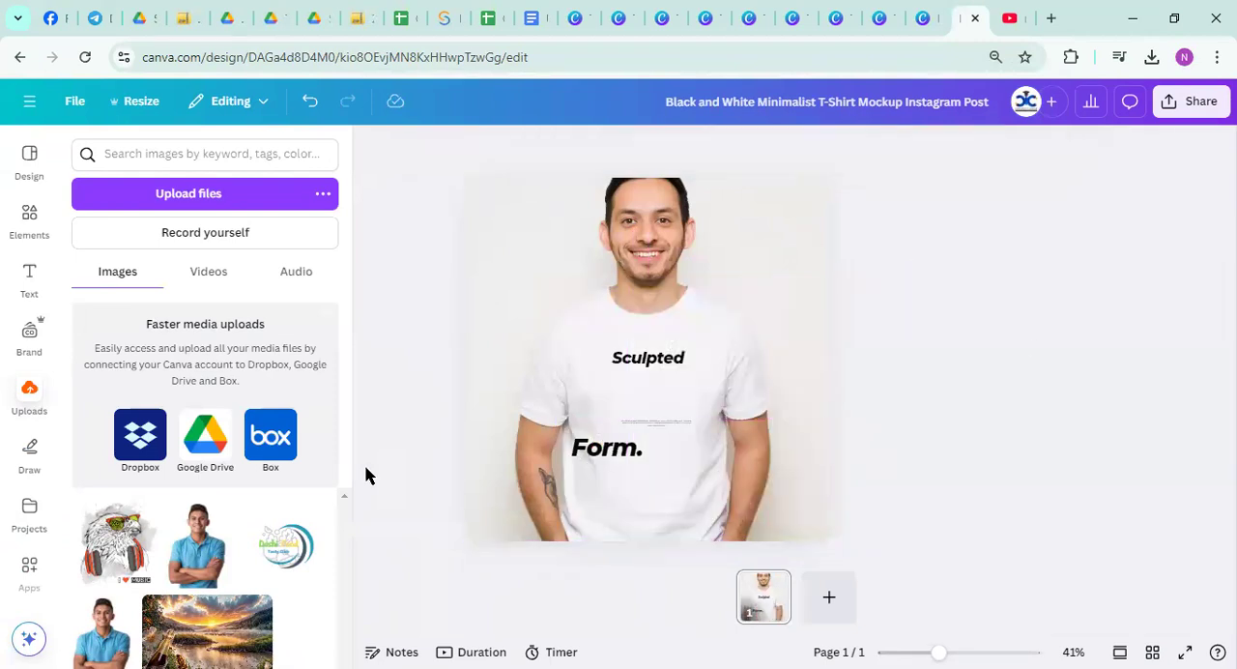
Try the eagle artwork on the page once more and move the "Form." text off the shirt design
click(115, 546)
drag(643, 326, 1117, 443)
right_click(646, 443)
click(593, 454)
drag(585, 409, 1024, 493)
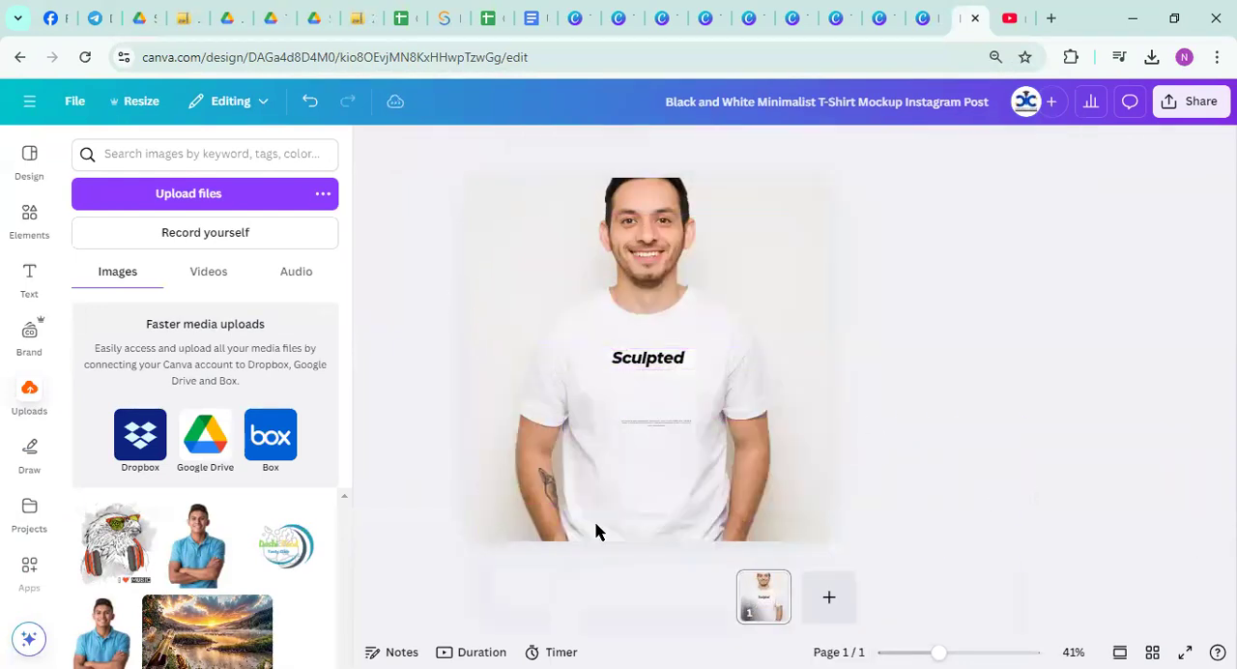
Place the eagle artwork over the "Sculpted" text, then pull the artwork off the page
click(122, 553)
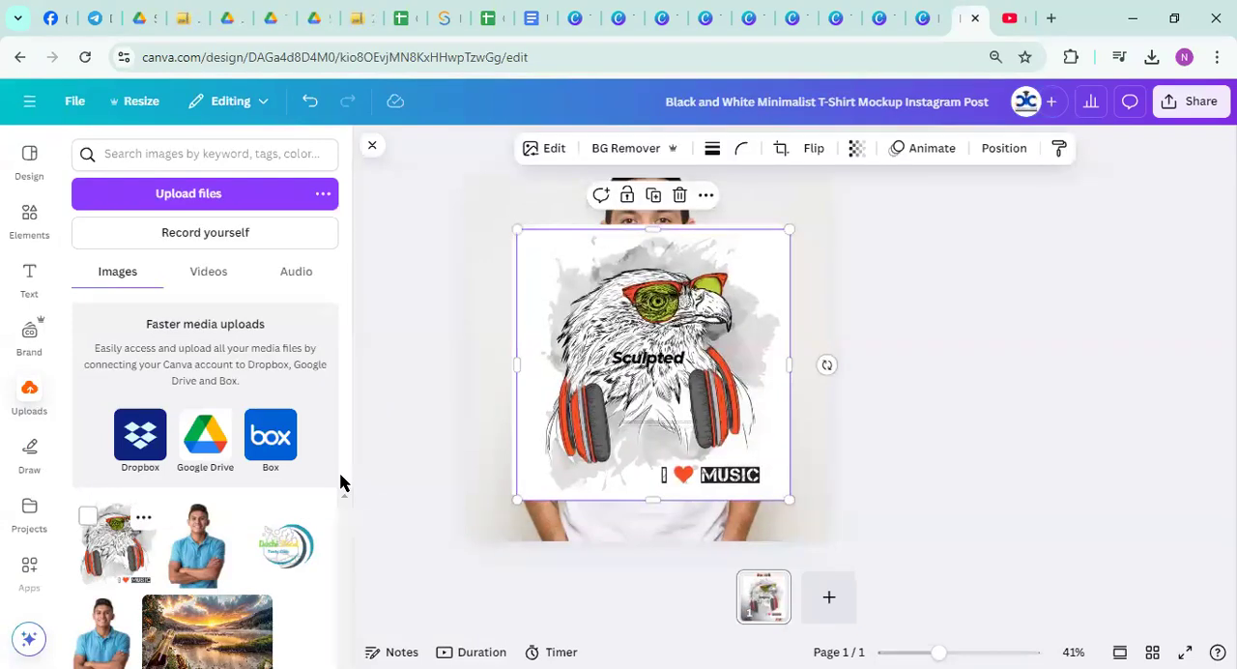
drag(592, 288, 922, 422)
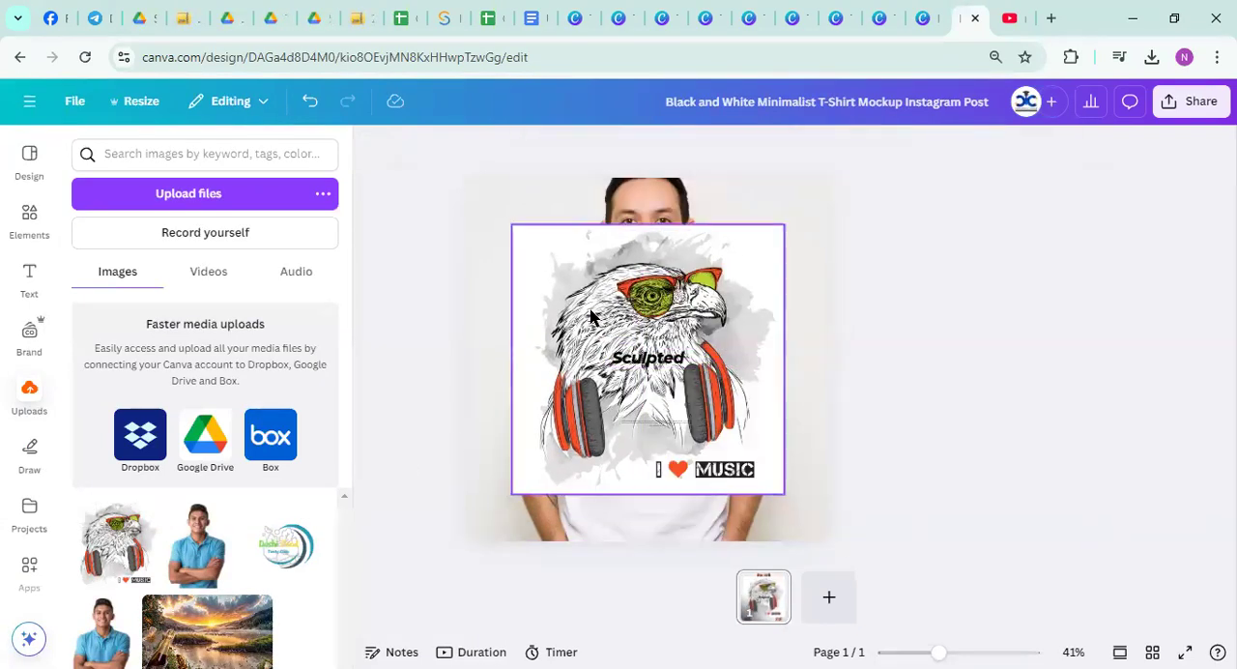
drag(582, 302, 968, 404)
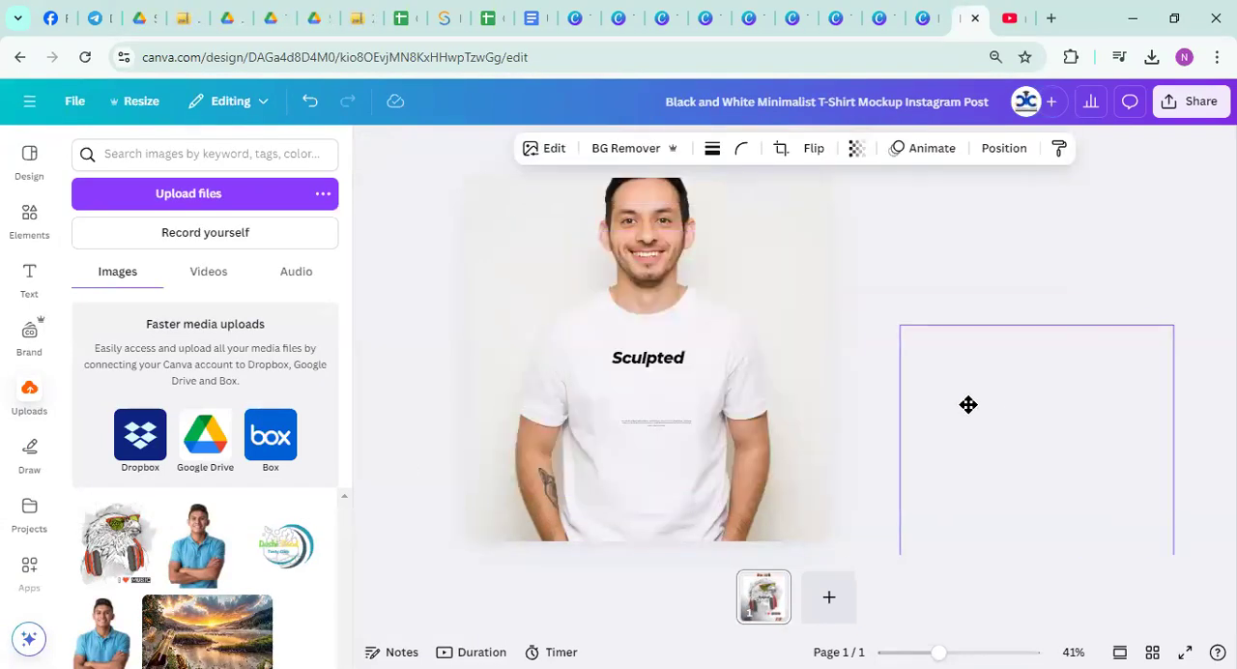
Switch to ZIP Extractor, view its extracted files in Google Drive, and browse the images in the JPG Format folder
click(202, 16)
scroll(303, 423, up, 7)
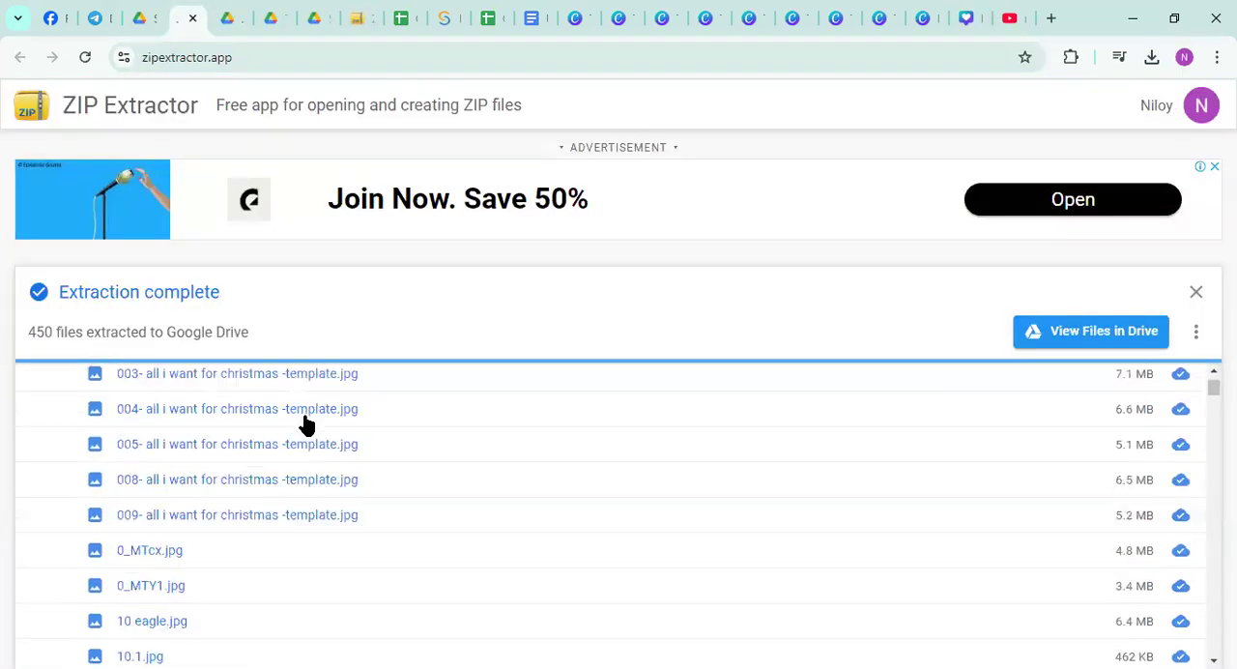
click(1036, 338)
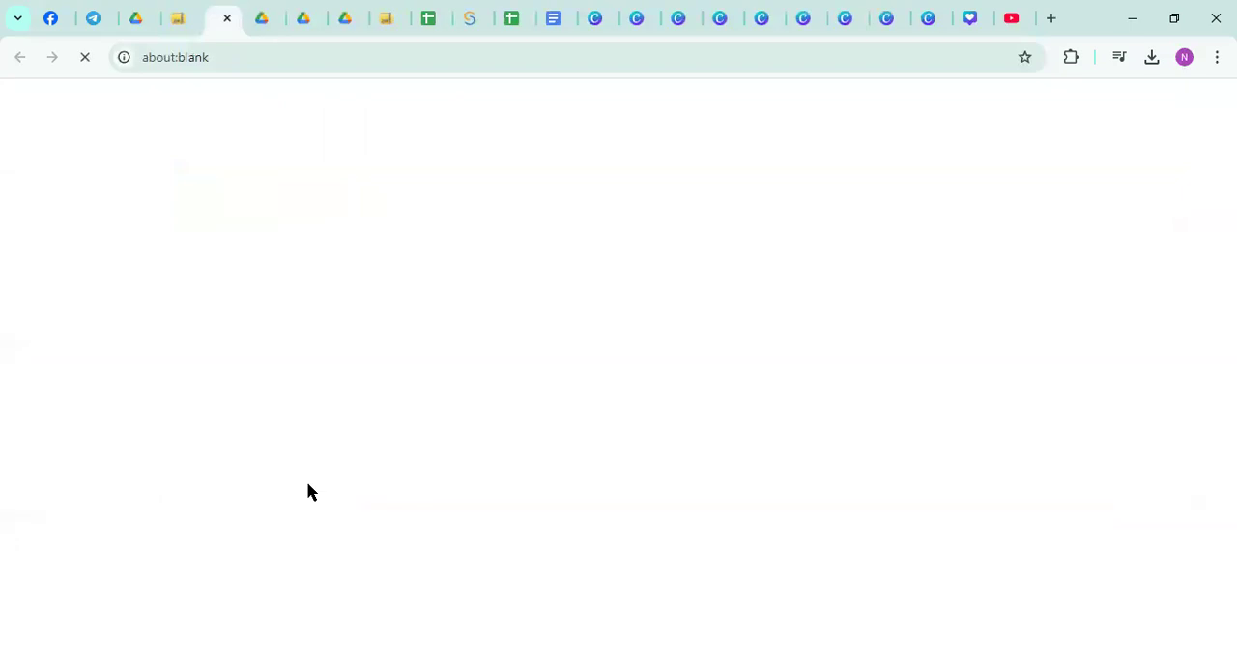
click(363, 305)
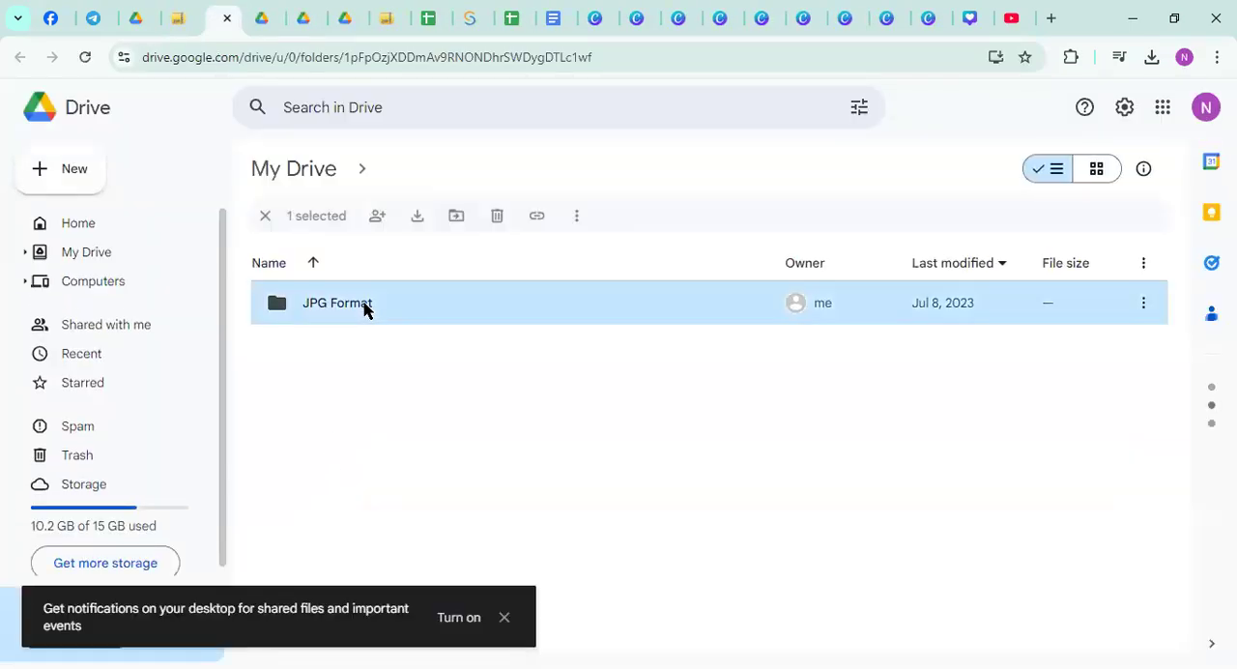
double_click(365, 306)
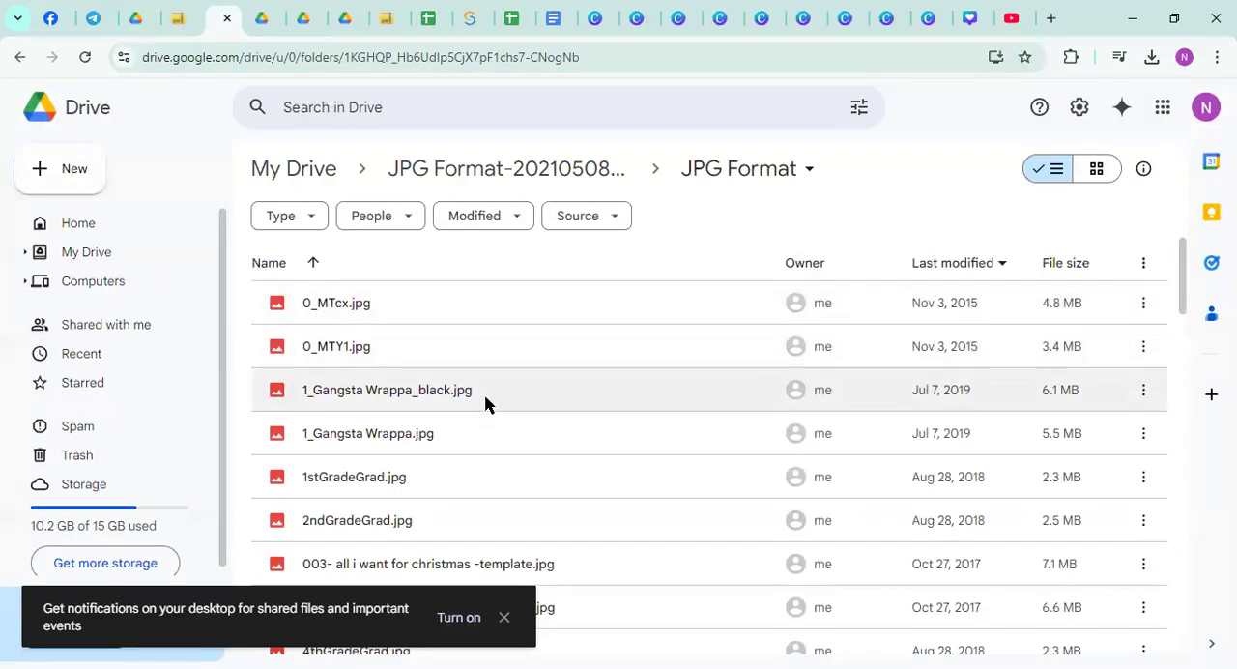
scroll(485, 398, down, 10)
scroll(490, 435, down, 20)
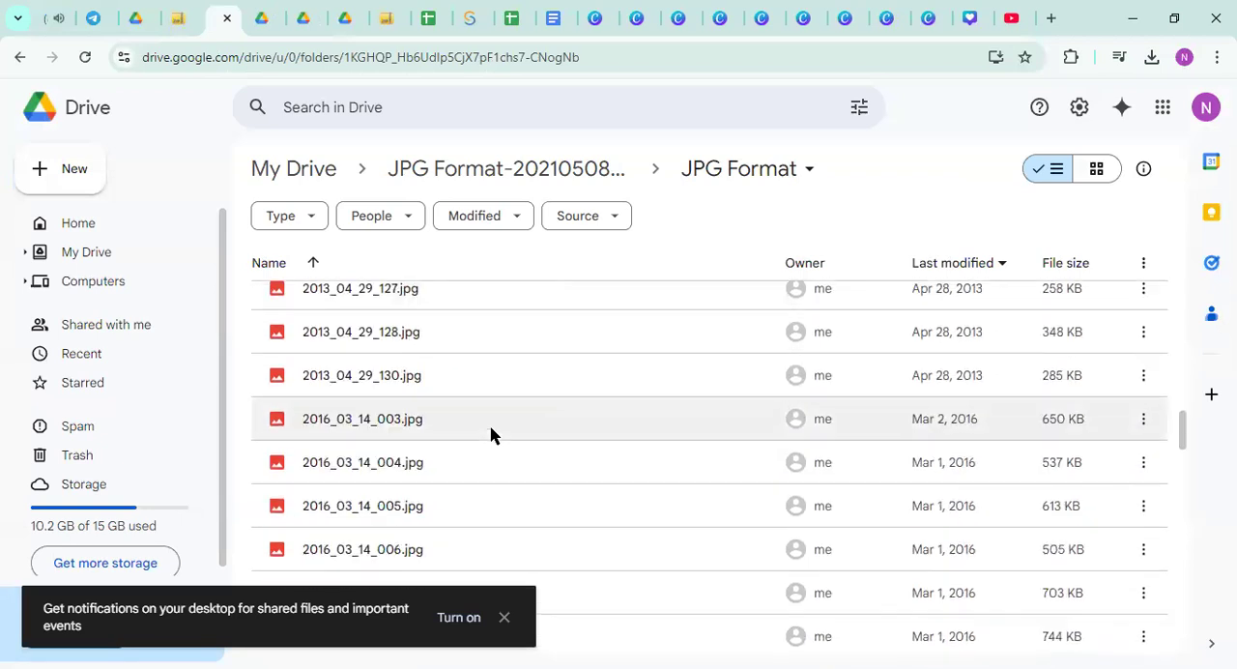
scroll(490, 435, down, 5)
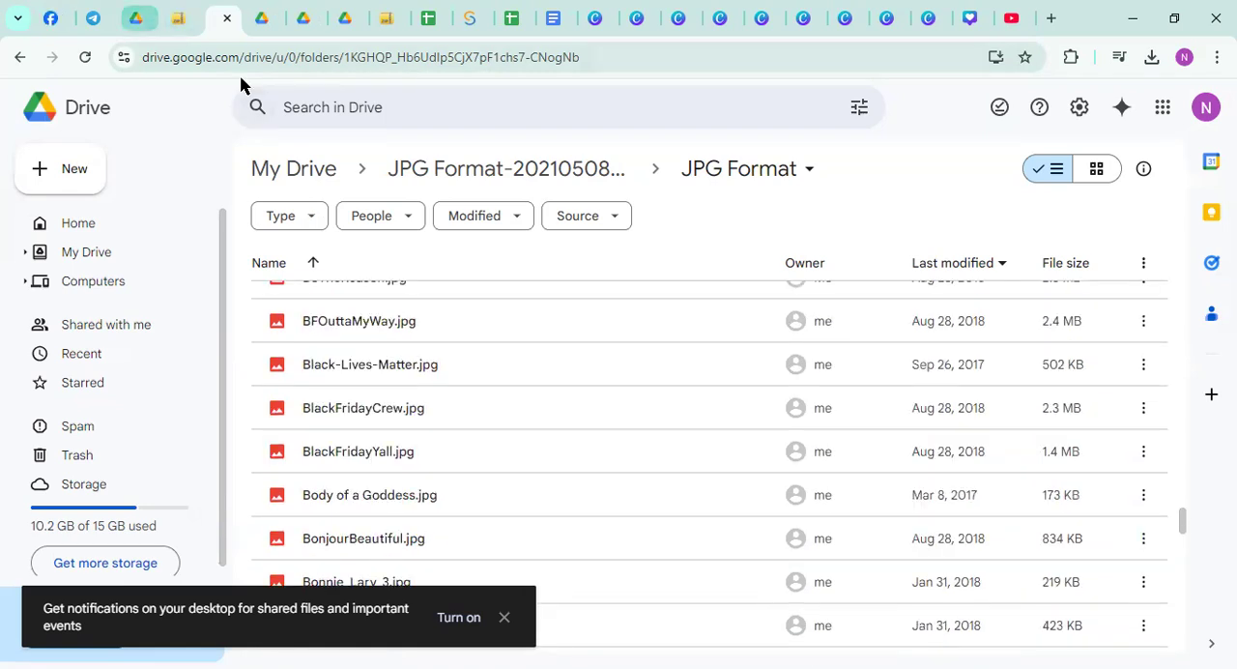
Look through the open ZIP Extractor and Google Drive pages and go to the JPG Format-20210508T110011Z-003.zip preview
key(ctrl+shift+Tab)
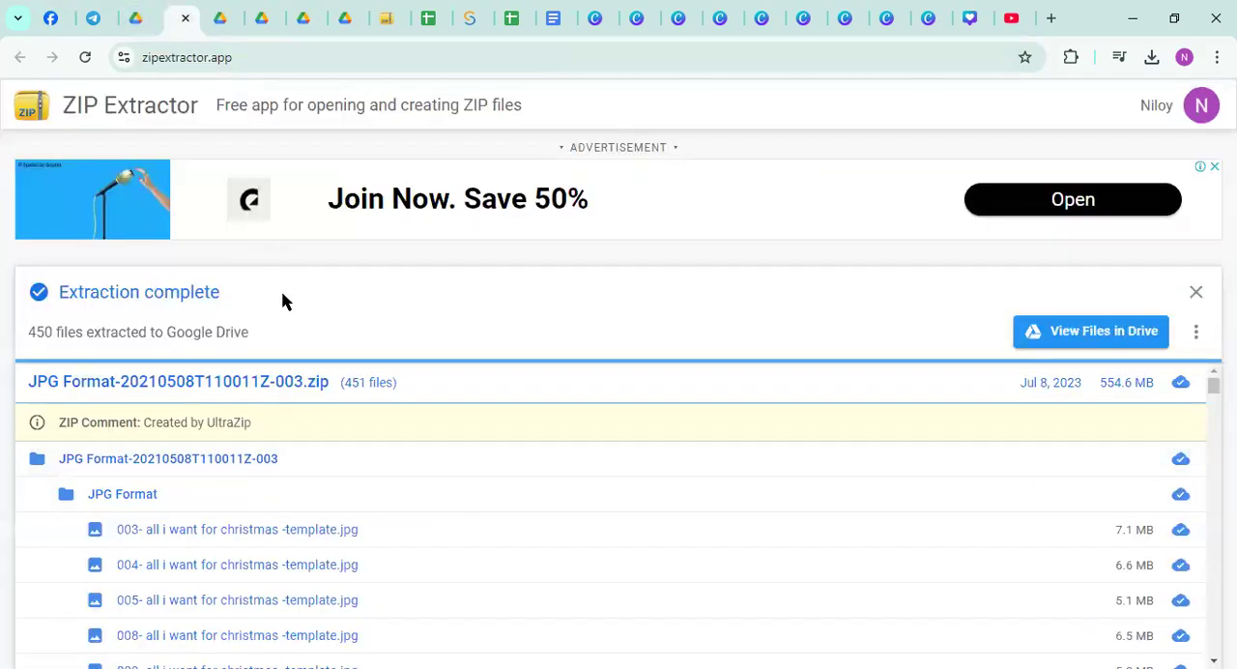
click(387, 18)
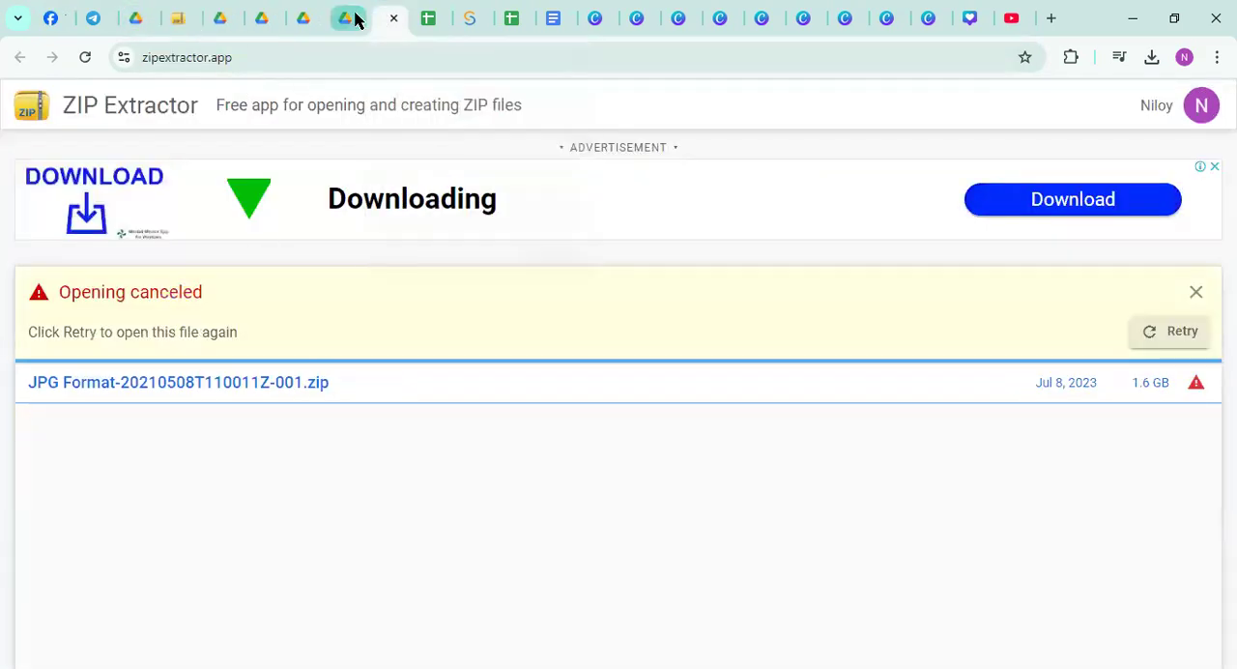
click(353, 17)
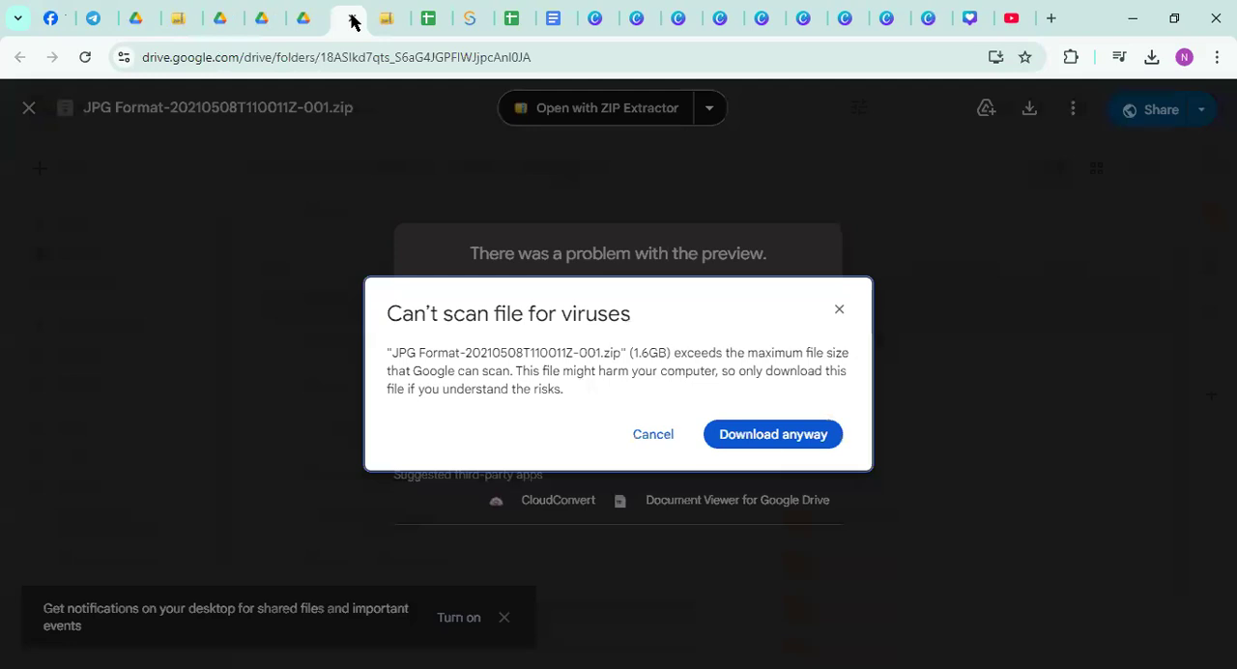
click(300, 21)
click(263, 18)
click(224, 17)
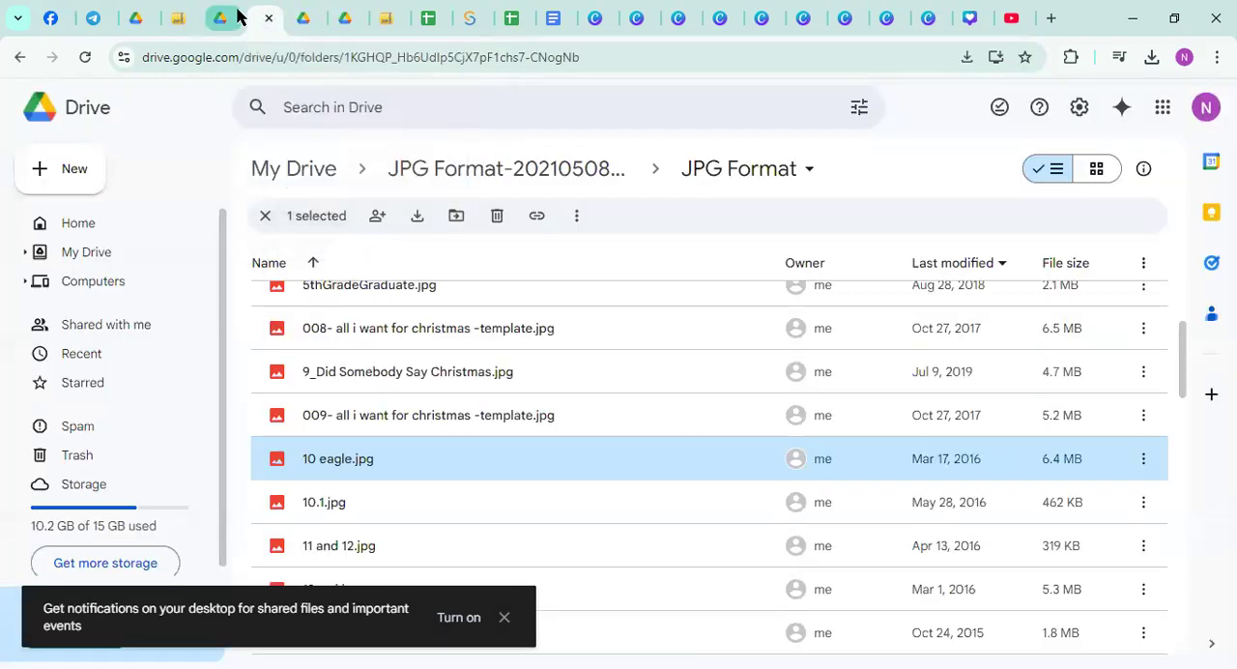
click(181, 17)
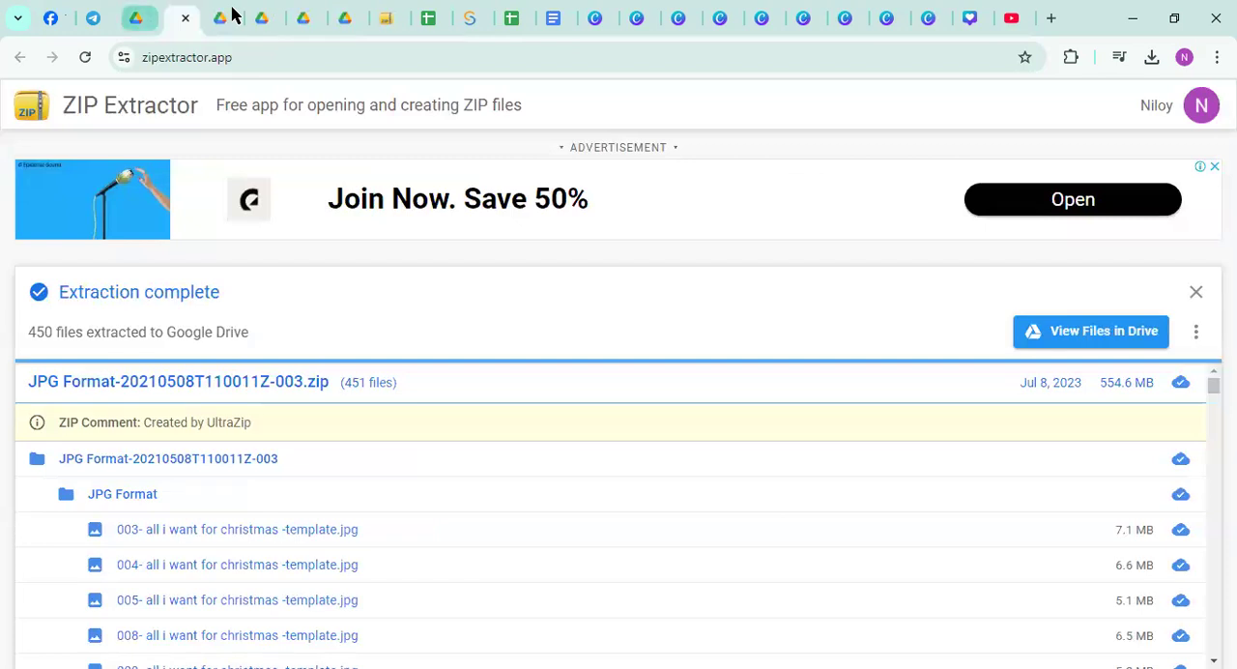
click(139, 17)
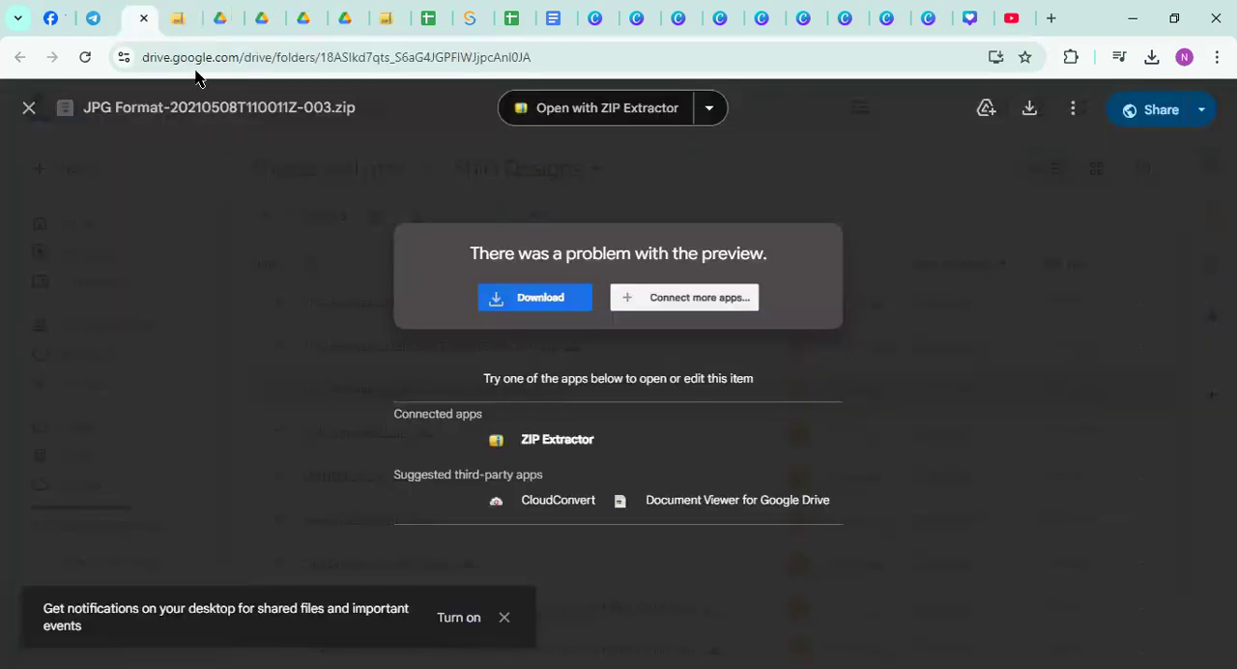
Close the zip preview, look through the Shirt Designs archives, and preview JPG Format-20210508T110011Z-001.zip
click(29, 108)
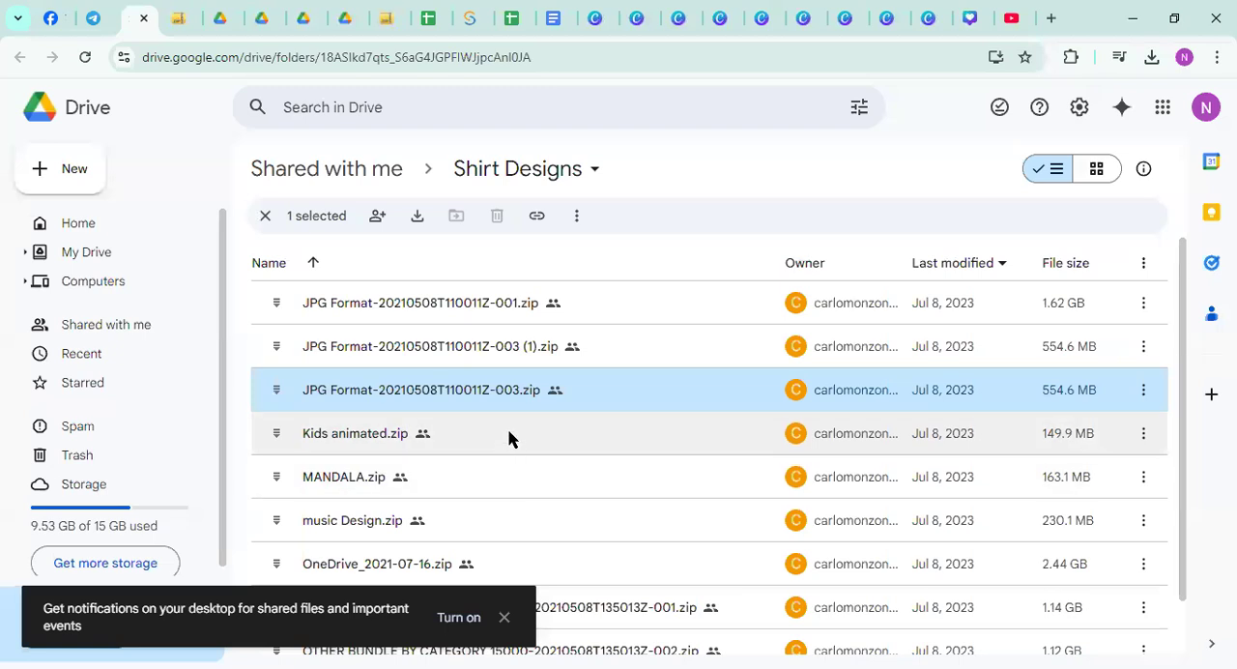
scroll(509, 436, down, 1)
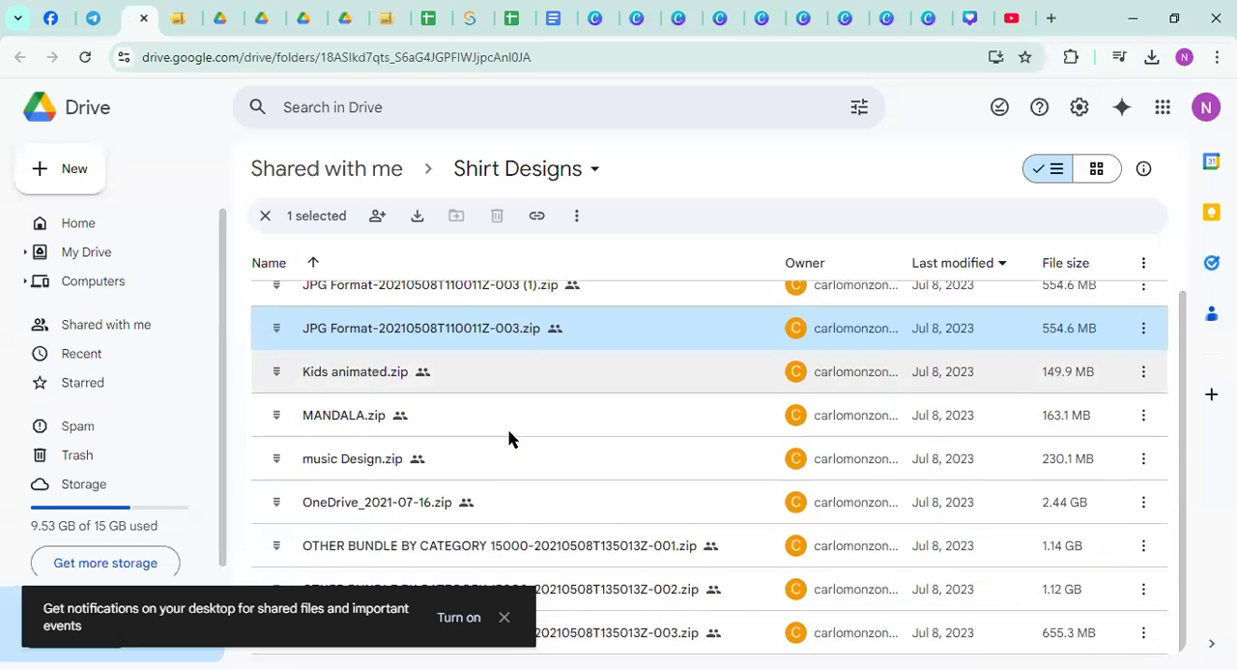
scroll(510, 438, up, 1)
double_click(435, 319)
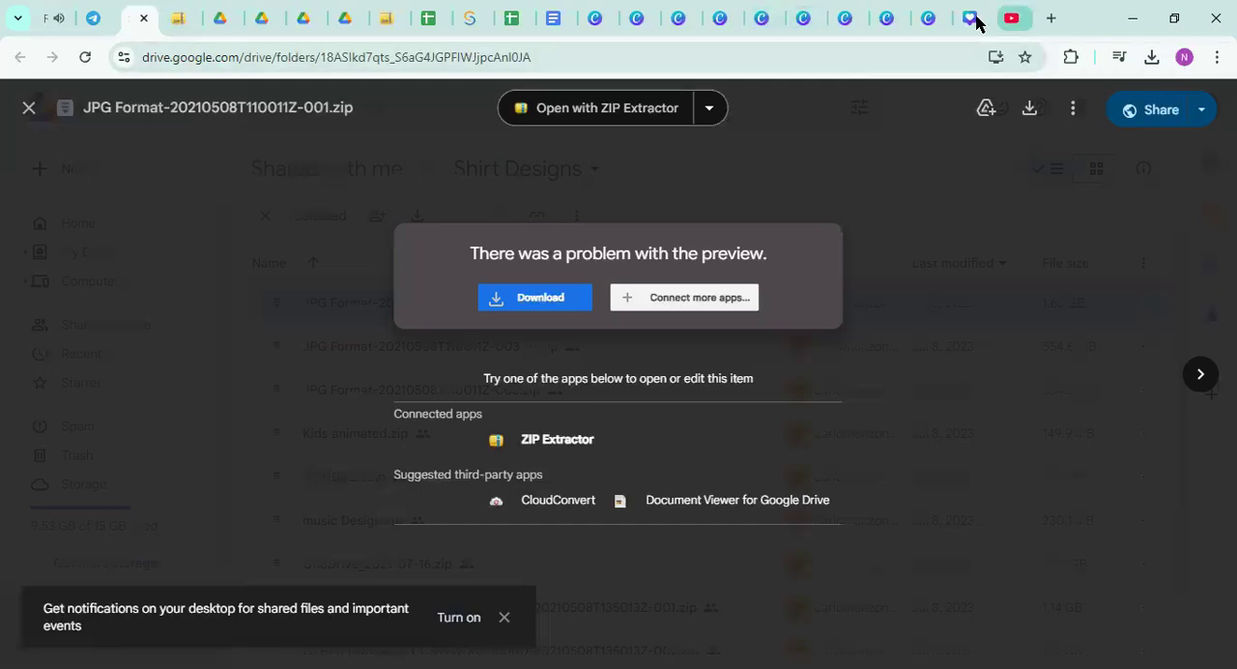
Switch to Canva, look at the Apps page, and return to the home page
click(925, 18)
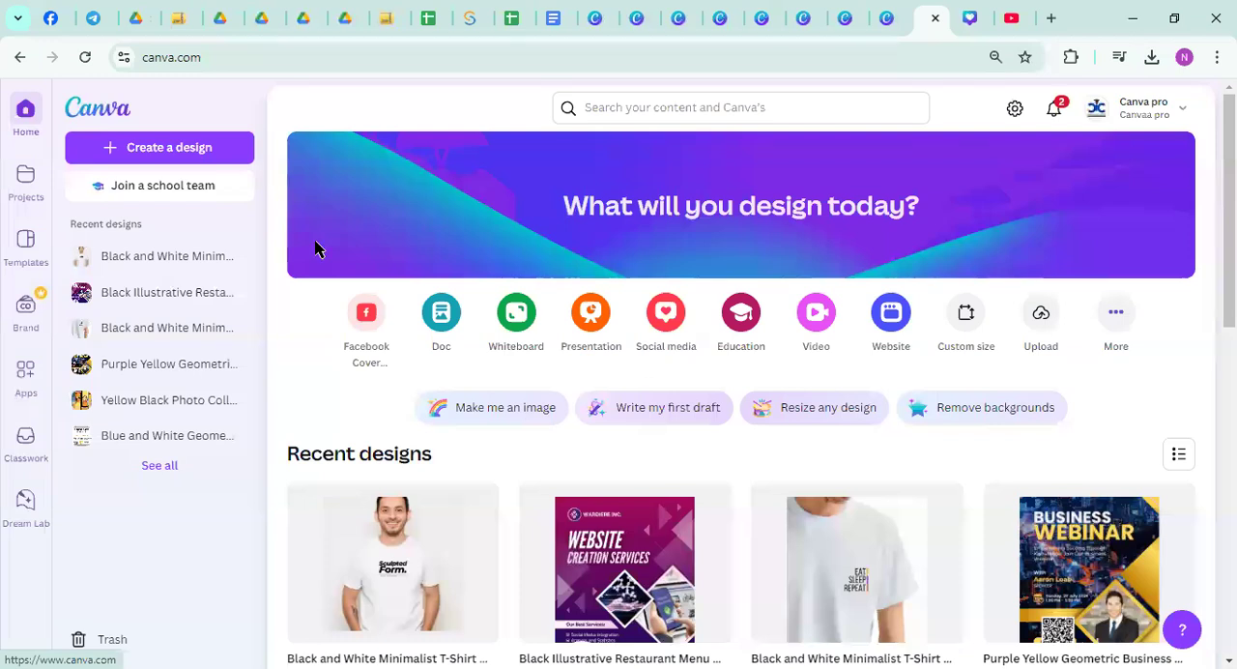
click(15, 385)
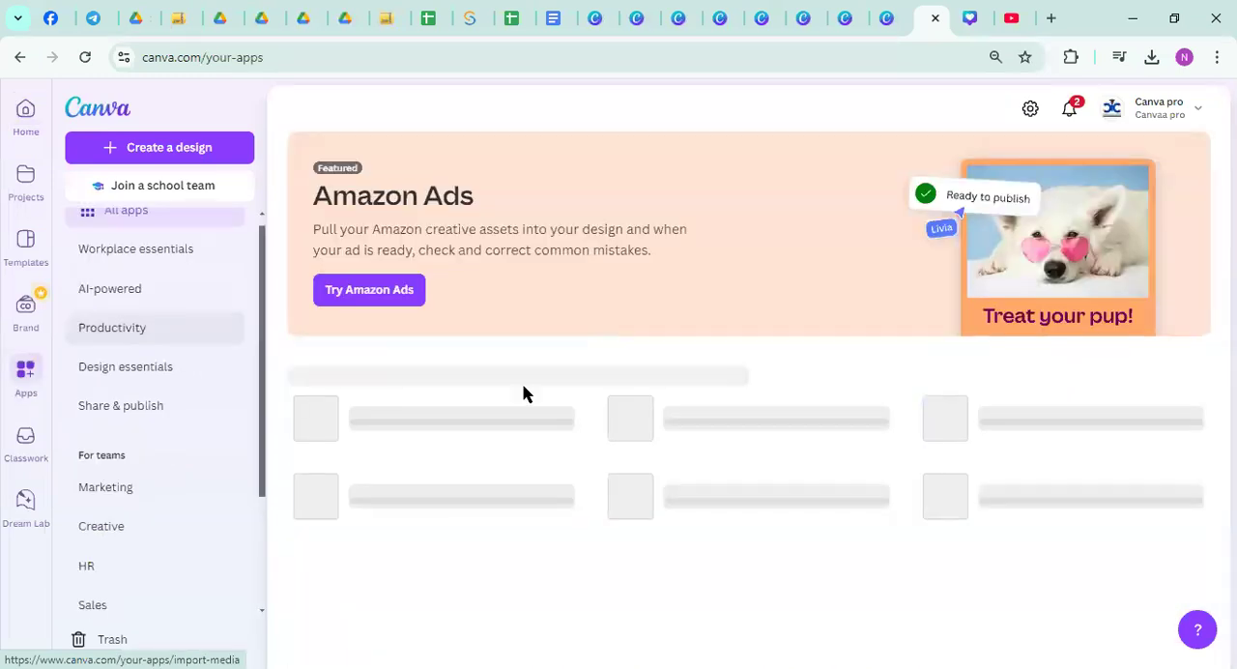
click(19, 113)
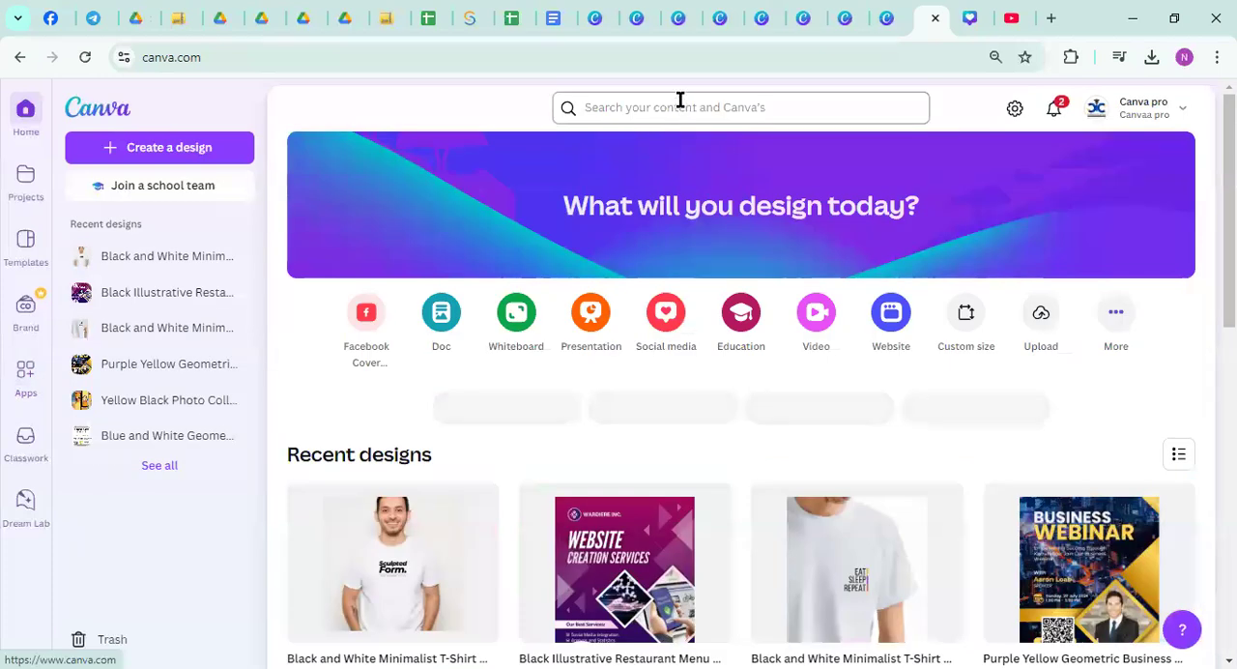
Search for "poster" and open the existing Purple Yellow Geometric Business Webinar Poster design
click(680, 100)
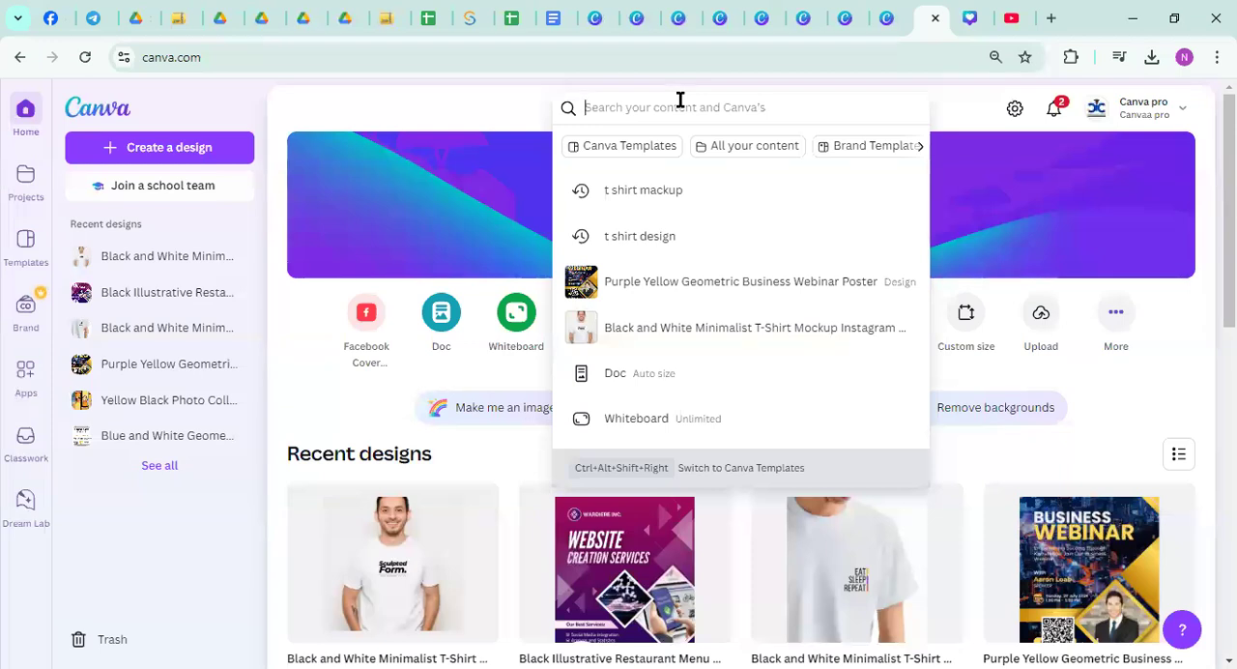
text(poster)
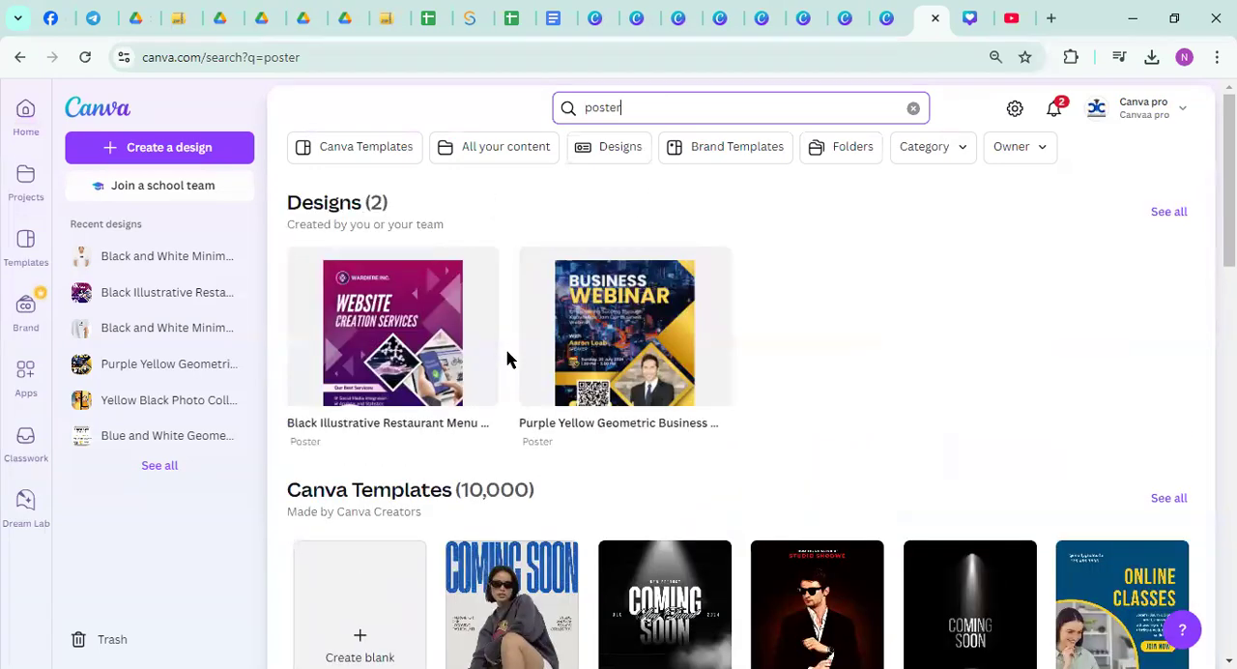
click(645, 336)
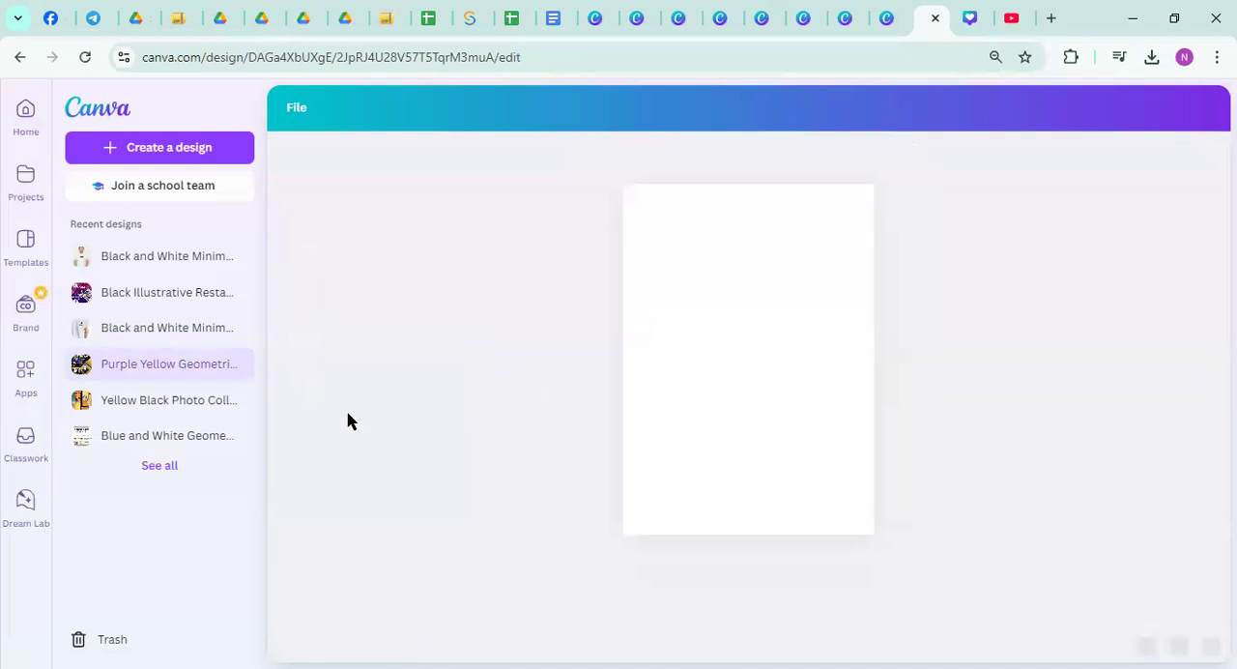
Look through the app categories and the trending and team-recommended apps on Canva's Apps page
click(8, 377)
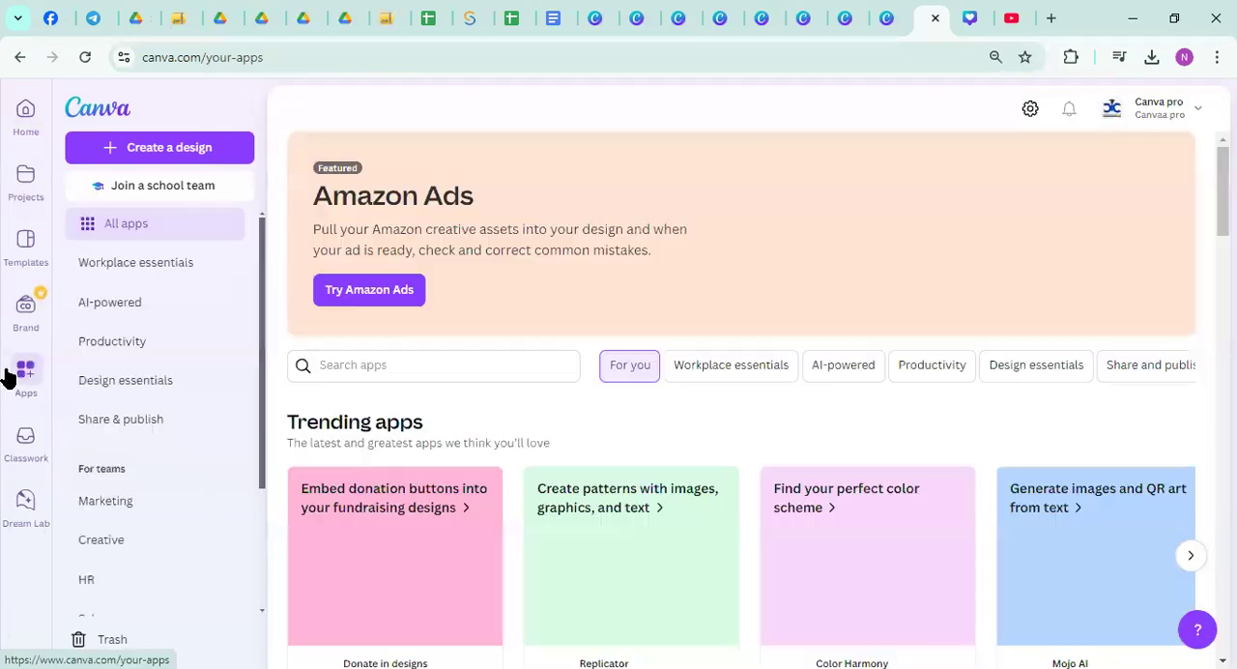
scroll(61, 357, down, 2)
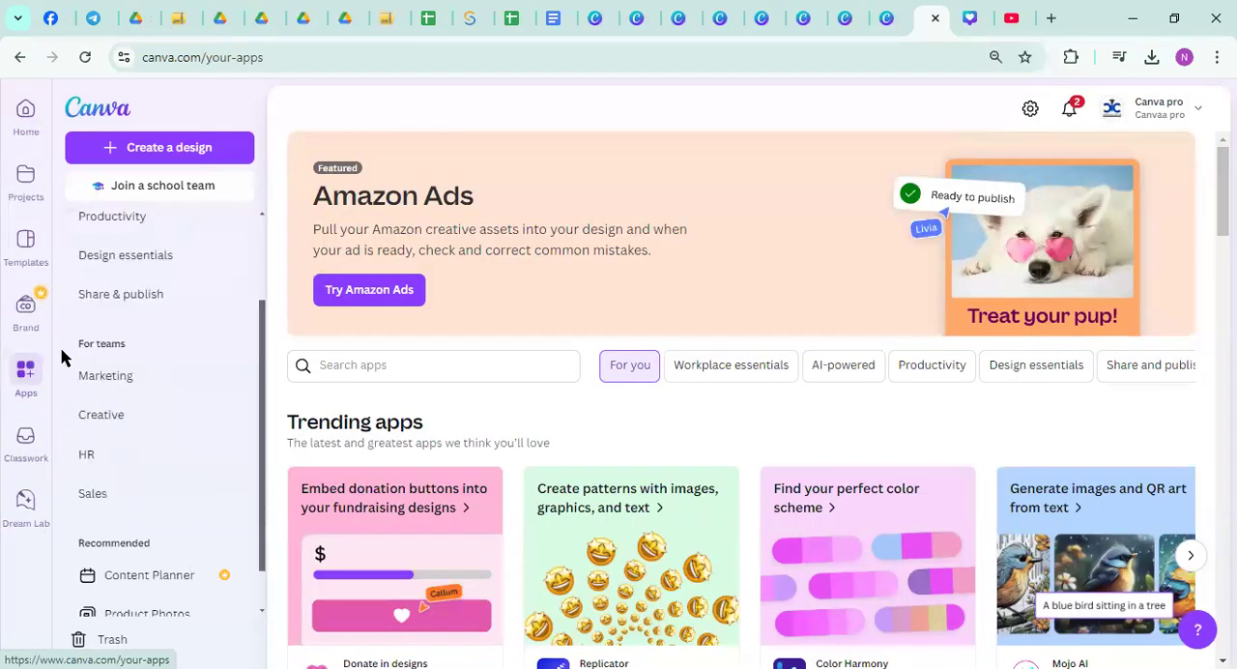
scroll(85, 358, down, 1)
click(27, 375)
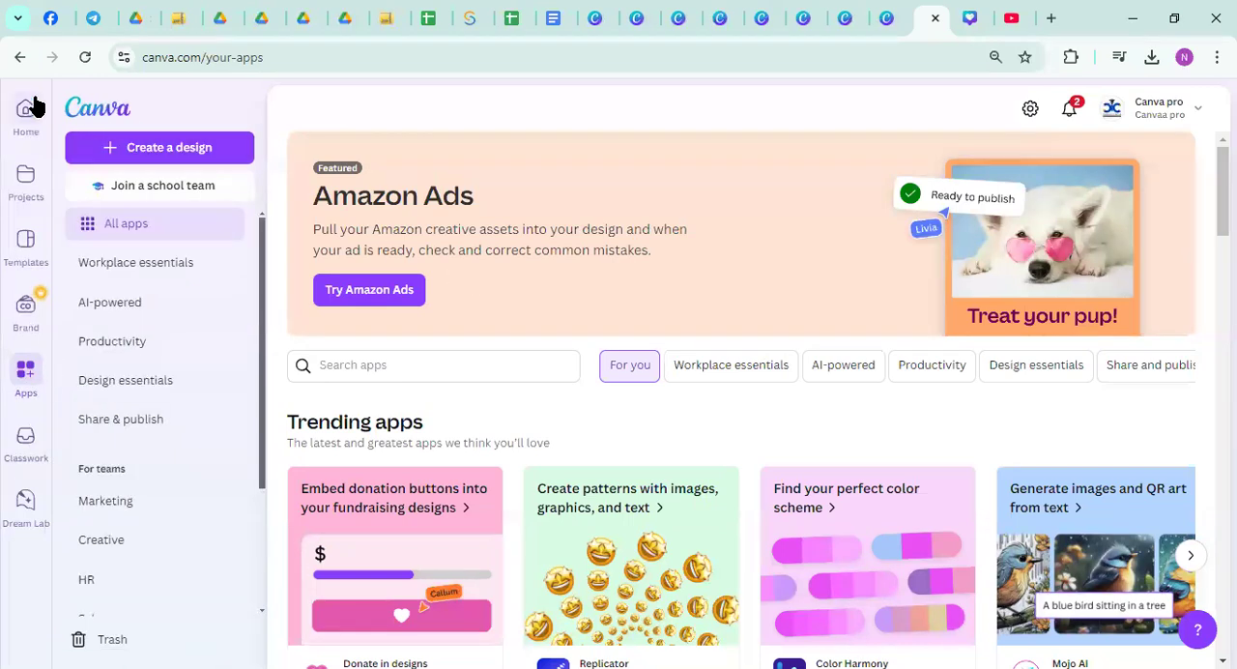
scroll(686, 334, down, 9)
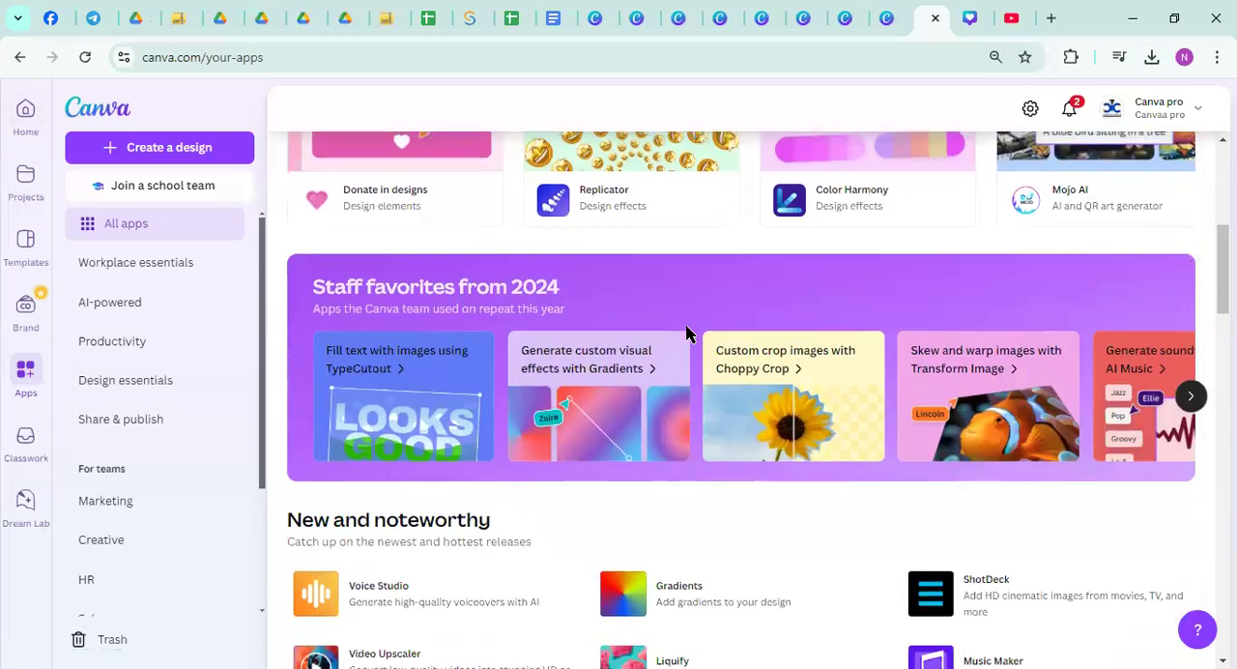
scroll(686, 333, down, 1)
scroll(686, 333, down, 4)
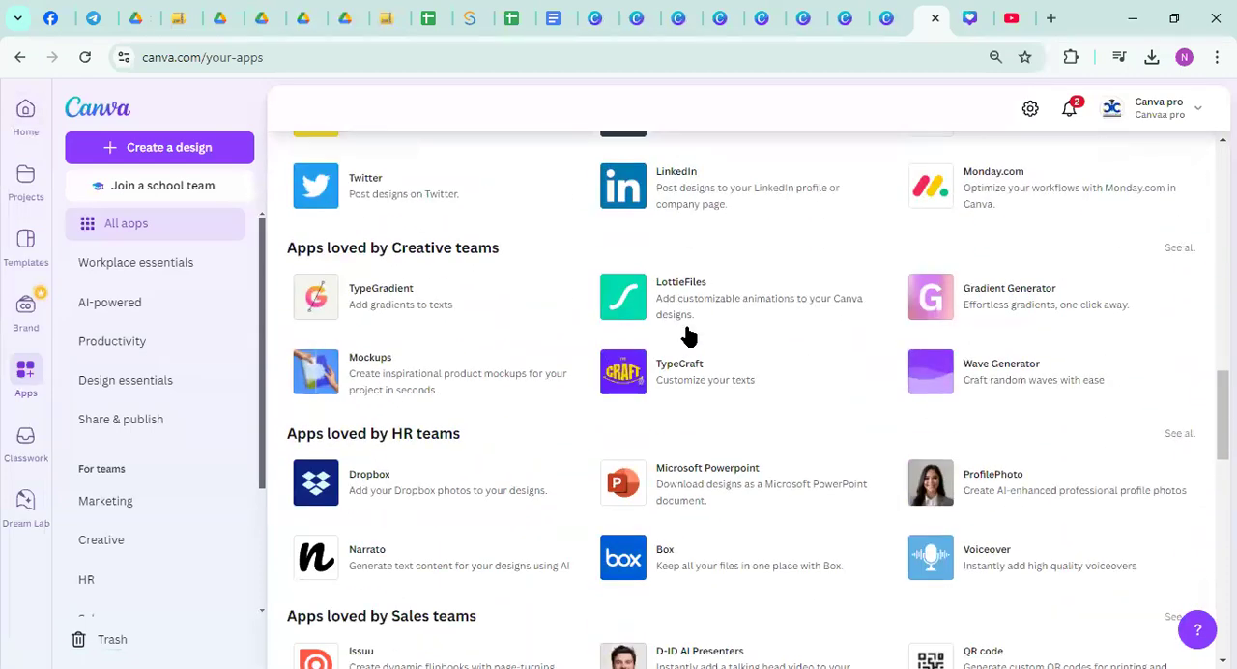
scroll(688, 335, up, 4)
Preview the business webinar poster from the Projects page's recent designs and return to the Apps page
click(25, 182)
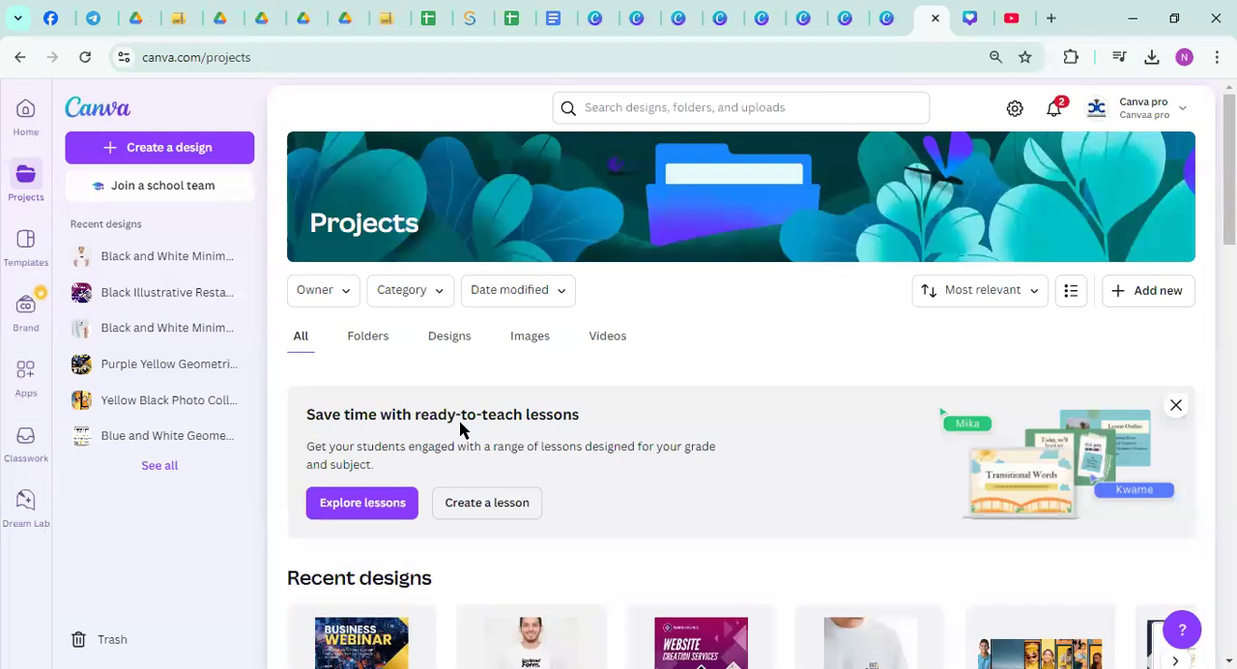
scroll(454, 435, down, 3)
click(354, 425)
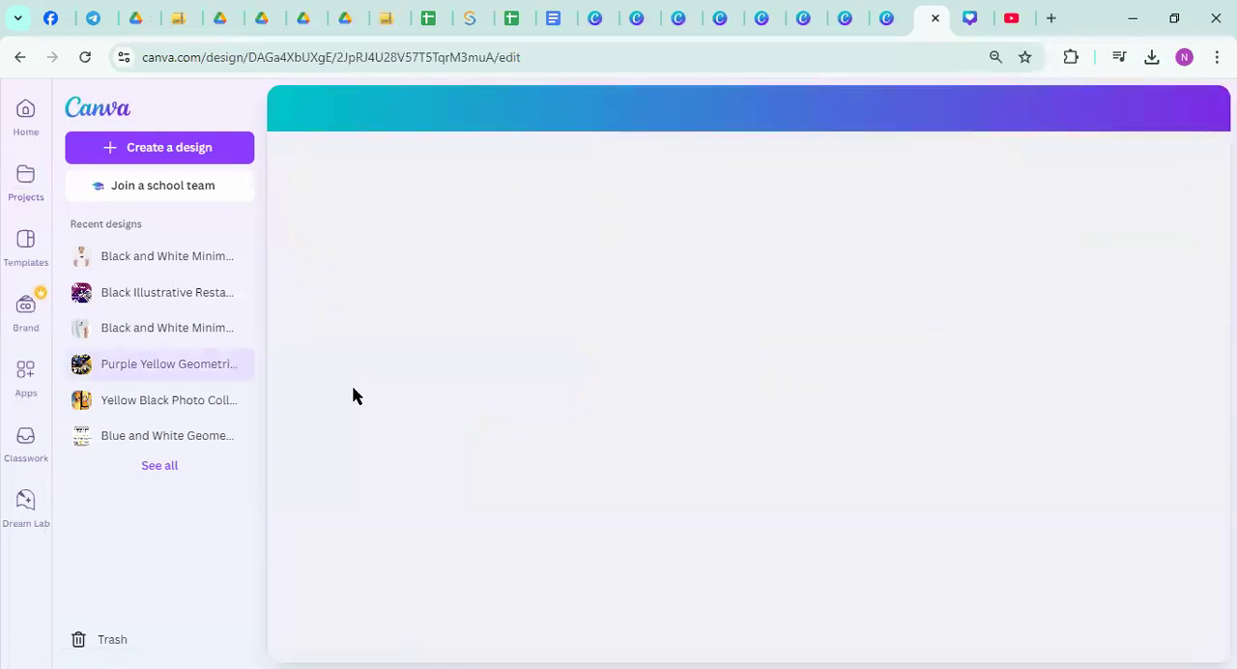
click(25, 380)
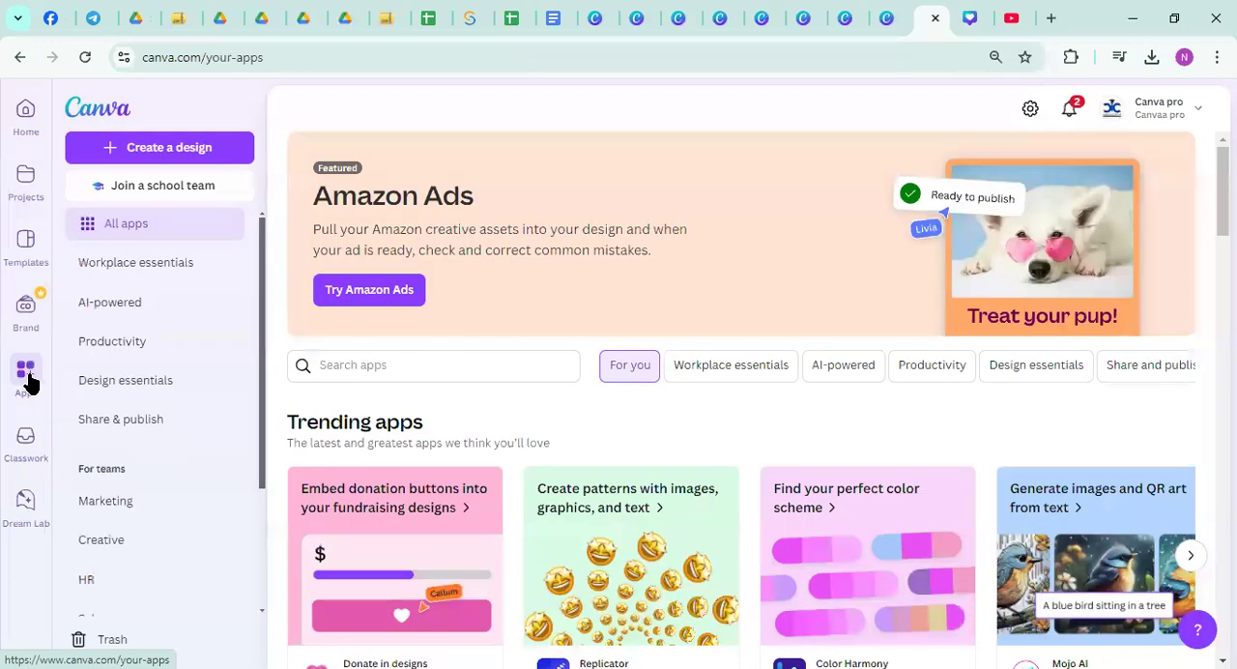
scroll(138, 395, down, 2)
click(26, 376)
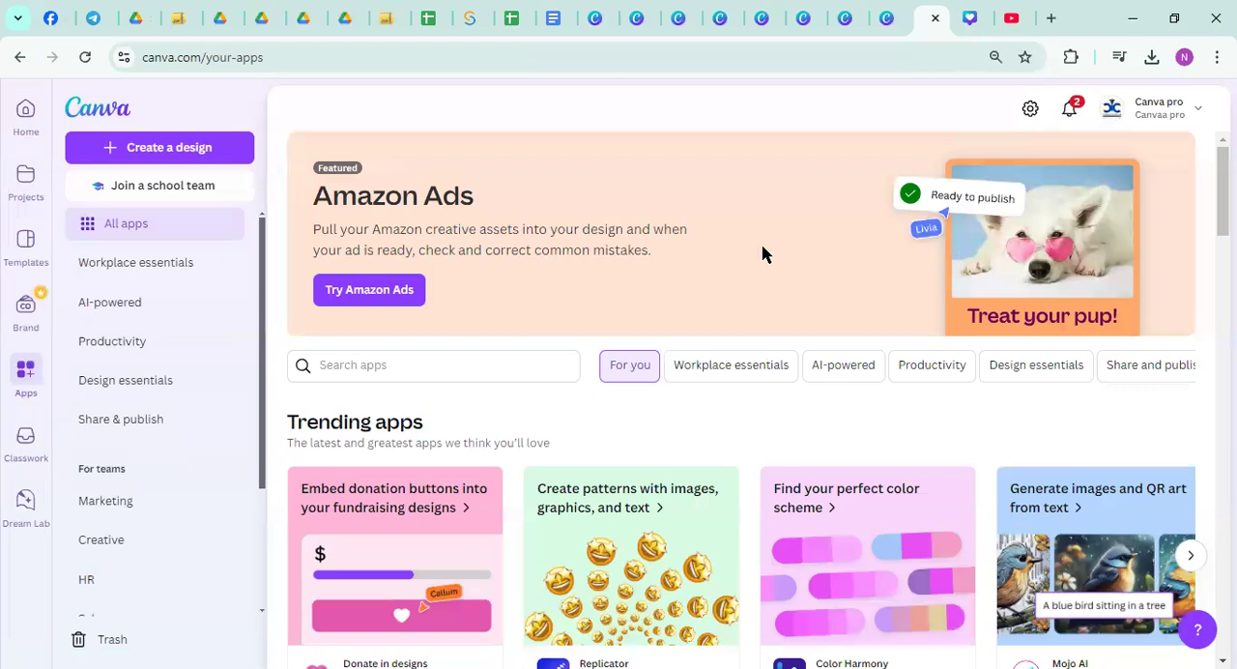
Reopen the Purple Yellow Geometric Business Webinar Poster from the recent designs and select its background image
click(24, 181)
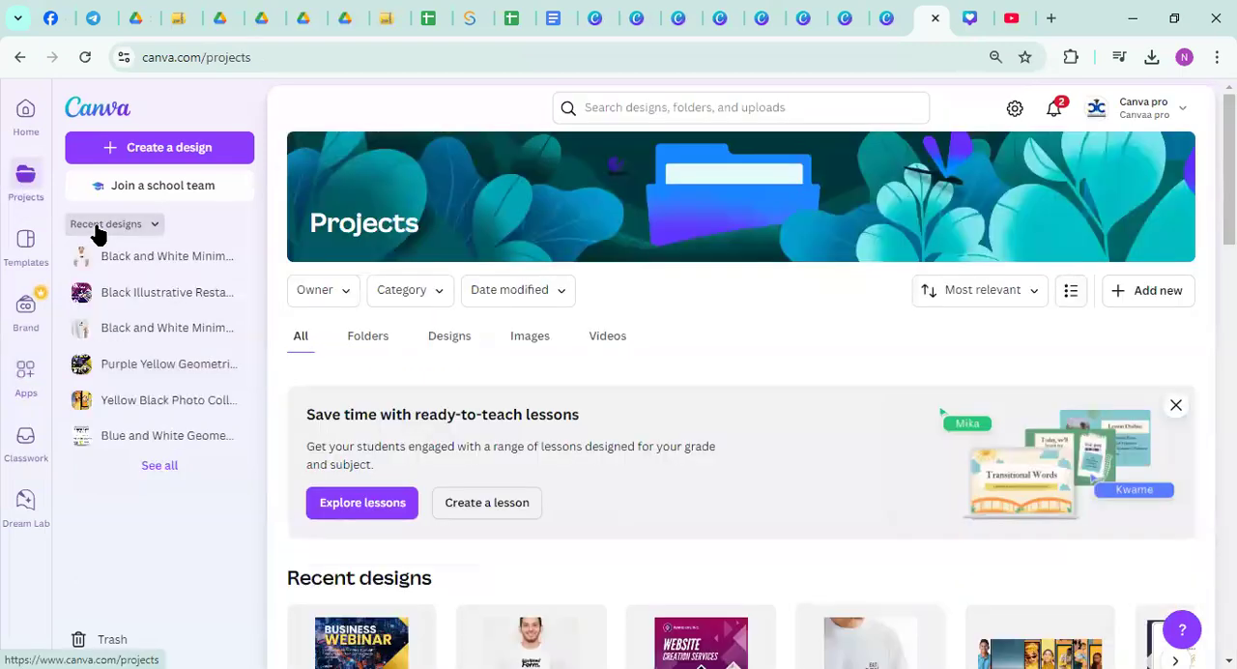
click(168, 364)
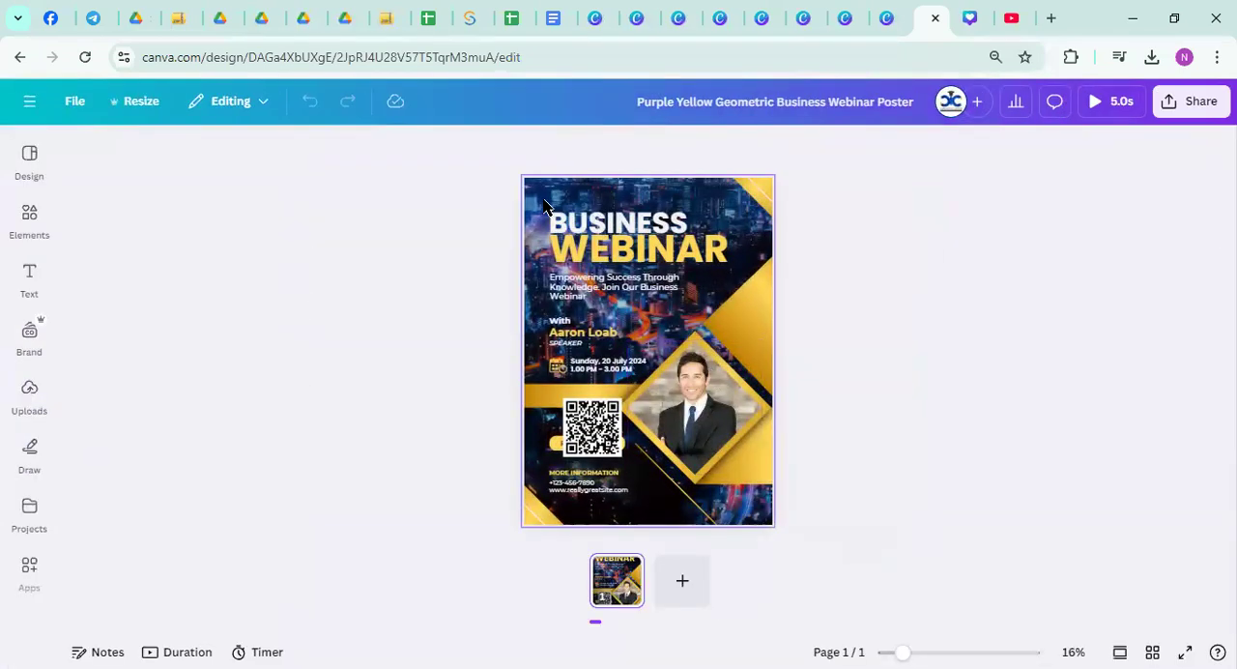
click(544, 206)
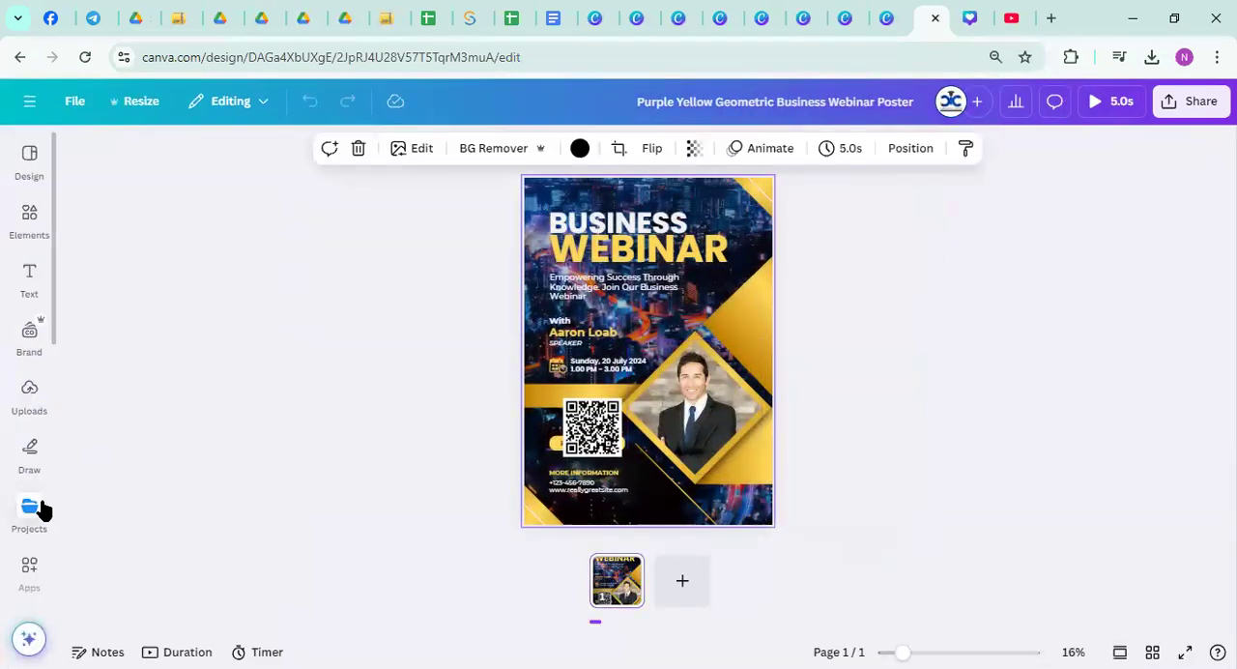
Find the Mockups app among the editor's apps and open it beside the webinar poster
scroll(28, 505, down, 2)
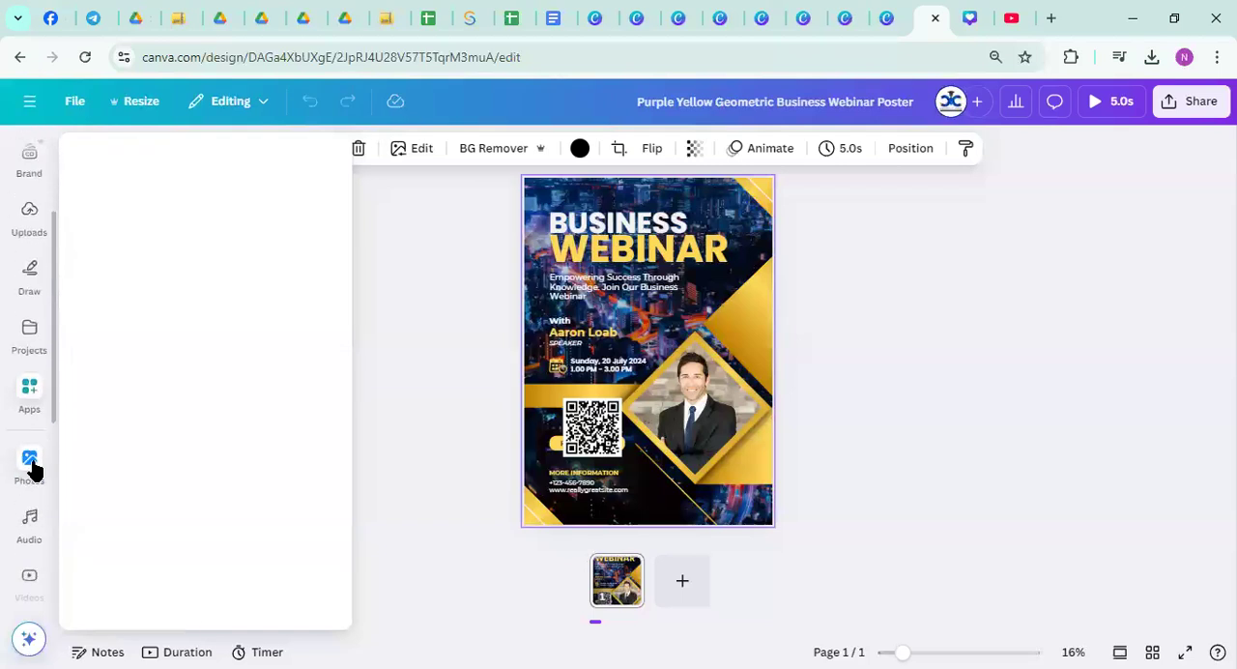
click(30, 390)
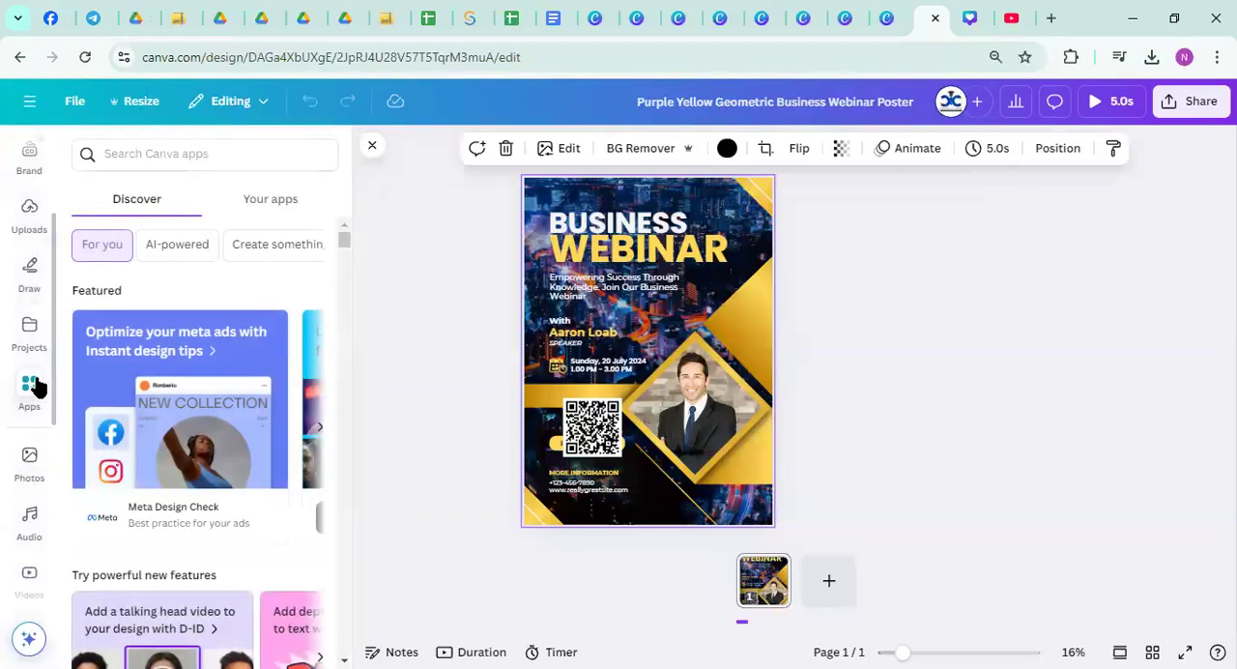
scroll(157, 358, down, 4)
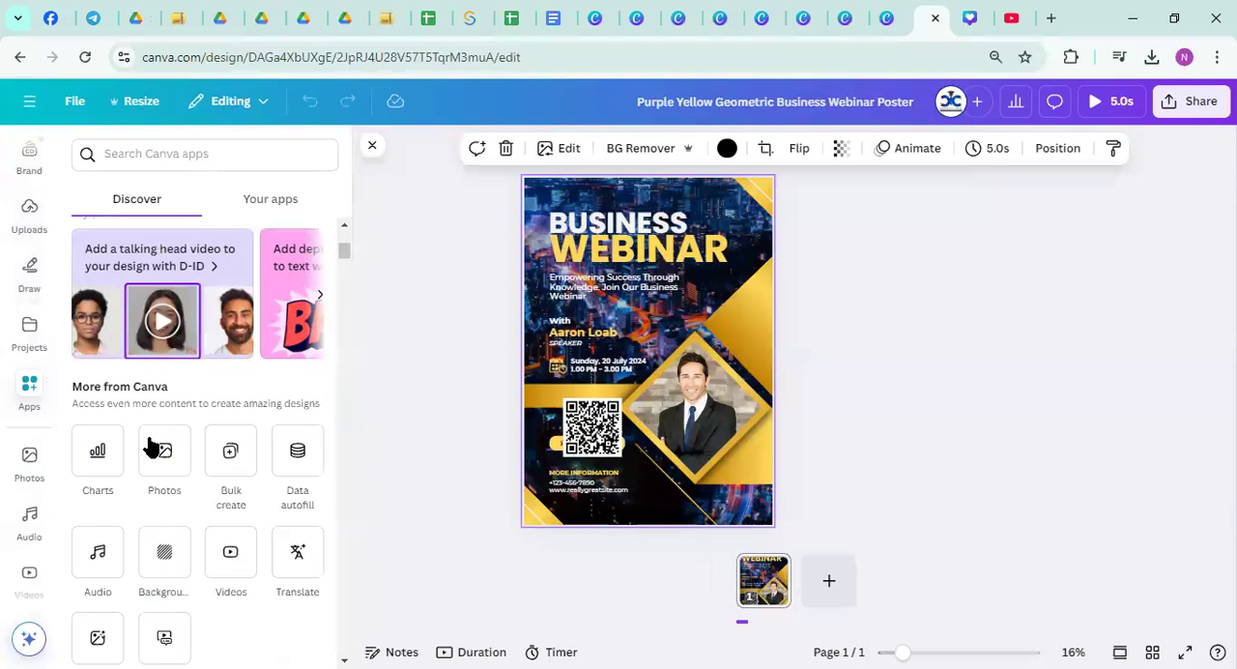
scroll(149, 446, down, 4)
click(110, 425)
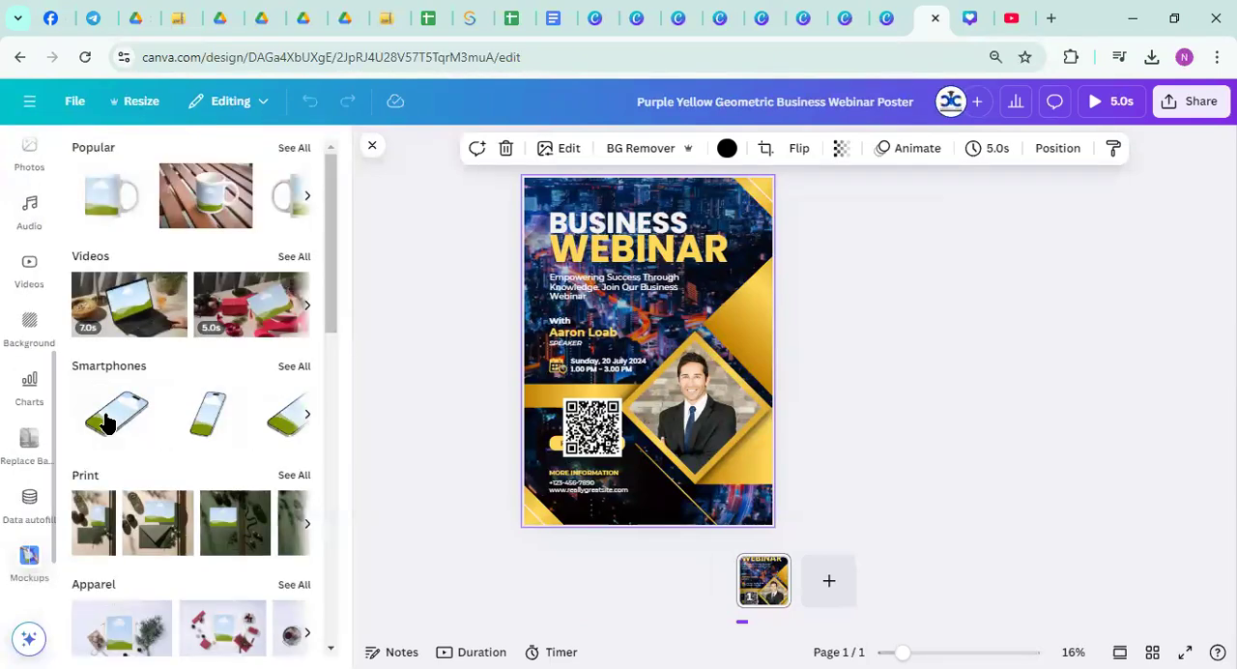
Browse the Popular mockups and add the one of the woman in a white T-shirt holding a ball
scroll(187, 390, down, 3)
scroll(190, 386, up, 3)
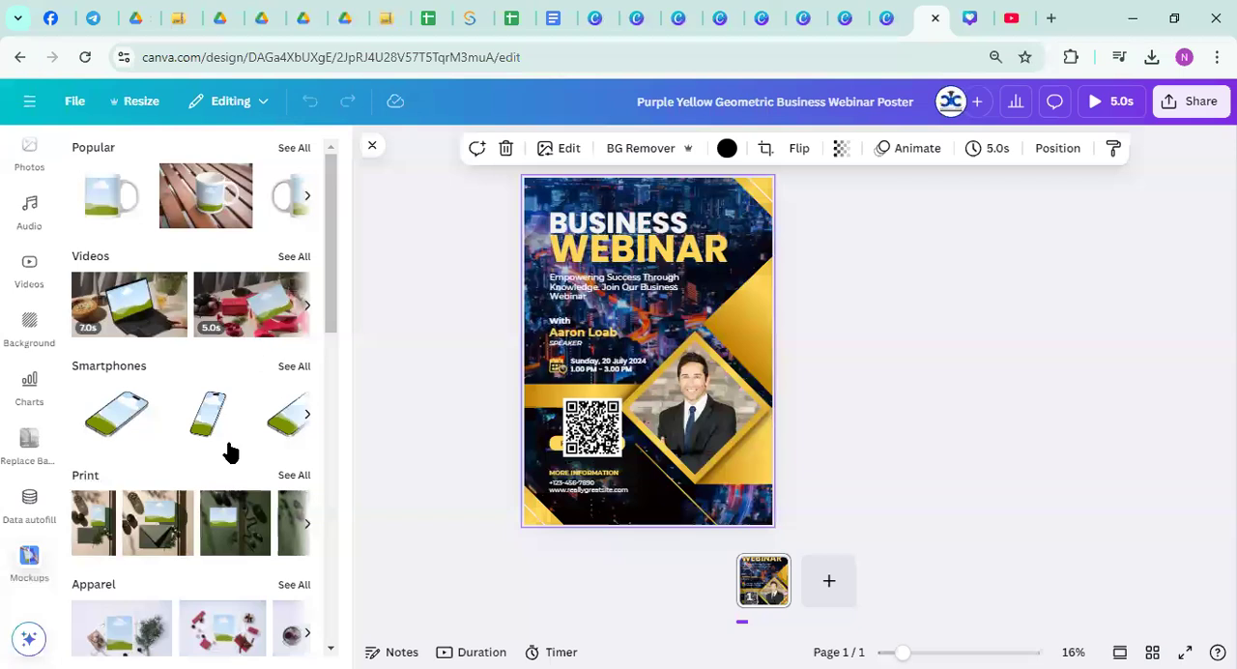
scroll(232, 449, down, 8)
scroll(232, 439, up, 4)
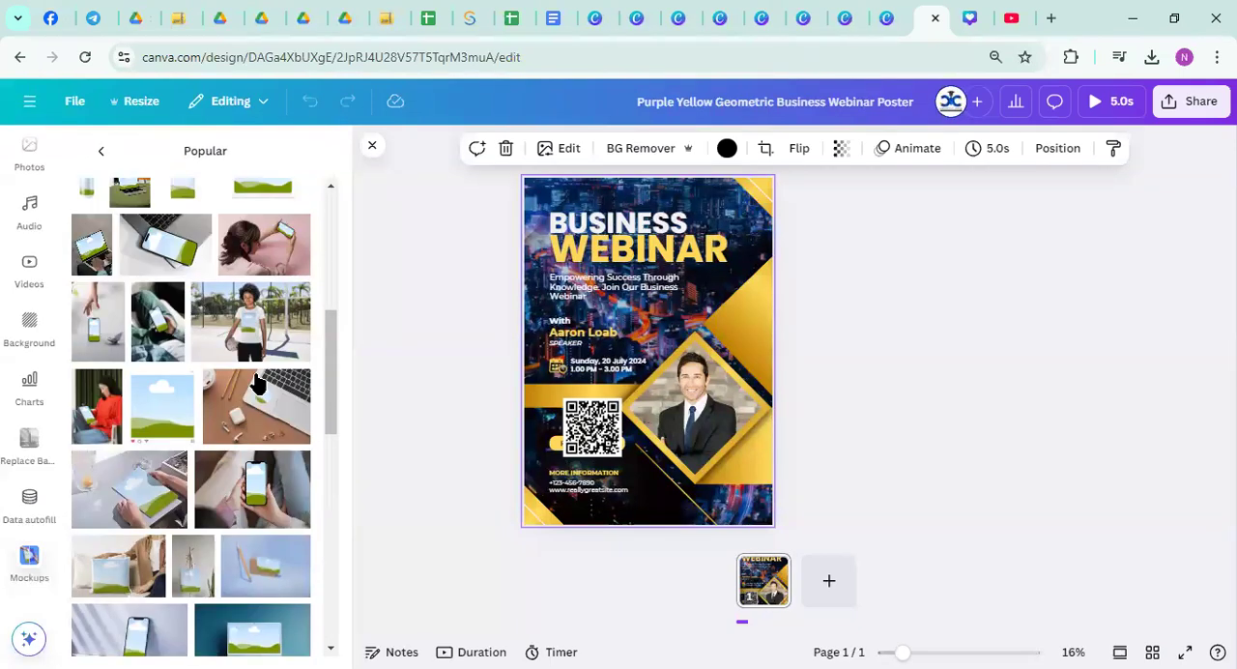
click(257, 329)
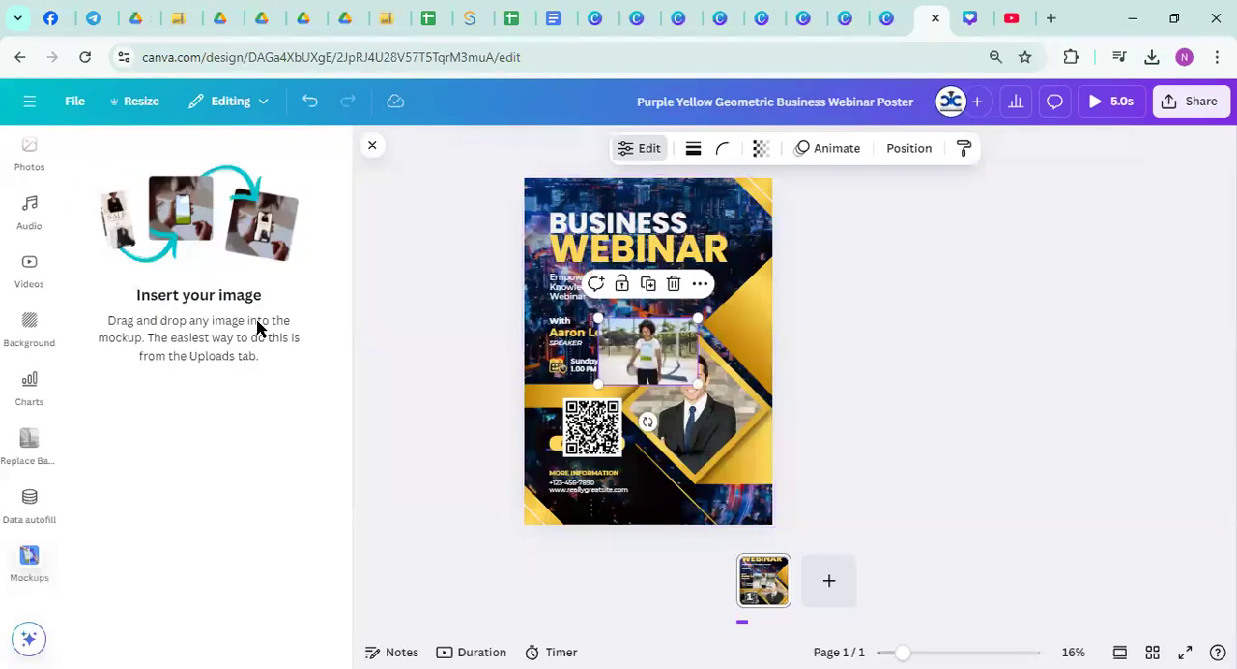
Enlarge and reposition the T-shirt mockup so it covers the entire poster page
drag(599, 319, 495, 230)
drag(698, 385, 643, 309)
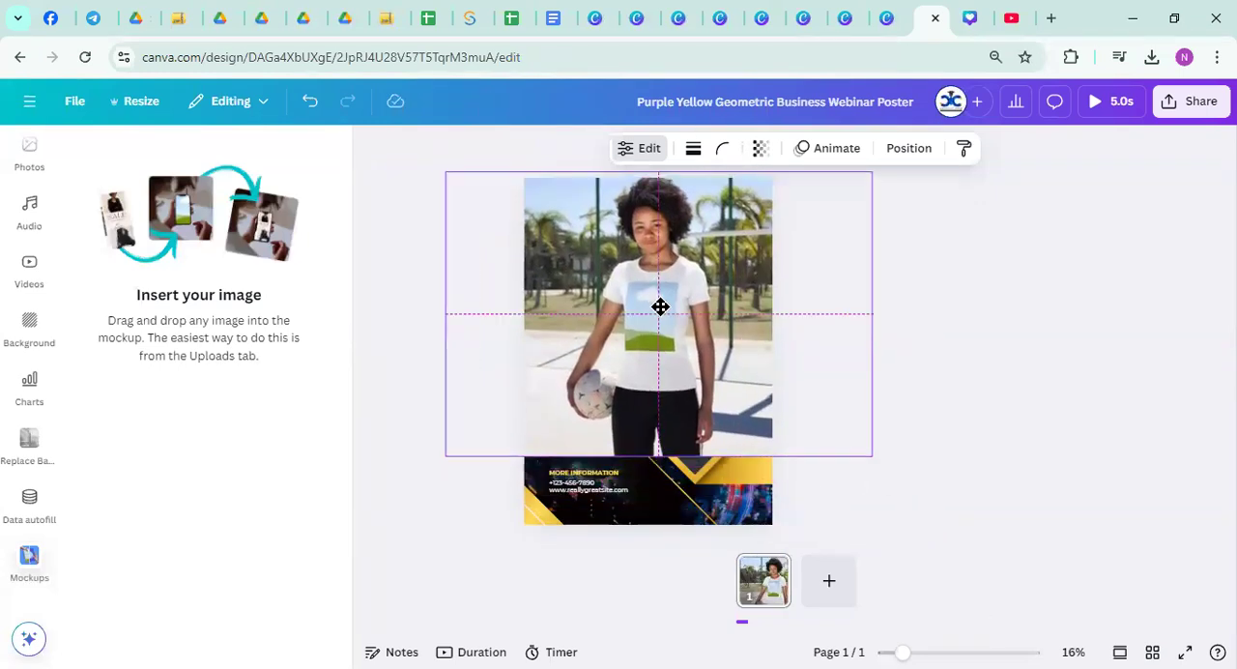
drag(660, 432, 660, 489)
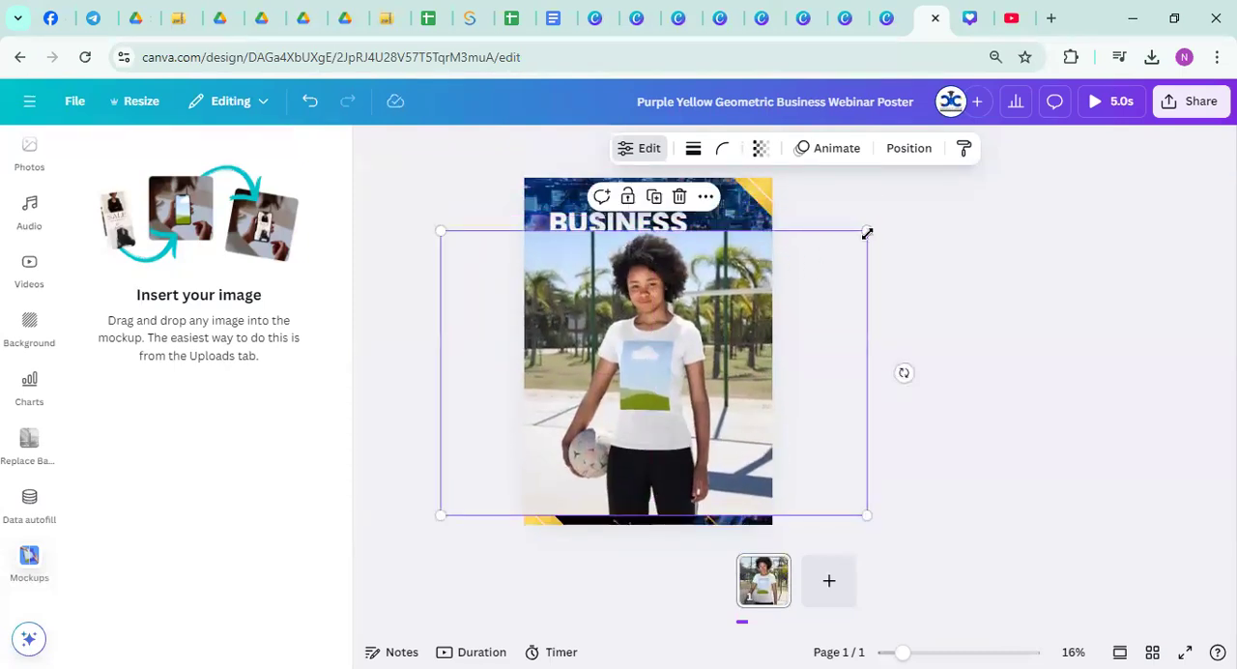
drag(867, 233, 1079, 91)
drag(650, 296, 571, 345)
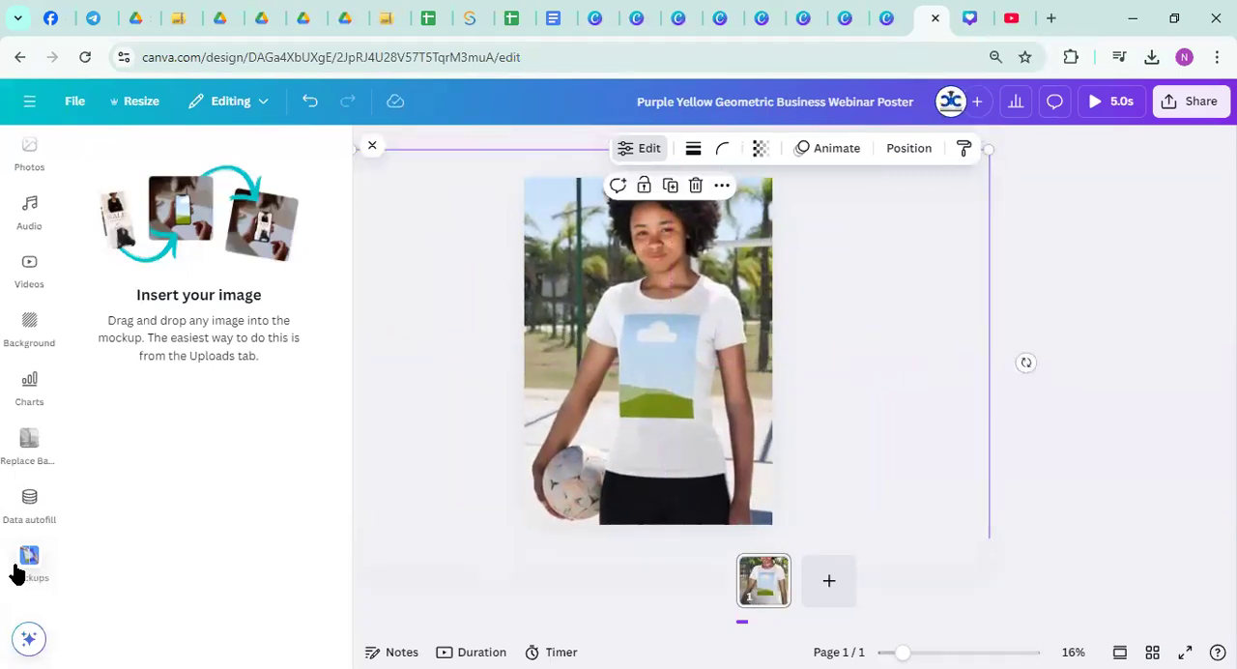
Place the uploaded "I love music" eagle artwork with headphones onto the T-shirt mockup
scroll(21, 569, down, 2)
scroll(22, 561, up, 3)
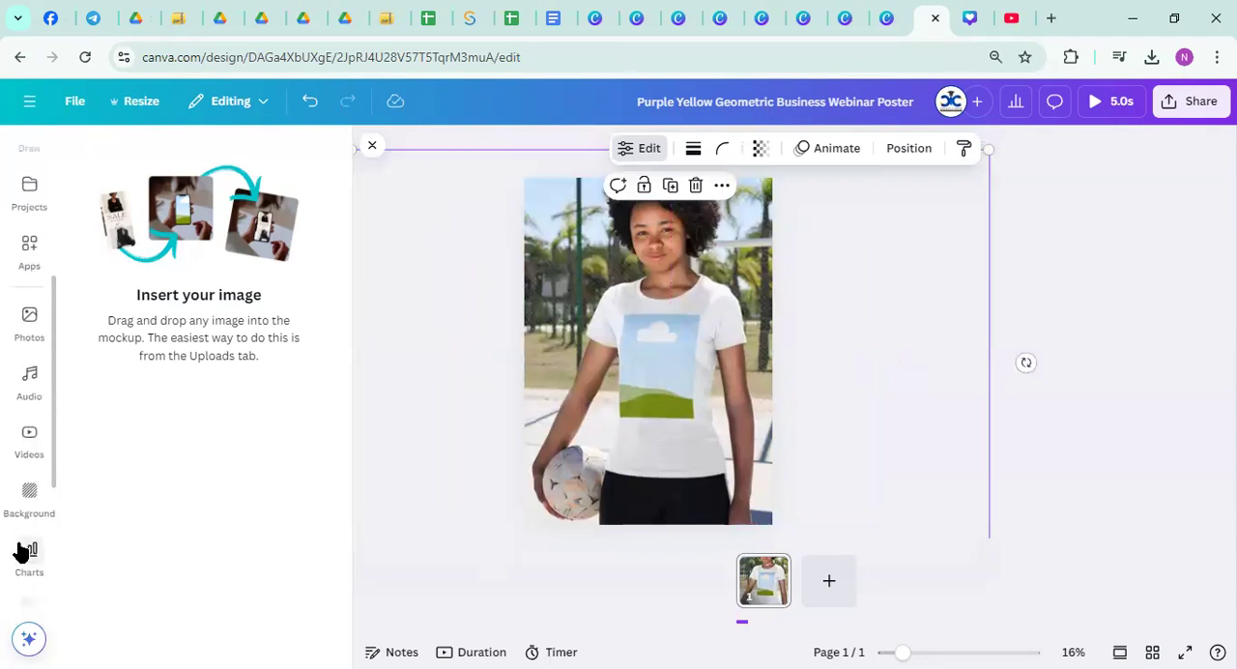
scroll(22, 550, down, 3)
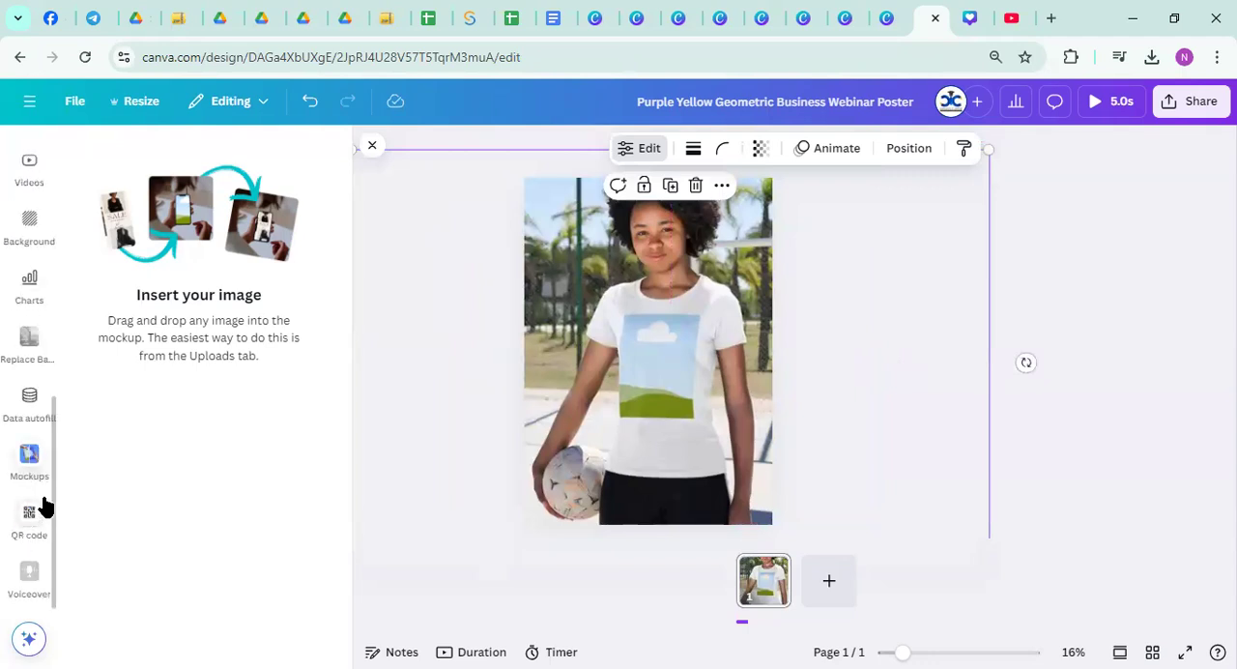
scroll(34, 498, up, 4)
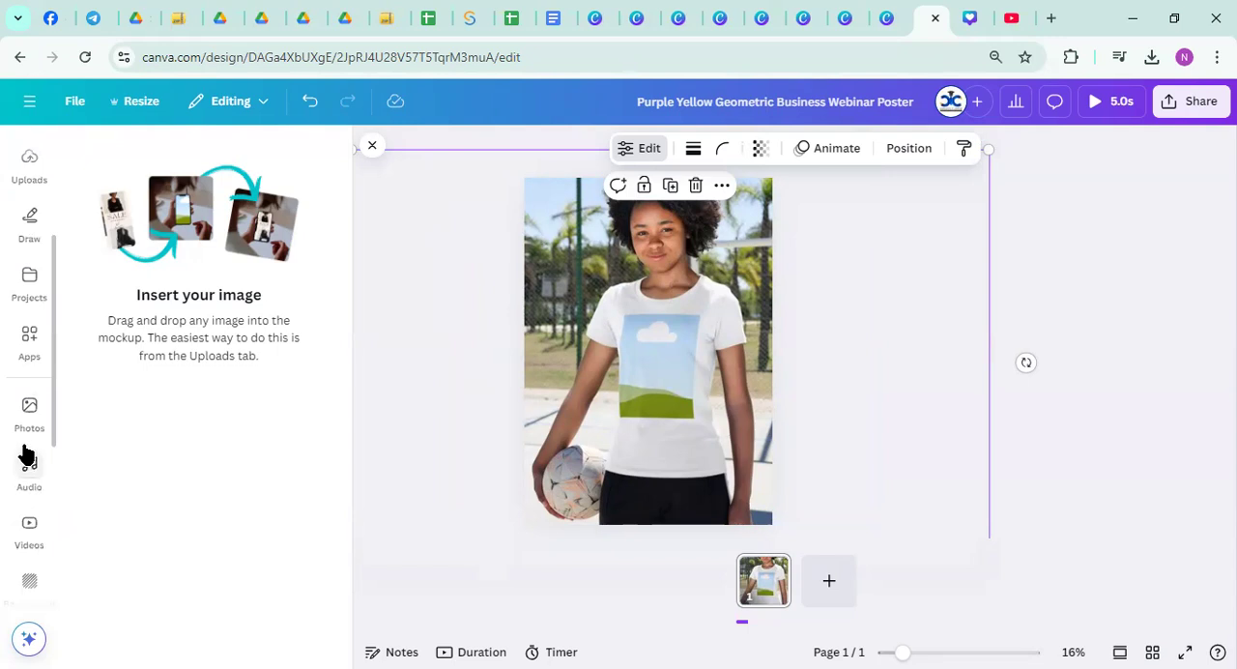
scroll(25, 450, up, 3)
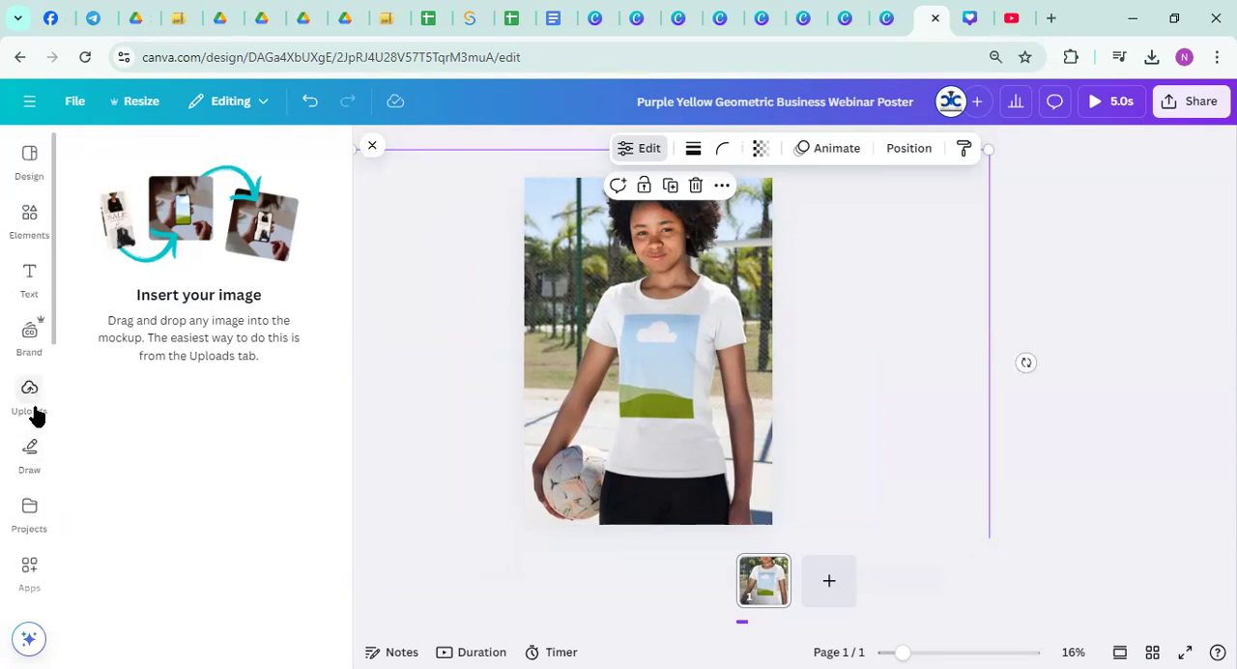
click(35, 397)
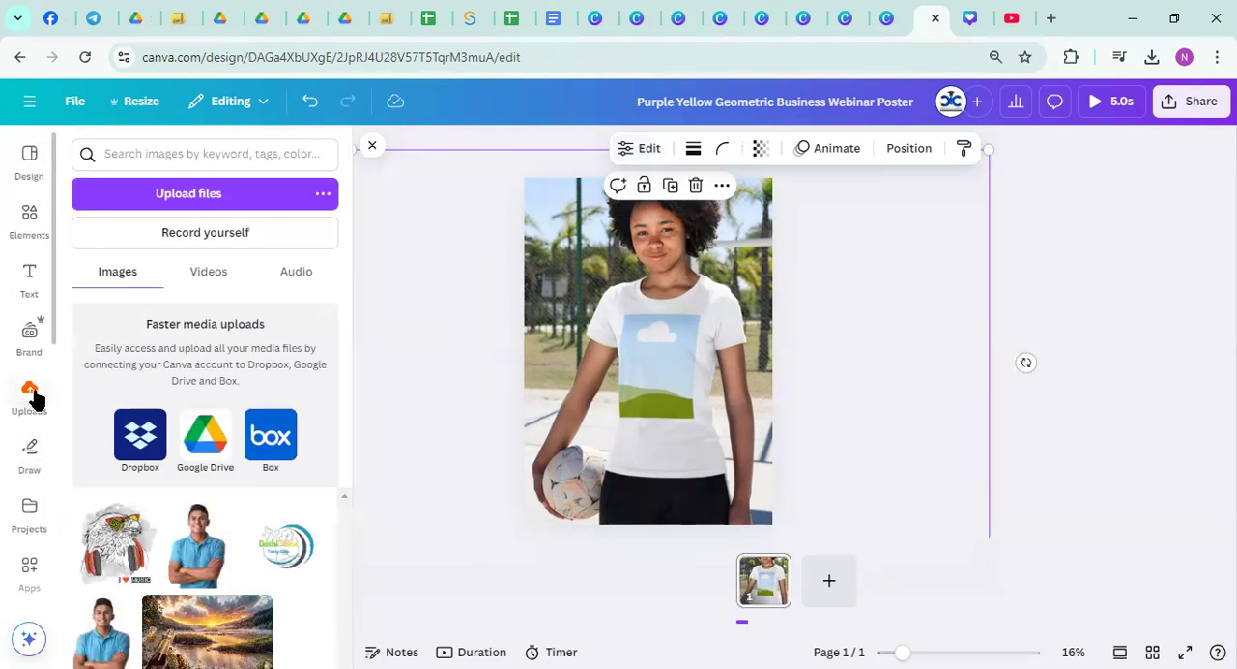
click(106, 544)
drag(616, 363, 597, 436)
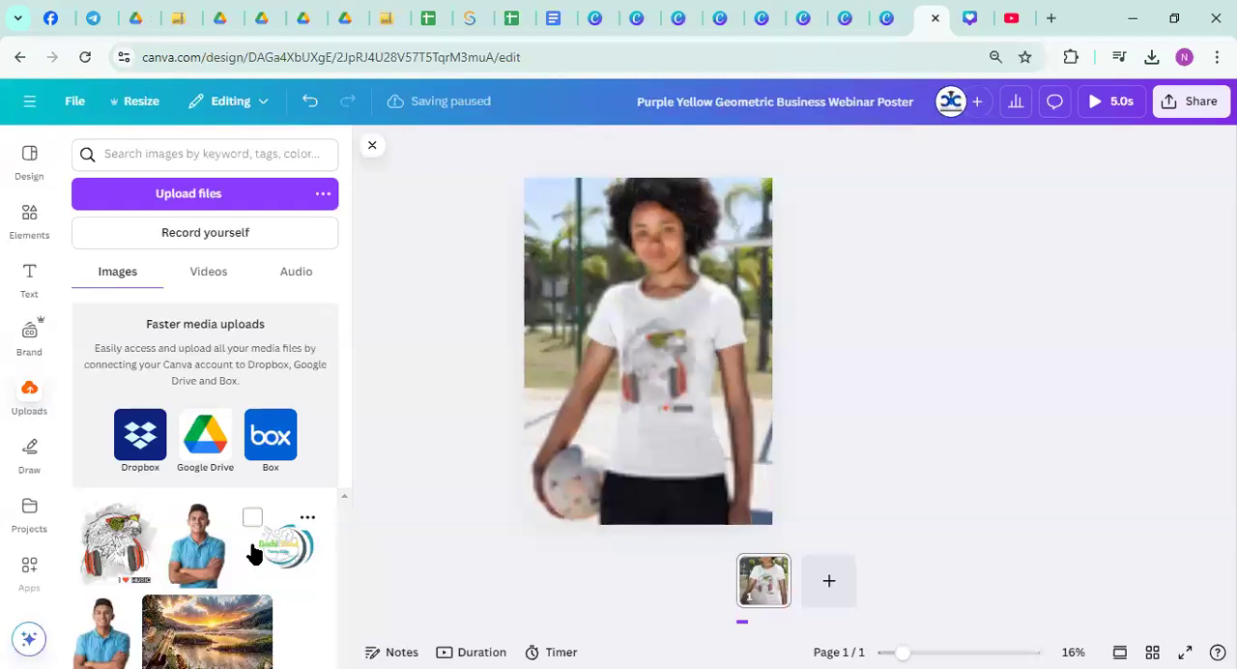
Replace the eagle artwork on the T-shirt mockup with the uploaded round logo
click(290, 563)
drag(648, 392, 660, 421)
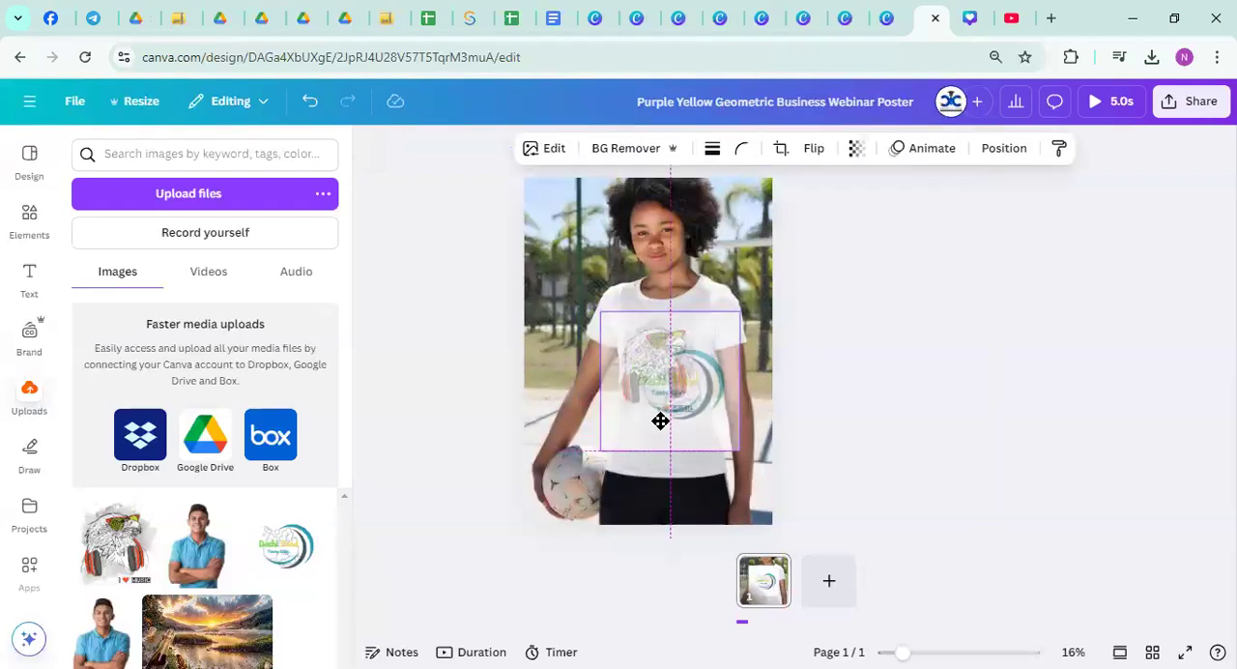
key(Delete)
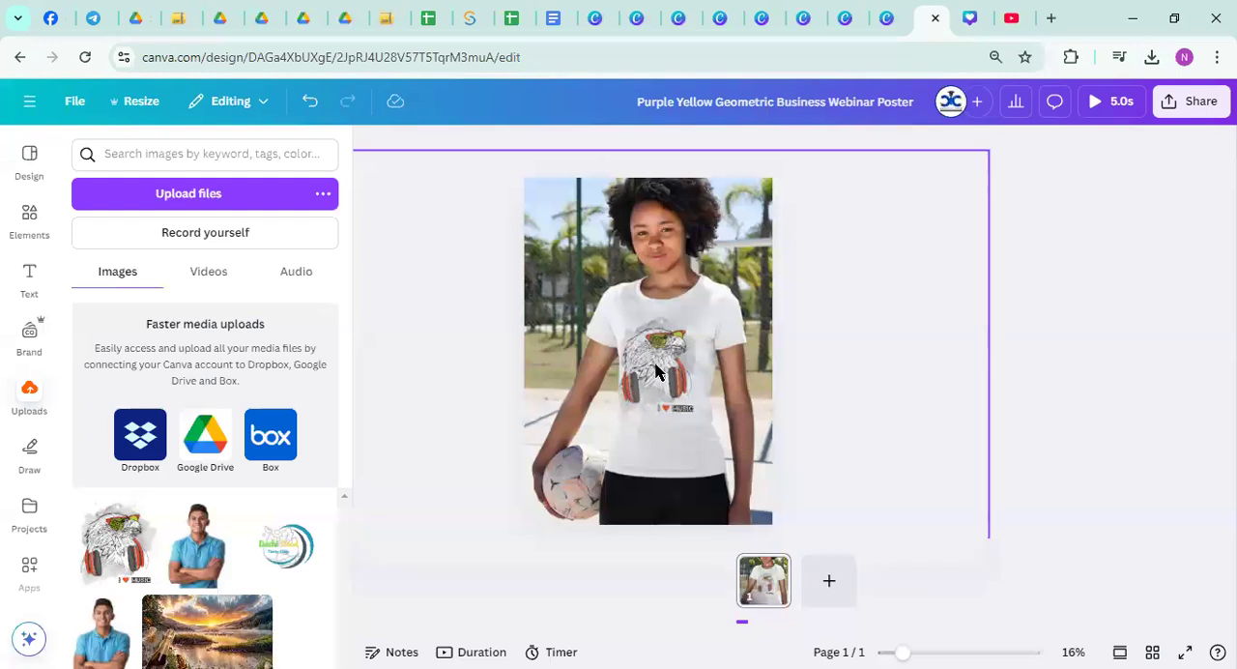
key(ctrl+z)
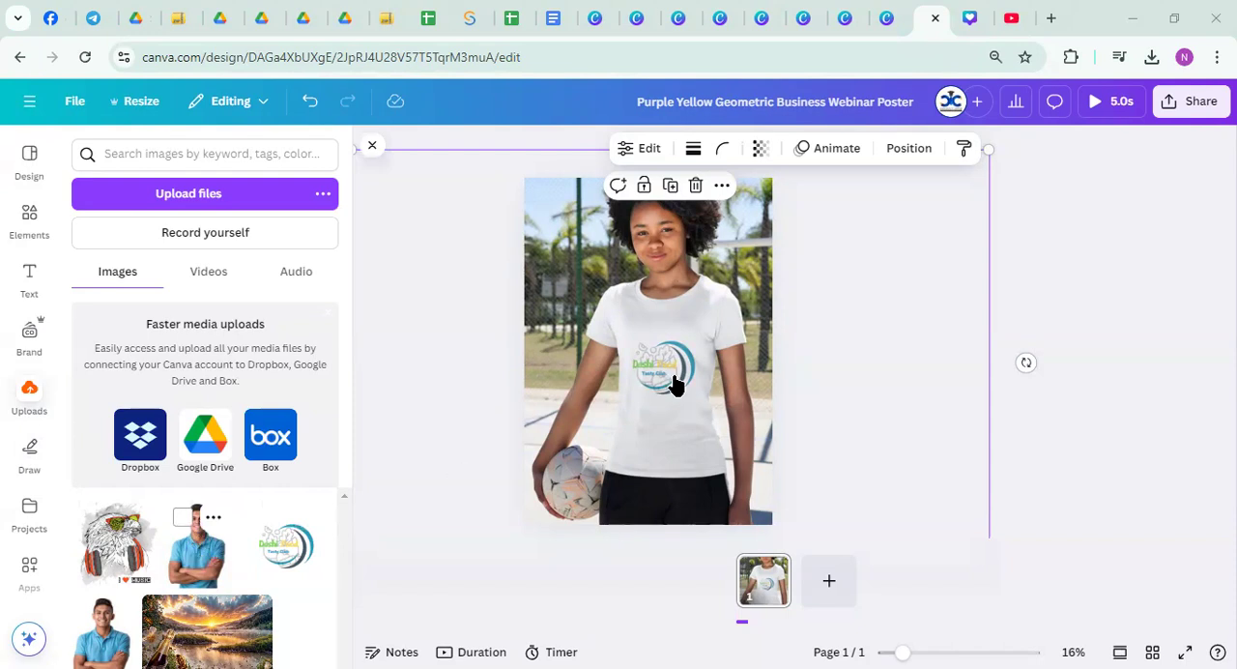
Replace the T-shirt mockup's artwork with the uploaded cutout photo of the man in a blue shirt and deselect it
click(198, 546)
drag(660, 379, 694, 448)
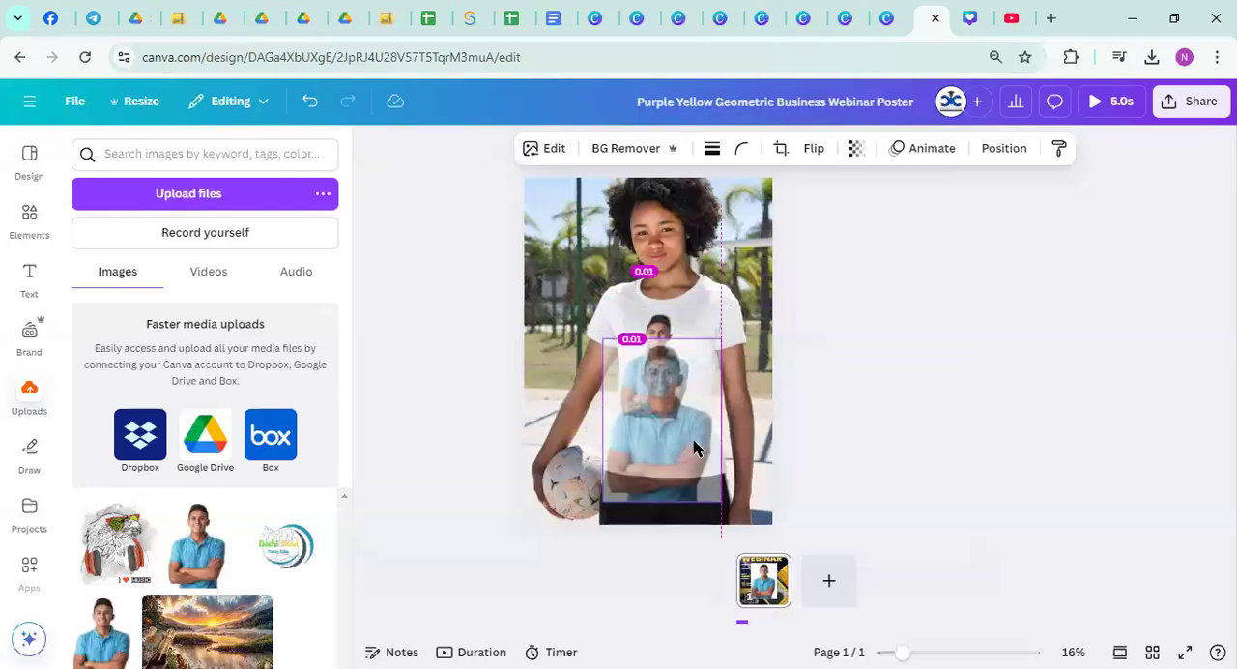
click(815, 448)
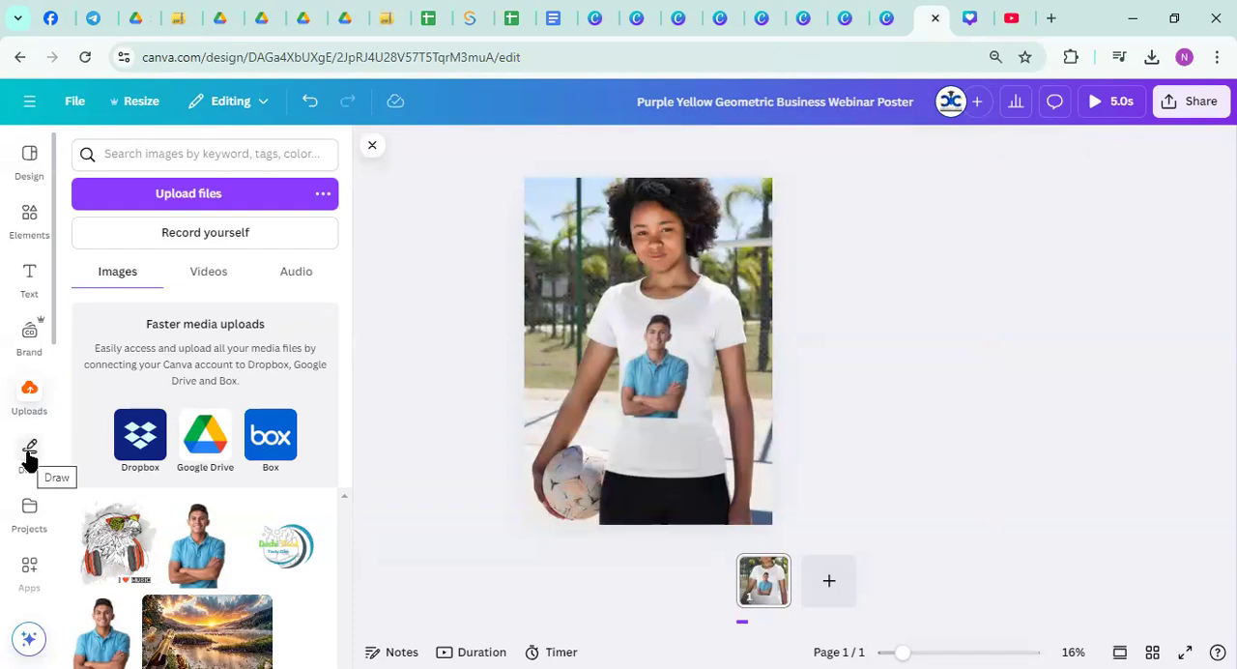
scroll(29, 460, down, 5)
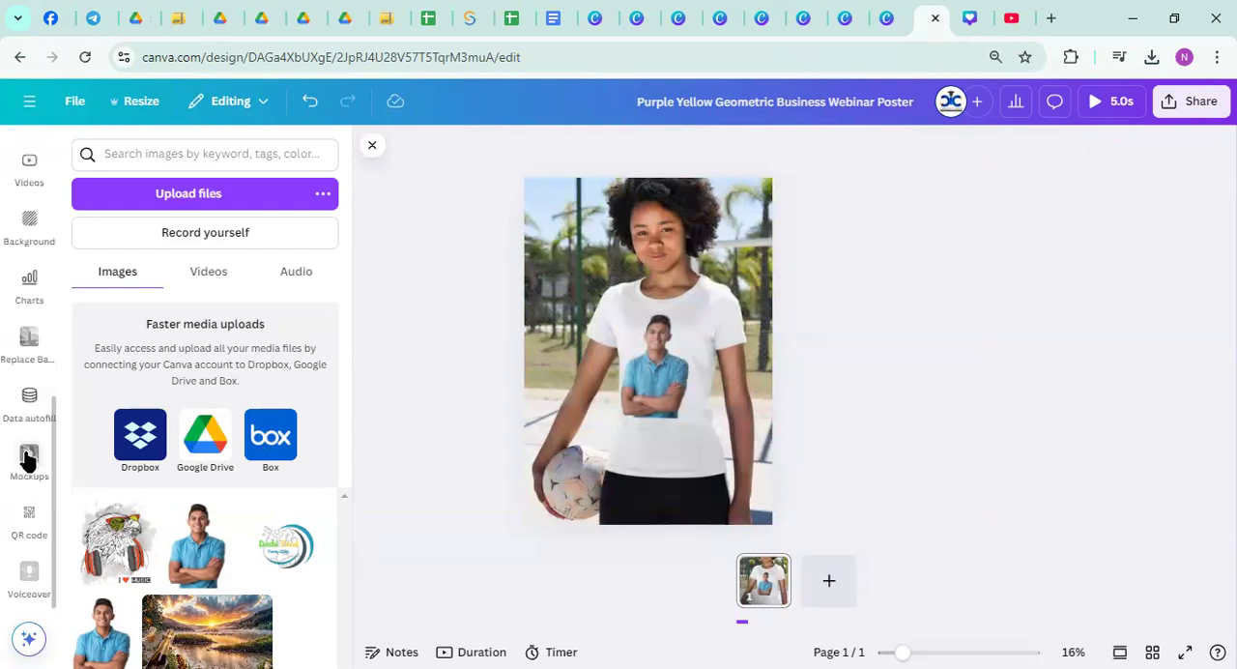
scroll(27, 462, up, 5)
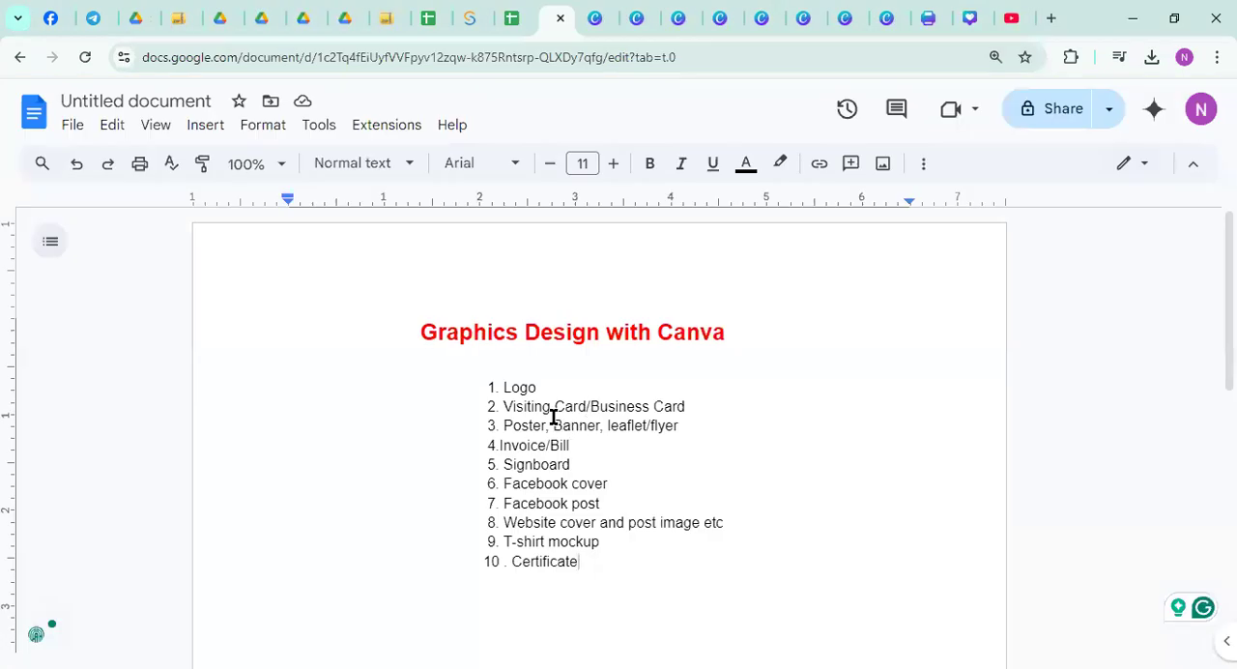
Switch to Google Docs to review the "Graphics Design with Canva" topic list, highlighting "Poster, Banner", and return to the Canva design
drag(491, 387, 595, 572)
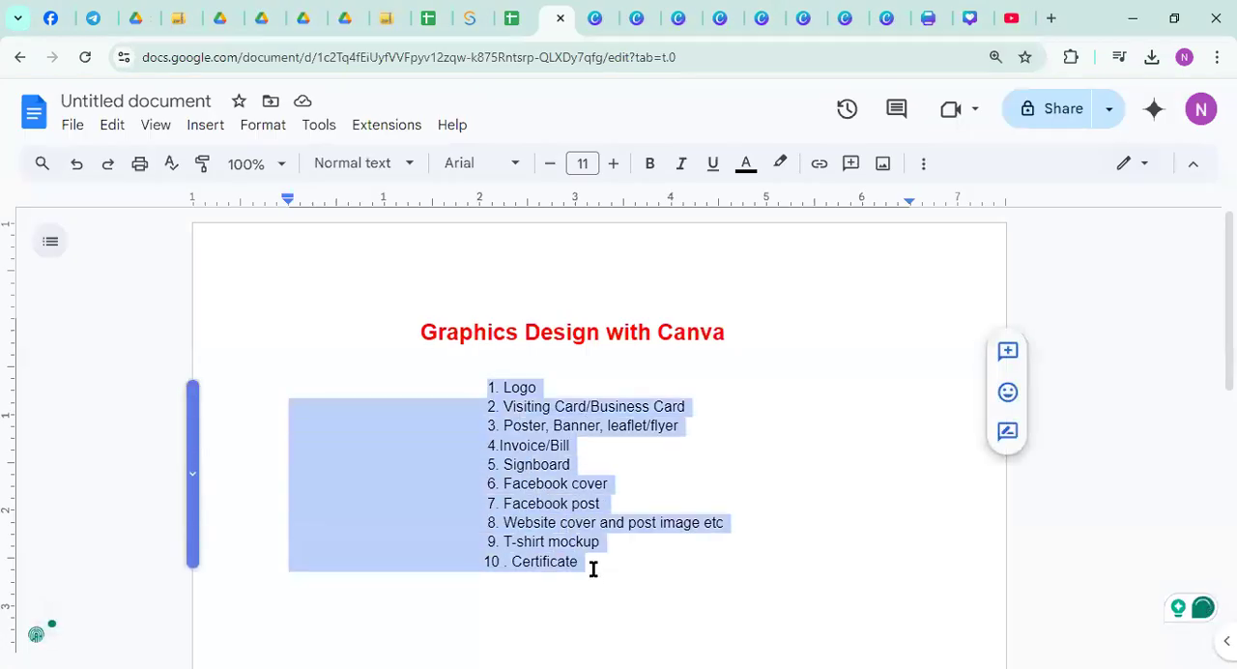
click(622, 559)
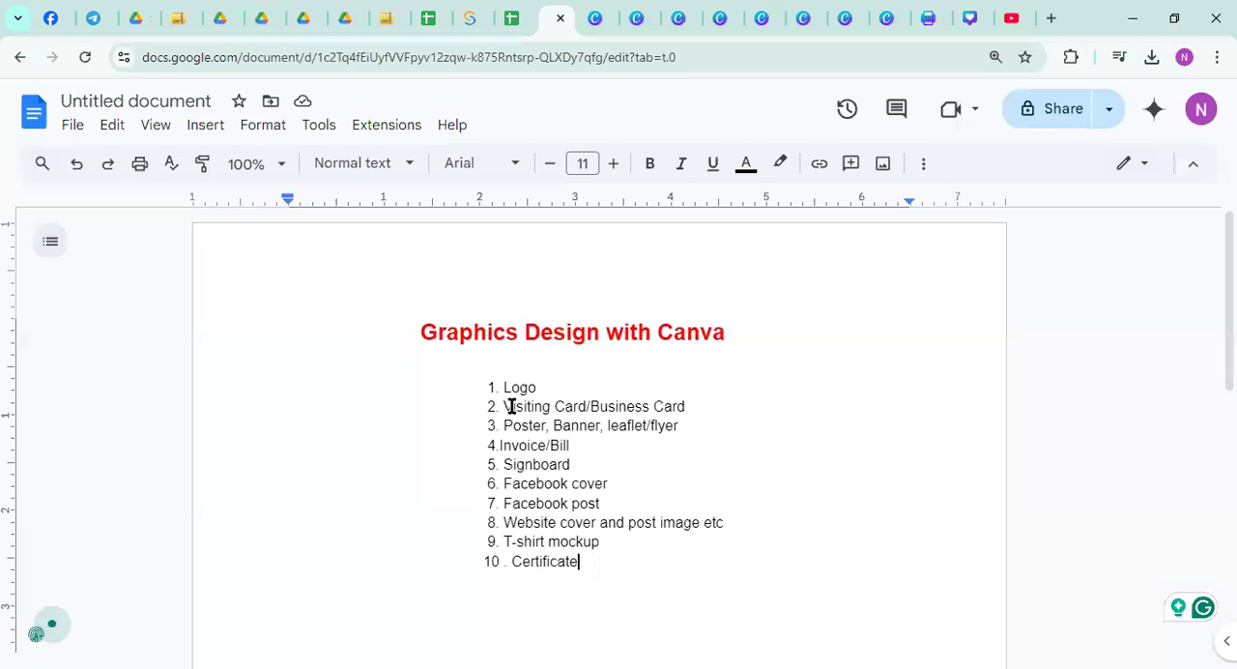
drag(501, 426, 601, 423)
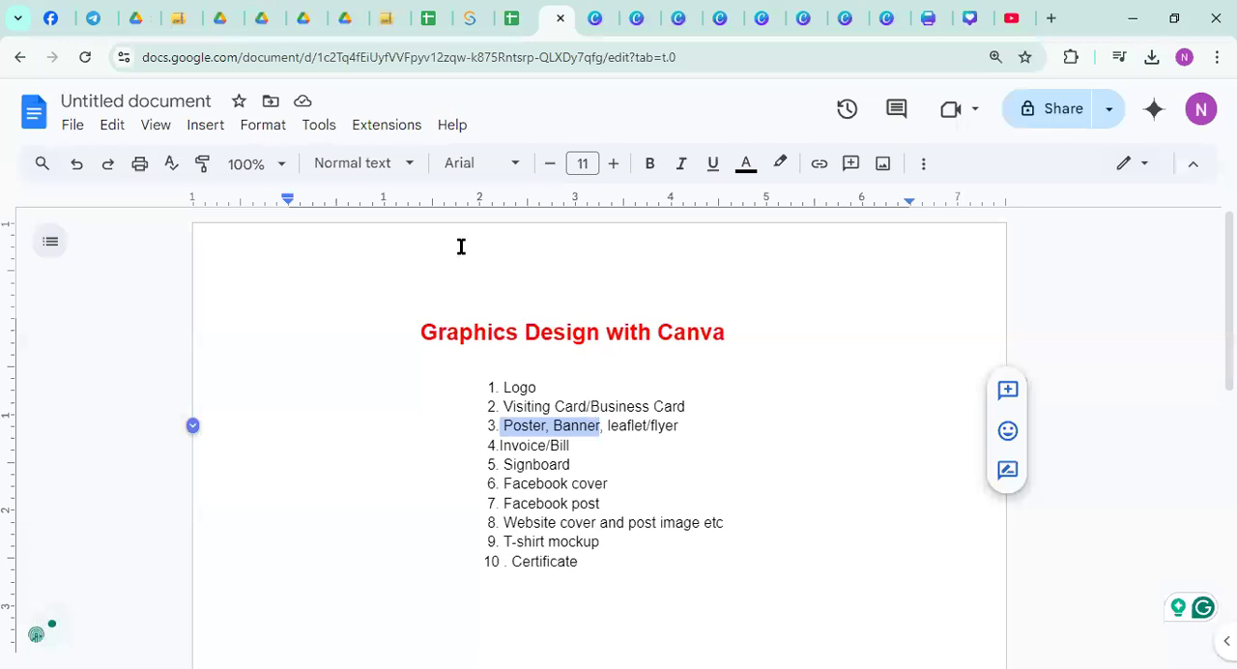
key(alt+Tab)
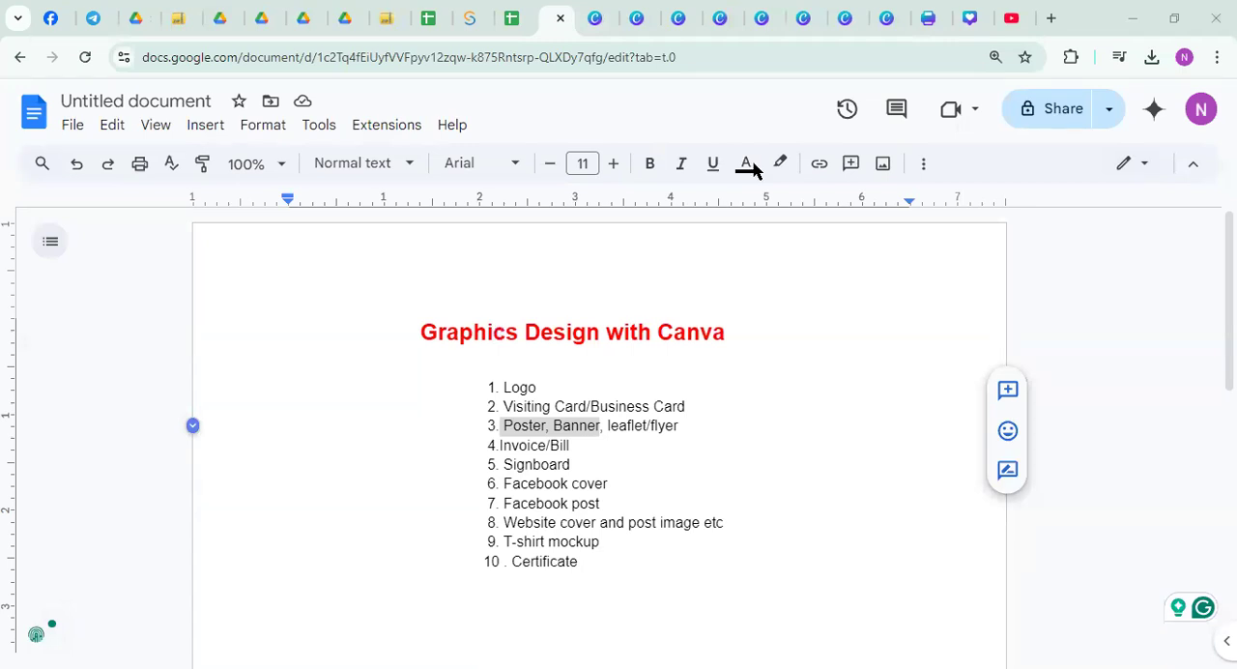
click(929, 19)
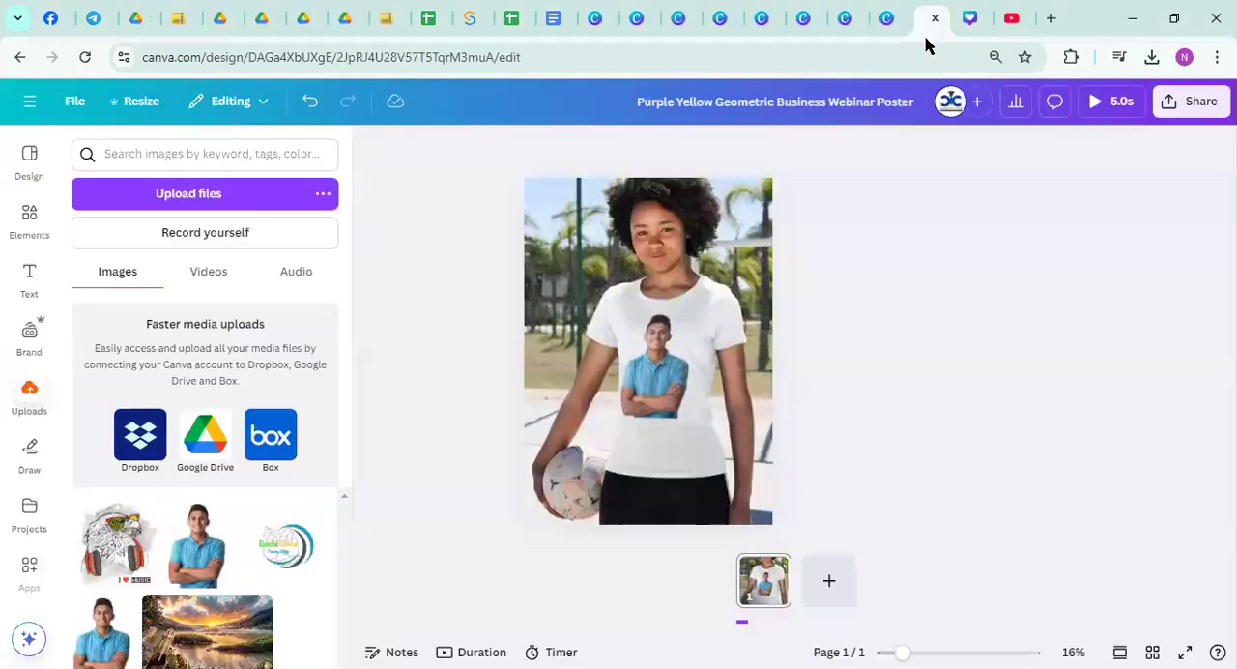